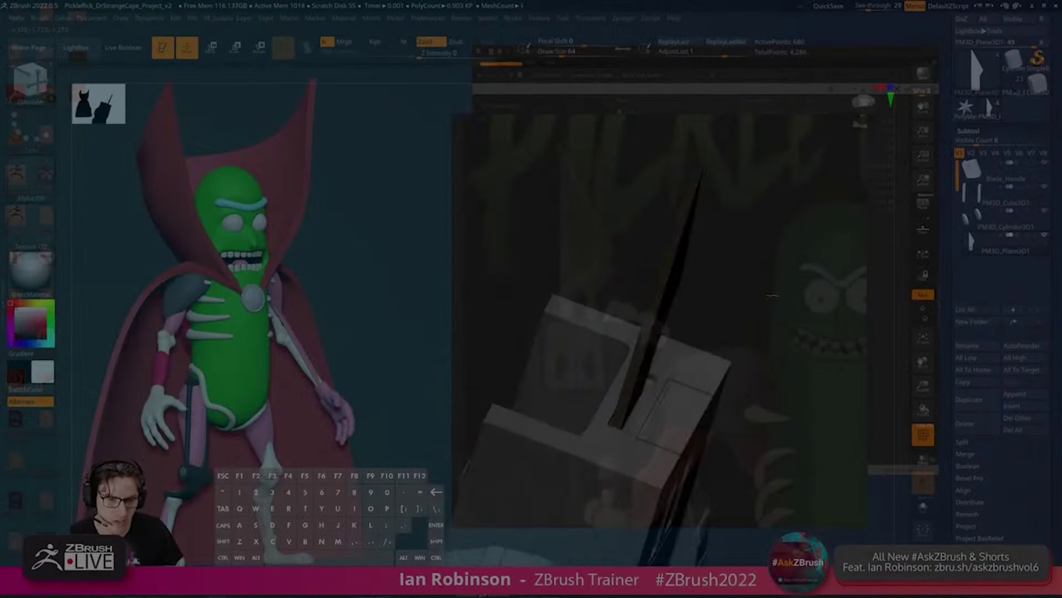
drag(723, 221, 775, 355)
click(969, 131)
click(974, 258)
click(984, 364)
click(972, 138)
click(972, 347)
key(ctrl+s)
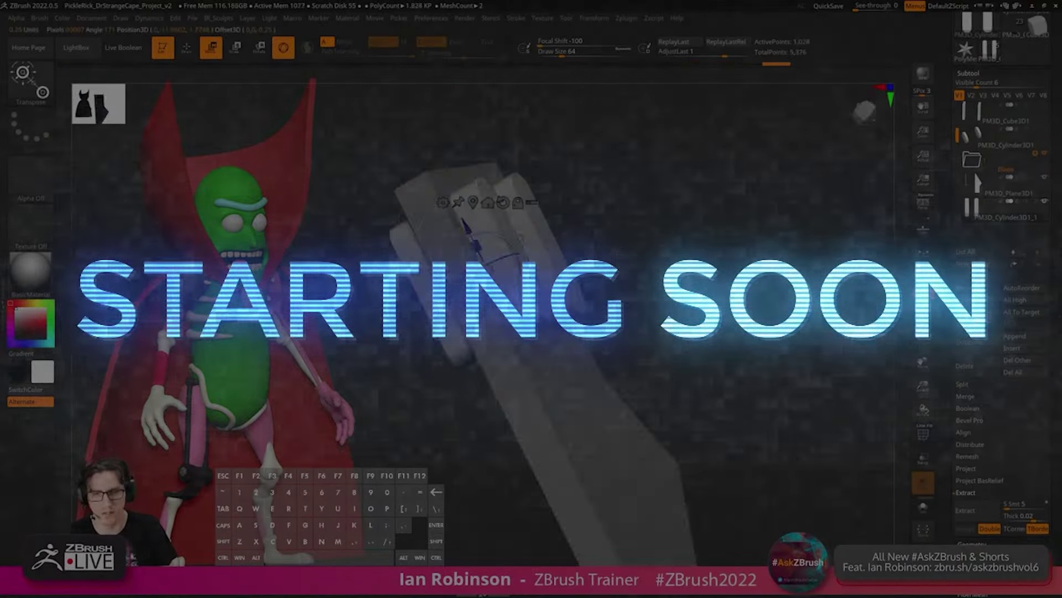
click(1018, 200)
click(124, 47)
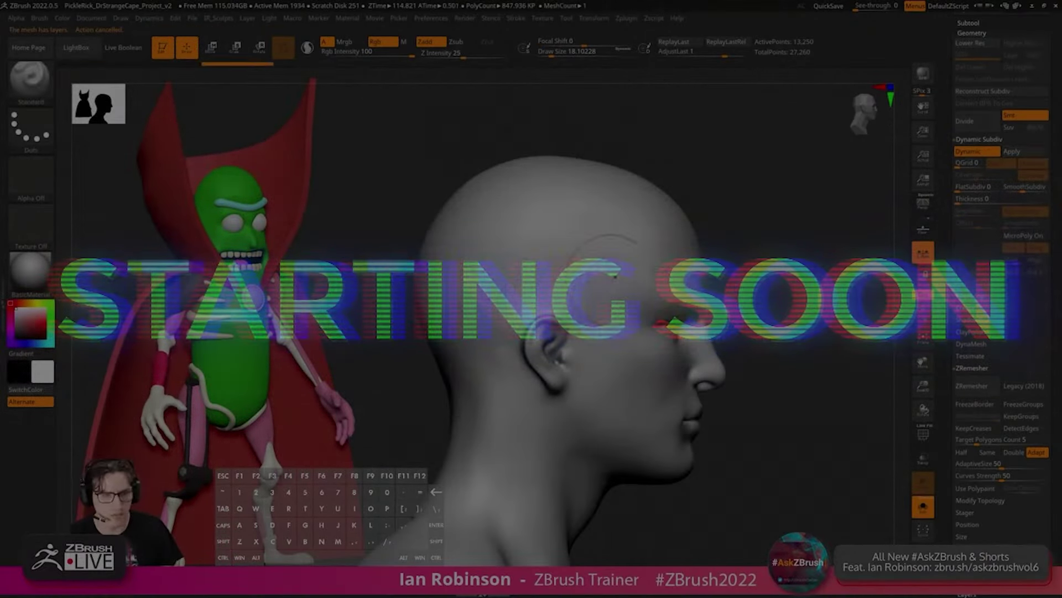
key(shift+f)
click(967, 593)
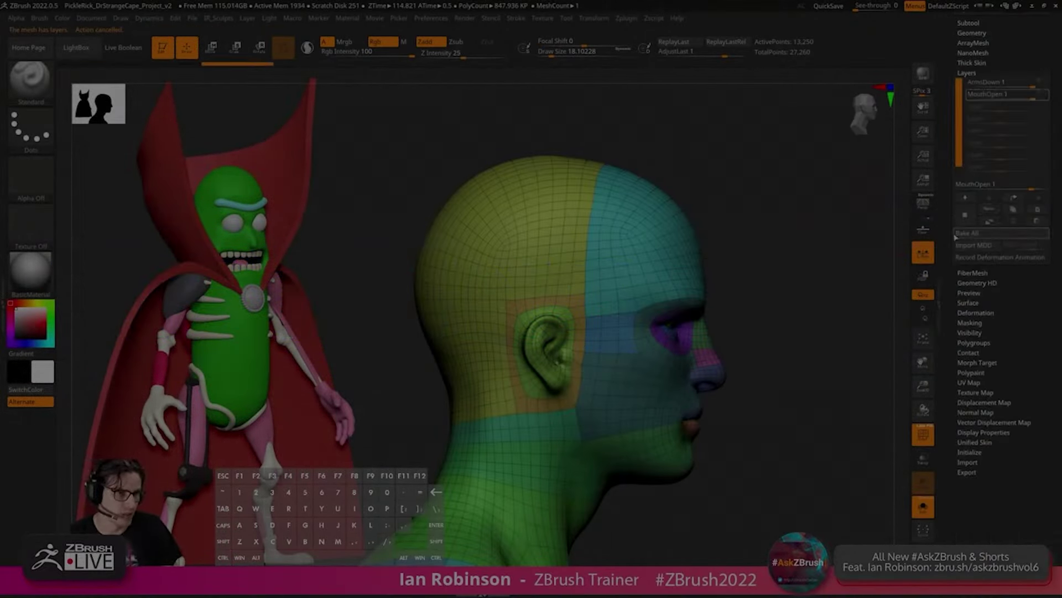
click(967, 233)
click(972, 33)
click(977, 121)
alt+drag(786, 283, 786, 221)
click(965, 459)
click(965, 477)
drag(636, 249, 611, 301)
drag(830, 301, 719, 266)
key(b)
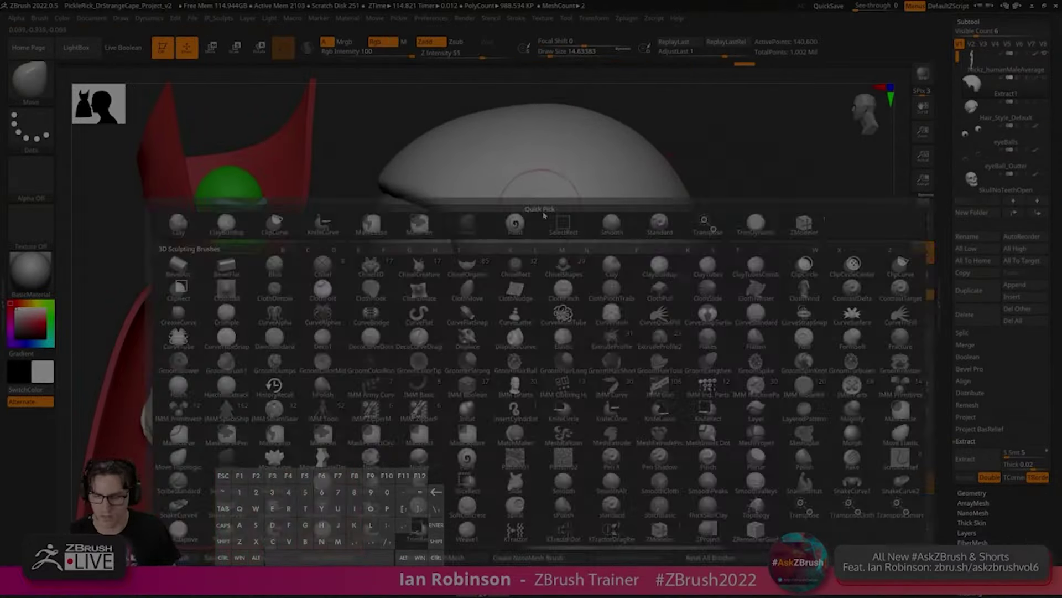
key(d)
key(s)
drag(498, 210, 778, 191)
drag(880, 271, 719, 265)
key(b)
key(c)
key(b)
drag(332, 340, 432, 326)
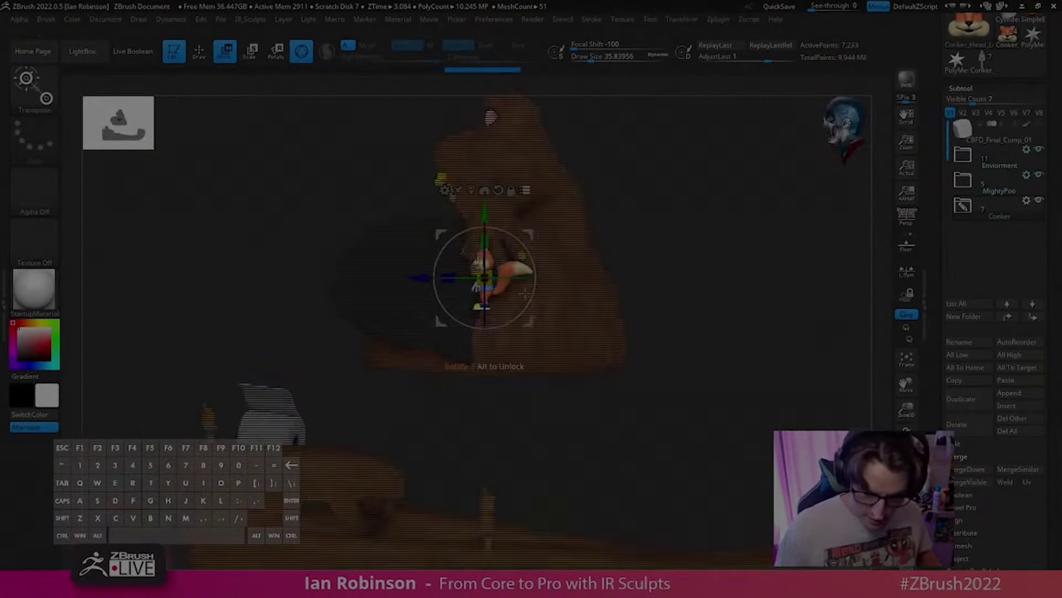
right_drag(524, 293, 575, 277)
drag(564, 259, 576, 252)
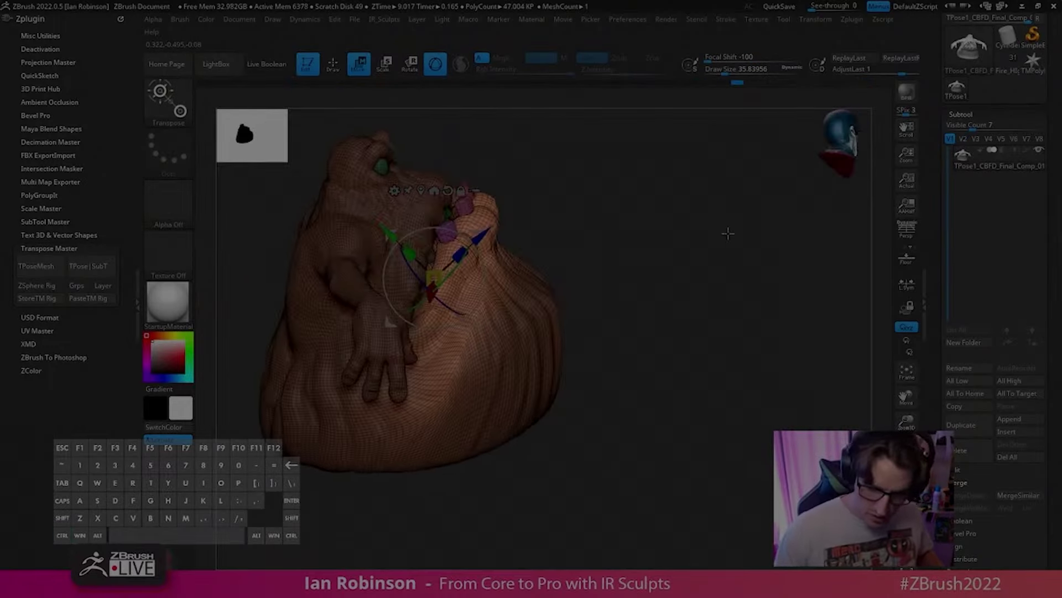
key(ctrl)
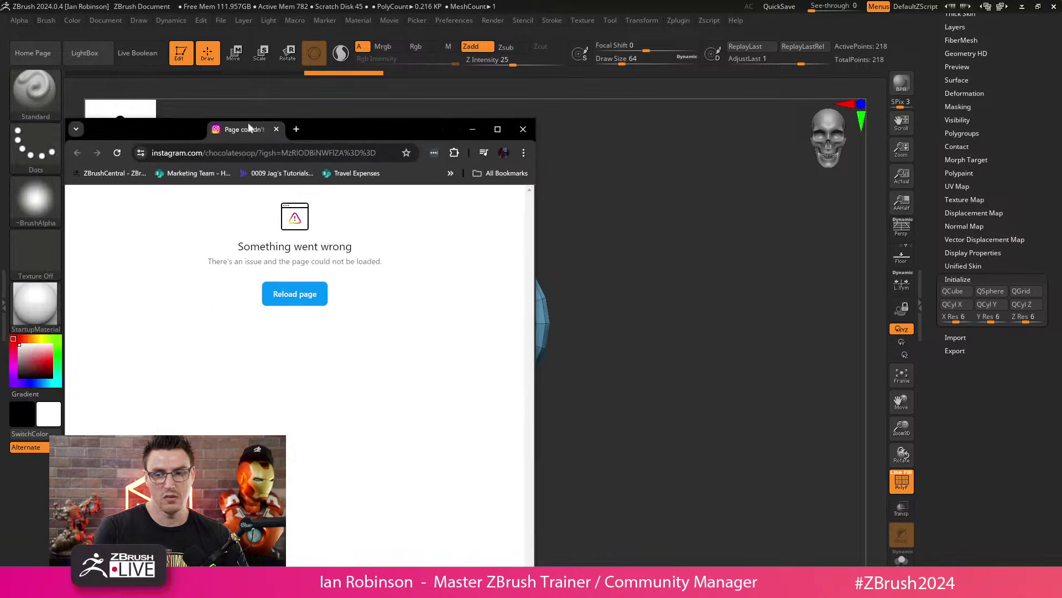
Step: Dismiss the browser window and add the IMG_5149 texture to Spotlight as a reference image
drag(260, 126, 294, 68)
click(561, 65)
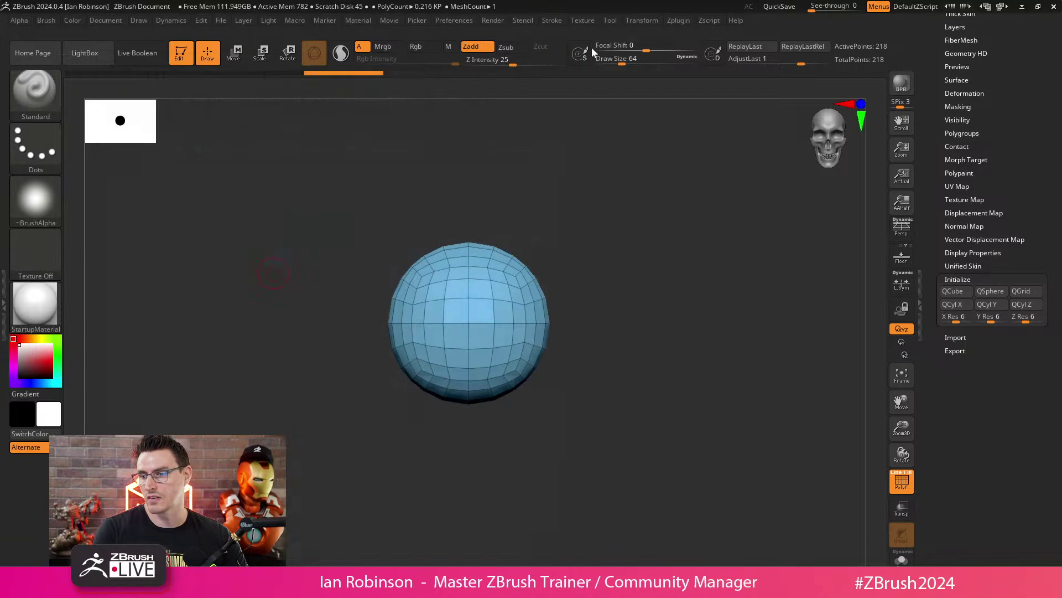
click(583, 20)
click(618, 223)
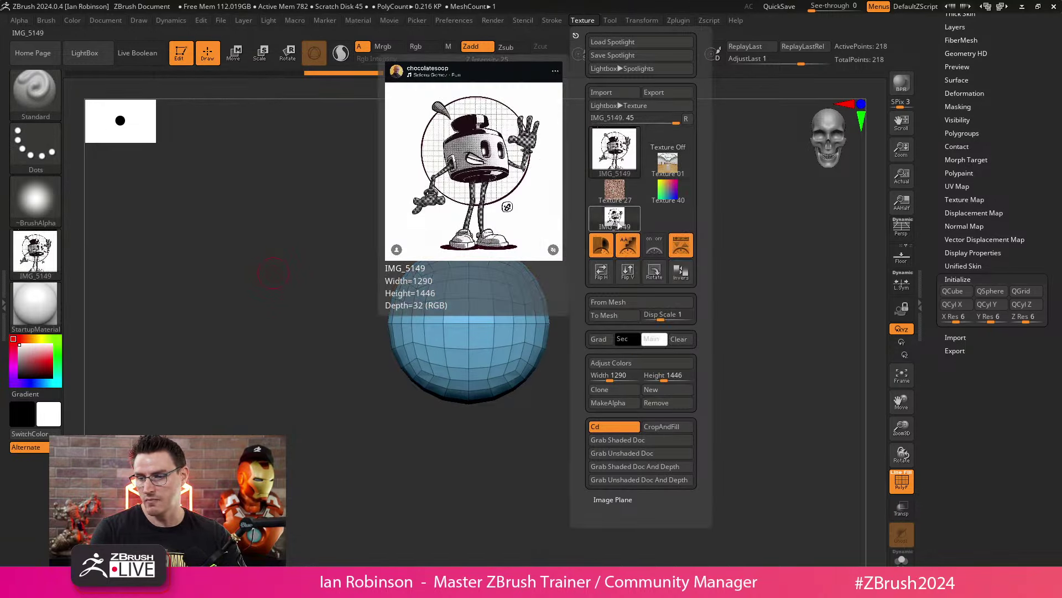
click(582, 20)
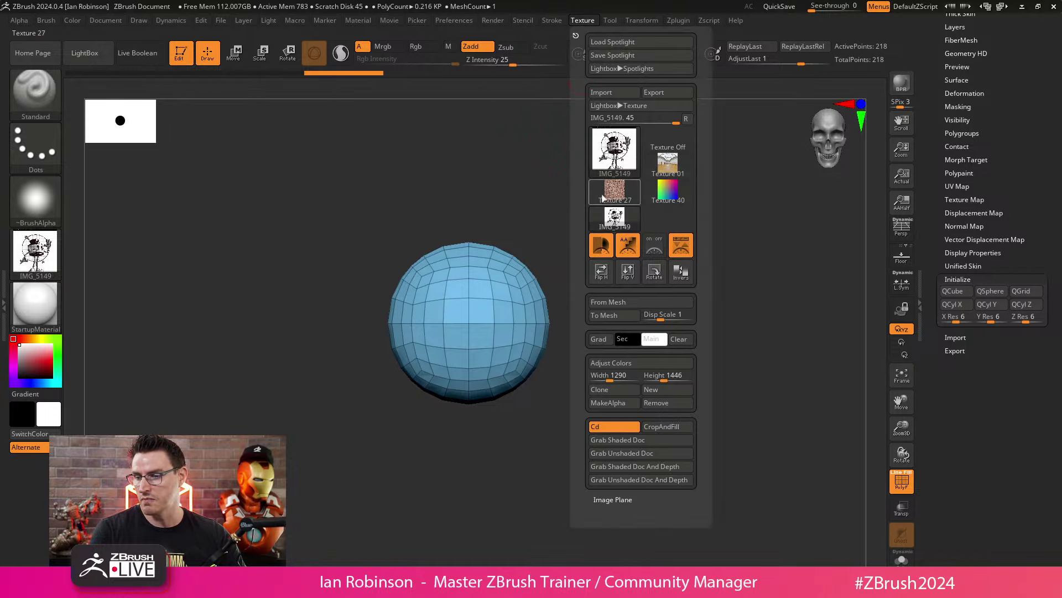
click(614, 220)
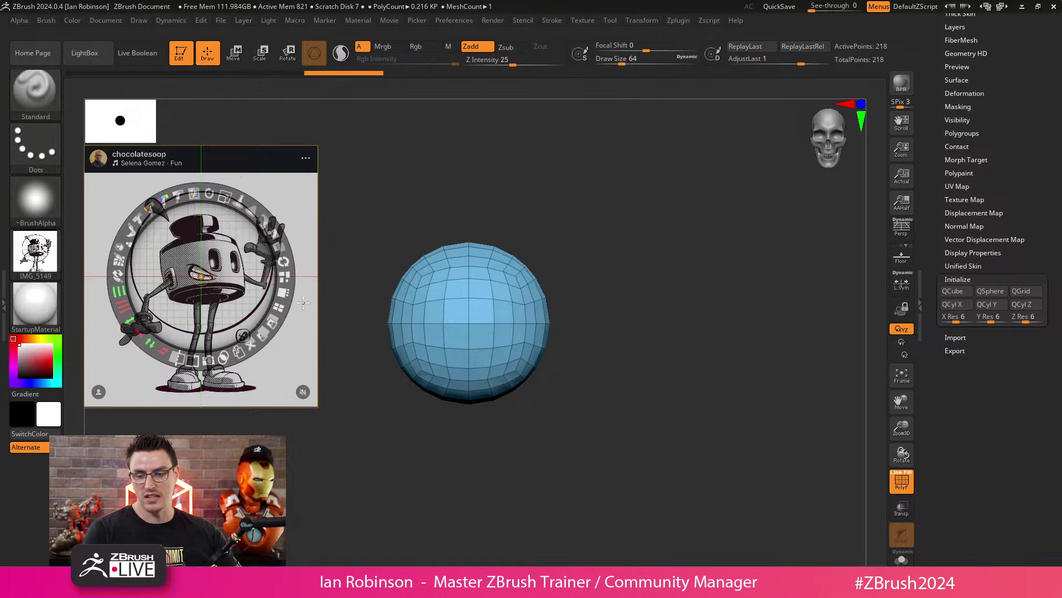
Step: Resize the Spotlight reference image and place it beside the sphere, clear of the model
drag(222, 200, 357, 249)
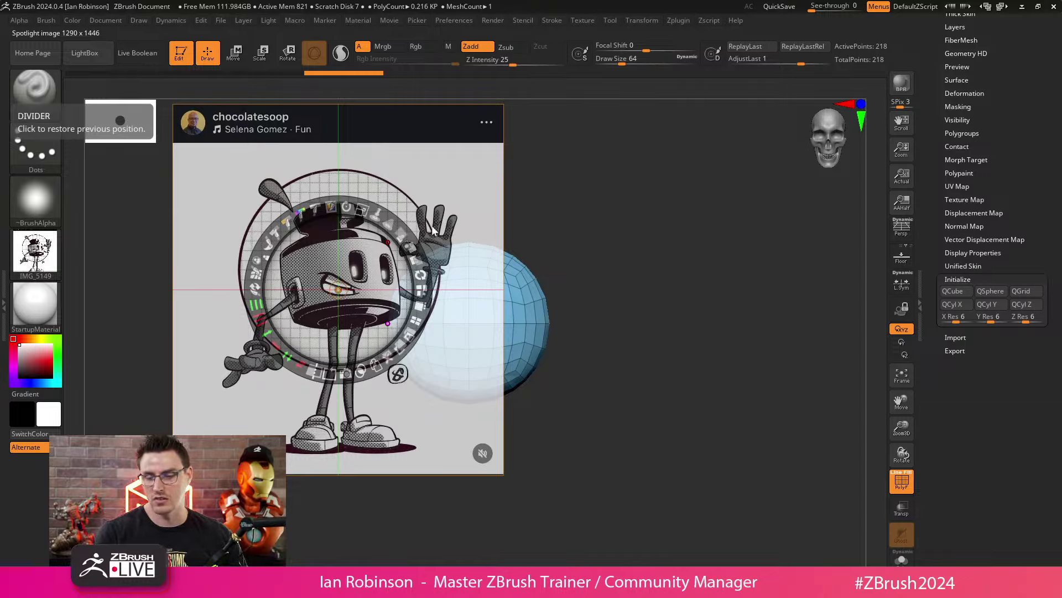
drag(365, 210, 466, 266)
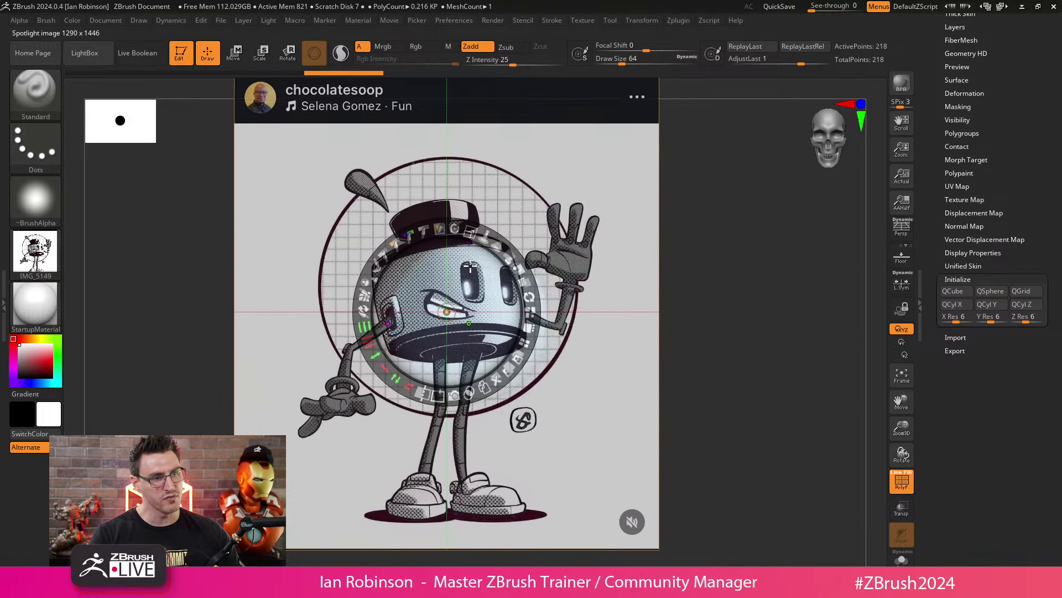
key(z)
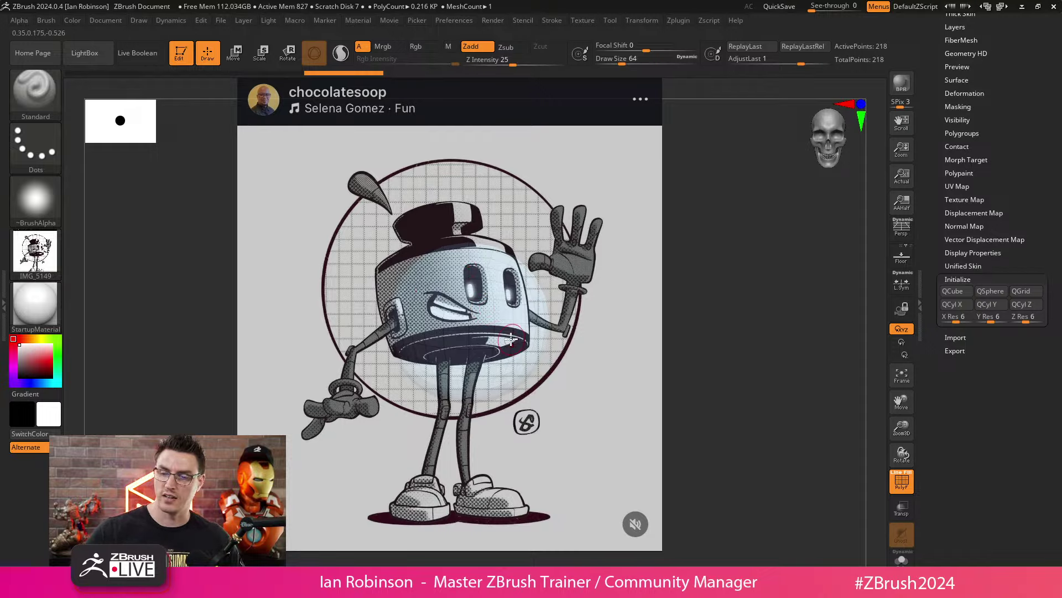
key(shift+z)
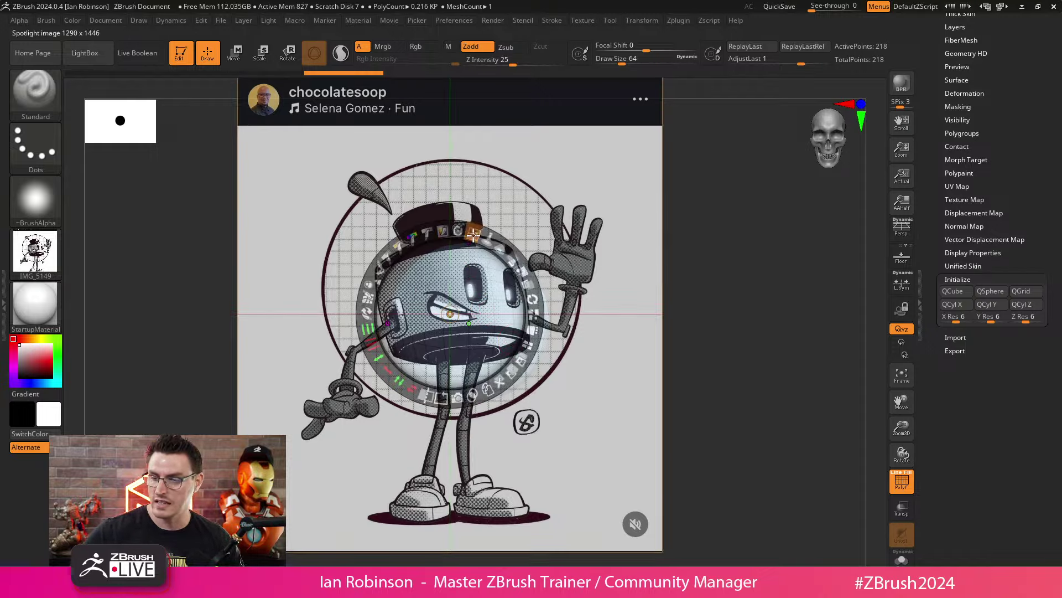
mouse_move(475, 235)
mouse_down()
mouse_move(483, 307)
mouse_move(276, 314)
mouse_move(236, 286)
mouse_move(235, 261)
mouse_up()
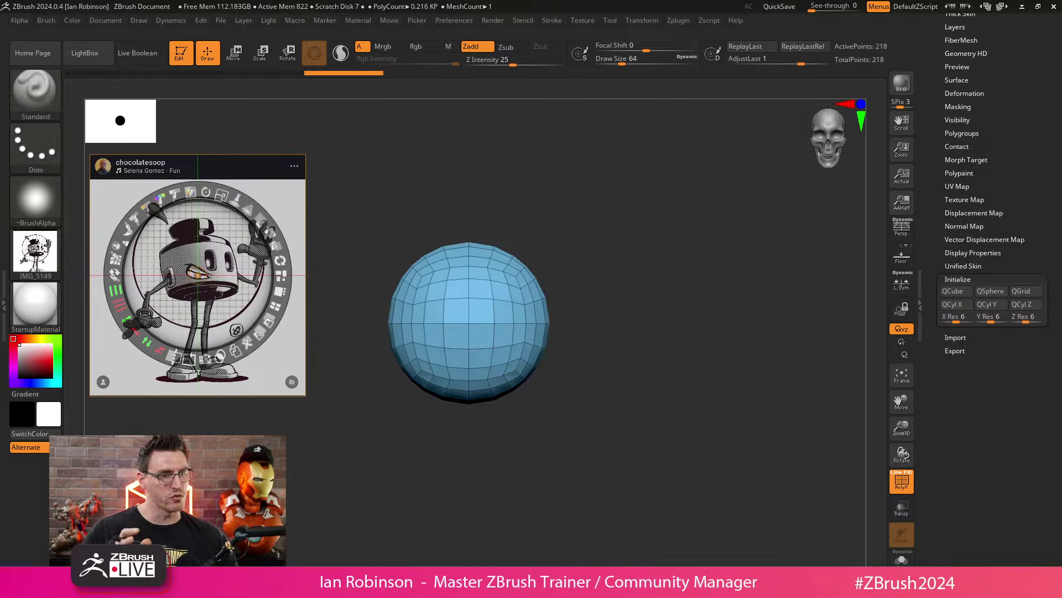
Step: Duplicate the sphere in the subtool list and delete the copy
click(958, 279)
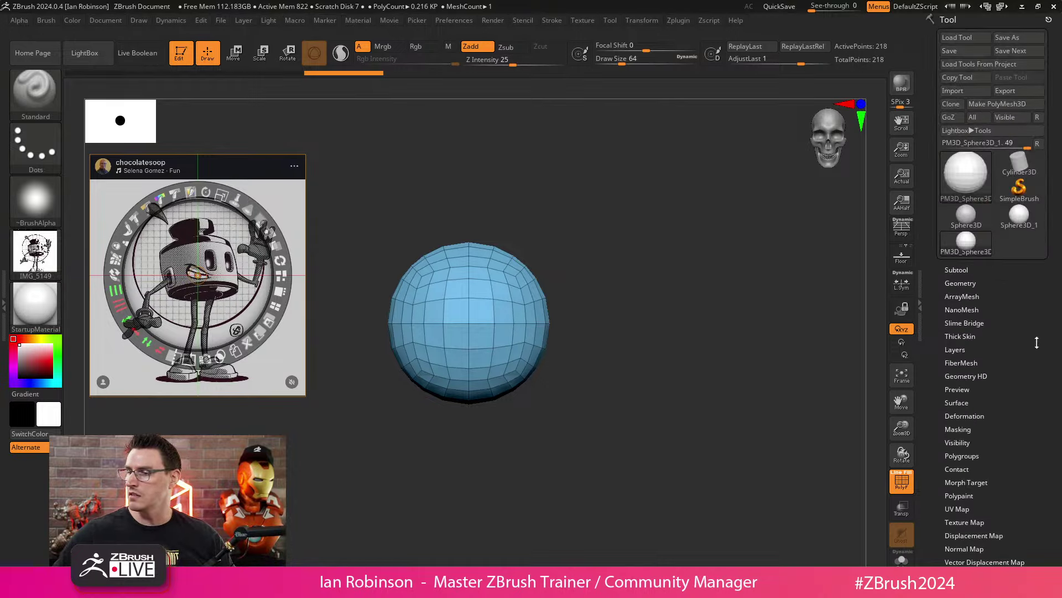
click(961, 268)
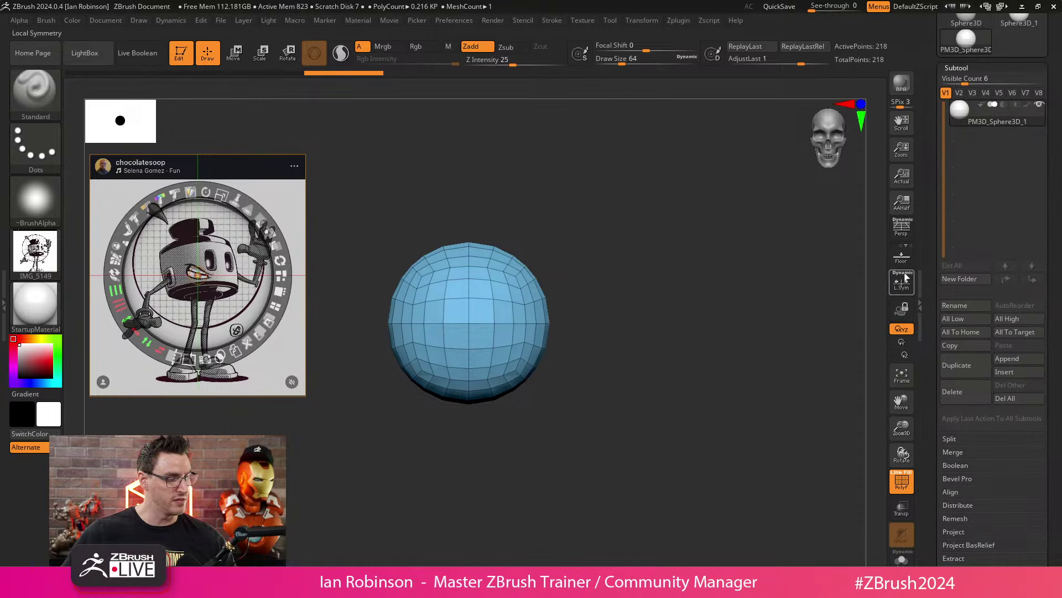
key(ctrl+shift+d)
mouse_move(987, 143)
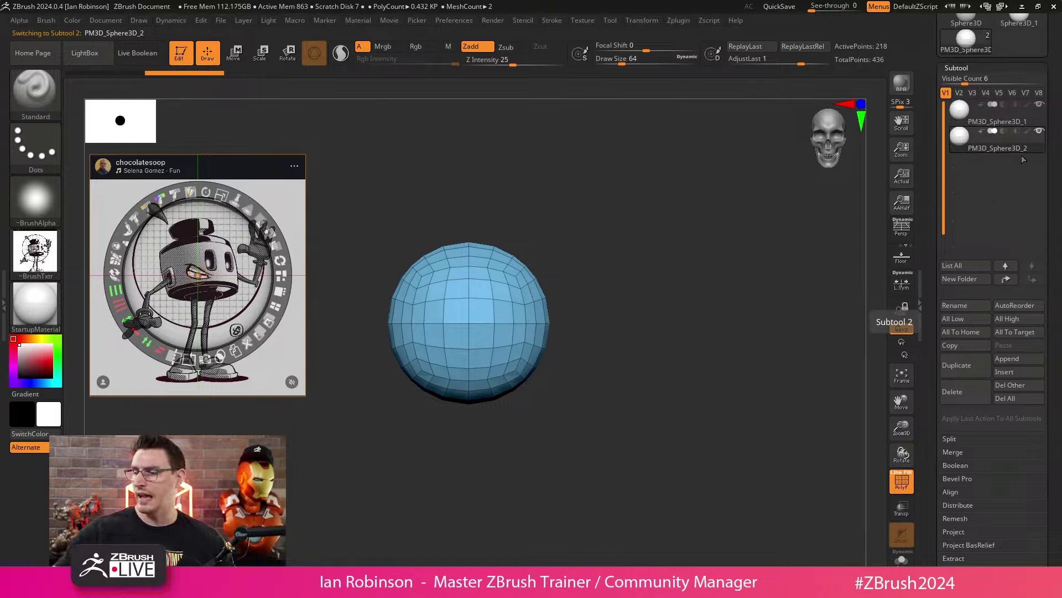
click(952, 391)
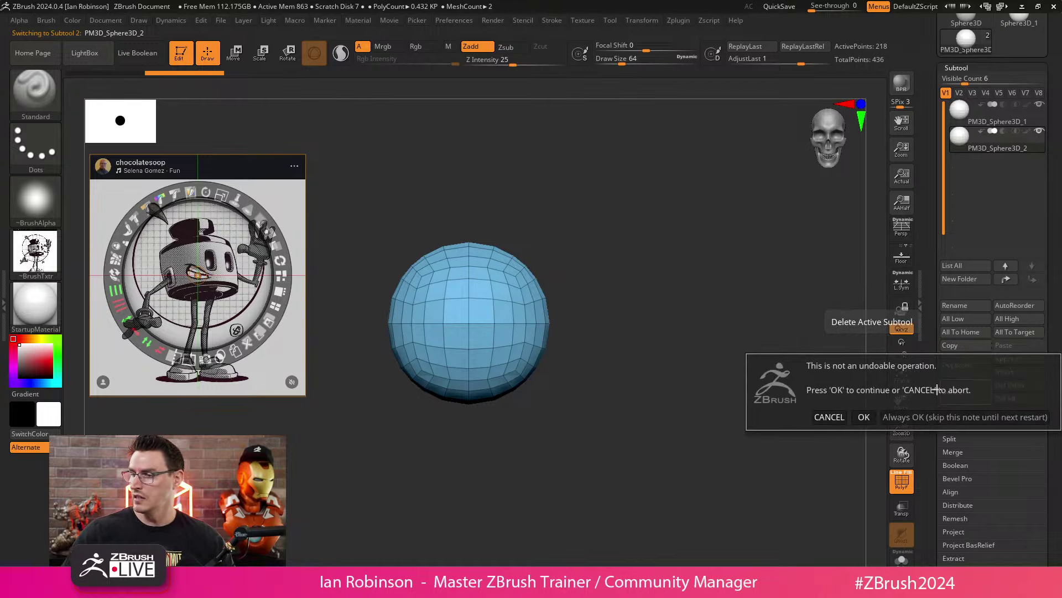
click(864, 416)
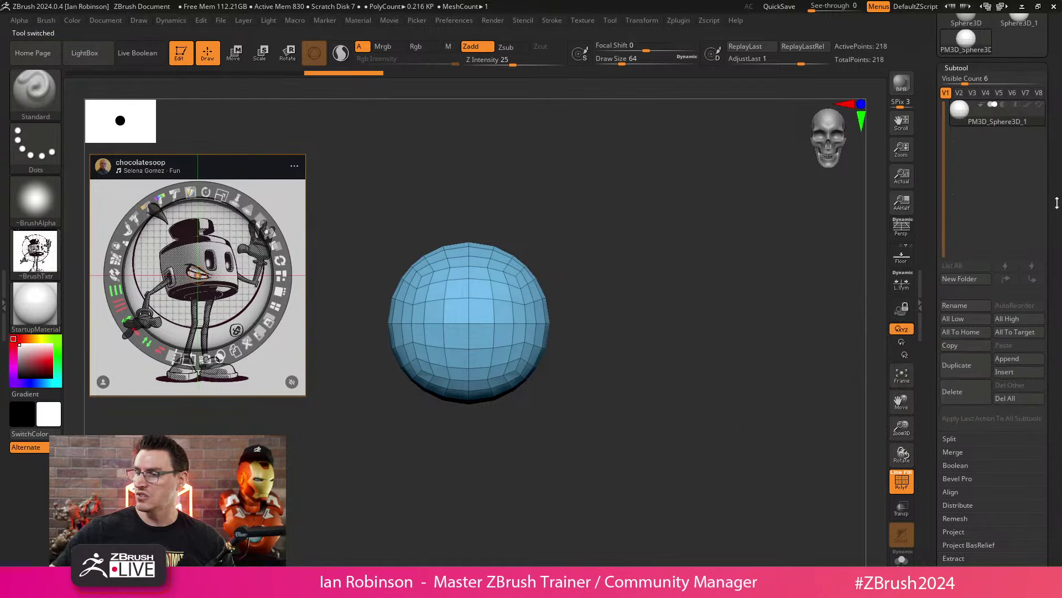
Step: Save the sphere tool as DaCosta_Ink_Character in the DaCosta_Sculpt folder
drag(1049, 111, 988, 327)
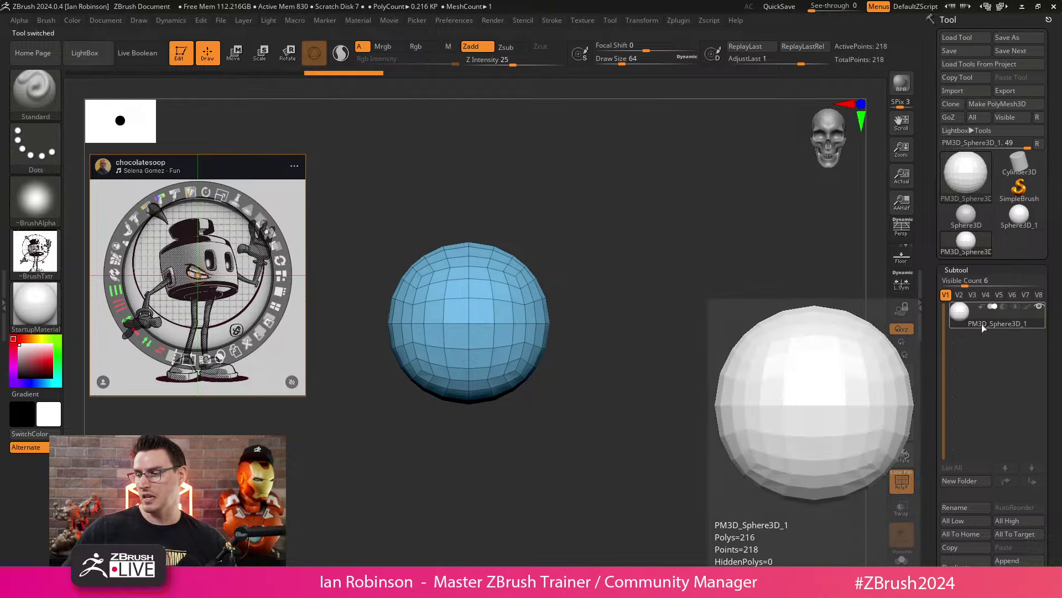
mouse_move(1009, 325)
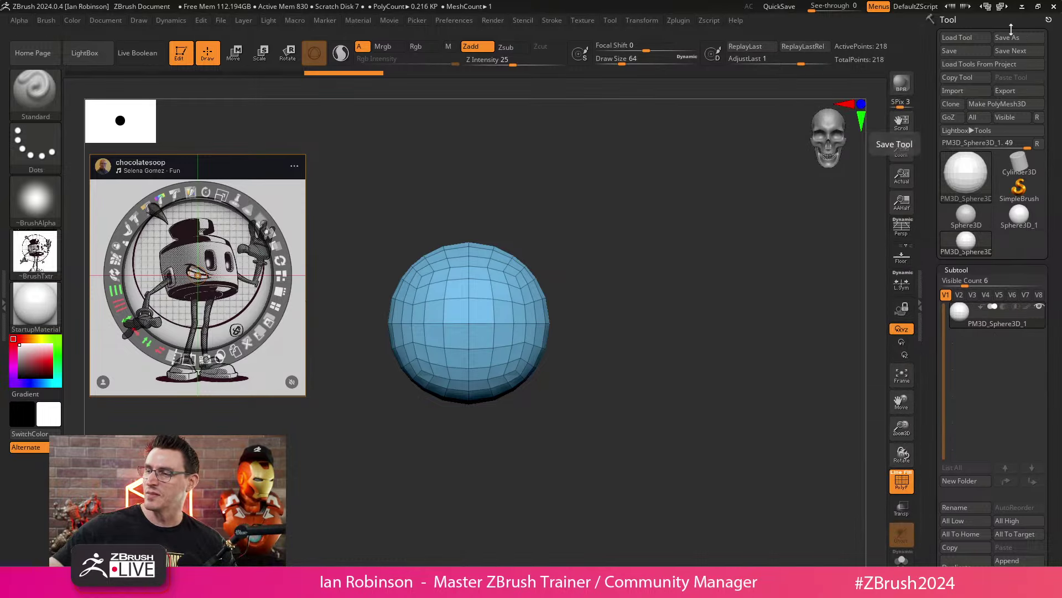
click(1007, 38)
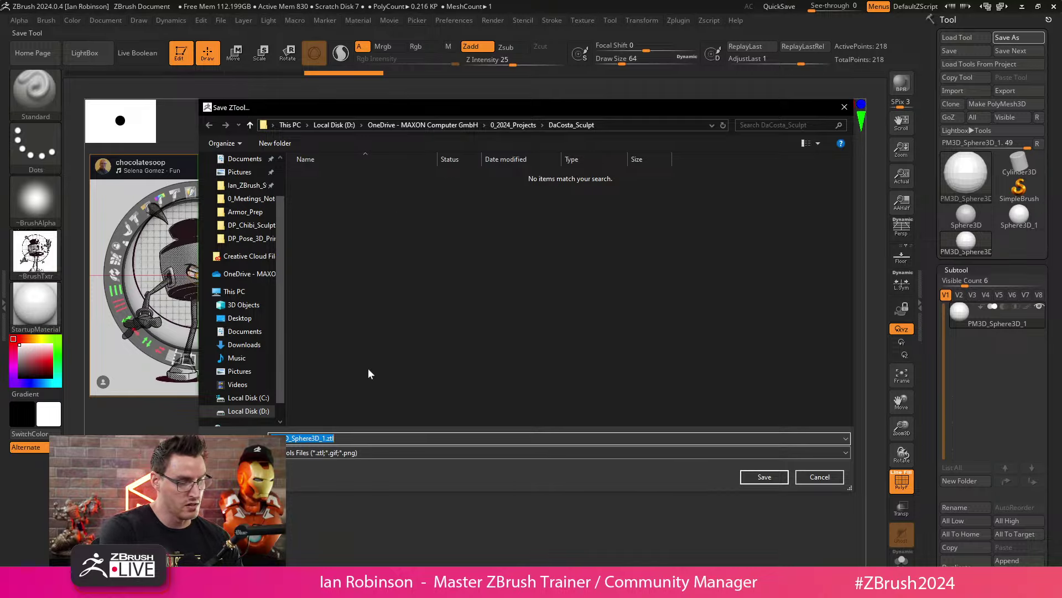
key(BackSpace)
text(DaCosta)
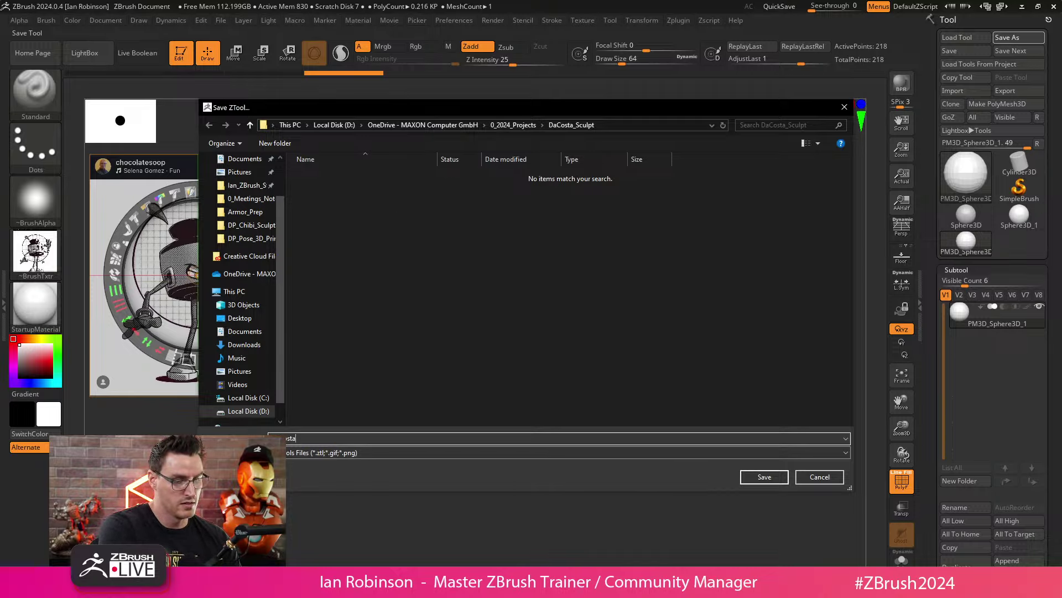
text(_Ink)
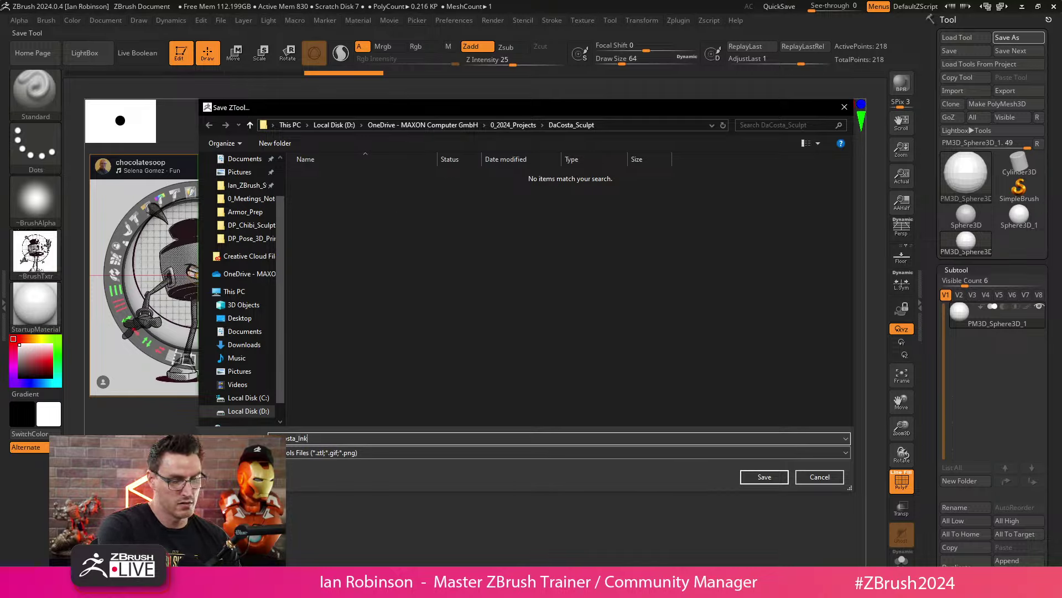
text(_Character)
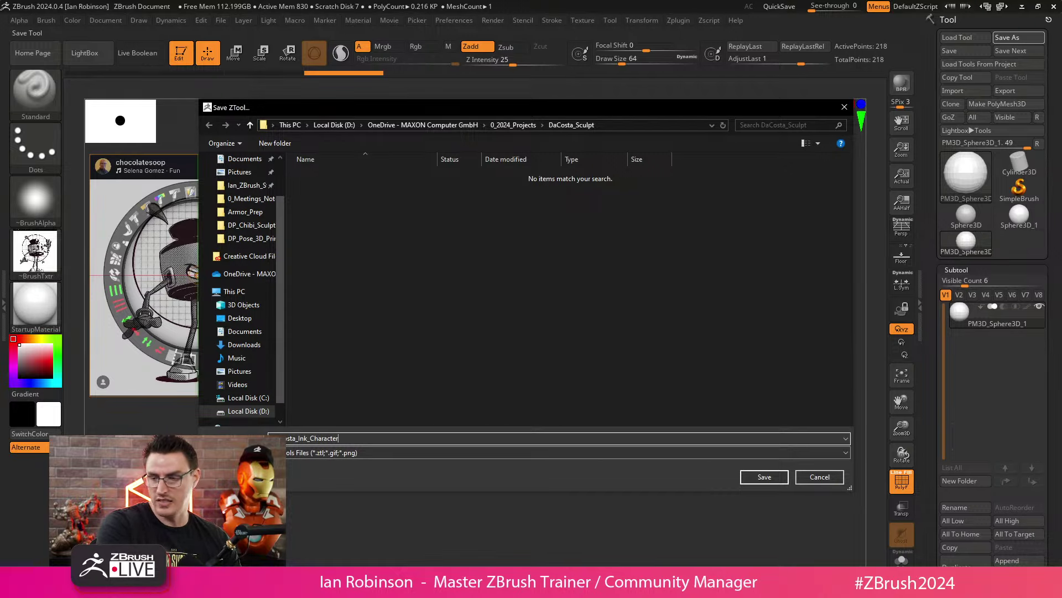
key(Return)
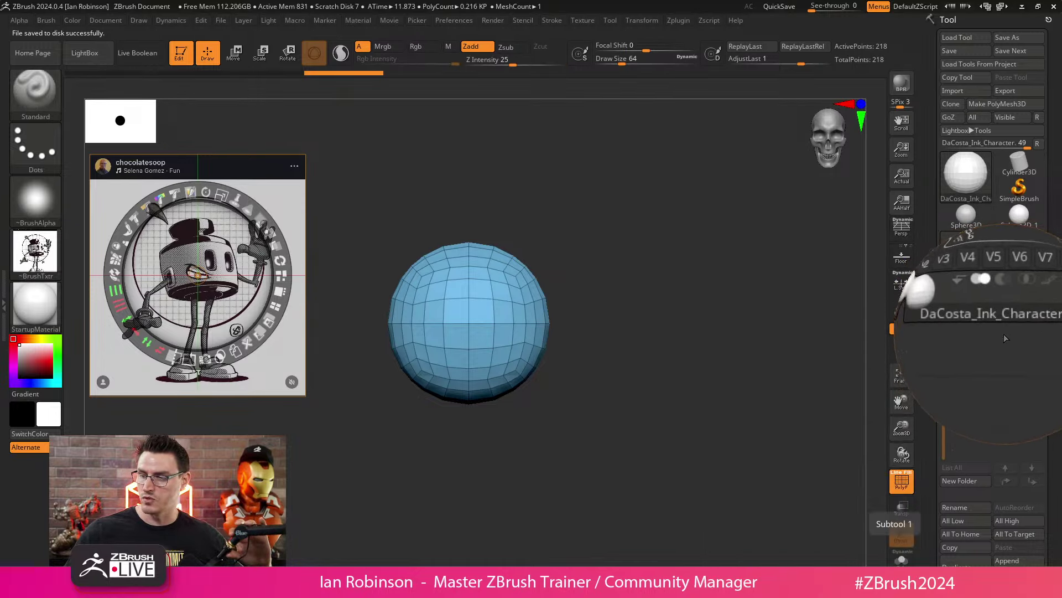
Step: Duplicate the DaCosta_Ink_Character subtool
key(ctrl+shift+m)
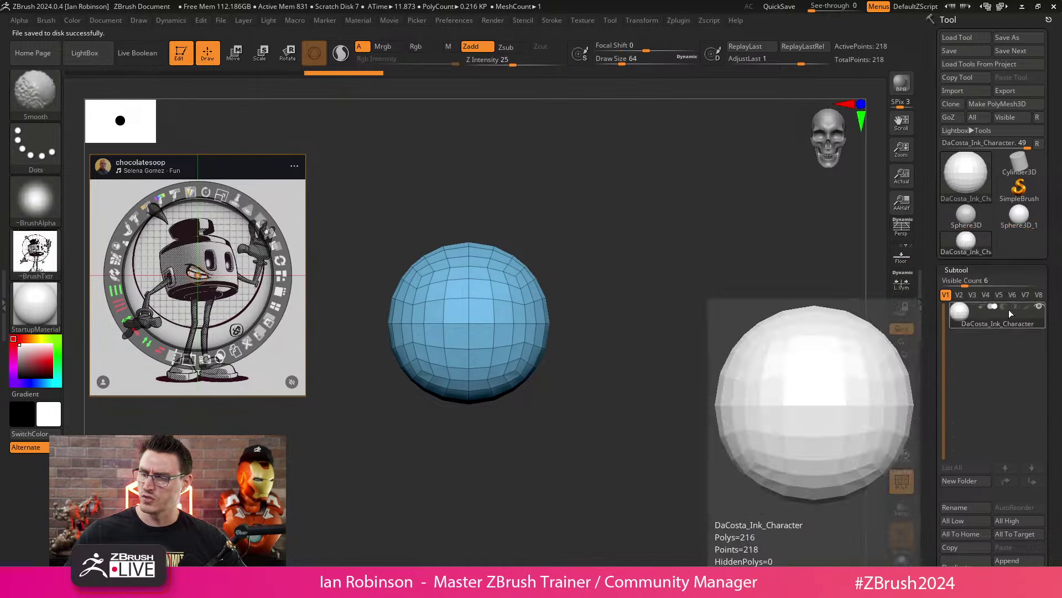
key(ctrl+shift+d)
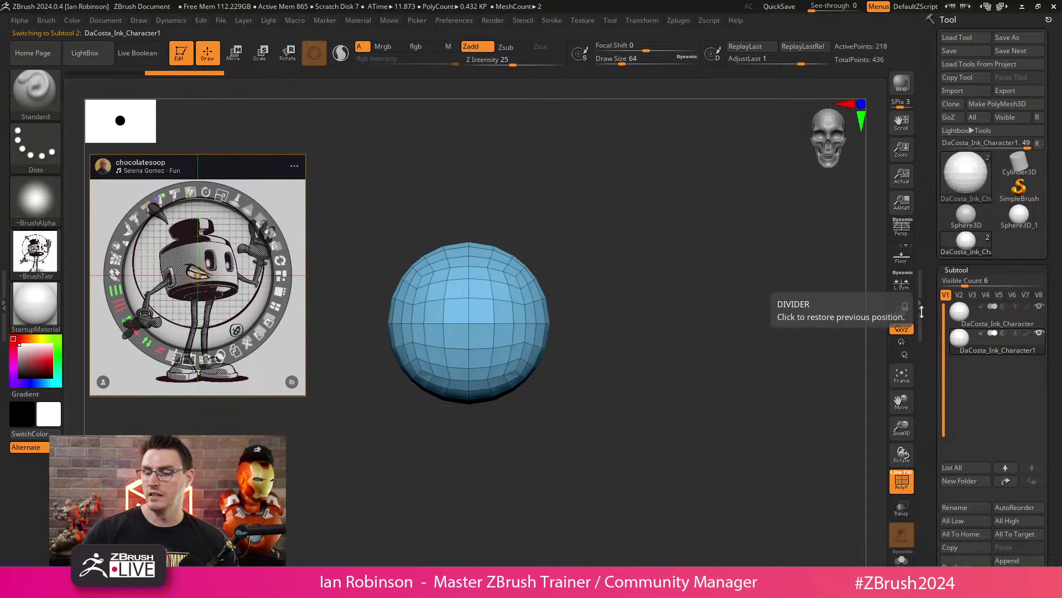
Step: Shift the Spotlight reference image slightly down and leave Spotlight edit mode
drag(599, 244, 599, 268)
key(z)
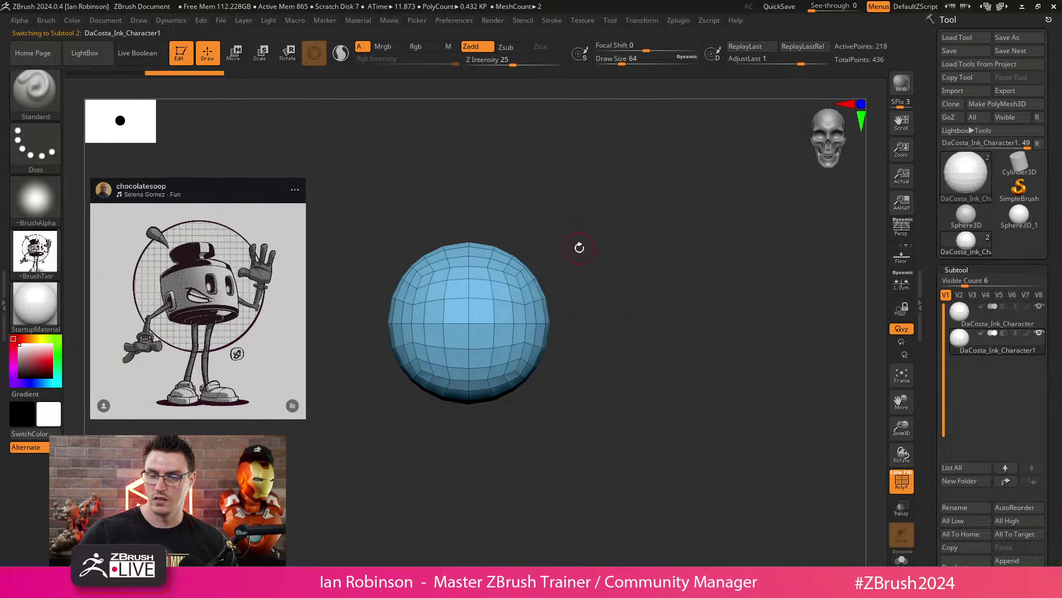
key(z)
key(z)
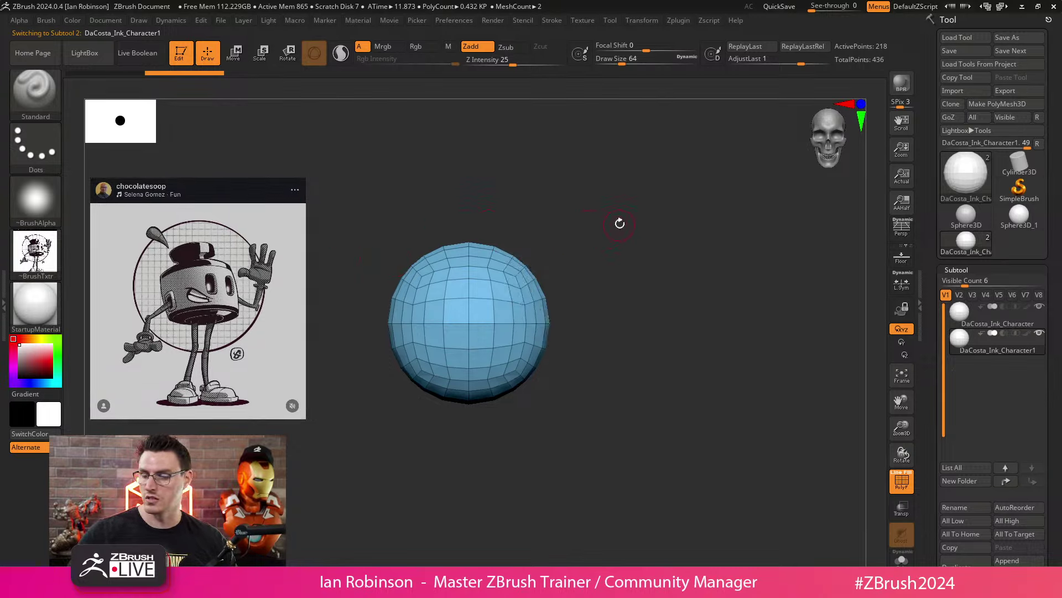
mouse_move(619, 223)
alt+mouse_down()
mouse_move(629, 254)
mouse_move(716, 282)
mouse_move(718, 261)
mouse_move(792, 294)
mouse_move(814, 291)
mouse_move(659, 320)
mouse_move(580, 300)
mouse_move(441, 475)
mouse_move(427, 441)
mouse_move(431, 476)
mouse_move(541, 492)
alt+mouse_up()
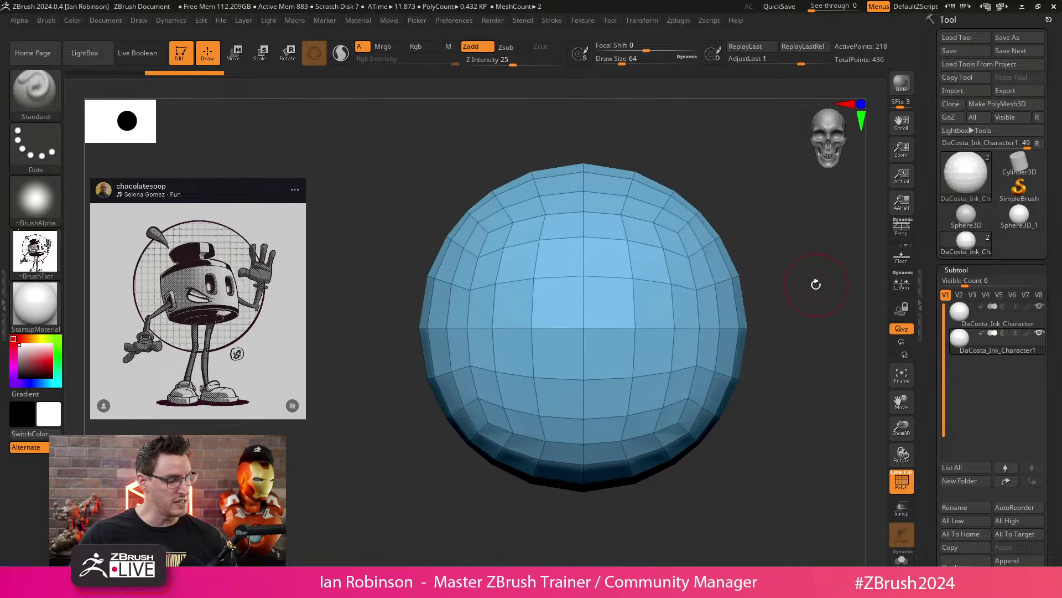
key(shift+s)
key(ctrl)
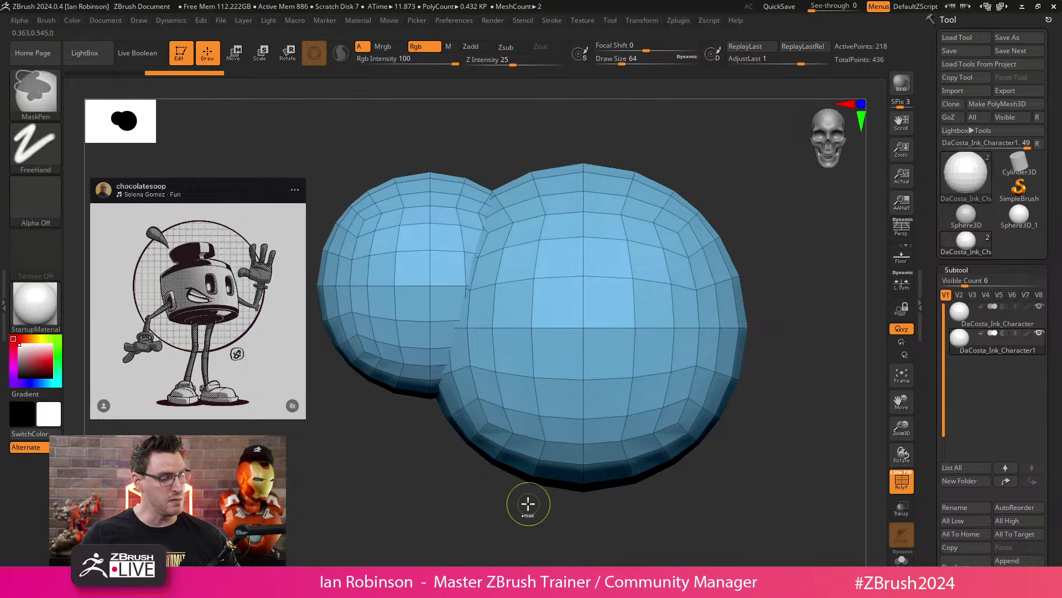
key(ctrl+n)
alt+drag(739, 267, 757, 333)
key(ctrl+s)
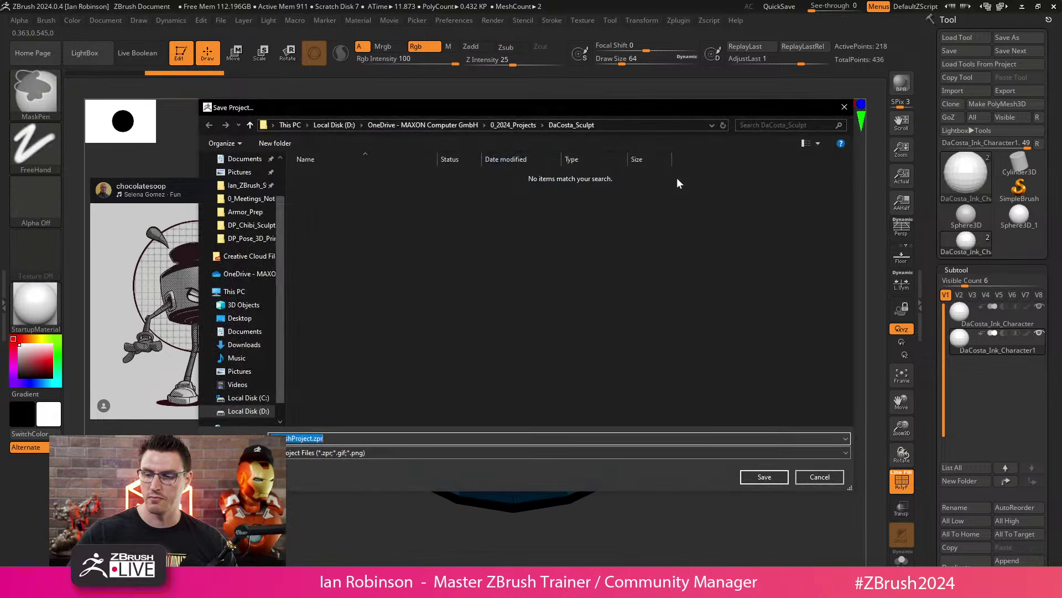
key(Escape)
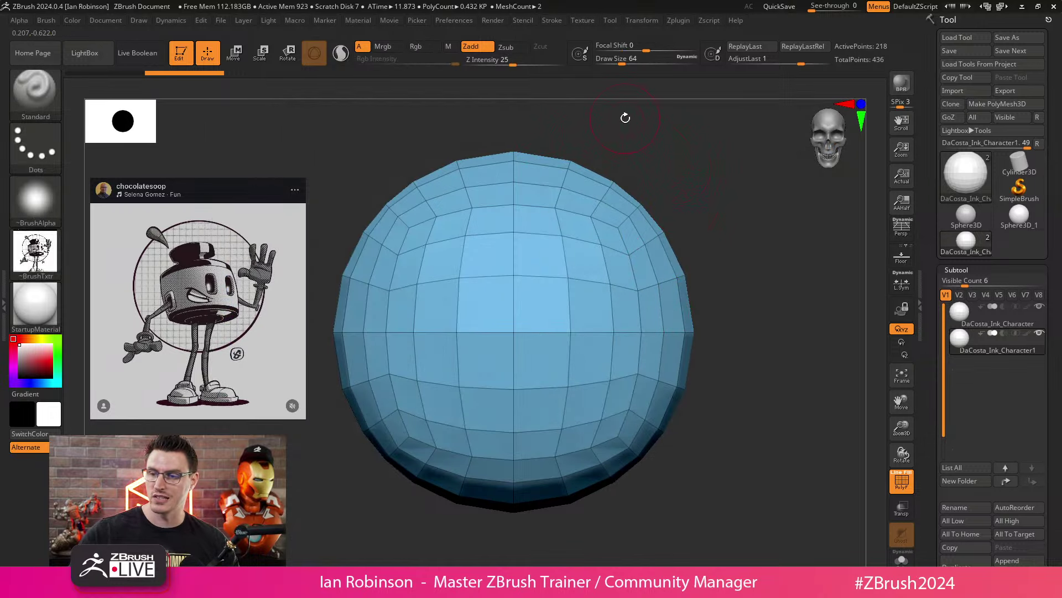
click(106, 20)
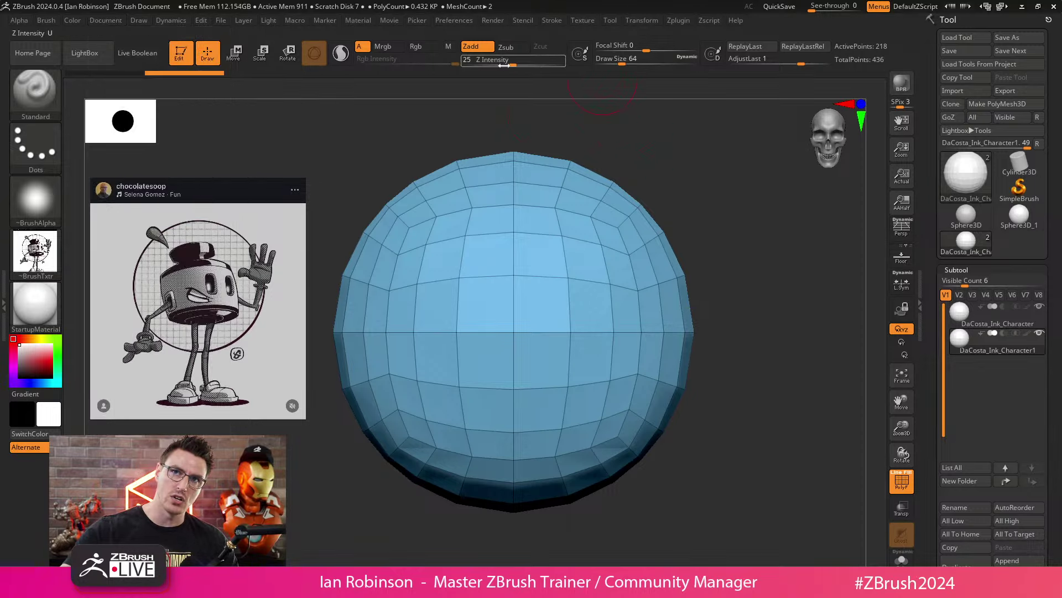
click(475, 72)
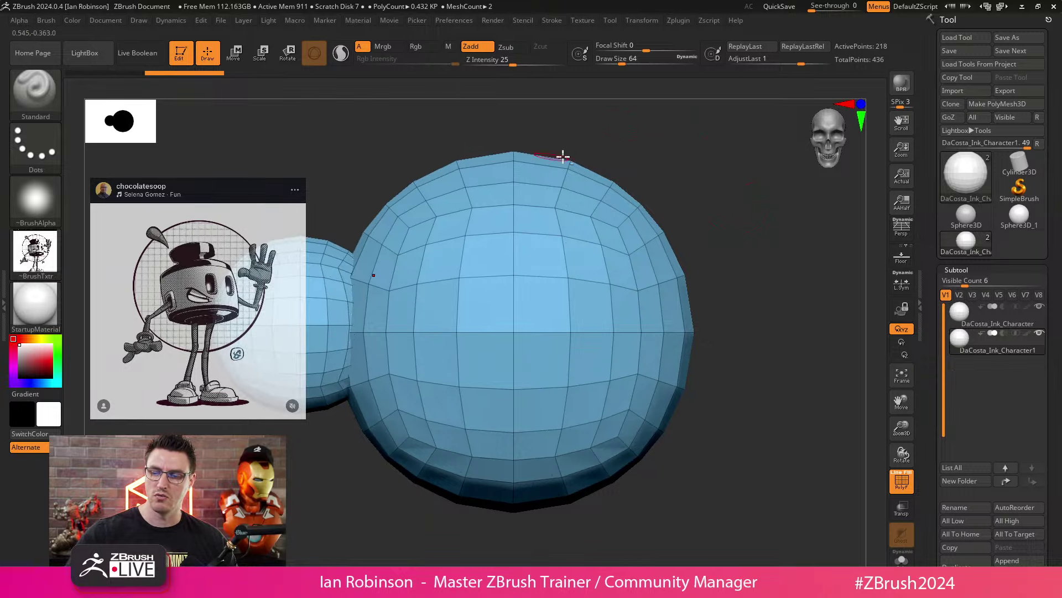
drag(562, 157, 612, 179)
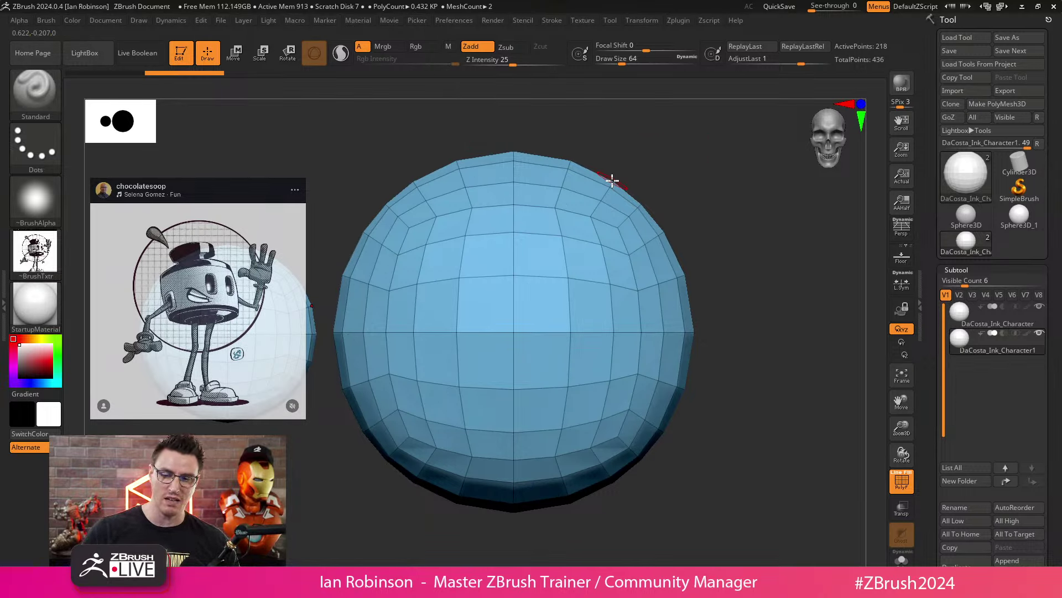
ctrl+alt+shift+drag(612, 179, 612, 178)
ctrl+shift+click(635, 265)
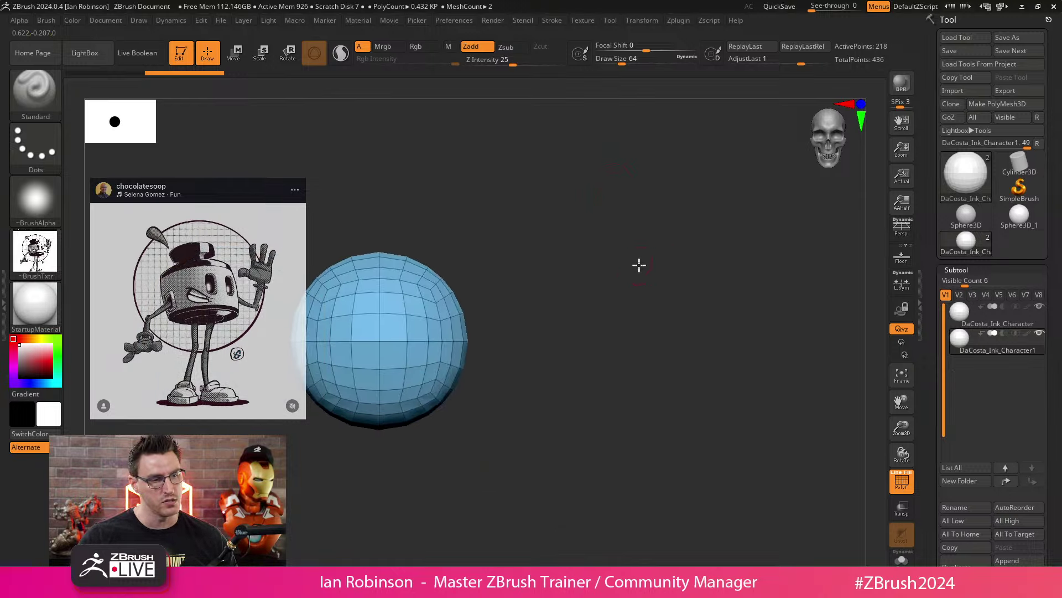
alt+drag(636, 265, 636, 309)
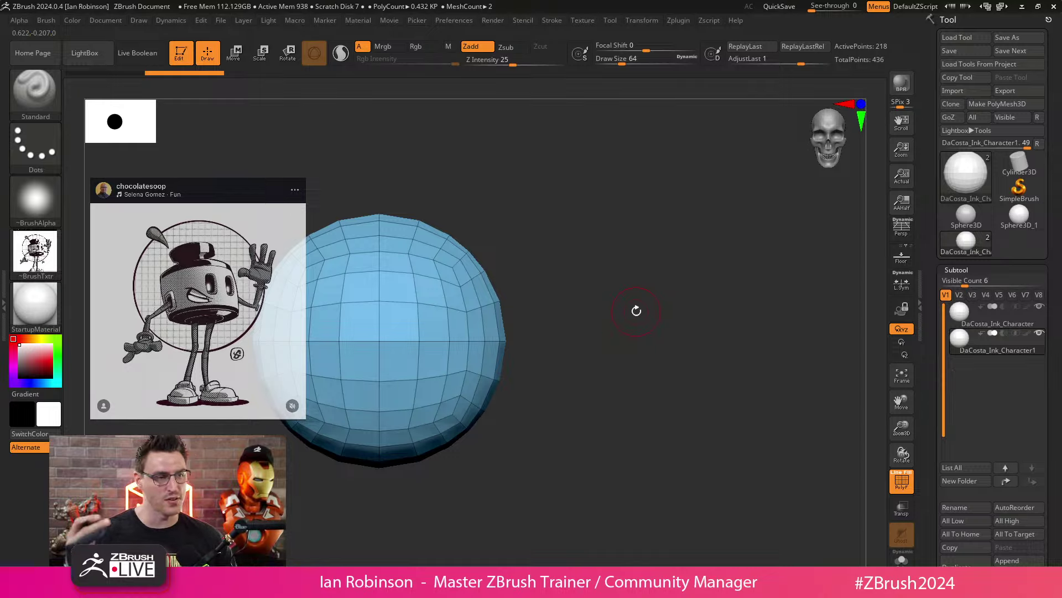
alt+drag(636, 311, 711, 258)
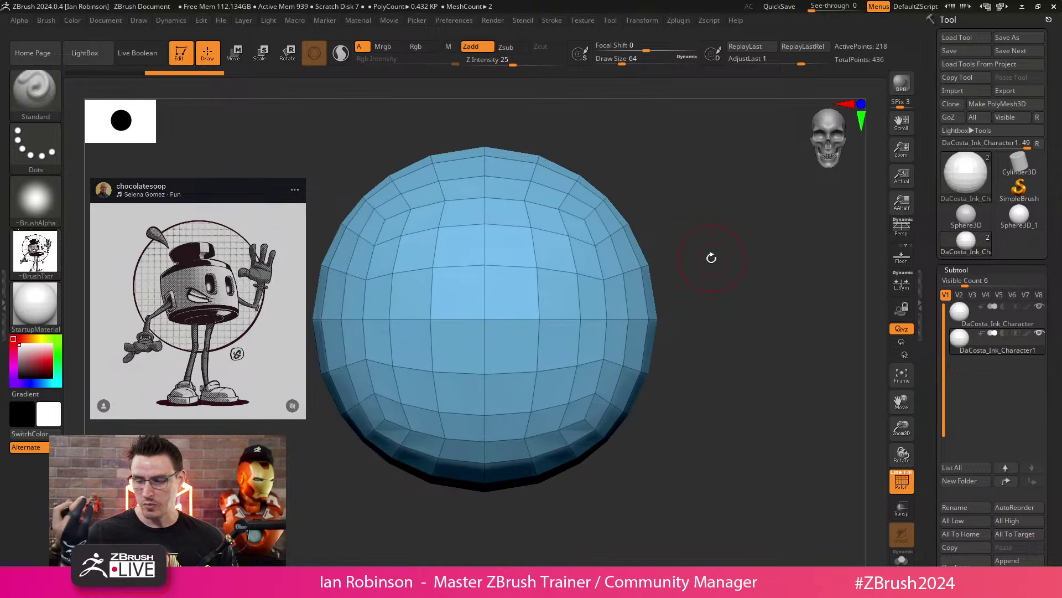
drag(712, 258, 701, 290)
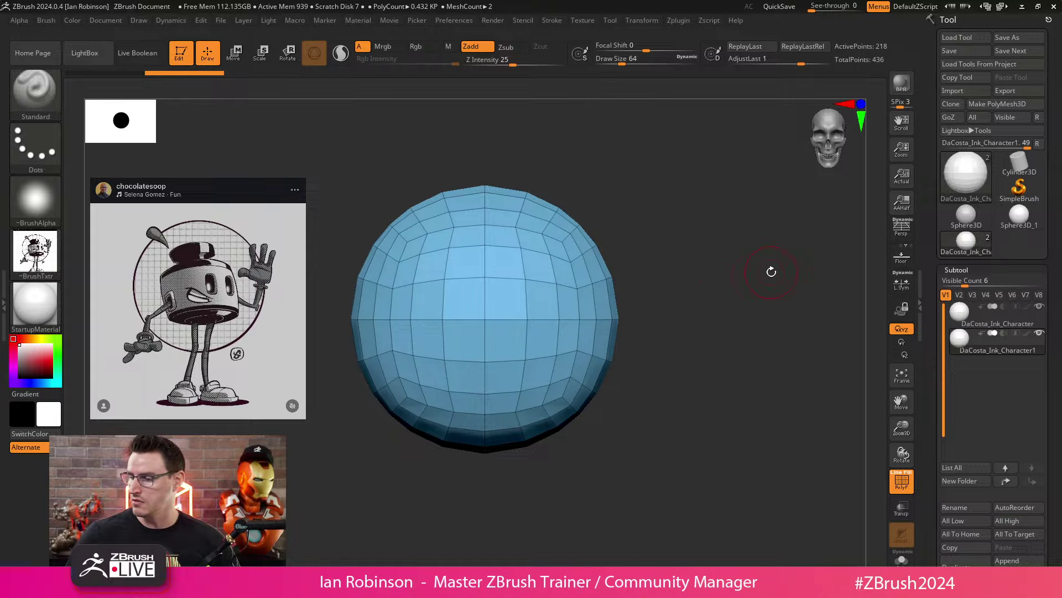
Step: Hide the DaCosta_Ink_Character subtool and delete its duplicate, DaCosta_Ink_Character1
click(1039, 306)
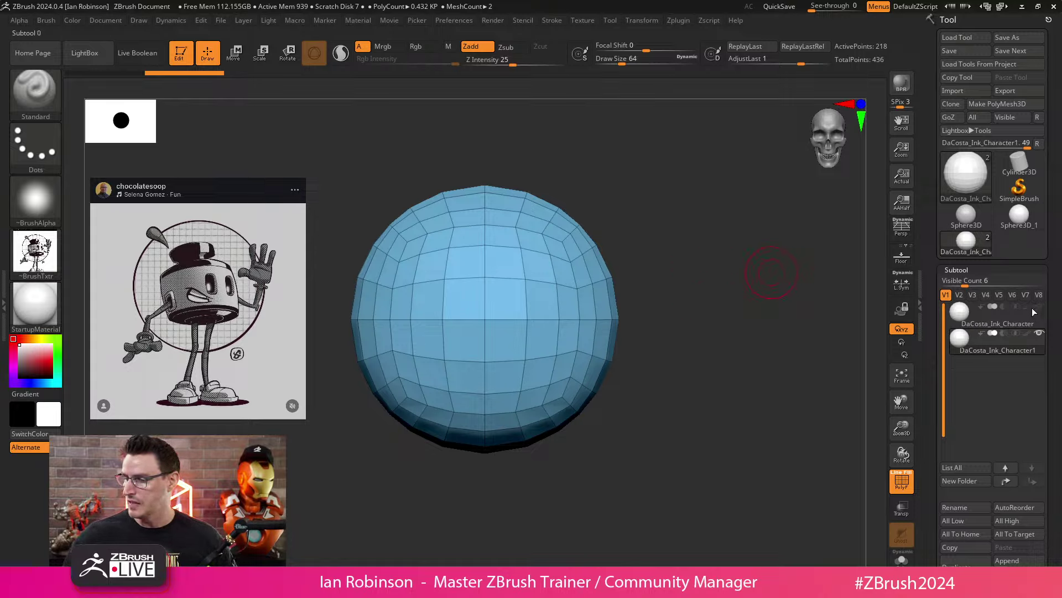
drag(1056, 451, 1057, 404)
click(952, 505)
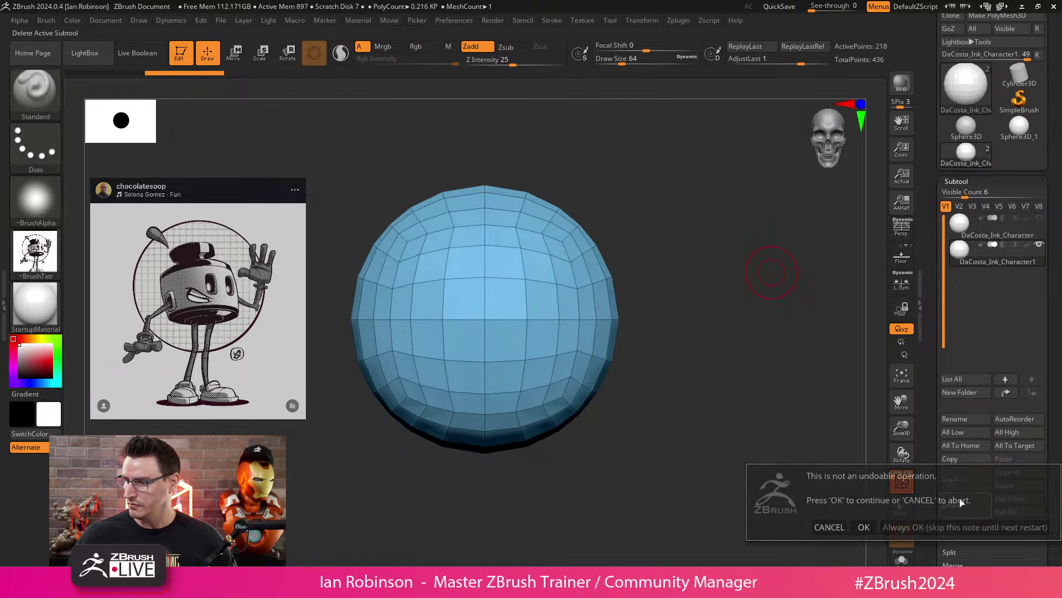
click(799, 524)
drag(1054, 229, 1053, 316)
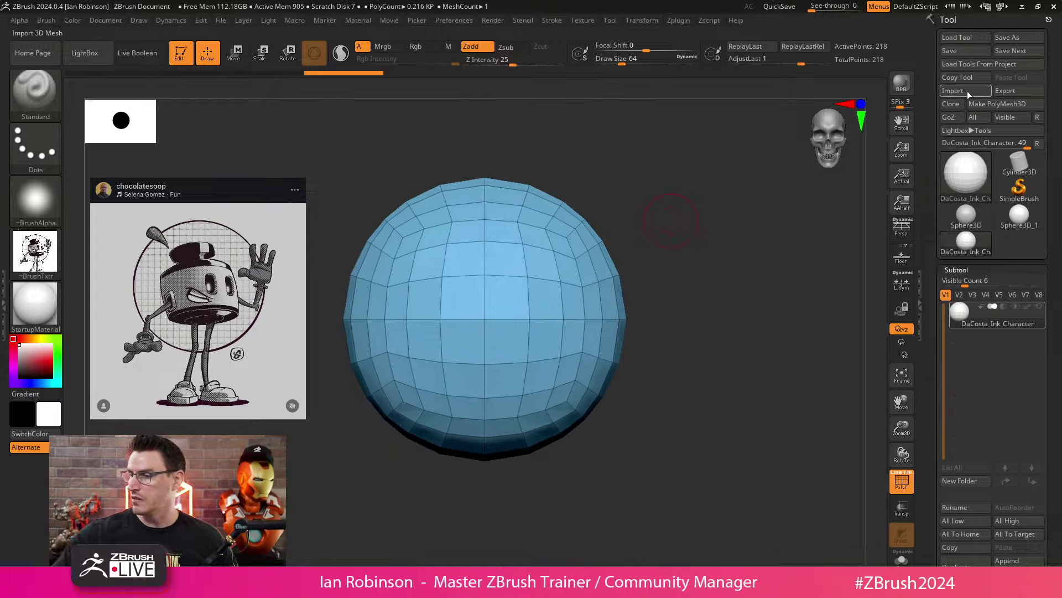
Step: Insert a Cylinder3D as a new subtool below DaCosta_Ink_Character for the bottle body
scroll(1057, 127, down, 3)
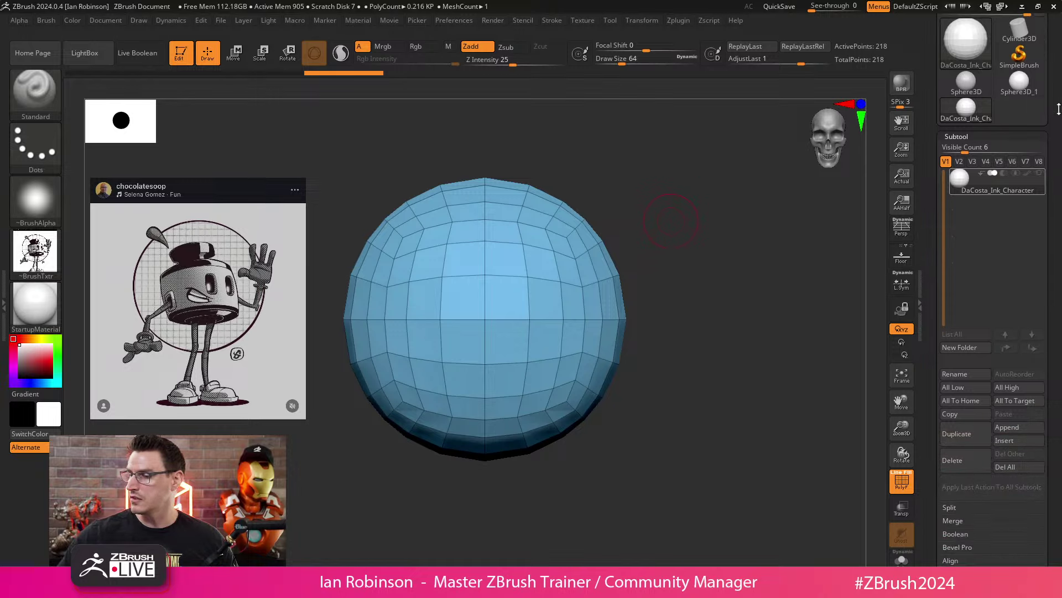
click(1013, 442)
click(1010, 441)
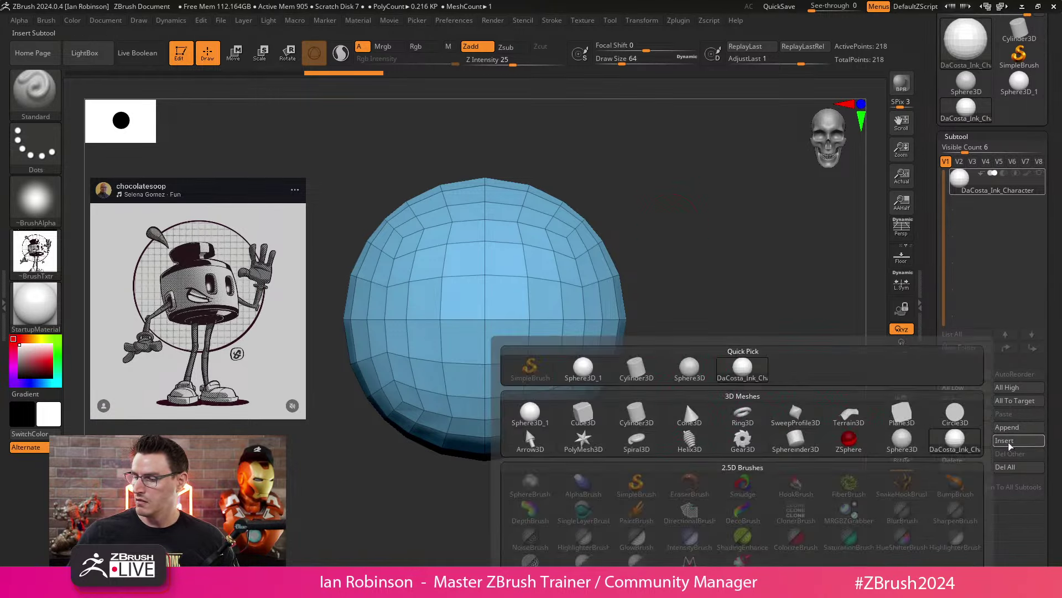
click(636, 370)
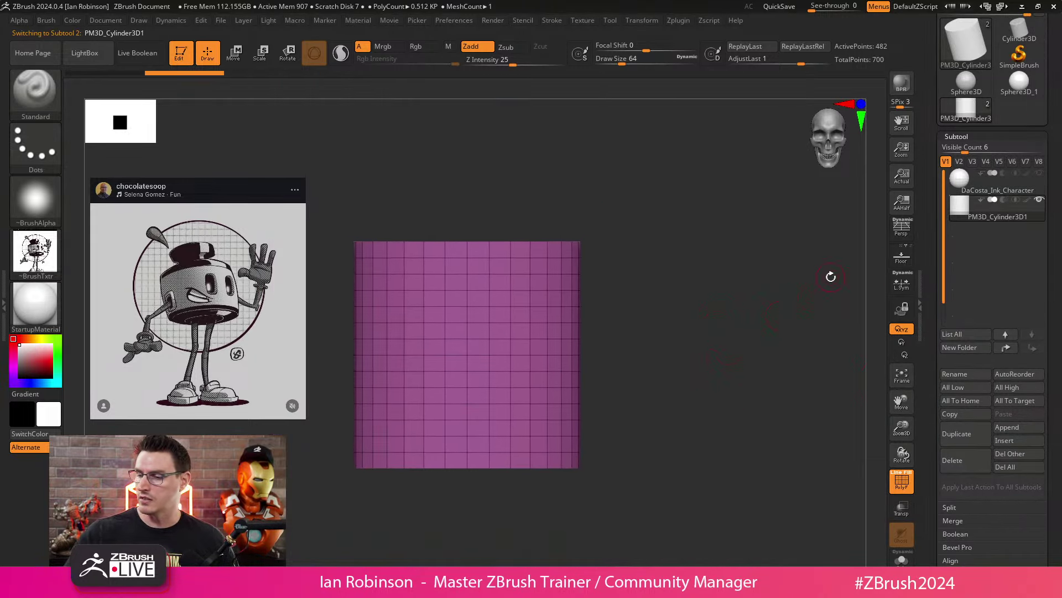
key(shift+f)
key(shift+f)
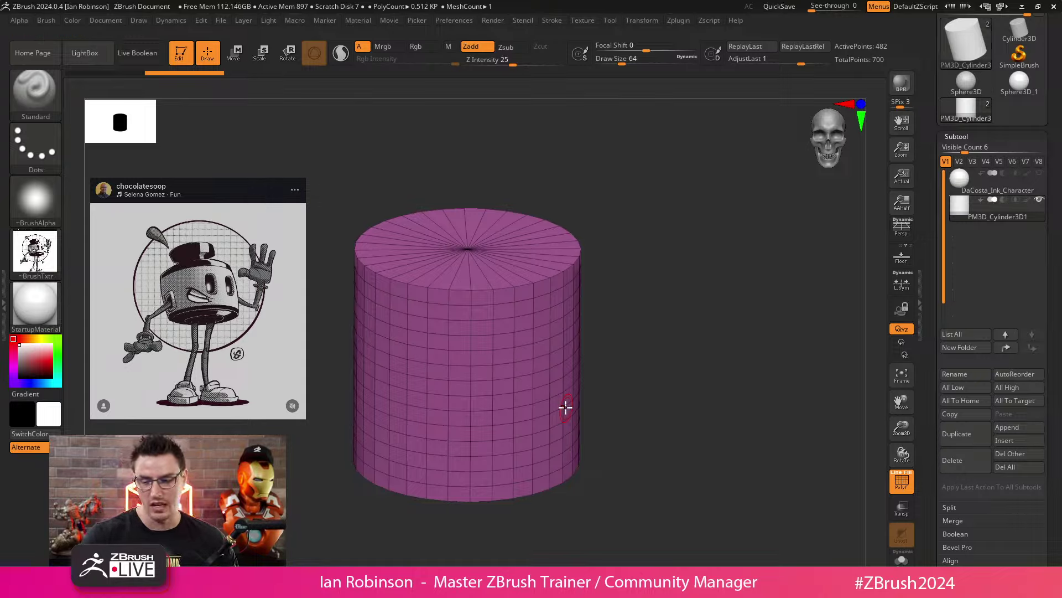
shift+drag(566, 407, 750, 265)
Step: Remove the cylinder's surplus horizontal edge loops with Delete Loops at the default angle of 45 and aspect ratio of 25
scroll(1019, 299, down, 3)
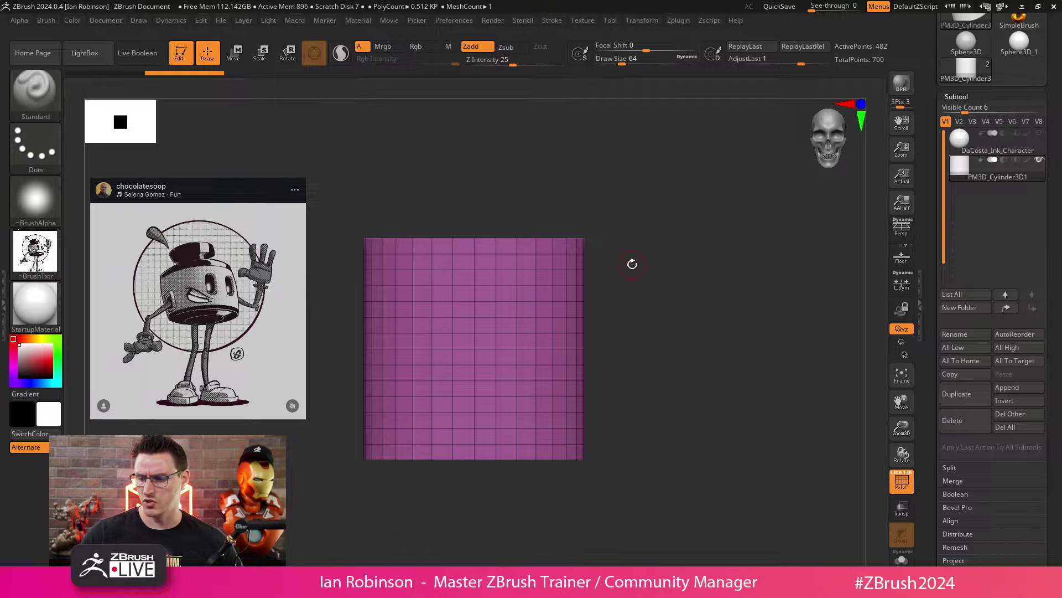
mouse_move(631, 263)
mouse_down()
mouse_move(651, 256)
mouse_move(635, 247)
mouse_move(619, 266)
mouse_up()
key(shift+f)
key(shift+f)
scroll(974, 166, down, 3)
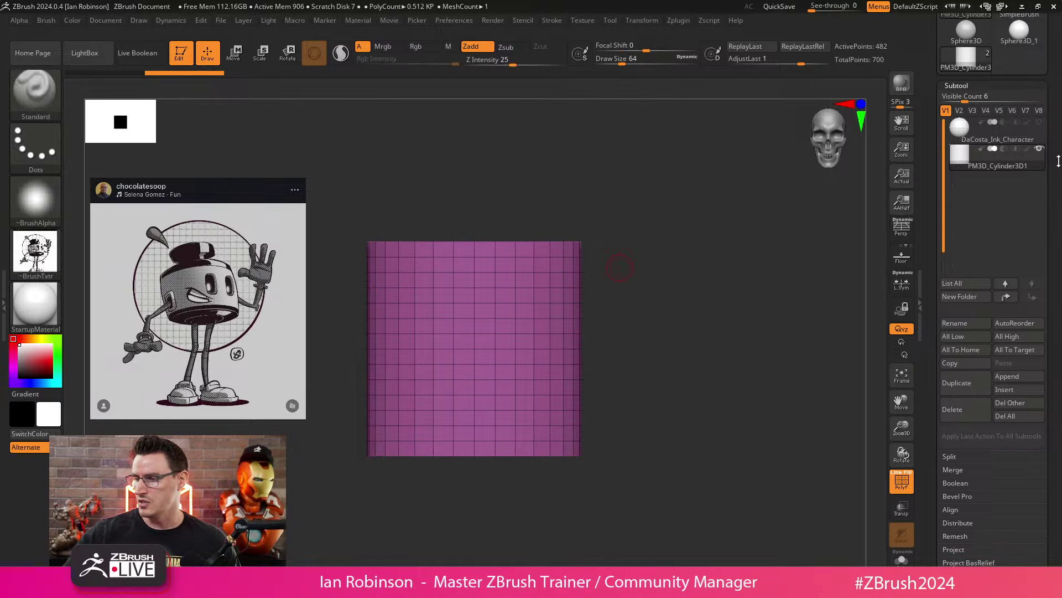
scroll(973, 311, down, 2)
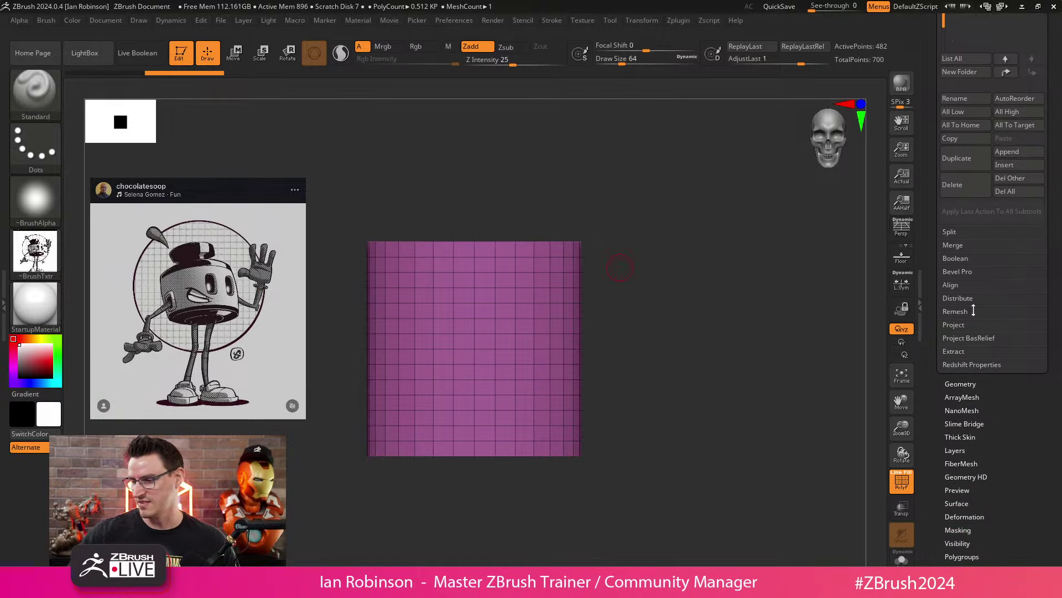
click(994, 386)
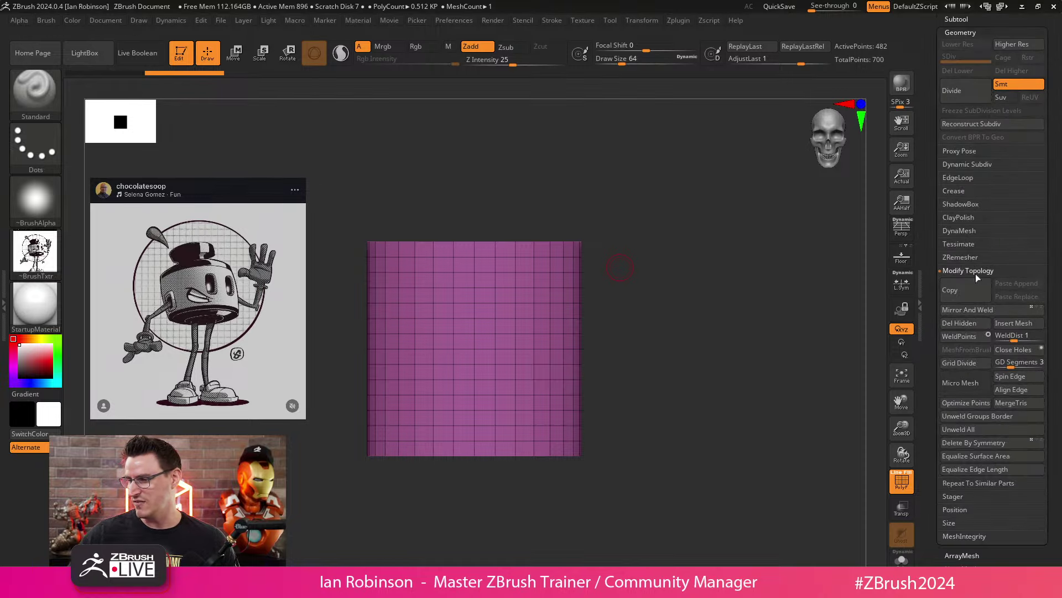
click(963, 178)
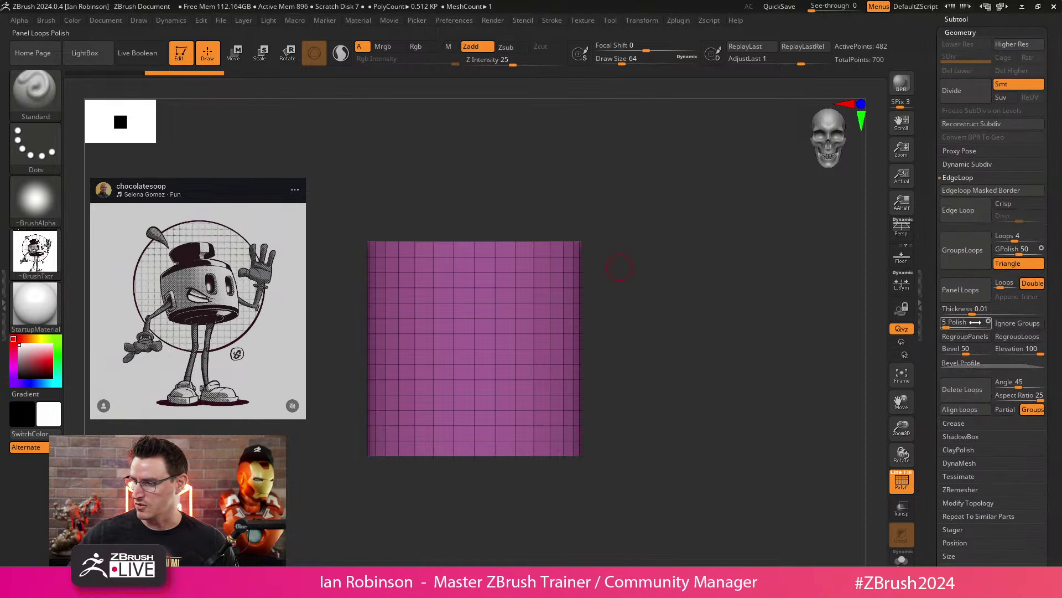
click(962, 389)
Step: Isolate the cylinder's top with a mask and move it down along Y about 0.68 units to shorten the body
ctrl+right_drag(715, 321, 670, 246)
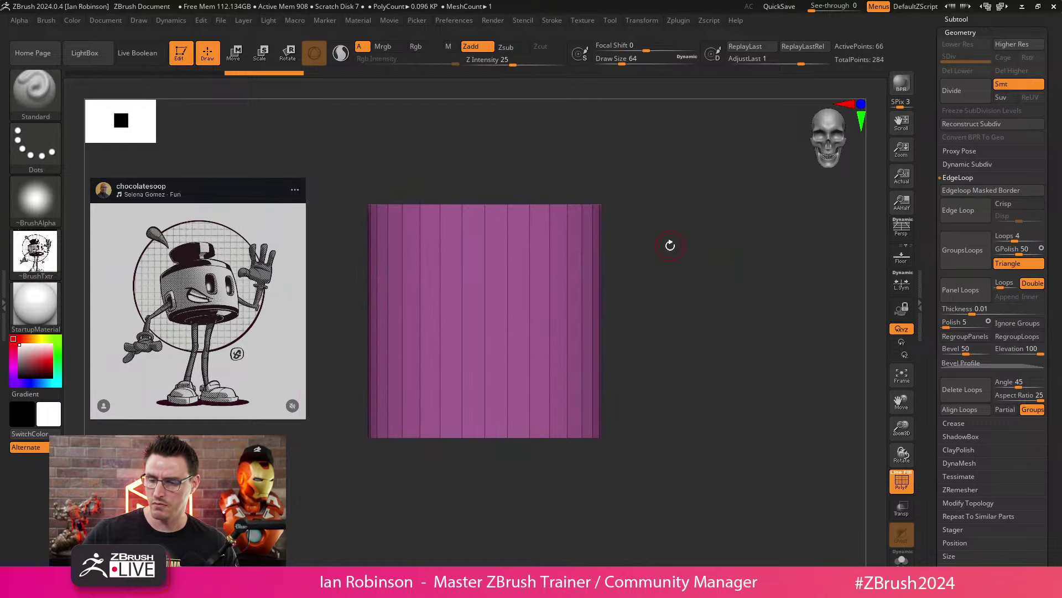
ctrl+drag(307, 172, 718, 244)
key(w)
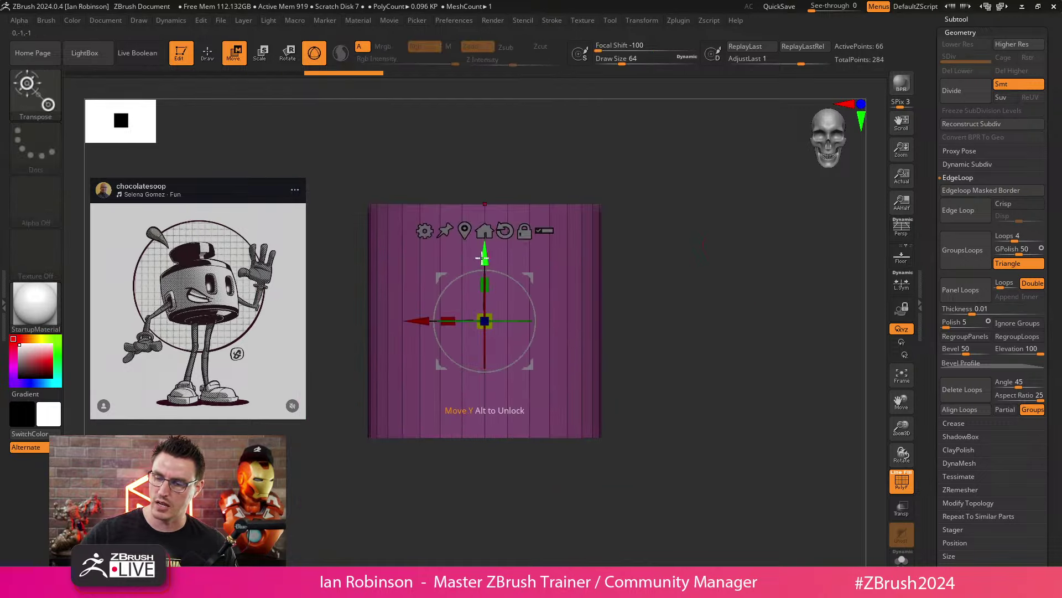
drag(484, 254, 493, 339)
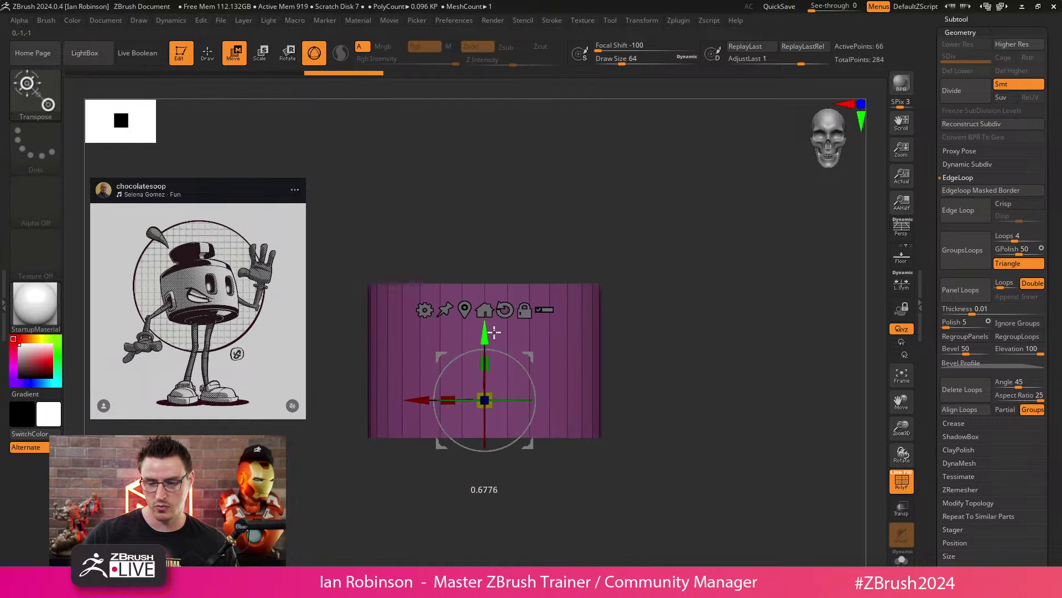
ctrl+click(695, 254)
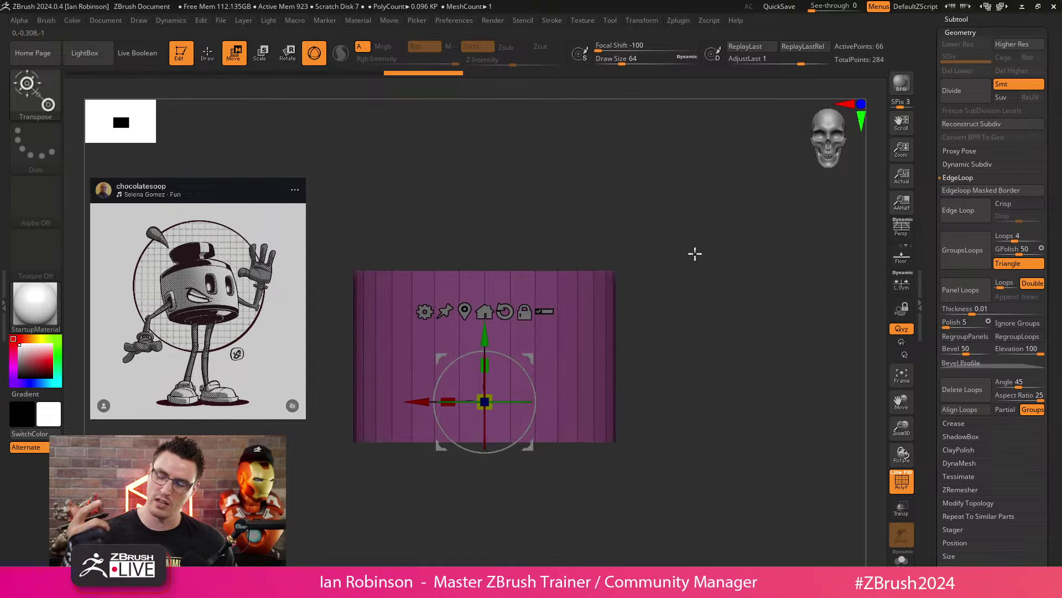
drag(695, 254, 667, 201)
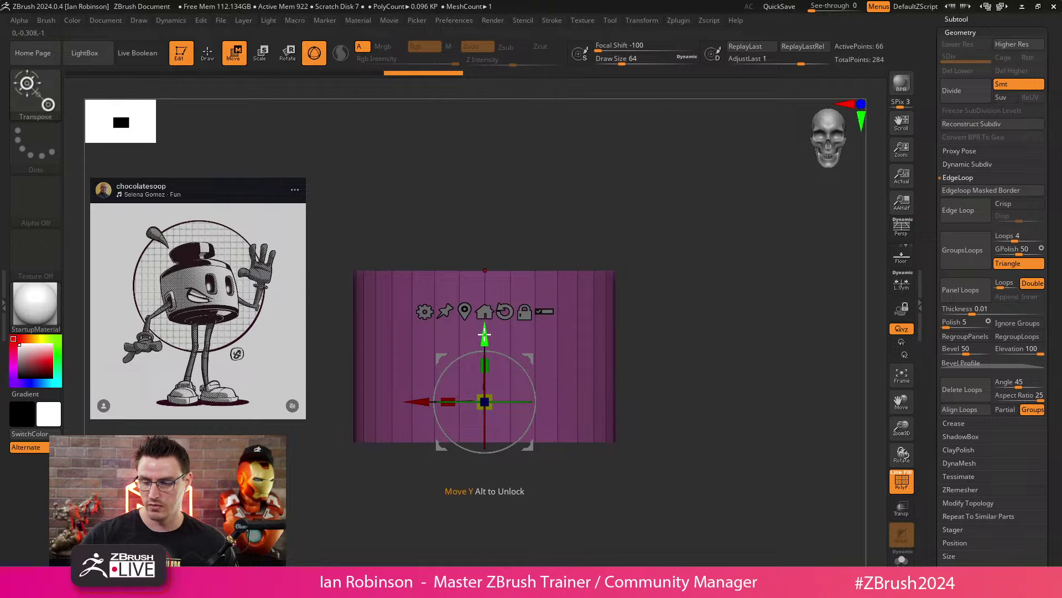
Step: Extrude the cylinder's top upward about 0.25 units, scale it inward and lower it slightly to form a shallow sloped shoulder
ctrl+drag(485, 334, 484, 307)
click(466, 283)
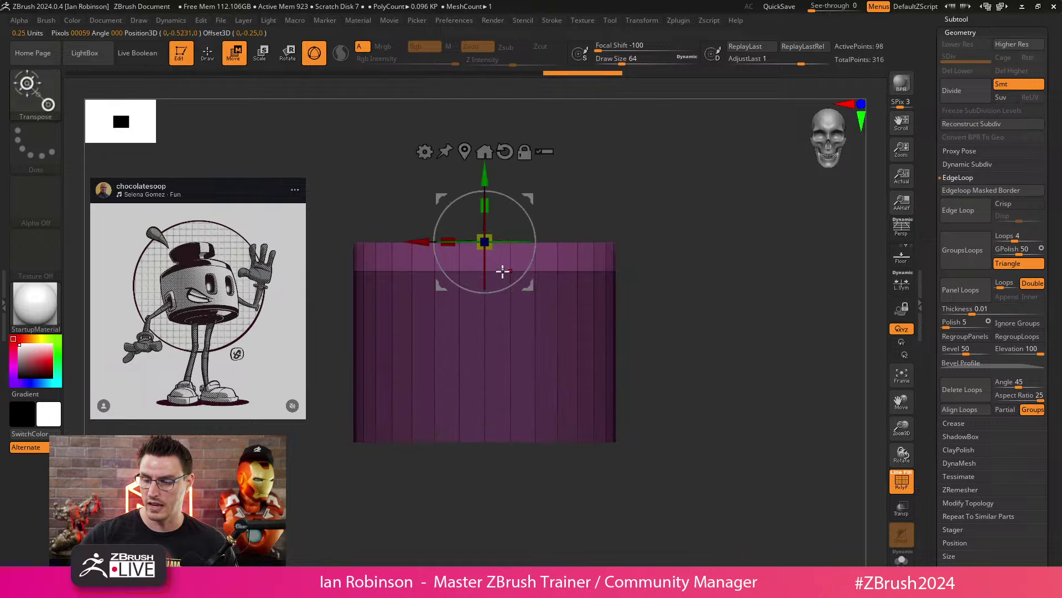
drag(485, 242, 485, 249)
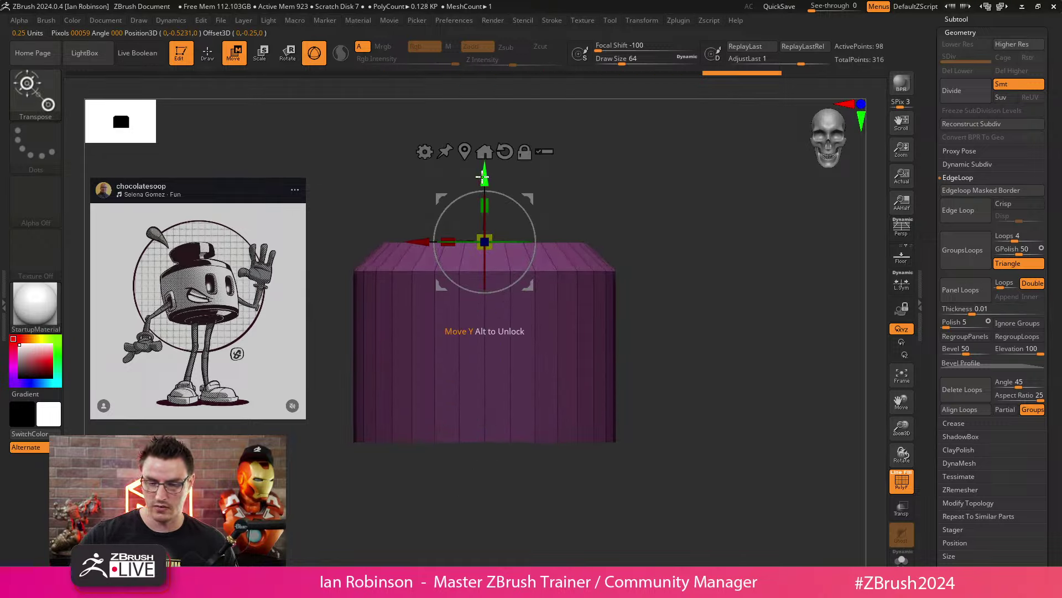
drag(484, 178, 481, 191)
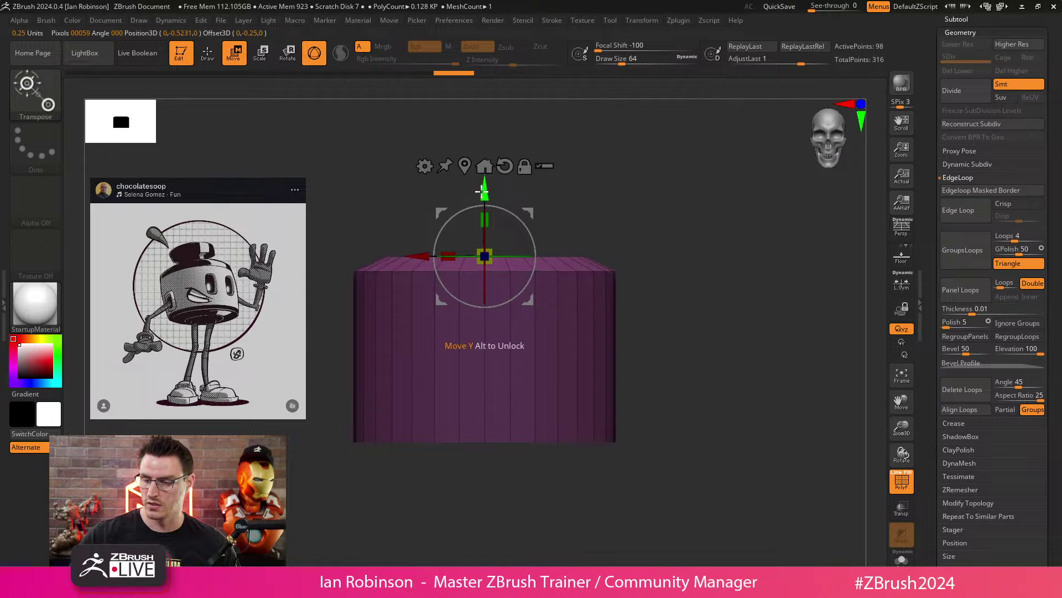
Step: Try to rescale the top cap and extrude another short section from it, and undo these changes
drag(607, 190, 609, 218)
mouse_move(486, 265)
mouse_down()
mouse_move(480, 272)
mouse_move(496, 251)
mouse_up()
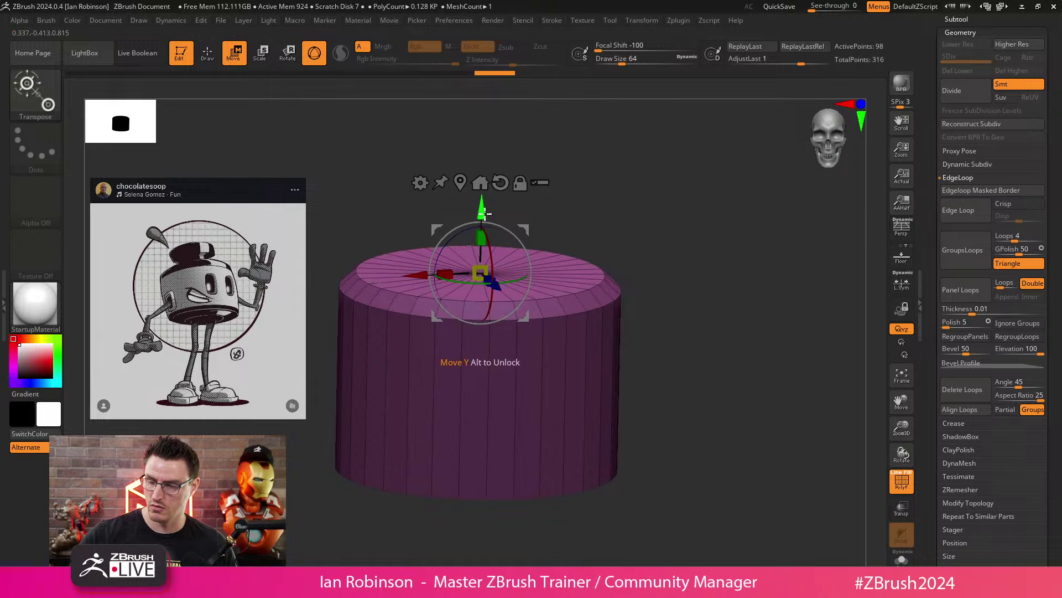
ctrl+drag(483, 209, 484, 203)
drag(485, 263, 478, 270)
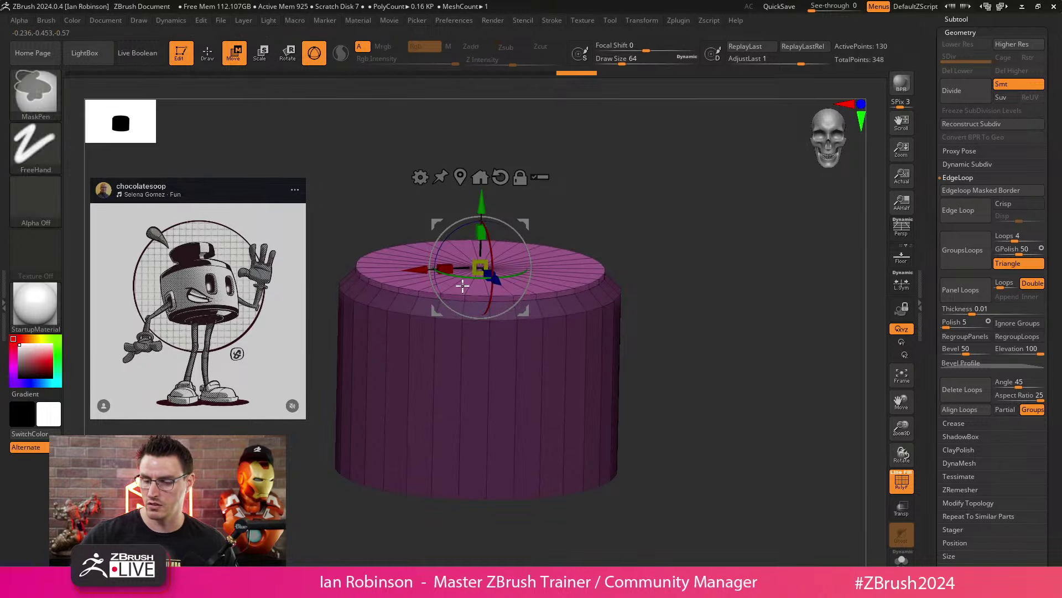
key(ctrl+z)
key(ctrl+z)
key(ctrl+z)
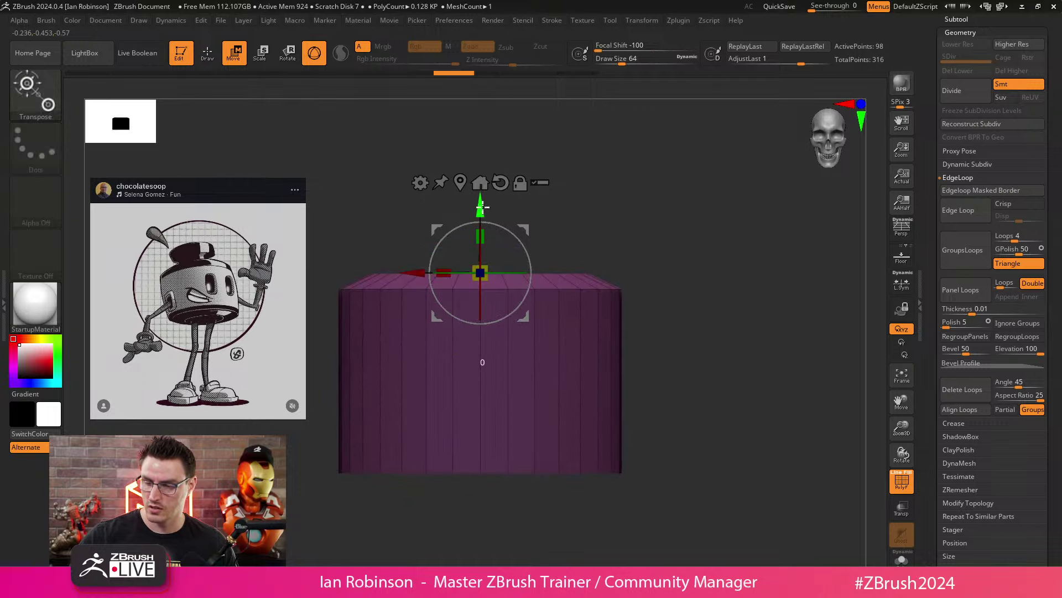
Step: Raise and narrow the top cap to steepen the shoulder, and extrude it straight upward into the bottle's neck
drag(479, 273, 478, 274)
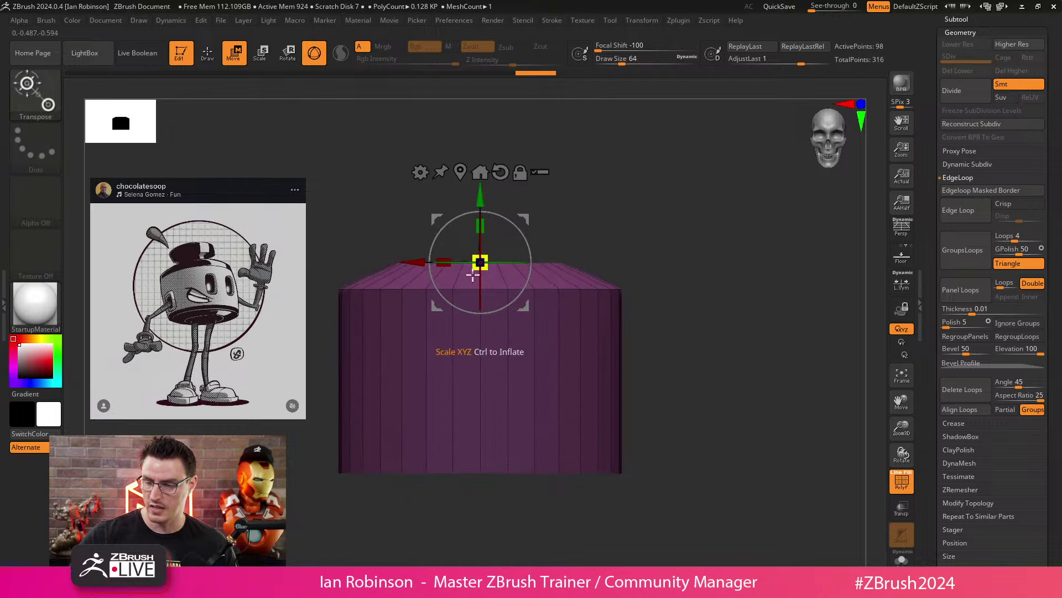
drag(631, 233, 658, 250)
drag(486, 272, 483, 275)
shift+drag(604, 214, 600, 199)
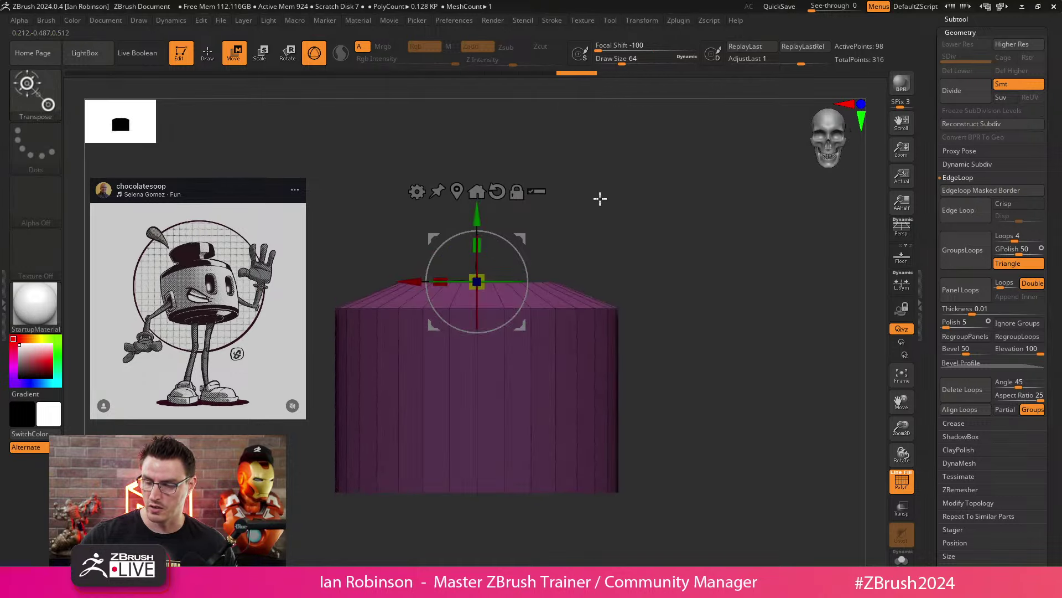
drag(480, 216, 477, 189)
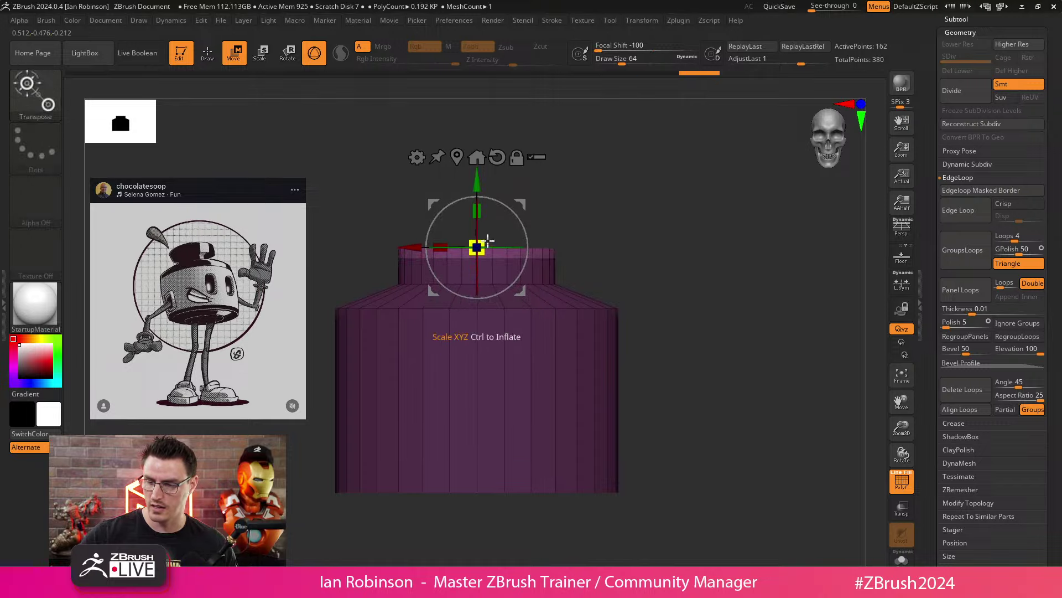
Step: Scale the neck's top face outward, extrude it straight upward into a wider cap, and clear the mask
drag(477, 247, 510, 231)
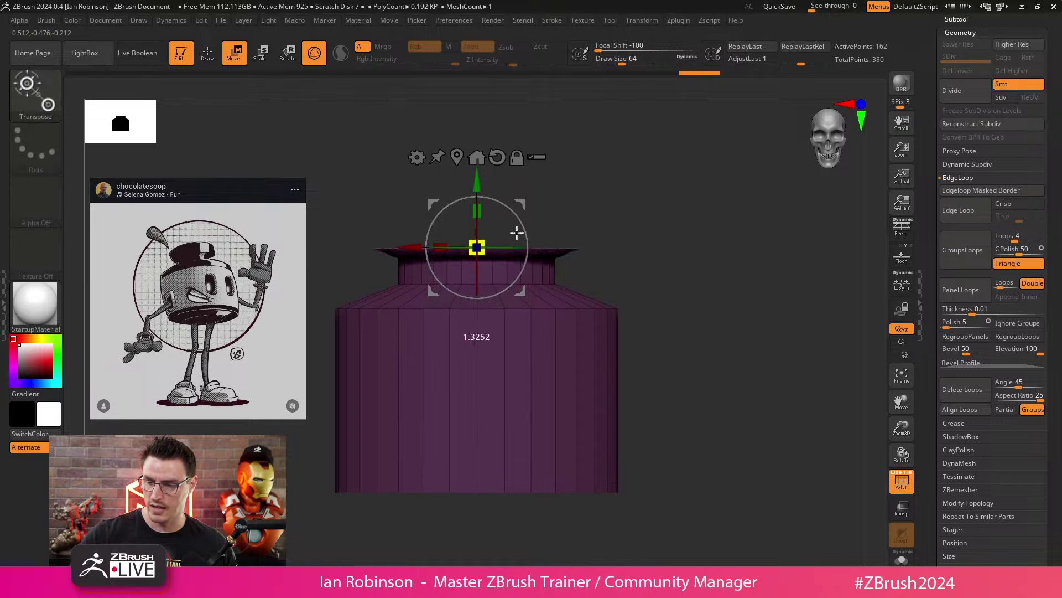
ctrl+drag(477, 178, 480, 107)
mouse_move(656, 202)
mouse_down()
mouse_move(683, 231)
mouse_move(669, 218)
mouse_move(620, 255)
mouse_move(630, 218)
mouse_move(609, 221)
mouse_move(616, 195)
mouse_move(624, 213)
mouse_move(615, 203)
mouse_move(633, 201)
mouse_move(607, 242)
mouse_up()
key(q)
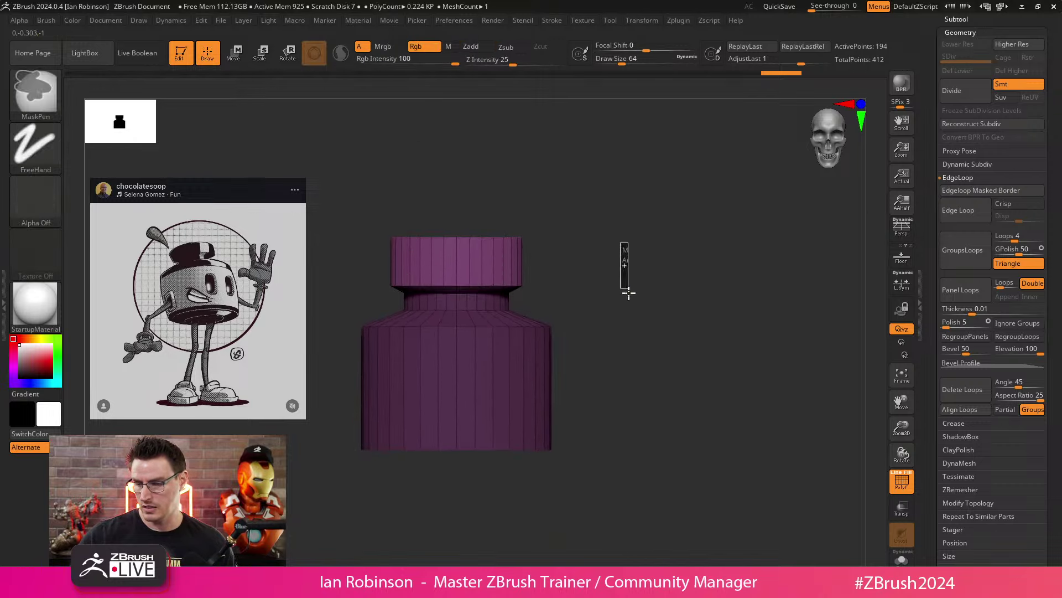
mouse_move(625, 289)
mouse_down()
mouse_move(631, 253)
mouse_move(599, 304)
mouse_up()
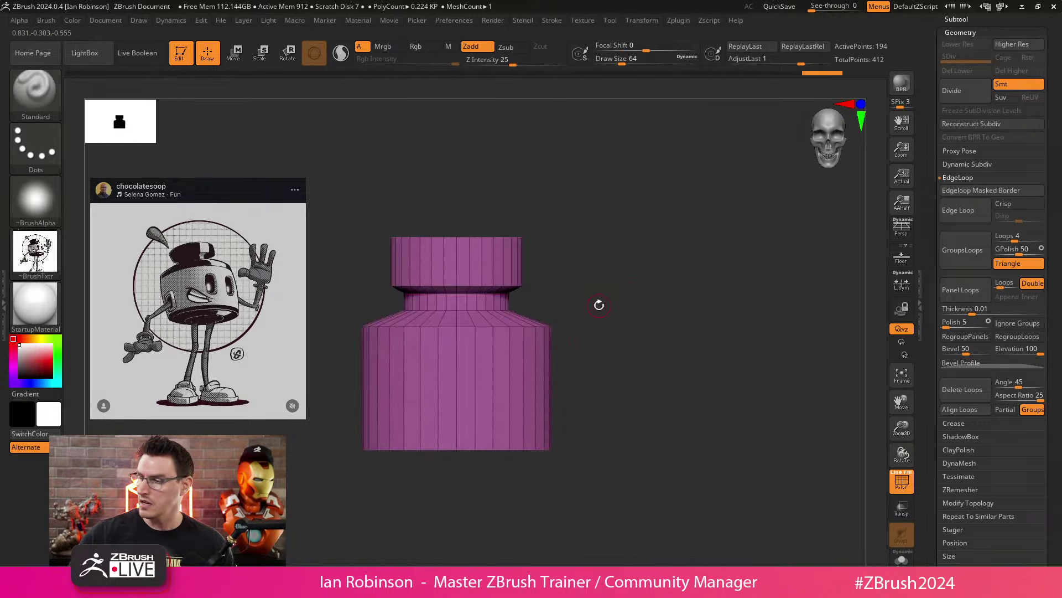
Step: Assign separate polygroups to the bottle's faces using Groups By Normals
click(992, 178)
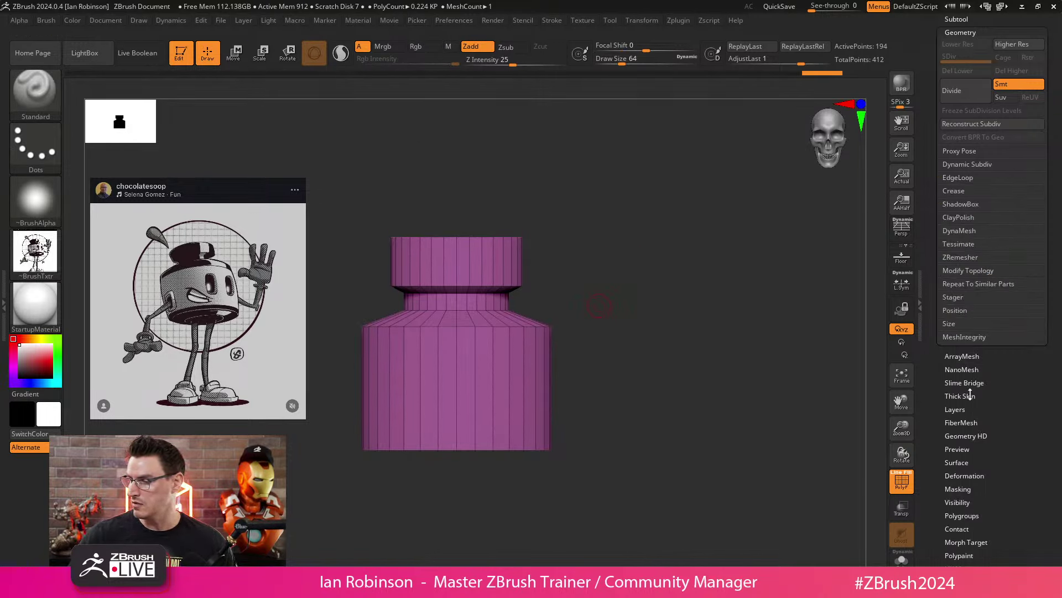
drag(970, 457, 992, 414)
click(964, 459)
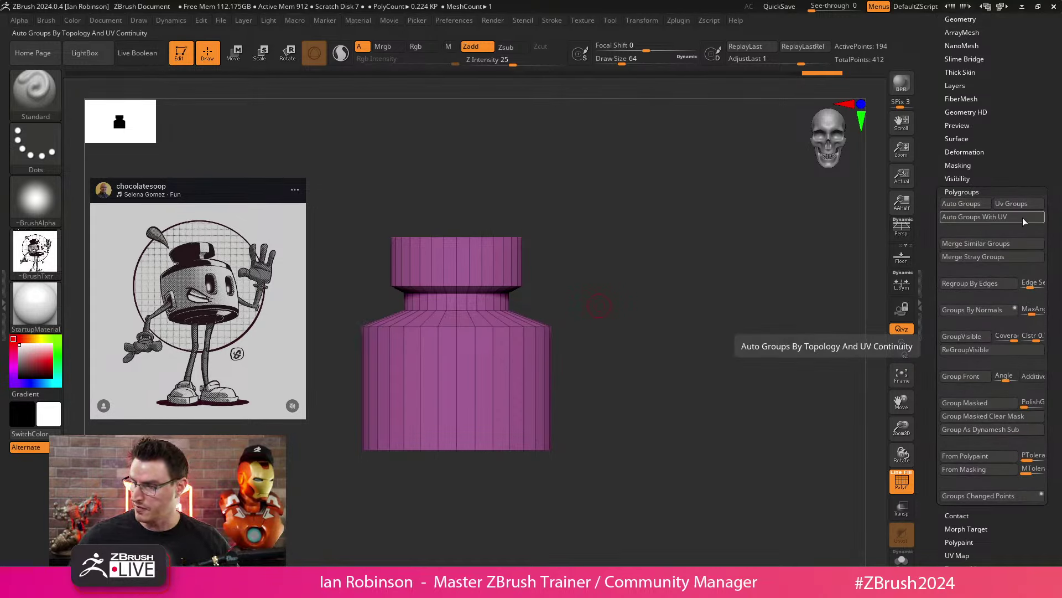
click(968, 314)
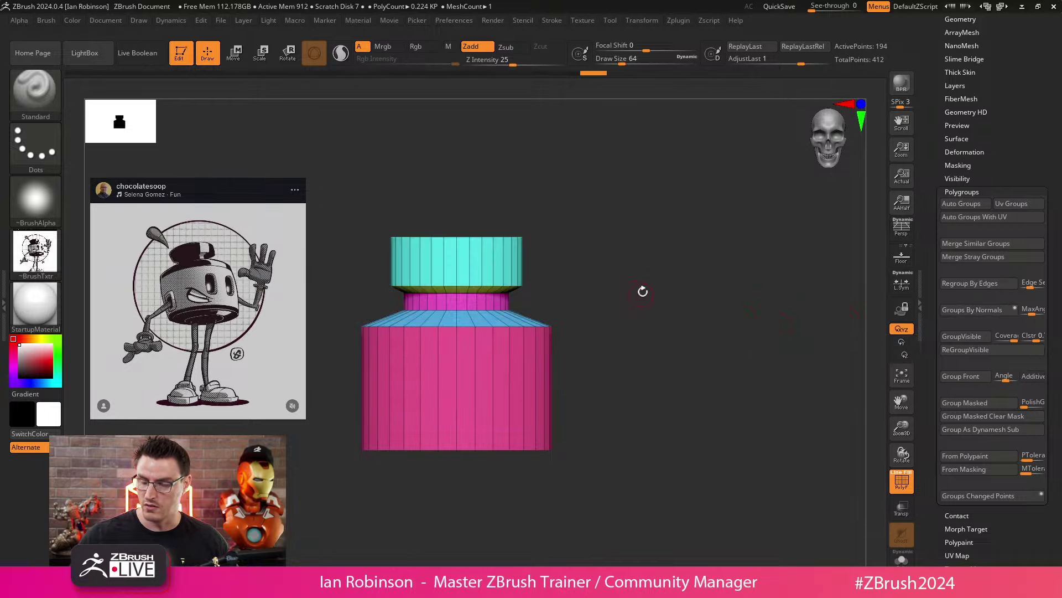
mouse_move(640, 291)
mouse_down()
mouse_move(474, 380)
mouse_move(659, 298)
mouse_move(648, 363)
mouse_move(659, 339)
mouse_move(655, 306)
mouse_move(624, 334)
mouse_move(621, 207)
mouse_move(688, 263)
mouse_up()
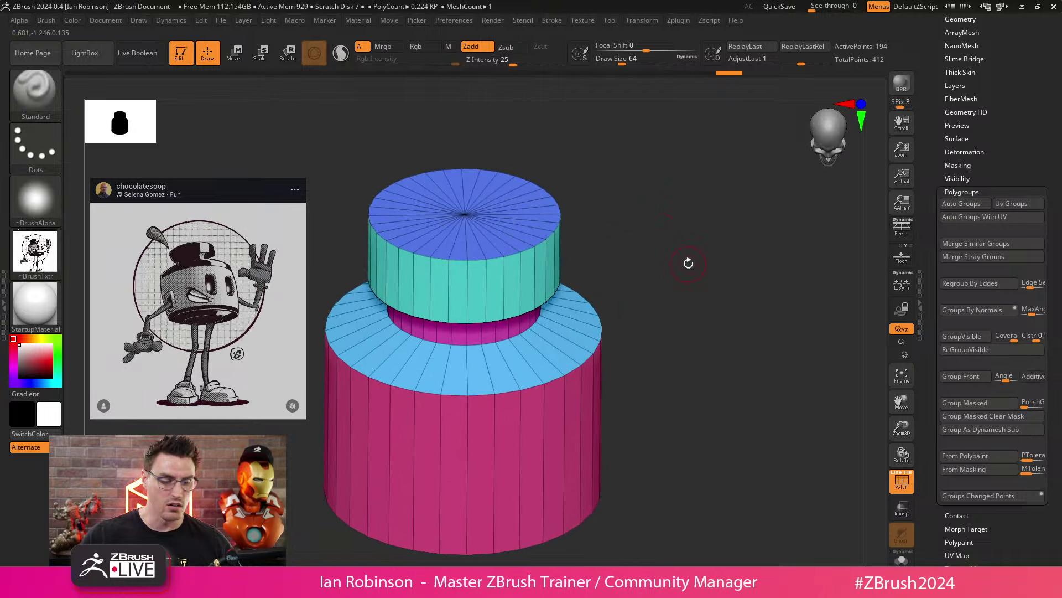
Step: Activate the ZModeler brush and insert a concentric edge loop about midway between the center and rim of the cap's top face
drag(556, 197, 535, 200)
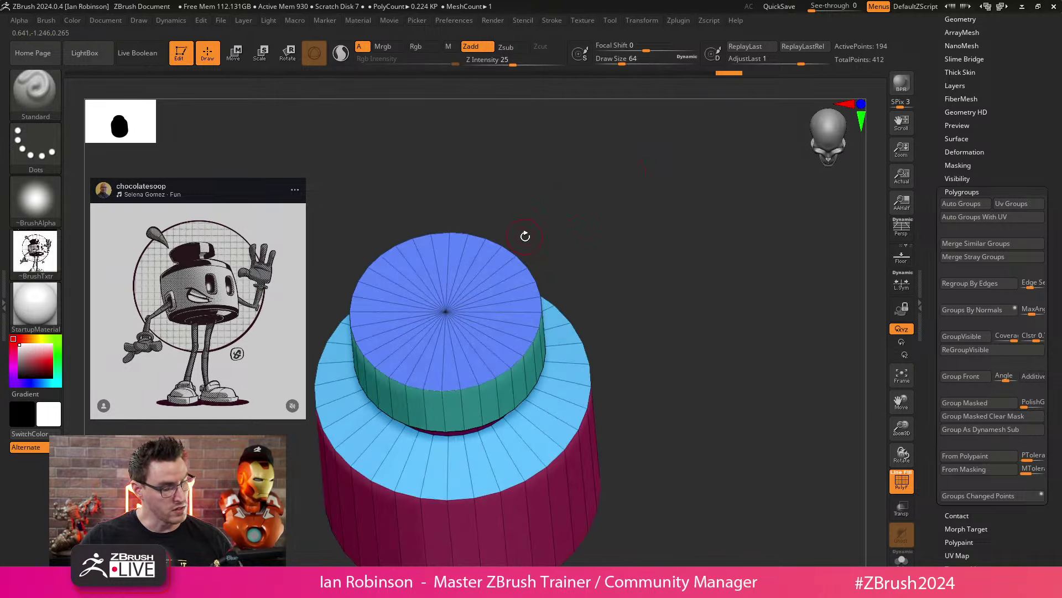
key(b)
key(z)
key(m)
drag(559, 256, 600, 251)
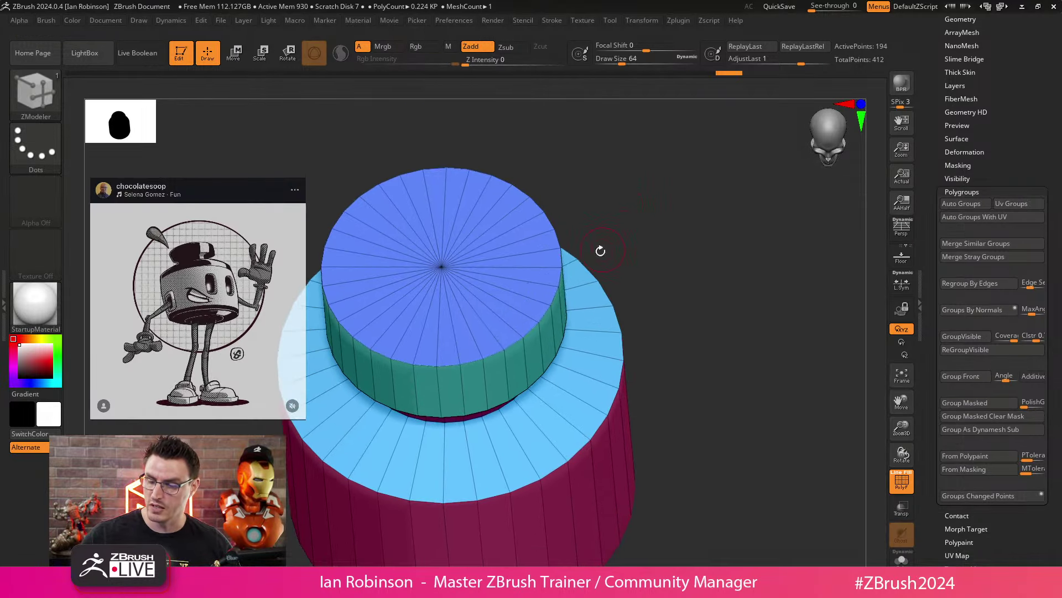
key(space)
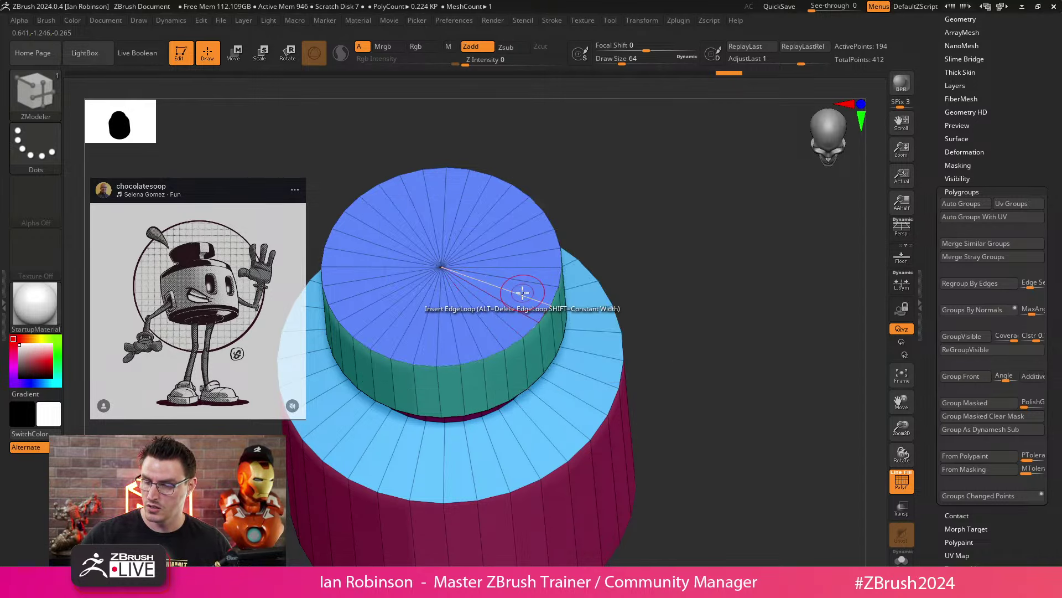
mouse_move(522, 292)
mouse_down()
mouse_move(451, 266)
mouse_move(465, 290)
mouse_up()
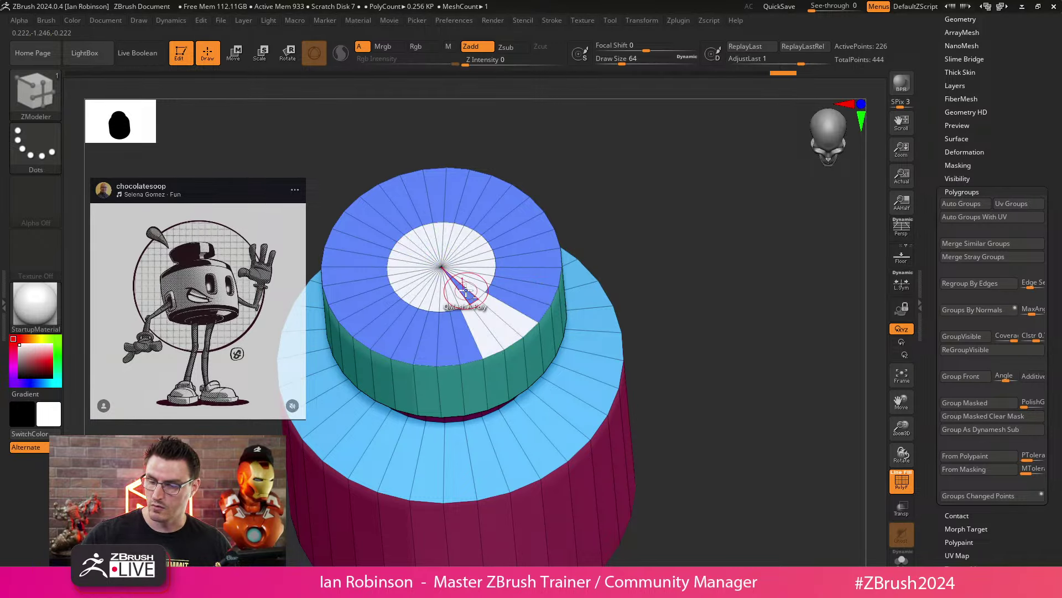
alt+click(467, 294)
key(z)
key(ctrl+z)
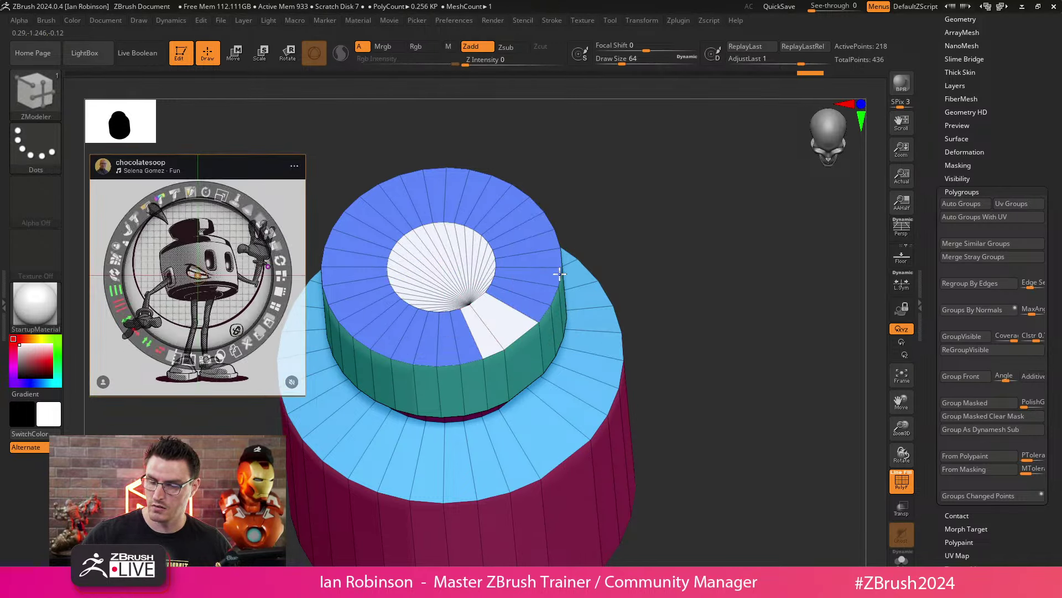
key(shift+z)
key(shift+z)
key(ctrl+z)
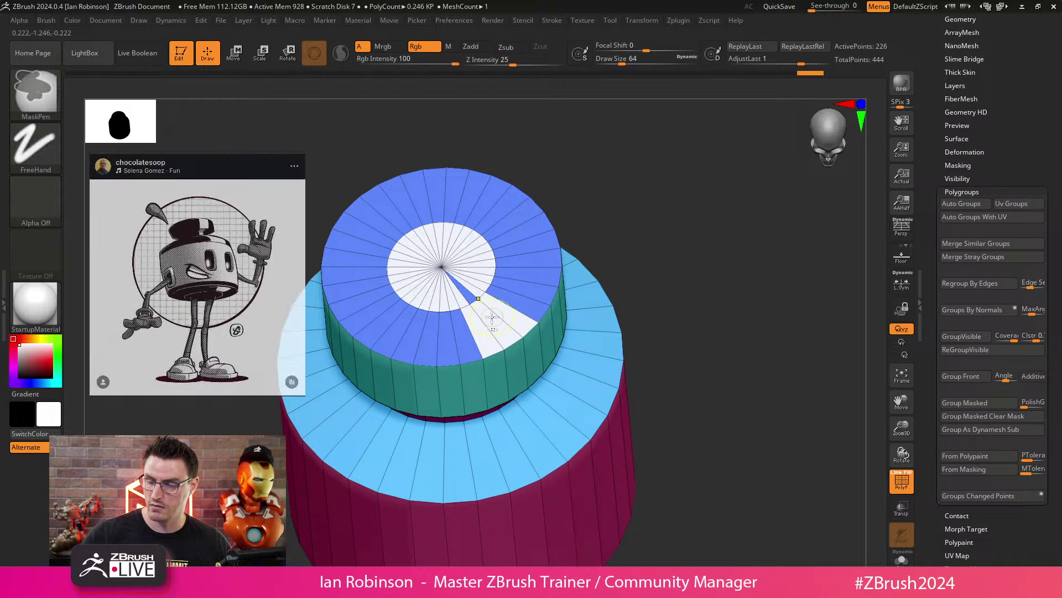
key(ctrl+z)
key(ctrl+z)
Step: Mark the inner disc of the cap's top as a temporary polygroup and QMesh it down into a shallow recess
mouse_move(470, 294)
alt+mouse_down()
mouse_move(483, 278)
mouse_move(461, 234)
mouse_move(408, 237)
mouse_move(394, 287)
mouse_move(462, 303)
mouse_move(467, 275)
alt+mouse_up()
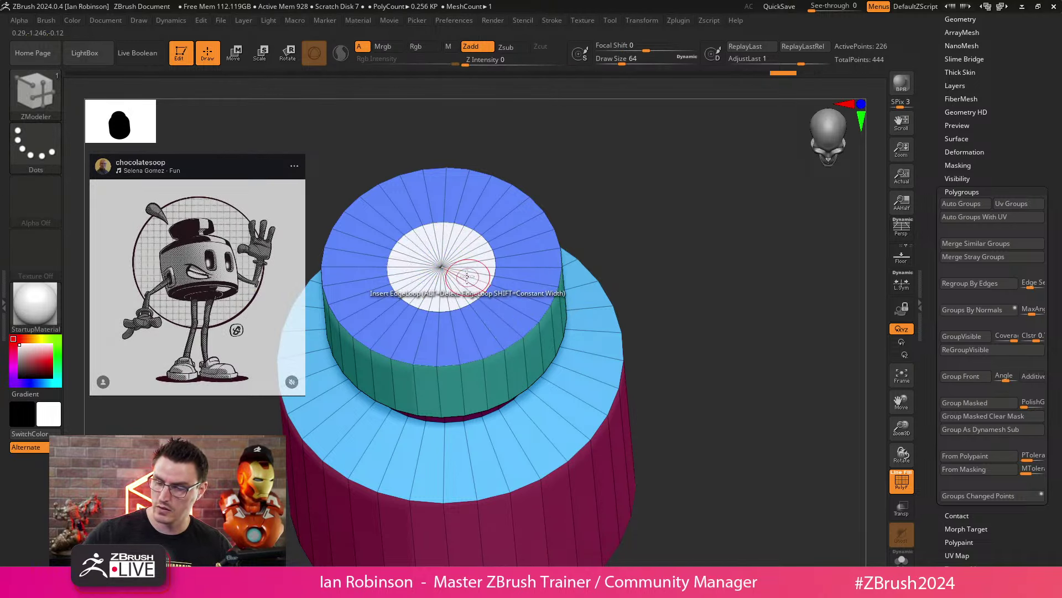
right_drag(468, 275, 555, 241)
drag(474, 285, 474, 291)
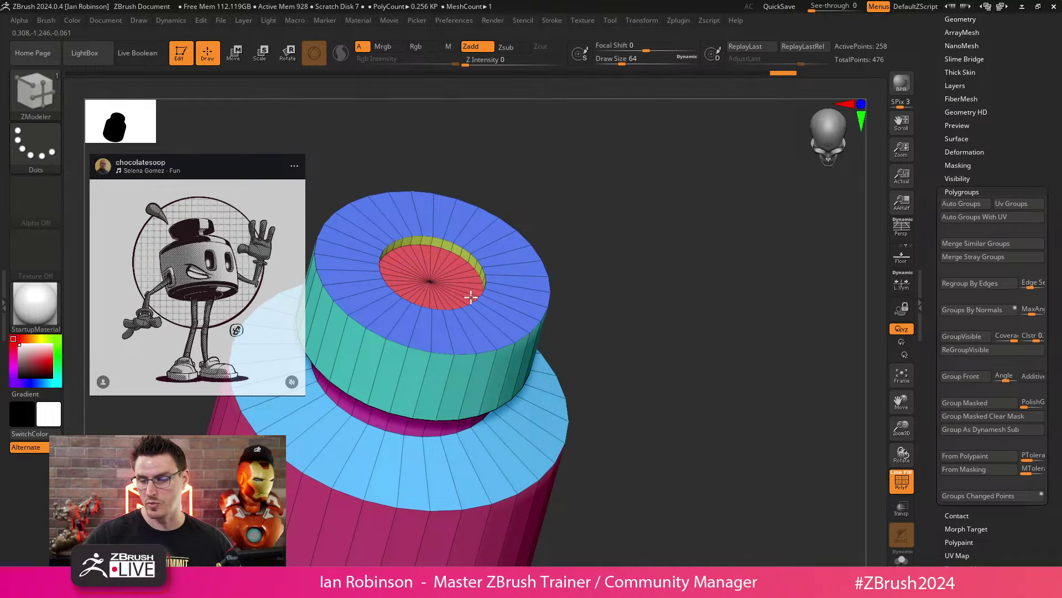
Step: Deepen the round recess in the cap's top with QMesh, including an edge loop around its inner wall
right_drag(472, 293, 464, 274)
drag(462, 278, 467, 271)
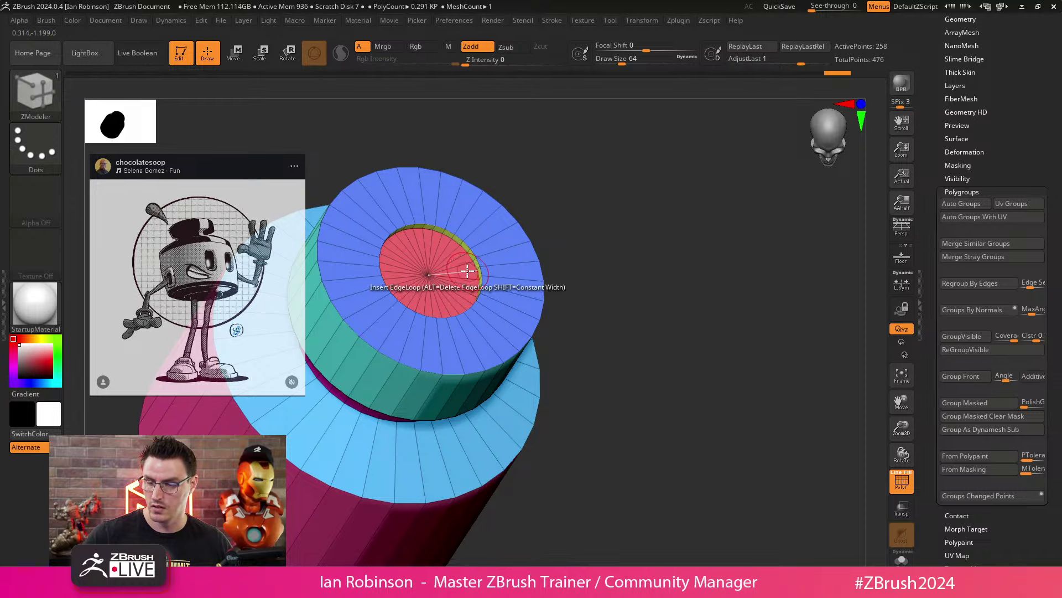
key(space)
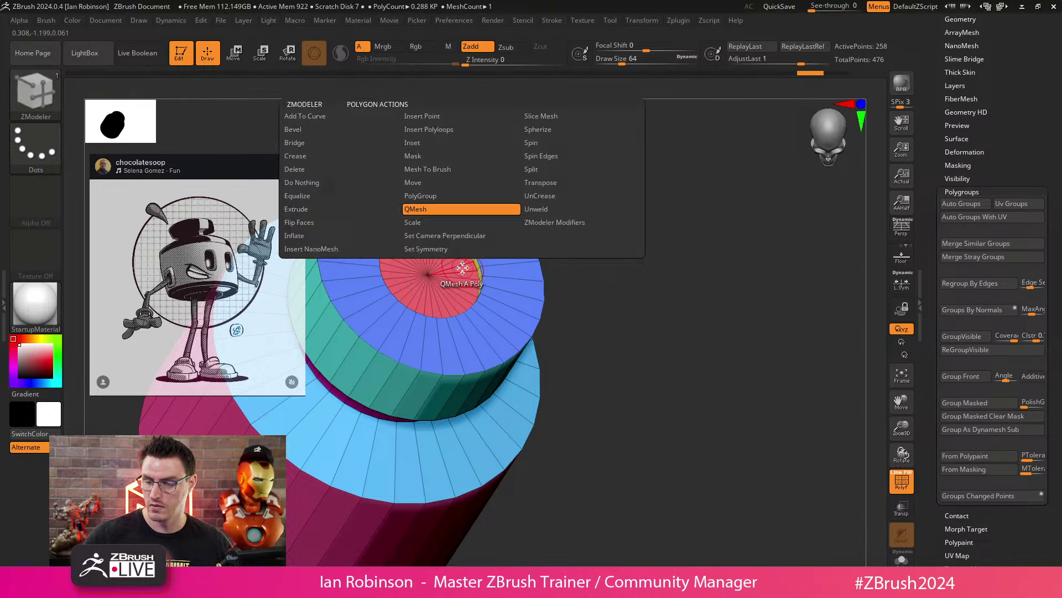
click(555, 291)
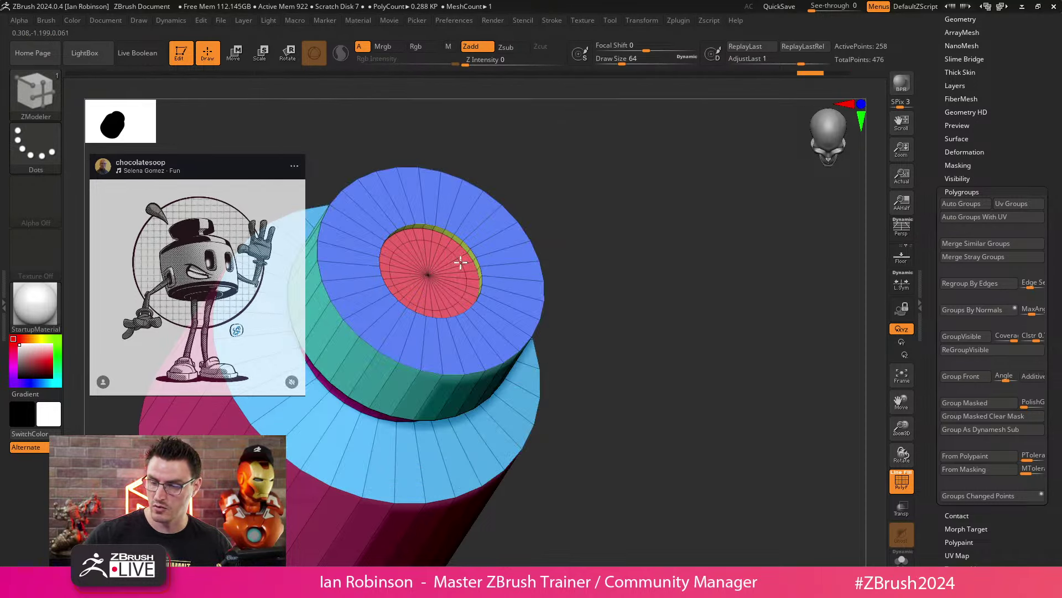
drag(525, 259, 464, 257)
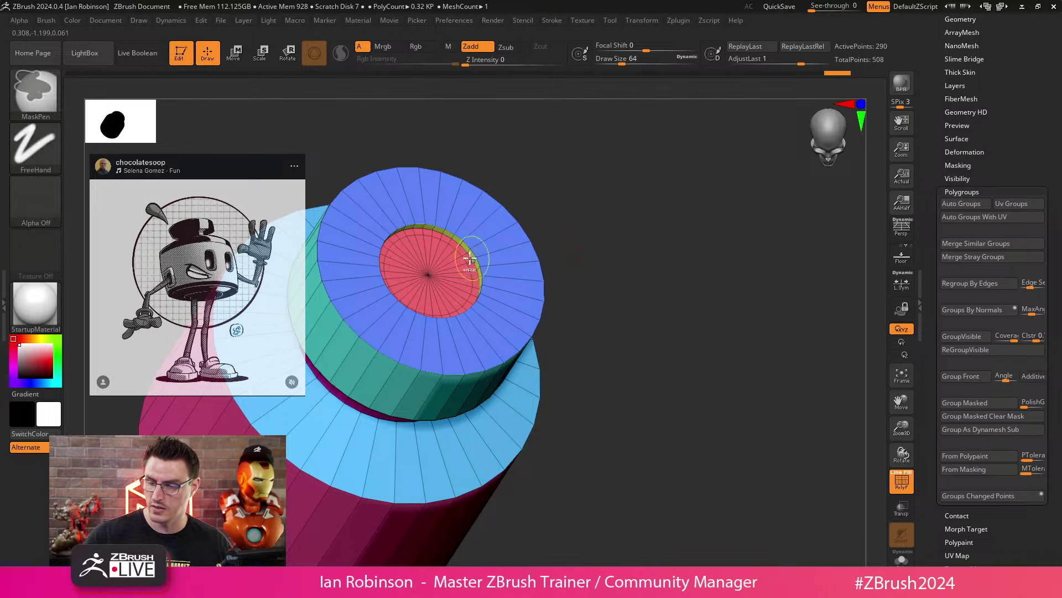
drag(618, 221, 622, 267)
drag(630, 222, 433, 275)
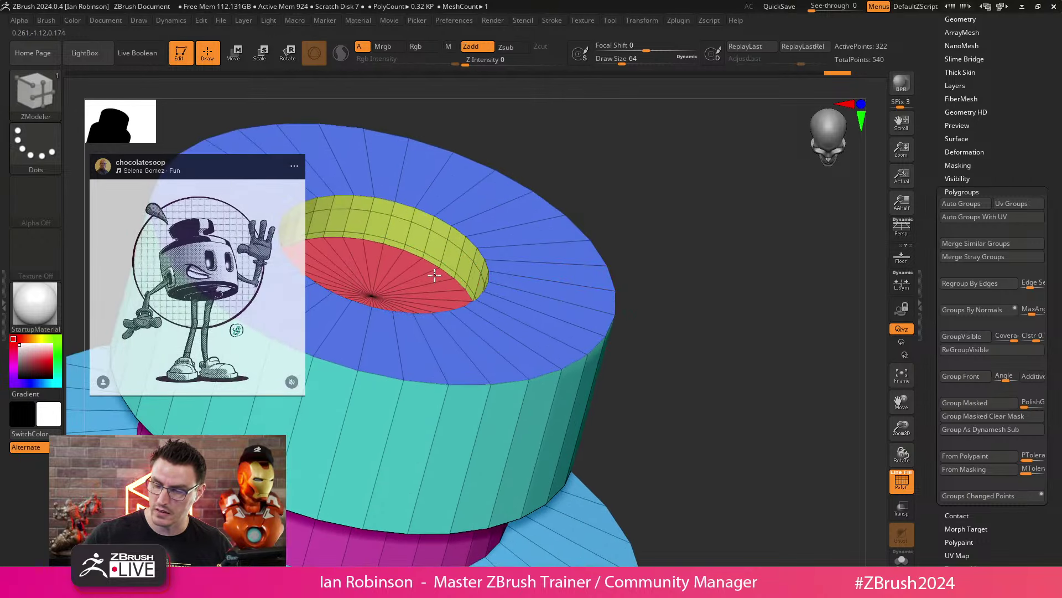
drag(637, 238, 652, 221)
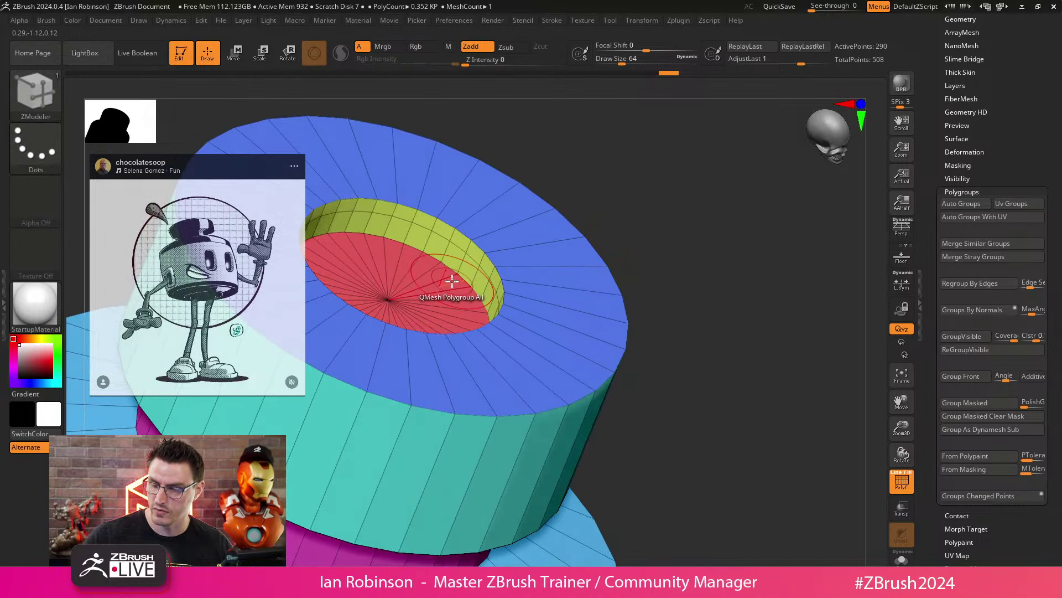
key(f)
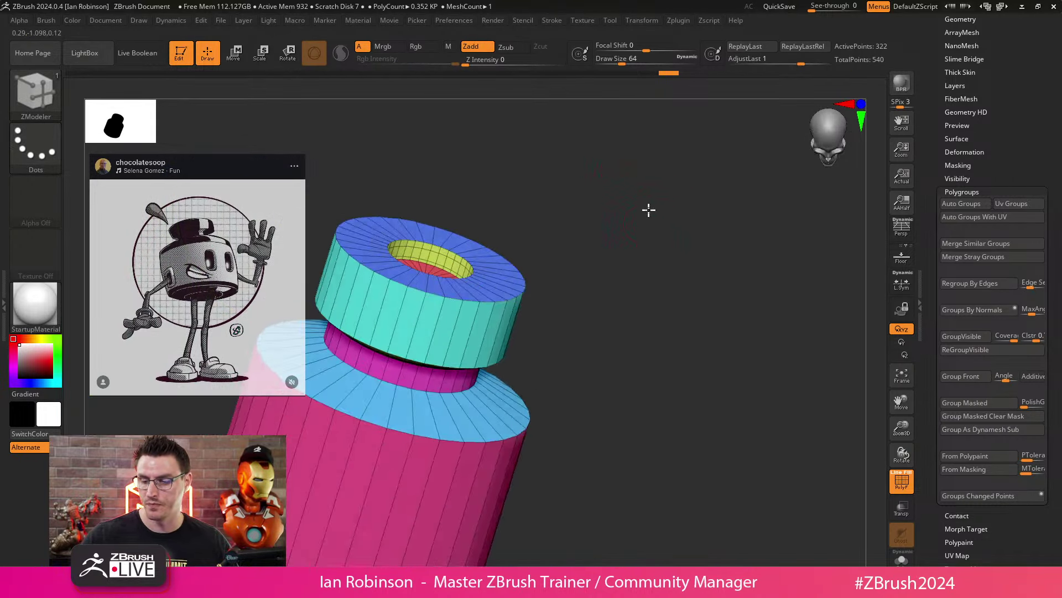
shift+drag(647, 209, 658, 200)
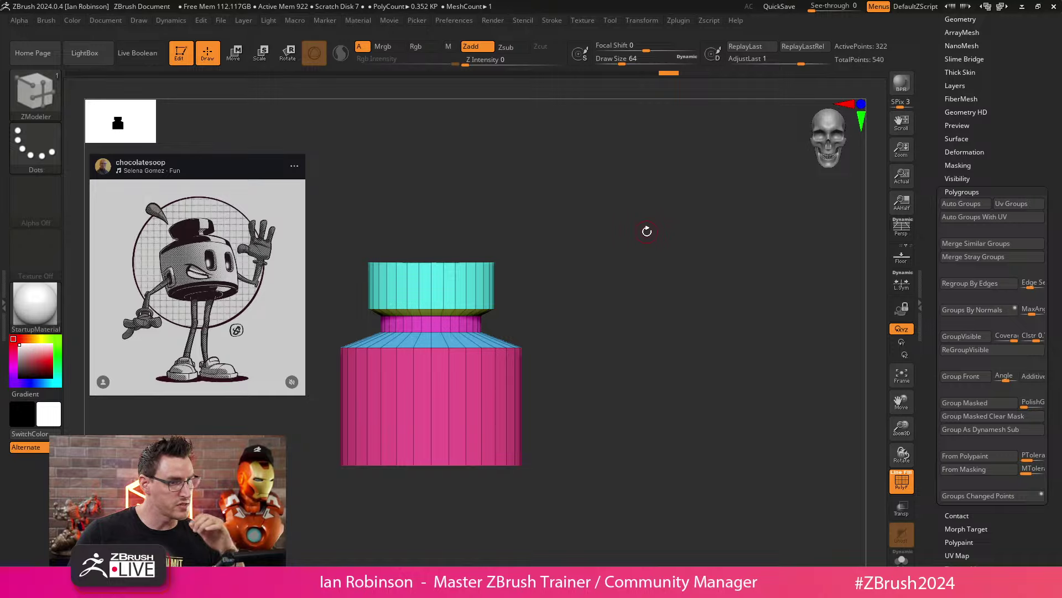
drag(647, 231, 527, 309)
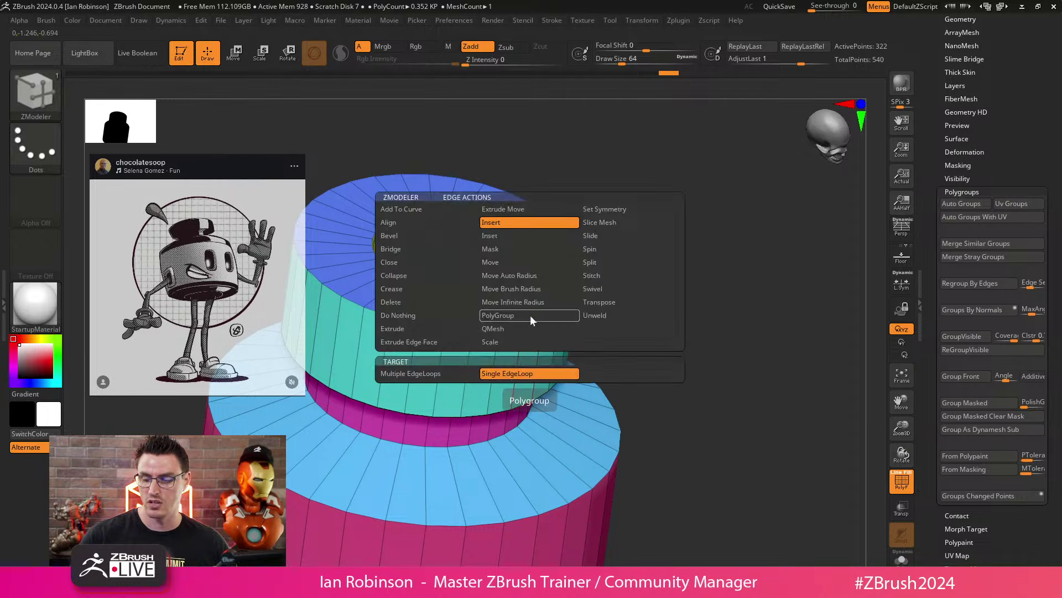
key(space)
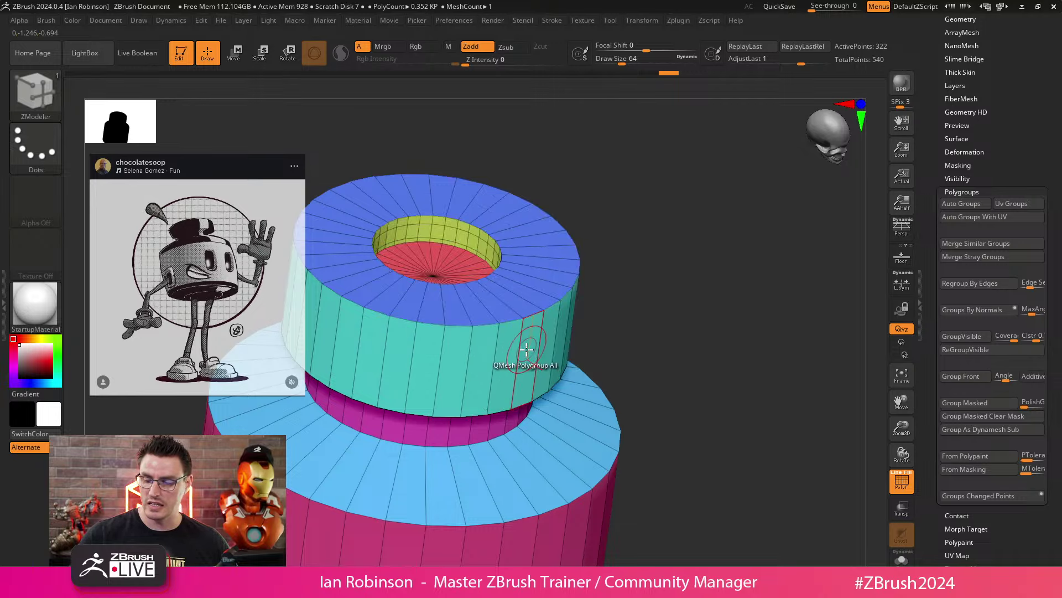
key(space)
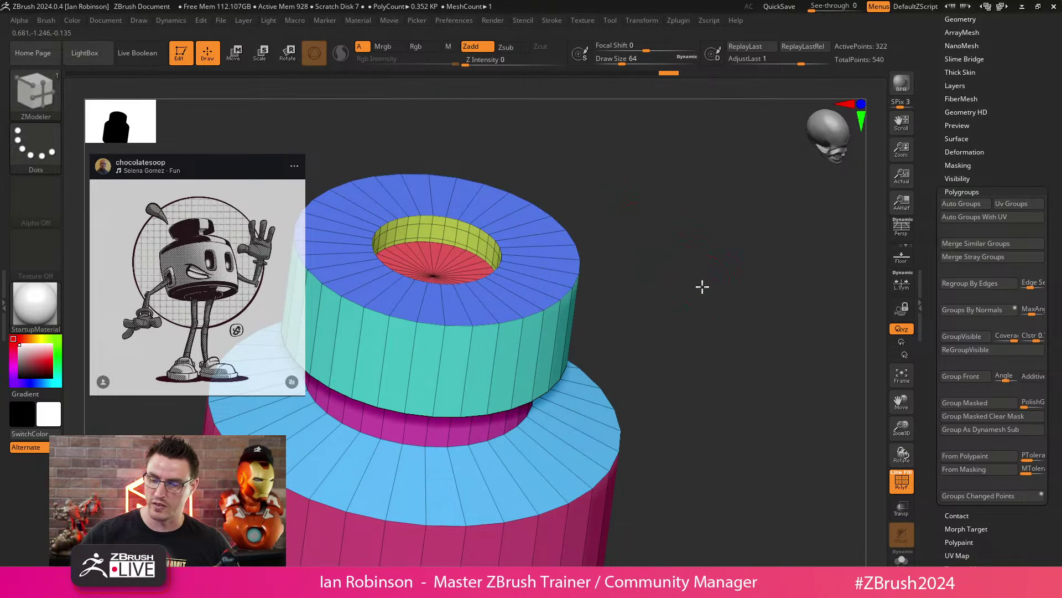
Step: Mask everything except the bottle's bottom edge and center the Move gizmo on the unmasked base
shift+drag(701, 285, 632, 211)
alt+drag(611, 322, 682, 305)
ctrl+drag(344, 395, 698, 444)
ctrl+click(692, 427)
key(w)
alt+drag(631, 135, 621, 211)
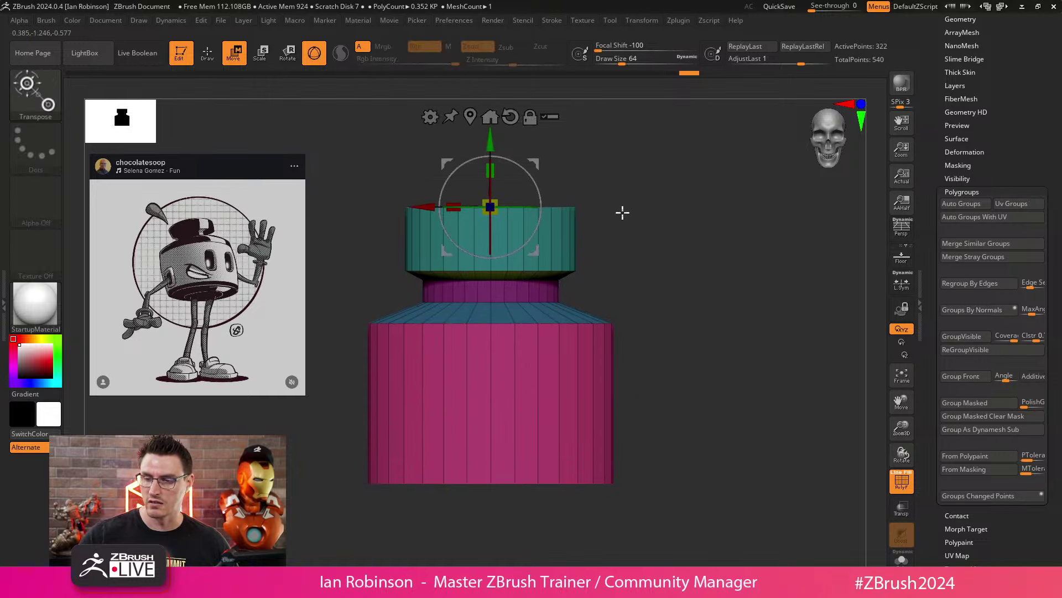
click(470, 116)
alt+drag(669, 328, 648, 237)
drag(648, 237, 656, 261)
Step: Extrude the bottle's base slightly downward and scale it inward to form a narrow beveled bottom edge, clearing the mask
drag(465, 321, 482, 369)
key(ctrl+z)
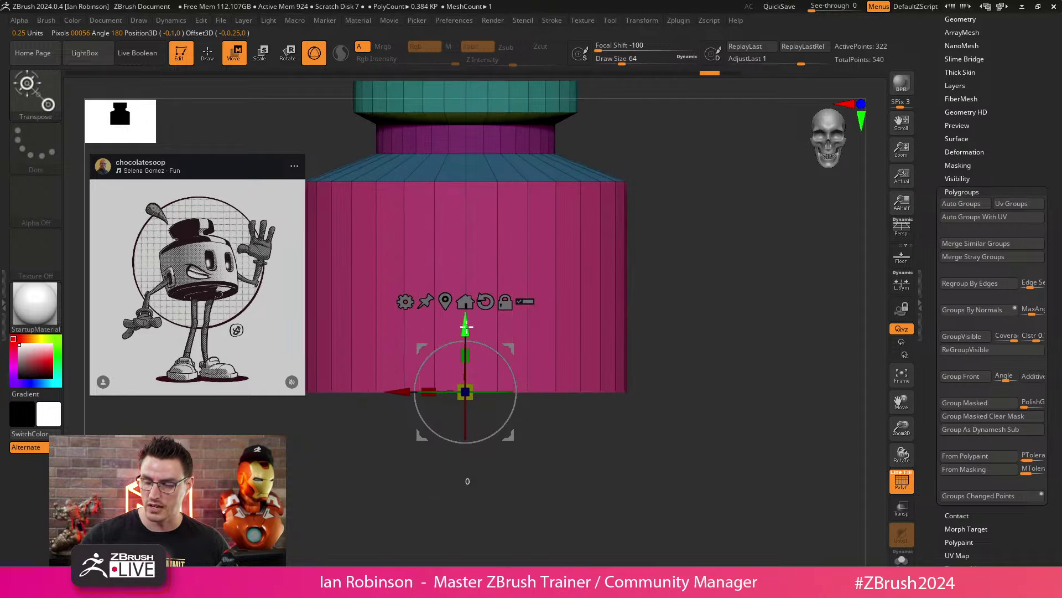
ctrl+drag(467, 326, 466, 338)
drag(466, 403, 465, 414)
key(q)
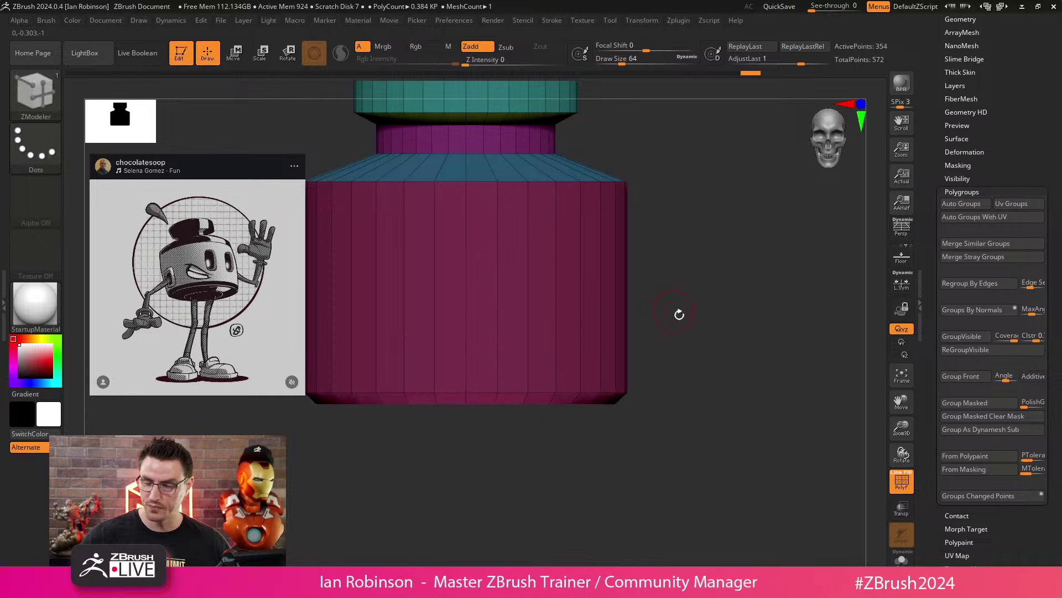
mouse_move(678, 310)
mouse_down()
mouse_move(695, 249)
mouse_move(680, 287)
mouse_move(687, 316)
mouse_up()
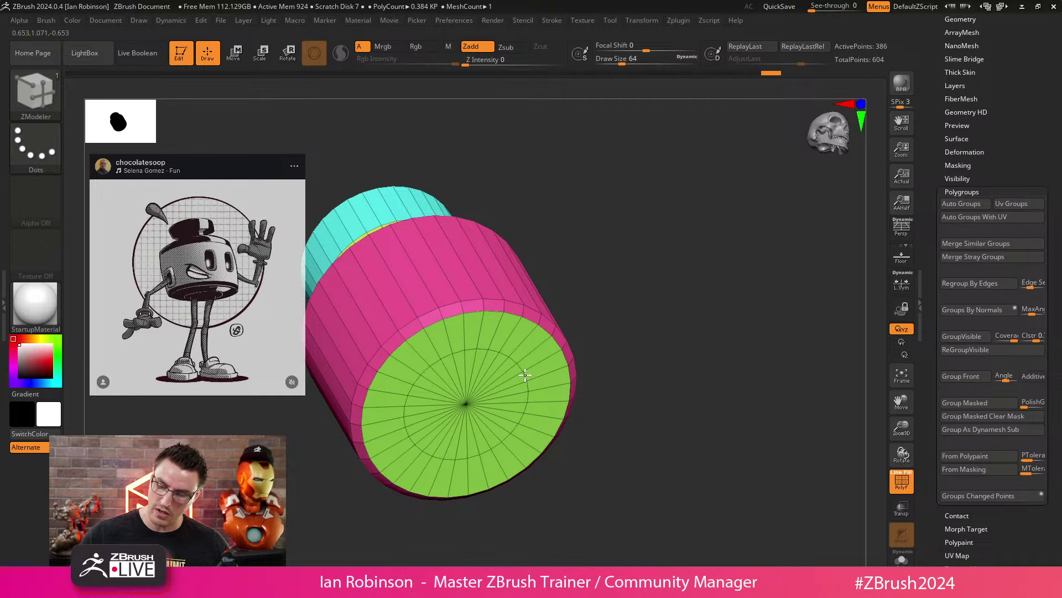
Step: Insert a concentric edge loop in the bottle's base and QMesh the inner disc inward into a round recess
drag(523, 373, 690, 277)
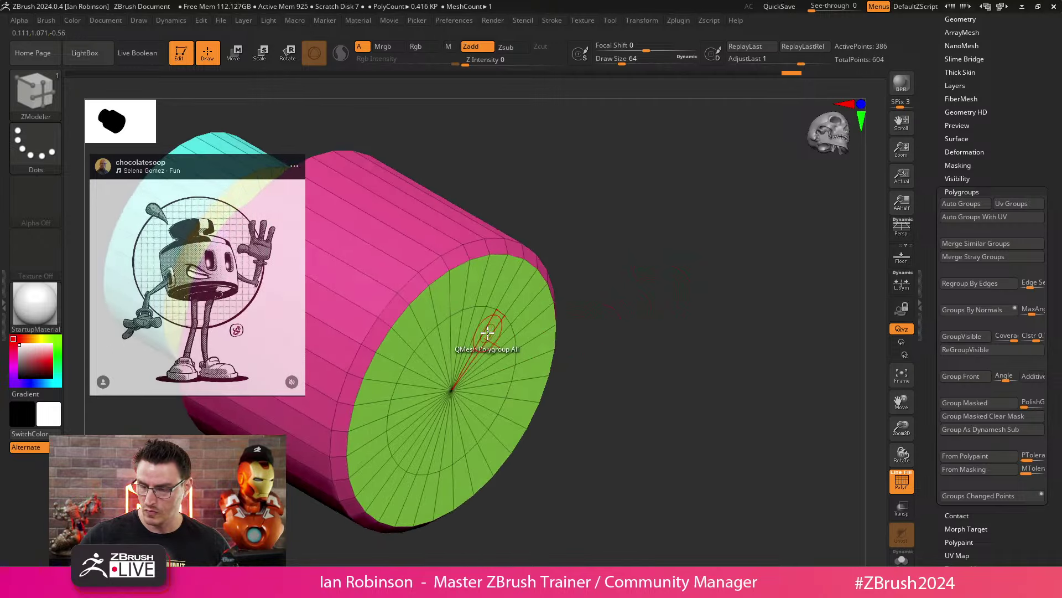
mouse_move(588, 289)
shift+mouse_down()
mouse_move(503, 347)
mouse_move(471, 341)
mouse_move(396, 404)
mouse_move(453, 482)
shift+mouse_up()
alt+drag(510, 402, 488, 364)
drag(596, 310, 656, 304)
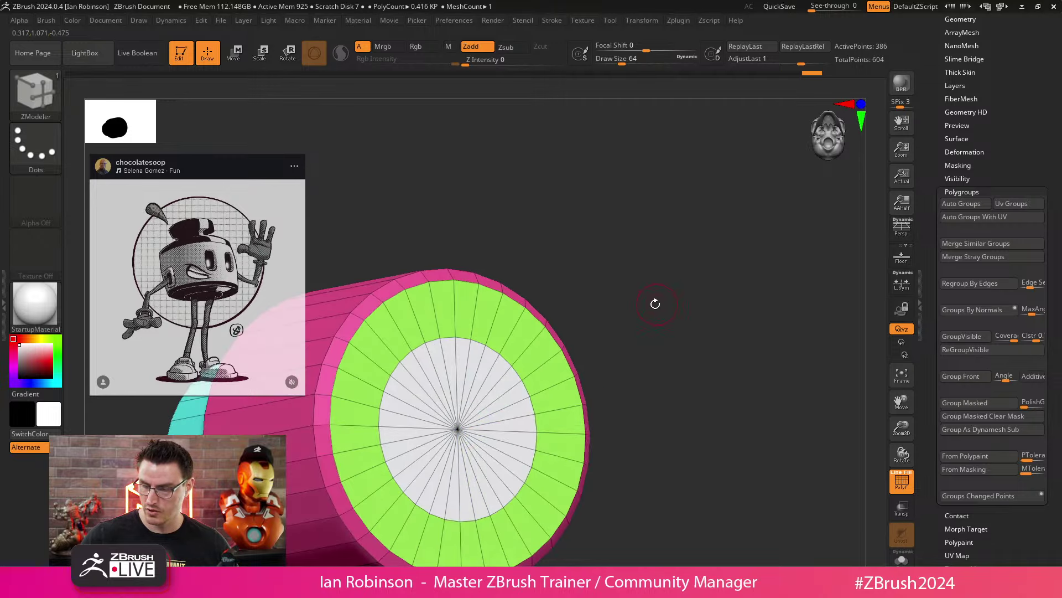
mouse_move(497, 368)
mouse_down()
mouse_move(434, 417)
mouse_move(437, 408)
mouse_up()
drag(619, 332, 500, 418)
Step: Insert supporting edge loops along the base recess's inner wall and on the flat ring close to its rim
key(space)
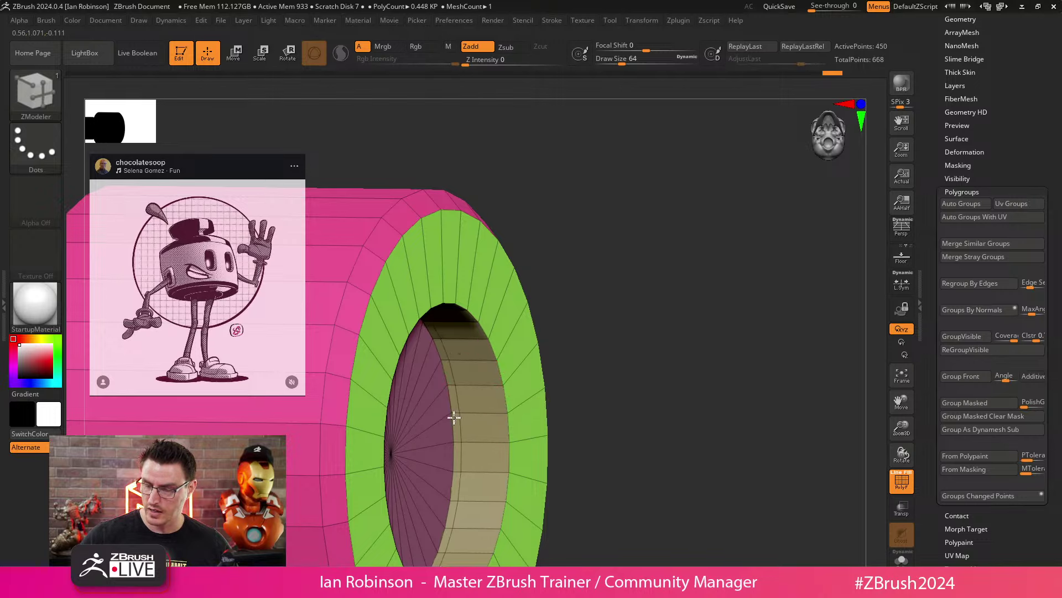
drag(454, 417, 495, 413)
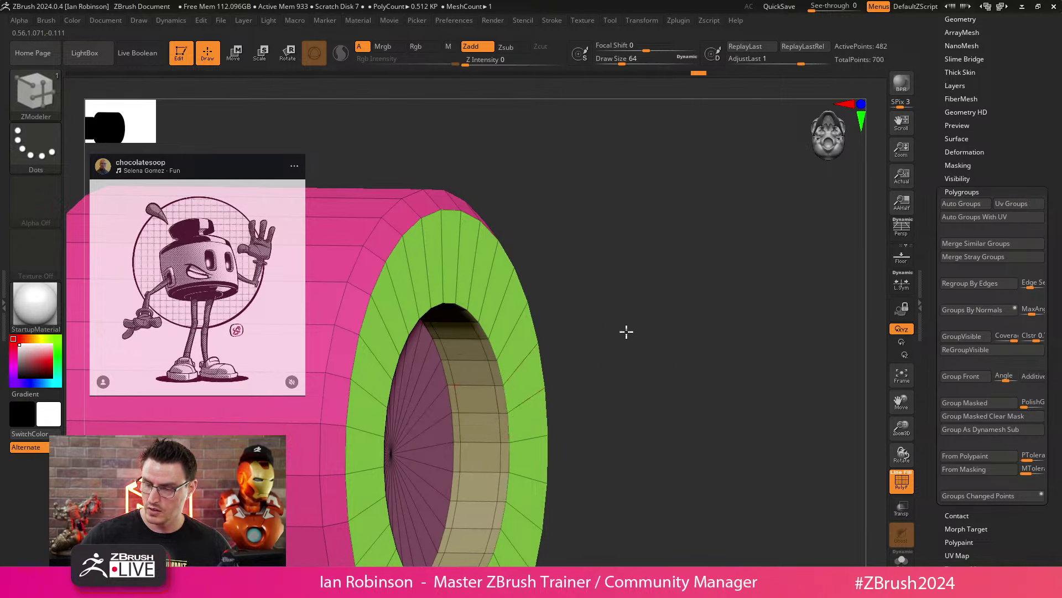
drag(626, 332, 451, 359)
click(459, 354)
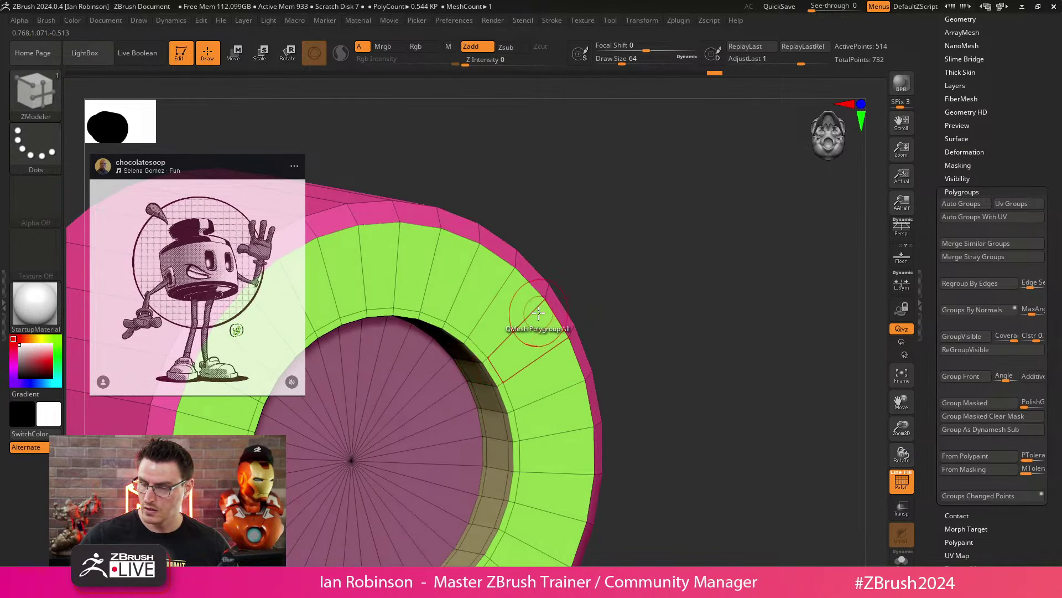
Step: Insert supporting edge loops near the outer rim of the flat base ring and around the body close to its bottom bevel and shoulder edge
drag(533, 311, 540, 302)
drag(609, 326, 600, 204)
click(396, 284)
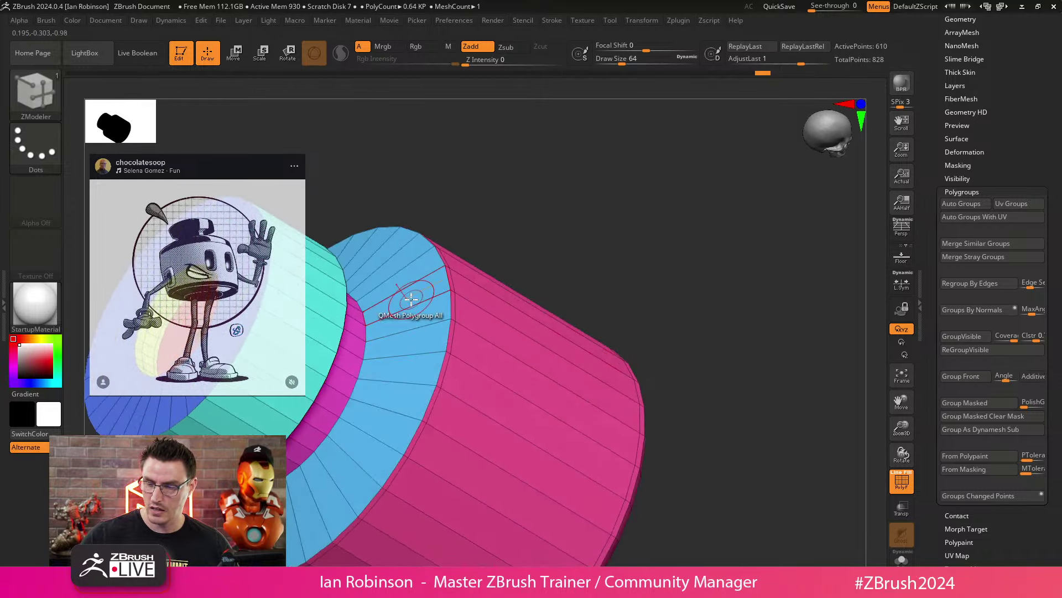
Step: Insert supporting edge loops along both edges of the sloped shoulder and around the cap's lower edge and underside
drag(567, 235, 745, 260)
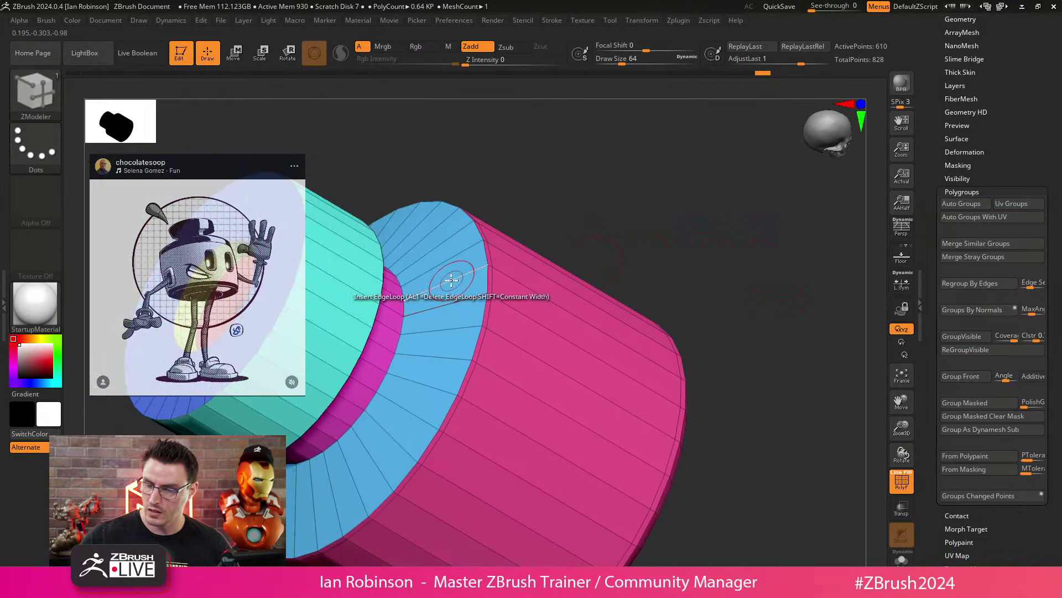
click(482, 268)
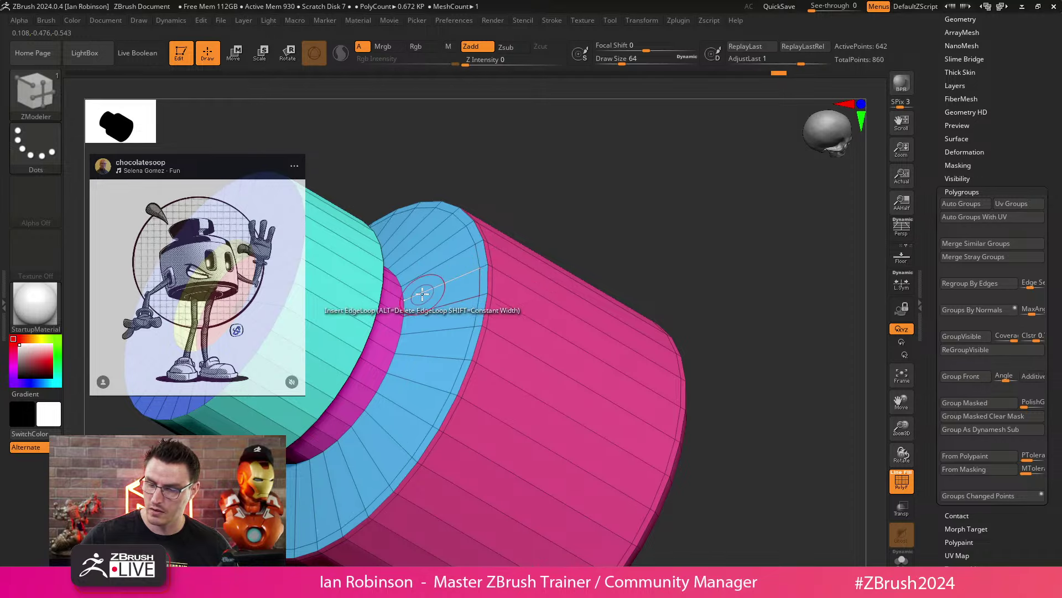
click(414, 299)
drag(575, 194, 630, 184)
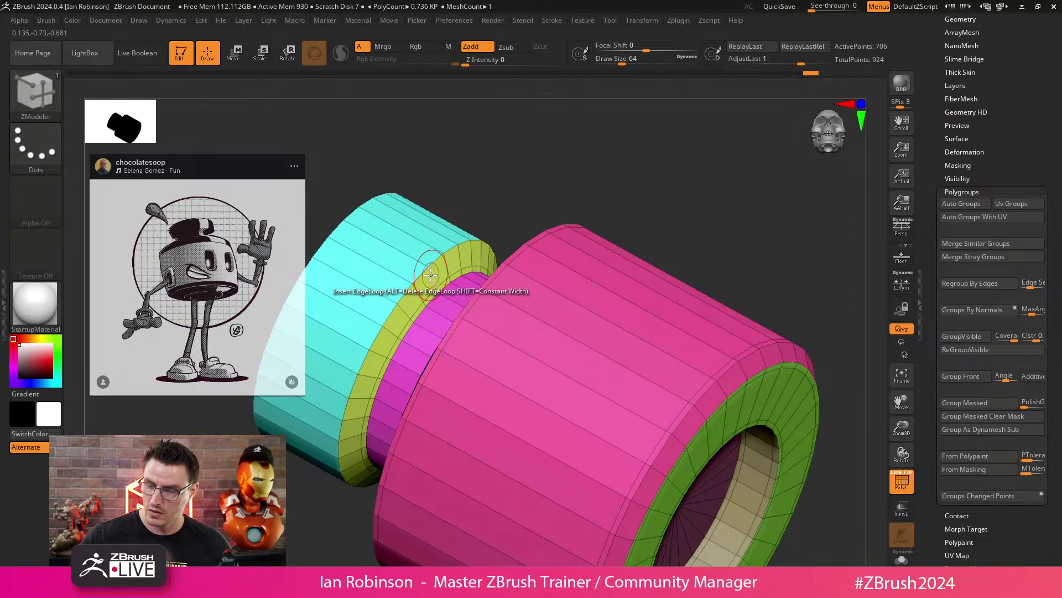
click(416, 259)
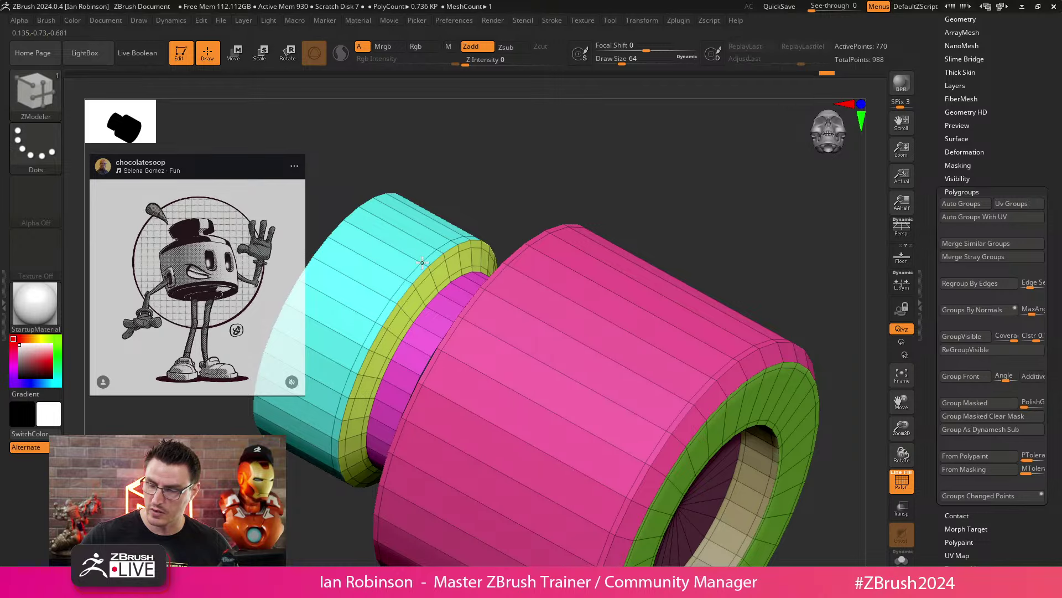
Step: Preview the bottle smoothed with Dynamic Subdiv and the polyframe hidden, and return to the unsmoothed mesh with the polyframe shown
drag(497, 197, 554, 203)
drag(460, 201, 489, 209)
key(d)
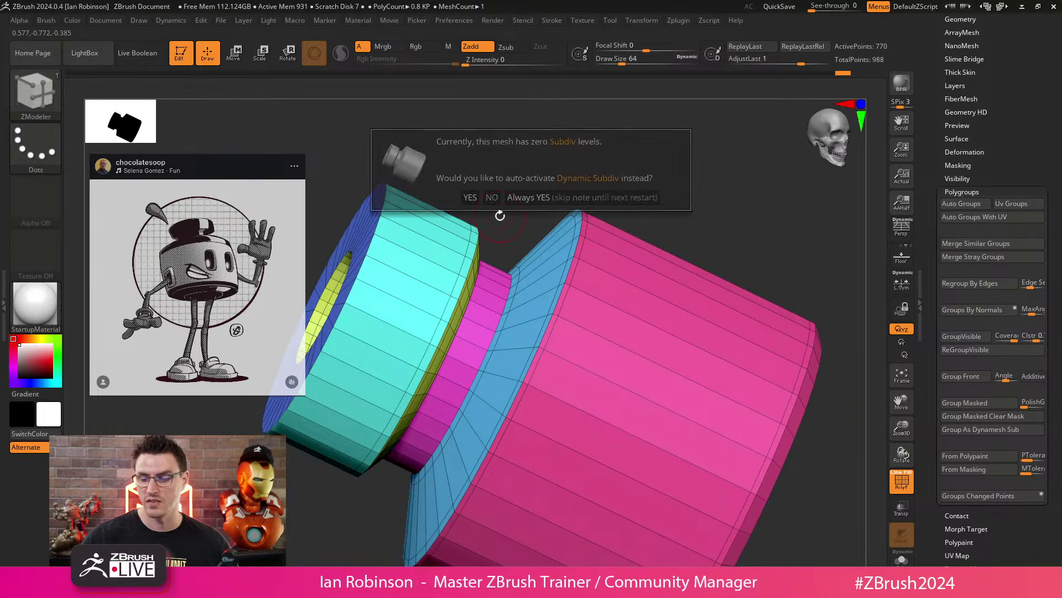
key(Return)
drag(630, 183, 634, 169)
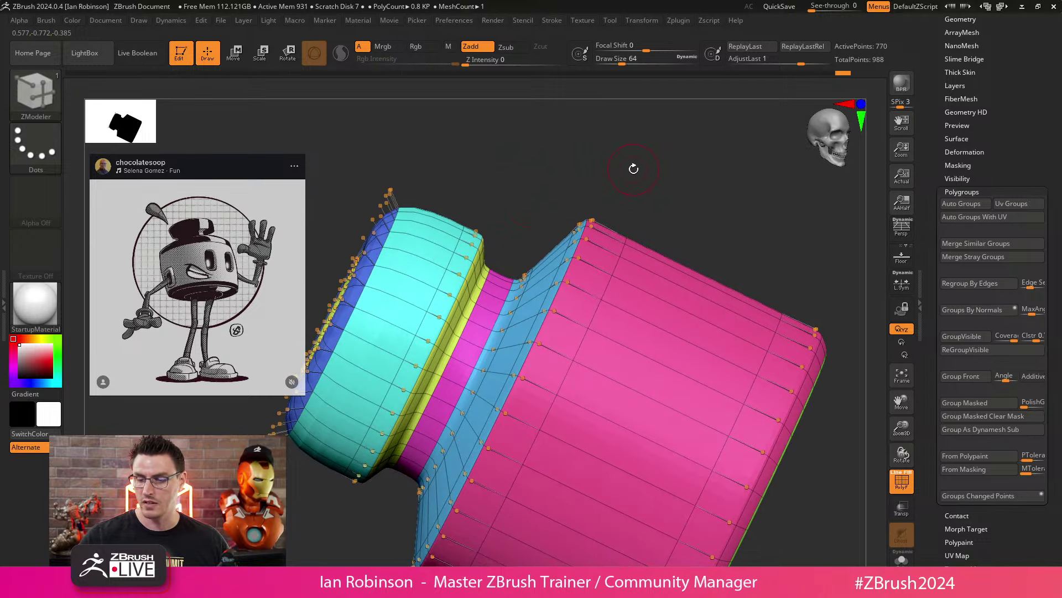
drag(523, 192, 489, 224)
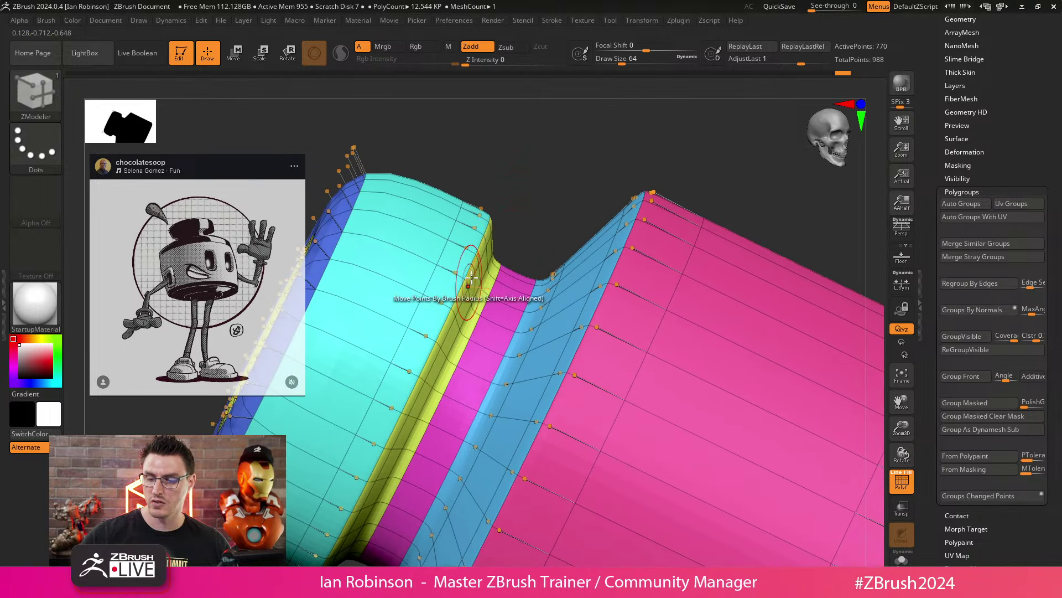
key(shift+f)
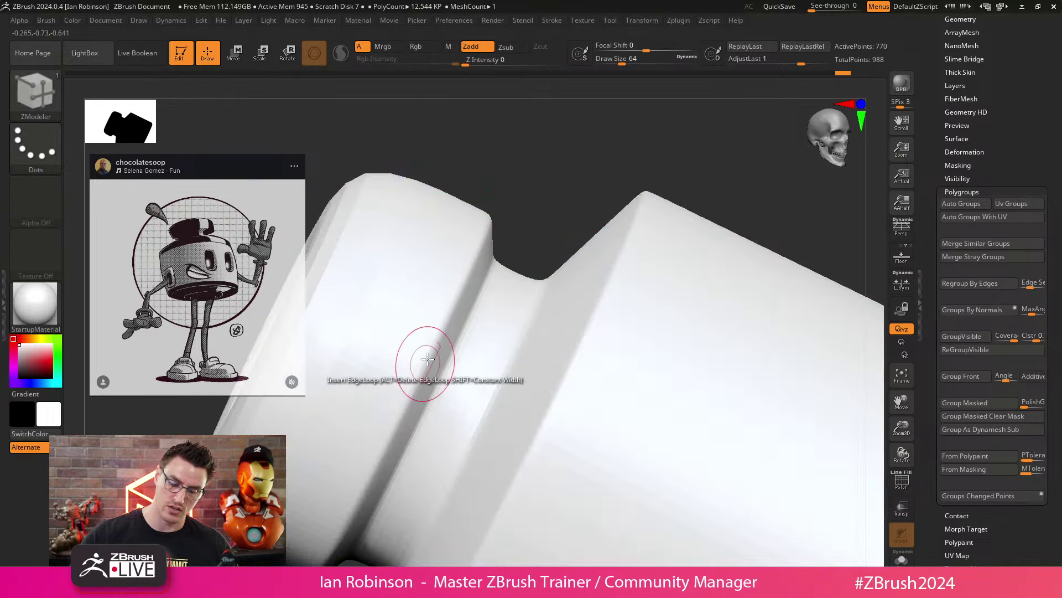
key(shift+f)
key(ctrl+z)
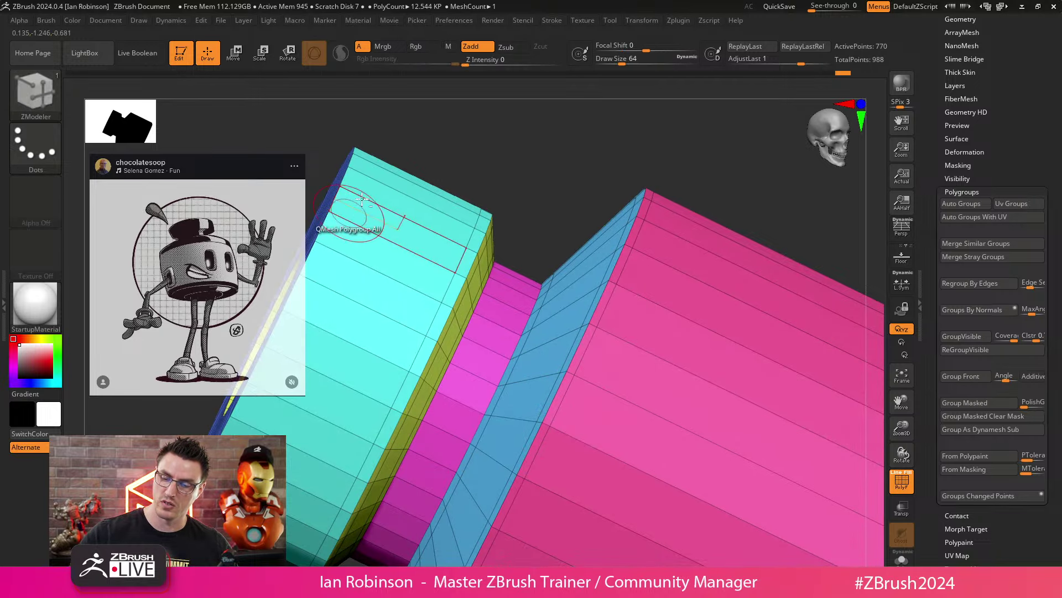
Step: Insert a supporting edge loop around the cap's side close to its top edge
drag(387, 155, 404, 217)
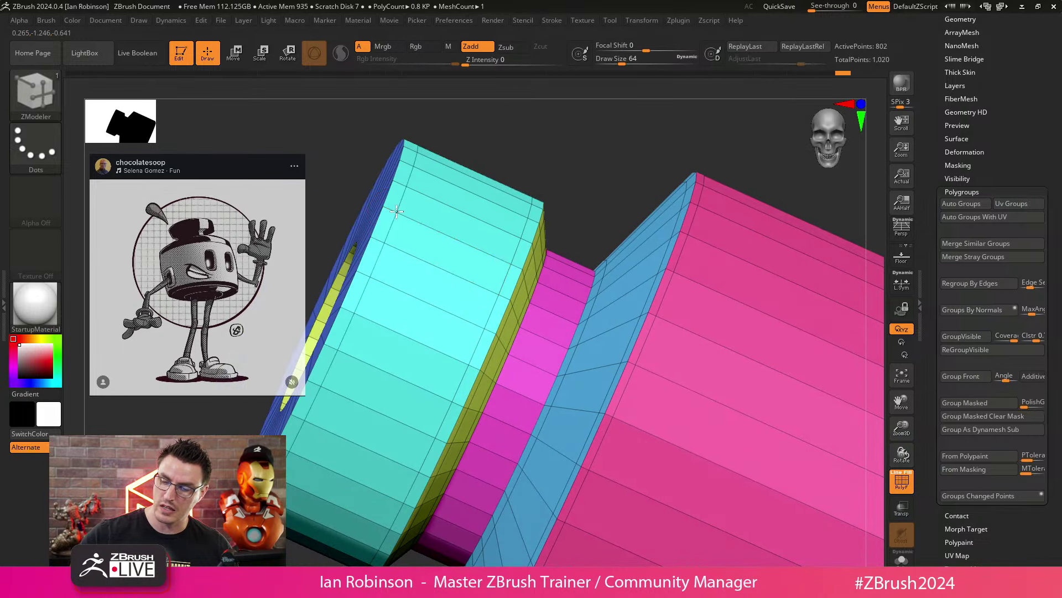
mouse_move(470, 145)
mouse_down()
mouse_move(514, 142)
mouse_move(553, 158)
mouse_up()
key(ctrl+z)
key(ctrl+z)
key(ctrl+z)
key(ctrl+z)
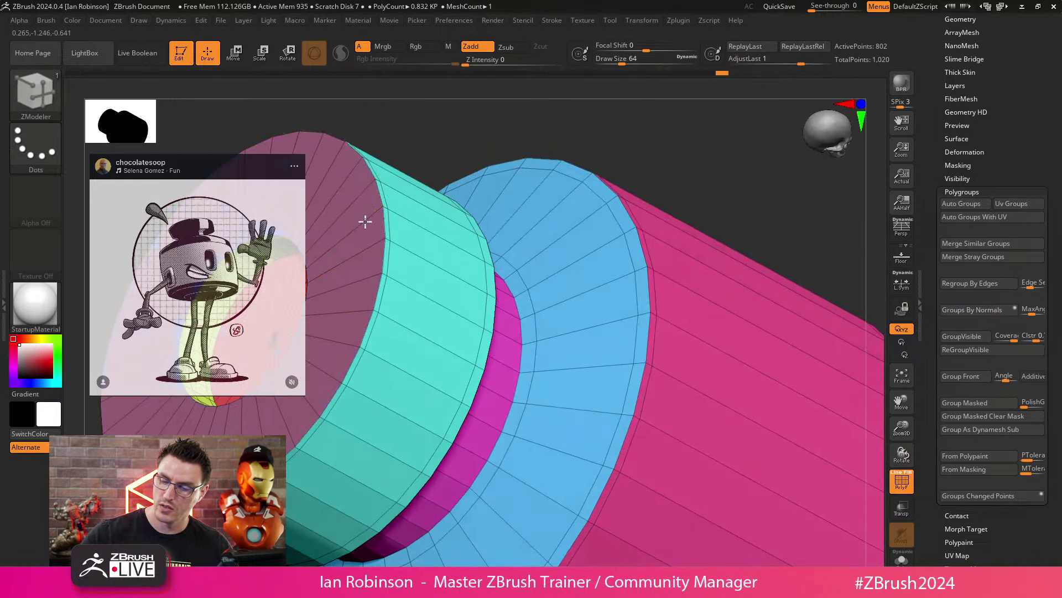
Step: Insert supporting edge loops on the cap's flat top ring near its outer edge and near the rim of the central recess
click(375, 215)
click(359, 227)
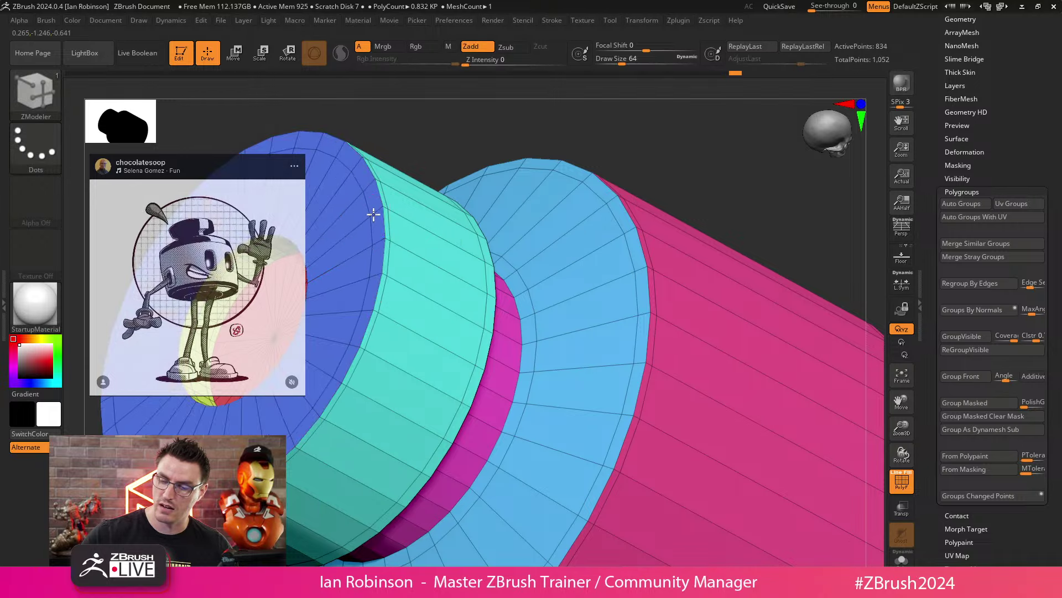
click(381, 208)
drag(506, 148, 622, 141)
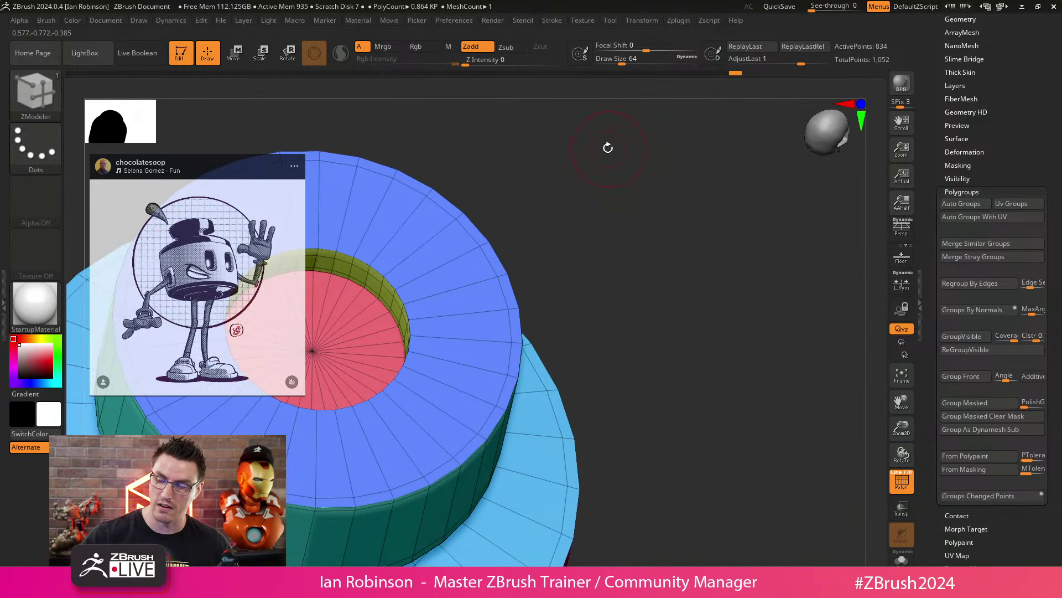
drag(576, 201, 387, 268)
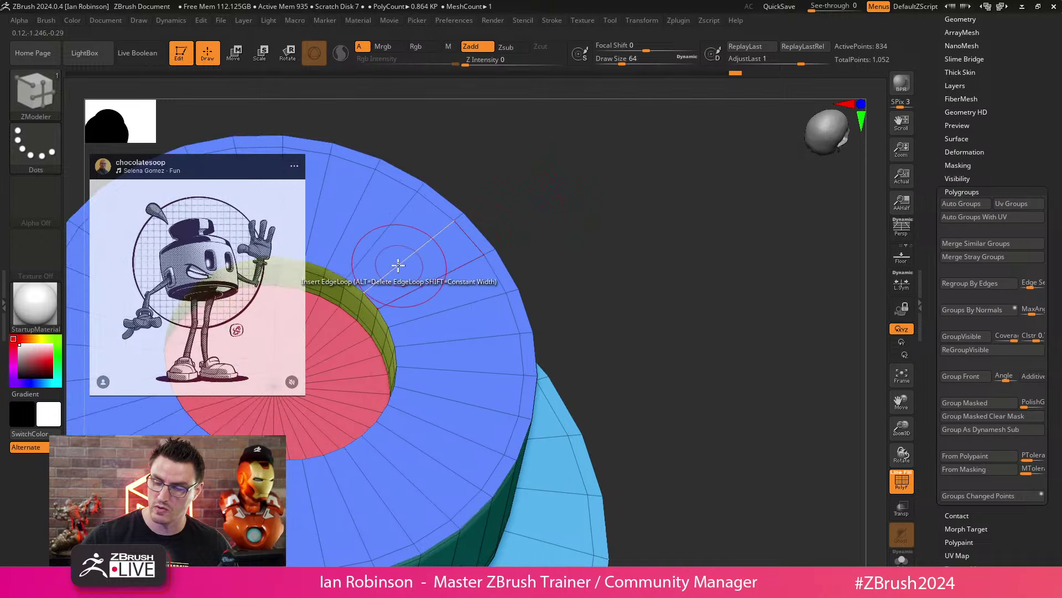
click(368, 291)
Step: Set the ZModeler edge Insert action to Multiple EdgeLoops with Interactive Elevation, targeting the bevel at the bottle's bottom edge
drag(576, 233, 592, 355)
drag(661, 232, 695, 263)
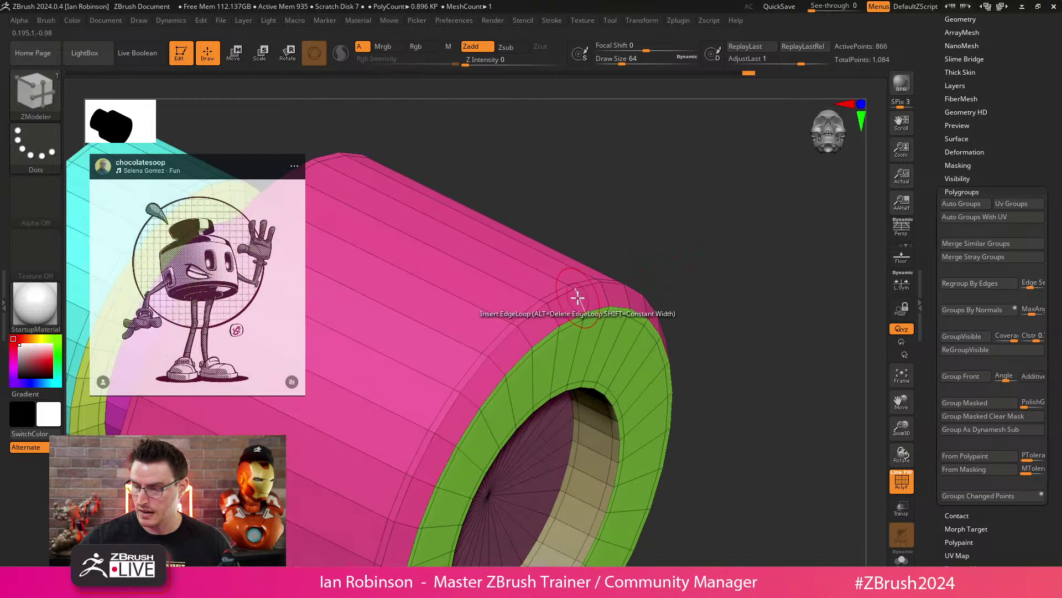
key(space)
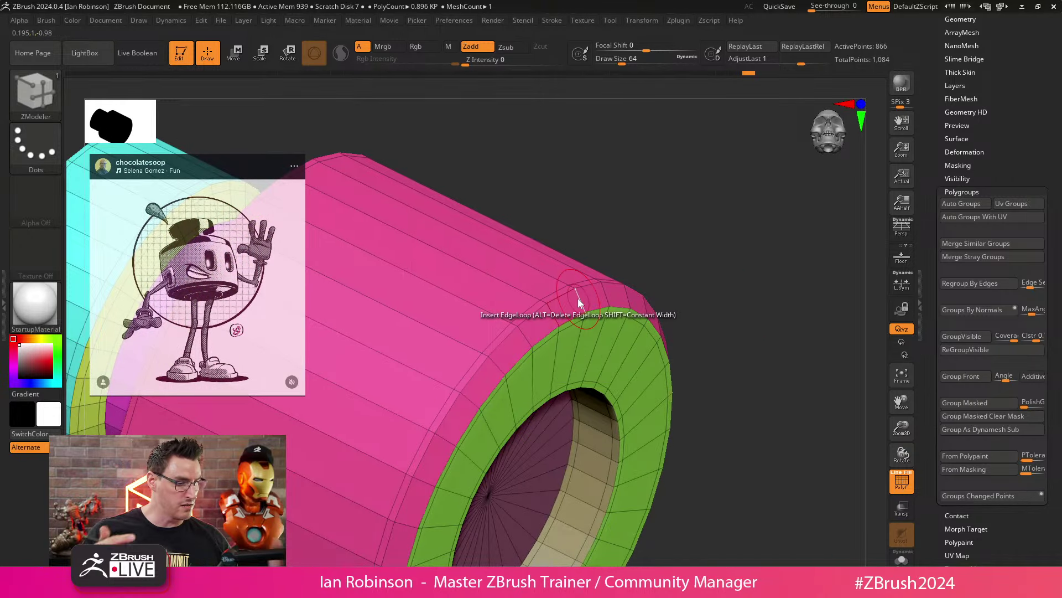
drag(675, 260, 657, 300)
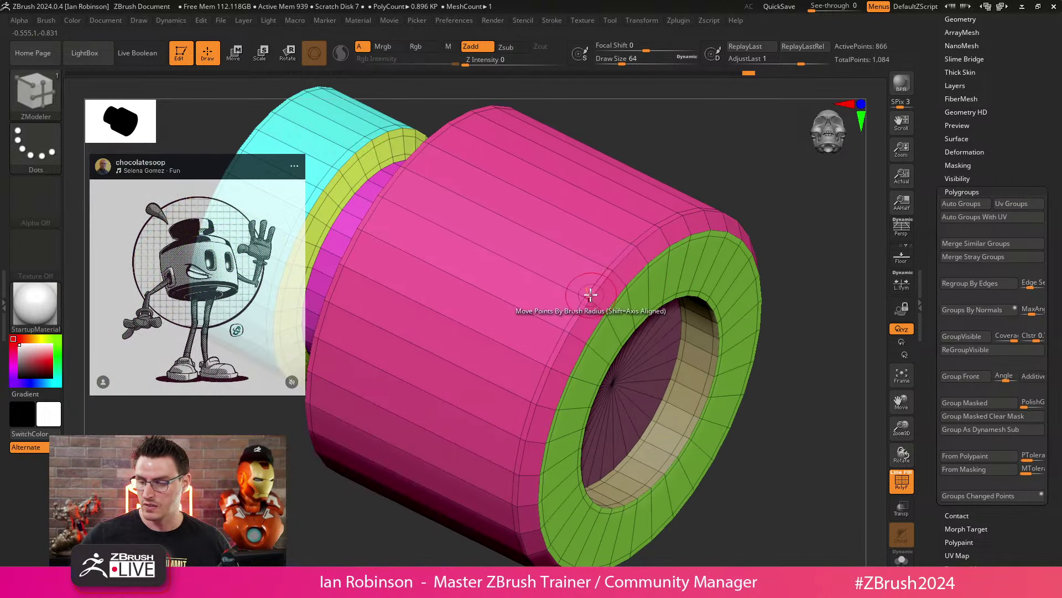
key(shift+f)
drag(754, 221, 608, 266)
key(shift+f)
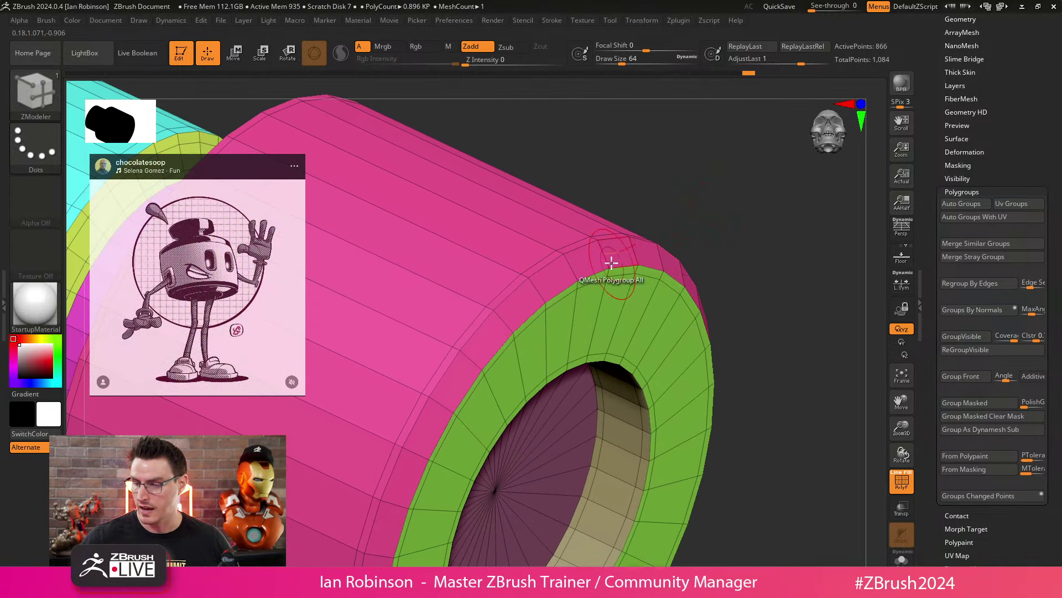
key(space)
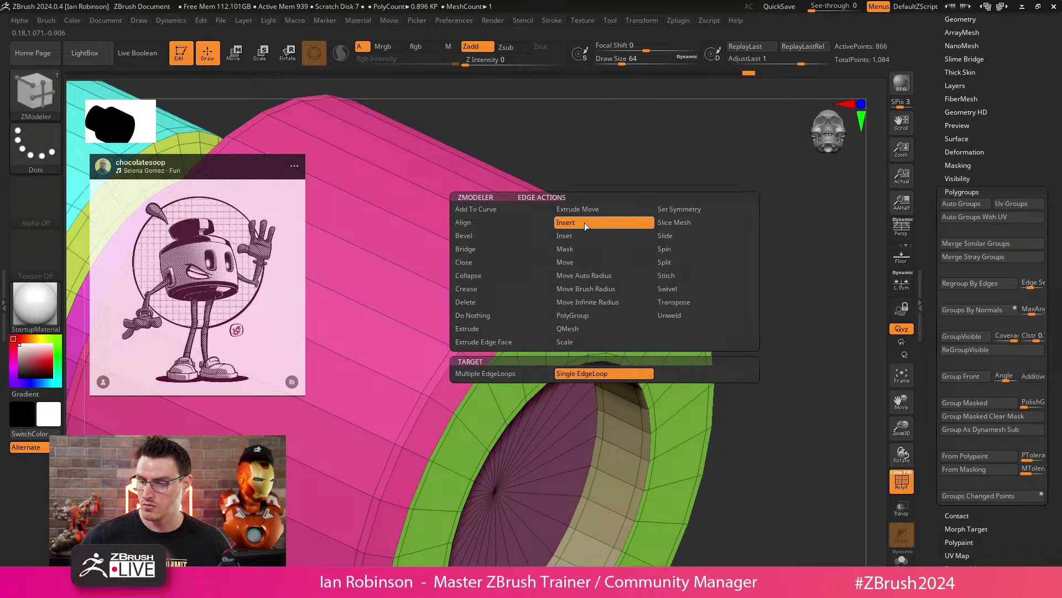
click(514, 373)
click(585, 420)
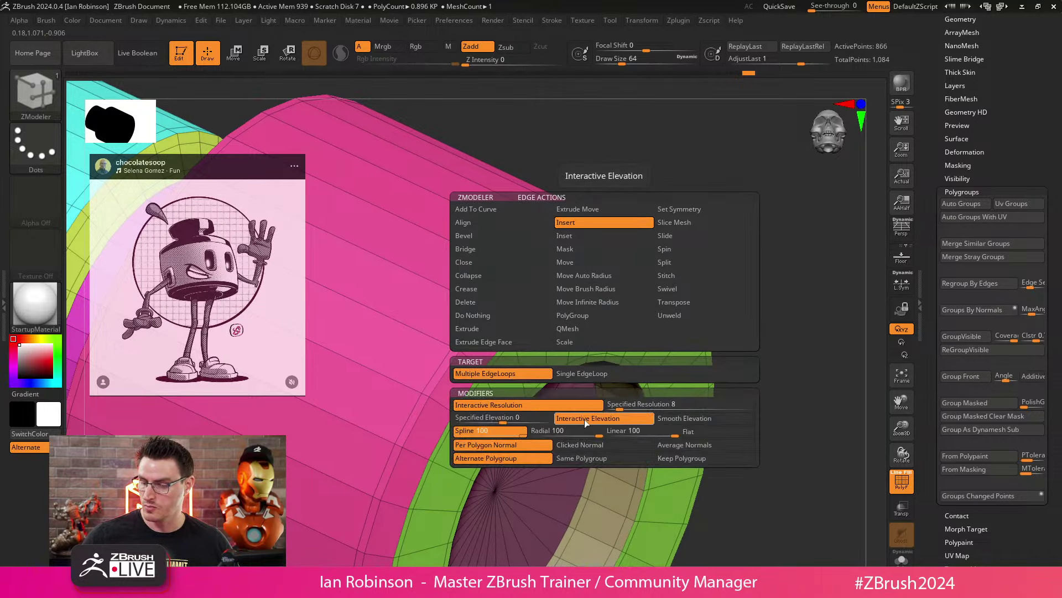
Step: Switch the Insert action to Keep Polygroup and insert elevated edge loops around the bottom bevel to round the bottle's lower edge
drag(740, 239, 653, 245)
key(ctrl+z)
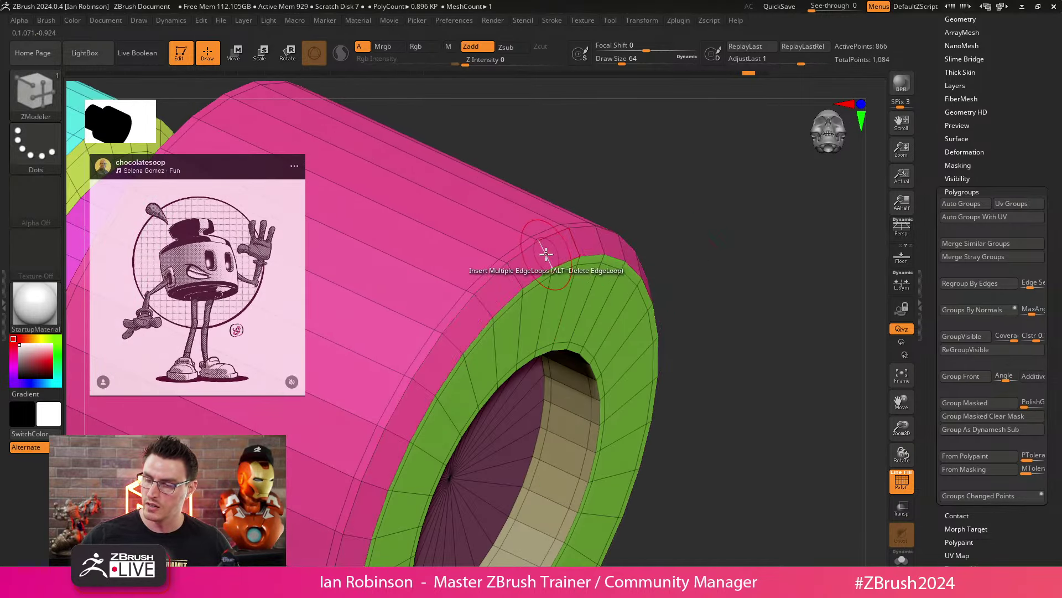
key(space)
click(637, 462)
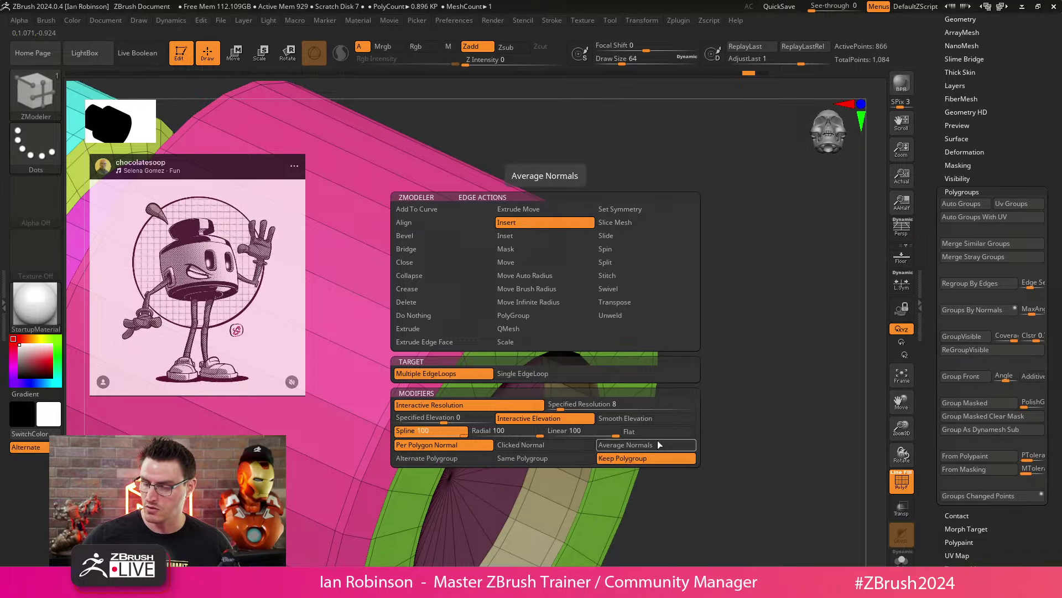
drag(695, 318, 742, 285)
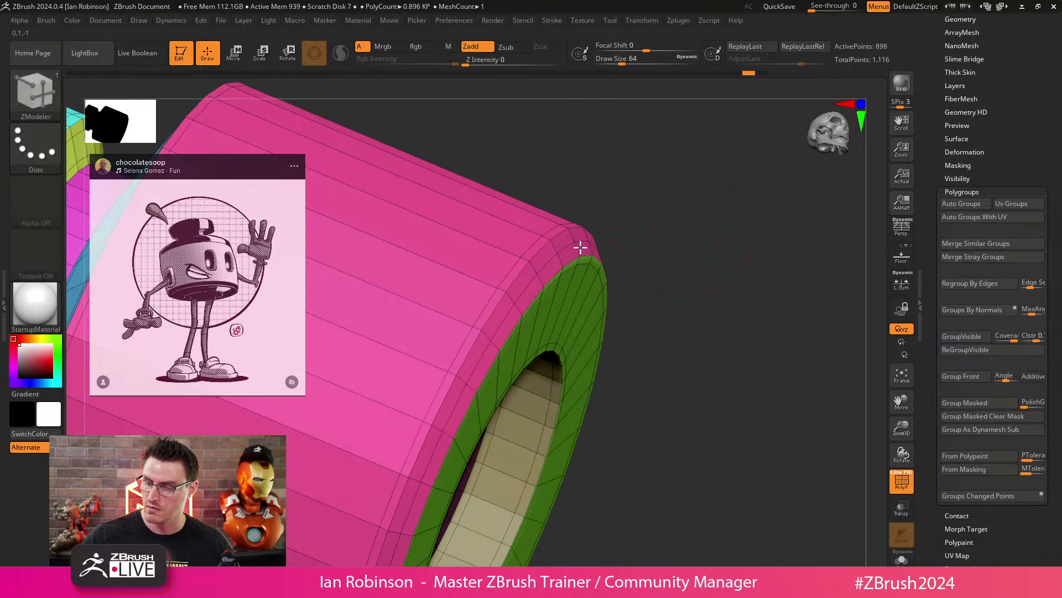
key(1)
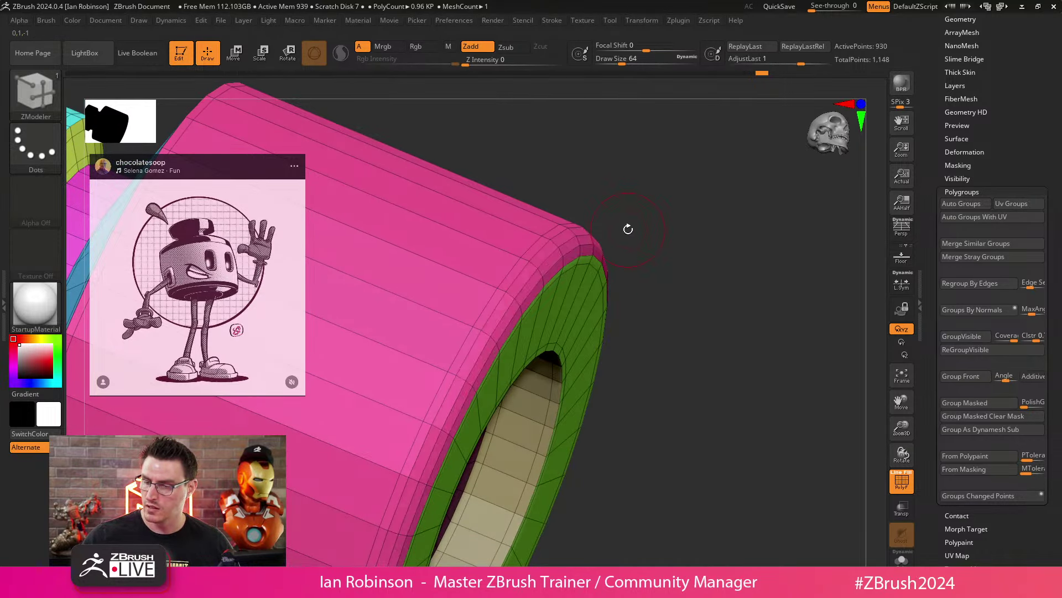
mouse_move(626, 230)
mouse_down()
mouse_move(702, 240)
mouse_move(689, 248)
mouse_up()
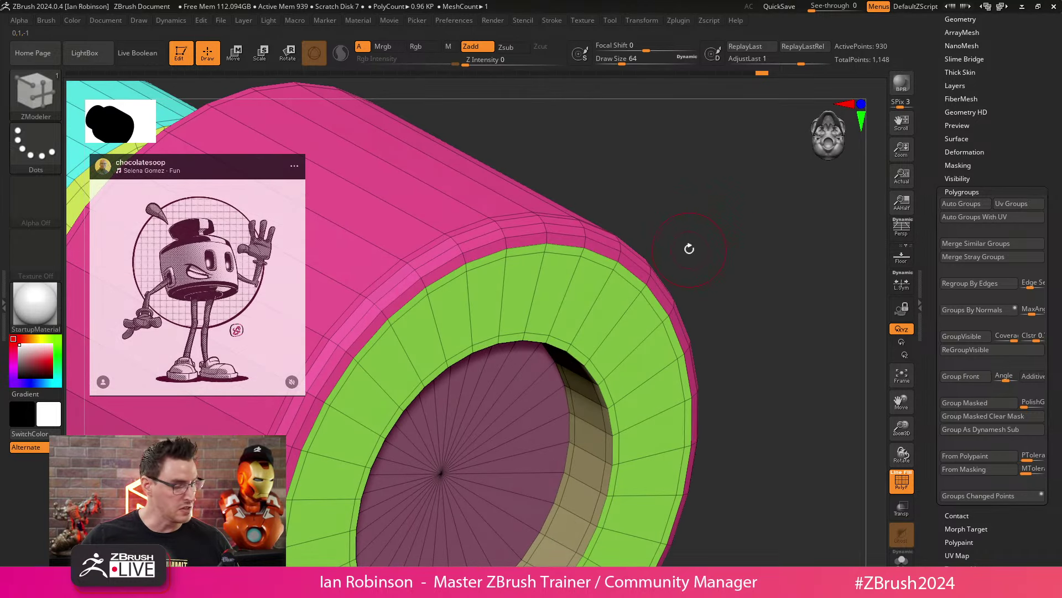
Step: Examine the whole bottle's silhouette in a framed front view, with the polyframe hidden and shown
key(f)
key(d)
drag(766, 190, 669, 238)
key(g)
key(Escape)
key(shift+f)
key(f)
key(f)
key(shift+f)
key(shift+f)
key(f)
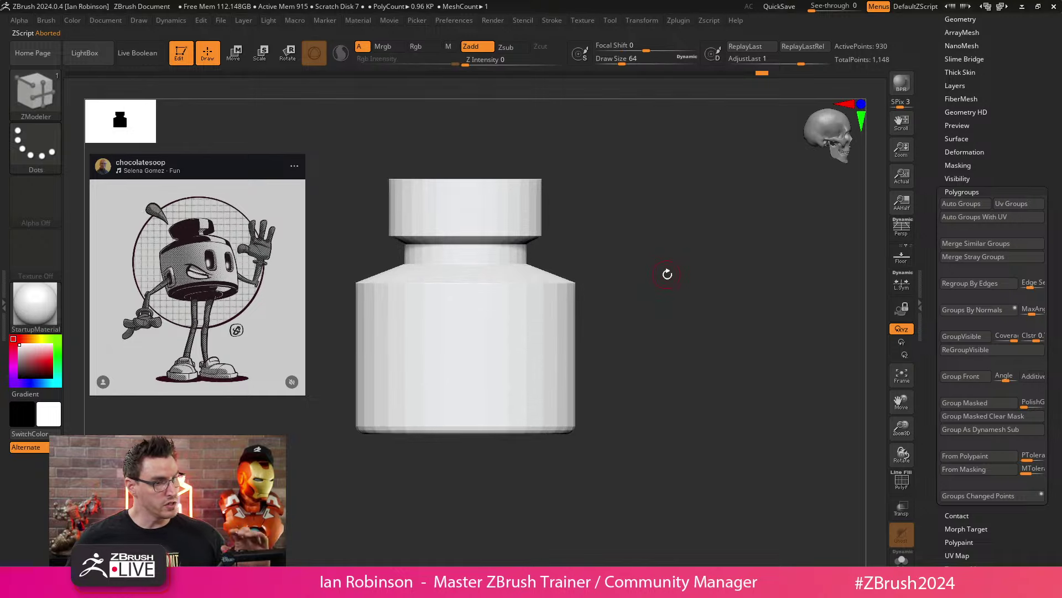
key(shift+f)
key(f)
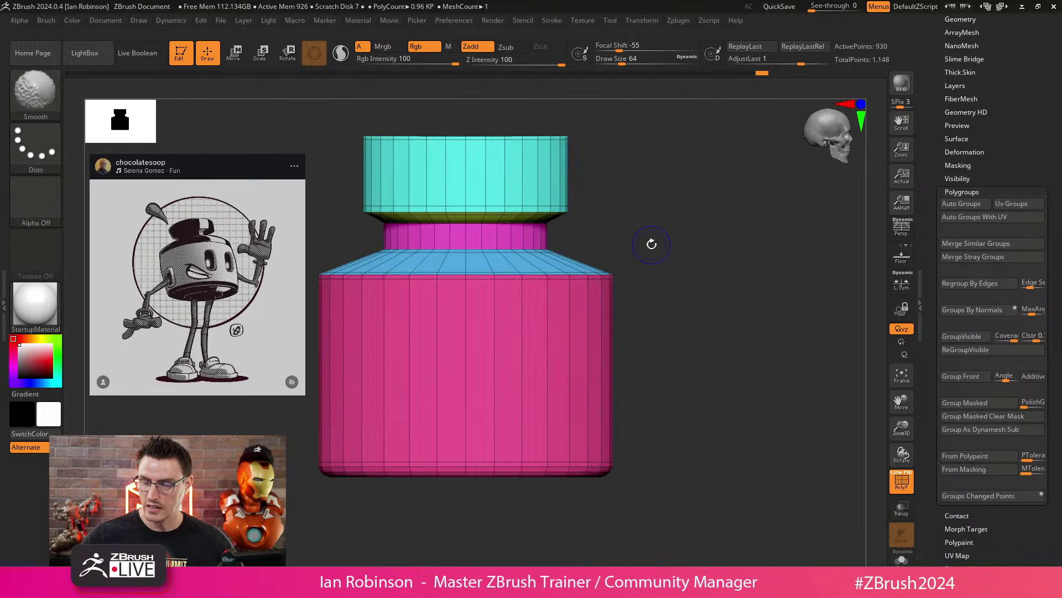
Step: Set Multiple EdgeLoops insertion to a Specified Elevation of 0 and insert six evenly spaced horizontal loops around the bottle's body
alt+drag(690, 250, 671, 224)
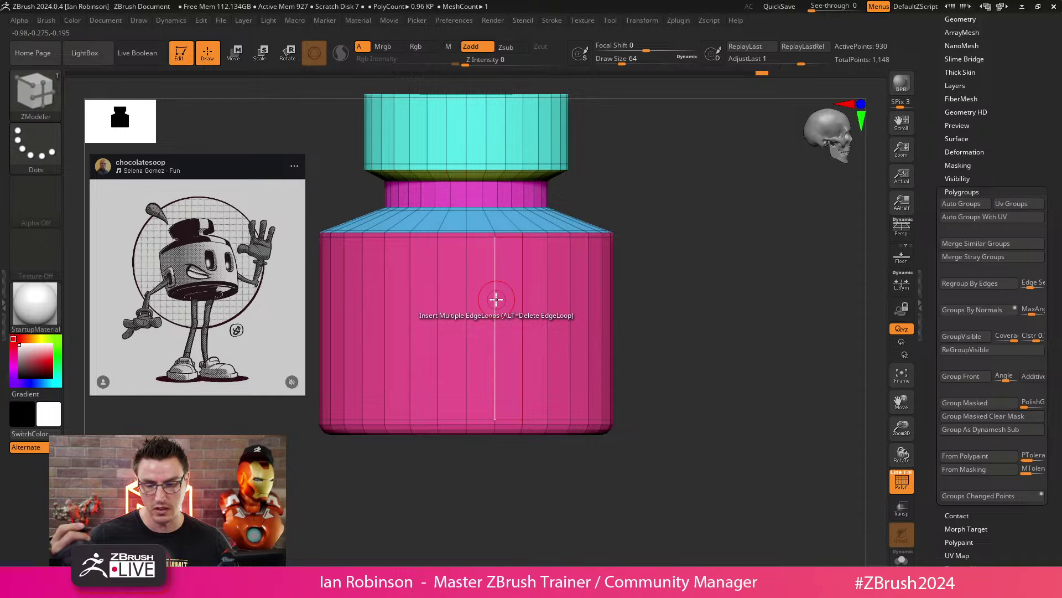
key(space)
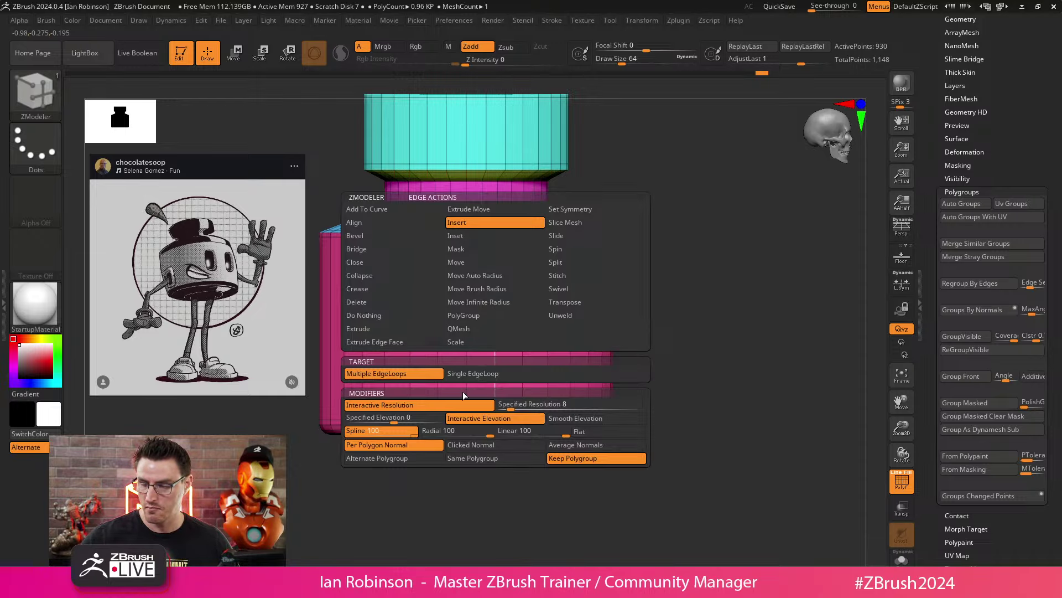
click(382, 417)
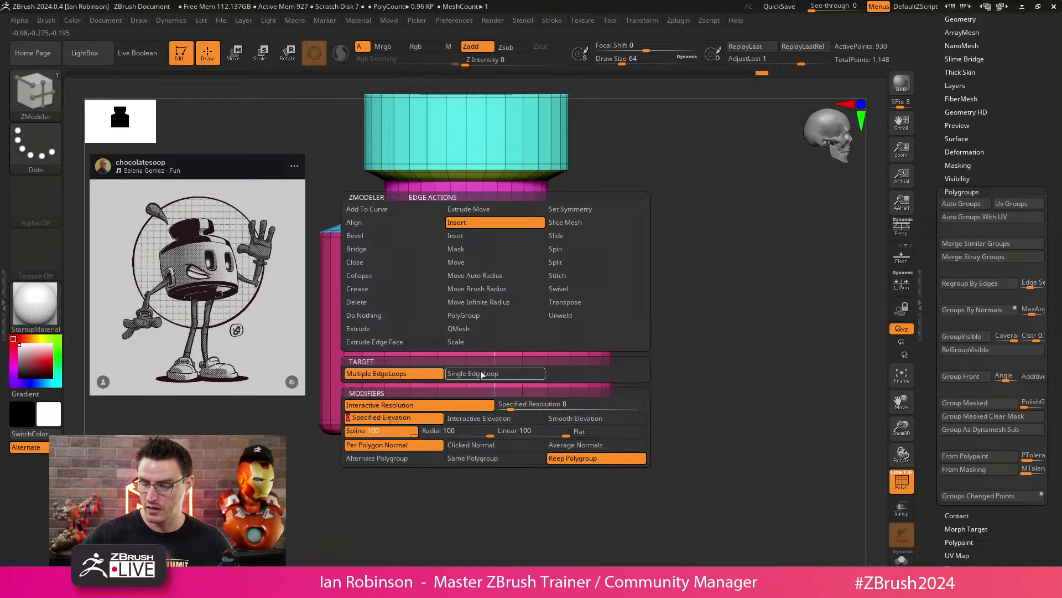
key(space)
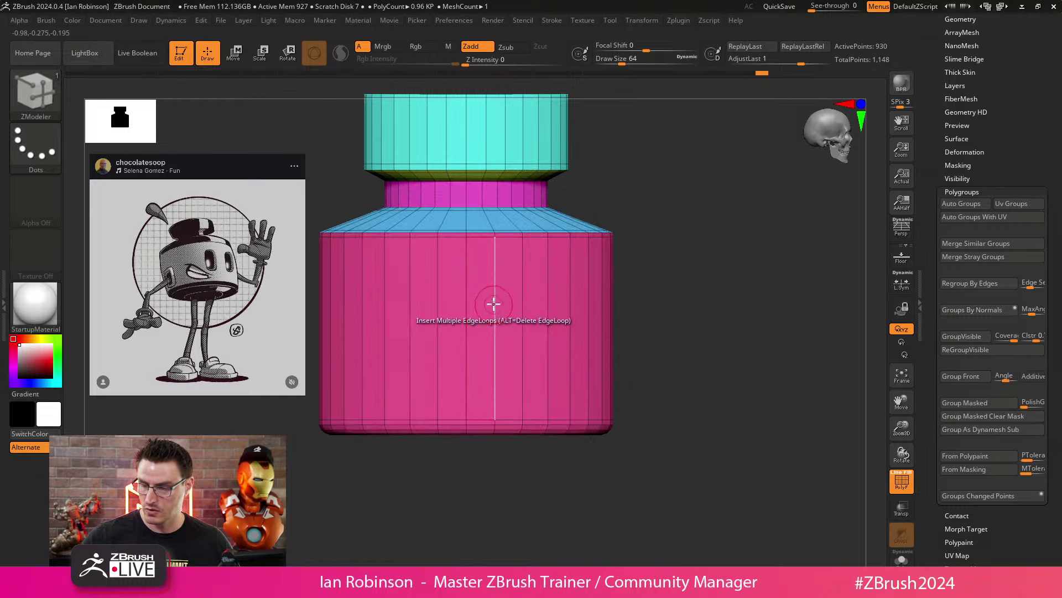
click(494, 303)
alt+drag(623, 193, 623, 260)
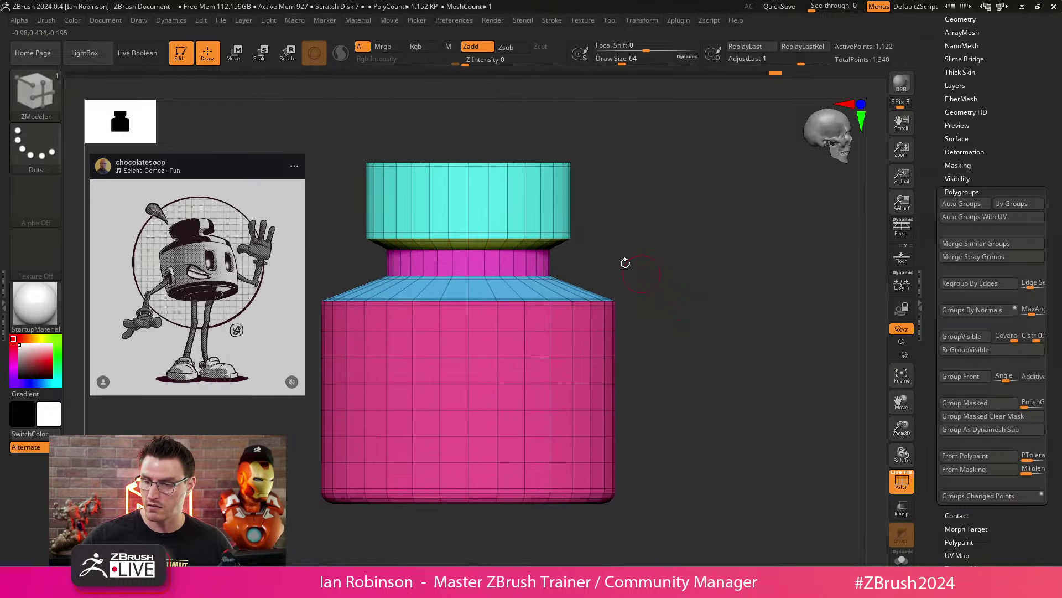
Step: Insert multiple evenly spaced edge loops around the cap's side, across the sloped shoulder and on the cap's flat top ring
click(487, 212)
right_drag(488, 221, 629, 308)
click(529, 284)
click(492, 258)
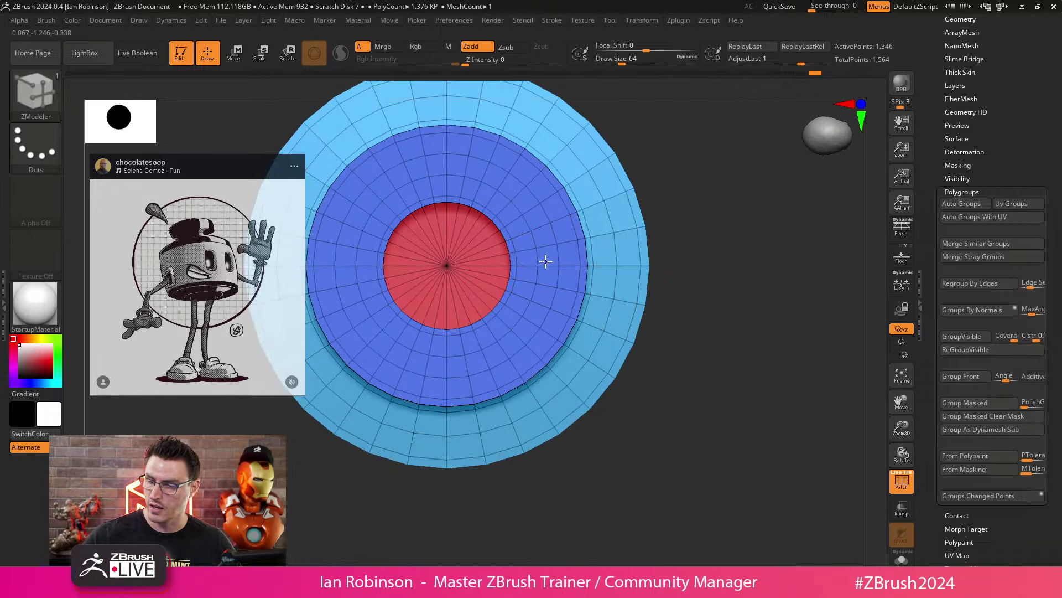
click(544, 244)
right_drag(544, 245, 695, 299)
click(569, 320)
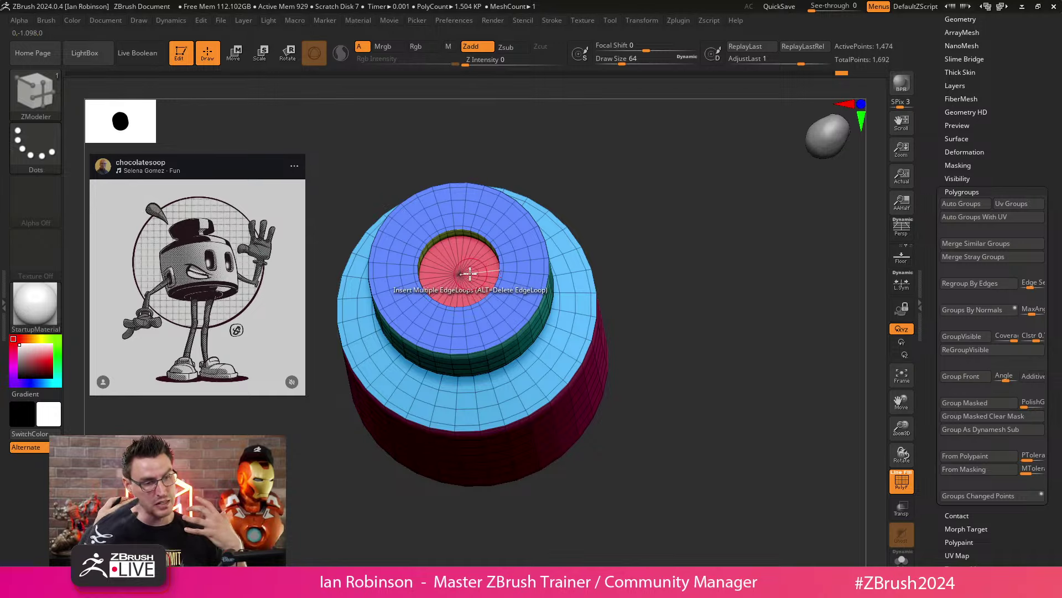
scroll(1037, 82, up, 5)
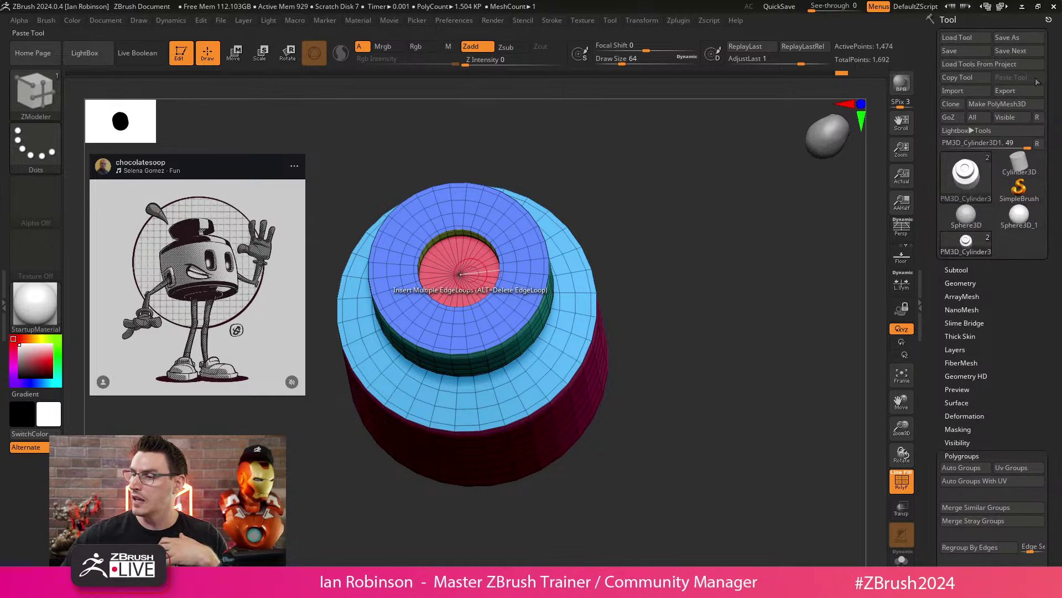
click(969, 55)
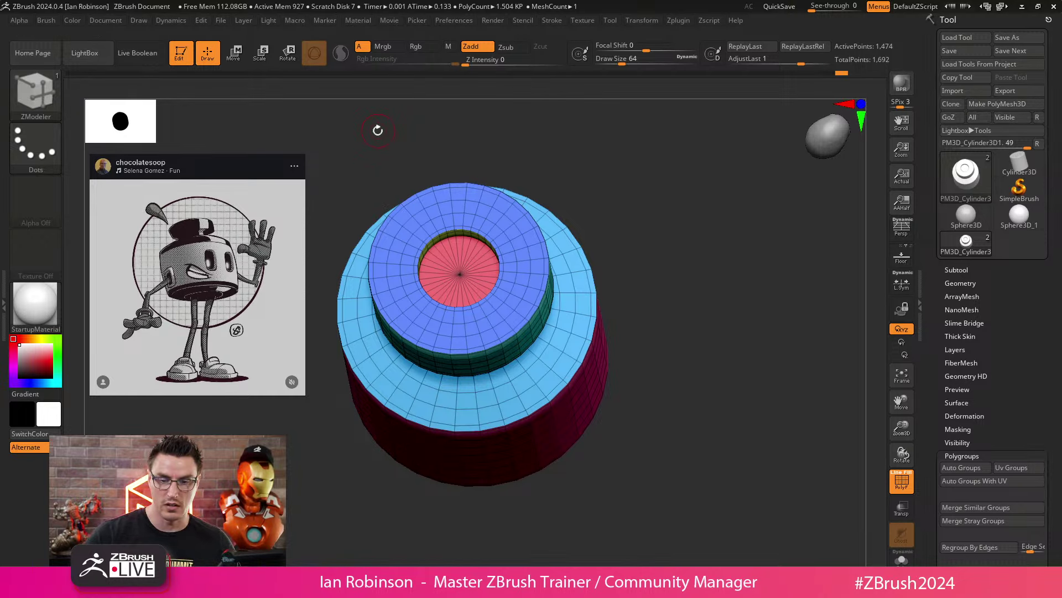
Step: Browse the saved brush folders on disk and load the MeshFusion MultiMesh insert brush preset
click(49, 96)
click(104, 476)
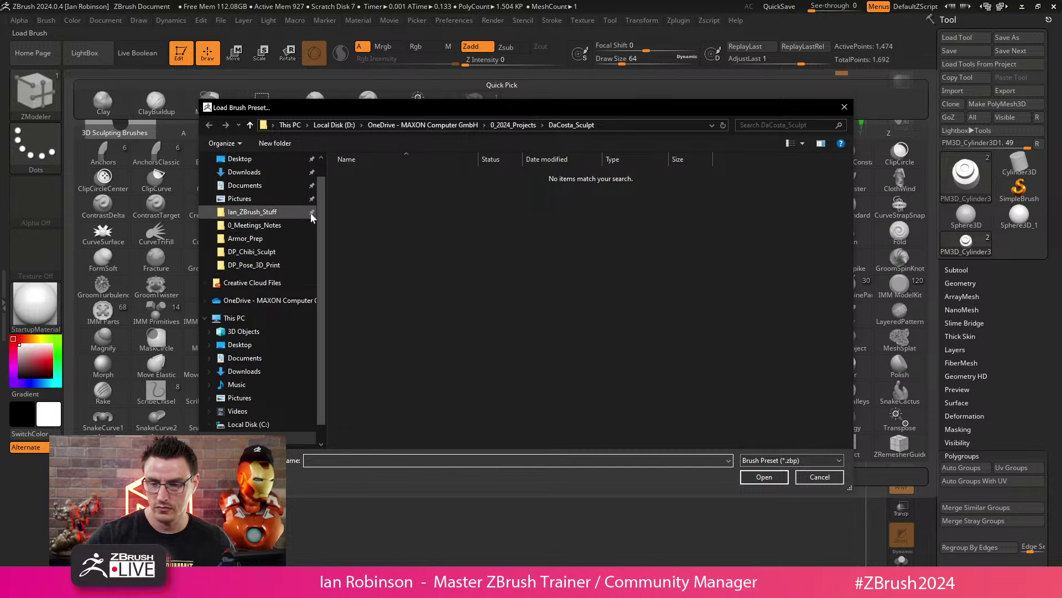
click(274, 300)
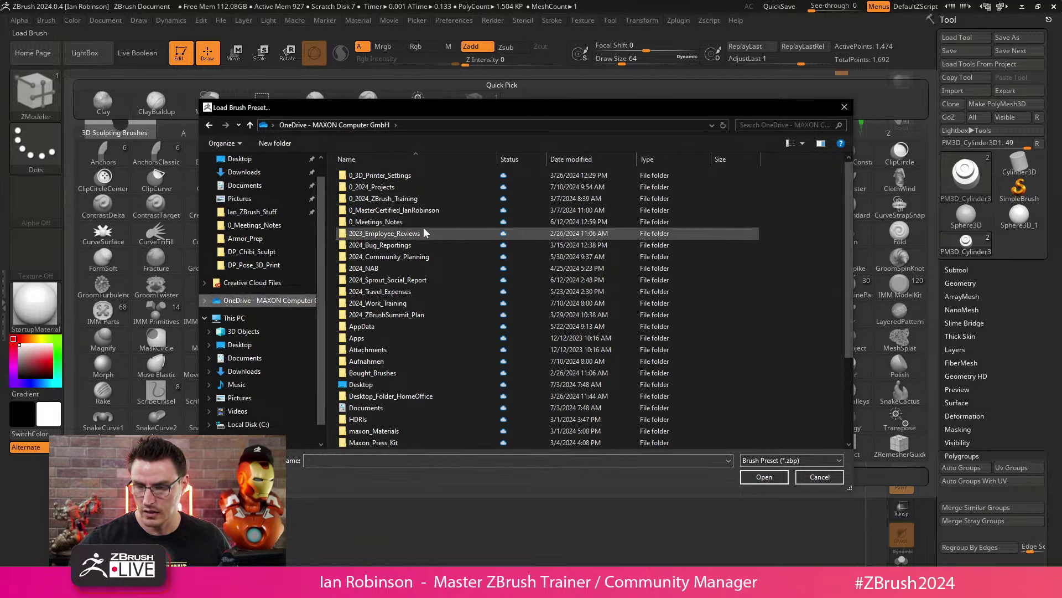
click(280, 185)
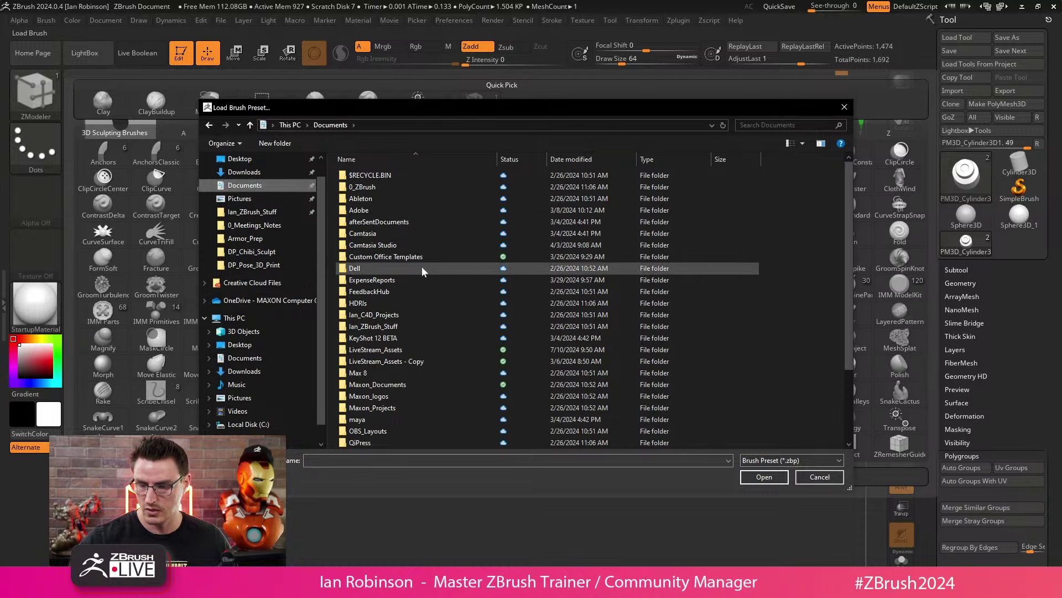
click(273, 213)
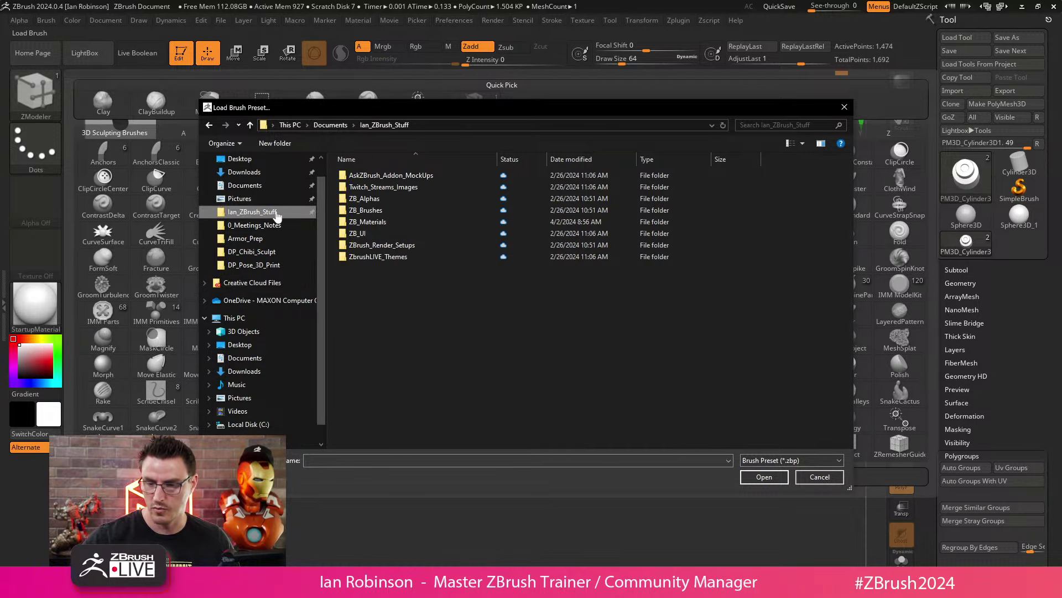
double_click(402, 210)
click(398, 125)
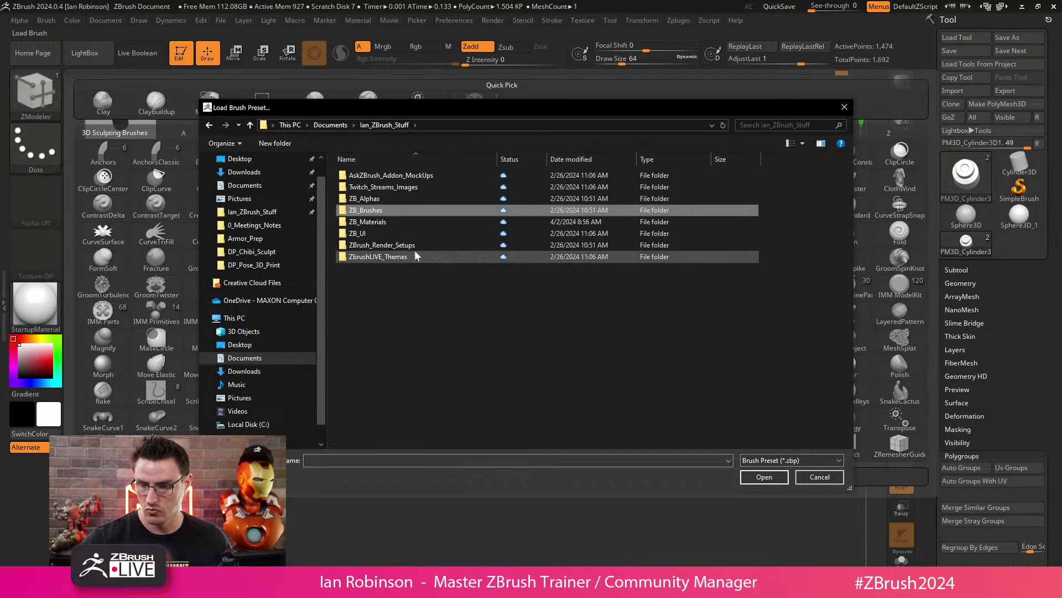
click(261, 212)
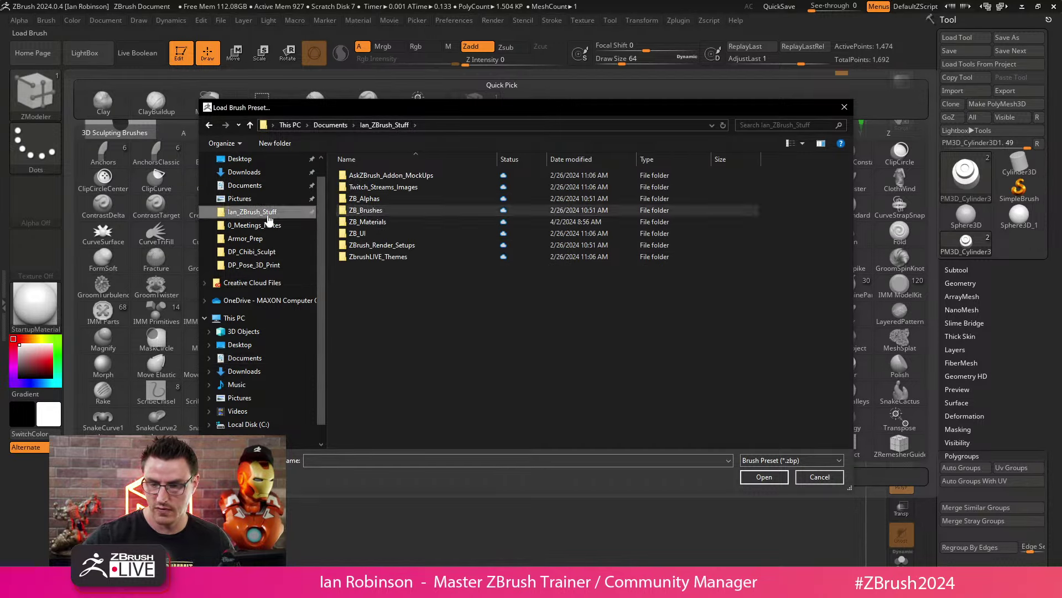
click(266, 301)
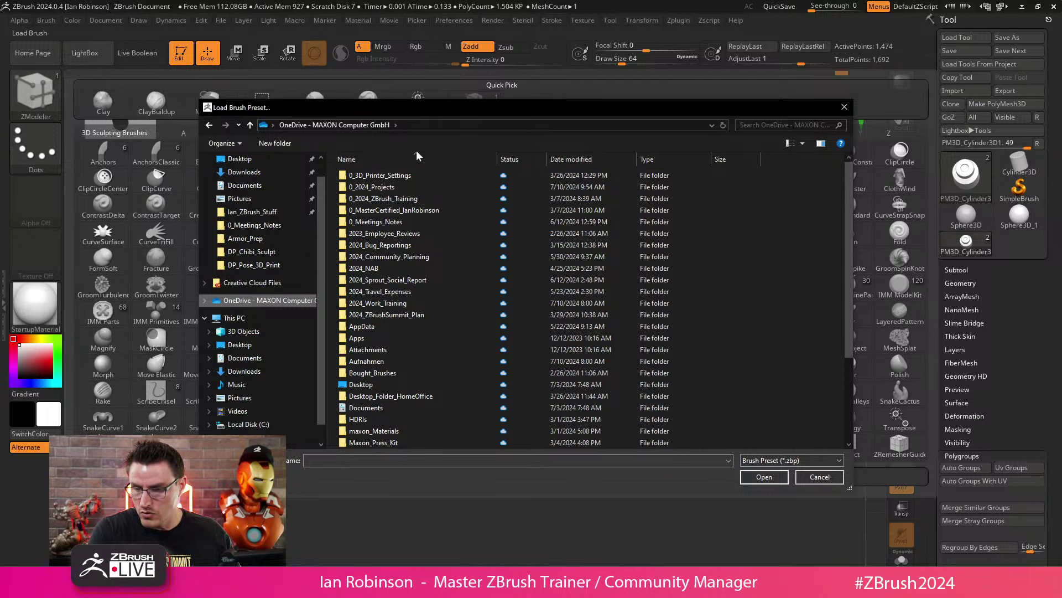
drag(461, 106, 0, 22)
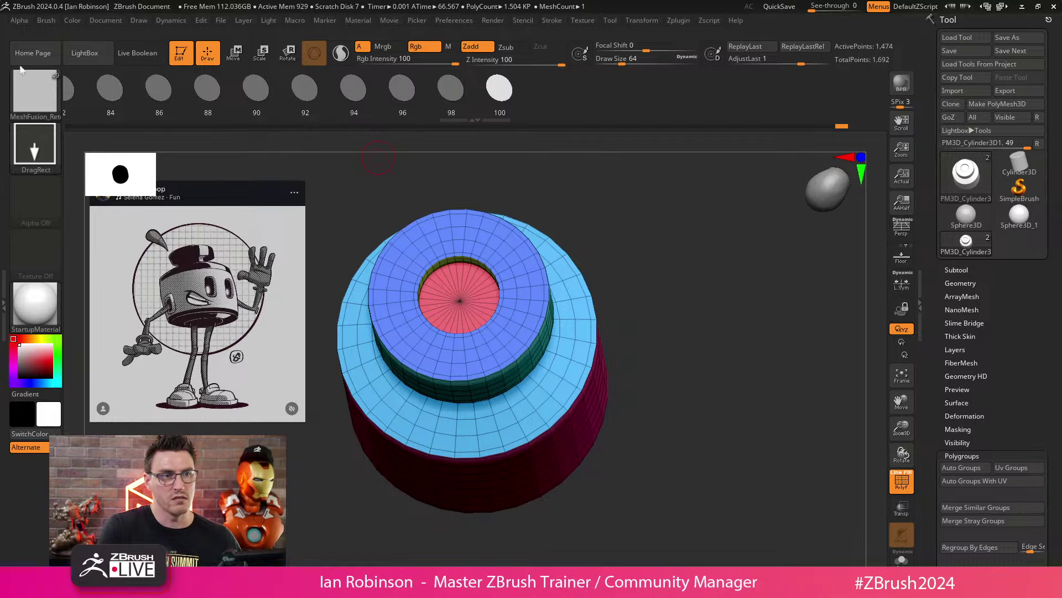
Step: Switch to the Chrome browser and open the presenter's ArtStation profile page
drag(0, 106, 407, 1)
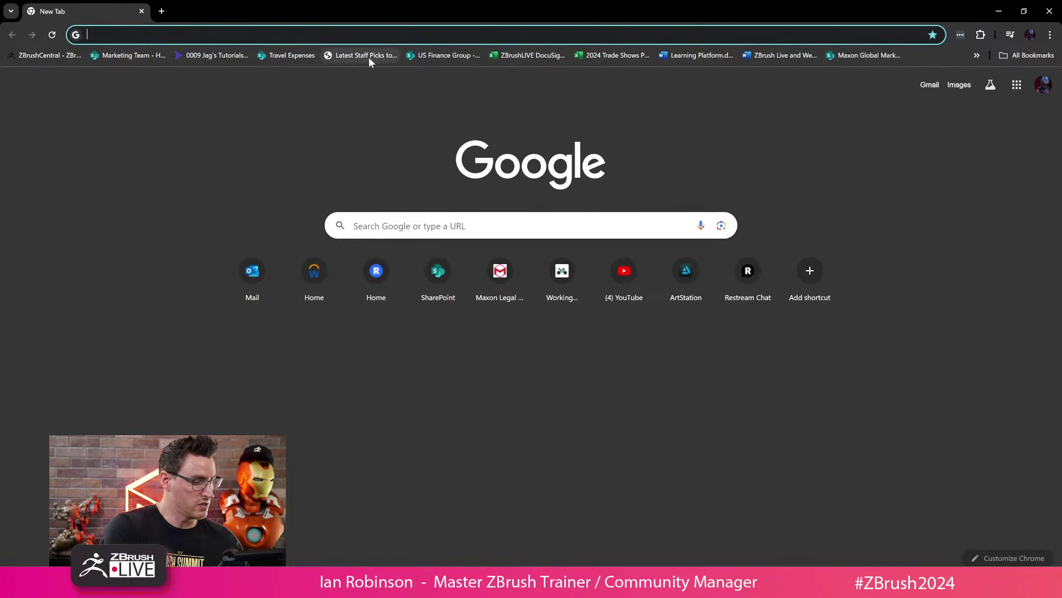
text(artstation.com/ianrobinson)
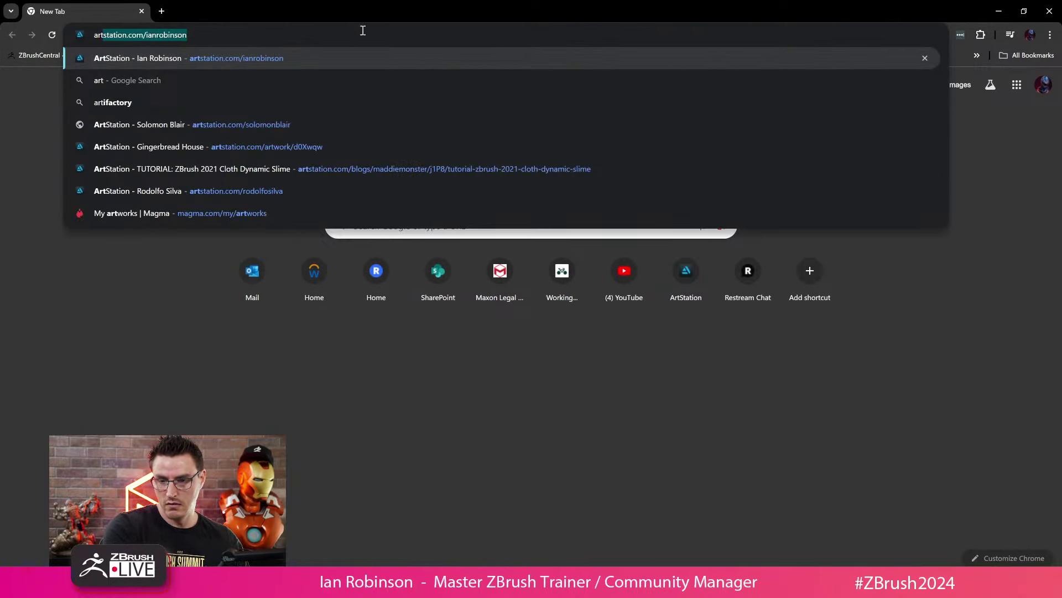
key(Down)
key(Up)
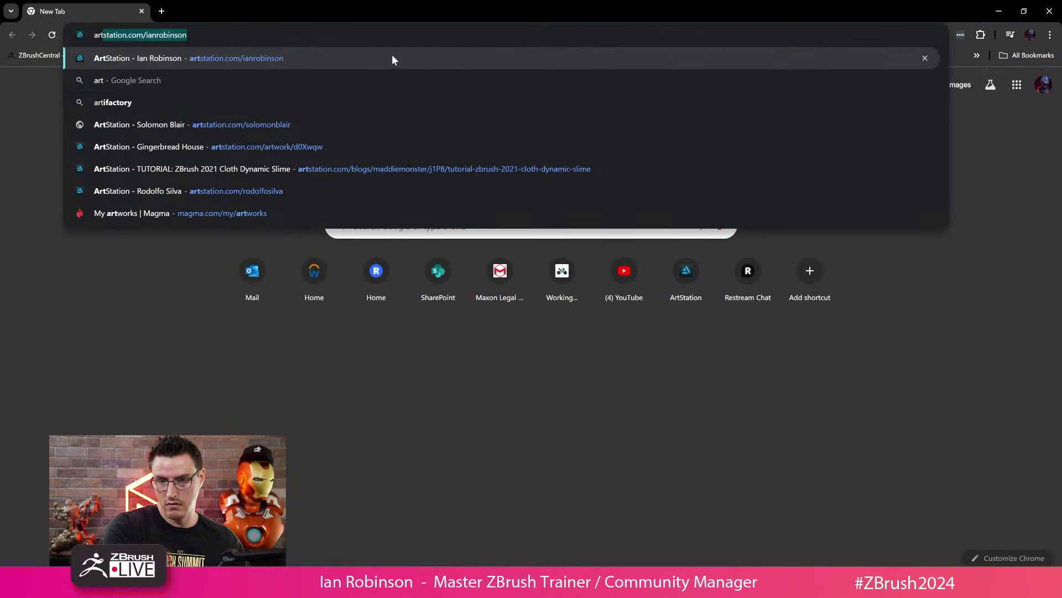
click(398, 58)
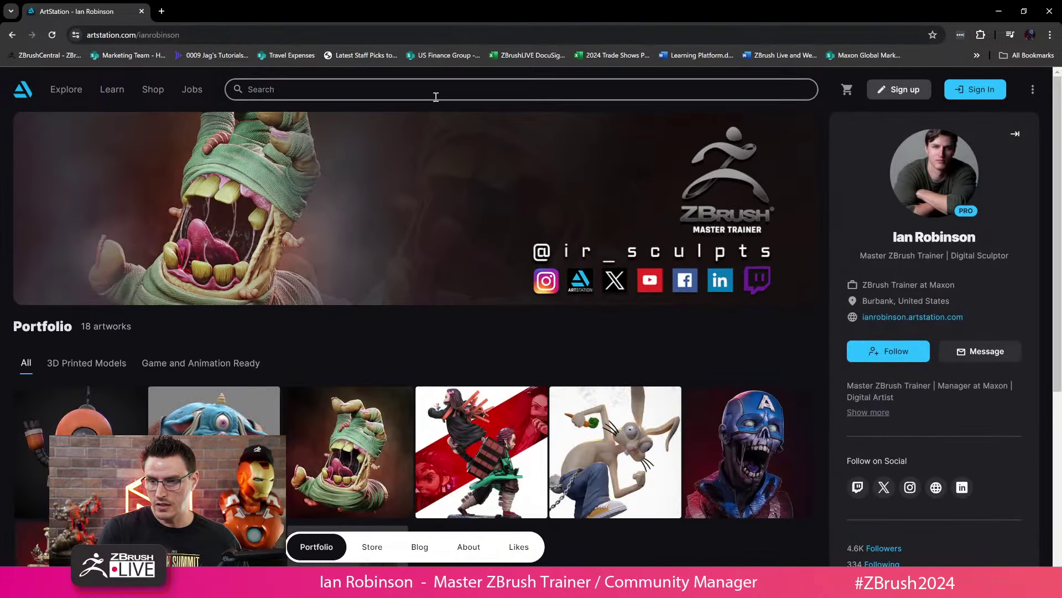
Step: Search ArtStation for the mesh fusion brush author by name and open the matching artist profile
click(434, 90)
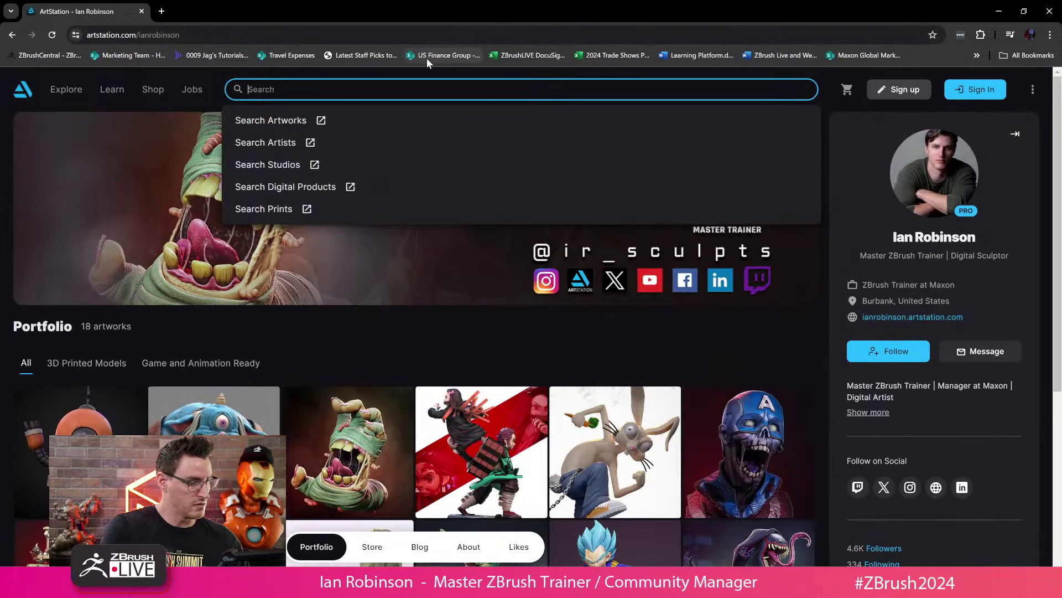
text(henry )
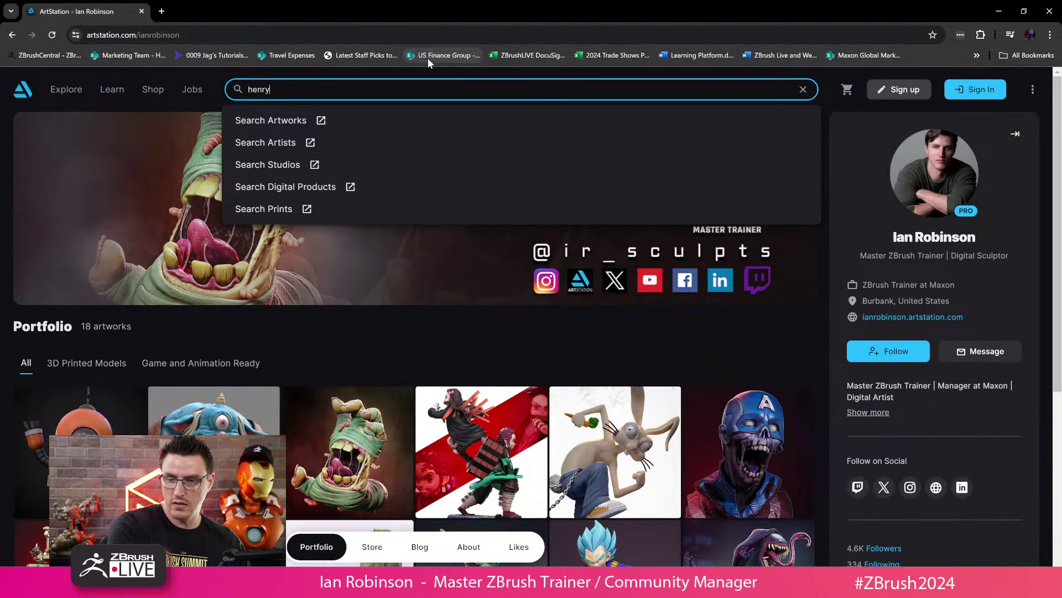
text(cher)
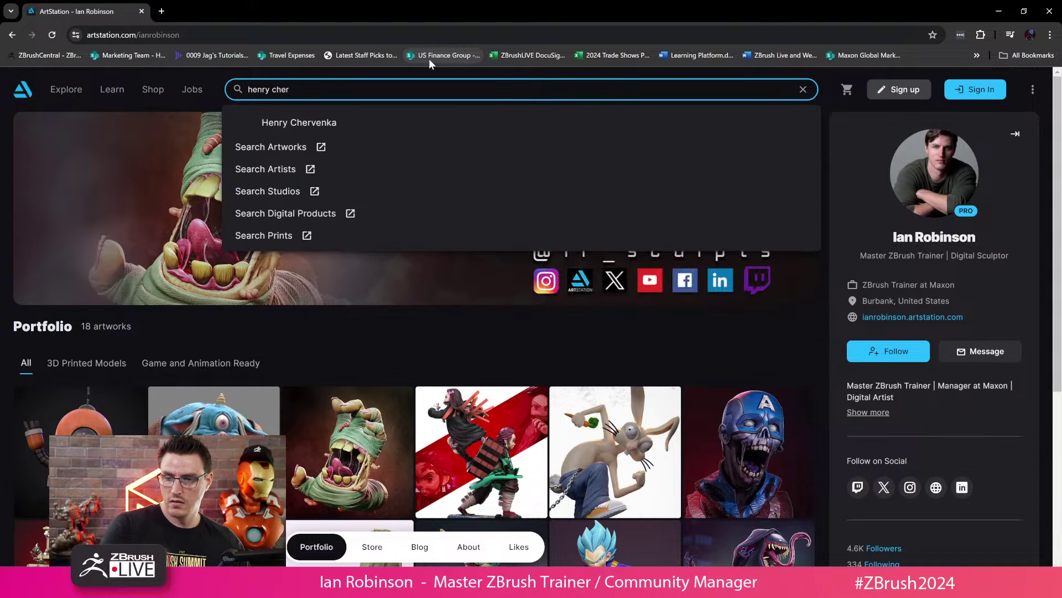
click(389, 122)
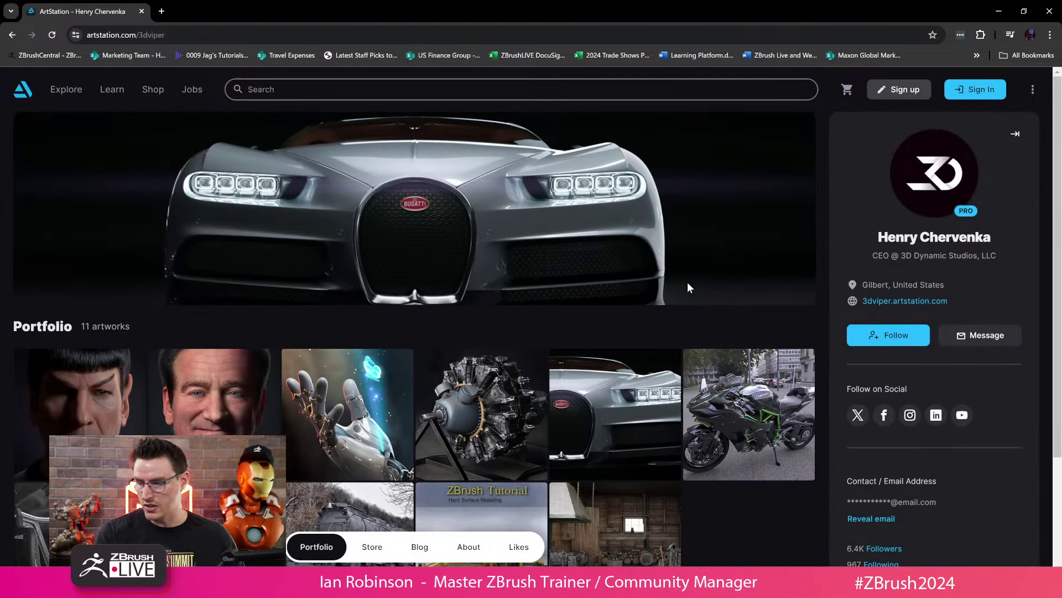
Step: Look over the brush author's portfolio, page address and expanded profile details
scroll(689, 287, down, 3)
scroll(760, 310, up, 3)
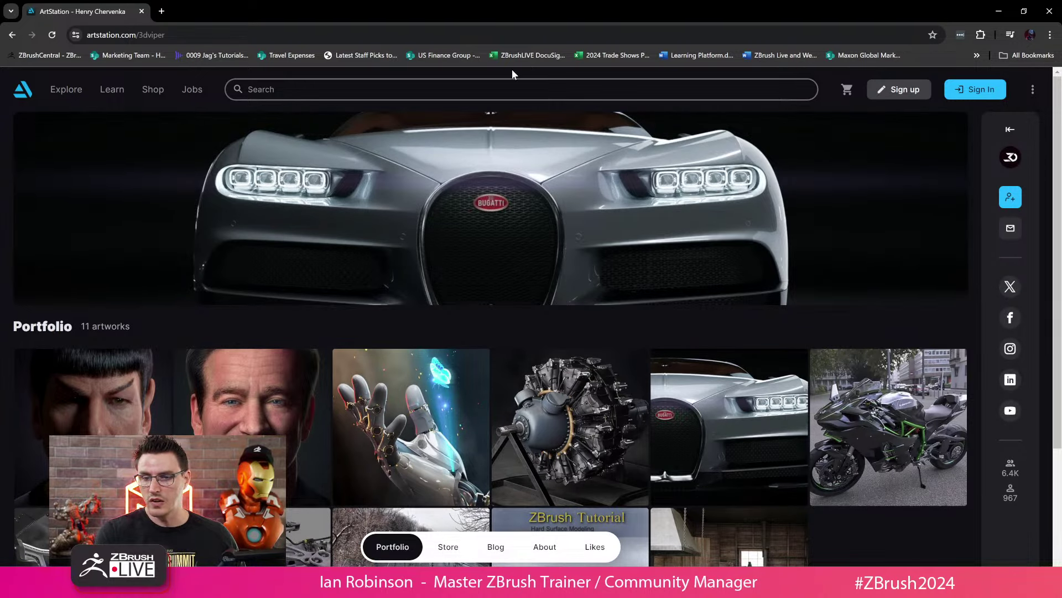
click(336, 37)
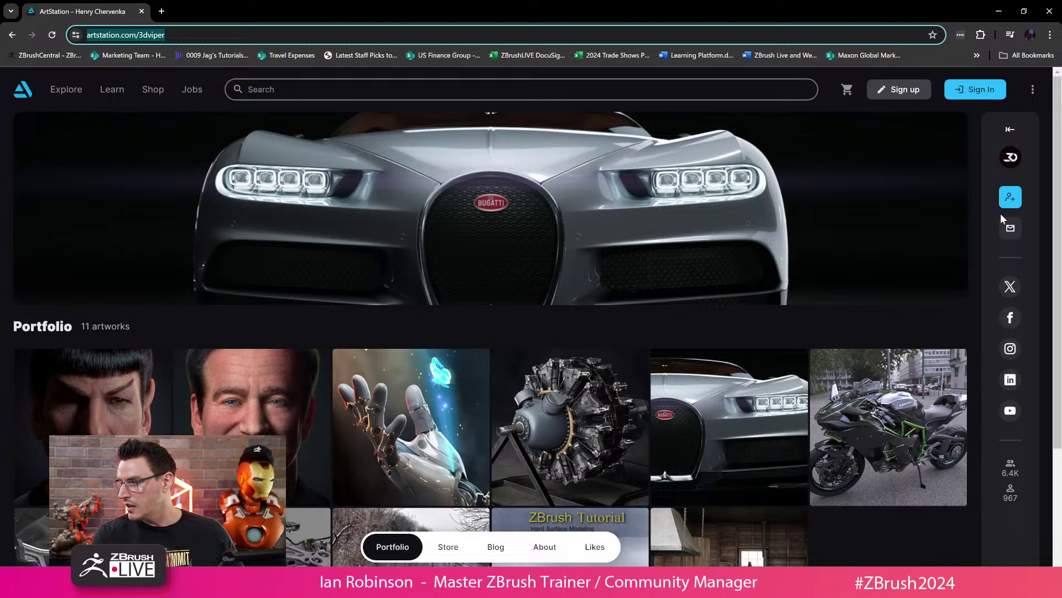
click(1008, 130)
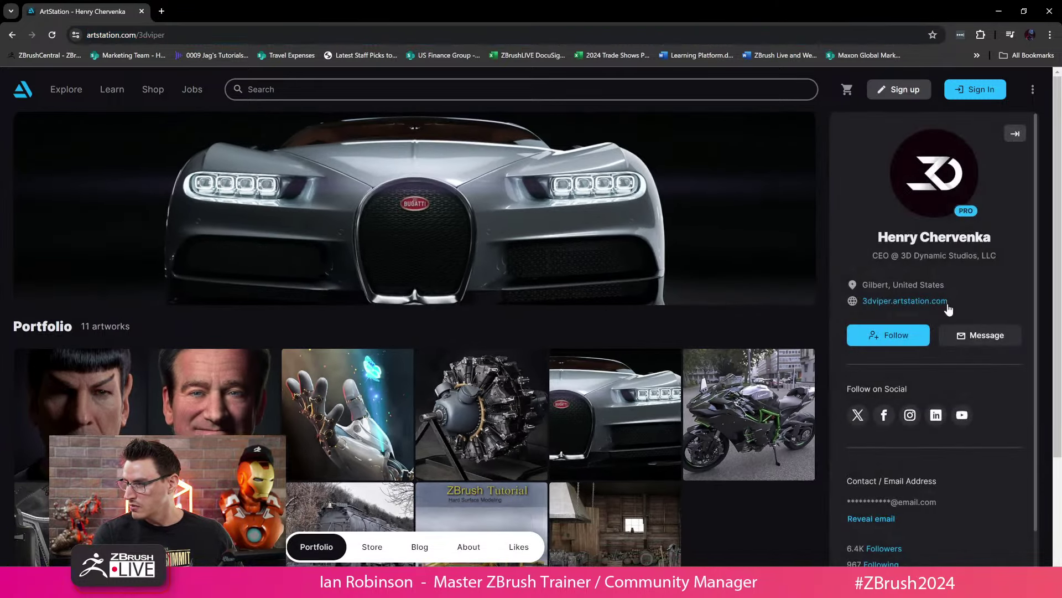
scroll(967, 347, down, 2)
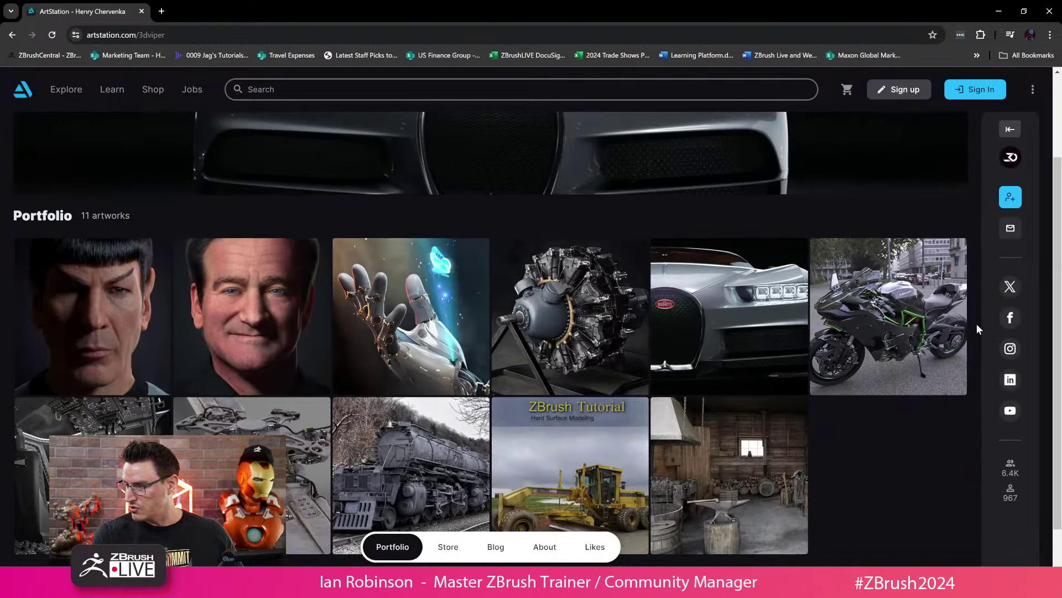
click(1012, 129)
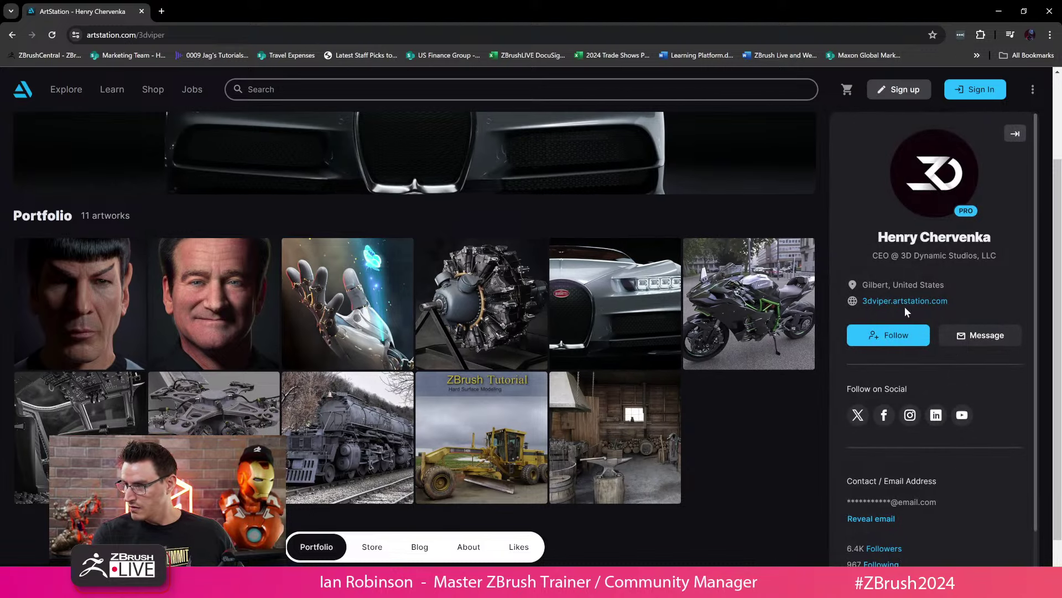
Step: Open the free Primitive & Mesh Fusion IMM Brush Pack page in the author's store and view its preview images
click(372, 547)
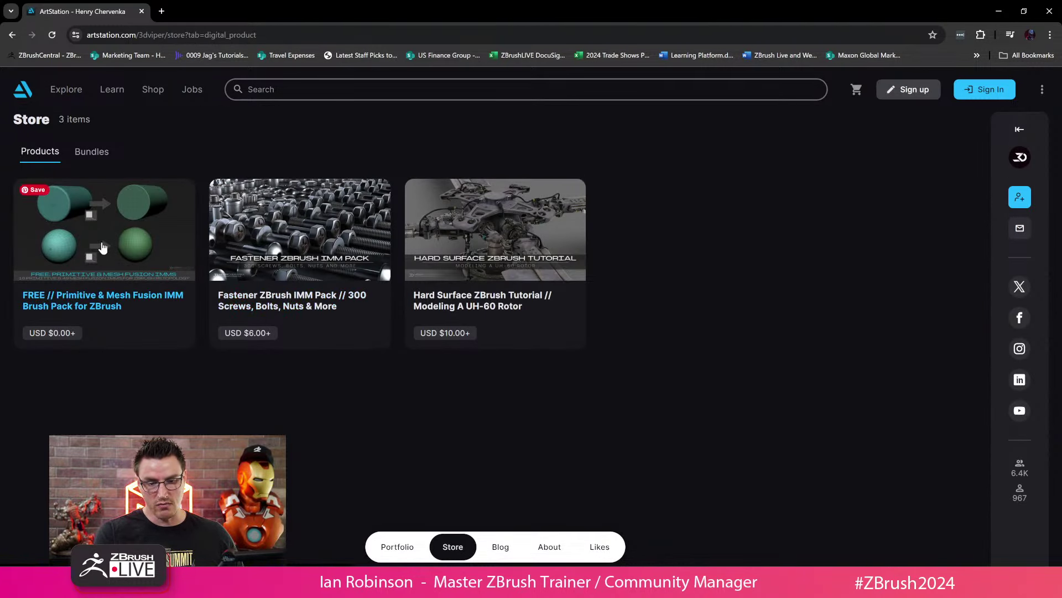
click(122, 247)
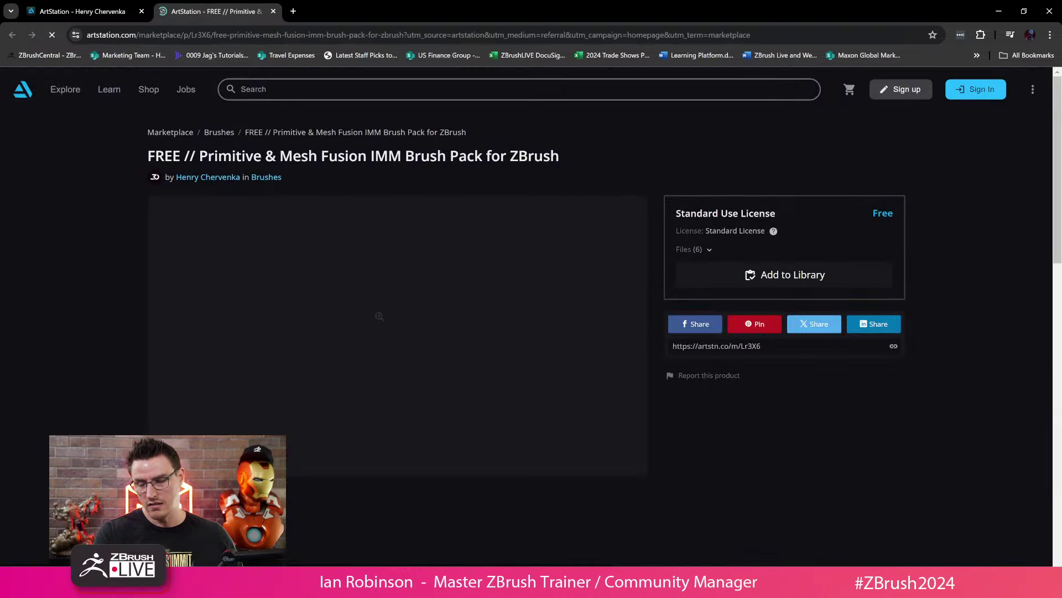
click(390, 527)
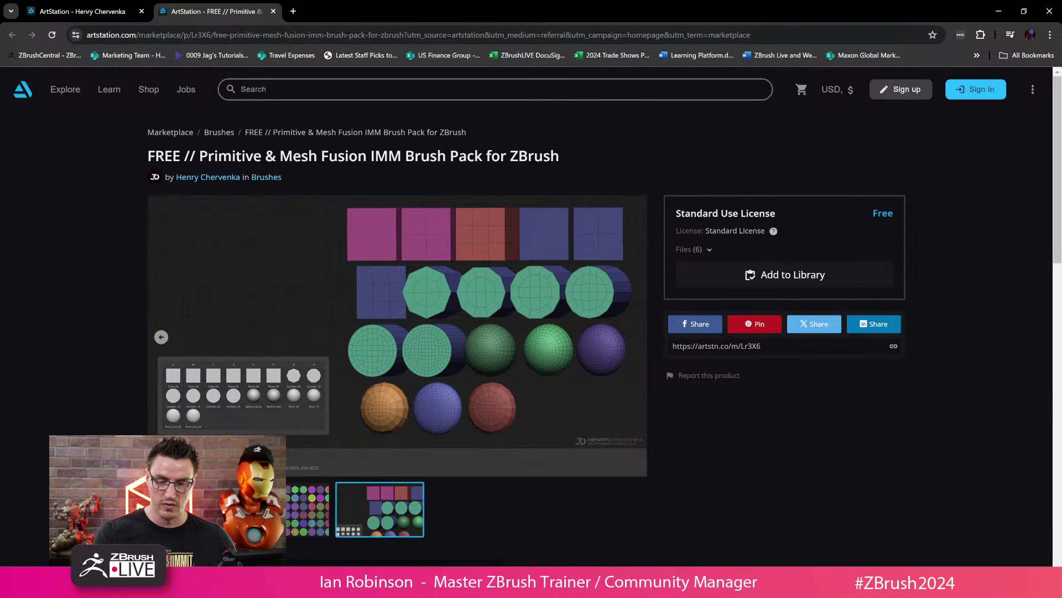
click(303, 523)
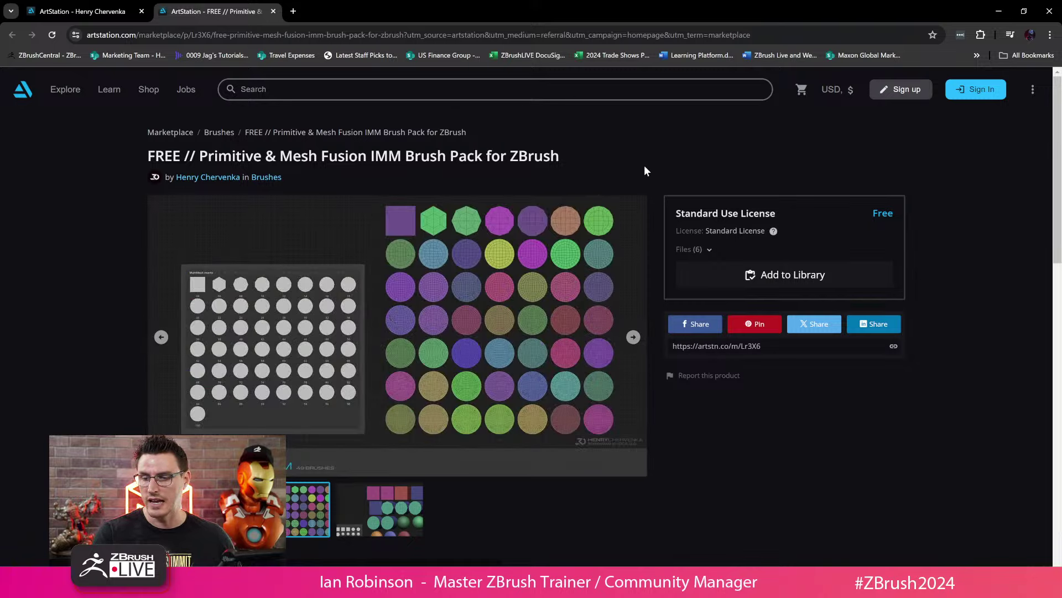
click(451, 29)
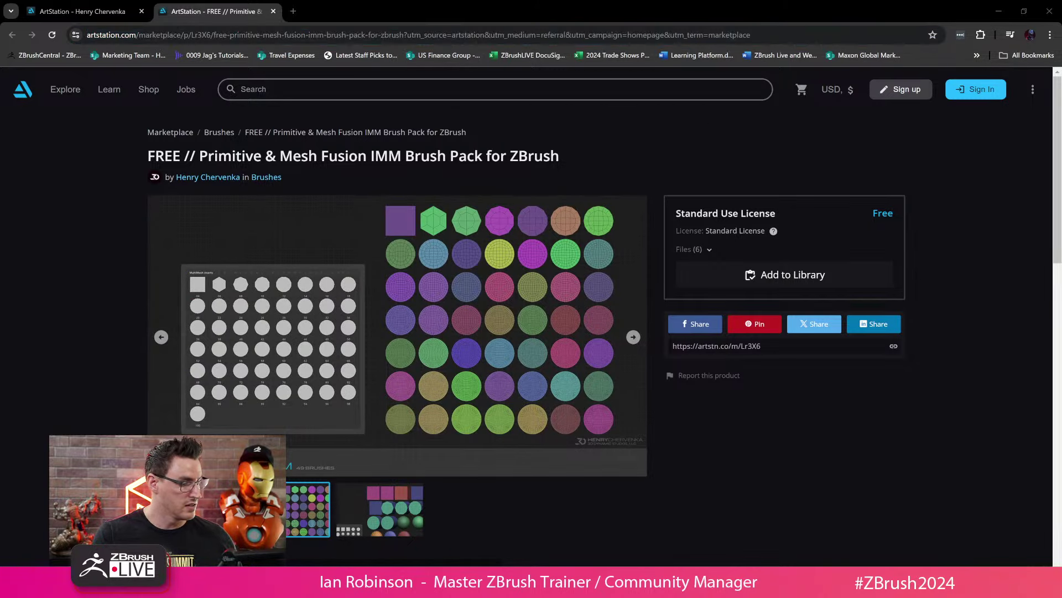
click(1005, 15)
Step: Switch back to ZBrush, insert a round MeshFusion mesh at the centre of the cap's recessed disc and fuse it into the surface
drag(659, 231, 691, 252)
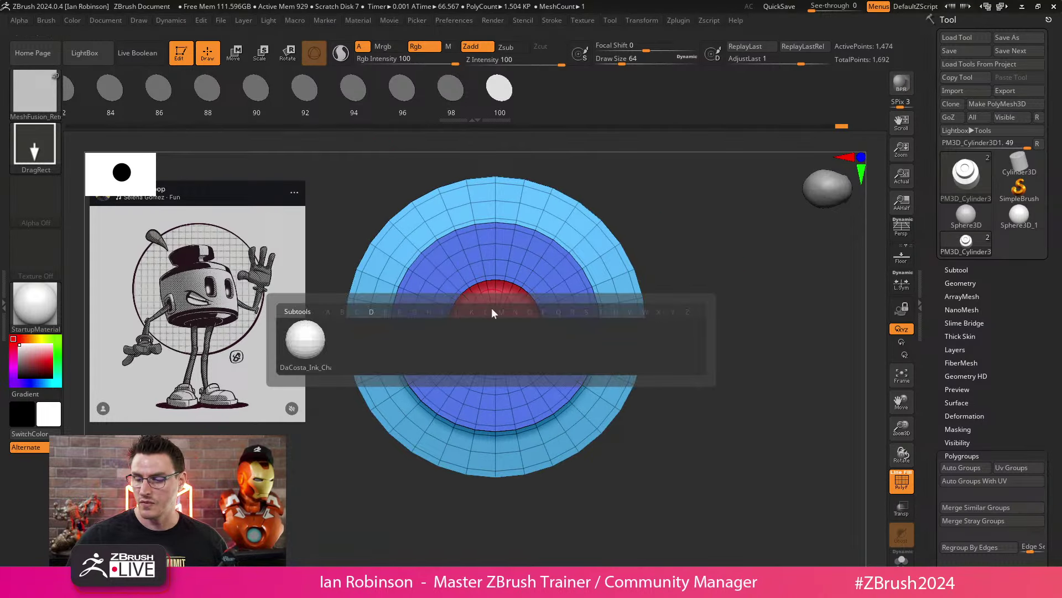
click(39, 102)
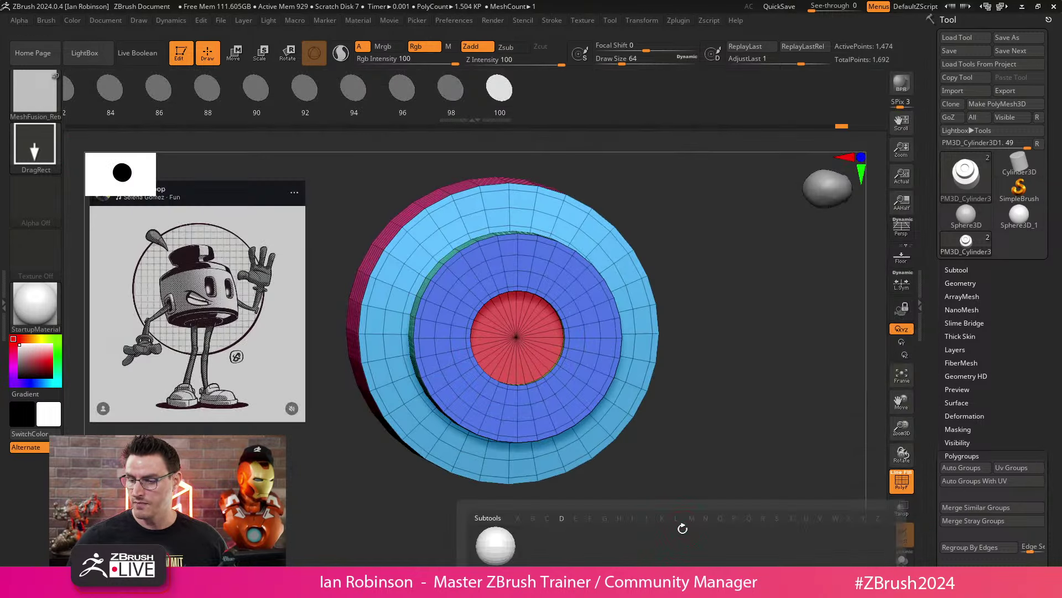
shift+drag(691, 356, 682, 350)
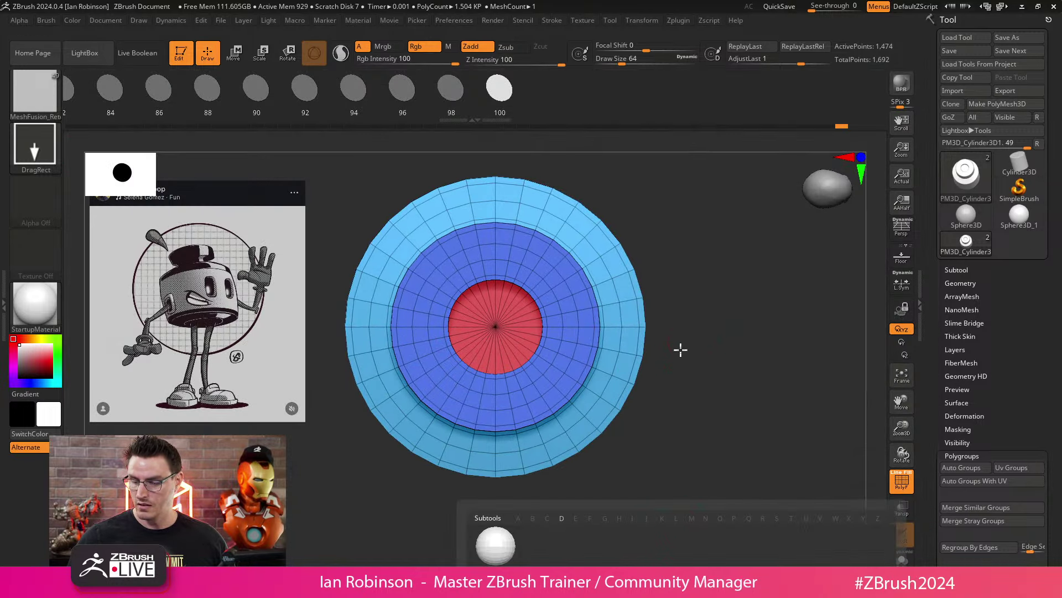
drag(688, 293, 716, 280)
drag(655, 213, 690, 214)
key(m)
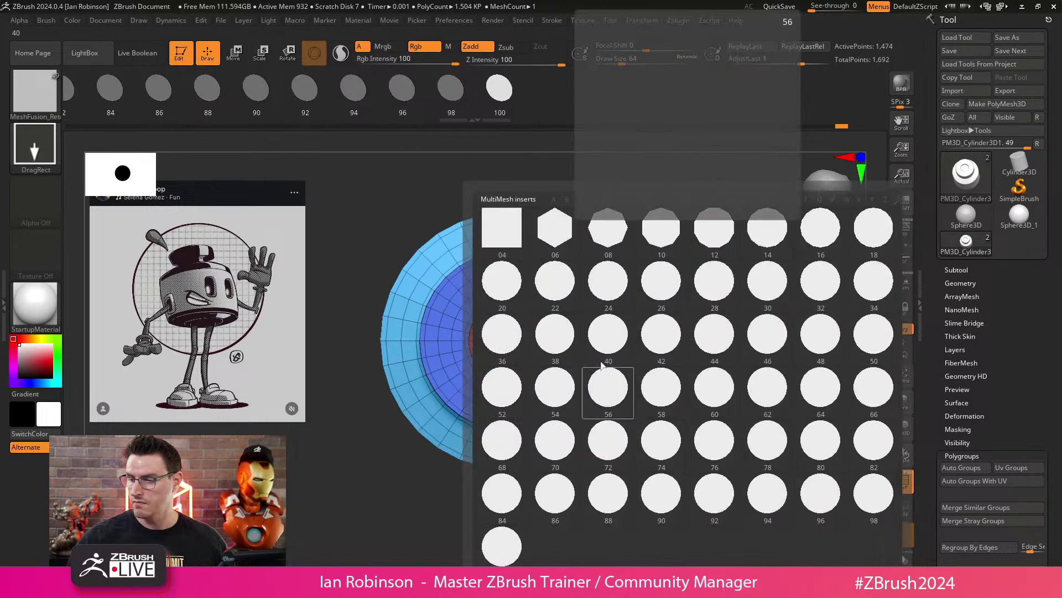
key(Escape)
alt+drag(731, 270, 712, 310)
drag(459, 331, 460, 384)
key(ctrl)
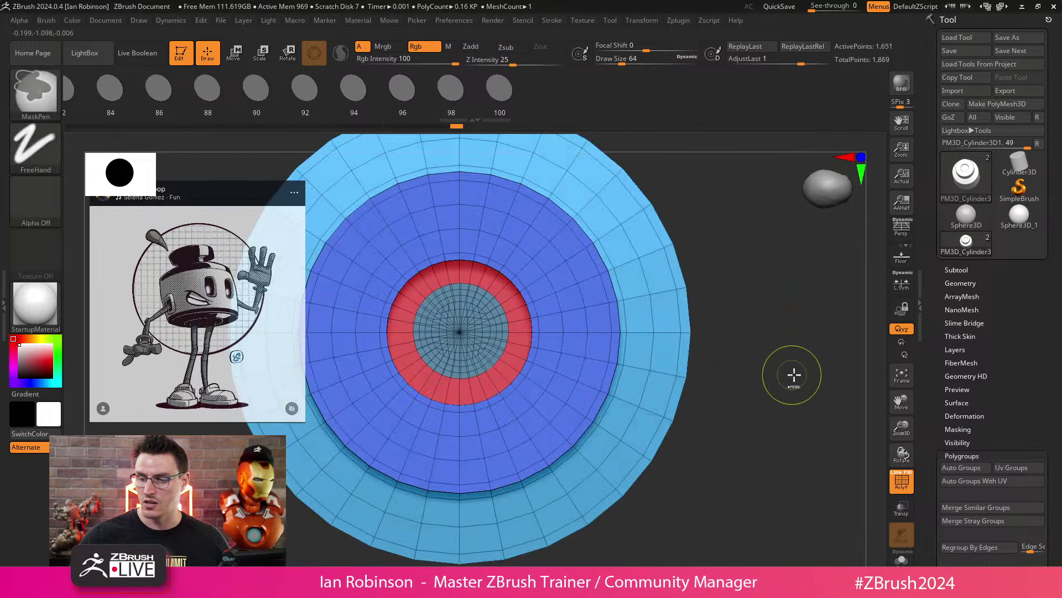
drag(742, 362, 589, 332)
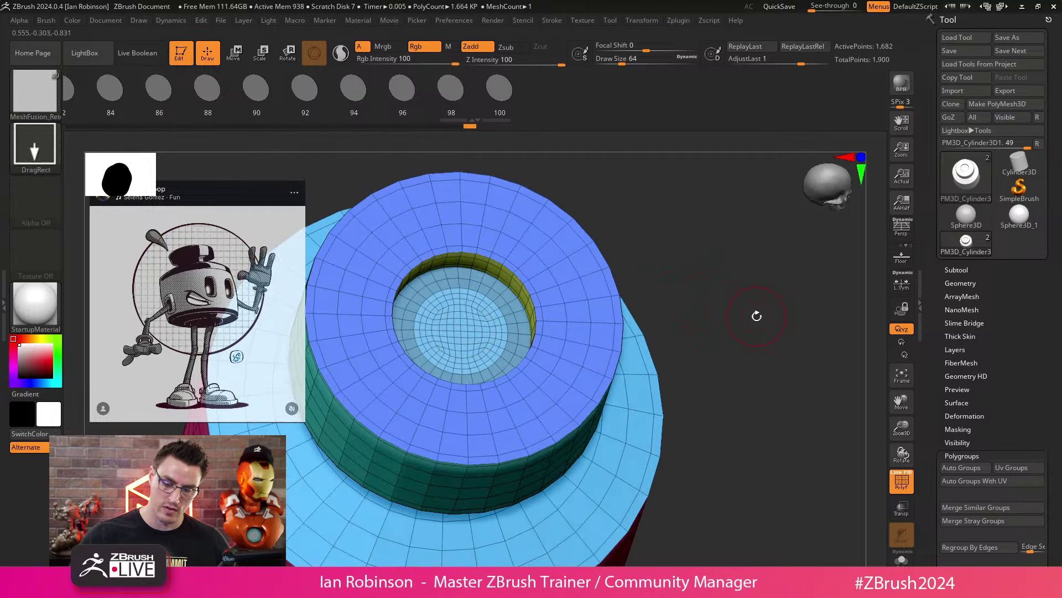
Step: Insert a round MeshFusion mesh at the centre of the base's recessed disc and fuse it into the surface
drag(742, 312, 766, 213)
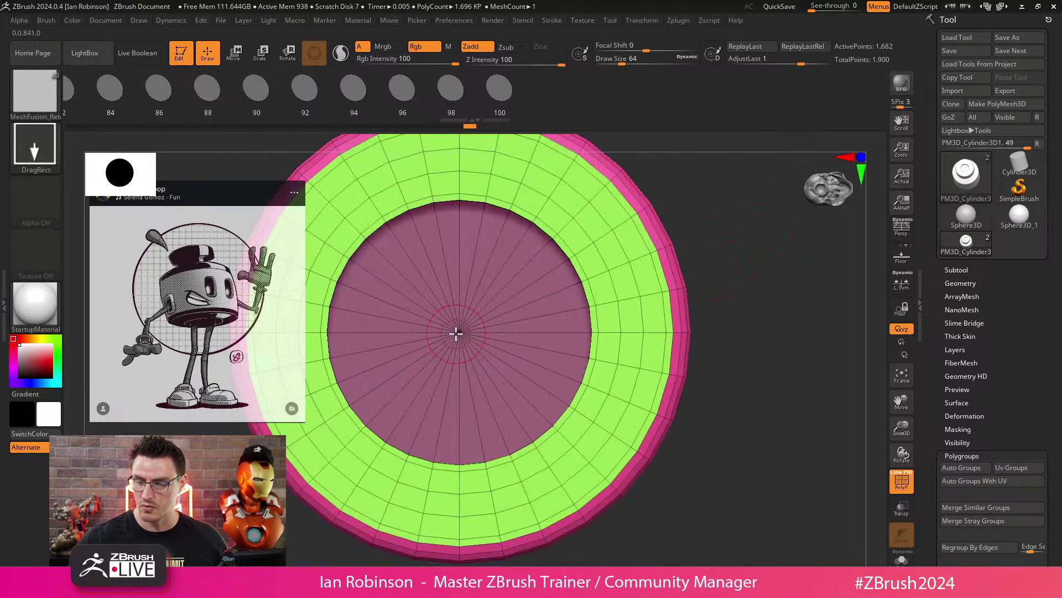
drag(461, 372, 459, 408)
key(f)
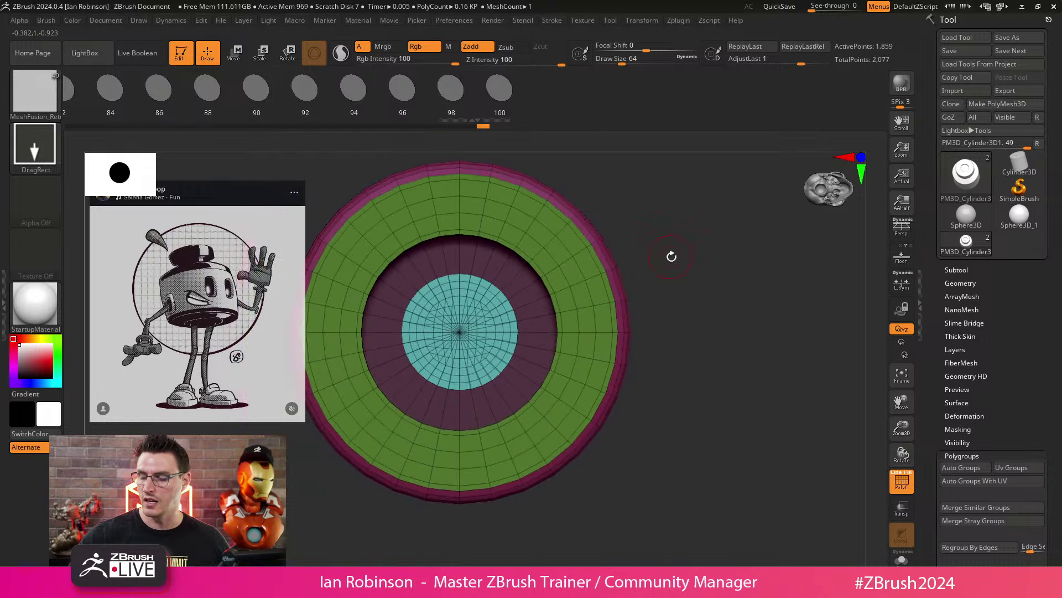
ctrl+click(745, 338)
ctrl+drag(666, 214, 710, 357)
mouse_move(708, 320)
mouse_down()
mouse_move(714, 344)
mouse_move(675, 320)
mouse_move(671, 299)
mouse_move(685, 375)
mouse_up()
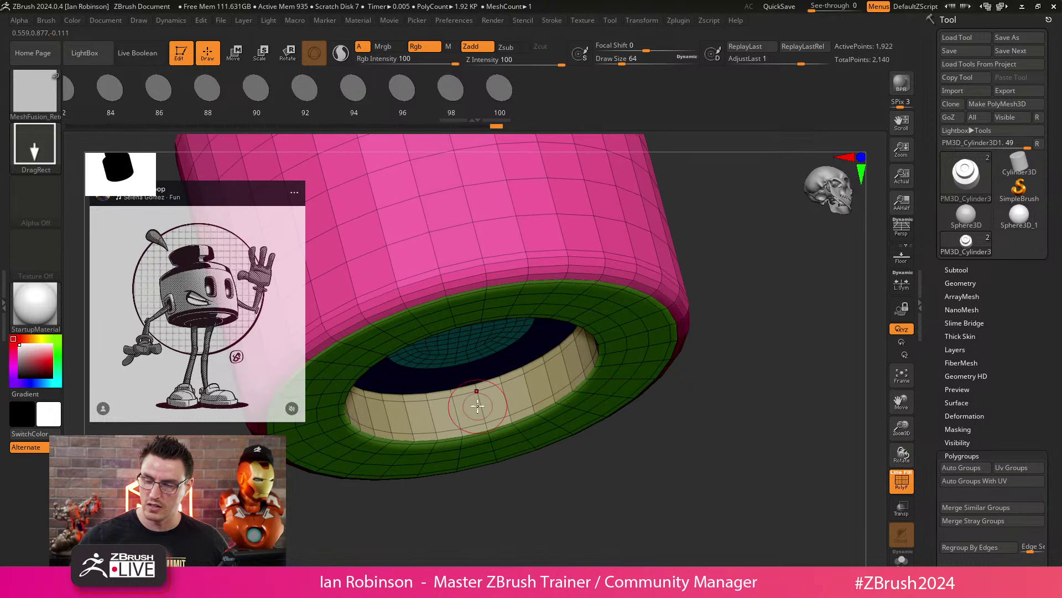
Step: Switch to the ZModeler brush and insert one edge loop around the inner wall of the base recess
key(n)
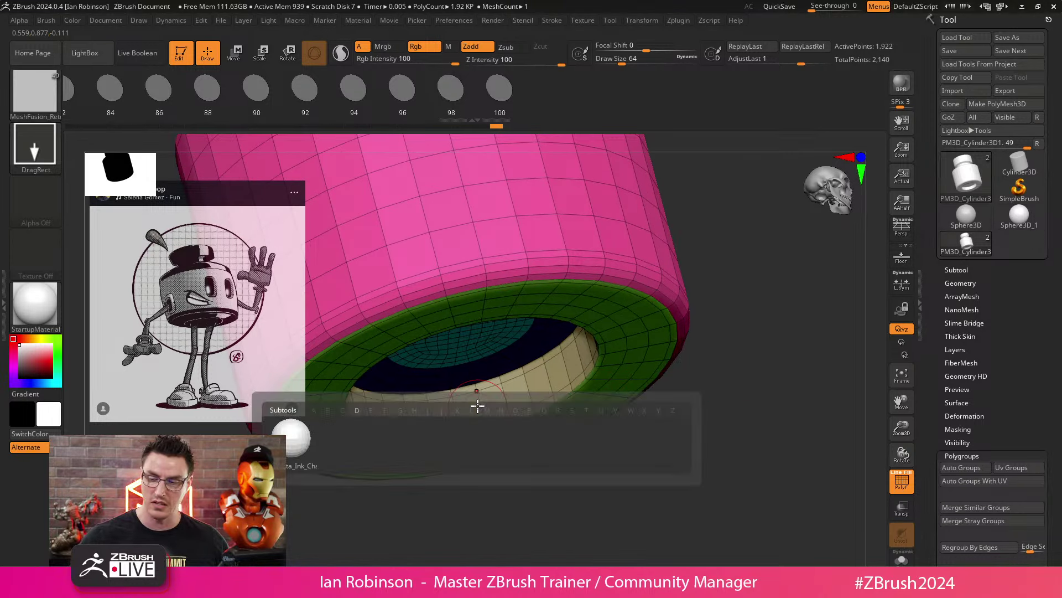
drag(477, 406, 726, 278)
key(b)
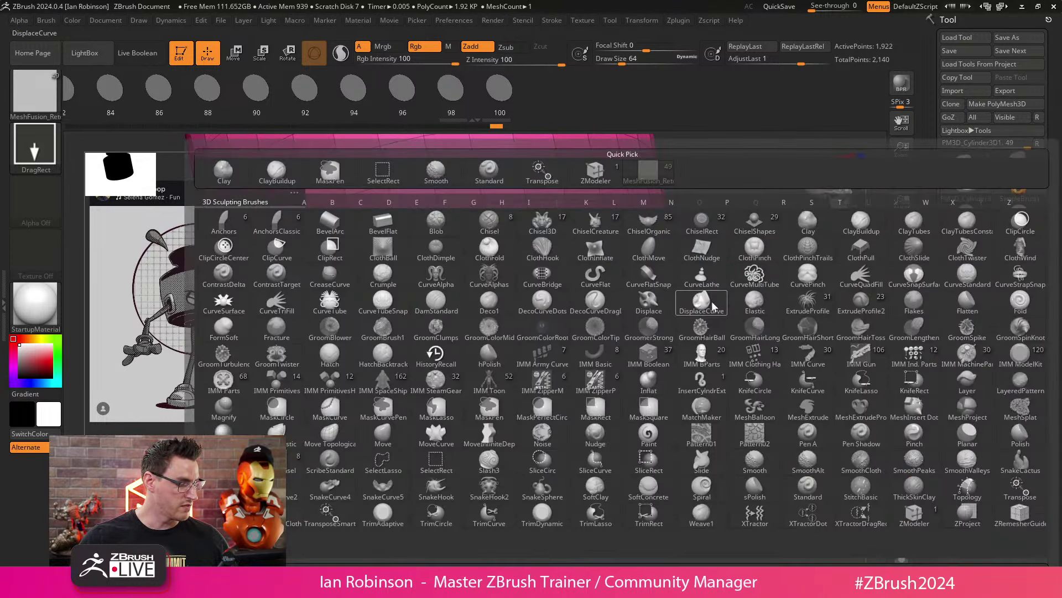
key(z)
key(m)
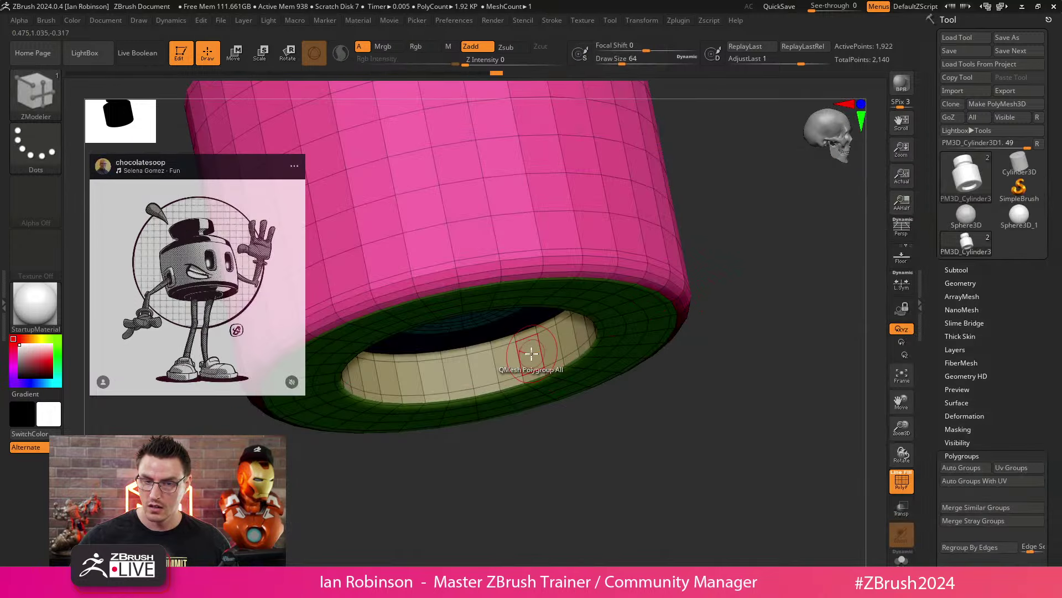
drag(531, 353, 538, 484)
key(f)
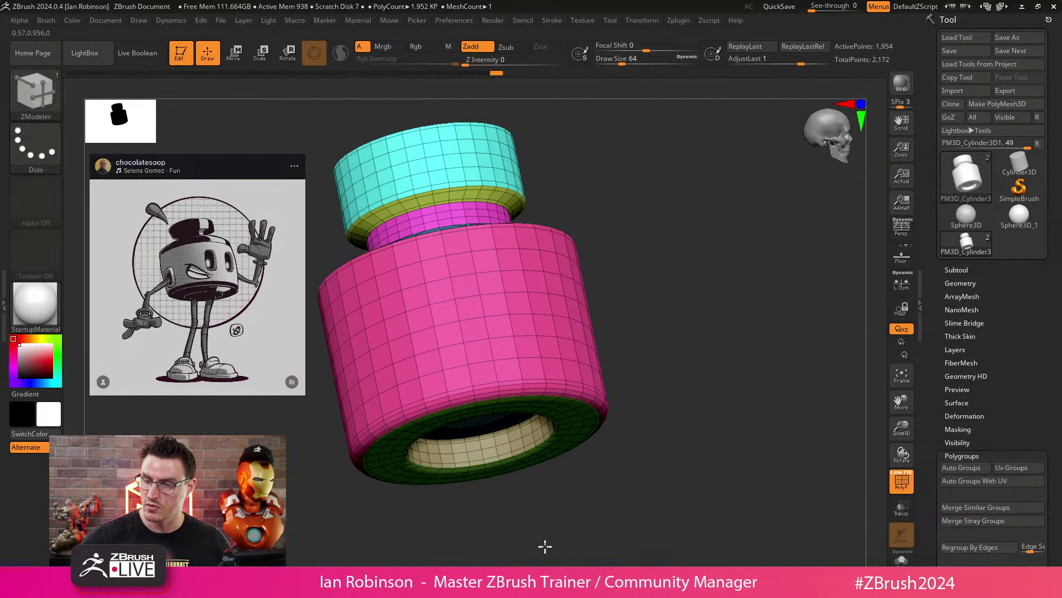
drag(545, 546, 656, 265)
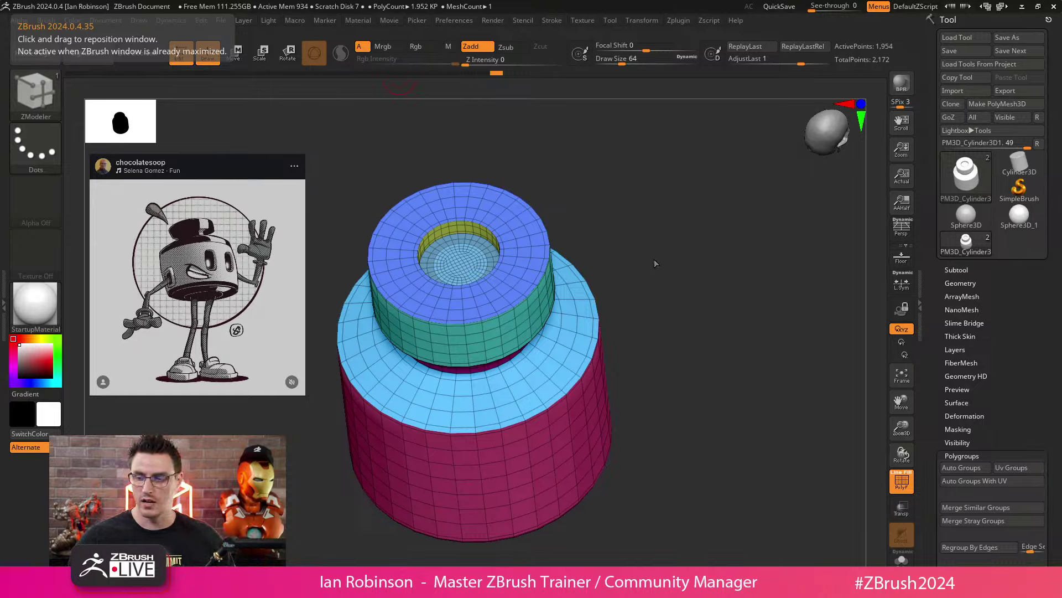
Step: Bring up the Xencelabs tablet settings, look over the 3-Button Pen assignments and return to ZBrush
drag(656, 263, 659, 238)
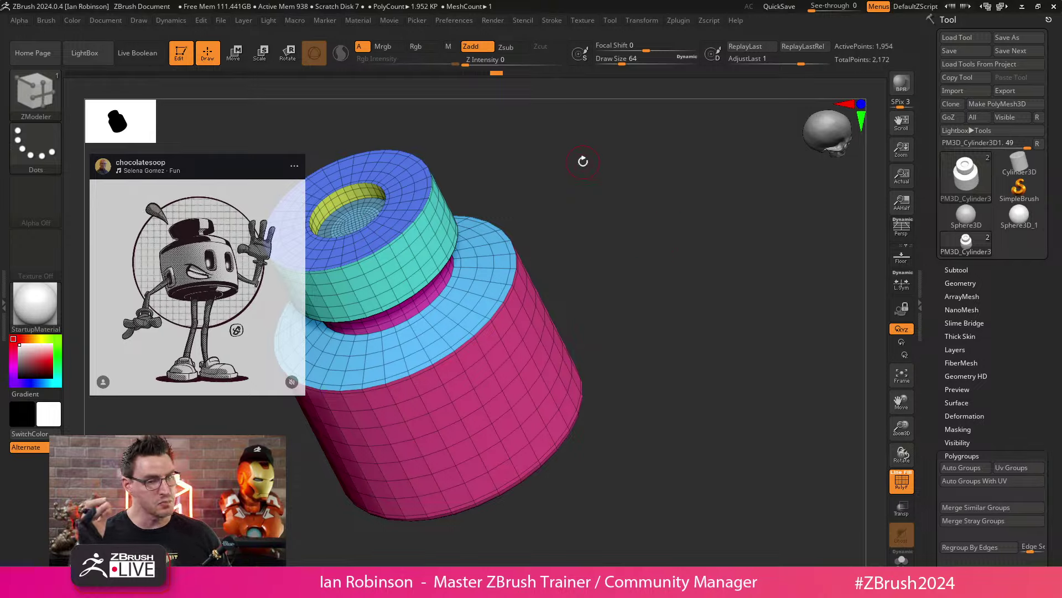
drag(583, 161, 661, 205)
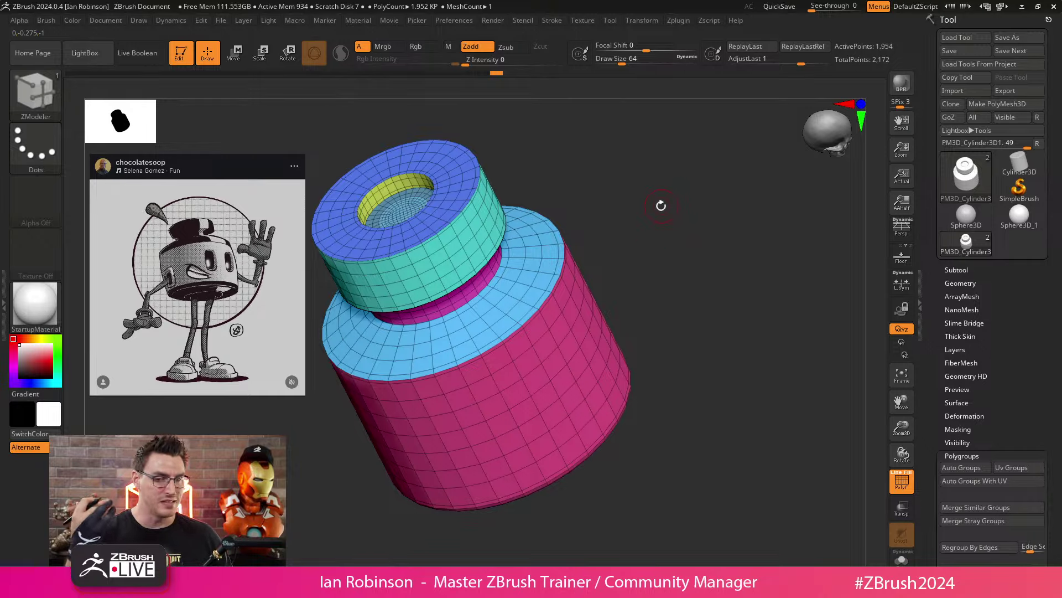
key(alt+Tab)
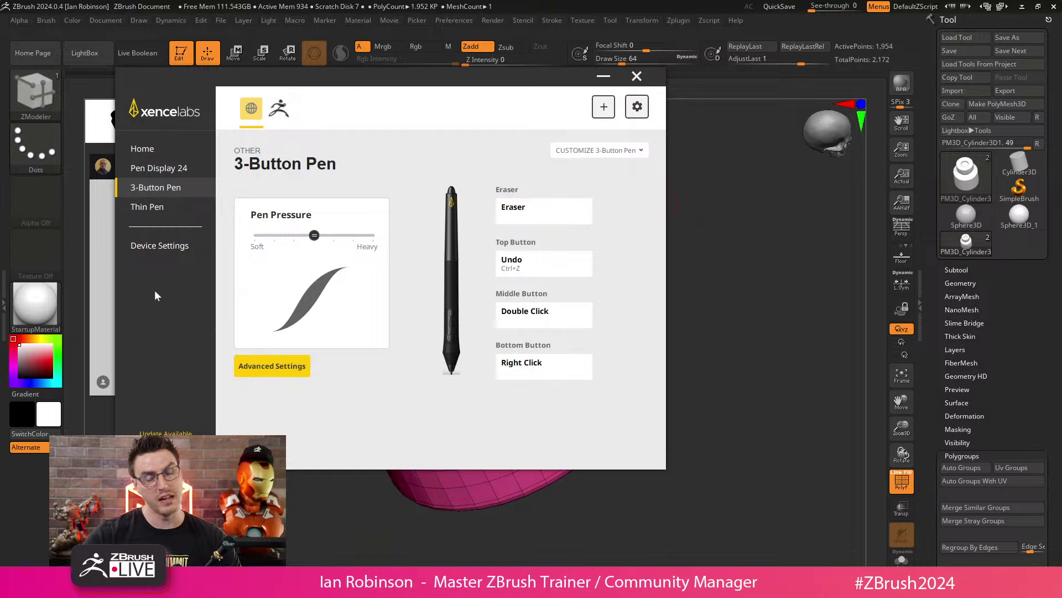
click(604, 77)
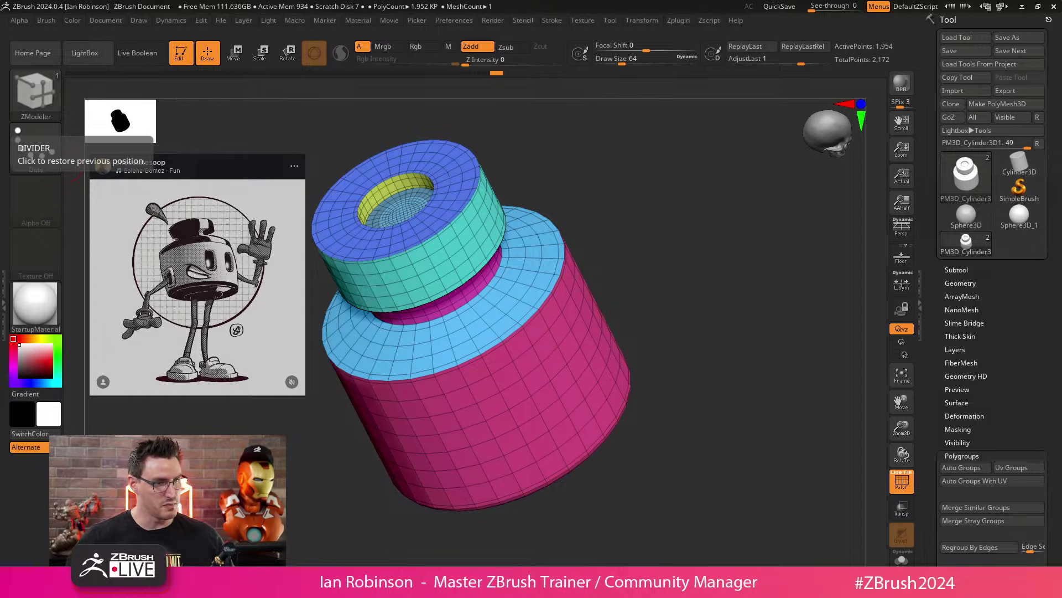
Step: Save the ink bottle tool to its existing file
shift+drag(647, 261, 739, 272)
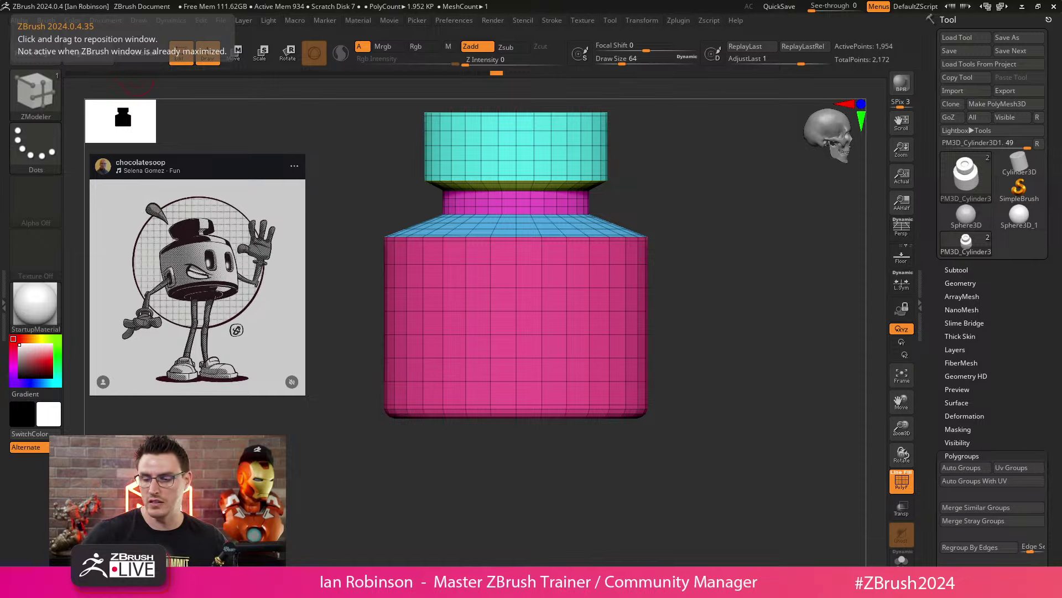
drag(676, 298, 664, 258)
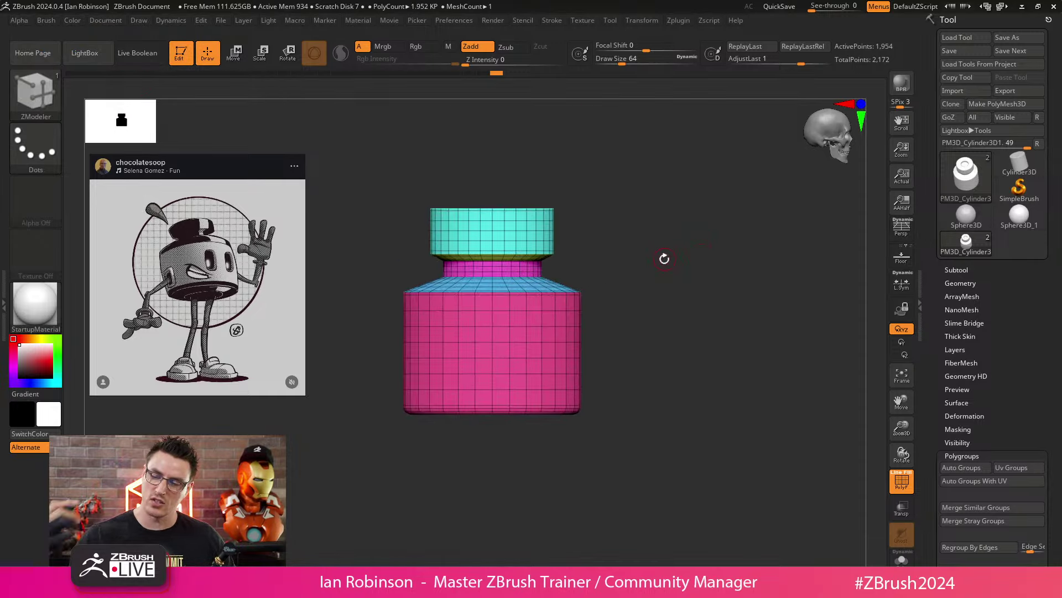
click(964, 52)
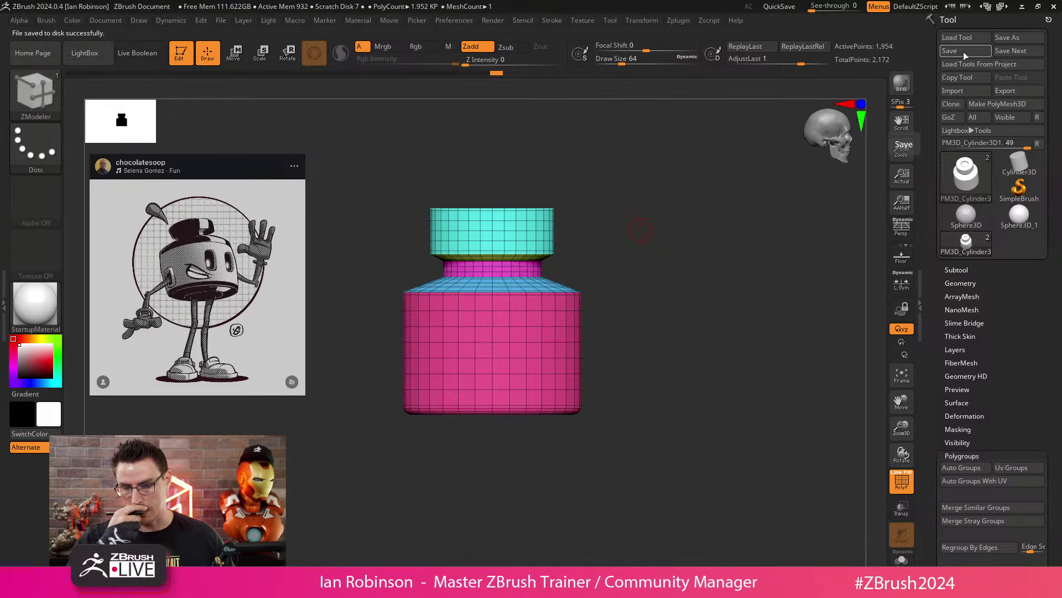
alt+drag(680, 281, 678, 272)
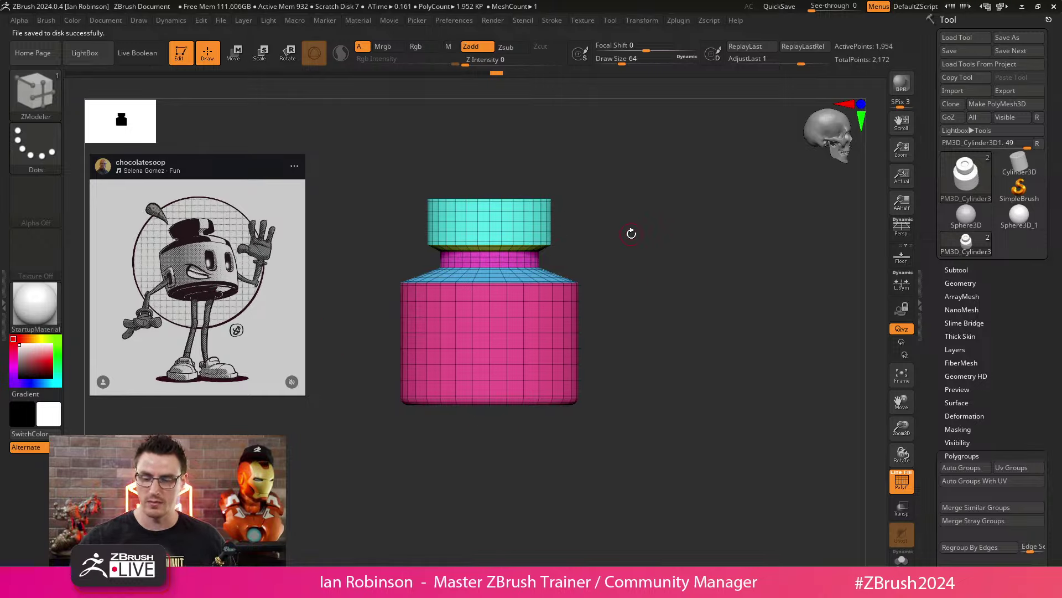
Step: Mark two mirrored eye patches, each three polygons wide and four high, on the front of the bottle body with ZModeler's temporary polygroup
drag(683, 247, 712, 241)
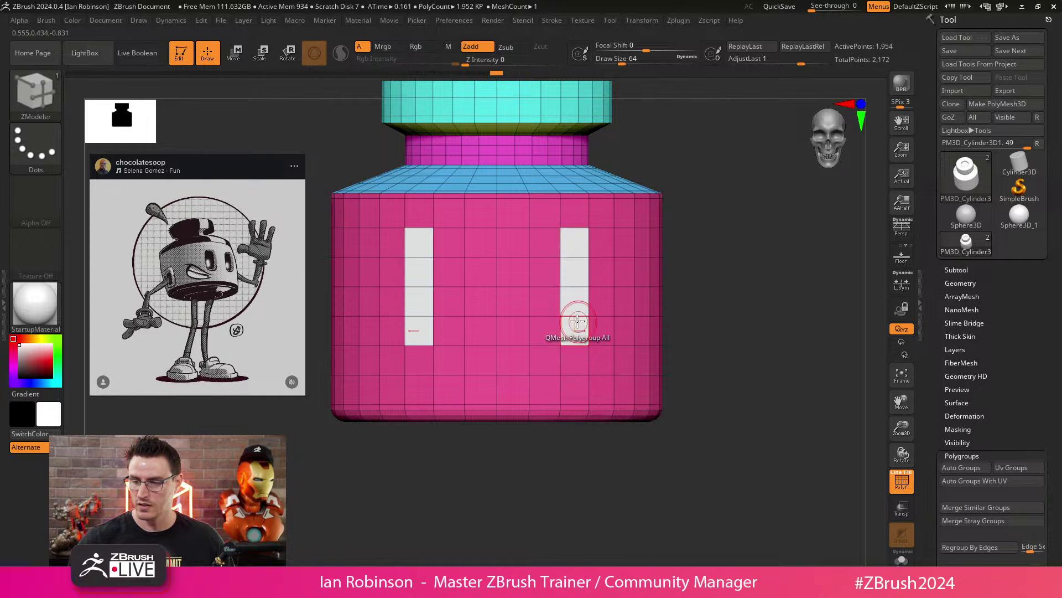
click(548, 331)
click(605, 259)
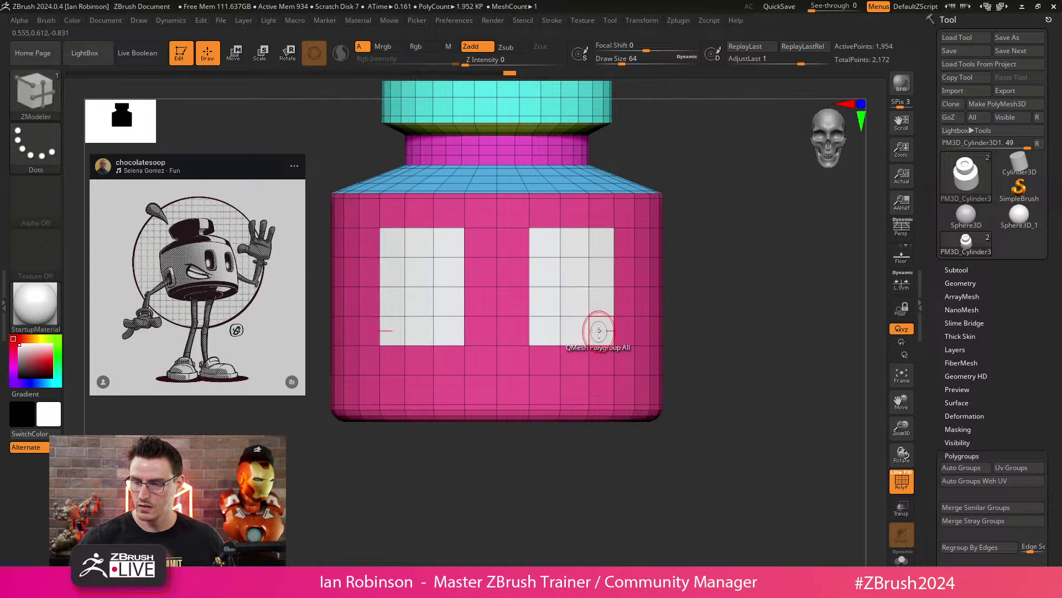
drag(681, 316, 734, 312)
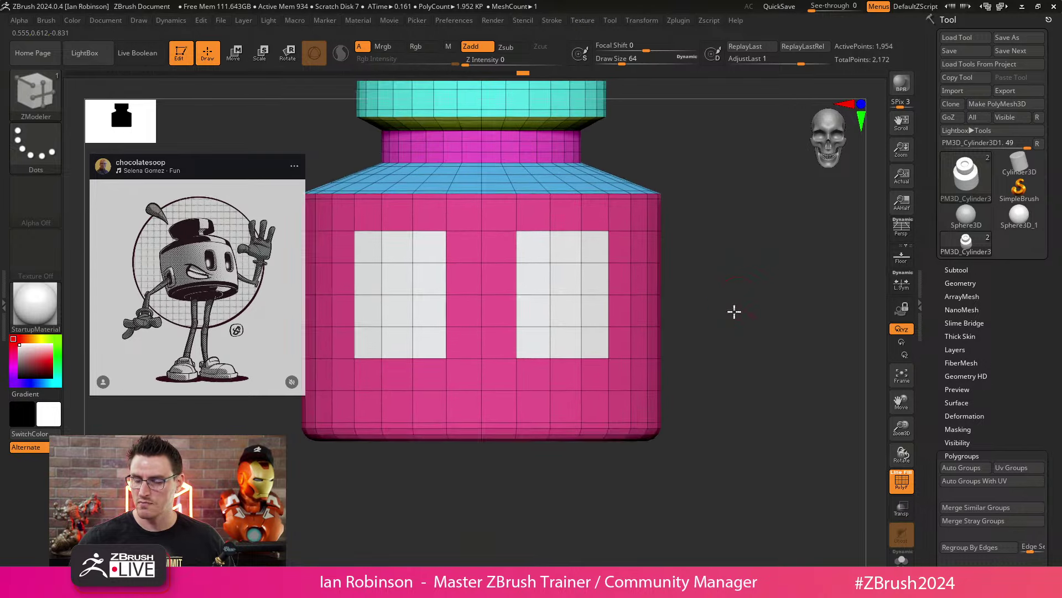
drag(724, 273, 745, 299)
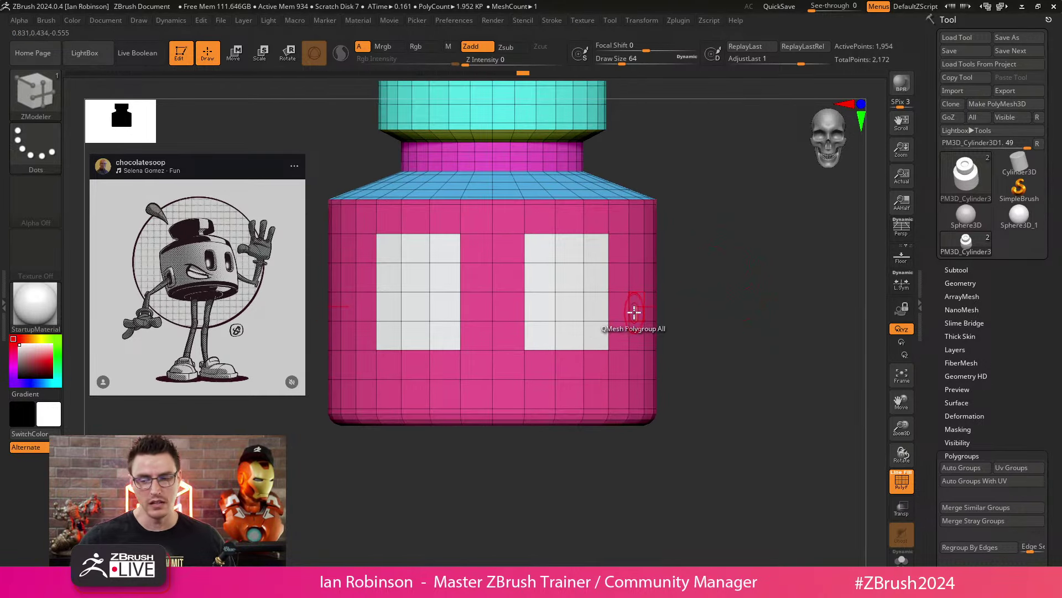
Step: Set the ZModeler polygon action to Inset with the Polygroup All target and inset both eye patches to leave a narrow border
right_click(592, 277)
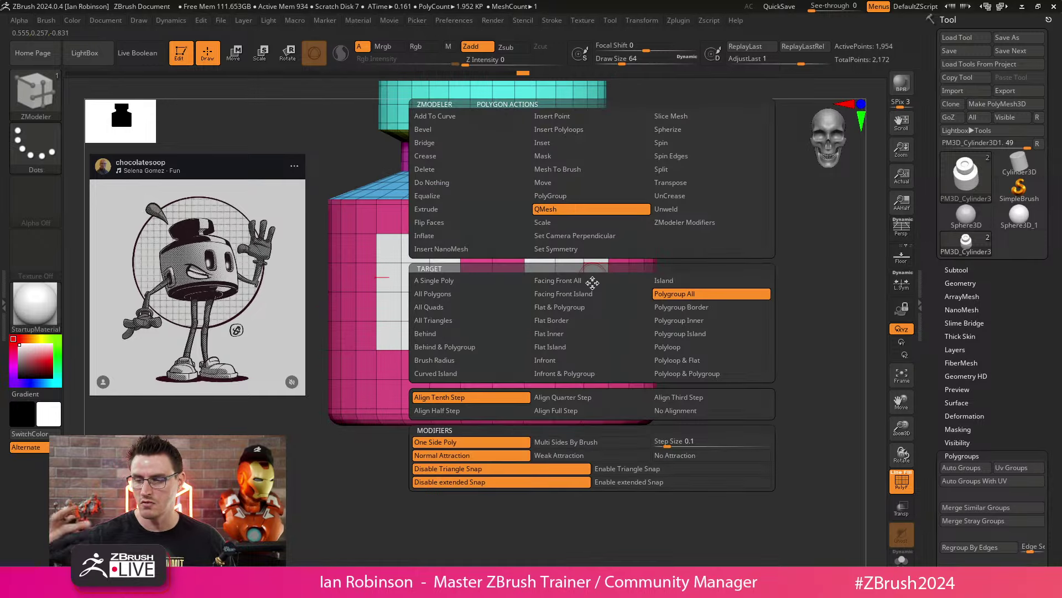
key(space)
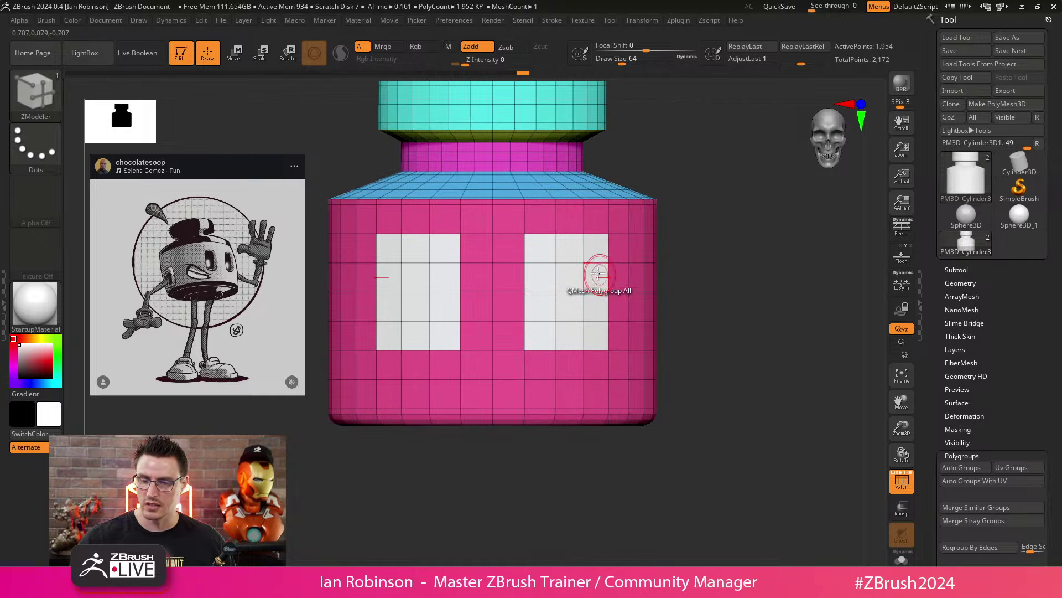
key(space)
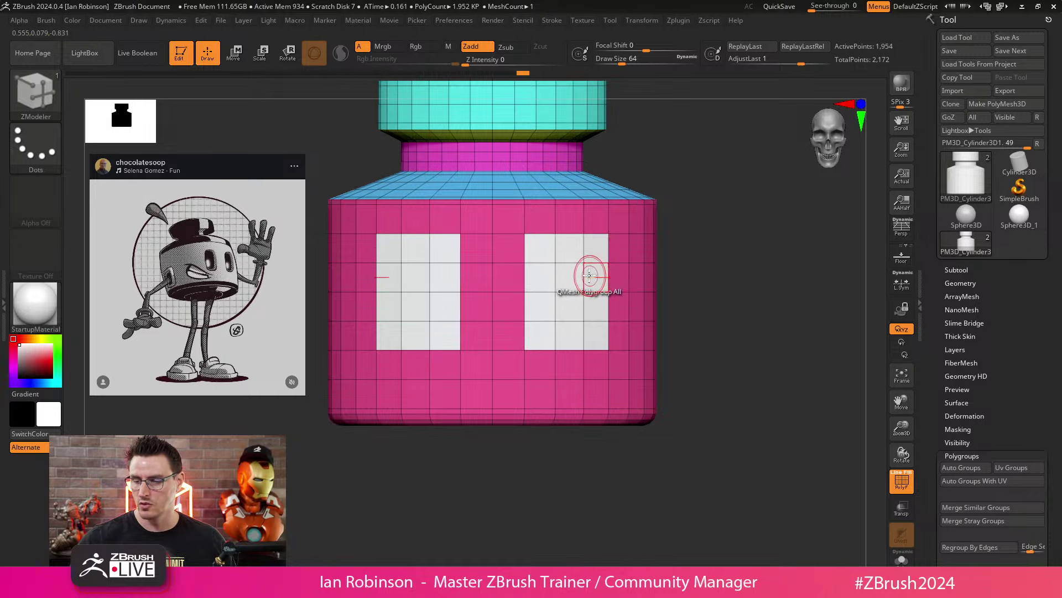
key(space)
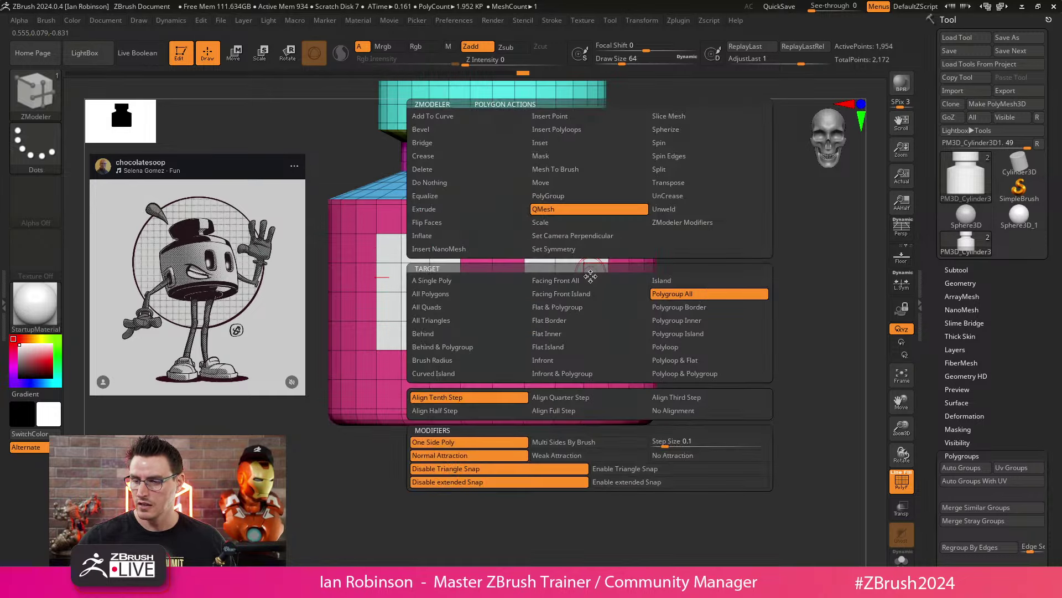
click(556, 143)
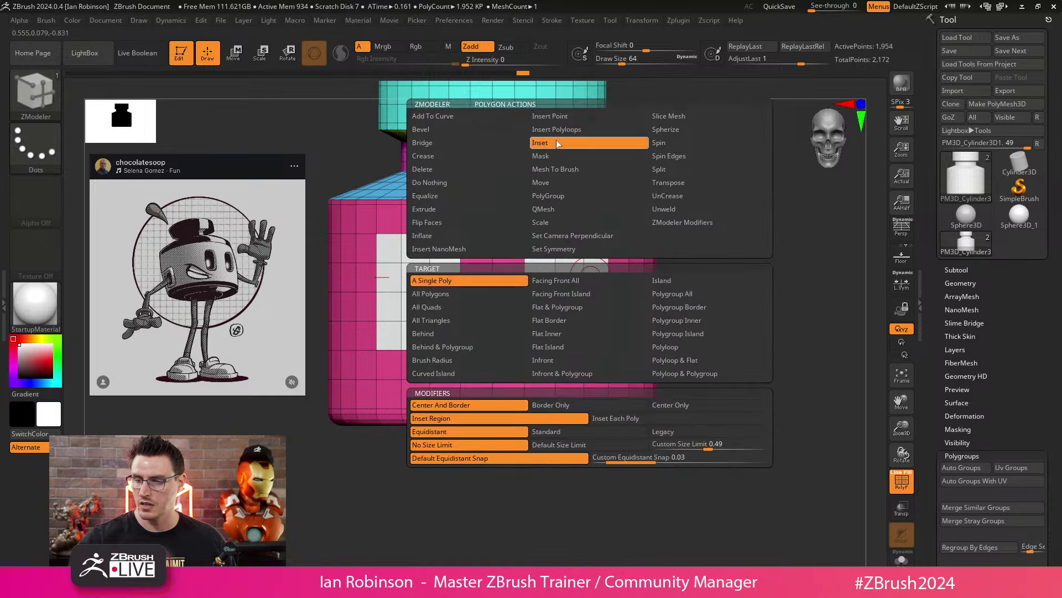
click(687, 307)
drag(594, 245, 588, 258)
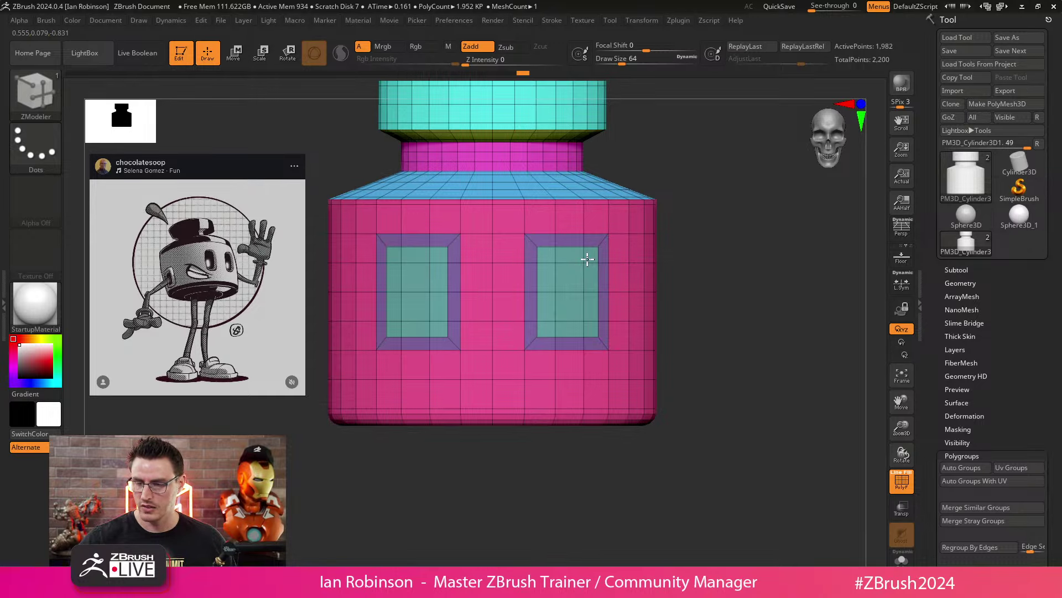
drag(588, 258, 581, 260)
mouse_move(718, 267)
mouse_down()
mouse_move(733, 264)
mouse_move(710, 279)
mouse_up()
Step: Set the ZModeler polygon action to QMesh and push both inset eye patches into the body in two passes
key(space)
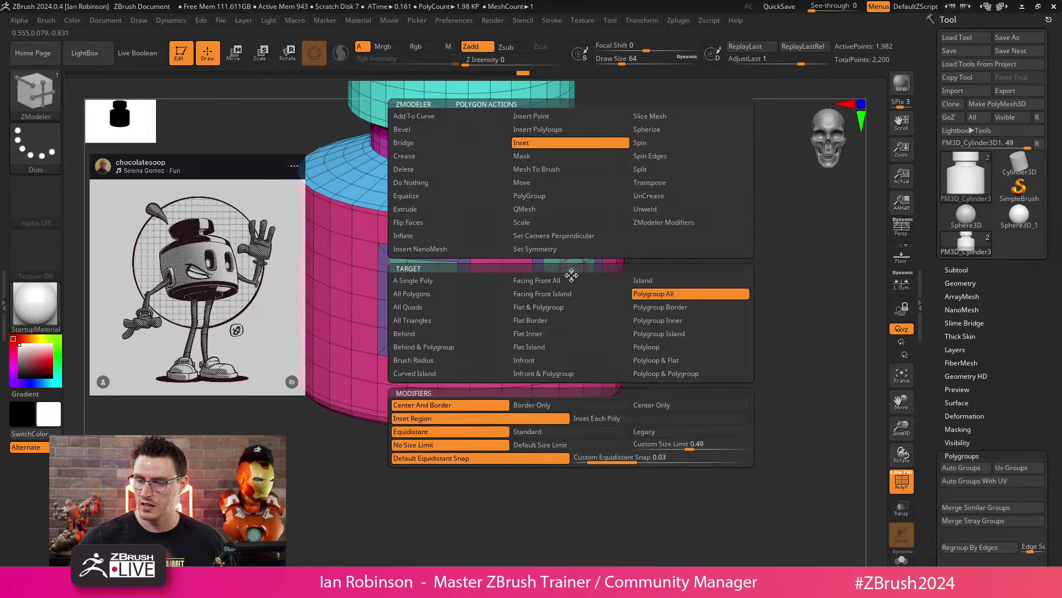
click(538, 208)
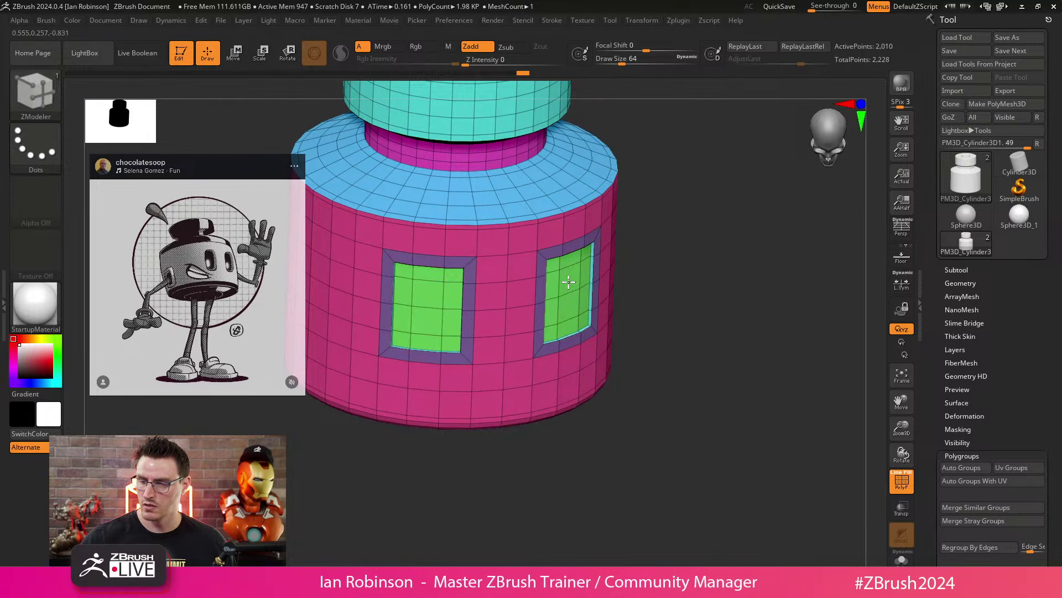
drag(565, 279, 562, 277)
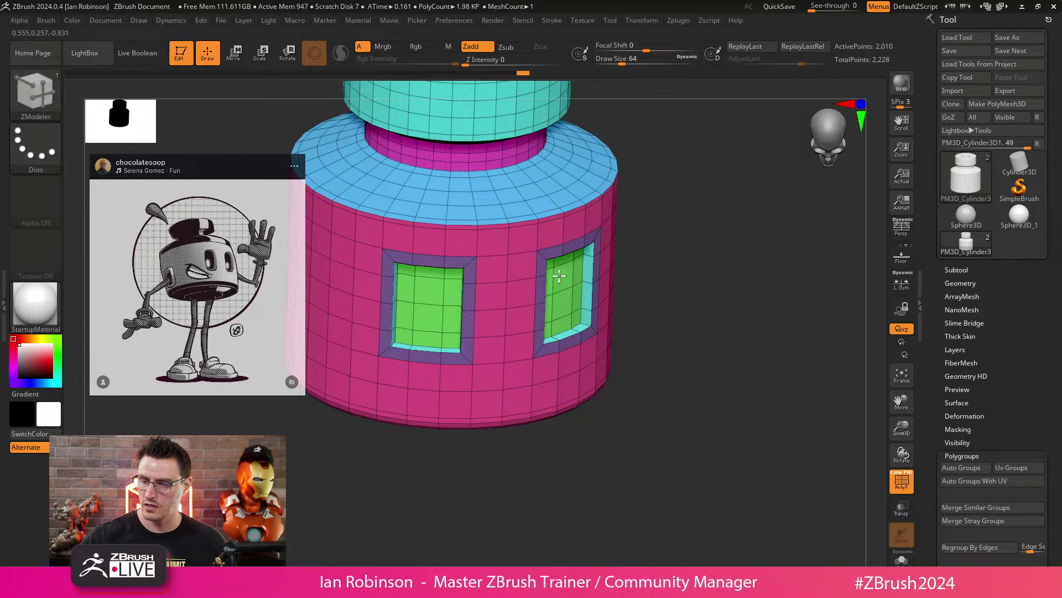
drag(687, 266, 671, 311)
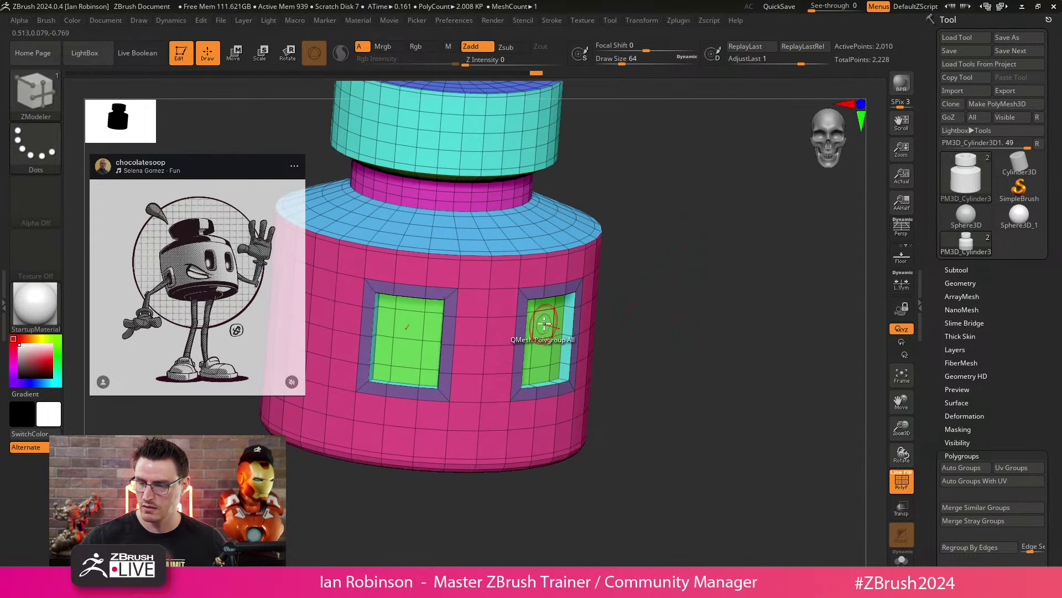
drag(545, 323, 544, 326)
Step: Preview the recessed eye sockets with dynamic subdivision, comparing the shape with and without the polyframe
drag(664, 298, 559, 332)
key(d)
key(shift+f)
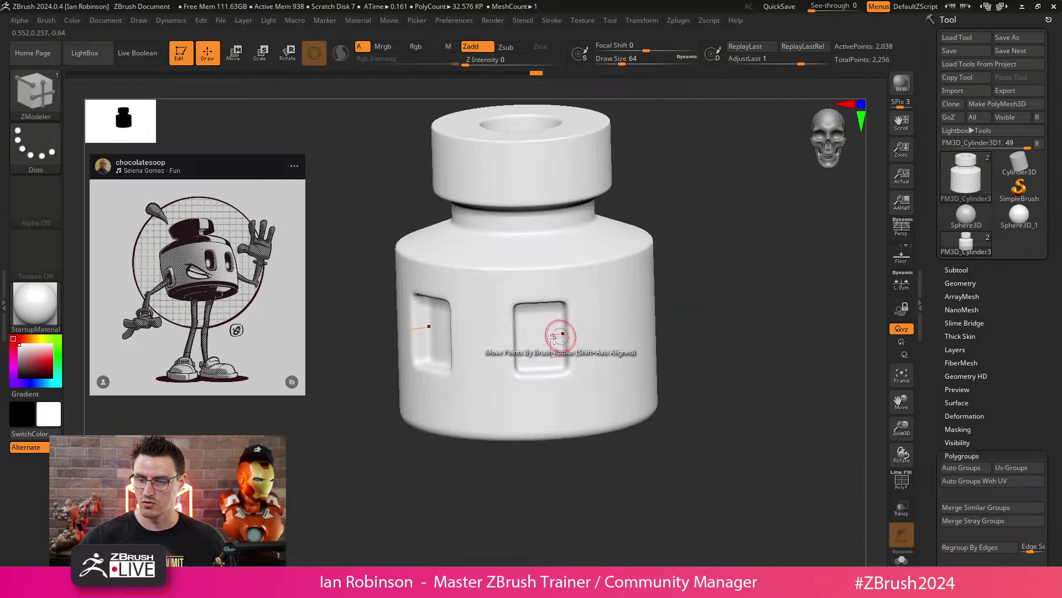
drag(742, 283, 708, 275)
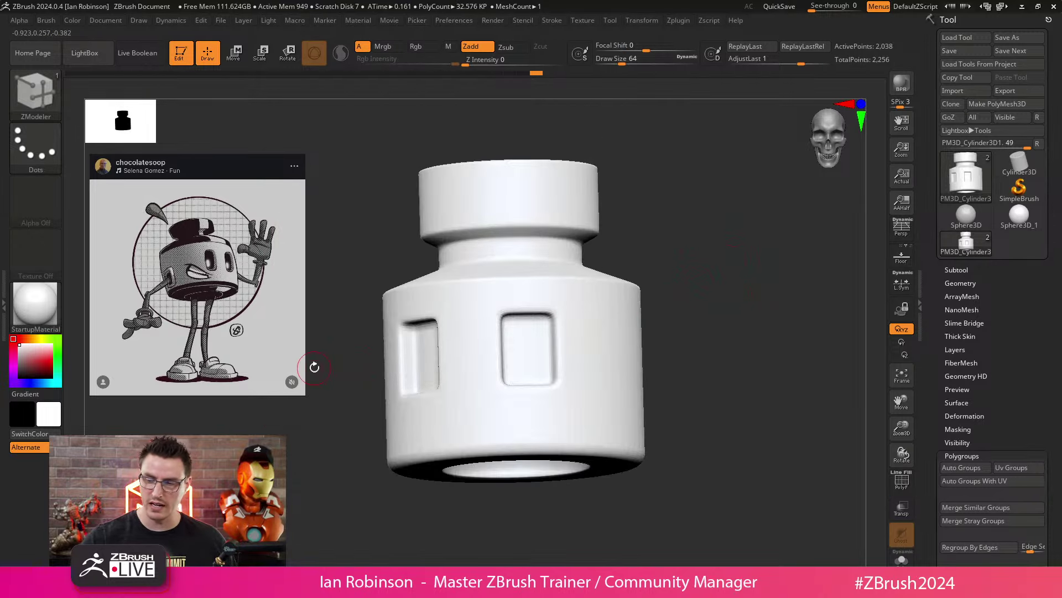
key(shift+d)
key(shift+f)
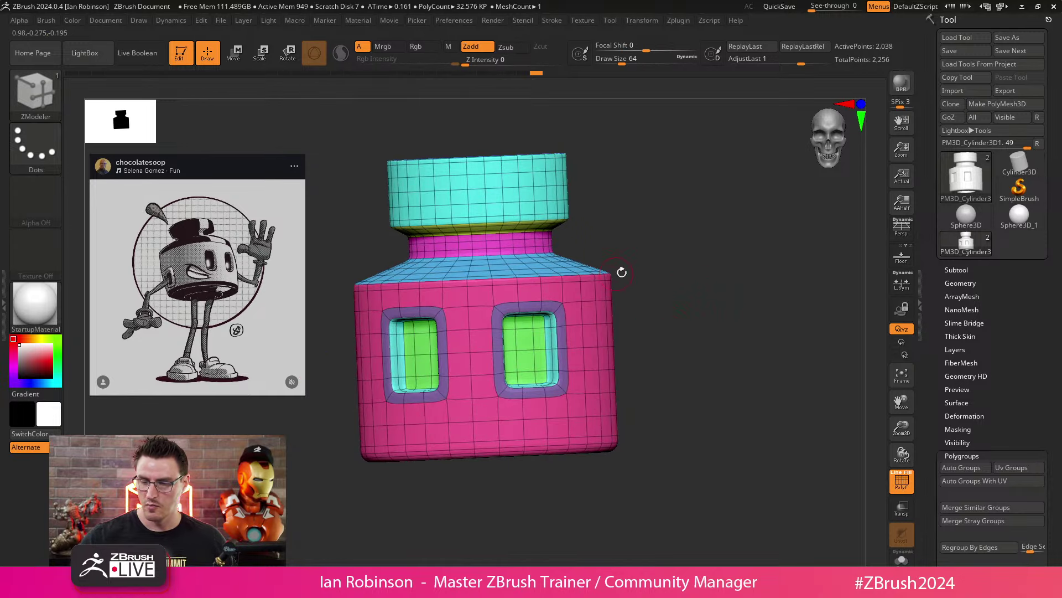
shift+drag(621, 272, 598, 288)
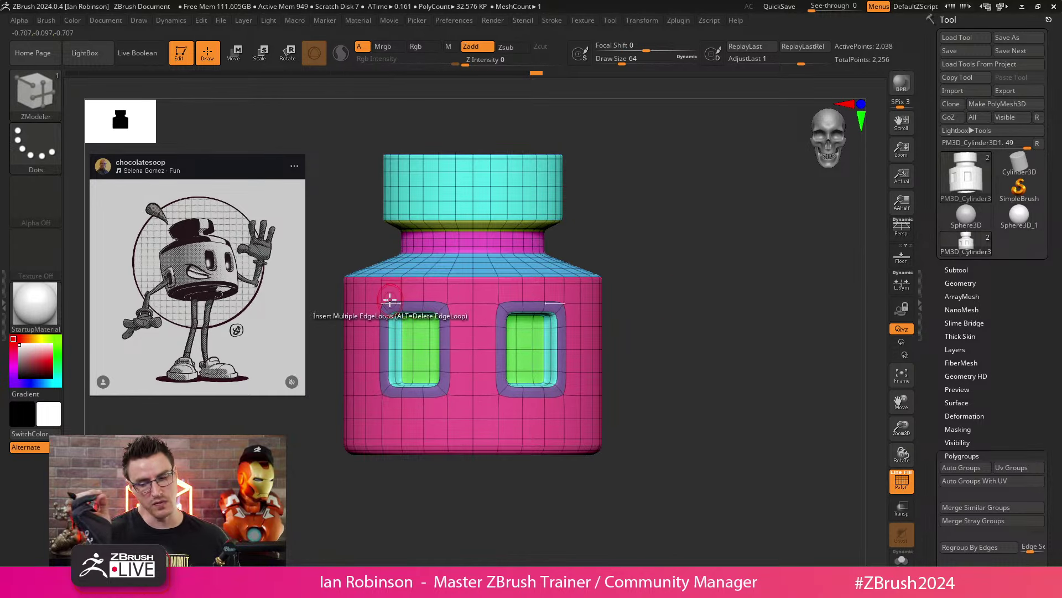
Step: Undo the two QMesh passes and the inset on the eye patches
key(ctrl+z)
key(ctrl+z)
key(ctrl+z)
alt+drag(657, 301, 659, 275)
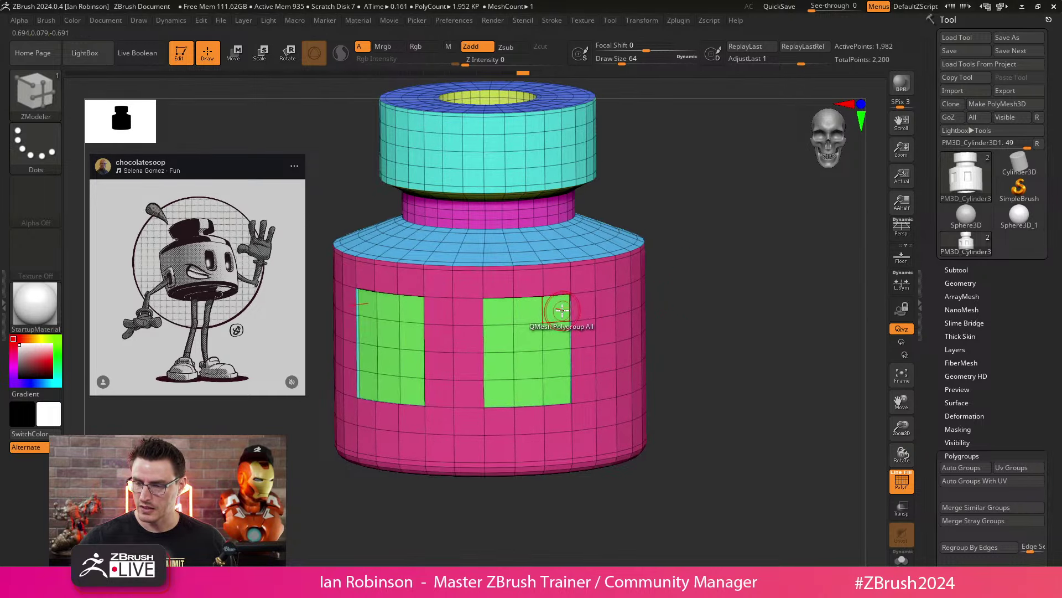
Step: Set the ZModeler polygon action to Inset with the Polygroup All target and inset both eye patches to leave an even border
key(space)
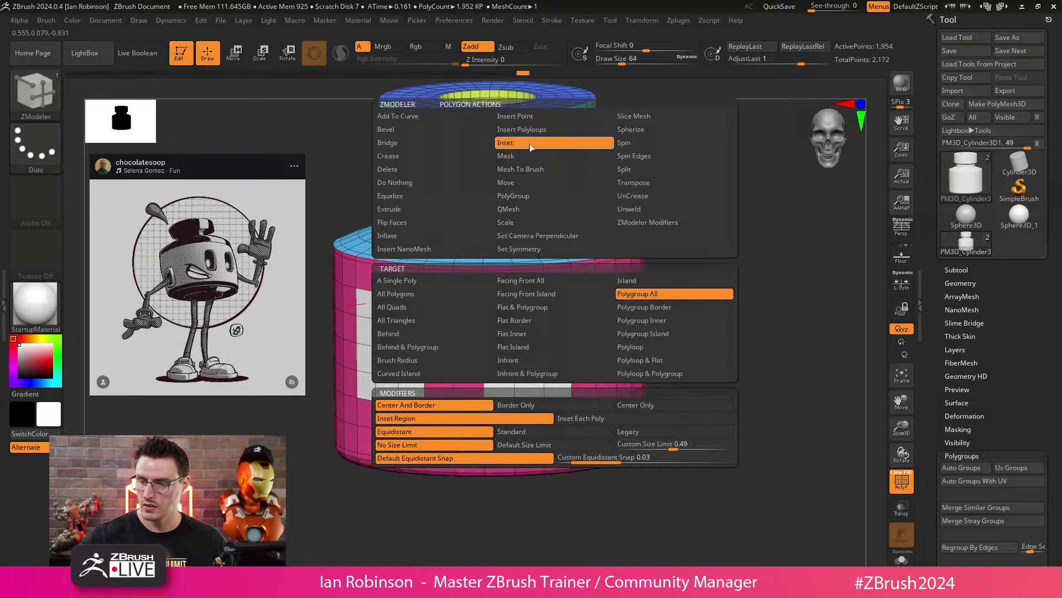
click(529, 142)
drag(554, 309, 550, 319)
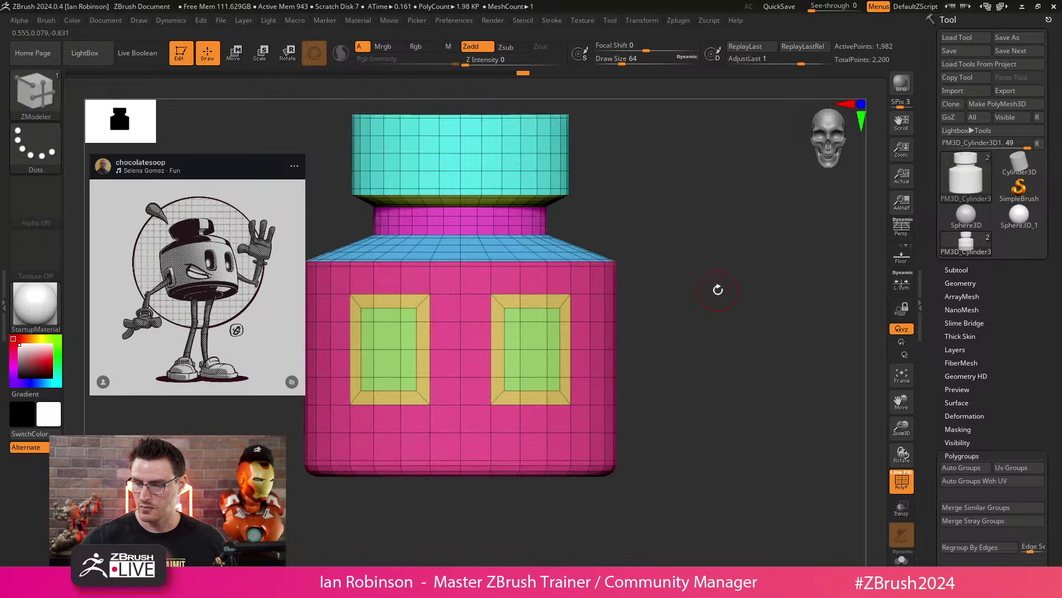
mouse_move(715, 289)
mouse_down()
mouse_move(713, 302)
mouse_move(707, 297)
mouse_up()
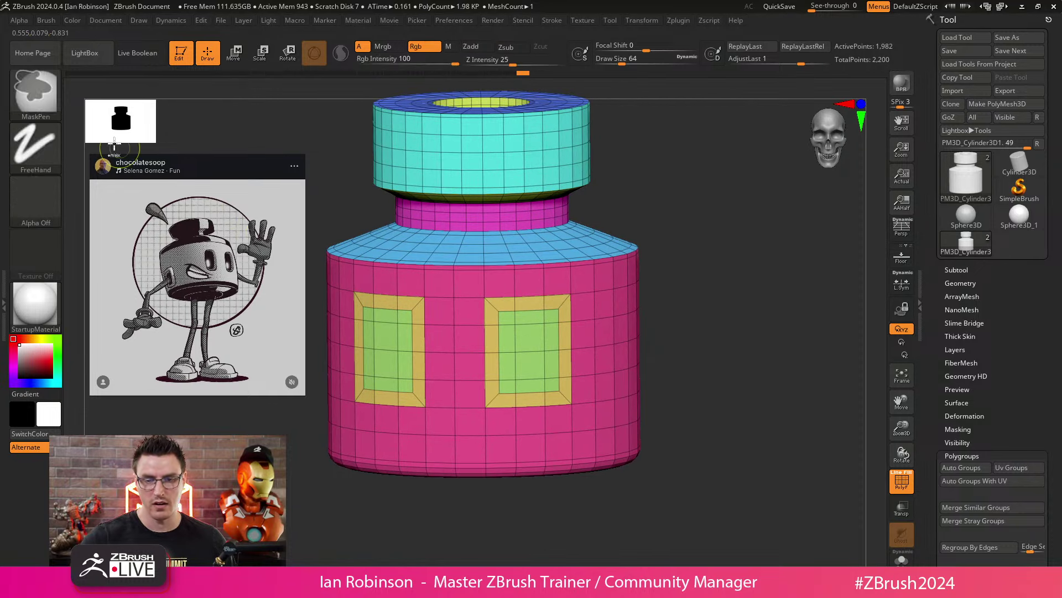
Step: Switch the masking brush to MaskLasso, mask the side columns of both eye patches and invert the mask
ctrl+click(33, 95)
click(265, 156)
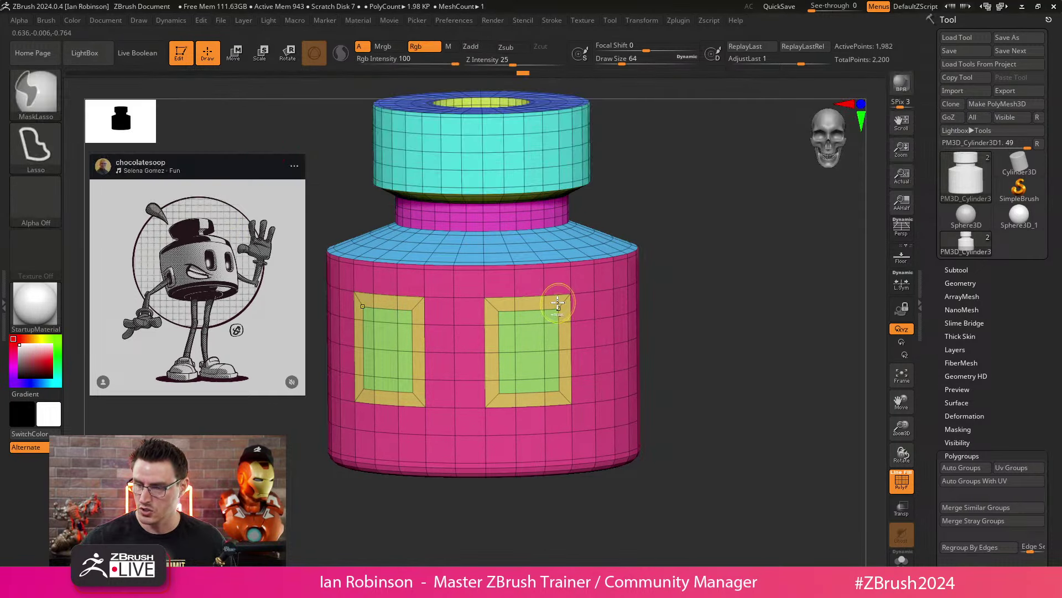
ctrl+drag(566, 361, 564, 343)
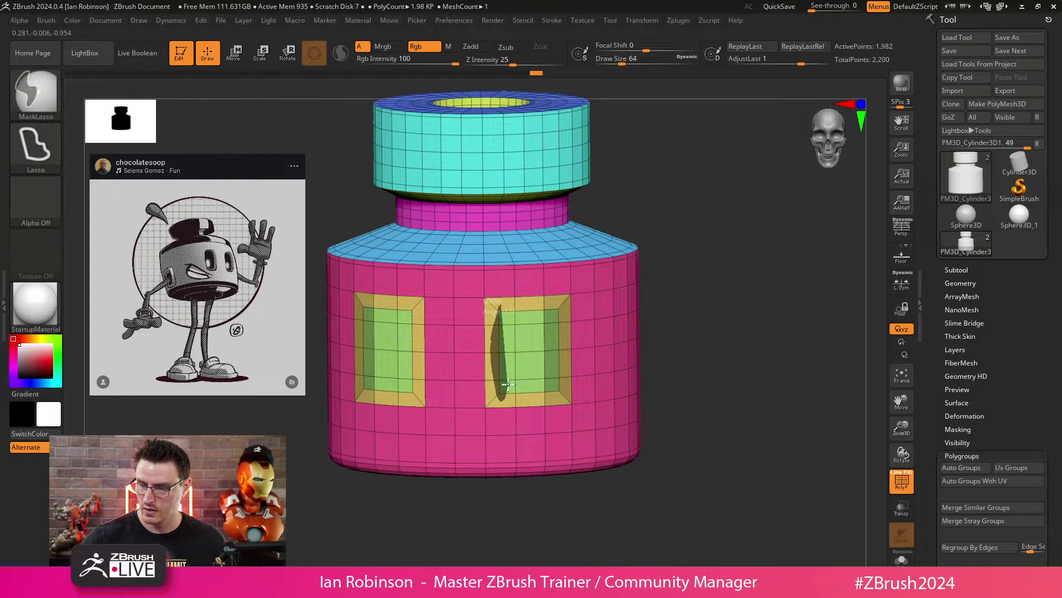
ctrl+drag(508, 384, 505, 307)
mouse_move(714, 313)
alt+mouse_down()
mouse_move(716, 273)
mouse_move(723, 289)
mouse_move(675, 290)
alt+mouse_up()
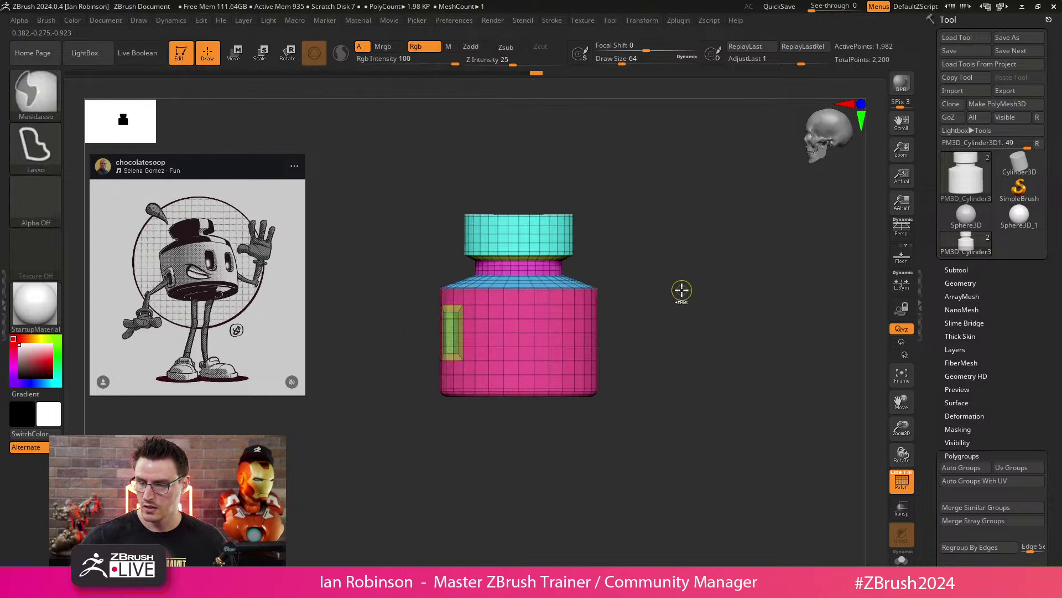
ctrl+drag(653, 219, 735, 299)
drag(683, 311, 736, 315)
mouse_move(736, 316)
alt+mouse_down()
mouse_move(713, 346)
mouse_move(700, 328)
alt+mouse_up()
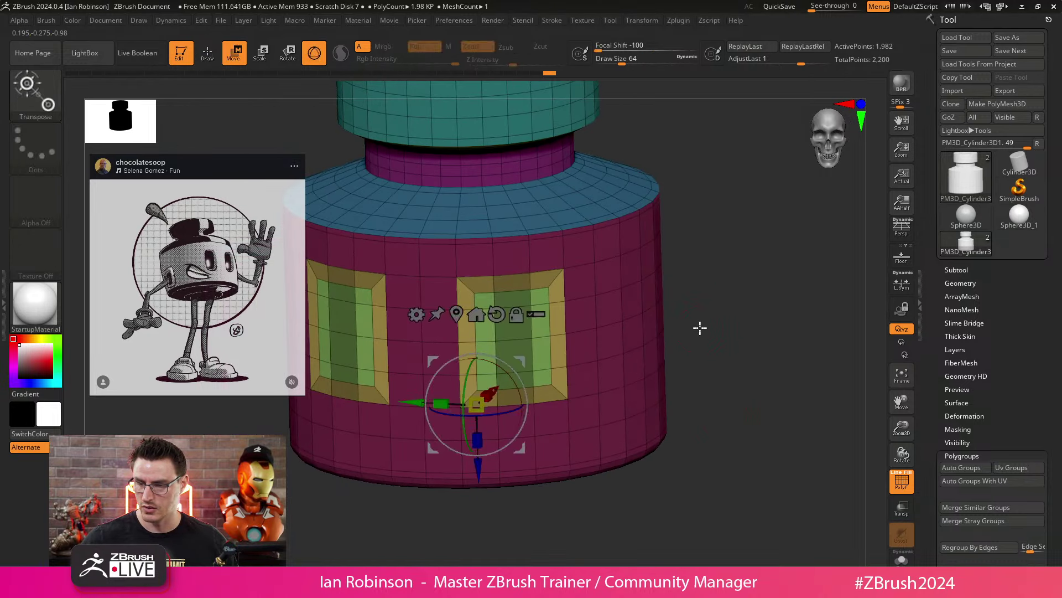
Step: Centre the gizmo on one eye patch, align it to the surface around Y and try to scale the unmasked columns across the patch
click(460, 315)
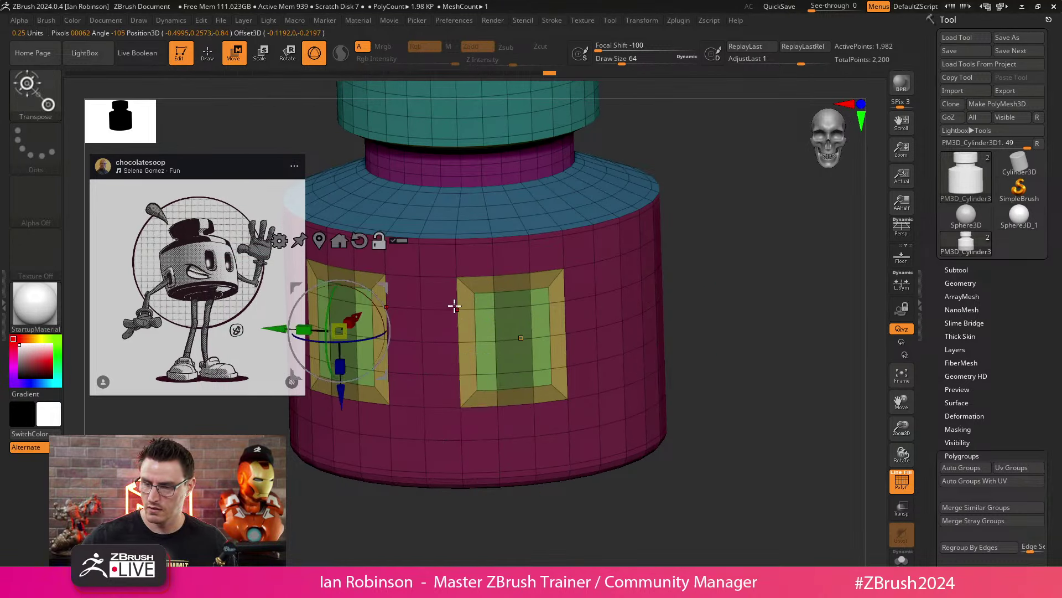
click(522, 336)
click(549, 251)
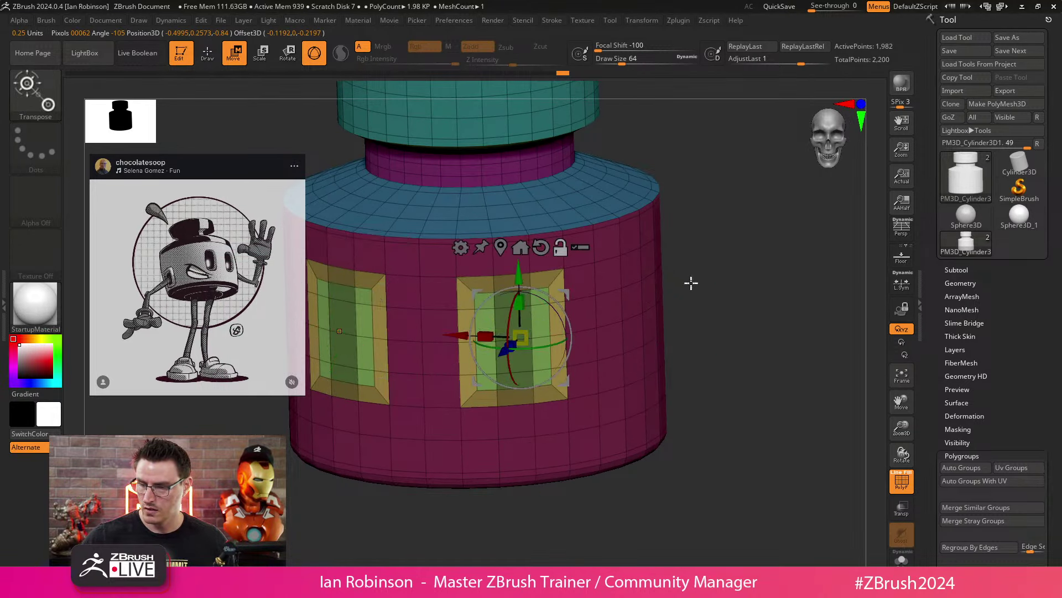
drag(567, 330, 564, 338)
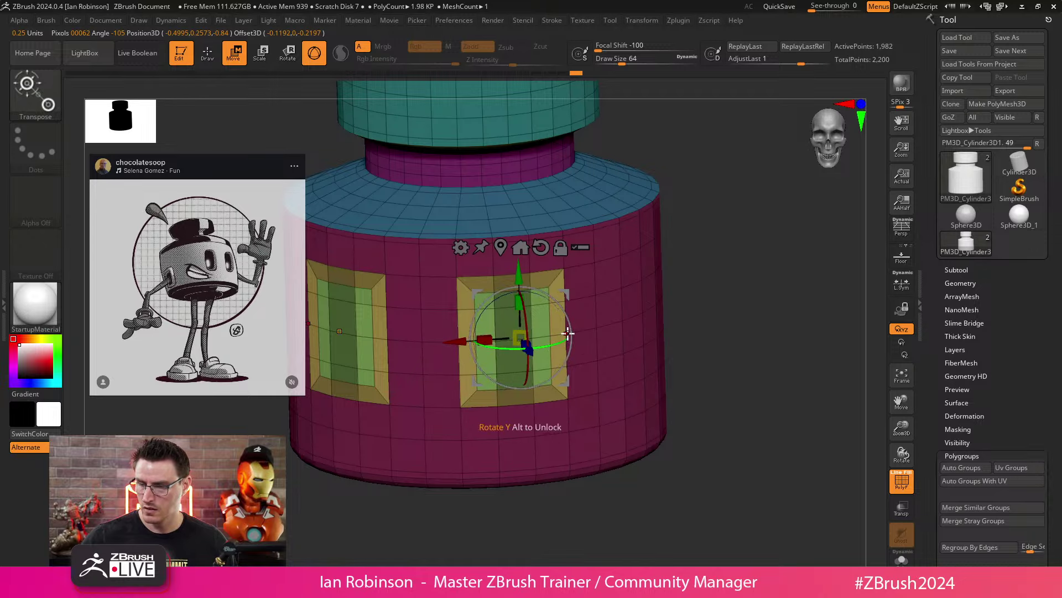
shift+drag(705, 315, 737, 358)
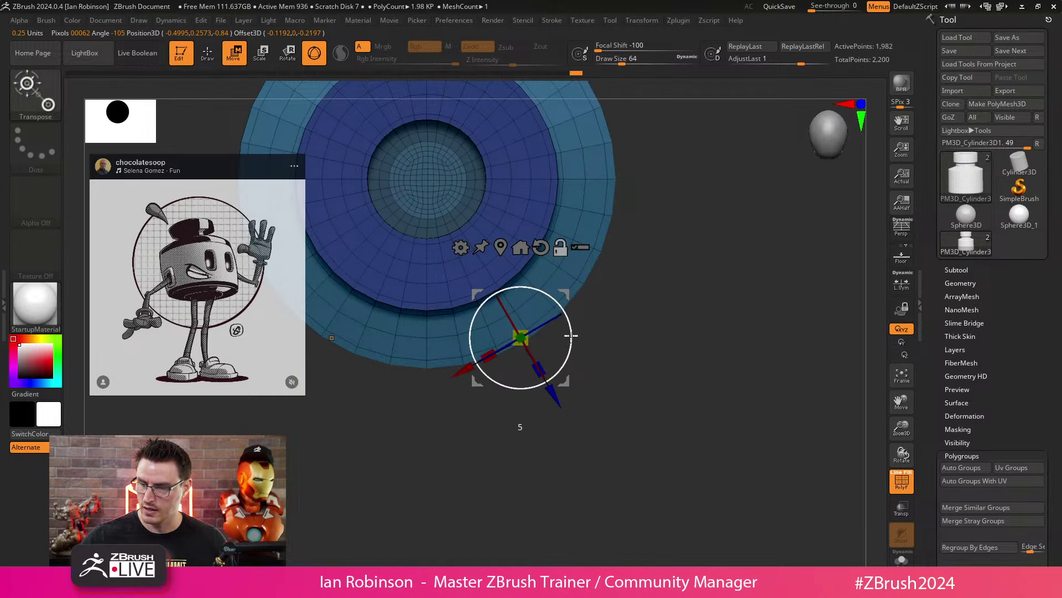
drag(571, 334, 665, 275)
drag(490, 355, 492, 356)
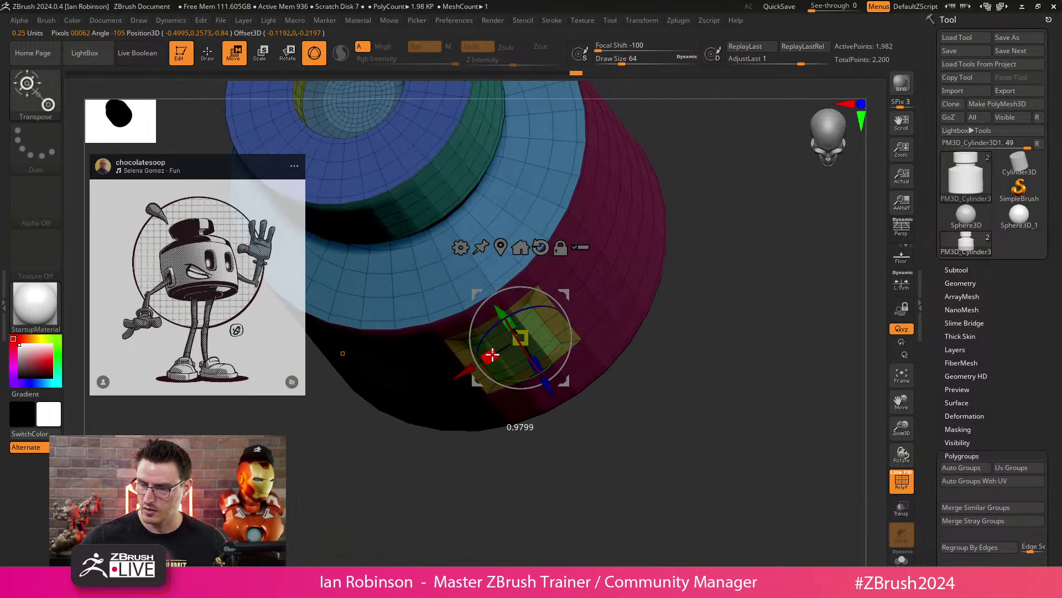
Step: Undo the eye patch scaling, remove the mask and return to drawing with ZModeler
mouse_move(714, 306)
mouse_down()
mouse_move(730, 282)
mouse_move(683, 294)
mouse_move(703, 329)
mouse_move(726, 311)
mouse_move(714, 301)
mouse_up()
key(ctrl+z)
key(ctrl+z)
key(q)
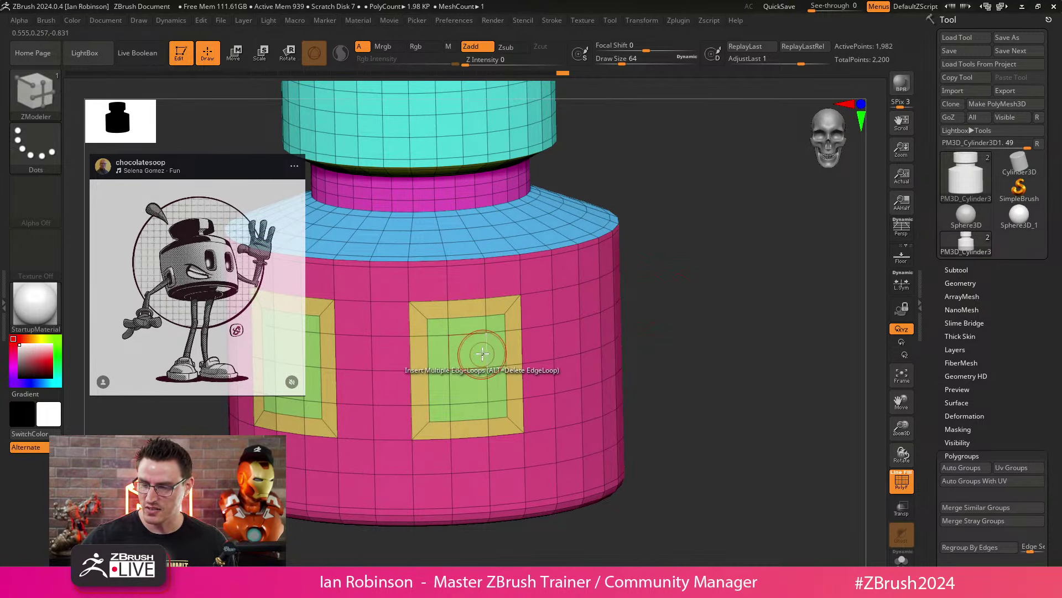
Step: Inset both inner eye patches again, leaving a narrow second ring with its own polygroup
drag(495, 344, 490, 348)
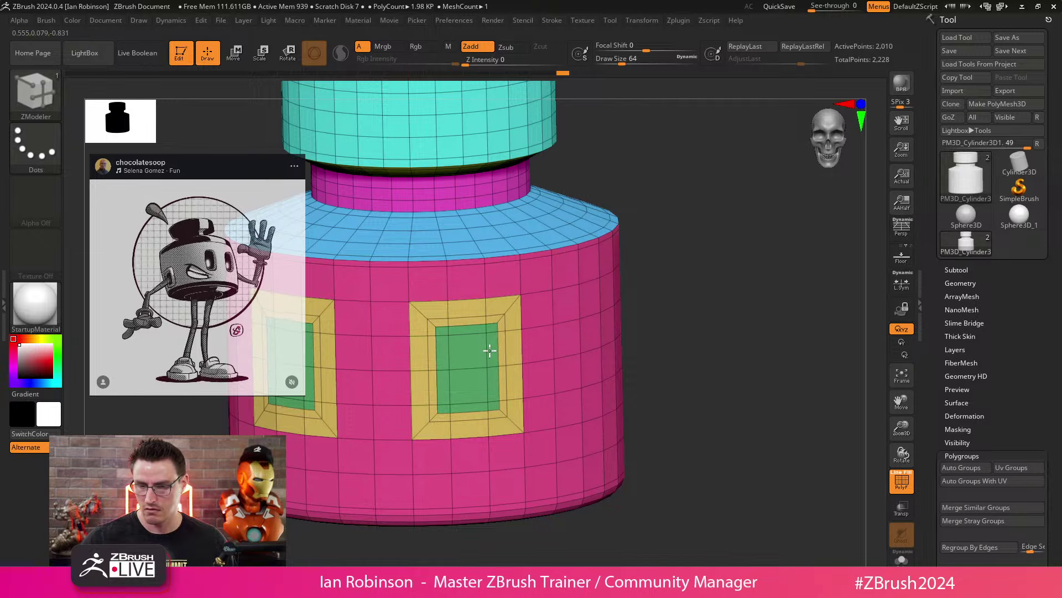
key(ctrl+z)
drag(653, 310, 626, 313)
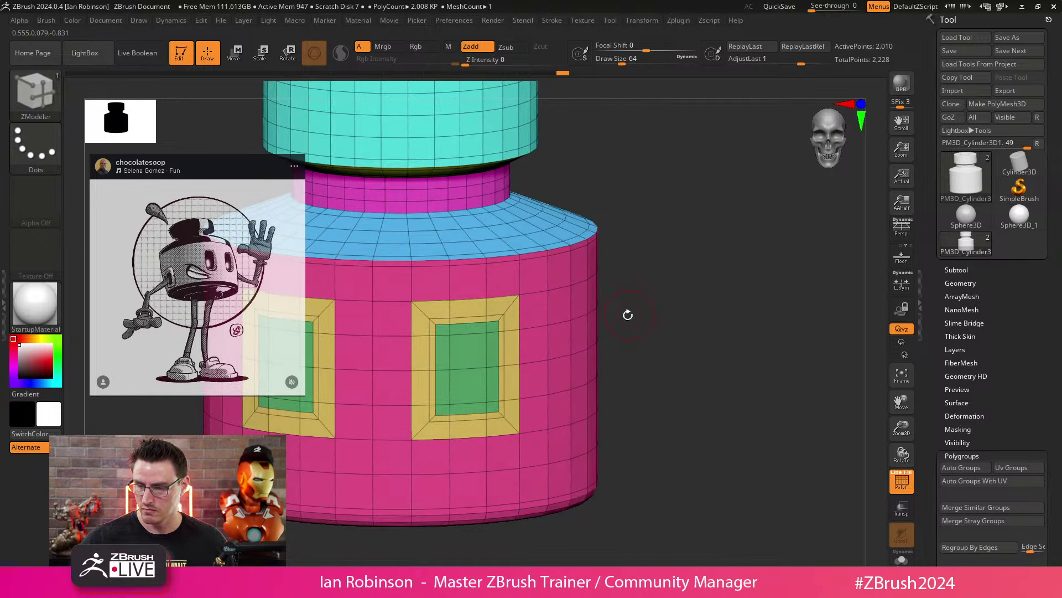
drag(495, 344, 490, 349)
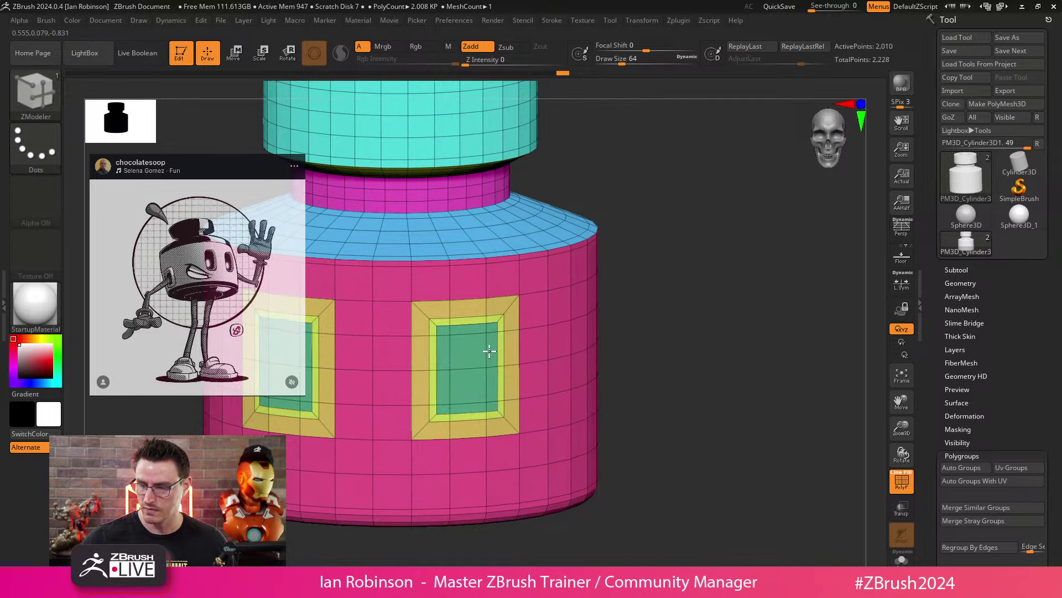
drag(609, 326, 629, 321)
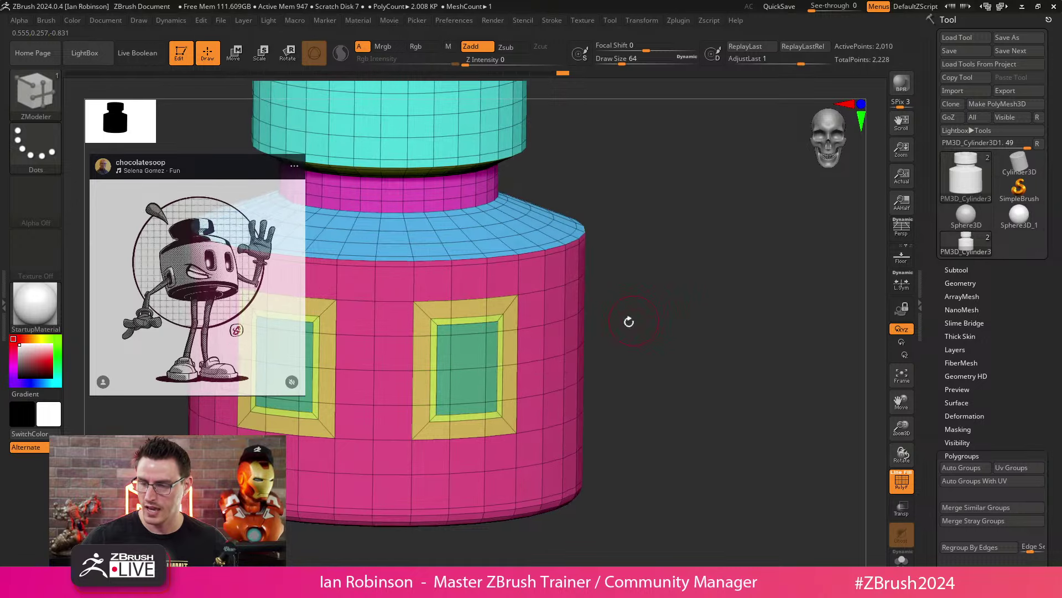
Step: Set the ZModeler polygon action to QMesh with the Polygroup All target and push both inner eye patches into the body in two passes
key(space)
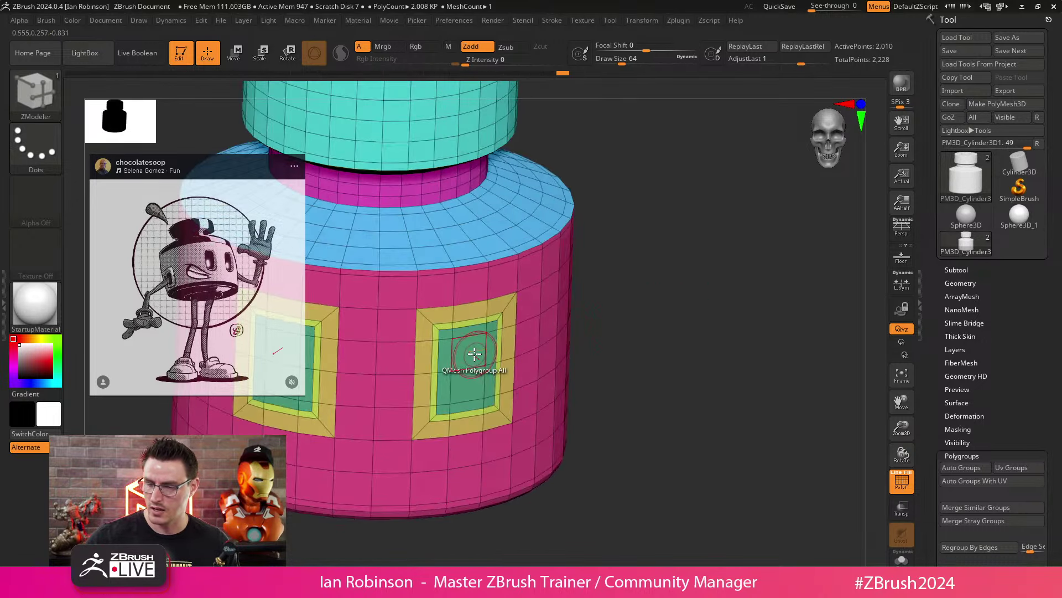
drag(473, 350, 468, 342)
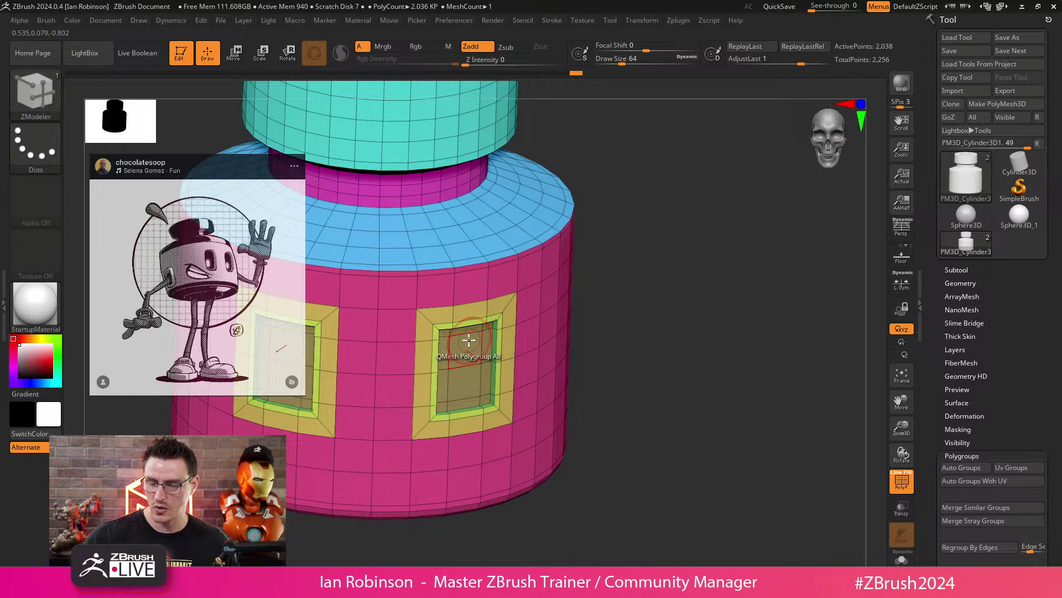
right_drag(468, 342, 463, 360)
drag(469, 349, 472, 342)
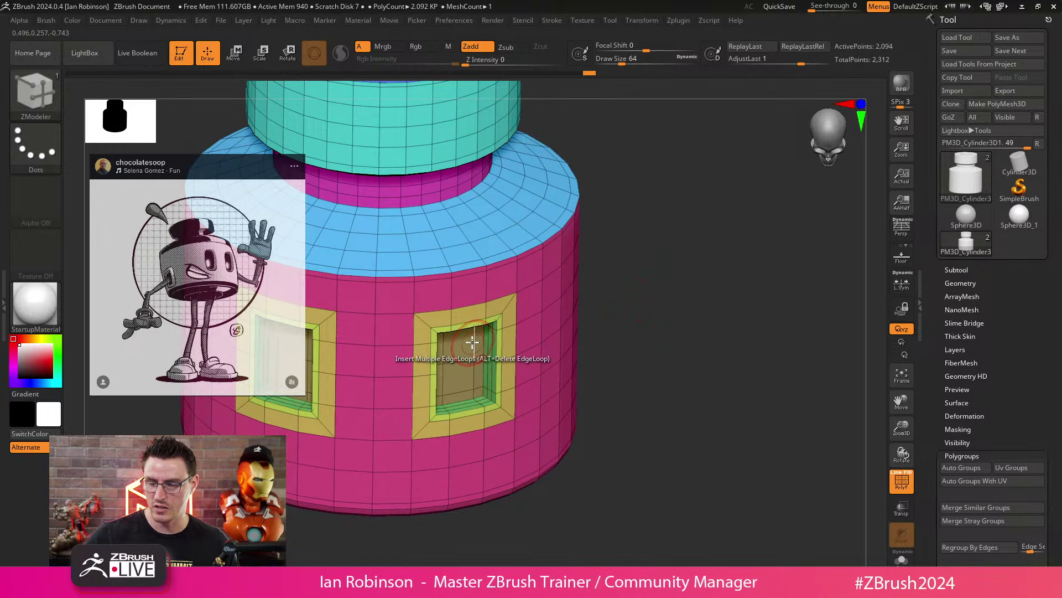
Step: Preview the eye sockets from the front with dynamic subdivision, comparing the shape with and without the polyframe
alt+drag(631, 321, 639, 282)
shift+drag(653, 288, 662, 264)
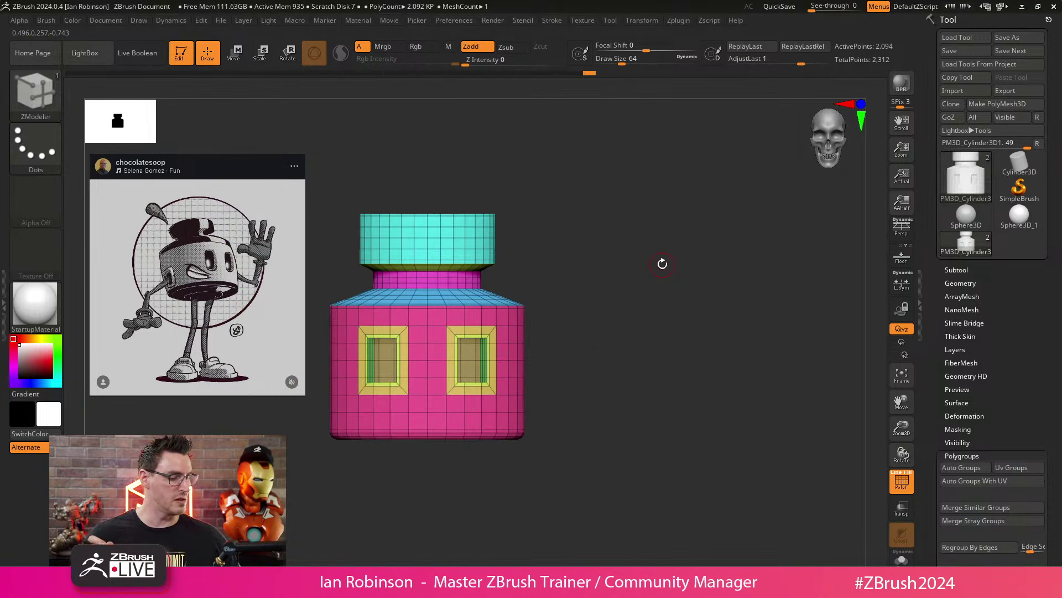
key(shift+f)
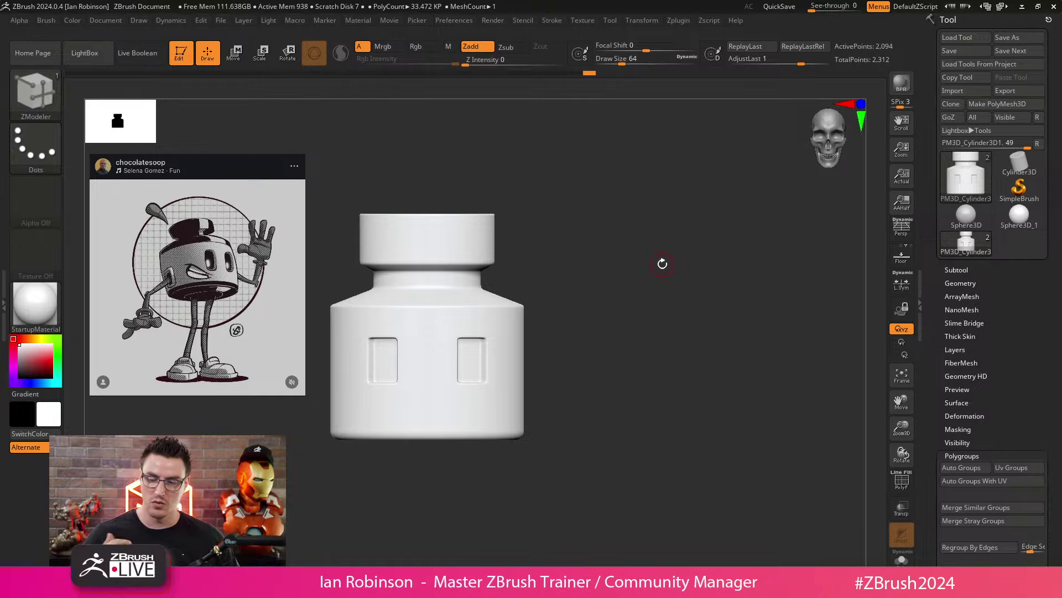
key(shift+f)
mouse_move(663, 263)
alt+mouse_down()
mouse_move(624, 290)
mouse_move(664, 301)
mouse_move(592, 308)
alt+mouse_up()
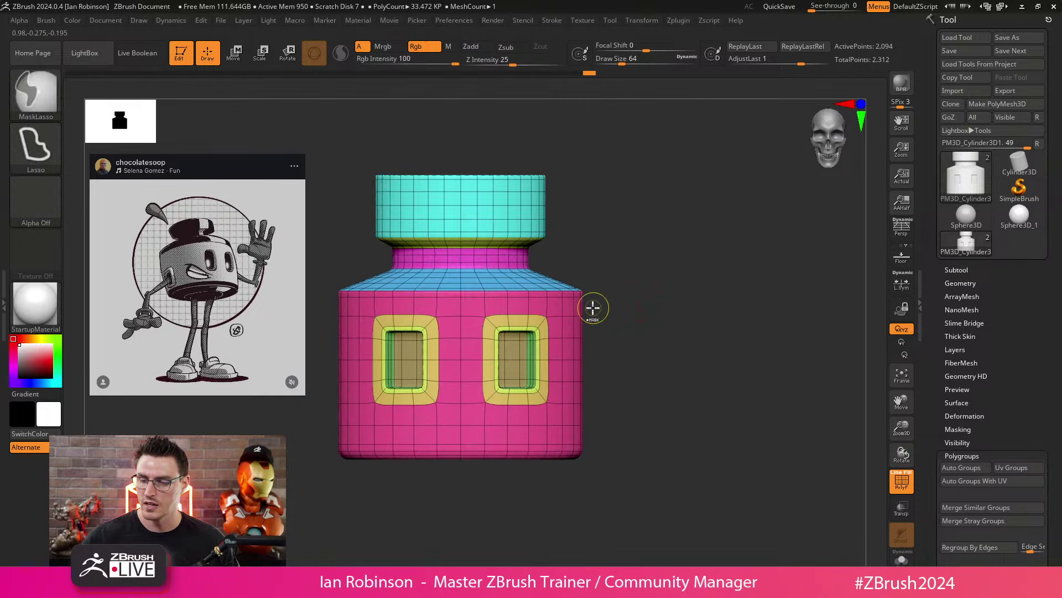
Step: Mask a horizontal band of the body across the upper part of both eye sockets and invert the mask
mouse_move(464, 302)
ctrl+mouse_down()
mouse_move(344, 354)
mouse_move(609, 344)
mouse_move(685, 325)
ctrl+mouse_up()
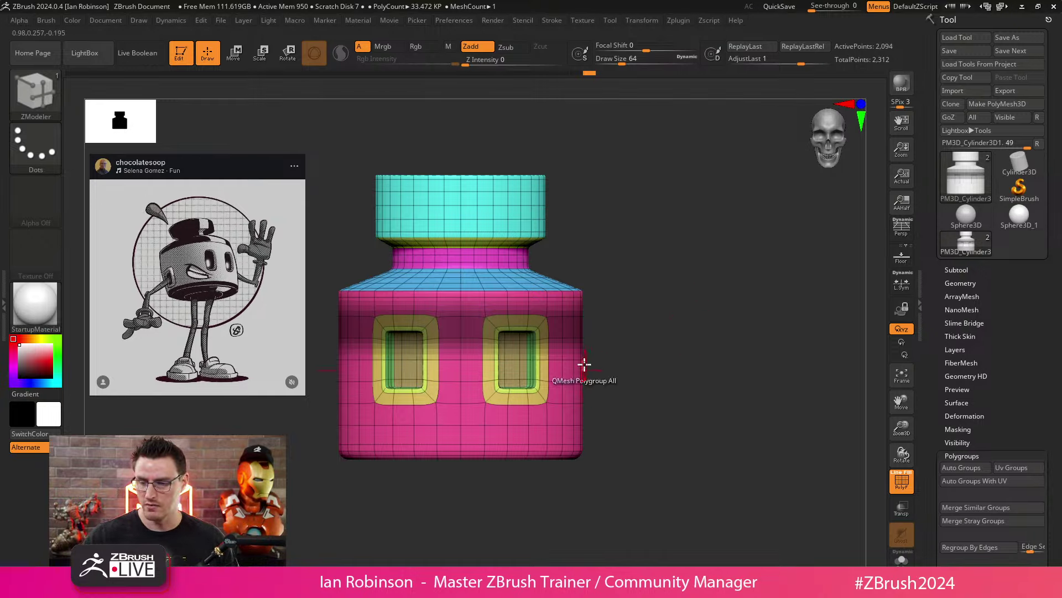
key(ctrl)
ctrl+click(612, 366)
Step: Move the unmasked band upward to make the eye sockets taller, redoing the first move, and return to the ZModeler brush
key(w)
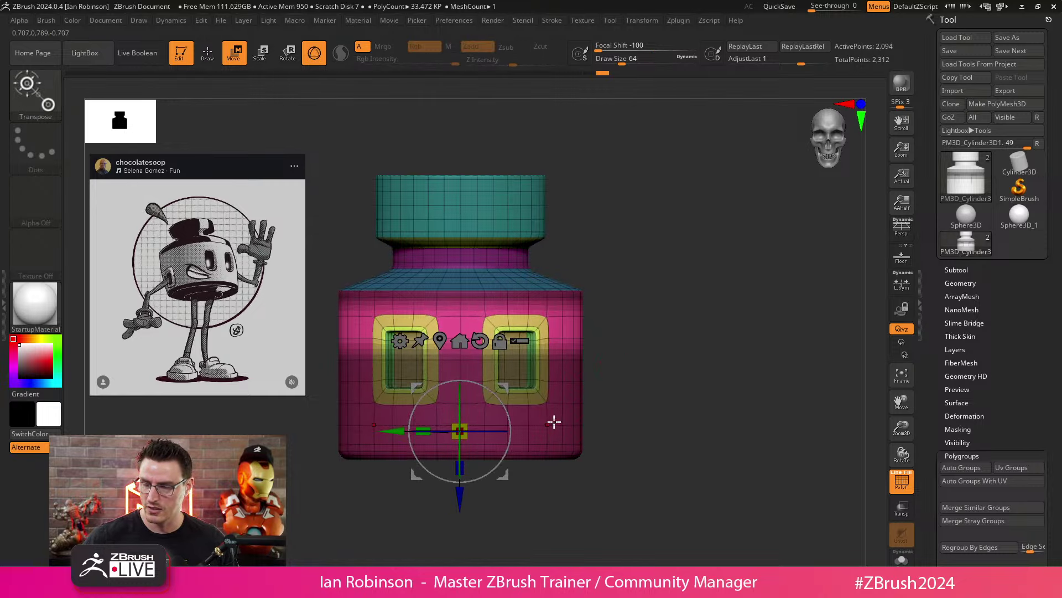
key(ctrl+shift+a)
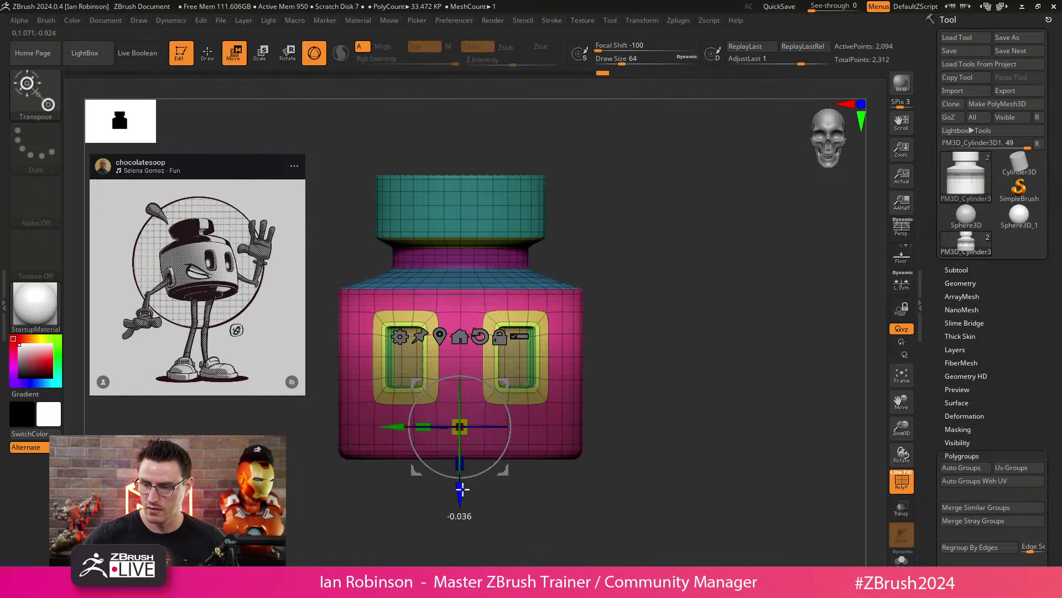
ctrl+drag(391, 447, 526, 436)
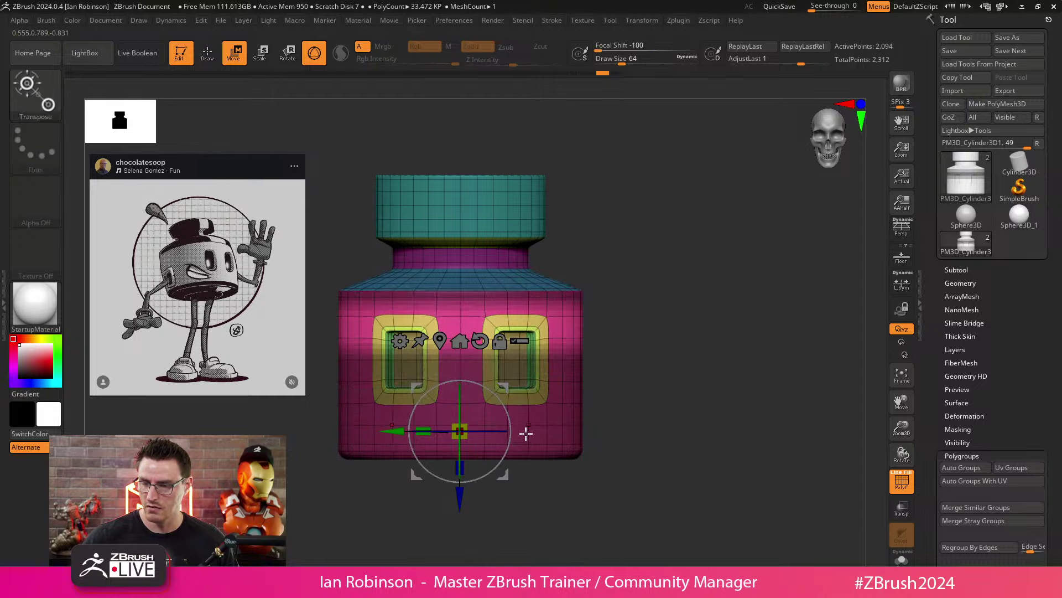
drag(459, 493, 462, 488)
key(b)
key(z)
key(m)
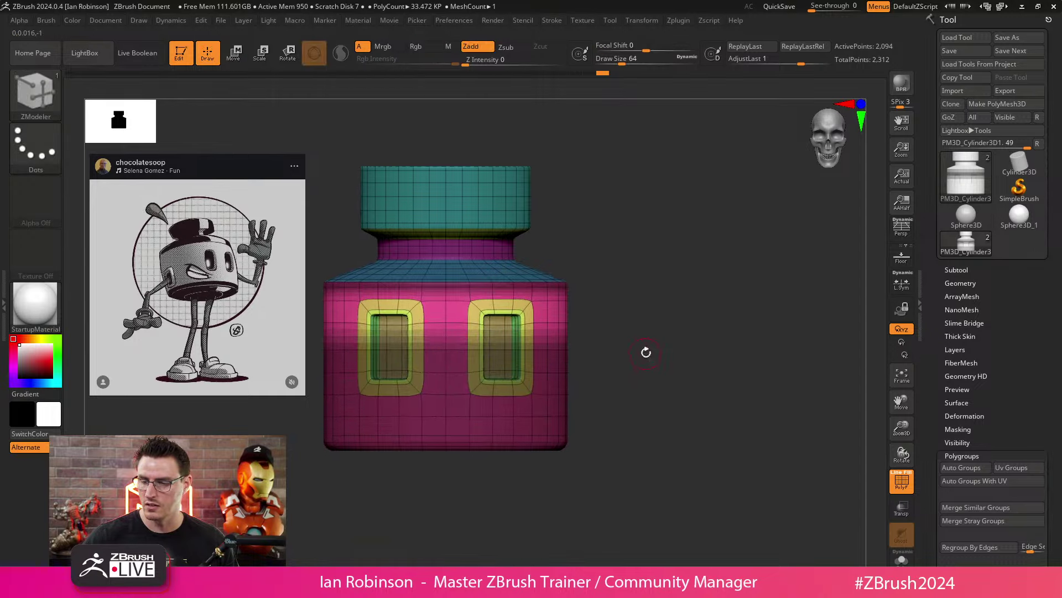
Step: Clear the mask and check the taller eye sockets from the front with the polyframe toggled
key(shift+f)
key(shift+f)
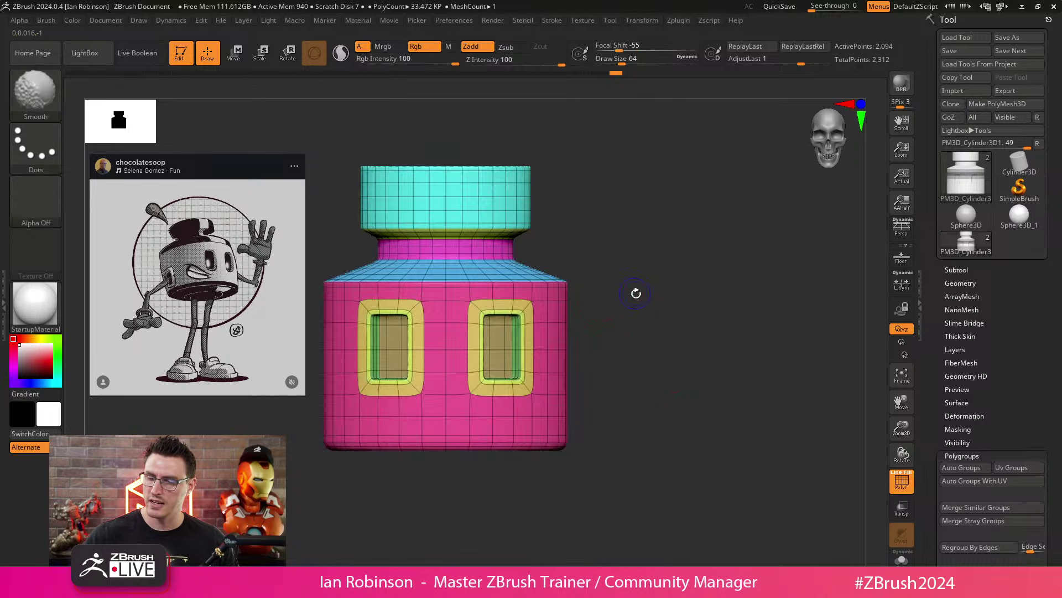
drag(636, 293, 531, 333)
shift+drag(661, 319, 588, 349)
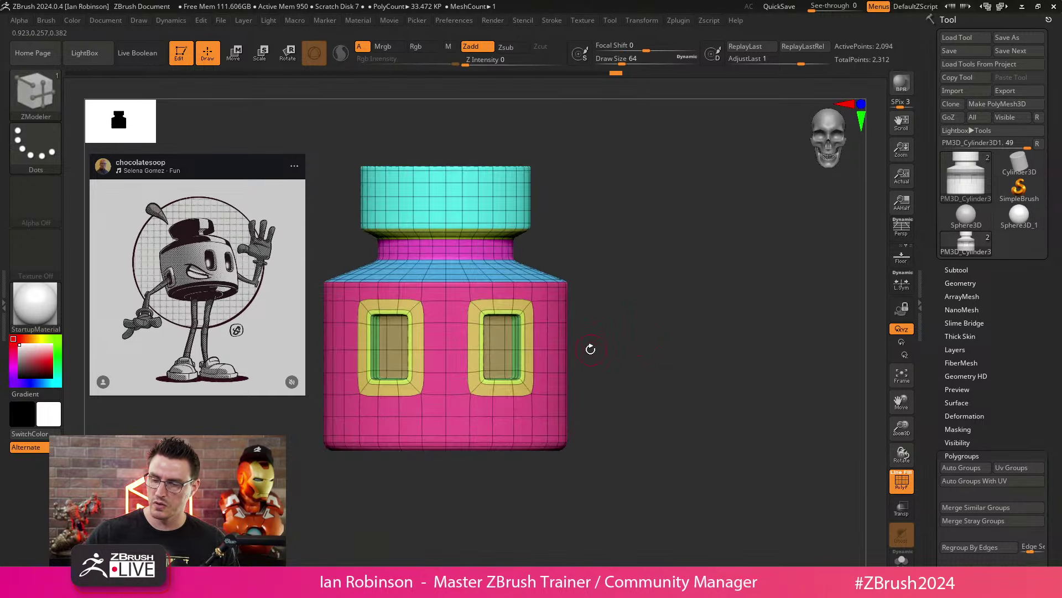
Step: Mask a horizontal band through the middle of both eye sockets and invert the mask
key(ctrl)
mouse_move(502, 332)
ctrl+mouse_down()
mouse_move(296, 355)
mouse_move(492, 375)
mouse_move(652, 358)
ctrl+mouse_up()
ctrl+drag(510, 218, 854, 232)
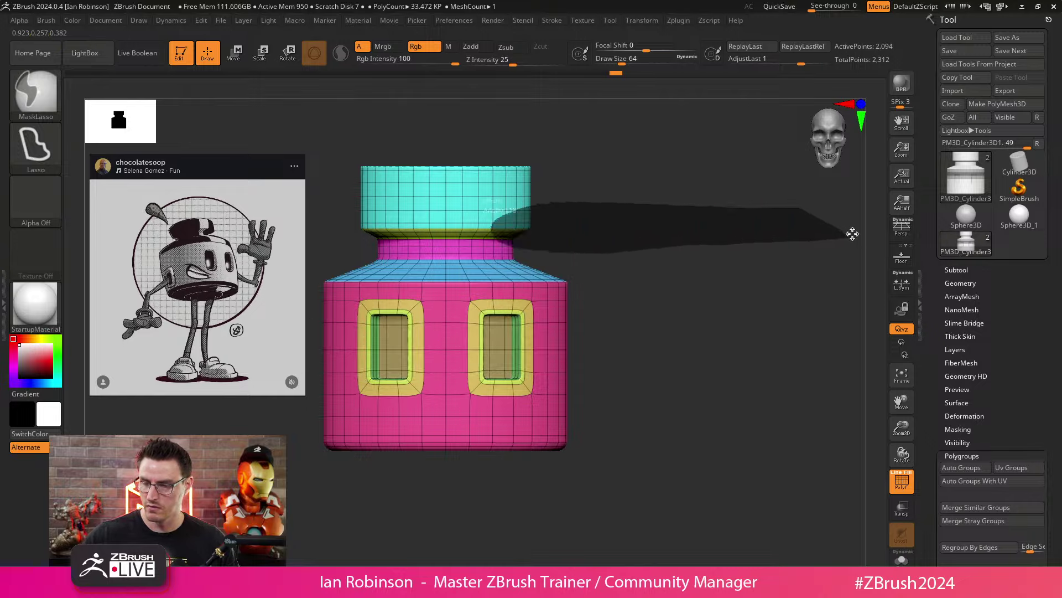
mouse_move(442, 332)
ctrl+mouse_down()
mouse_move(284, 357)
mouse_move(688, 351)
ctrl+mouse_up()
ctrl+click(621, 337)
Step: Move the unmasked middle band of the body up by about 0.05, clear the mask and check the sockets from an angle
key(w)
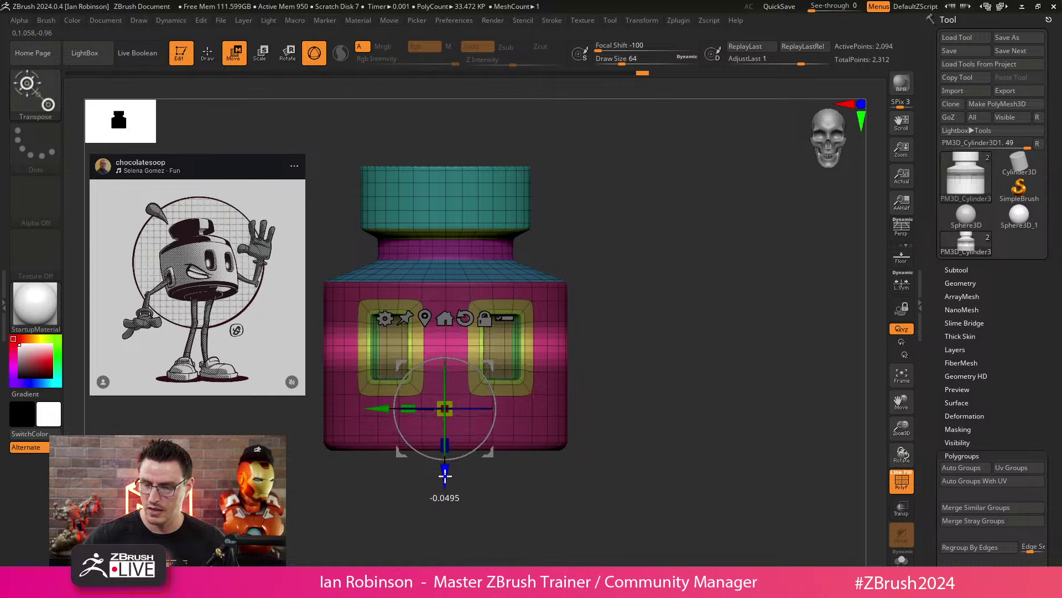
key(q)
ctrl+click(579, 360)
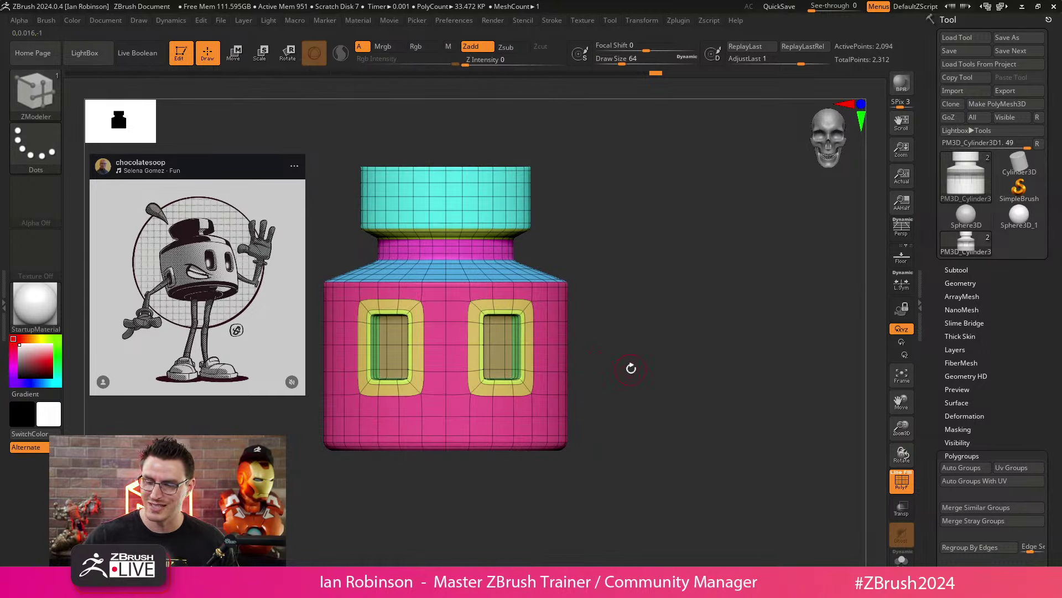
mouse_move(631, 368)
mouse_down()
mouse_move(650, 367)
mouse_move(626, 387)
mouse_up()
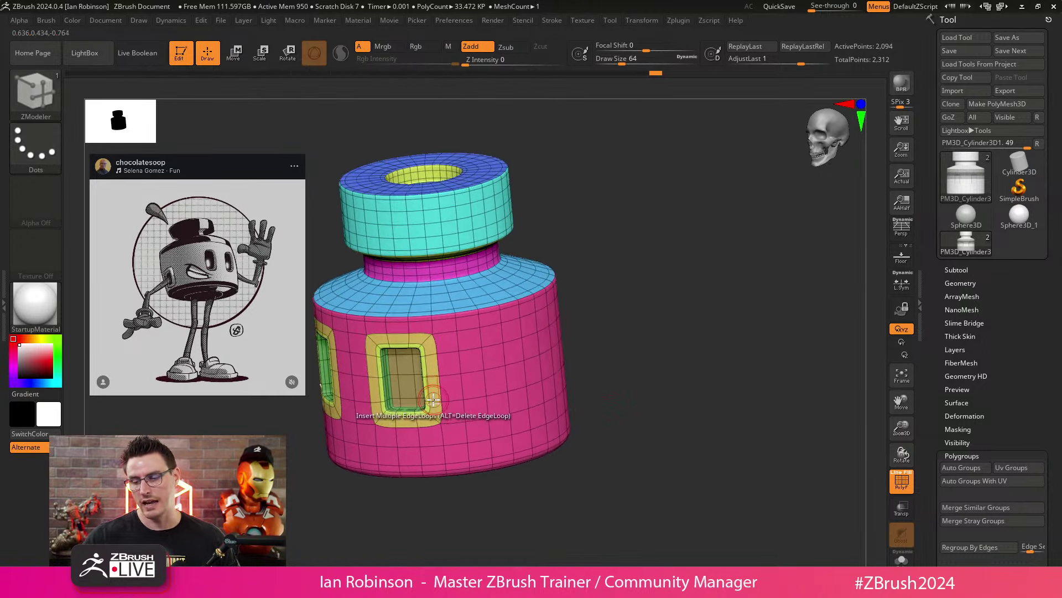
mouse_move(621, 332)
mouse_down()
mouse_move(598, 360)
mouse_move(612, 360)
mouse_up()
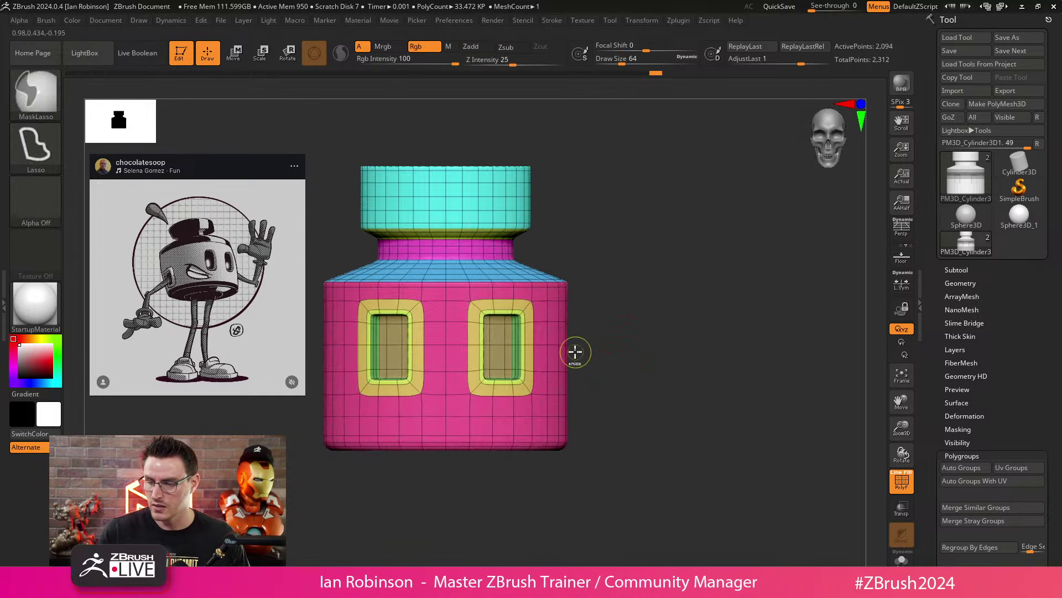
Step: Mask a horizontal band across the lower part of both eye sockets, invert the mask and return to the ZModeler brush
mouse_move(444, 352)
ctrl+mouse_down()
mouse_move(252, 382)
mouse_move(659, 379)
ctrl+mouse_up()
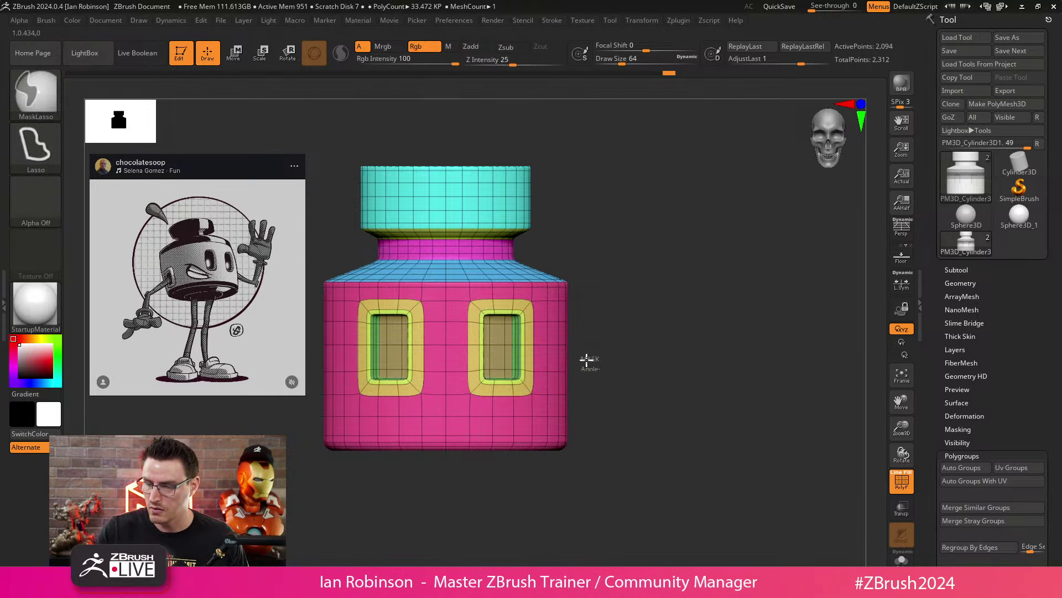
mouse_move(587, 359)
ctrl+mouse_down()
mouse_move(302, 365)
mouse_move(370, 373)
ctrl+mouse_up()
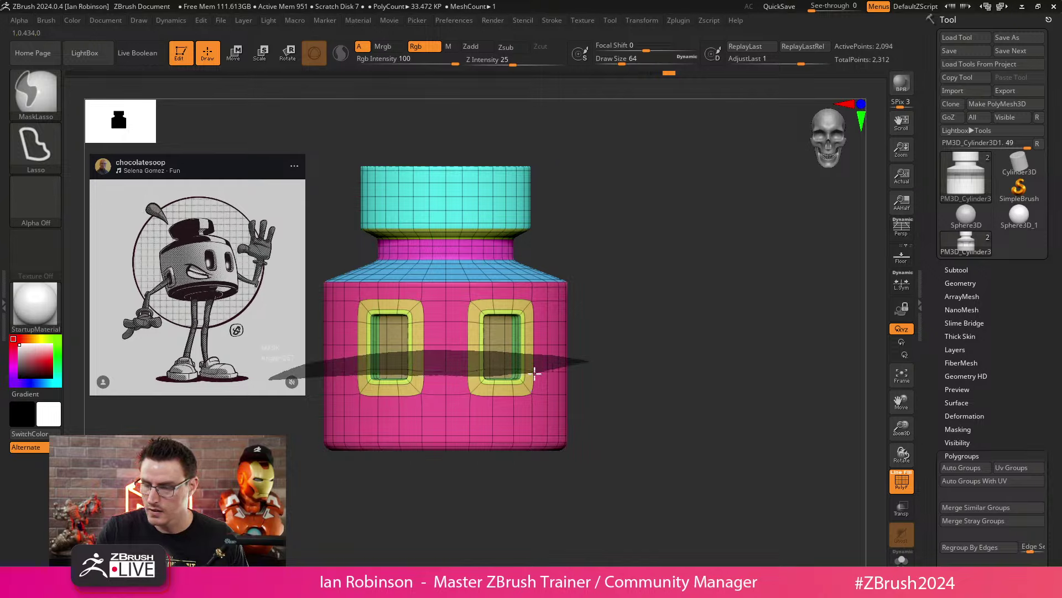
ctrl+drag(641, 371, 640, 371)
key(b)
key(z)
key(m)
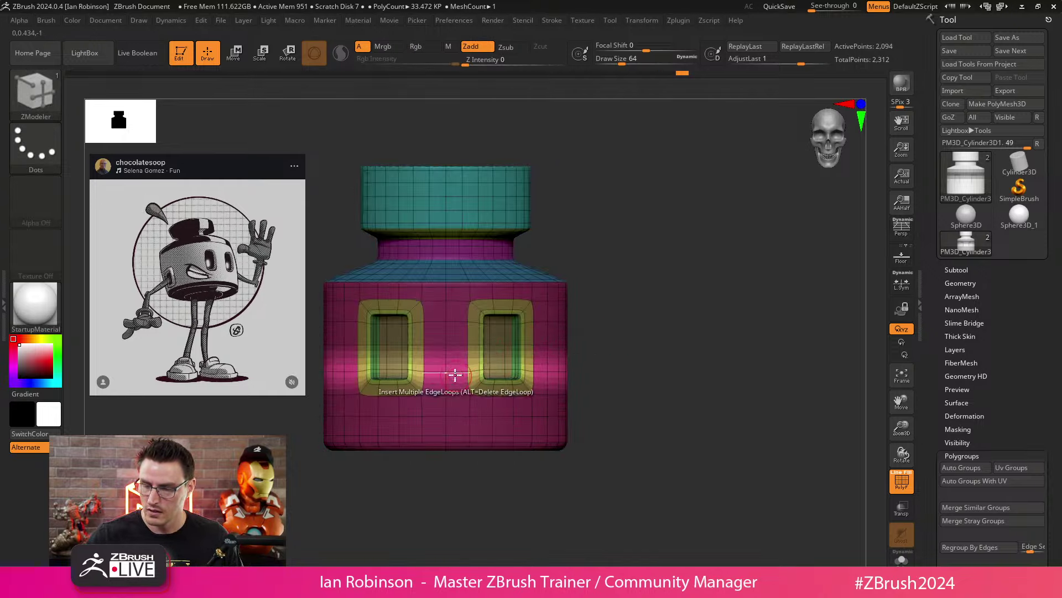
Step: Nudge the unmasked band slightly upward, clear the mask and check the eye sockets with the polyframe shown
key(e)
drag(446, 472, 447, 469)
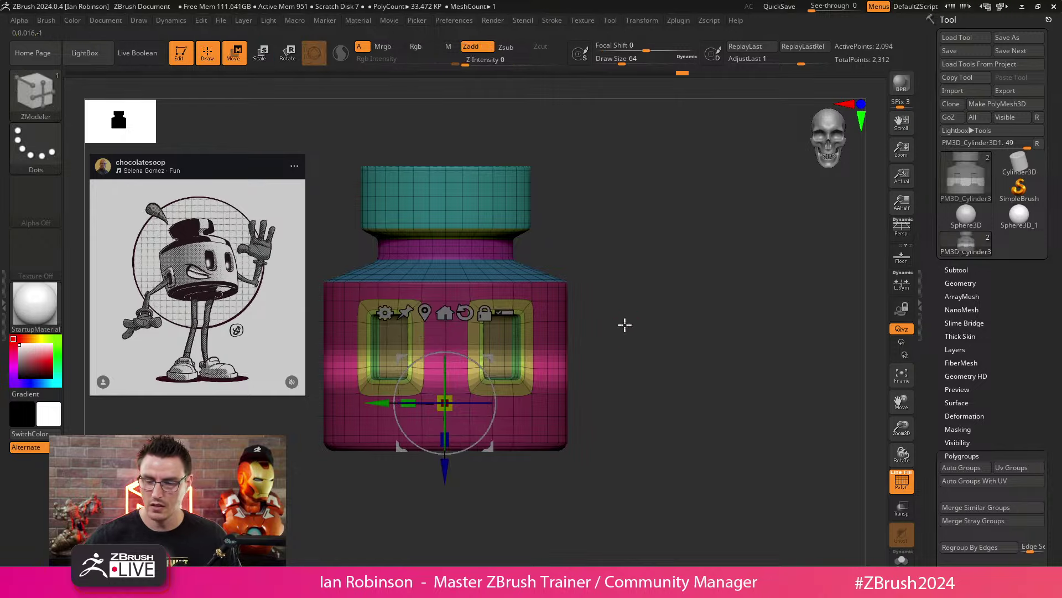
key(q)
key(g)
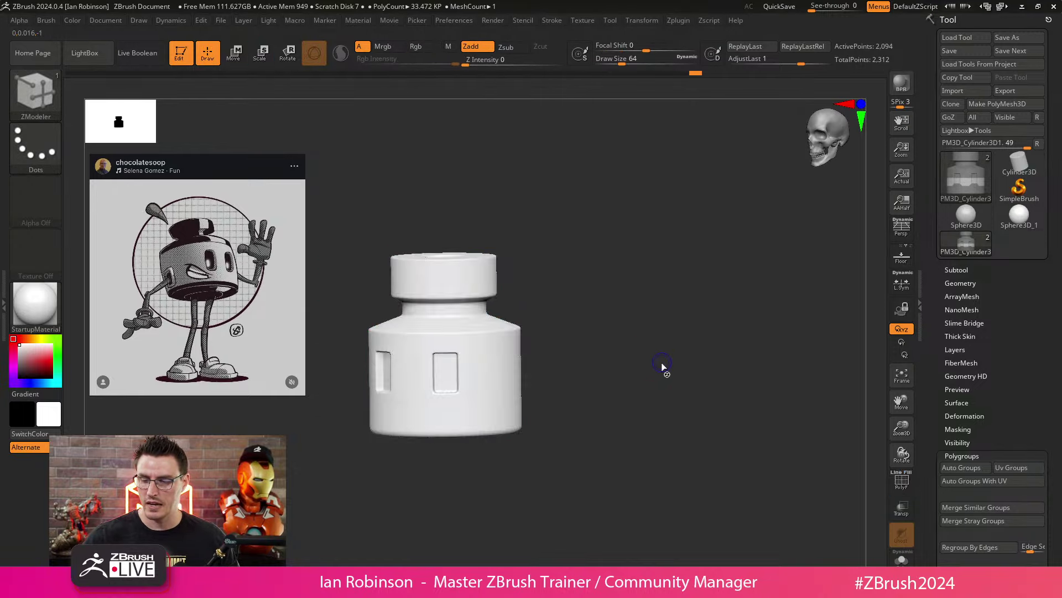
key(Escape)
key(shift+f)
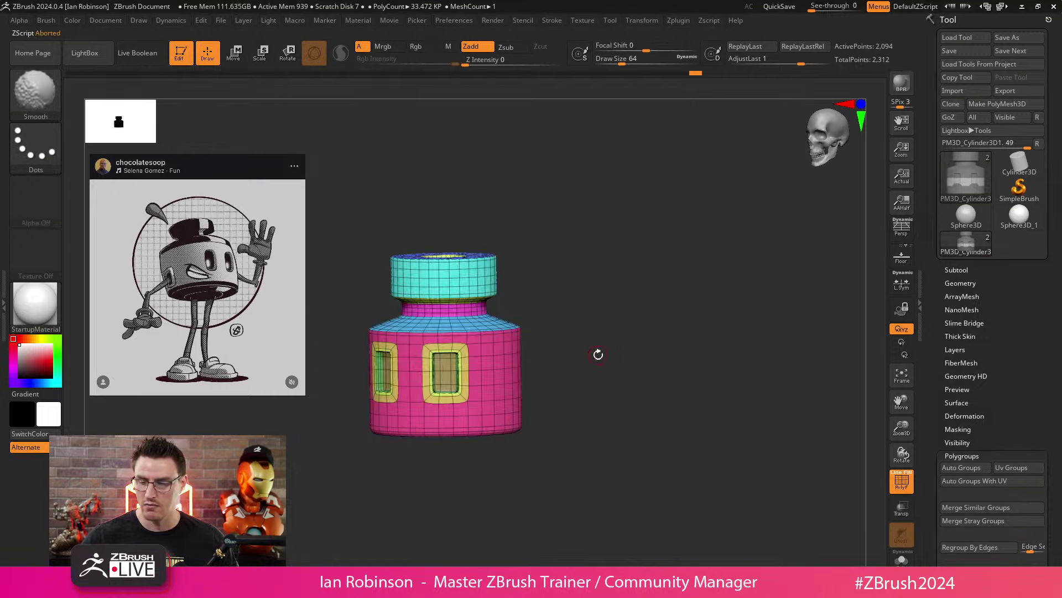
key(f)
drag(654, 370, 659, 350)
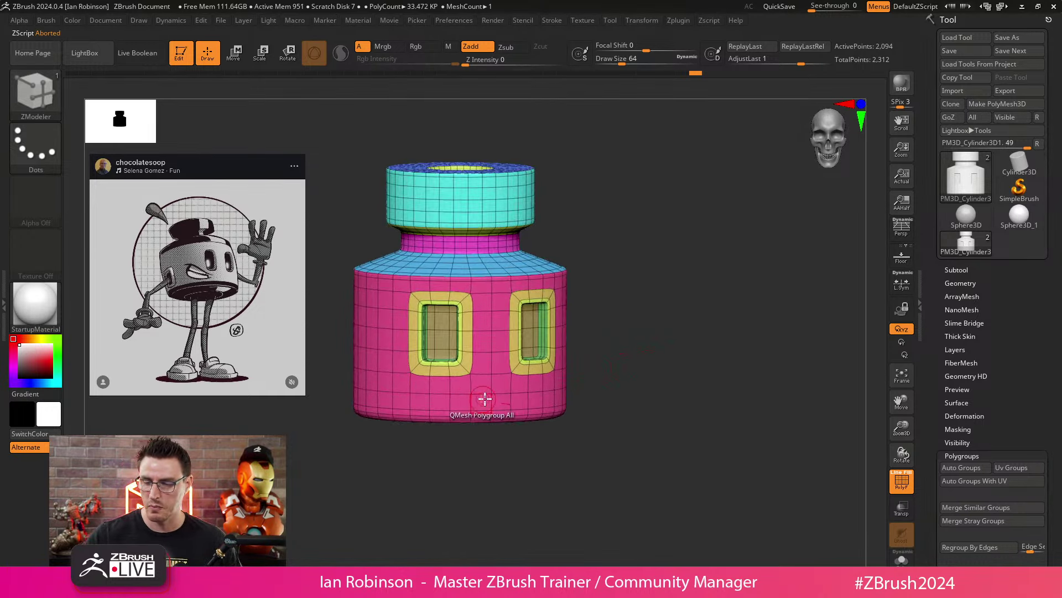
Step: Hide the polyframe, return the bottle to a straight front view and save the tool
key(shift+f)
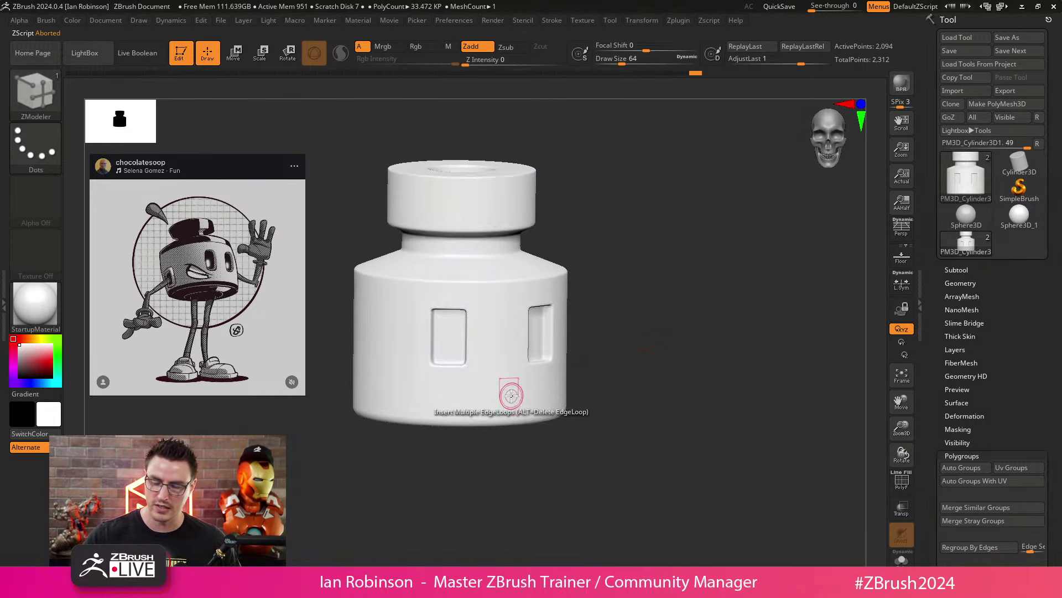
shift+right_drag(391, 376, 384, 349)
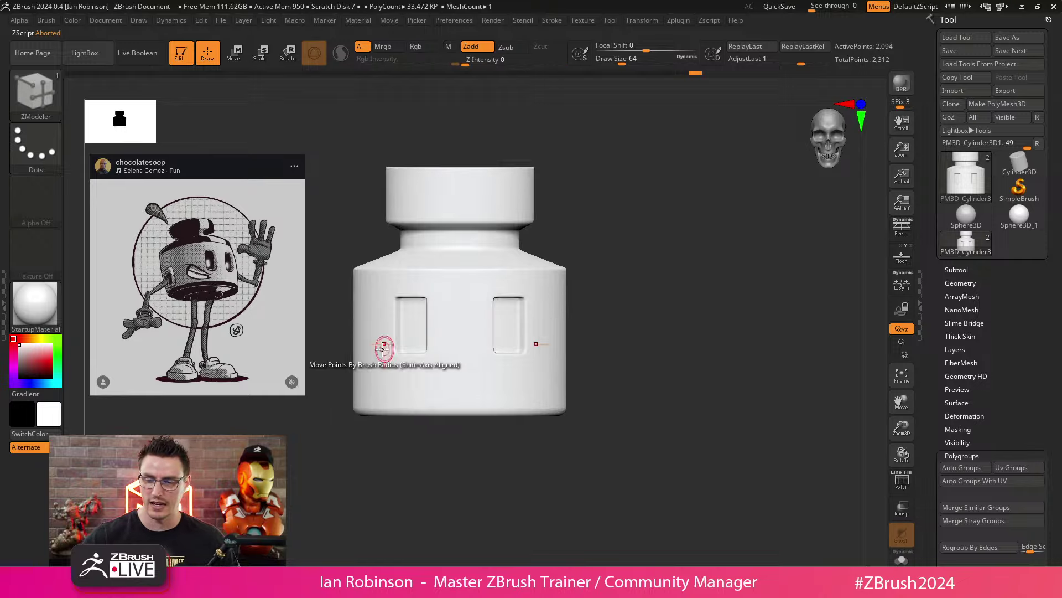
right_drag(657, 335, 638, 347)
shift+drag(631, 334, 700, 314)
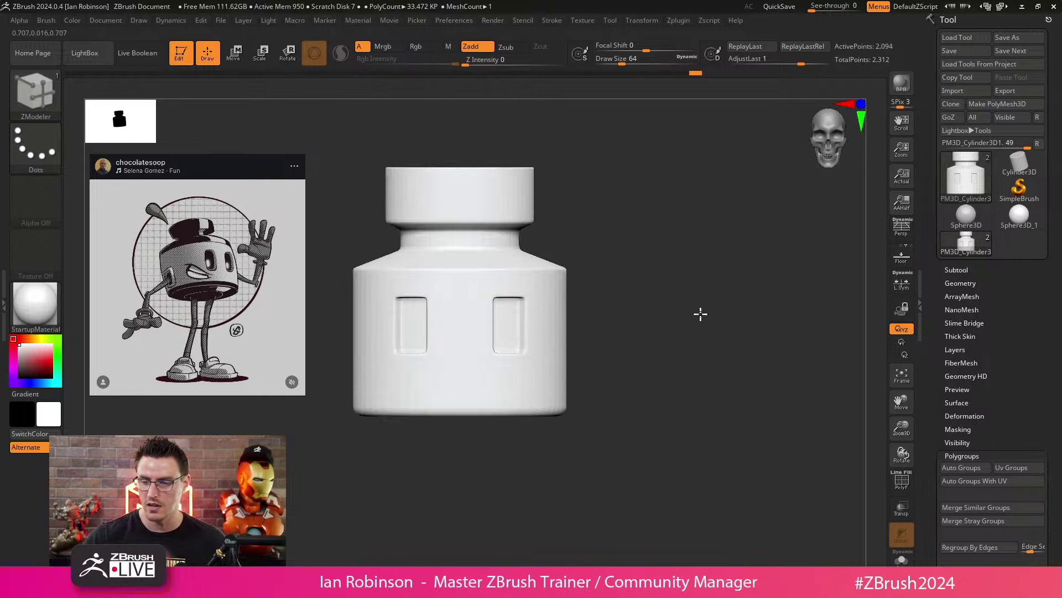
click(974, 51)
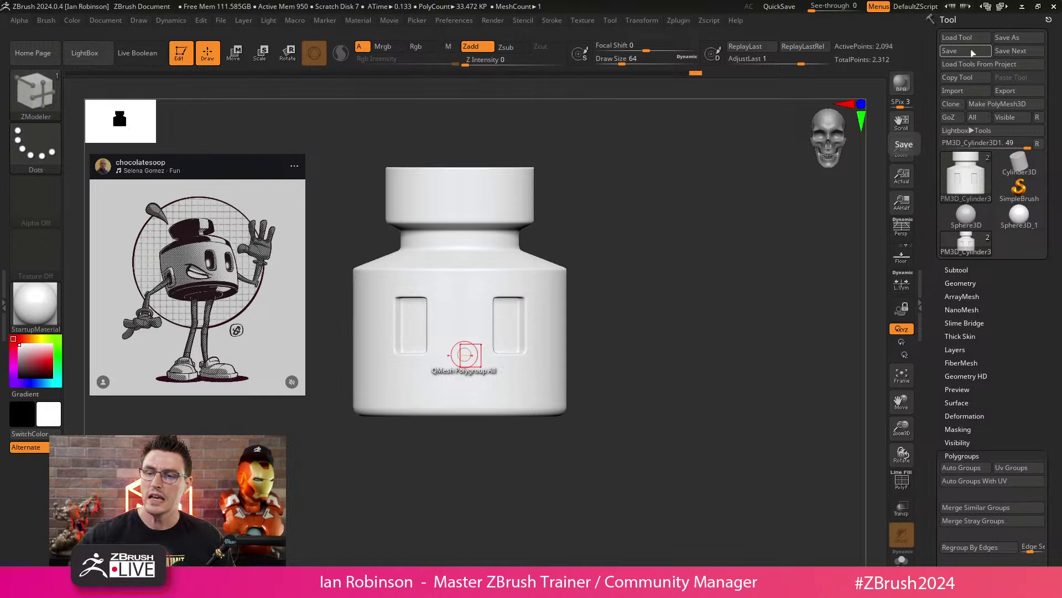
Step: Examine the Draw and IColors preferences for the polyframe and interface colour settings
click(453, 20)
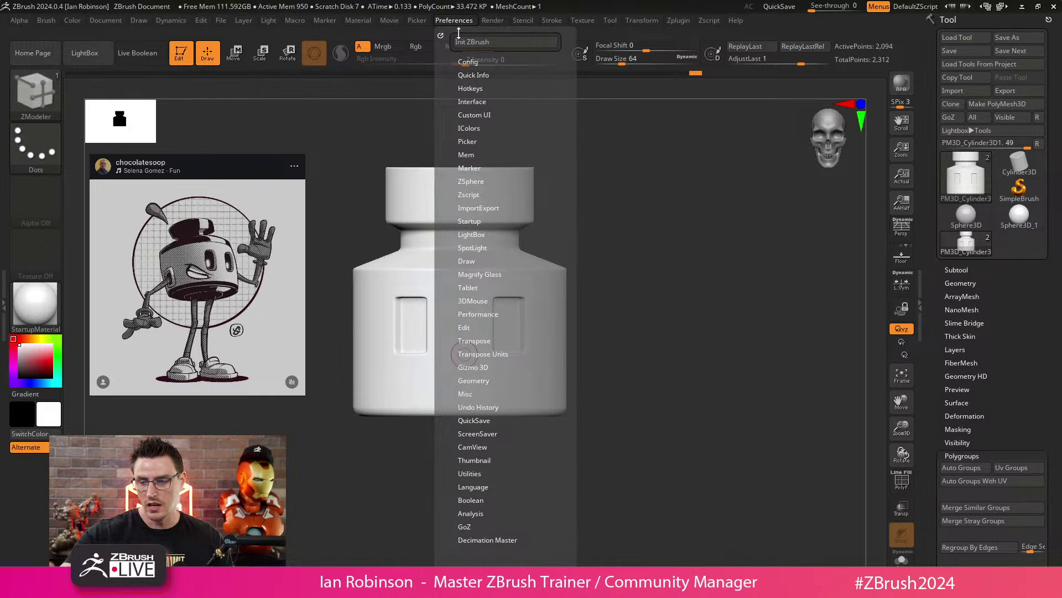
click(465, 259)
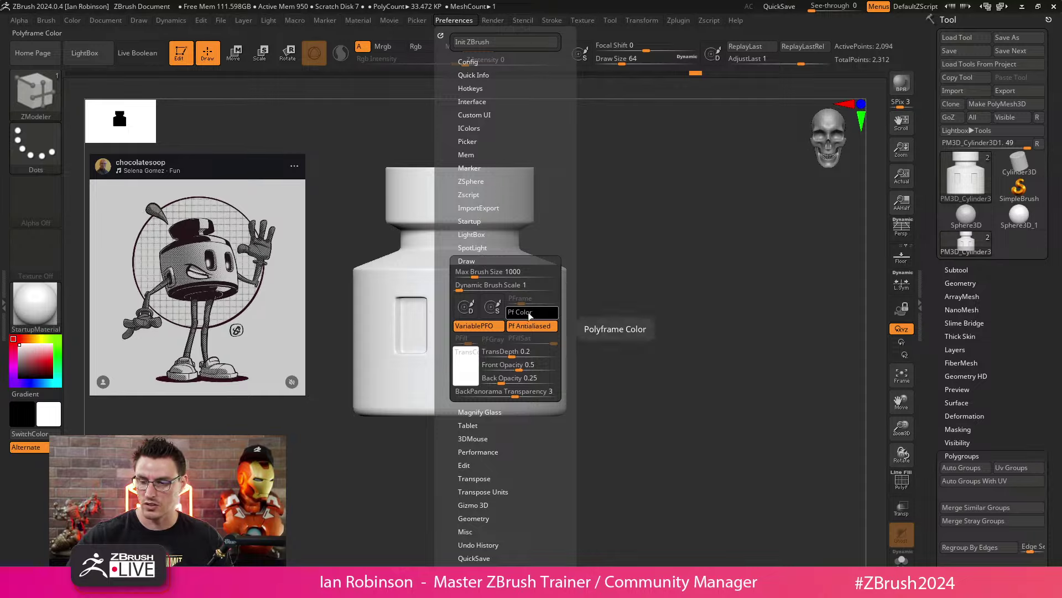
click(488, 260)
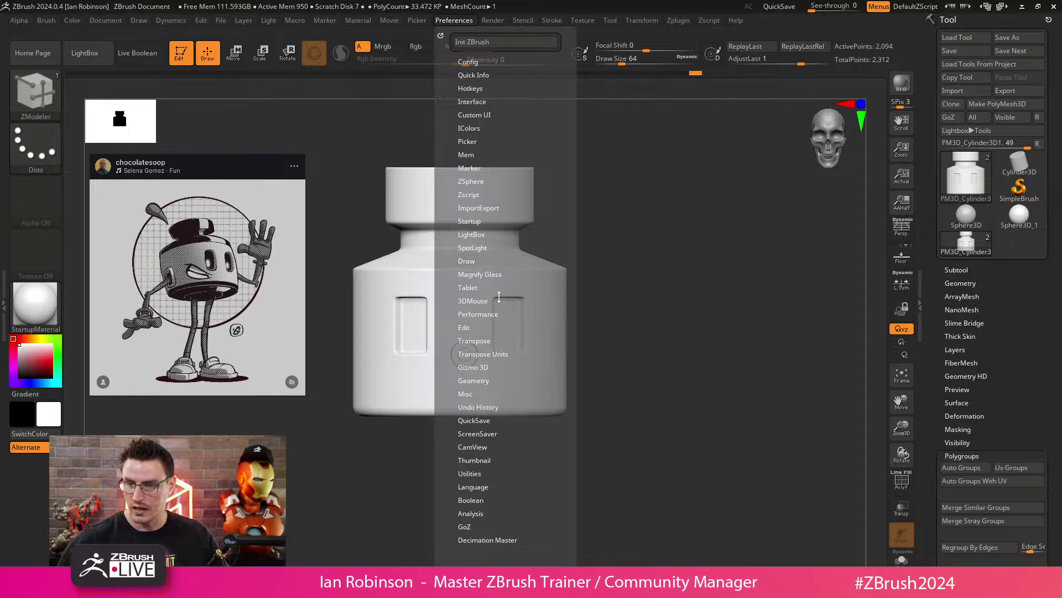
click(479, 129)
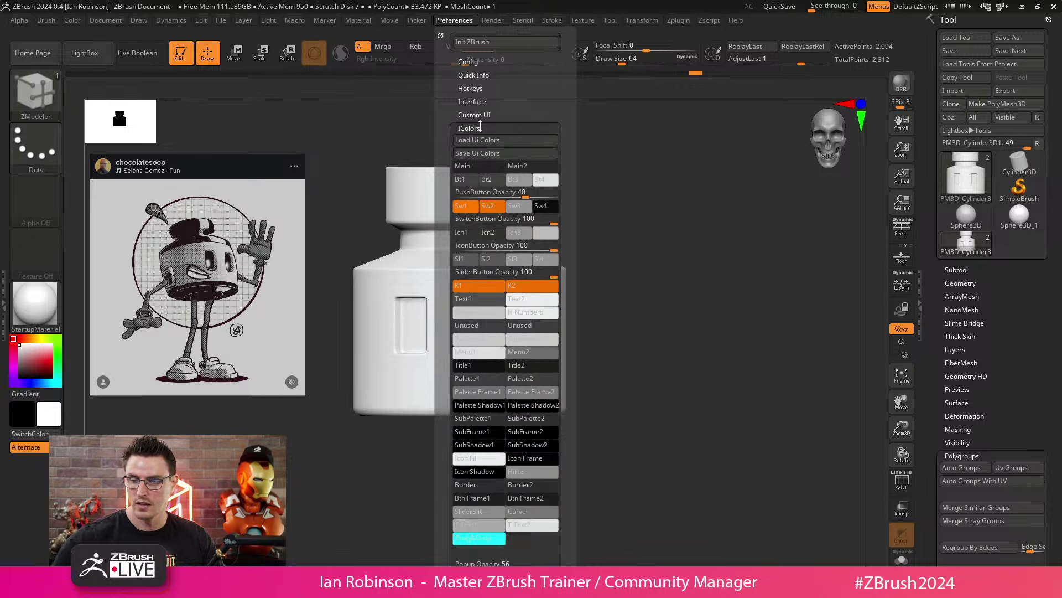
click(479, 127)
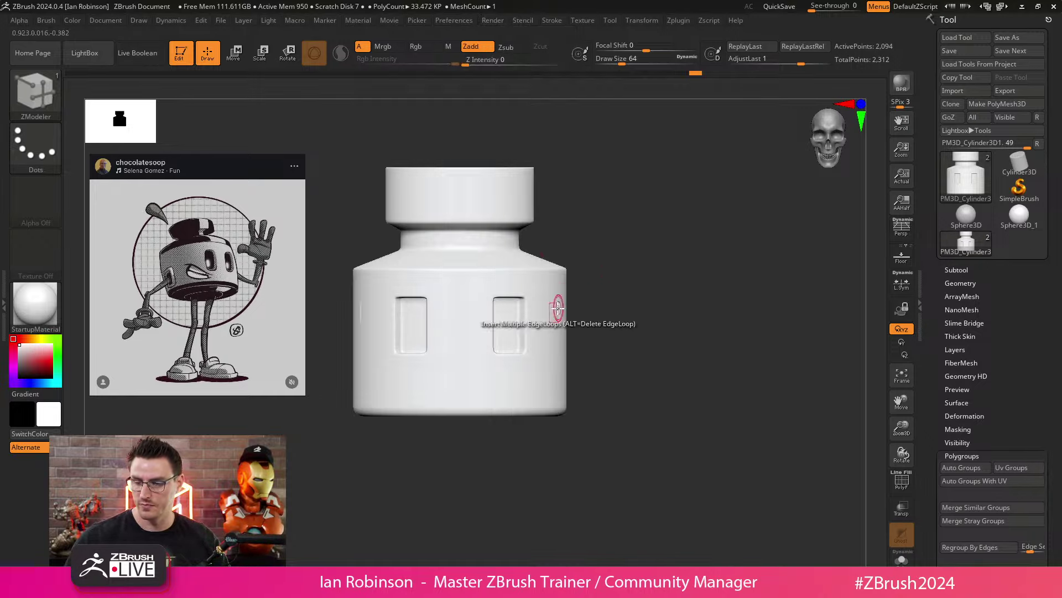
Step: Switch the model's material to BasicMaterial
key(shift+f)
key(shift+f)
scroll(700, 313, up, 2)
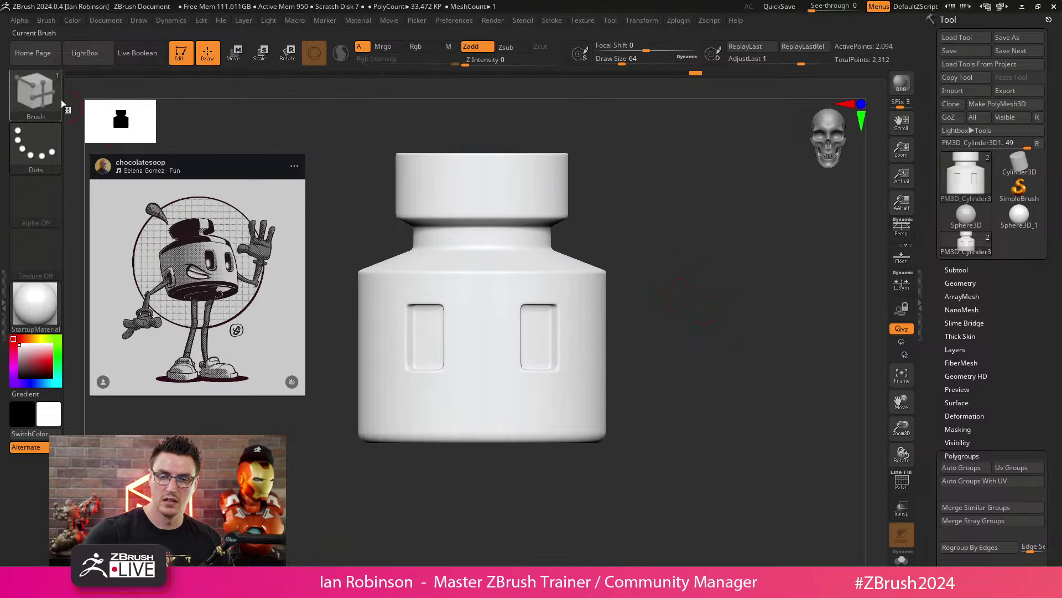
click(59, 102)
click(49, 315)
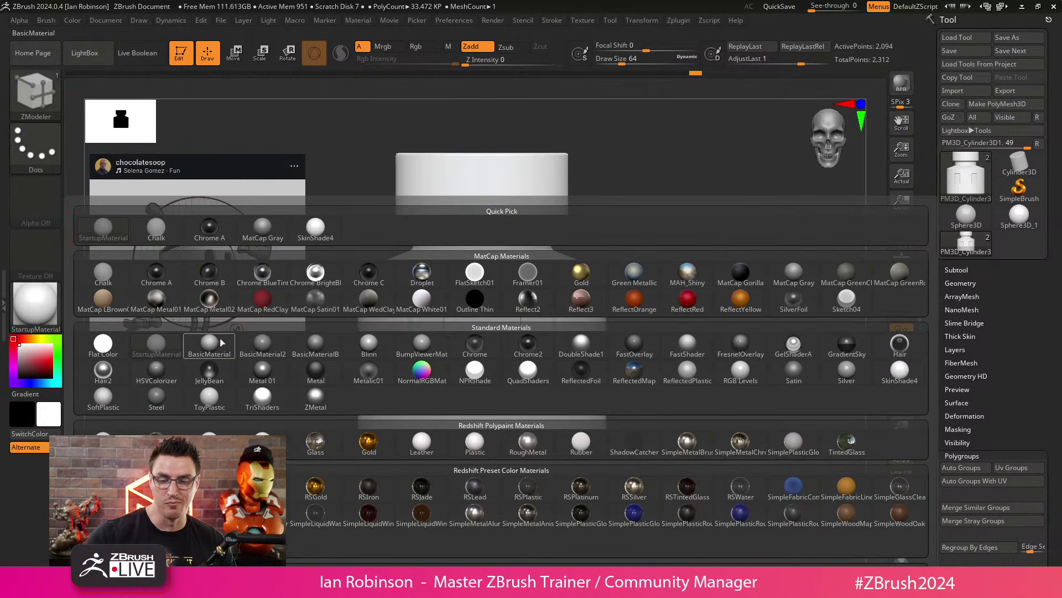
click(210, 345)
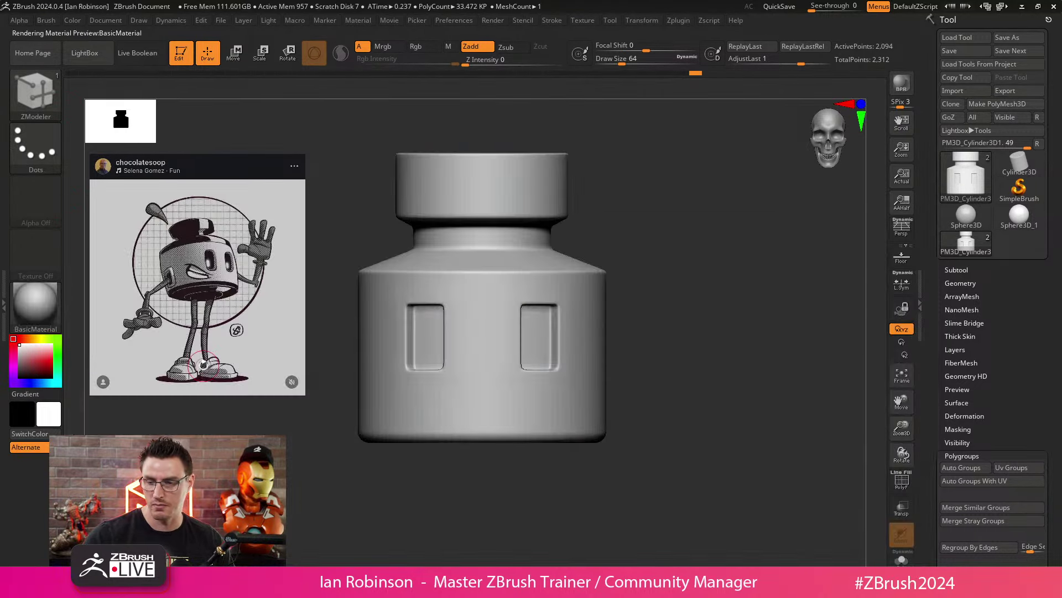
Step: Show the polyframe and turn off the dynamic subdivision preview so the cap's low-poly edge loops can be edited
drag(680, 327, 650, 275)
key(g)
key(Escape)
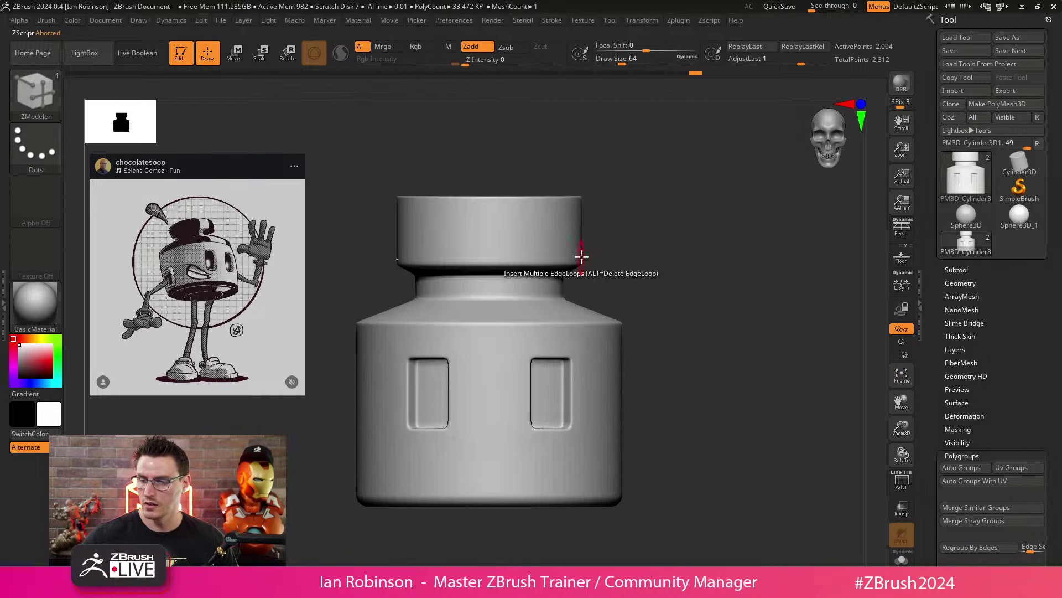
key(shift+f)
alt+drag(704, 268, 695, 258)
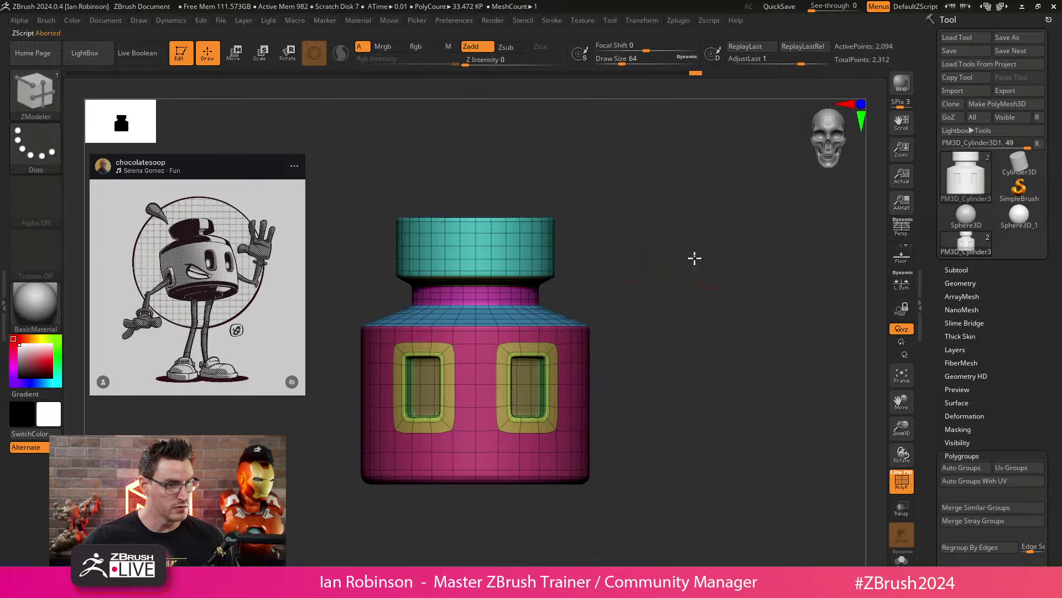
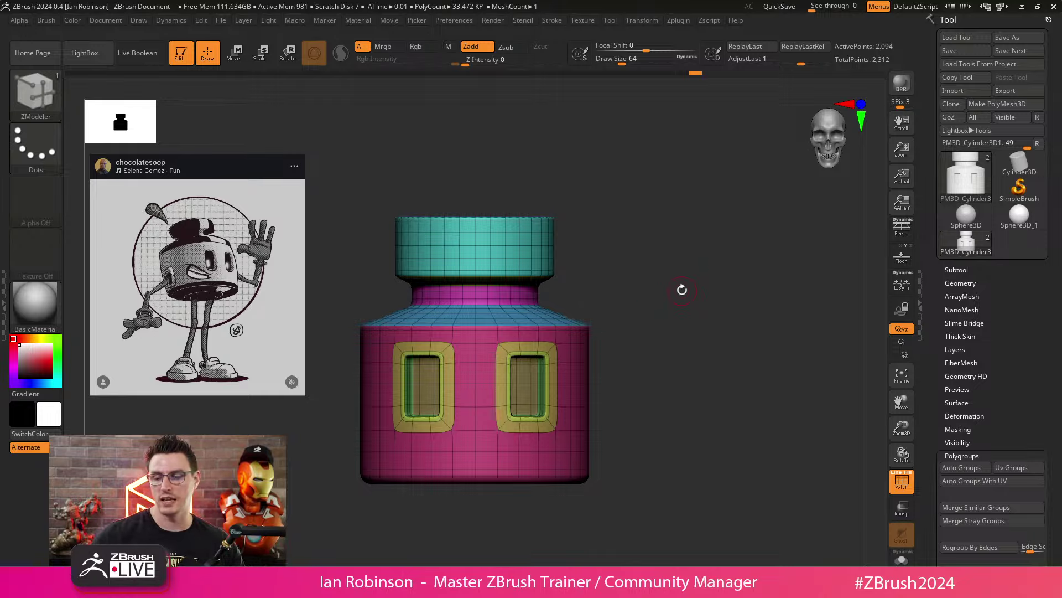
alt+drag(654, 260, 650, 280)
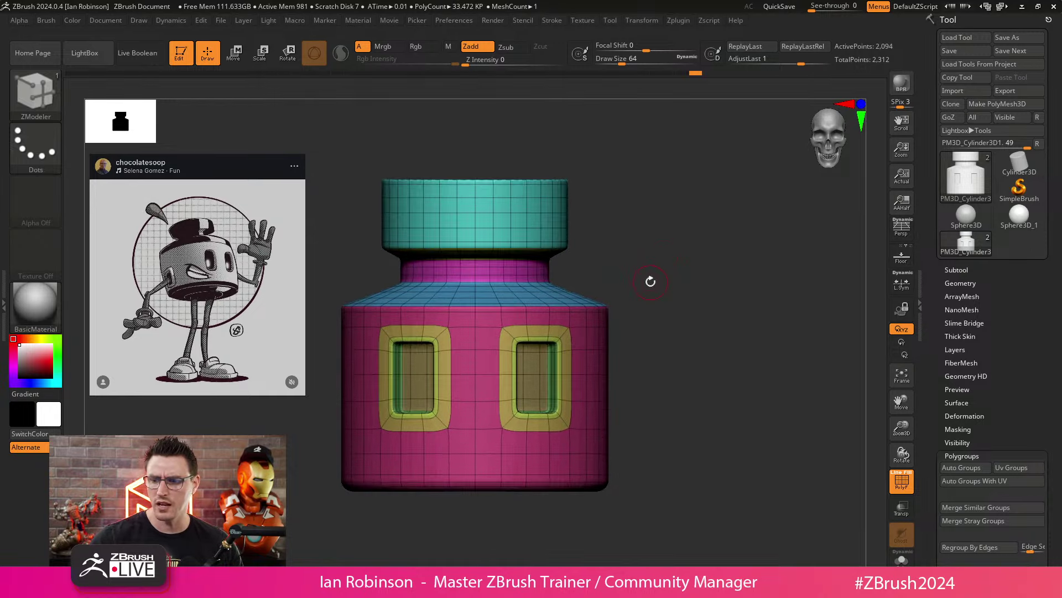
key(shift+f)
alt+drag(669, 216, 664, 228)
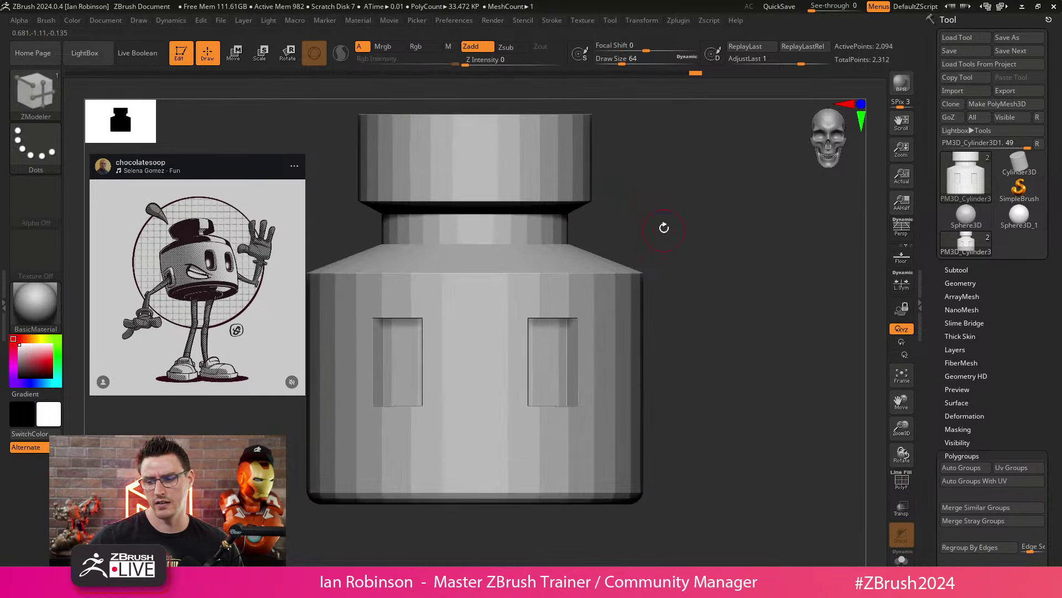
key(shift+f)
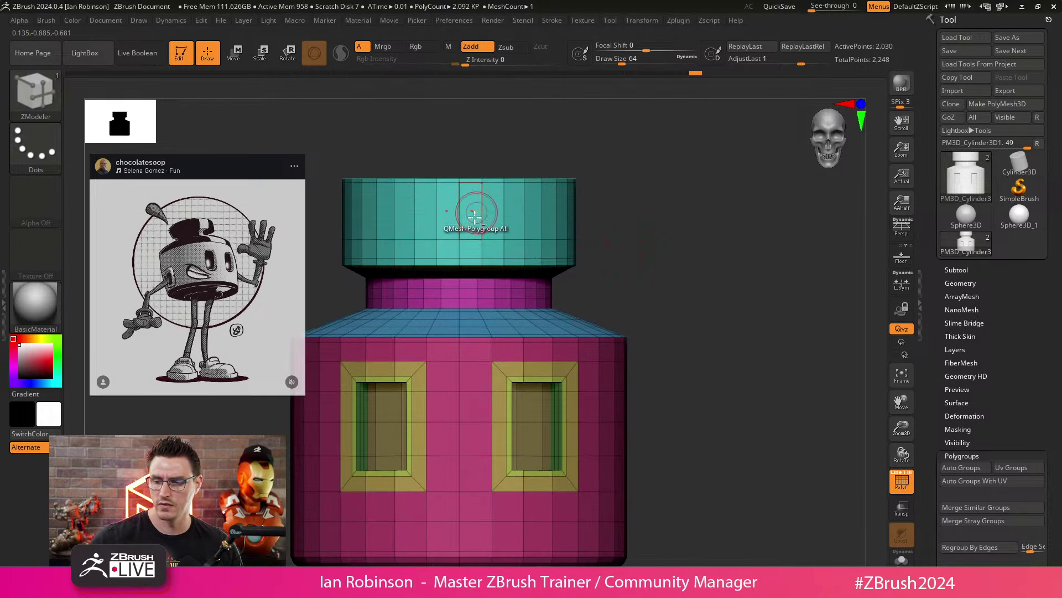
Step: Delete the horizontal edge loops around the side of the cap
alt+click(474, 241)
mouse_move(673, 223)
alt+mouse_down()
mouse_move(644, 202)
mouse_move(664, 206)
alt+mouse_up()
key(ctrl+z)
alt+click(488, 238)
Step: Mask the top of the cap and invert the mask so only the cap's upper part is free to move
mouse_move(355, 237)
ctrl+alt+mouse_down()
mouse_move(666, 239)
mouse_move(656, 308)
mouse_move(668, 253)
mouse_move(662, 264)
ctrl+alt+mouse_up()
key(w)
click(484, 372)
key(q)
ctrl+drag(372, 263, 687, 268)
ctrl+click(674, 278)
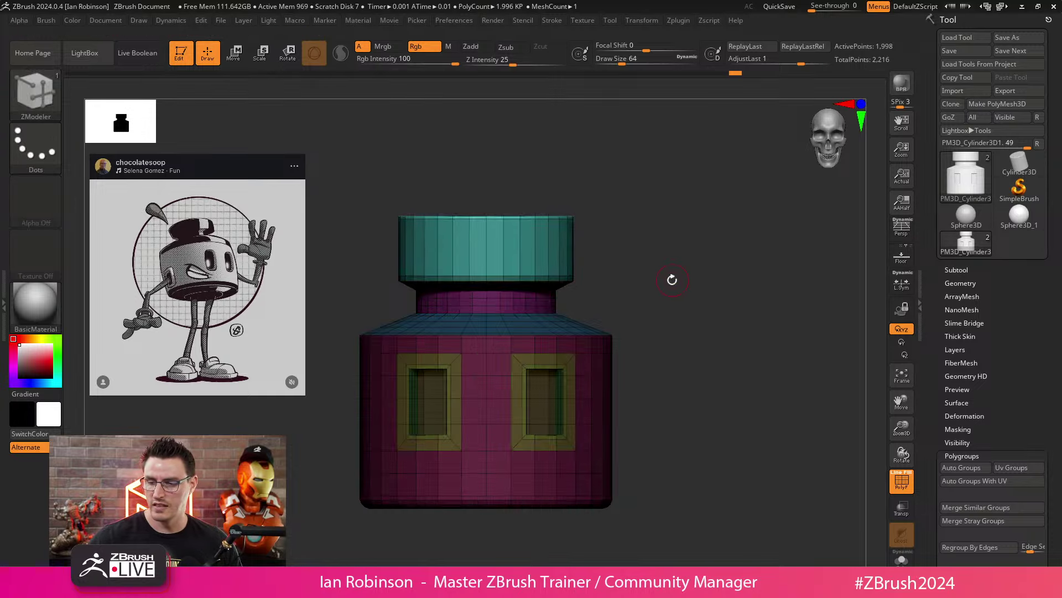
Step: Move the unmasked top of the cap downward to shorten the cap, and clear the mask
key(w)
drag(442, 278, 442, 302)
key(q)
mouse_move(637, 301)
mouse_down()
mouse_move(707, 296)
mouse_move(709, 265)
mouse_move(680, 328)
mouse_up()
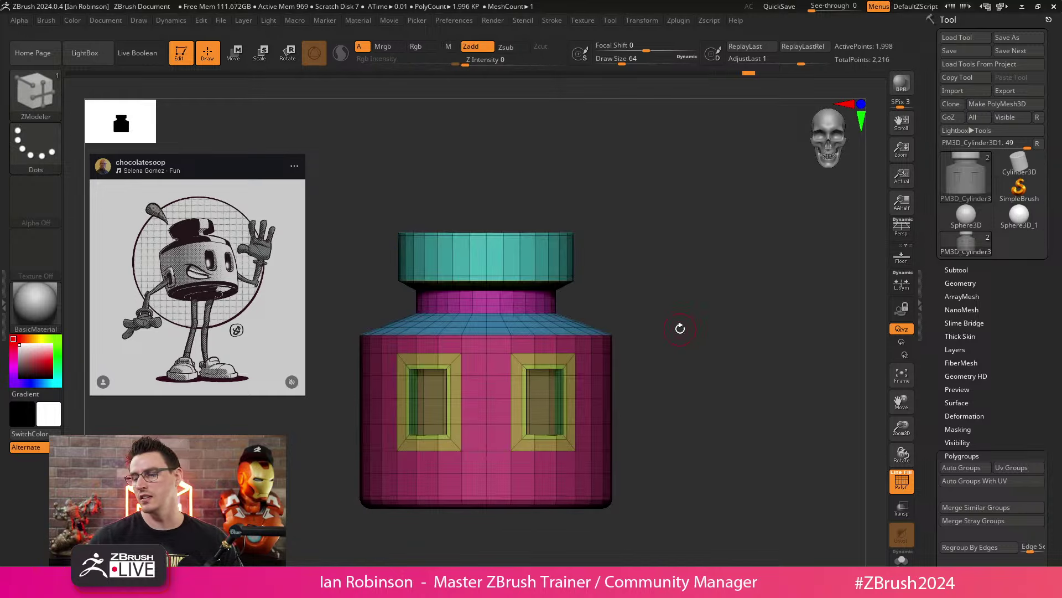
Step: Delete the edge loop just below the cap's top rim
alt+drag(672, 209, 677, 287)
alt+click(539, 233)
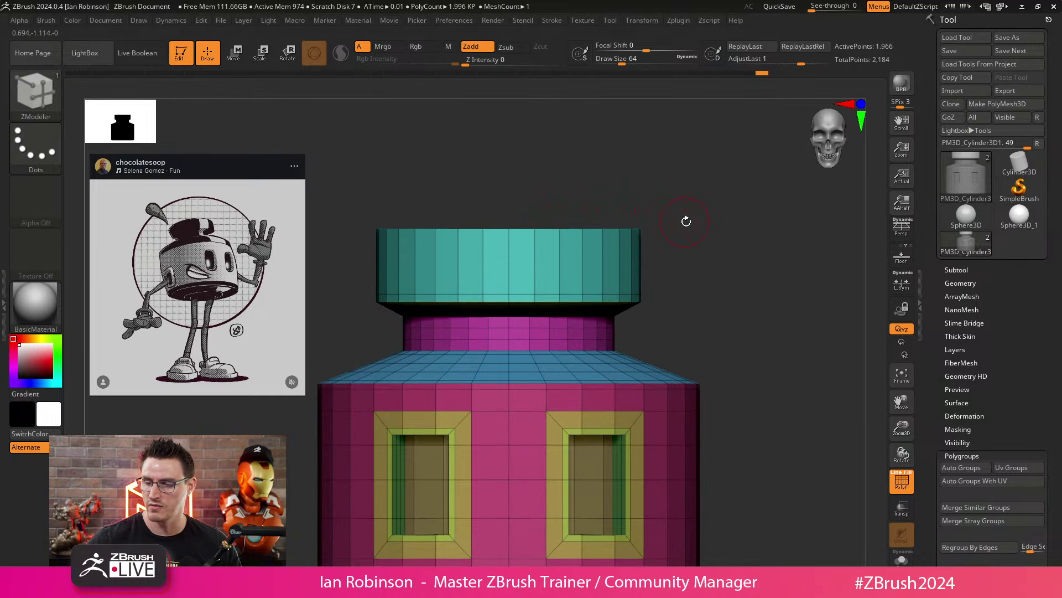
drag(686, 221, 636, 256)
Step: Undo the loop inserted mid-cap, set the ZModeler edge action to Insert and add an edge loop just below the cap's top rim
click(555, 235)
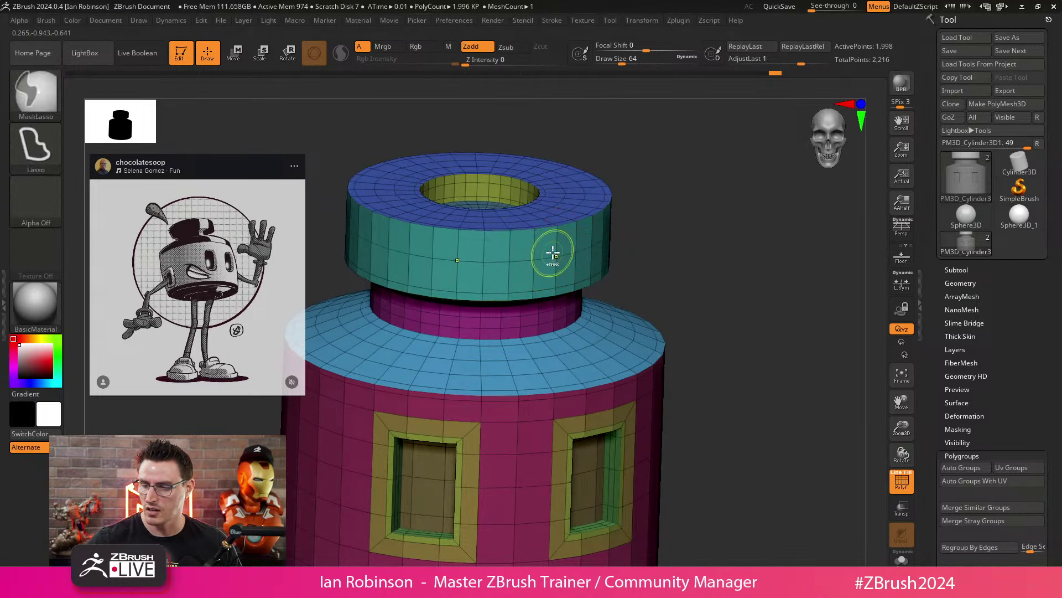
key(ctrl+z)
key(space)
click(528, 236)
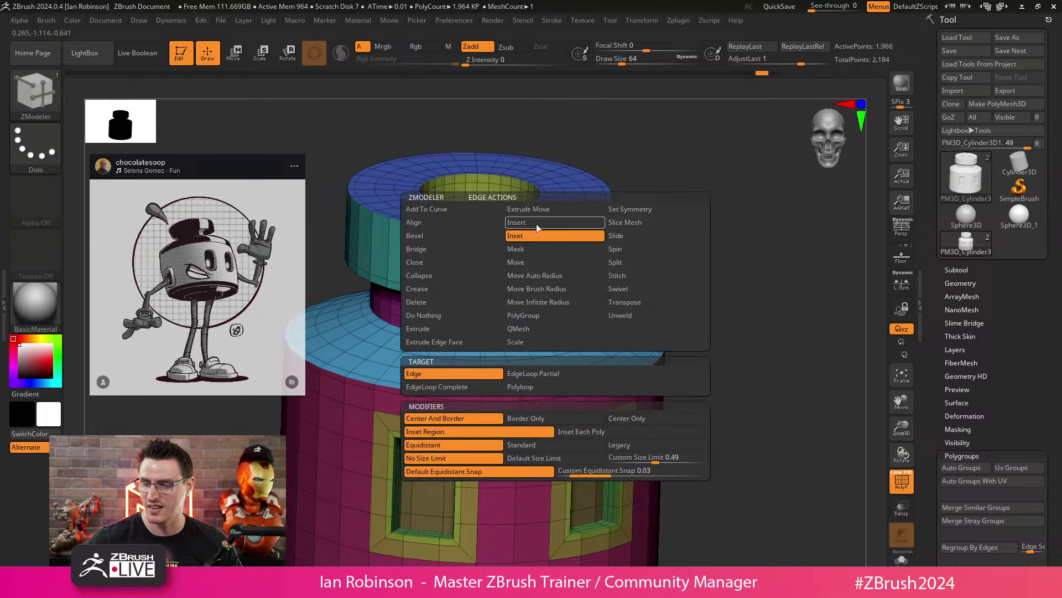
click(536, 222)
click(559, 230)
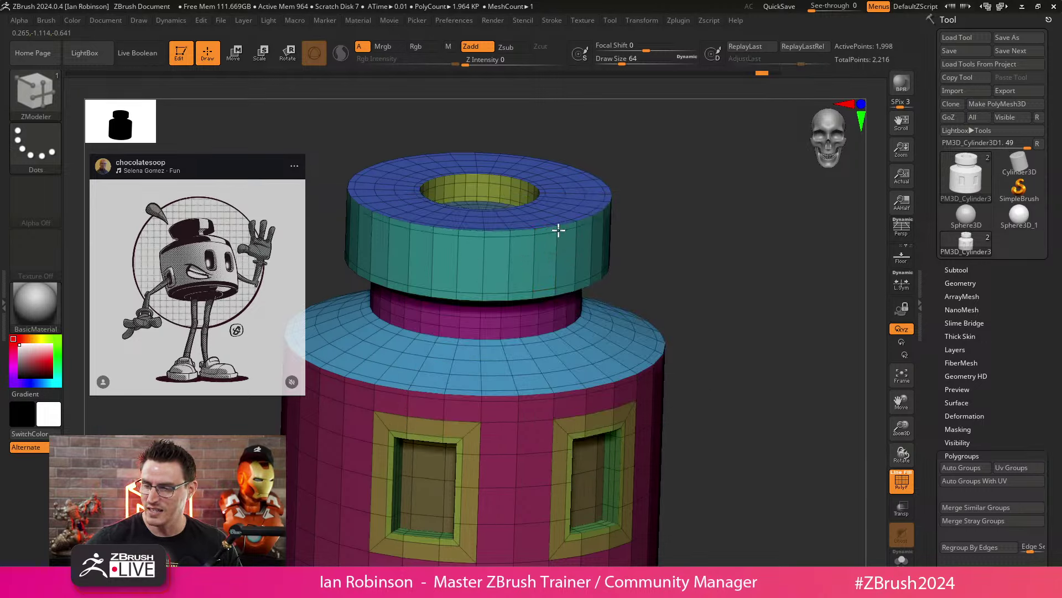
Step: Set the Insert target to Multiple EdgeLoops and add two edge loops around the side of the cap
key(space)
click(478, 372)
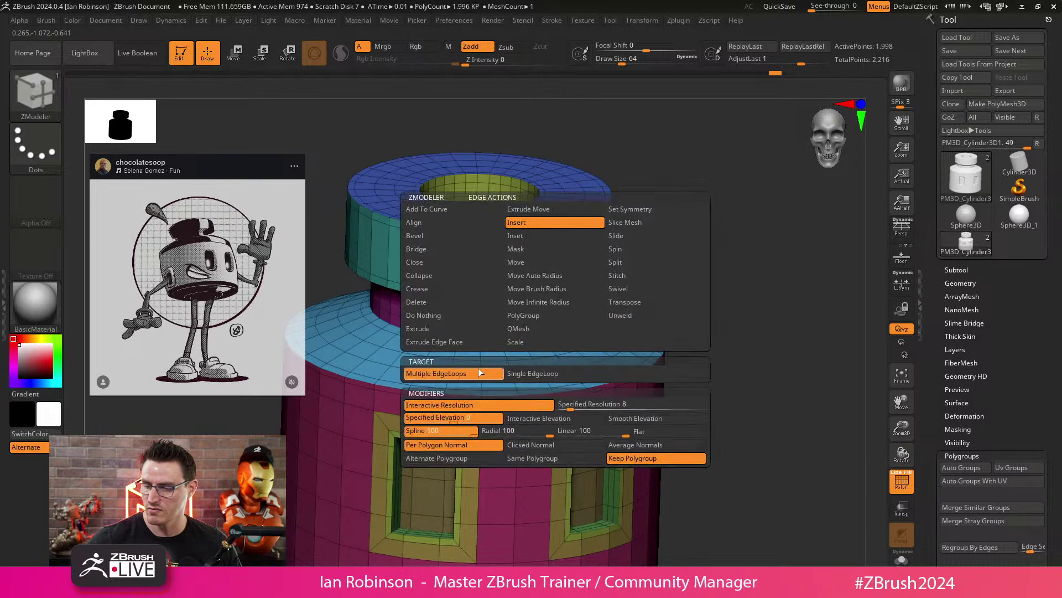
drag(546, 249, 554, 268)
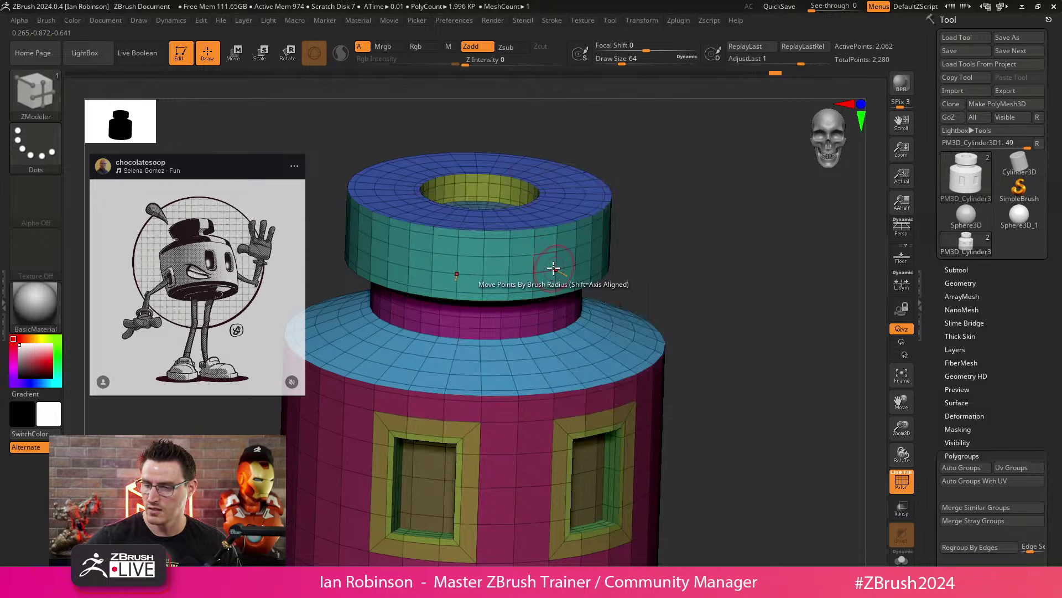
Step: View the bottle from the front without polyframe and with dynamic subdivision on, and save the tool
drag(637, 266, 671, 240)
key(shift+f)
key(d)
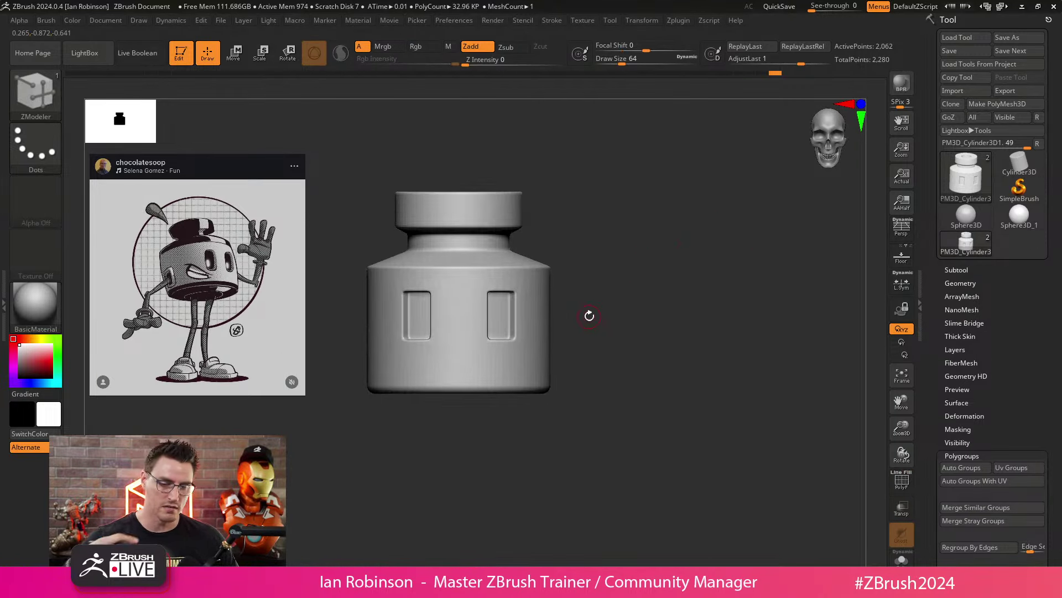
click(956, 50)
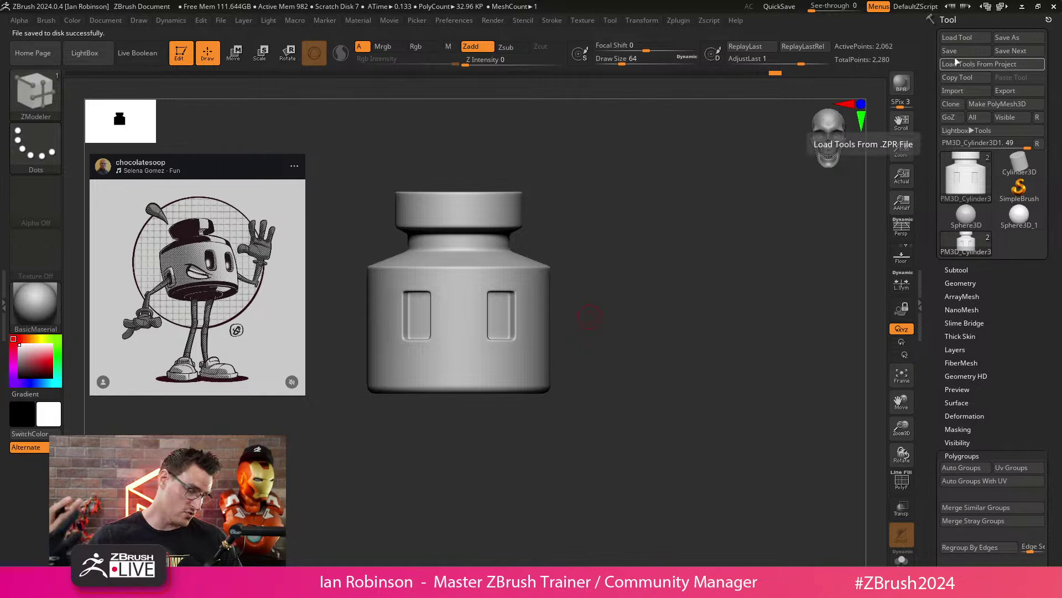
Step: Enlarge the Spotlight reference drawing over the front view of the bottle and lower its opacity until the model shows through
mouse_move(642, 318)
mouse_down()
mouse_move(652, 289)
mouse_move(656, 298)
mouse_up()
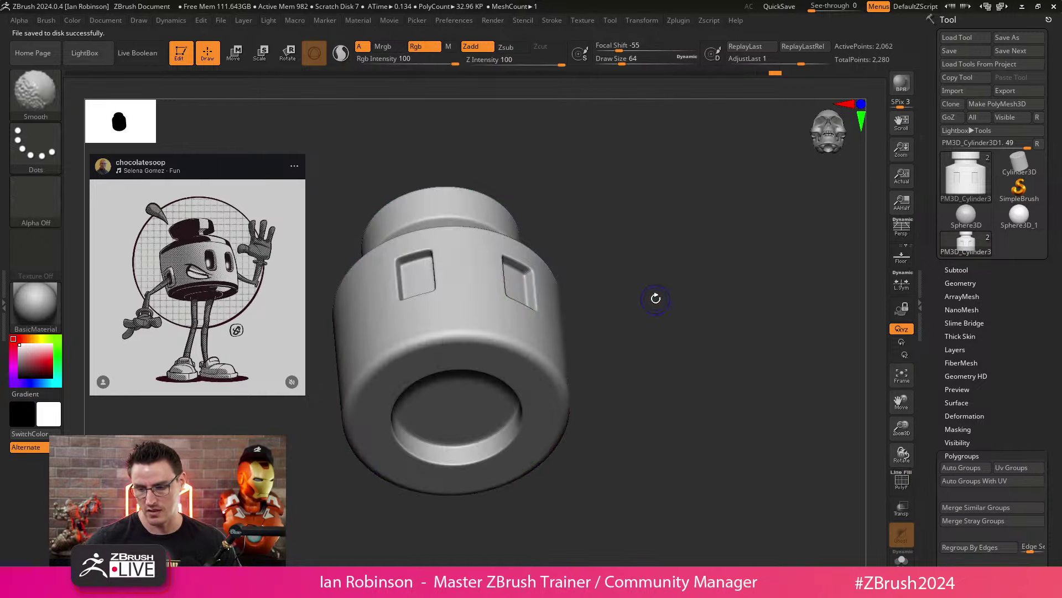
click(960, 269)
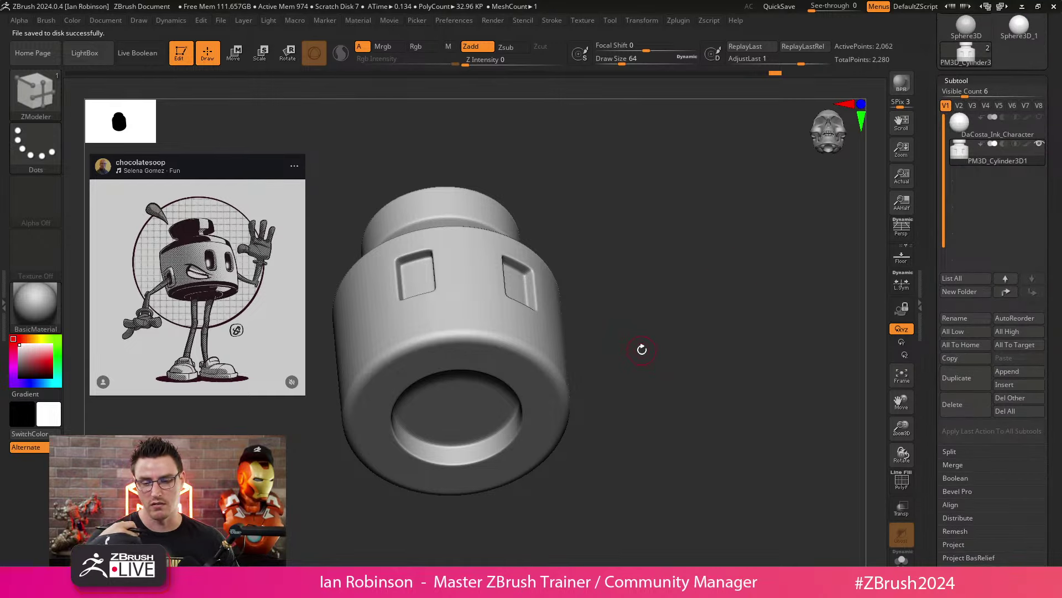
shift+drag(668, 277, 675, 286)
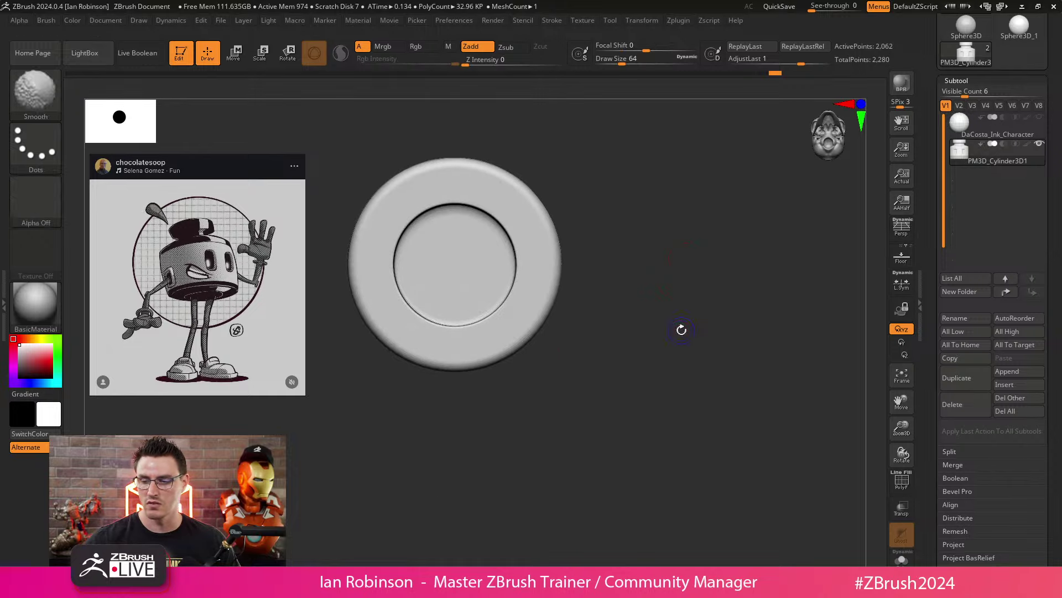
shift+drag(666, 346, 633, 349)
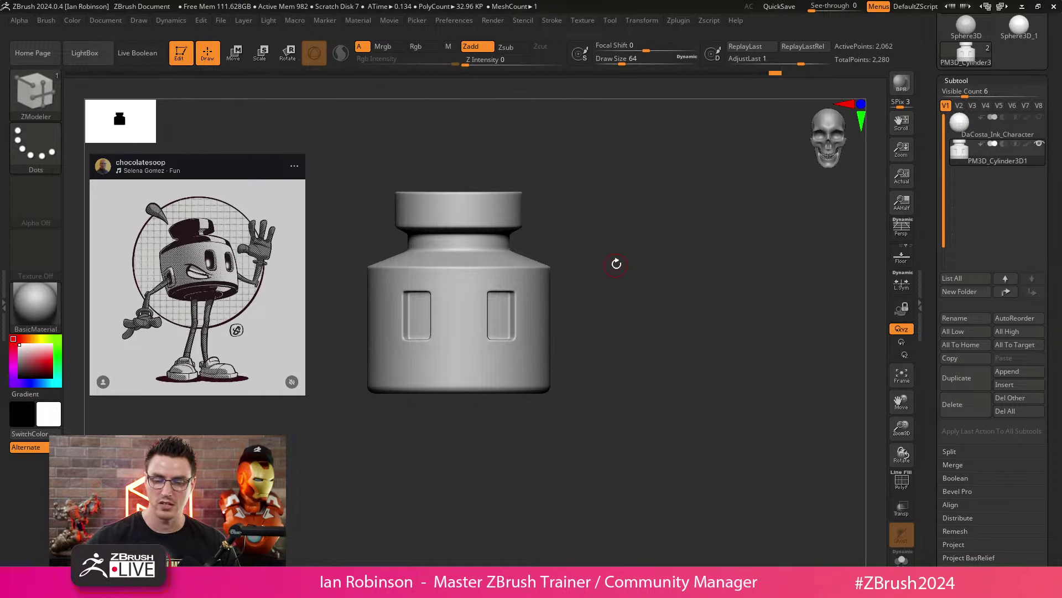
key(space)
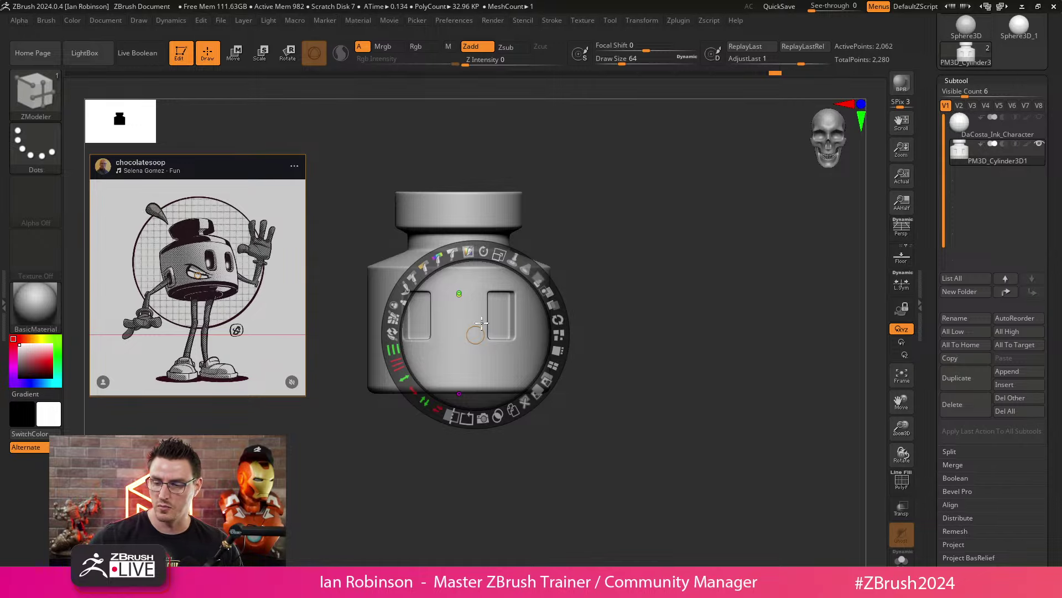
drag(476, 335, 198, 275)
drag(269, 242, 652, 200)
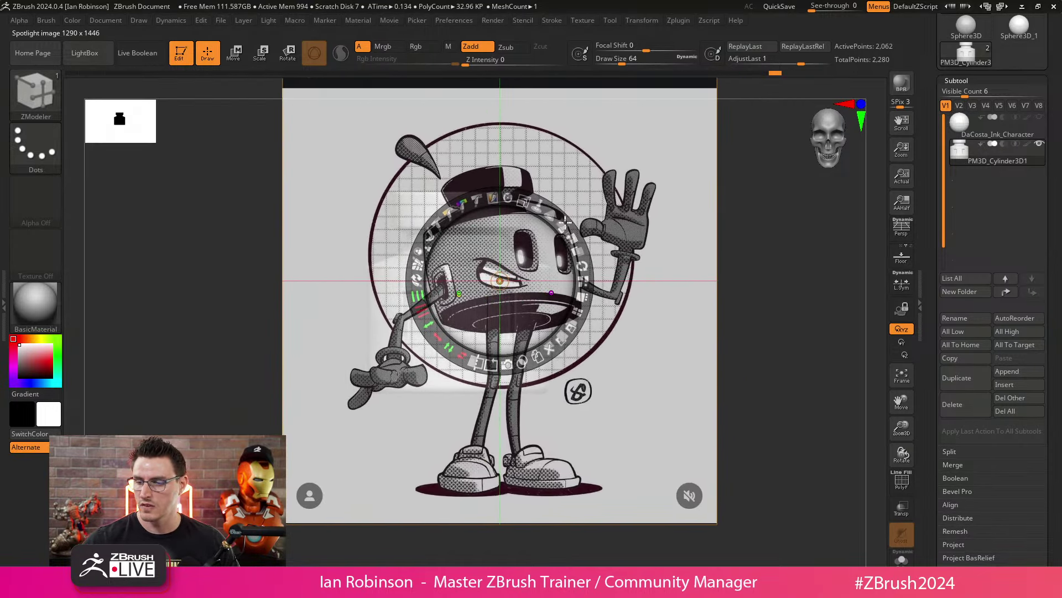
mouse_move(564, 222)
mouse_down()
mouse_move(573, 221)
mouse_move(561, 219)
mouse_up()
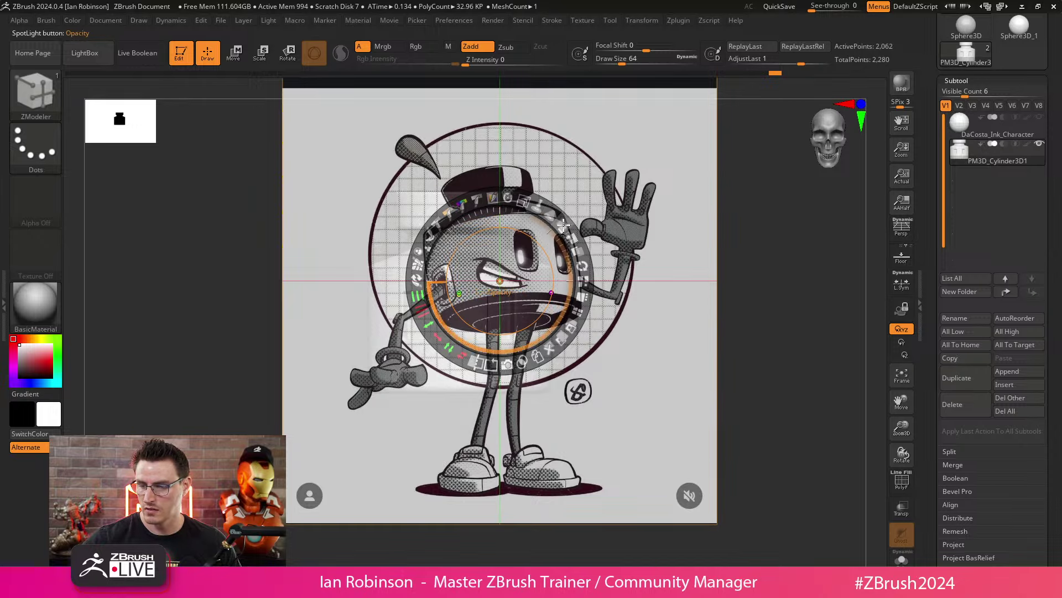
drag(564, 224, 502, 207)
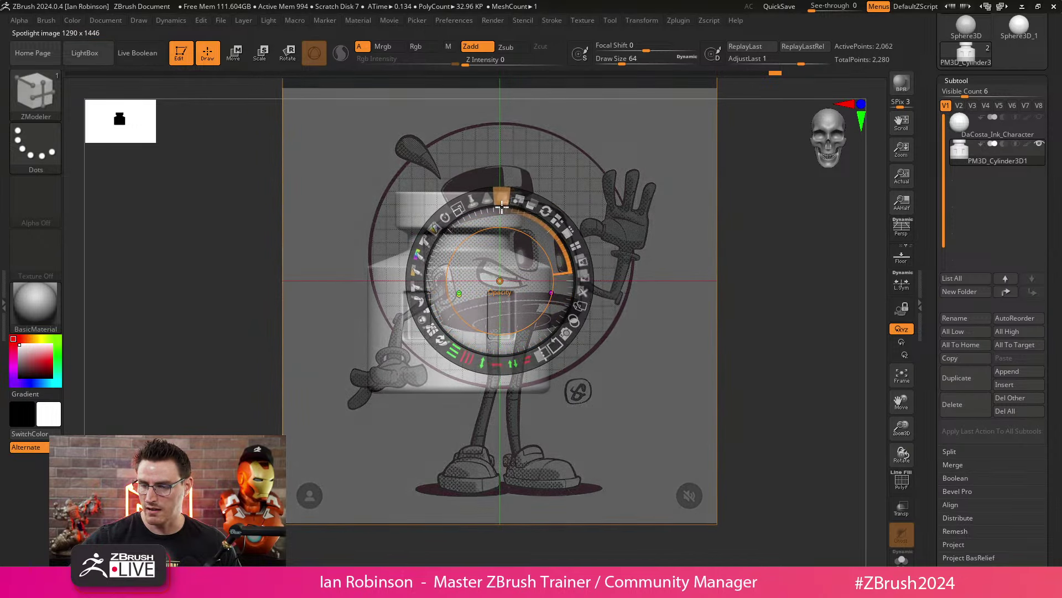
key(z)
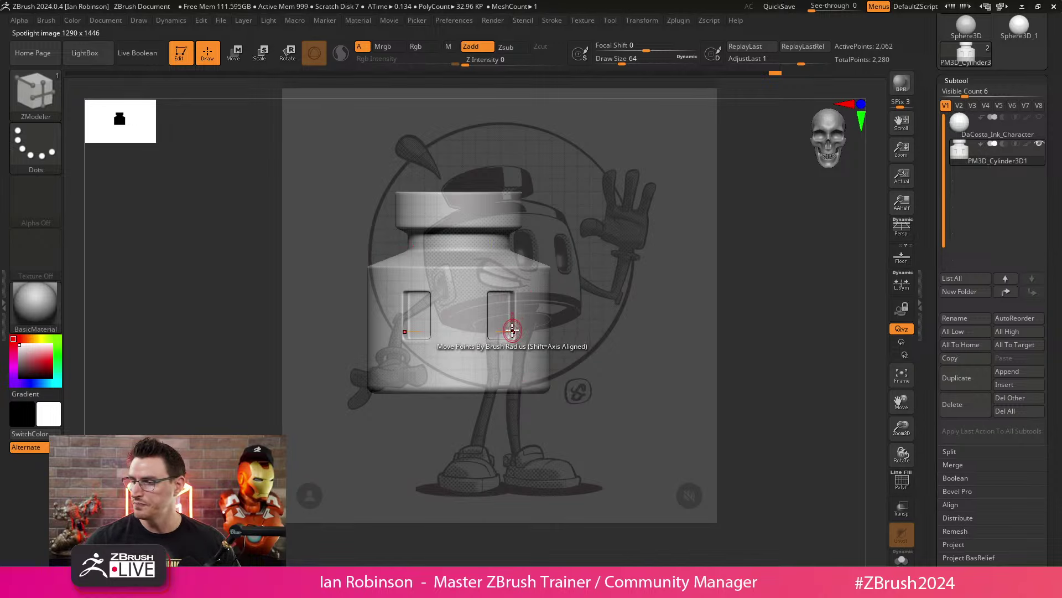
Step: Append a ZSphere as a new subtool and make it the active subtool
click(1007, 384)
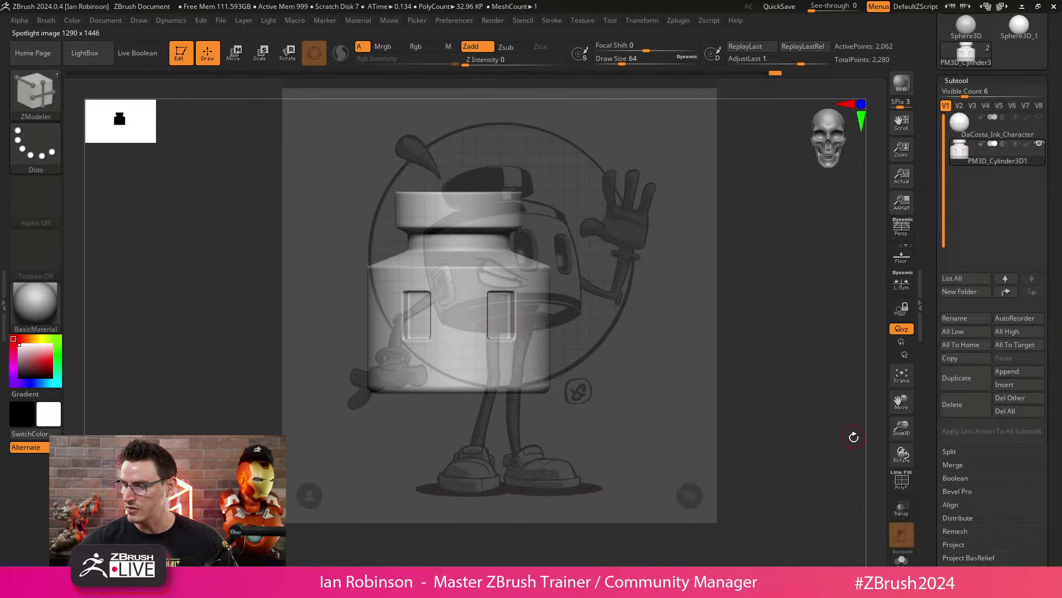
click(1007, 384)
click(848, 438)
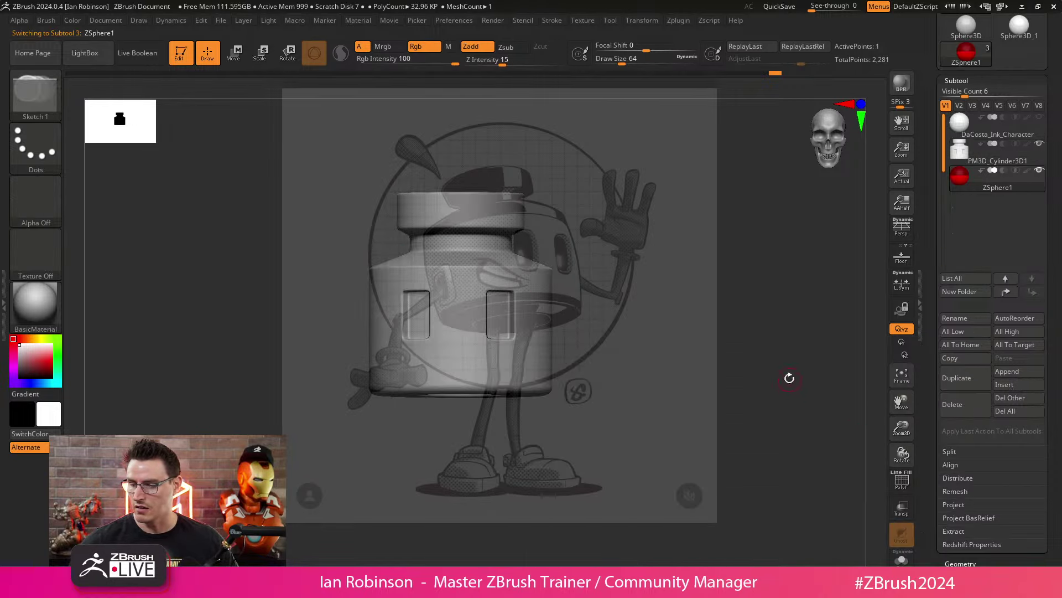
Step: Move the ZSphere out of the bottle to just below its base
key(e)
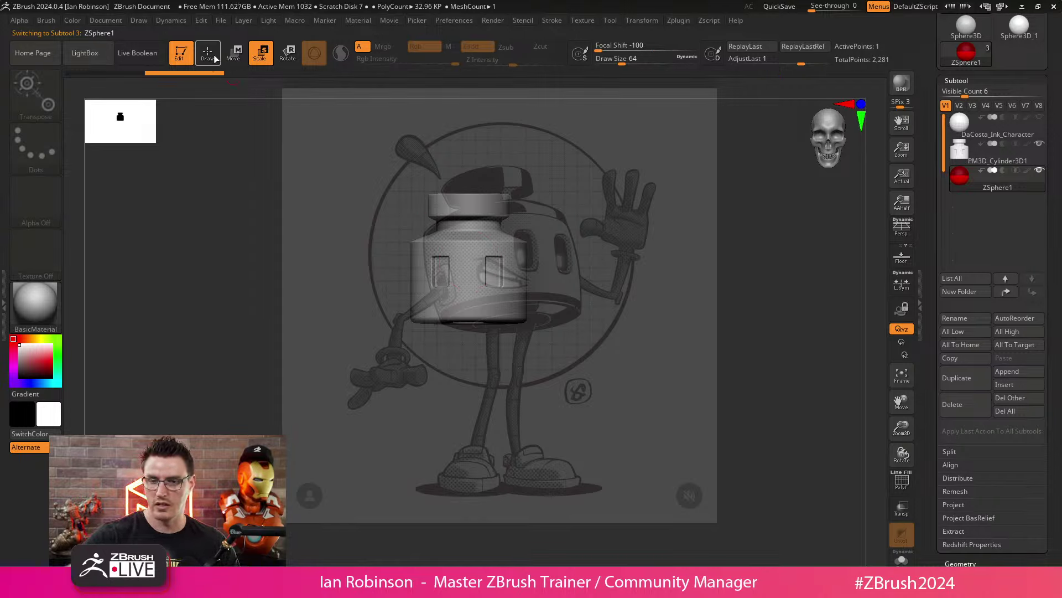
click(233, 53)
drag(479, 271, 475, 352)
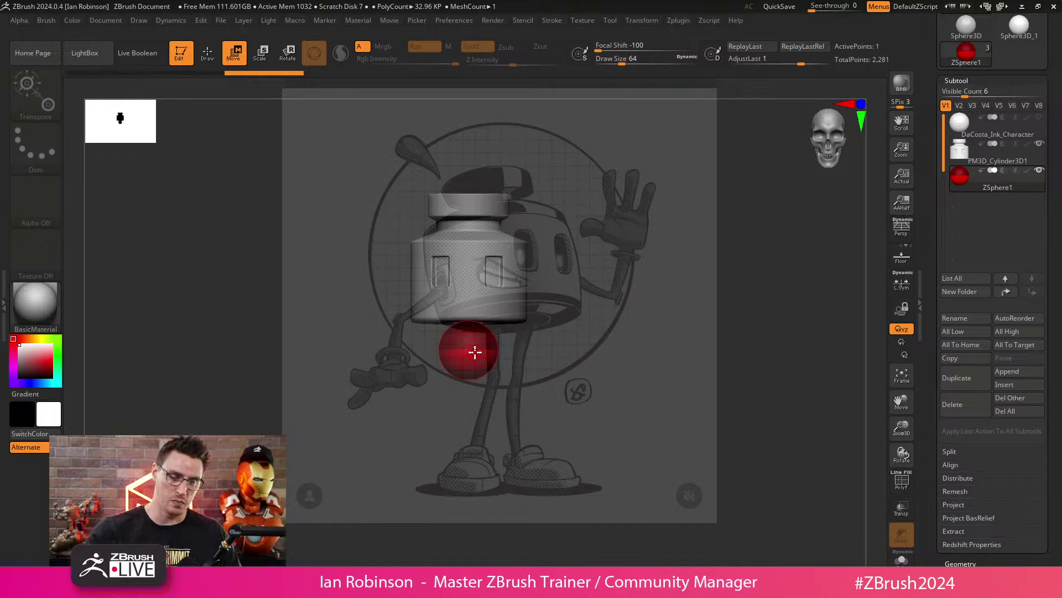
Step: Examine the Draw, SpotLight, Custom UI and IColors settings in the preferences
click(454, 21)
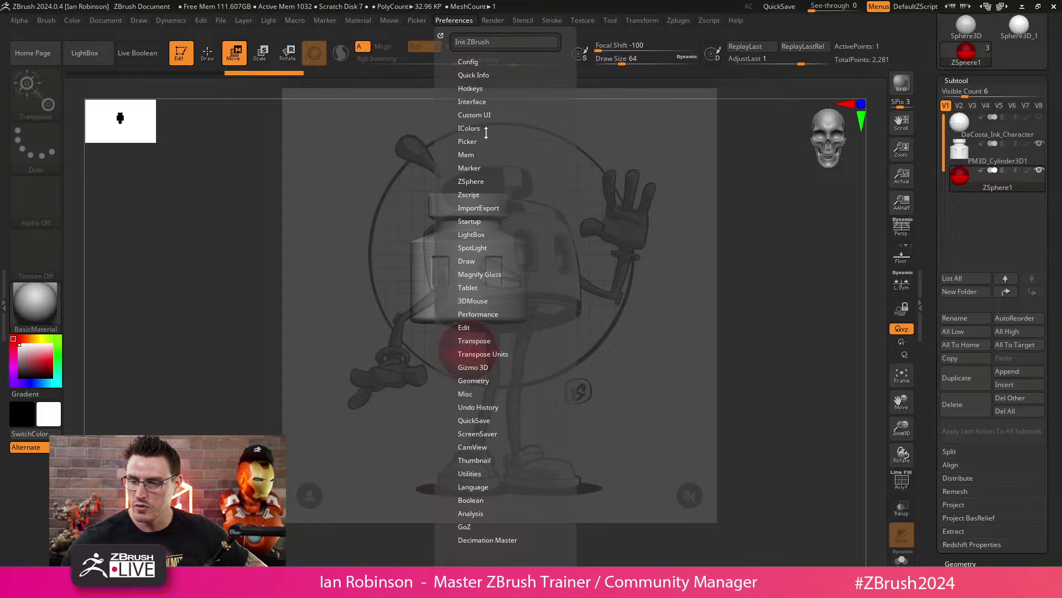
click(486, 258)
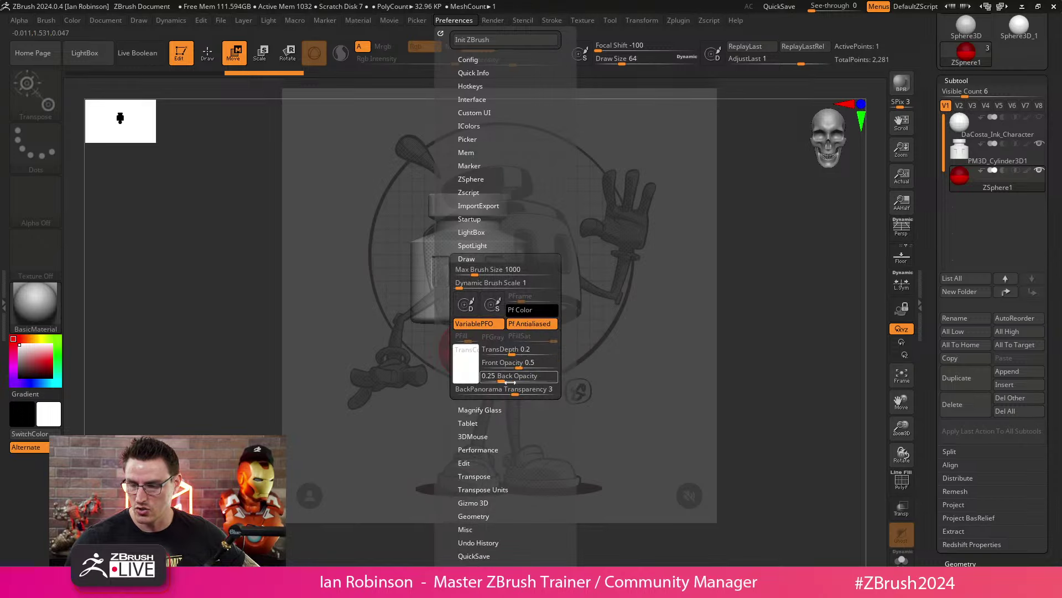
click(480, 246)
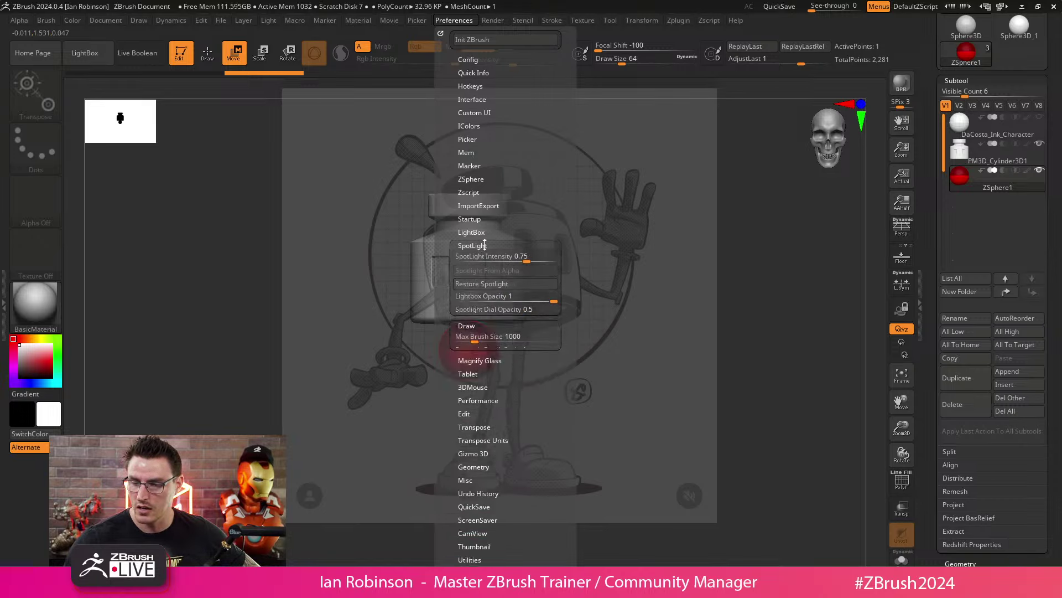
click(477, 113)
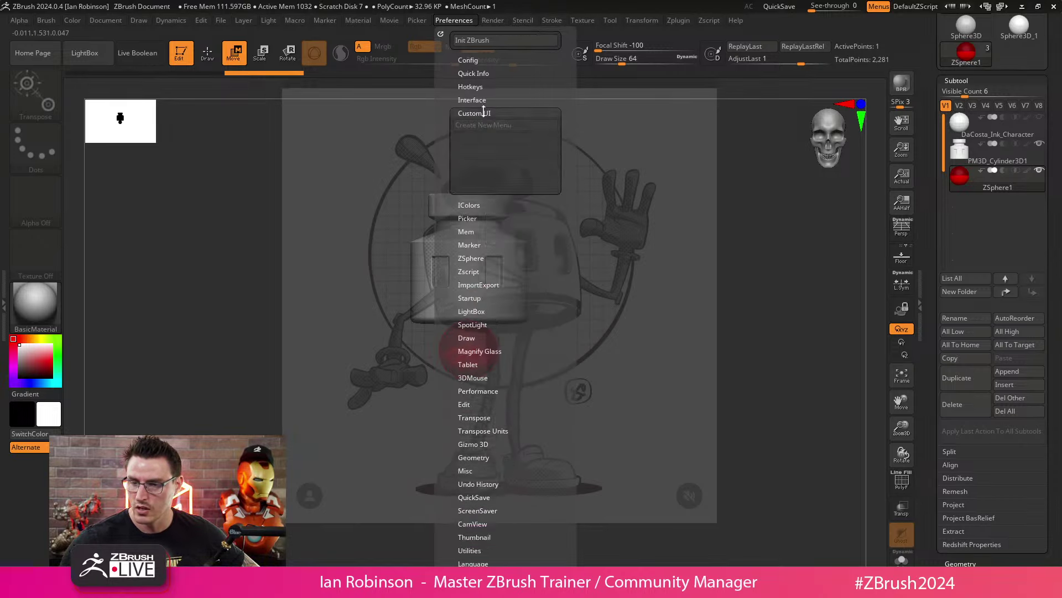
click(470, 127)
scroll(560, 147, down, 8)
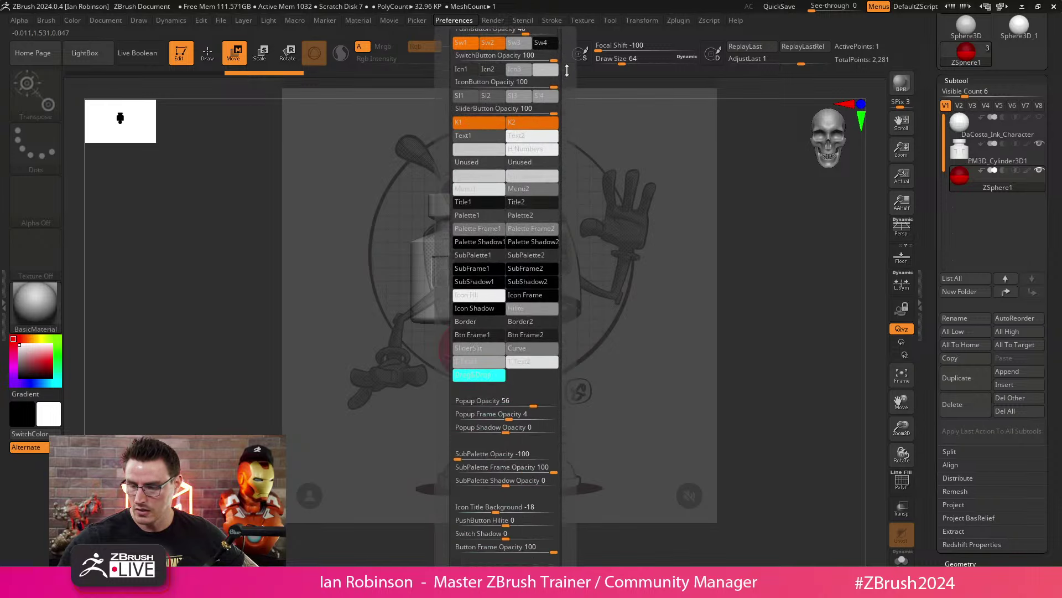
scroll(568, 282, down, 12)
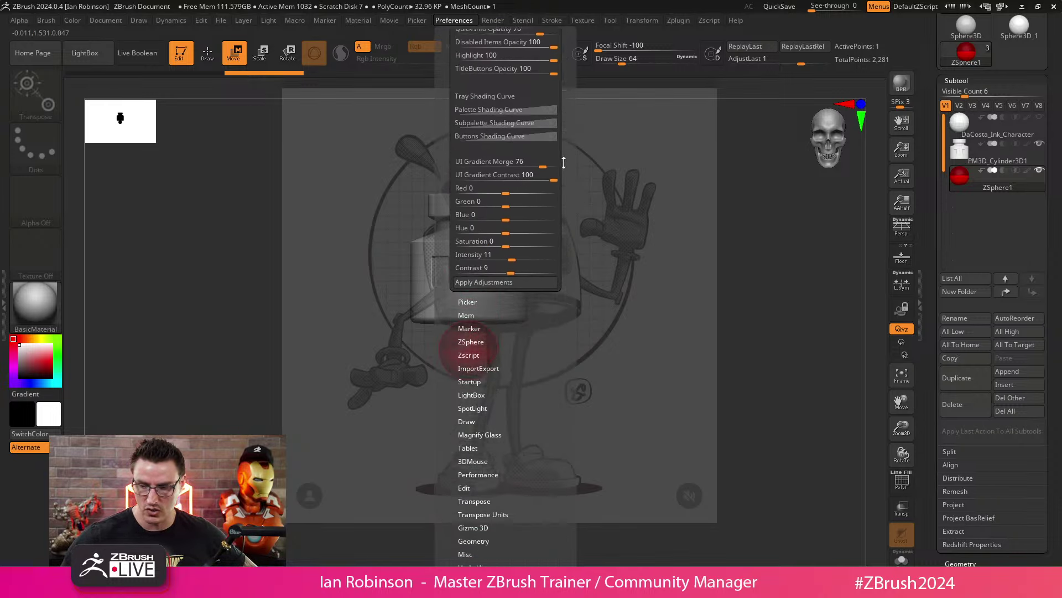
scroll(548, 330, down, 3)
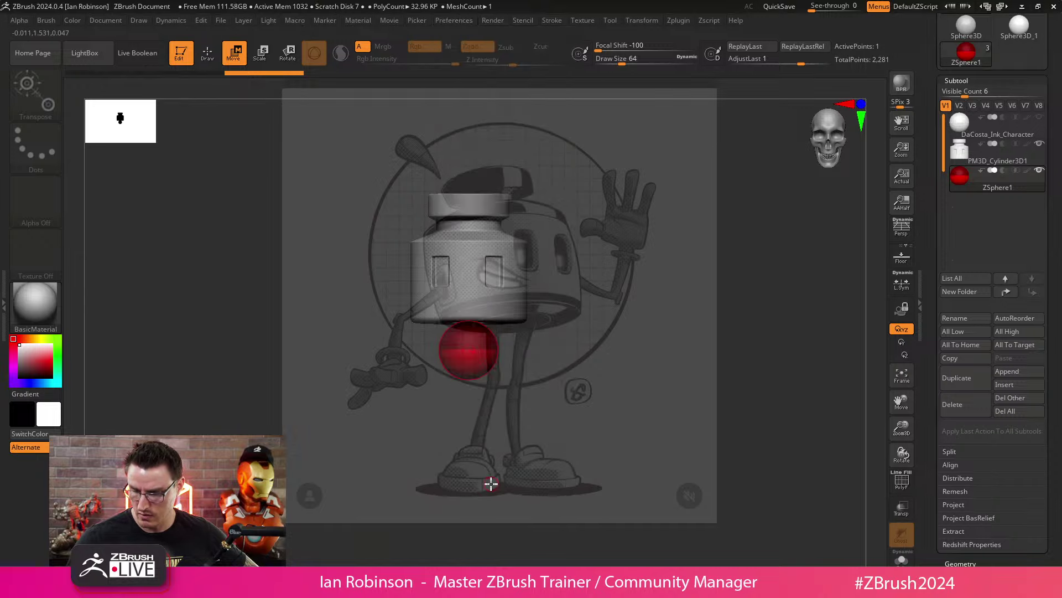
Step: Dock the preferences beside the canvas, examine the Tablet, Performance, Misc, Utilities and Analysis settings, and close the docked preferences
click(453, 20)
drag(440, 30, 996, 166)
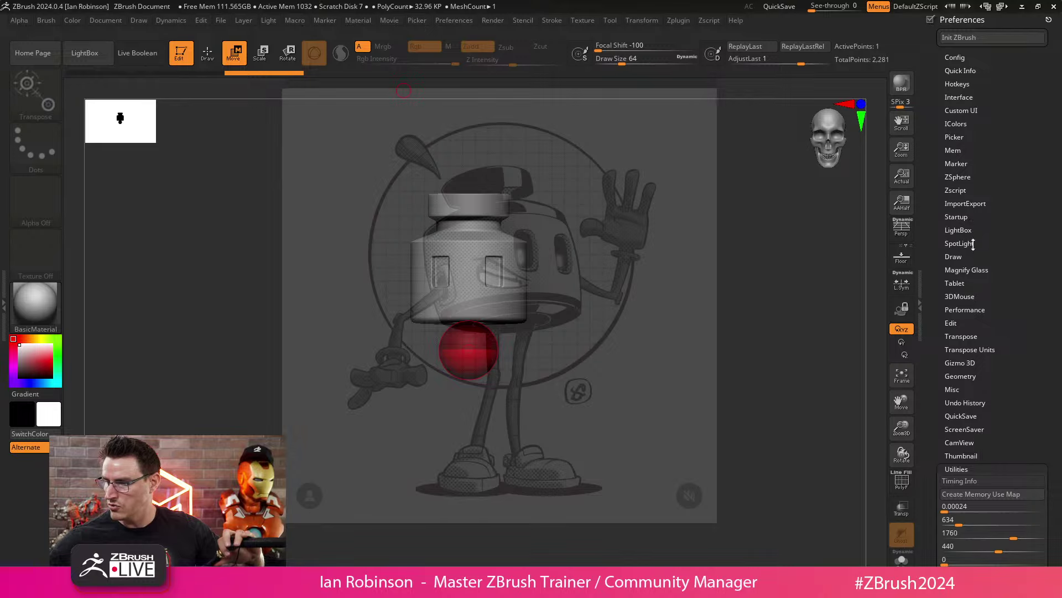
click(973, 284)
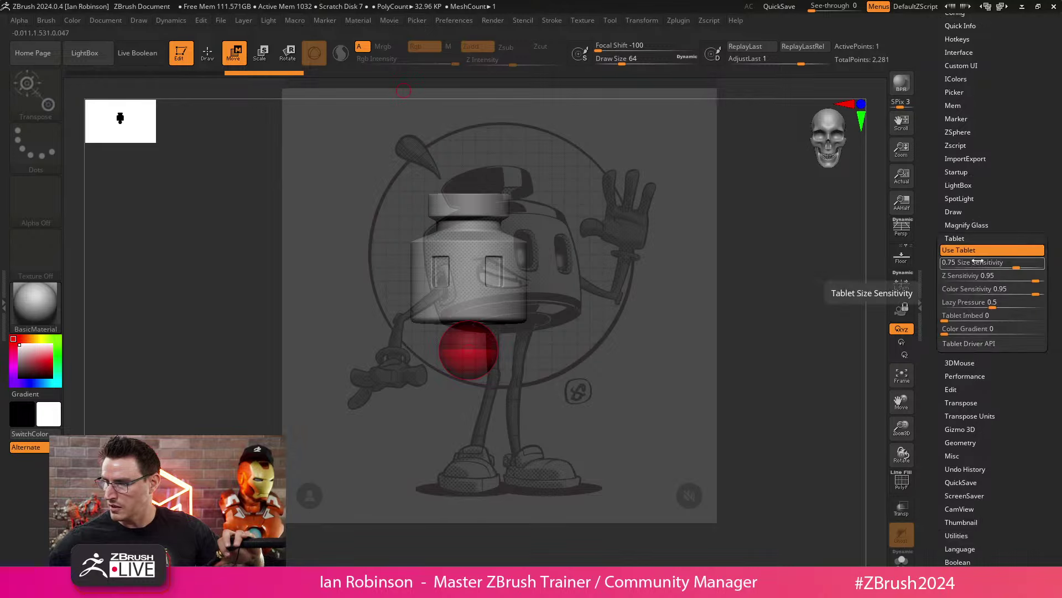
click(980, 249)
click(983, 267)
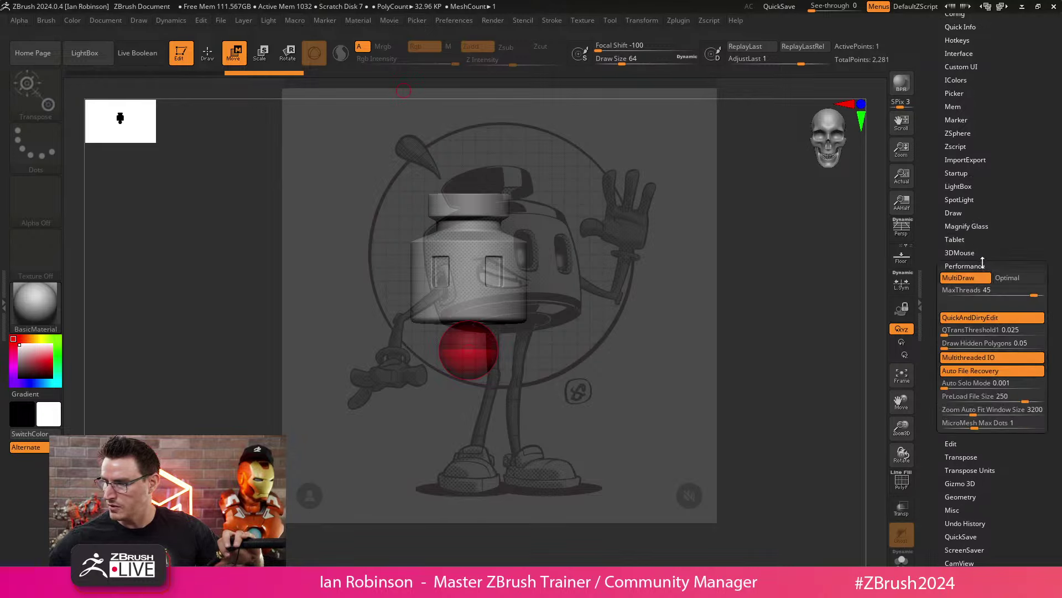
click(982, 262)
click(964, 345)
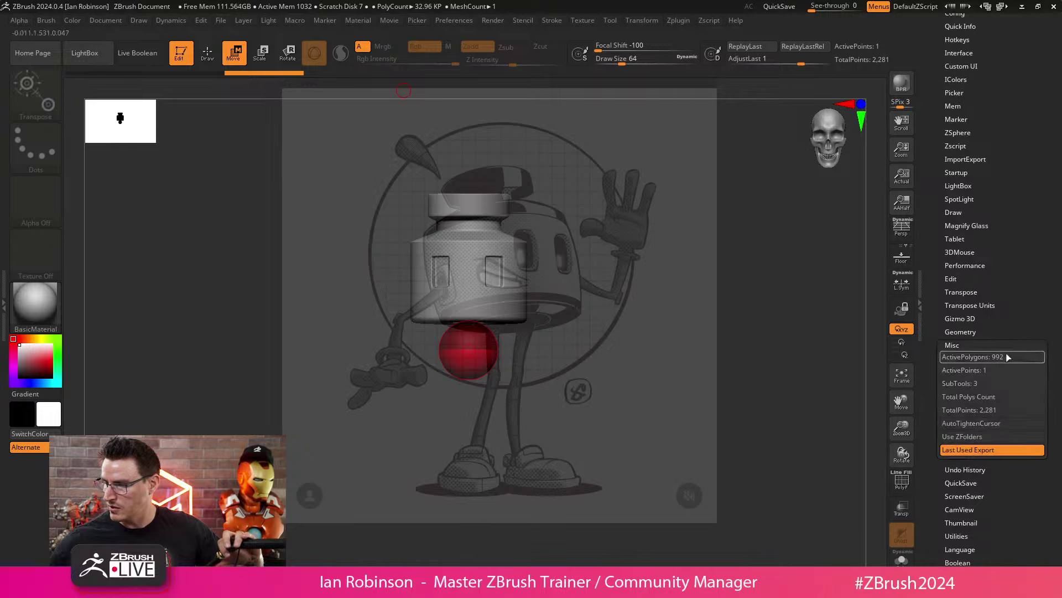
click(978, 345)
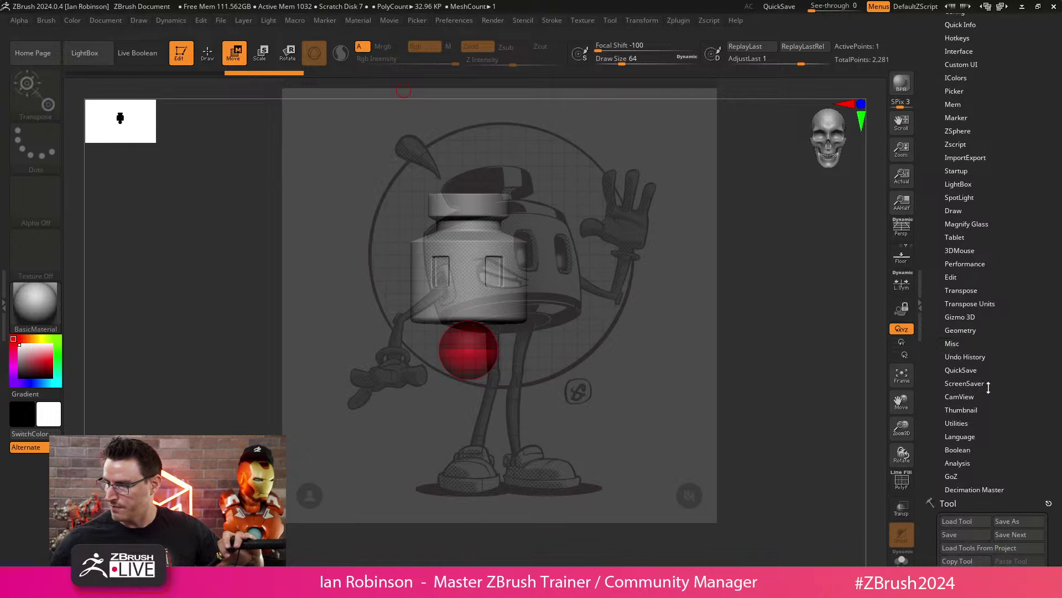
click(965, 423)
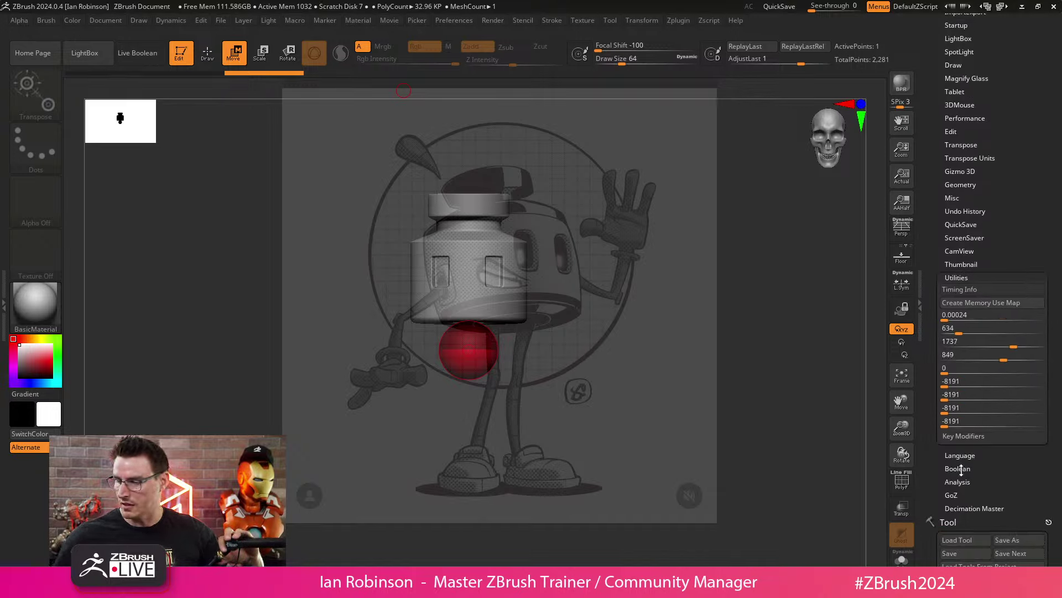
click(958, 481)
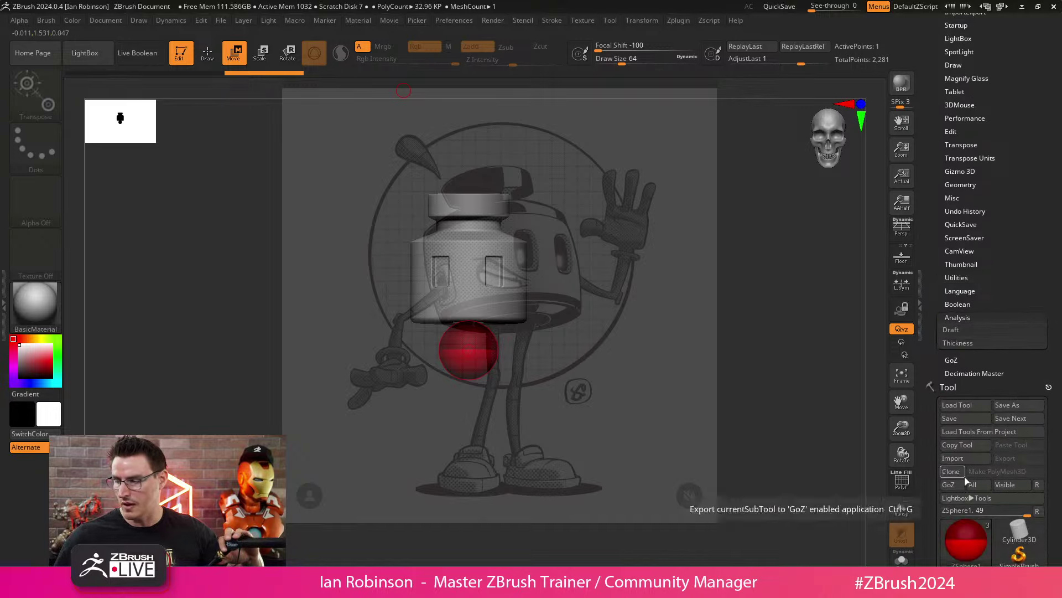
click(967, 319)
drag(996, 81, 980, 243)
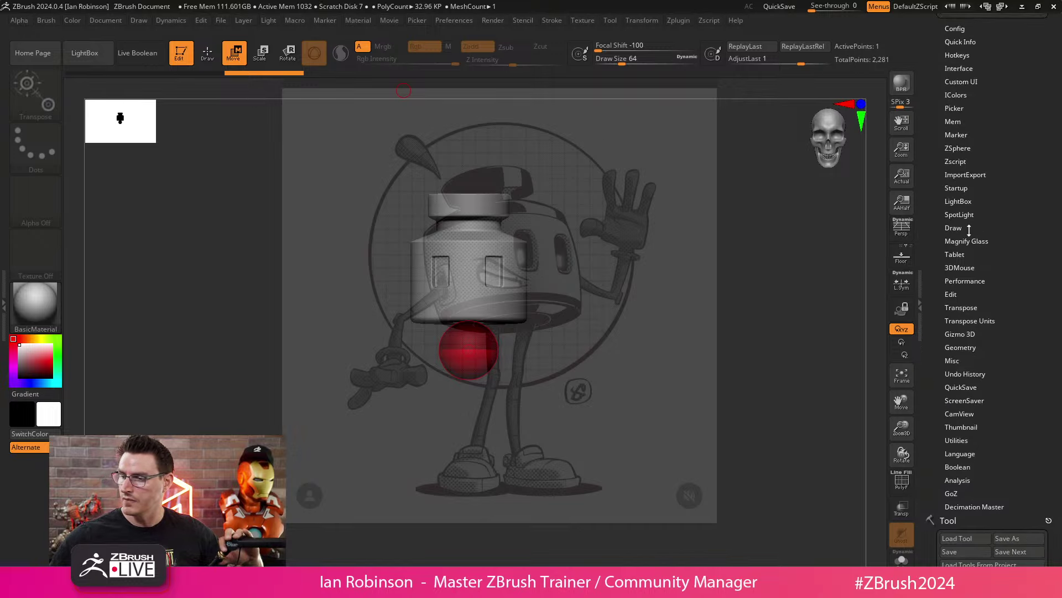
scroll(969, 228, up, 2)
click(1038, 20)
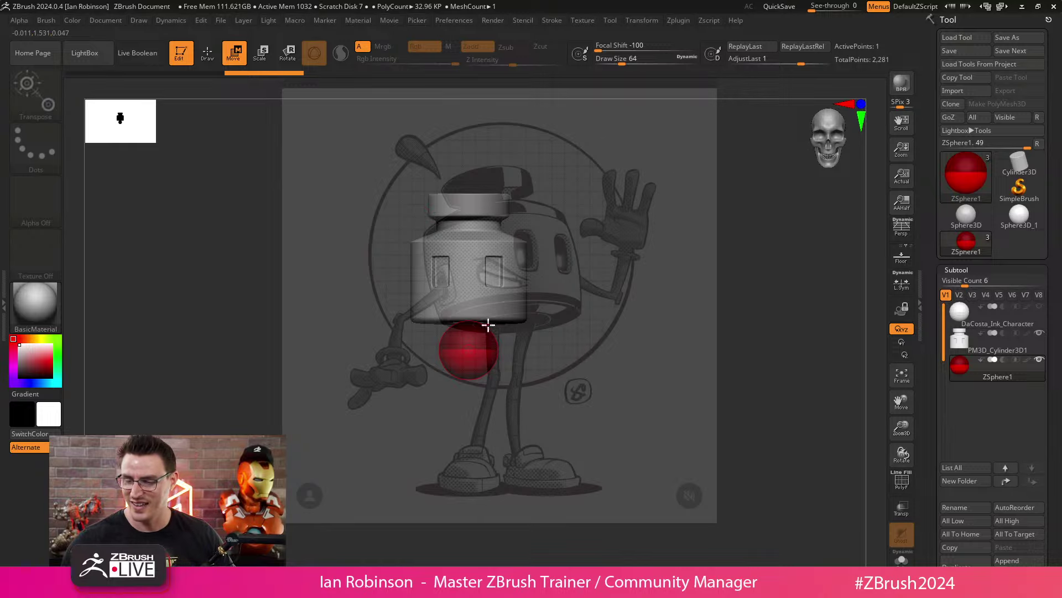
Step: Scale the ZSphere below the bottle down to about half its size
key(e)
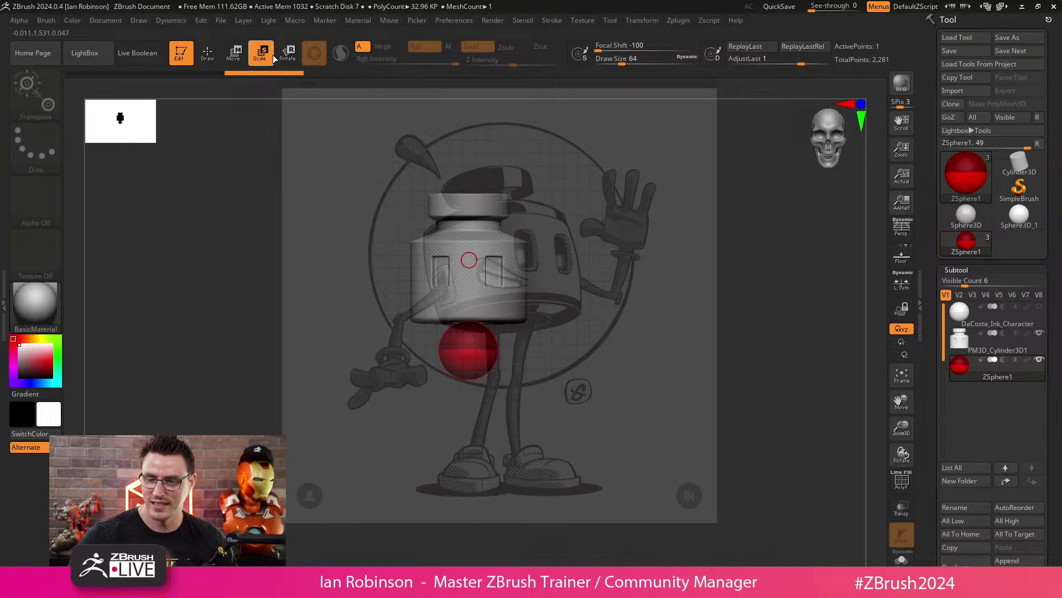
drag(483, 339, 604, 325)
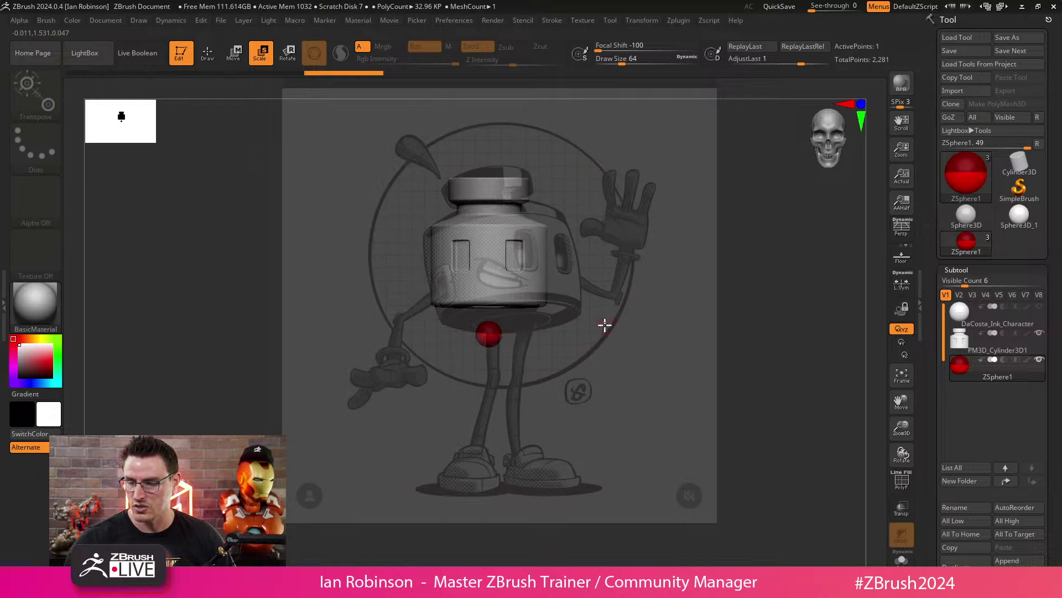
drag(499, 330, 652, 325)
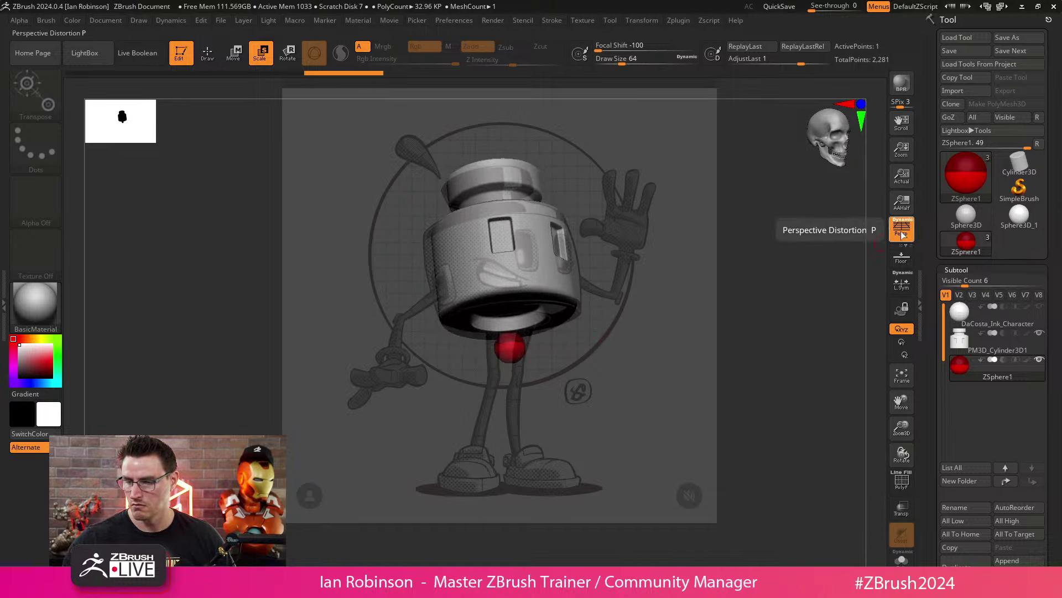
drag(652, 320, 605, 332)
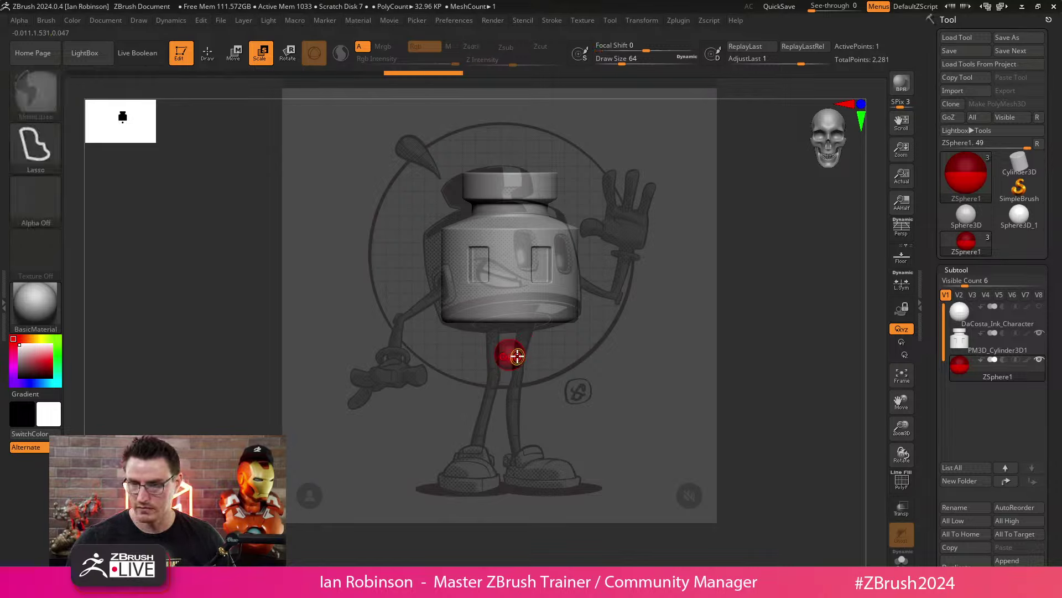
Step: Undo the ZSphere's scaling and move, and reposition the full-size ZSphere on the bottle's centreline just below its base
key(ctrl+z)
key(ctrl+z)
key(ctrl+z)
key(ctrl+z)
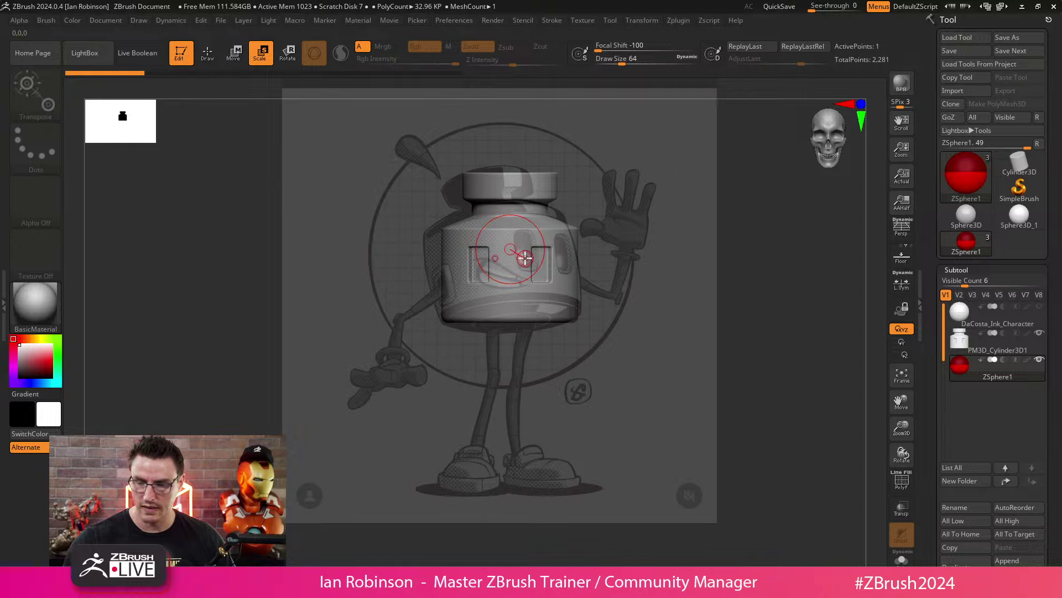
key(w)
drag(527, 261, 527, 313)
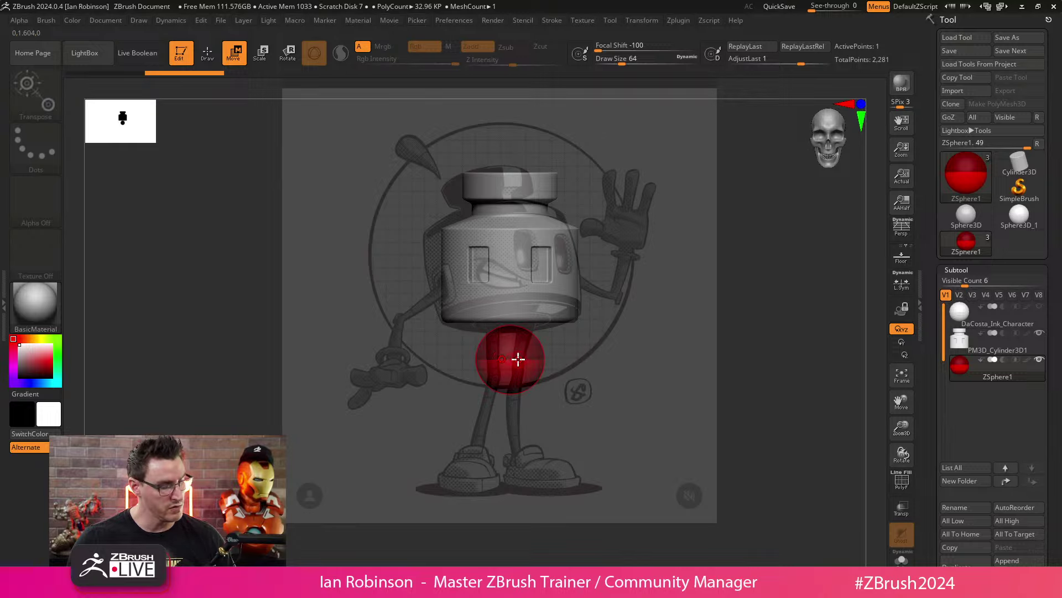
click(259, 52)
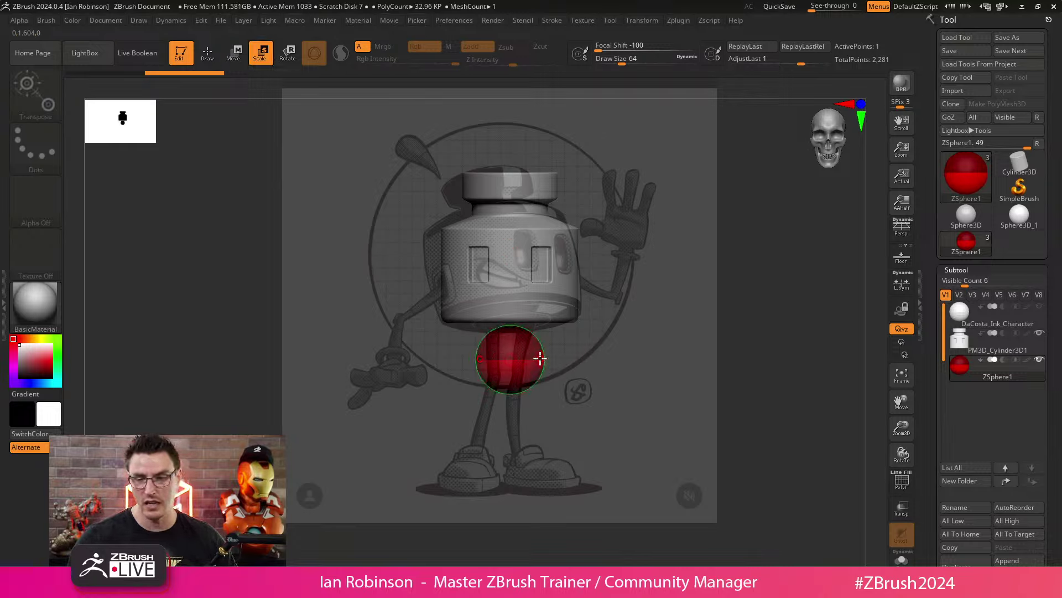
key(r)
key(w)
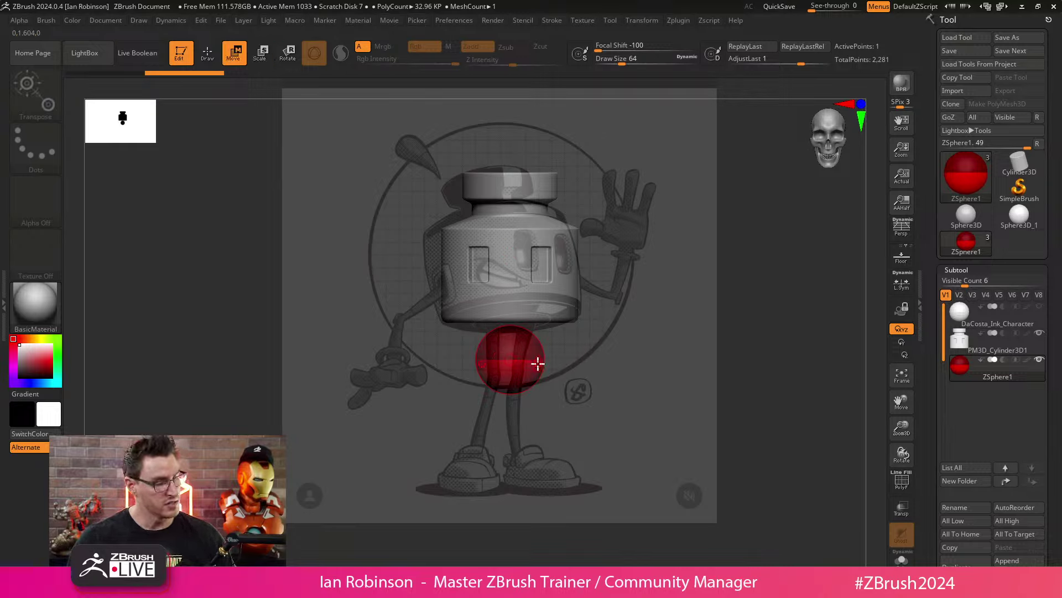
key(q)
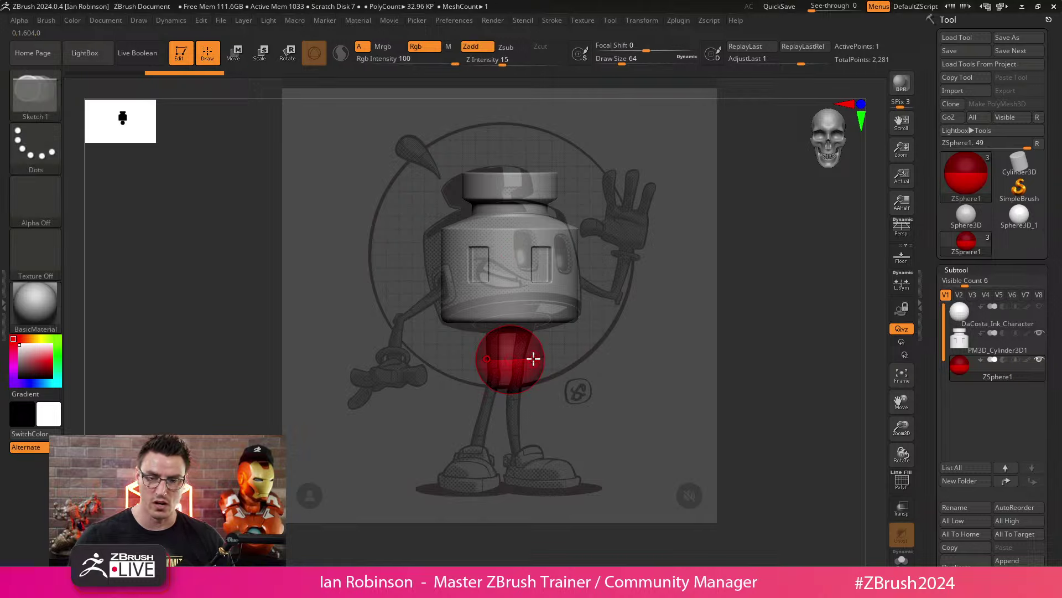
key(w)
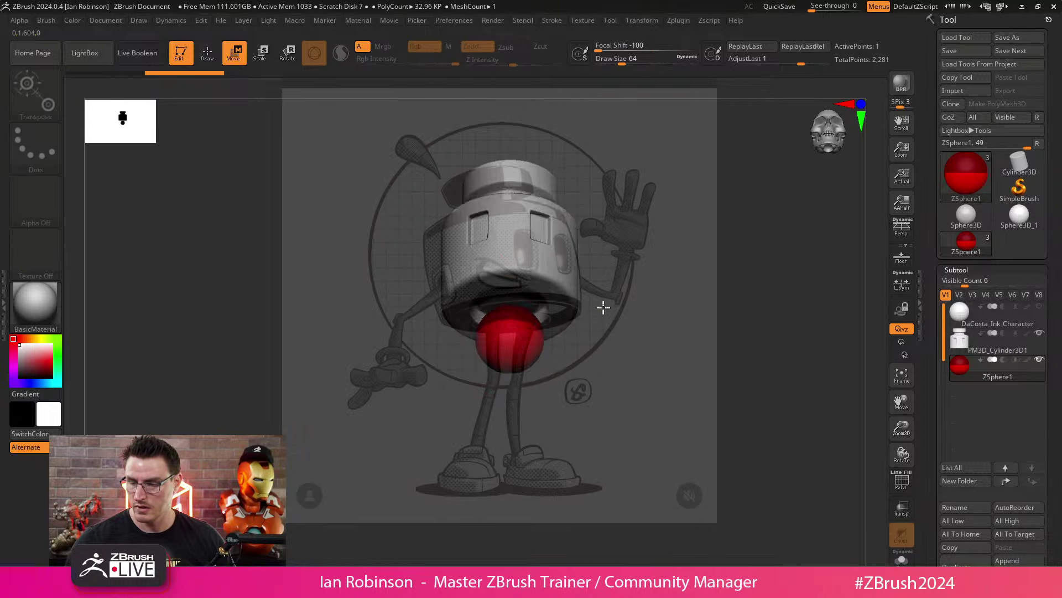
Step: Add a child ZSphere to the underside of the full-size ZSphere, pull it down as a leg, and undo both actions
shift+drag(602, 306, 548, 309)
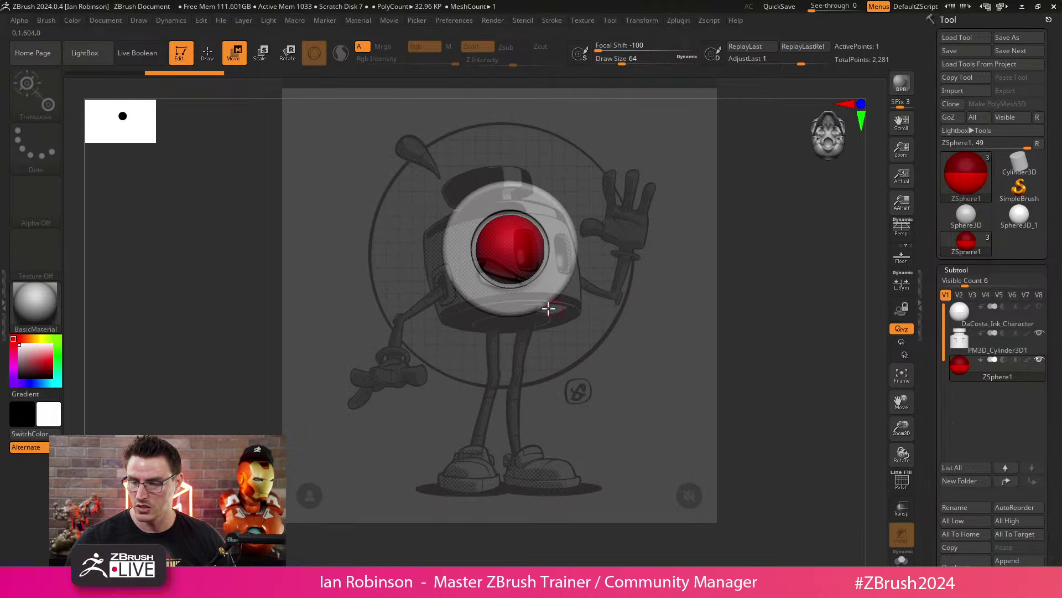
key(q)
click(511, 248)
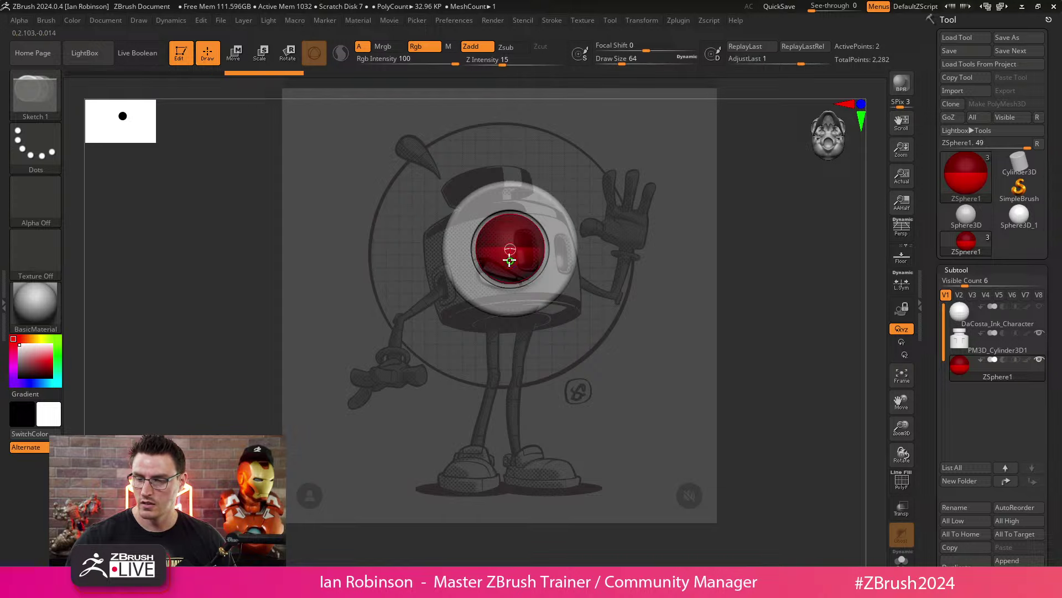
shift+drag(658, 487, 662, 384)
key(w)
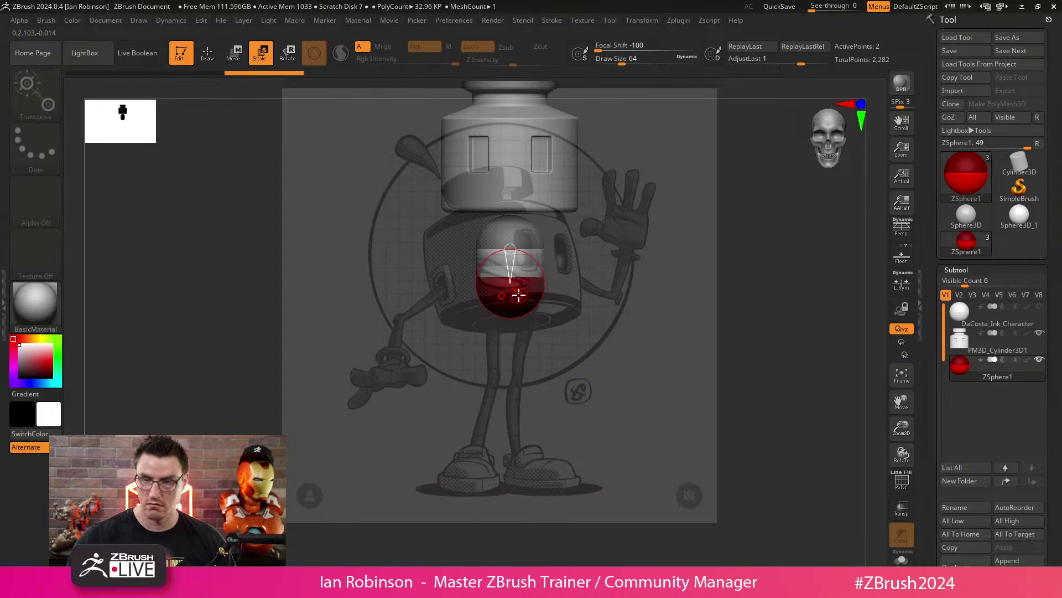
drag(518, 297, 518, 409)
key(ctrl+z)
key(ctrl+z)
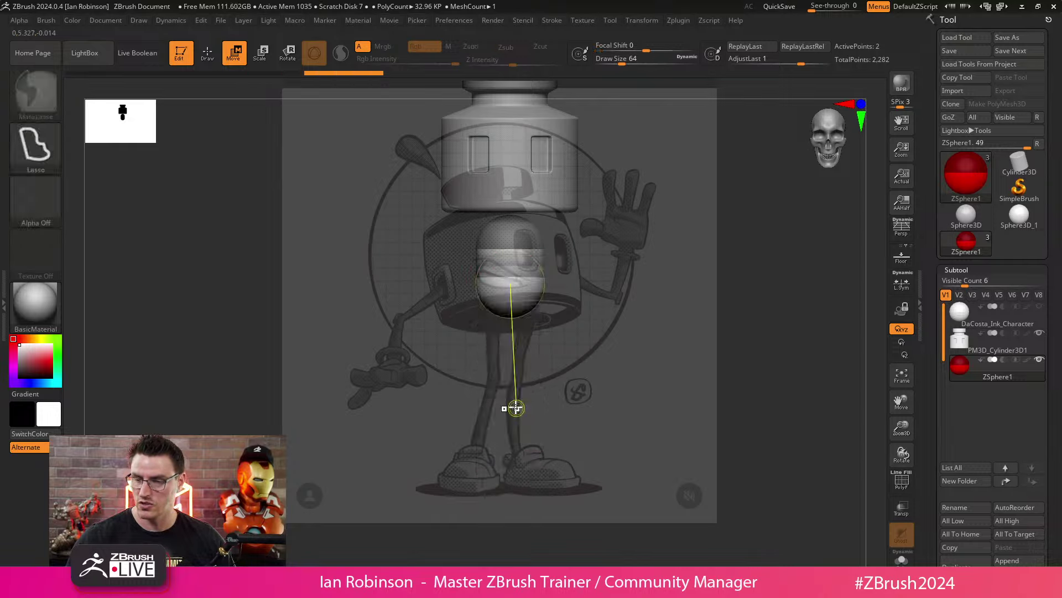
Step: Scale the ZSphere down to about a third of its size and move it up against the bottle's base
key(r)
key(e)
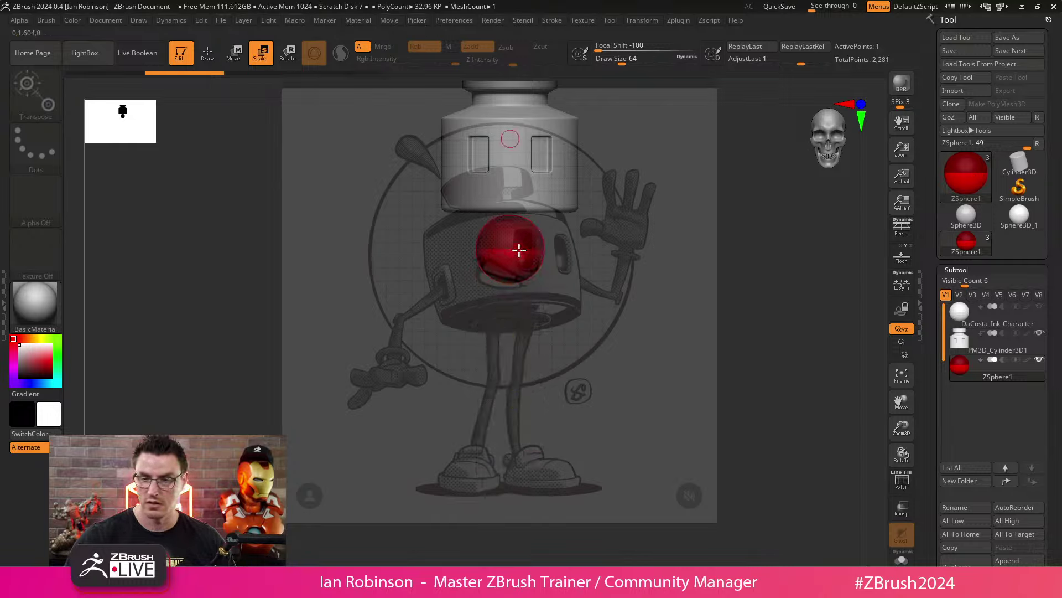
drag(525, 248, 472, 178)
drag(639, 301, 658, 325)
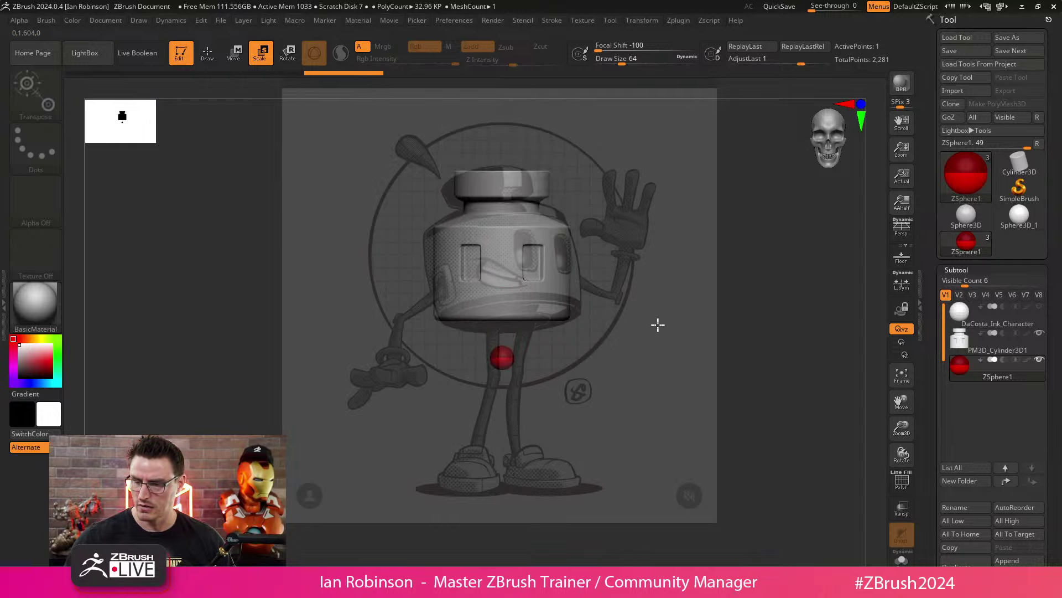
key(w)
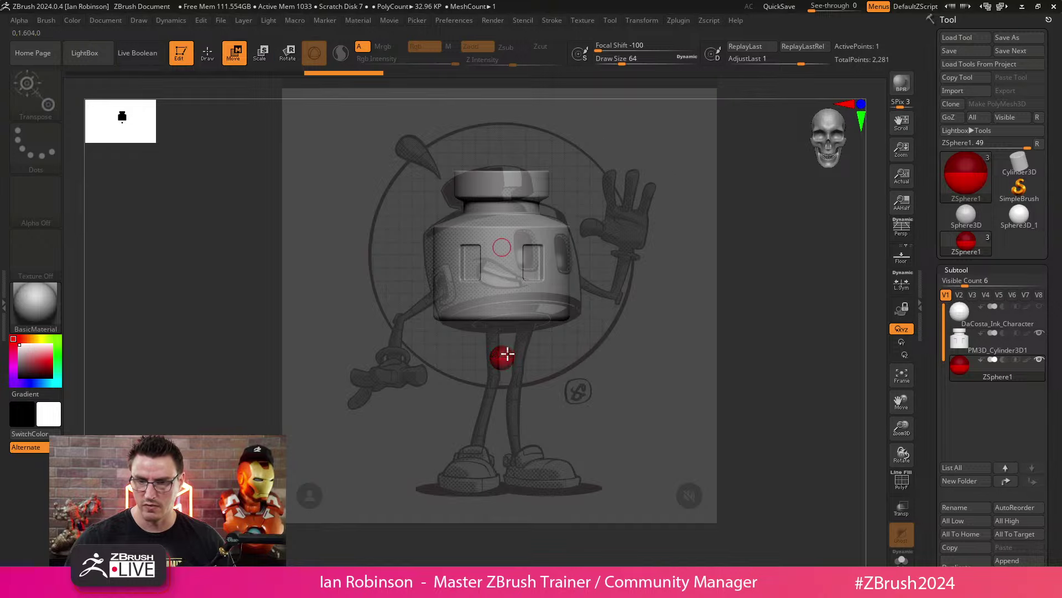
mouse_move(507, 355)
mouse_down()
mouse_move(508, 334)
mouse_move(577, 297)
mouse_move(530, 288)
mouse_up()
Step: Add a child ZSphere on the small ZSphere's underside and pull it straight down to the reference's shoes to form a leg
key(q)
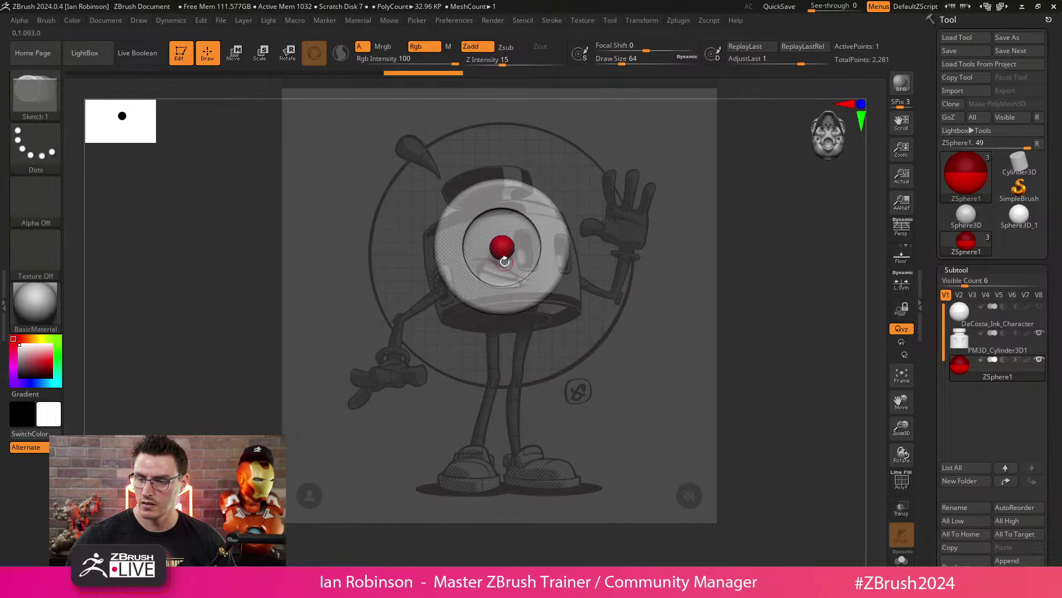
click(502, 247)
shift+drag(625, 232, 635, 341)
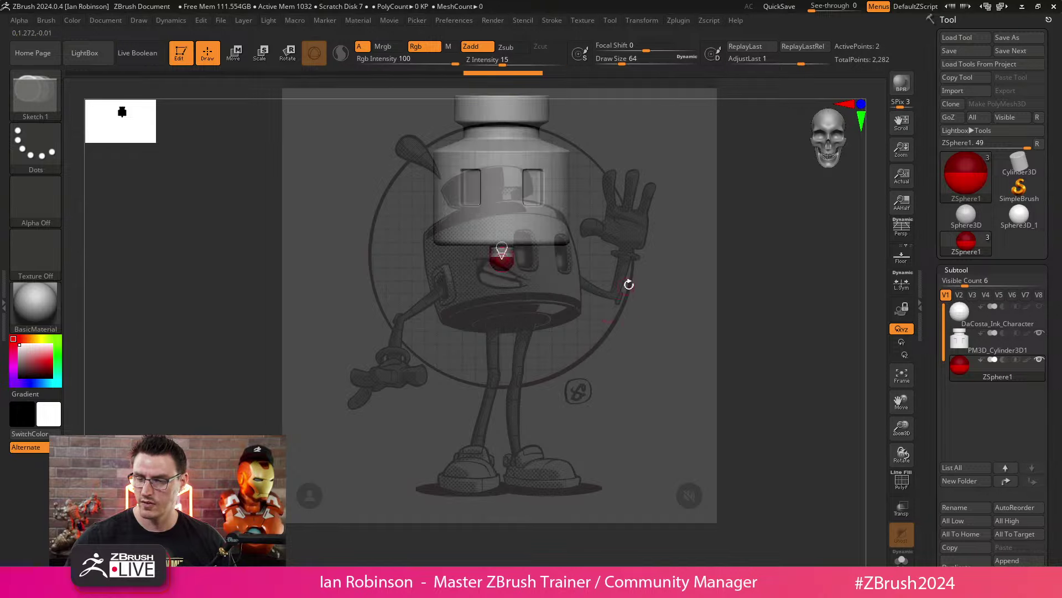
drag(628, 285, 657, 385)
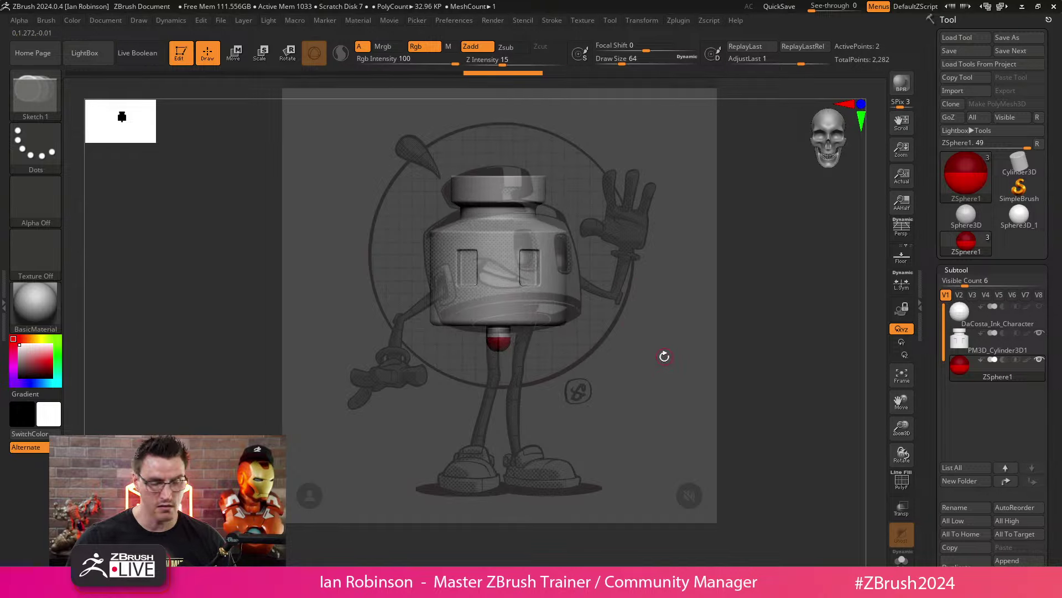
key(w)
drag(501, 344, 493, 407)
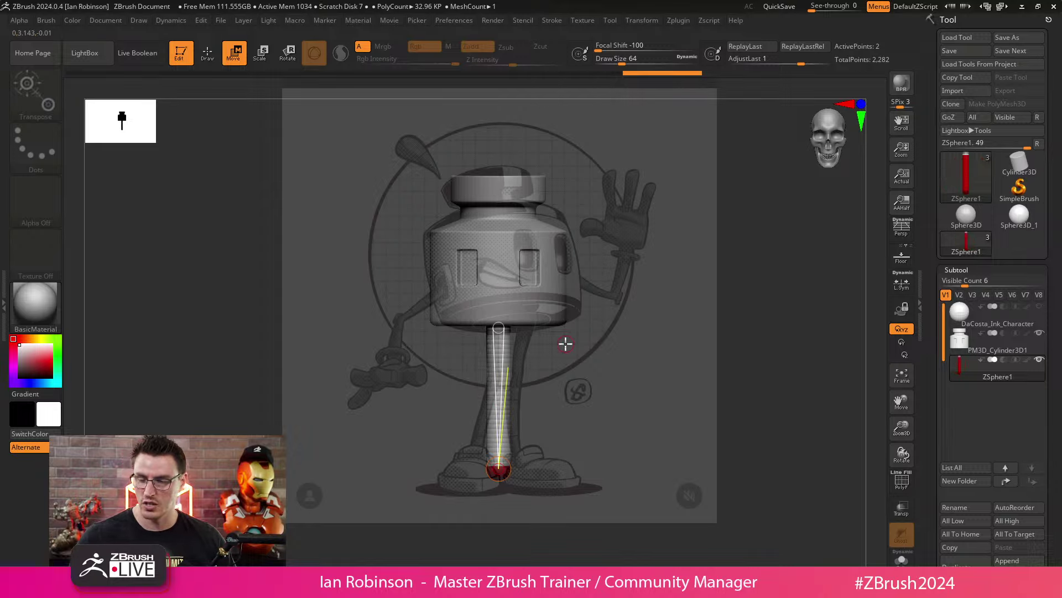
alt+drag(683, 350, 540, 346)
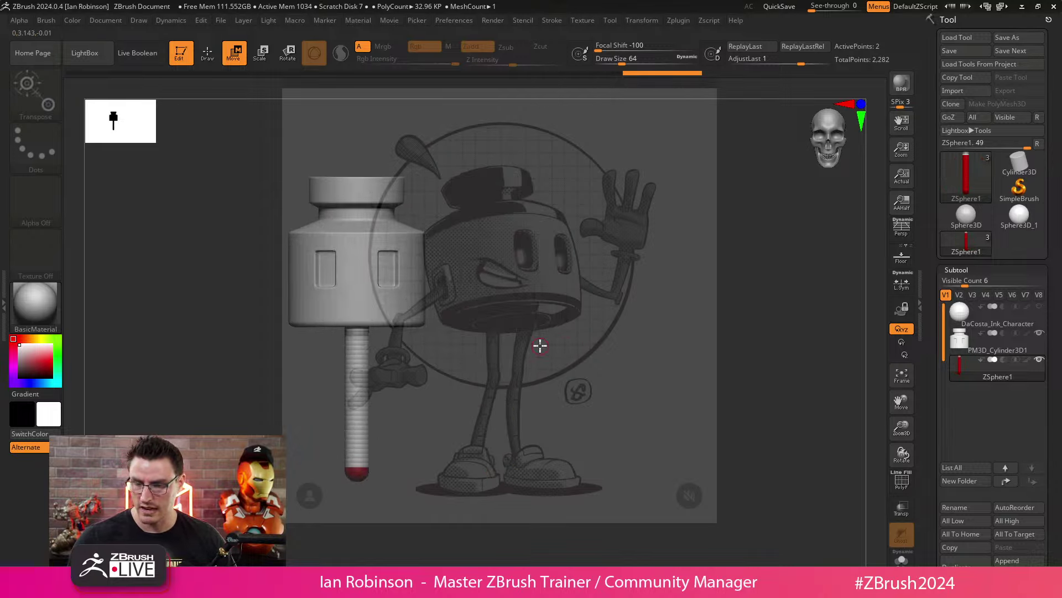
drag(356, 470, 356, 484)
alt+drag(627, 354, 728, 346)
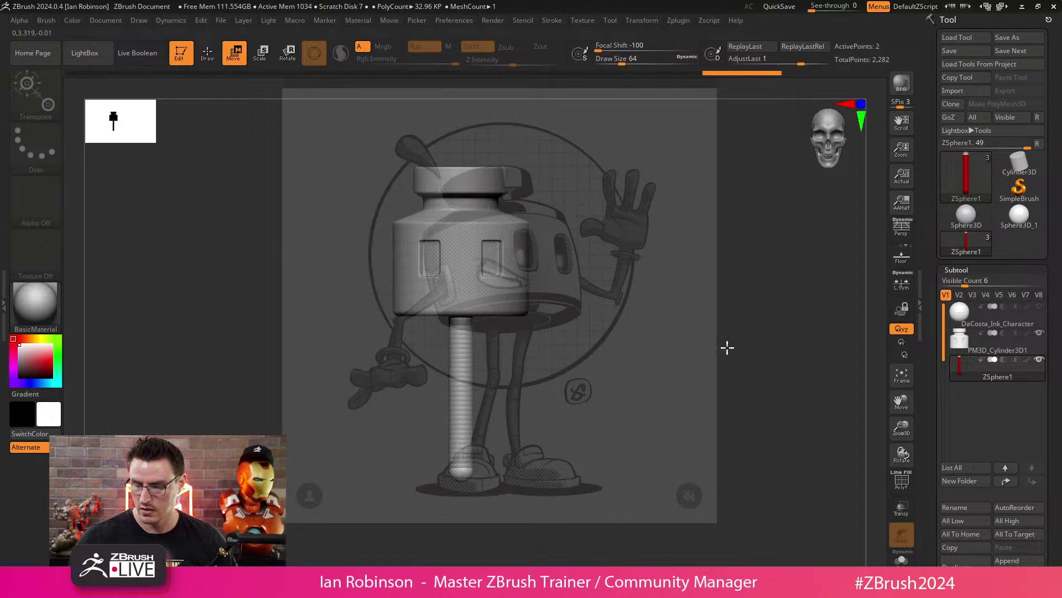
drag(642, 320, 613, 353)
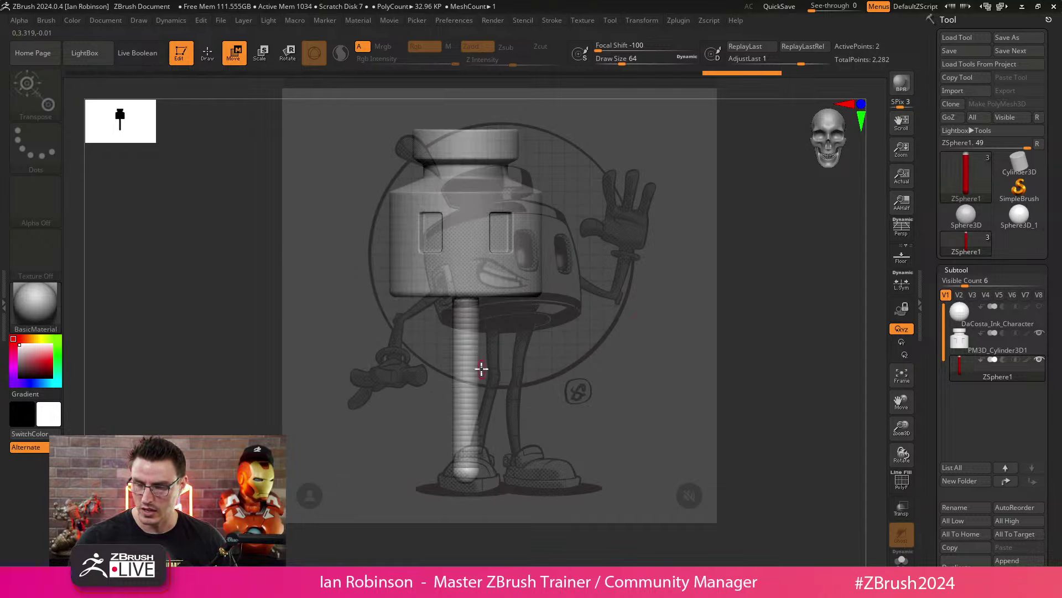
Step: Insert a knee ZSphere into the leg a little above its midpoint
key(q)
drag(544, 343, 593, 356)
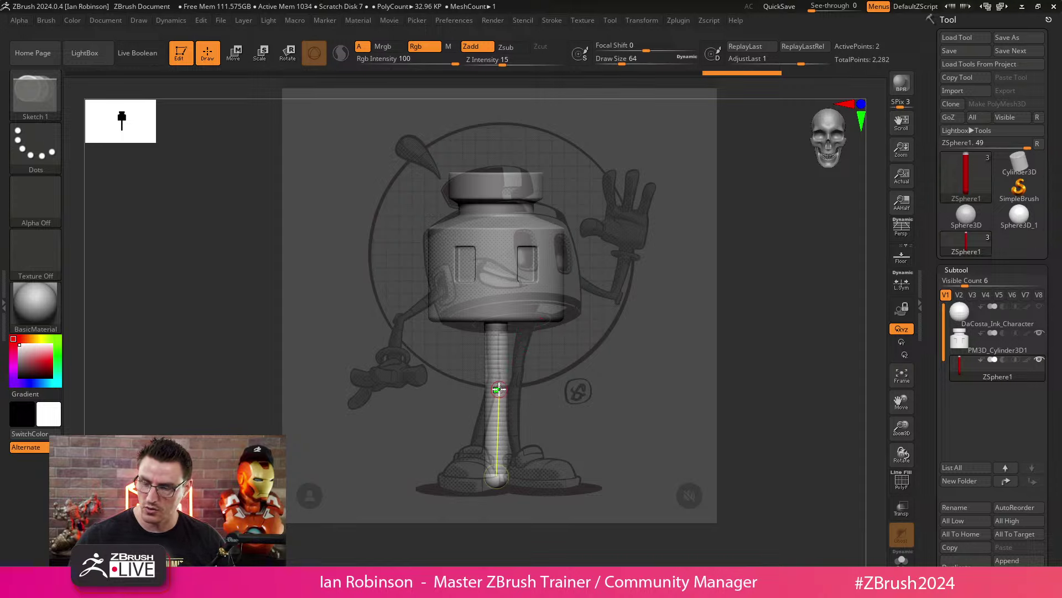
click(498, 389)
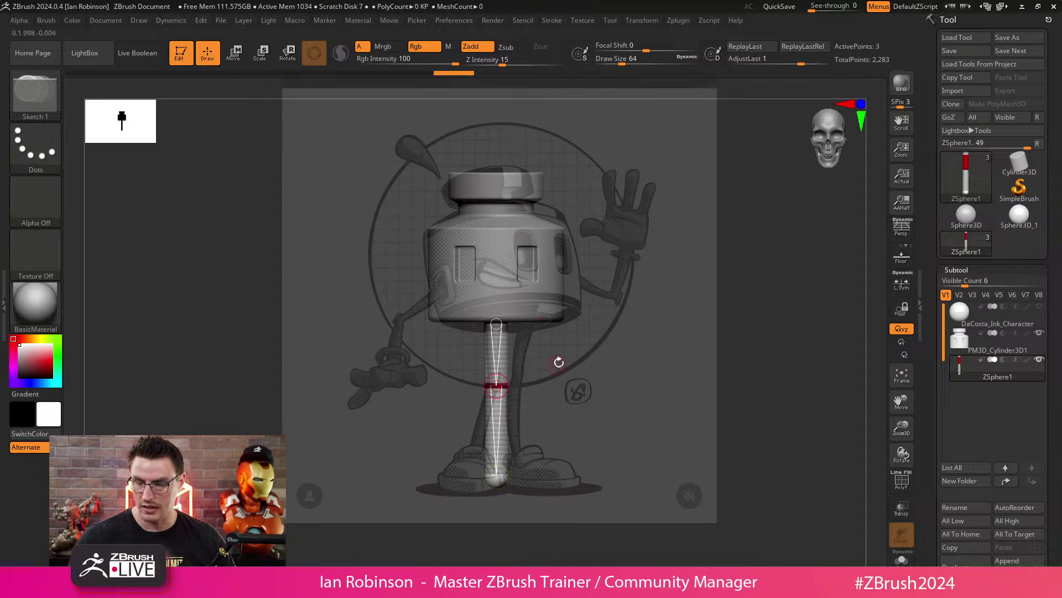
Step: Bend the leg at the knee in side view by moving the ankle and hip ZSpheres backward
drag(604, 370, 541, 367)
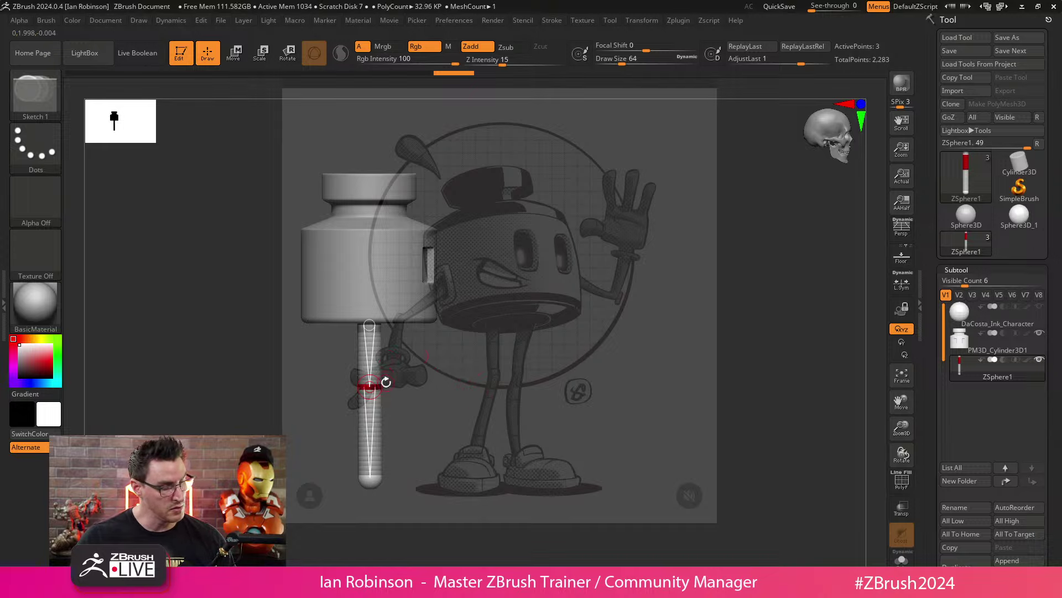
key(w)
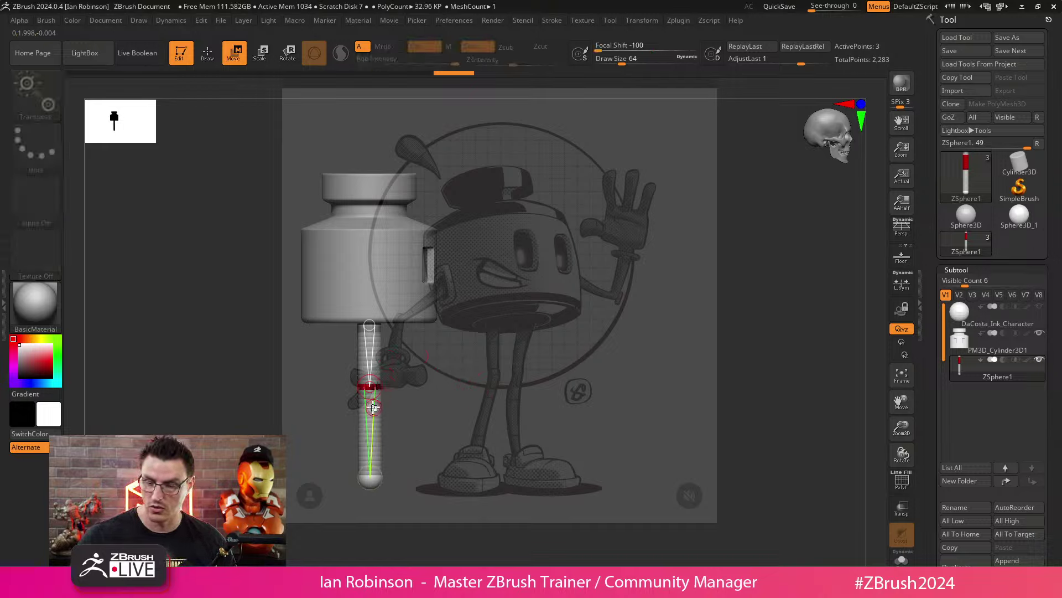
mouse_move(373, 477)
mouse_down()
mouse_move(357, 479)
mouse_move(366, 477)
mouse_up()
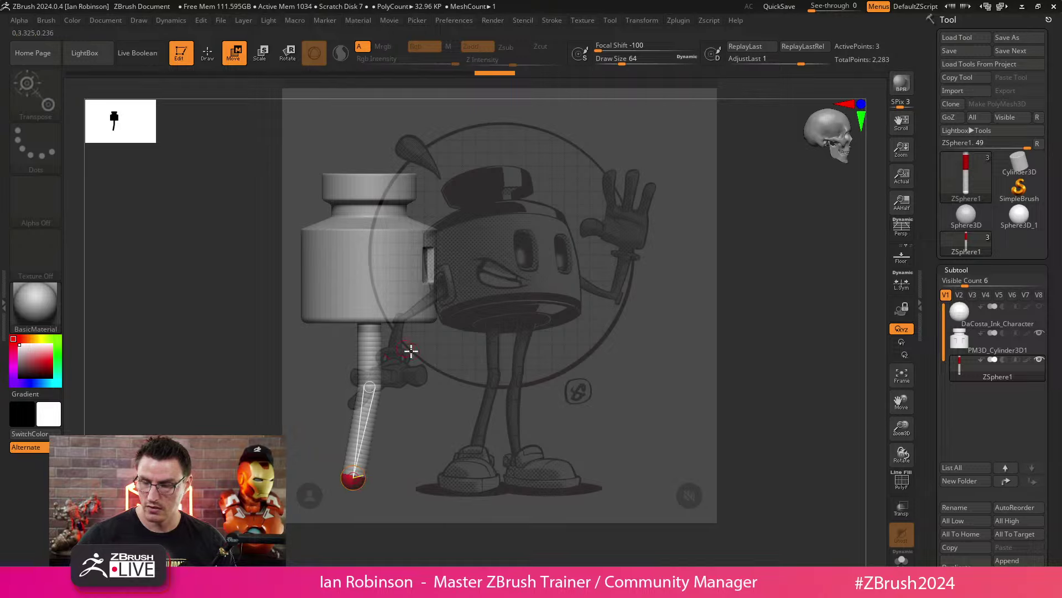
click(902, 558)
drag(371, 318, 368, 318)
click(902, 558)
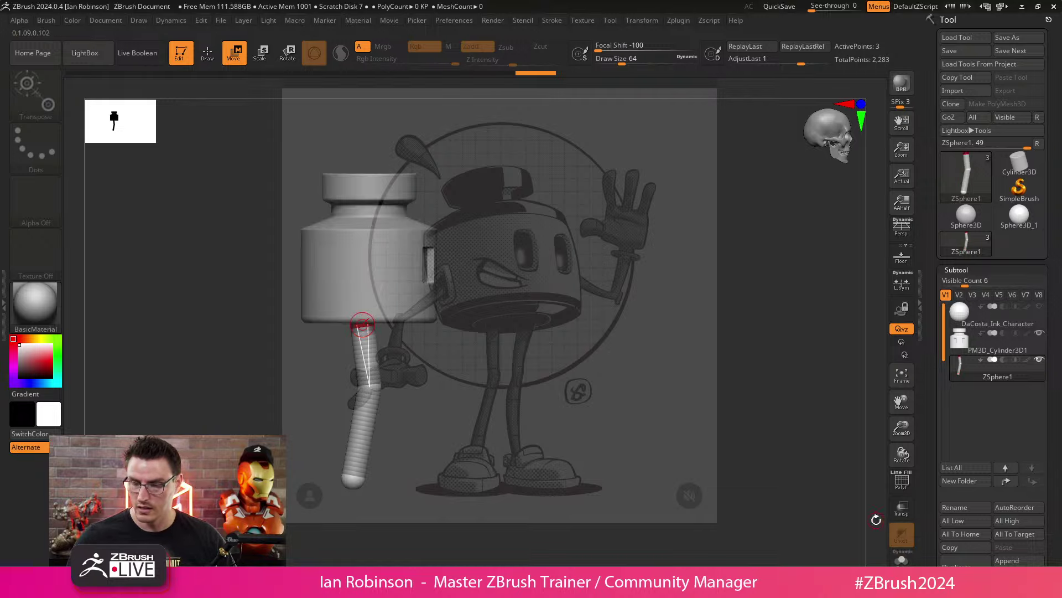
Step: Hide the reference drawing, show polyframes, examine the leg's adaptive skin preview, and return to the ZSpheres
shift+drag(686, 412, 650, 367)
key(a)
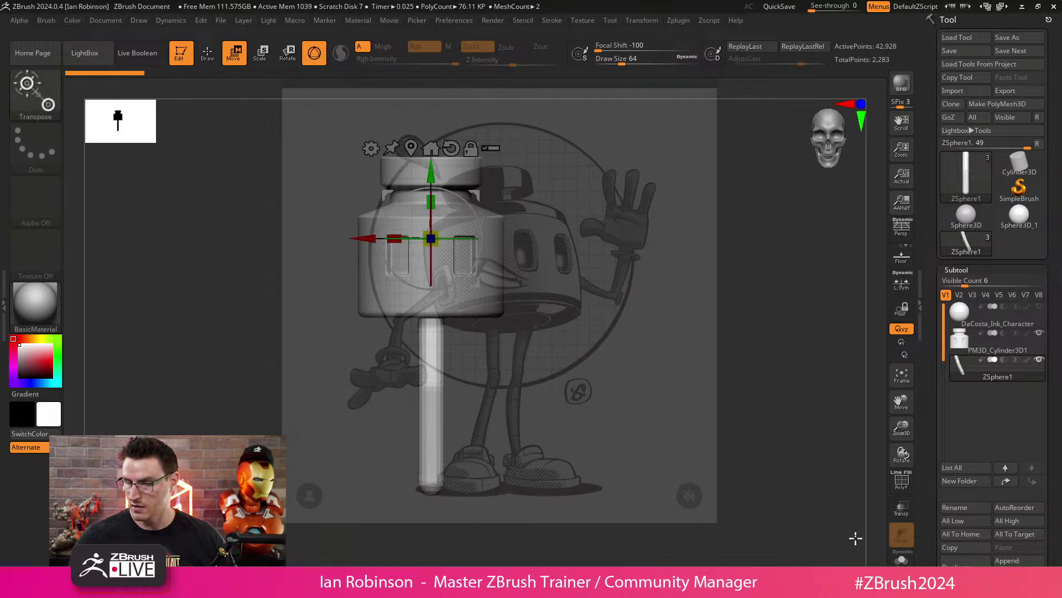
key(q)
key(shift+z)
mouse_move(619, 368)
mouse_down()
mouse_move(656, 334)
mouse_move(656, 349)
mouse_up()
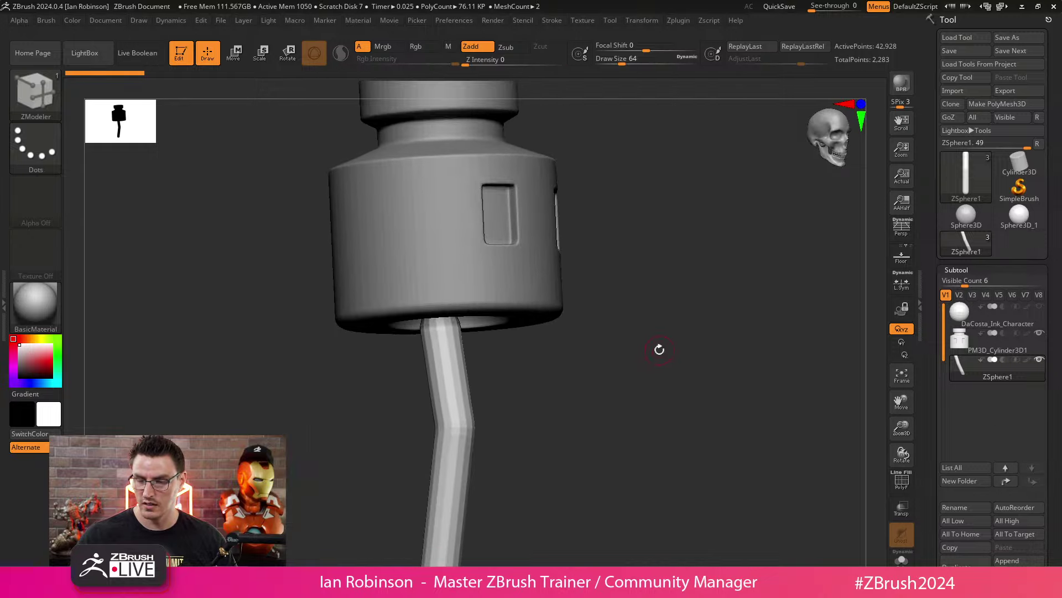
key(shift+f)
alt+drag(642, 404, 459, 316)
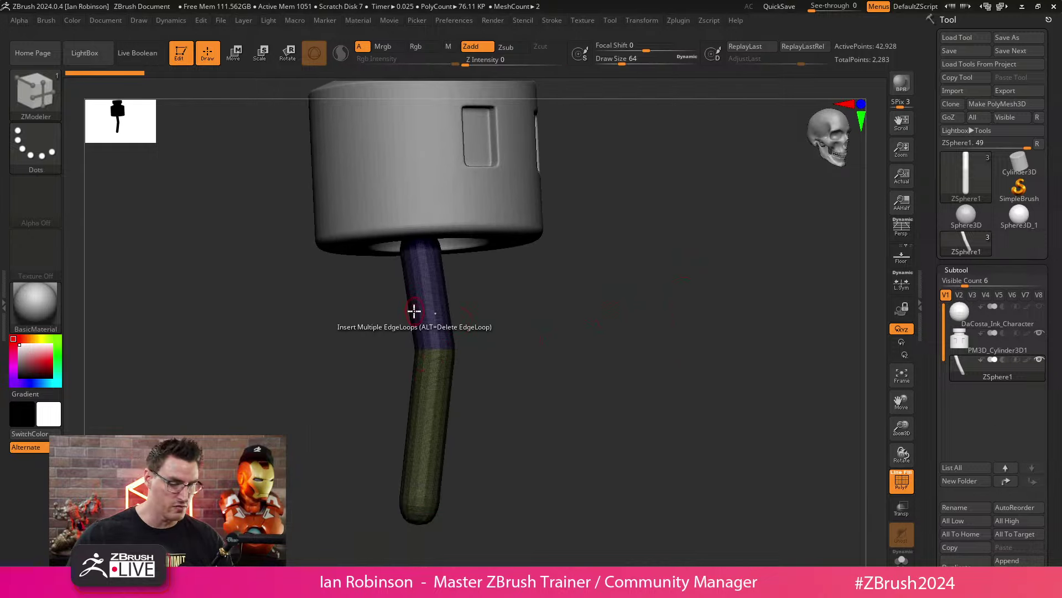
shift+drag(671, 327, 672, 368)
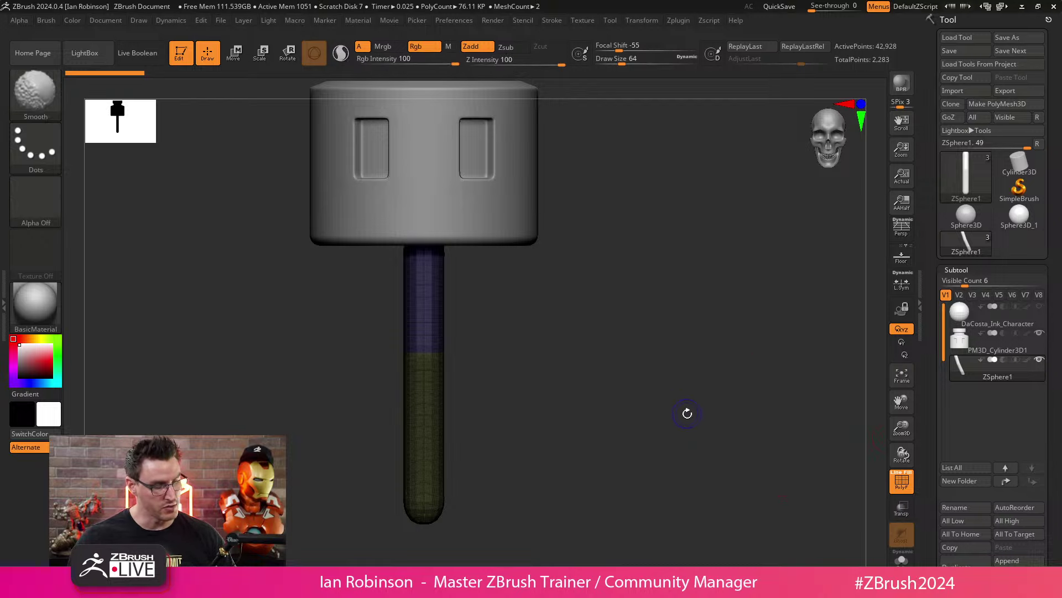
key(a)
mouse_move(714, 431)
mouse_down()
mouse_move(705, 391)
mouse_move(718, 389)
mouse_up()
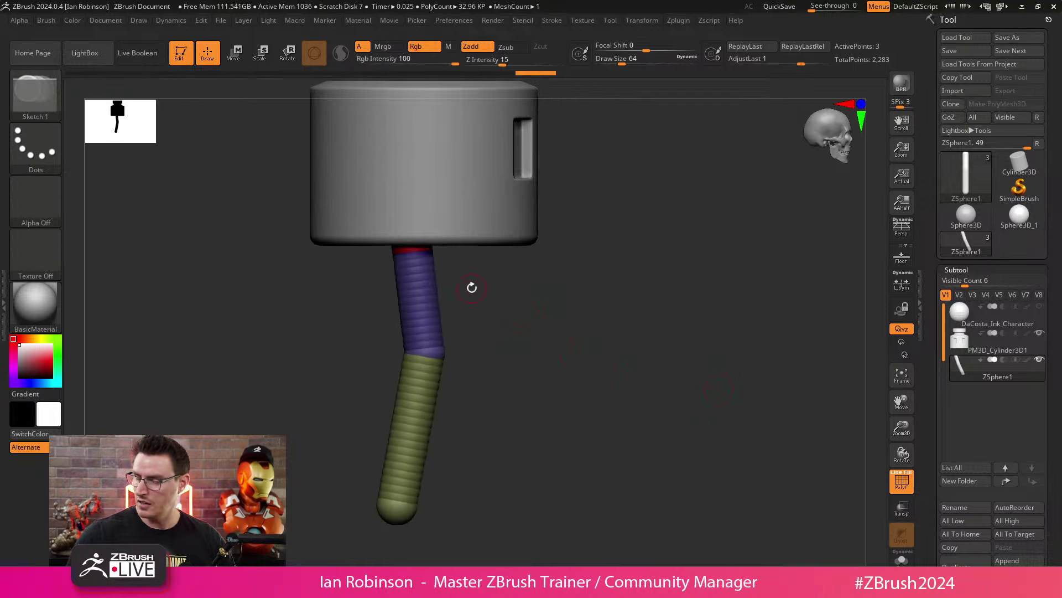
Step: Isolate the leg and raise its top ZSphere to lengthen the upper leg
key(ctrl+shift+s)
key(w)
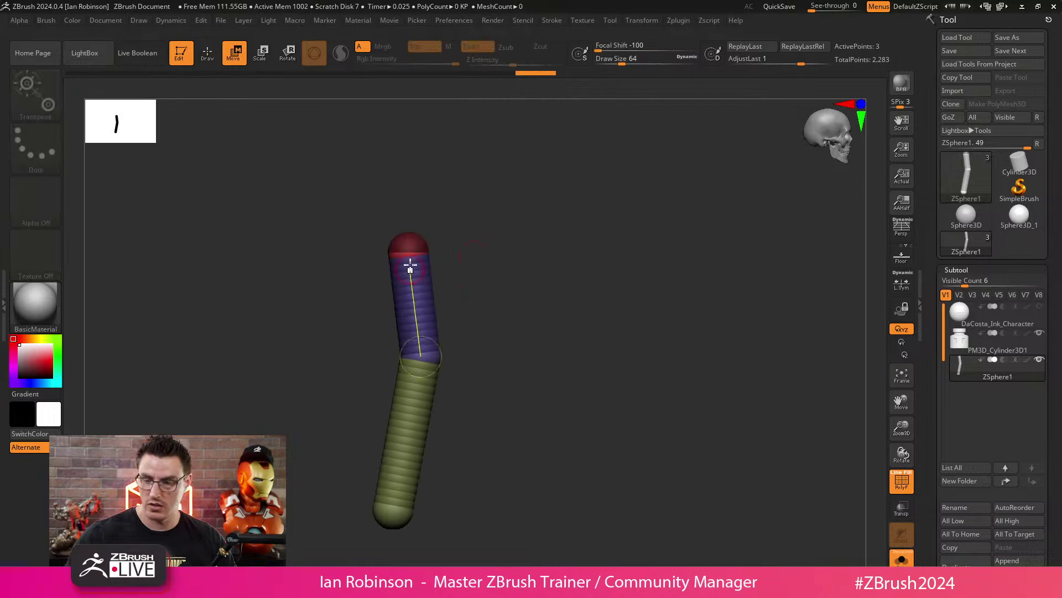
drag(413, 237, 409, 223)
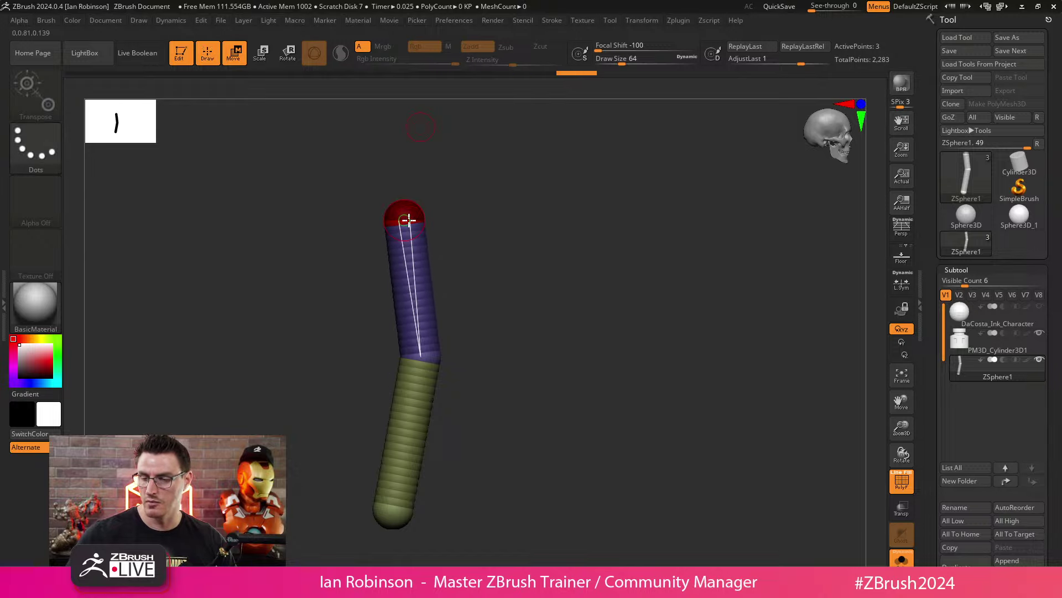
key(Tab)
shift+drag(682, 396, 651, 384)
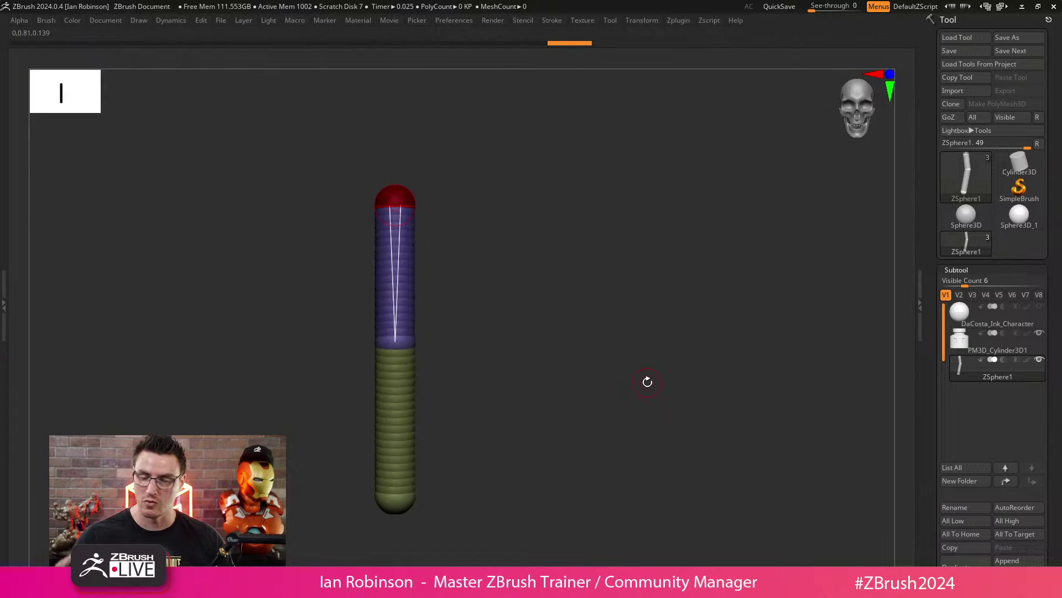
key(Tab)
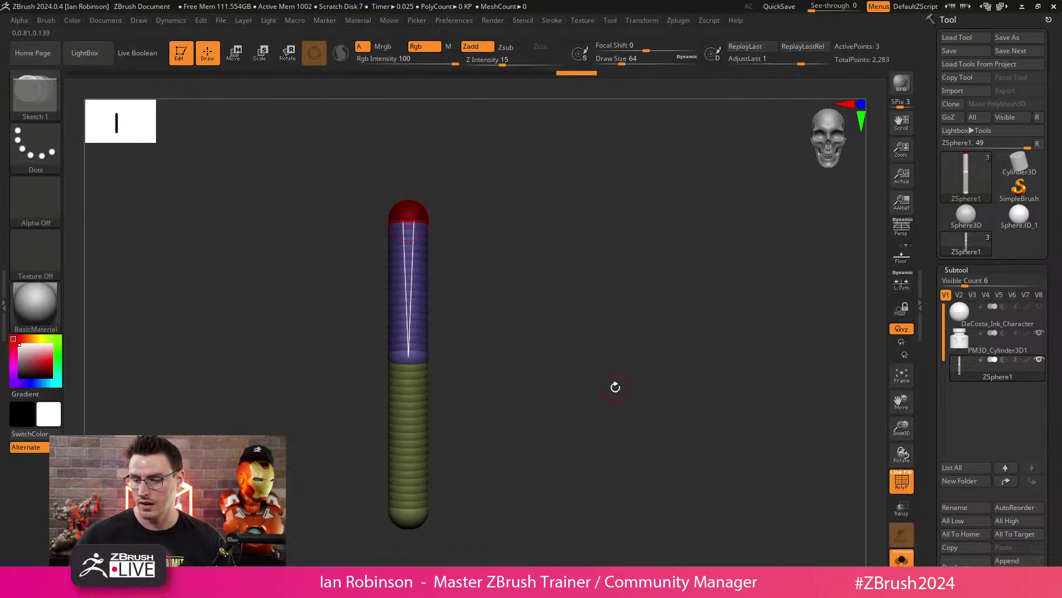
Step: Set the leg's adaptive skin to Density 1 and DynaMesh Resolution 0, and preview the resulting mesh from the front
click(966, 269)
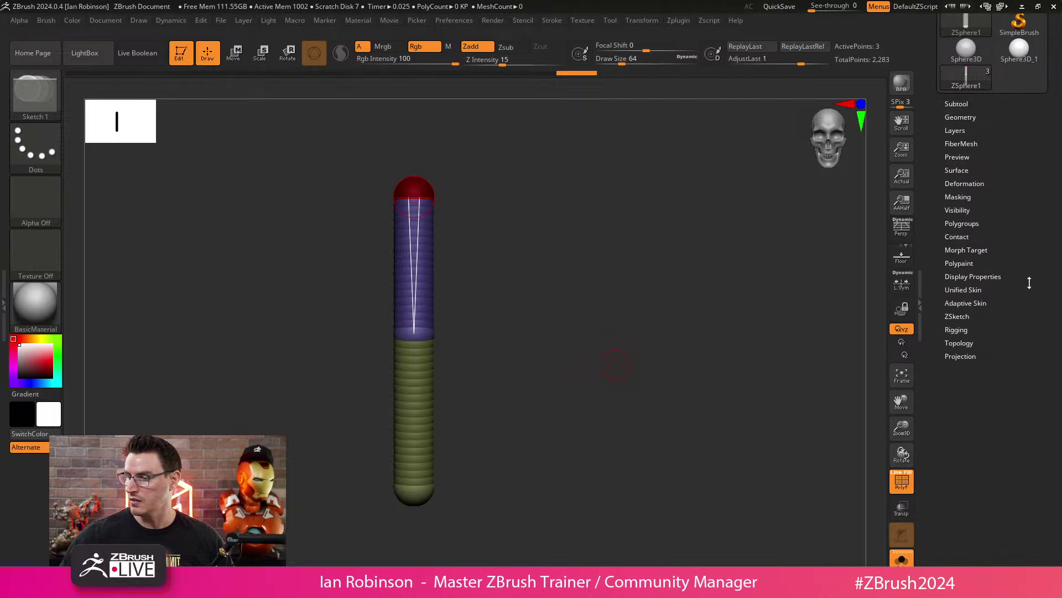
click(986, 302)
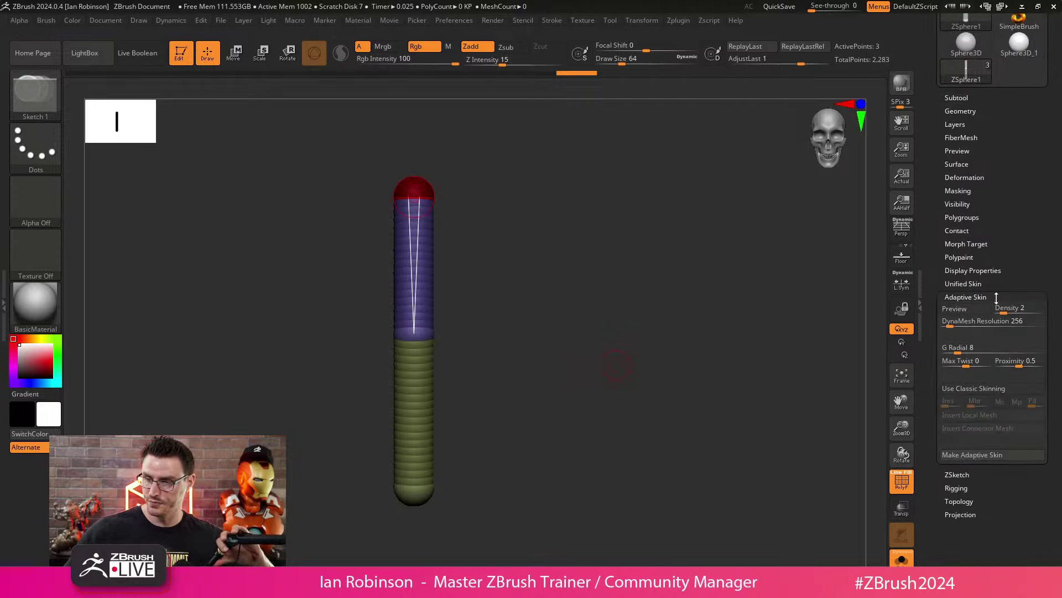
click(992, 318)
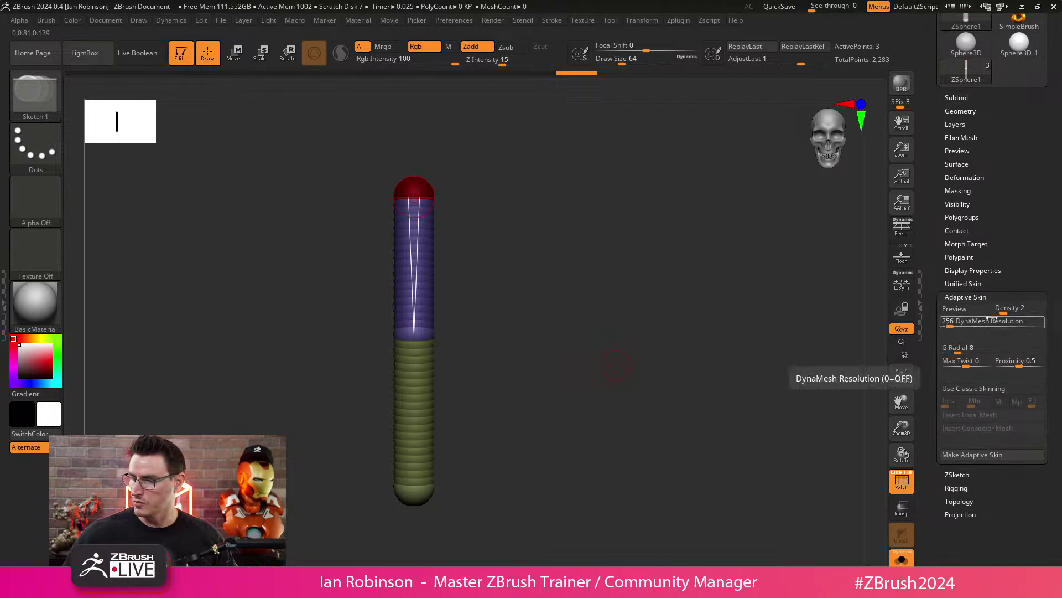
drag(1008, 311, 936, 324)
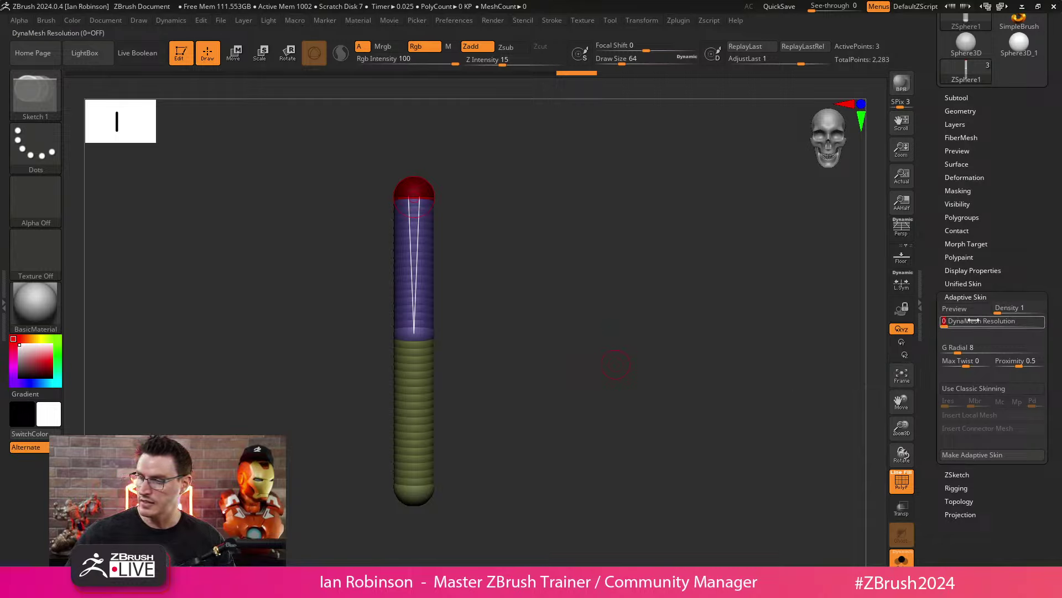
click(966, 308)
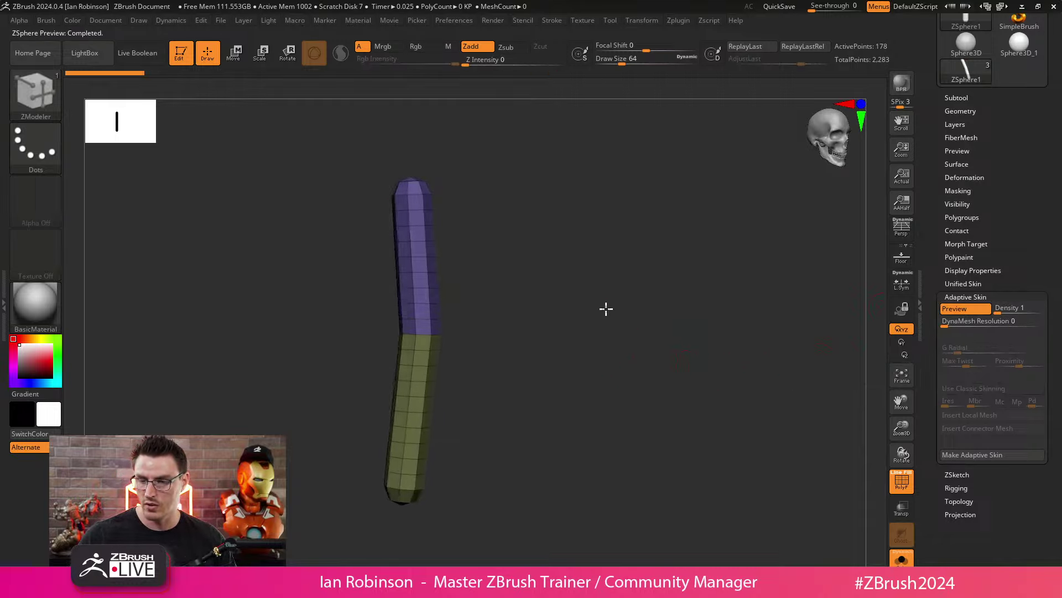
shift+drag(446, 349, 499, 347)
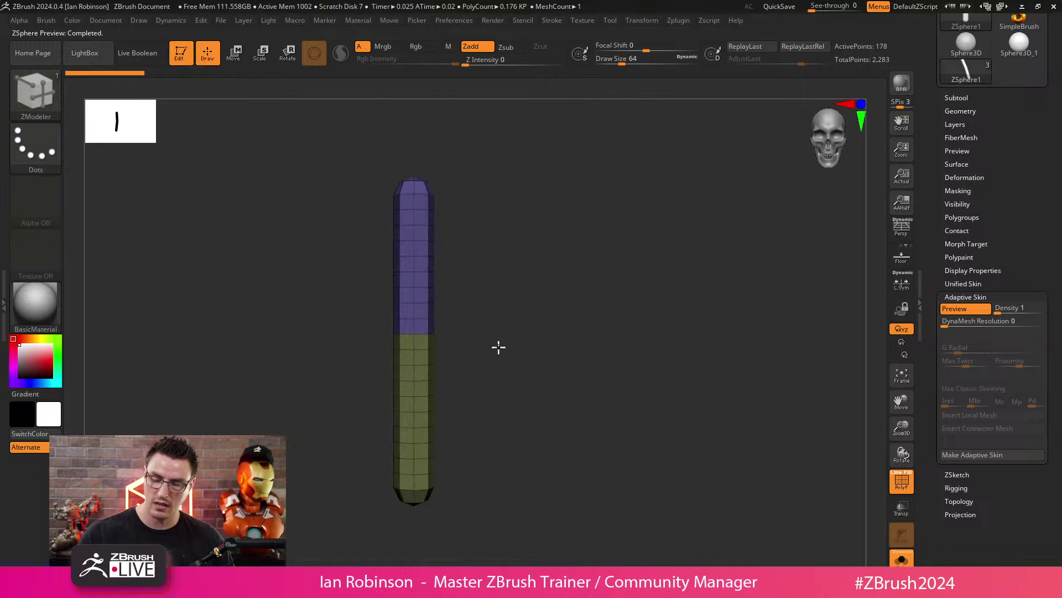
drag(565, 371, 550, 351)
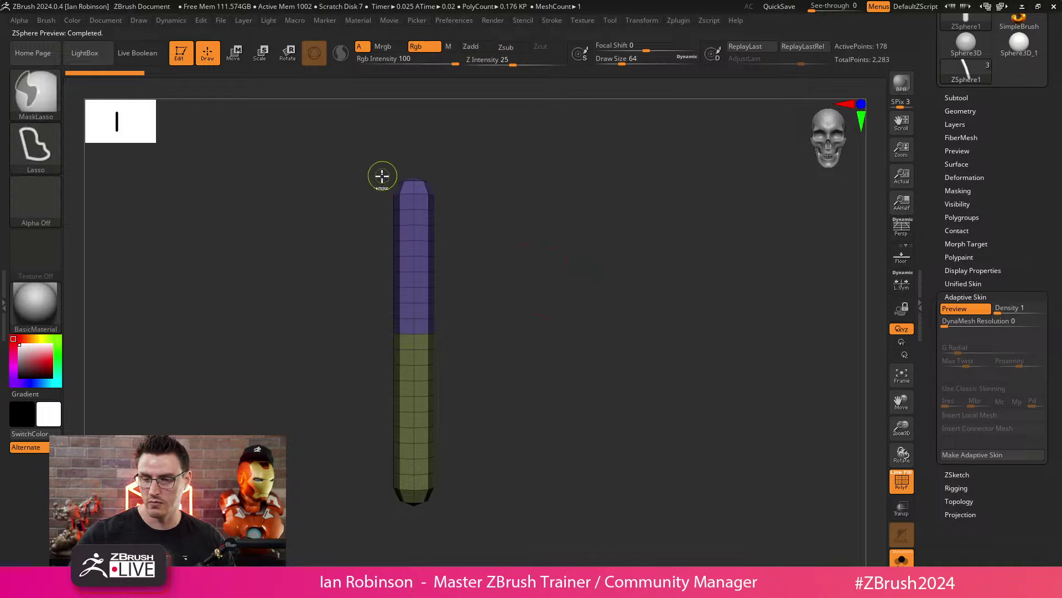
Step: Leave the skin preview and scale down the ZSpheres at both ends of the leg so it tapers slightly
key(a)
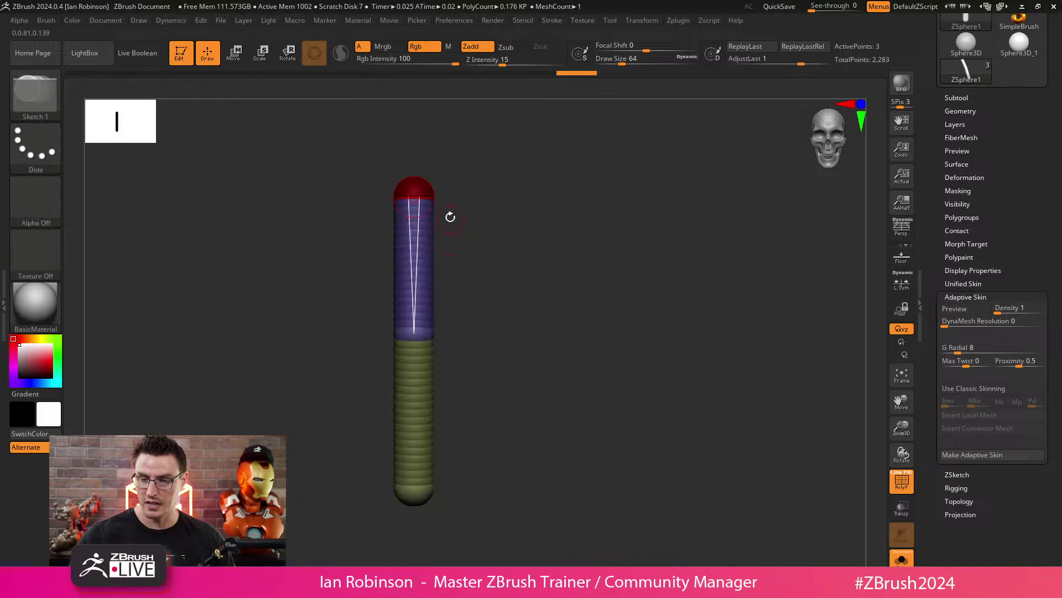
key(e)
drag(417, 189, 434, 170)
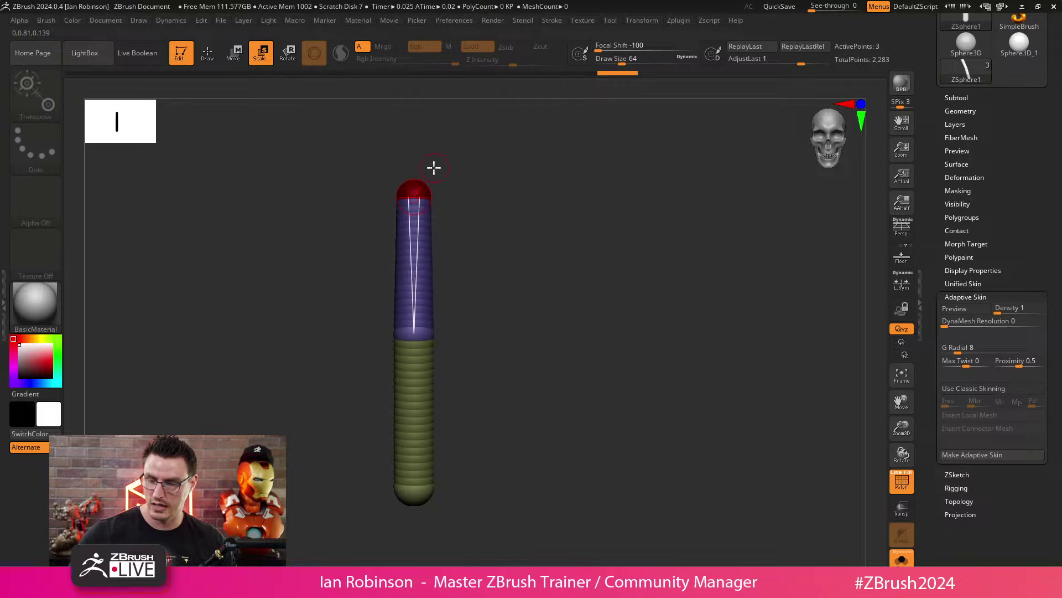
drag(416, 496, 418, 482)
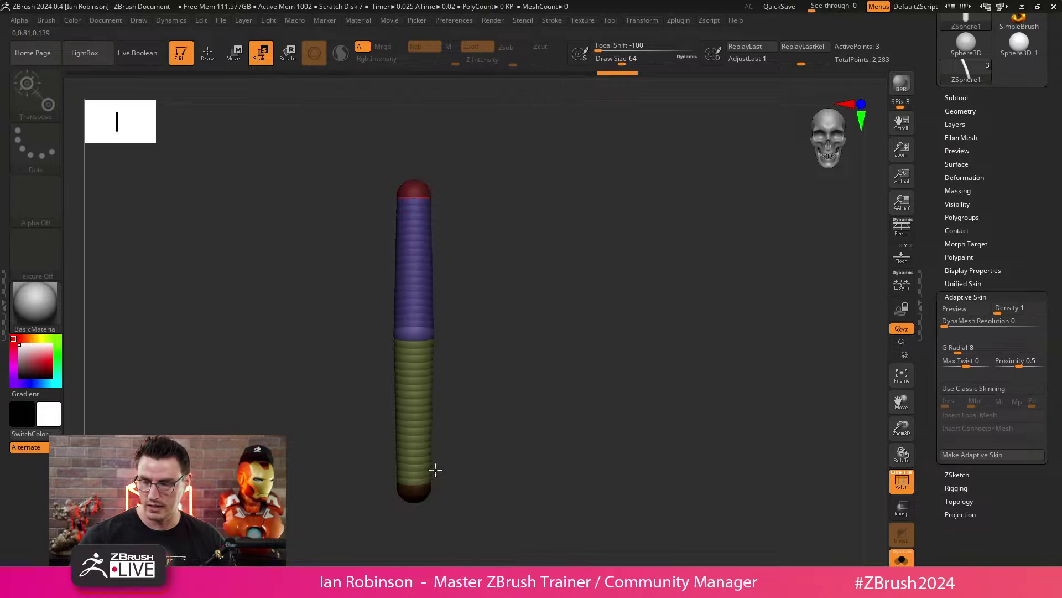
Step: Compare the leg with the body and reference, then preview its adaptive skin and generate the mesh with Make Adaptive Skin
click(902, 559)
key(shift+z)
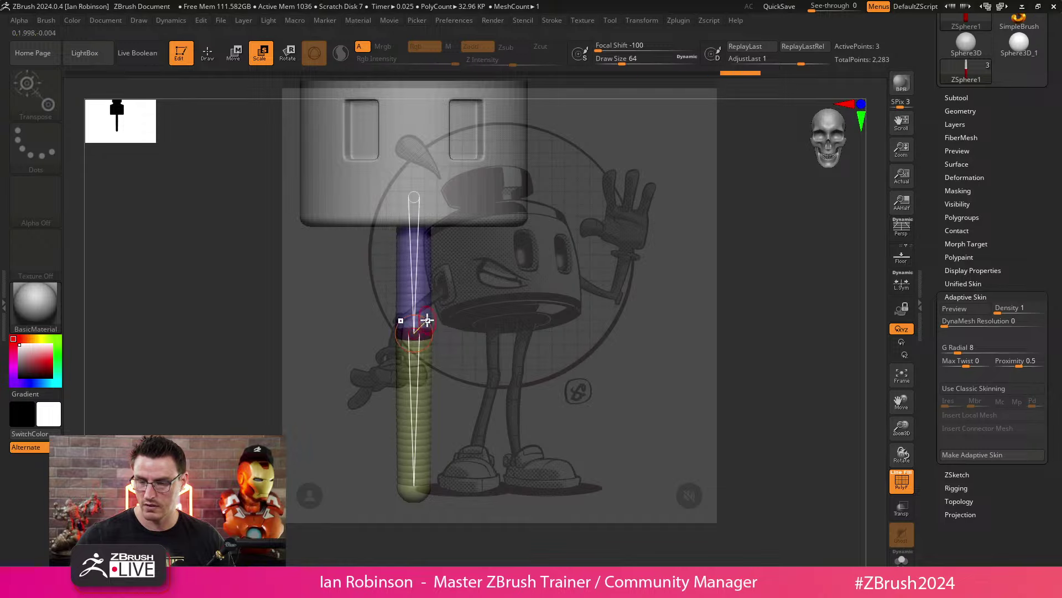
key(q)
key(a)
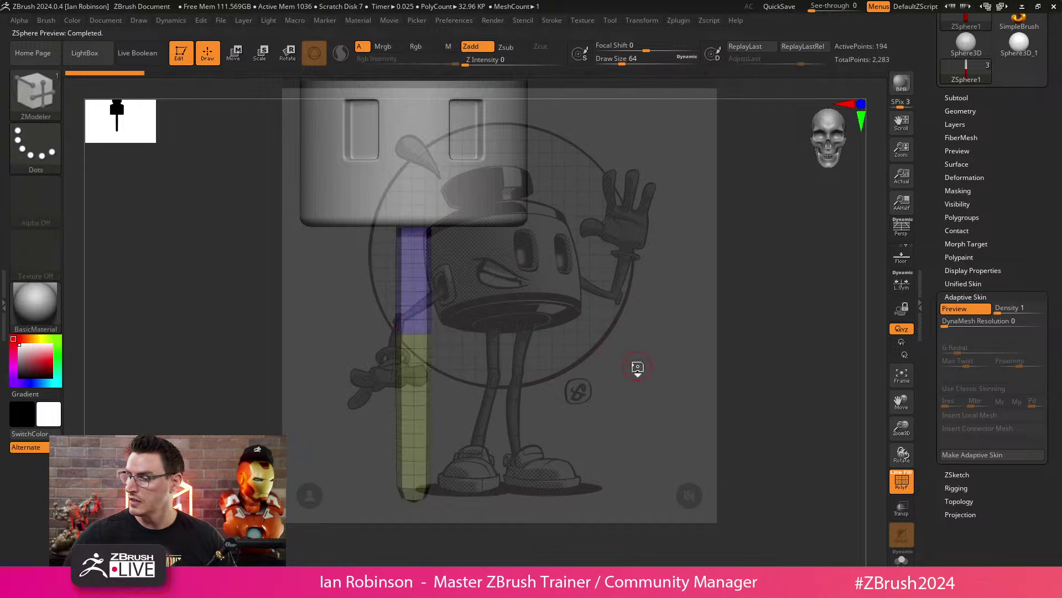
click(975, 455)
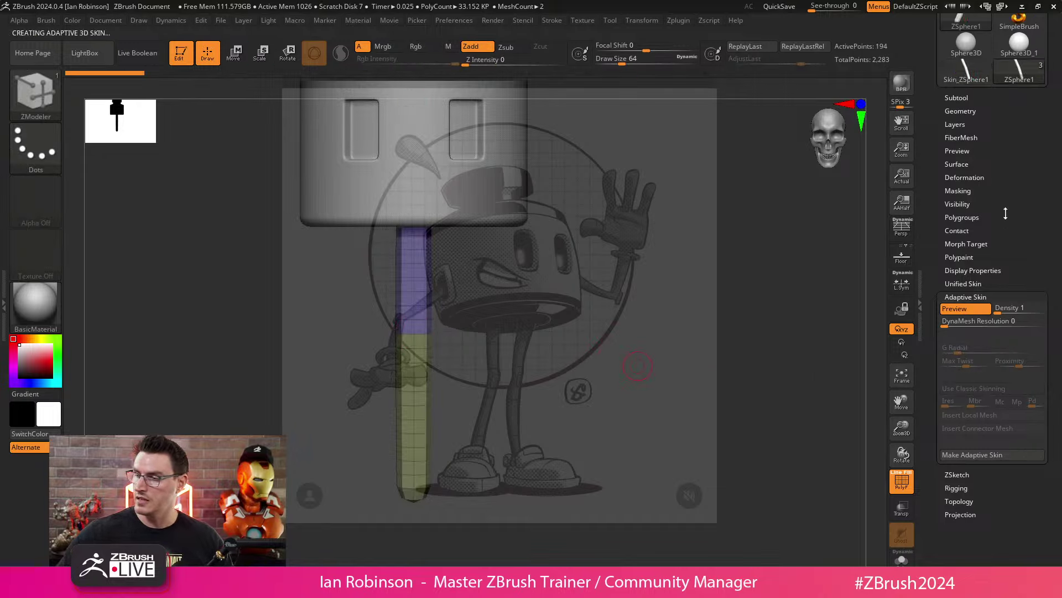
Step: Copy the generated Skin_ZSphere1 leg mesh and paste it as a new subtool into the tool holding the character's body
click(976, 108)
key(shift+f)
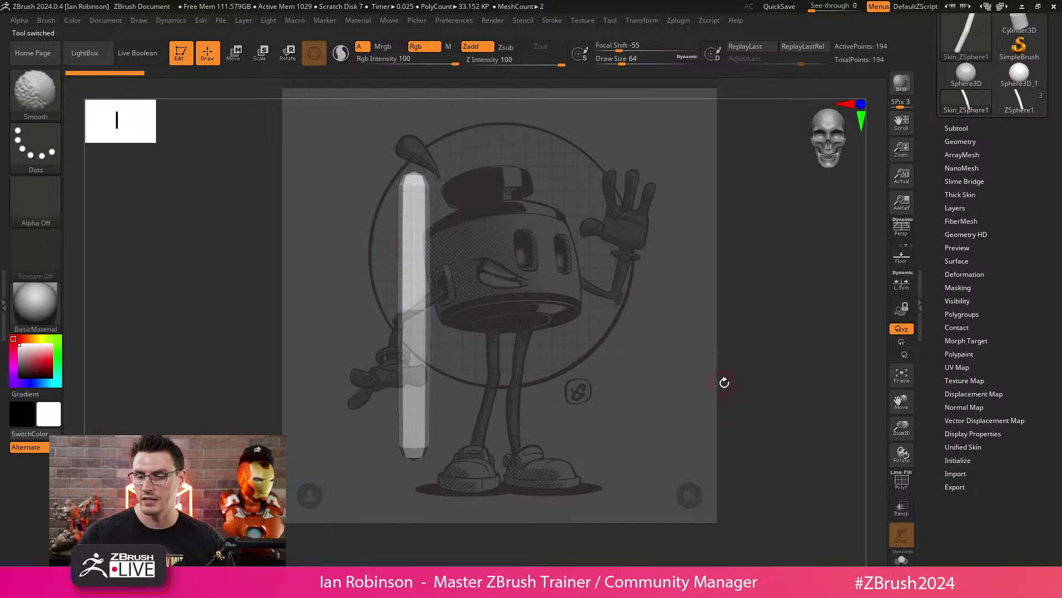
drag(710, 415, 652, 349)
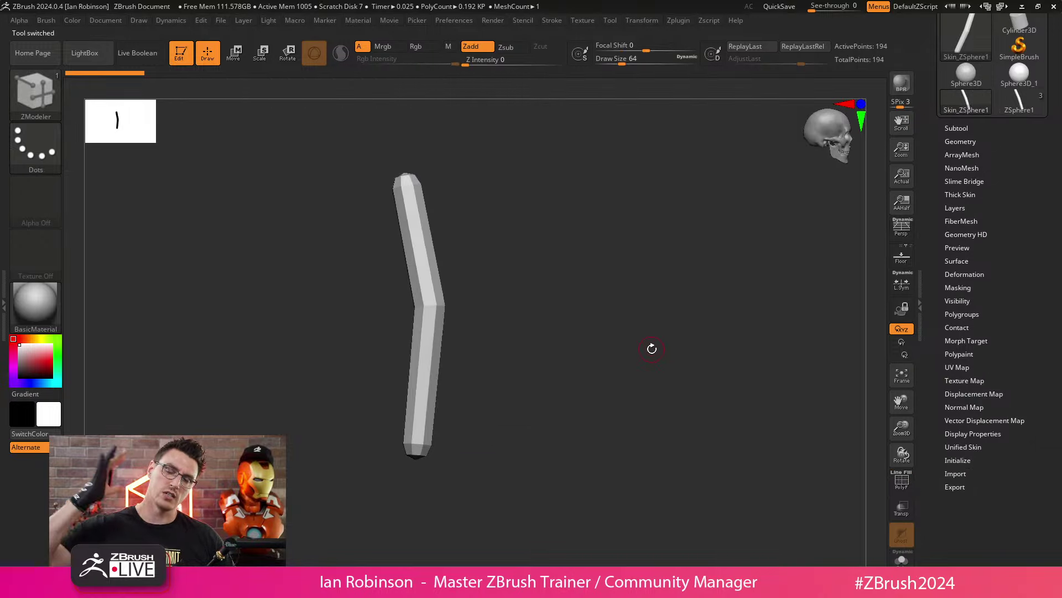
click(971, 128)
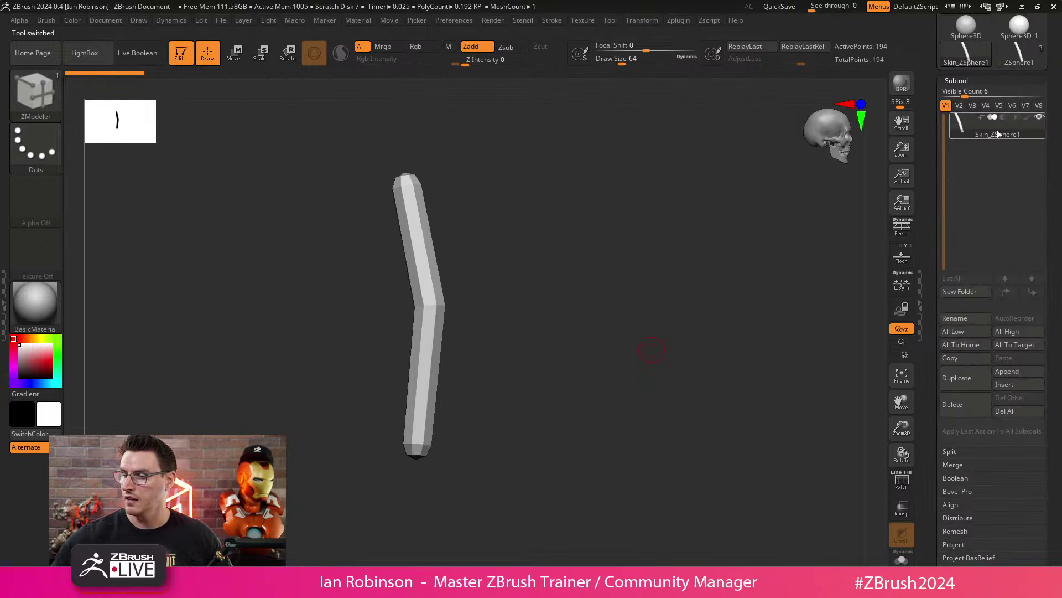
click(961, 357)
click(1020, 52)
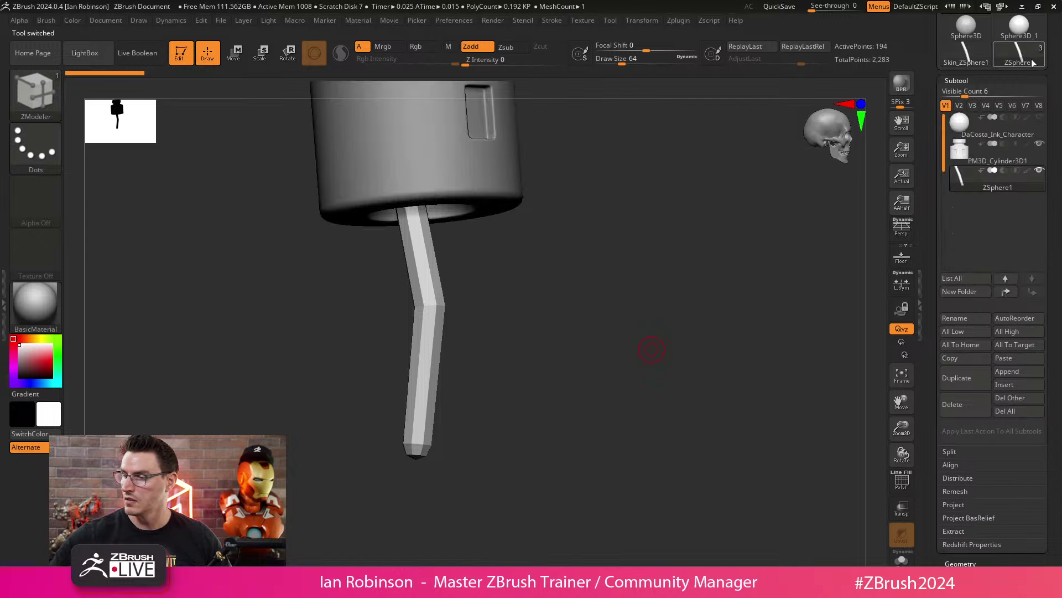
click(1004, 358)
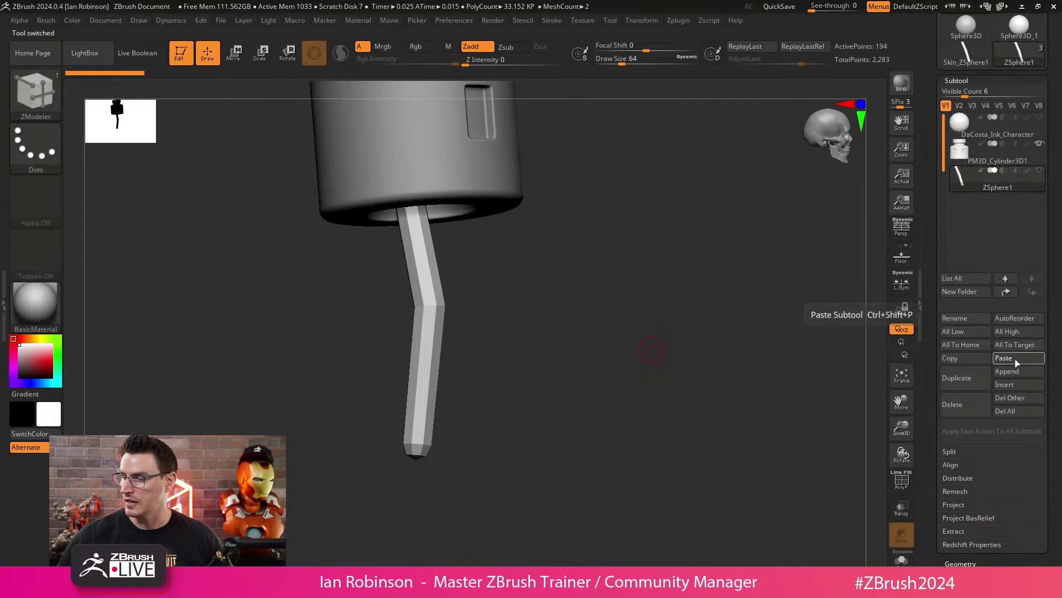
Step: Rename the pasted leg subtool to Legs
click(964, 319)
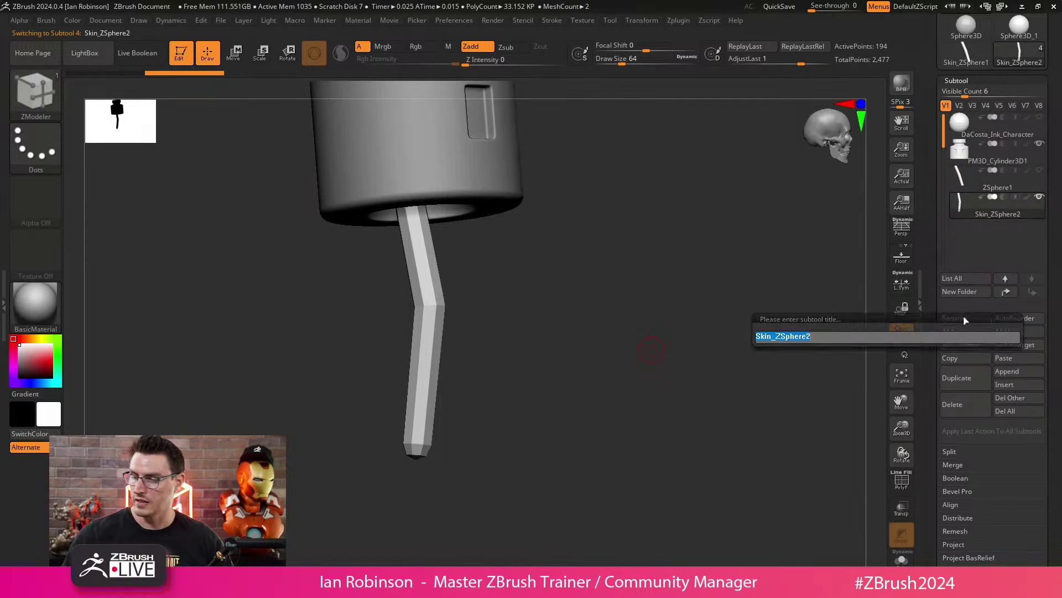
key(BackSpace)
key(Return)
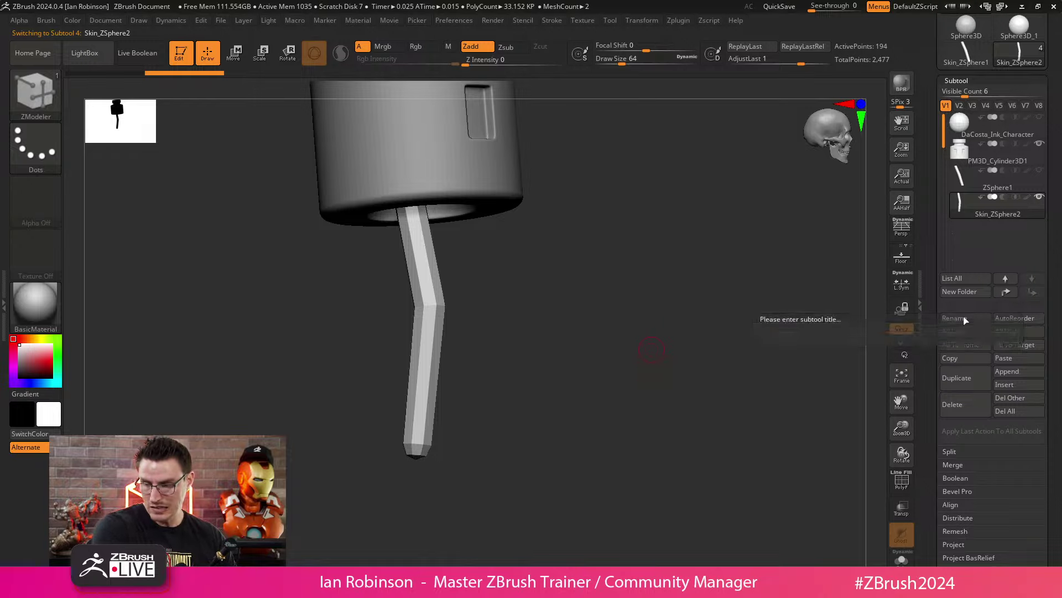
click(965, 319)
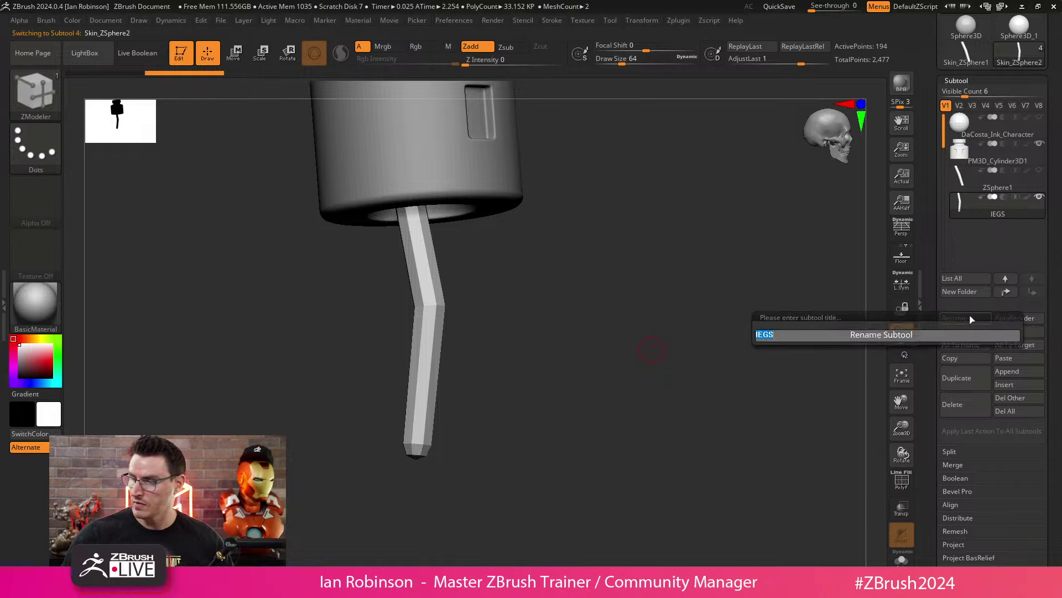
key(BackSpace)
text(Legs)
key(Return)
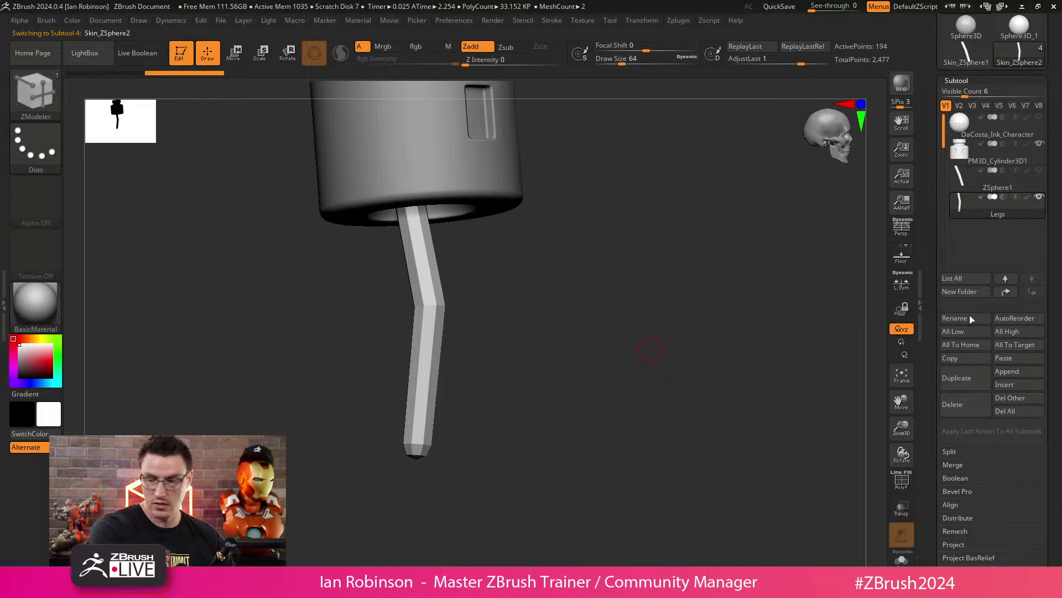
Step: Center the move gizmo on the leg mesh in the front view and display its polyframe
shift+drag(647, 346, 672, 329)
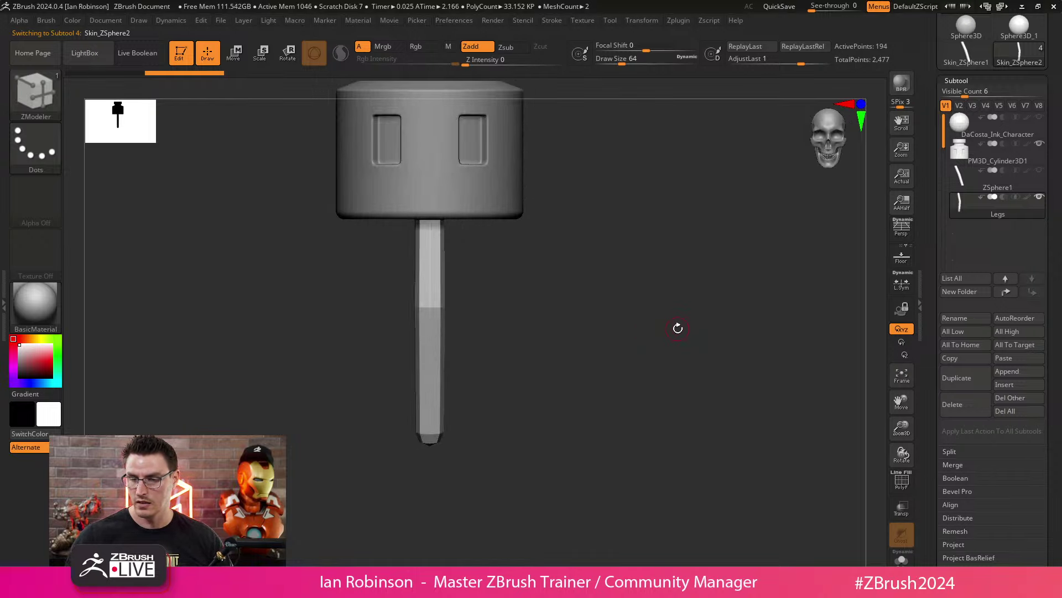
key(w)
alt+drag(544, 266, 546, 322)
alt+drag(569, 126, 576, 164)
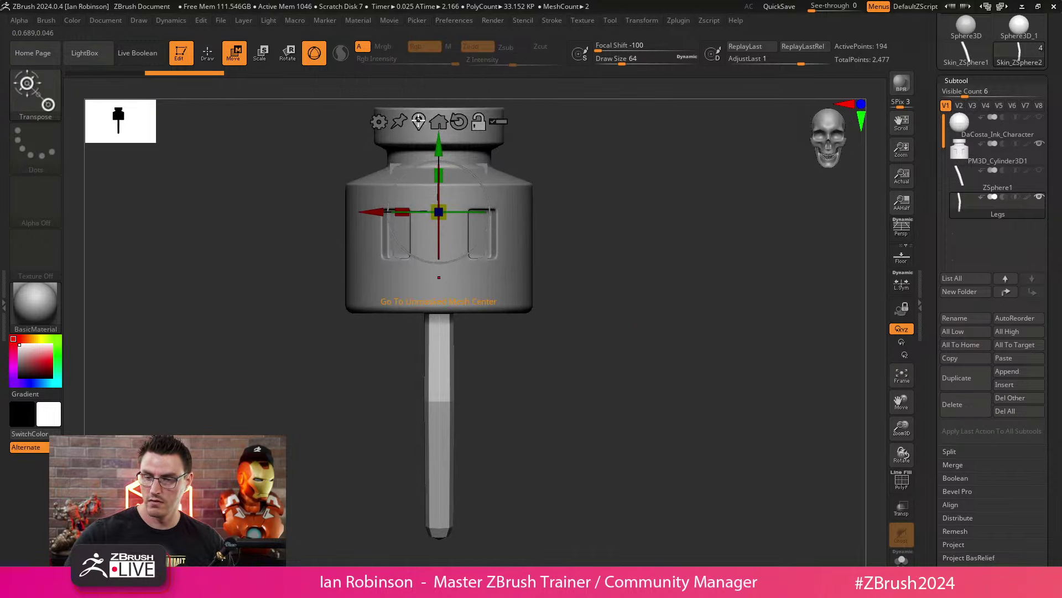
alt+click(419, 121)
key(shift+f)
Step: Recenter the gizmo on the leg and make the leg slightly thinner
key(shift+x)
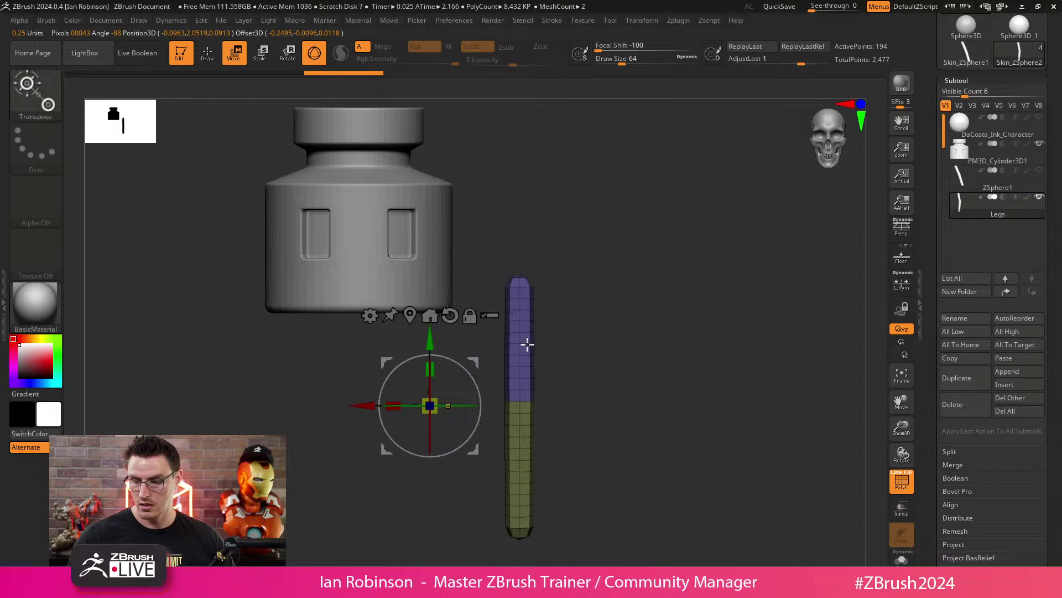
key(shift+x)
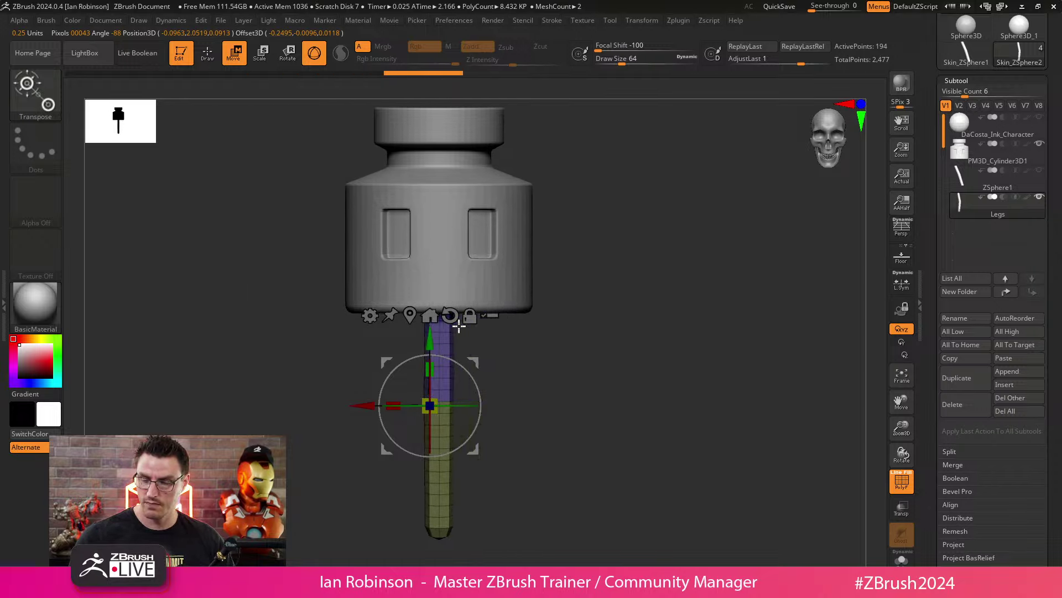
alt+click(414, 317)
drag(440, 406, 436, 421)
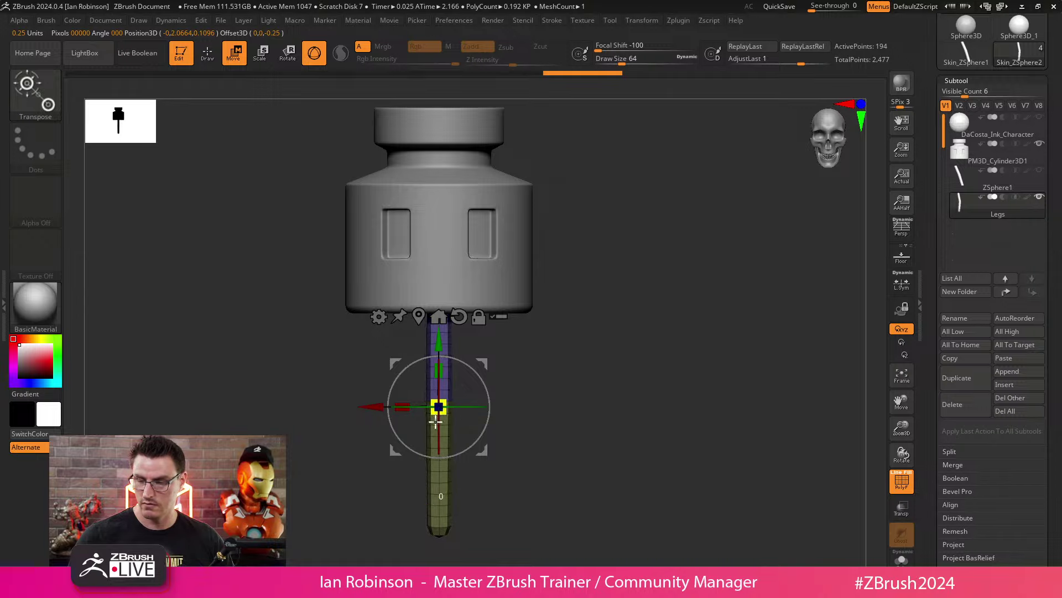
Step: Move the leg sideways off the body's center line, checking its placement against the reference and from the side
click(902, 559)
click(902, 559)
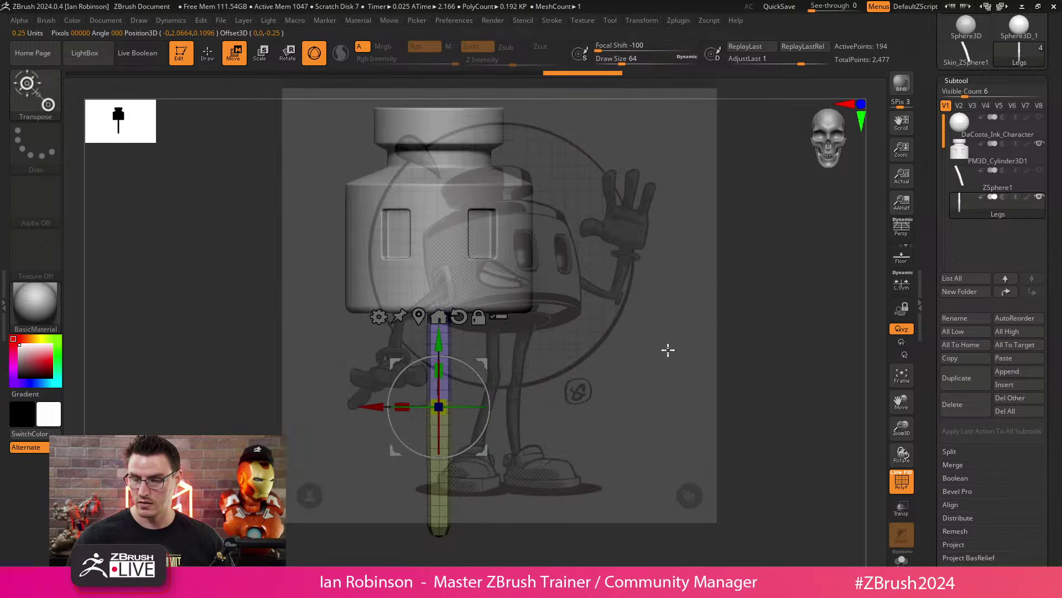
drag(375, 408, 422, 410)
drag(686, 287, 708, 310)
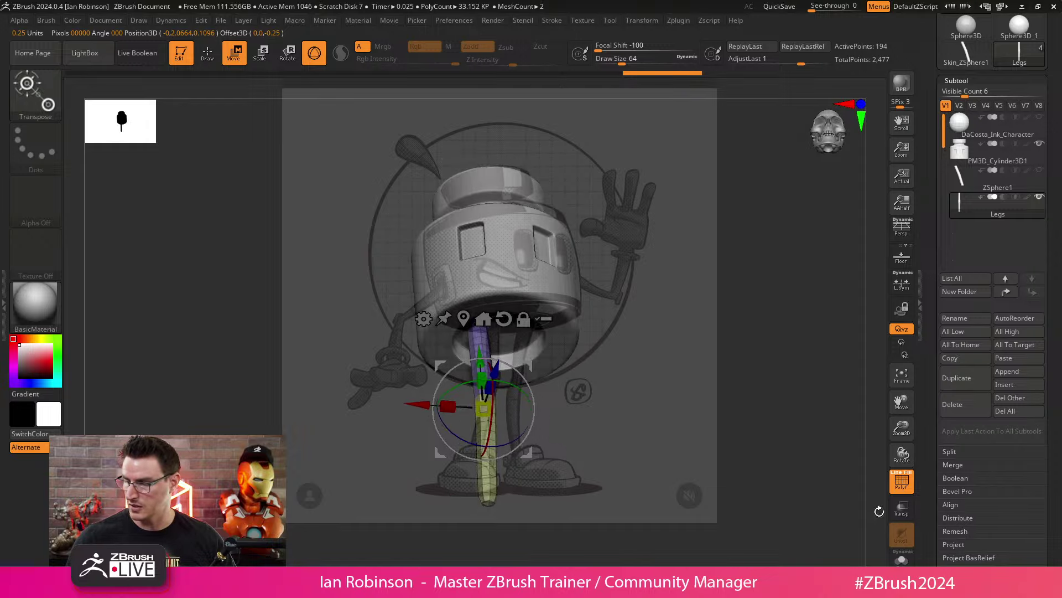
drag(879, 510, 729, 364)
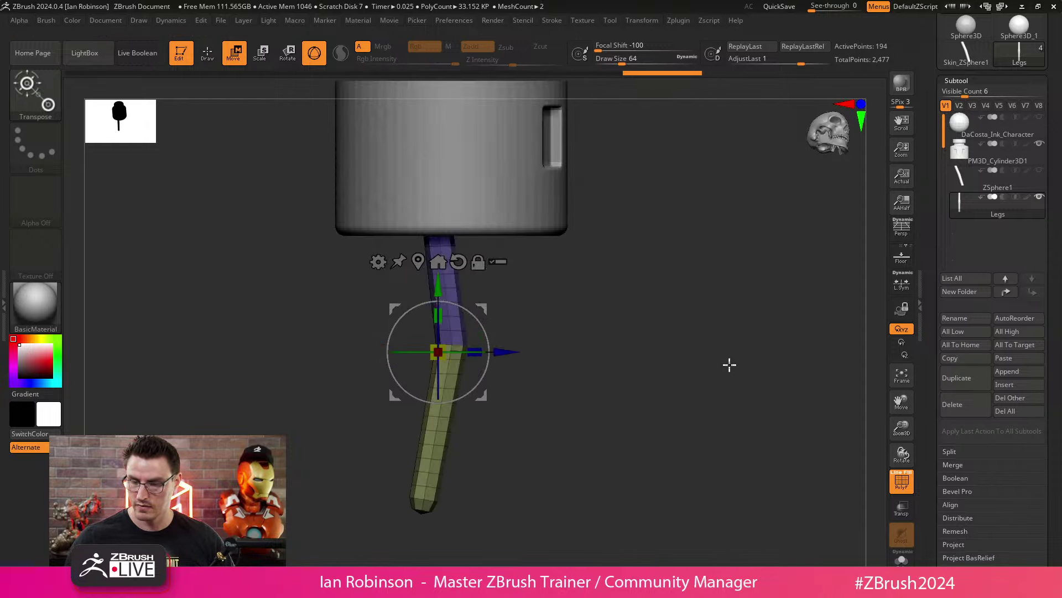
drag(569, 337, 618, 315)
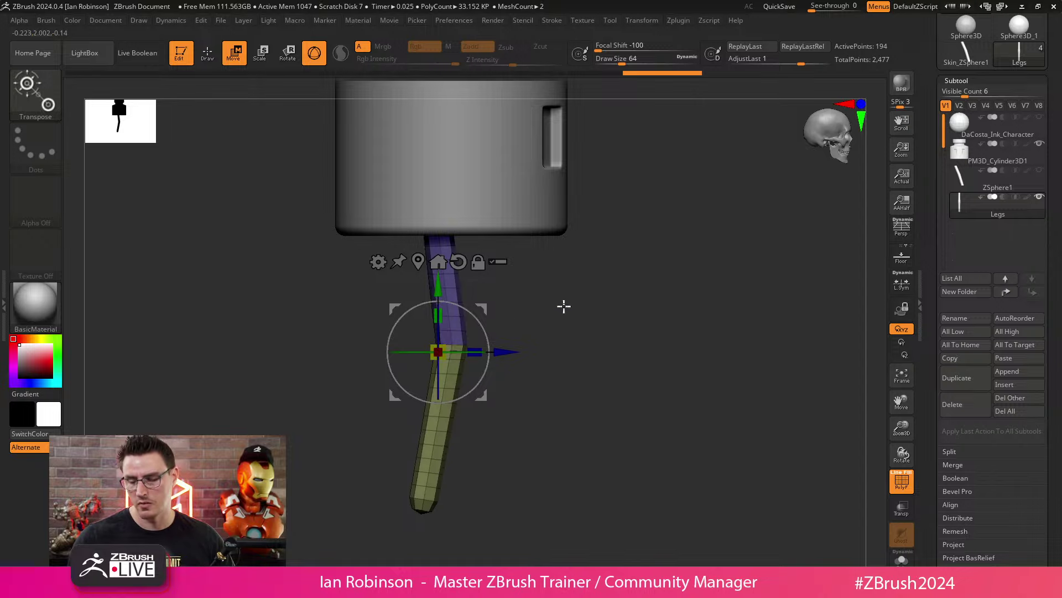
shift+drag(550, 320, 512, 318)
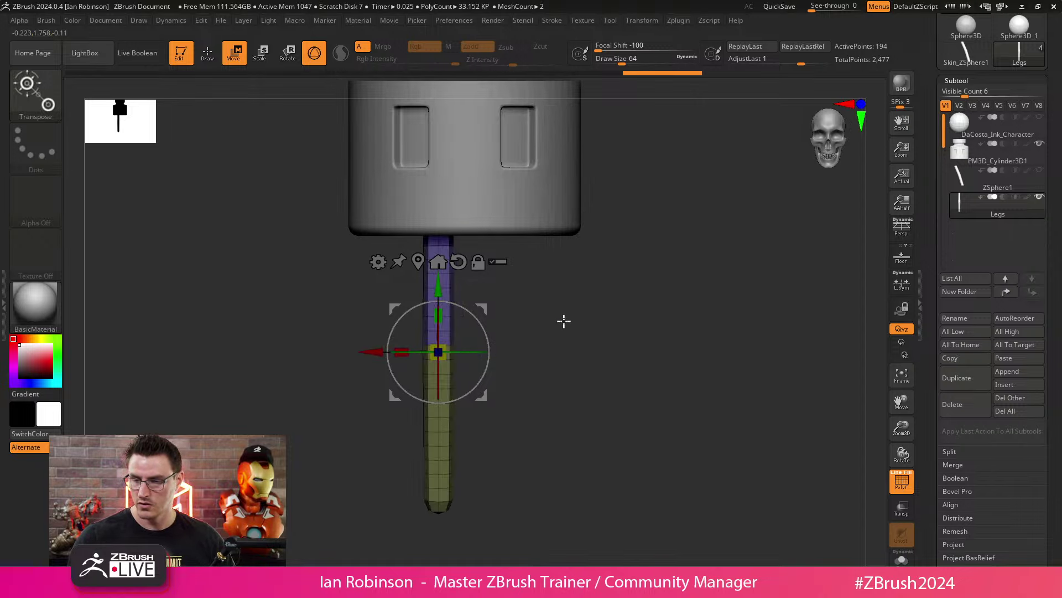
Step: Create the opposite leg by applying Mirror And Weld to the Legs subtool
key(b)
key(z)
key(m)
click(973, 223)
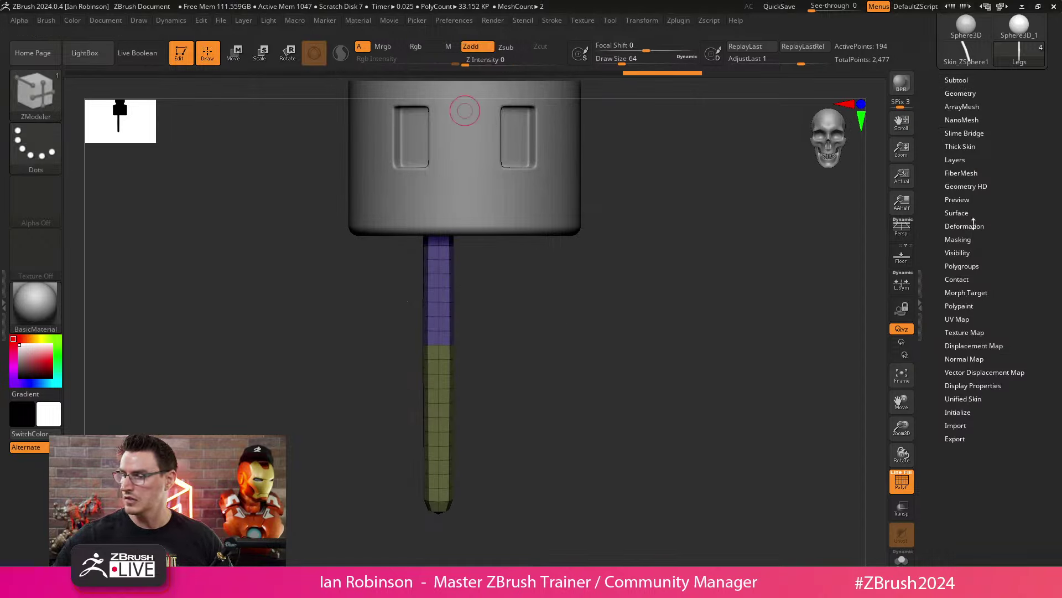
click(961, 94)
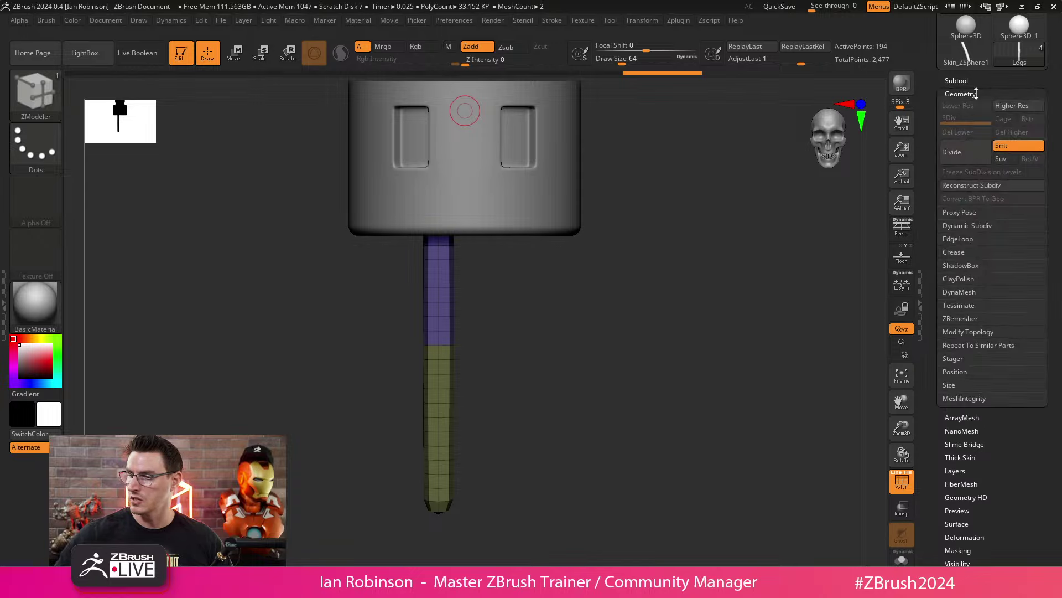
click(967, 332)
click(981, 371)
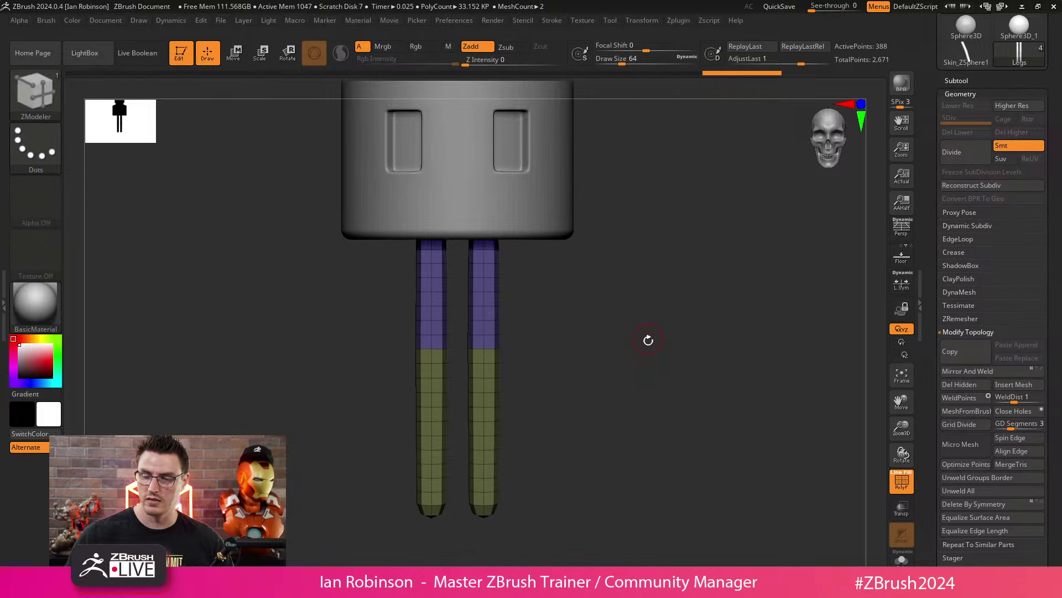
Step: Spread the two legs symmetrically farther apart beneath the body and check them from the side with the reference shown
key(w)
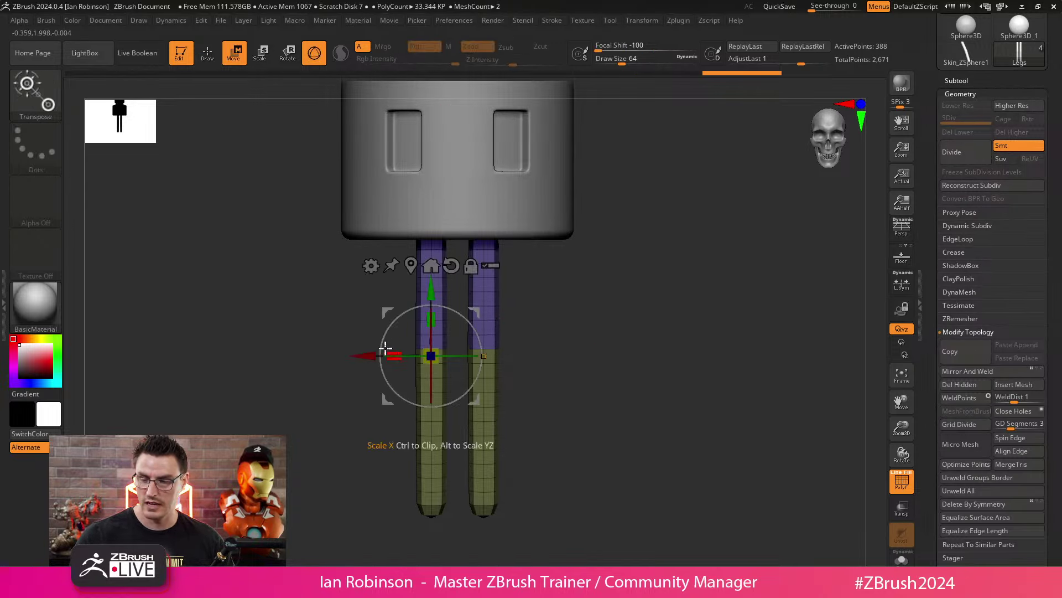
key(b)
key(z)
key(m)
mouse_move(360, 354)
mouse_down()
mouse_move(623, 317)
mouse_move(610, 327)
mouse_move(652, 306)
mouse_move(646, 335)
mouse_up()
shift+drag(646, 335, 702, 341)
key(shift+z)
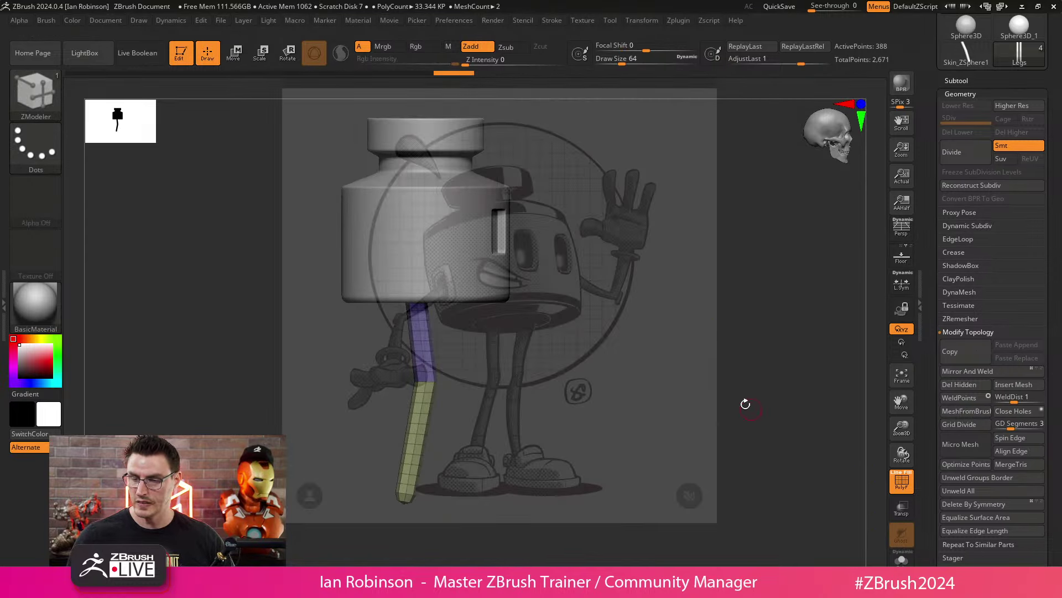
Step: Shrink the reference image, place it beside the model instead of over it, and raise its opacity
key(z)
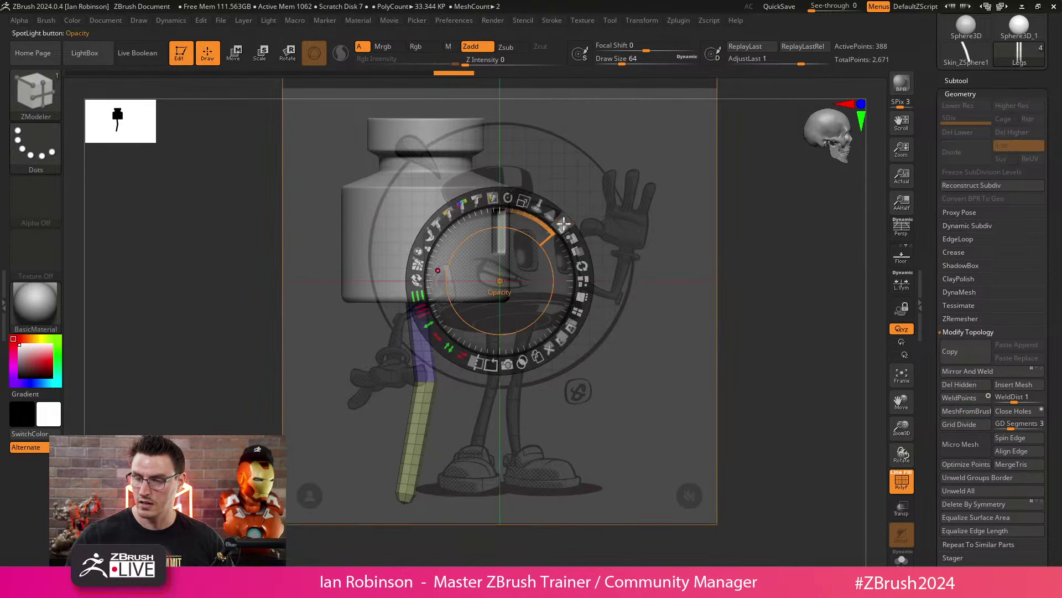
mouse_move(565, 223)
mouse_down()
mouse_move(547, 206)
mouse_move(567, 232)
mouse_move(545, 207)
mouse_move(496, 196)
mouse_move(174, 188)
mouse_move(194, 207)
mouse_move(197, 190)
mouse_up()
key(z)
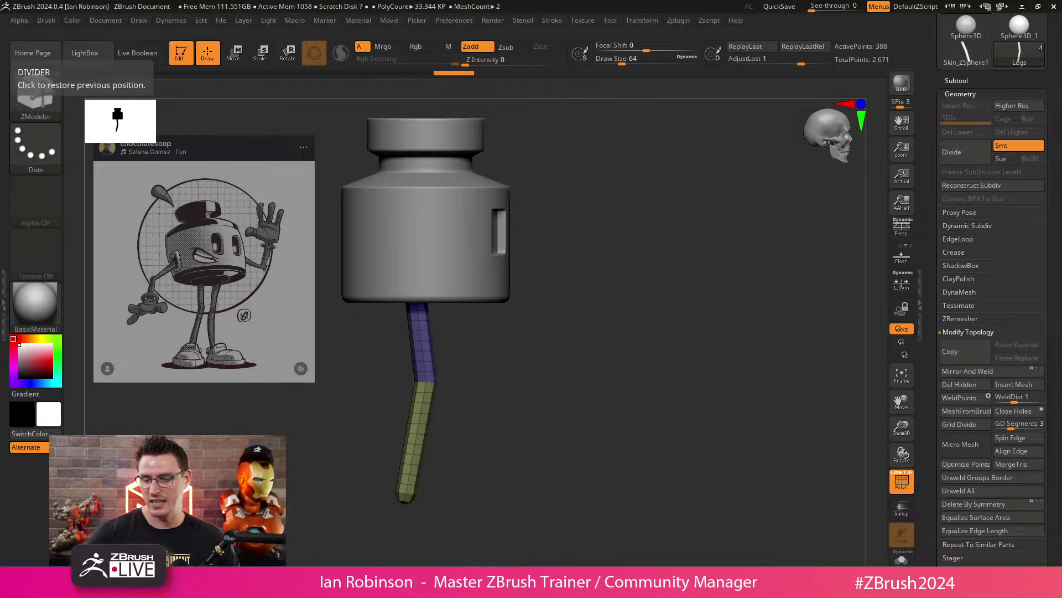
Step: Slim the two legs slightly in the front view and switch them to their higher subdivision level
ctrl+right_drag(630, 325, 631, 220)
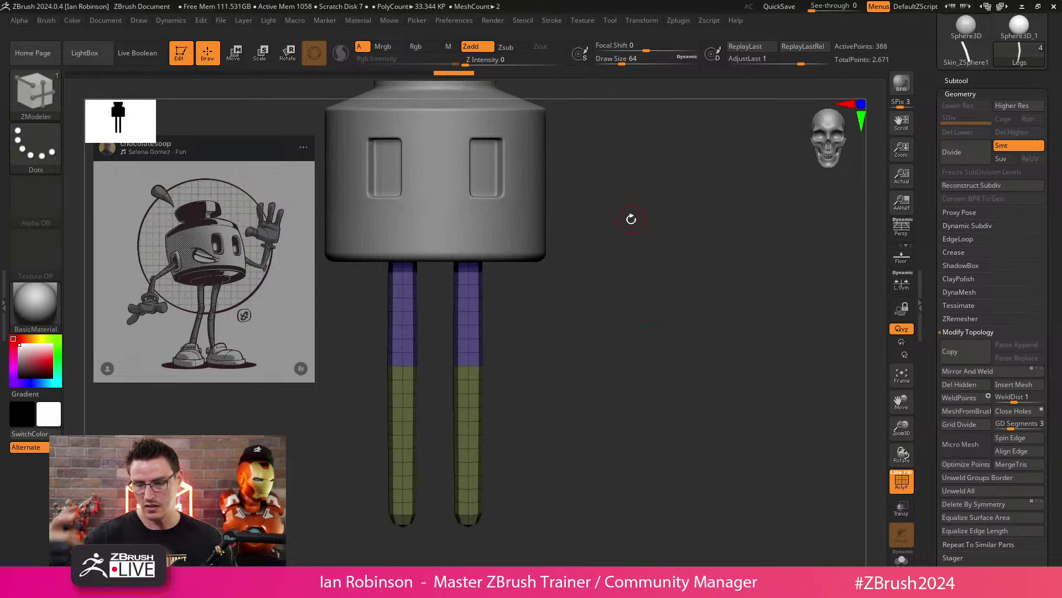
ctrl+right_drag(587, 320, 582, 307)
alt+right_drag(582, 307, 578, 330)
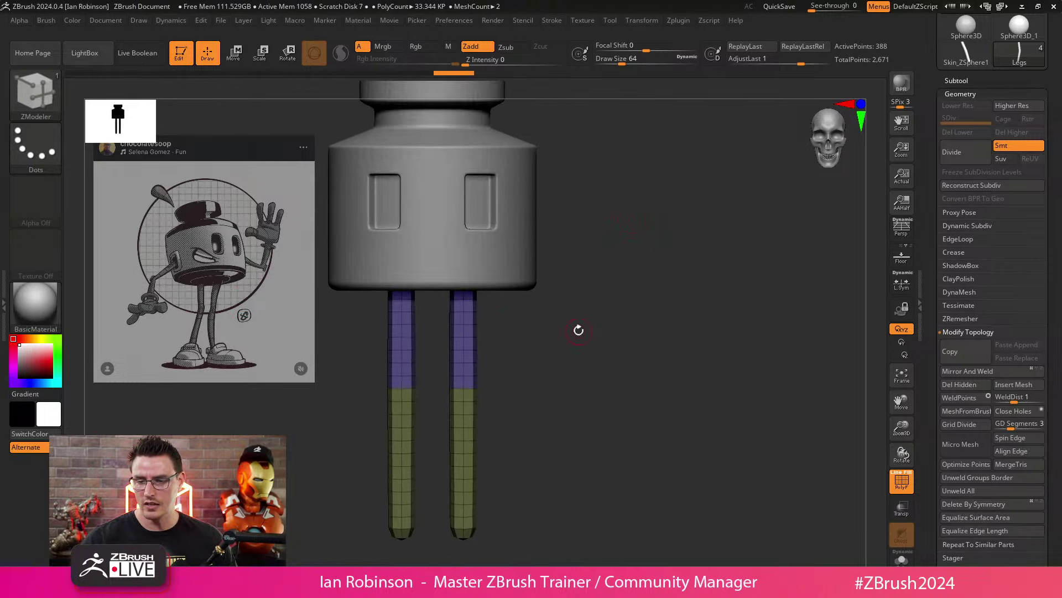
key(w)
click(401, 394)
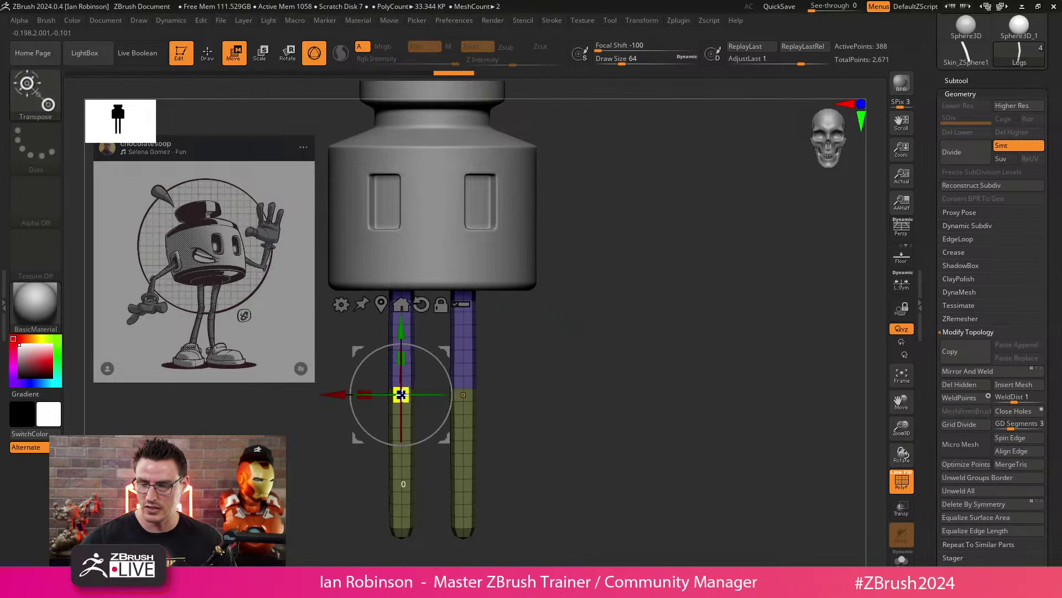
mouse_move(564, 332)
right_down()
mouse_move(596, 299)
mouse_move(606, 326)
mouse_move(612, 311)
mouse_move(602, 348)
mouse_move(570, 329)
right_up()
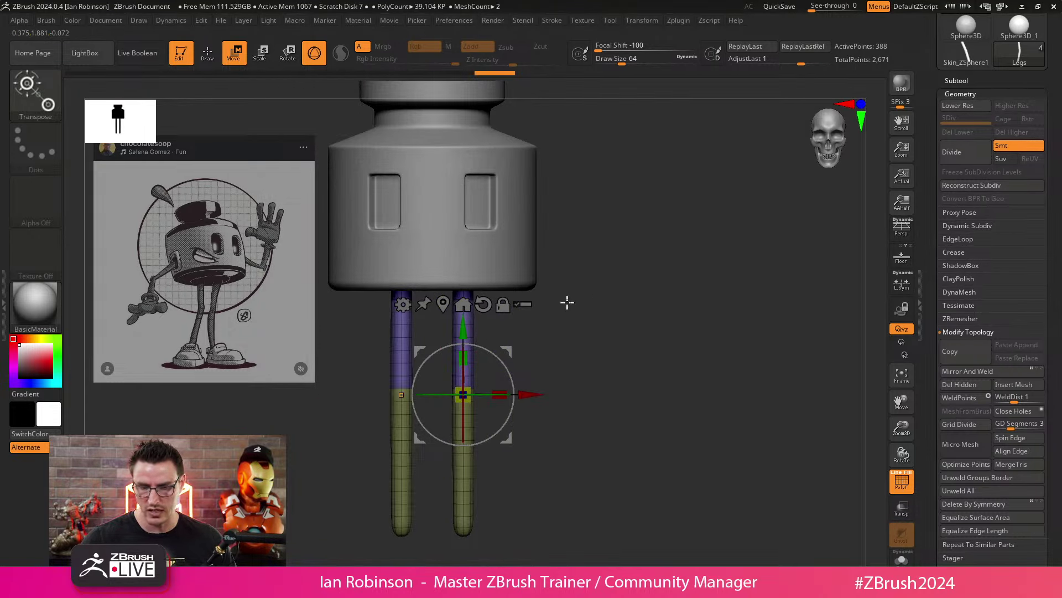
Step: Move the two legs symmetrically a little closer together beneath the body and check the proportions from the front
alt+drag(597, 327, 627, 307)
drag(493, 376, 490, 376)
click(410, 376)
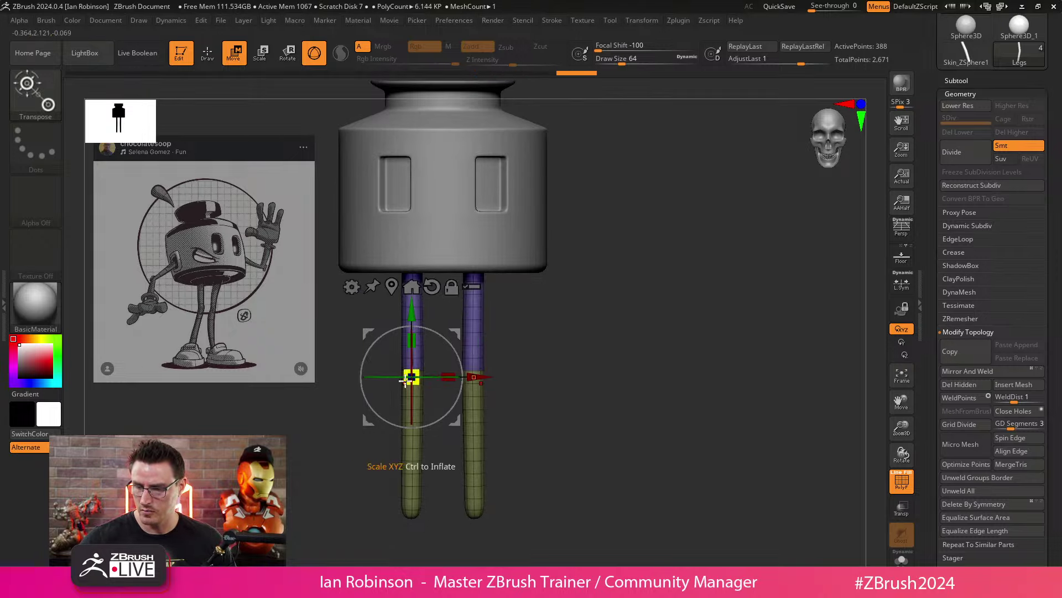
drag(484, 377, 488, 376)
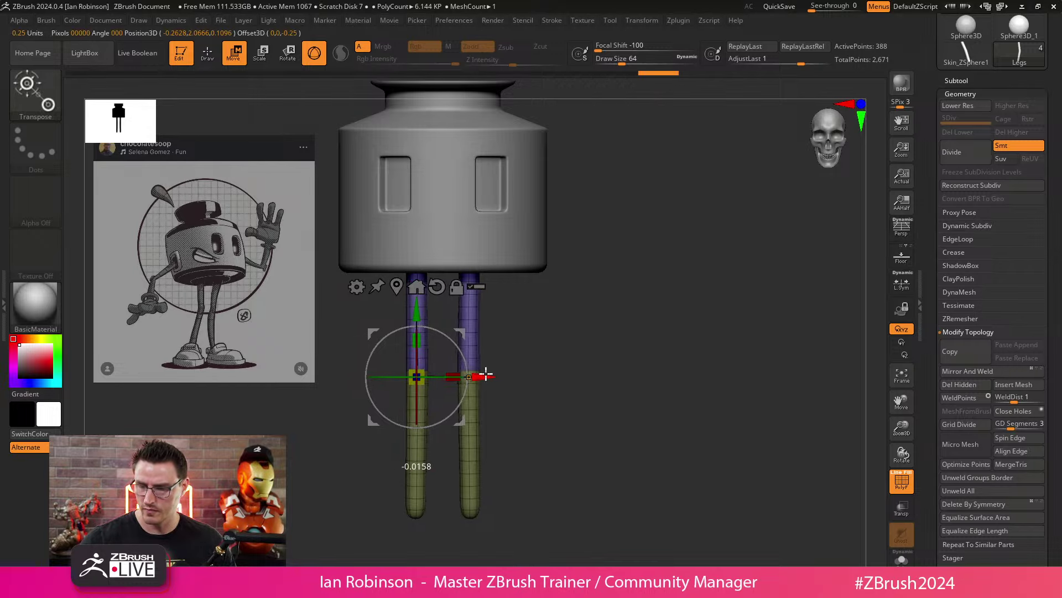
key(q)
drag(607, 351, 612, 308)
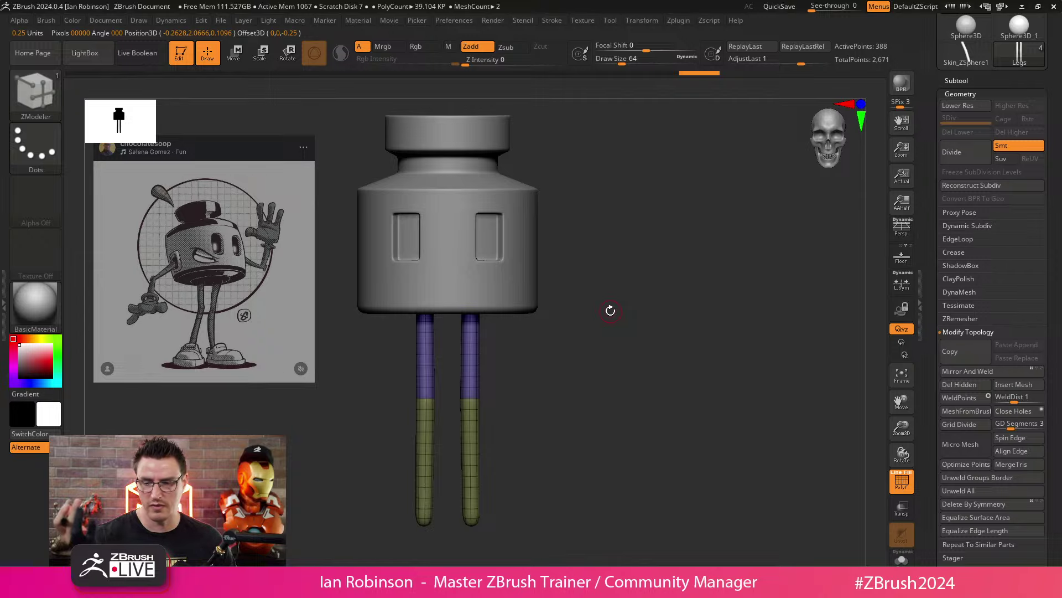
Step: Open the subtool list and compare the original ZSphere1 leg with the mirrored Legs subtool
click(964, 81)
alt+drag(646, 244, 655, 258)
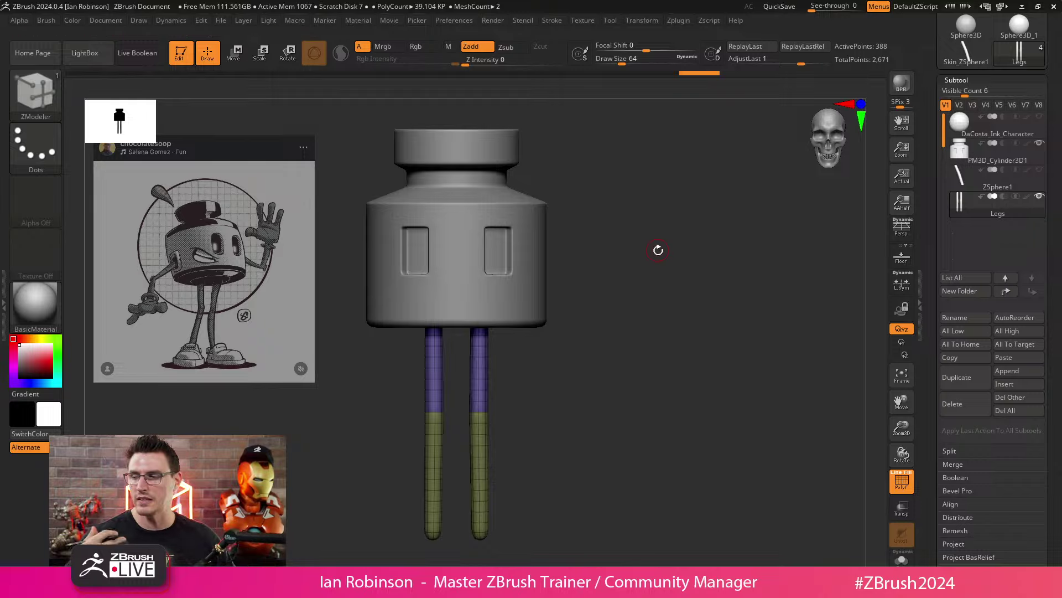
click(968, 185)
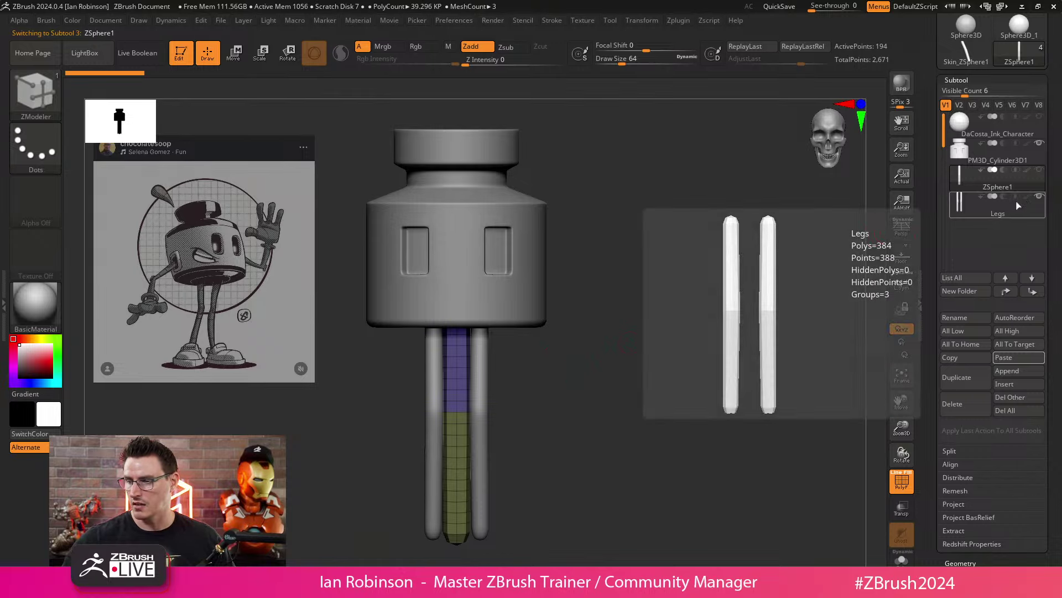
click(1006, 203)
Step: Duplicate the Legs subtool and place the bent copies outside the body, raised beside it as trial arms
key(e)
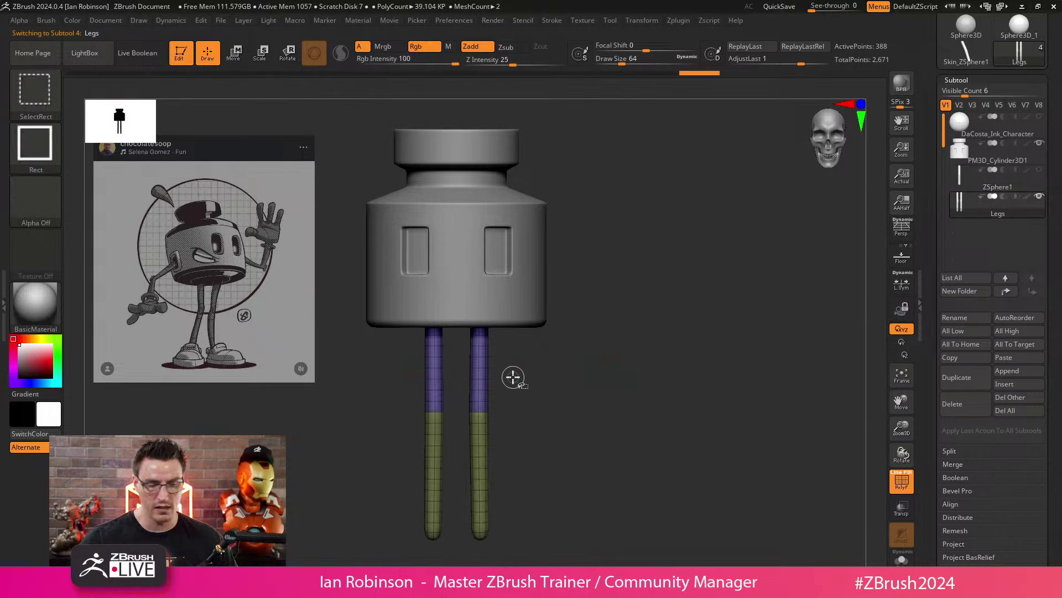
ctrl+drag(500, 417, 421, 434)
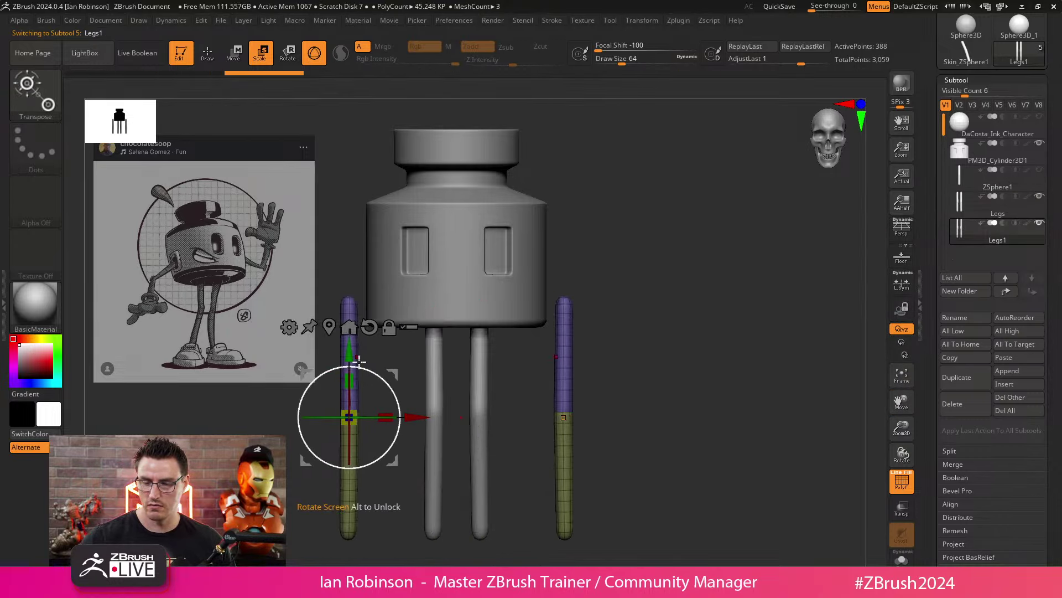
drag(309, 375, 287, 458)
click(370, 330)
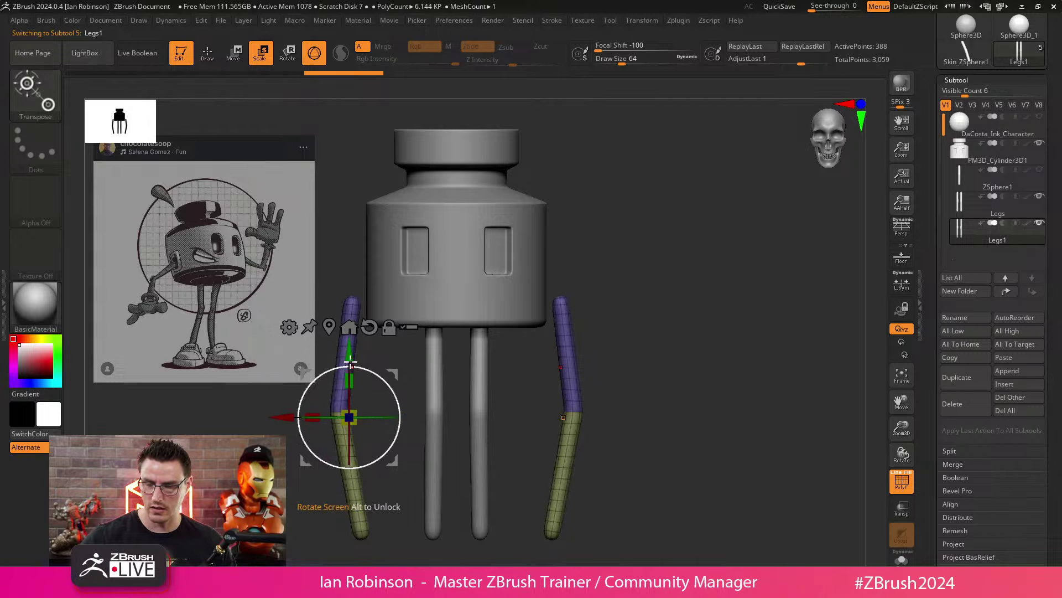
drag(351, 354, 365, 234)
drag(656, 262, 695, 297)
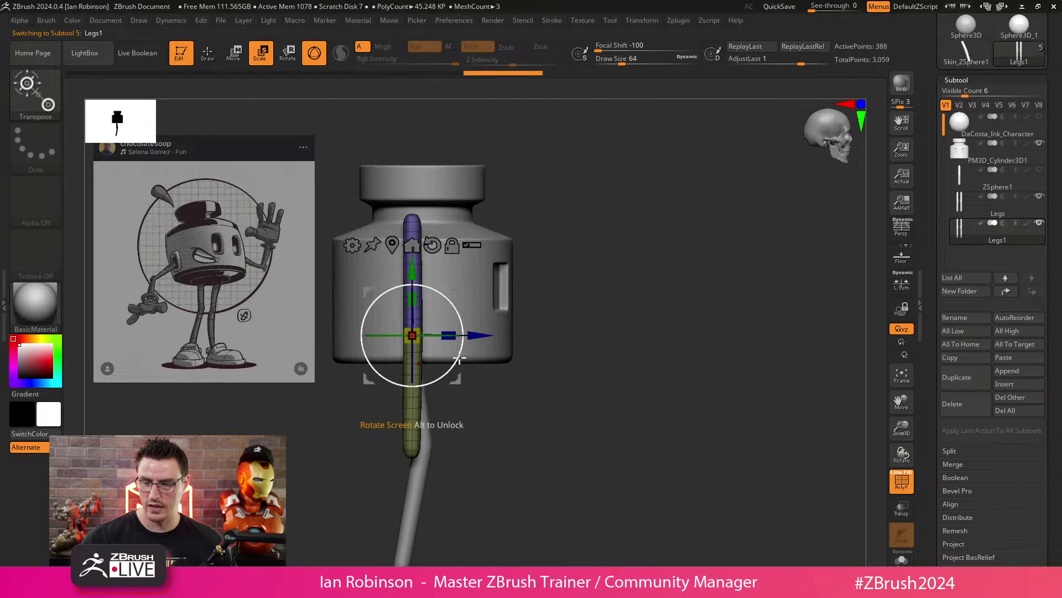
drag(462, 326, 469, 448)
Step: Rotate the trial arms outward and raise them so they attach to the sides of the body
drag(636, 346, 681, 310)
drag(431, 409, 424, 410)
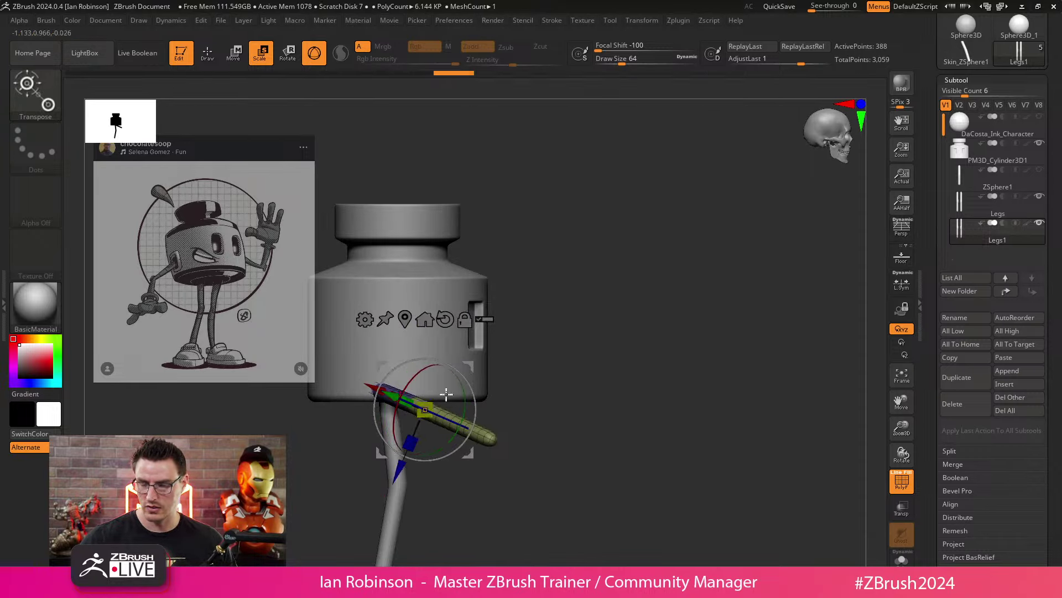
drag(554, 332, 730, 373)
alt+click(620, 311)
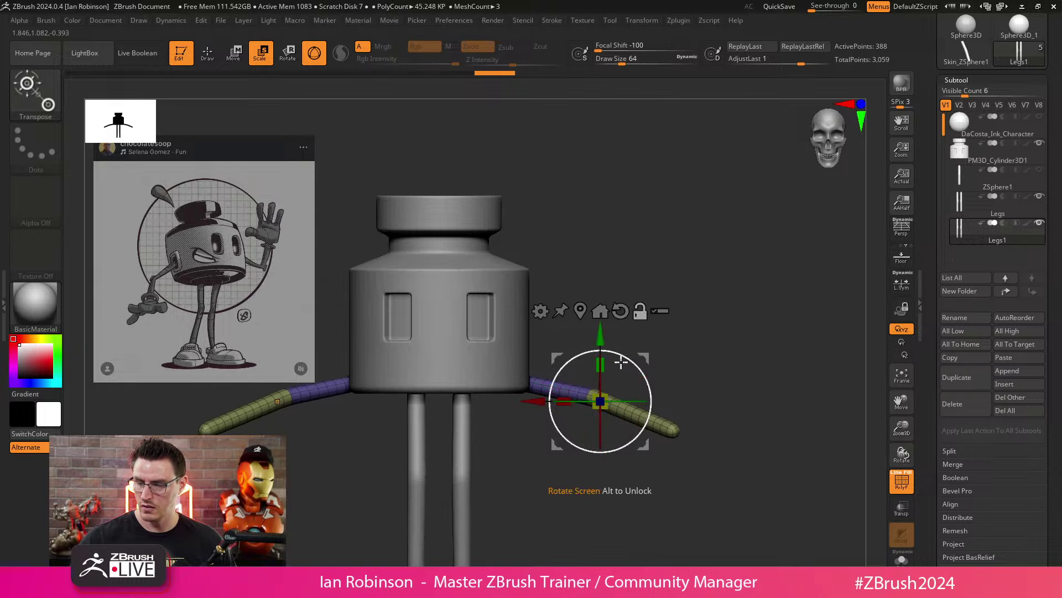
drag(602, 332, 606, 297)
alt+drag(698, 265, 771, 251)
drag(591, 391, 593, 445)
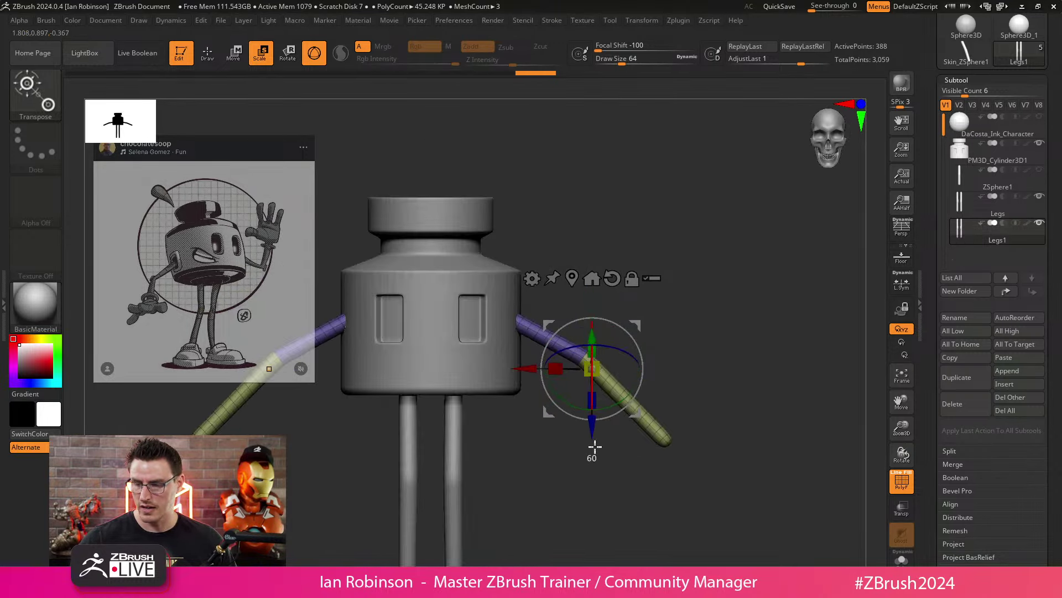
Step: Check the trial arms from the side and delete the duplicated Legs1 subtool
drag(666, 372, 666, 403)
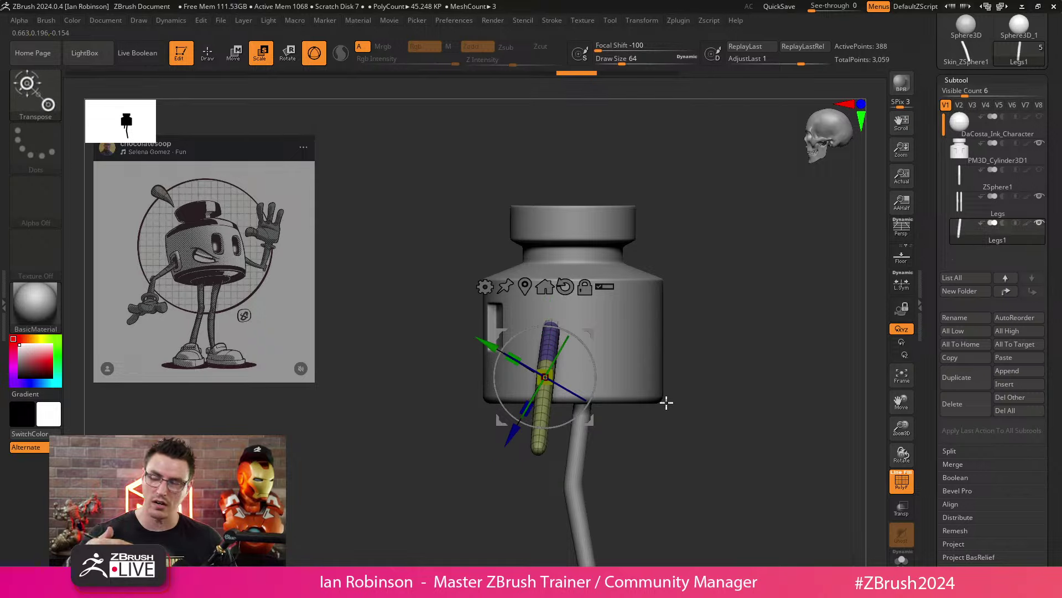
drag(666, 402, 434, 475)
click(953, 403)
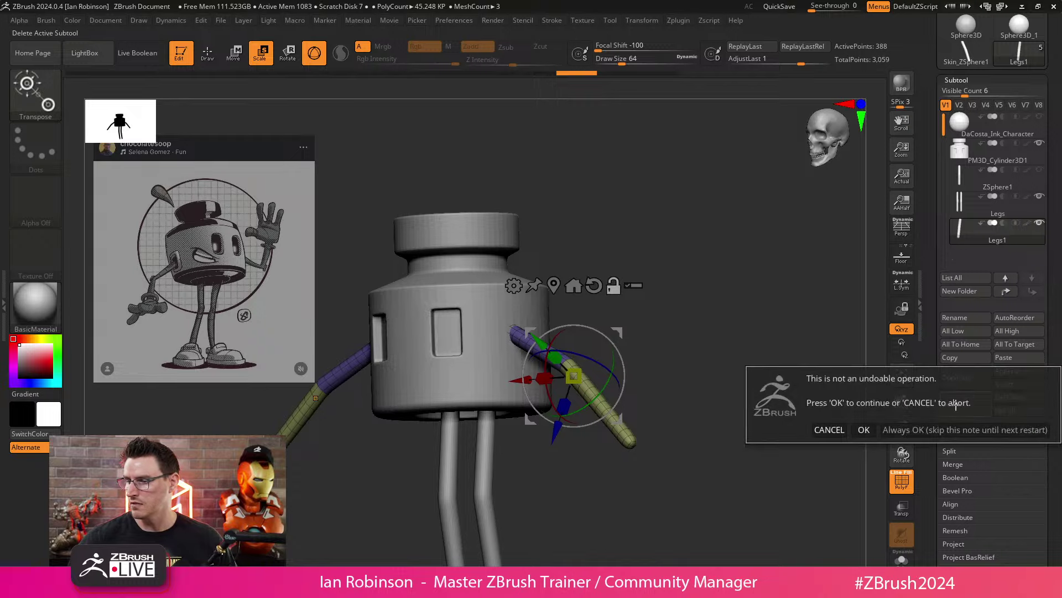
click(863, 429)
Step: Shift the legs forward beneath the body by about 0.05 in the side view
drag(653, 308, 723, 311)
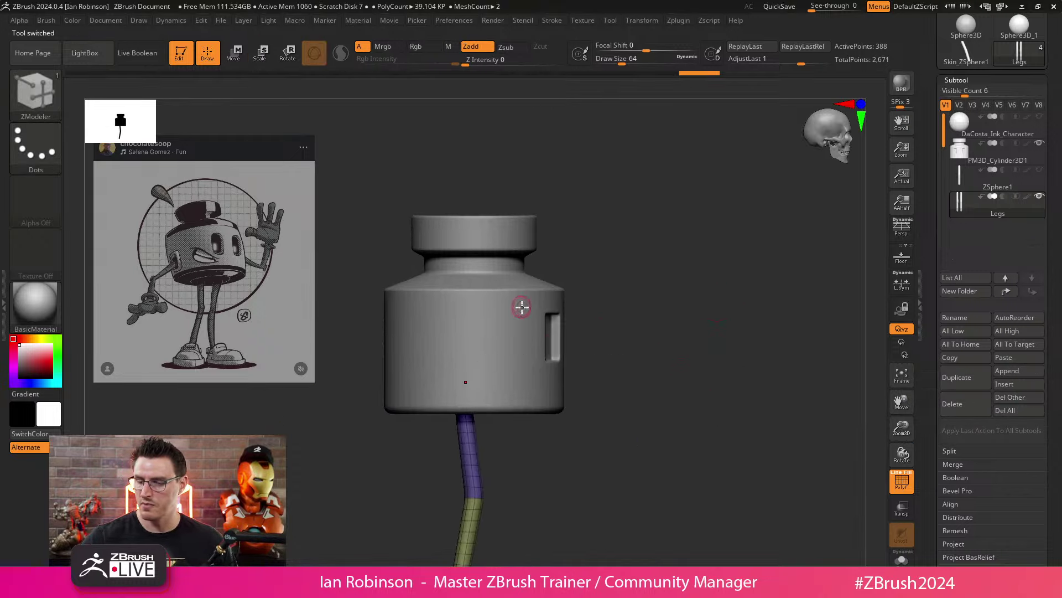
key(w)
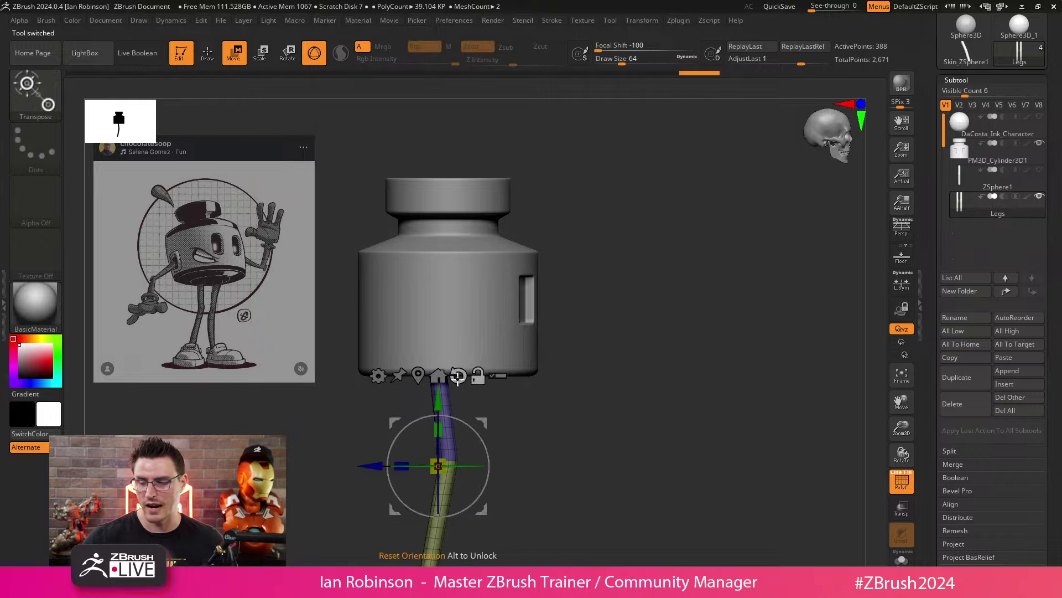
drag(502, 463, 508, 466)
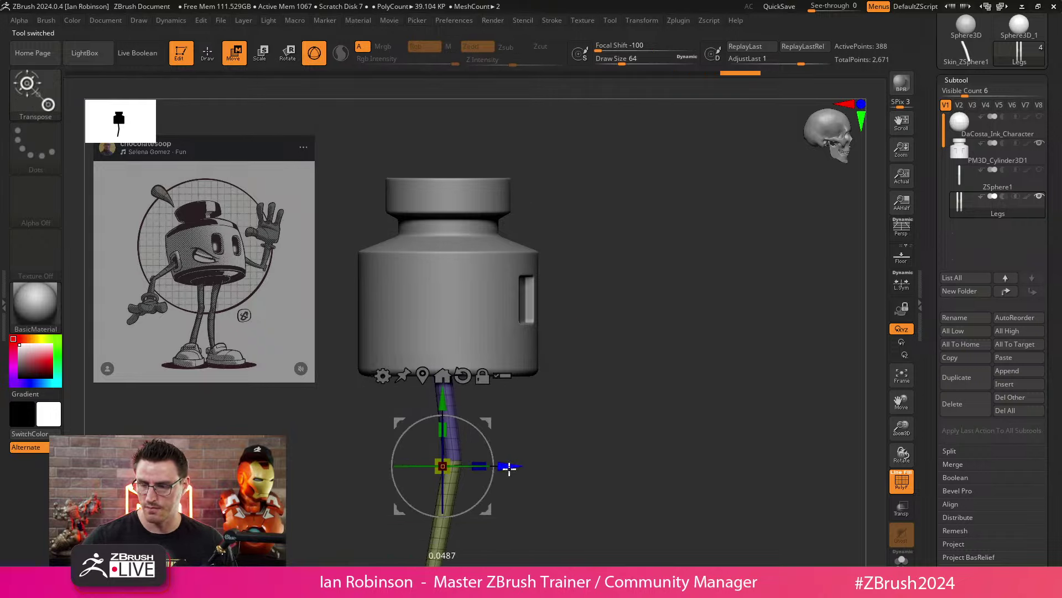
key(shift+f)
key(q)
Step: Make the bottle body the active subtool and show its polygroups and wireframe in a closer side view
alt+click(488, 321)
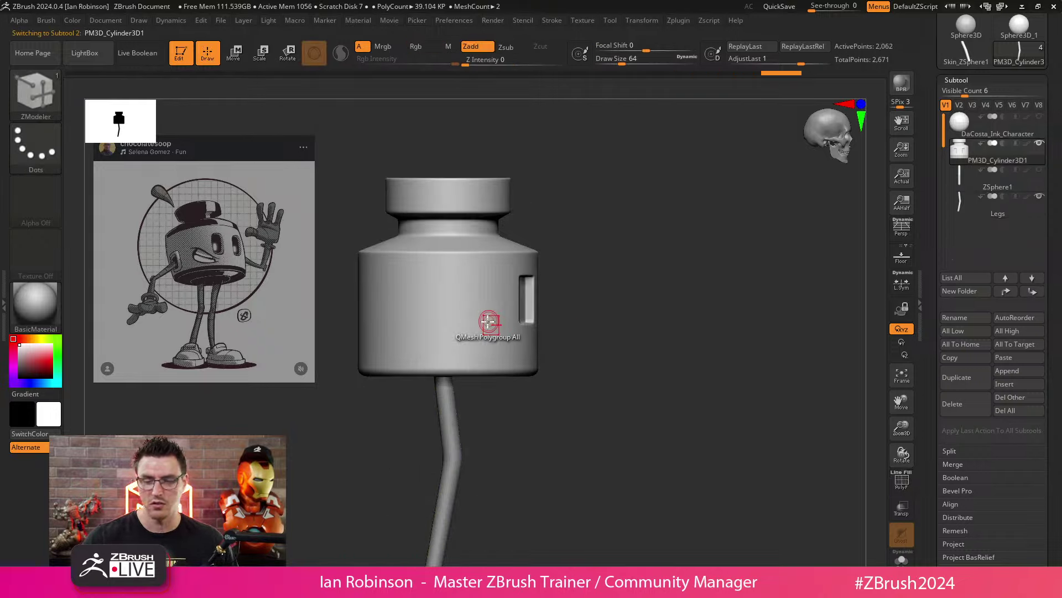
key(shift+f)
ctrl+right_drag(617, 322, 693, 327)
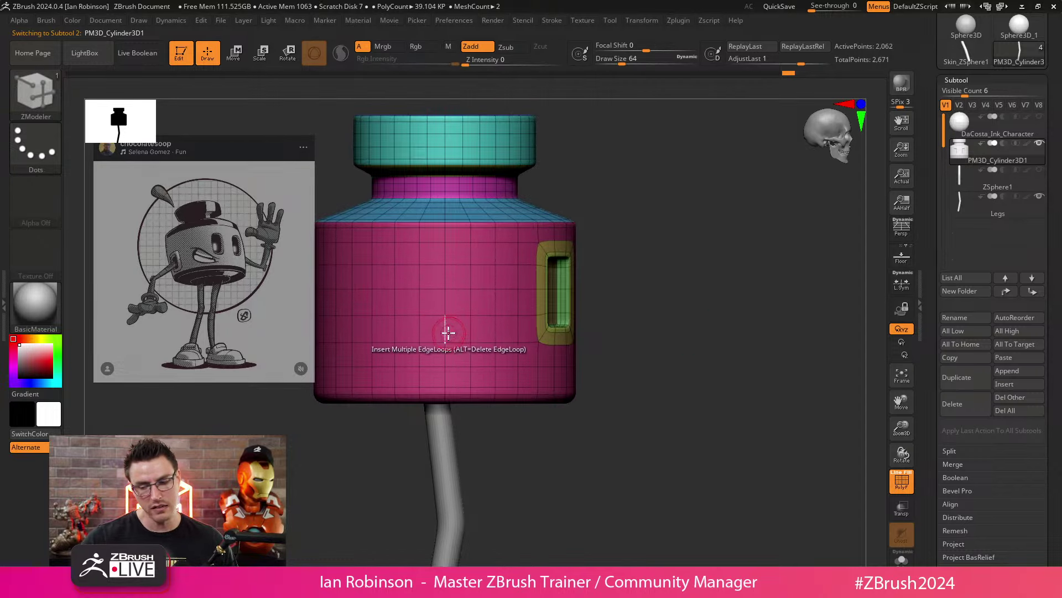
Step: Enlarge the reference image to examine where the arm joins the body, and return it small beside the model
key(z)
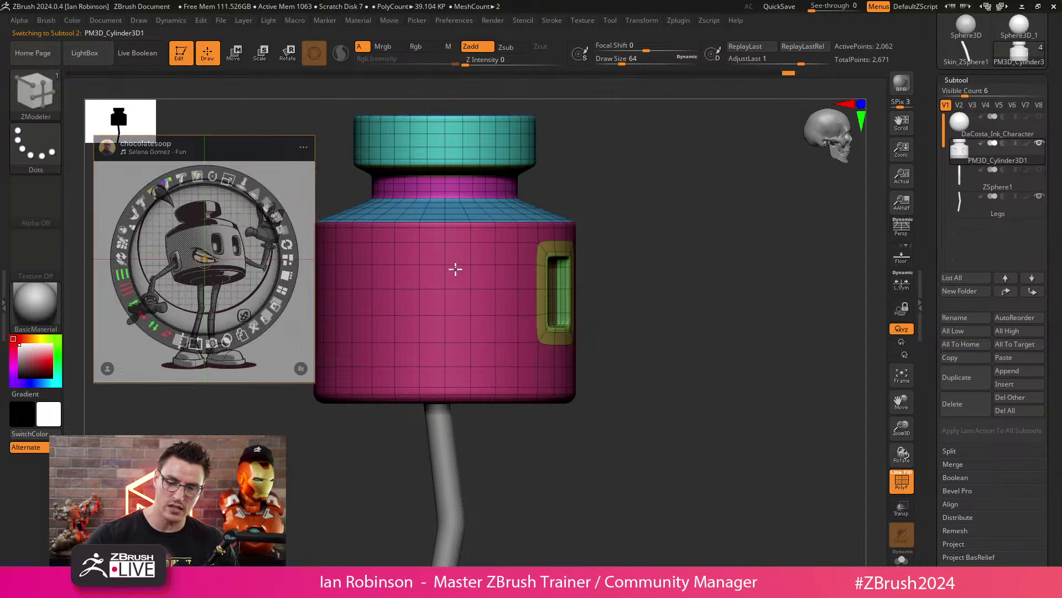
drag(245, 252, 615, 251)
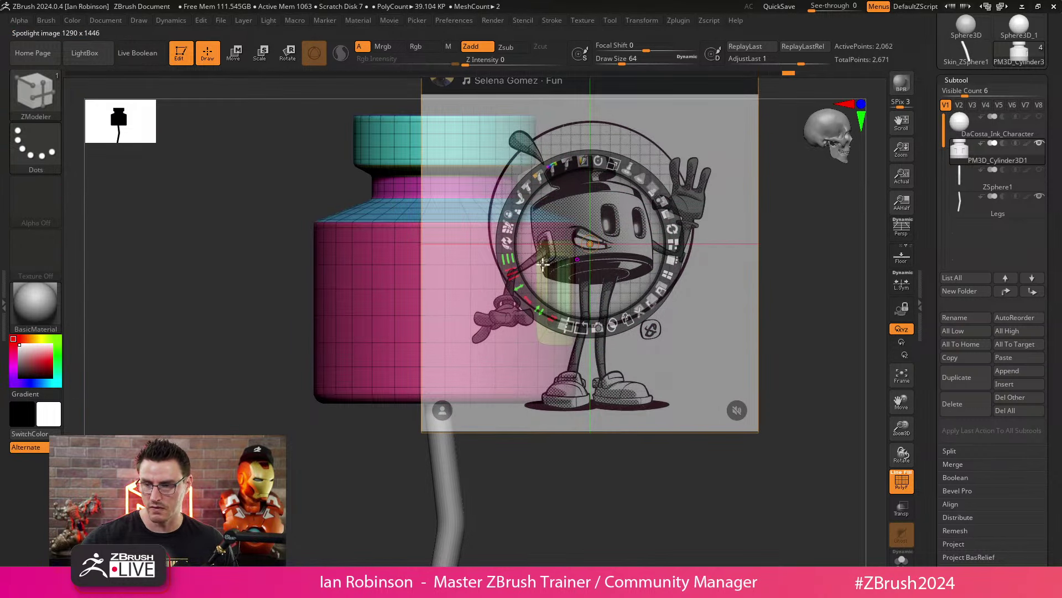
drag(612, 169, 220, 175)
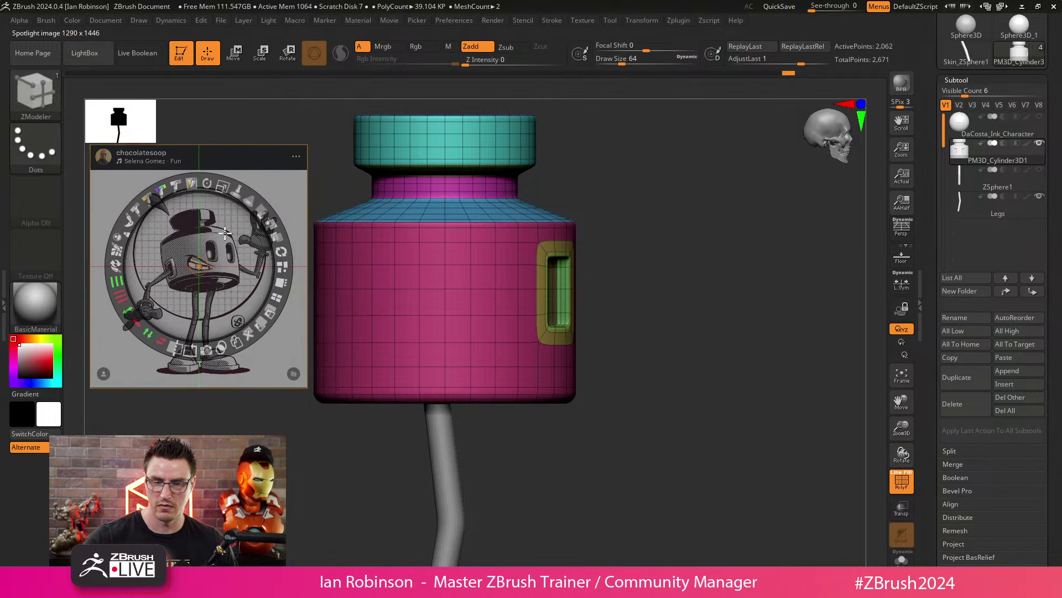
key(z)
Step: Mark a rectangular patch low on the body's side and set the ZModeler polygon action to Inset with Polygroup All
alt+drag(674, 277, 700, 296)
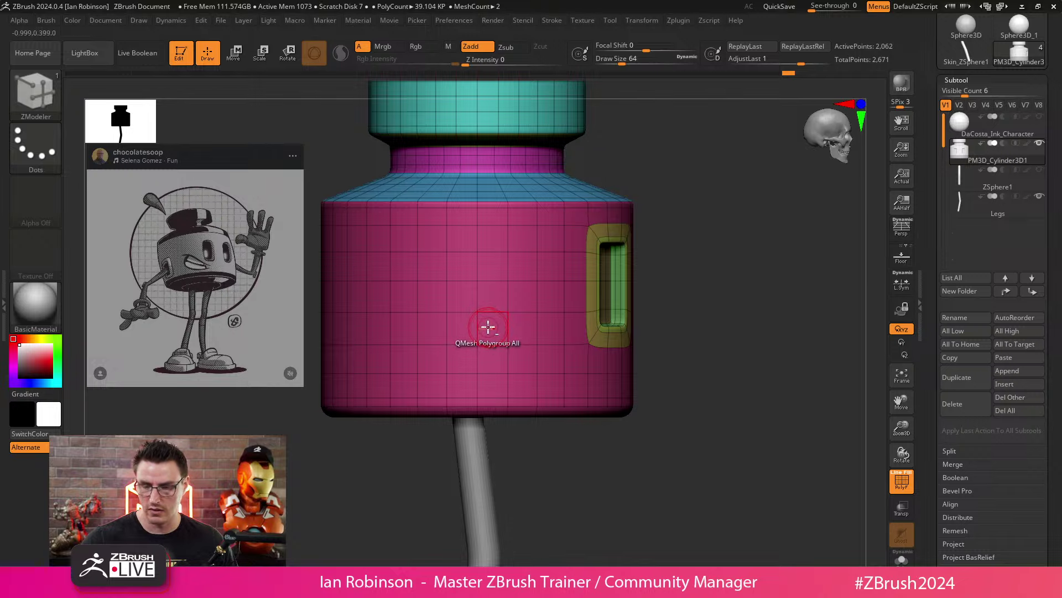
drag(709, 328, 705, 364)
key(space)
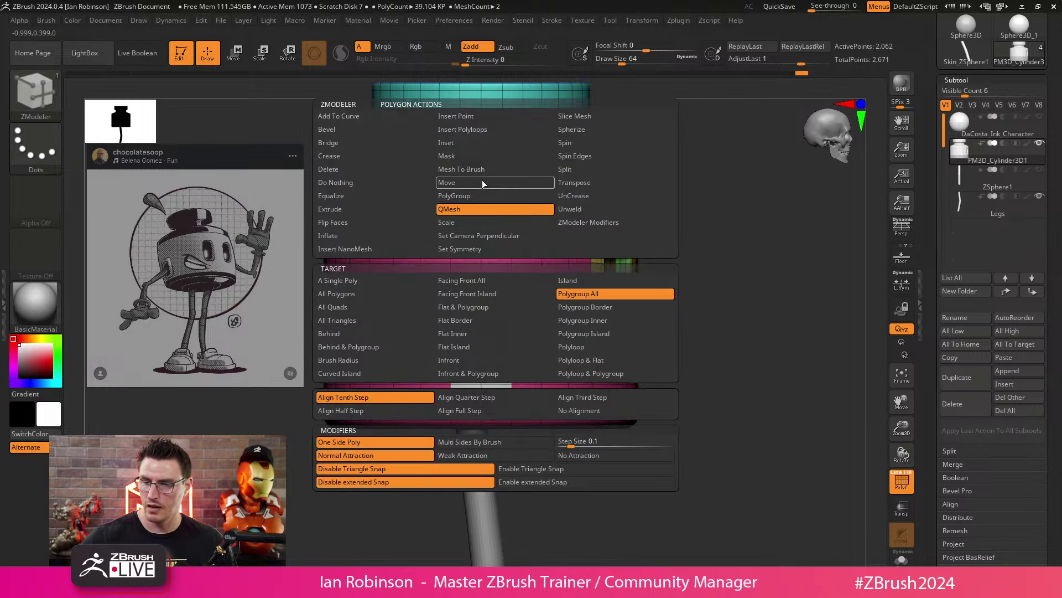
click(486, 142)
click(584, 307)
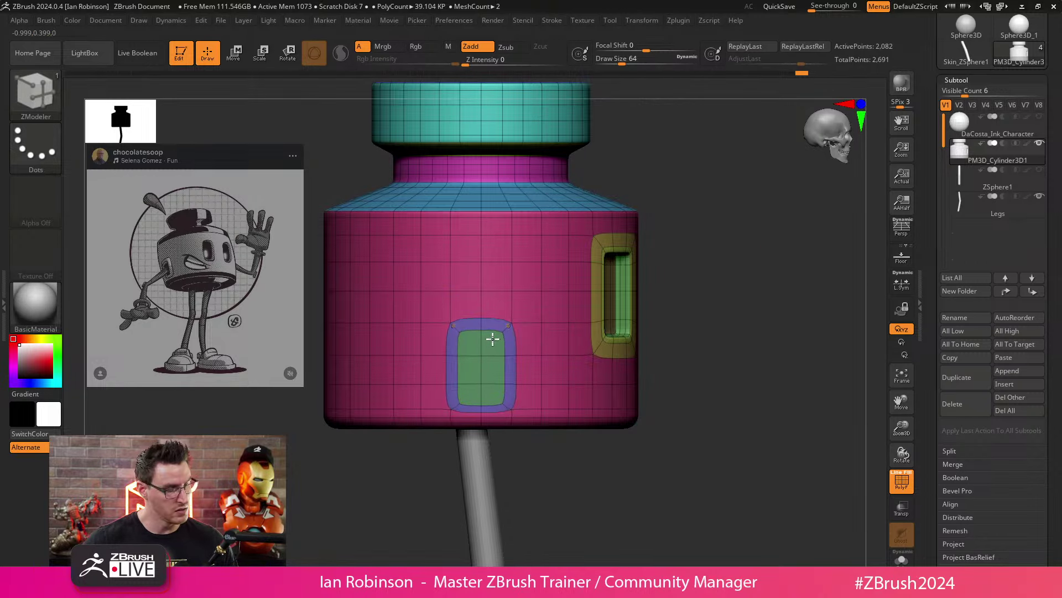
Step: Try different inset widths on the marked side patch, undoing the attempts
drag(493, 339, 491, 337)
key(ctrl+z)
ctrl+right_drag(740, 277, 745, 310)
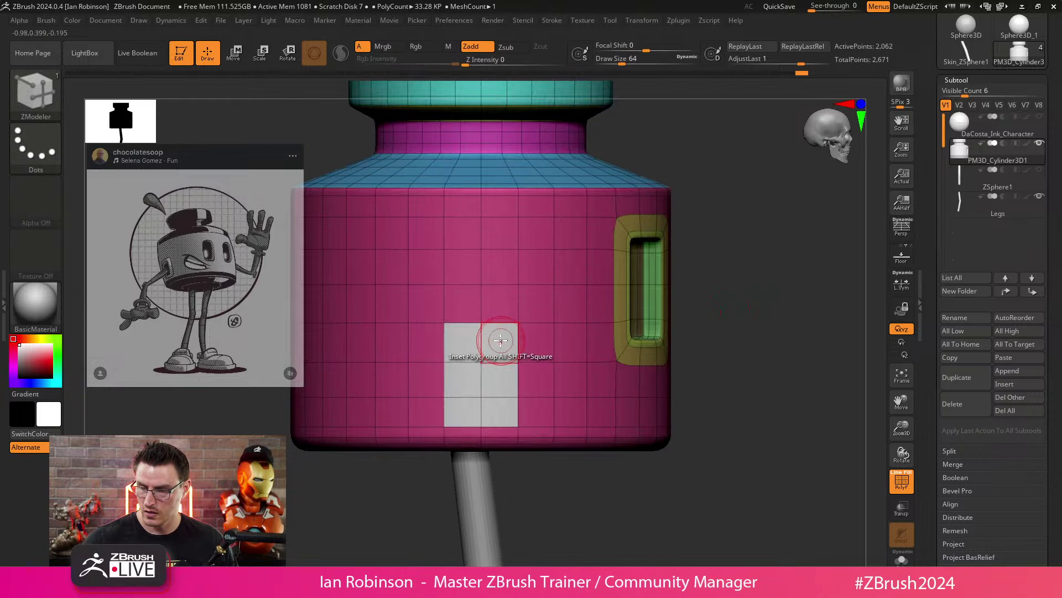
drag(501, 340, 501, 345)
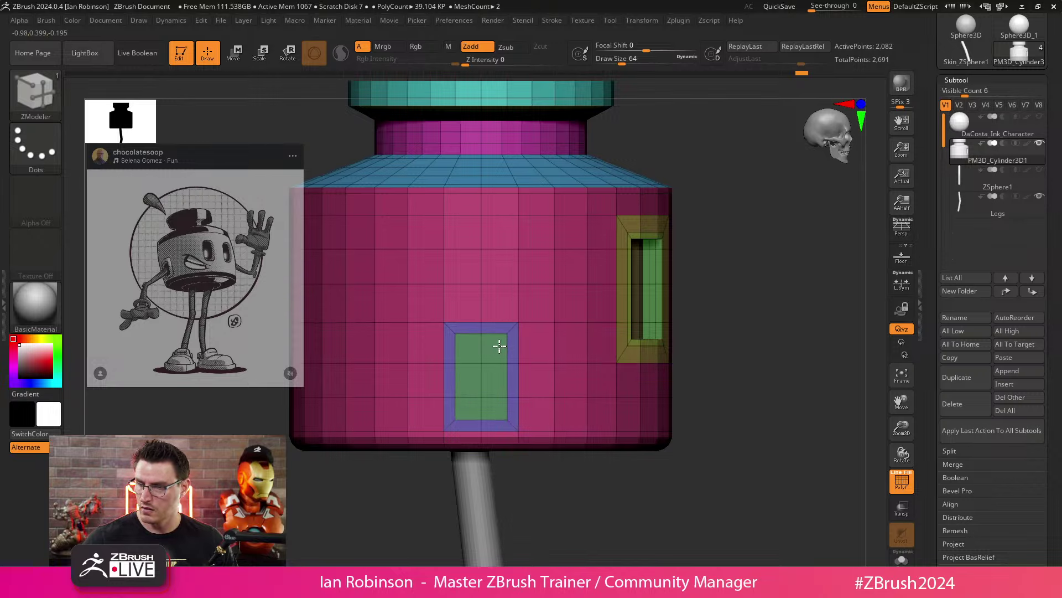
right_drag(742, 301, 692, 306)
right_drag(370, 463, 441, 303)
click(441, 303)
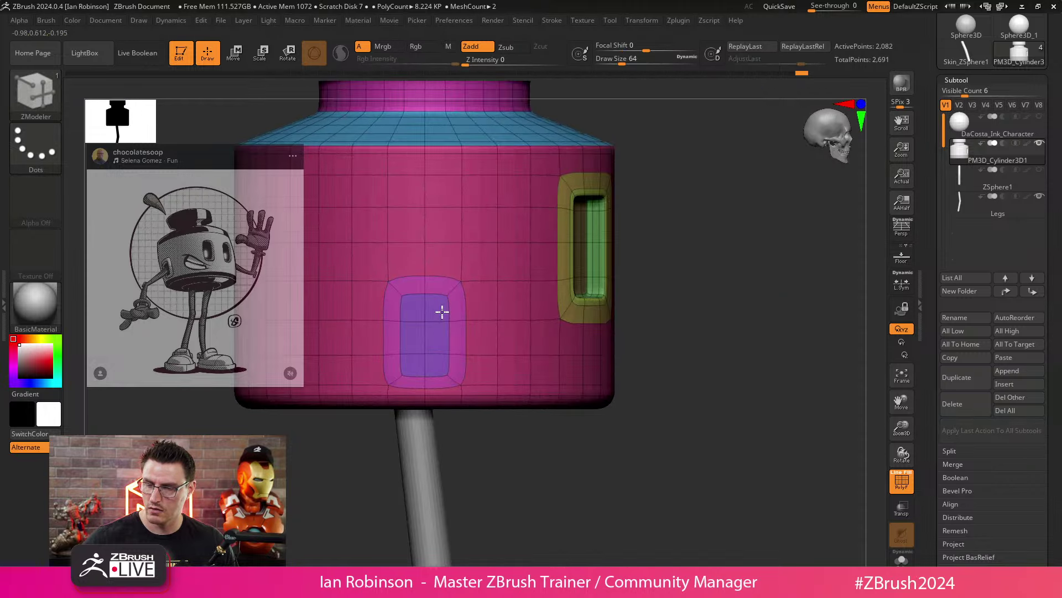
key(ctrl+z)
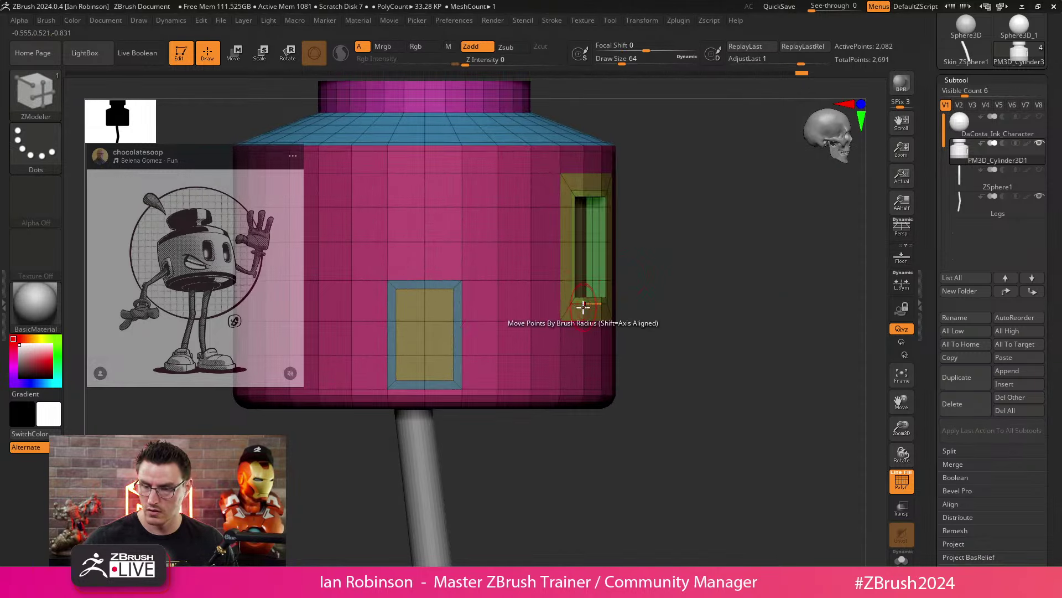
Step: Inset the rectangular patch on the body's side again, leaving a wider border around its inner panel
shift+click(443, 309)
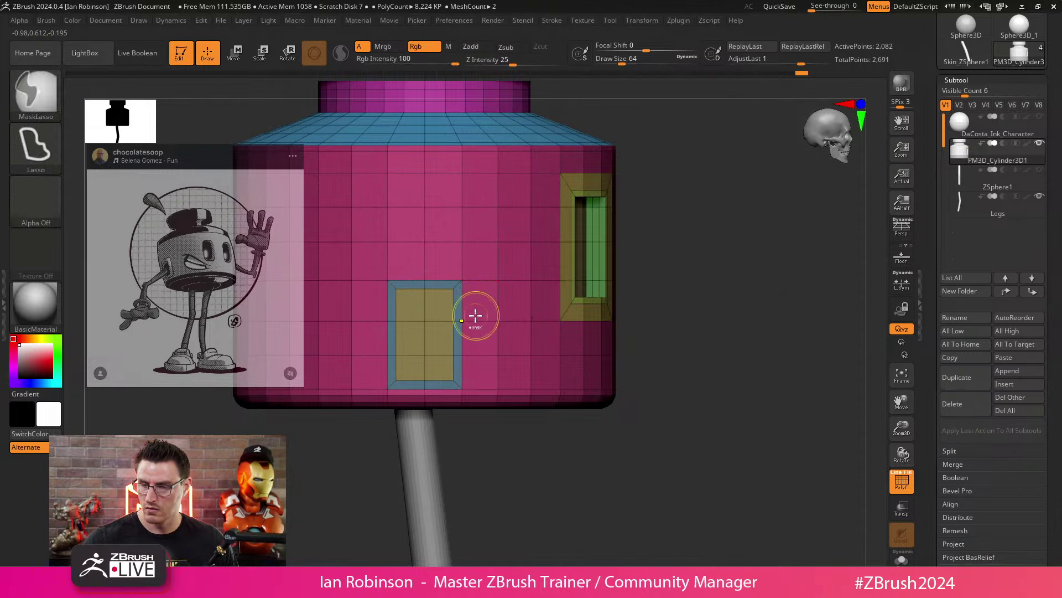
click(449, 310)
click(440, 308)
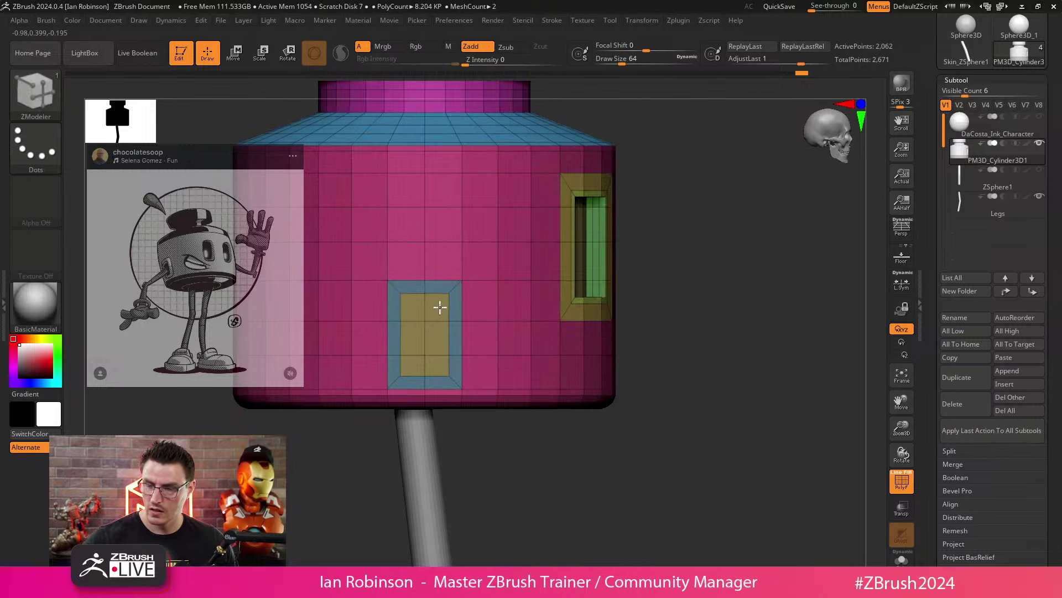
Step: Inset the inner panel of the patch low on the body's side again, leaving a slim border
click(440, 308)
click(441, 307)
click(440, 308)
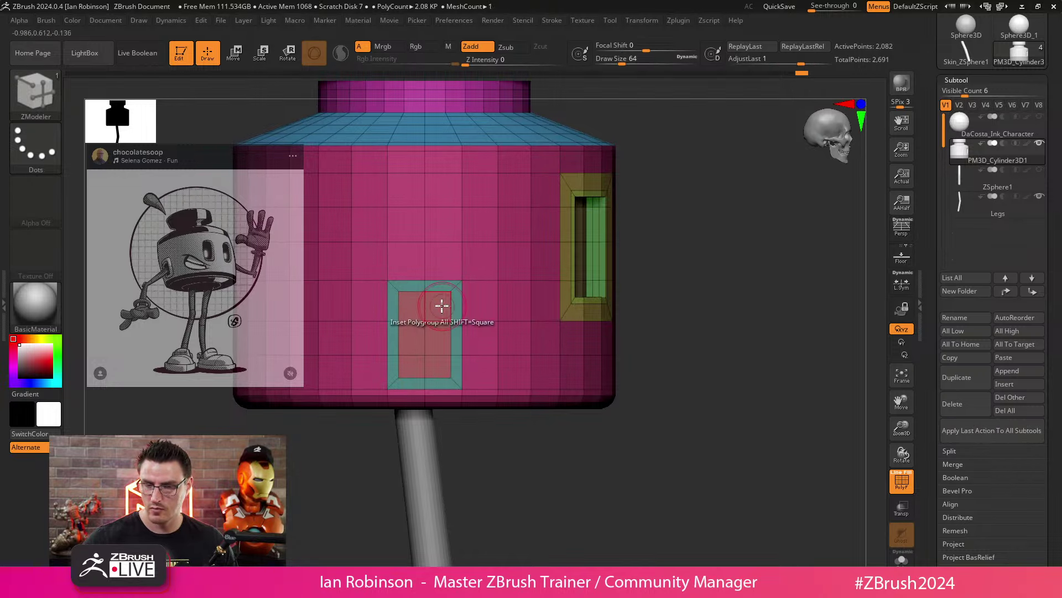
Step: Set the polygon action to QMesh and push the inner side panel into the body to recess the arm socket
drag(729, 301, 451, 351)
key(space)
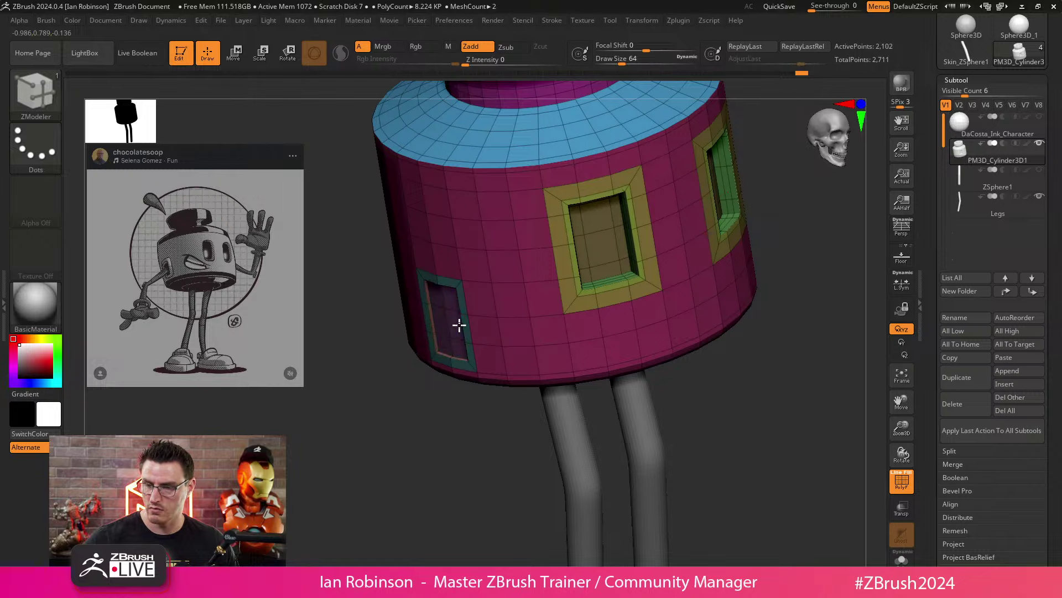
click(457, 325)
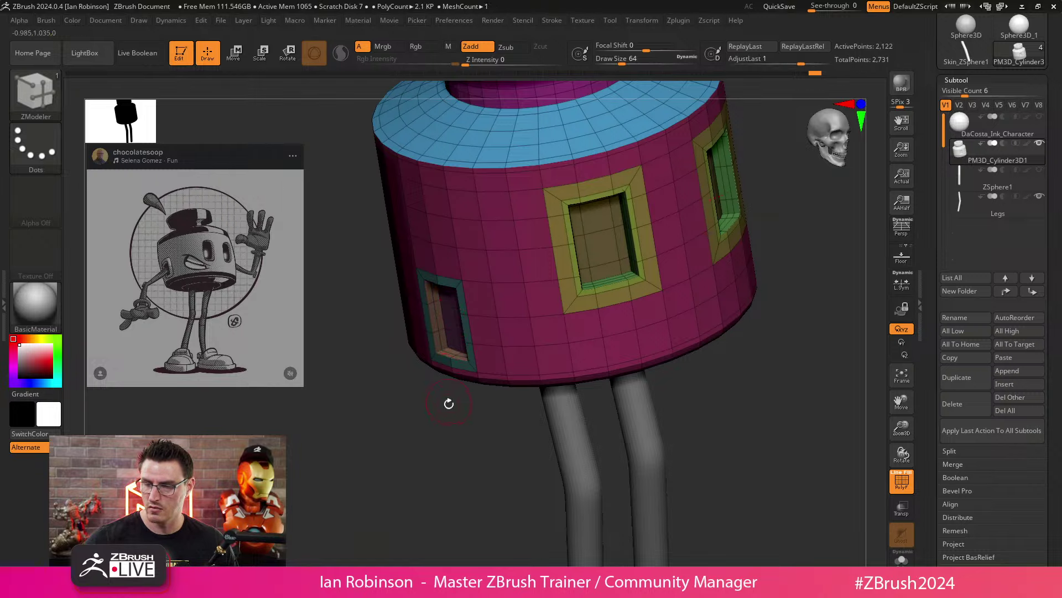
drag(448, 402, 537, 321)
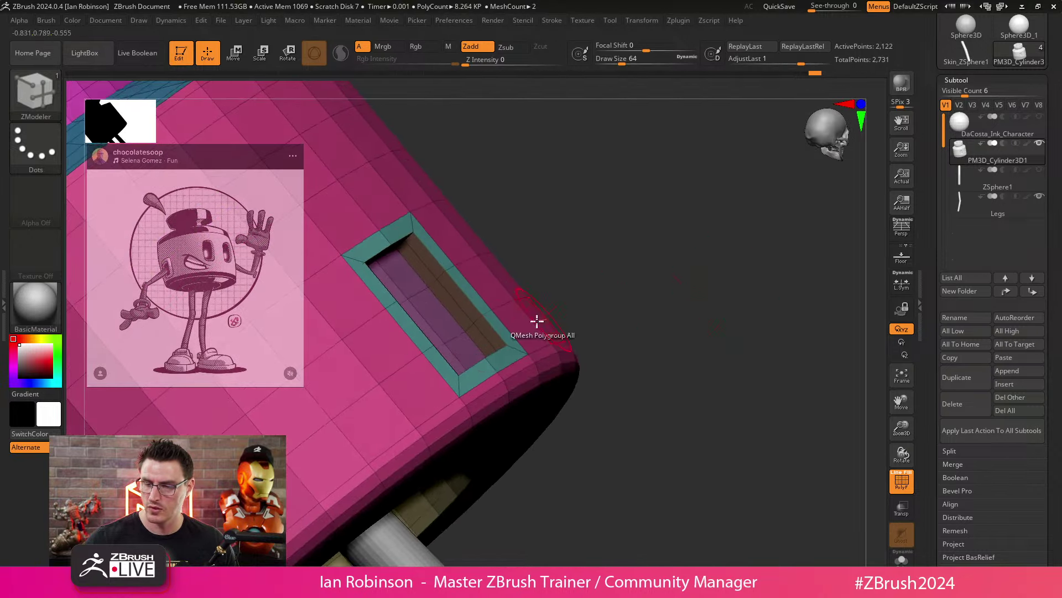
click(439, 316)
drag(645, 235, 737, 372)
Step: Preview the recessed arm socket with smooth subdivision, then examine its border and inner walls in ZModeler with the polyframe shown
key(d)
key(shift+f)
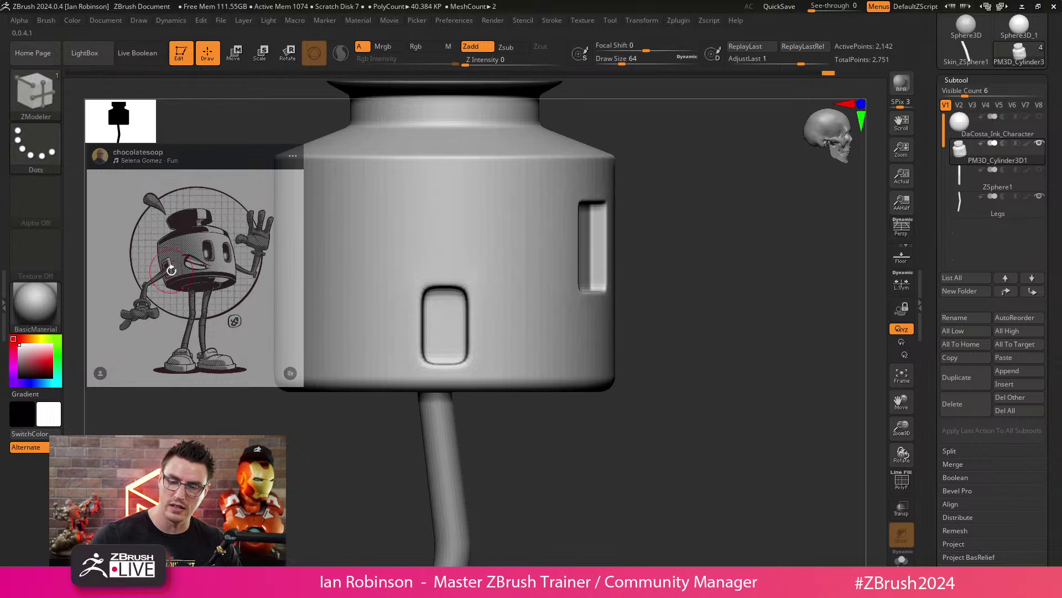
key(shift+f)
key(b)
key(z)
key(m)
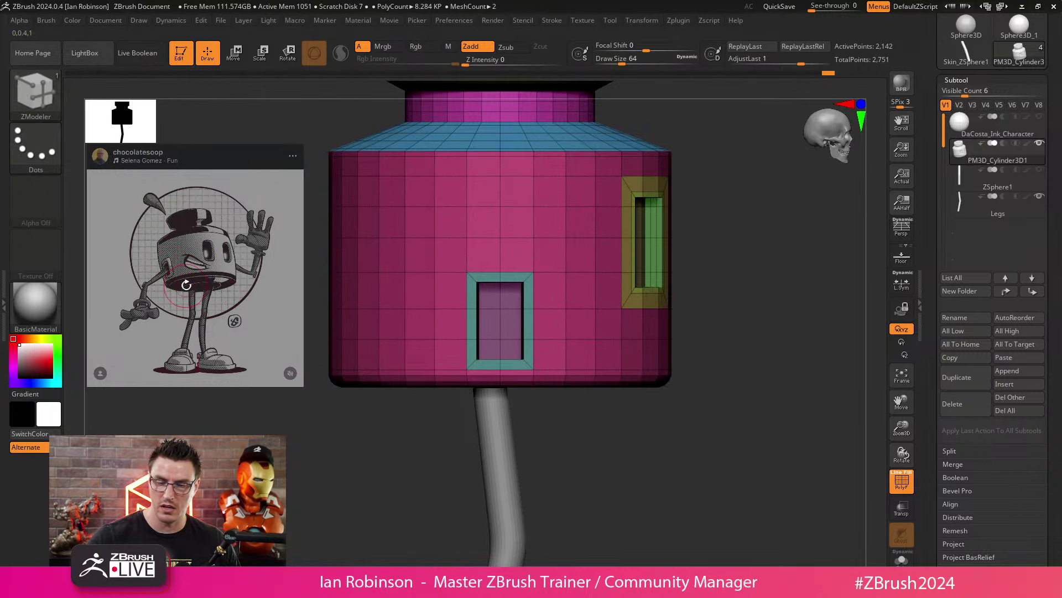
drag(688, 307, 775, 317)
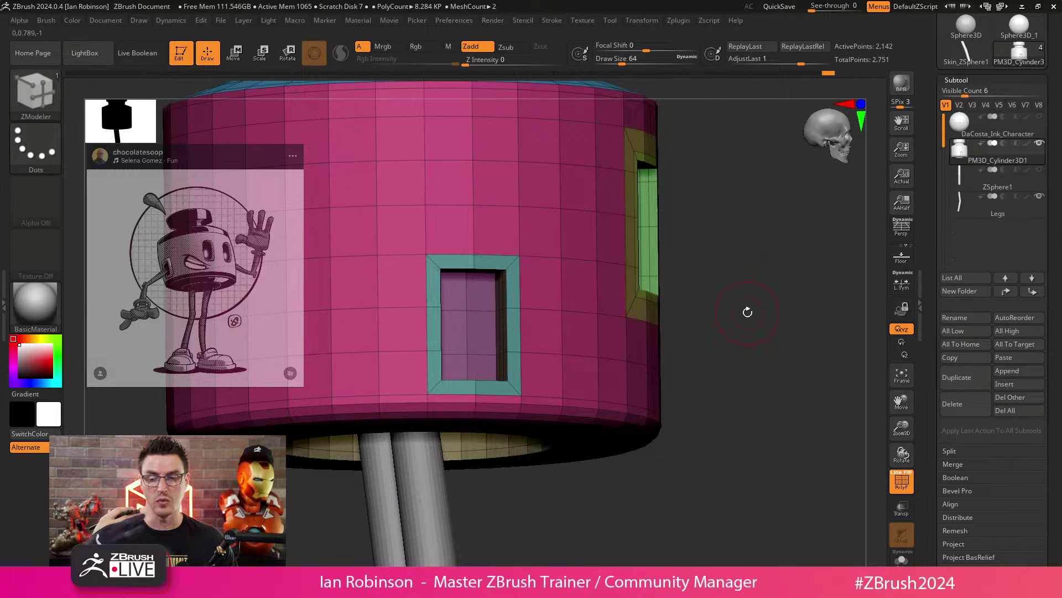
drag(747, 312, 741, 260)
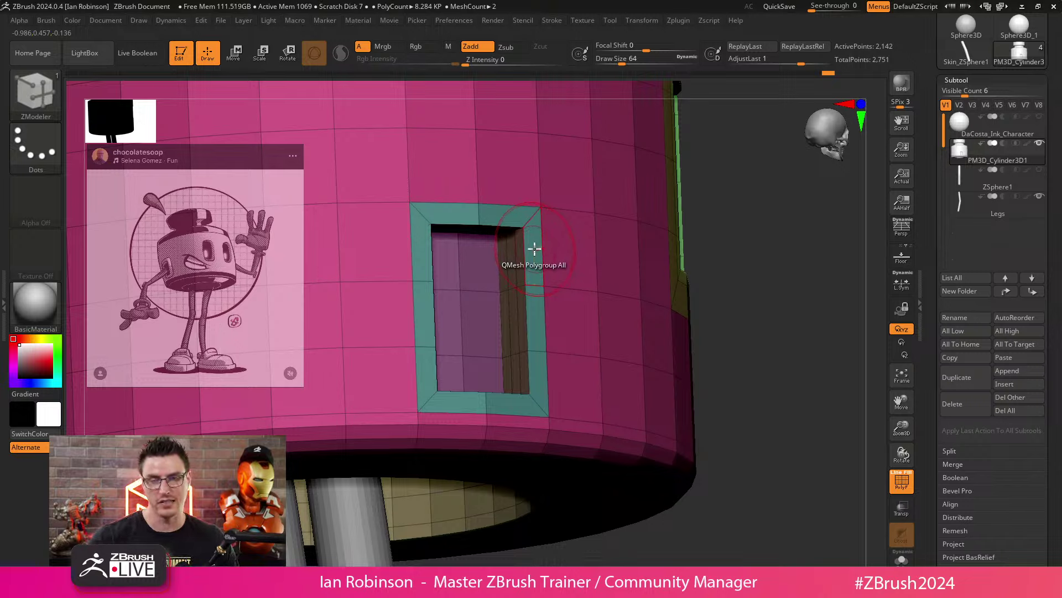
right_drag(534, 248, 541, 278)
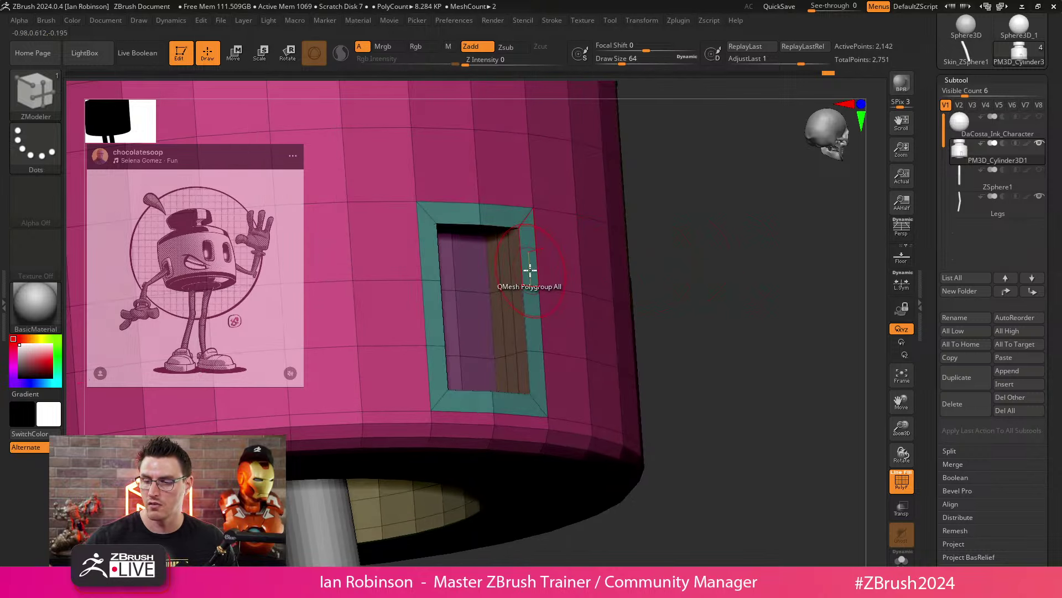
Step: Try to extrude the arm socket's border outward and isolate its polygroup, then undo the extrusion
key(space)
mouse_move(528, 270)
mouse_down()
mouse_move(593, 249)
mouse_move(548, 264)
mouse_up()
mouse_move(553, 262)
right_down()
mouse_move(723, 280)
mouse_move(674, 289)
mouse_move(658, 320)
right_up()
ctrl+shift+click(551, 285)
ctrl+shift+click(665, 287)
ctrl+shift+click(527, 288)
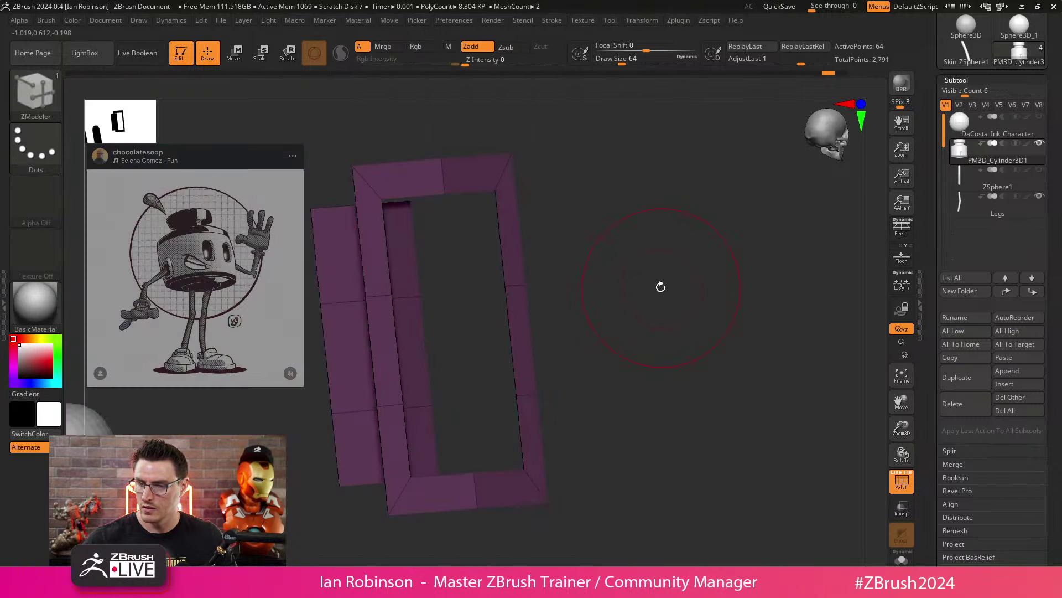
ctrl+right_drag(650, 274, 615, 268)
ctrl+shift+click(653, 279)
ctrl+shift+click(522, 285)
ctrl+shift+click(627, 262)
key(ctrl+z)
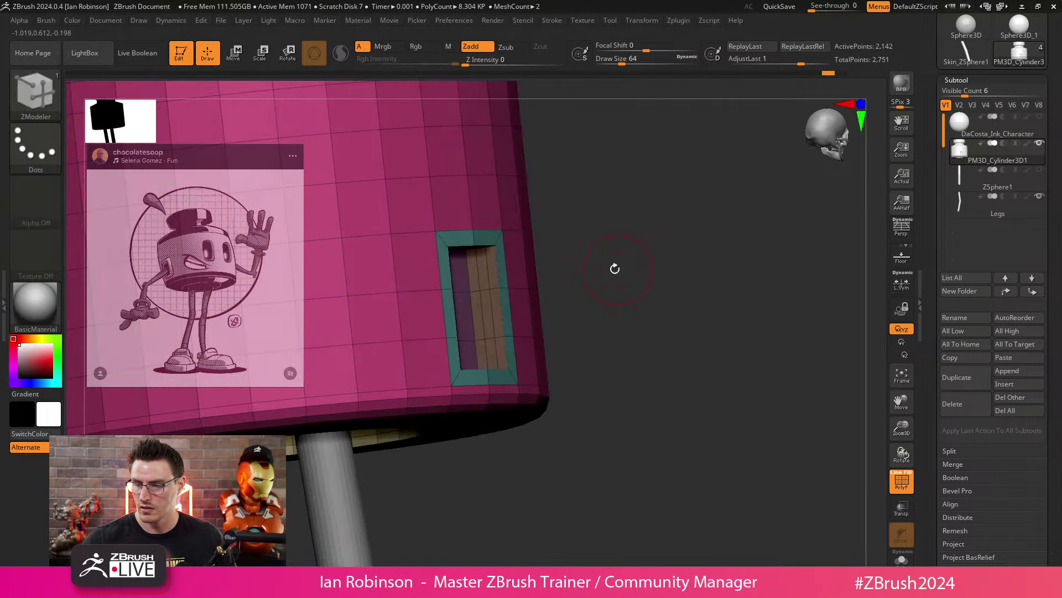
Step: Extrude the arm socket's border slightly outward with a polygroup of its own, and isolate that ring
click(501, 277)
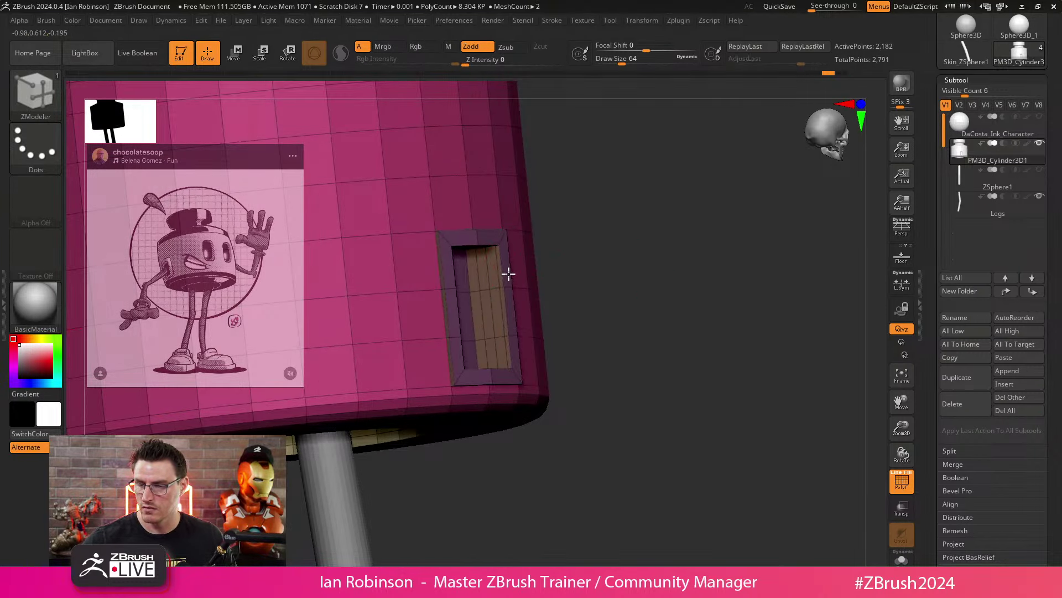
key(alt)
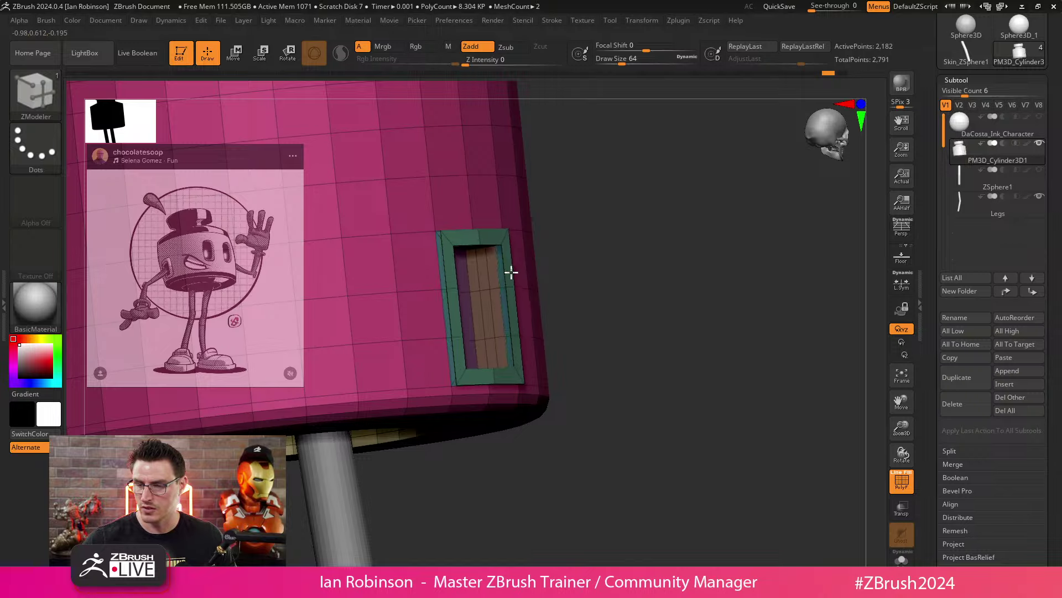
key(alt)
drag(511, 272, 513, 272)
key(alt)
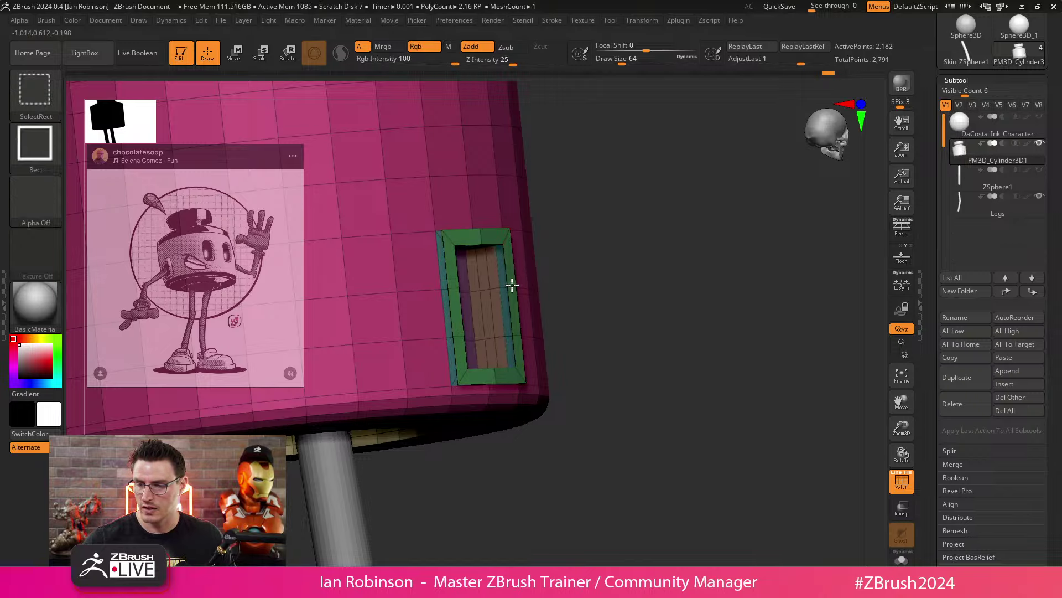
ctrl+shift+click(511, 285)
Step: Invert the visibility to hide the ring, and use Split Hidden to separate it into its own subtool
mouse_move(676, 308)
mouse_down()
mouse_move(642, 304)
mouse_move(576, 392)
mouse_move(468, 435)
mouse_move(552, 394)
mouse_up()
drag(714, 472, 735, 437)
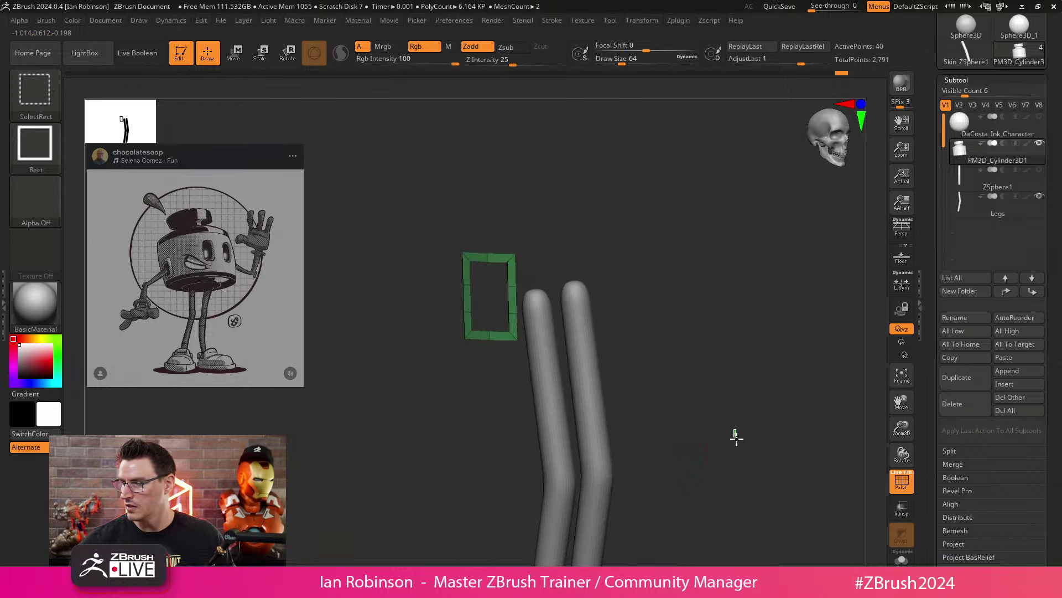
ctrl+shift+click(735, 437)
drag(825, 502, 823, 440)
click(969, 449)
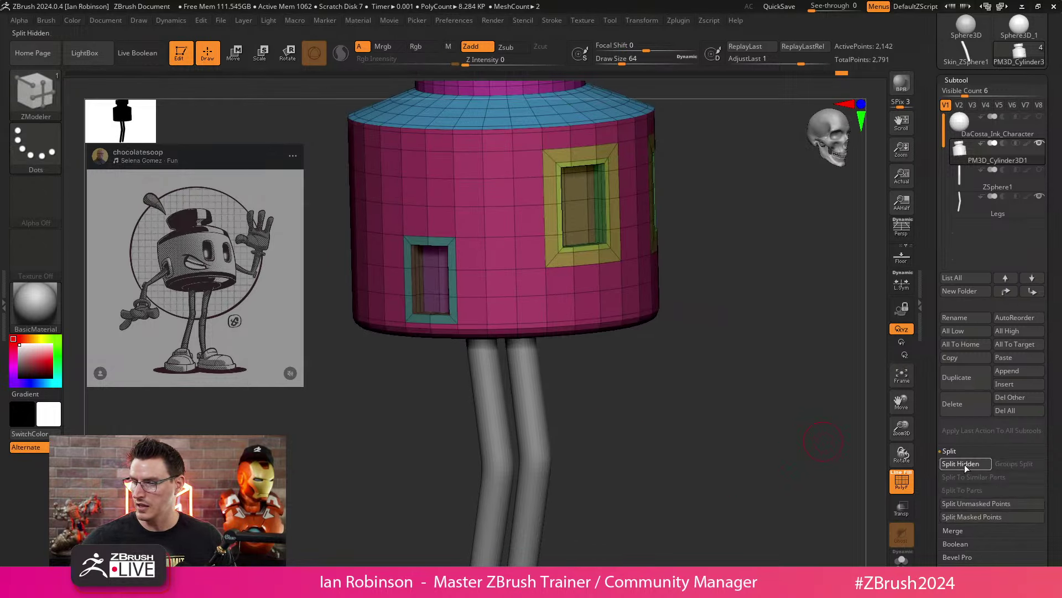
click(966, 464)
Step: Select the split-off socket rings and move them about 0.04 units inward against the body's sides
mouse_move(612, 301)
mouse_down()
mouse_move(657, 397)
mouse_move(683, 337)
mouse_move(669, 337)
mouse_move(722, 415)
mouse_up()
key(w)
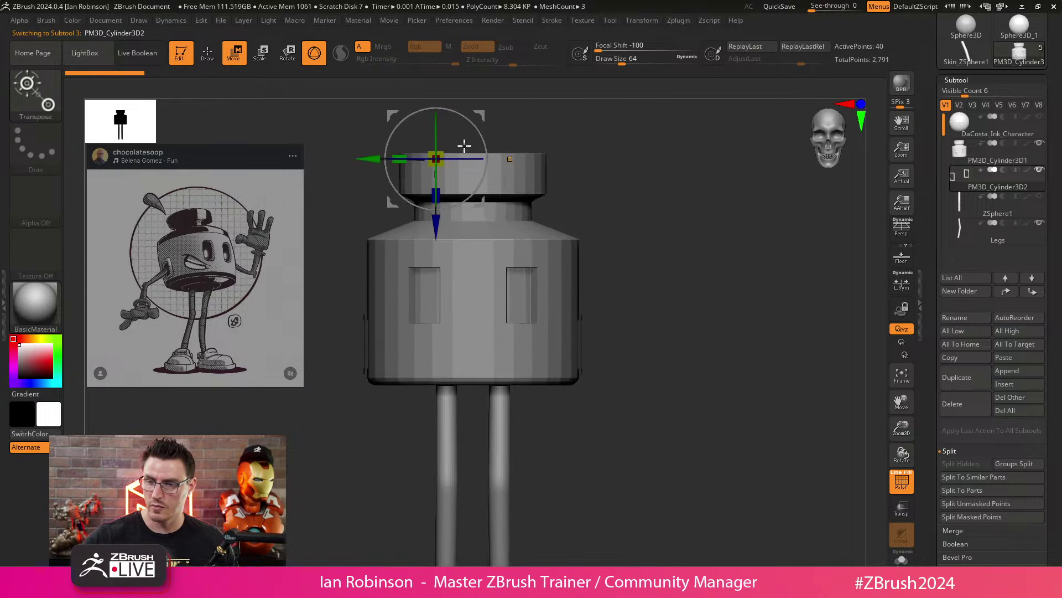
alt+drag(507, 96, 526, 180)
click(435, 155)
alt+drag(633, 181, 711, 354)
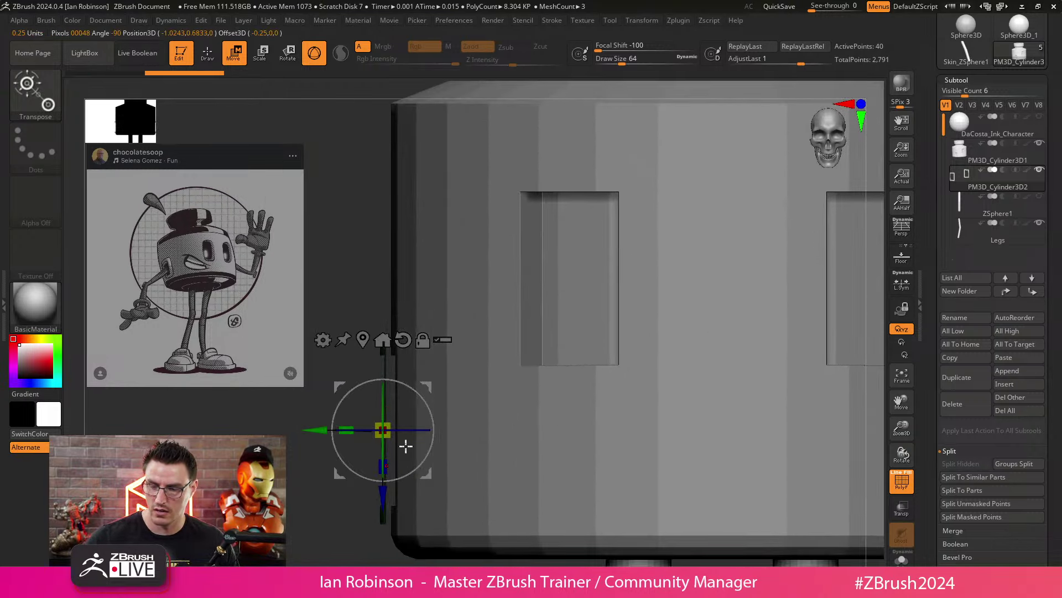
drag(313, 429, 328, 429)
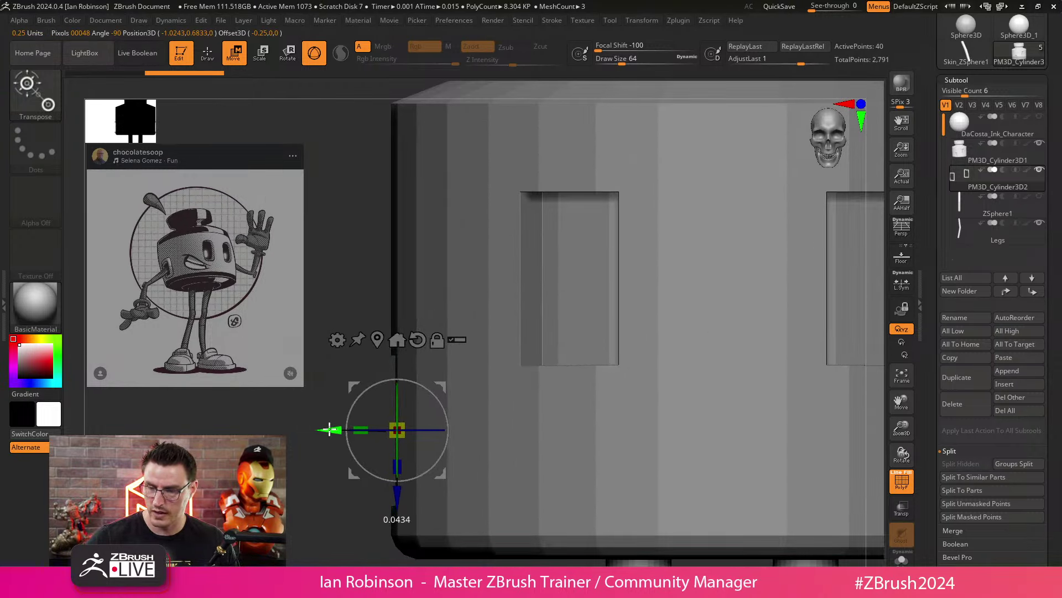
key(q)
Step: Solo the socket rings and give them thickness with QMesh Polygroup All, then show the rest of the model again
drag(318, 507, 366, 462)
click(902, 558)
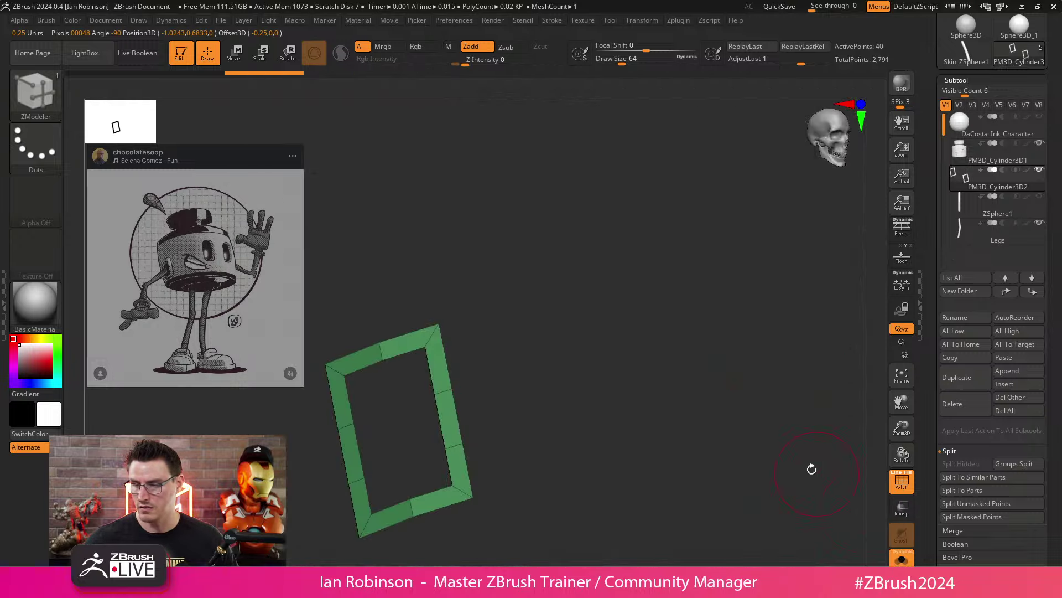
drag(783, 367, 804, 367)
drag(576, 346, 583, 356)
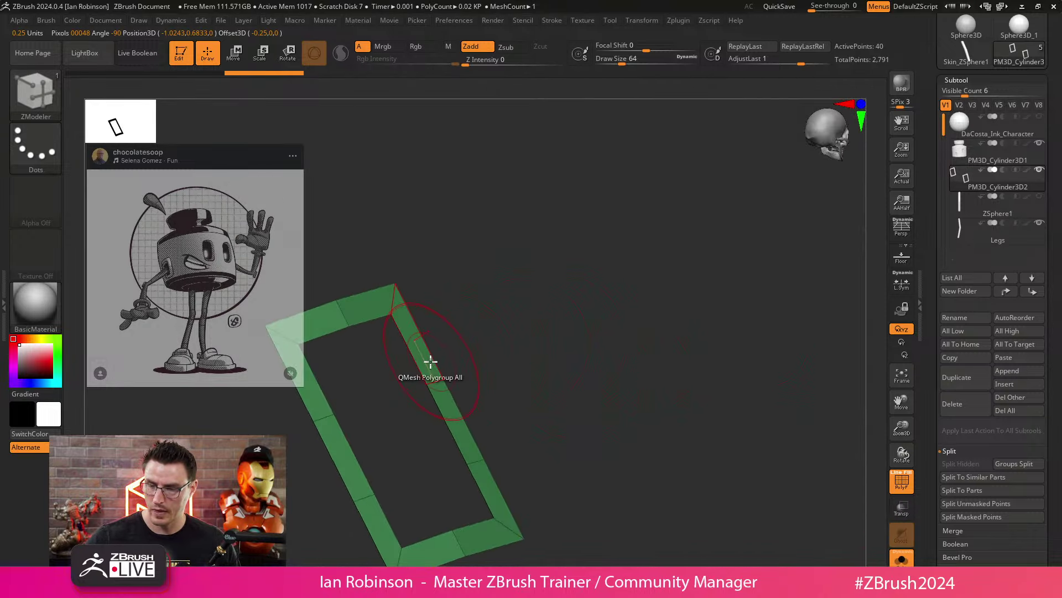
drag(426, 363, 439, 354)
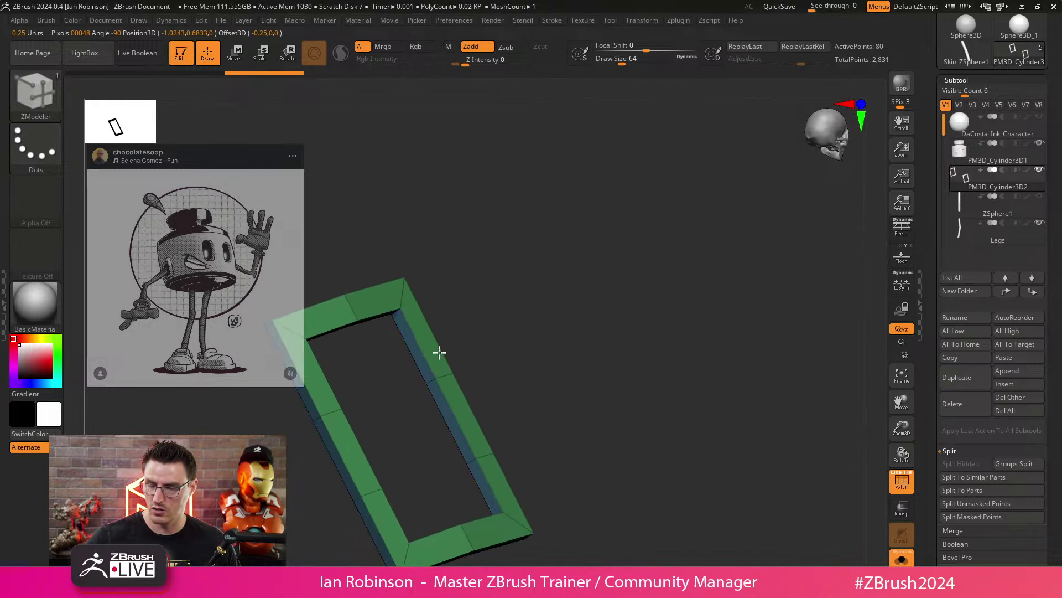
click(902, 559)
Step: Set the edge action Insert Multiple EdgeLoops to Interactive Elevation and add an edge loop around the socket ring
drag(639, 345, 602, 350)
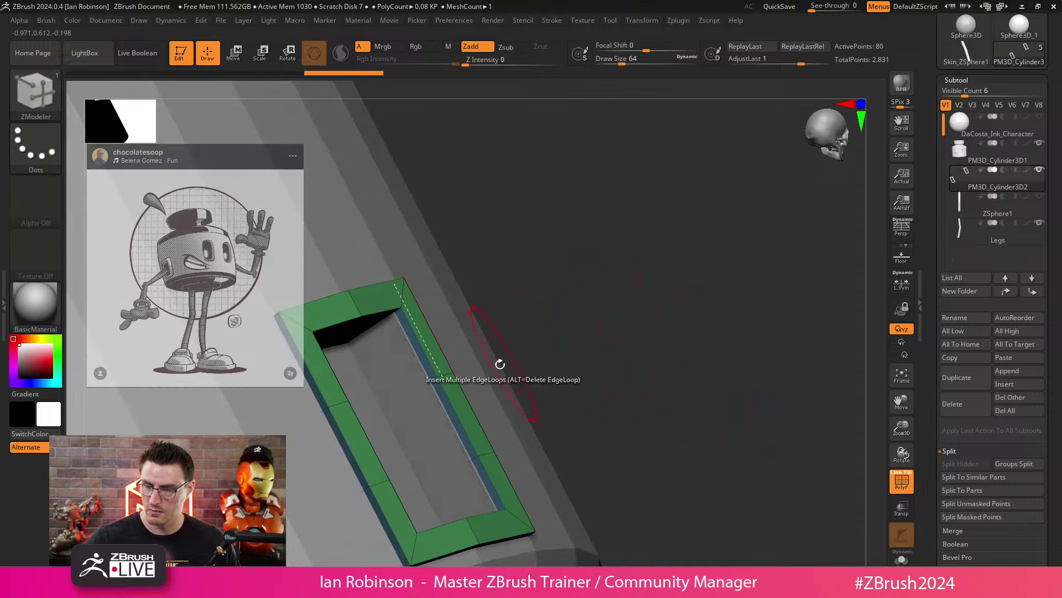
key(space)
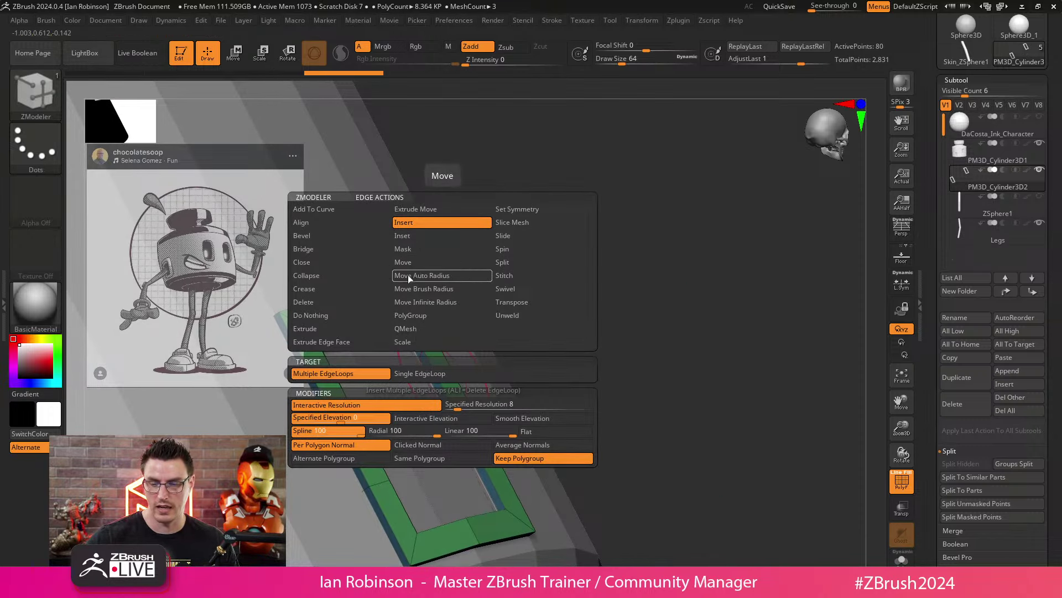
click(406, 423)
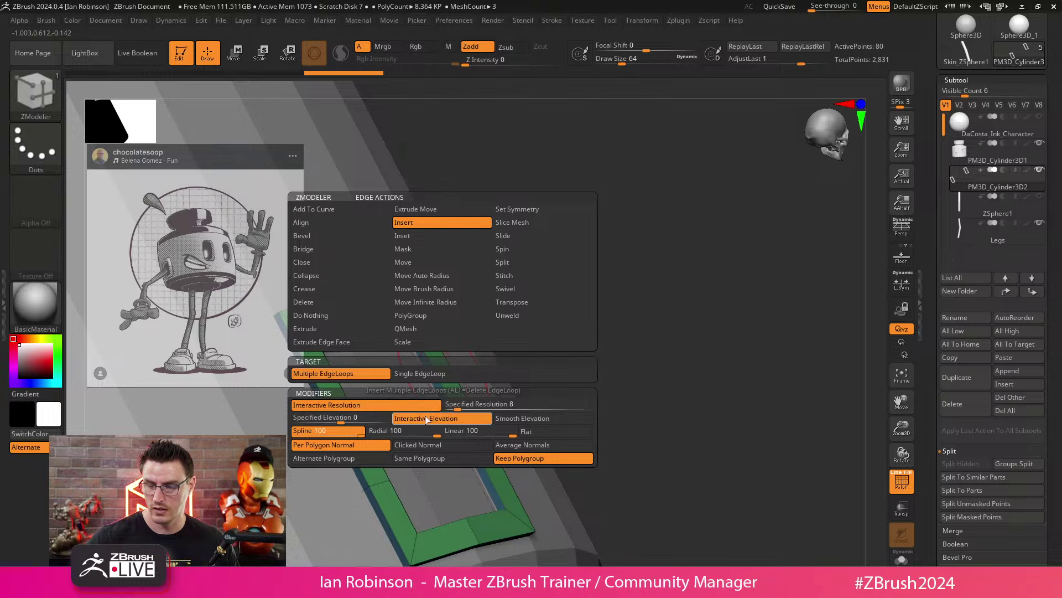
drag(664, 312, 629, 304)
drag(444, 367, 526, 344)
ctrl+right_drag(526, 345, 706, 332)
Step: Smooth both the socket rings and the bottle body with dynamic subdivision, and reselect the rings' subtool
key(shift+f)
key(d)
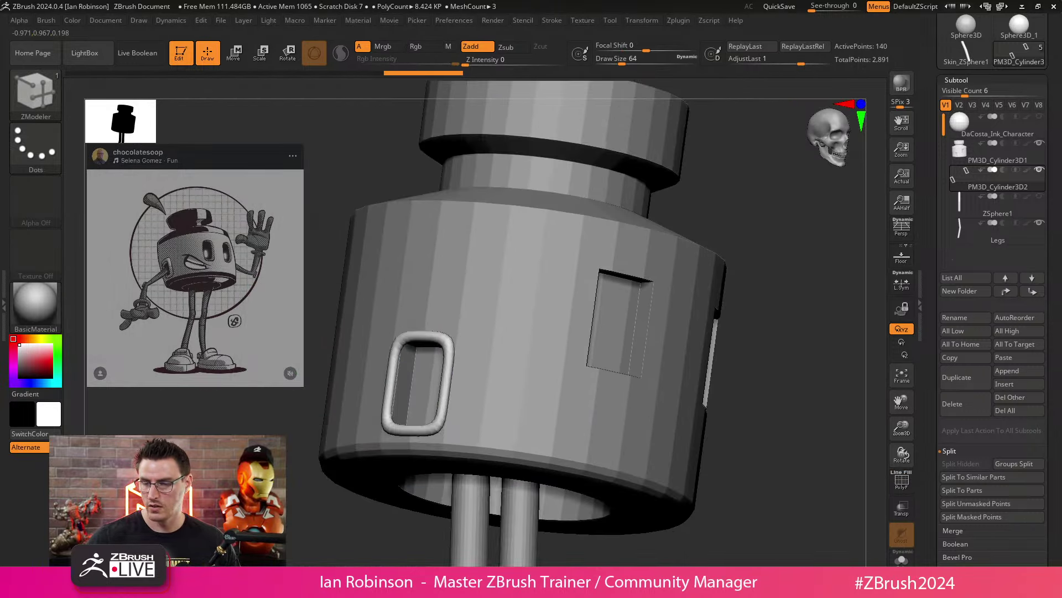
alt+click(627, 404)
key(d)
right_drag(627, 404, 690, 436)
key(shift+f)
key(shift+f)
key(shift+f)
key(Down)
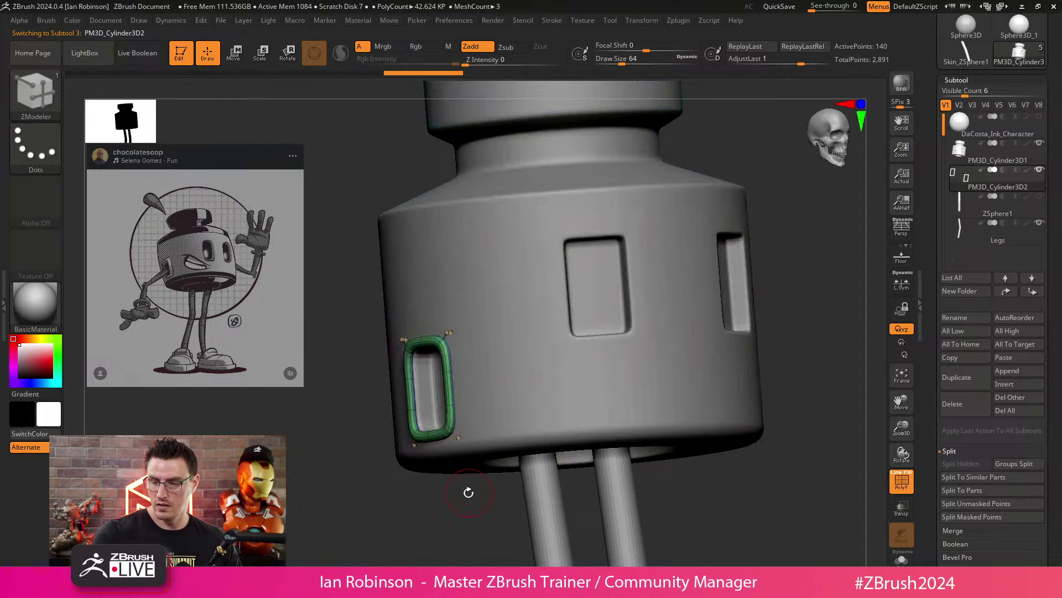
Step: View the character from the front and nudge the socket rings slightly outward from the body's sides
shift+right_drag(318, 548, 325, 517)
key(w)
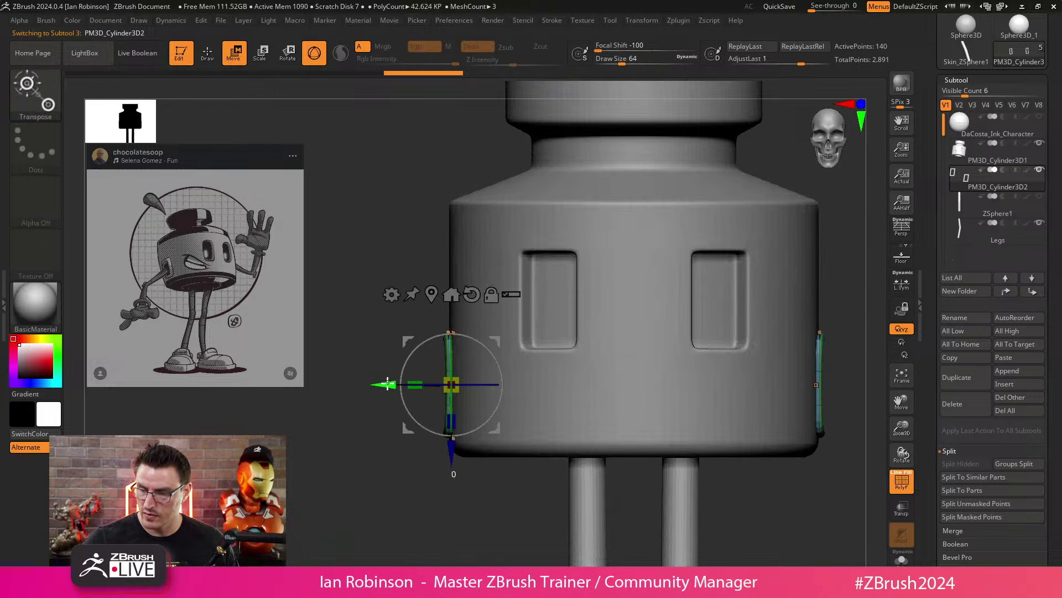
drag(387, 384, 384, 383)
key(q)
mouse_move(363, 443)
ctrl+right_down()
mouse_move(356, 467)
mouse_move(415, 354)
mouse_move(344, 462)
ctrl+right_up()
key(shift+f)
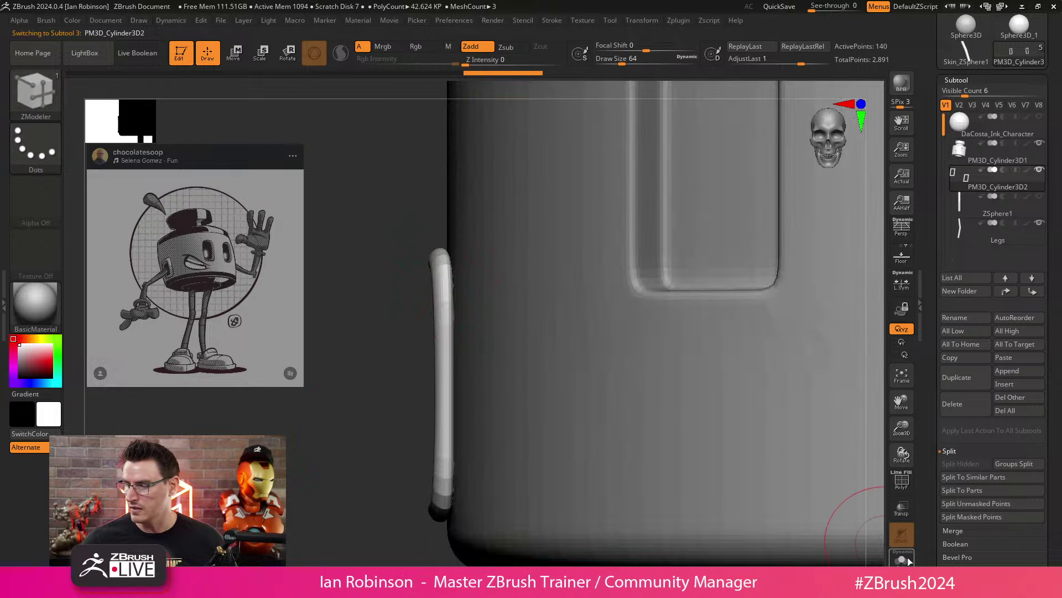
Step: Solo the socket rings, turn off their smooth subdivision, and show the polyframe to inspect their faces
click(902, 557)
key(shift+f)
key(shift+d)
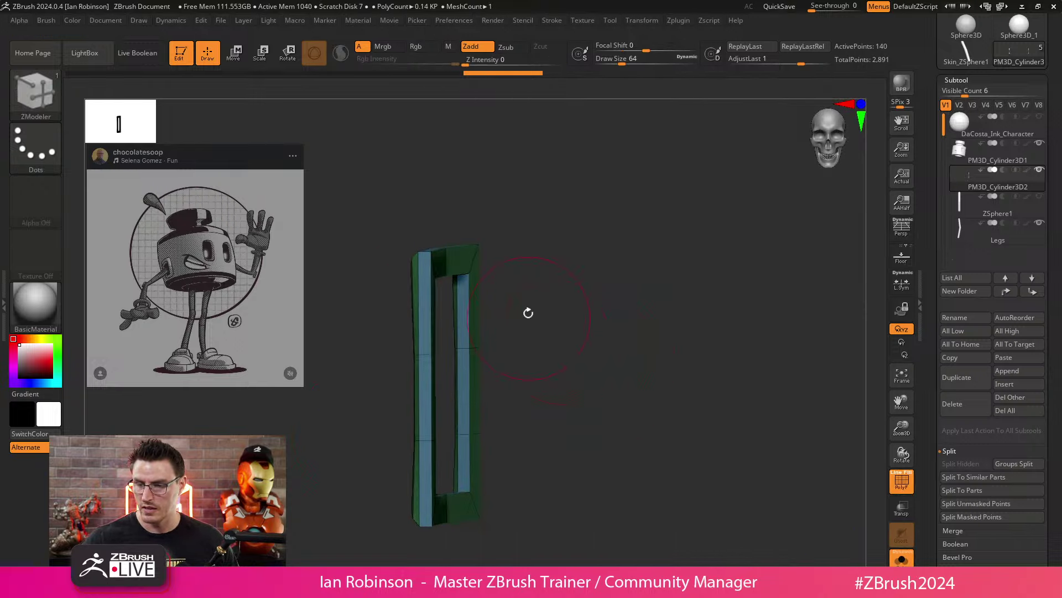
mouse_move(527, 311)
right_down()
mouse_move(472, 278)
mouse_move(531, 247)
right_up()
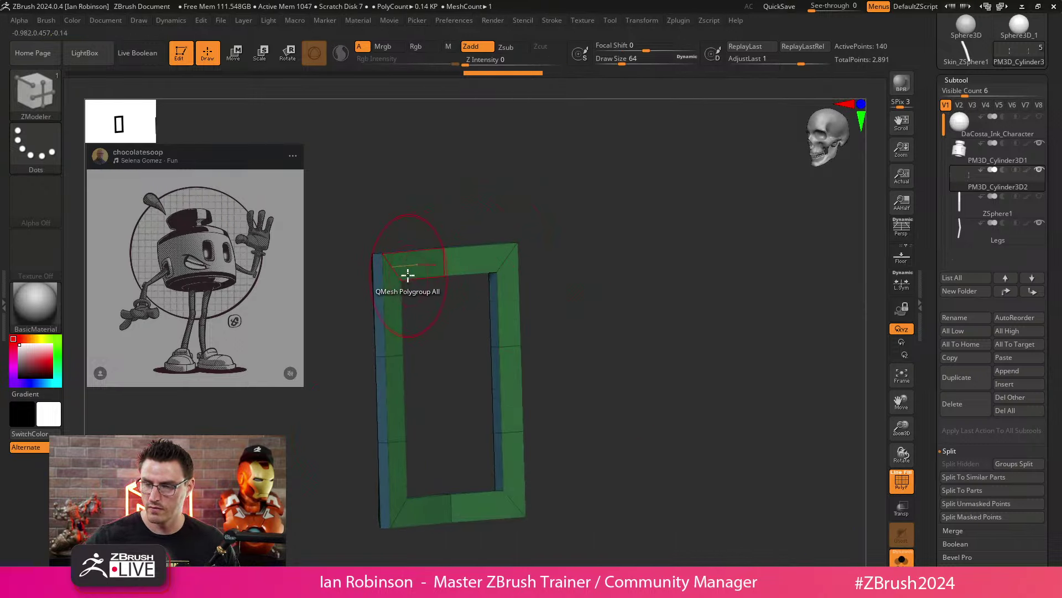
right_drag(391, 290, 605, 242)
Step: Try masking part of the socket ring and moving the unmasked part to change its depth, then undo the move and clear the mask
mouse_move(489, 231)
ctrl+mouse_down()
mouse_move(465, 514)
mouse_move(442, 520)
mouse_move(446, 158)
ctrl+mouse_up()
key(w)
drag(385, 384, 398, 384)
key(q)
drag(553, 376, 626, 368)
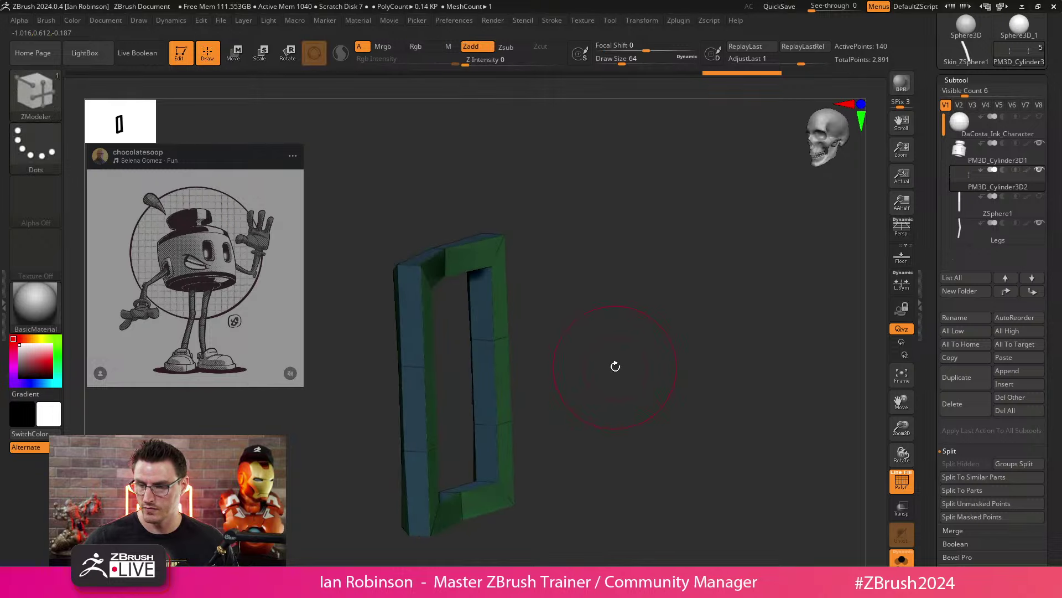
key(w)
key(ctrl+z)
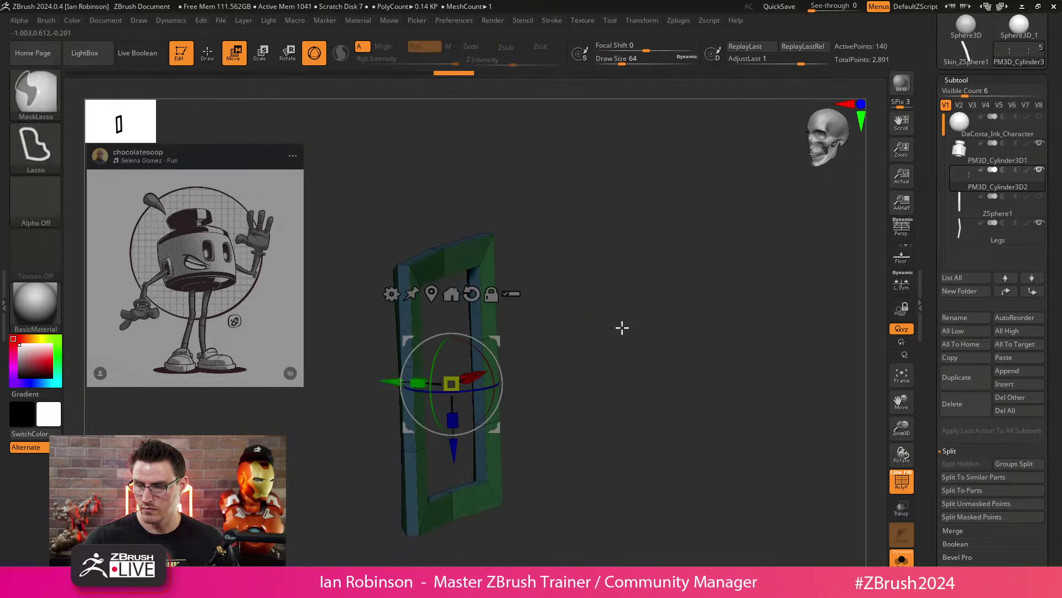
ctrl+click(609, 338)
key(q)
Step: Regroup the socket ring's polygons with Auto Groups followed by Groups By Normals
drag(607, 361, 614, 400)
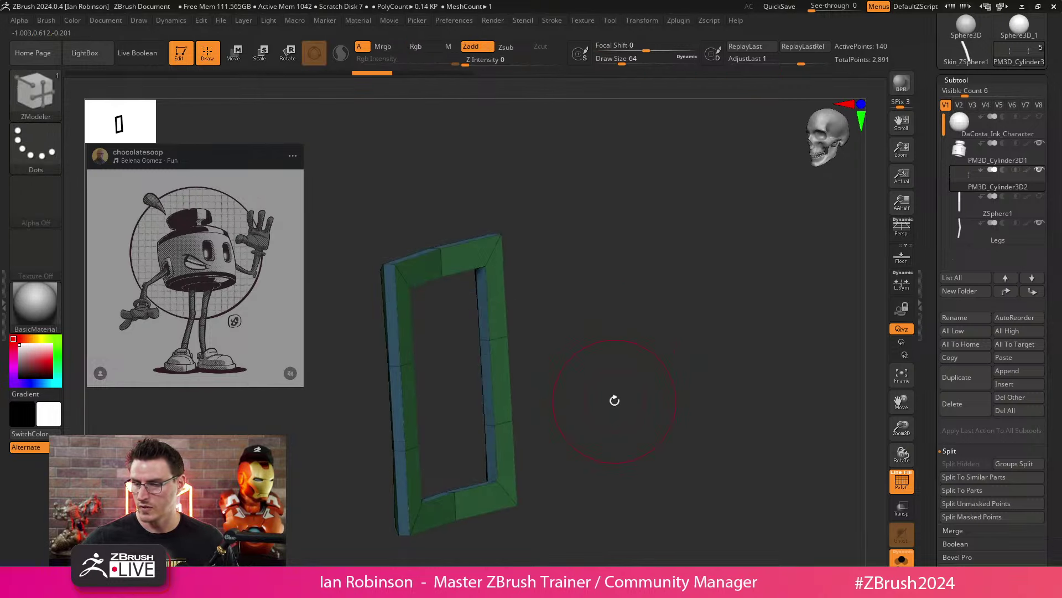
scroll(1060, 250, down, 10)
click(963, 320)
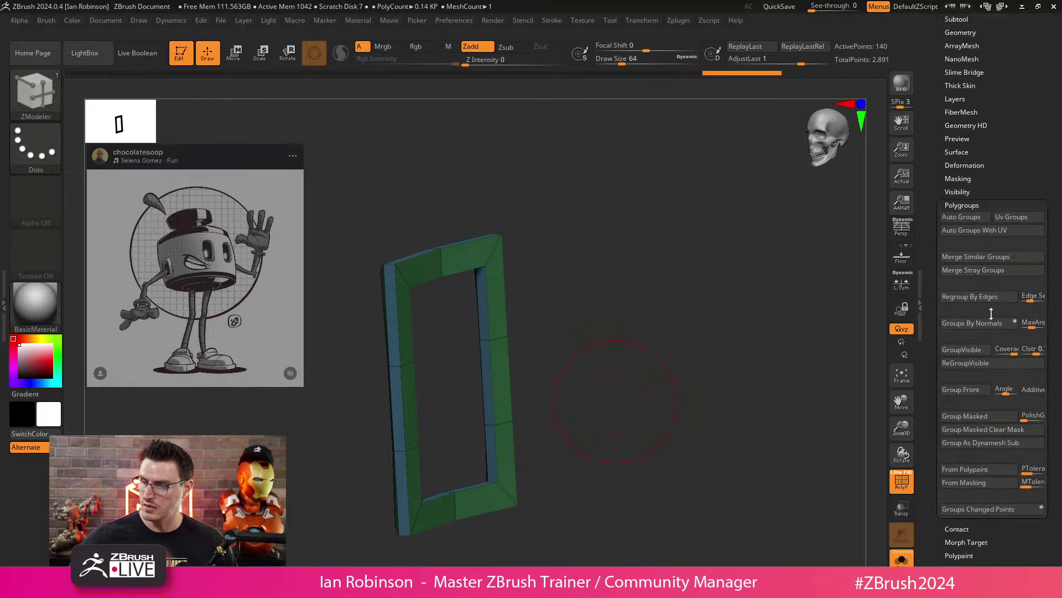
click(961, 217)
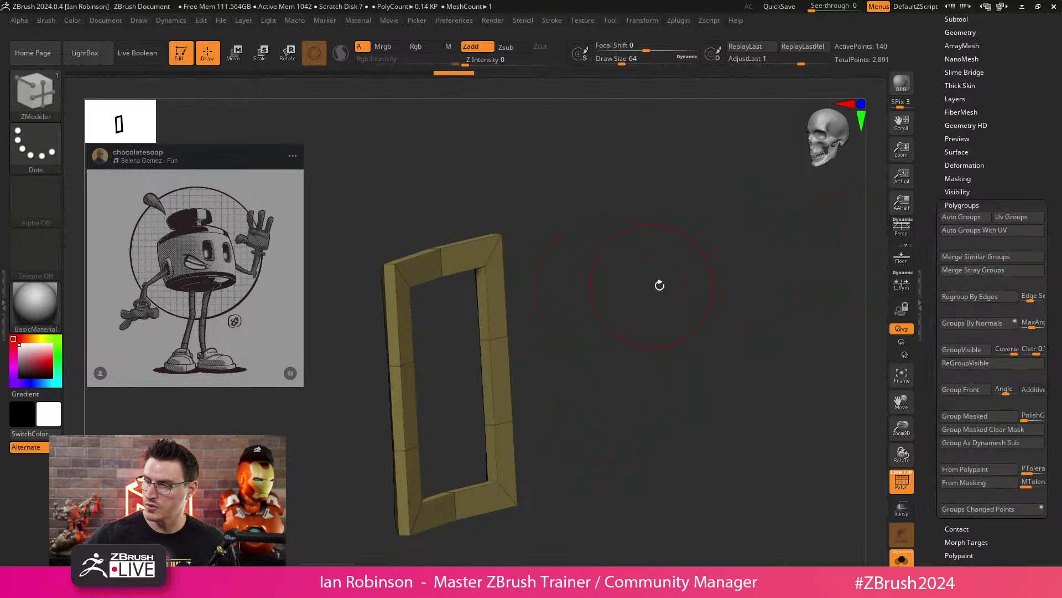
click(972, 323)
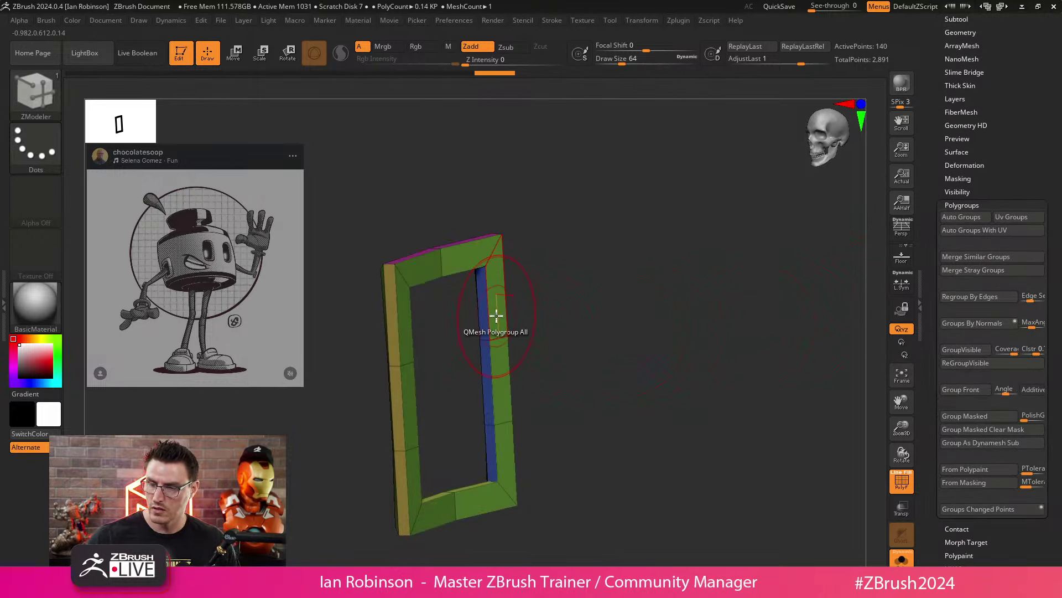
Step: Insert multiple edge loops with zero specified elevation around the outer, front and inner faces of the socket ring
drag(498, 309, 623, 310)
key(space)
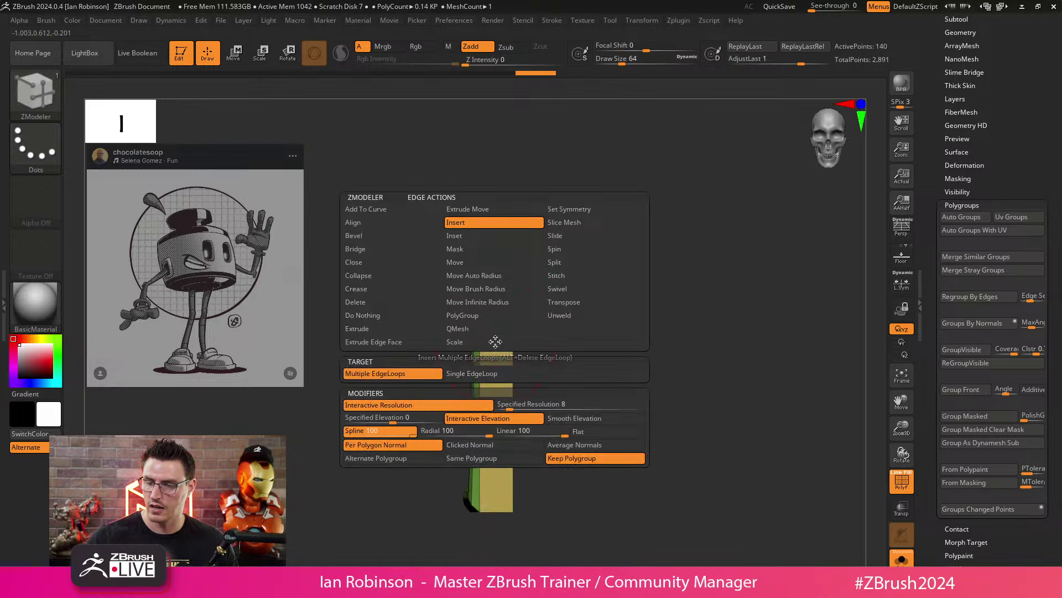
click(376, 417)
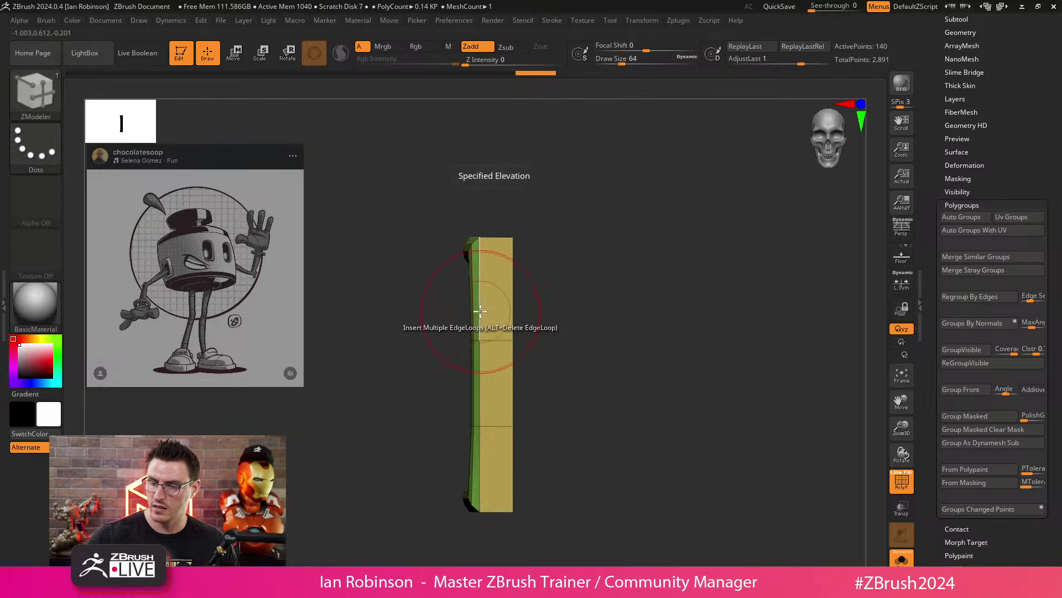
click(496, 339)
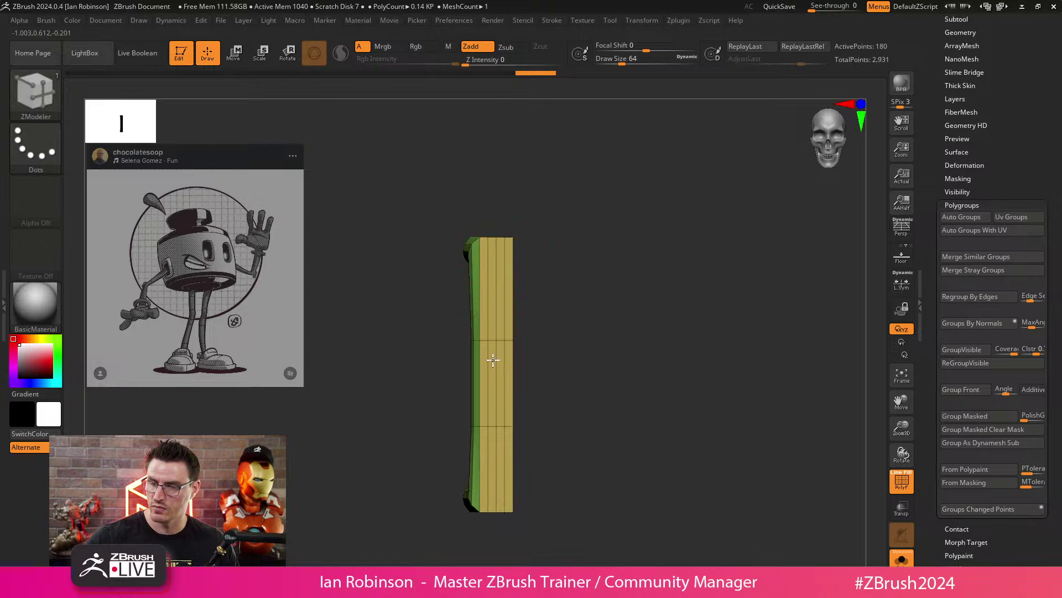
drag(517, 413, 648, 293)
click(566, 240)
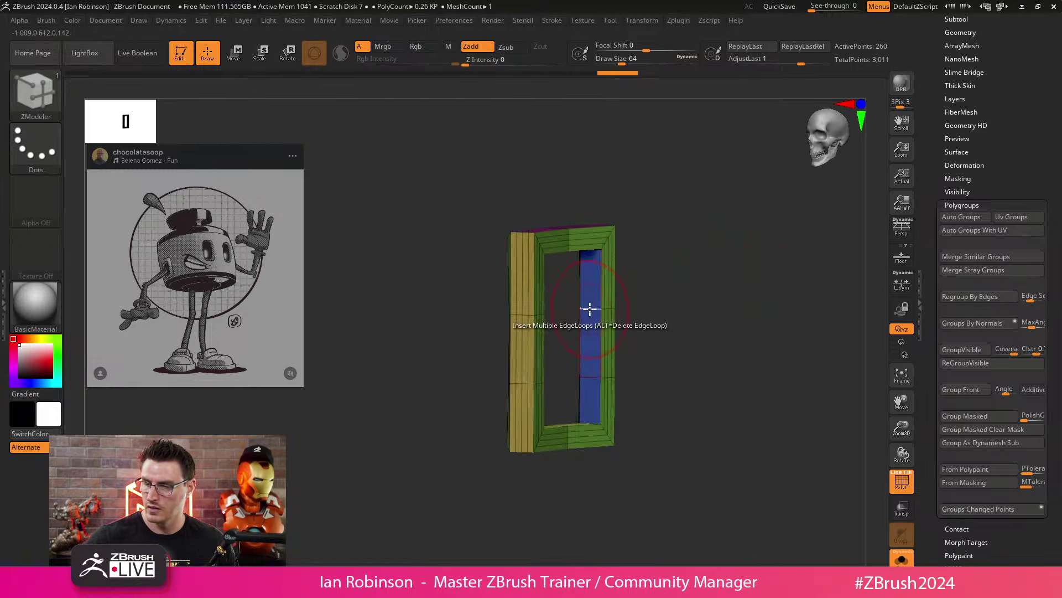
drag(590, 310, 590, 323)
Step: Turn dynamic subdivision on for the socket rings, hide the polyframe, and exit solo mode
drag(653, 311, 633, 375)
key(d)
key(shift+f)
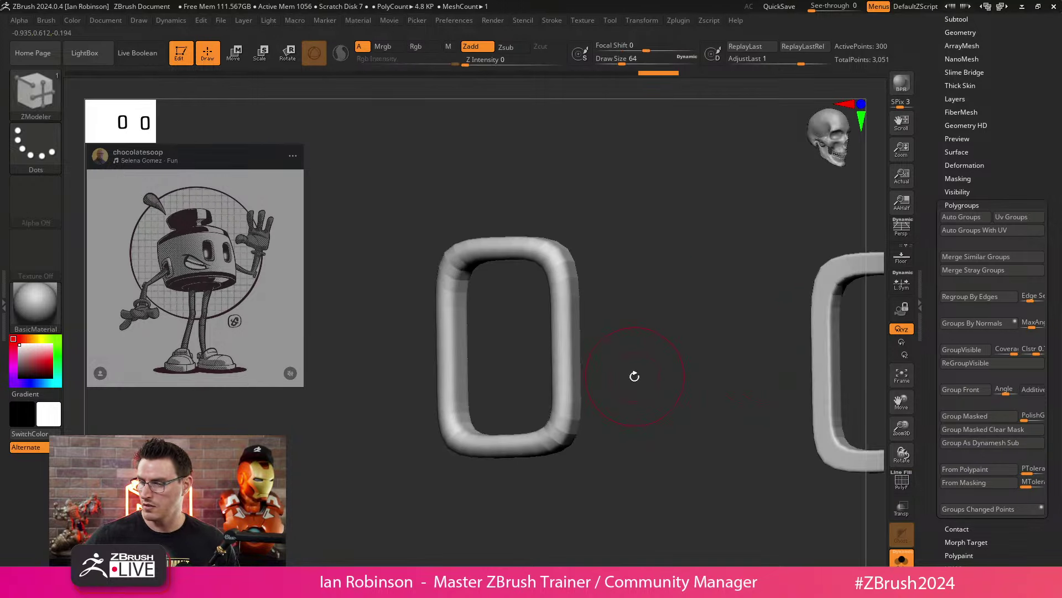
click(902, 559)
Step: Save the character tool
alt+drag(598, 516, 687, 350)
scroll(1002, 157, up, 5)
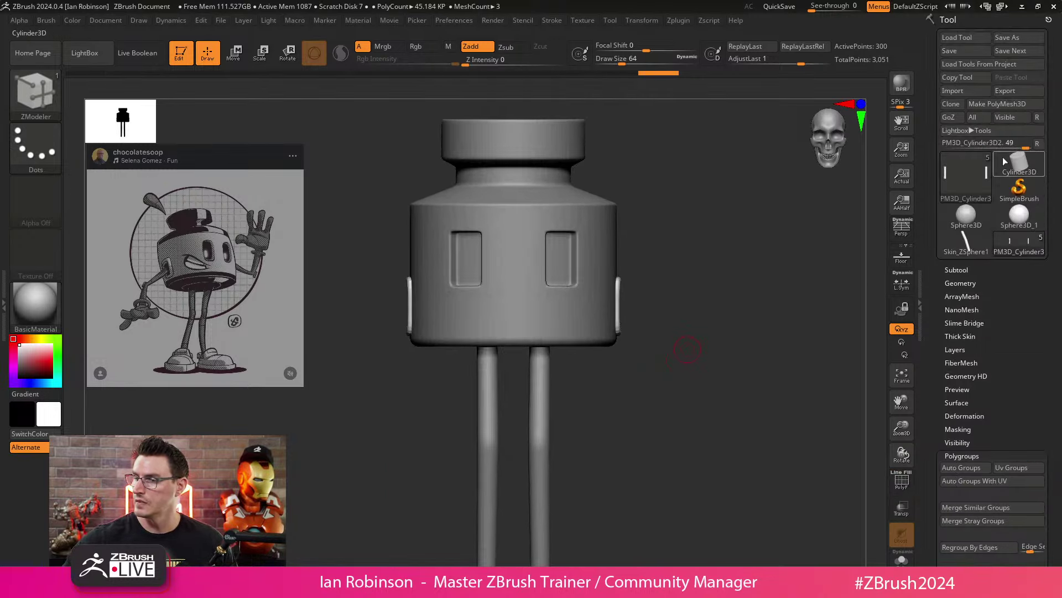
click(971, 52)
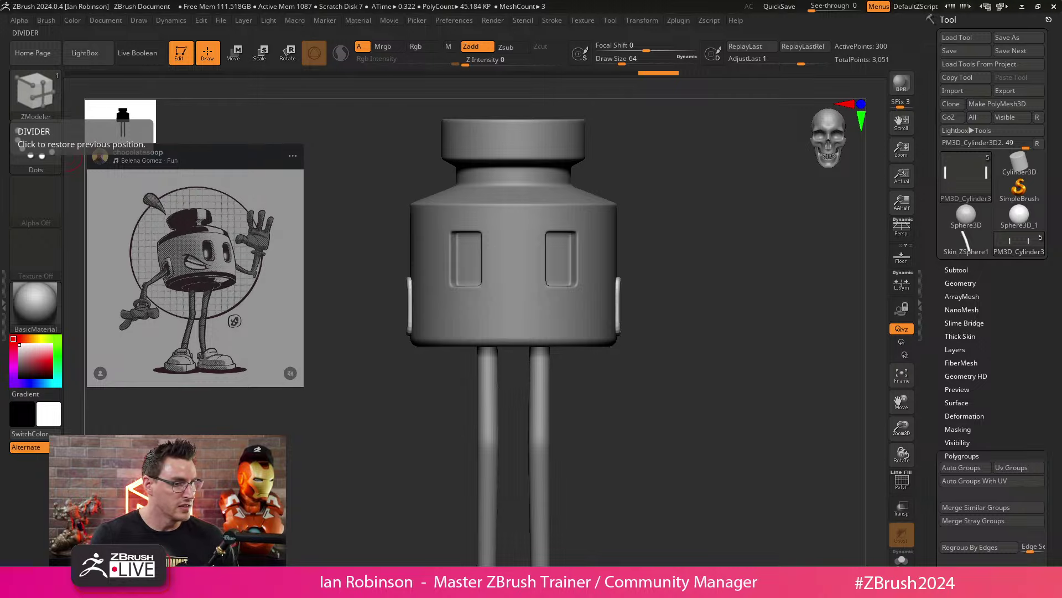
Step: Inspect the arm-socket rims from the side, from below and from the front against the reference drawing
drag(656, 332, 680, 315)
key(shift+f)
key(shift+f)
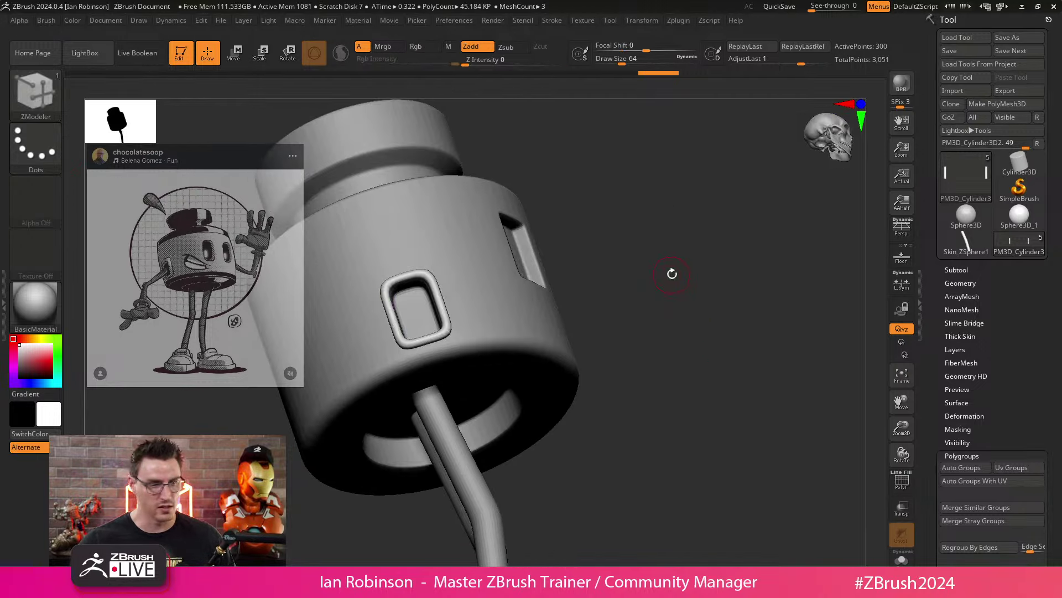
mouse_move(673, 275)
mouse_down()
mouse_move(683, 286)
mouse_move(676, 277)
mouse_move(737, 271)
mouse_move(666, 299)
mouse_move(600, 297)
mouse_move(681, 267)
mouse_move(695, 317)
mouse_move(668, 328)
mouse_up()
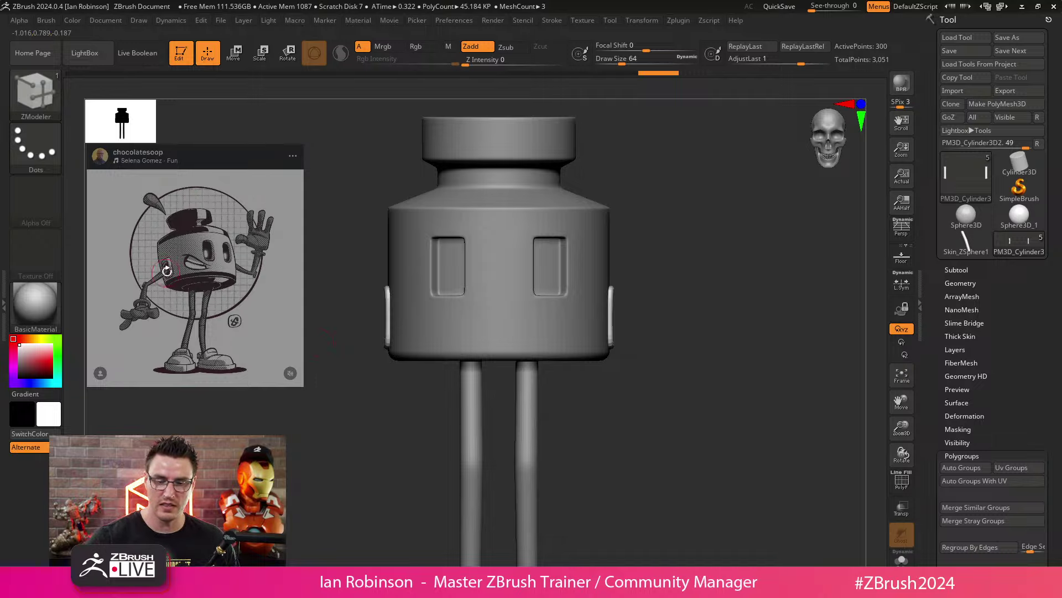
drag(686, 281, 685, 321)
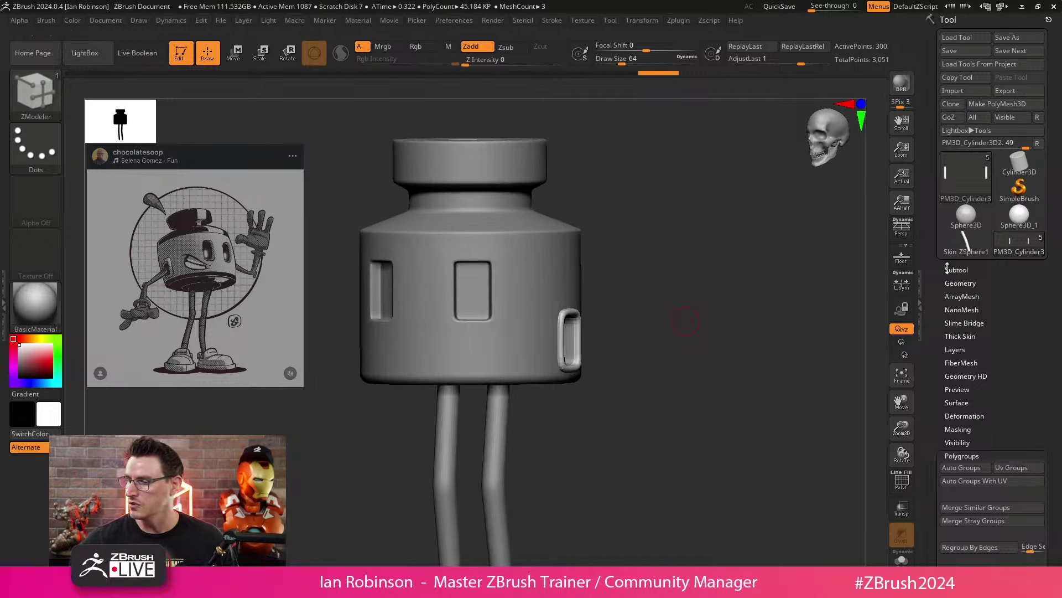
Step: Select the hidden ZSphere1 subtool and rename it as Arm_Lip
click(971, 269)
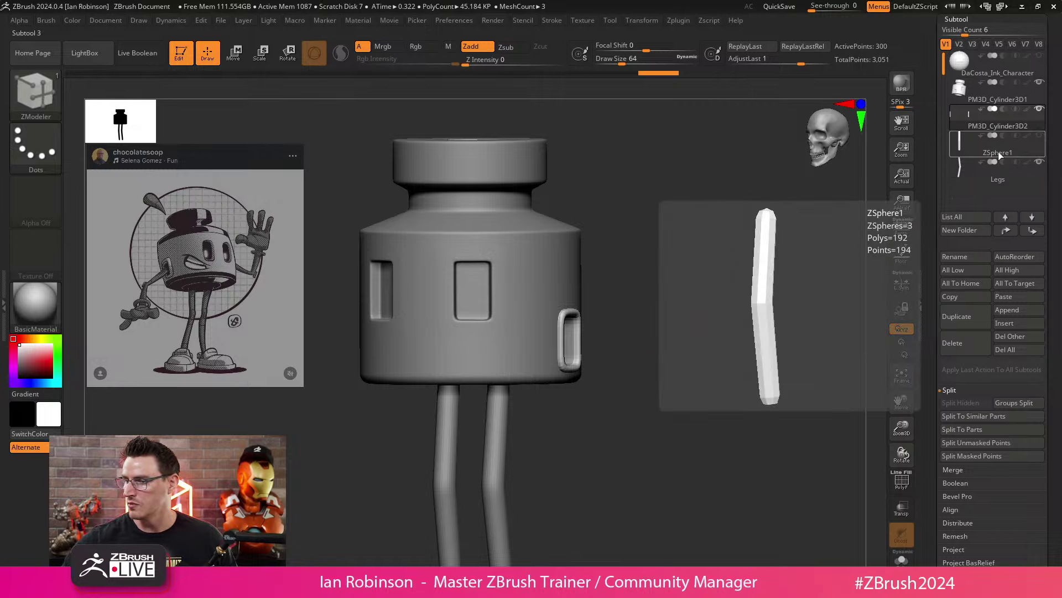
click(998, 151)
click(966, 255)
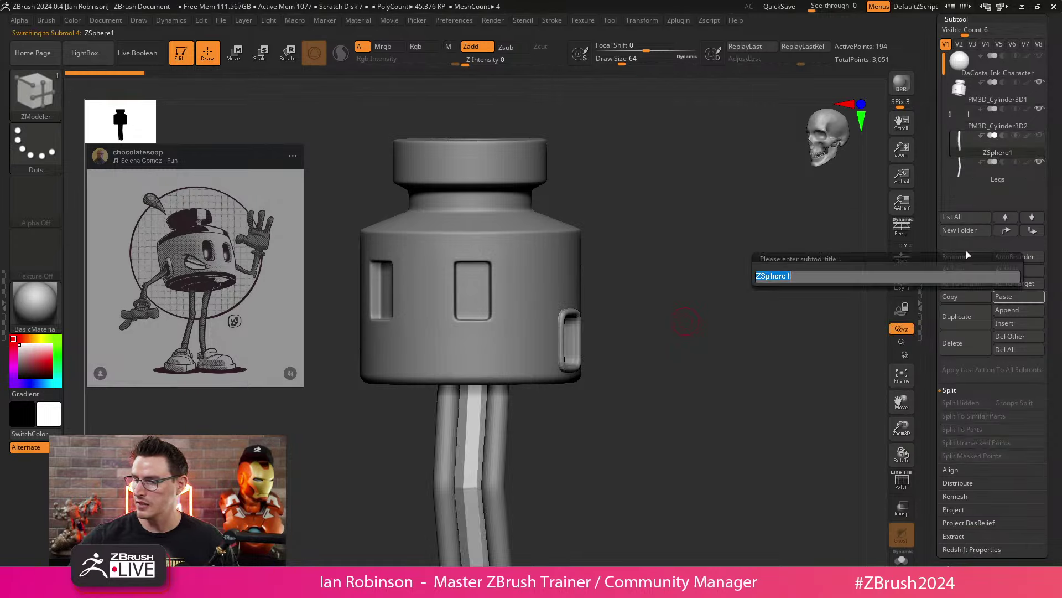
text(Body)
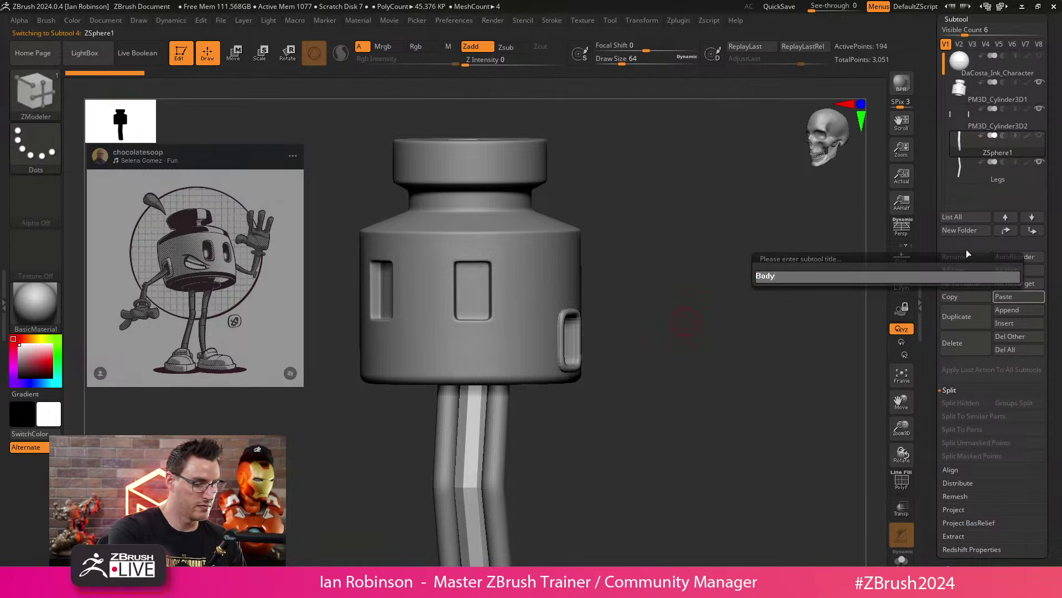
text(_a)
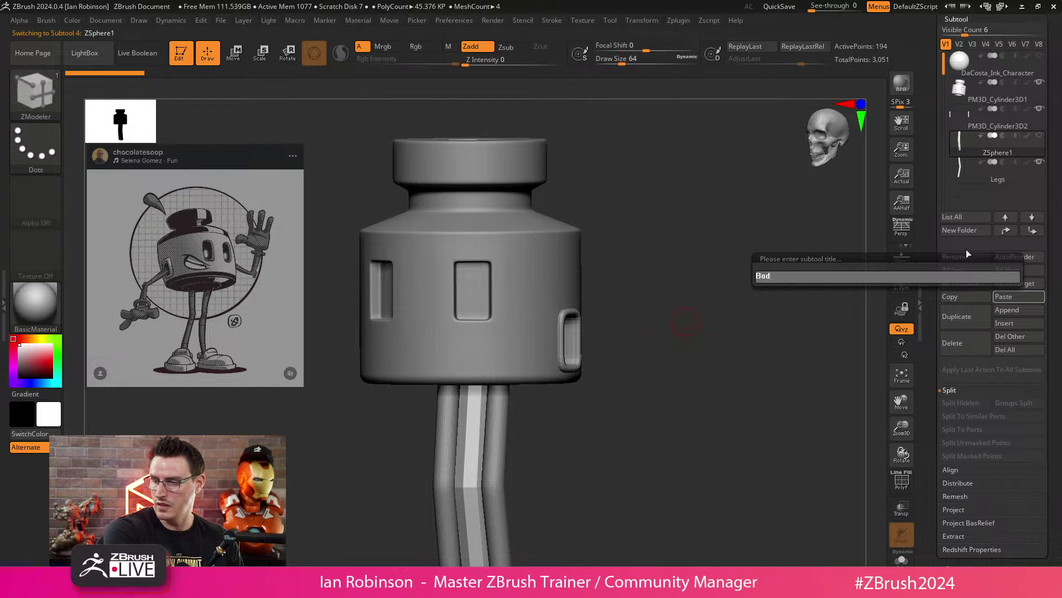
text(Arm)
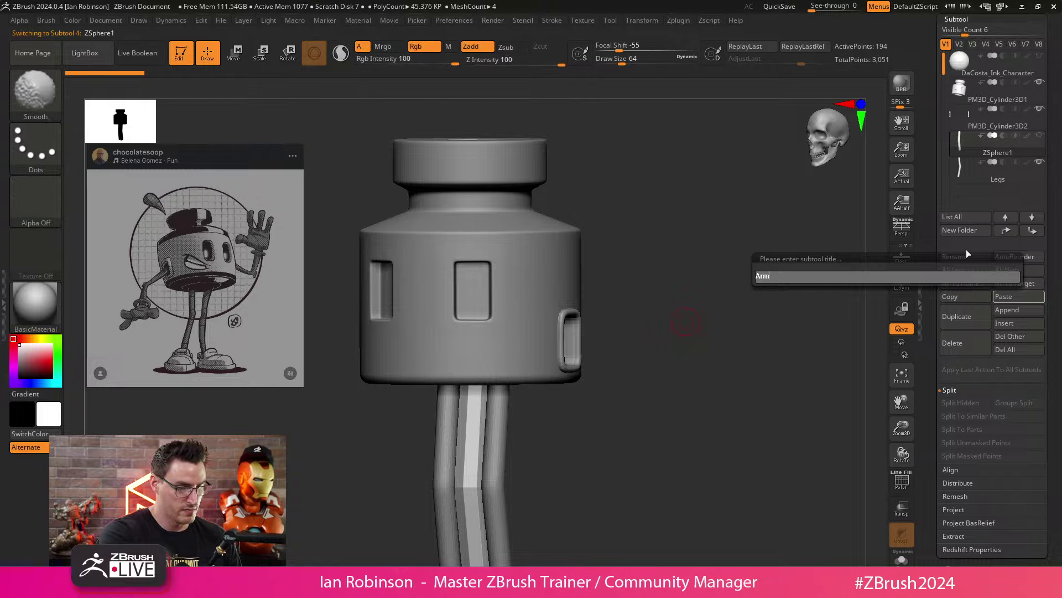
text(_Lip)
key(Return)
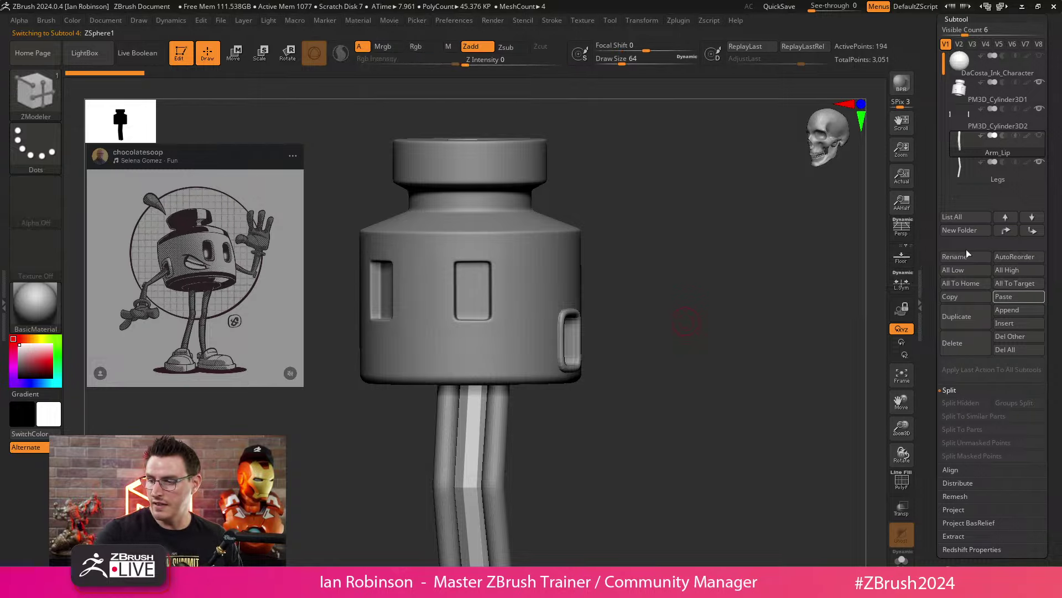
Step: Delete the unneeded single-leg subtool between the socket rings and Legs in the subtool list
mouse_move(695, 363)
mouse_down()
mouse_move(711, 364)
mouse_move(710, 334)
mouse_up()
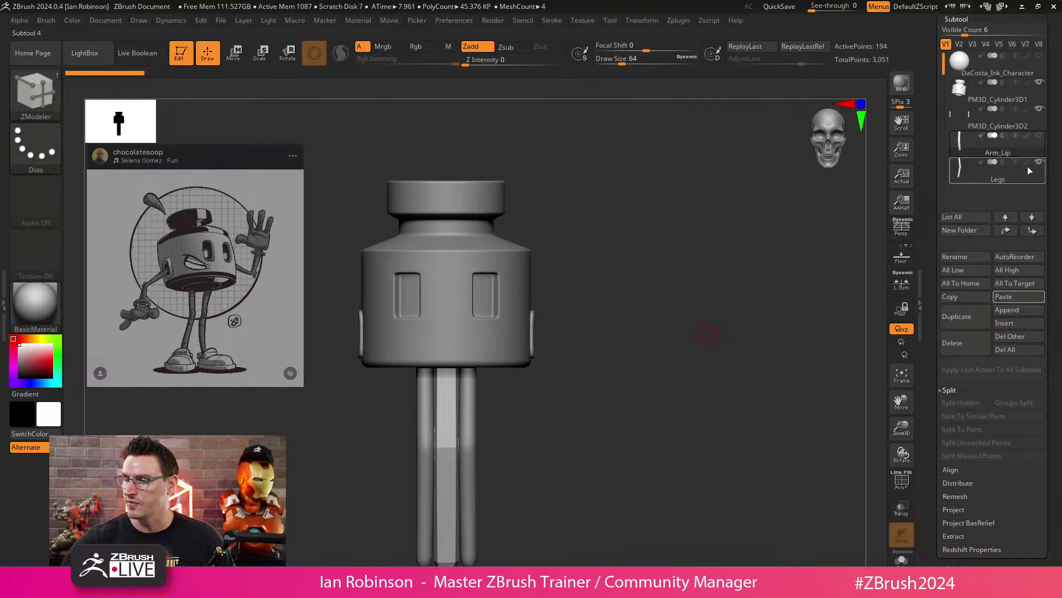
click(955, 343)
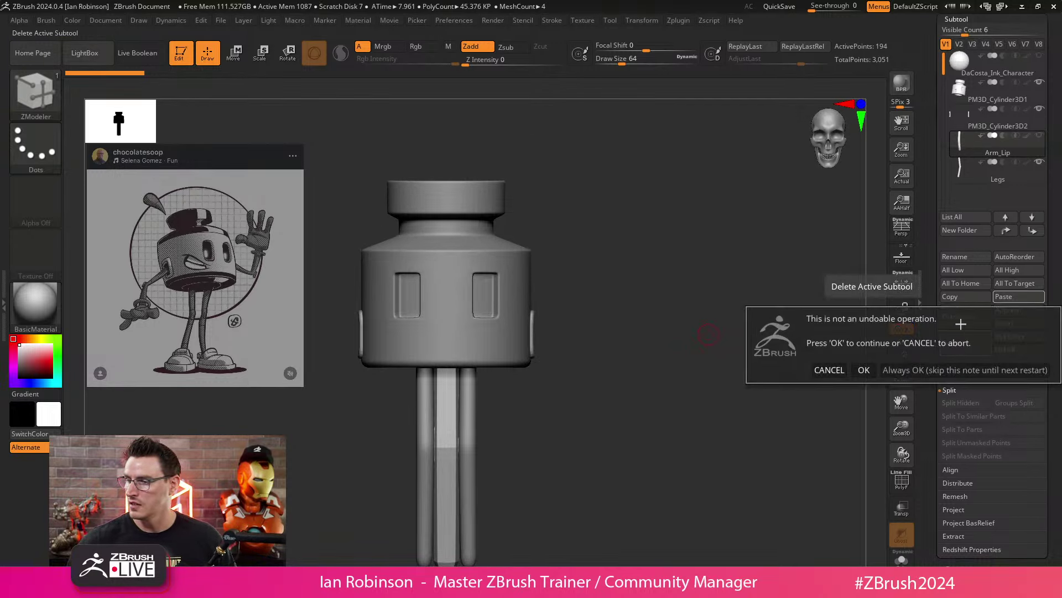
click(865, 368)
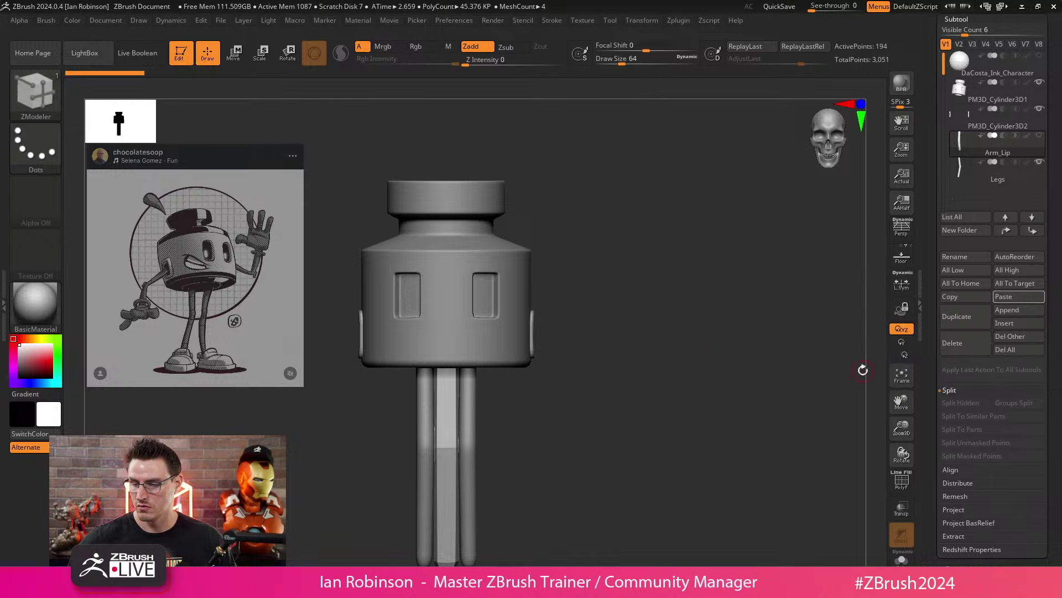
click(949, 348)
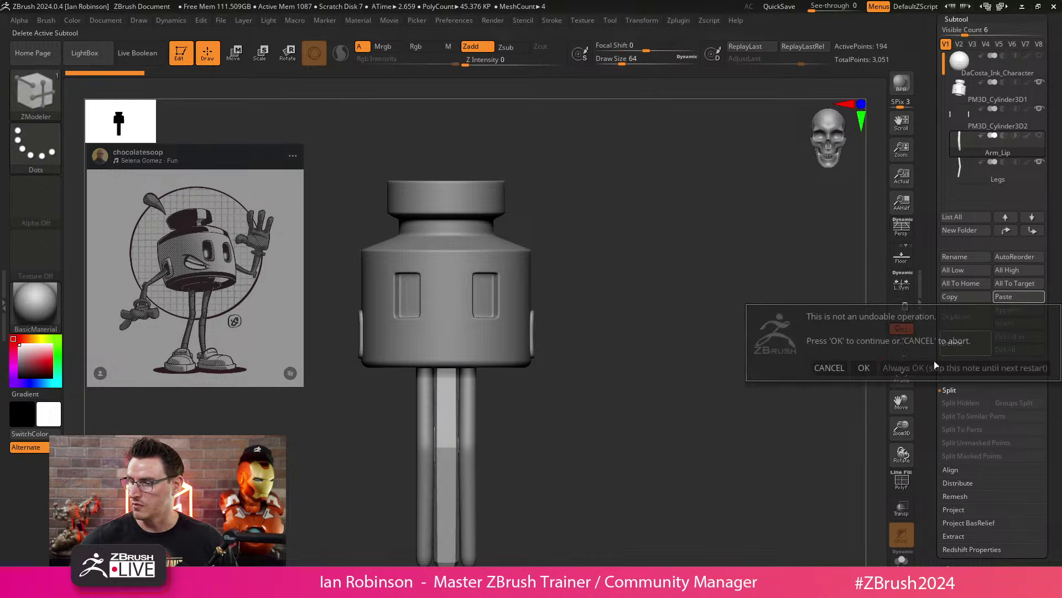
click(864, 368)
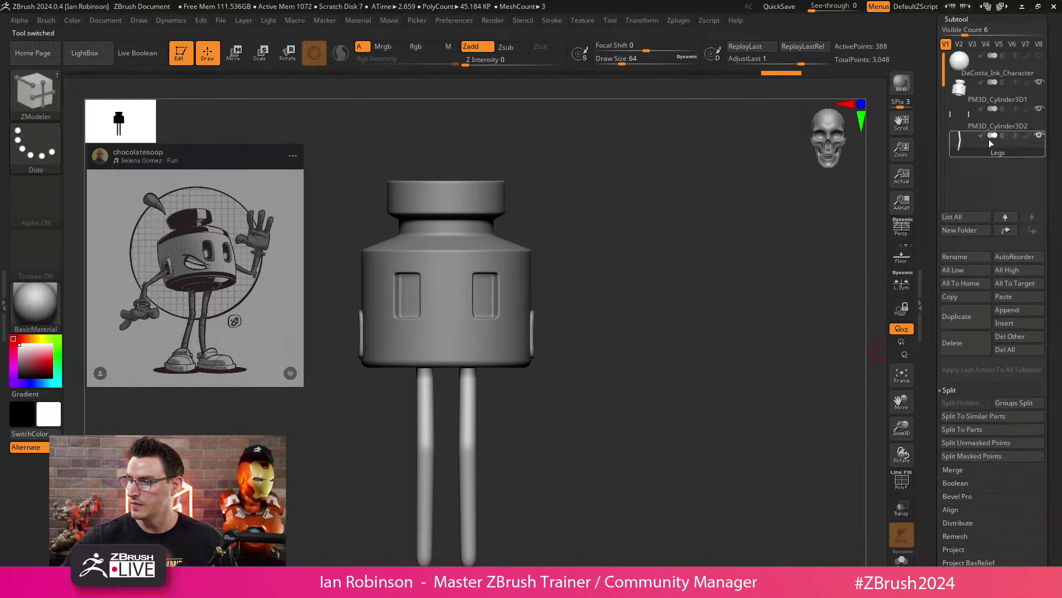
Step: Rename the socket rings' PM3D_Cylinder3D2 subtool as Arm_Lip
click(961, 260)
text(ASrm)
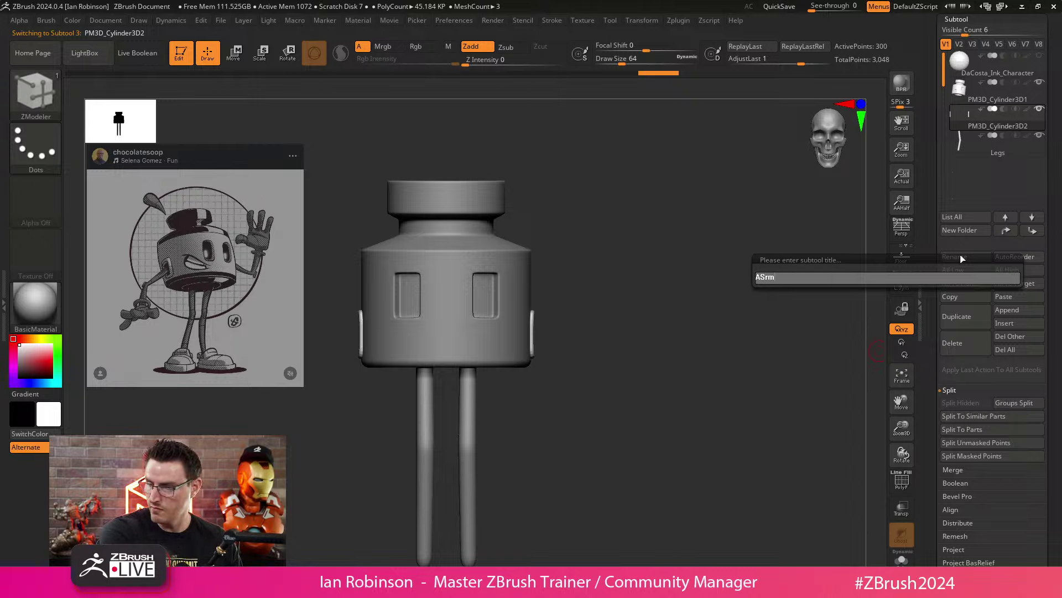
text(_)
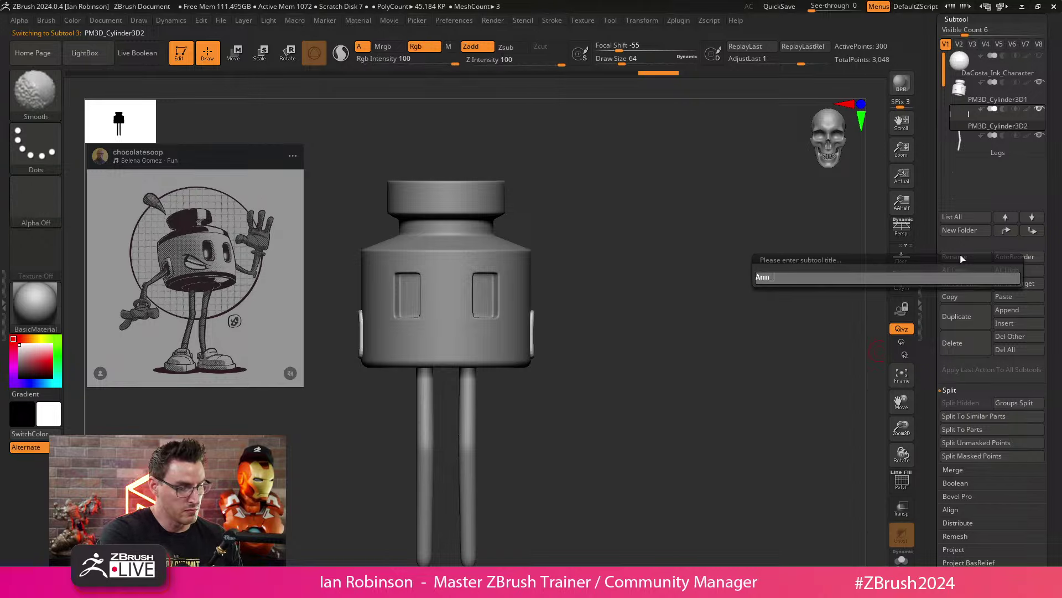
text(Lip)
key(Return)
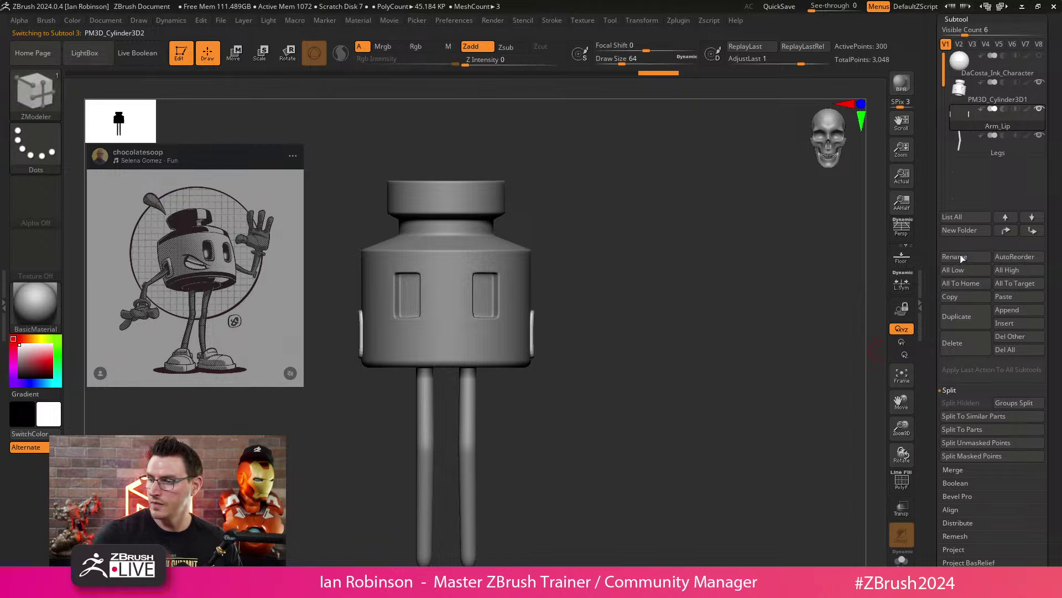
Step: Select the bottle's PM3D_Cylinder3D1 subtool and rename it as Body
scroll(1017, 139, up, 4)
click(991, 318)
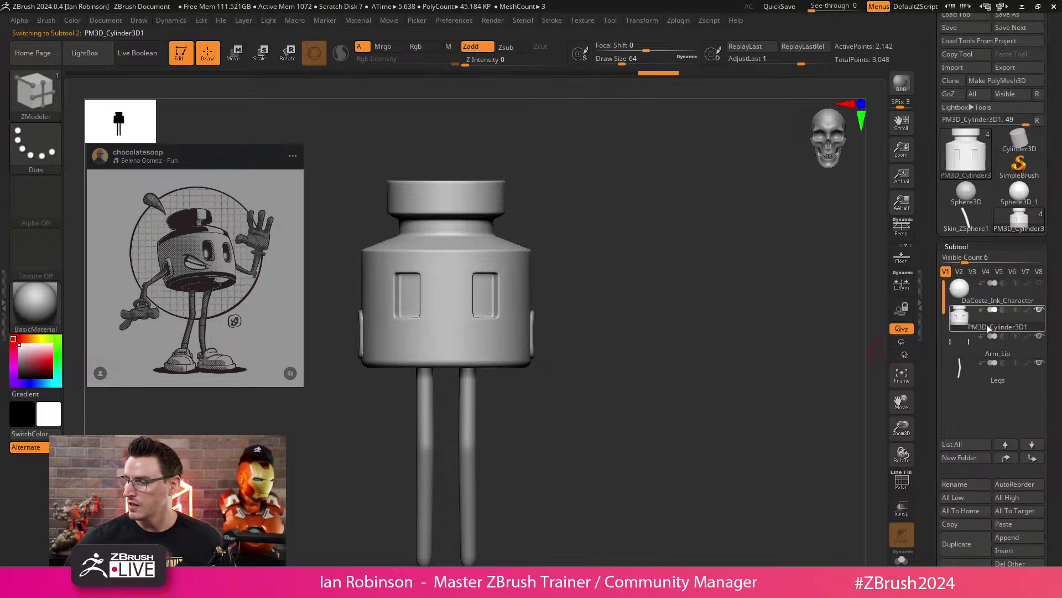
click(961, 484)
text(B)
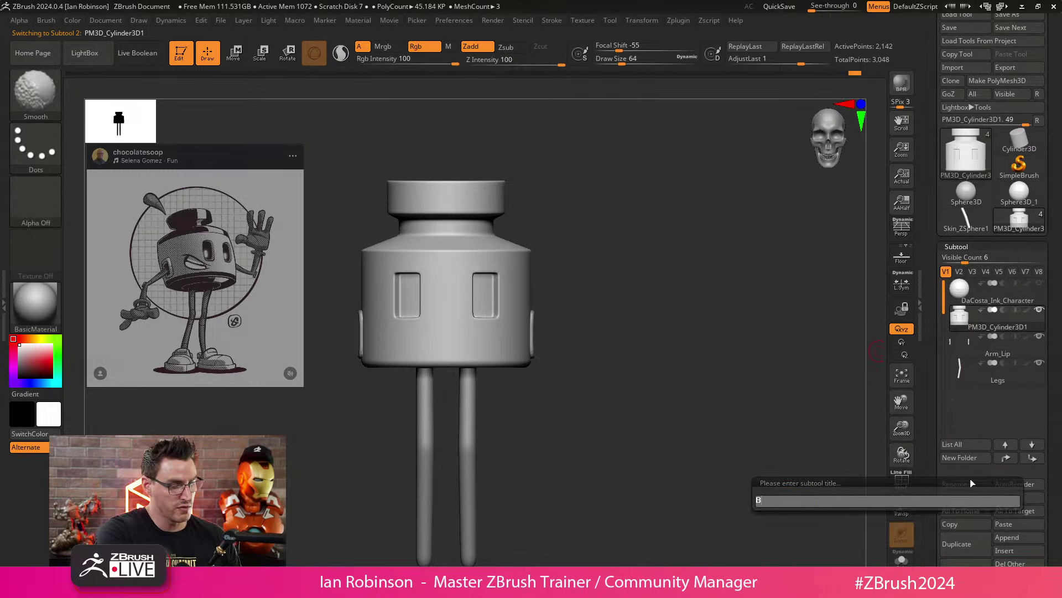
text(ody)
key(Return)
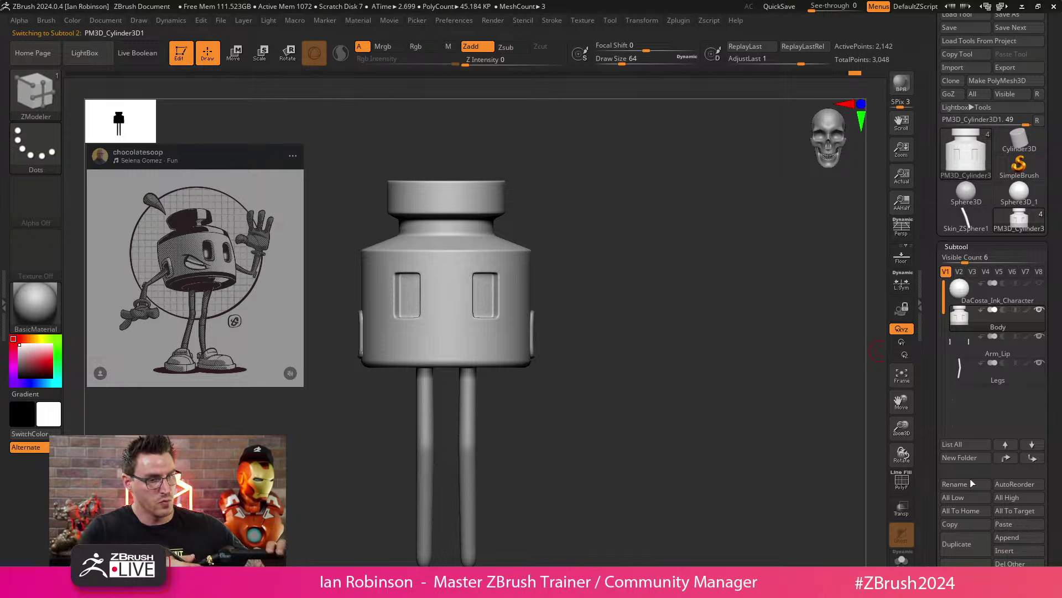
Step: Activate the Move gizmo on the Body subtool and examine the bottle and legs from the front
drag(586, 390, 719, 350)
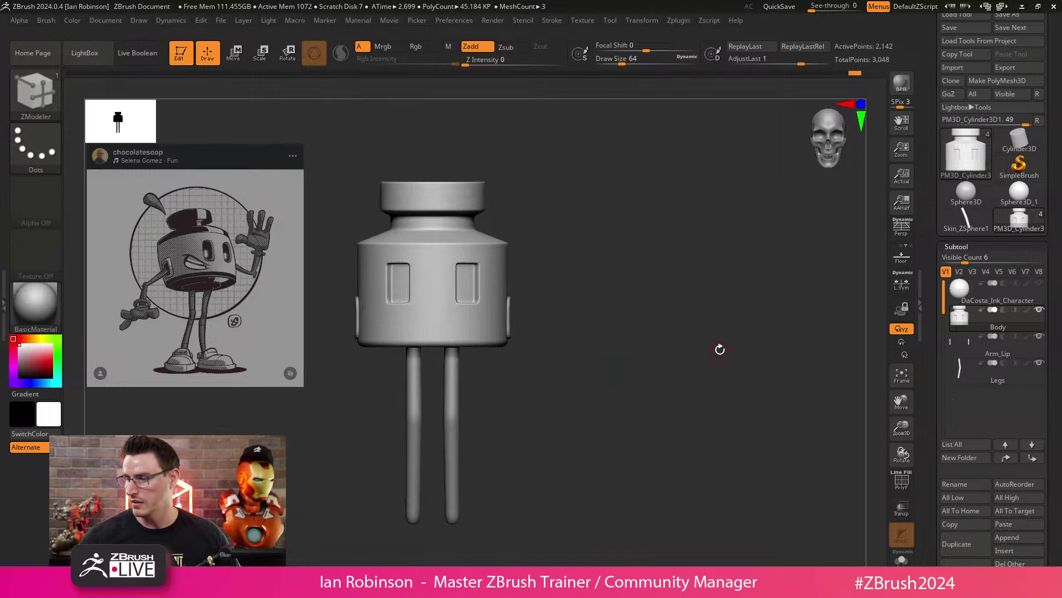
key(w)
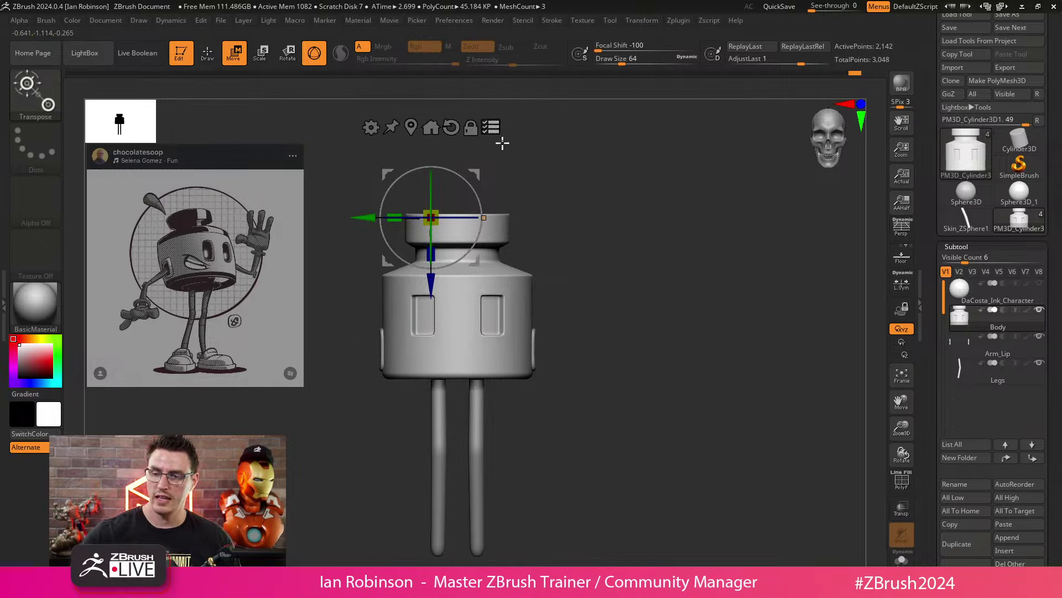
key(super+plus)
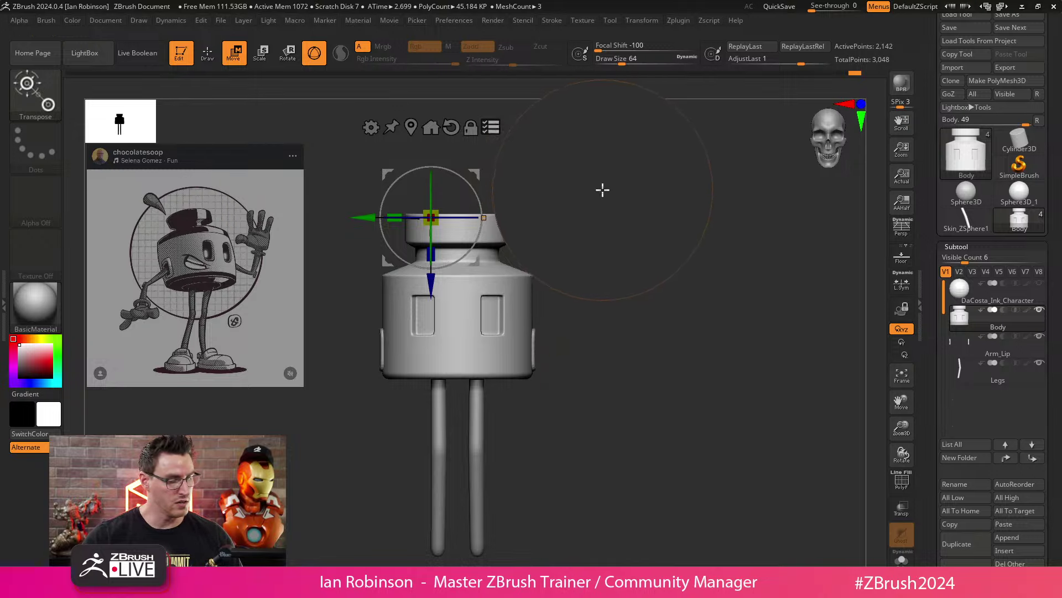
ctrl+shift+drag(626, 181, 343, 336)
mouse_move(648, 351)
mouse_down()
mouse_move(642, 360)
mouse_move(675, 357)
mouse_move(635, 416)
mouse_move(633, 335)
mouse_up()
alt+drag(474, 406, 662, 438)
alt+drag(661, 438, 646, 353)
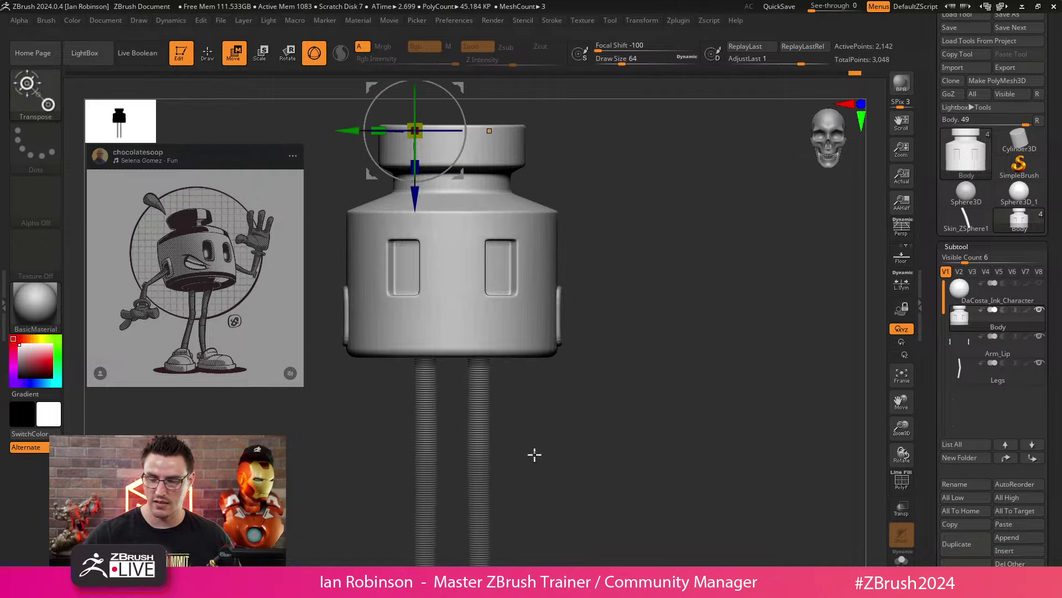
Step: Group the Body and Arm_Lip subtools into a new subtool folder named Body, accepting folder creation for the rest of the session
alt+drag(535, 454, 488, 409)
alt+drag(541, 340, 561, 429)
key(ctrl+f)
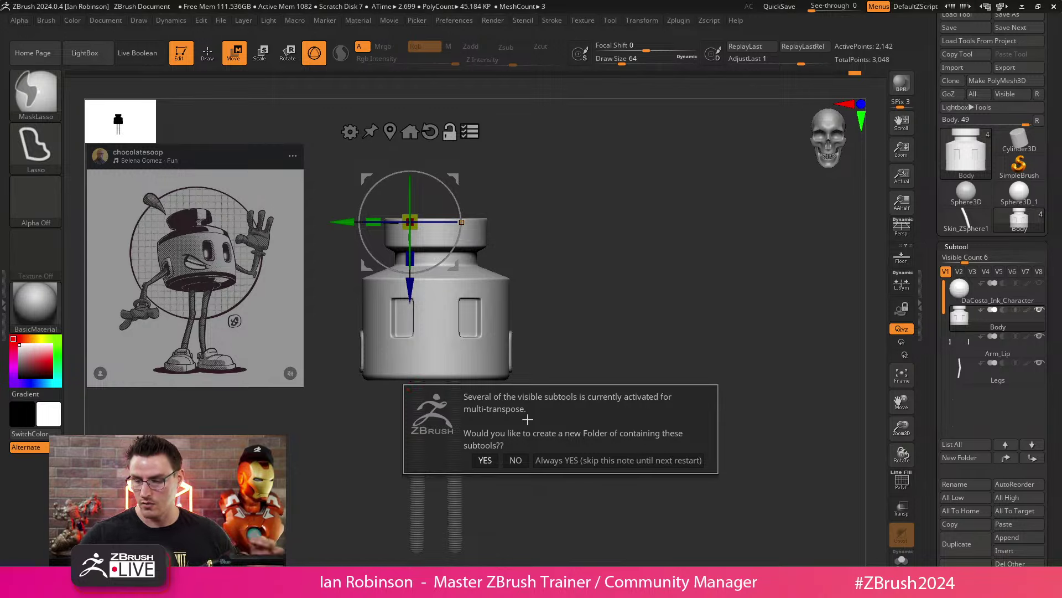
click(565, 459)
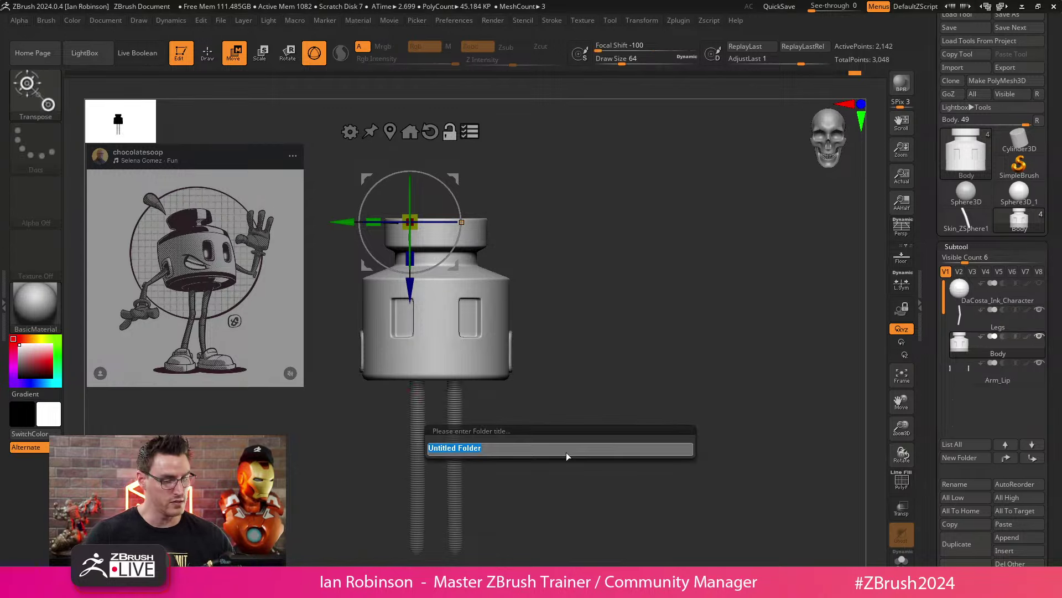
text(Body)
key(Return)
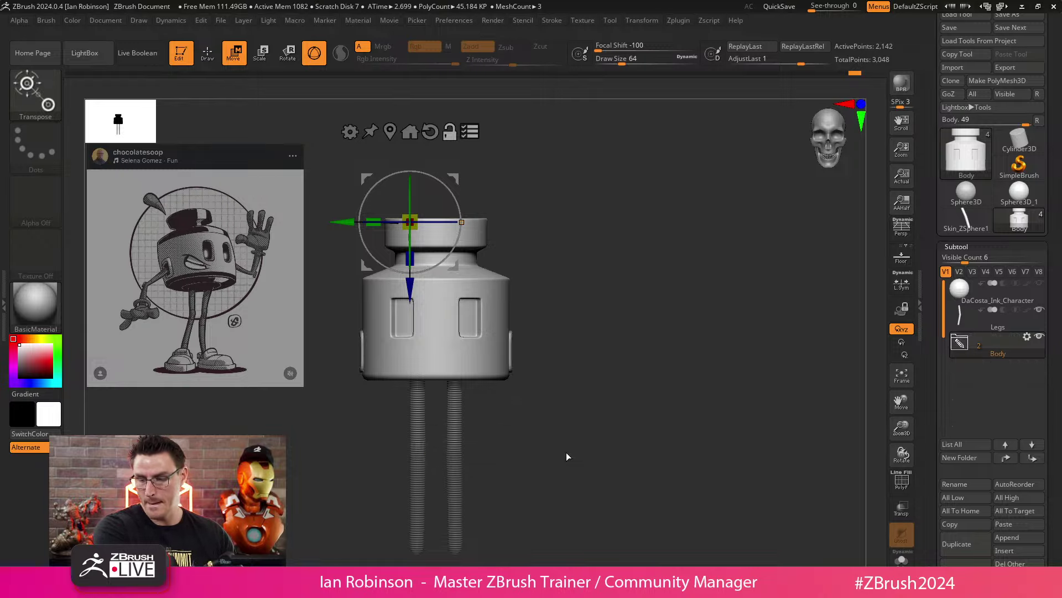
Step: Return to Draw mode and save the tool to its existing file
key(q)
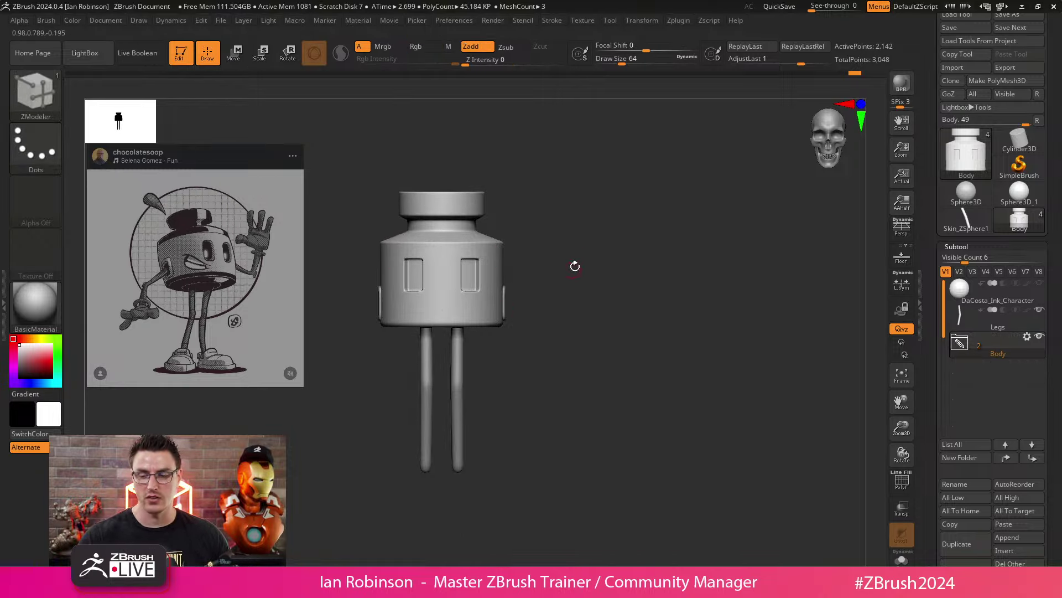
drag(576, 266, 562, 275)
click(982, 28)
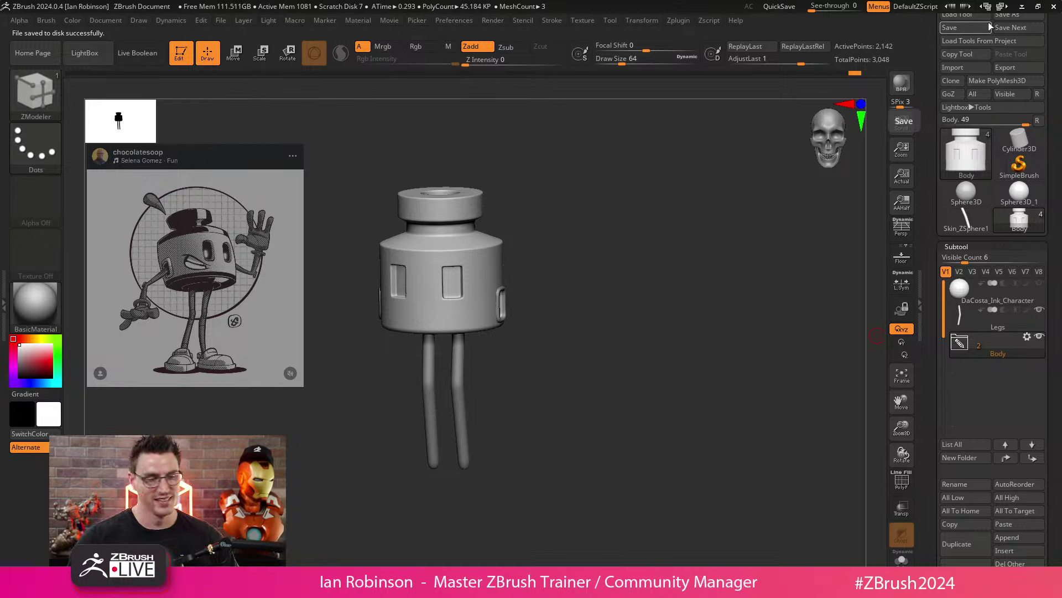
mouse_move(647, 252)
alt+mouse_down()
mouse_move(648, 268)
mouse_move(666, 269)
mouse_move(636, 287)
mouse_move(671, 308)
mouse_move(671, 289)
mouse_move(671, 300)
mouse_move(690, 285)
mouse_move(662, 288)
mouse_move(653, 221)
mouse_move(676, 277)
mouse_move(689, 262)
alt+mouse_up()
key(shift+f)
key(shift+f)
key(shift+f)
key(shift+f)
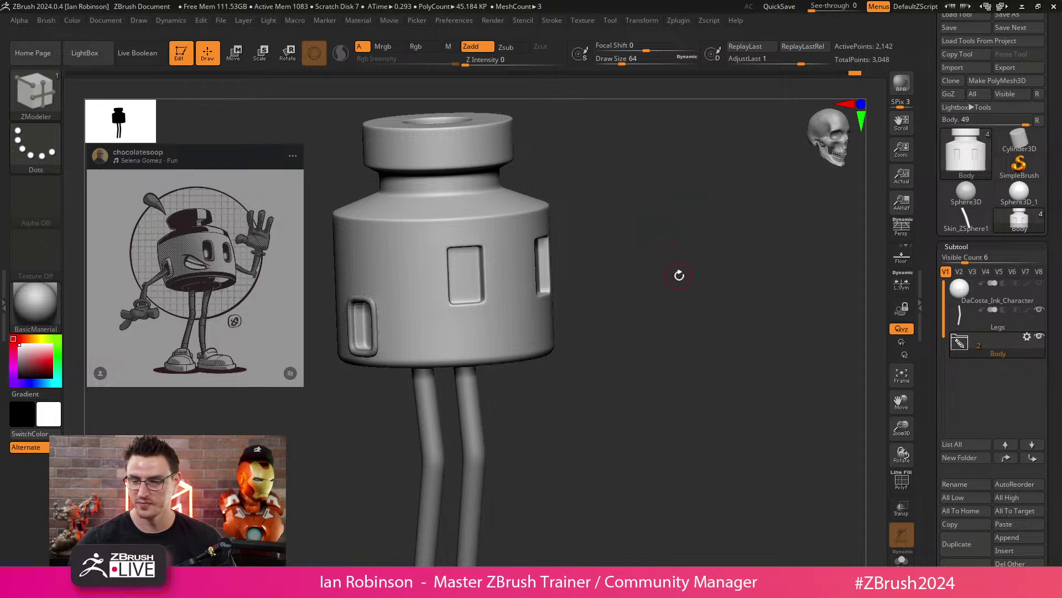
Step: Insert a ZSphere as a new subtool within the Body folder and view the character from the front
click(1014, 549)
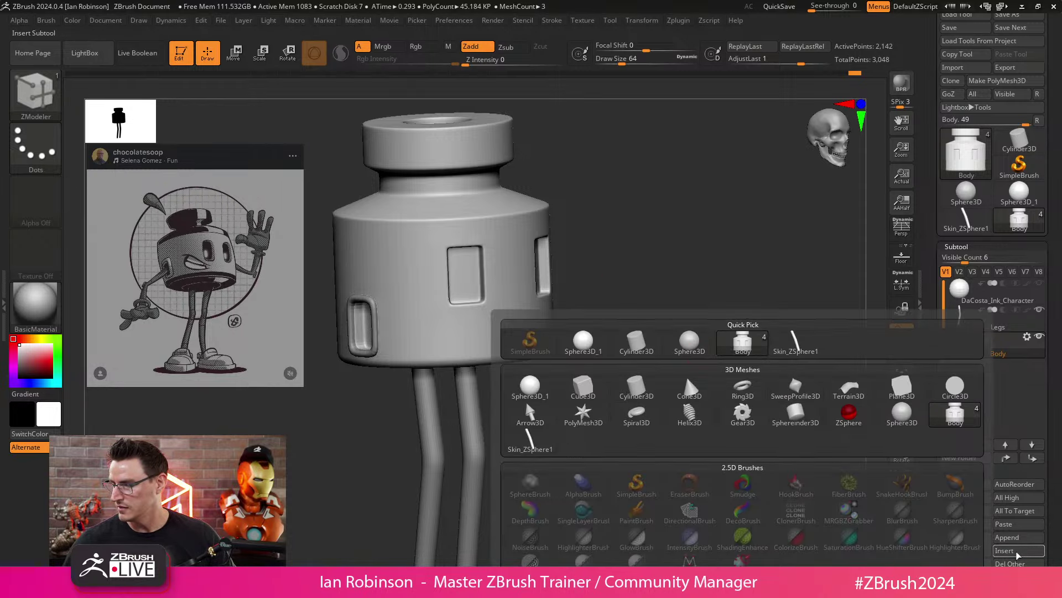
click(1019, 555)
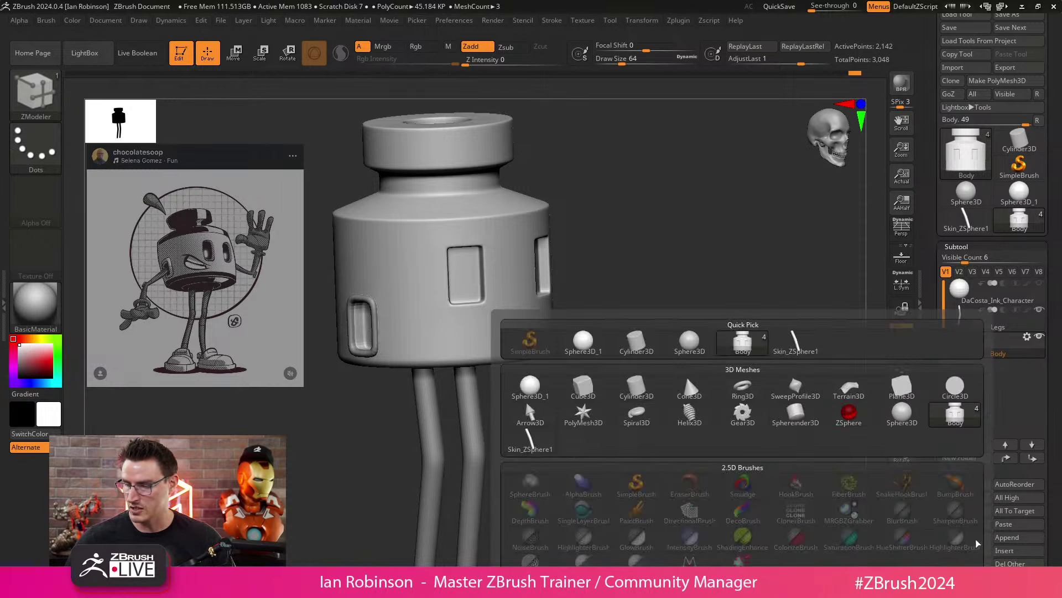
click(846, 413)
mouse_move(706, 372)
alt+mouse_down()
mouse_move(699, 318)
mouse_move(685, 311)
mouse_move(699, 343)
alt+mouse_up()
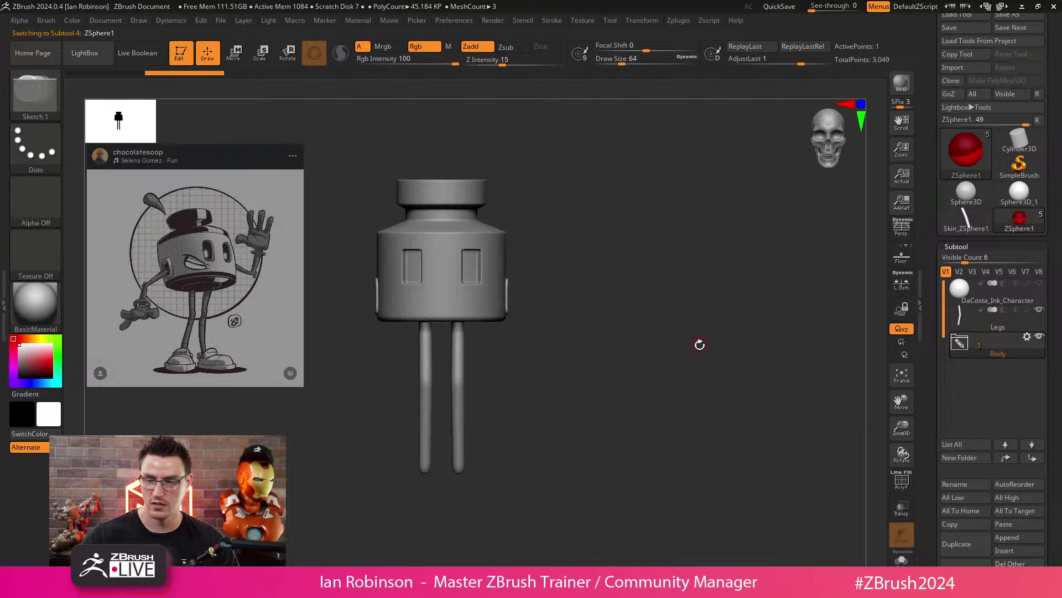
Step: Scale the ZSphere down to a small ball and place it inside the body near the character's right arm socket
key(w)
alt+drag(635, 341, 642, 359)
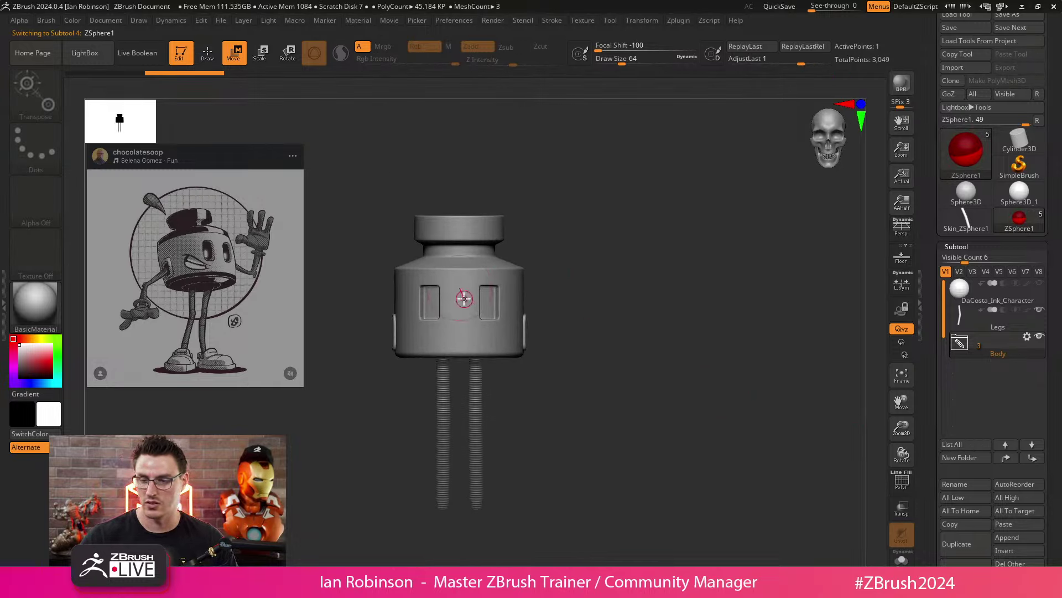
drag(436, 303, 370, 344)
key(e)
drag(360, 306, 464, 118)
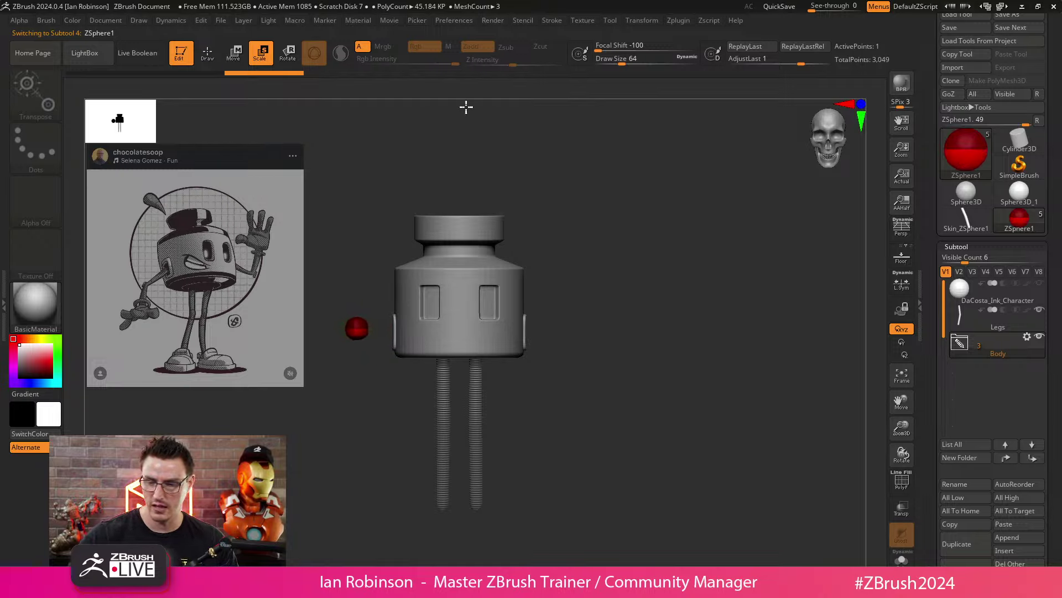
alt+drag(622, 199, 524, 352)
drag(368, 332, 401, 268)
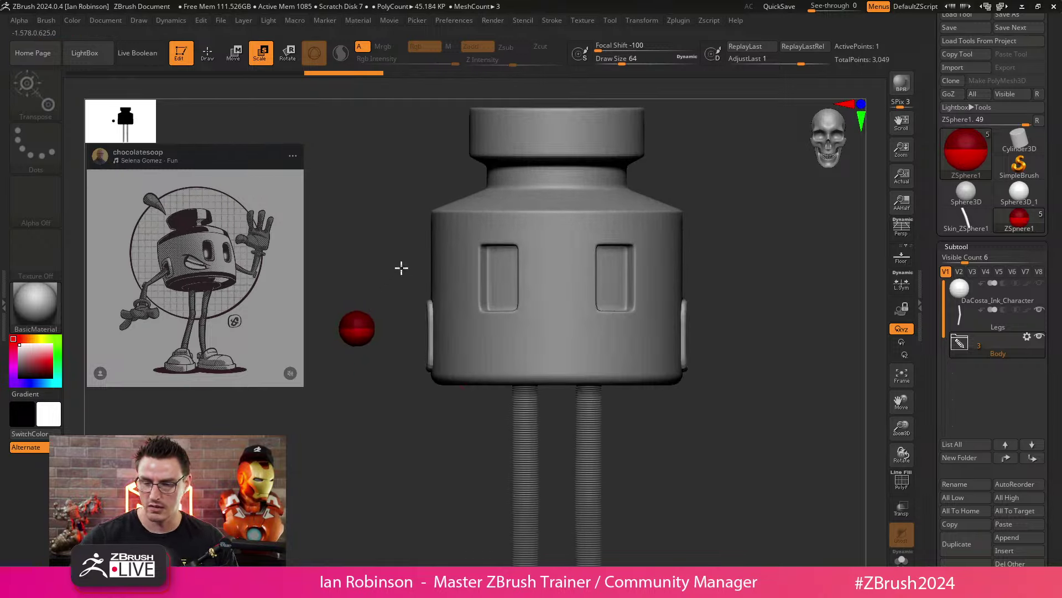
key(w)
drag(356, 329, 455, 337)
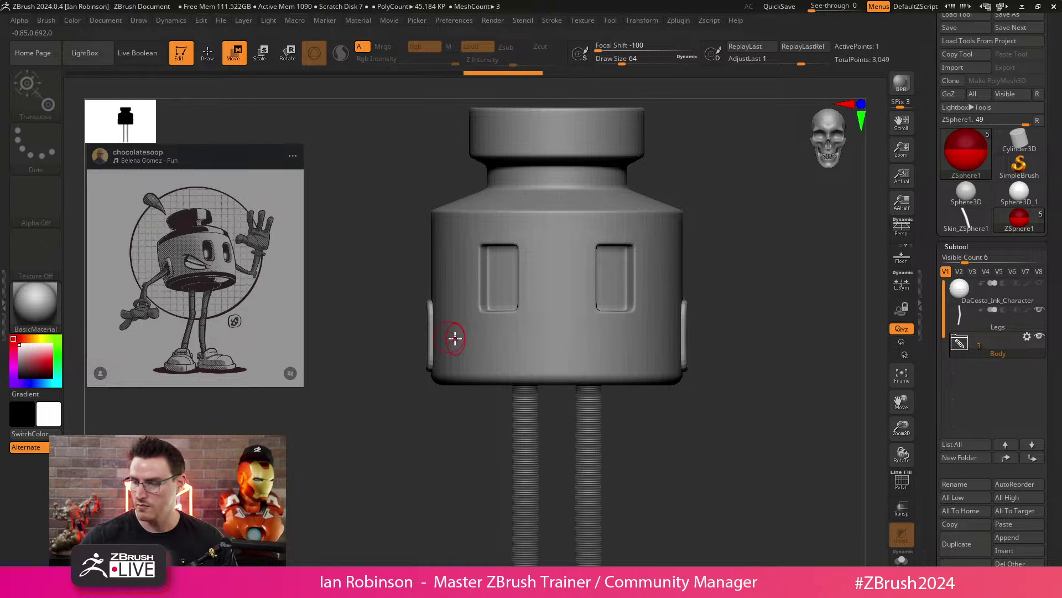
Step: Turn on ghost transparency to reveal the ZSphere inside the body
click(902, 508)
alt+drag(706, 384, 664, 444)
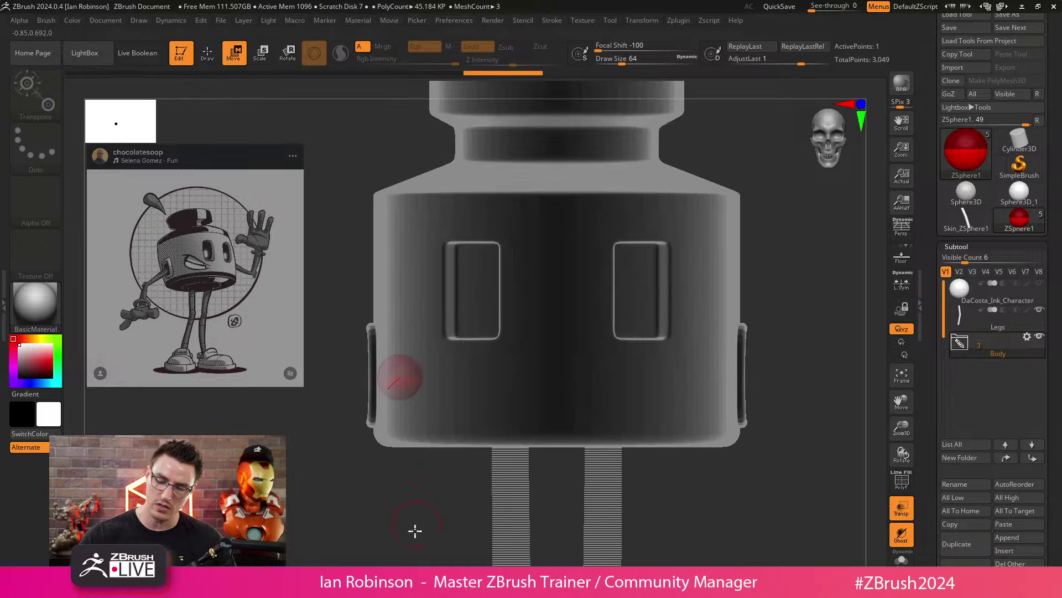
alt+drag(415, 530, 405, 493)
click(903, 510)
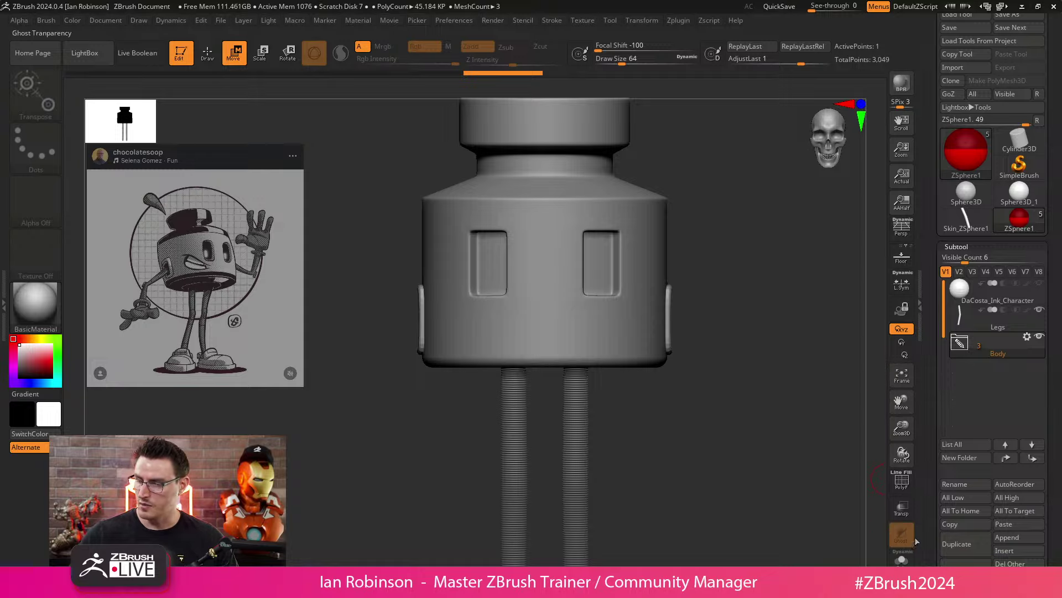
click(902, 506)
mouse_move(708, 395)
mouse_down()
mouse_move(711, 430)
mouse_move(707, 415)
mouse_move(690, 430)
mouse_move(711, 410)
mouse_up()
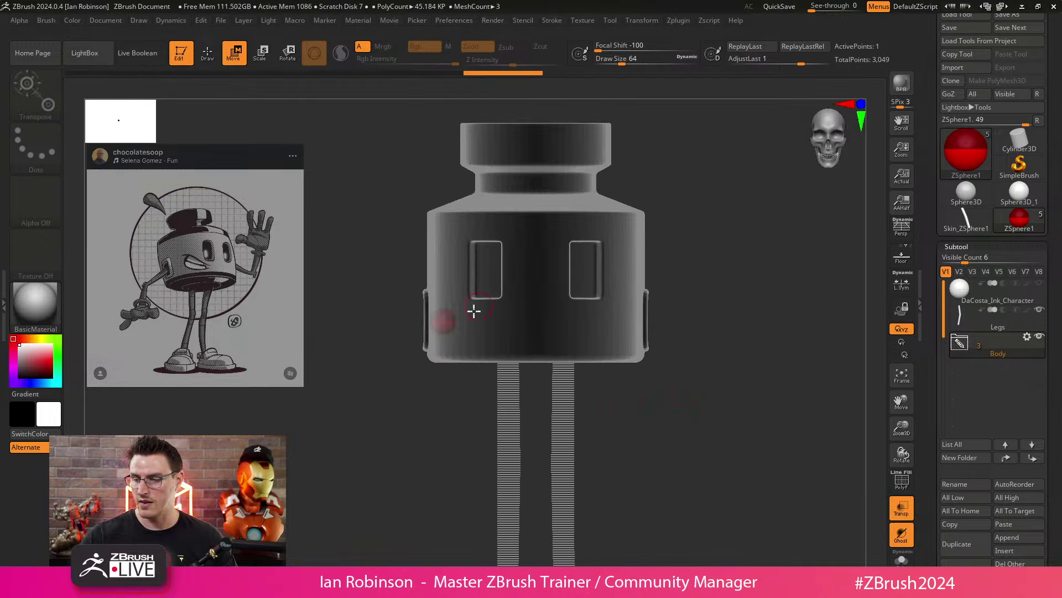
Step: Lower the ZSphere slightly and shift it deeper inside the body, checking its alignment with the arm socket from the side
alt+drag(719, 285, 719, 346)
mouse_move(399, 365)
mouse_down()
mouse_move(531, 342)
mouse_move(393, 350)
mouse_move(393, 362)
mouse_up()
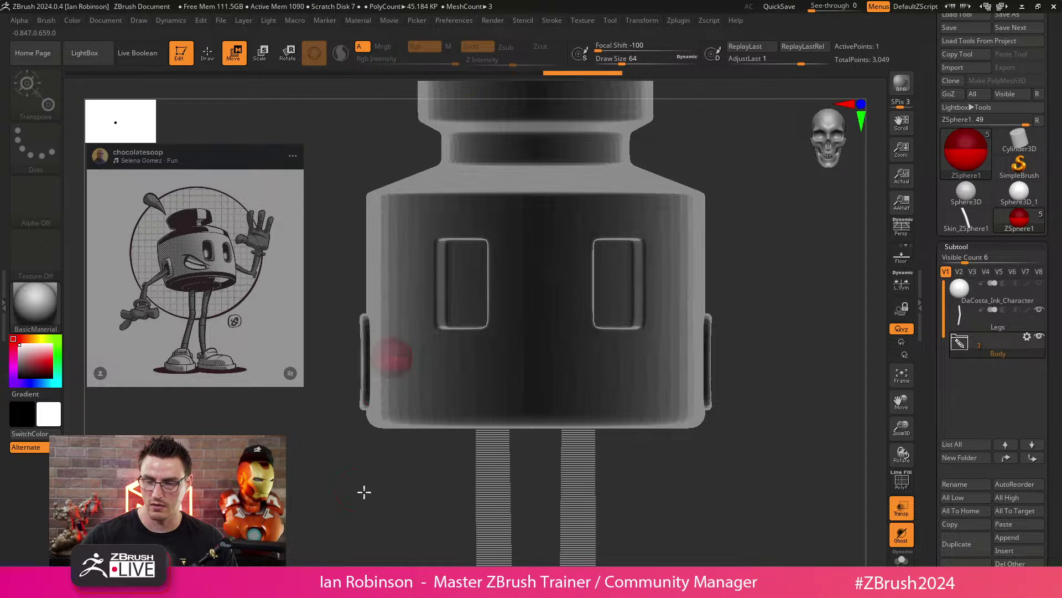
drag(362, 491, 415, 463)
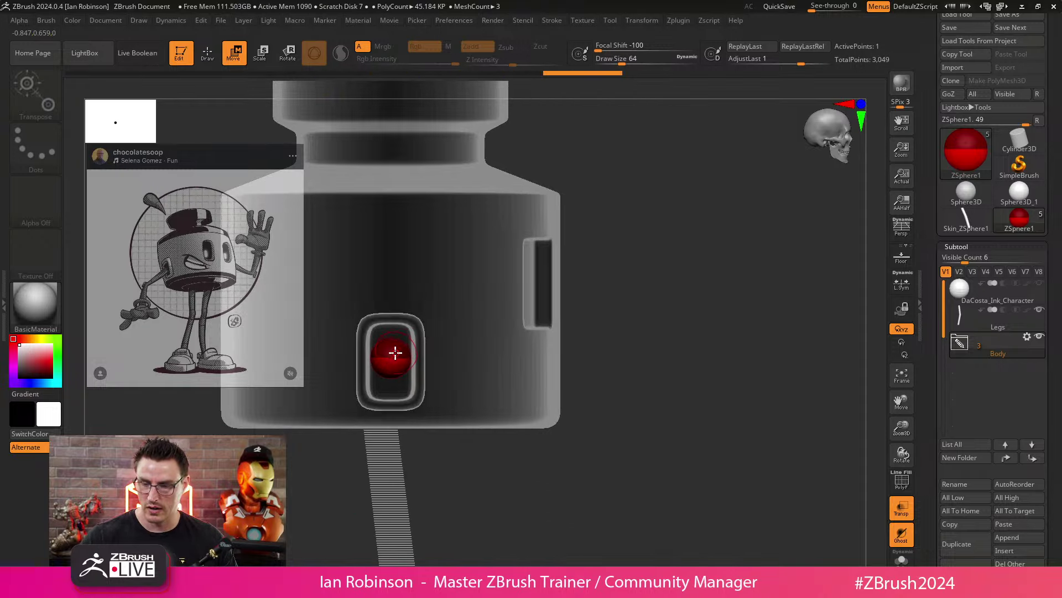
drag(581, 343, 509, 343)
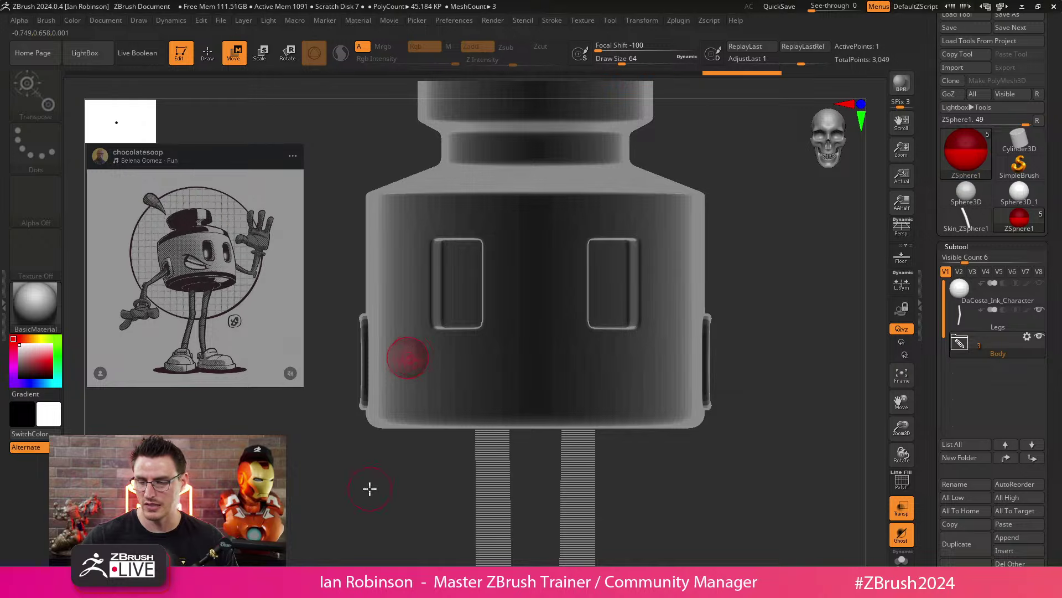
drag(367, 486, 437, 428)
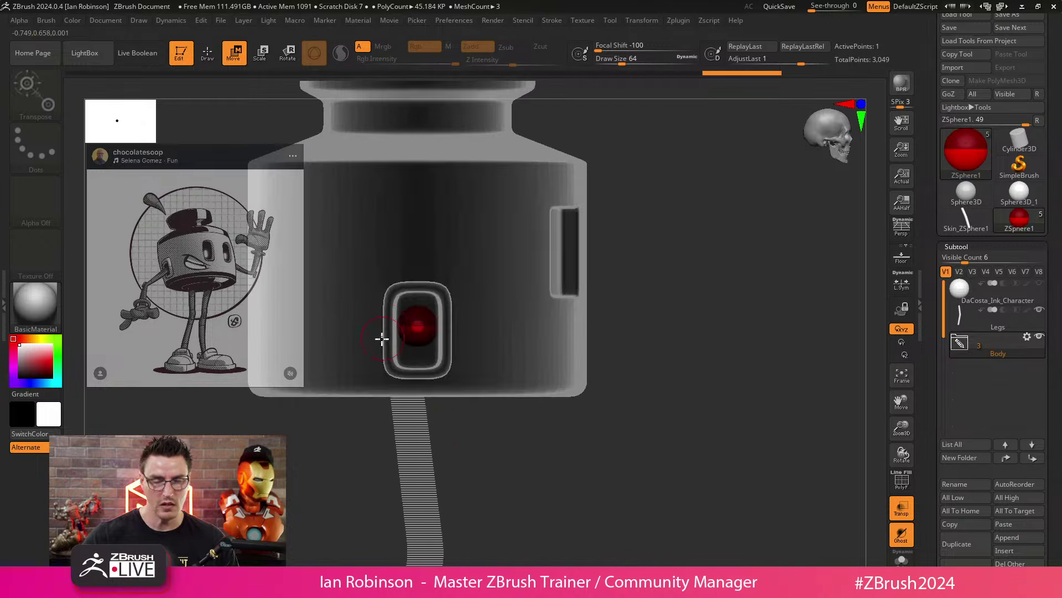
Step: Draw a child ZSphere on the root ZSphere's outward side, facing the right arm socket
key(q)
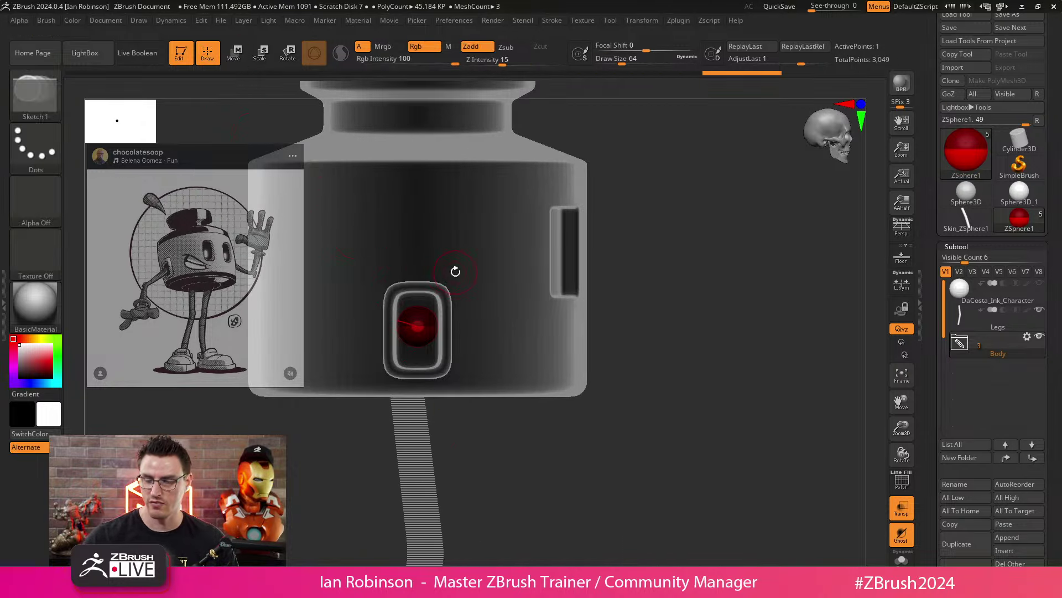
drag(418, 324, 420, 335)
drag(683, 326, 622, 301)
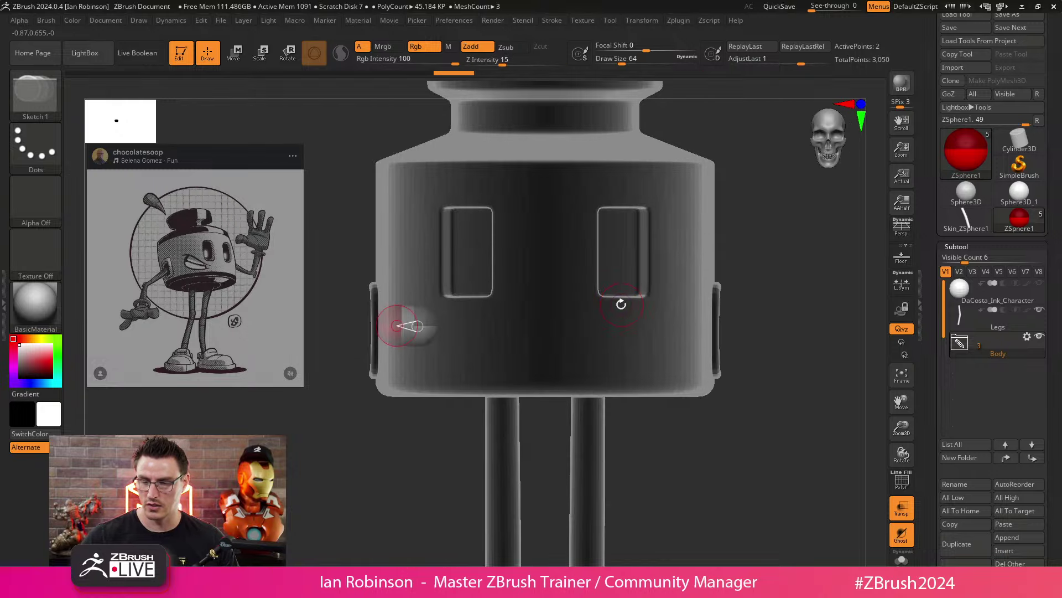
Step: Try to pull the child ZSphere diagonally down and out through the arm socket in Move mode
key(w)
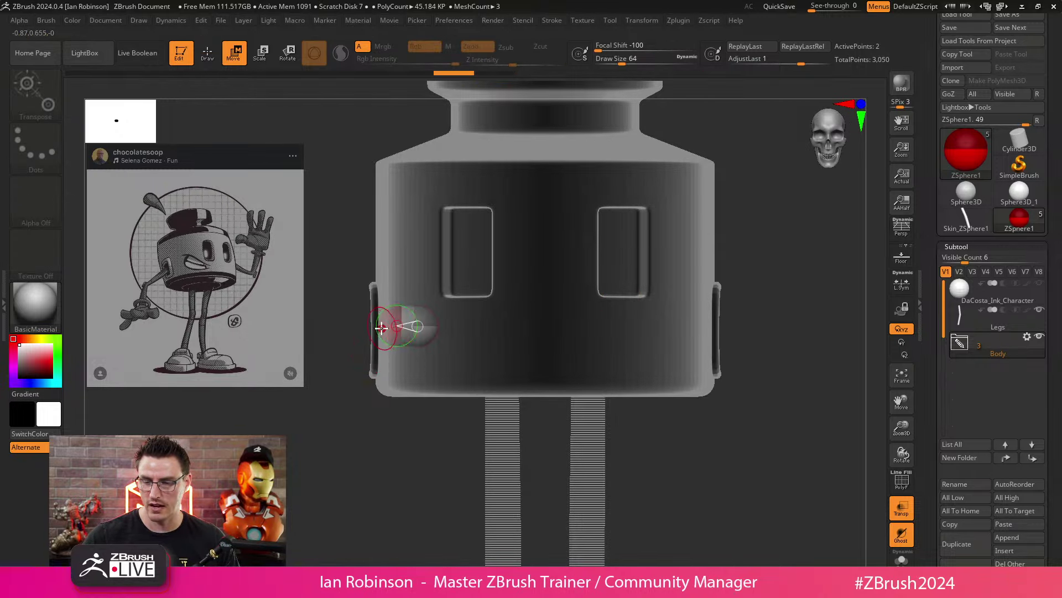
drag(393, 330, 279, 393)
key(ctrl+z)
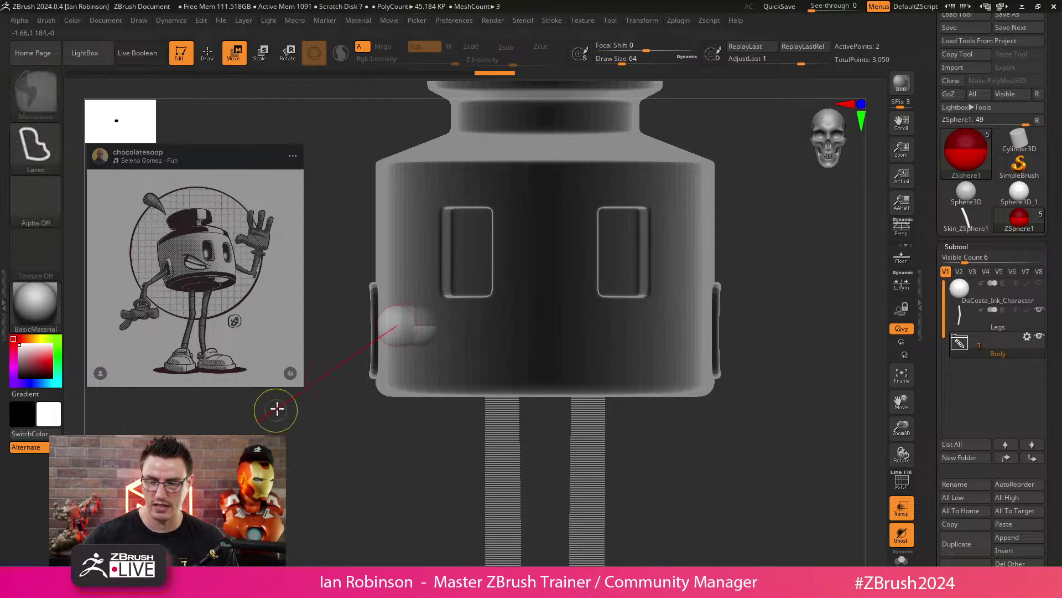
drag(383, 330, 308, 399)
key(ctrl+z)
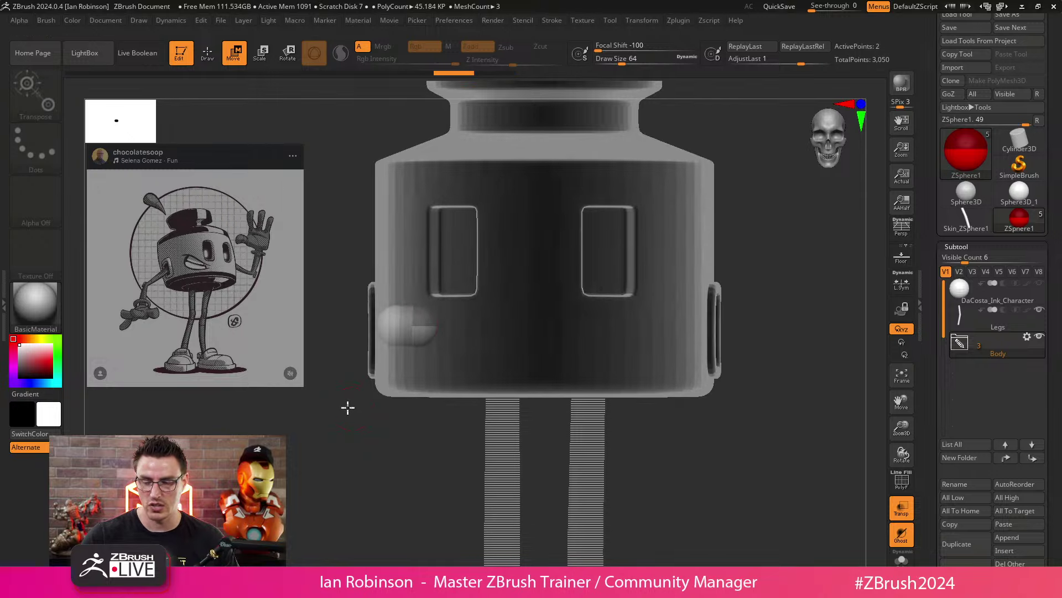
Step: Reduce the draw size to about 21.6 for moving single ZSpheres
key(s)
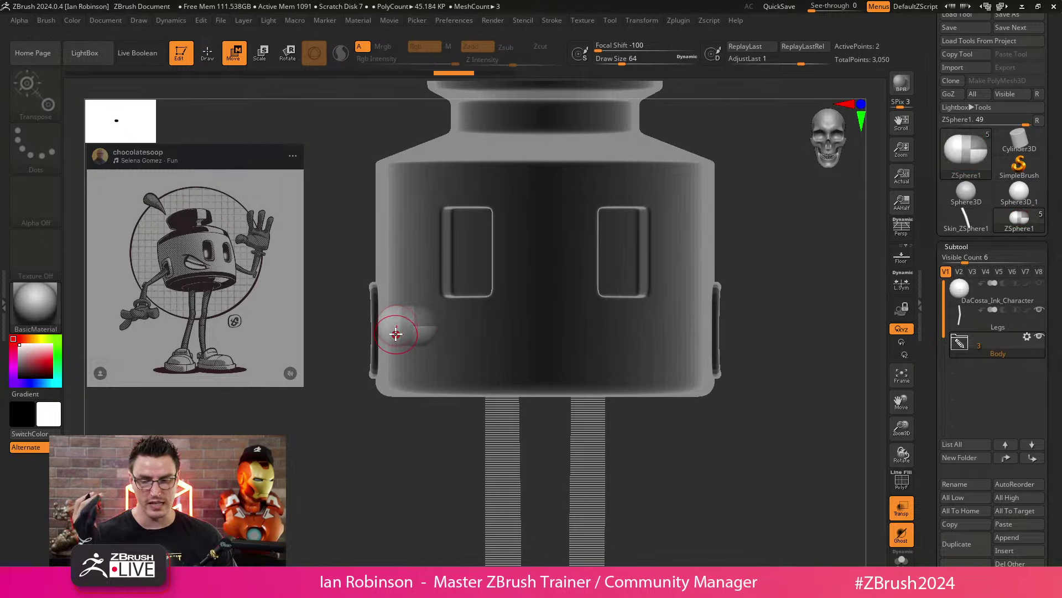
key(super+equal)
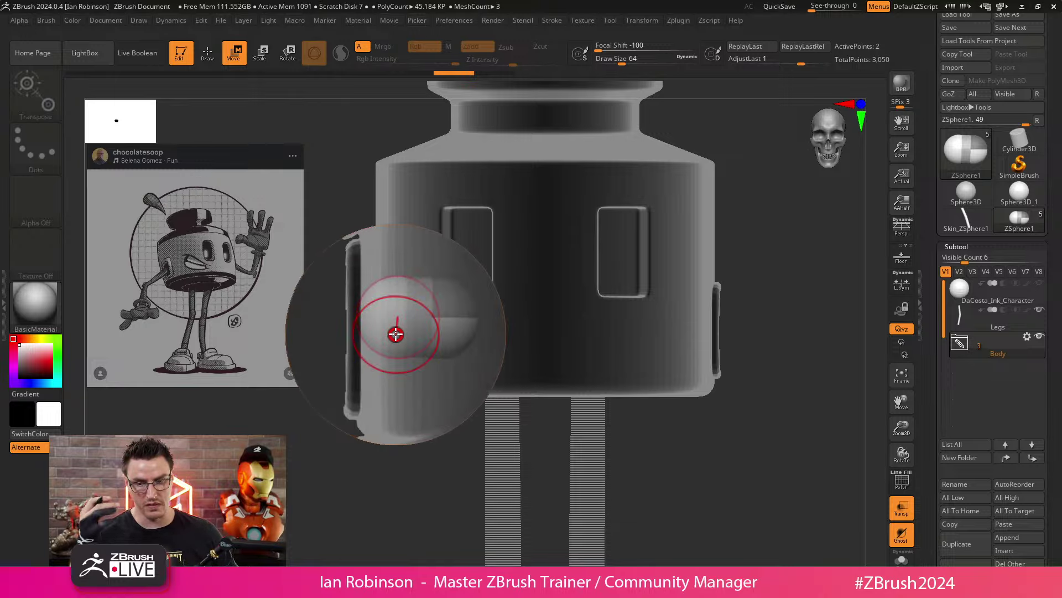
key(super+Escape)
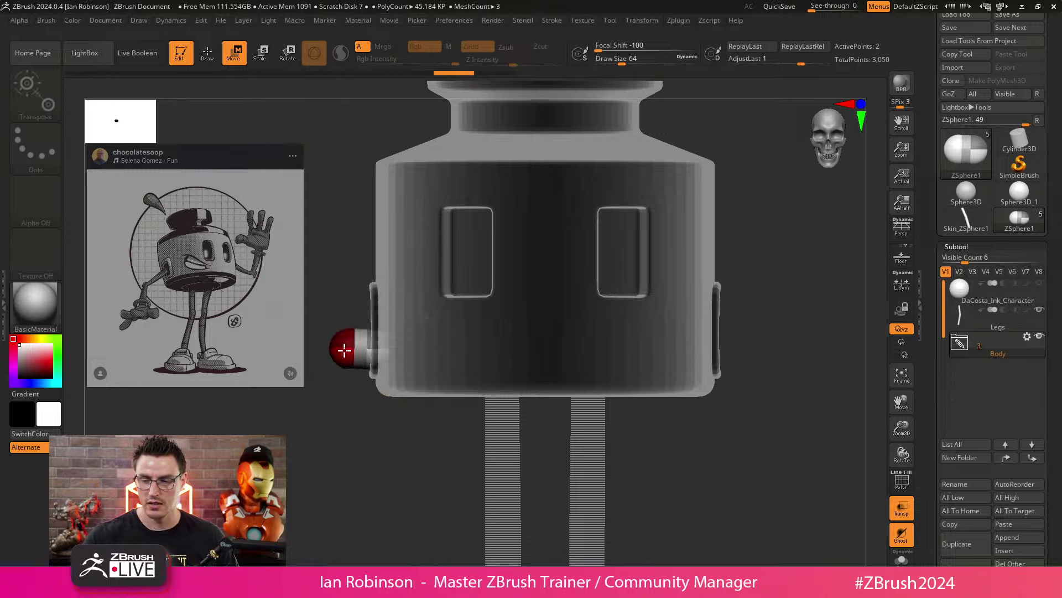
key(super+equal)
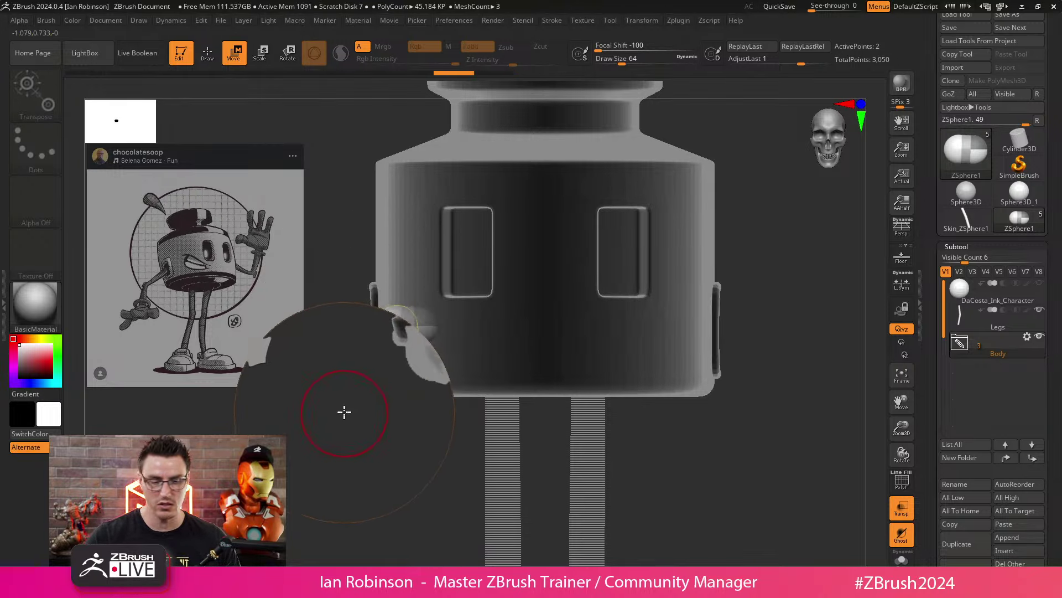
key(super+Escape)
key(s)
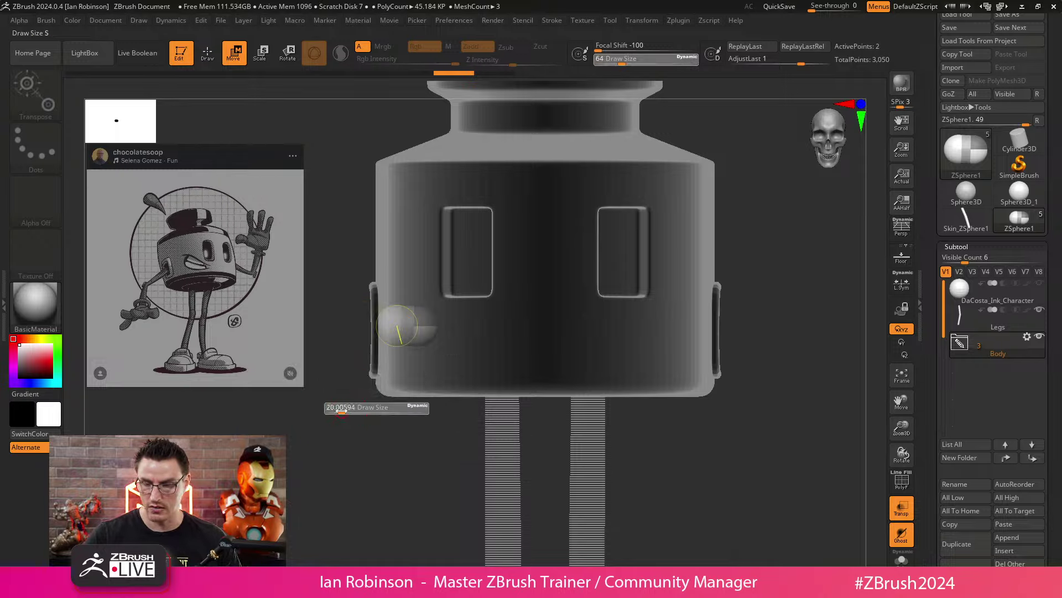
click(343, 411)
Step: Try to pull the child ZSphere far out through the arm socket to form a diagonal arm
mouse_move(423, 328)
mouse_down()
mouse_move(332, 356)
mouse_move(269, 407)
mouse_move(254, 393)
mouse_up()
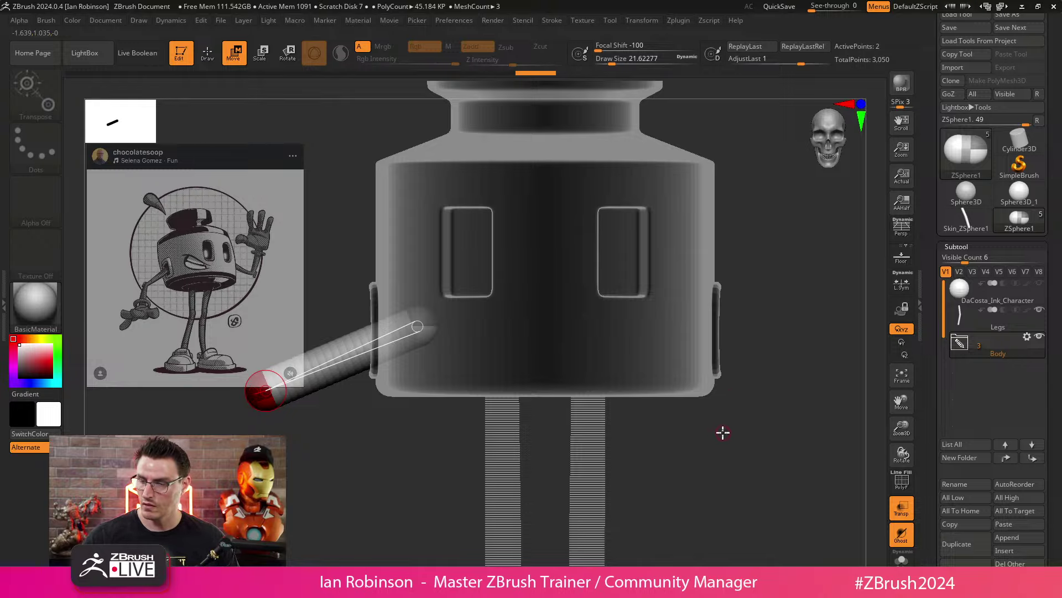
drag(723, 432, 671, 347)
click(477, 296)
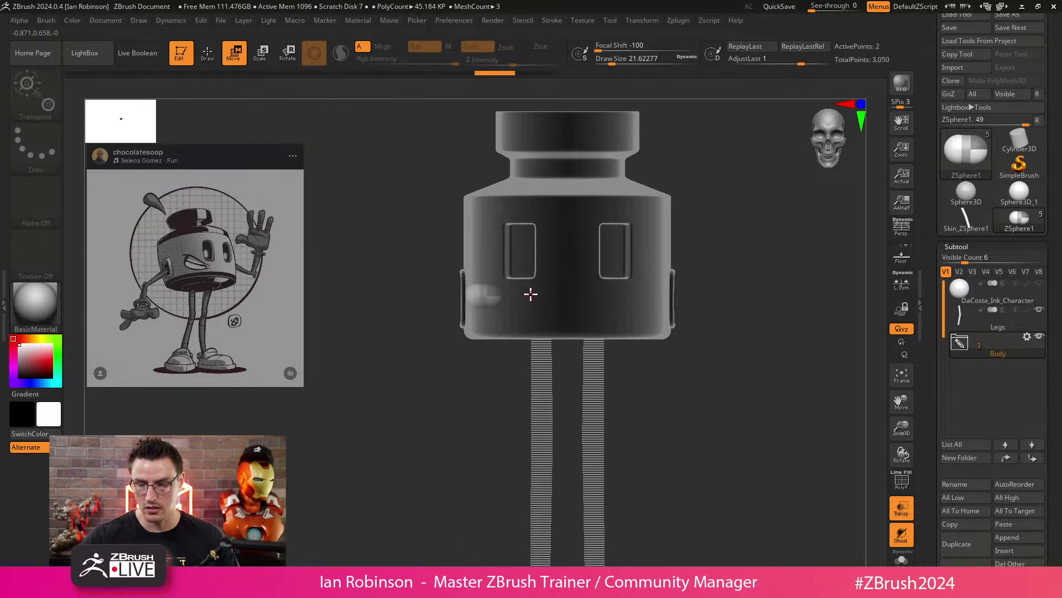
key(ctrl+z)
Step: Pull the child ZSphere out into a long arm and reposition its end so the arm hangs straight down from the root
drag(467, 301, 358, 369)
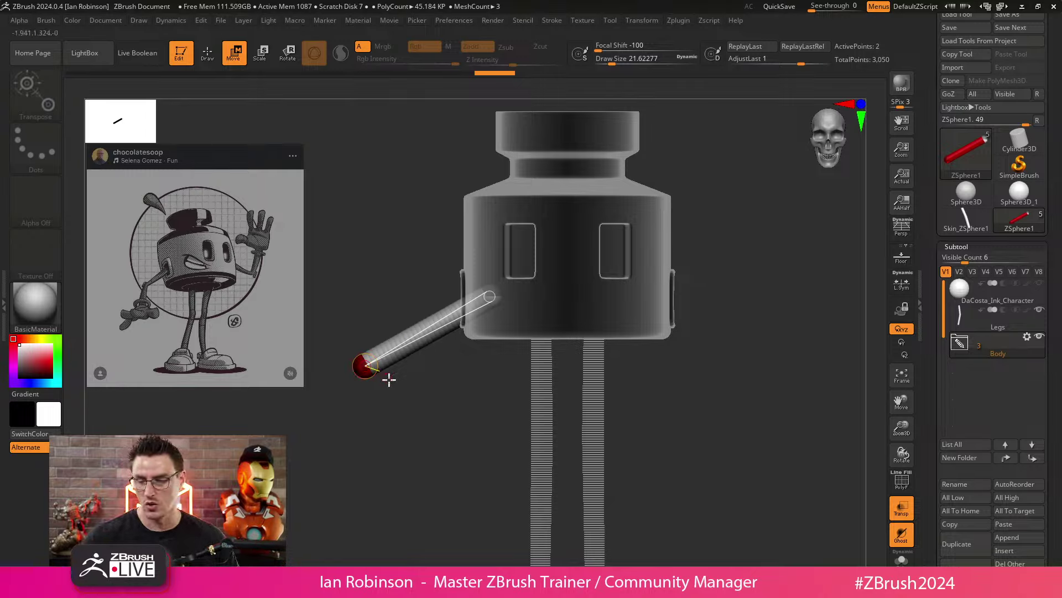
drag(394, 402, 489, 378)
shift+drag(662, 353, 613, 354)
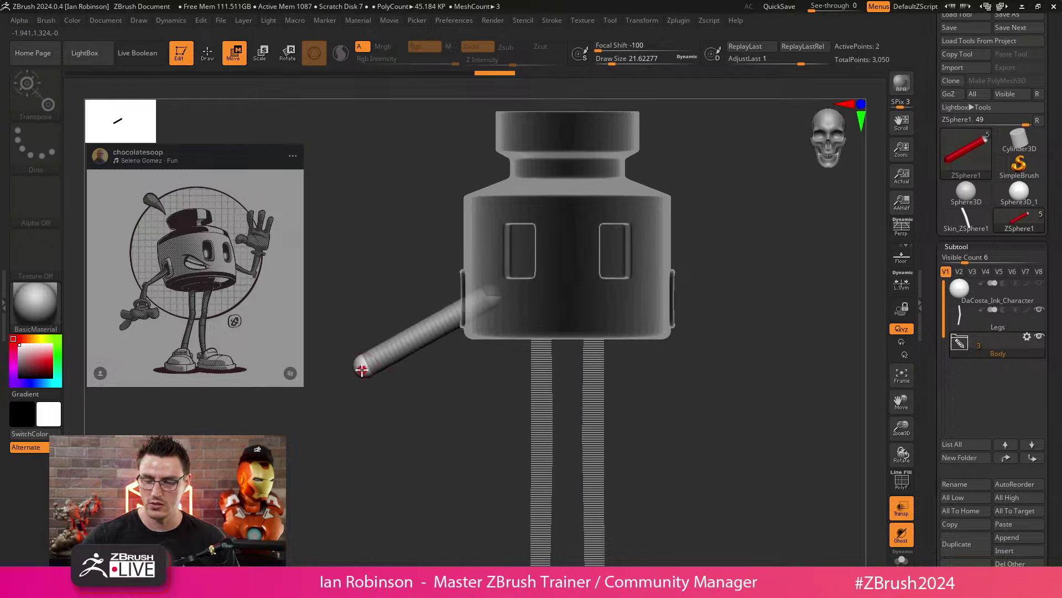
drag(358, 360, 493, 455)
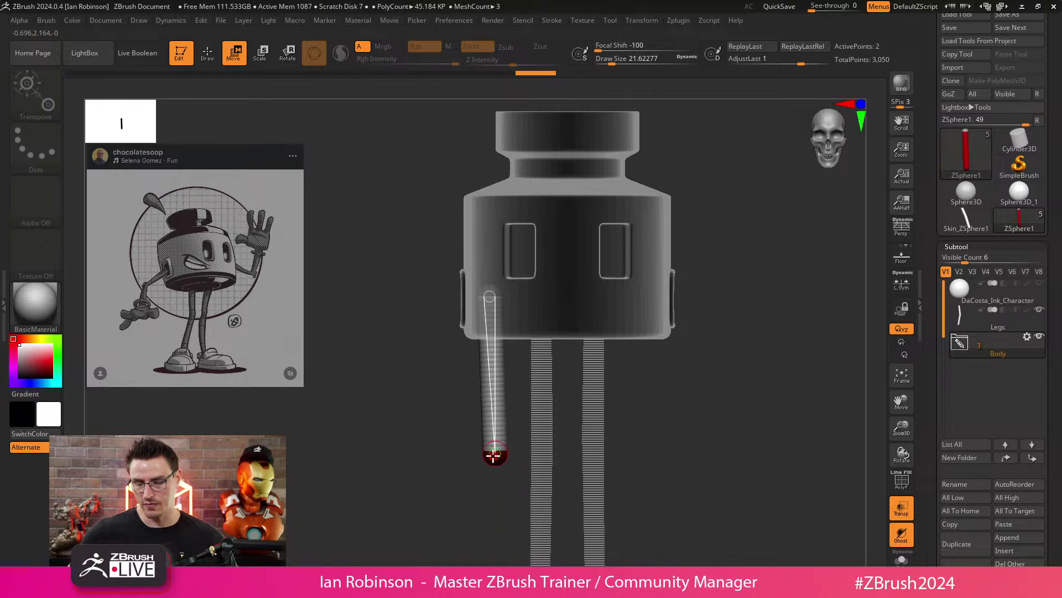
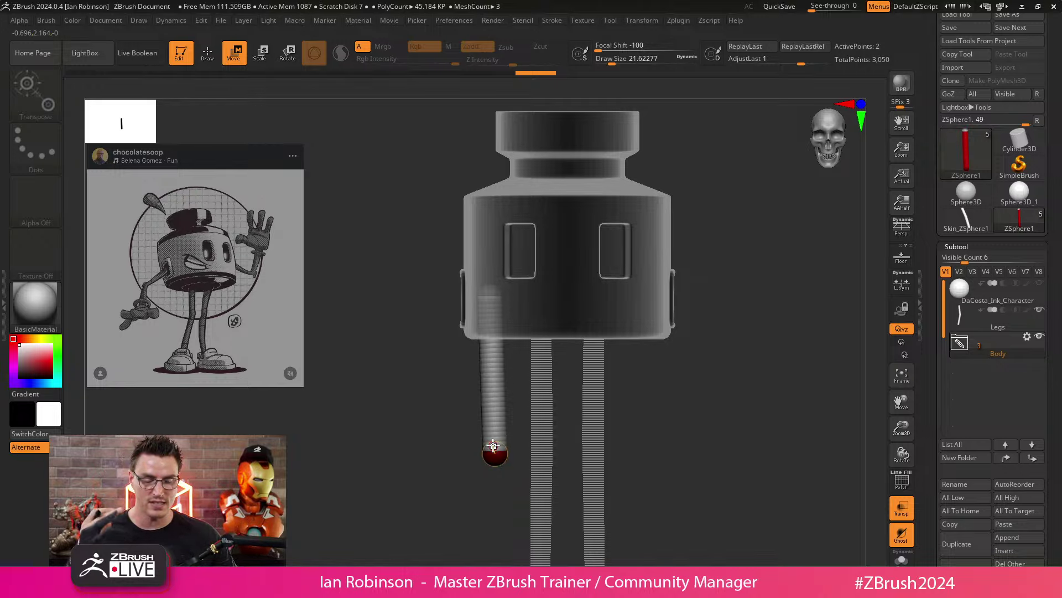
Step: Shorten the hanging arm by moving its end ZSphere up and slightly outward
drag(496, 451, 482, 422)
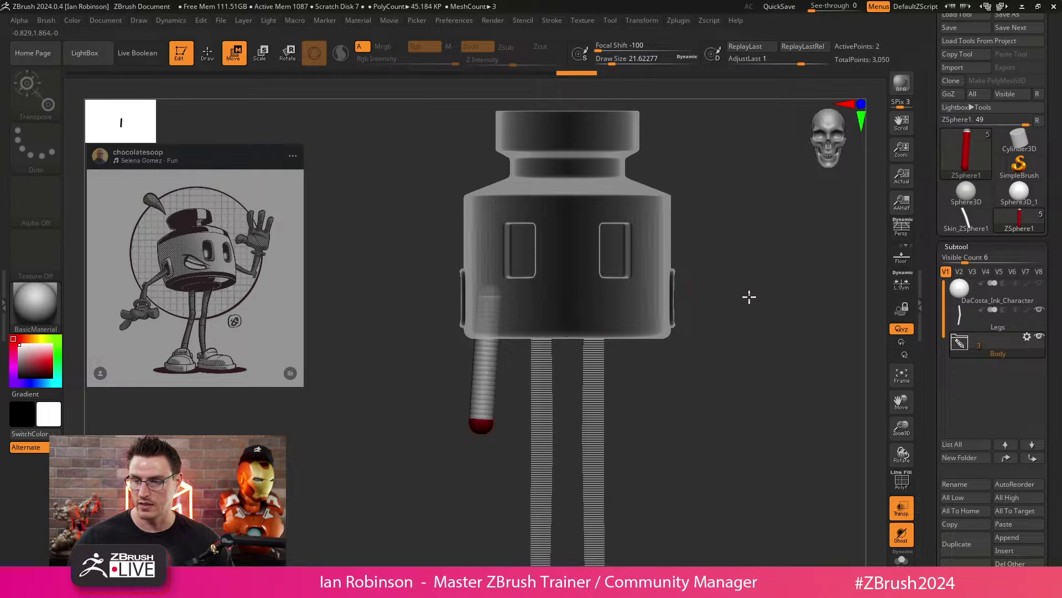
alt+drag(750, 298, 711, 327)
key(q)
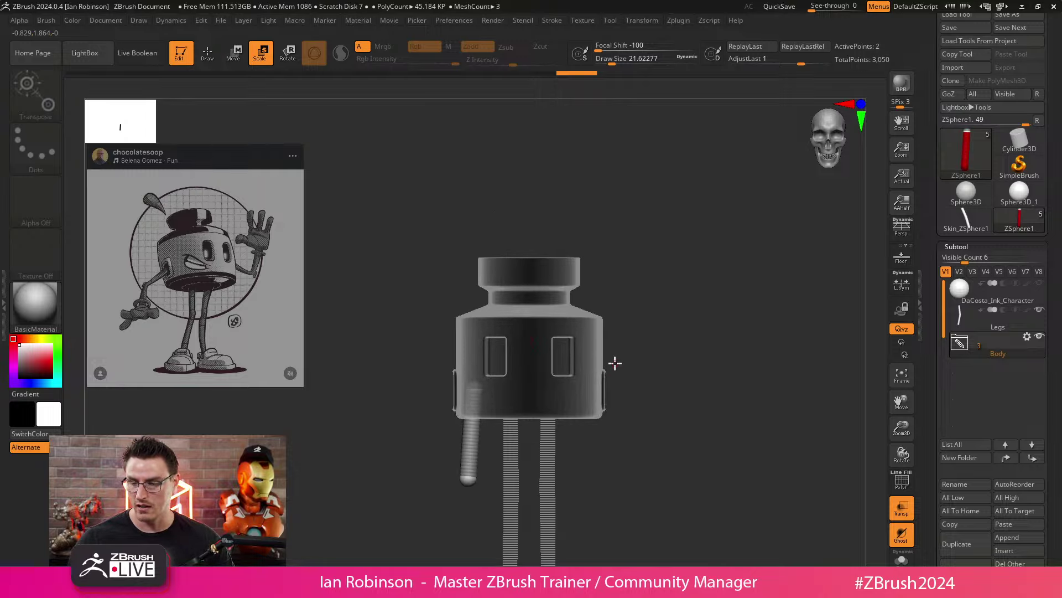
key(a)
key(w)
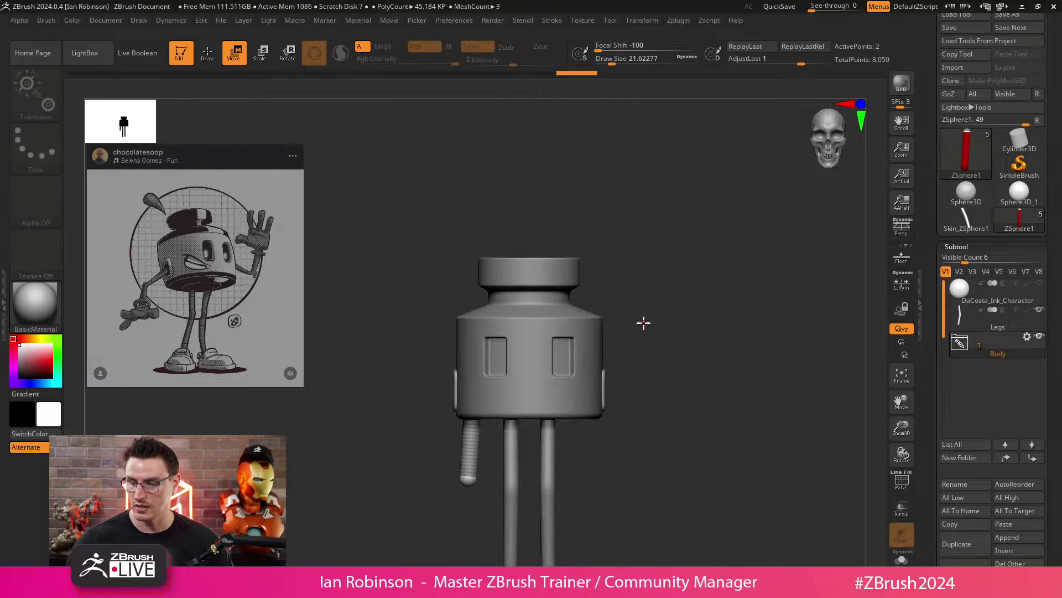
Step: Select the Body subtool to compare the arm with the solid body, and return to the arm ZSpheres with transparency on
alt+click(561, 349)
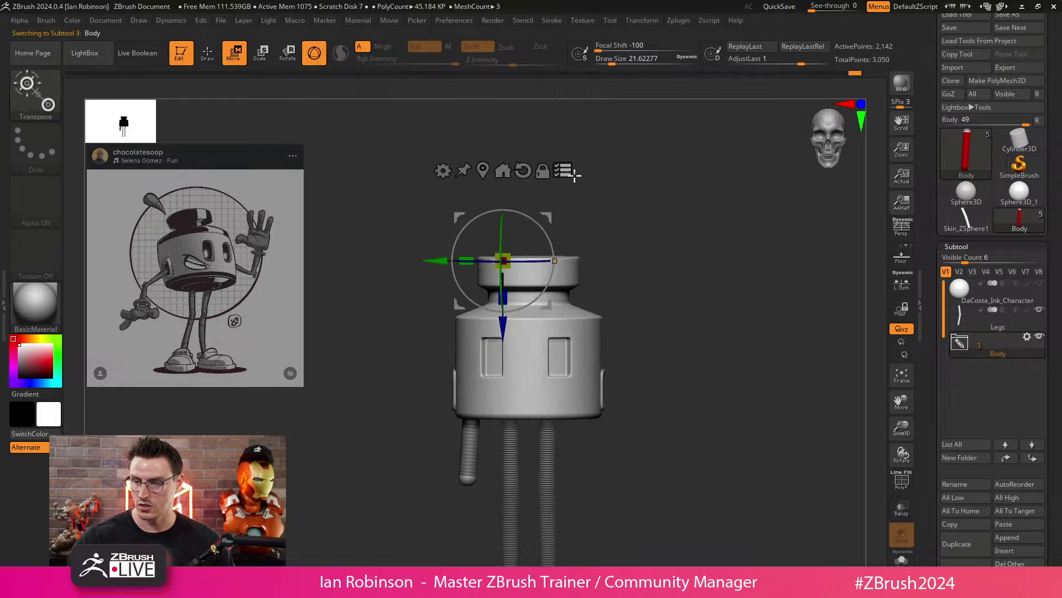
key(q)
mouse_move(657, 254)
alt+mouse_down()
mouse_move(700, 382)
mouse_move(646, 258)
alt+mouse_up()
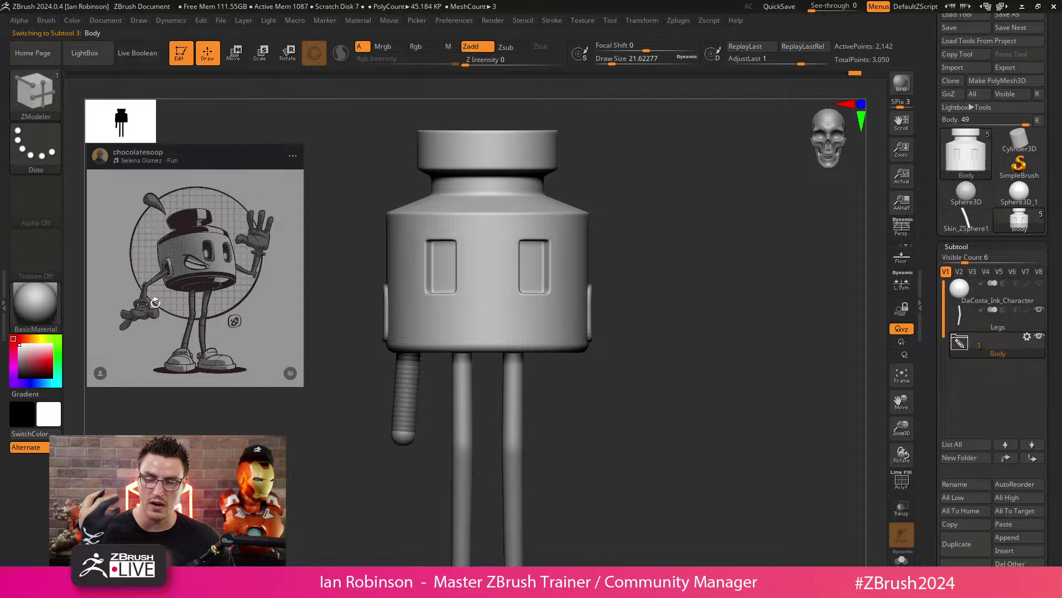
alt+click(412, 434)
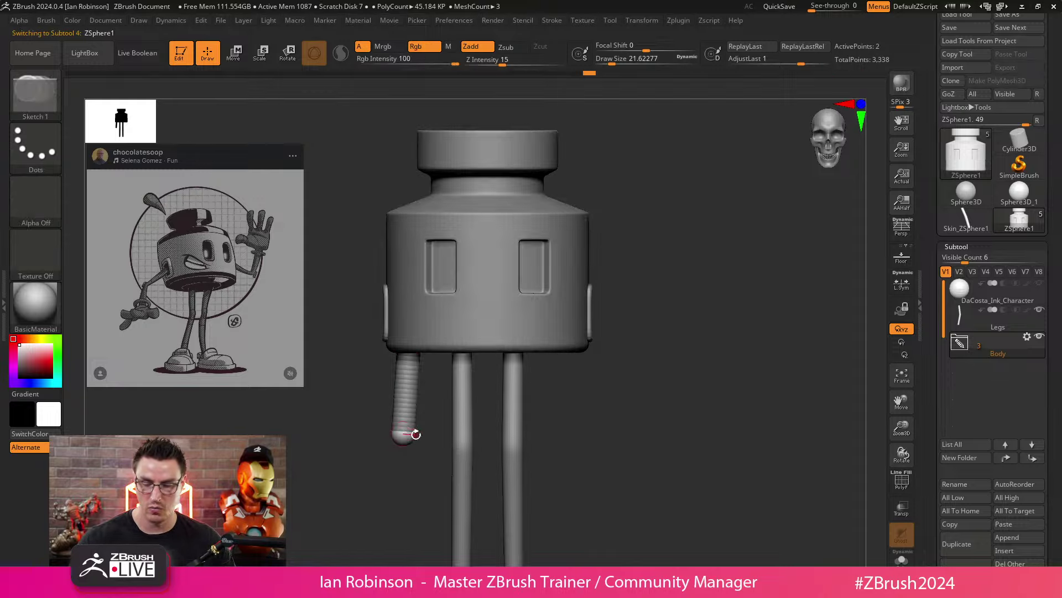
click(901, 507)
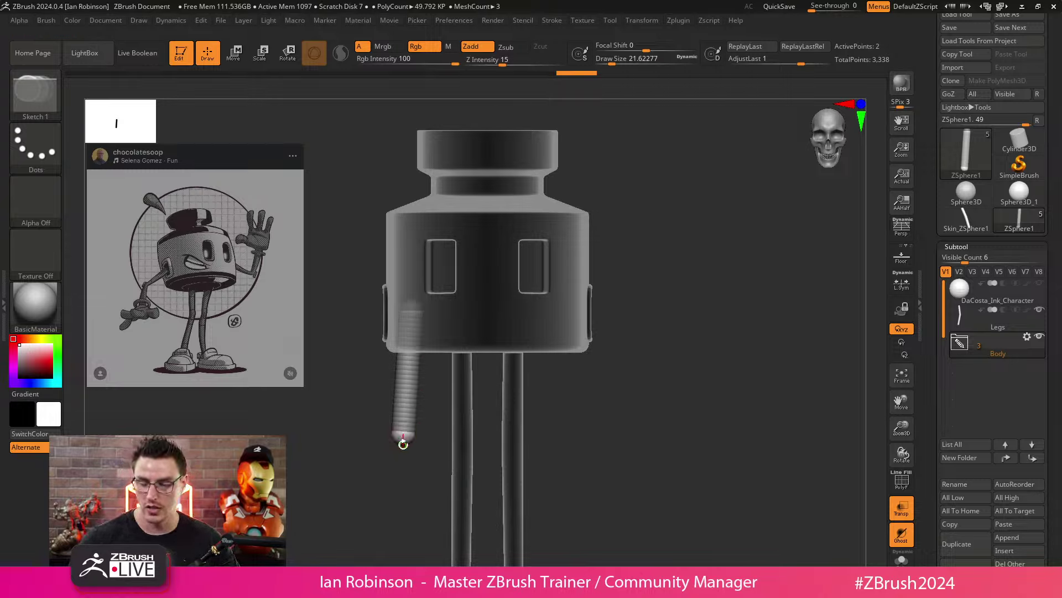
Step: Move the arm's end ZSphere far out to the side so the arm extends through the socket with a slight downward slope
drag(402, 436, 360, 427)
key(ctrl+z)
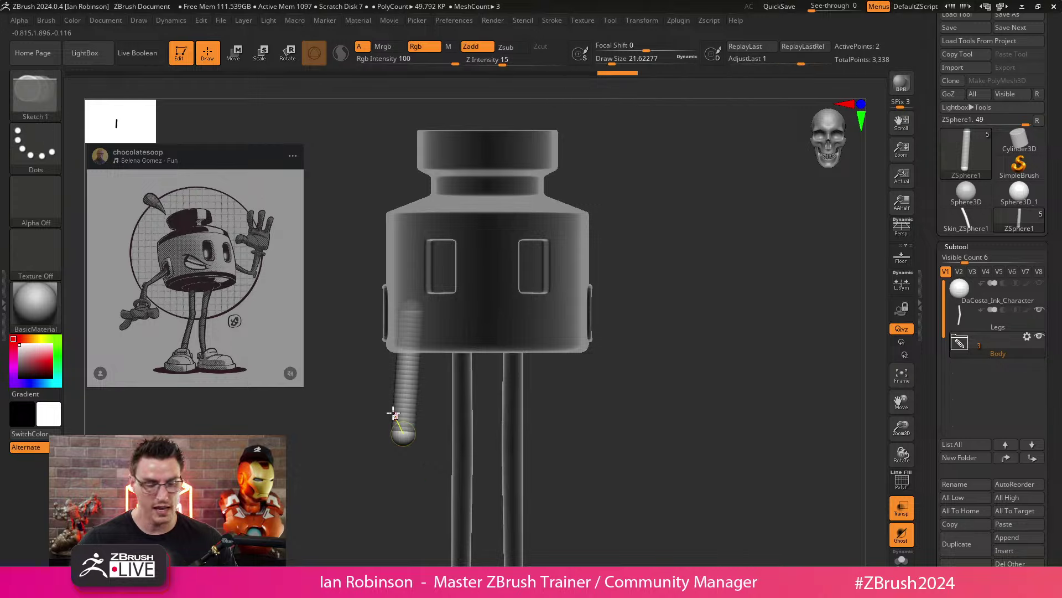
key(w)
mouse_move(398, 434)
mouse_down()
mouse_move(309, 396)
mouse_move(295, 407)
mouse_move(409, 481)
mouse_move(237, 416)
mouse_move(213, 361)
mouse_up()
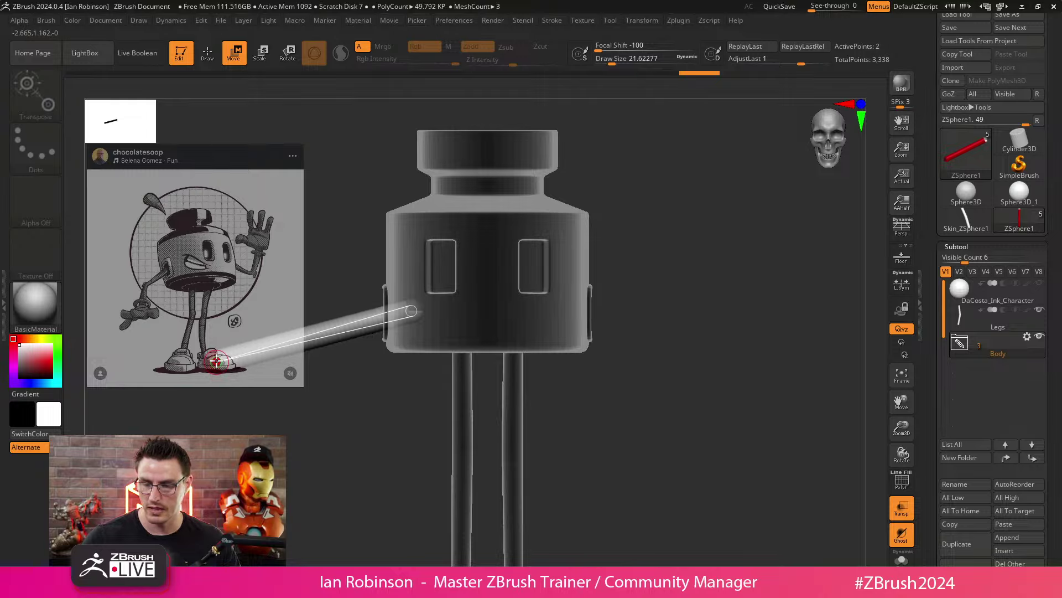
Step: Insert an elbow ZSphere midway along the arm and shift it slightly backward as seen from above
mouse_move(369, 415)
mouse_down()
mouse_move(413, 422)
mouse_move(620, 351)
mouse_move(619, 413)
mouse_move(626, 358)
mouse_move(599, 335)
mouse_move(578, 355)
mouse_move(563, 353)
mouse_move(636, 363)
mouse_move(590, 374)
mouse_move(565, 396)
mouse_move(607, 367)
mouse_up()
key(a)
click(444, 384)
key(w)
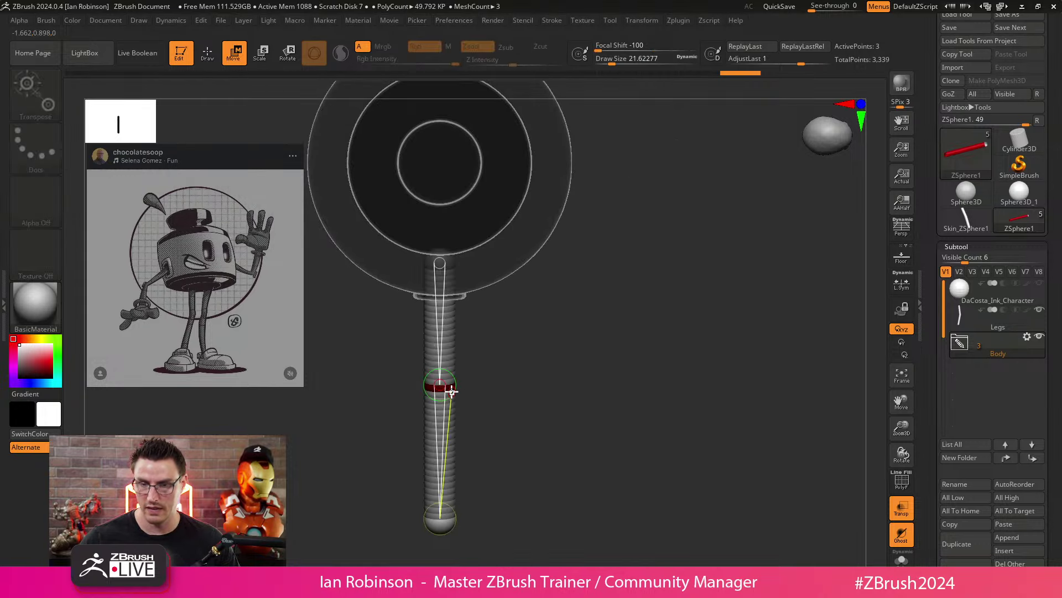
drag(449, 384, 446, 386)
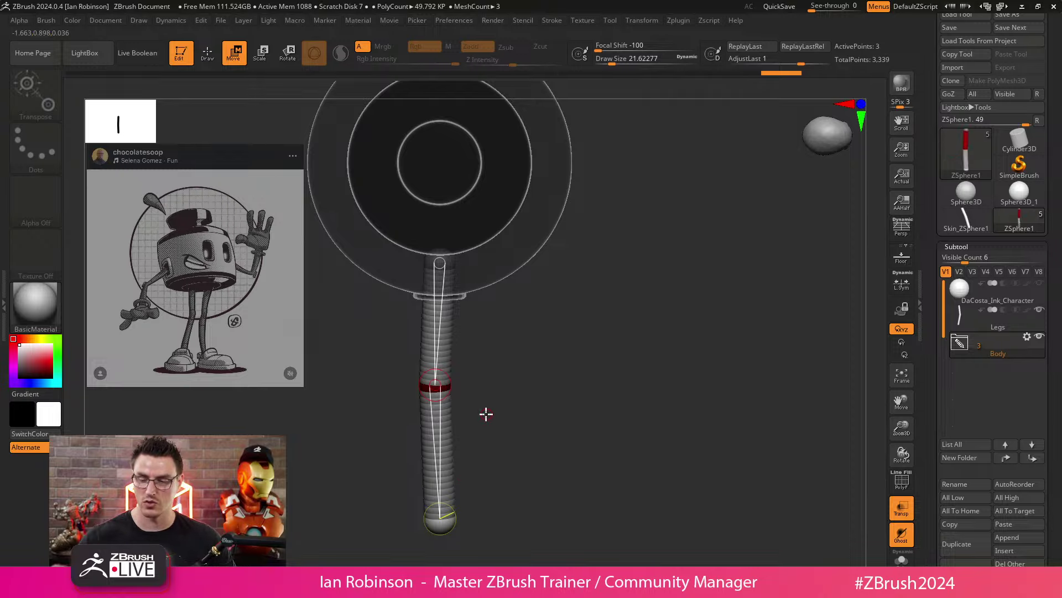
Step: Try to bend the forearm forward by moving its end ZSphere and by pulling the link below the elbow
drag(446, 512, 543, 442)
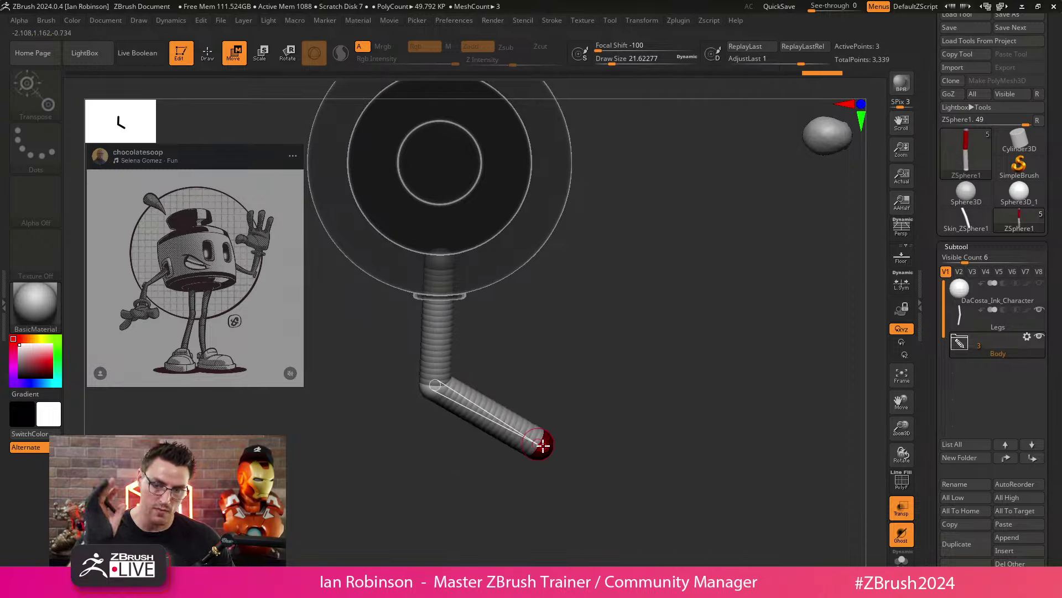
key(ctrl+z)
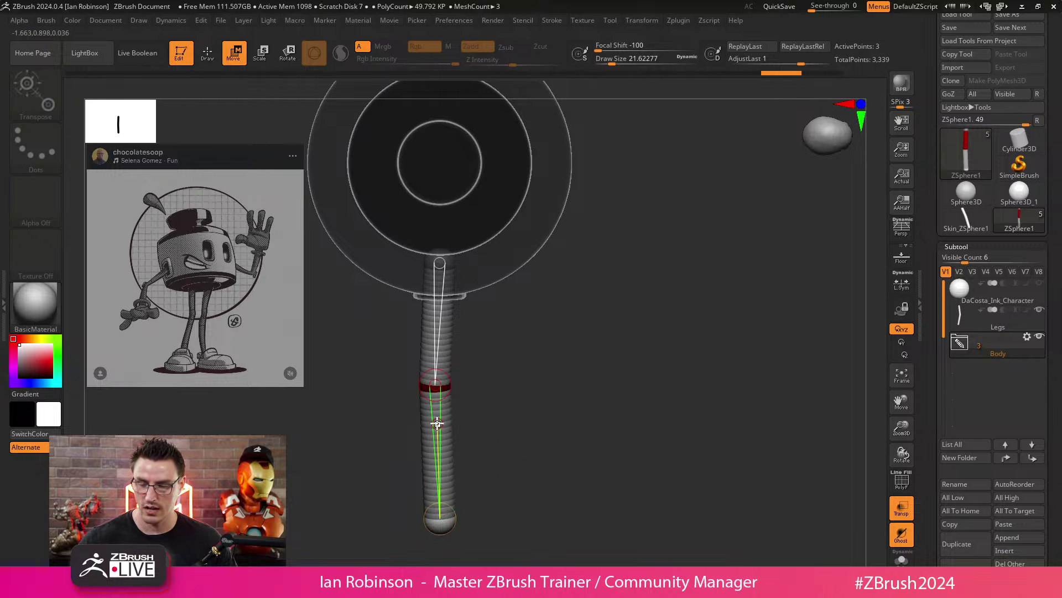
mouse_move(437, 424)
mouse_down()
mouse_move(507, 400)
mouse_move(470, 422)
mouse_move(450, 406)
mouse_move(470, 377)
mouse_move(443, 389)
mouse_move(469, 378)
mouse_up()
key(ctrl+z)
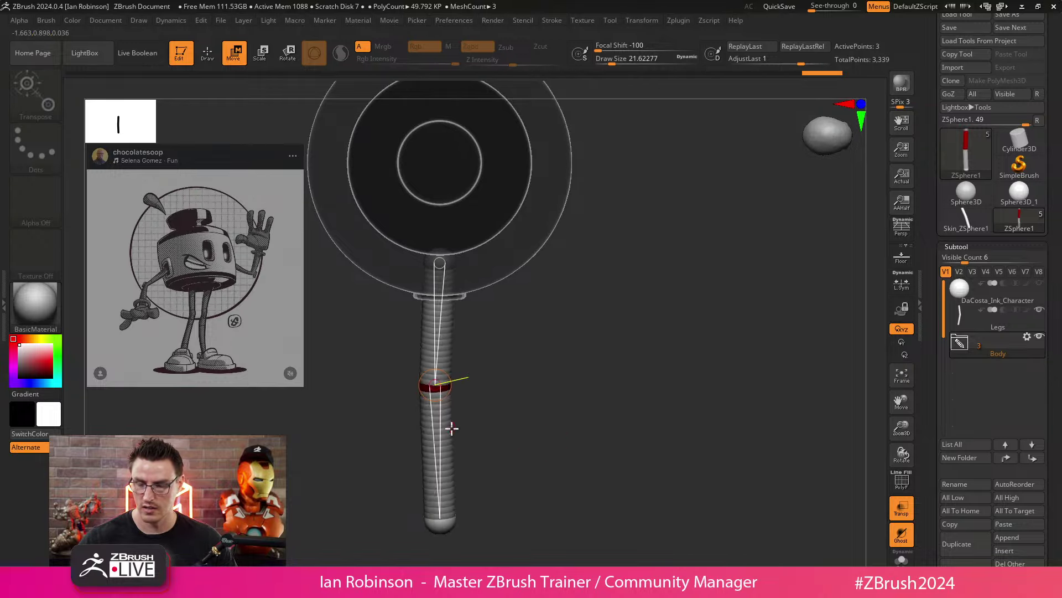
key(ctrl+z)
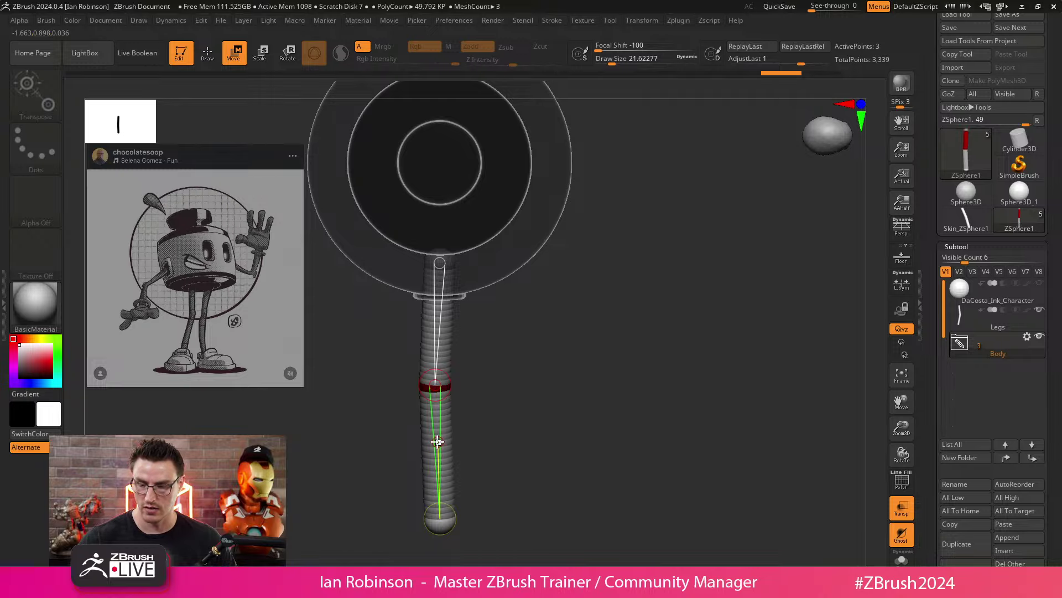
drag(437, 442, 492, 429)
key(ctrl+z)
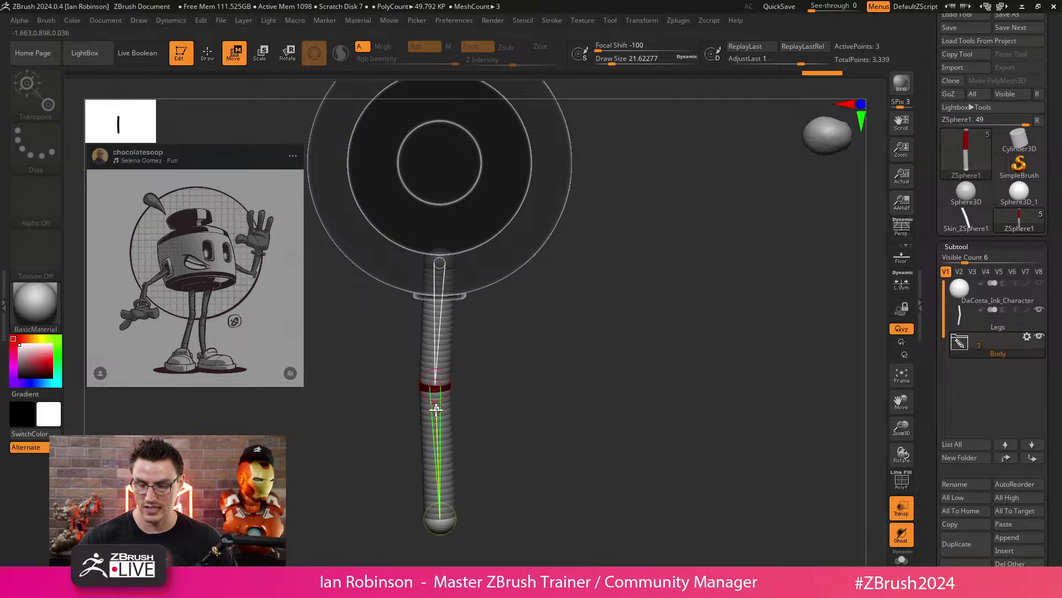
key(ctrl+z)
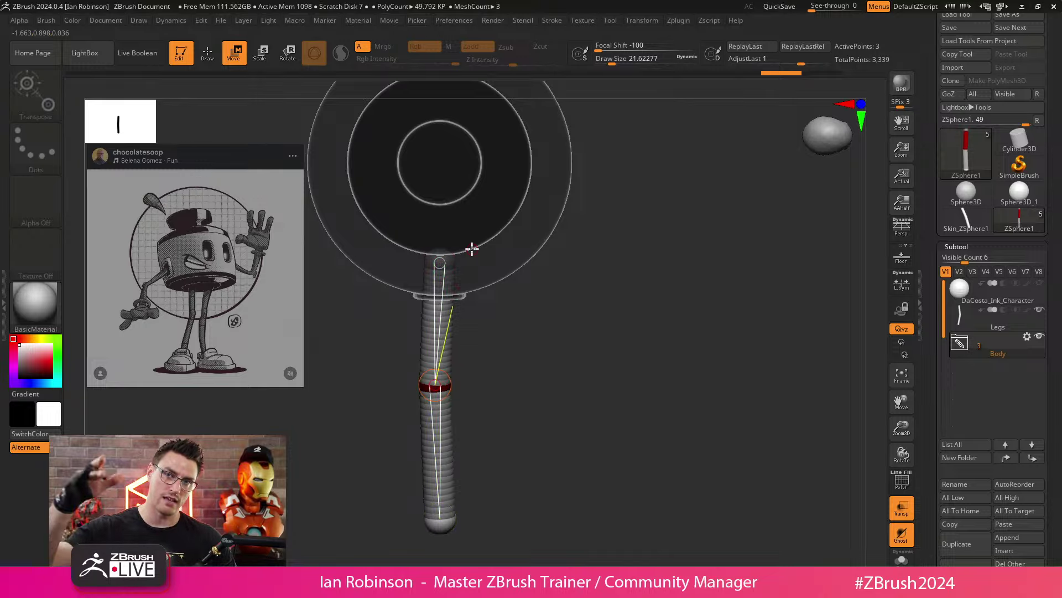
Step: Bend the forearm forward at the elbow by moving its connecting link, and check the bend from the side
drag(439, 432, 491, 372)
drag(543, 403, 513, 384)
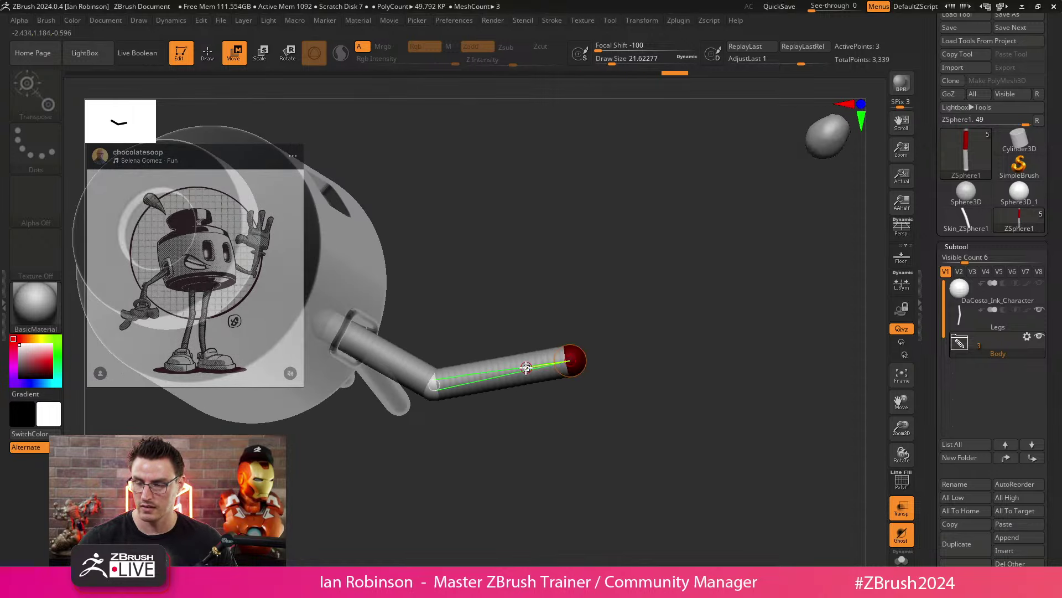
shift+drag(645, 387, 564, 422)
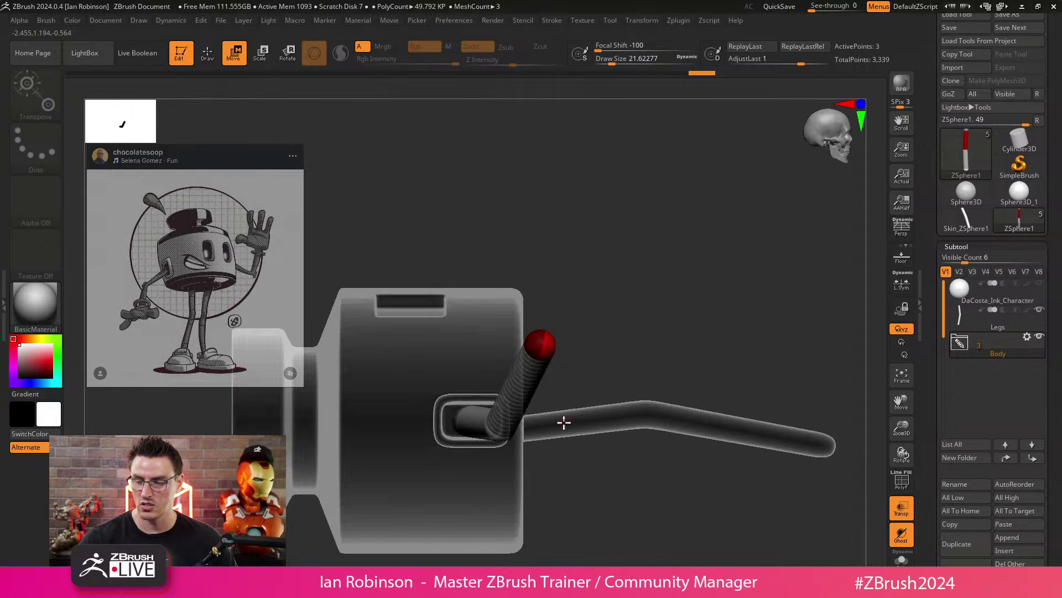
alt+drag(652, 482, 543, 460)
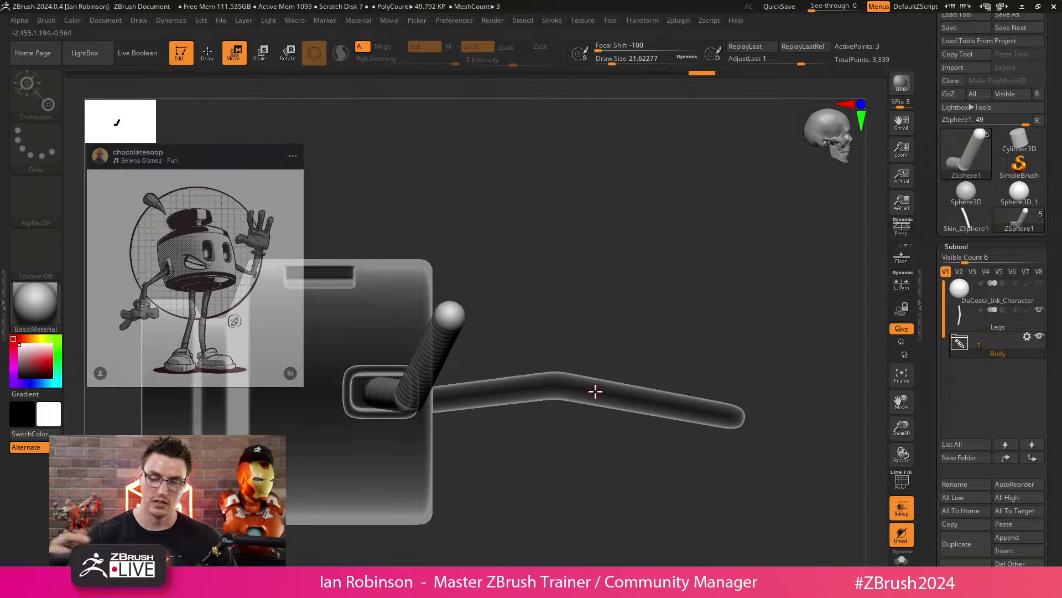
drag(596, 387, 552, 315)
drag(523, 367, 600, 384)
Step: Select the Legs subtool, examine its polygon wireframe with and without dynamic smoothing, and reselect the arm ZSpheres
alt+click(465, 403)
key(shift+f)
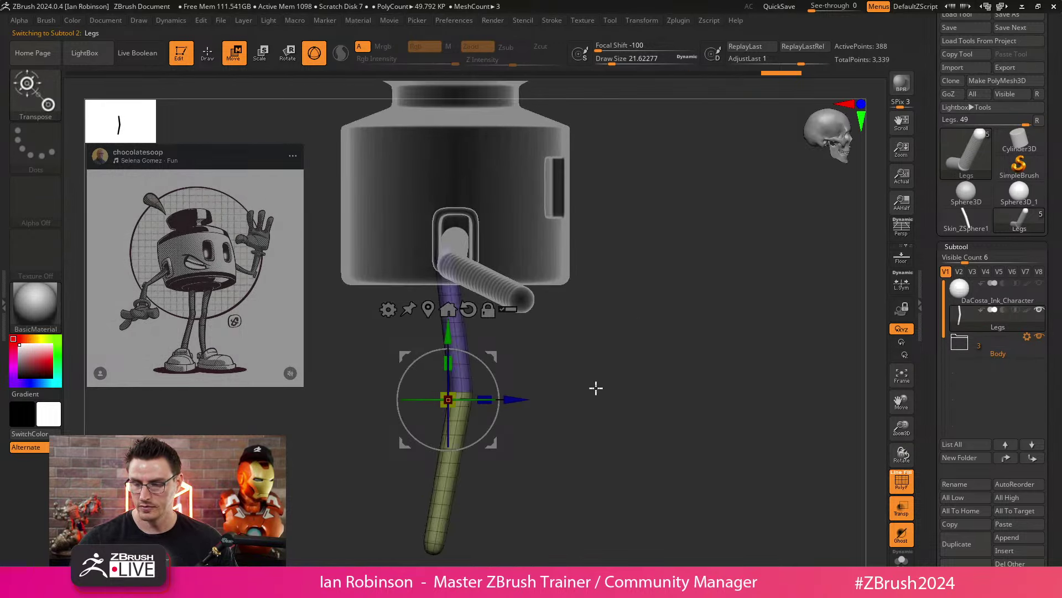
key(shift+d)
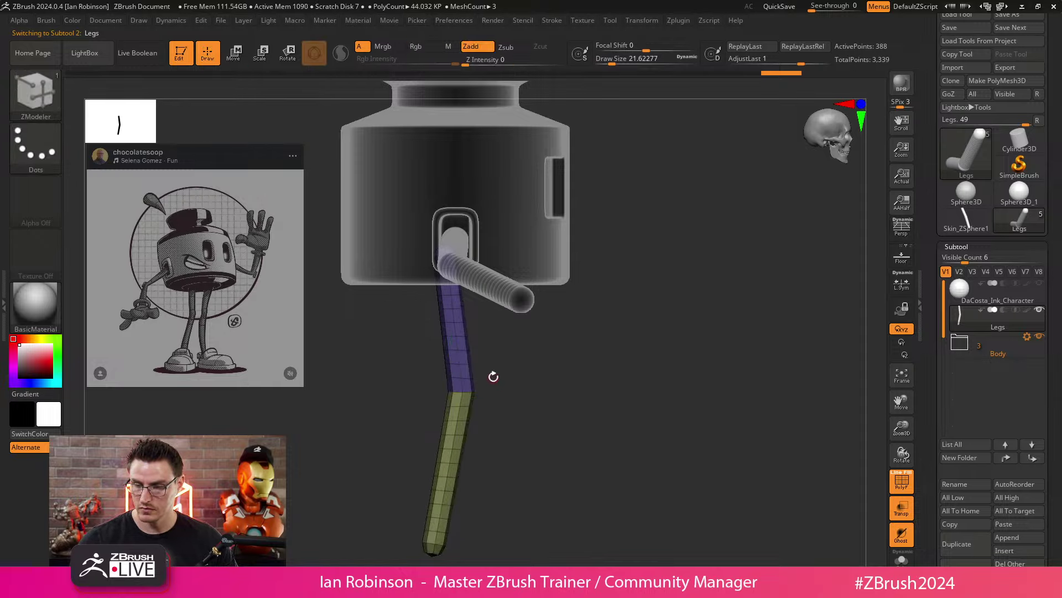
shift+drag(492, 389, 514, 380)
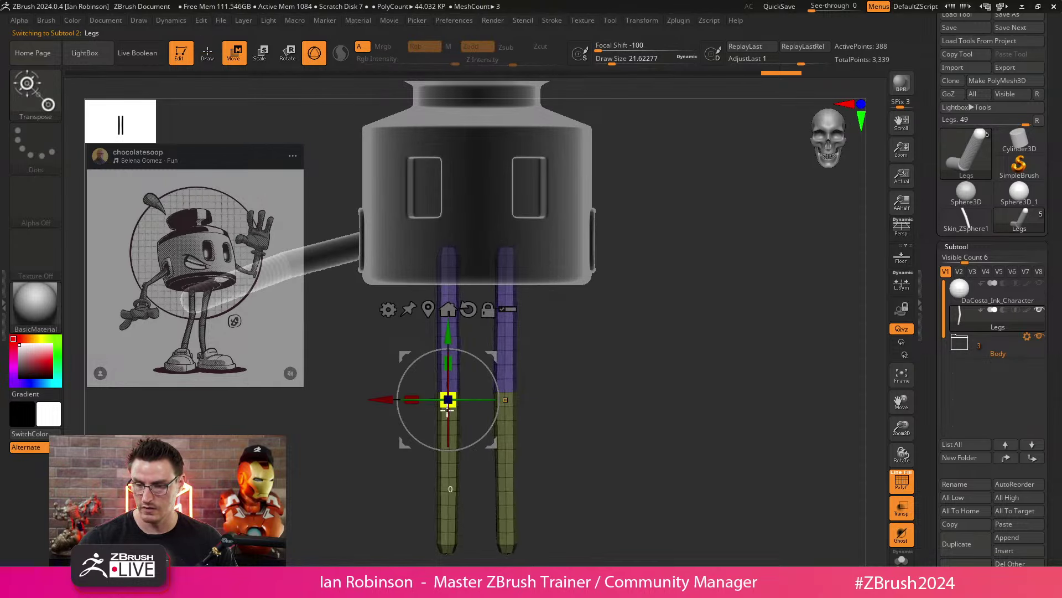
key(q)
drag(599, 381, 641, 366)
key(d)
key(shift+f)
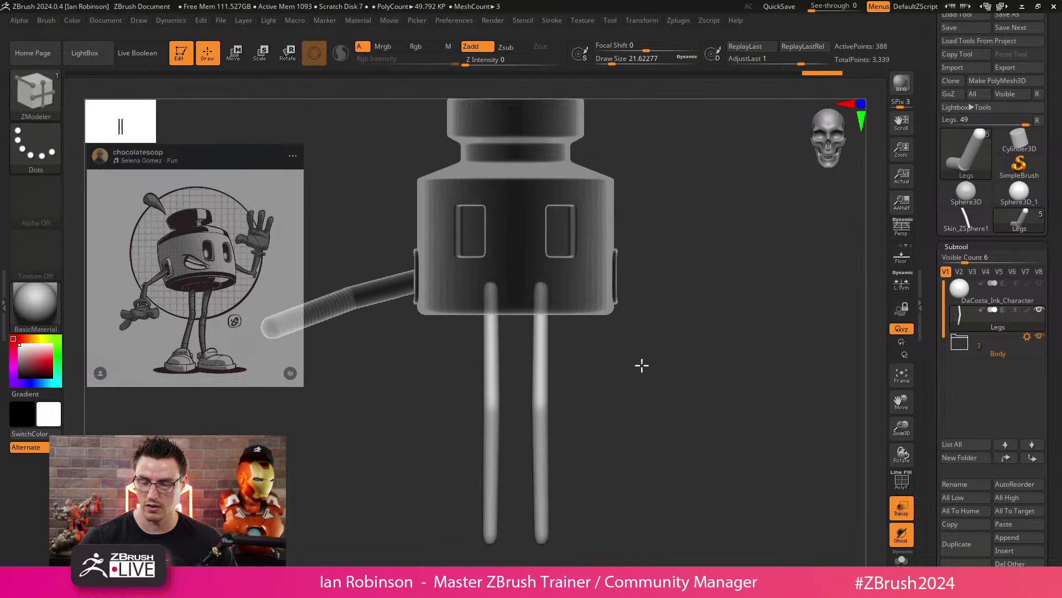
alt+click(394, 286)
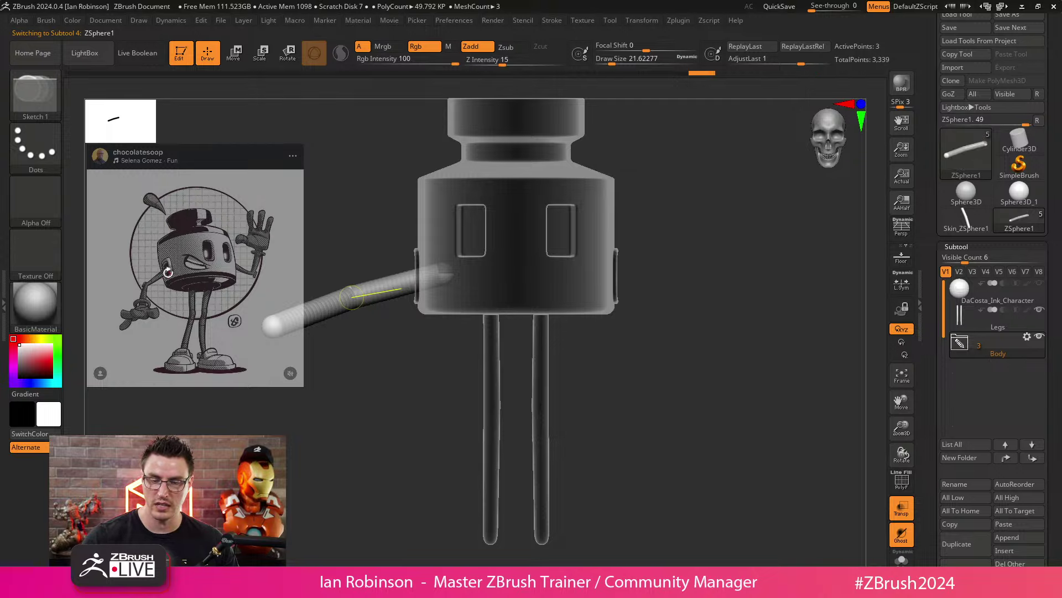
Step: Try removing the elbow ZSphere from the arm and undo each deletion
drag(410, 346, 603, 325)
alt+click(603, 325)
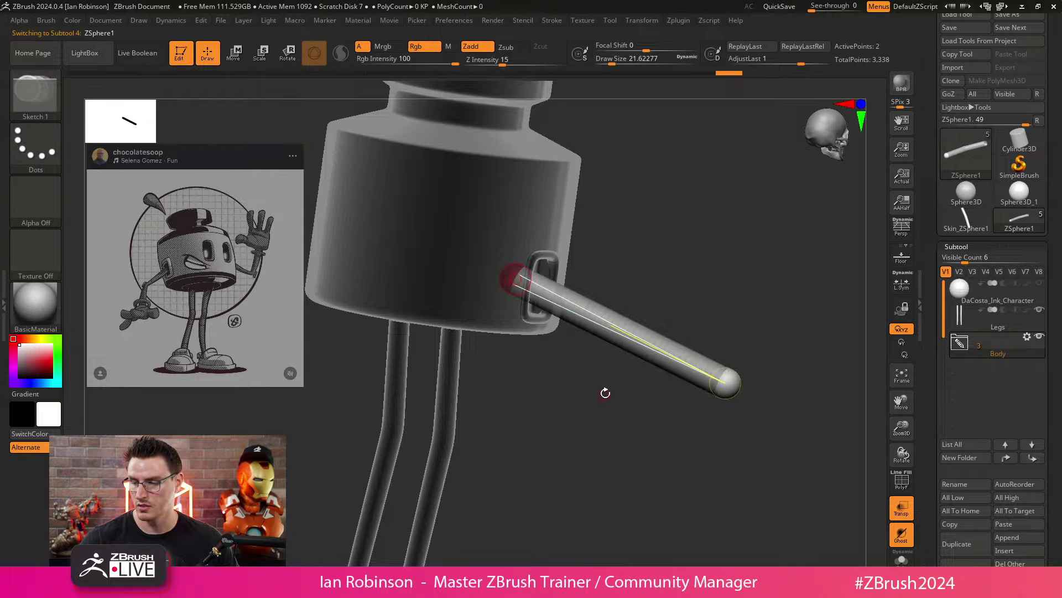
key(ctrl+z)
drag(641, 412, 601, 414)
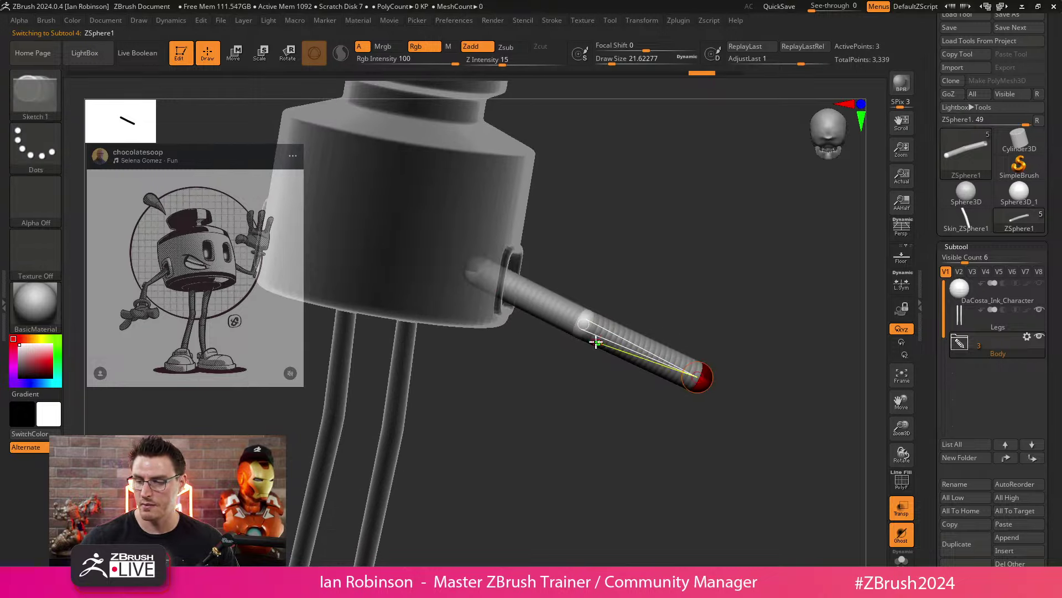
alt+click(593, 313)
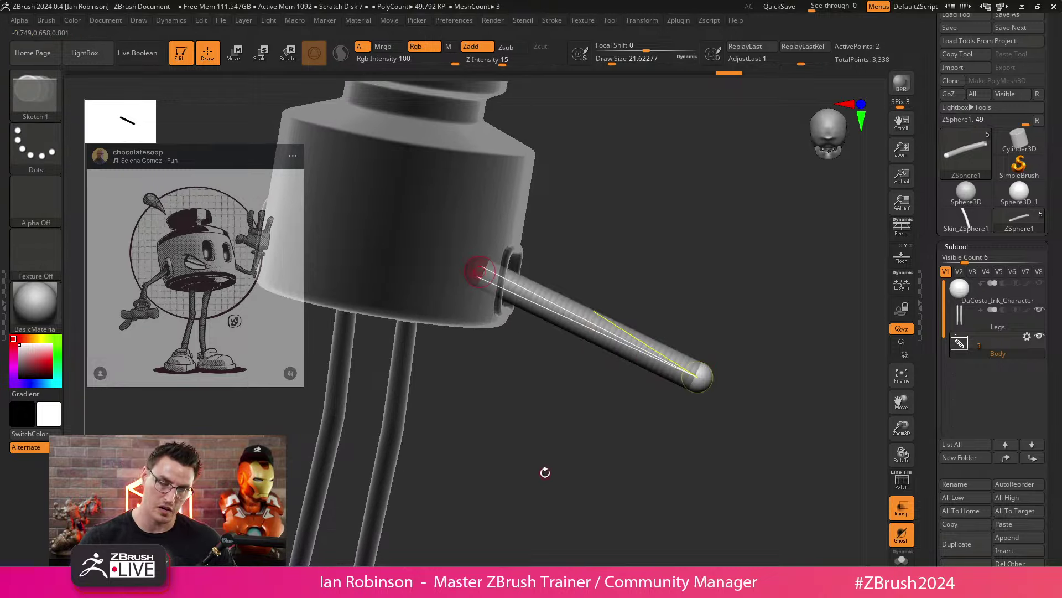
key(ctrl+z)
drag(581, 422, 552, 406)
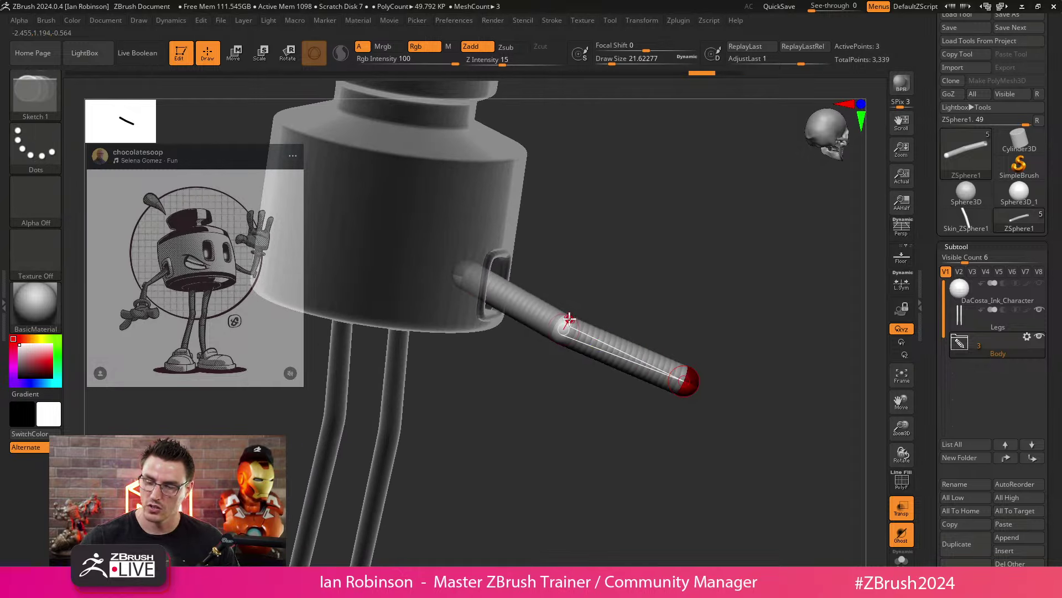
Step: Activate Scale mode, select the arm's elbow ZSphere and check the bent arm from several angles
key(w)
key(e)
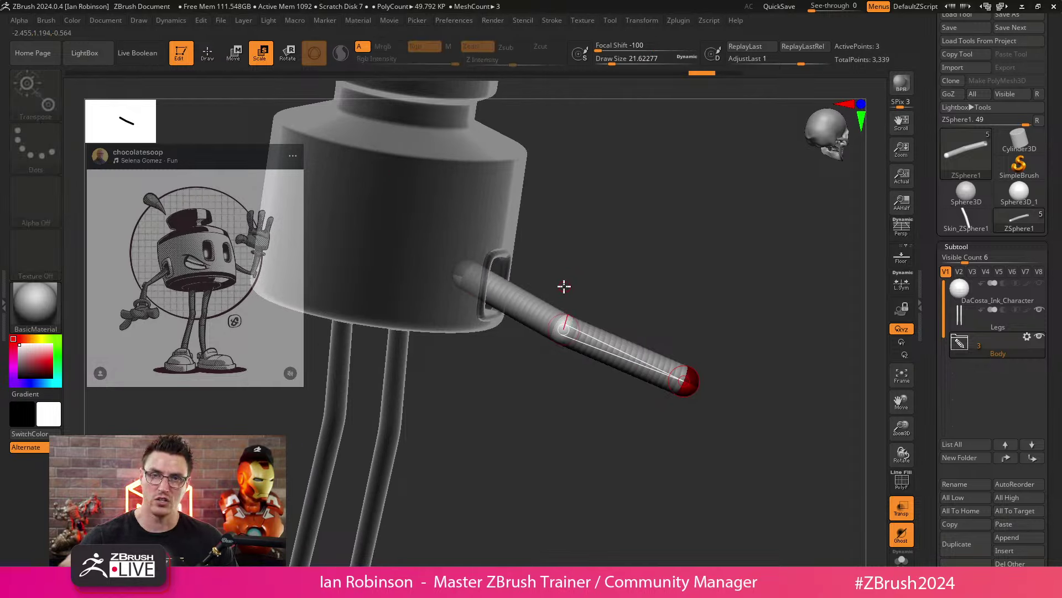
click(565, 323)
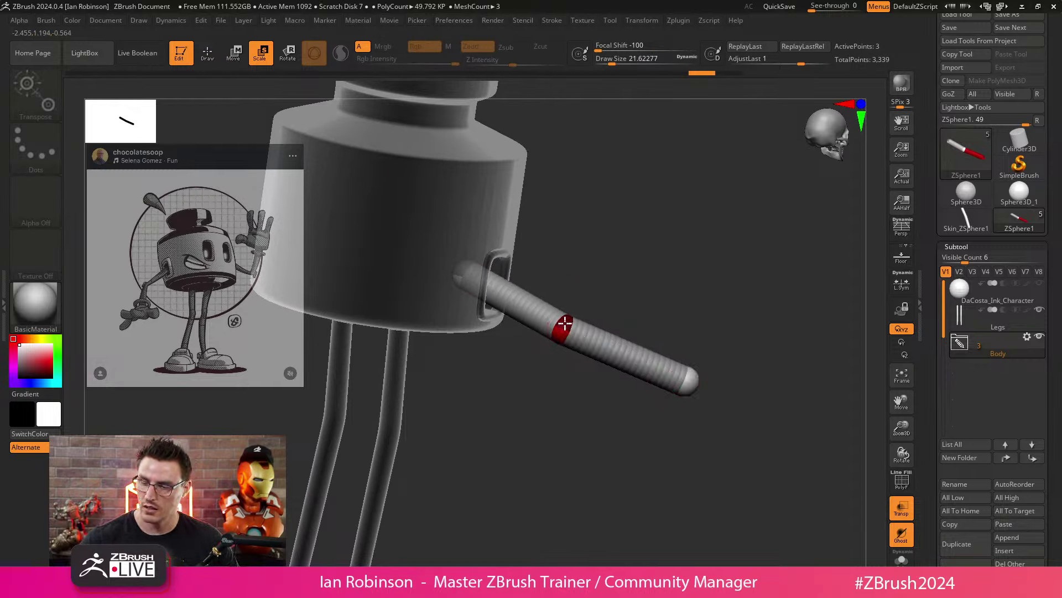
drag(551, 336, 671, 251)
alt+drag(591, 316, 485, 316)
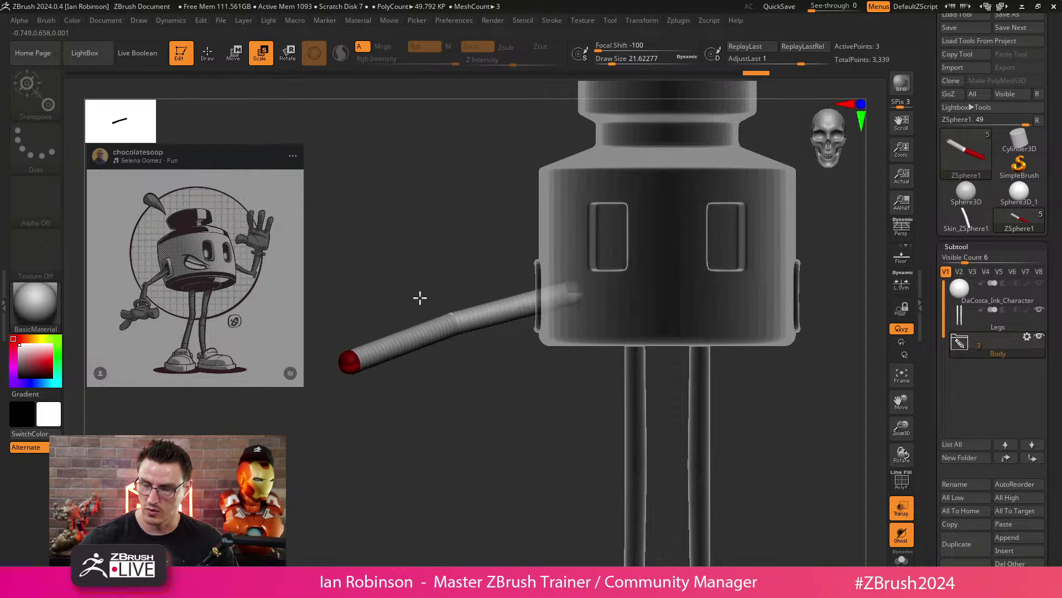
drag(455, 365, 487, 456)
click(365, 249)
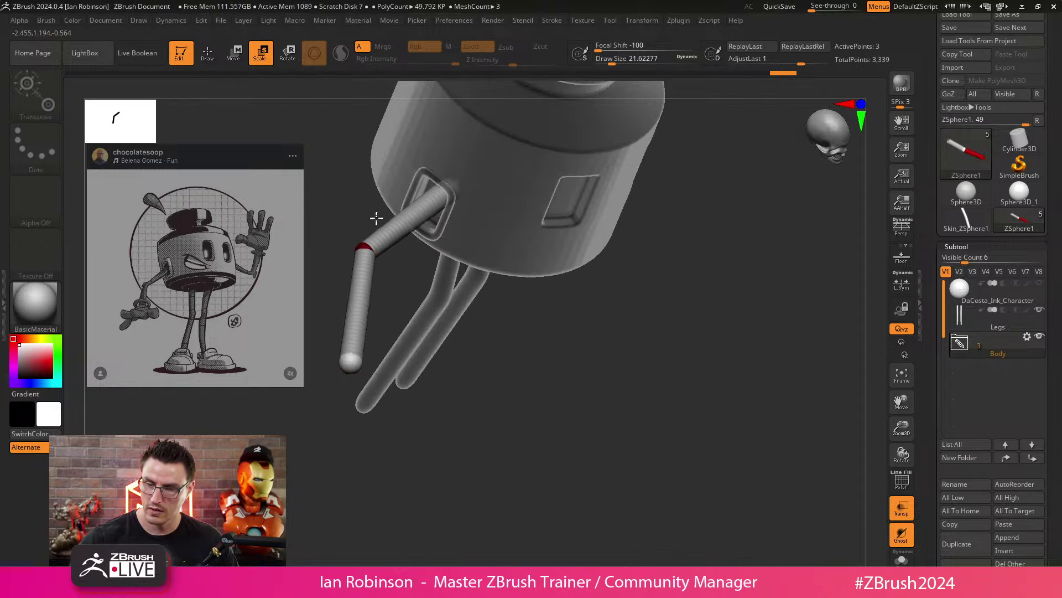
drag(383, 216, 495, 293)
drag(663, 279, 428, 395)
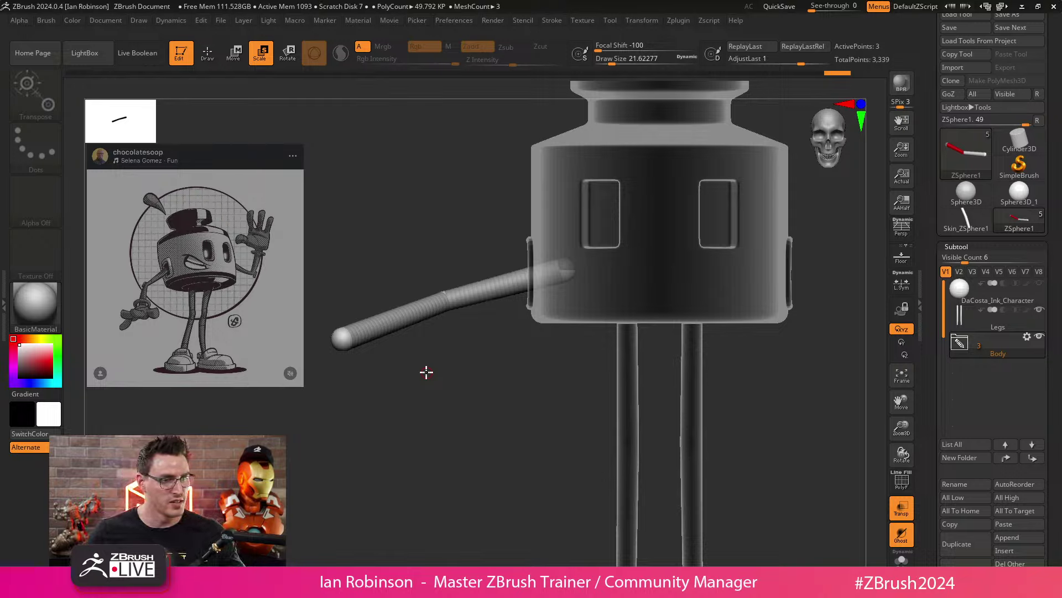
Step: Draw a larger ZSphere at the end of the bent arm to form the hand
alt+drag(426, 371, 423, 437)
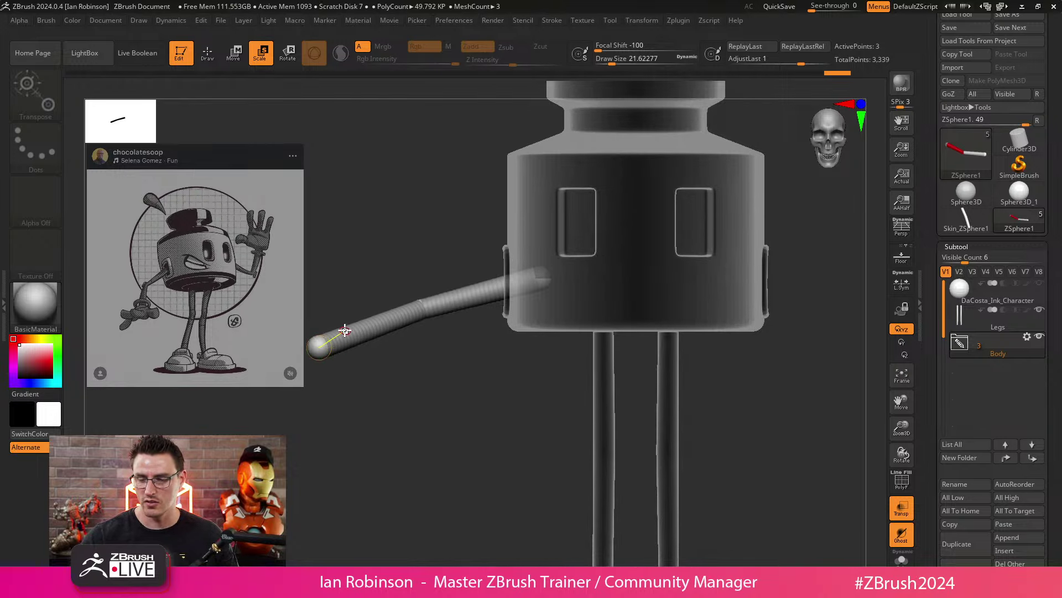
drag(405, 393, 422, 380)
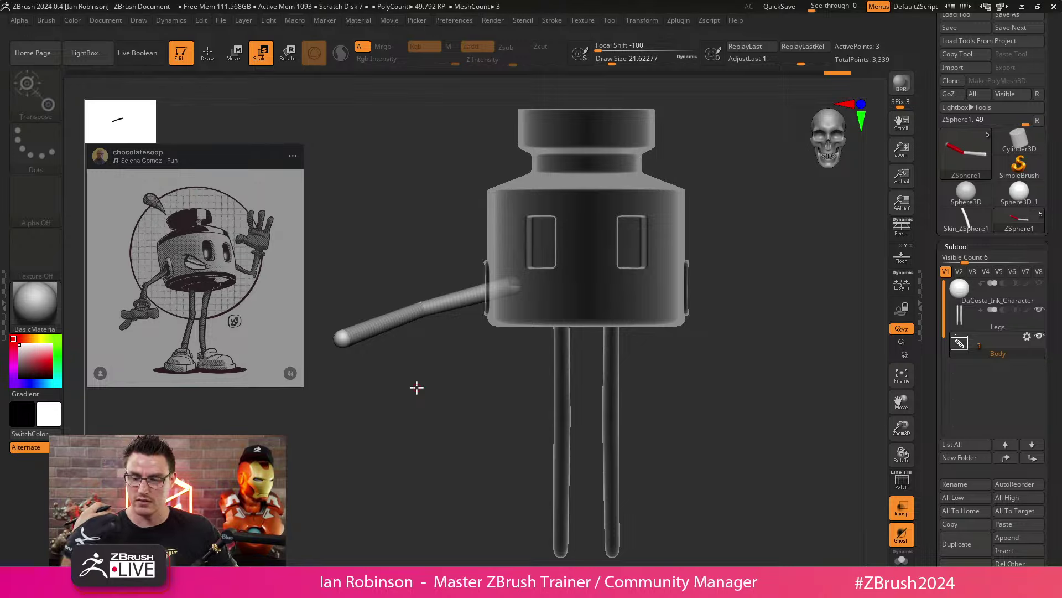
drag(416, 387, 466, 411)
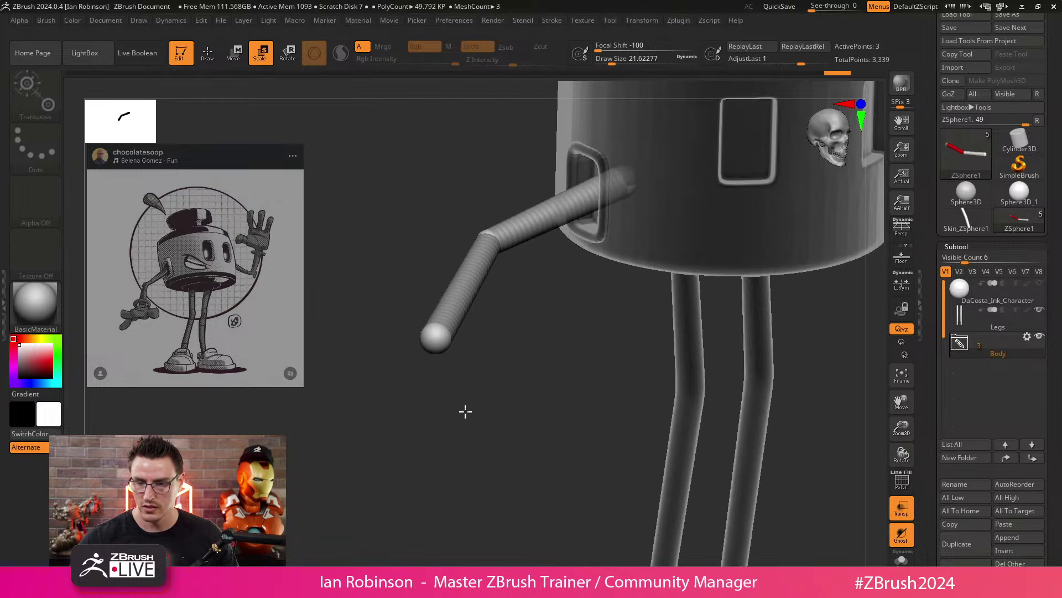
drag(429, 349, 480, 372)
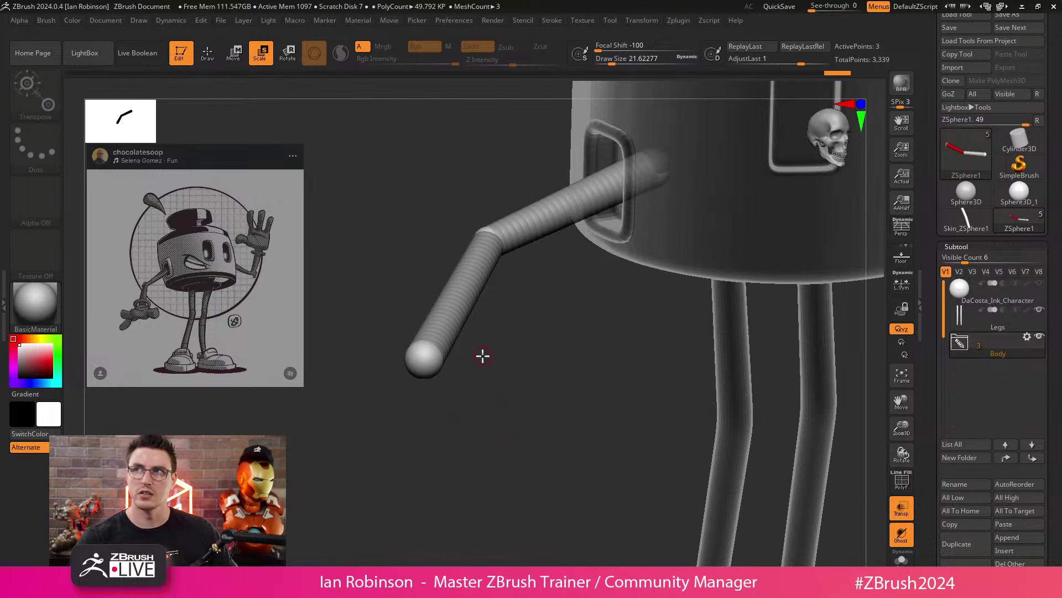
drag(483, 356, 521, 347)
click(208, 53)
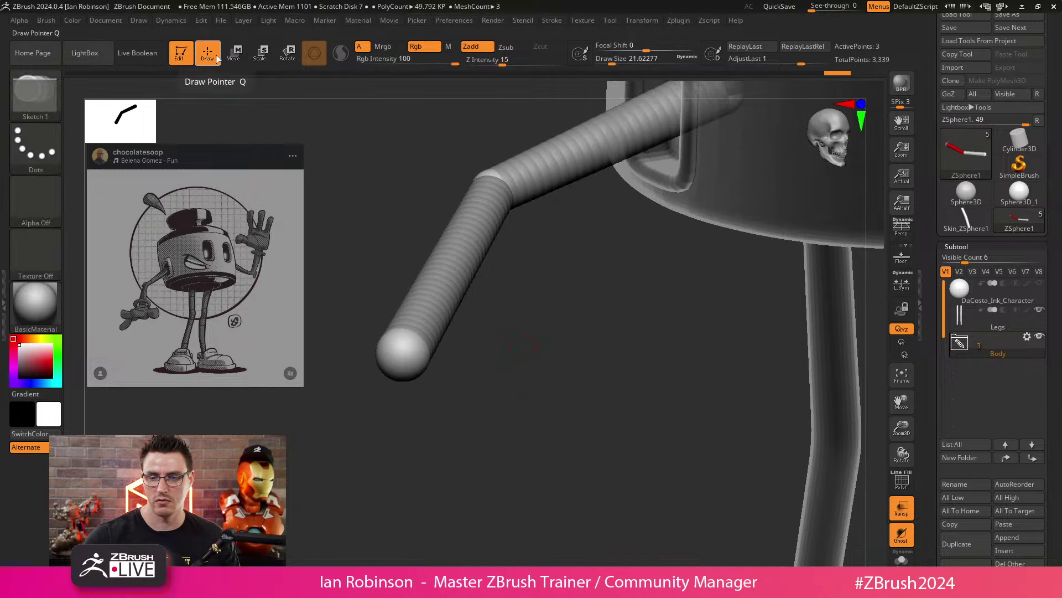
mouse_move(420, 376)
mouse_down()
mouse_move(447, 356)
mouse_move(422, 387)
mouse_move(486, 399)
mouse_move(463, 422)
mouse_move(458, 396)
mouse_up()
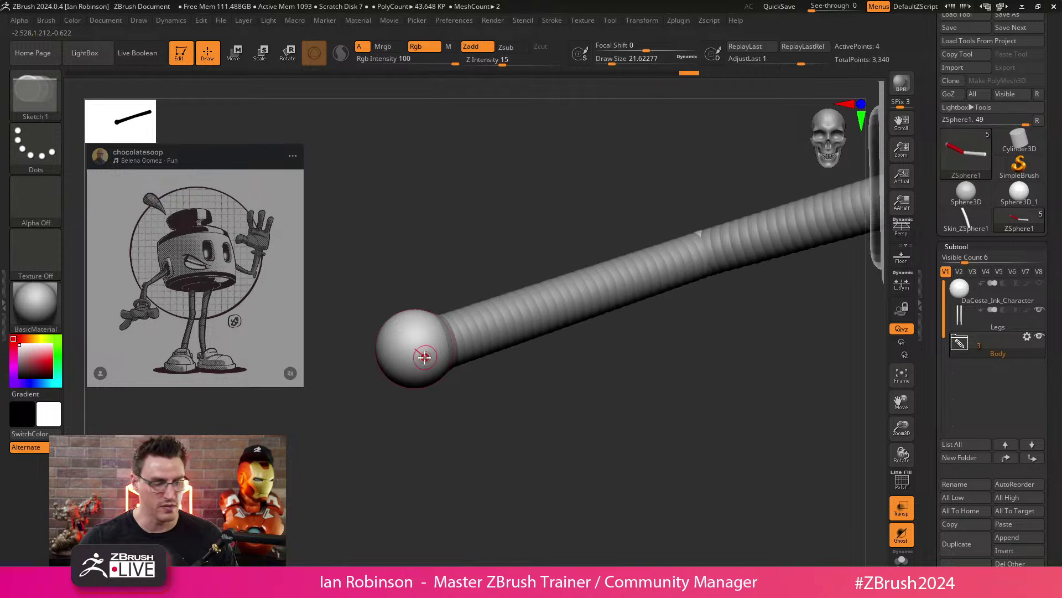
Step: Move the arm's ZSpheres so the forearm angles further down from the elbow toward the hand
key(w)
drag(428, 361, 462, 404)
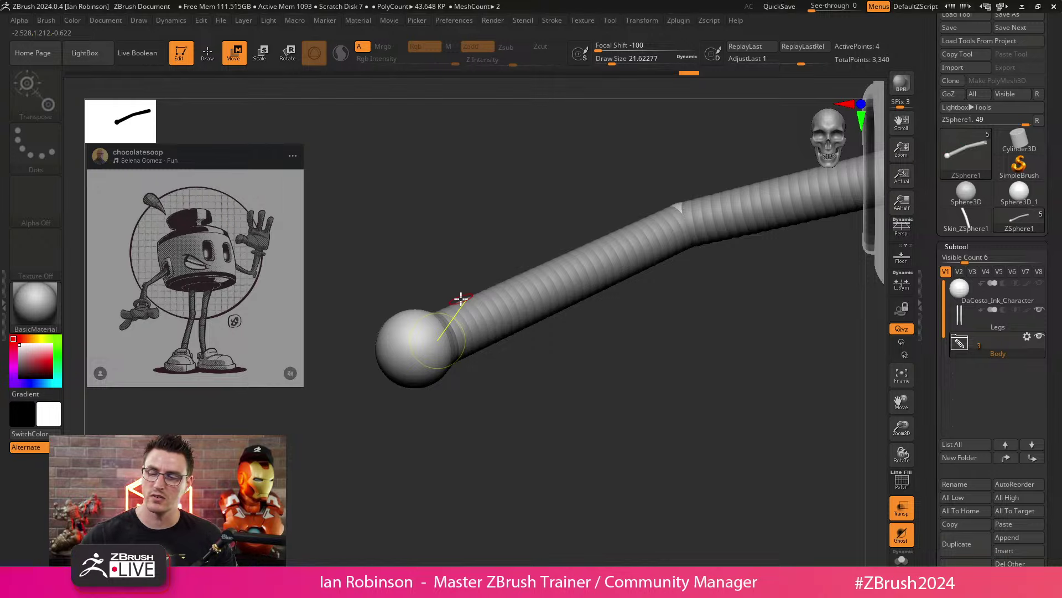
drag(483, 346, 457, 333)
click(545, 260)
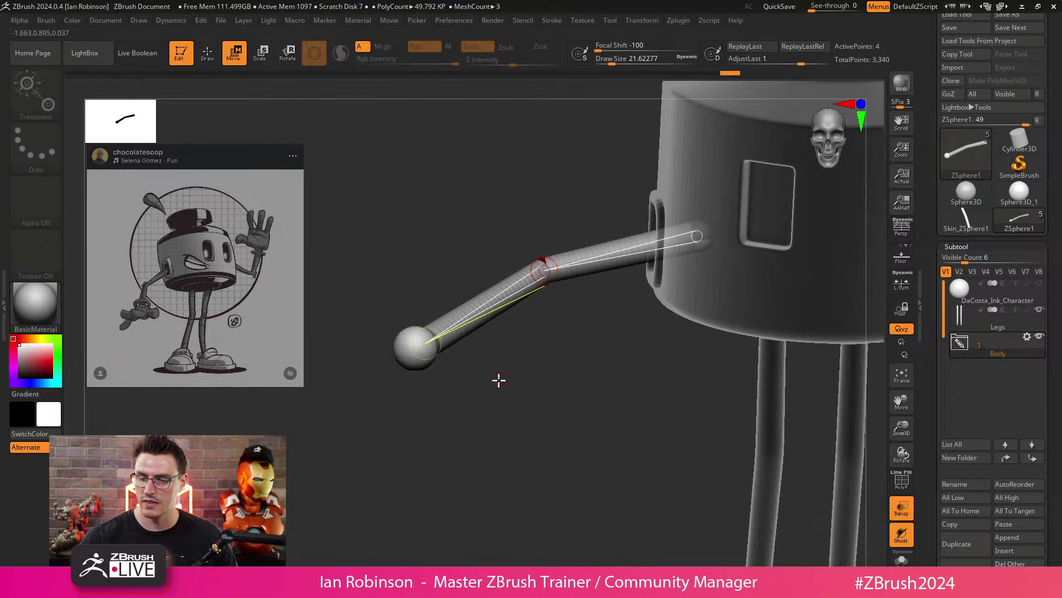
Step: Try drawing a ZSphere on the hand sphere and undo it
key(q)
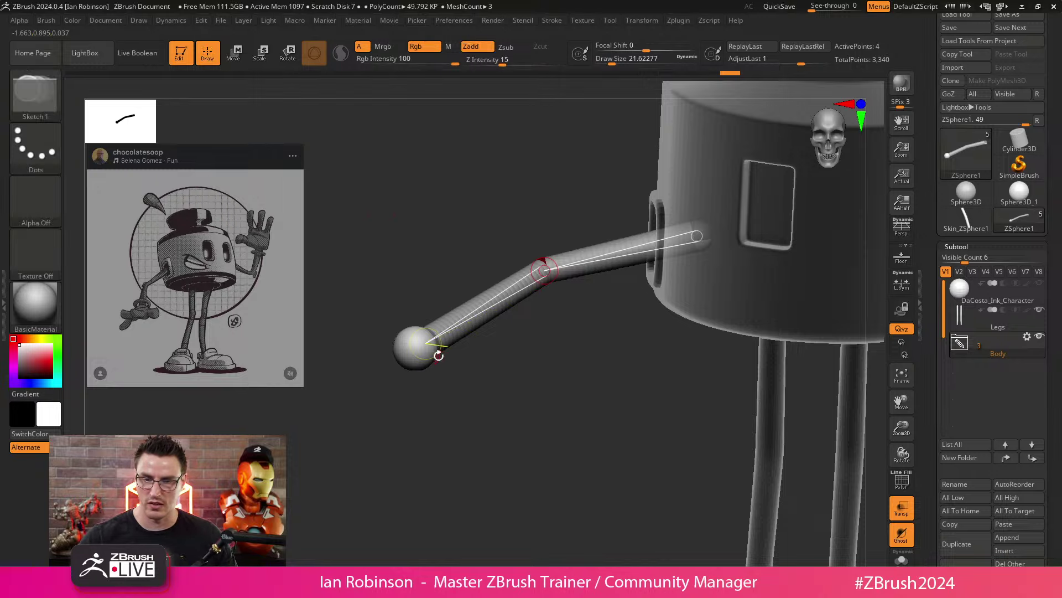
drag(421, 348, 466, 375)
key(ctrl+z)
Step: Draw the first finger base as a small child ZSphere on the hand sphere and check its placement
drag(548, 332, 496, 363)
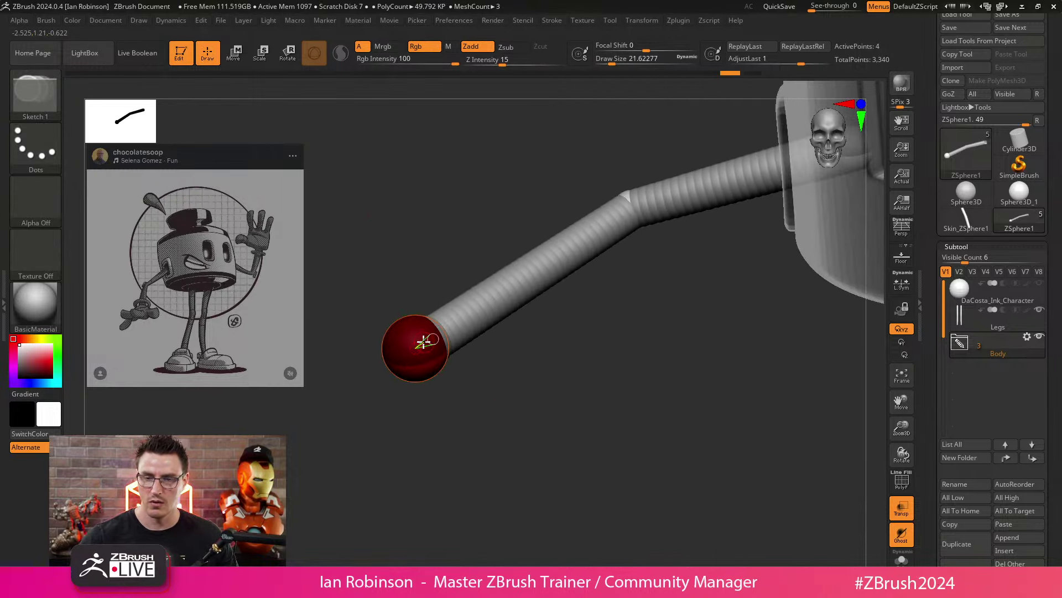
key(w)
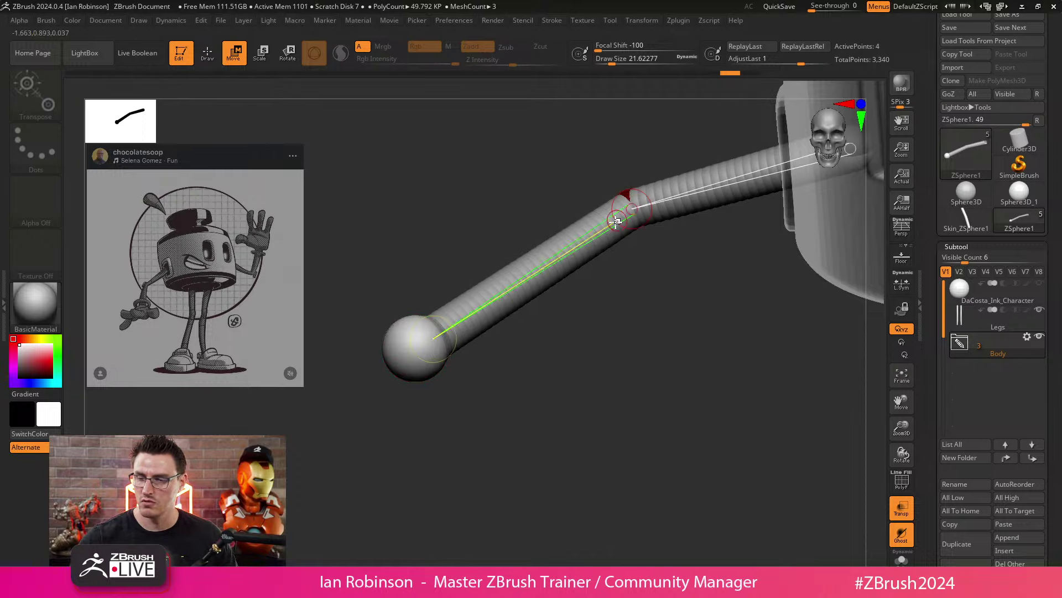
key(q)
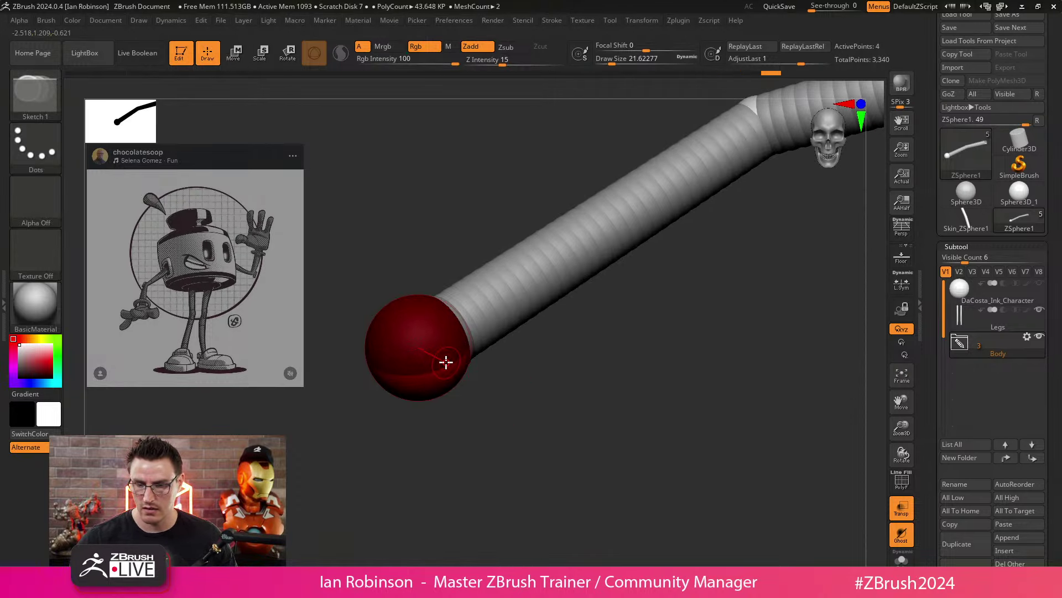
drag(446, 362, 451, 372)
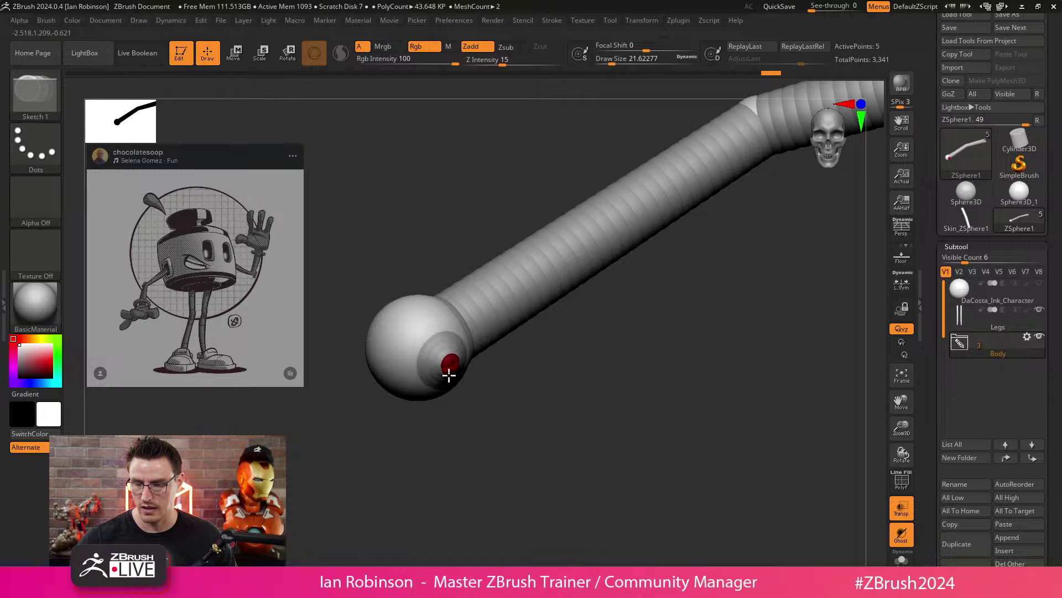
drag(553, 388, 466, 369)
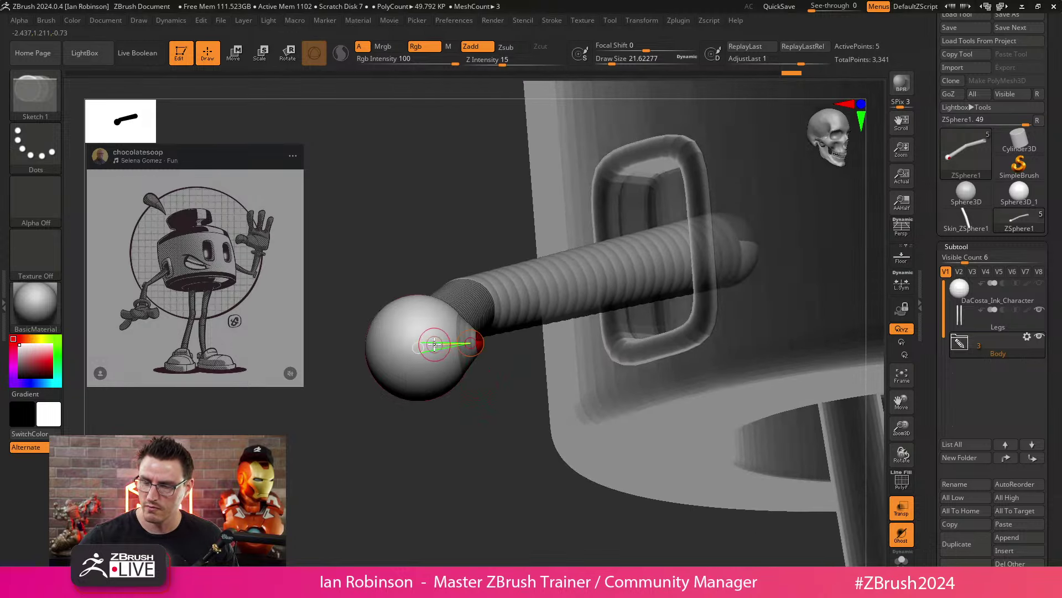
drag(429, 410, 448, 431)
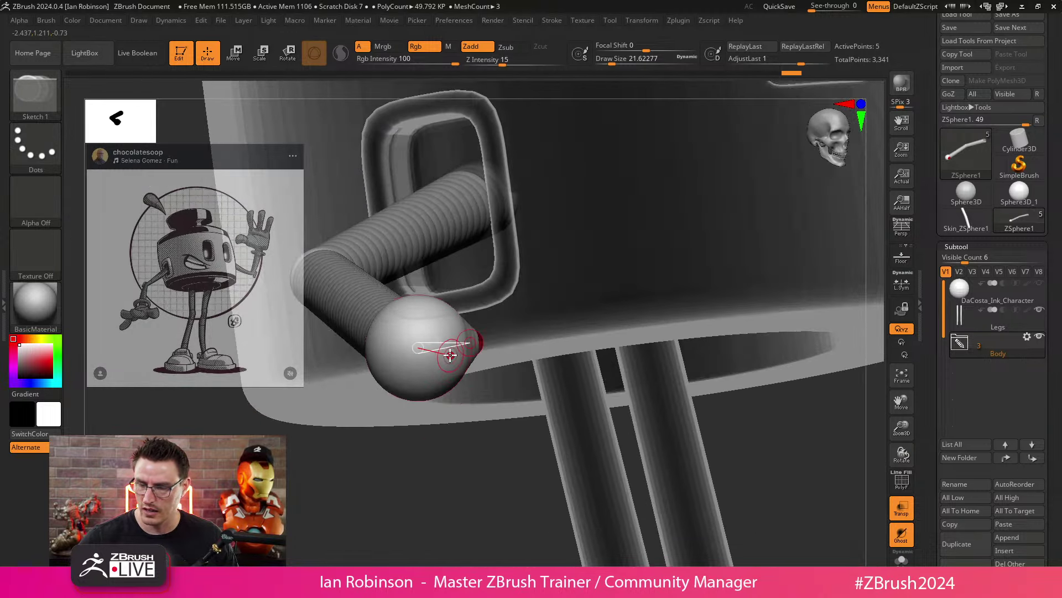
key(w)
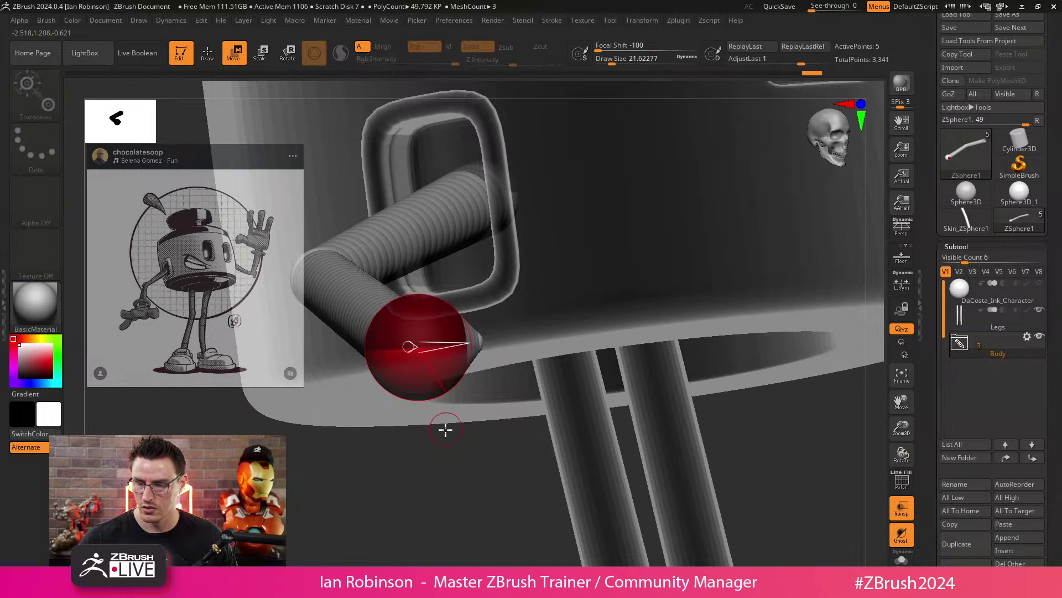
mouse_move(427, 475)
mouse_down()
mouse_move(420, 482)
mouse_move(424, 469)
mouse_up()
Step: Add the second and third finger base ZSpheres beside the first one on the hand sphere
key(q)
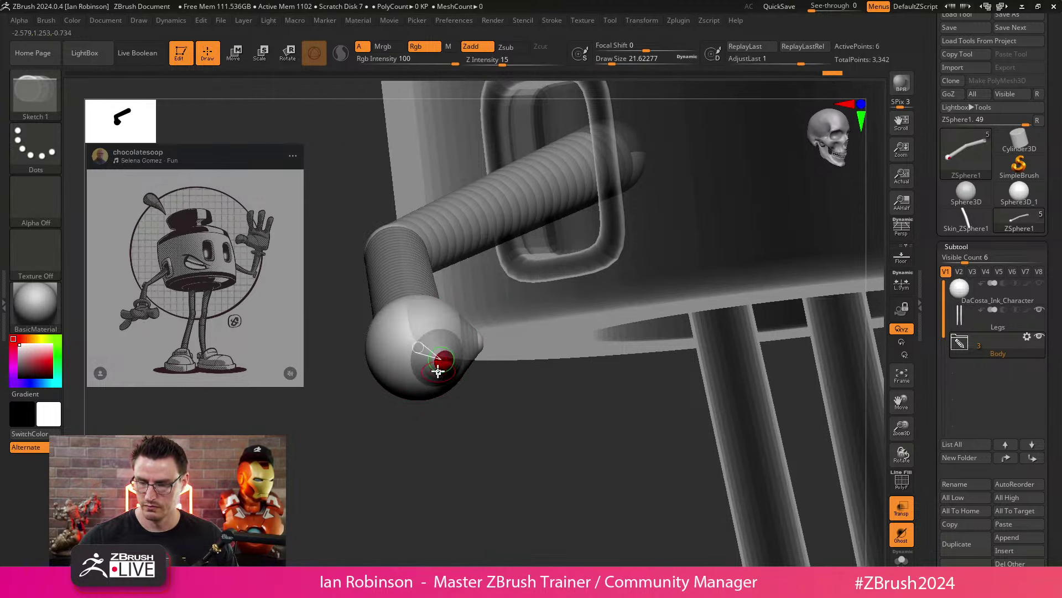
mouse_move(462, 421)
mouse_down()
mouse_move(474, 439)
mouse_move(463, 408)
mouse_up()
key(w)
key(q)
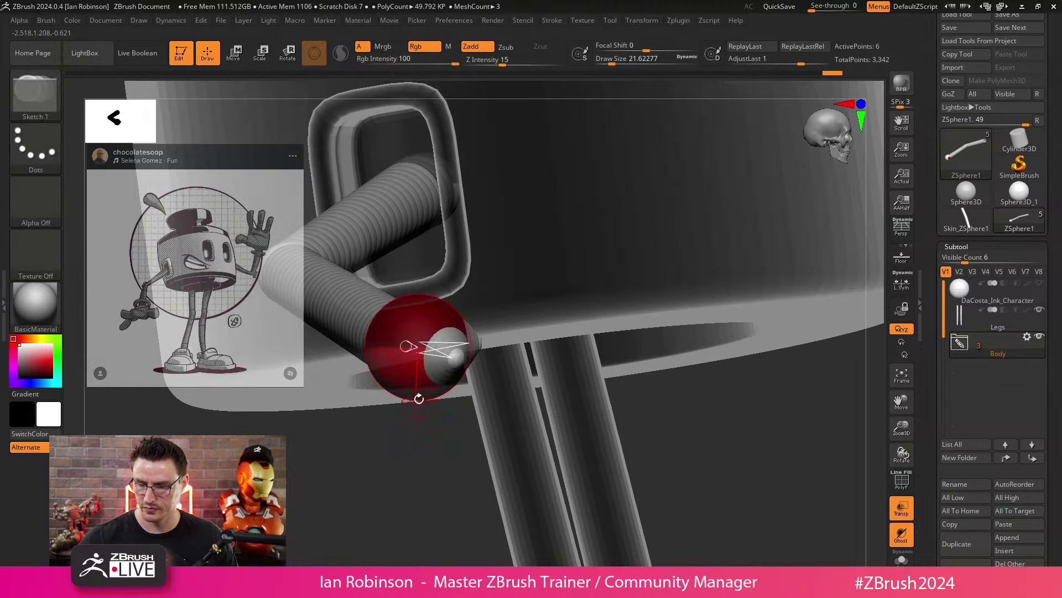
drag(416, 366, 415, 378)
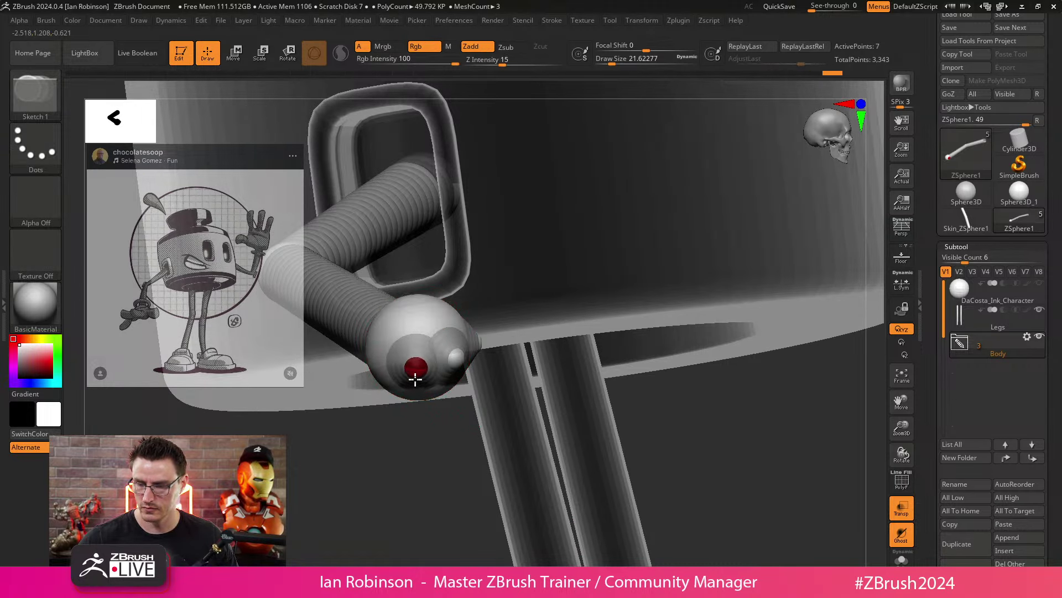
mouse_move(419, 423)
mouse_down()
mouse_move(422, 462)
mouse_move(434, 463)
mouse_move(412, 421)
mouse_up()
Step: Add a fourth finger base ZSphere to the hand sphere and check the finger spacing from several angles
key(w)
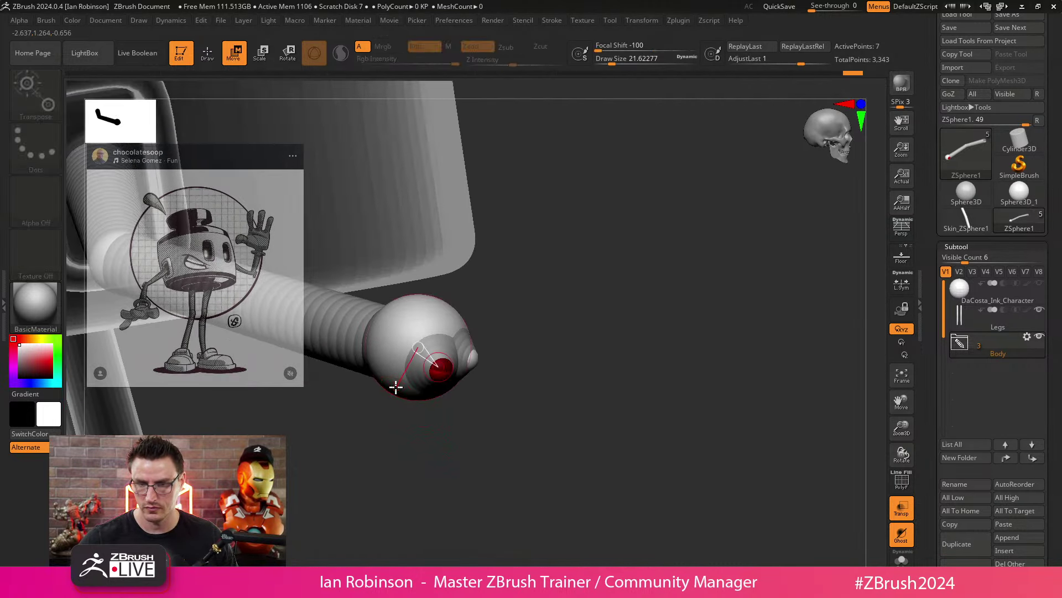
key(q)
click(395, 376)
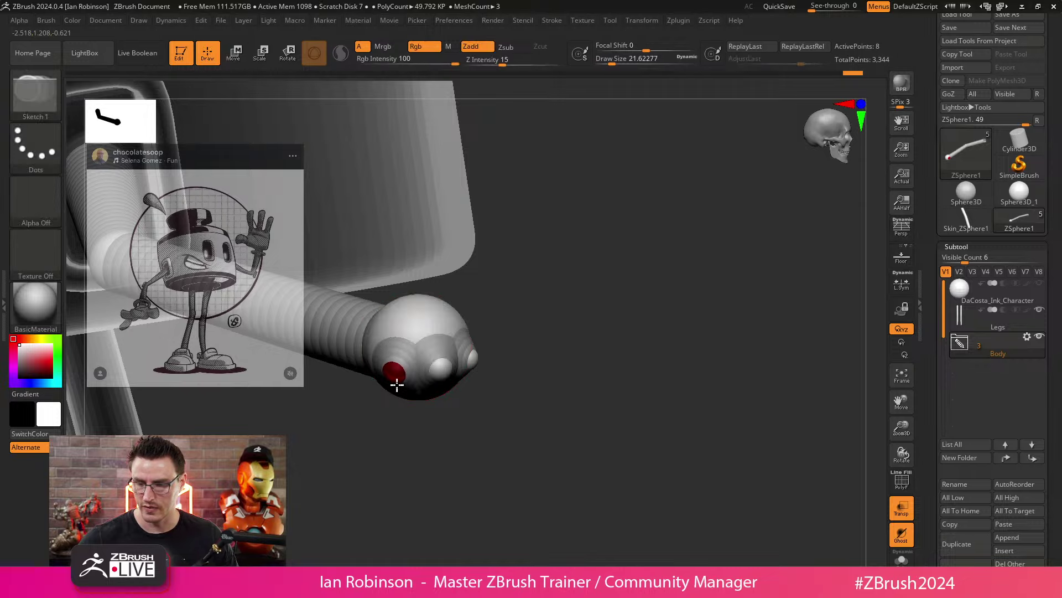
drag(421, 412, 464, 400)
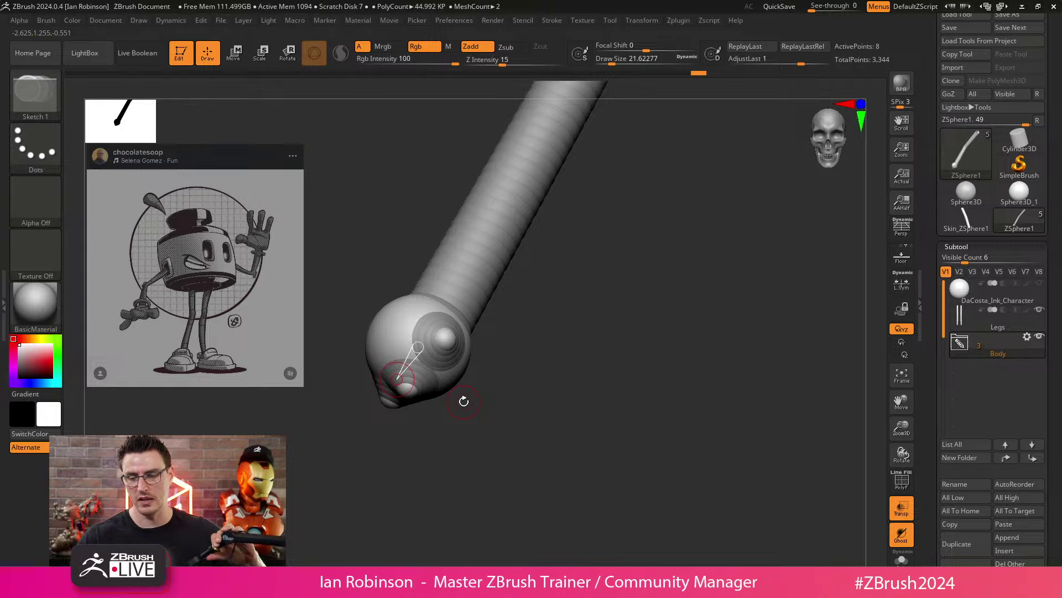
mouse_move(464, 400)
mouse_down()
mouse_move(531, 351)
mouse_move(487, 355)
mouse_up()
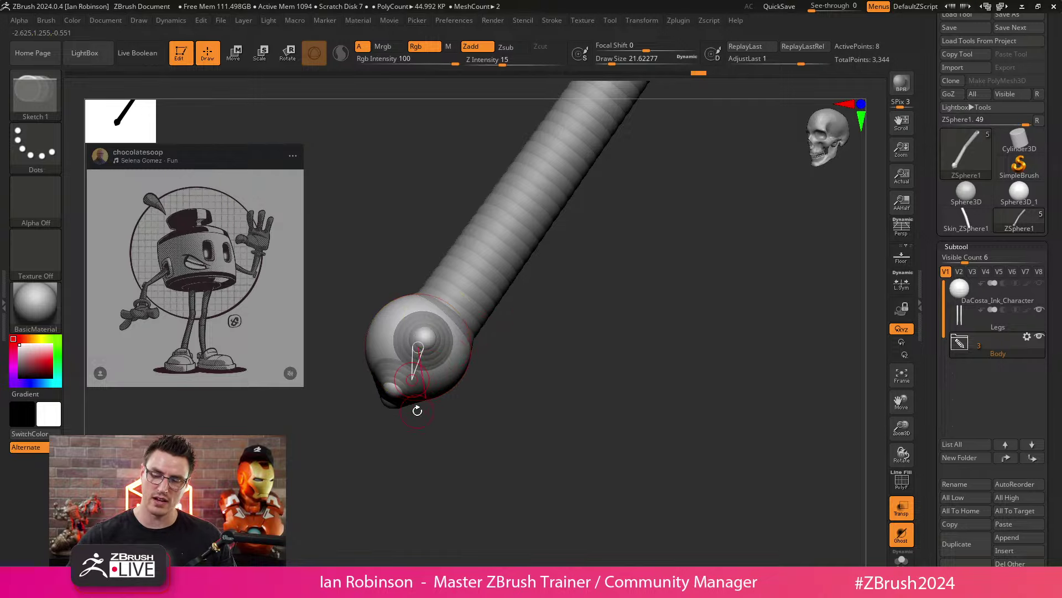
drag(482, 344, 488, 396)
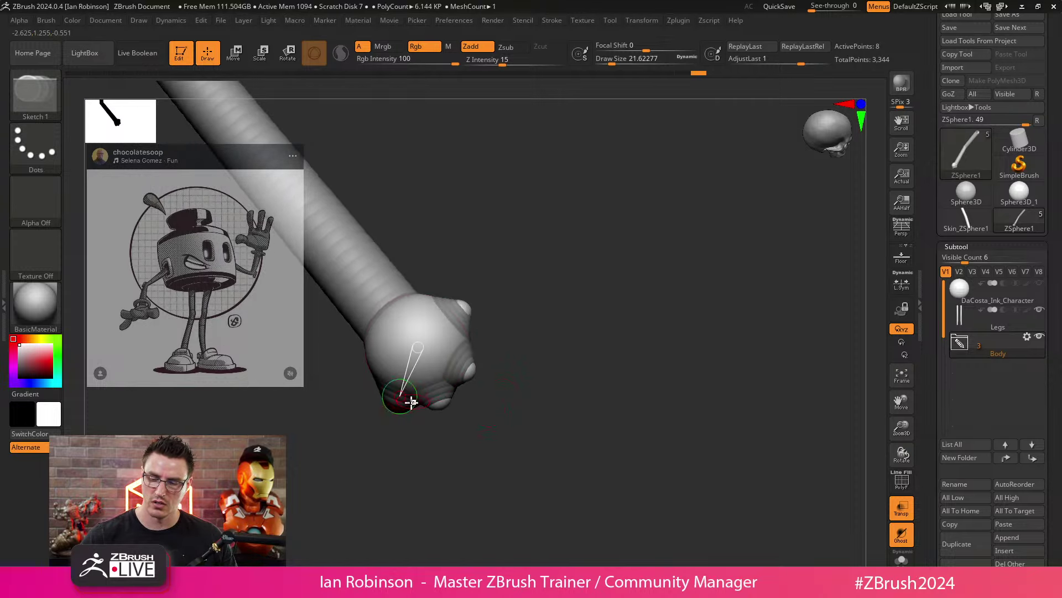
mouse_move(511, 303)
alt+mouse_down()
mouse_move(539, 327)
mouse_move(545, 353)
mouse_move(596, 313)
mouse_move(569, 320)
alt+mouse_up()
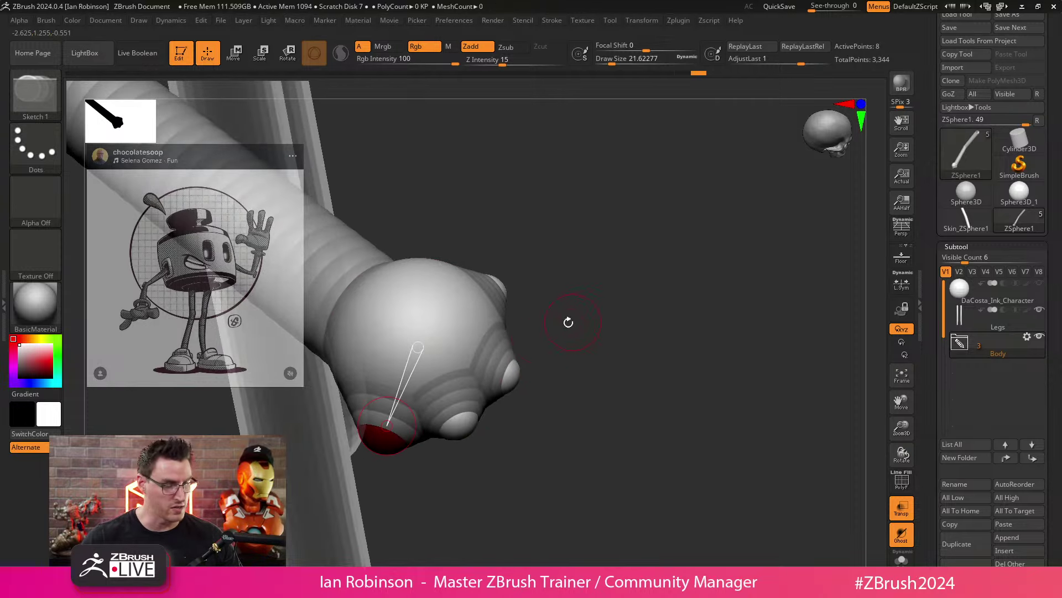
Step: Adjust the finger base ZSpheres in Scale mode and set the draw size to 11.69084
key(e)
mouse_move(446, 489)
mouse_down()
mouse_move(474, 501)
mouse_move(397, 438)
mouse_up()
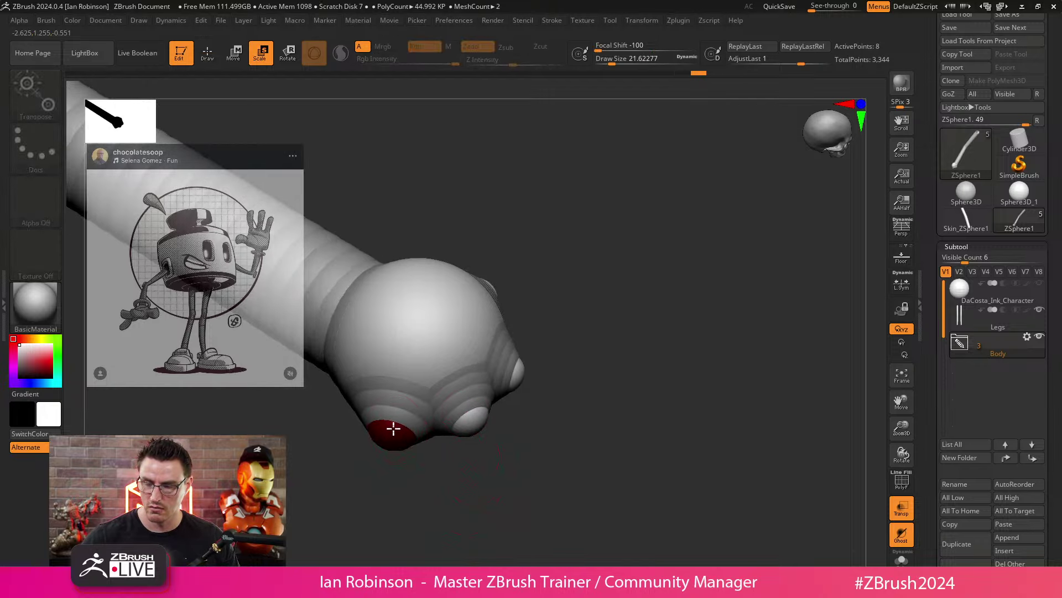
mouse_move(574, 332)
mouse_down()
mouse_move(576, 380)
mouse_move(570, 371)
mouse_move(553, 403)
mouse_move(490, 331)
mouse_up()
key(s)
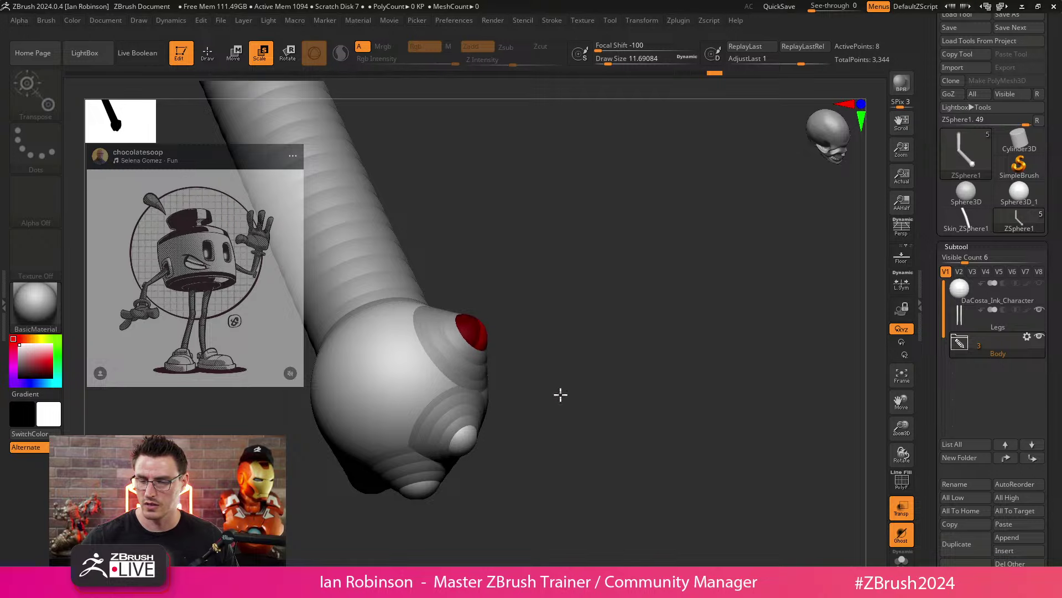
mouse_move(557, 394)
mouse_down()
mouse_move(565, 334)
mouse_move(499, 332)
mouse_up()
key(q)
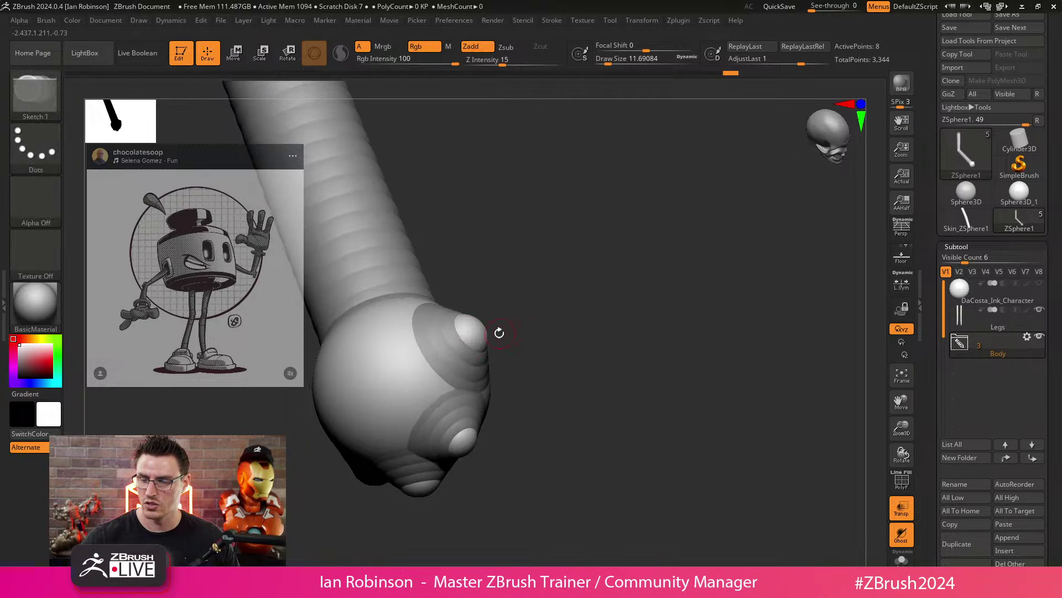
key(ctrl+z)
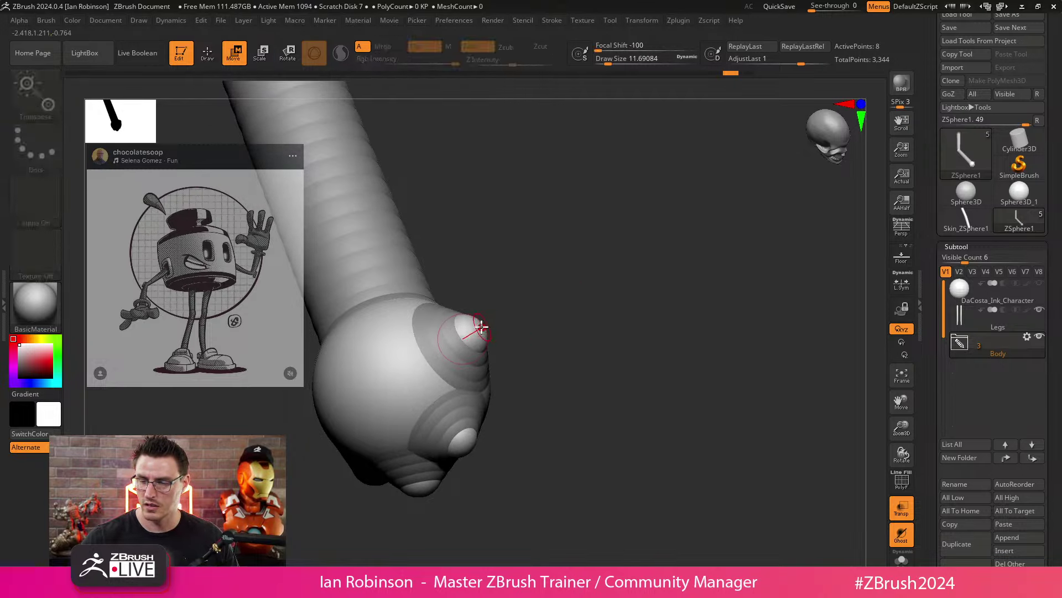
Step: Try drawing a child ZSphere on the tip of the first finger base and undo it
click(477, 330)
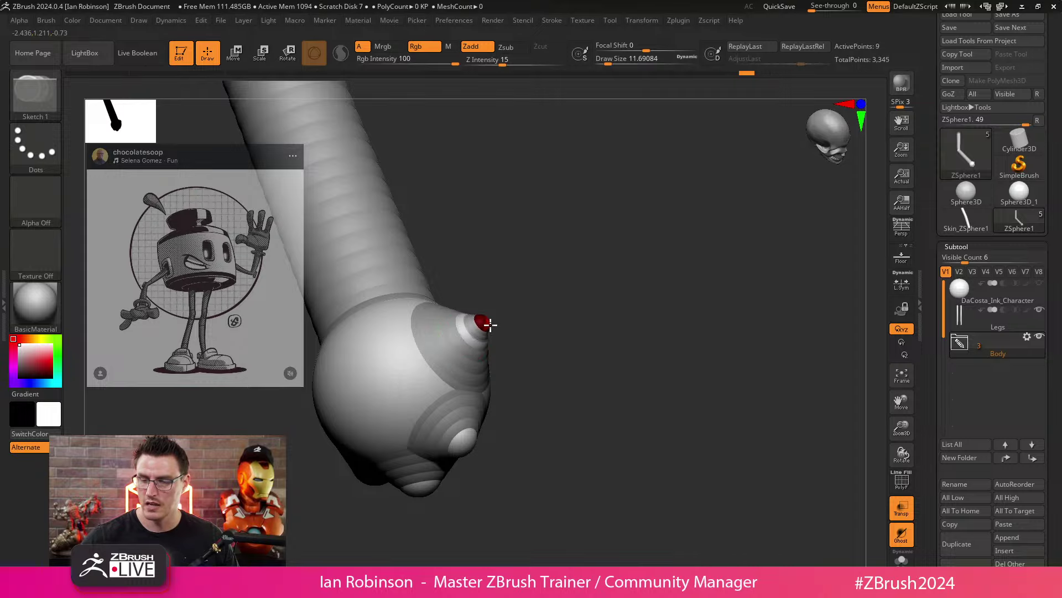
drag(490, 324, 491, 324)
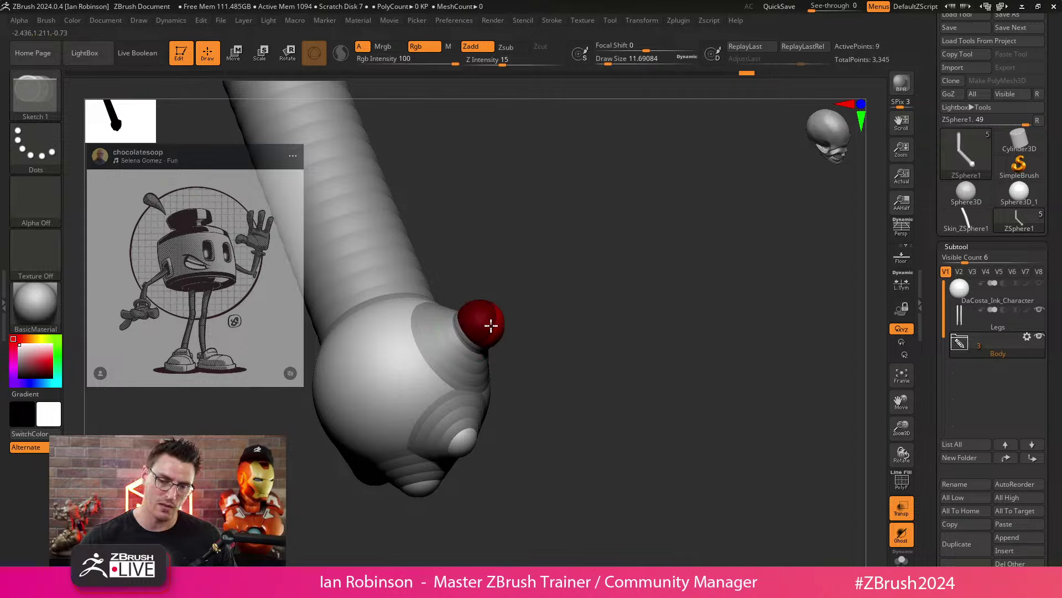
drag(491, 325, 483, 323)
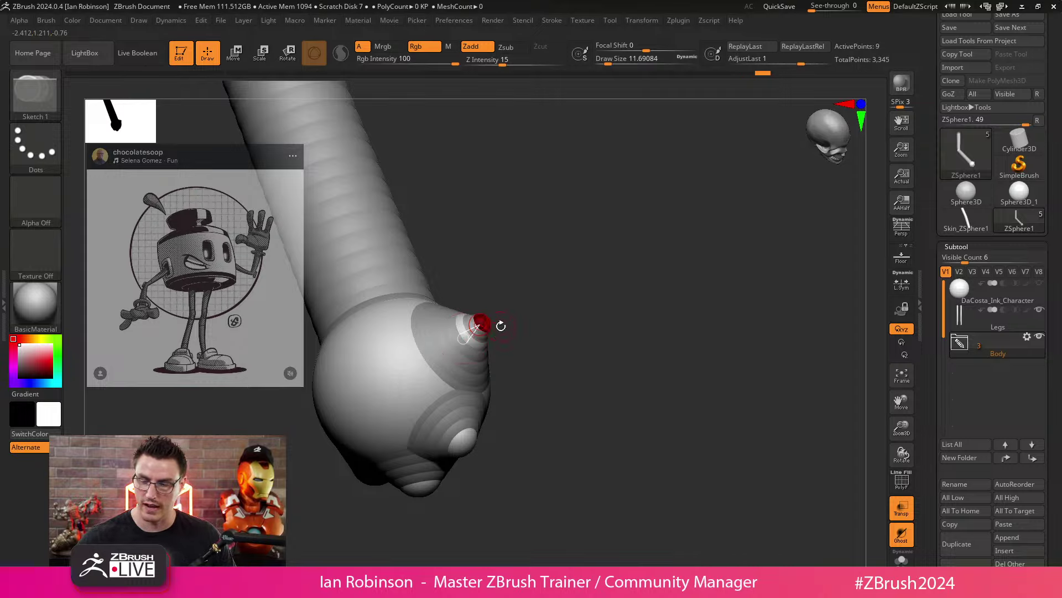
key(ctrl+z)
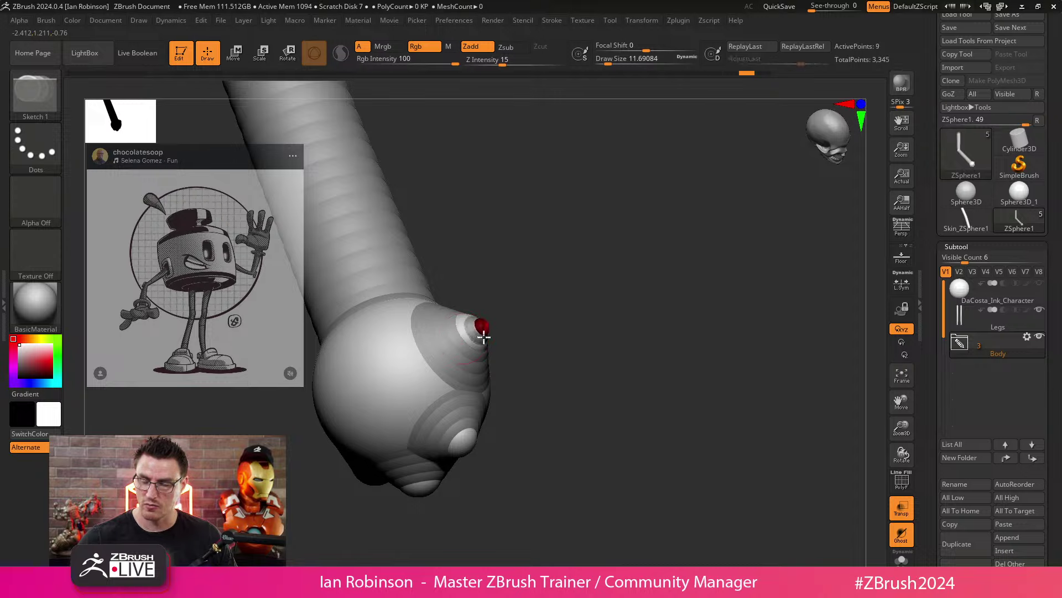
Step: Draw a new ZSphere on the first finger base and move it outward from the hand to form the finger
drag(484, 337, 484, 337)
right_drag(483, 336, 473, 334)
key(w)
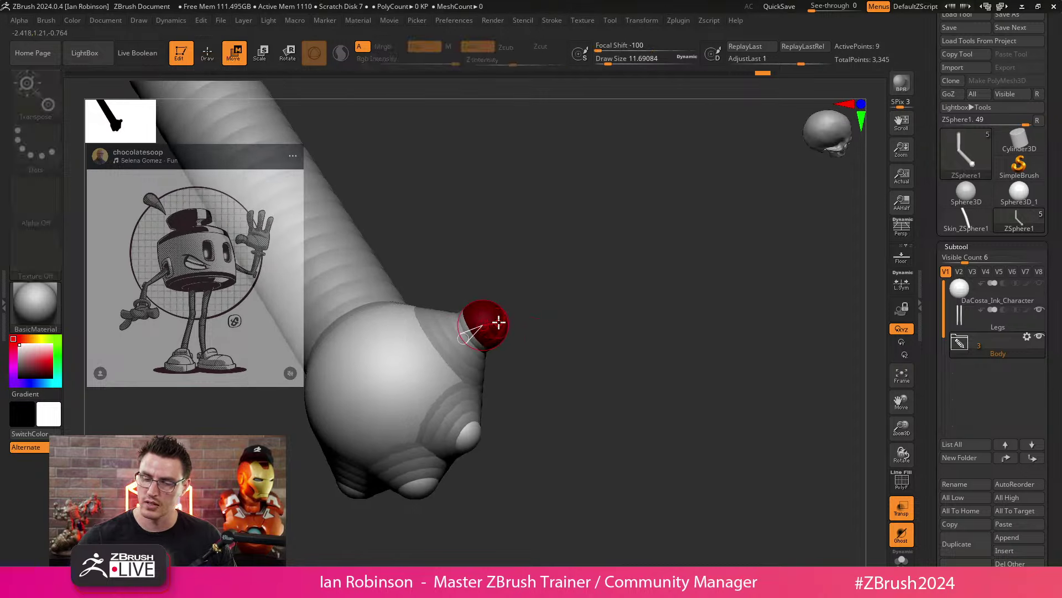
drag(498, 325, 556, 292)
right_drag(569, 363, 527, 393)
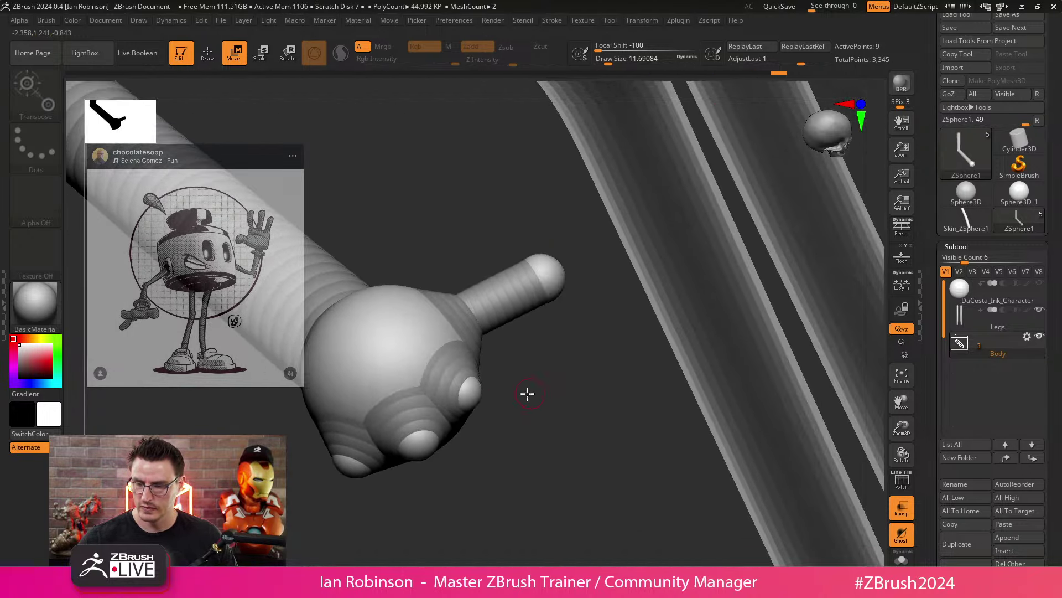
Step: Draw new ZSpheres on the second and third finger bases and move them outward from the hand to form two fingers
key(q)
mouse_move(475, 391)
mouse_down()
mouse_move(486, 387)
mouse_move(482, 402)
mouse_move(540, 430)
mouse_up()
key(w)
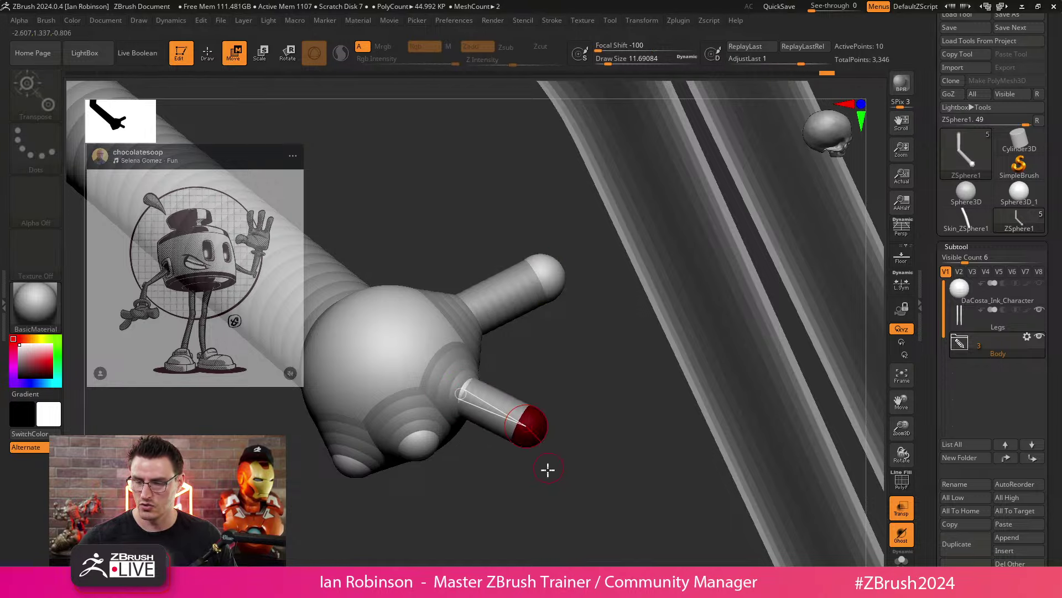
drag(548, 467, 562, 399)
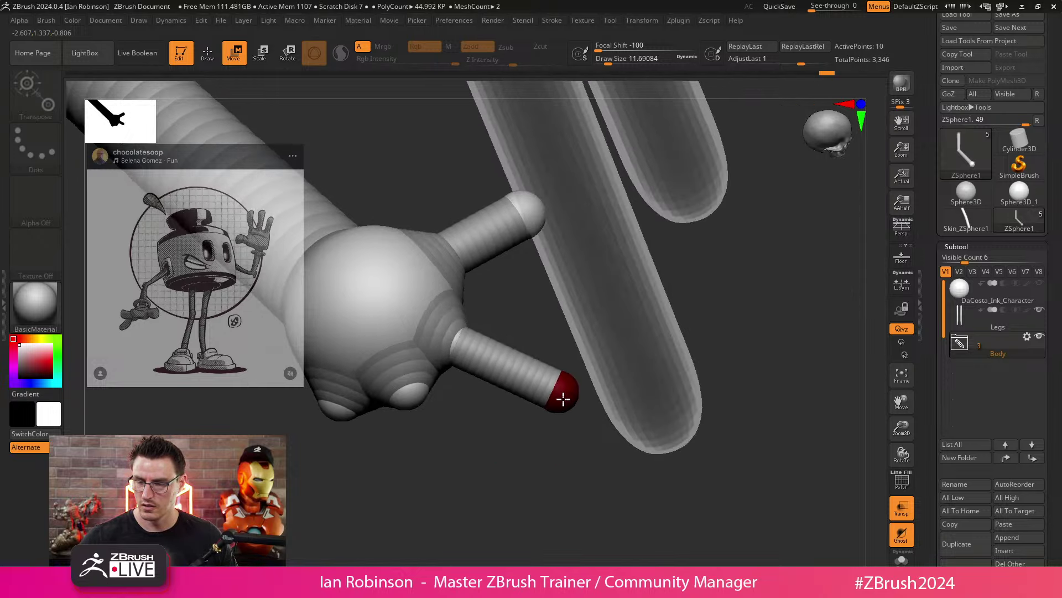
click(416, 397)
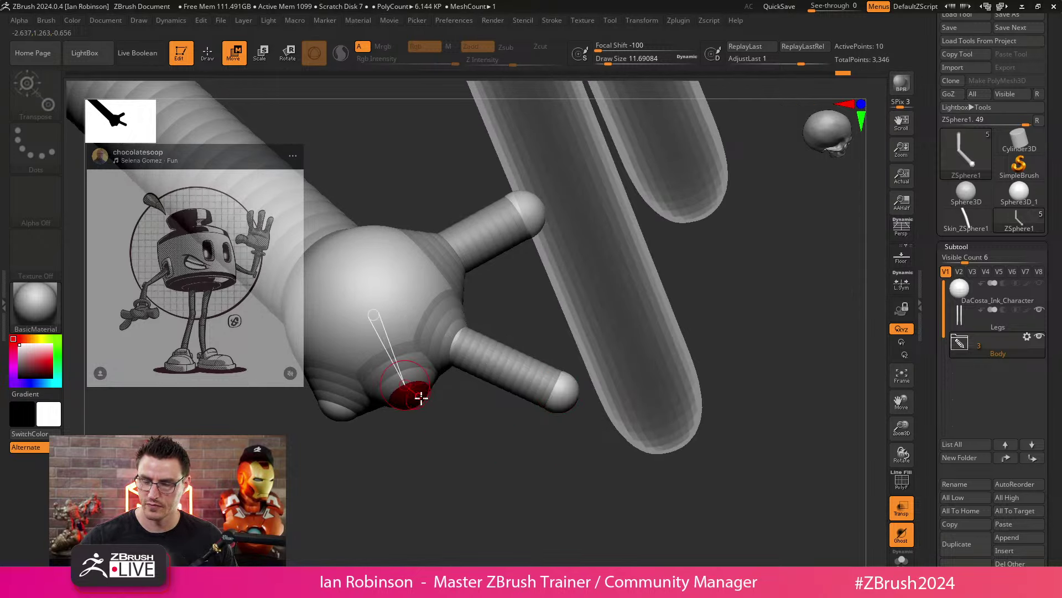
drag(412, 400, 474, 479)
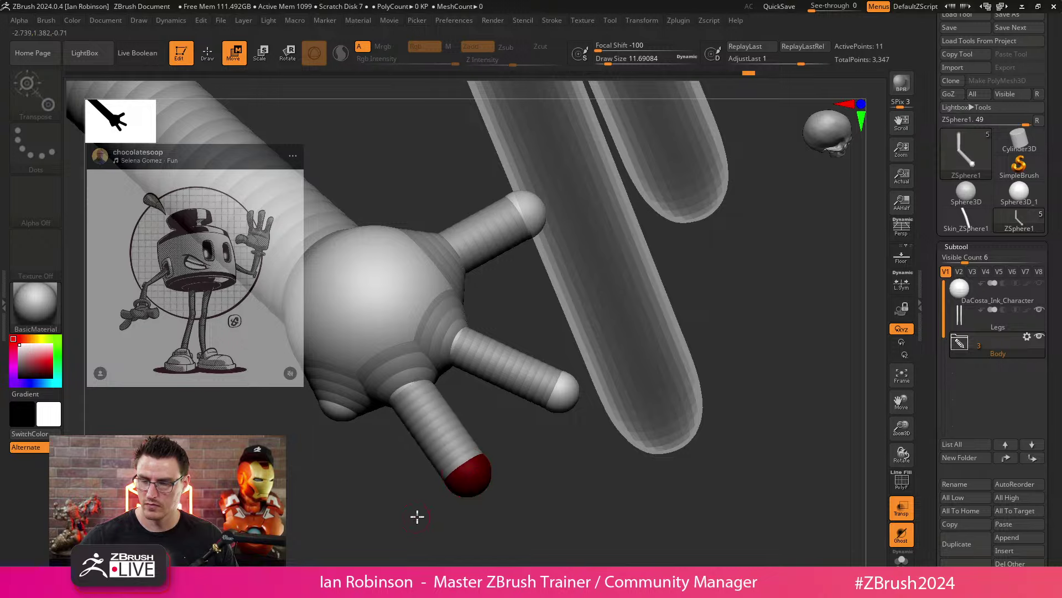
Step: Draw a ZSphere on the fourth finger base, move it outward to form the last finger, and reposition the neighbouring fingertip
key(a)
key(a)
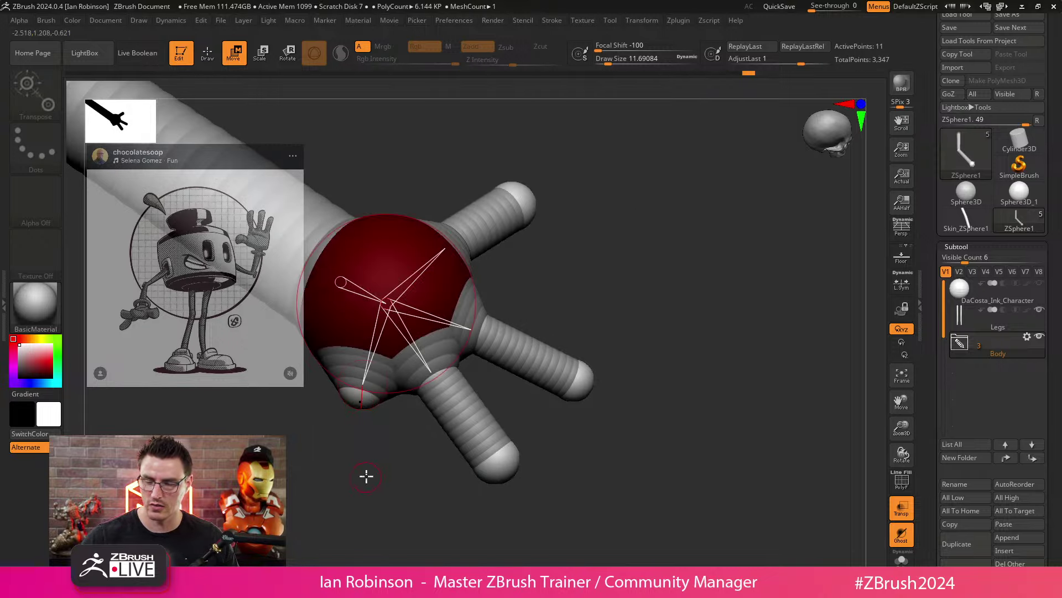
key(q)
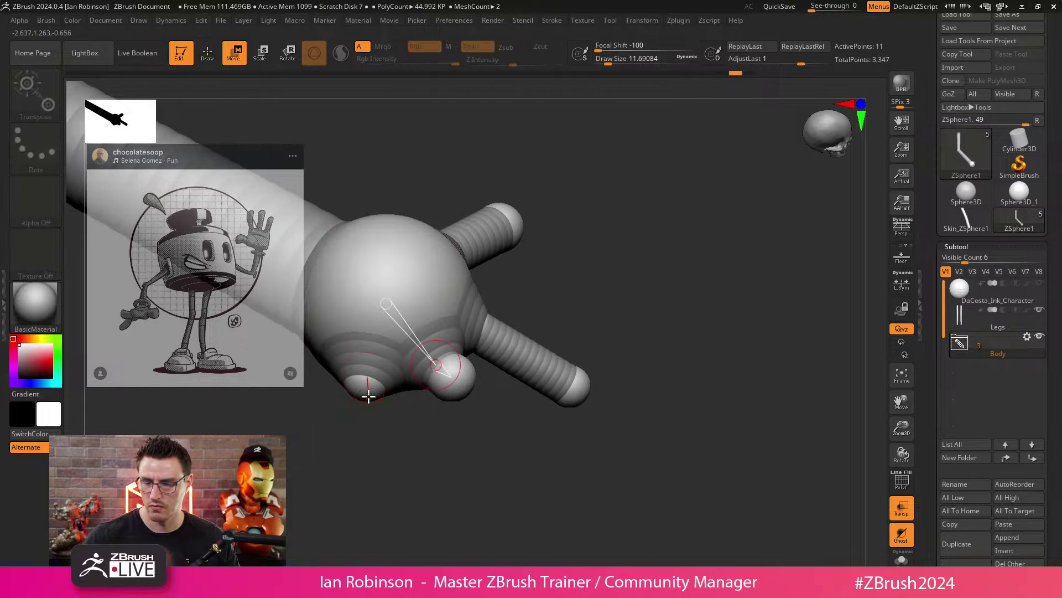
mouse_move(358, 401)
mouse_down()
mouse_move(352, 467)
mouse_move(413, 441)
mouse_move(392, 479)
mouse_up()
key(w)
drag(465, 382, 533, 434)
drag(369, 412, 383, 459)
drag(540, 390, 498, 456)
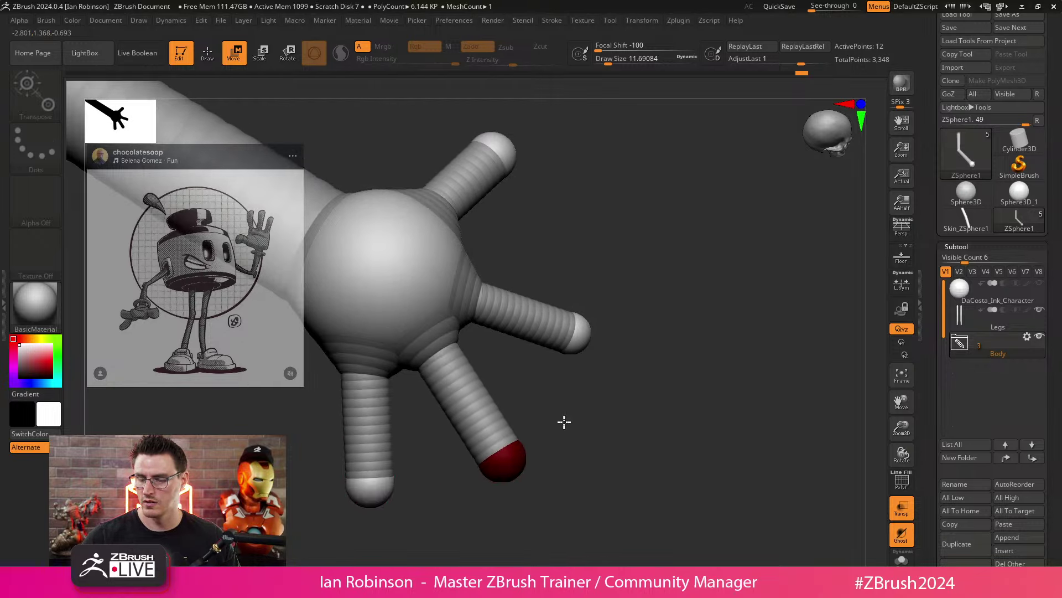
Step: Examine the direction and spread of the four fingers around the hand ZSphere from several angles
drag(563, 422, 596, 402)
alt+click(693, 350)
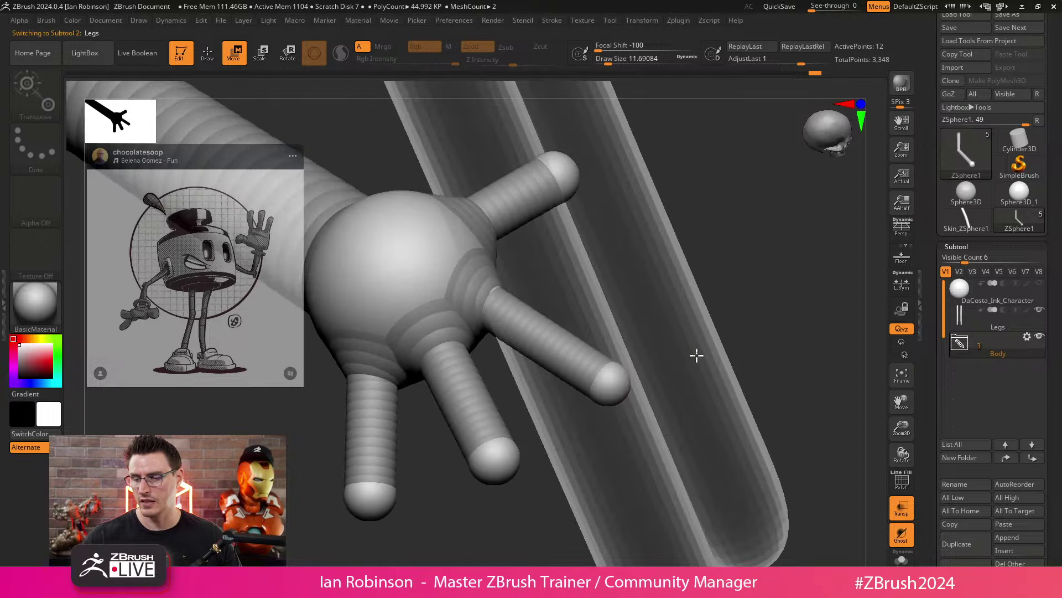
alt+click(599, 368)
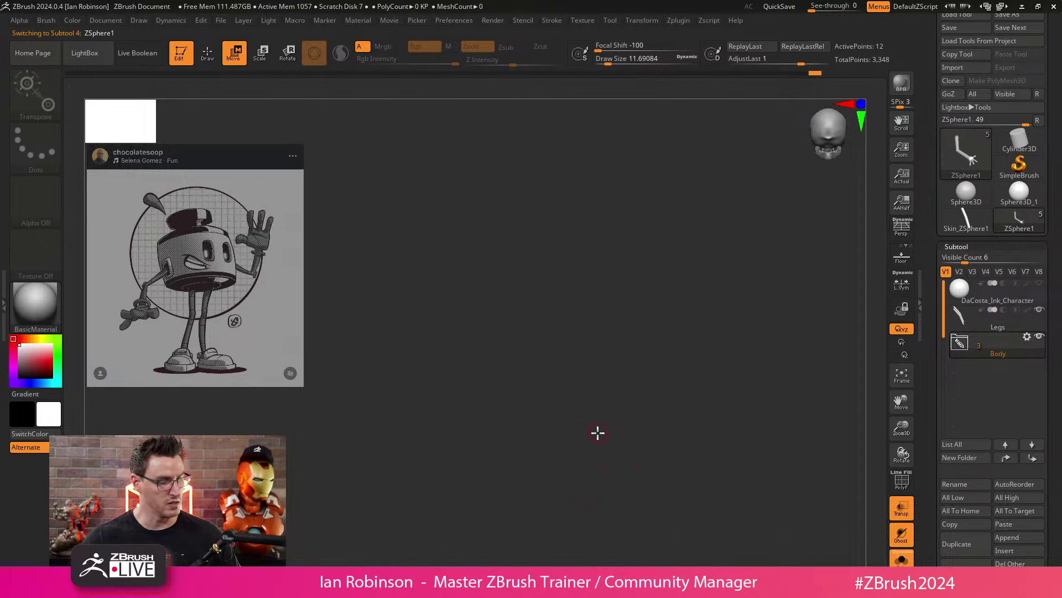
alt+drag(544, 455, 473, 432)
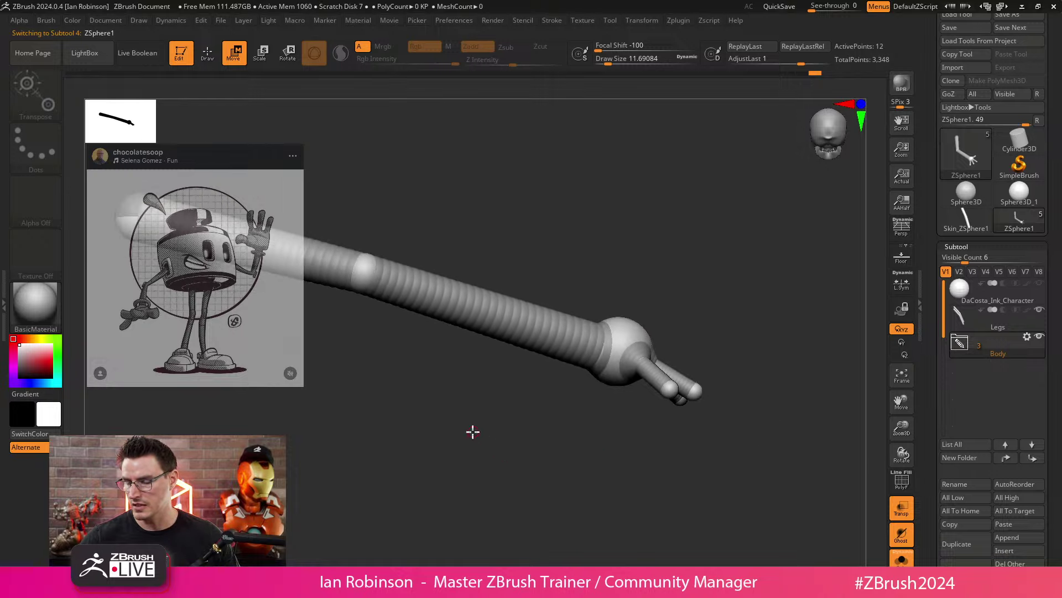
drag(673, 414, 610, 393)
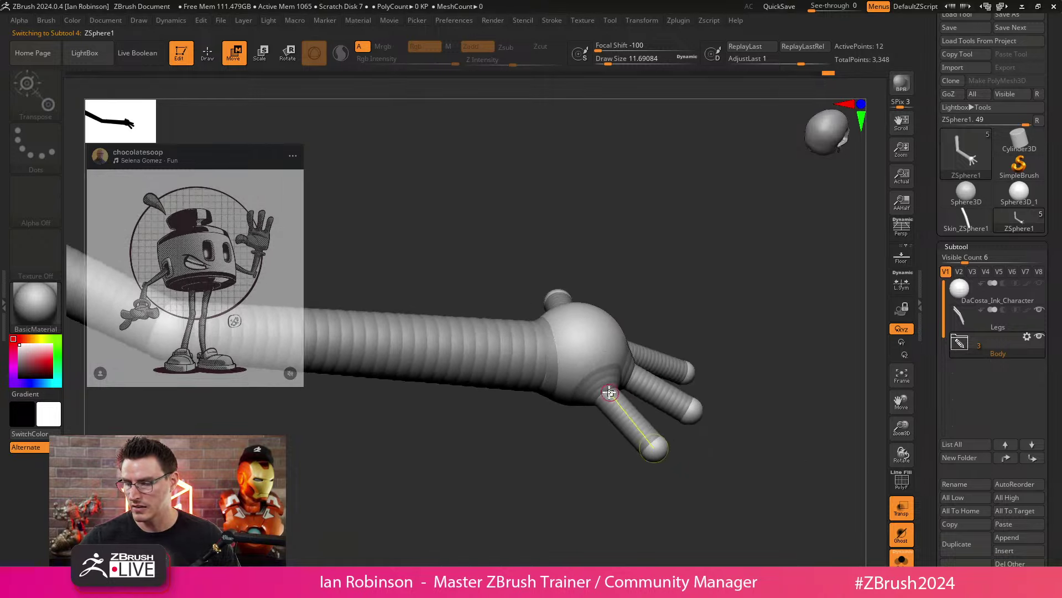
scroll(606, 402, up, 5)
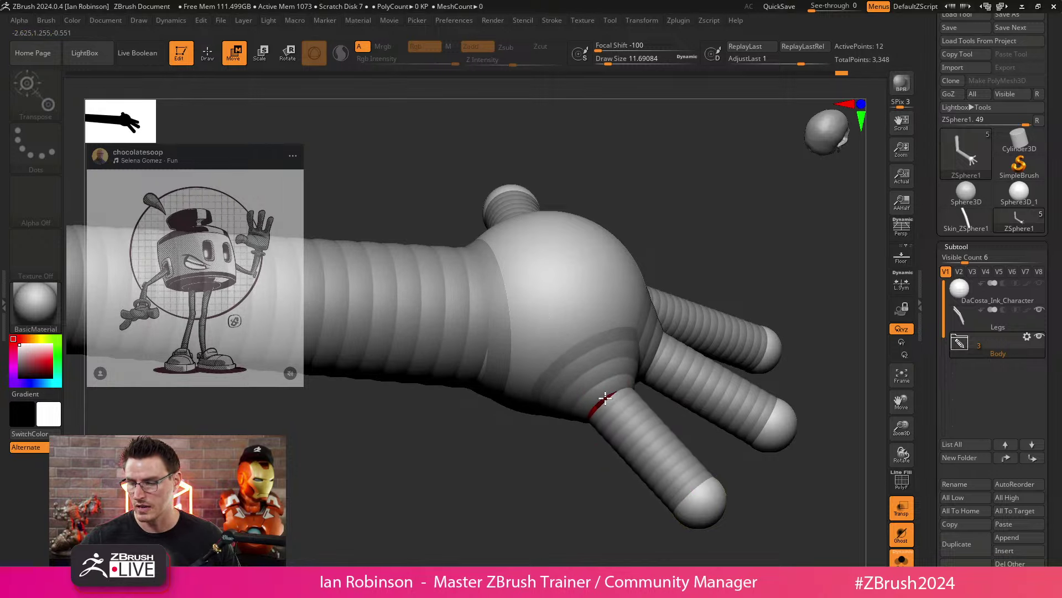
drag(559, 464, 623, 421)
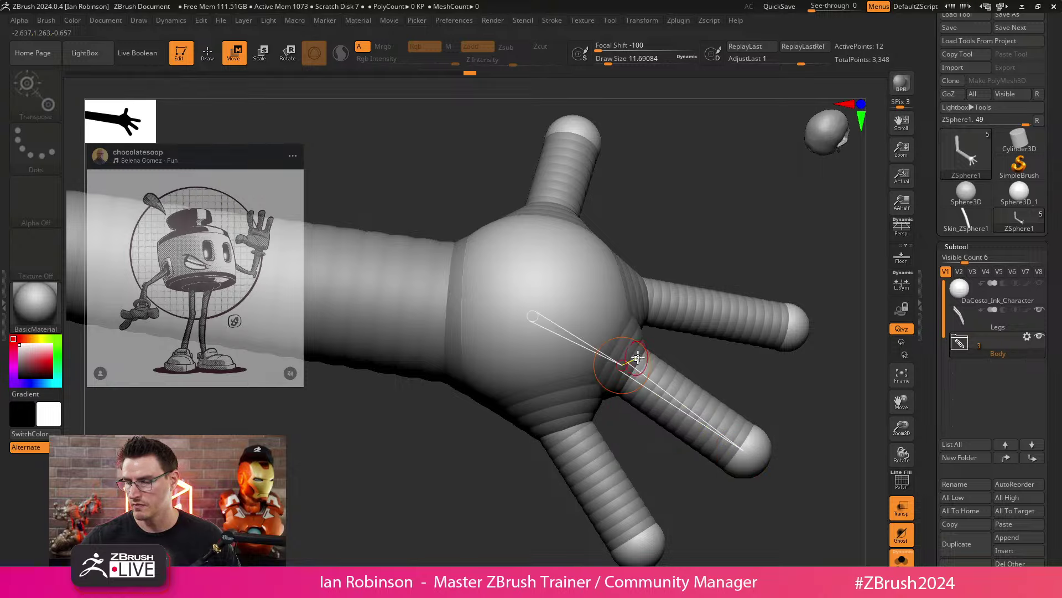
drag(732, 348, 661, 433)
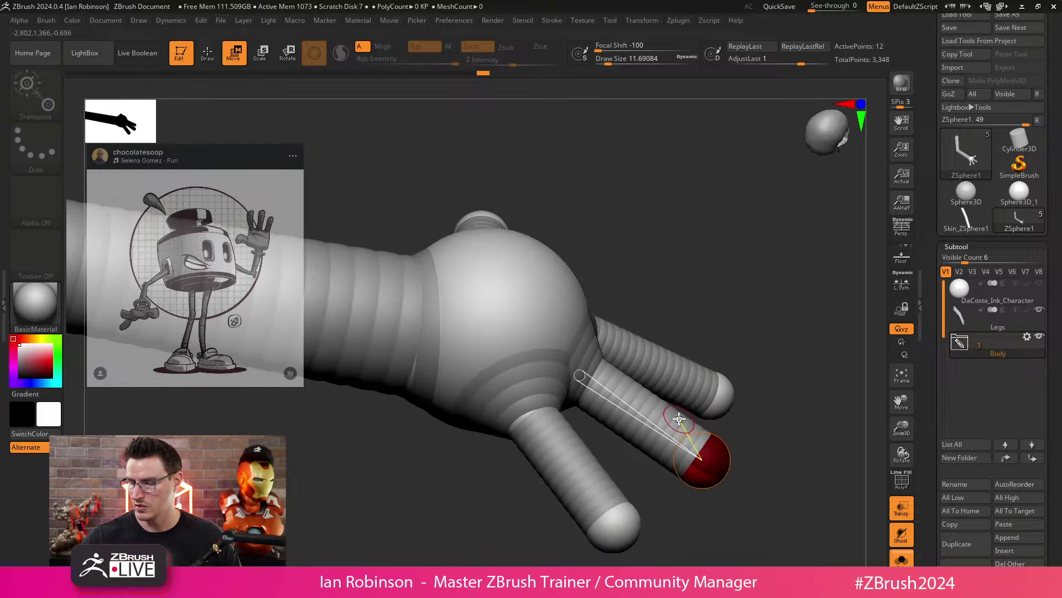
Step: Compare the size and proportions of the arm, hand and fingers with the whole character
alt+drag(774, 426, 760, 389)
drag(725, 444, 536, 446)
key(e)
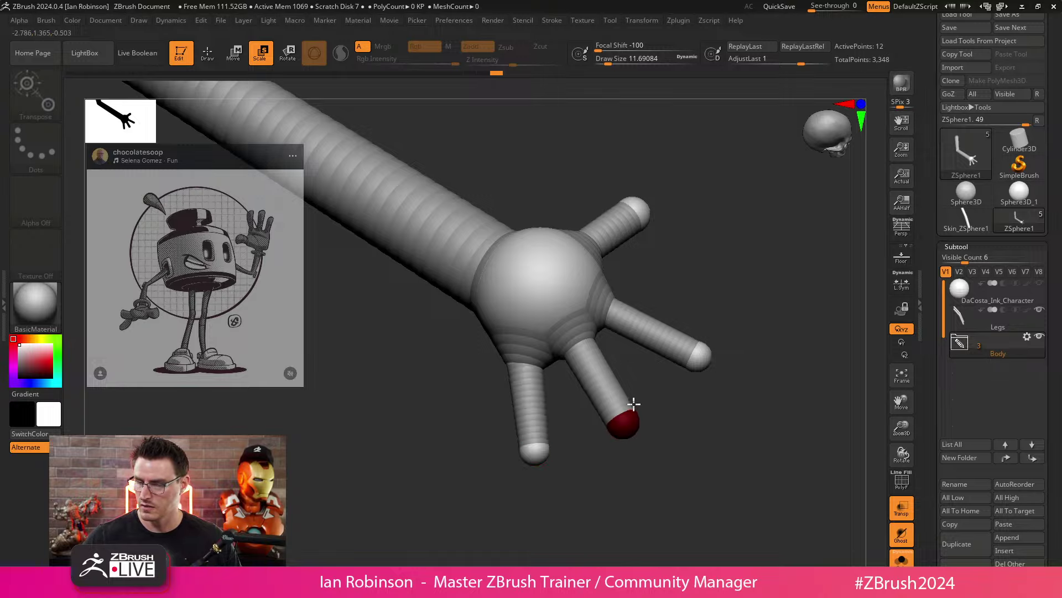
drag(717, 336, 491, 410)
key(shift+f)
key(shift+f)
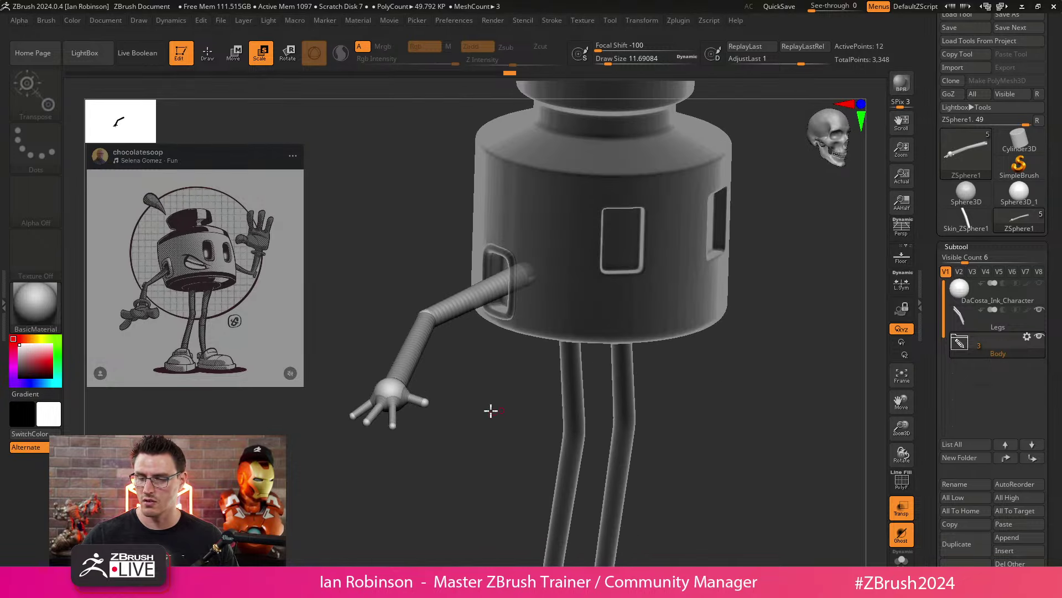
drag(470, 464, 434, 388)
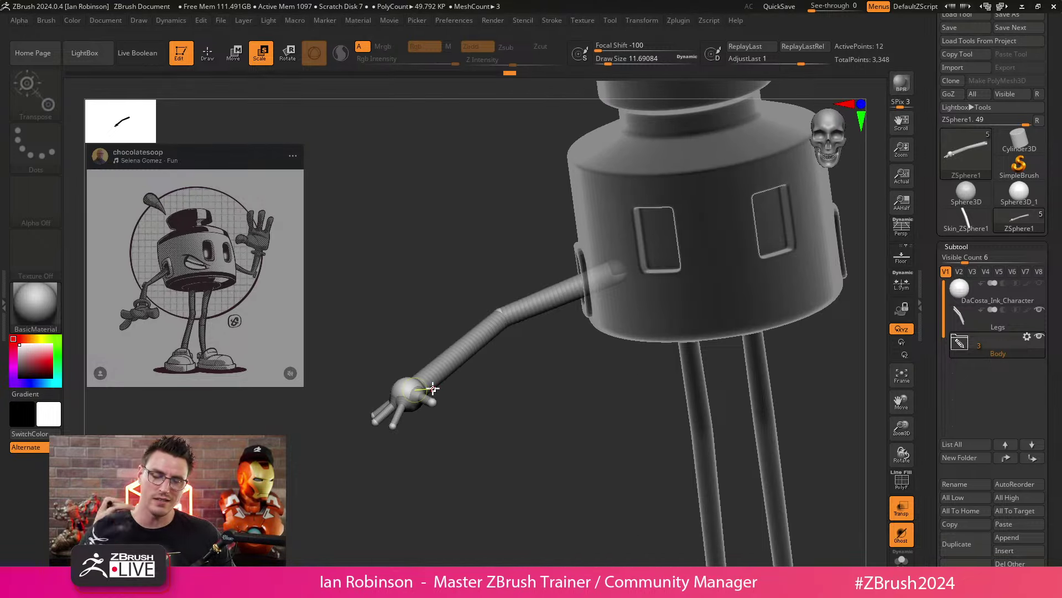
Step: Undo the finger and hand ZSpheres until only the arm's three-ZSphere chain remains
key(ctrl+z)
key(ctrl+z)
key(ctrl+z)
key(ctrl+z)
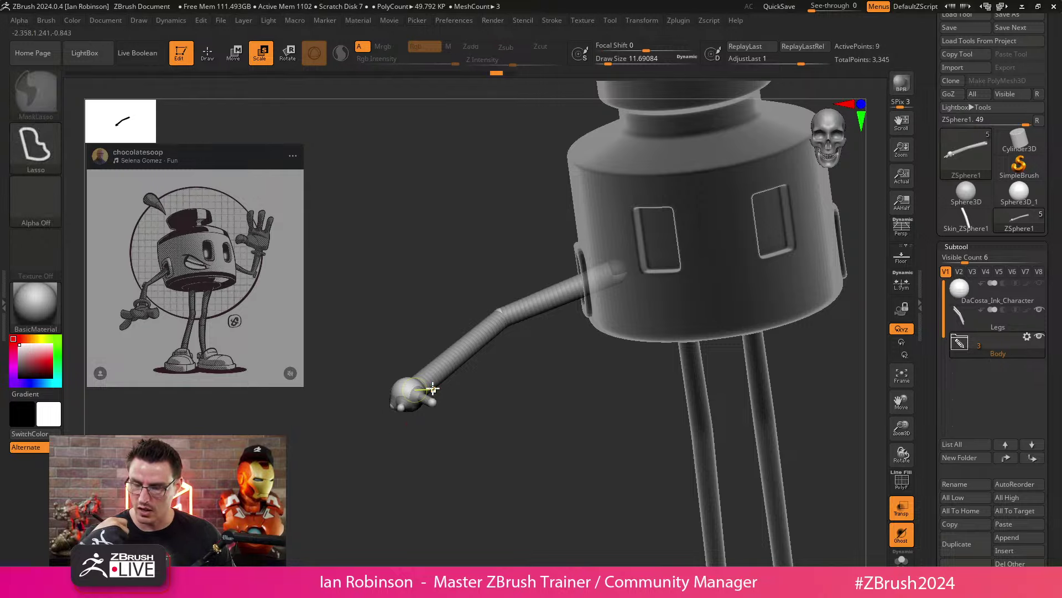
key(ctrl+z)
key(ctrl+z)
key(ctrl+z)
key(ctrl+z)
key(ctrl+z)
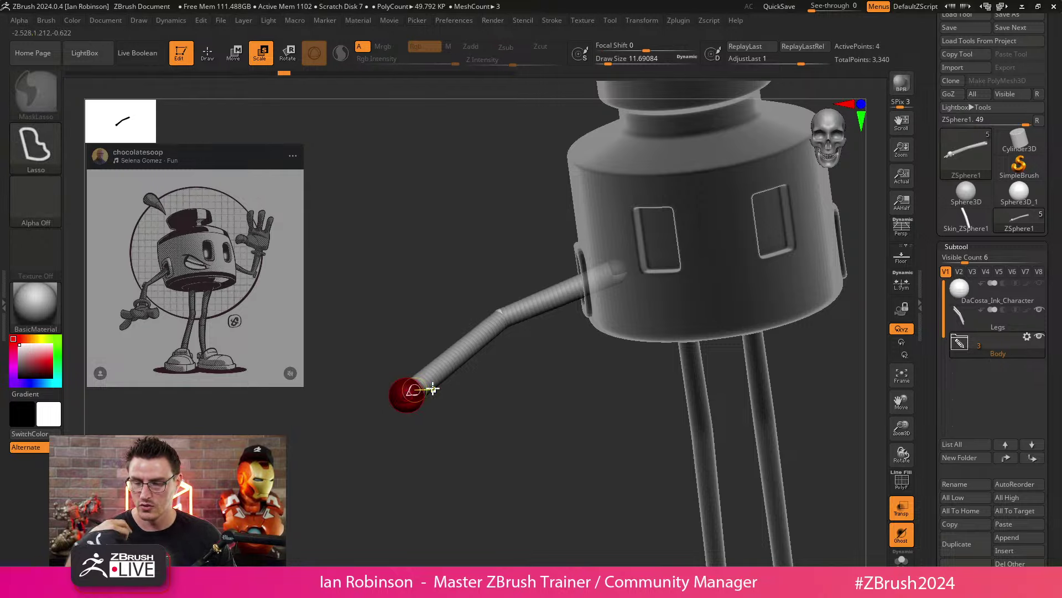
key(ctrl+z)
Step: Expand the Body folder's subtools and preview the arm's adaptive skin with PolyFrame on to examine its mesh density
mouse_move(512, 387)
shift+mouse_down()
mouse_move(526, 418)
mouse_move(503, 409)
shift+mouse_up()
click(962, 344)
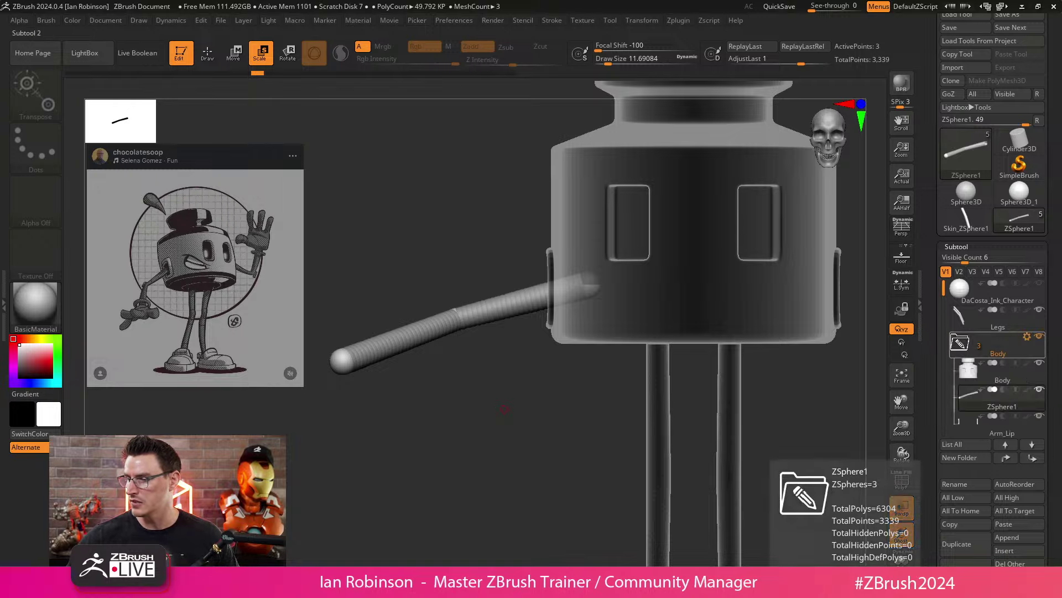
drag(1056, 482, 1056, 276)
key(a)
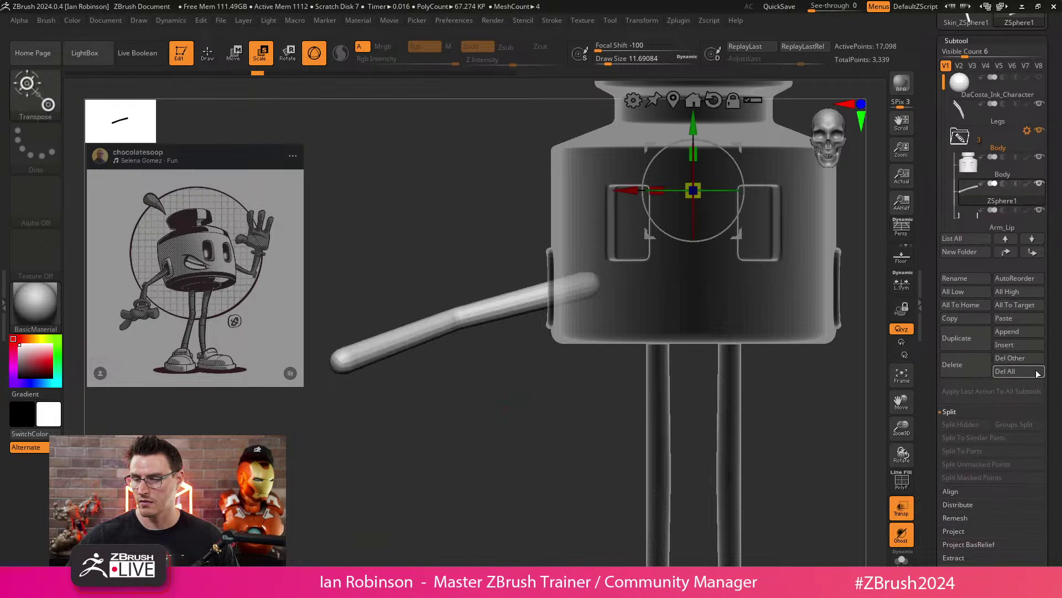
key(shift+f)
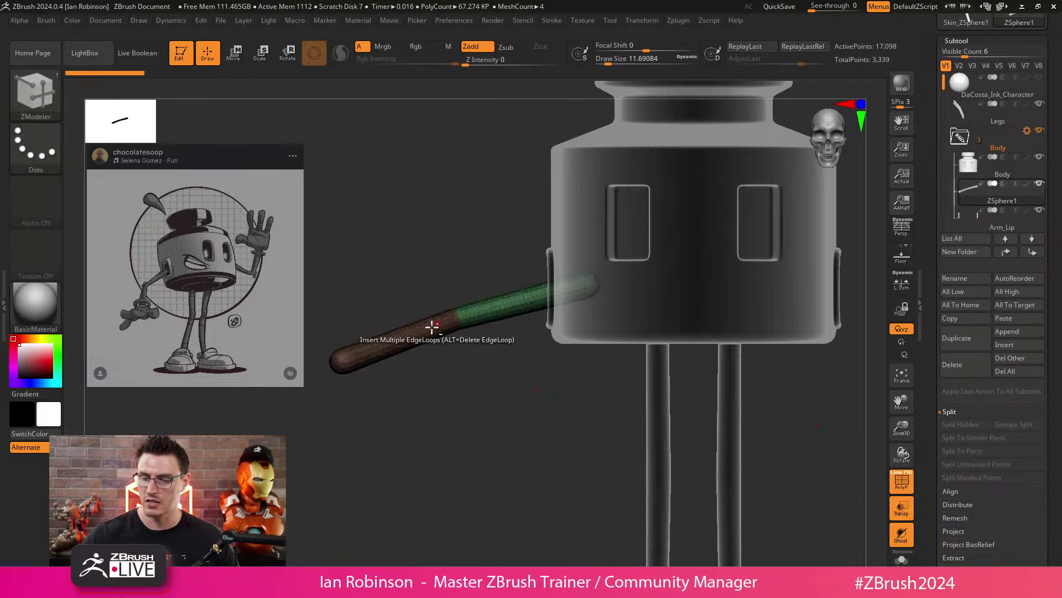
alt+drag(447, 362, 441, 462)
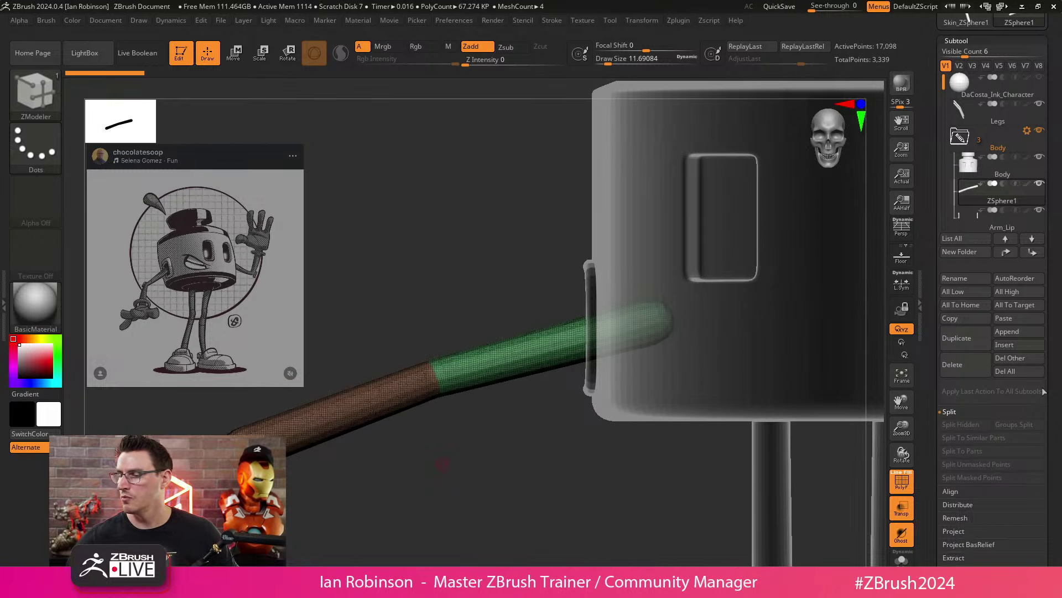
scroll(990, 410, down, 10)
key(shift)
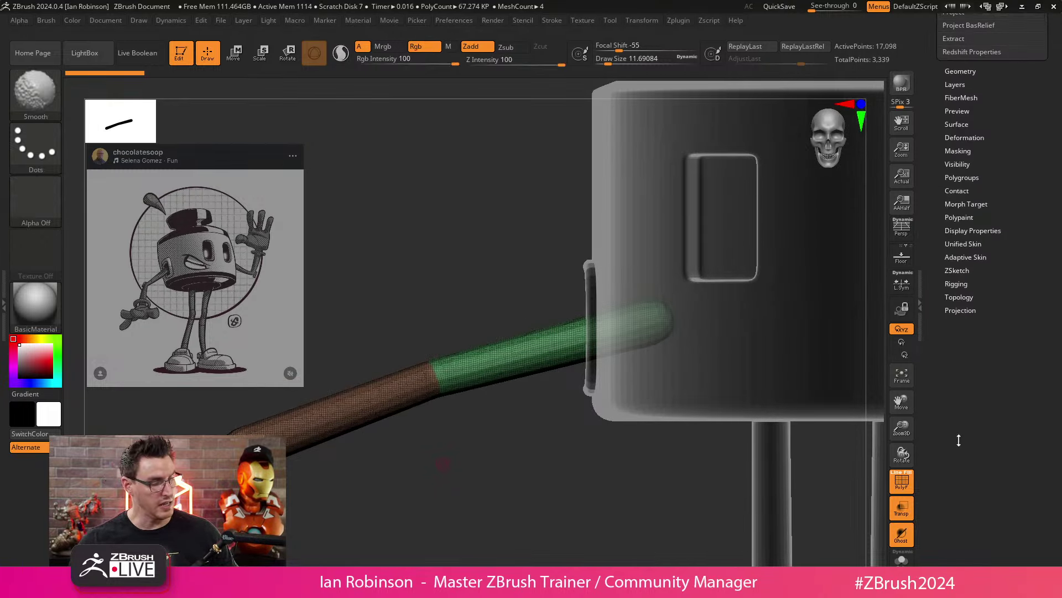
Step: Set the arm's Adaptive Skin to Density 1 and DynaMesh Resolution 0, preview it, and generate the adaptive skin mesh
key(a)
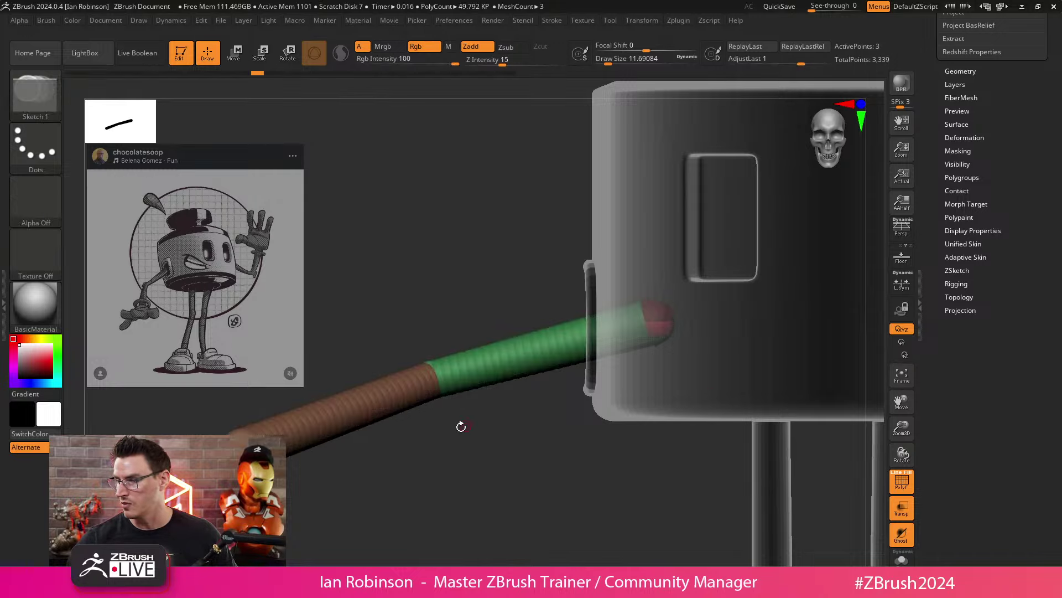
click(966, 256)
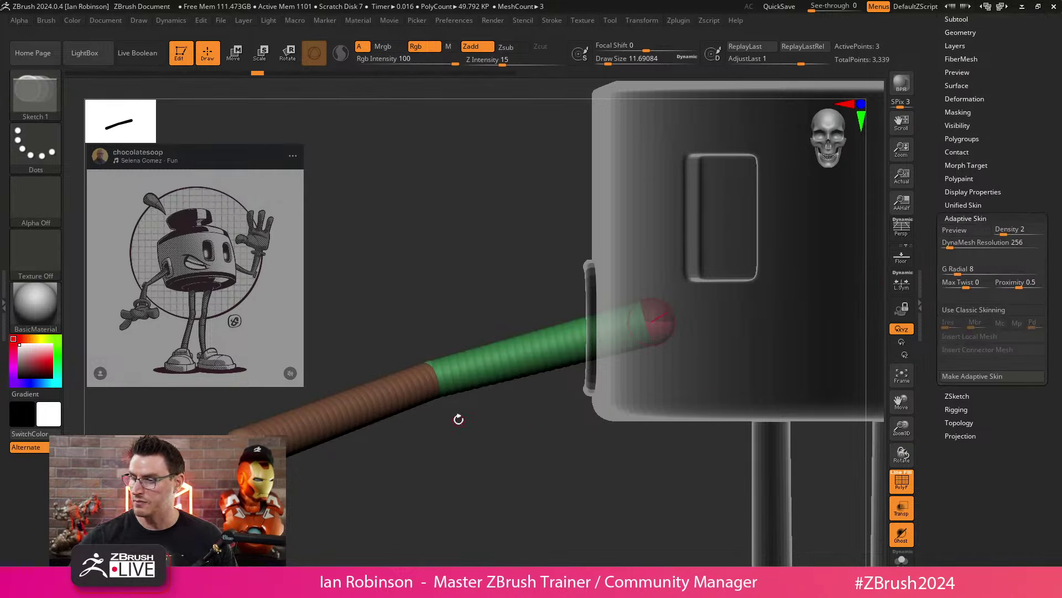
drag(1004, 233, 943, 247)
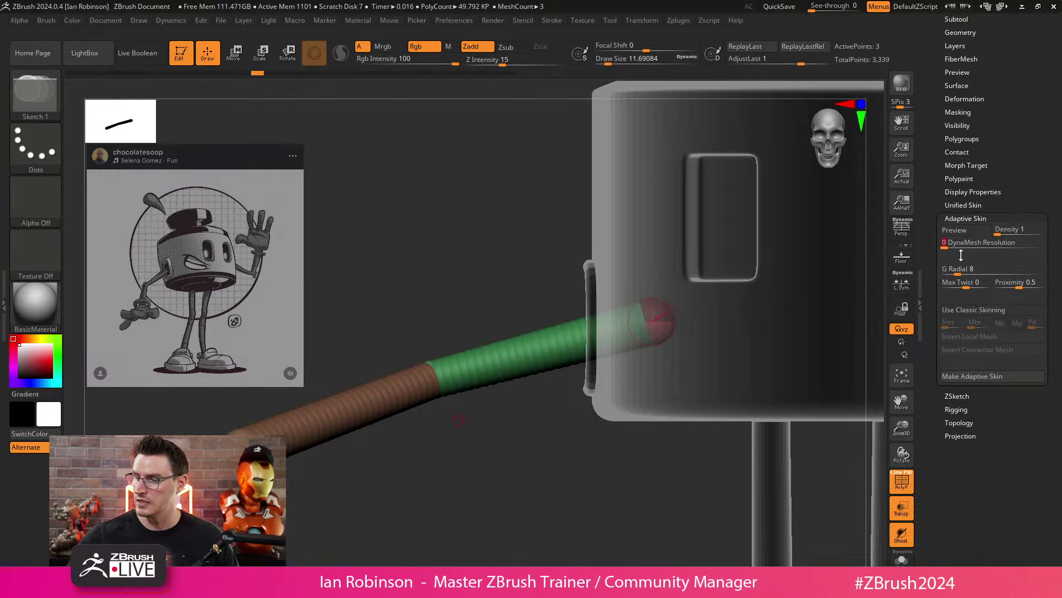
click(962, 232)
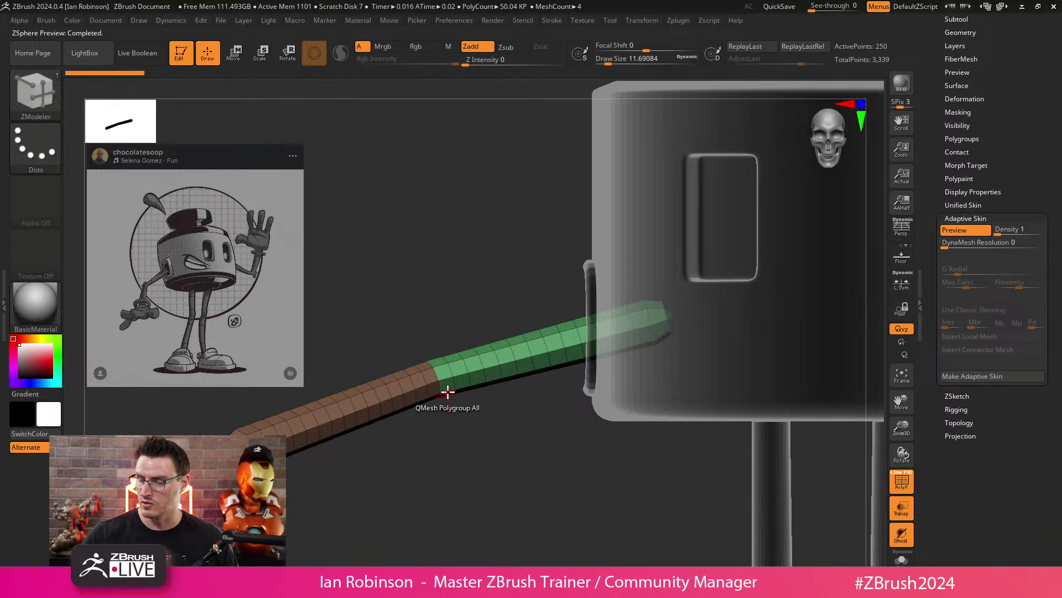
click(972, 378)
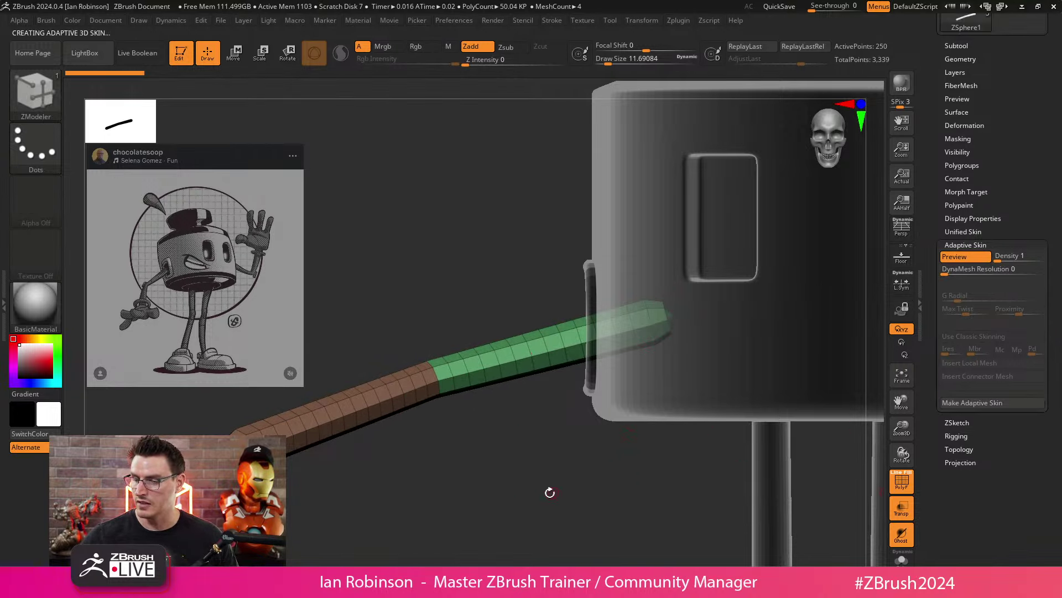
Step: Insert the generated Skin_ZSphere2 arm mesh as a subtool directly below ZSphere1 in the Body folder
alt+drag(550, 493, 442, 477)
click(956, 46)
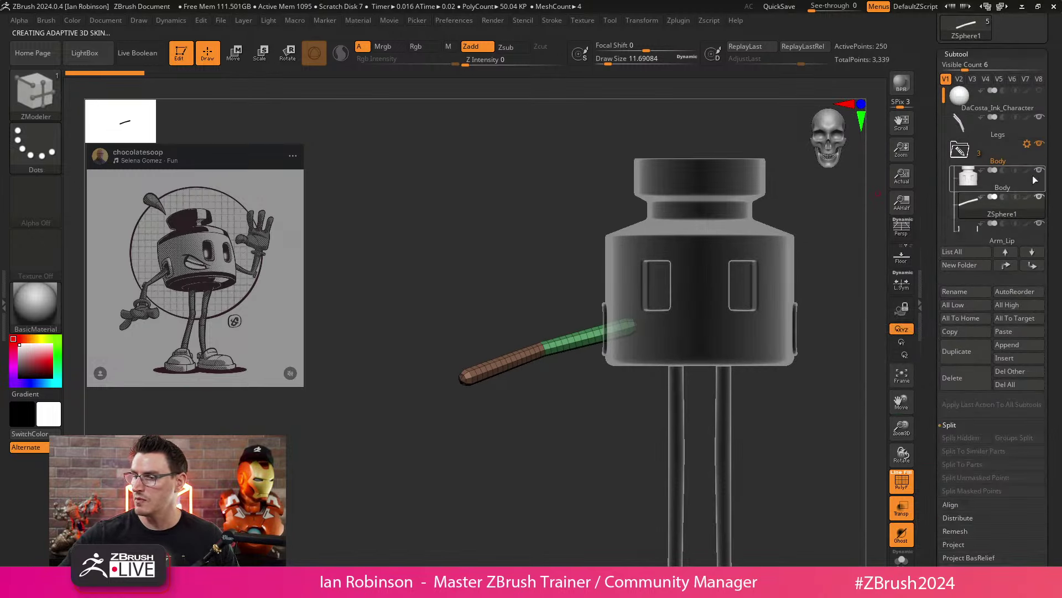
click(1008, 360)
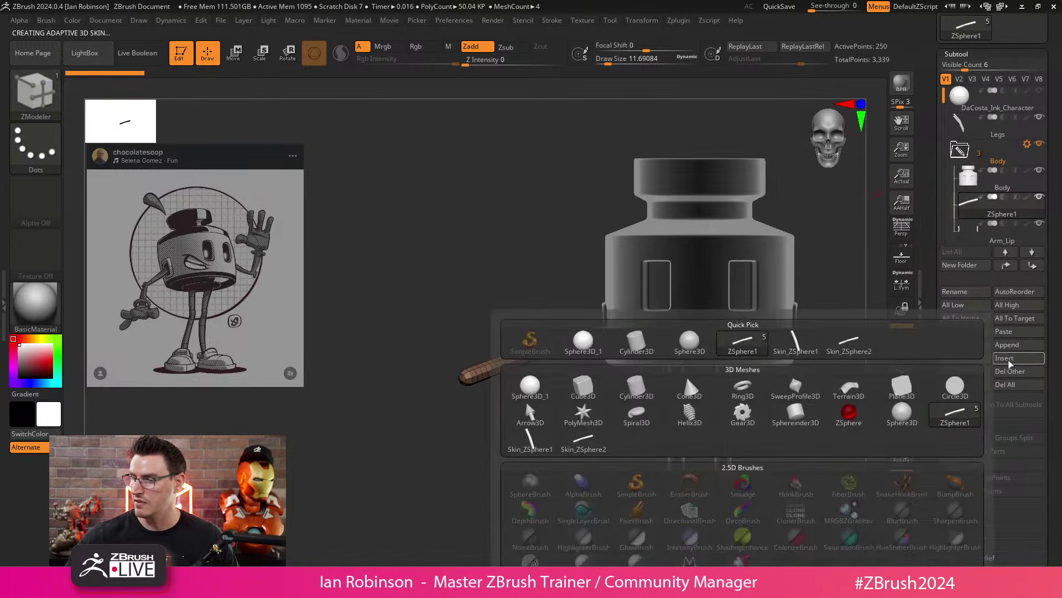
mouse_move(860, 346)
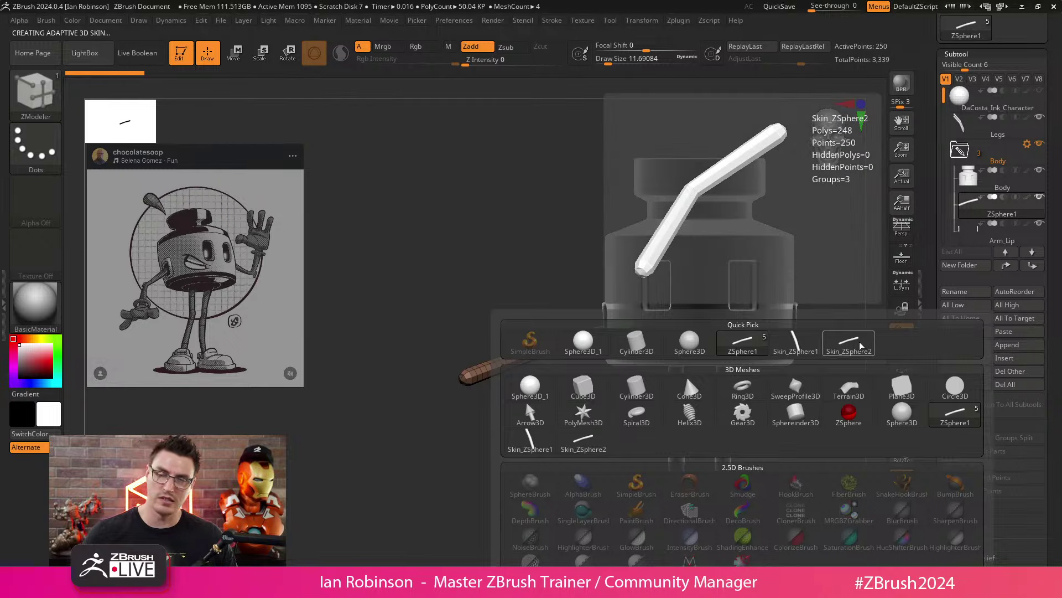
click(844, 348)
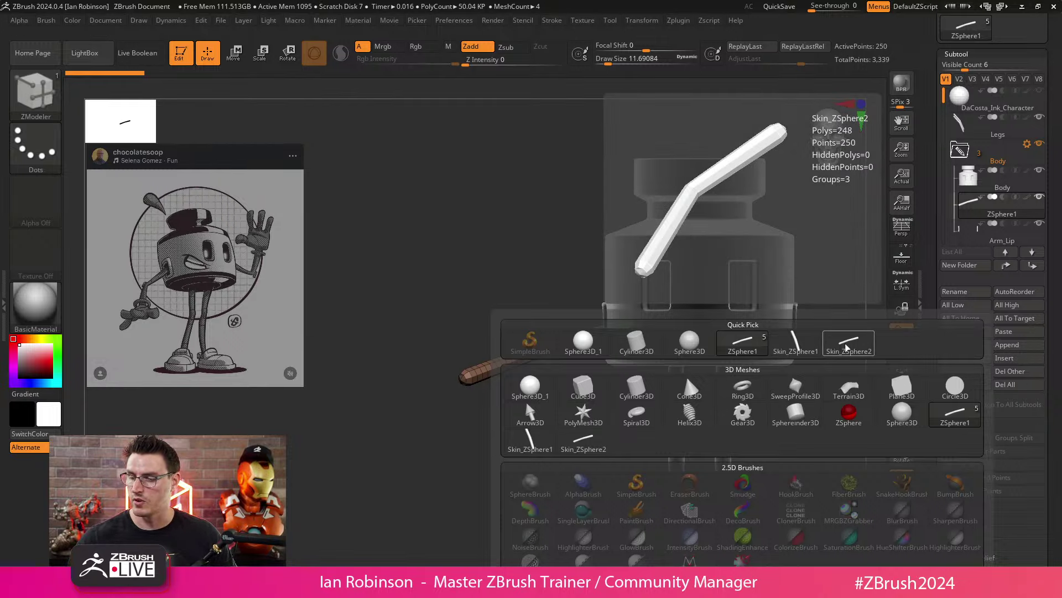
alt+drag(576, 453, 492, 450)
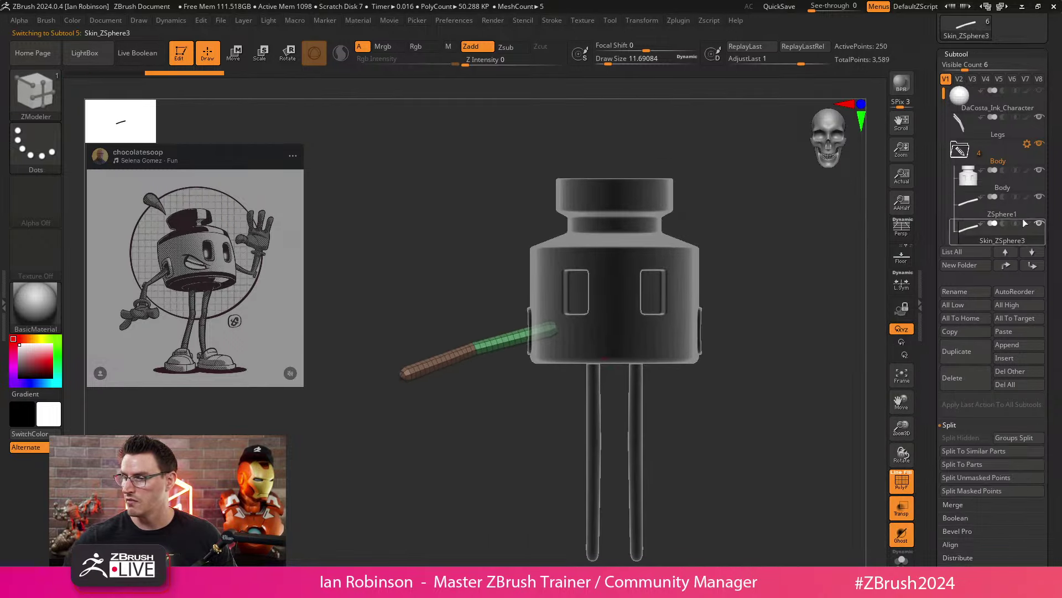
Step: Hide the original ZSphere1 arm subtool and keep the inserted arm mesh shown with PolyFrame on
click(1039, 197)
key(shift+f)
key(shift+f)
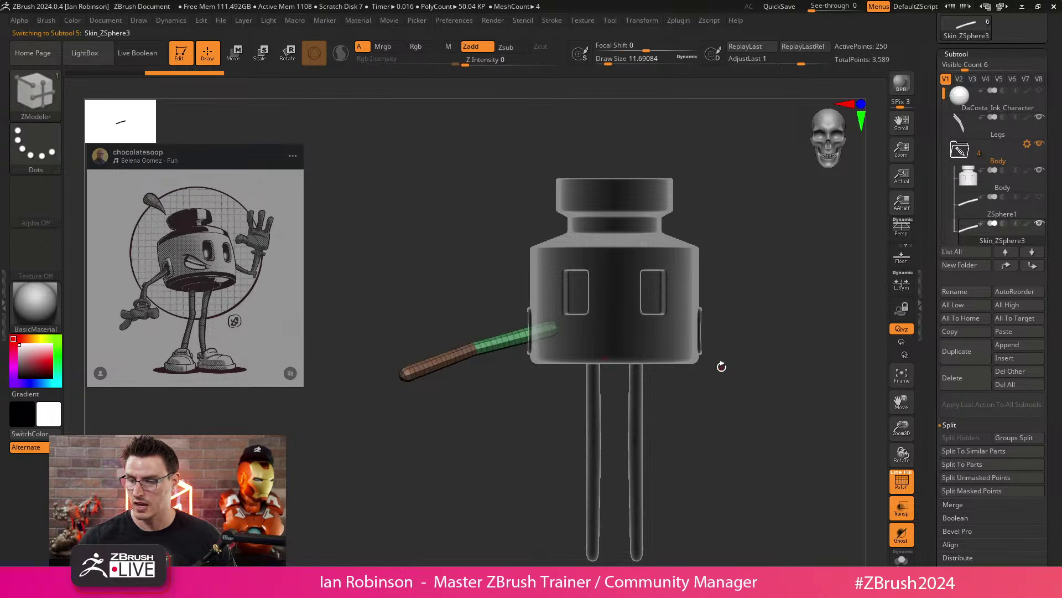
Step: Move the arm mesh out of the Body folder, collapse the folder, and rename the mesh subtool Arm
key(f)
scroll(974, 166, down, 1)
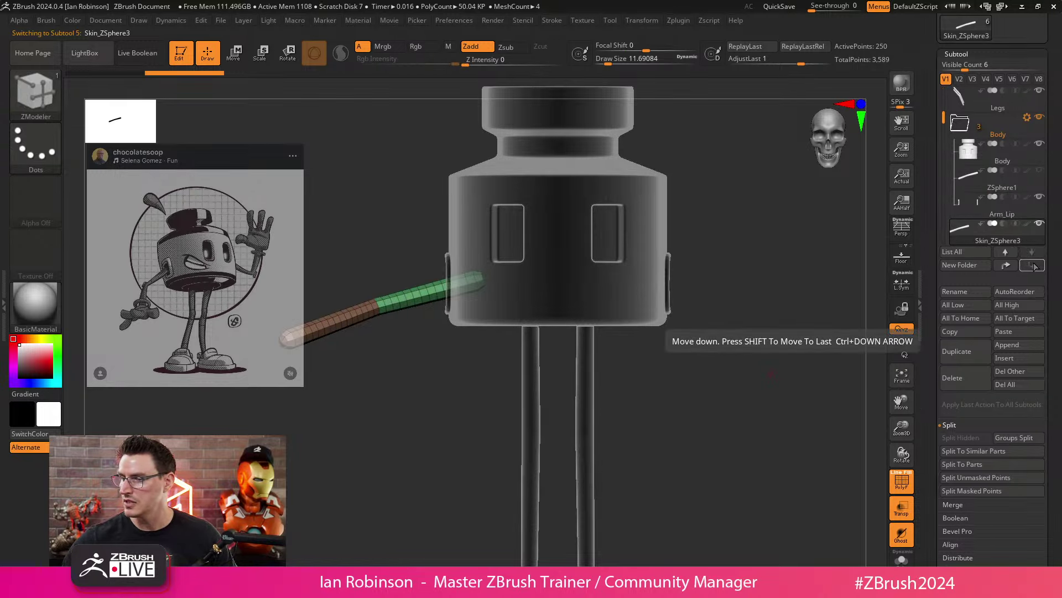
click(961, 125)
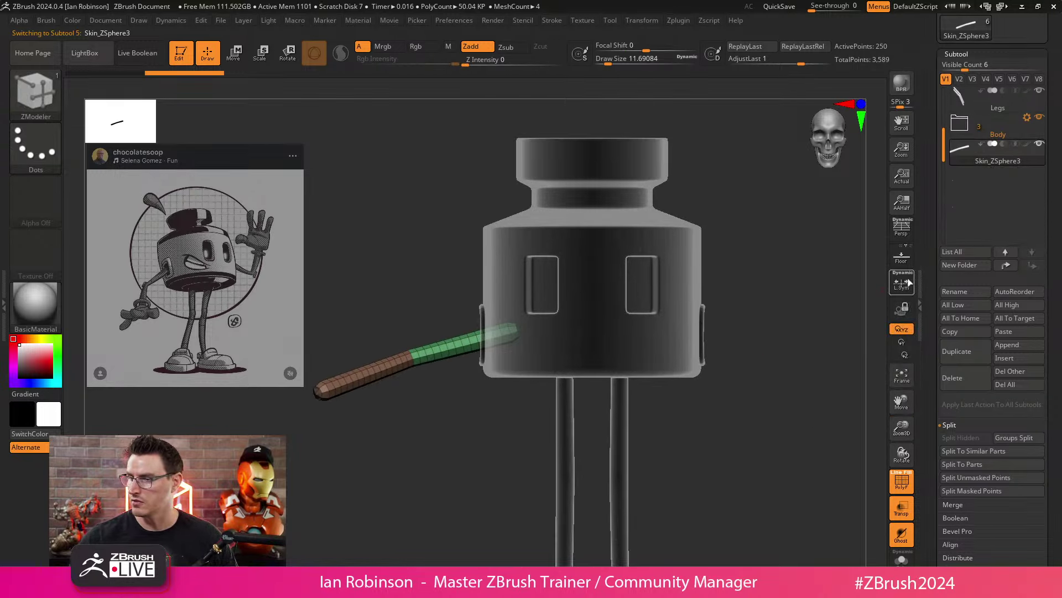
click(966, 290)
key(BackSpace)
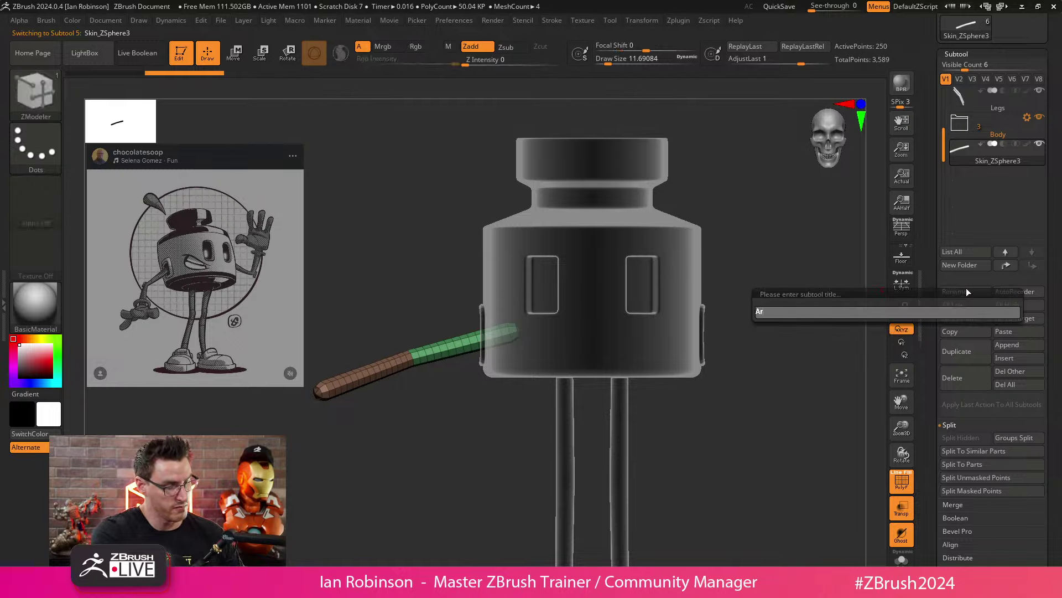
text(Arm)
key(Return)
Step: Turn off PolyFrame and transparency so the whole character is shown as plain shaded meshes
alt+drag(770, 406, 778, 361)
key(shift+f)
click(901, 508)
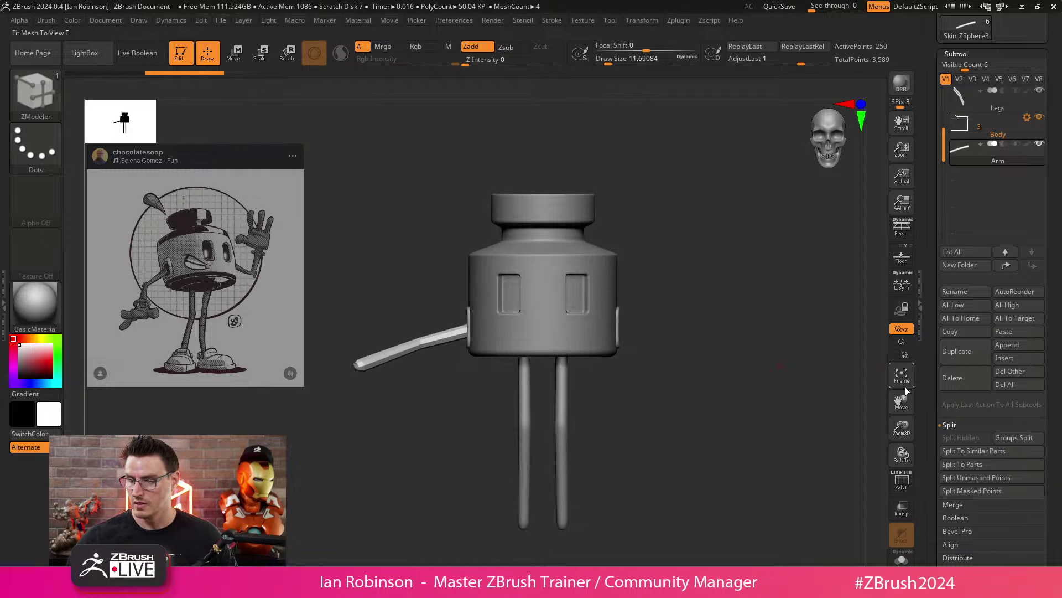
alt+drag(694, 406, 676, 416)
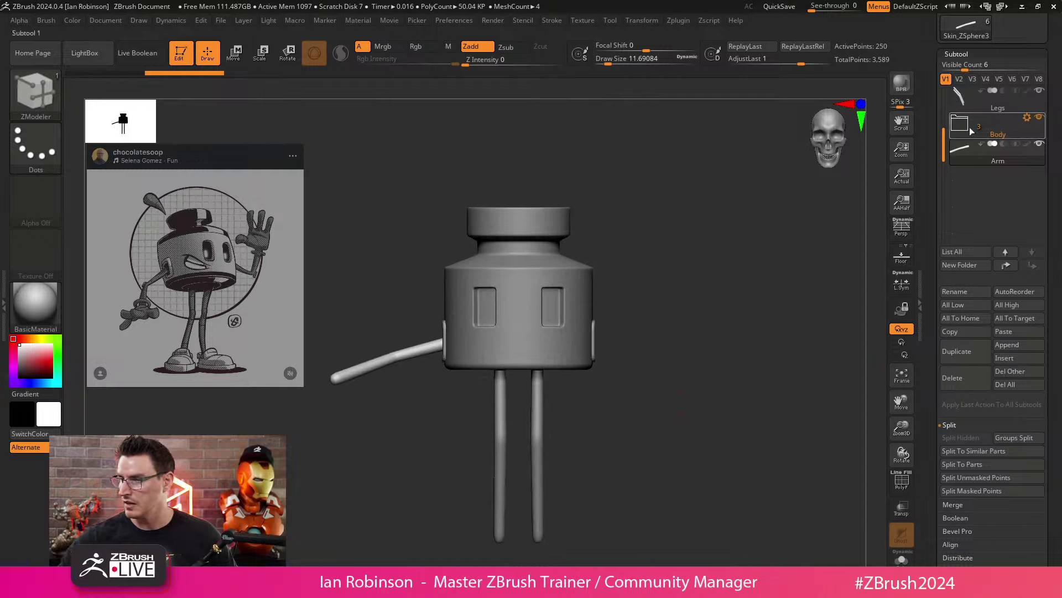
Step: Create the opposite arm by applying Mirror And Weld to the Arm subtool
click(972, 55)
click(961, 43)
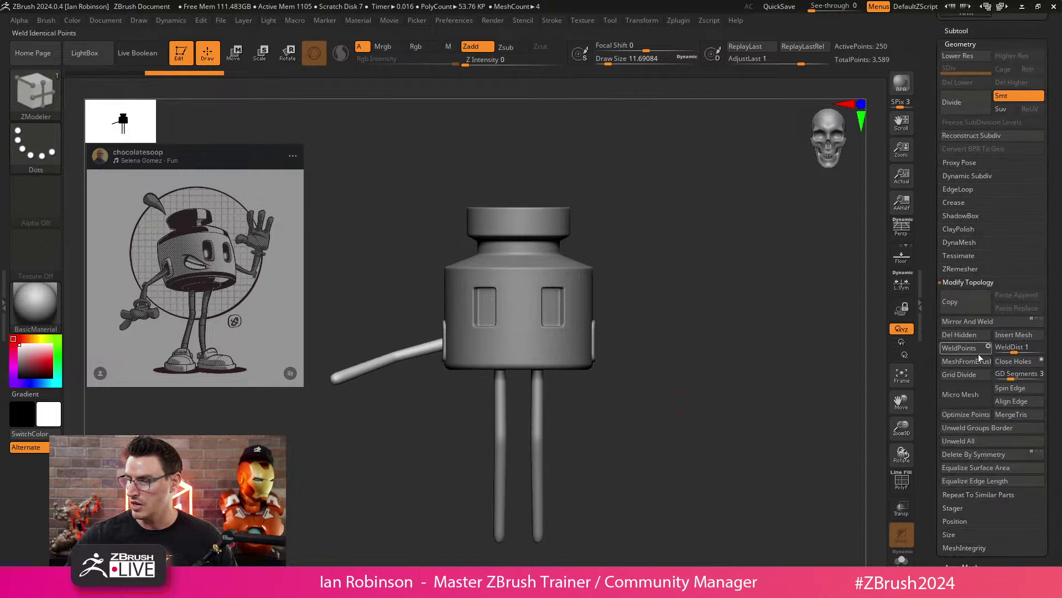
click(977, 322)
drag(819, 343, 632, 422)
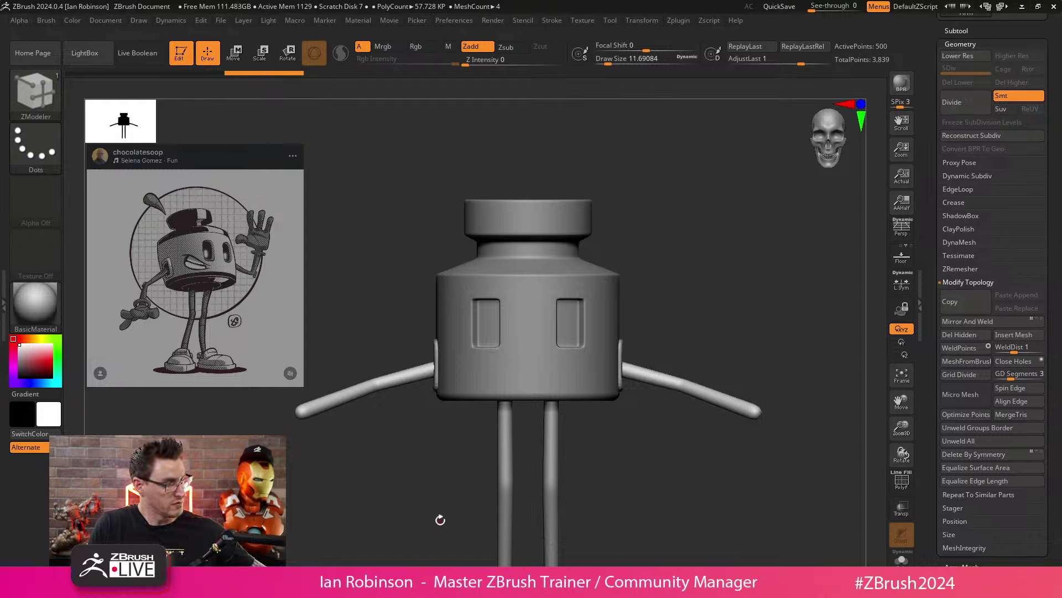
Step: Inspect the mirrored arms against the body and save the character tool to disk
ctrl+right_drag(618, 442, 653, 233)
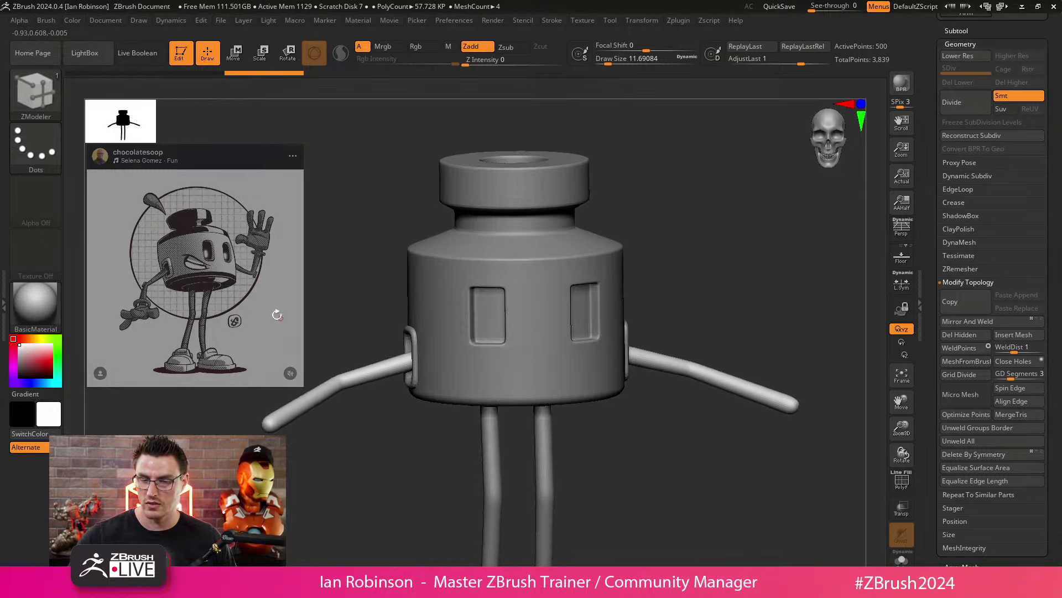
mouse_move(249, 283)
shift+right_down()
mouse_move(320, 472)
mouse_move(351, 461)
mouse_move(355, 434)
shift+right_up()
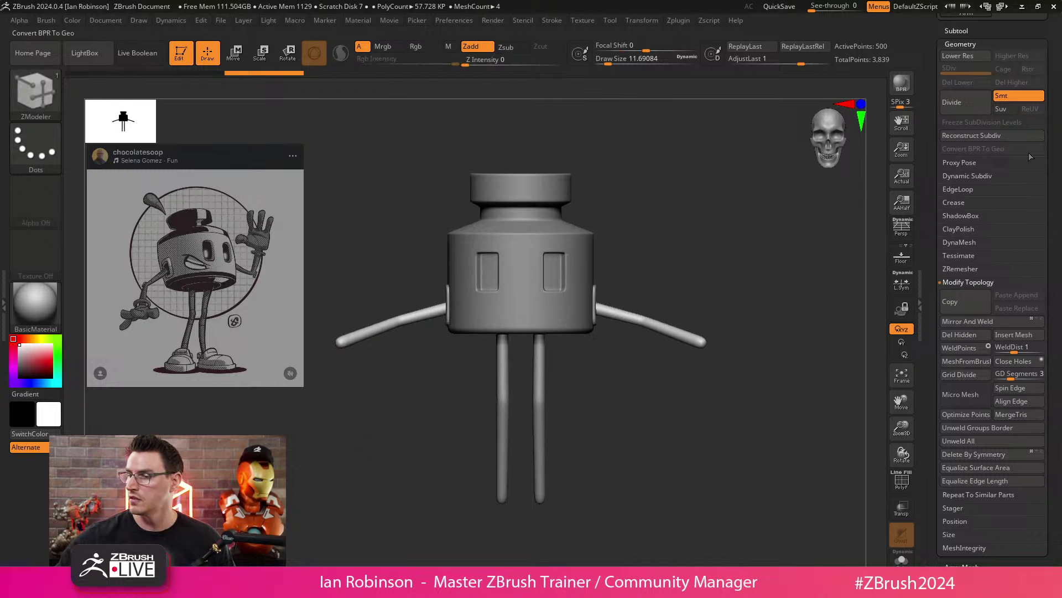
drag(1048, 142, 1048, 408)
click(974, 51)
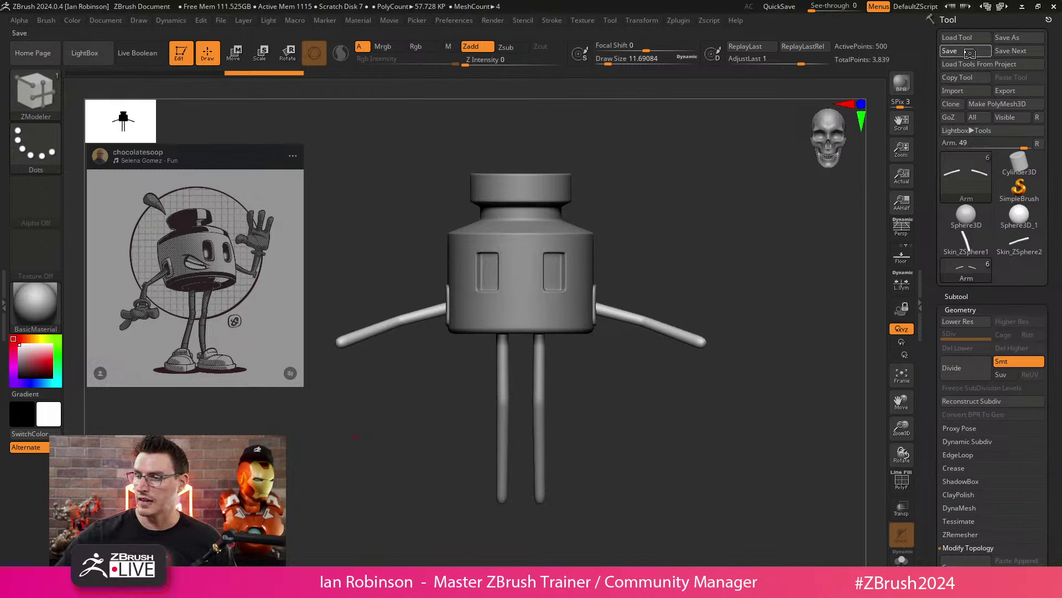
Step: Insert a Sphere3D mesh as a new subtool directly below Arm
click(970, 294)
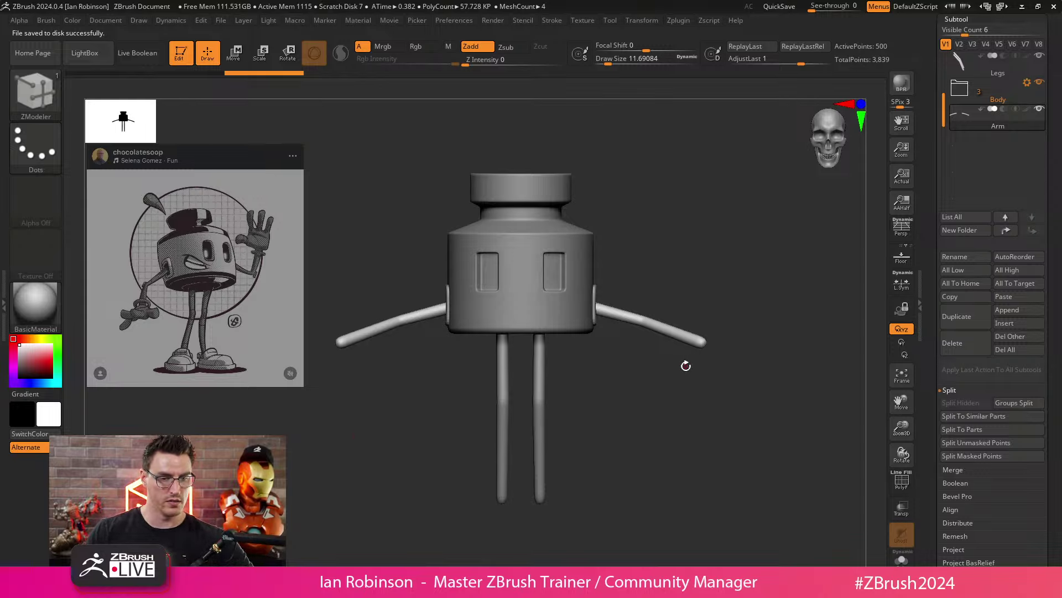
drag(667, 388, 621, 373)
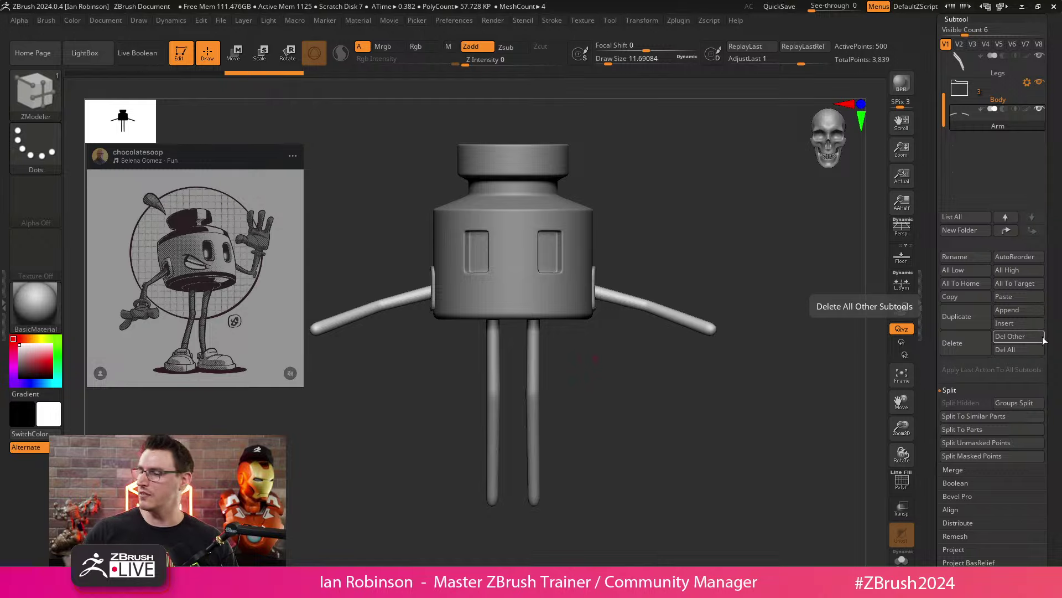
click(1018, 323)
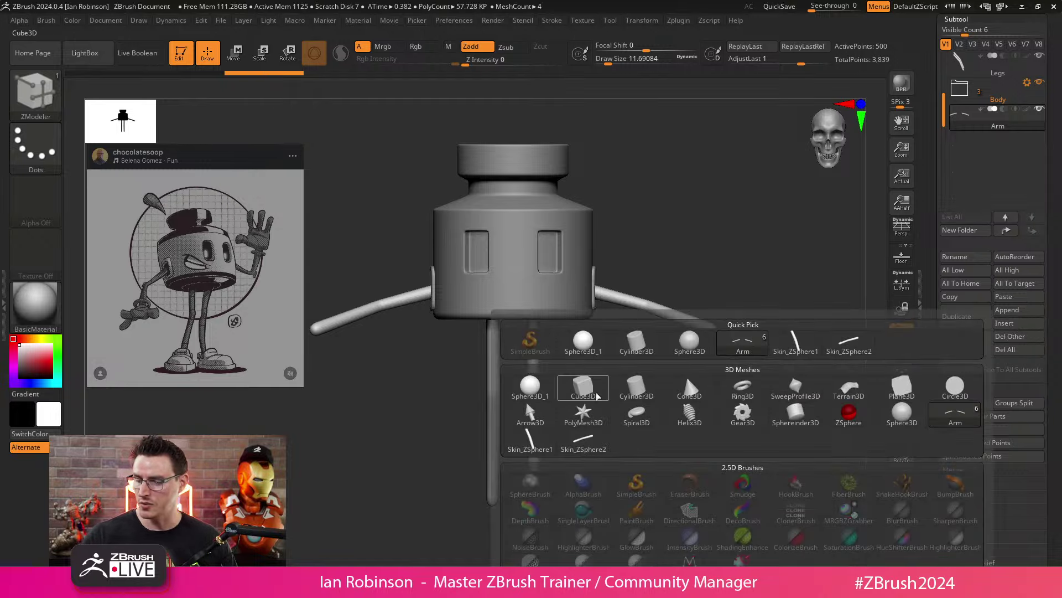
mouse_move(541, 392)
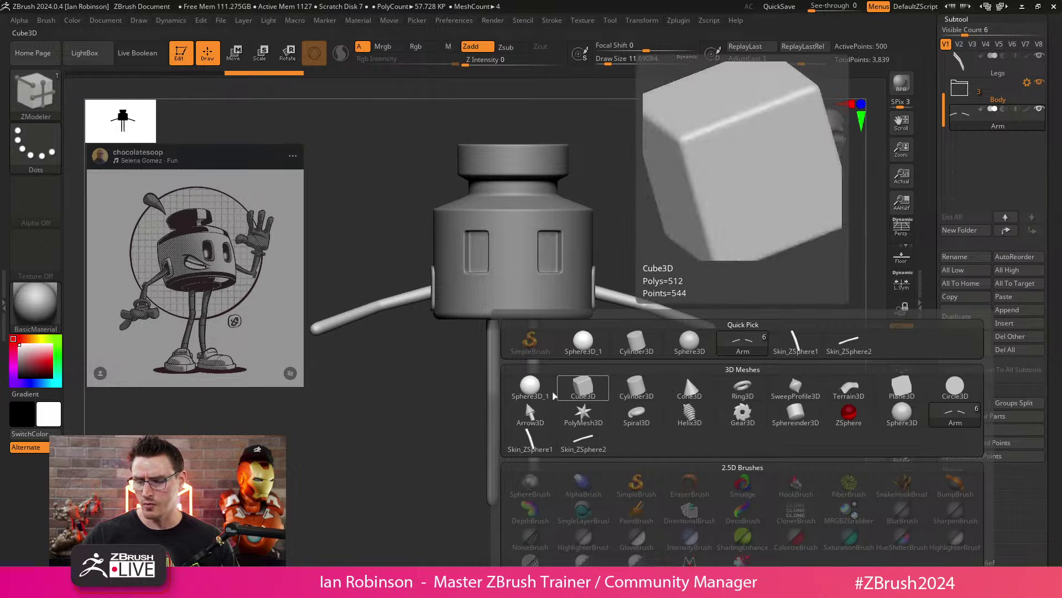
click(528, 394)
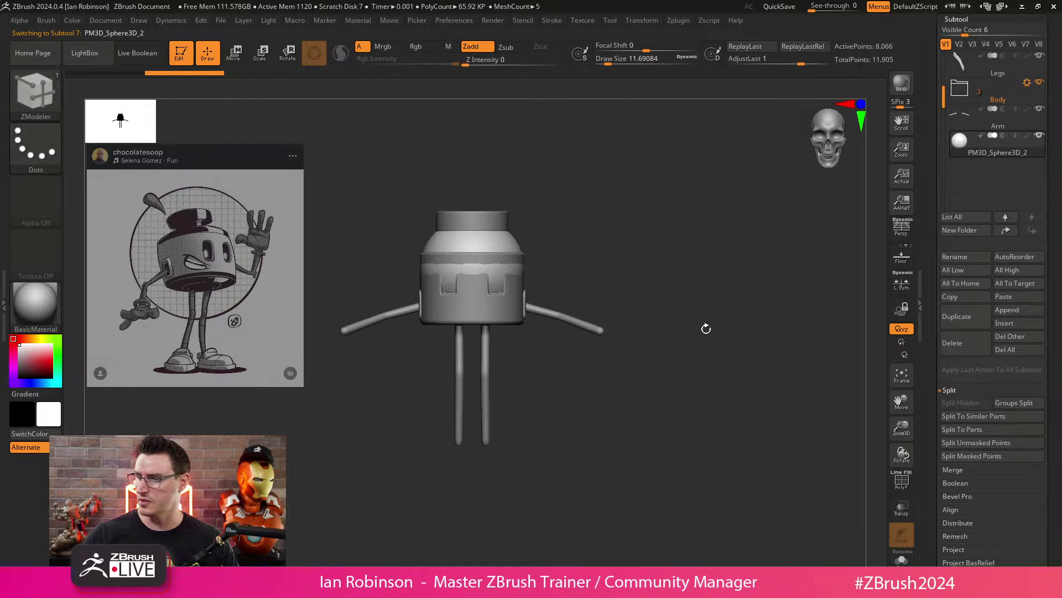
Step: Isolate the new sphere subtool with Solo and show its wireframe with PolyFrame
click(902, 558)
alt+drag(646, 361, 683, 387)
key(Up)
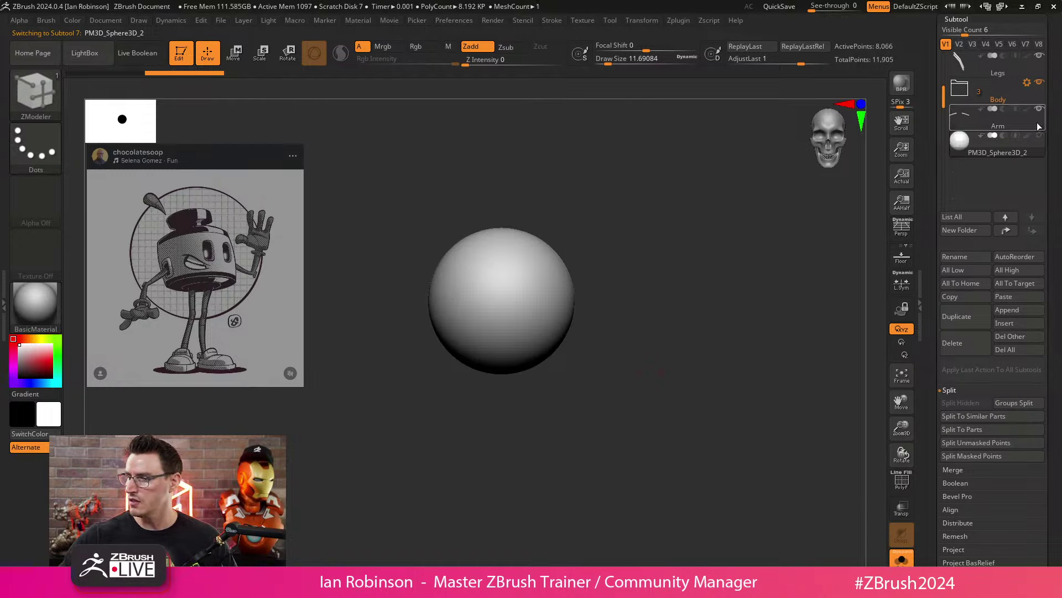
key(Down)
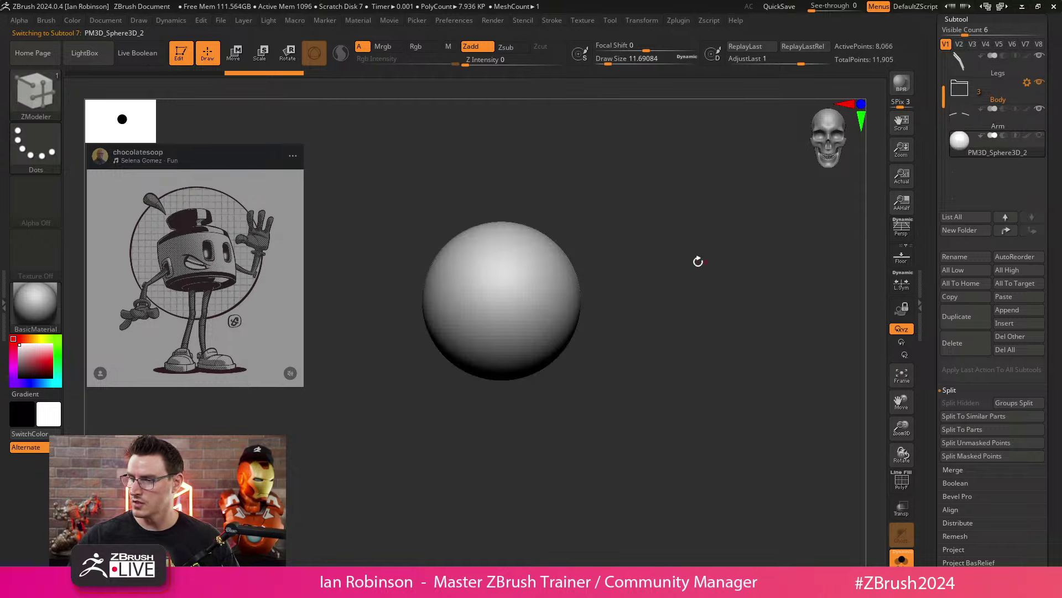
mouse_move(700, 311)
alt+mouse_down()
mouse_move(697, 321)
mouse_move(739, 327)
mouse_move(701, 322)
alt+mouse_up()
key(shift+f)
Step: DynaMesh the sphere at Resolution 64 with Blur 0
click(973, 21)
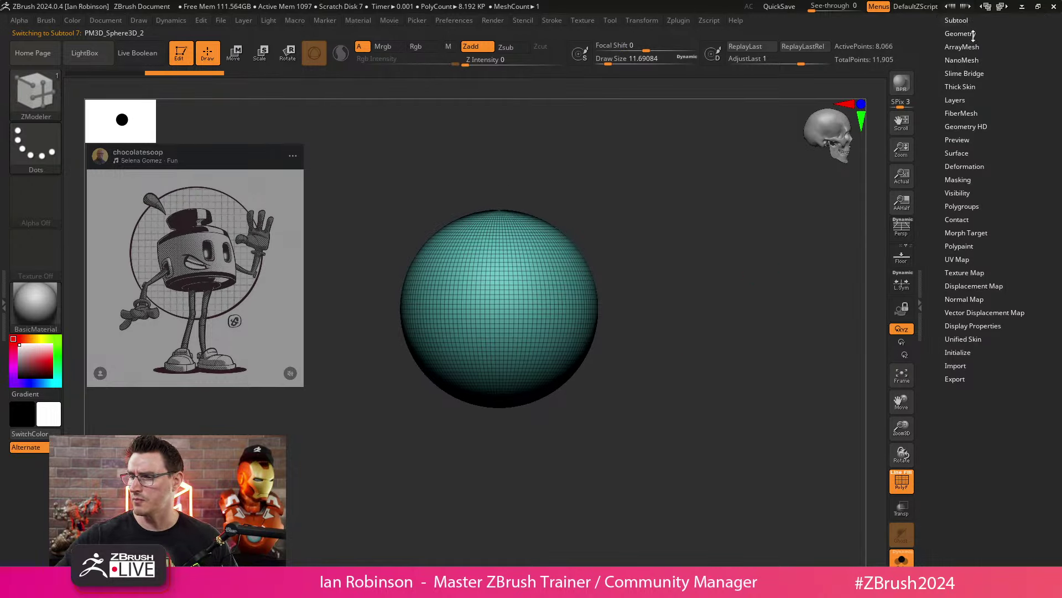
click(969, 233)
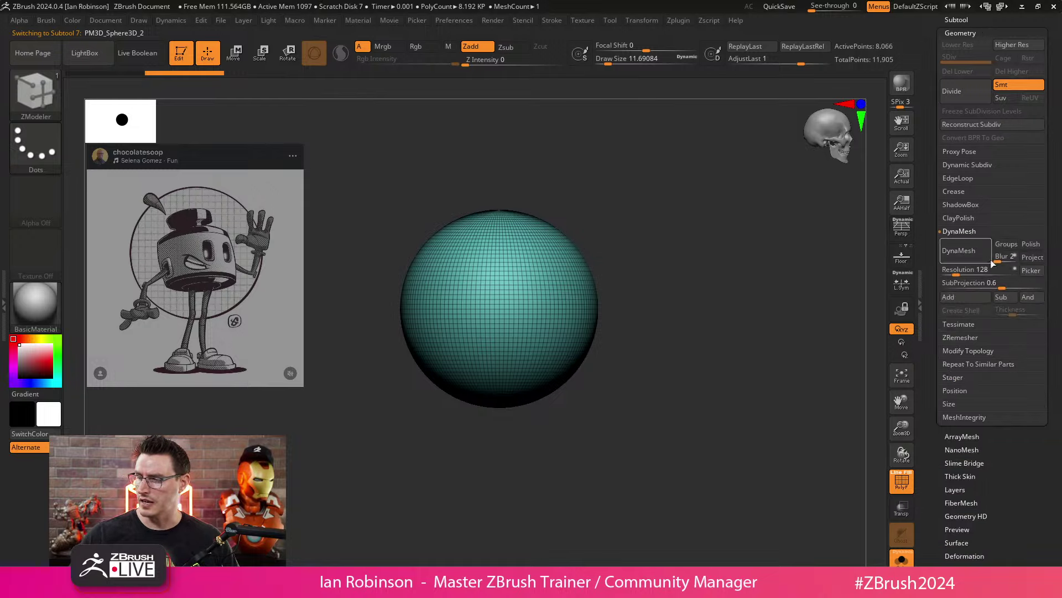
drag(957, 270, 951, 270)
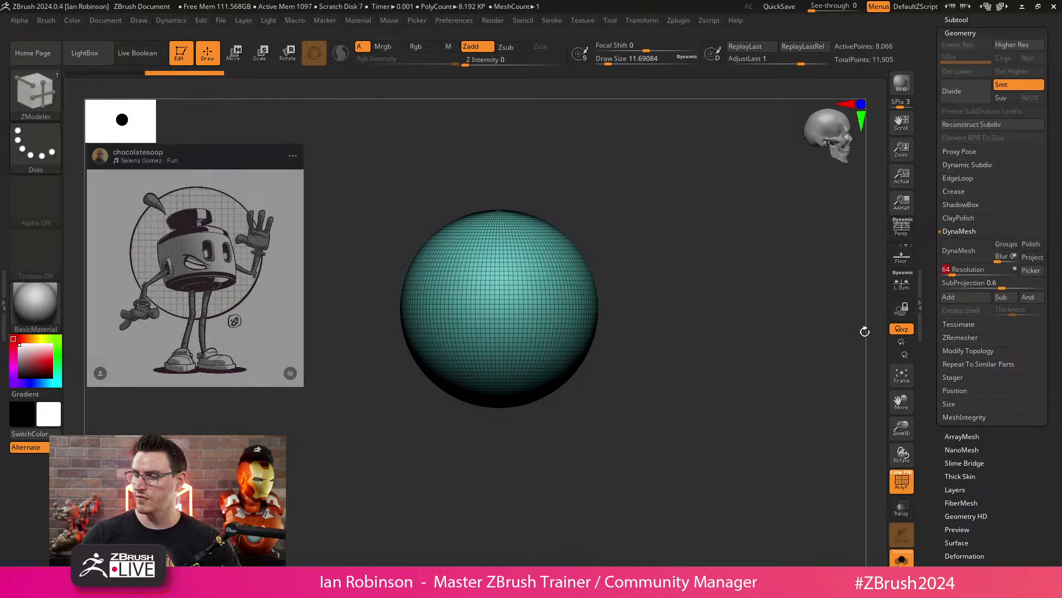
click(958, 250)
shift+drag(626, 274, 693, 275)
key(shift+f)
key(shift+f)
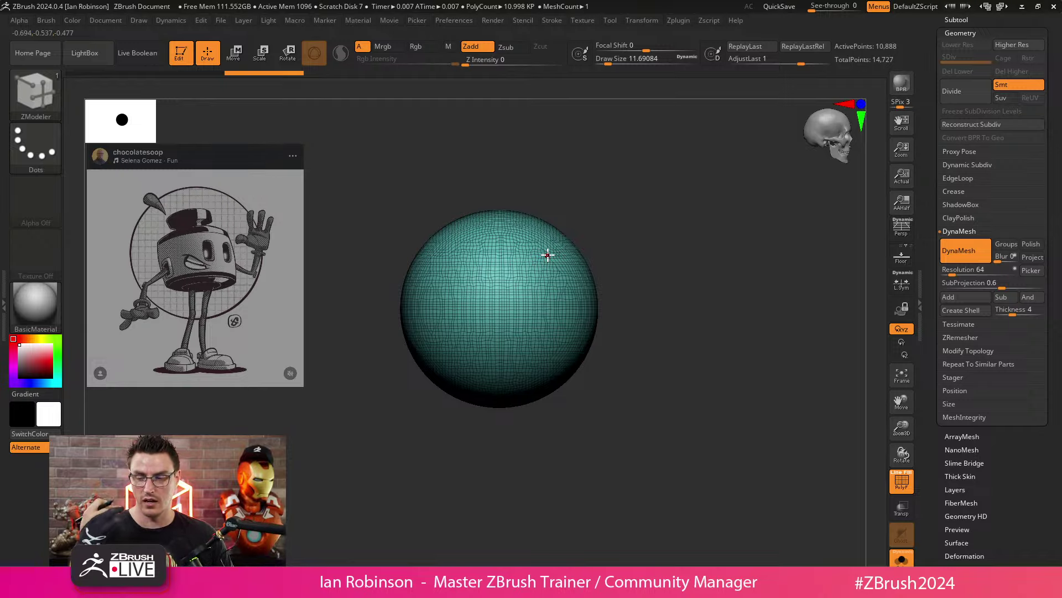
Step: Slice both sides off the sphere with the KnifeCurve brush to leave a thin upright disc facing front
key(shift)
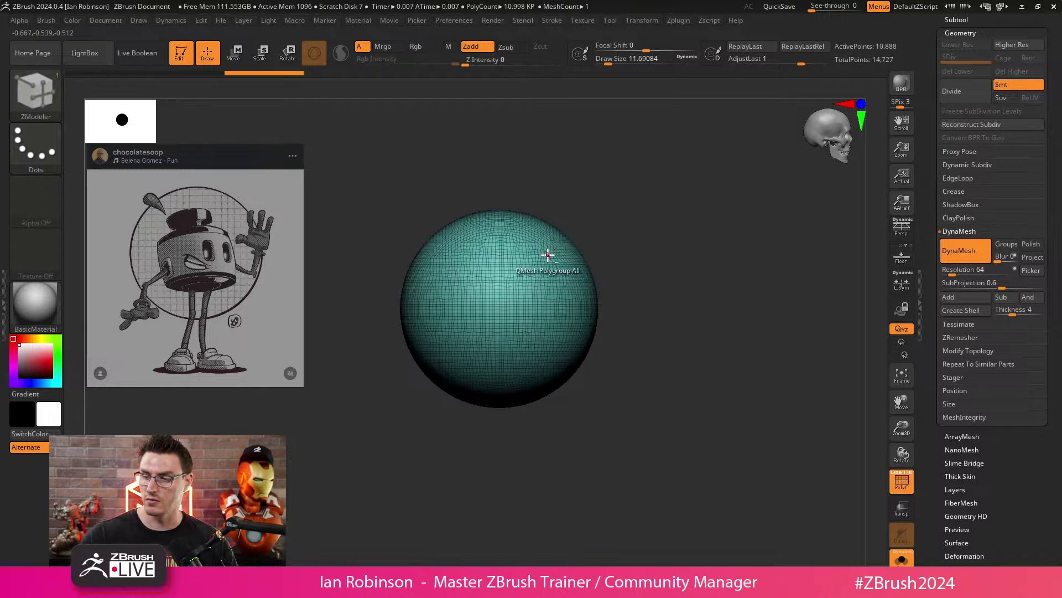
drag(637, 197, 609, 187)
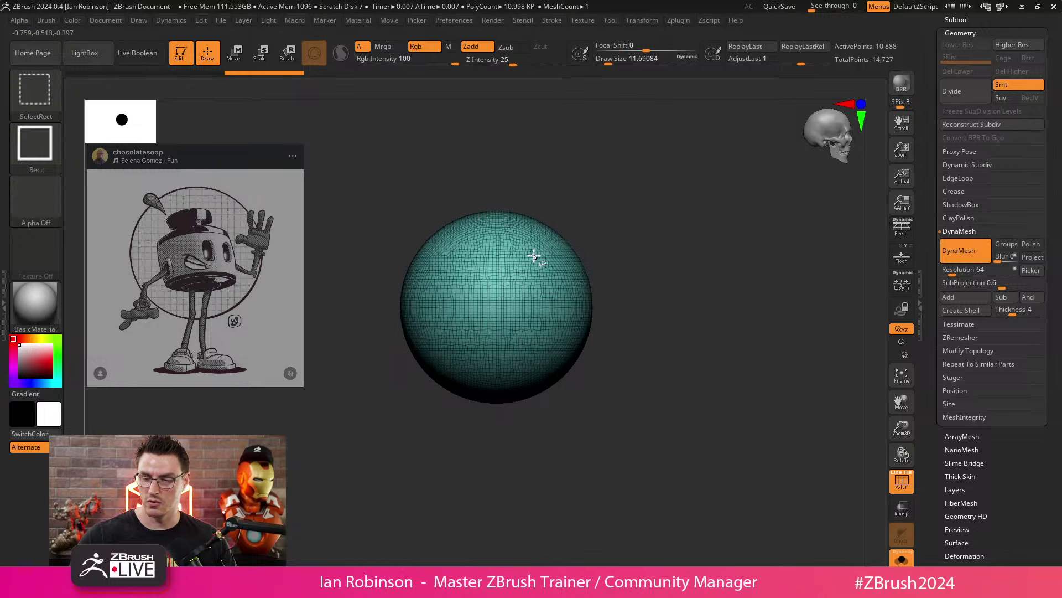
ctrl+shift+click(35, 91)
click(424, 157)
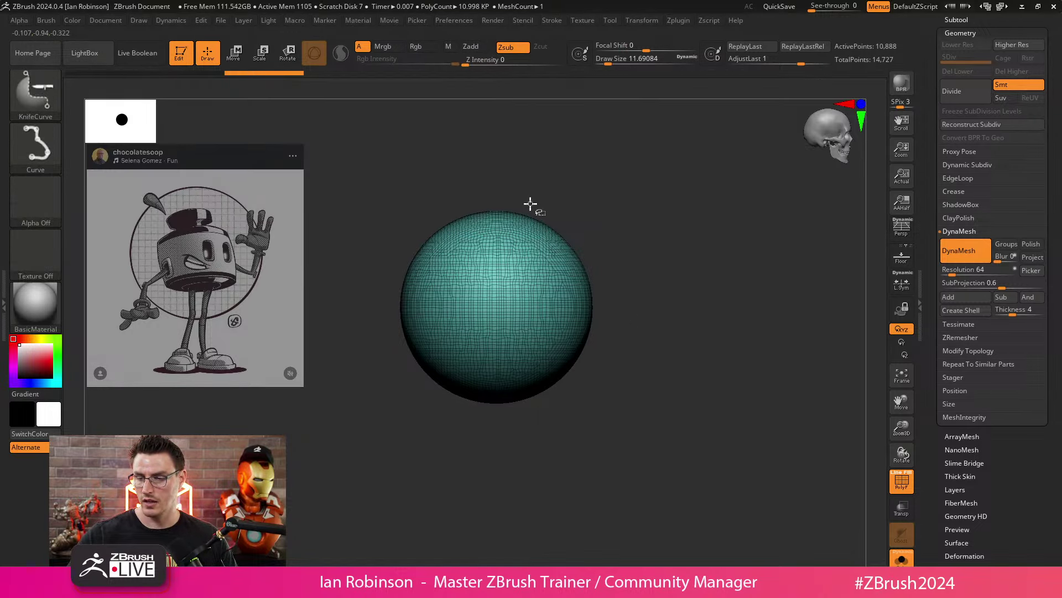
ctrl+shift+drag(531, 199, 533, 488)
mouse_move(473, 438)
ctrl+shift+mouse_down()
mouse_move(484, 143)
mouse_move(581, 303)
mouse_move(652, 261)
mouse_move(666, 278)
ctrl+shift+mouse_up()
key(ctrl+z)
ctrl+shift+drag(478, 435, 482, 142)
mouse_move(638, 267)
shift+mouse_down()
mouse_move(623, 268)
mouse_move(633, 270)
shift+mouse_up()
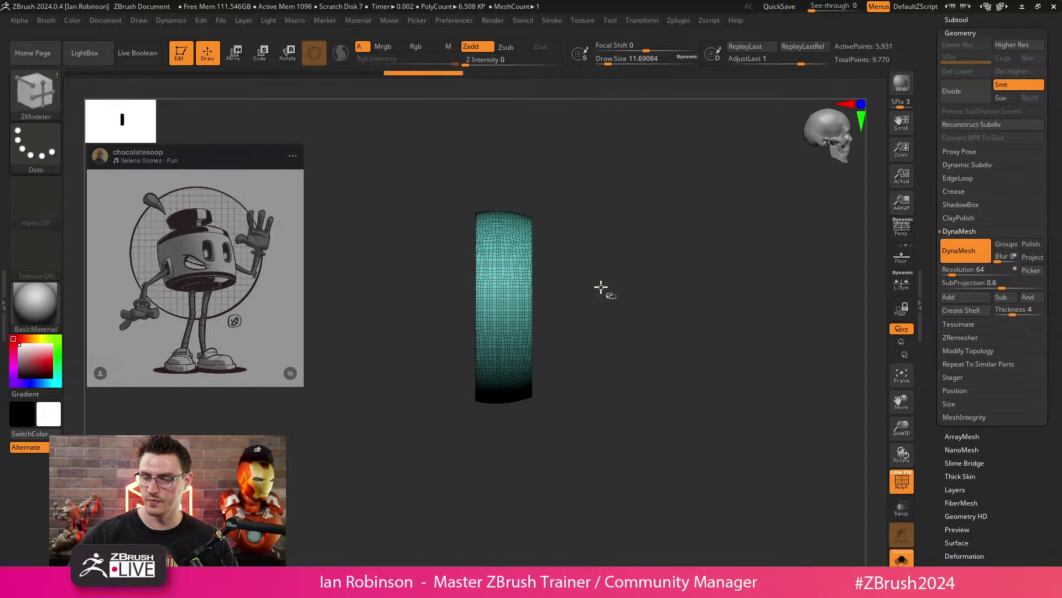
mouse_move(527, 430)
ctrl+shift+mouse_down()
mouse_move(535, 155)
mouse_move(529, 480)
mouse_move(518, 500)
ctrl+shift+mouse_up()
mouse_move(559, 431)
shift+mouse_down()
mouse_move(595, 350)
mouse_move(659, 323)
mouse_move(603, 306)
shift+mouse_up()
Step: Select the MoveInfiniteDepth brush and set its Draw Size to about 274
key(b)
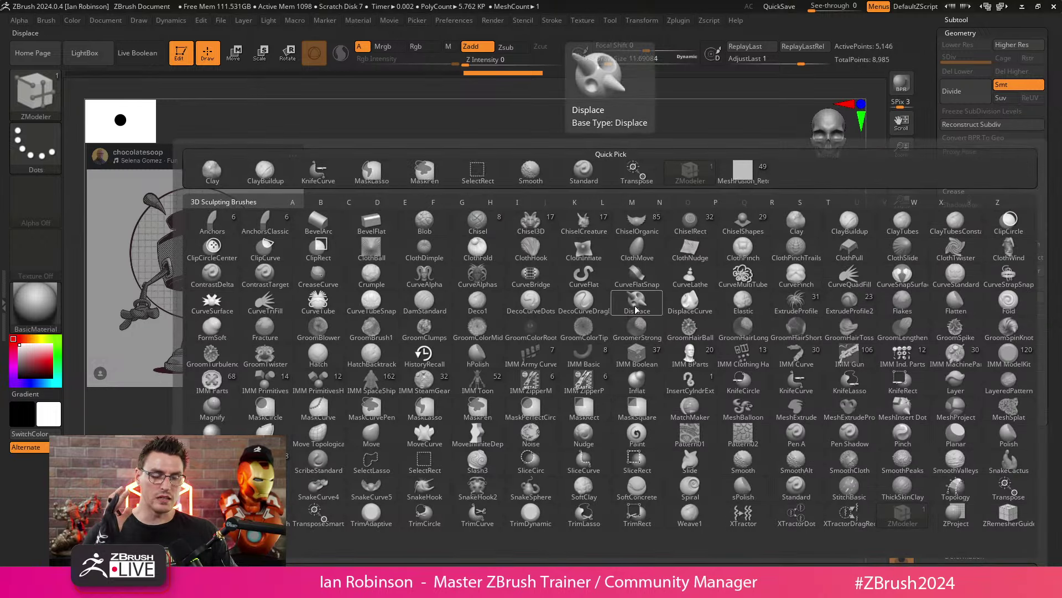
key(m)
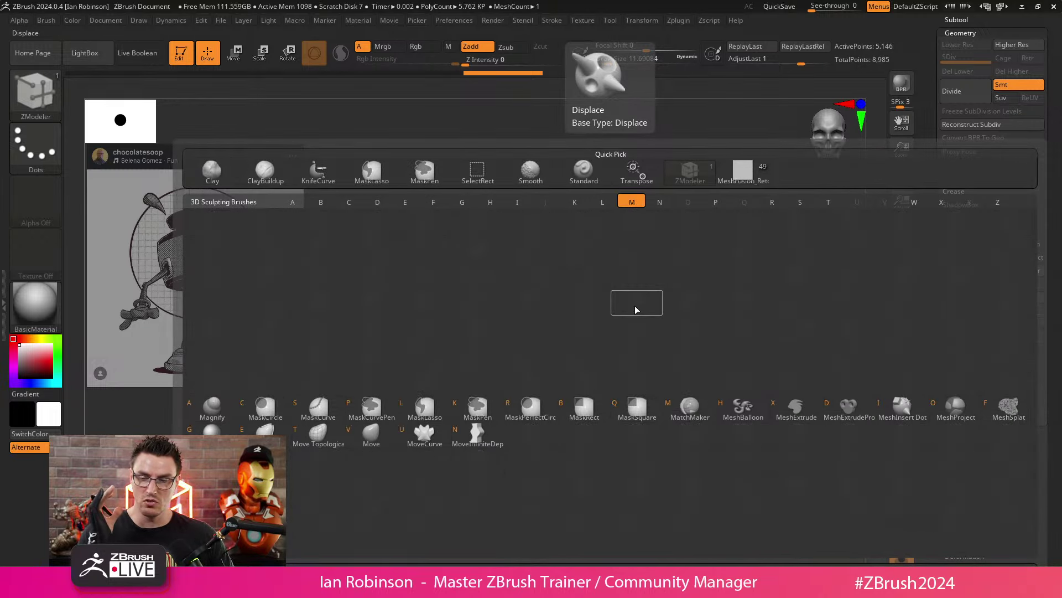
key(n)
key(s)
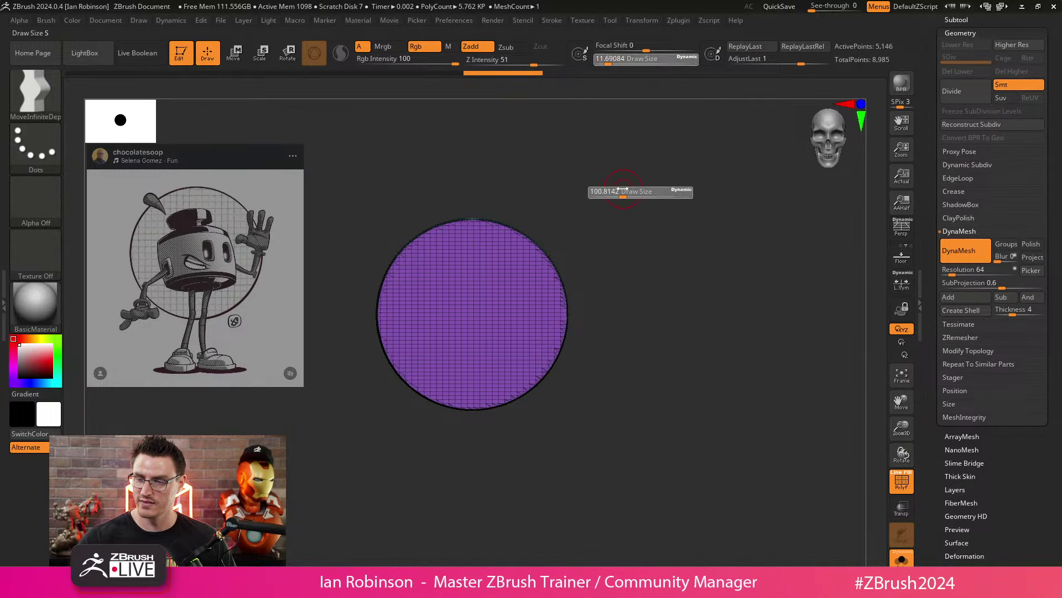
drag(645, 185, 644, 176)
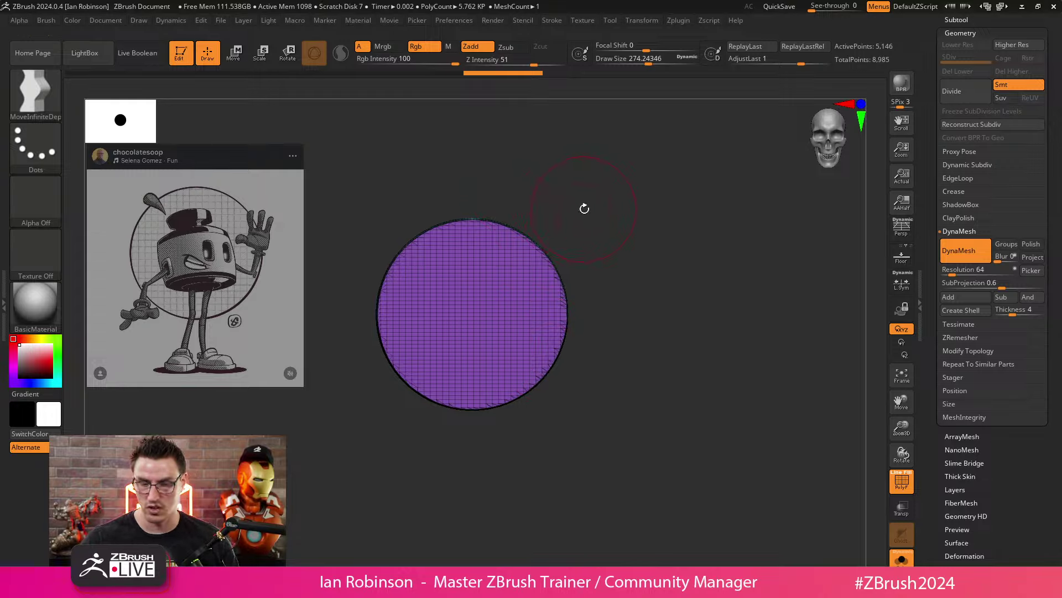
Step: Show the full character to compare the disc with the body, and isolate the disc again
click(901, 564)
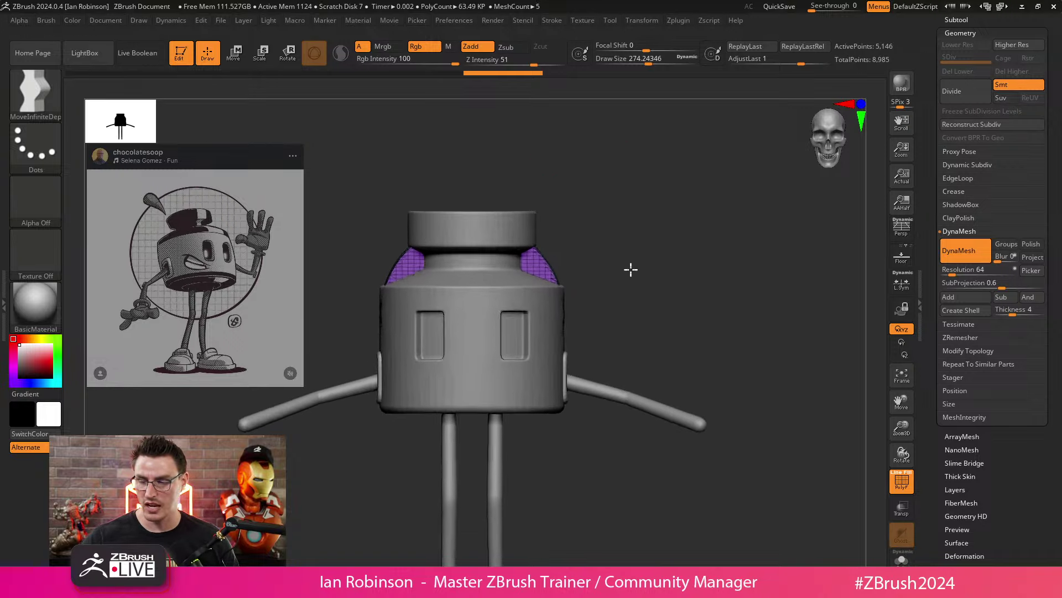
ctrl+right_drag(631, 270, 634, 280)
click(902, 561)
ctrl+right_drag(704, 270, 704, 296)
Step: Set the Draw Size to about 305 and push the disc's sides and lower edge into a rounded-square palm shape
key(s)
drag(593, 204, 596, 203)
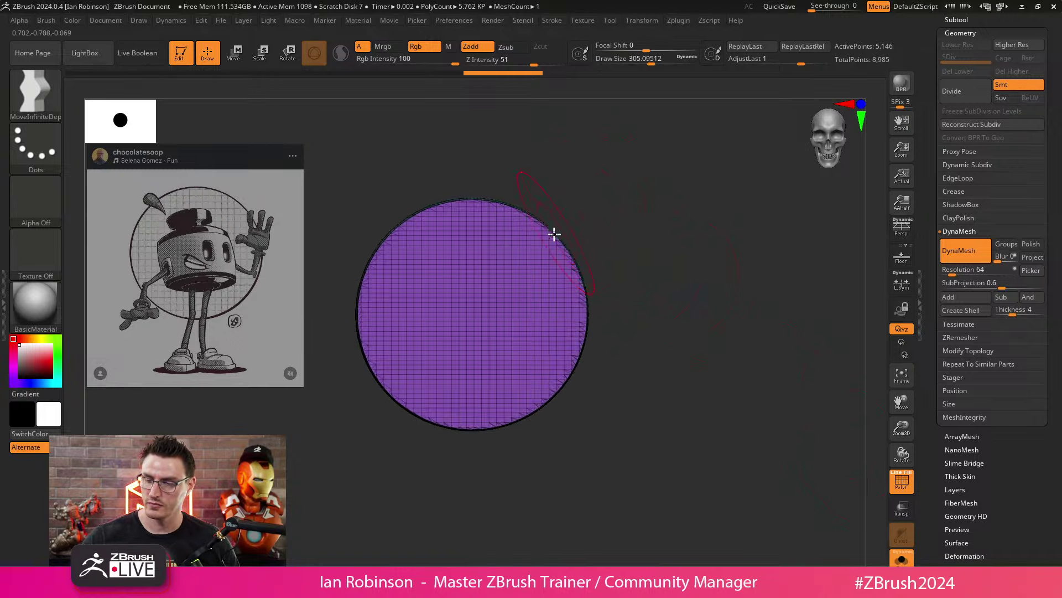
drag(554, 234, 567, 216)
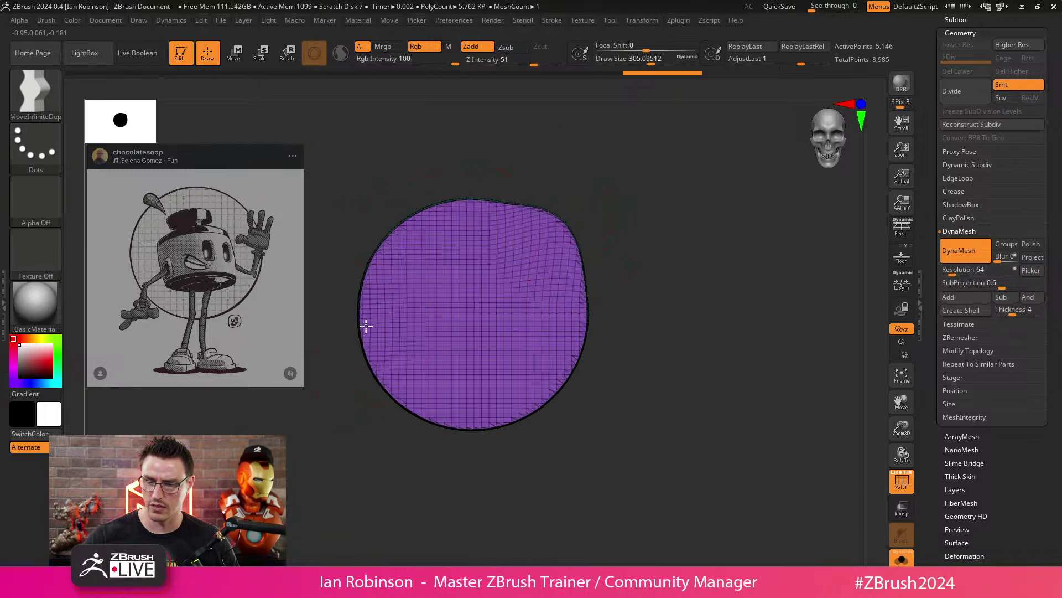
mouse_move(366, 327)
mouse_down()
mouse_move(382, 260)
mouse_move(383, 389)
mouse_up()
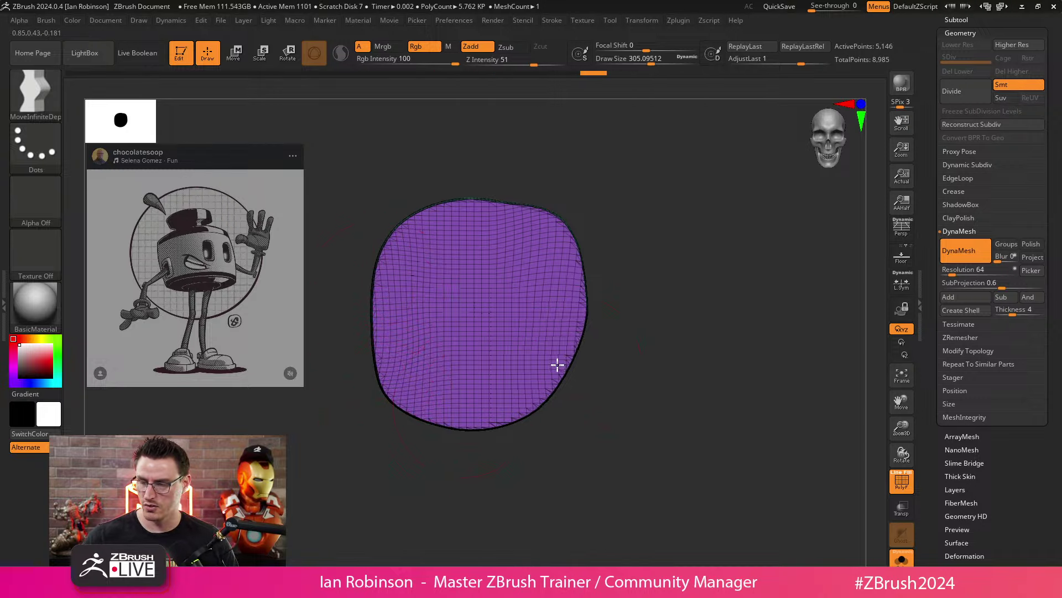
mouse_move(560, 363)
mouse_down()
mouse_move(564, 370)
mouse_move(576, 298)
mouse_move(560, 235)
mouse_up()
drag(561, 342, 562, 356)
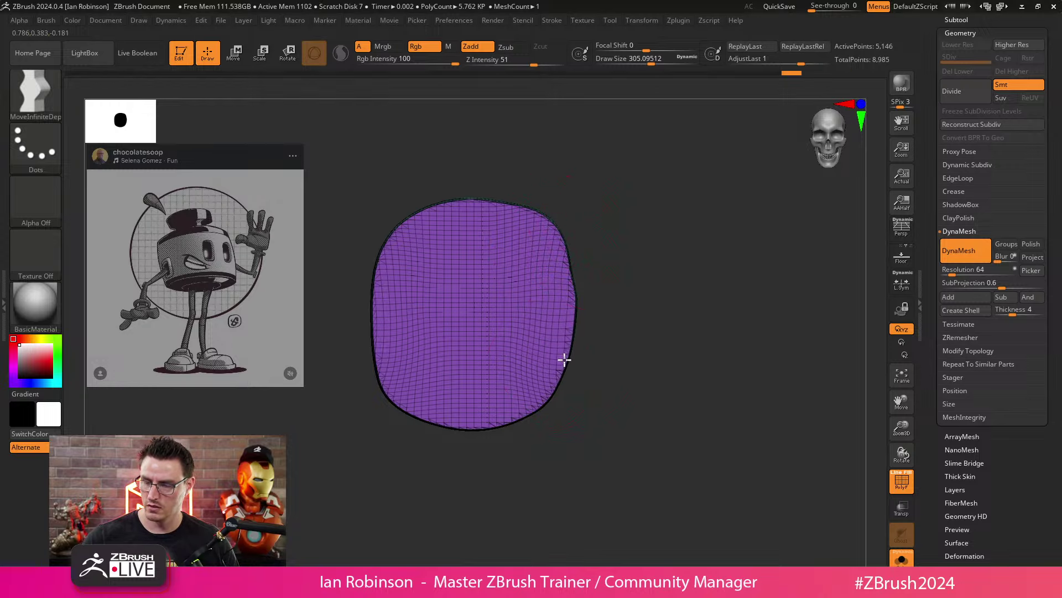
drag(466, 415, 473, 395)
drag(543, 396, 515, 413)
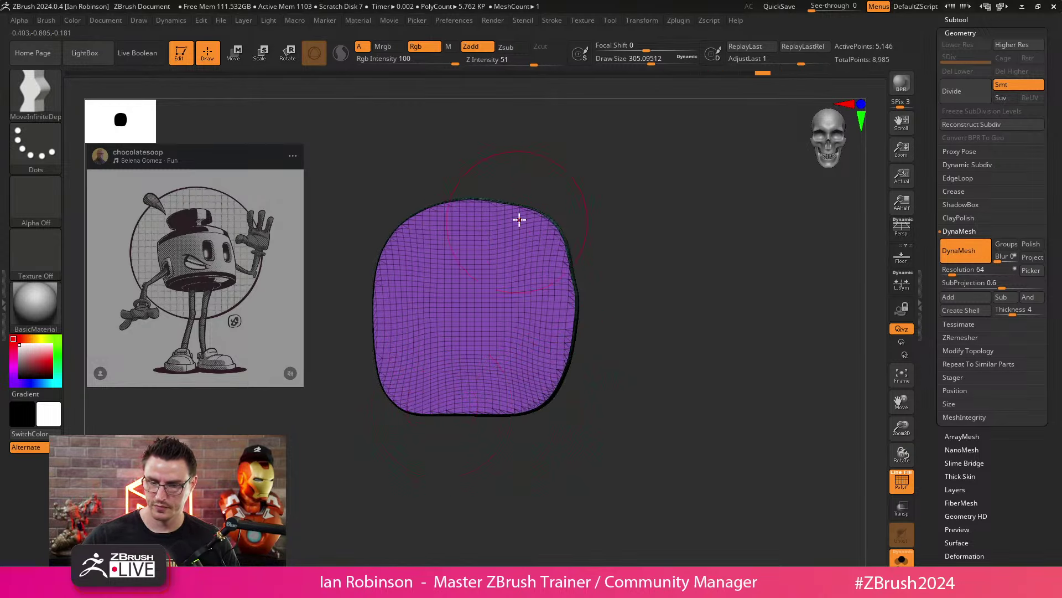
Step: Even out the palm's upper-right corner and right side, reducing the Draw Size to about 234
drag(516, 218, 561, 236)
key(s)
drag(572, 284, 572, 298)
key(s)
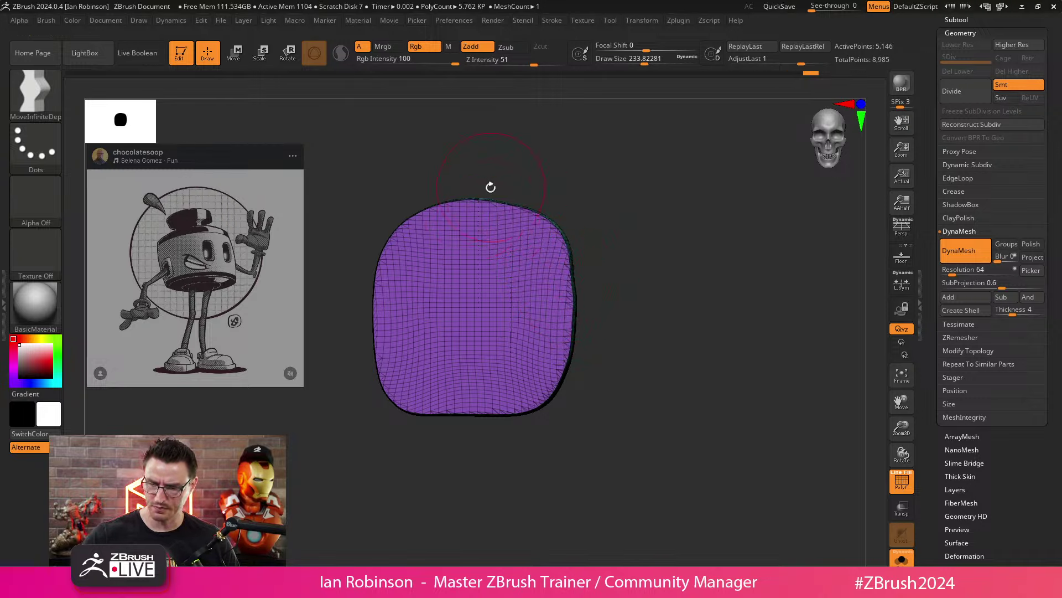
Step: Try pulling out the palm's upper-left corner with a Draw Size of about 257, and undo the last shaping strokes
key(s)
drag(491, 189, 494, 189)
drag(415, 221, 404, 216)
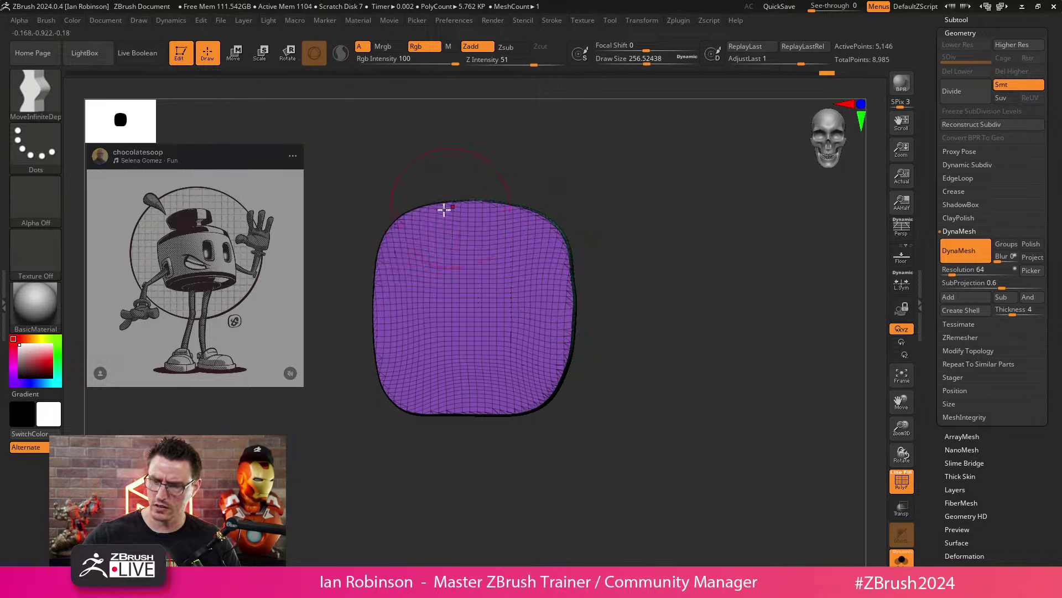
key(ctrl+z)
key(ctrl+z)
key(ctrl+z)
key(ctrl+z)
key(ctrl+z)
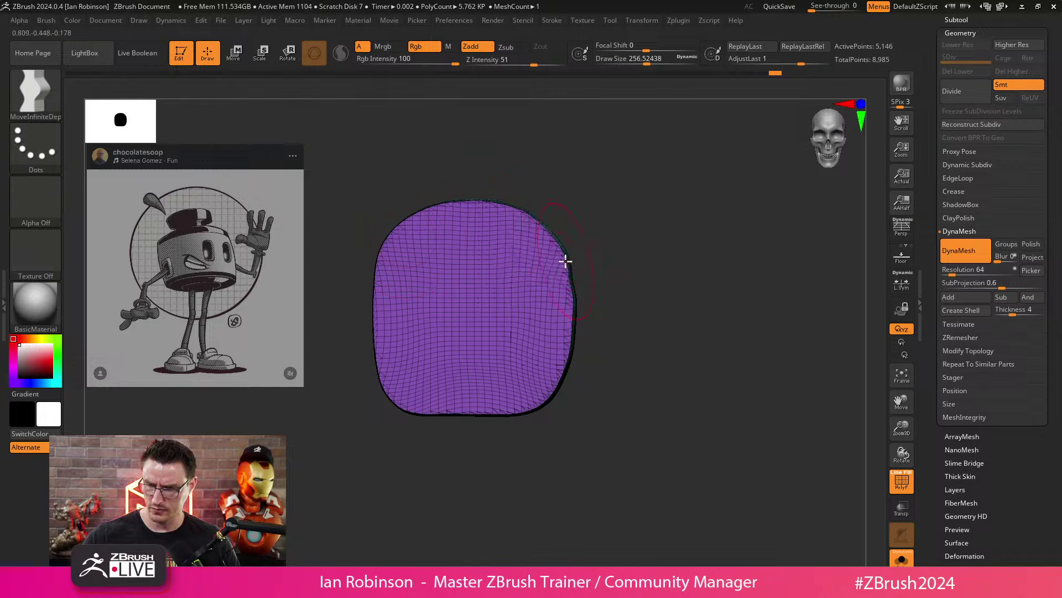
key(ctrl+shift+z)
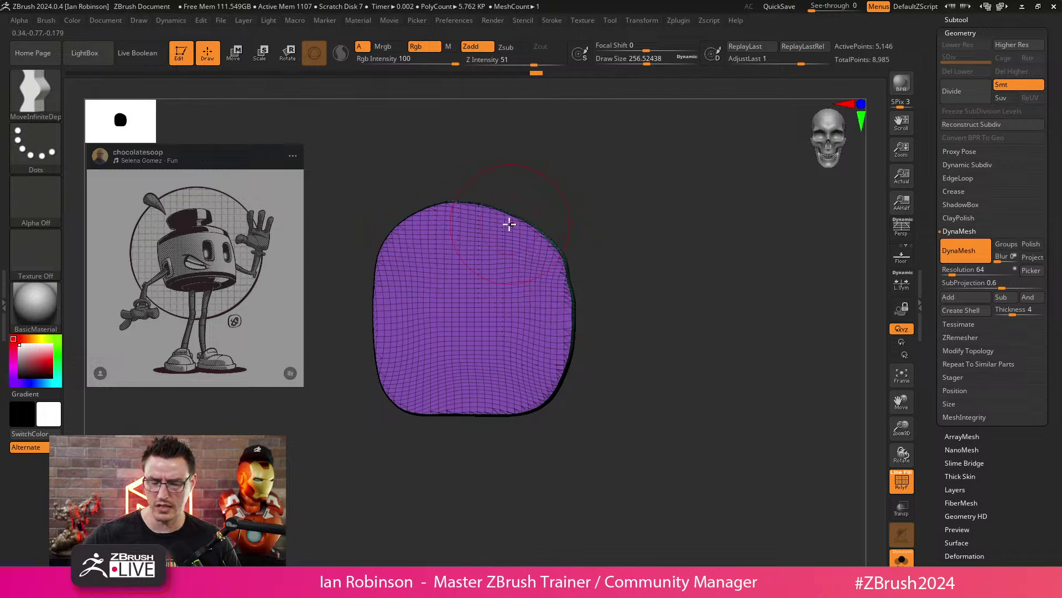
Step: Enlarge the Spotlight reference image to examine the raised hand, and scale the image back down
key(z)
drag(269, 224, 290, 224)
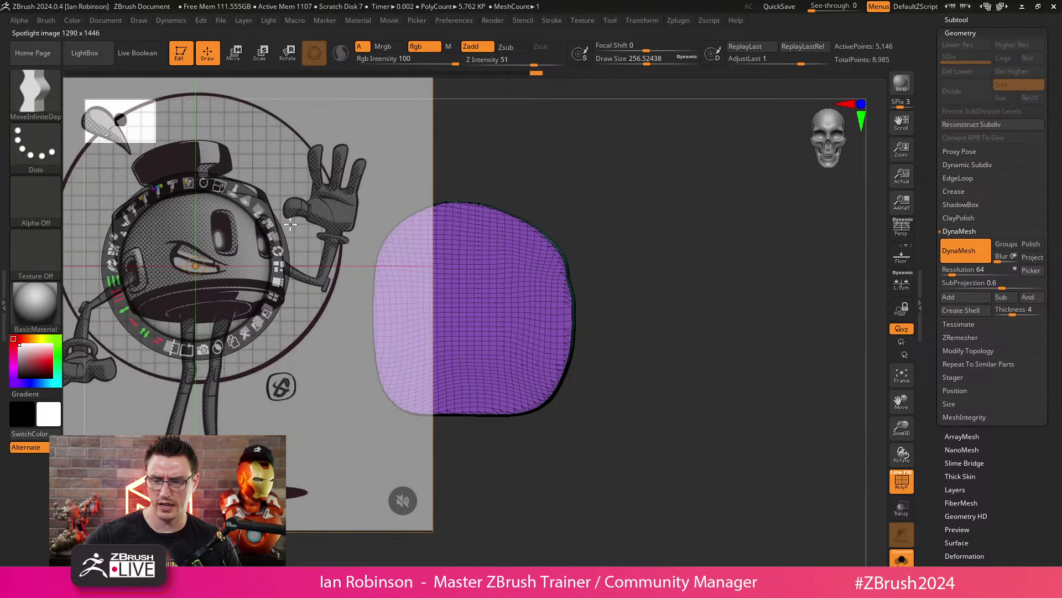
click(215, 182)
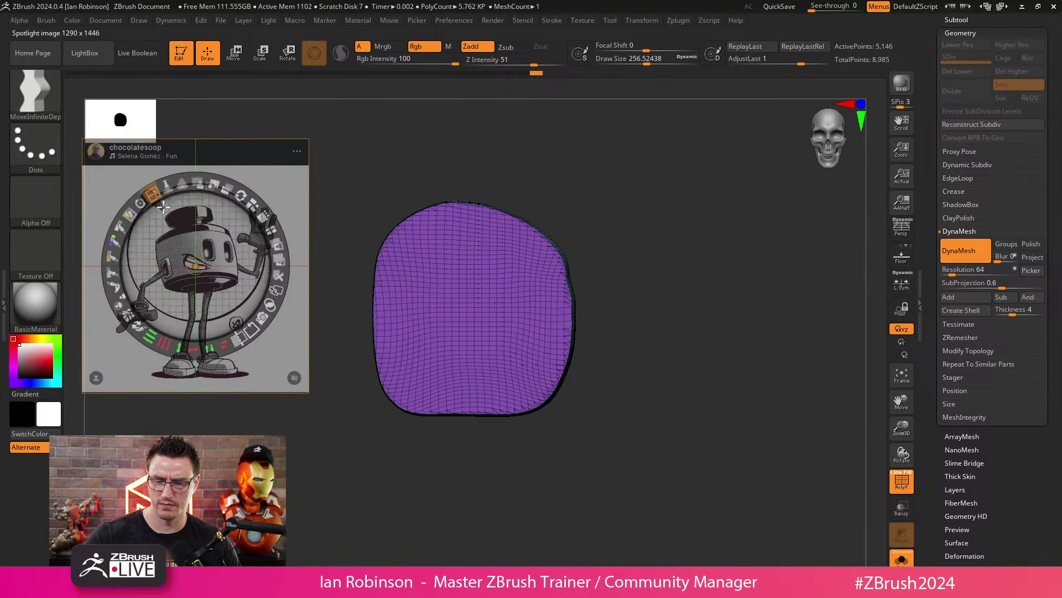
key(z)
Step: Flatten the palm's top edge and straighten its right side with a Draw Size of about 228, remeshing it with DynaMesh
drag(460, 215, 408, 231)
mouse_move(492, 212)
mouse_down()
mouse_move(559, 239)
mouse_move(576, 299)
mouse_move(569, 315)
mouse_up()
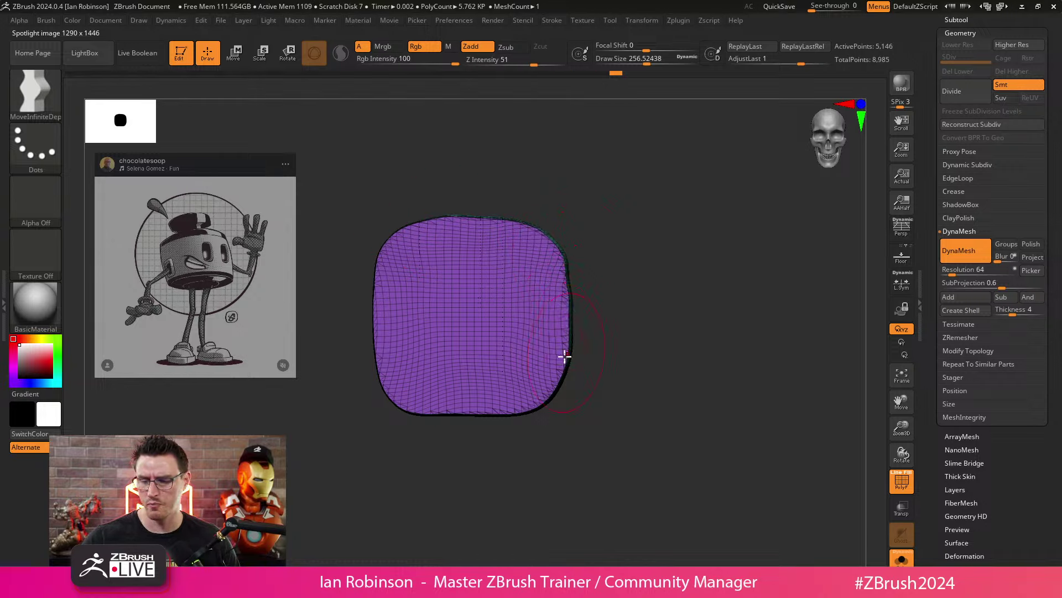
drag(565, 357, 577, 352)
key(s)
drag(544, 393, 555, 379)
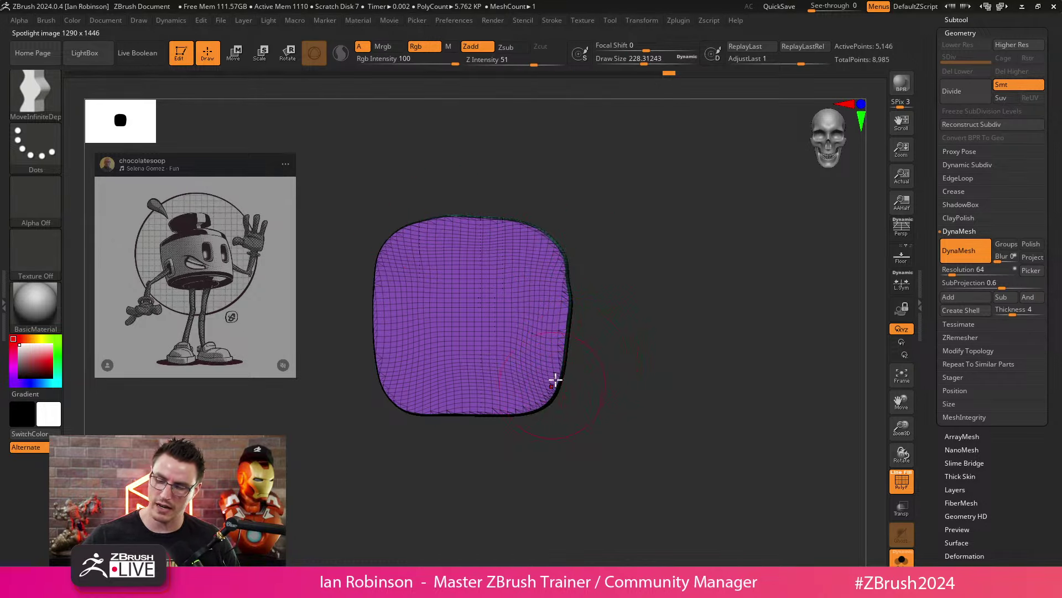
mouse_move(567, 278)
mouse_down()
mouse_move(562, 263)
mouse_move(564, 304)
mouse_move(709, 363)
mouse_move(649, 321)
mouse_move(652, 306)
mouse_move(659, 346)
mouse_move(623, 247)
mouse_move(636, 211)
mouse_up()
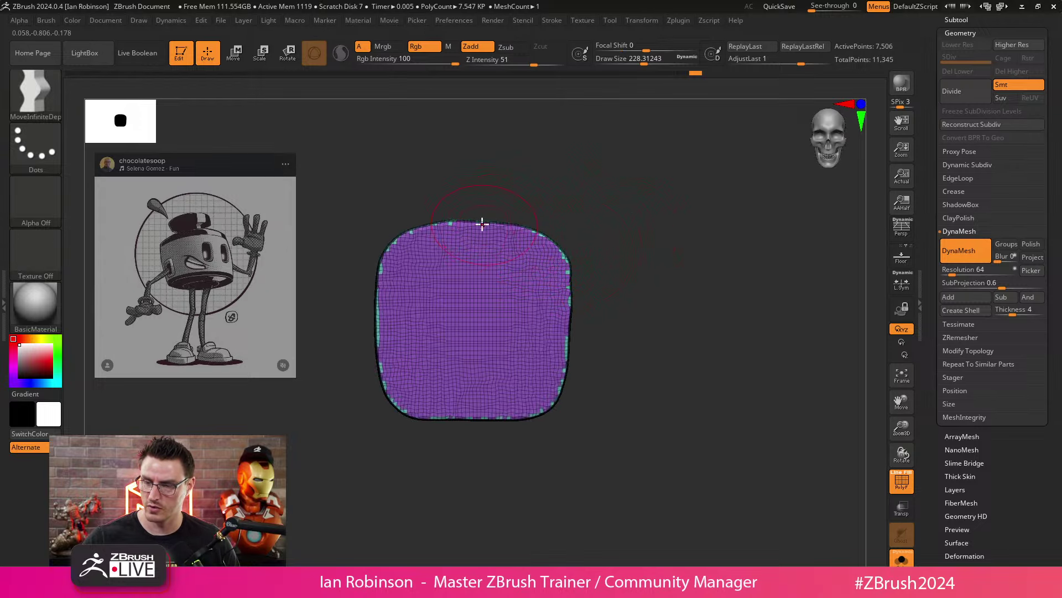
drag(441, 224, 442, 227)
drag(391, 255, 394, 255)
alt+drag(673, 280, 660, 277)
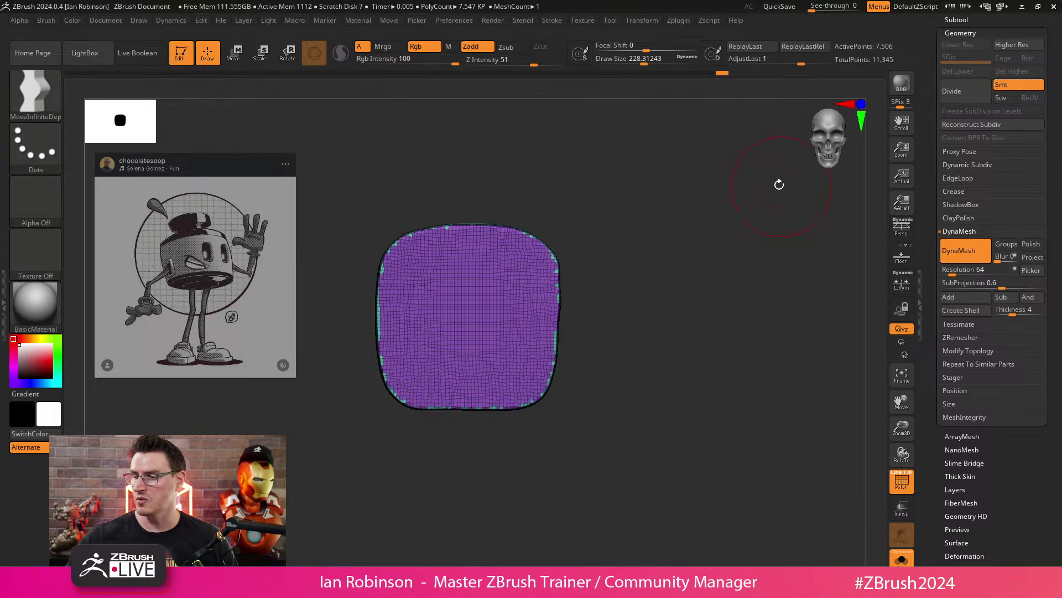
Step: Show the subtool list, select the IMM Primitives brush and bring up its cylinder primitives with the palm seen end-on
click(972, 20)
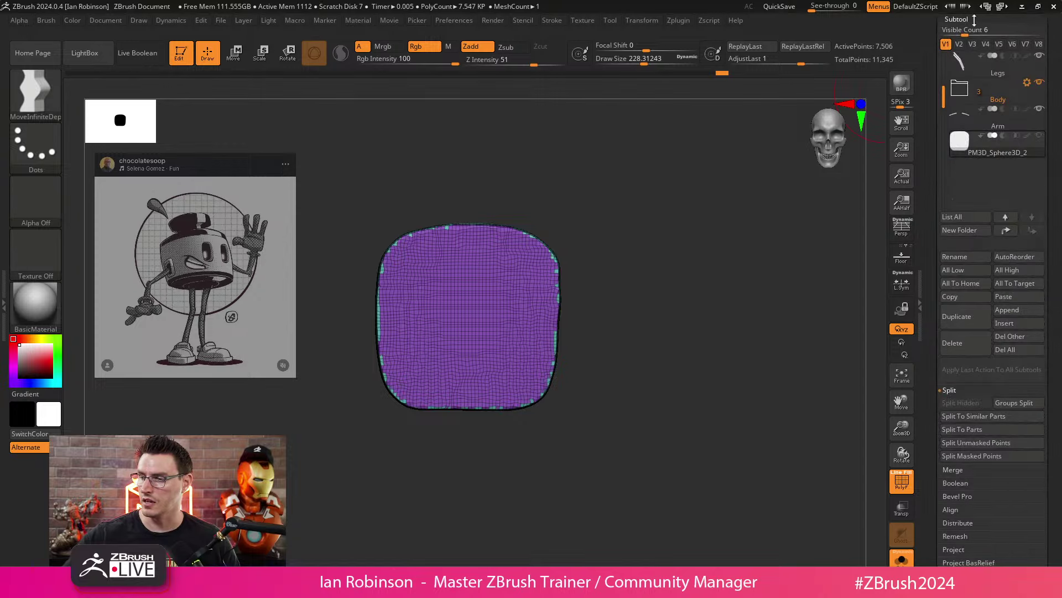
click(1013, 325)
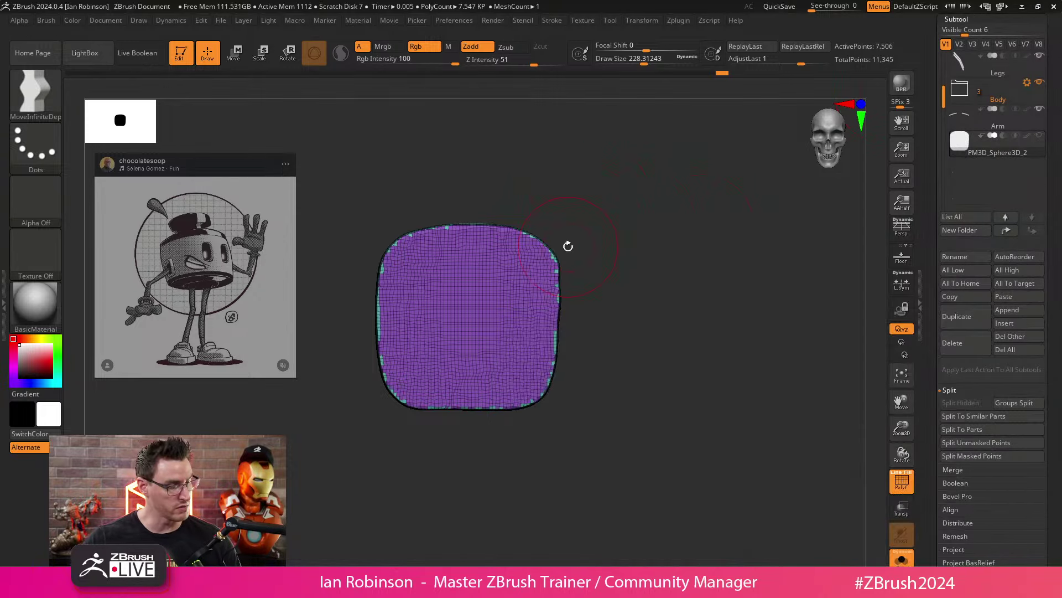
key(b)
key(i)
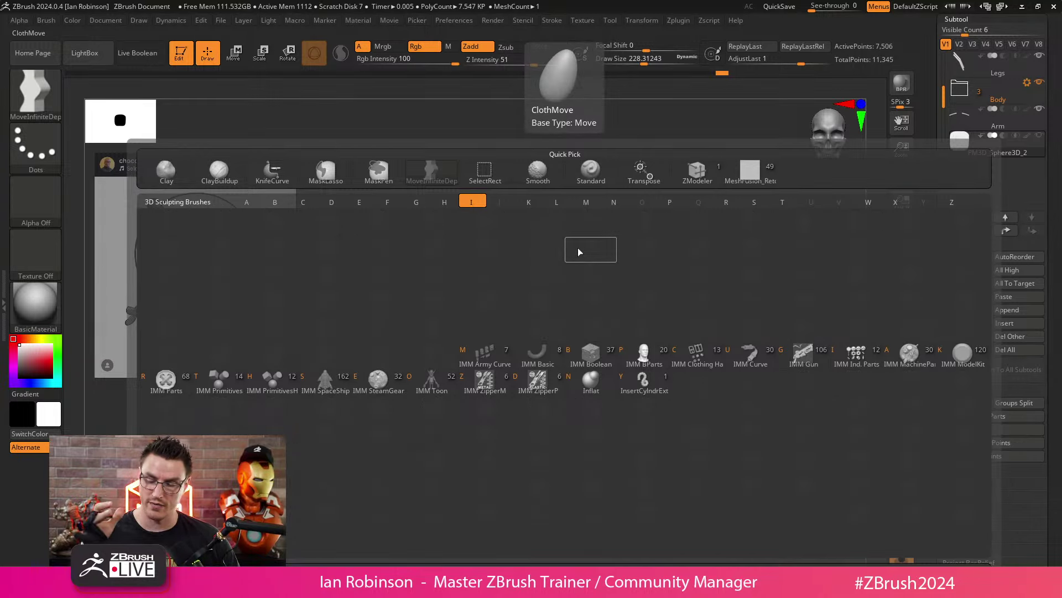
key(t)
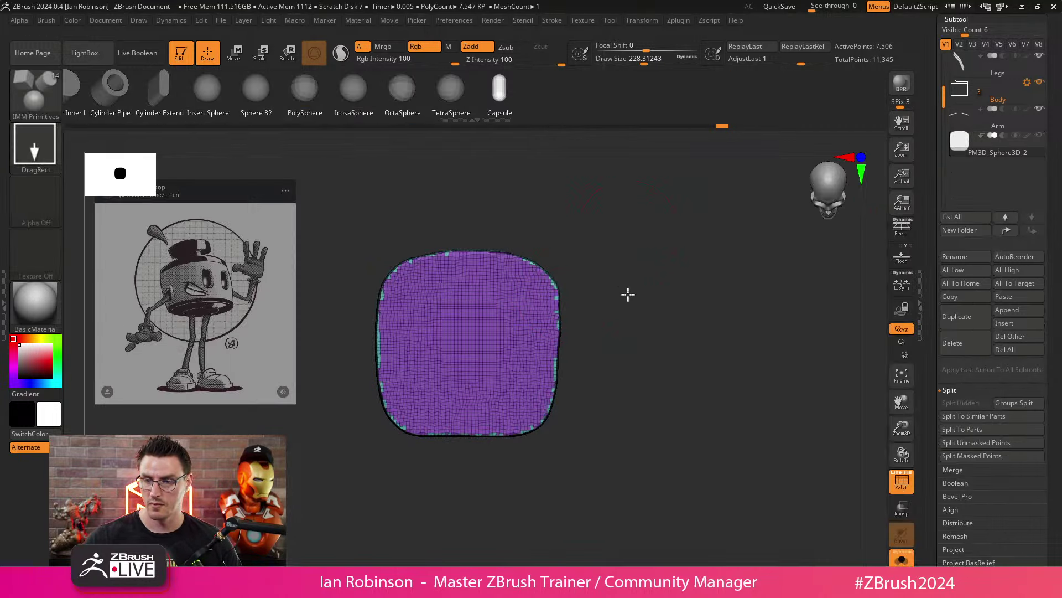
drag(629, 294, 634, 241)
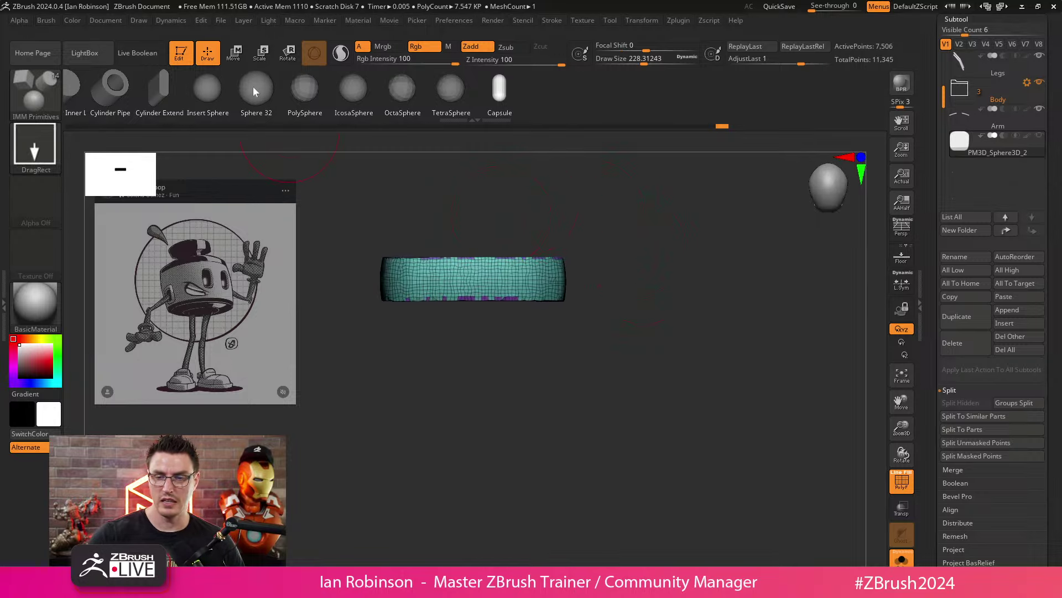
drag(253, 87, 381, 80)
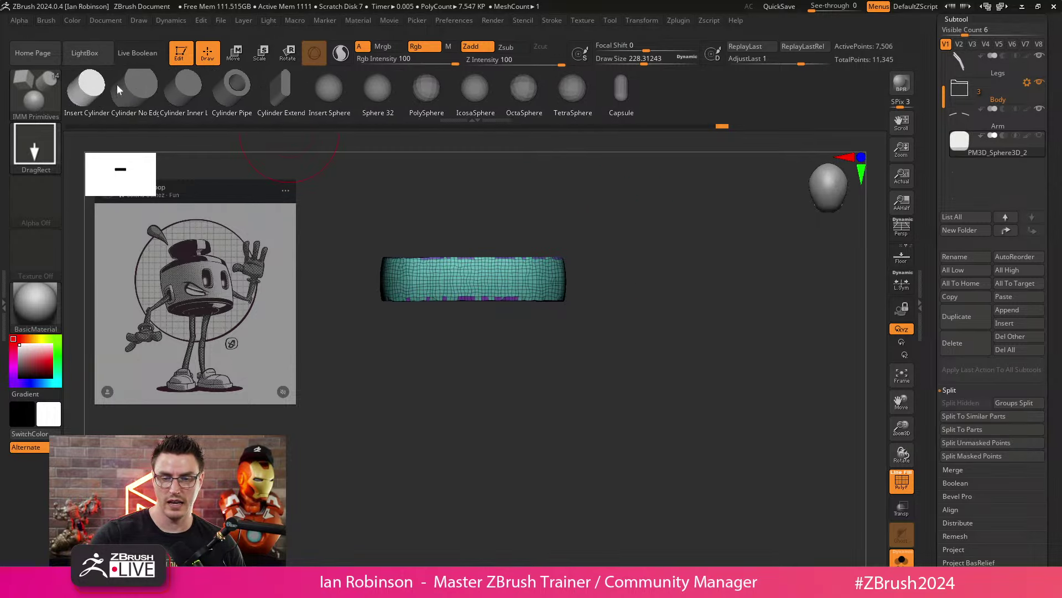
Step: Insert a cylinder on the palm's top edge with a Draw Size of about 145, and lengthen it upward
key(s)
drag(595, 239, 589, 239)
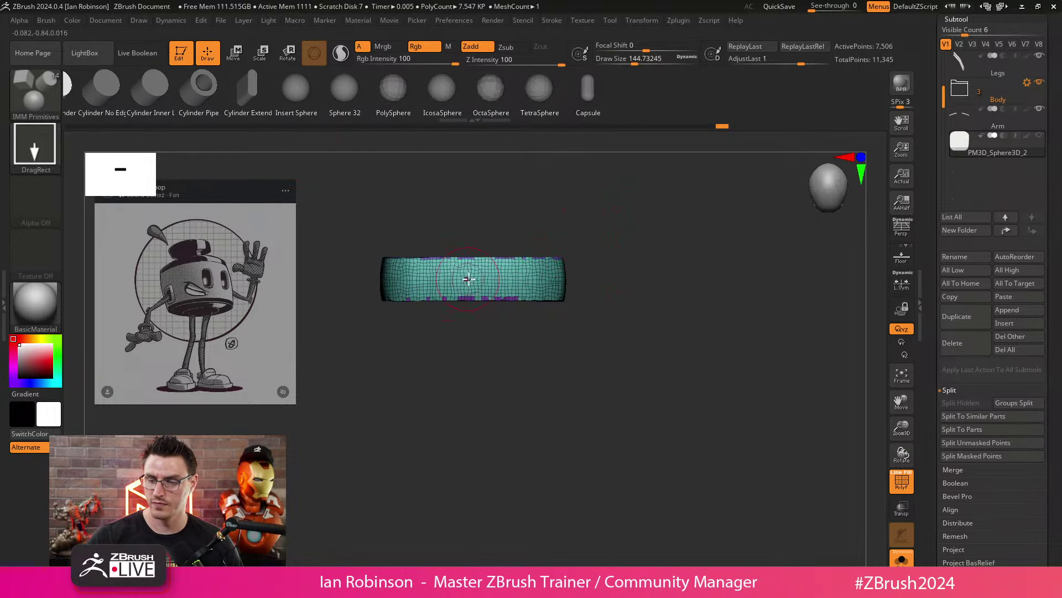
drag(475, 278, 473, 304)
shift+drag(666, 304, 673, 232)
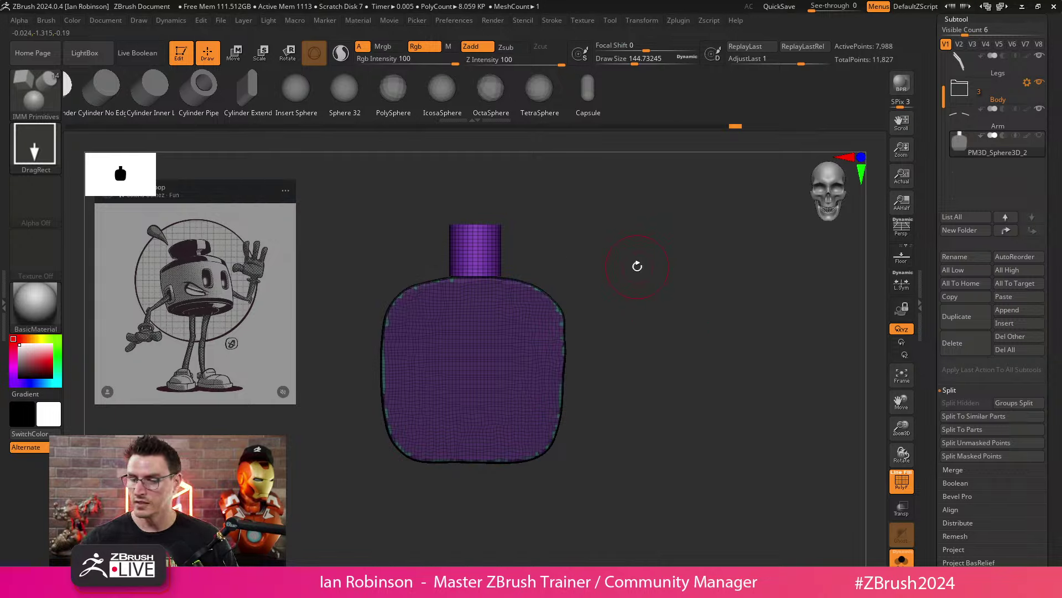
key(w)
drag(478, 238, 483, 187)
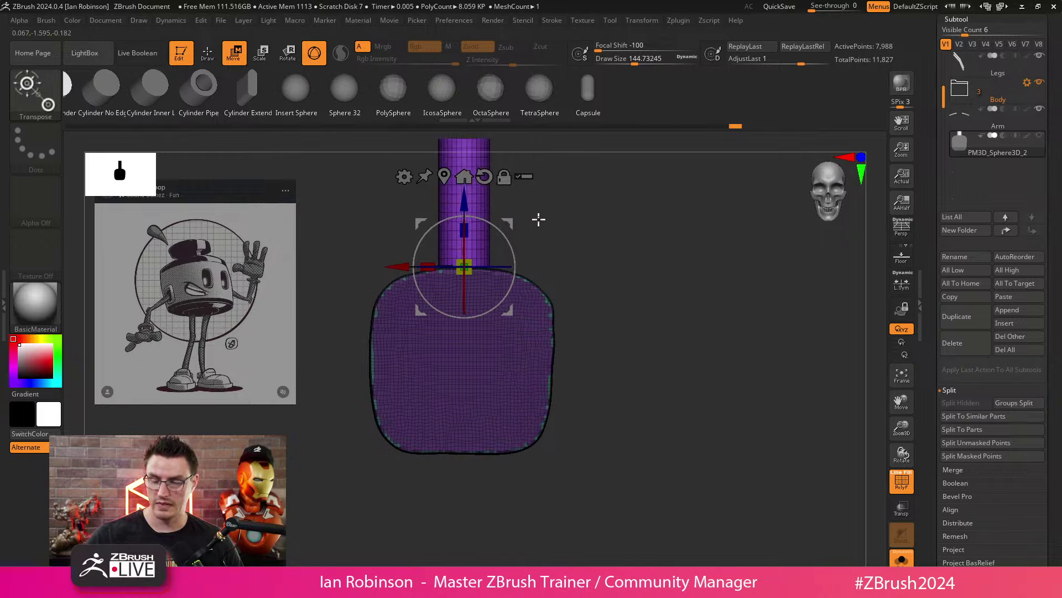
Step: Place the cylinder in front of the palm and thin it to finger width while keeping its length
shift+drag(538, 218, 662, 261)
drag(465, 266, 476, 416)
shift+drag(680, 327, 629, 311)
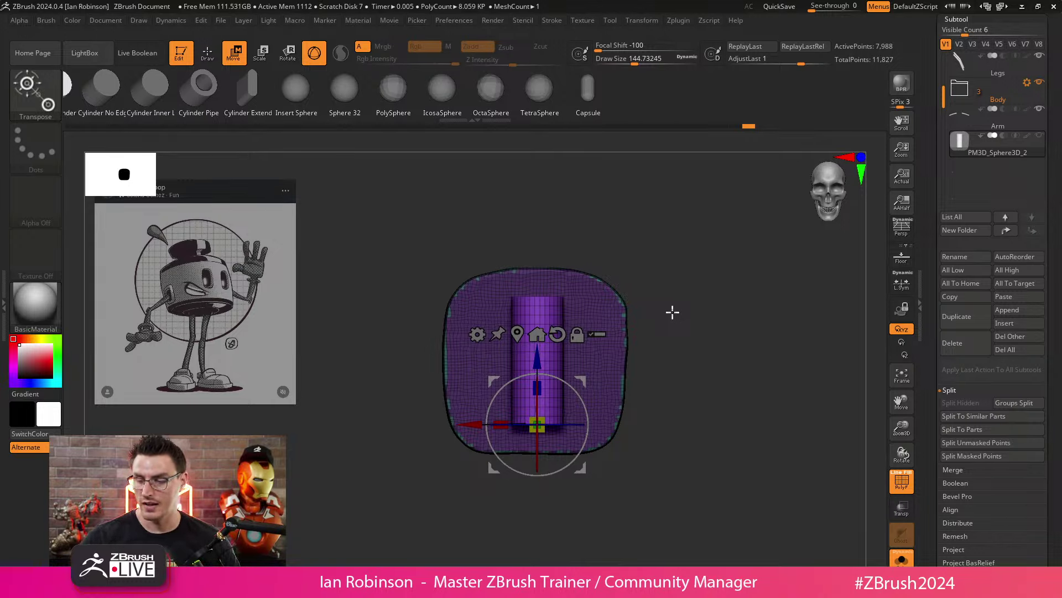
alt+drag(537, 387, 544, 427)
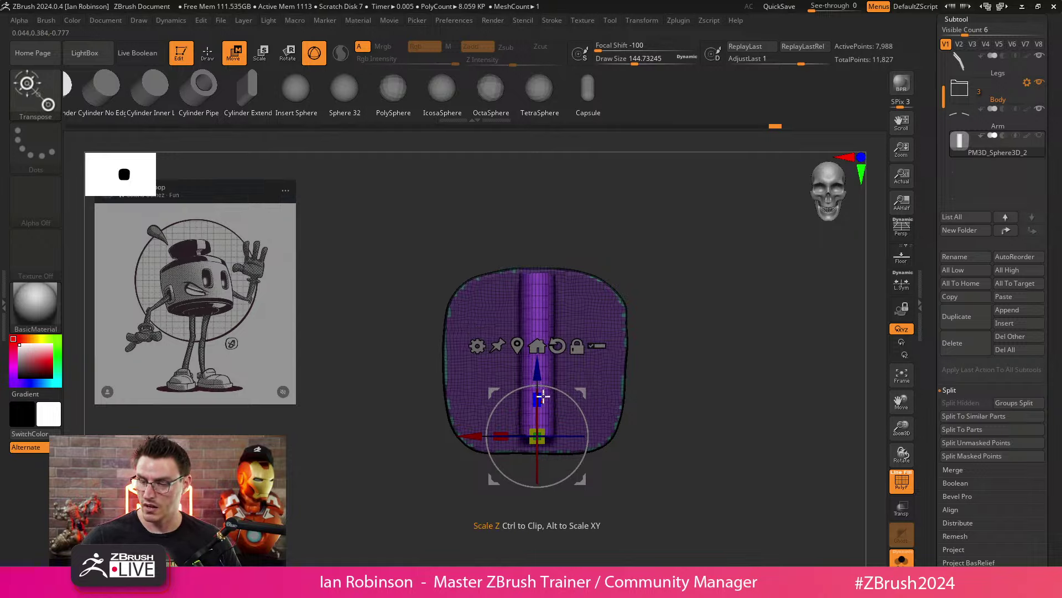
drag(538, 370, 538, 375)
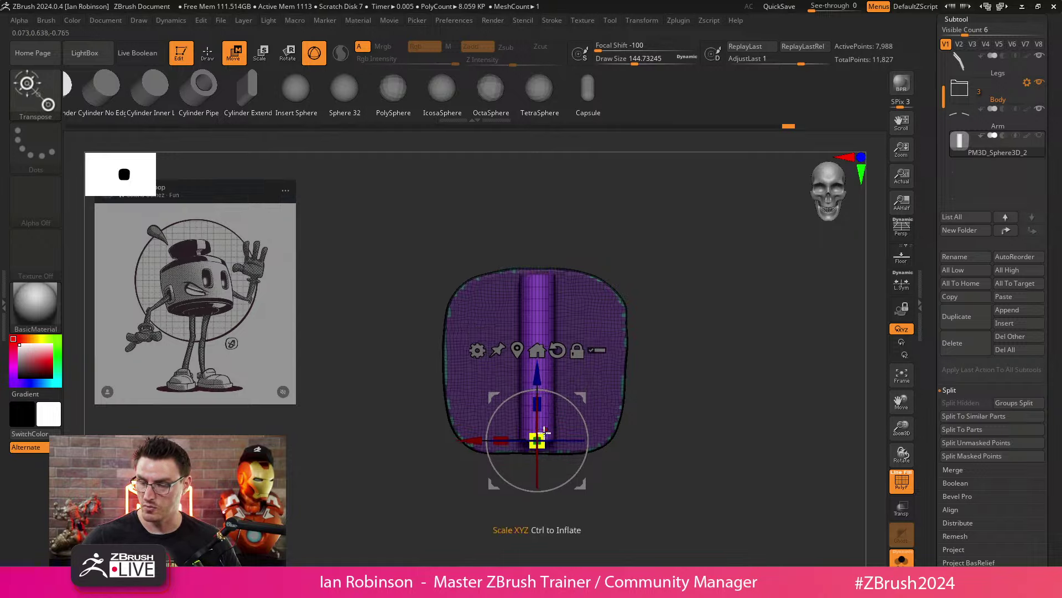
Step: Move the thin cylinder above the palm and centre it on the palm's thickness to form a finger
shift+drag(666, 315, 738, 280)
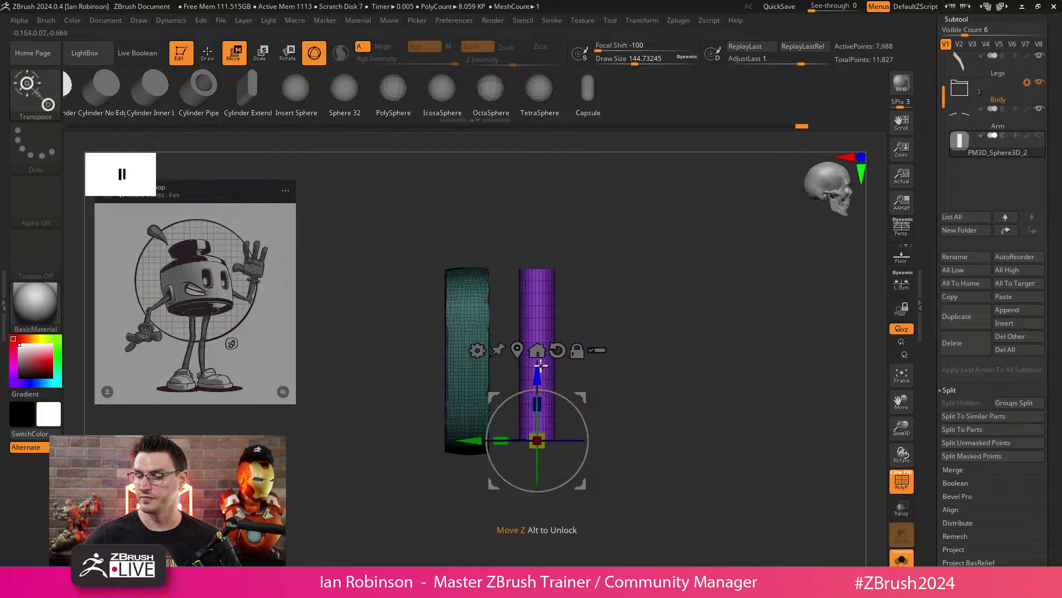
drag(540, 373, 539, 253)
alt+drag(671, 234, 667, 284)
drag(486, 398, 427, 410)
drag(479, 312, 479, 263)
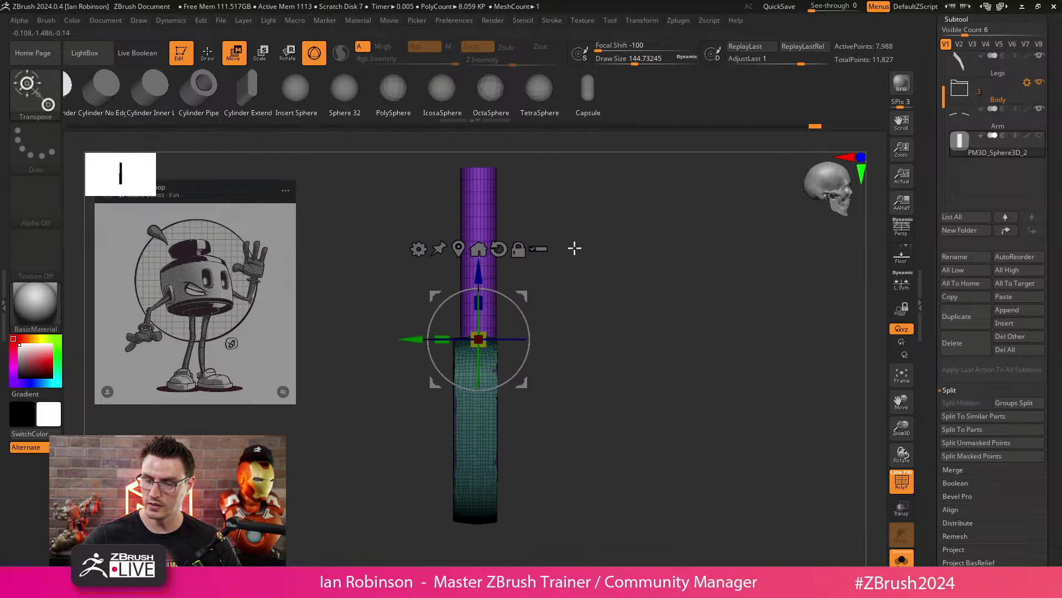
shift+drag(574, 249, 658, 304)
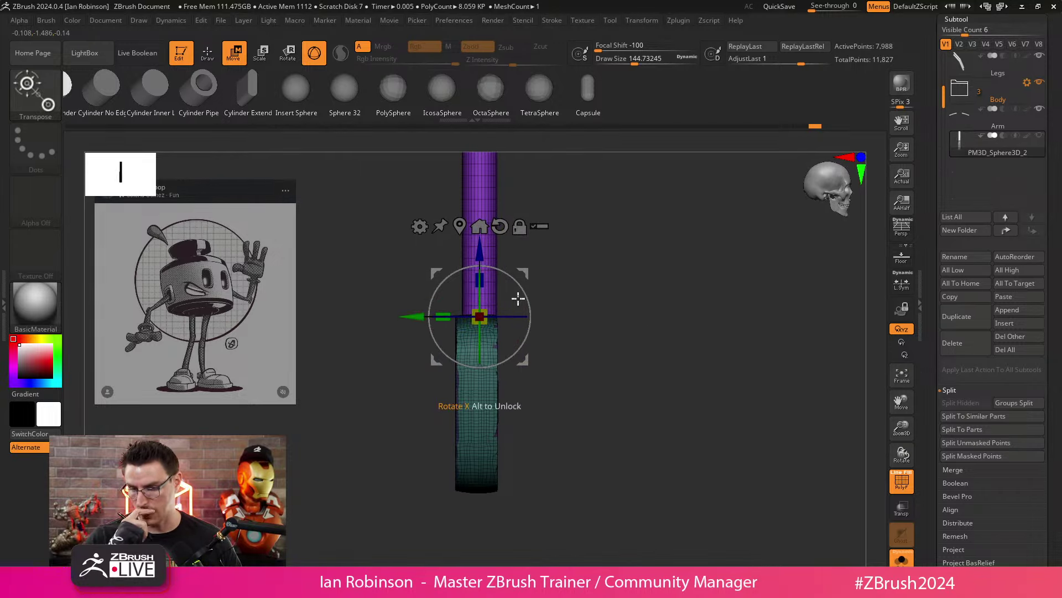
mouse_move(564, 270)
shift+mouse_down()
mouse_move(584, 256)
mouse_move(626, 265)
mouse_move(559, 249)
shift+mouse_up()
key(q)
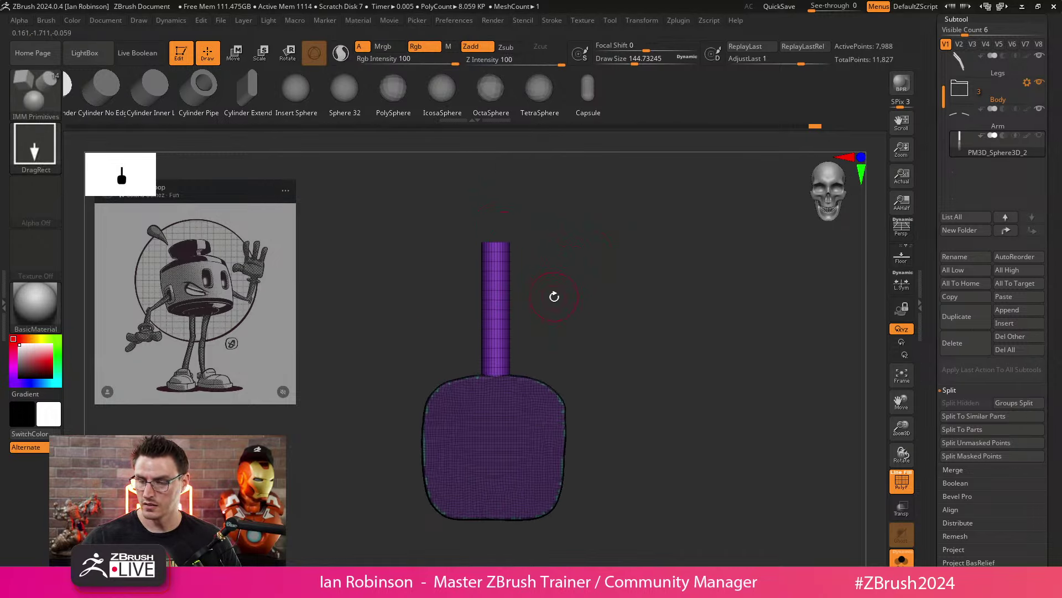
Step: Thicken the finger cylinder to match the palm's thickness and lower it until it sits on the palm's top edge
key(w)
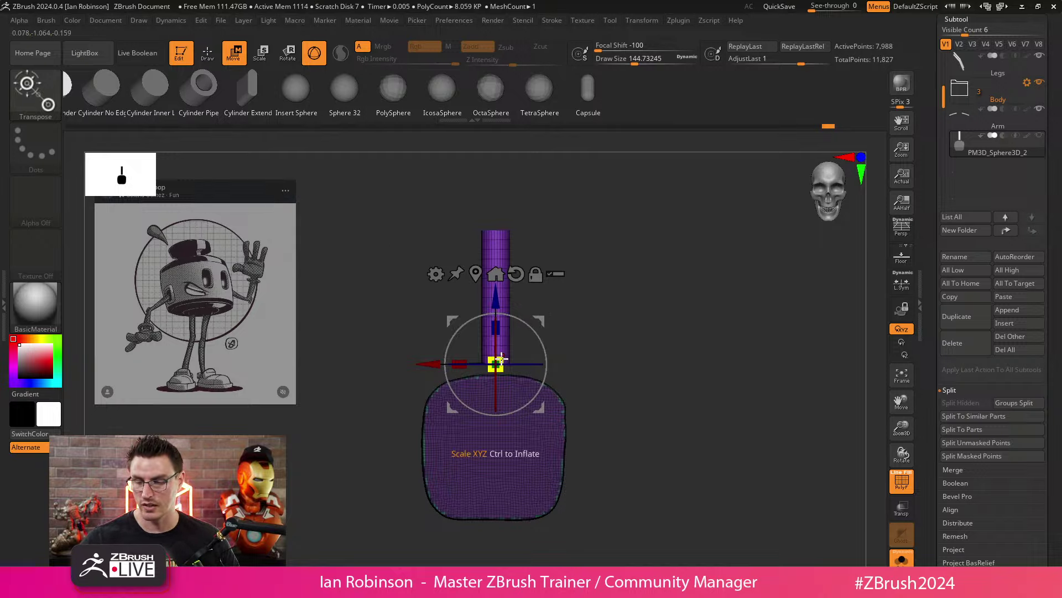
drag(505, 356, 516, 342)
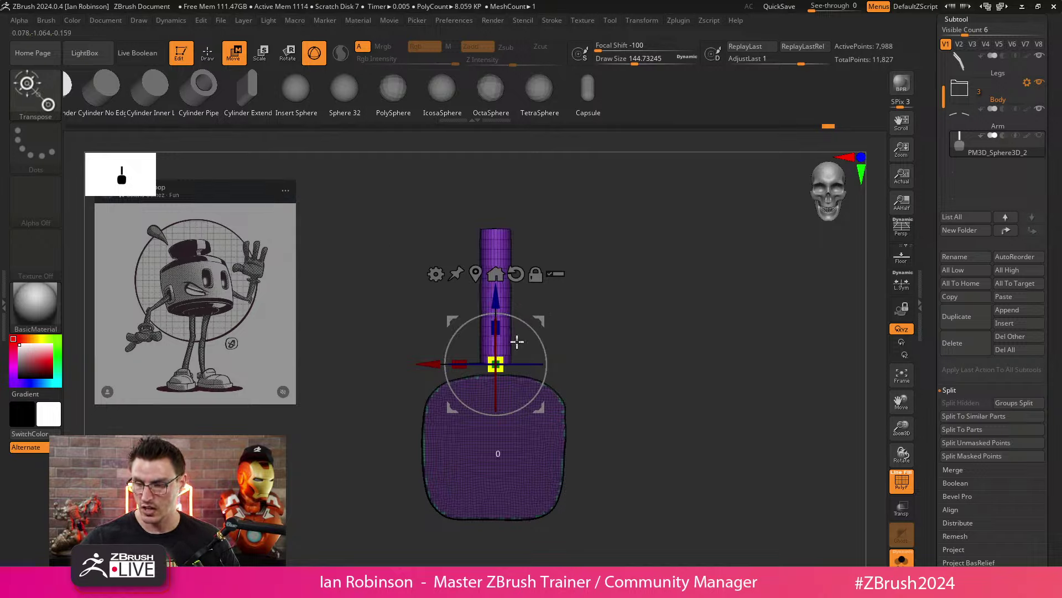
key(ctrl+z)
ctrl+right_drag(478, 270, 635, 286)
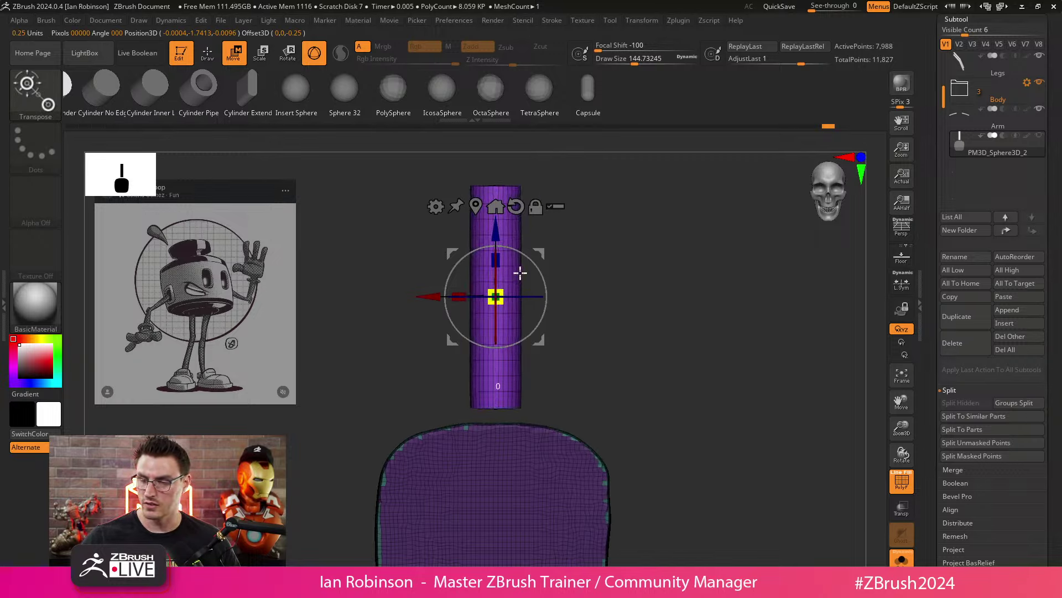
right_drag(529, 262, 666, 263)
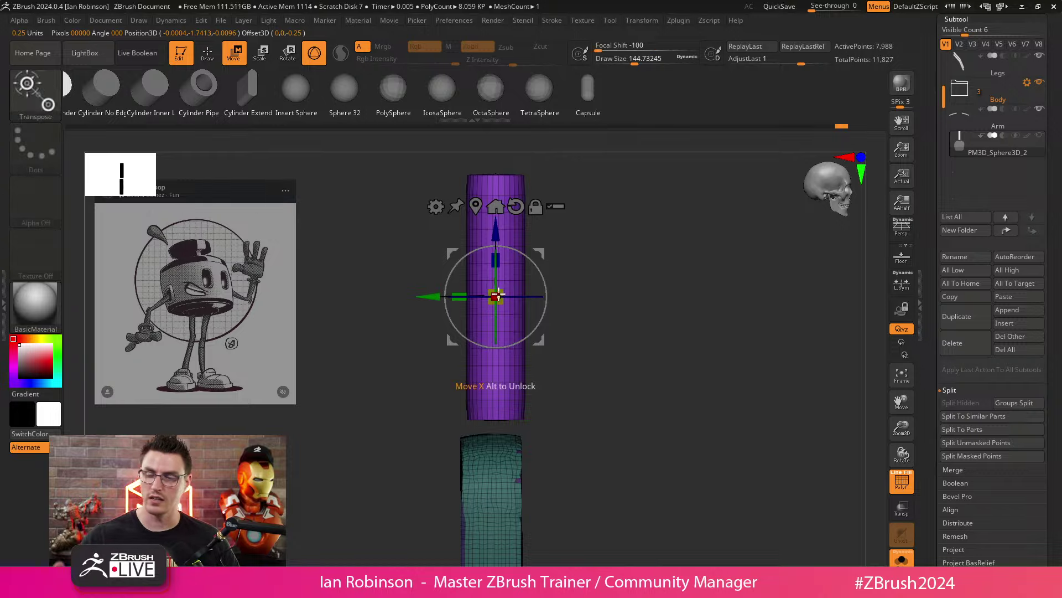
drag(494, 233, 494, 259)
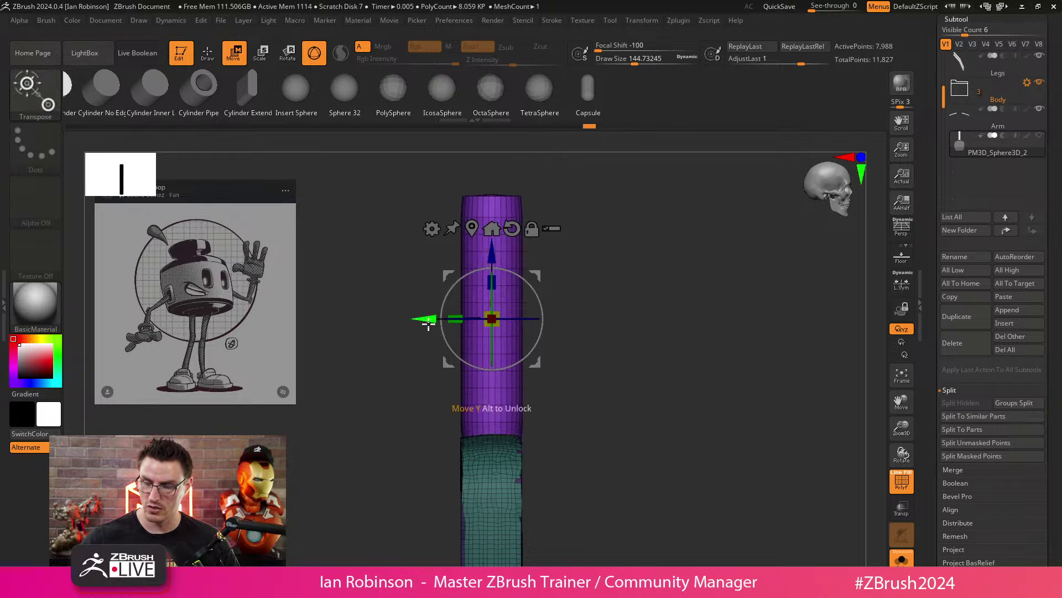
mouse_move(609, 293)
shift+right_down()
mouse_move(636, 294)
mouse_move(612, 284)
shift+right_up()
drag(499, 309, 504, 306)
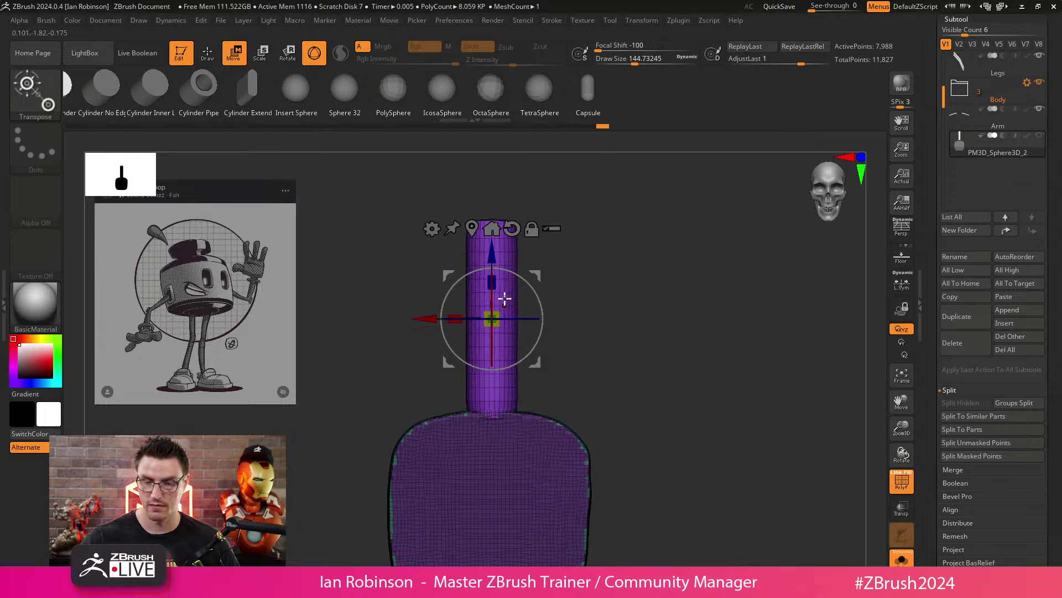
ctrl+right_drag(628, 308, 639, 261)
Step: Duplicate the finger sideways, then tilt the copy outward and seat its base on the palm's upper-left corner
key(ctrl)
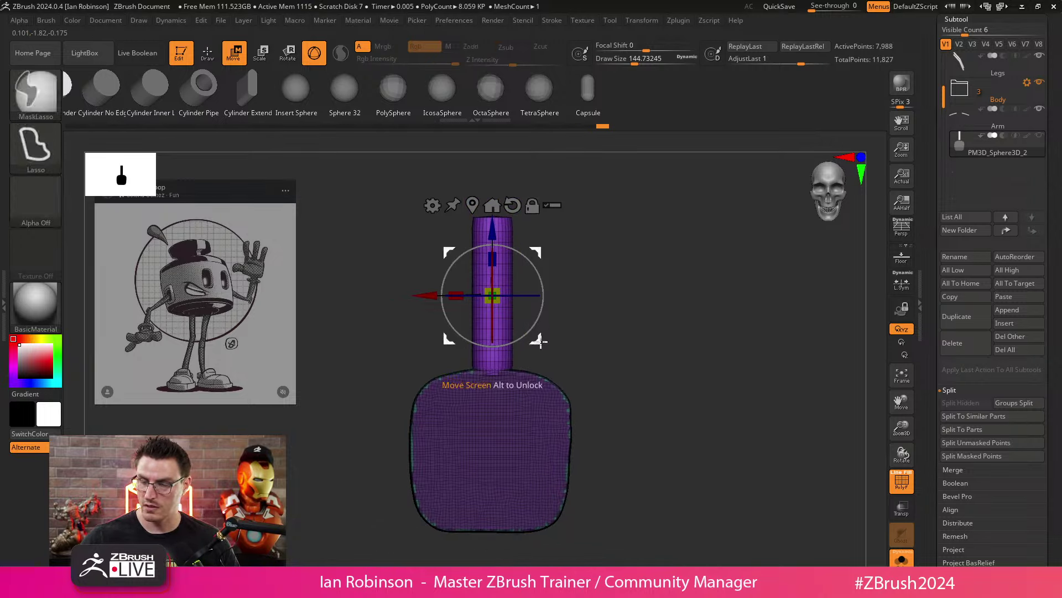
ctrl+drag(410, 297, 344, 332)
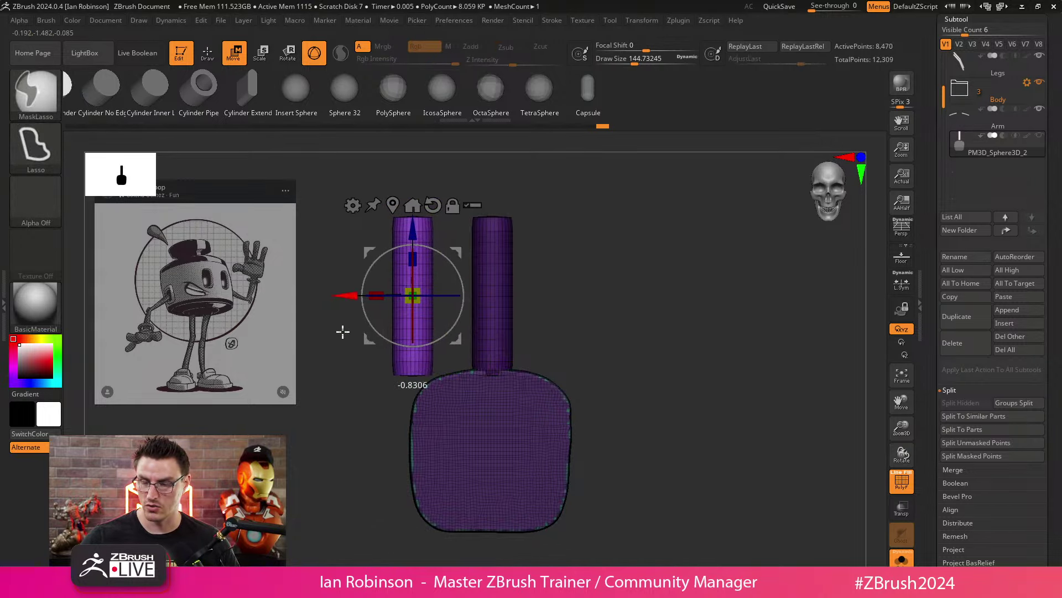
mouse_move(457, 329)
mouse_down()
mouse_move(459, 302)
mouse_move(468, 360)
mouse_move(468, 314)
mouse_up()
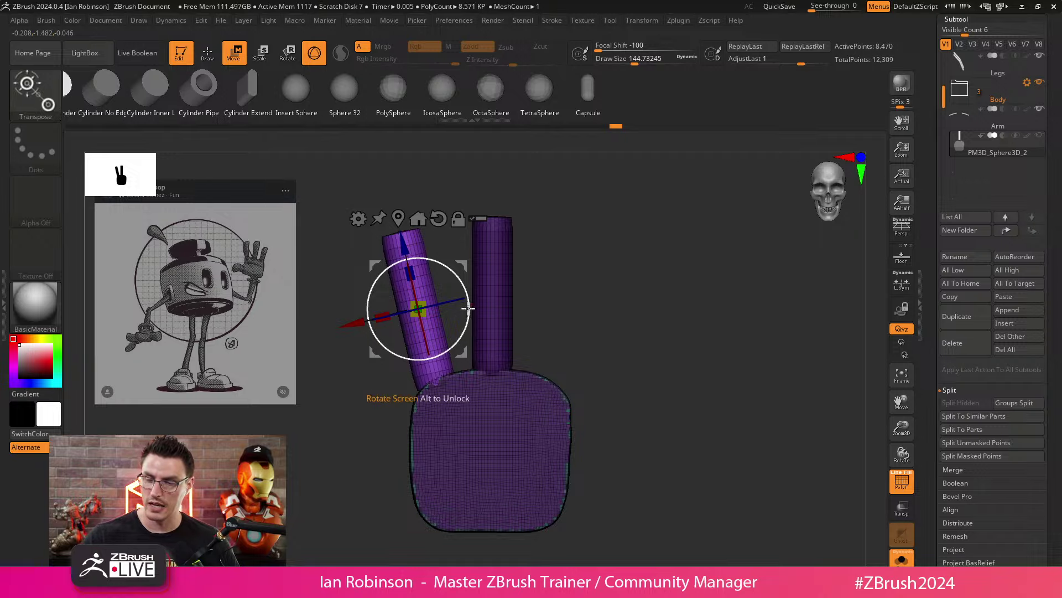
drag(463, 350, 468, 324)
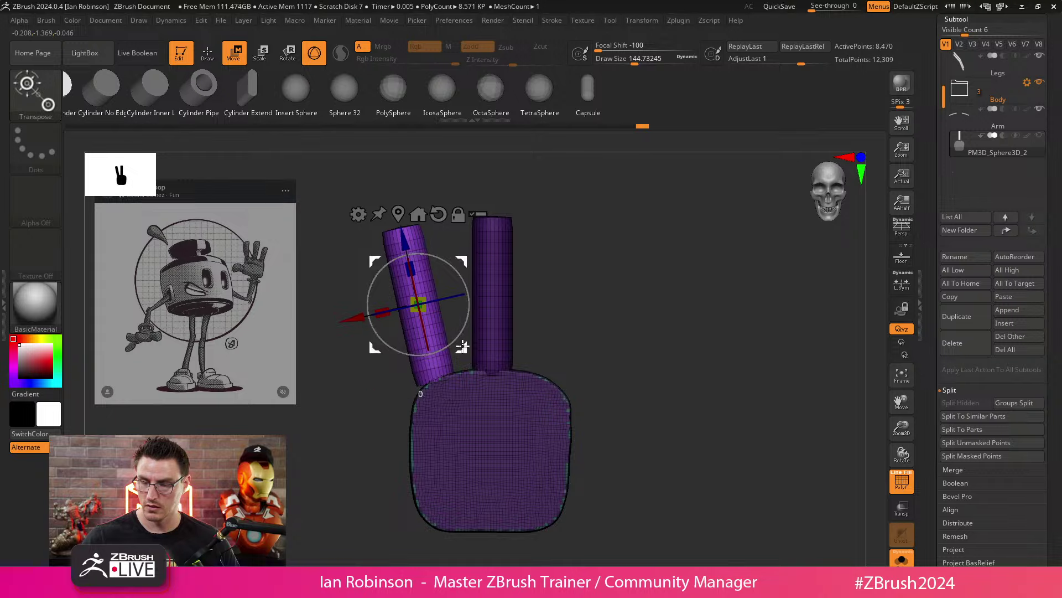
Step: Duplicate the tilted finger as a shorter finger at the palm's upper-right corner and tilt it outward
ctrl+drag(372, 313, 541, 327)
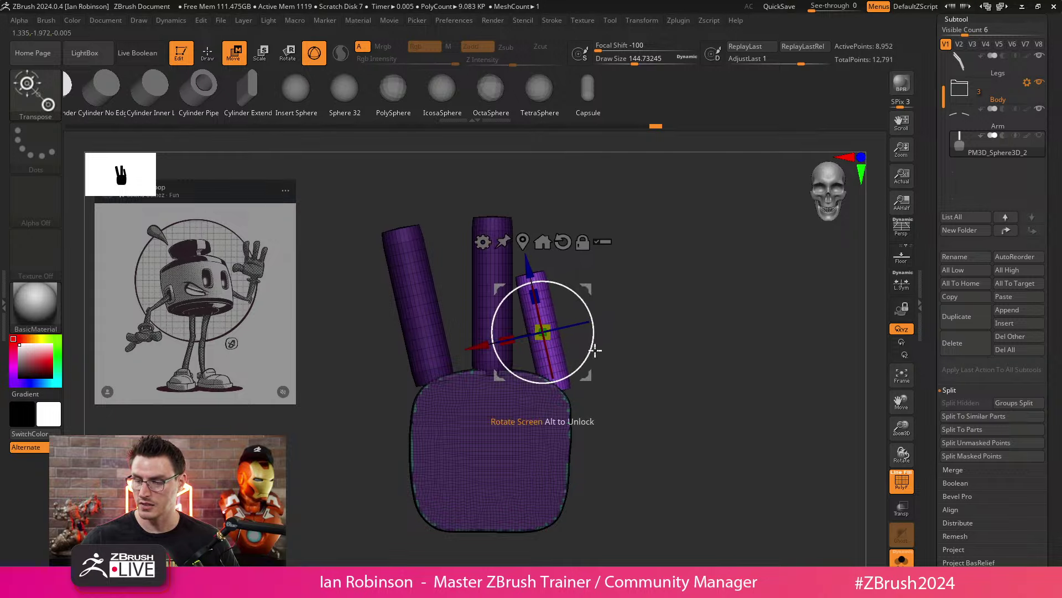
mouse_move(600, 352)
mouse_down()
mouse_move(591, 378)
mouse_move(606, 363)
mouse_move(600, 354)
mouse_up()
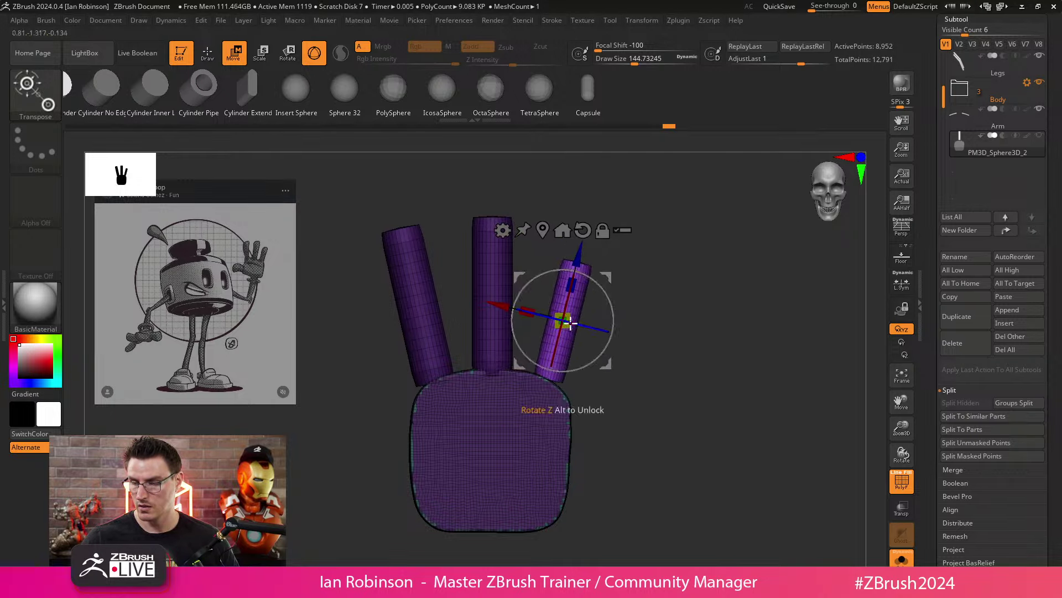
drag(565, 322, 574, 310)
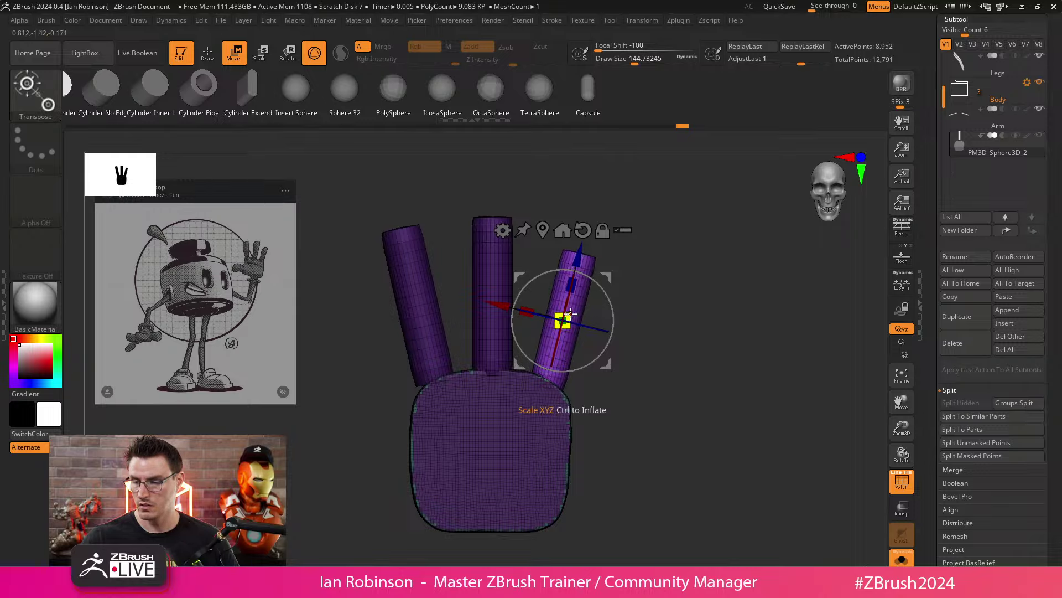
Step: Return to Draw mode, check the three fingers end-on against the palm, and set the Draw Size to about 293
key(q)
mouse_move(659, 273)
mouse_down()
mouse_move(699, 291)
mouse_move(721, 284)
mouse_move(678, 363)
mouse_up()
drag(531, 463, 668, 378)
key(s)
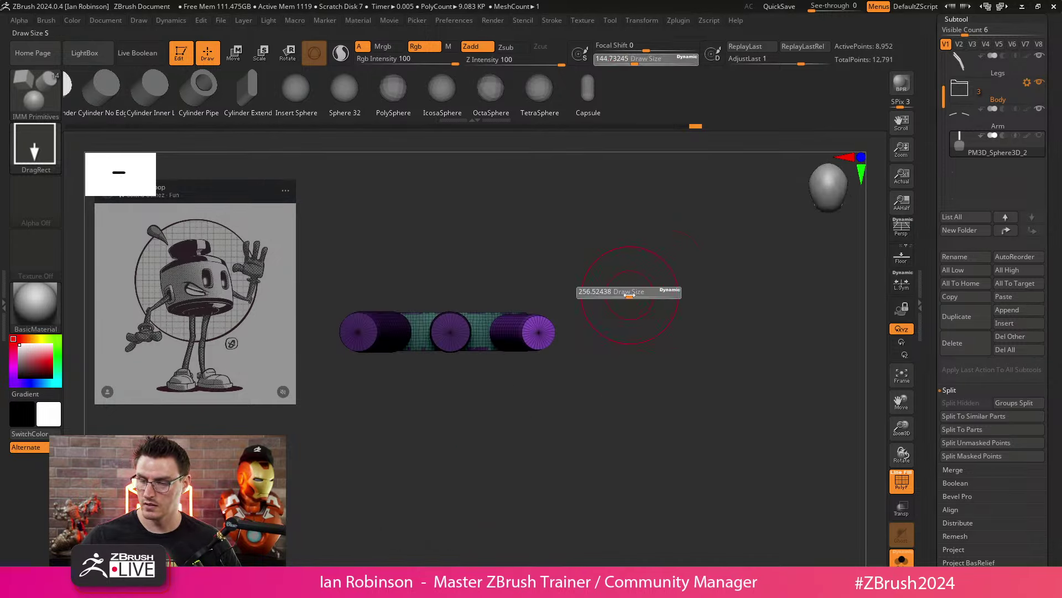
drag(616, 292, 632, 292)
drag(622, 345, 659, 293)
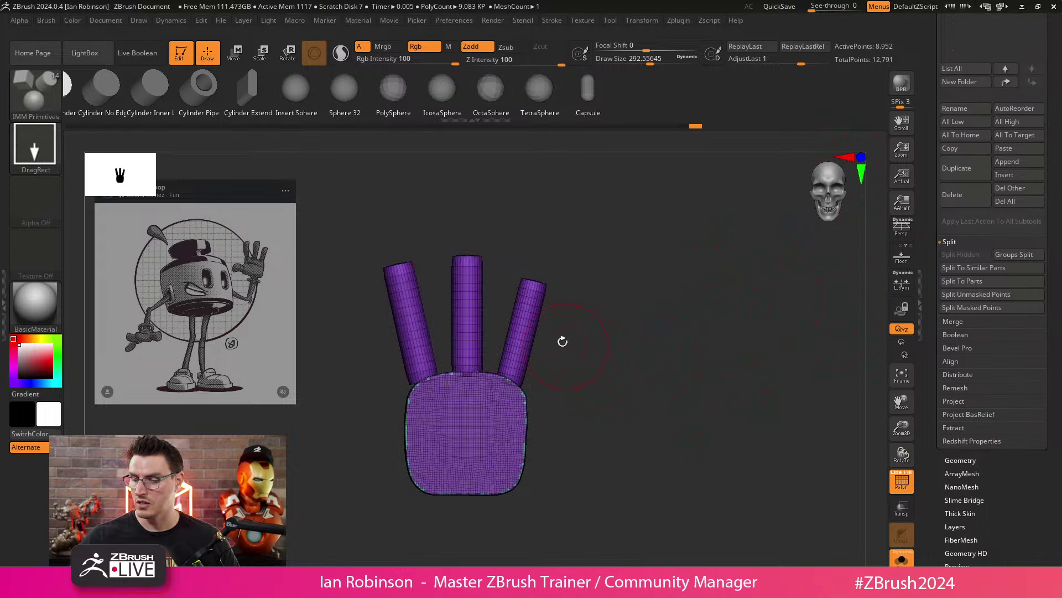
Step: Bring the Geometry and other tool settings sections below the subtool controls into view
key(ctrl+z)
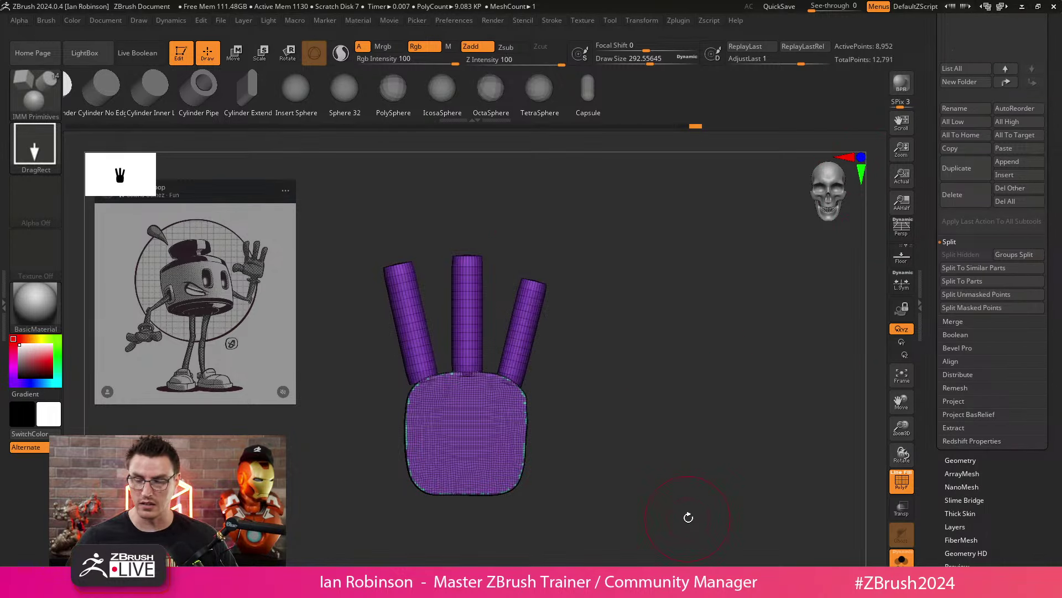
scroll(1057, 266, down, 5)
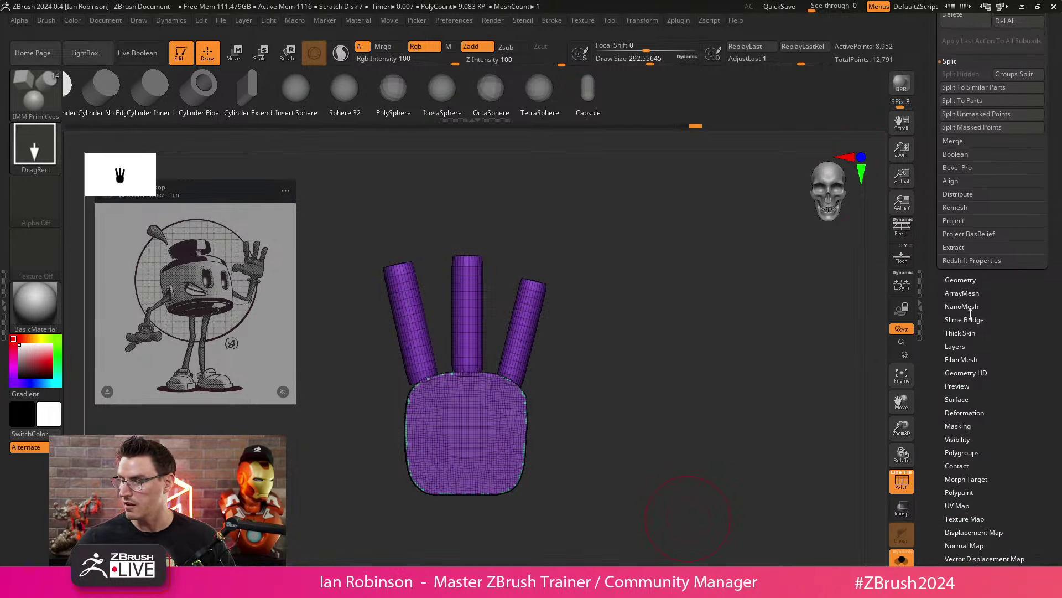
Step: Turn on the DynaMesh Groups option for the hand mesh
click(977, 280)
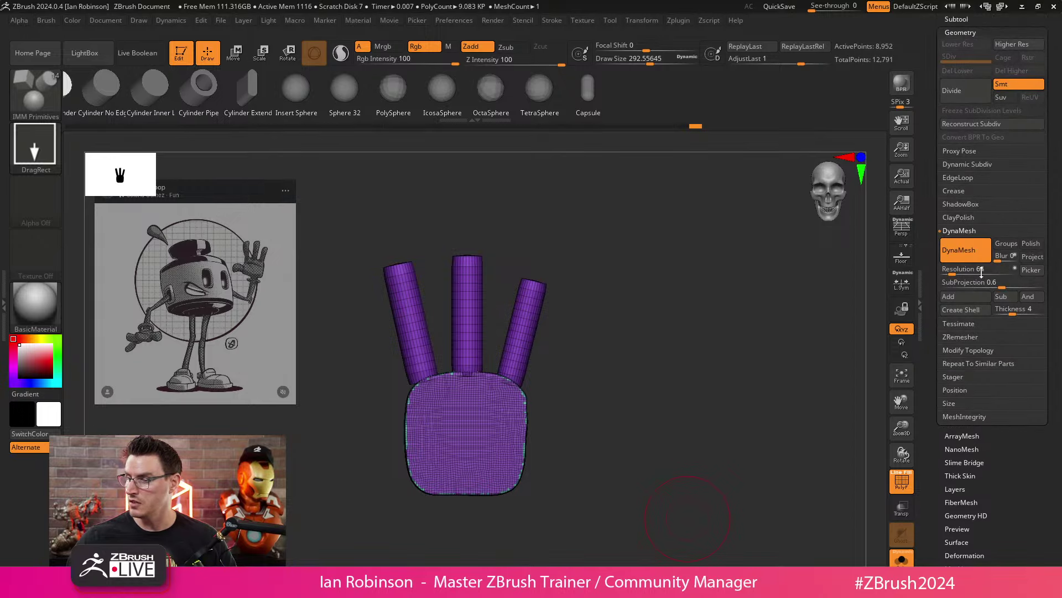
click(1013, 244)
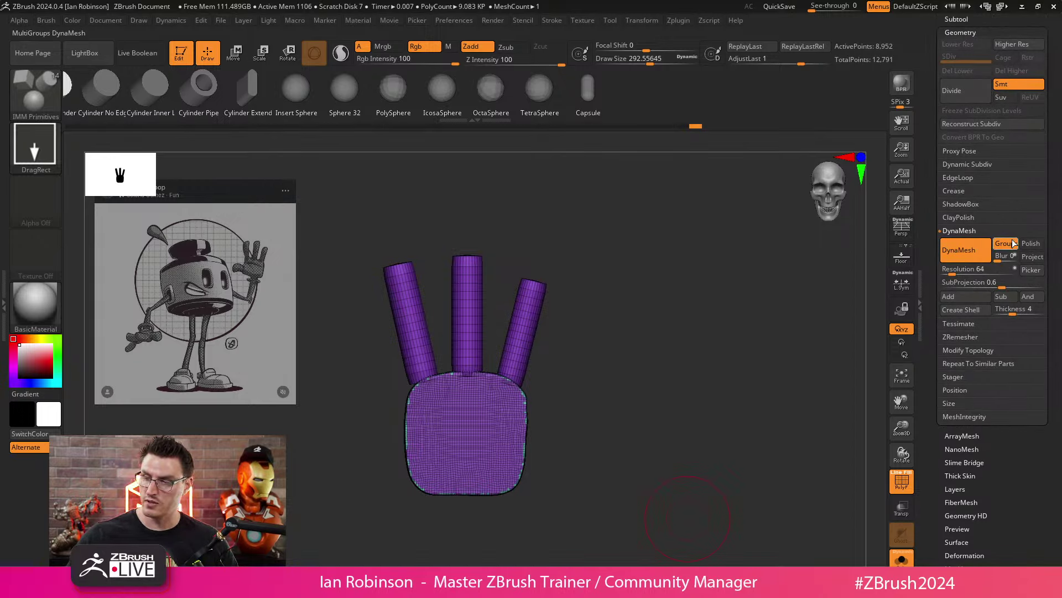
click(979, 230)
Step: Assign separate polygroups to the palm and each finger with Auto Groups, and update the DynaMesh
scroll(1021, 431, down, 5)
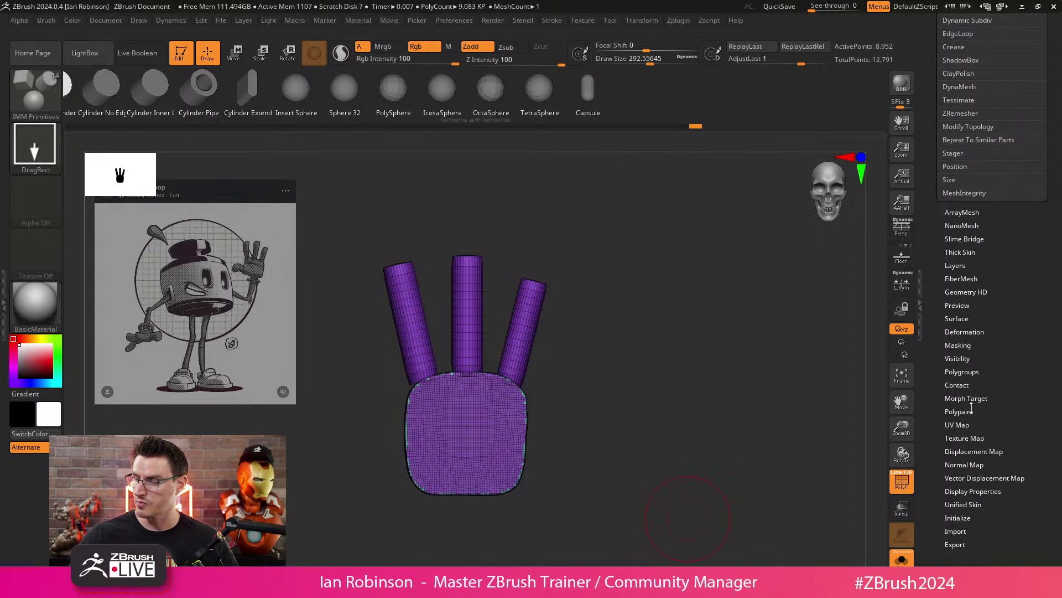
click(969, 372)
click(961, 203)
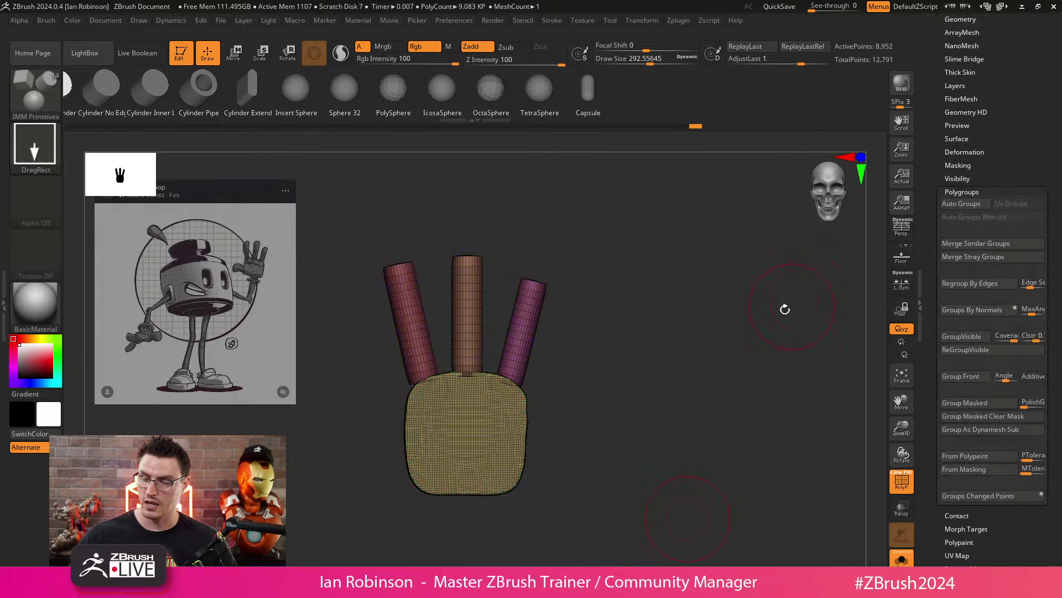
mouse_move(629, 534)
mouse_down()
mouse_move(629, 380)
mouse_move(648, 384)
mouse_up()
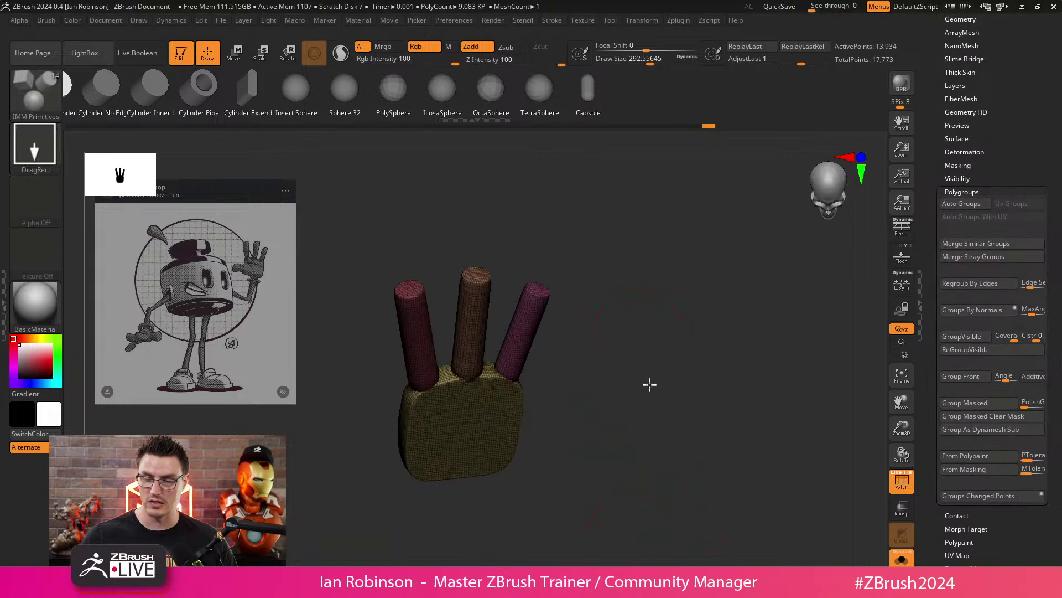
Step: Isolate the middle finger's polygroup to inspect its remeshed geometry, and bring the whole hand back
ctrl+shift+click(478, 328)
mouse_move(592, 297)
mouse_down()
mouse_move(645, 282)
mouse_move(640, 354)
mouse_up()
alt+drag(640, 355, 618, 302)
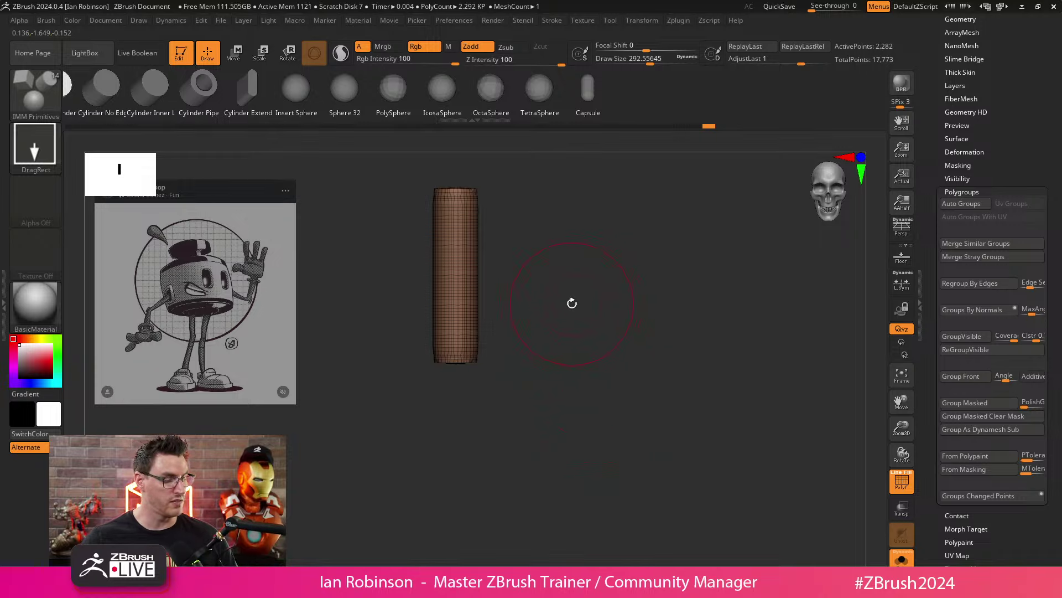
ctrl+shift+click(595, 297)
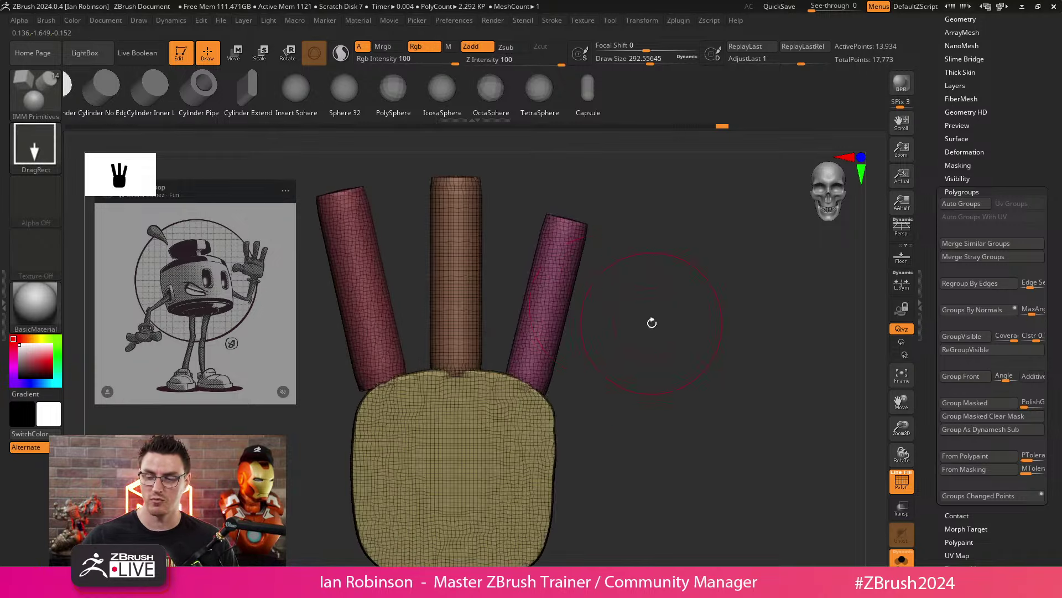
Step: Isolate the palm and arch it in the end-on view using the MoveInfiniteDepth brush at a draw size of about 386
ctrl+shift+click(537, 379)
drag(540, 382, 662, 338)
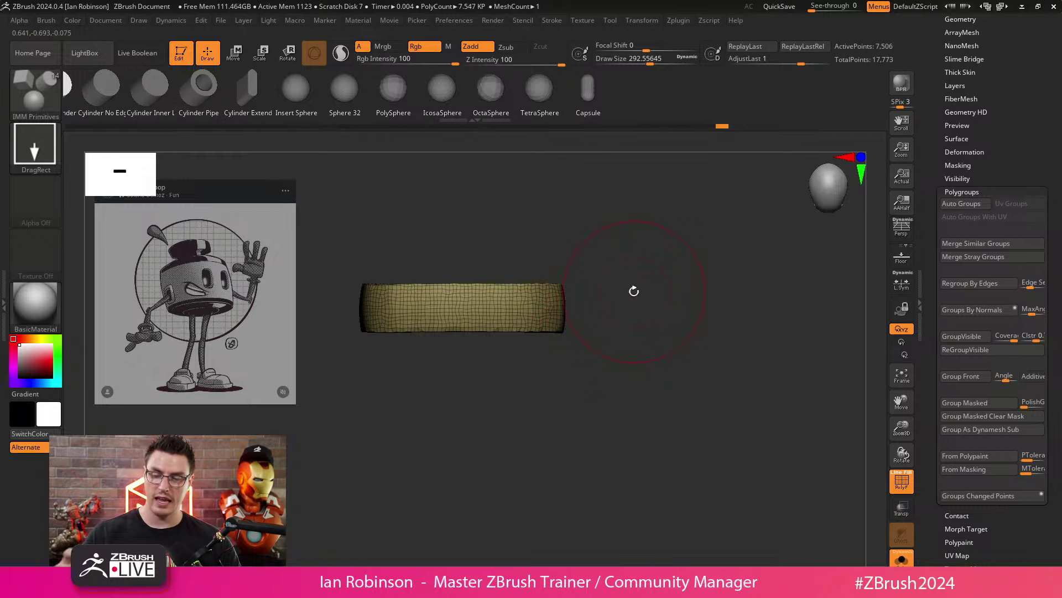
mouse_move(608, 336)
ctrl+shift+mouse_down()
mouse_move(280, 339)
mouse_move(612, 301)
mouse_move(474, 302)
mouse_move(250, 335)
mouse_move(265, 321)
mouse_move(303, 318)
mouse_move(287, 327)
mouse_move(368, 303)
mouse_move(390, 309)
mouse_move(236, 360)
mouse_move(234, 325)
mouse_move(276, 327)
mouse_move(322, 409)
ctrl+shift+mouse_up()
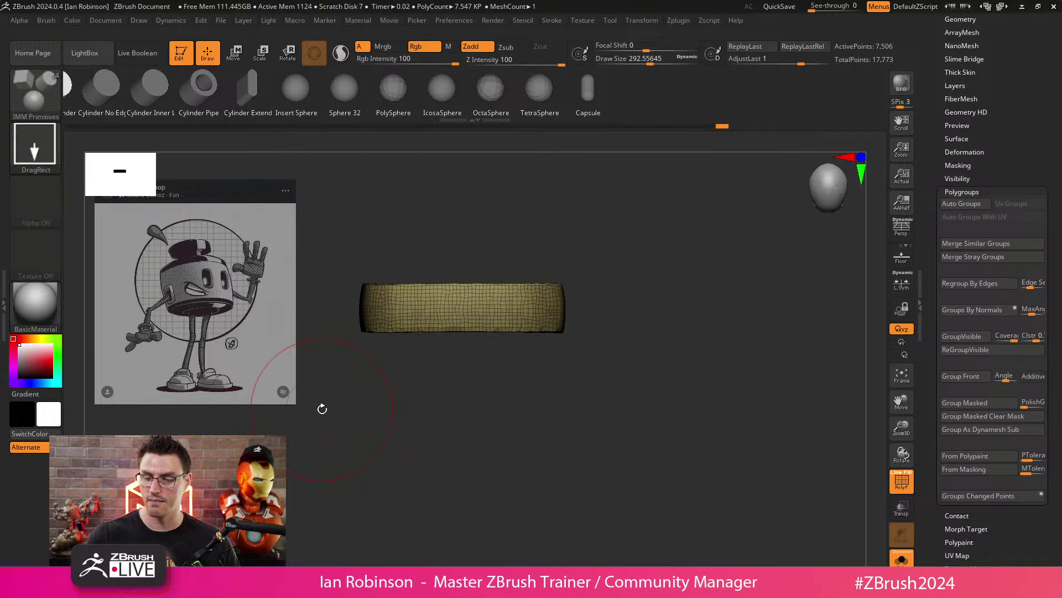
key(b)
key(m)
key(i)
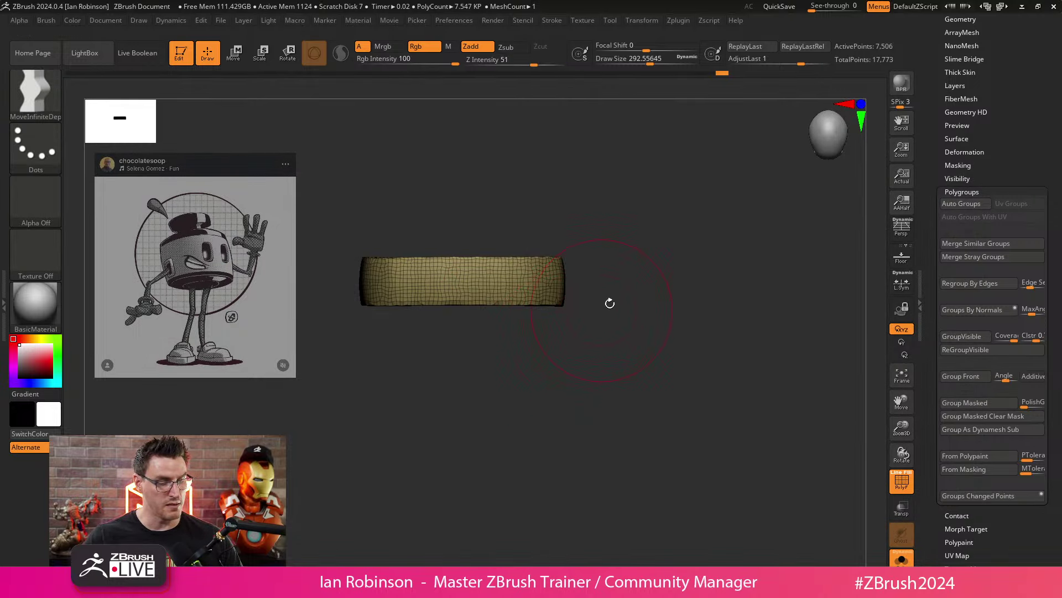
key(s)
drag(661, 258, 669, 259)
mouse_move(503, 296)
mouse_down()
mouse_move(460, 280)
mouse_move(398, 287)
mouse_move(505, 277)
mouse_move(543, 287)
mouse_move(468, 286)
mouse_up()
drag(381, 269, 562, 272)
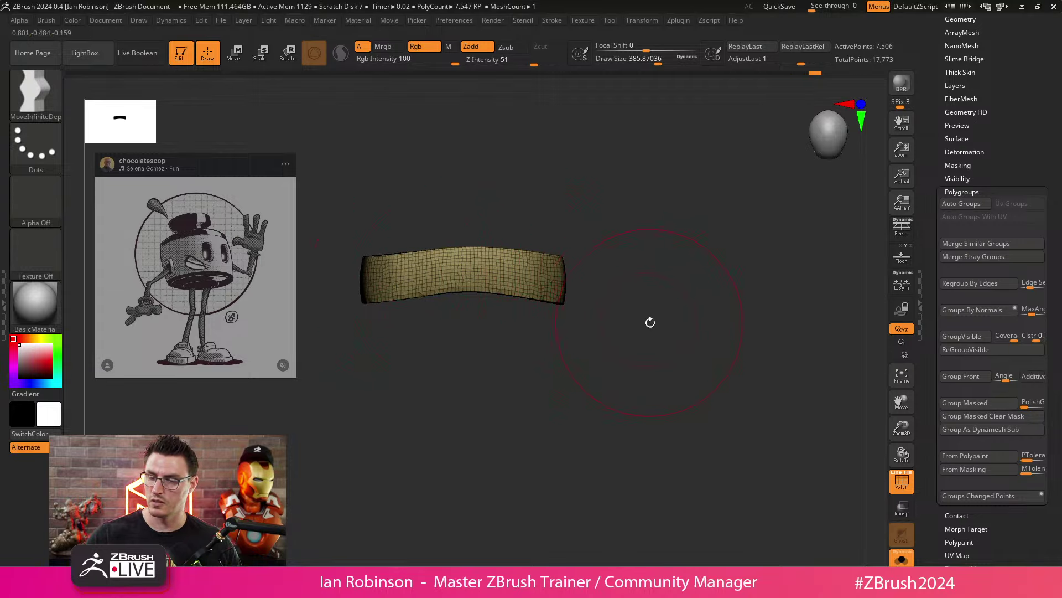
Step: Show the whole hand, mask everything except the middle finger, and move that finger in depth to follow the arched palm
ctrl+shift+click(639, 328)
drag(617, 349, 576, 308)
ctrl+shift+click(470, 230)
drag(635, 273, 690, 325)
ctrl+shift+click(655, 324)
key(w)
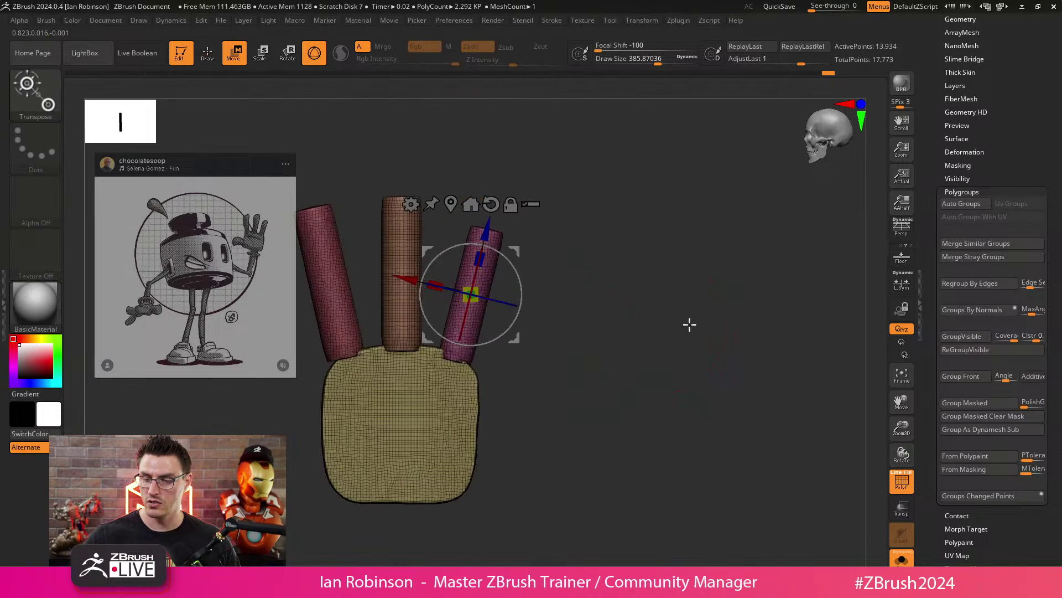
ctrl+click(403, 247)
alt+drag(582, 289, 615, 311)
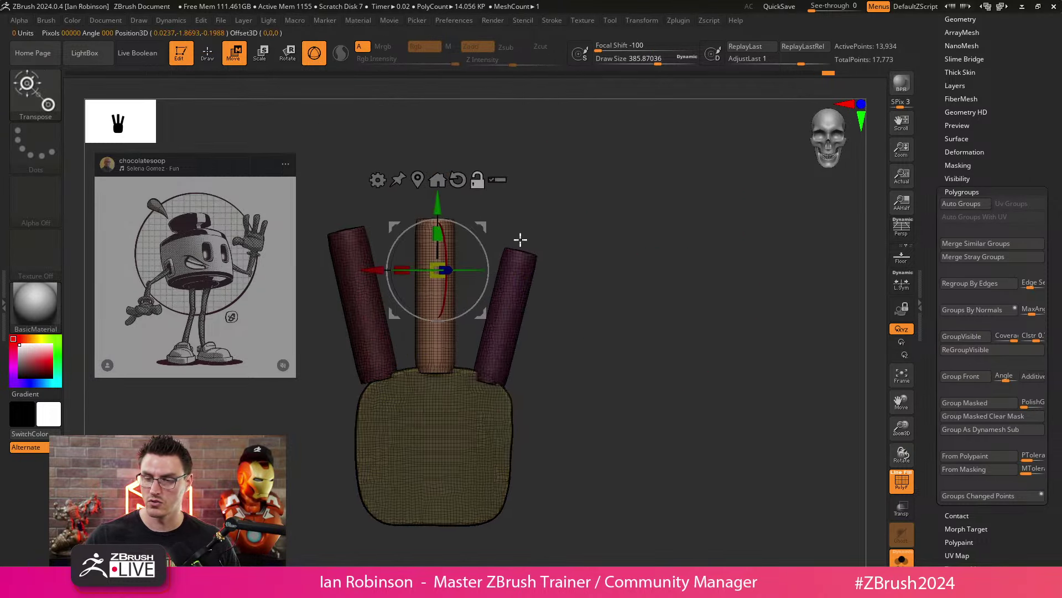
alt+click(459, 180)
shift+drag(531, 226, 570, 238)
drag(504, 270, 599, 346)
alt+drag(573, 251, 594, 292)
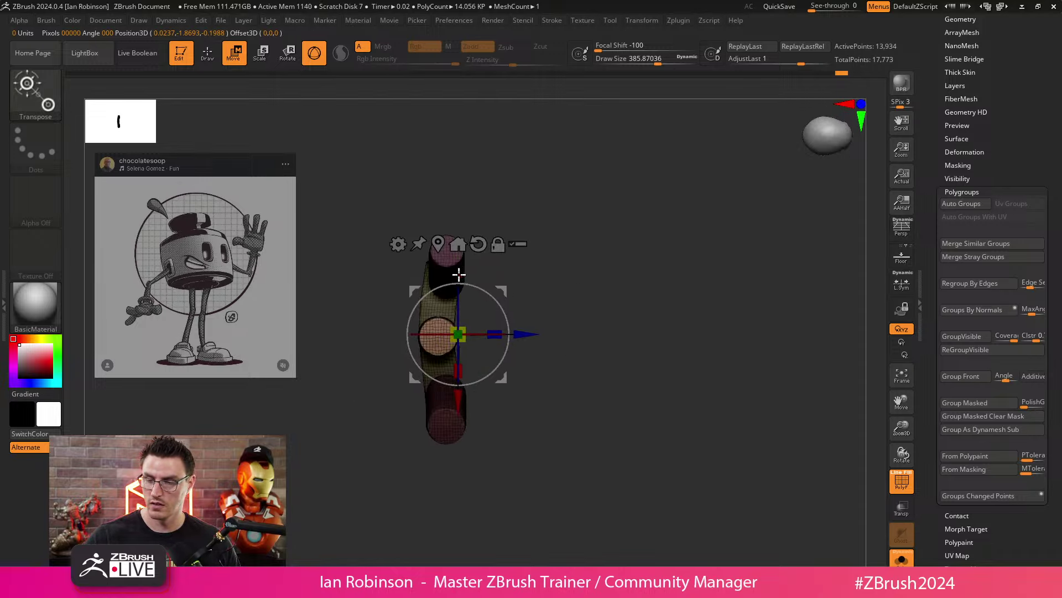
Step: Move one outer finger about -0.05 in depth to suit the palm's arch, and leave only the opposite outer finger unmasked
ctrl+click(458, 274)
drag(524, 271, 519, 271)
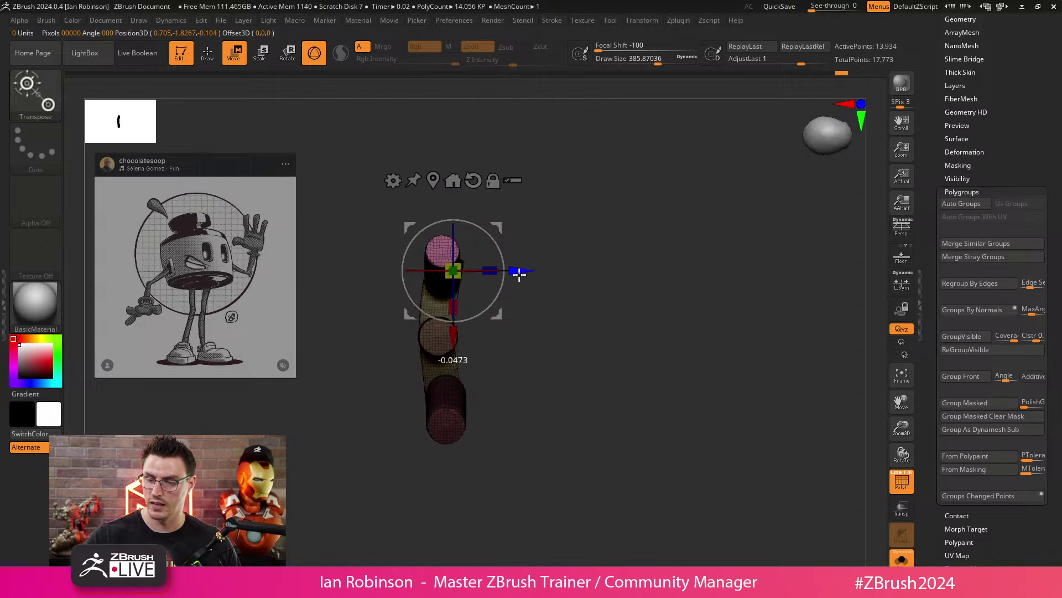
ctrl+click(450, 409)
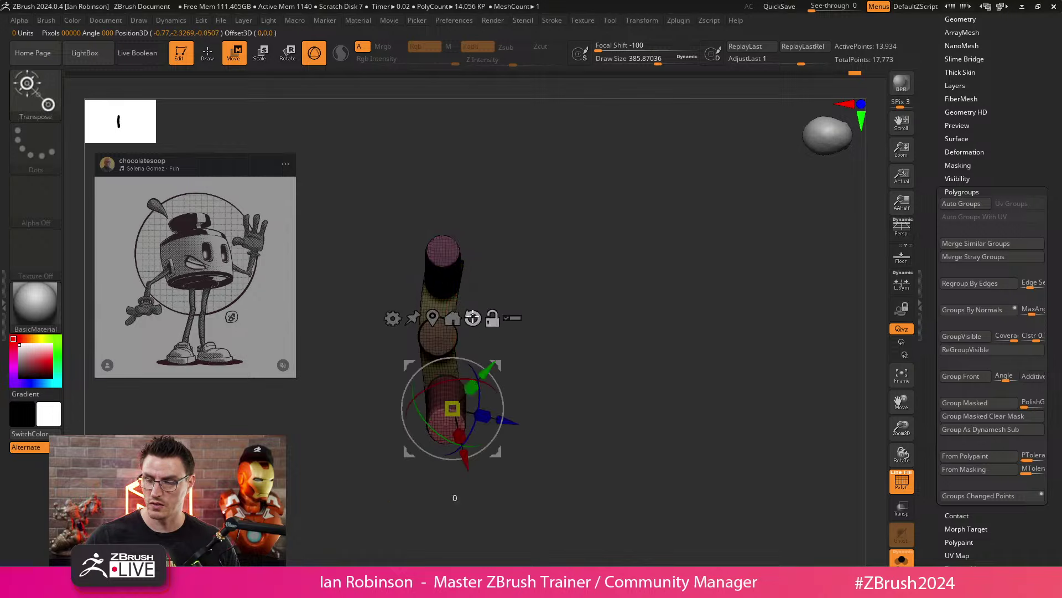
key(q)
mouse_move(512, 406)
mouse_down()
mouse_move(596, 380)
mouse_move(586, 488)
mouse_move(669, 371)
mouse_move(667, 315)
mouse_move(626, 339)
mouse_move(622, 383)
mouse_move(716, 318)
mouse_up()
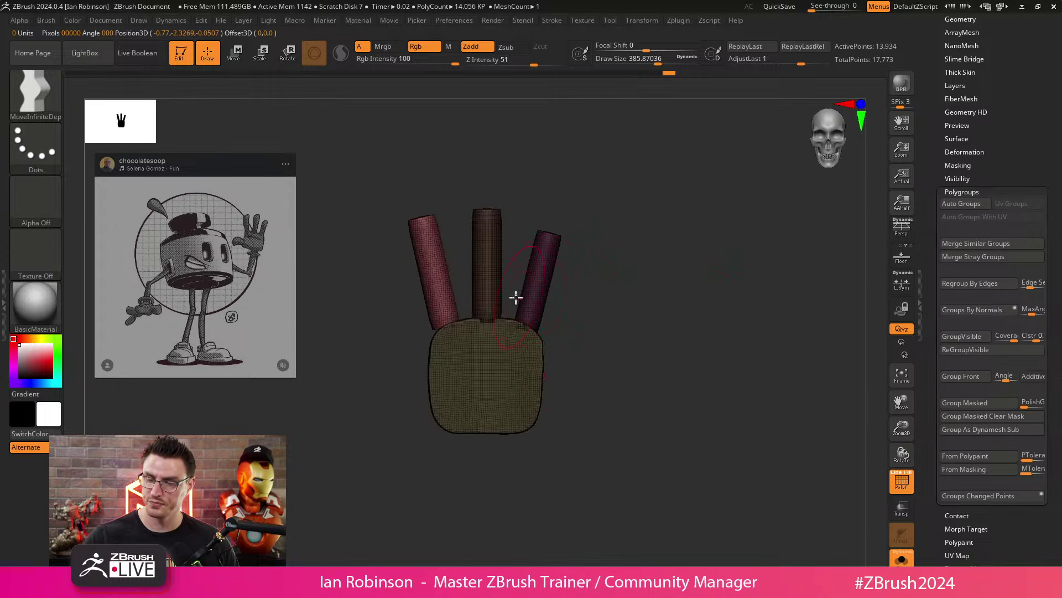
Step: Mask all three fingers so that only the palm's polygroup remains editable, with the whole hand shown
key(w)
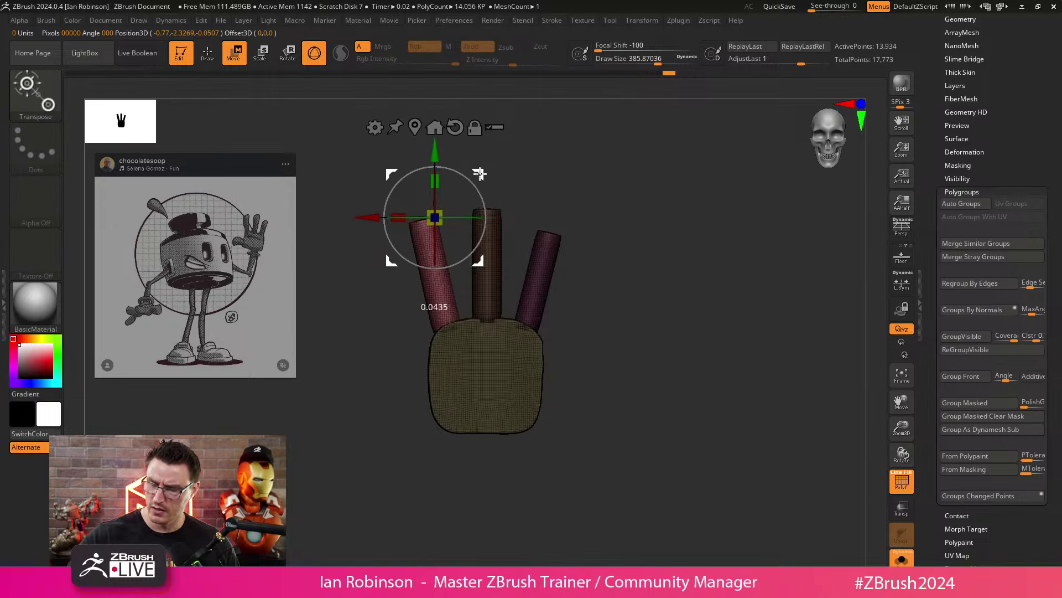
key(q)
key(f)
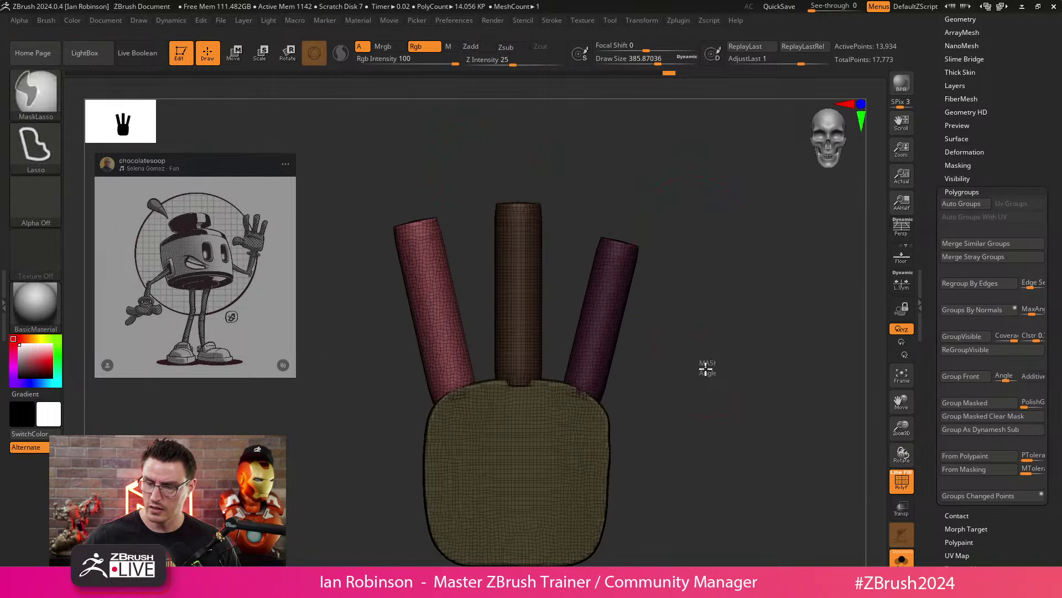
drag(706, 368, 667, 309)
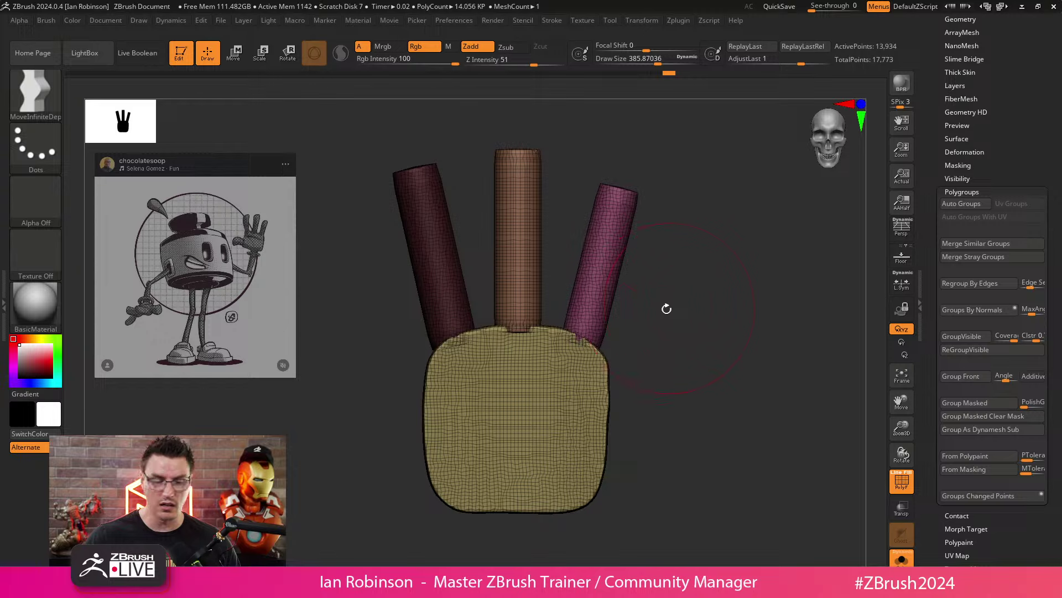
ctrl+shift+click(605, 380)
ctrl+click(671, 360)
ctrl+shift+click(675, 362)
ctrl+click(679, 363)
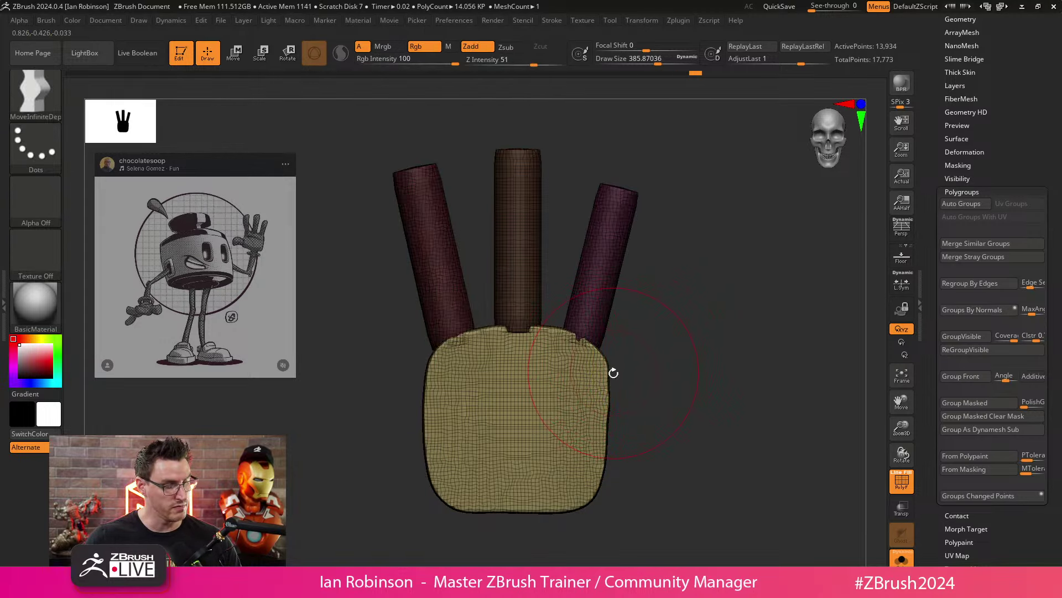
Step: Adjust the palm's upper edge around the finger bases with MoveInfiniteDepth, reducing the draw size to about 274
drag(439, 362, 437, 351)
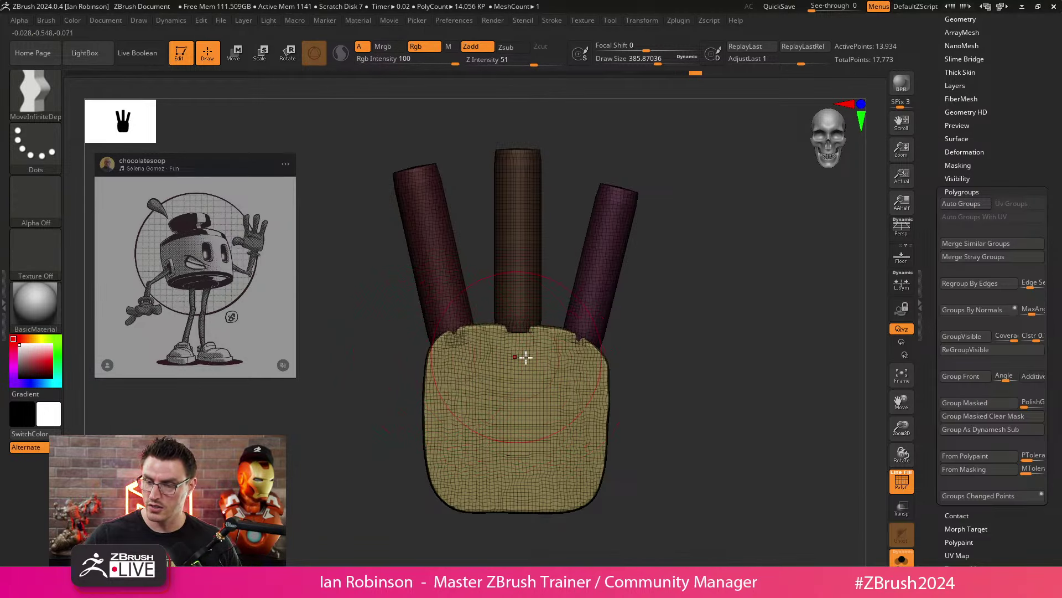
key([)
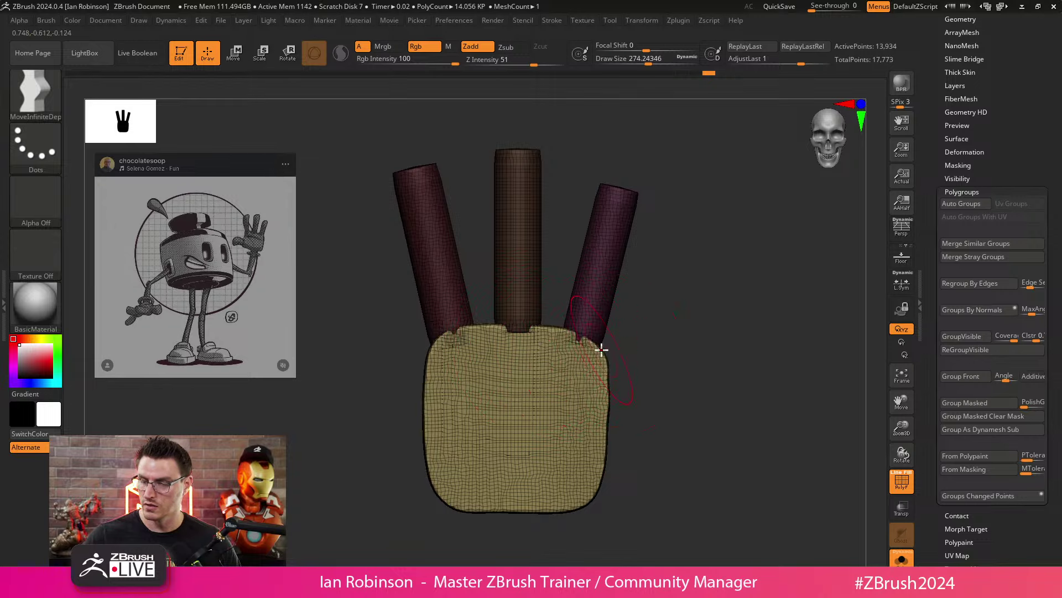
drag(704, 359, 711, 336)
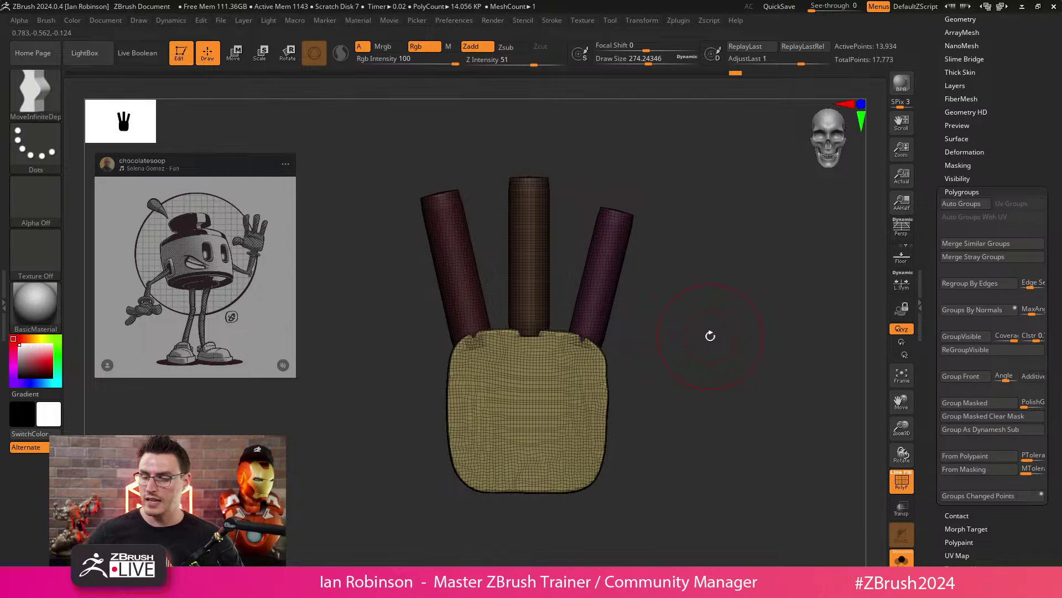
Step: Center the transform gizmo on the unmasked palm and return to Draw mode
alt+drag(710, 336, 687, 260)
key(w)
drag(699, 298, 561, 191)
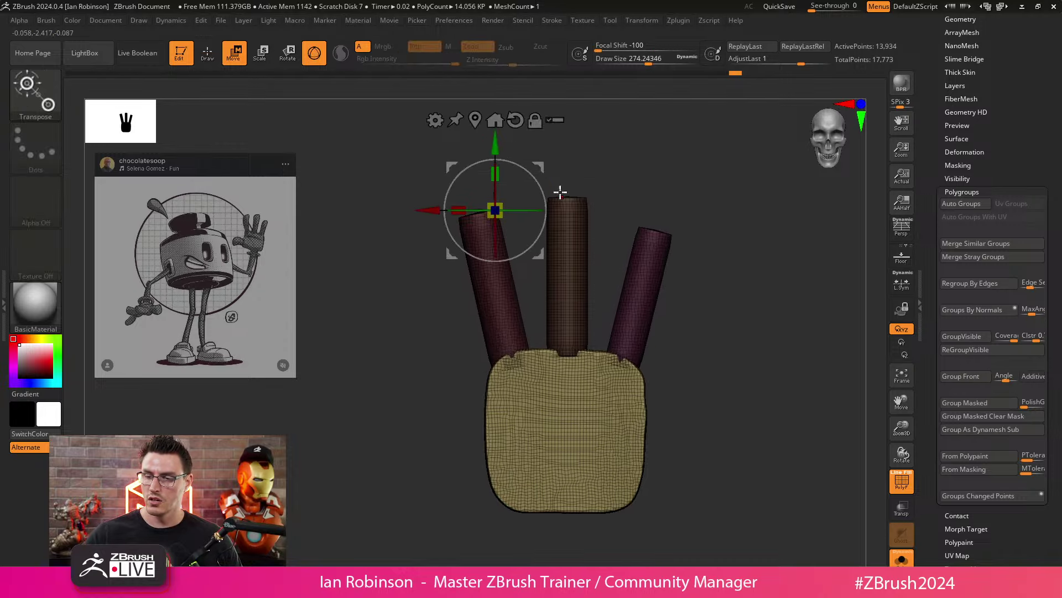
click(478, 117)
alt+drag(773, 271, 727, 245)
key(q)
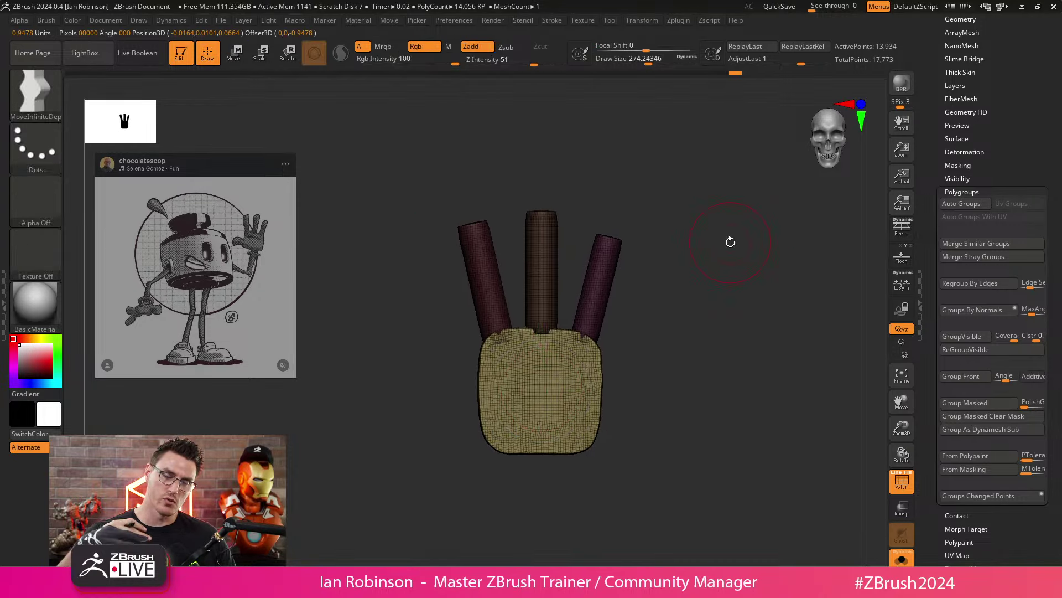
Step: Open the Subtool list to view the hand's entry among the character's parts
drag(992, 27, 991, 204)
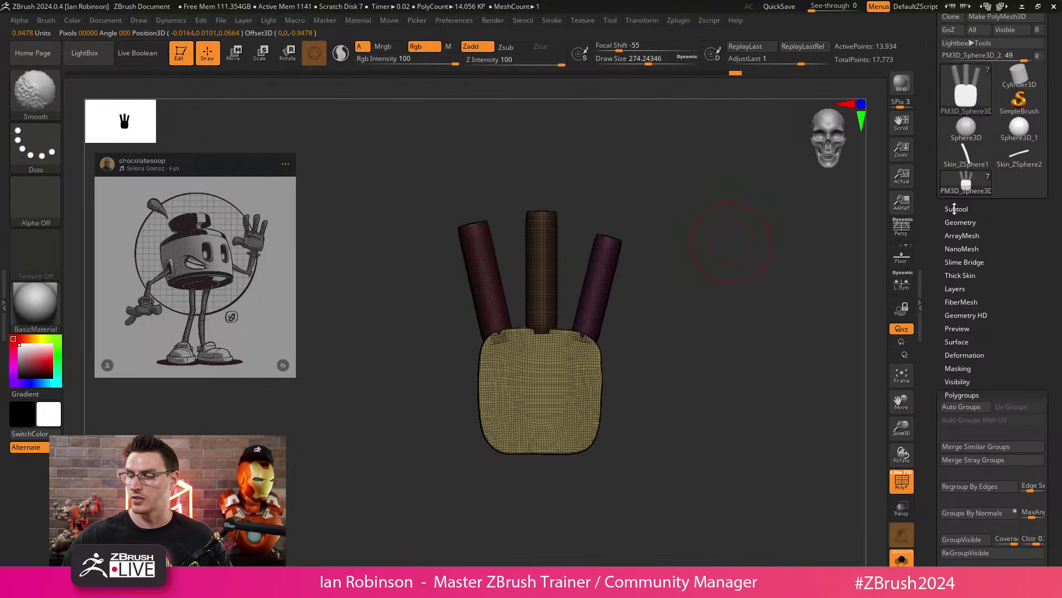
shift+click(957, 208)
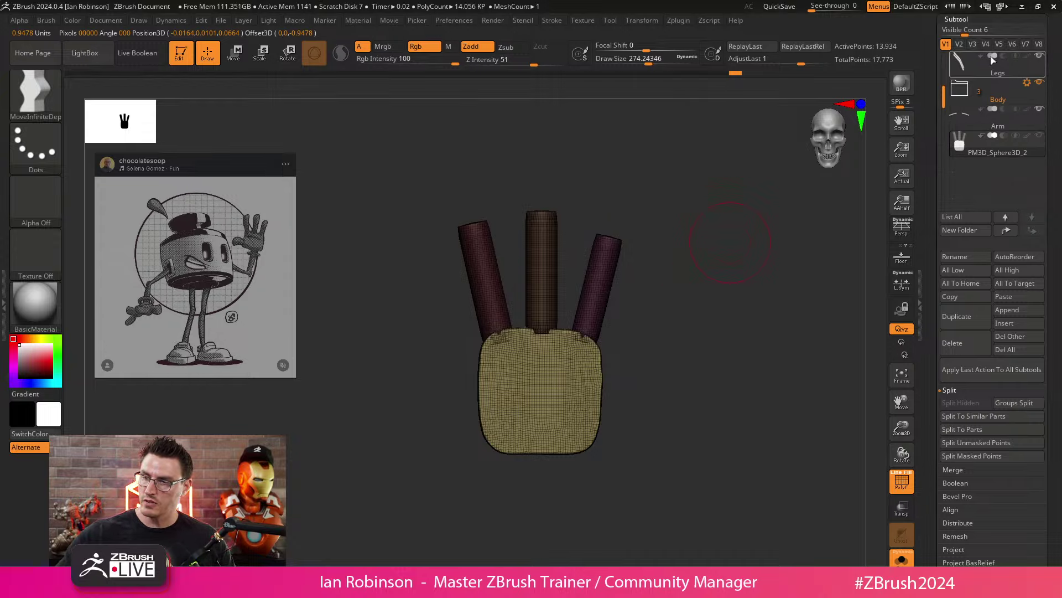
mouse_move(984, 68)
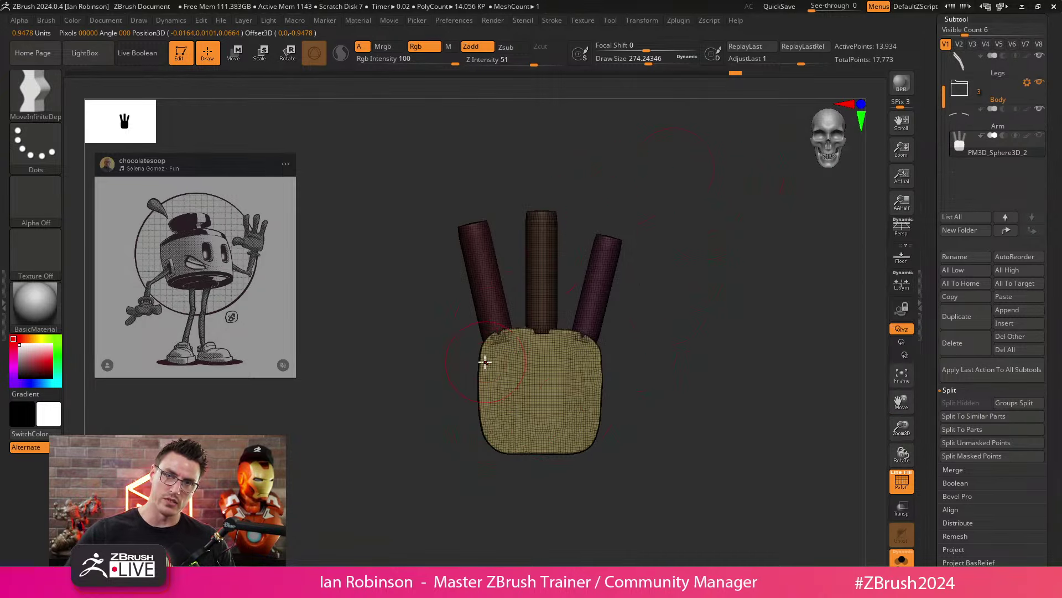
Step: Pull a copy of the unmasked palm off to the side with the move gizmo, and undo it
key(w)
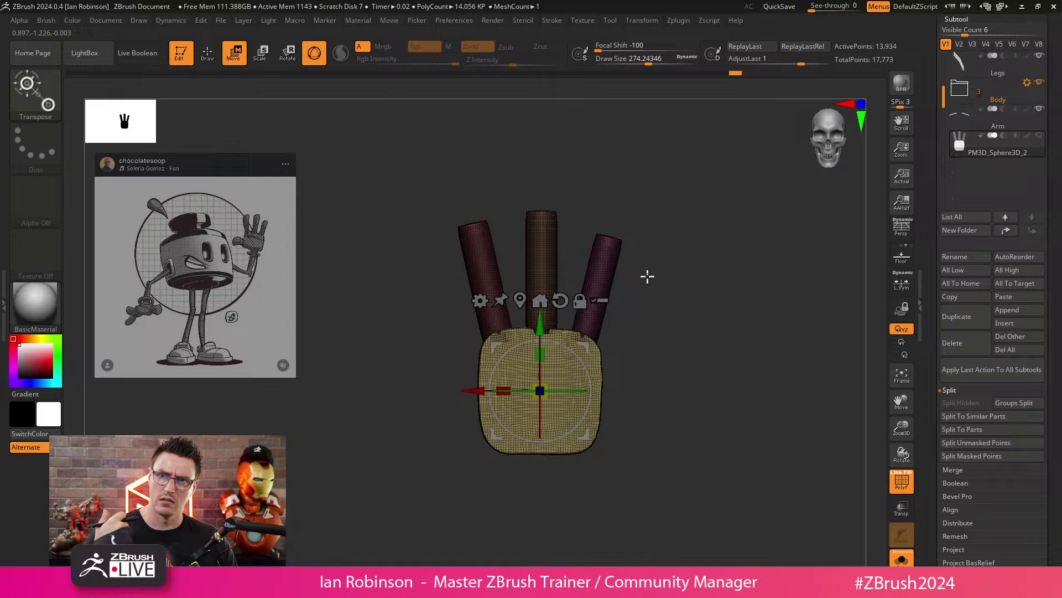
alt+drag(647, 276, 742, 210)
ctrl+drag(490, 357, 297, 413)
key(ctrl+z)
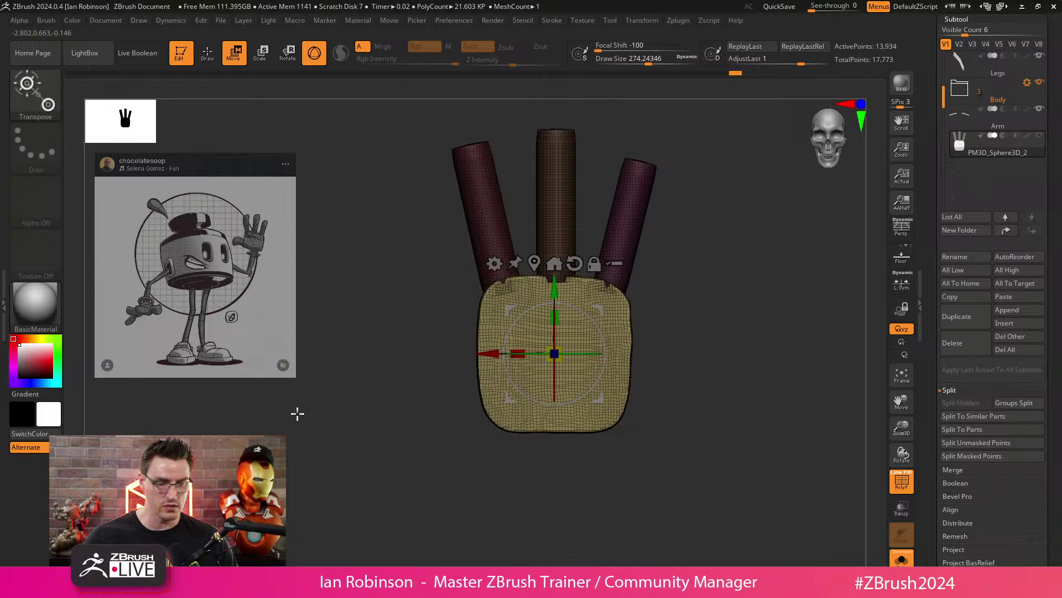
Step: Subdivide the unmasked hand mesh, try to copy the palm with the move gizmo, and undo the subdivision
key(ctrl+z)
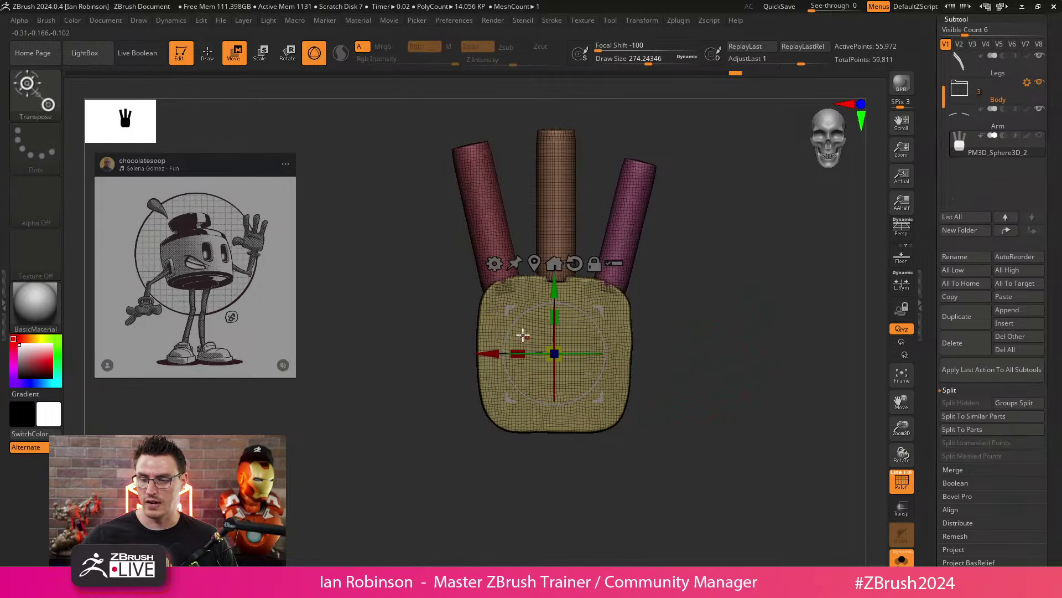
drag(490, 353, 446, 362)
ctrl+drag(310, 429, 314, 428)
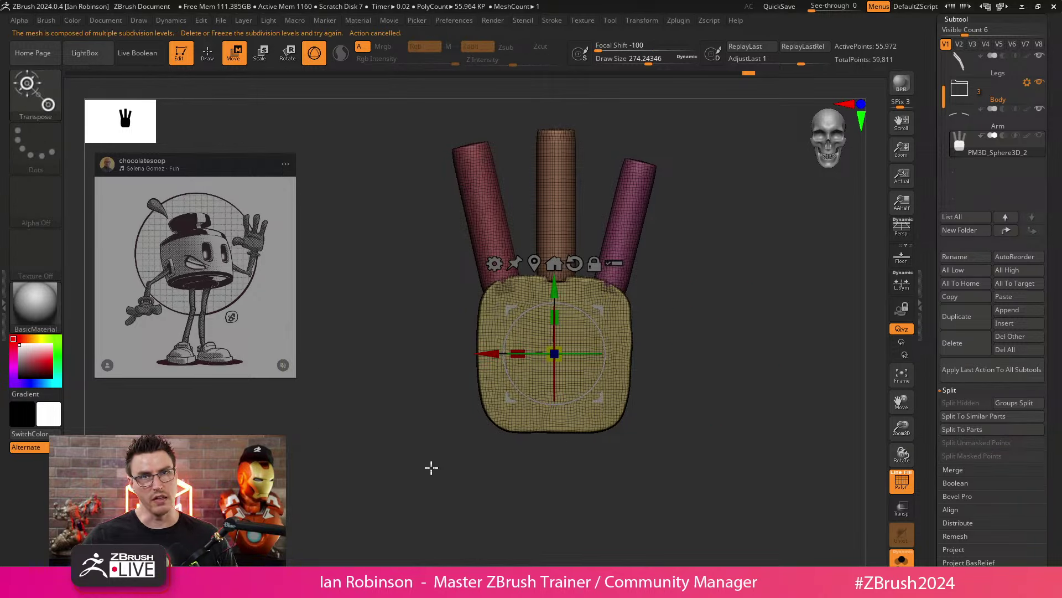
key(ctrl+z)
Step: Copy the palm sideways once more with the move gizmo on the undivided mesh, and undo the copy
ctrl+click(621, 352)
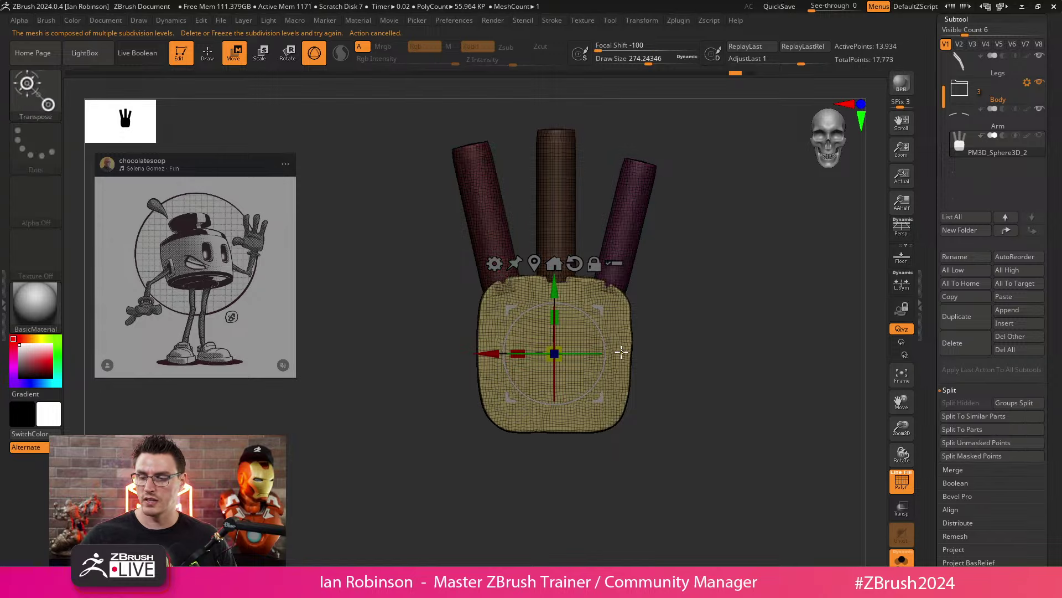
drag(487, 353, 292, 435)
key(ctrl+z)
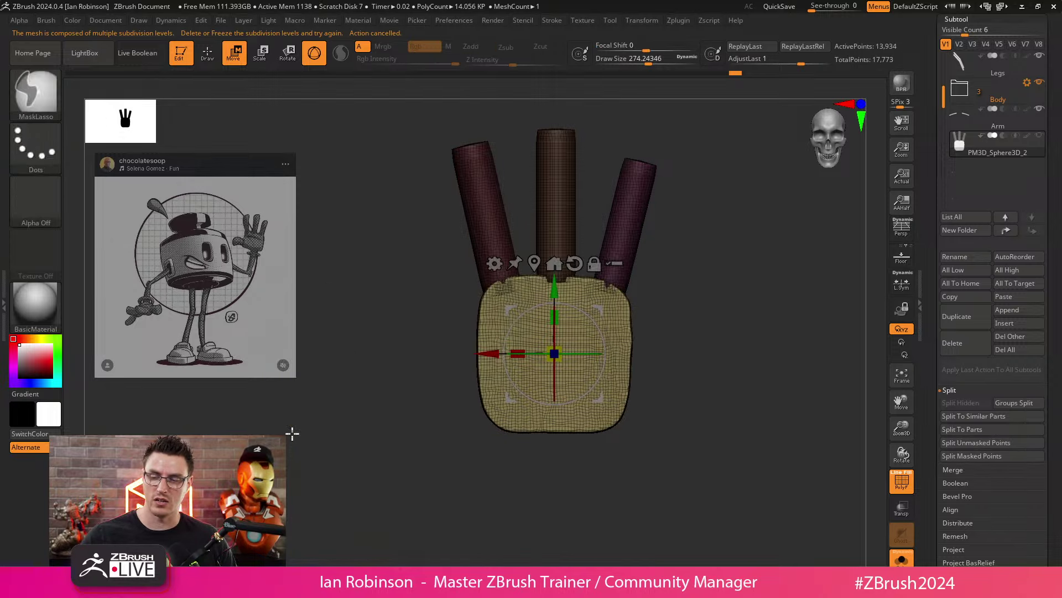
Step: Leave the move gizmo and assign separate polygroups to the hand's disconnected parts with Auto Groups
key(ctrl+z)
key(q)
mouse_move(702, 313)
alt+mouse_down()
mouse_move(673, 329)
mouse_move(719, 365)
alt+mouse_up()
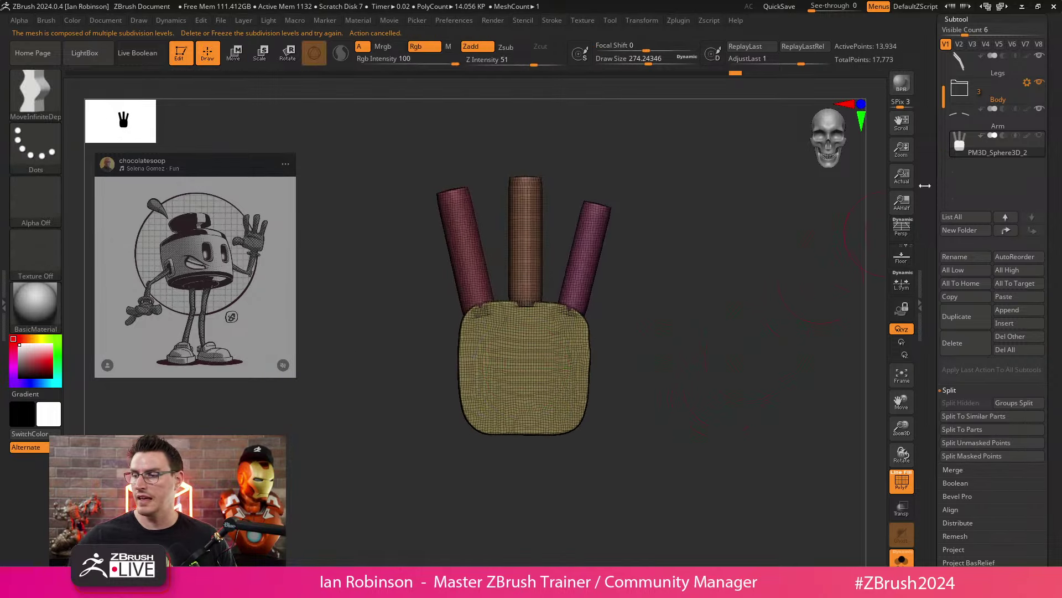
click(967, 19)
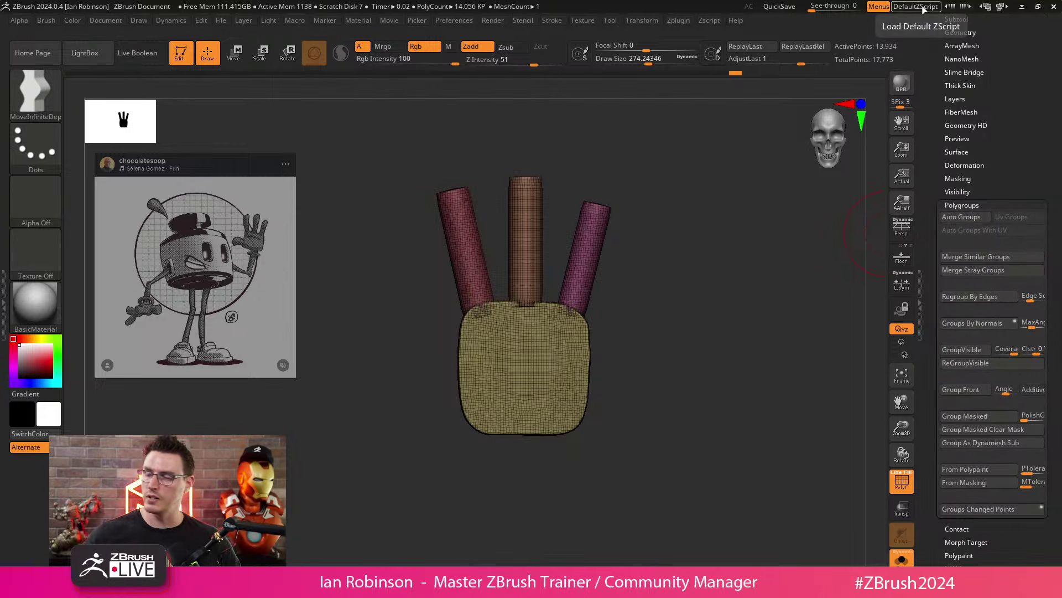
click(967, 216)
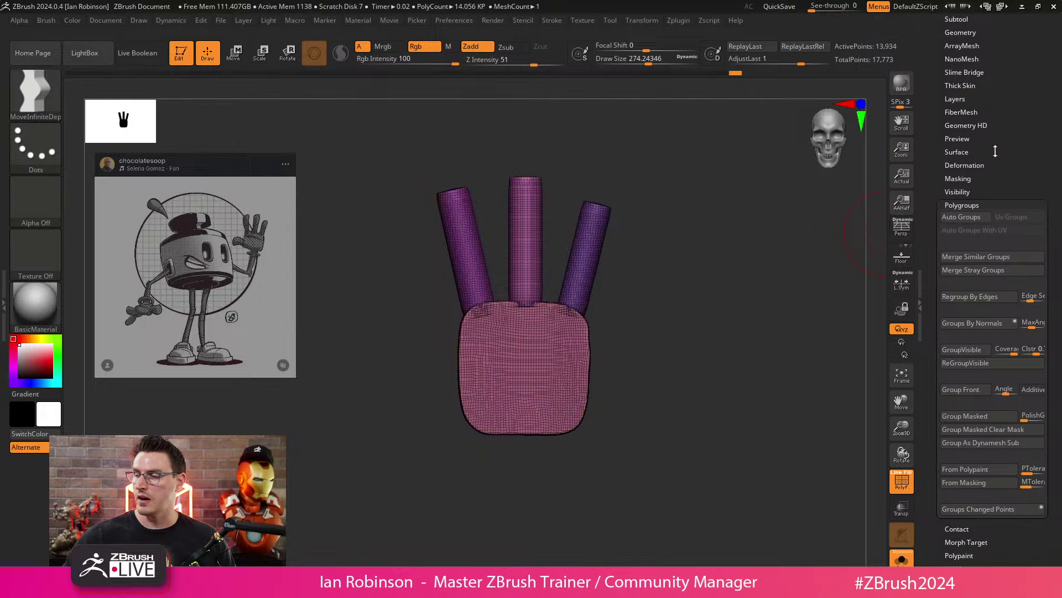
Step: Open the DynaMesh settings and examine the hand's palm and finger joins from several angles
click(983, 77)
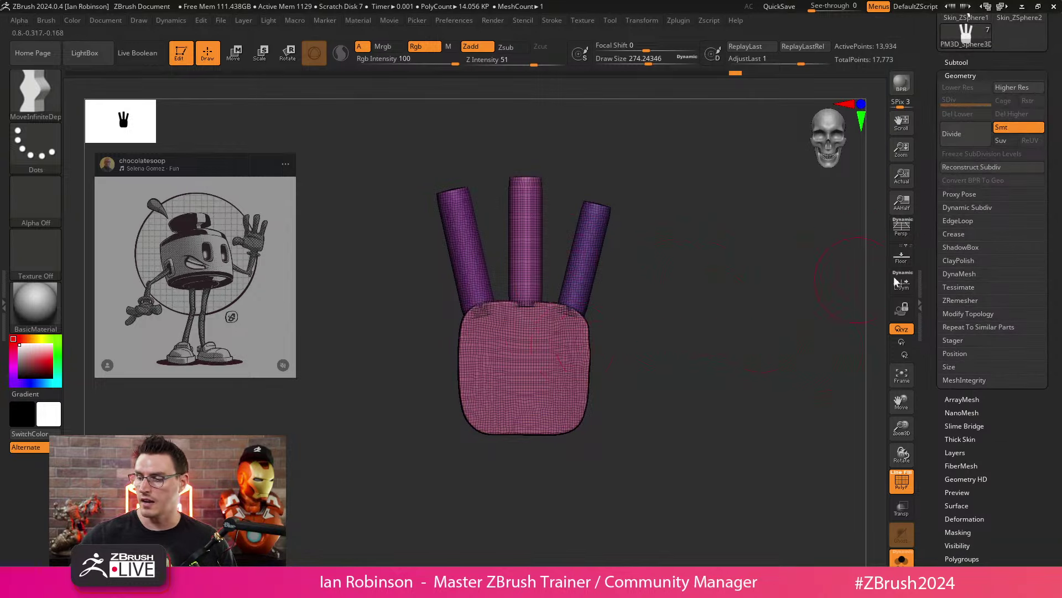
click(972, 275)
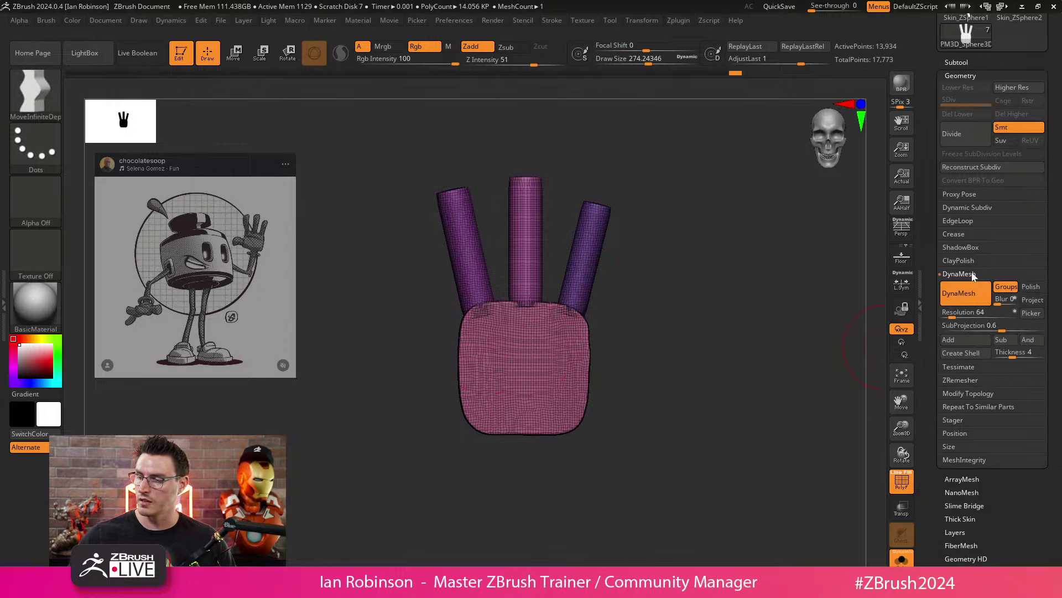
ctrl+right_drag(628, 324, 638, 307)
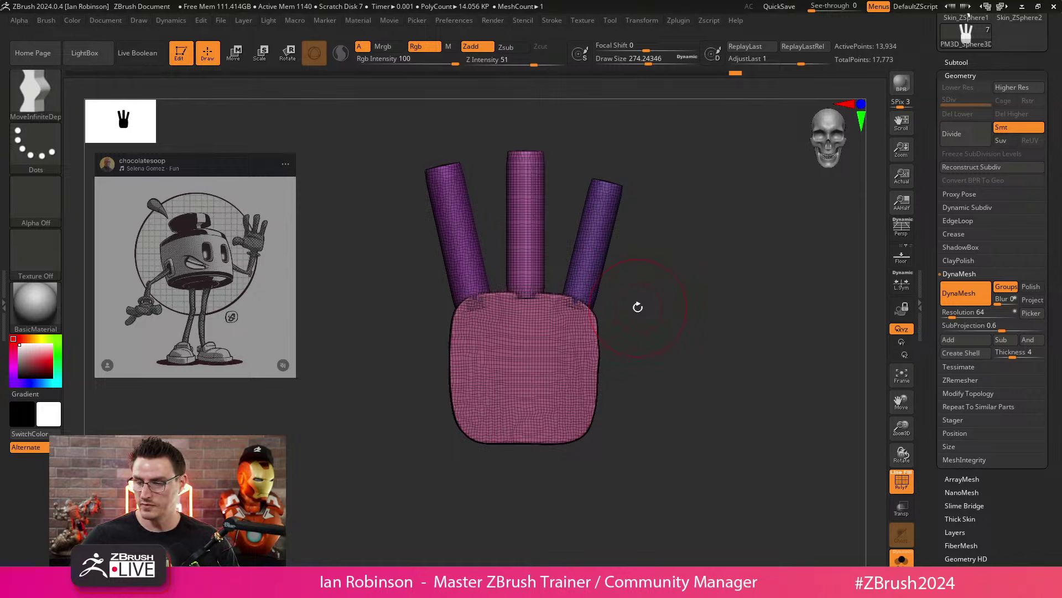
mouse_move(637, 306)
mouse_down()
mouse_move(690, 299)
mouse_move(659, 245)
mouse_move(681, 289)
mouse_move(678, 314)
mouse_move(631, 325)
mouse_up()
key(shift)
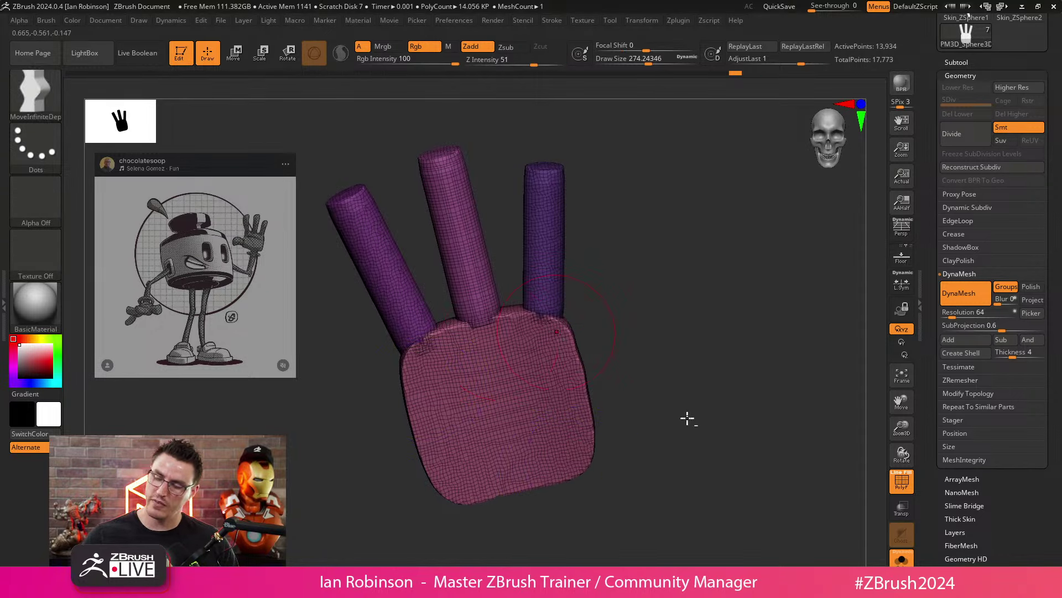
drag(688, 419, 576, 474)
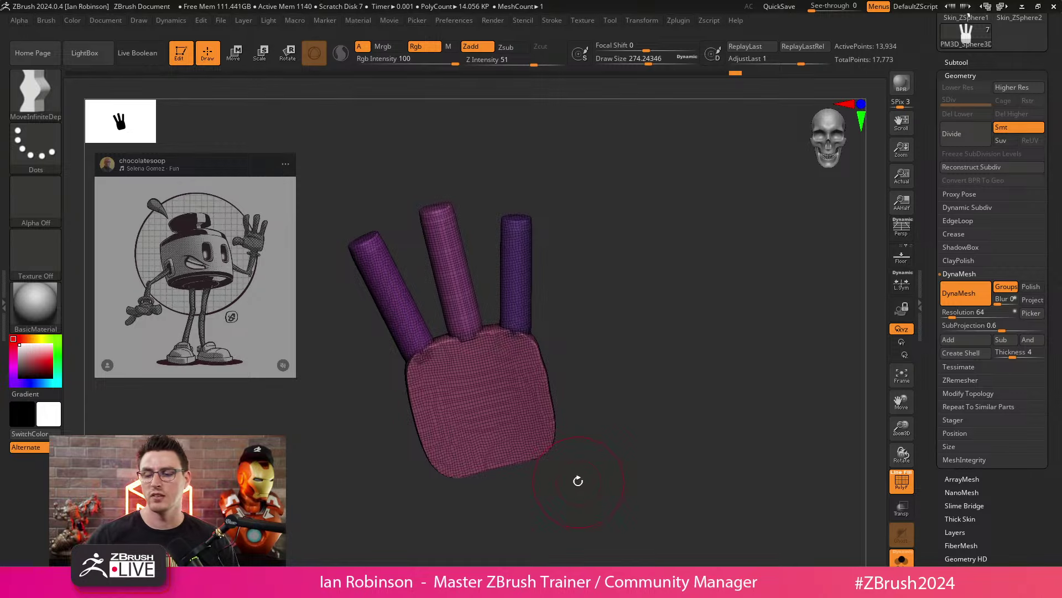
drag(578, 481, 667, 288)
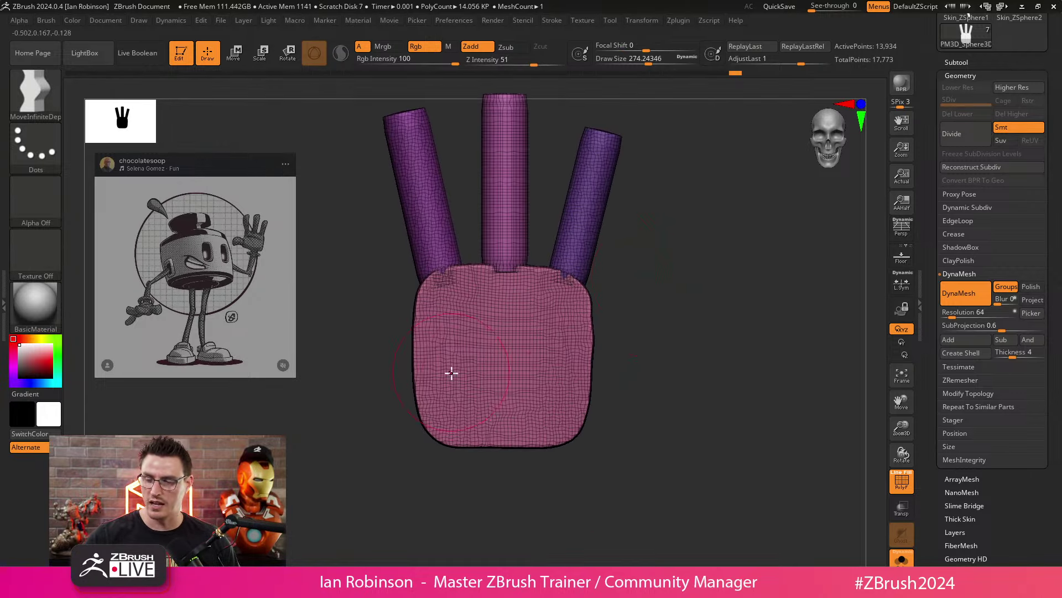
click(974, 286)
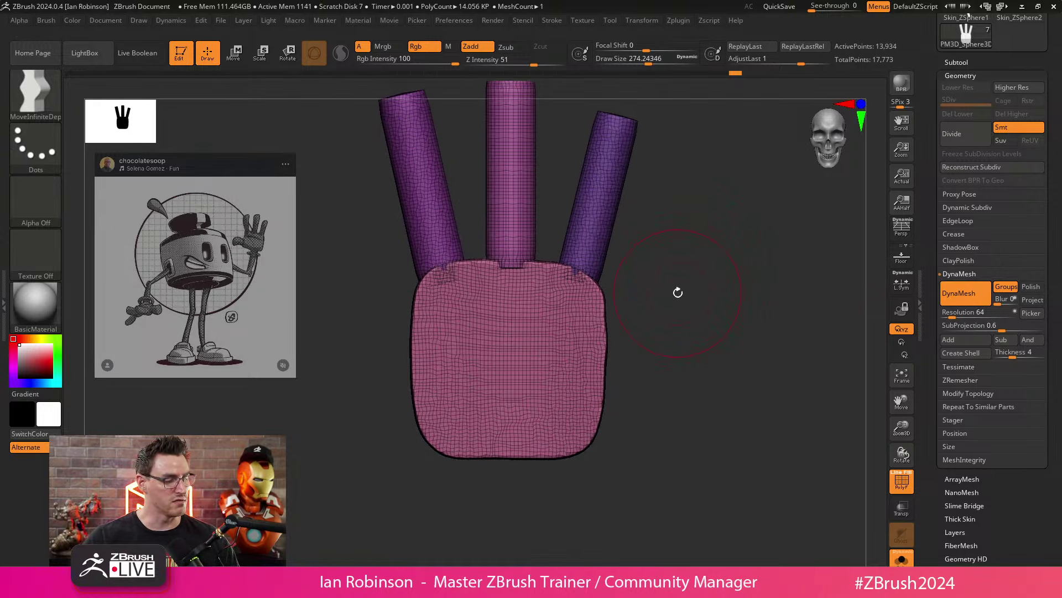
key(b)
key(i)
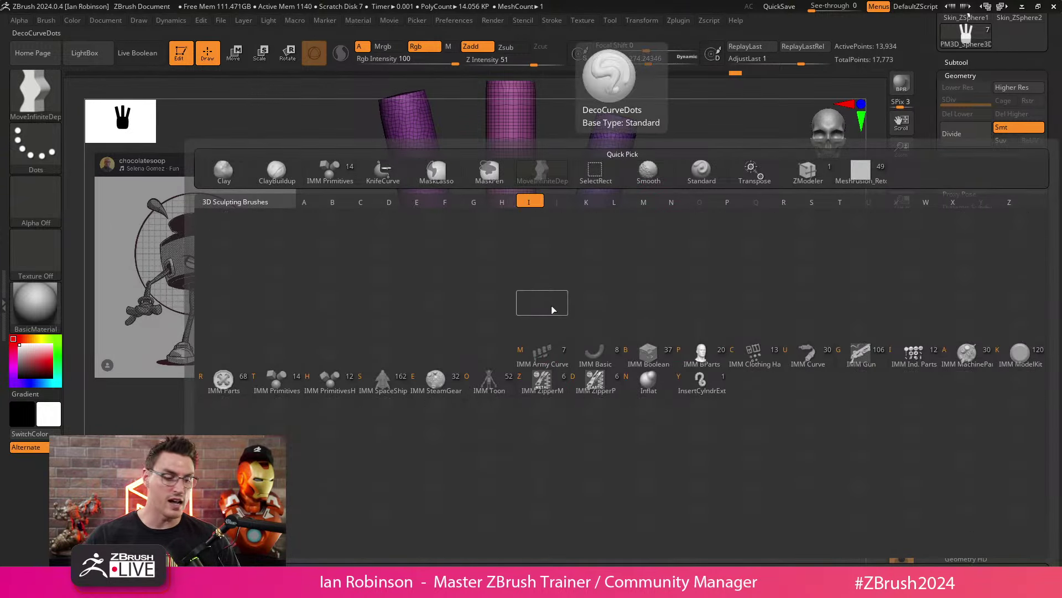
key(a)
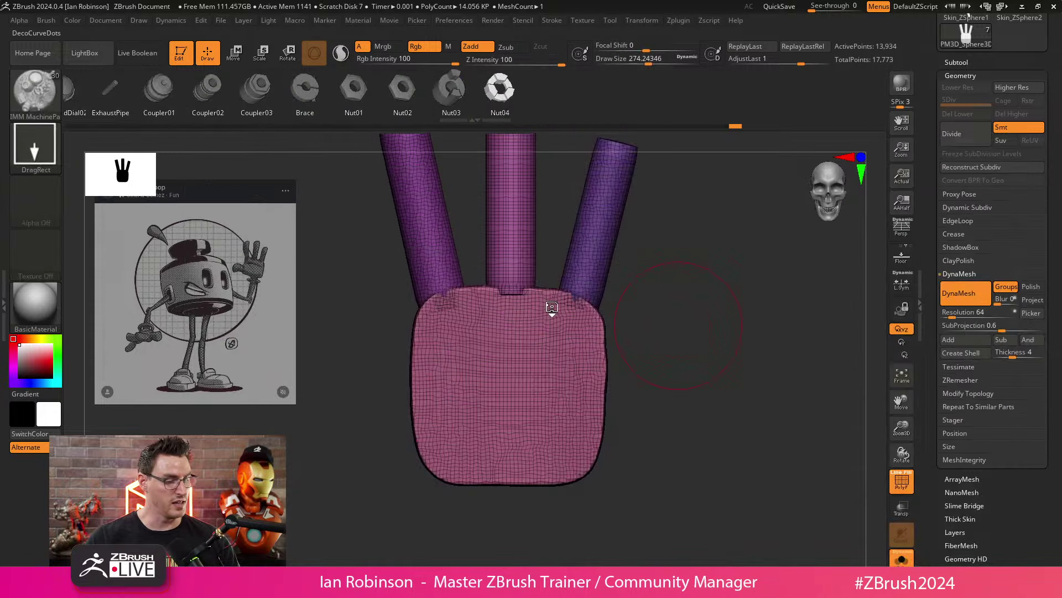
Step: Choose Insert Sphere from the IMM Primitives brush and add a sphere at the palm's lower-left corner
key(b)
key(i)
key(p)
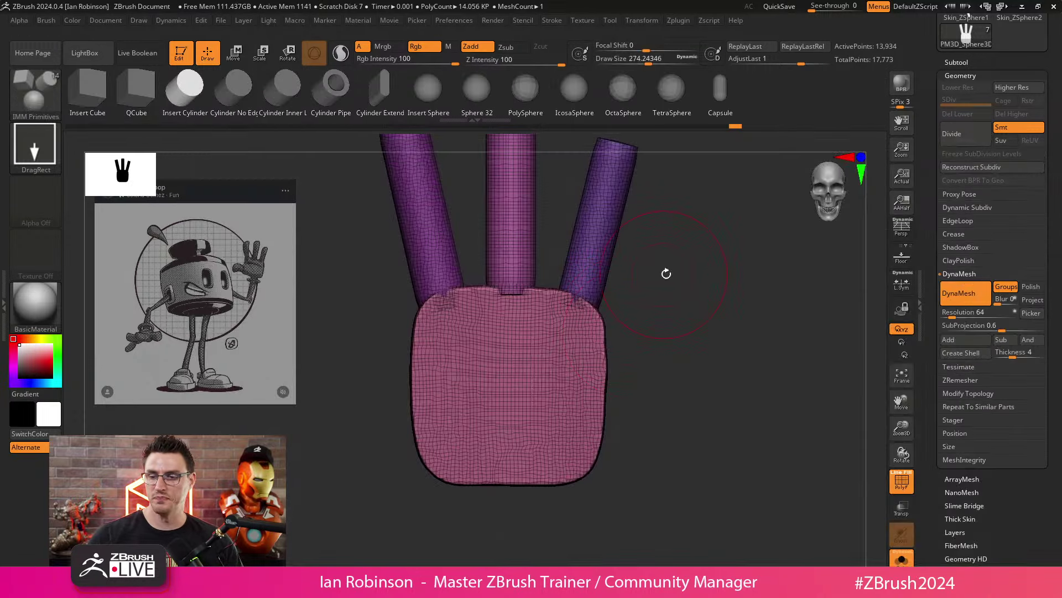
ctrl+right_drag(666, 273, 673, 264)
click(443, 86)
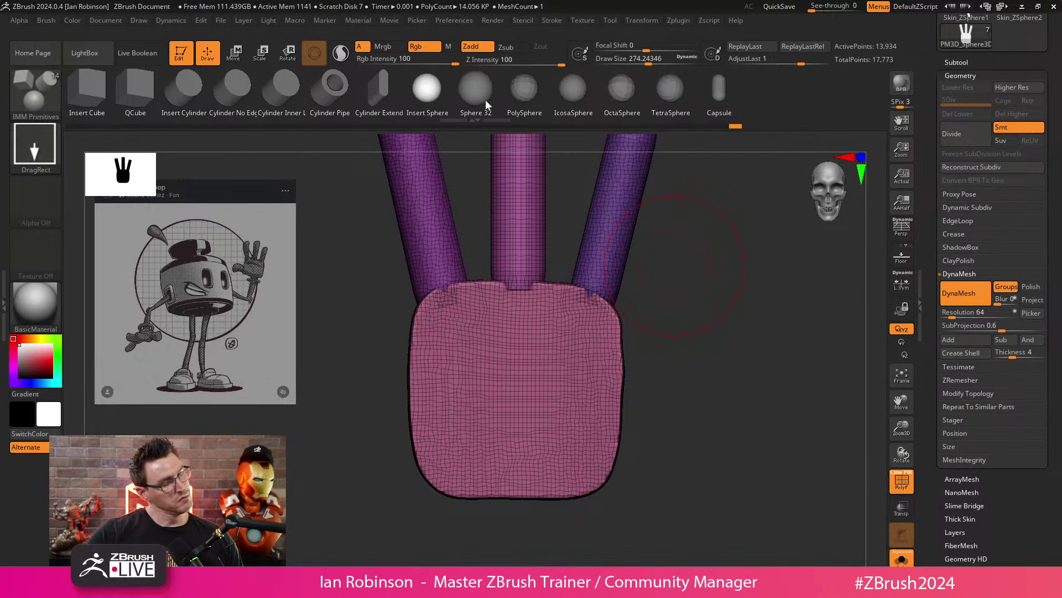
drag(730, 359, 678, 308)
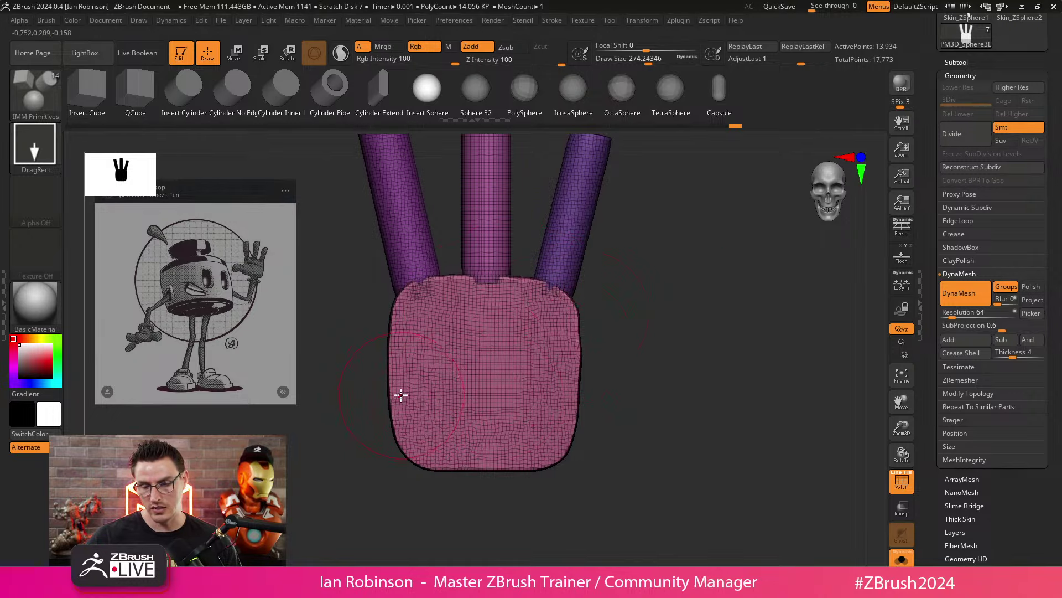
drag(413, 413, 414, 453)
Step: Flatten the inserted sphere in depth and enlarge it with the gizmo's scale controls
shift+drag(642, 342, 703, 341)
key(e)
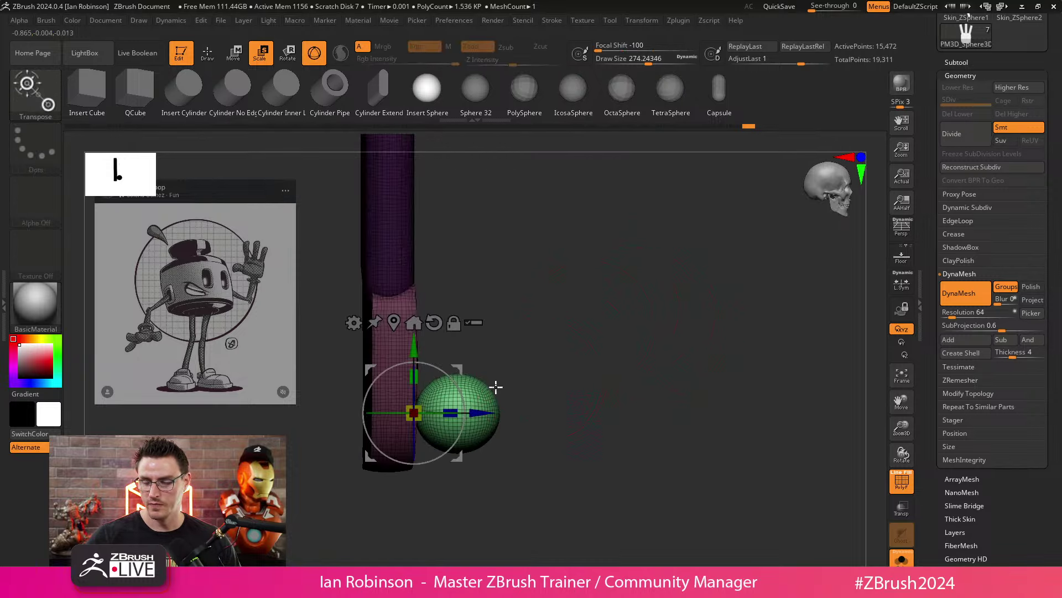
drag(496, 386, 550, 365)
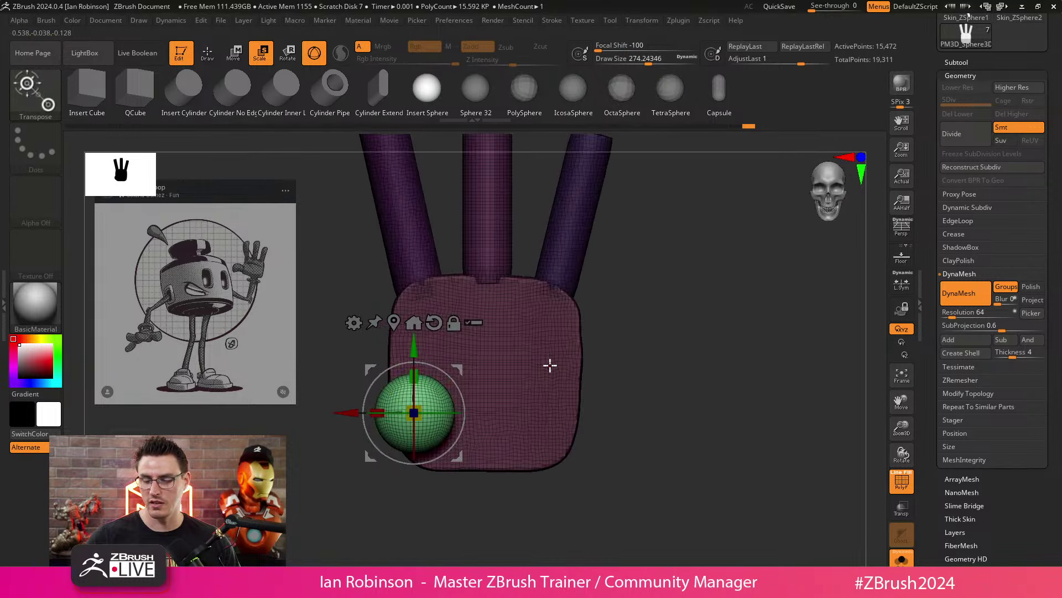
drag(414, 413, 478, 462)
shift+drag(605, 367, 698, 368)
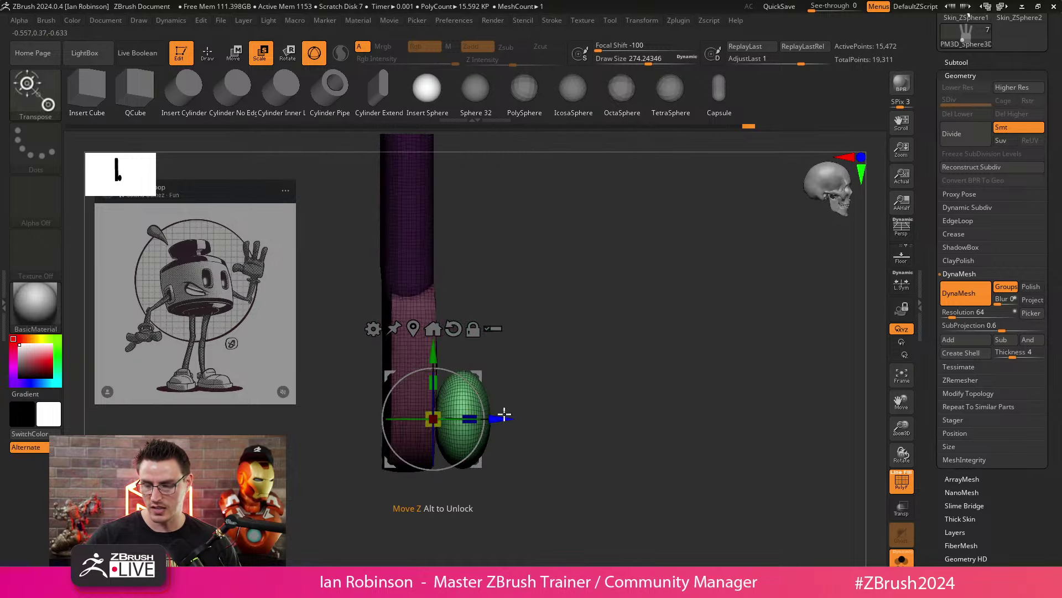
Step: Push the flattened sphere back along its depth axis so it sinks into the palm's surface
drag(504, 414, 482, 417)
shift+drag(603, 375, 586, 366)
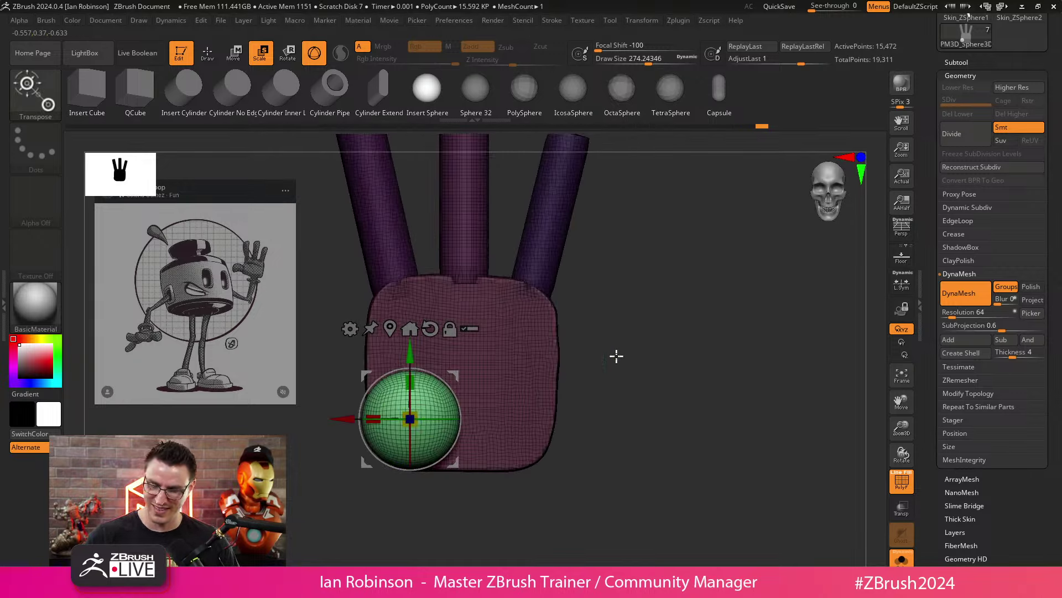
shift+drag(633, 273, 616, 301)
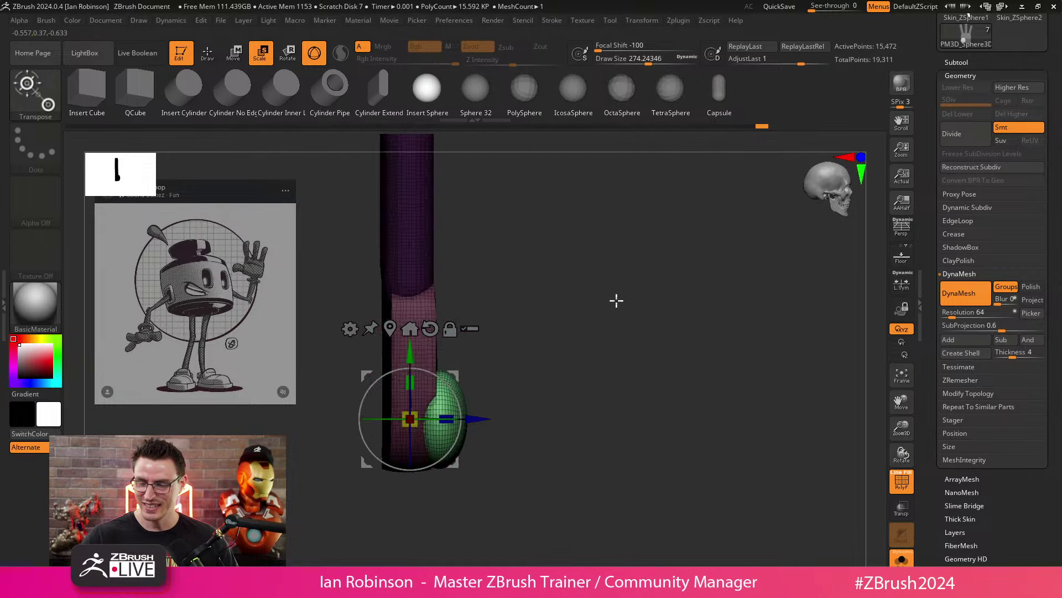
drag(471, 419, 450, 419)
shift+drag(590, 360, 658, 354)
alt+drag(588, 348, 664, 292)
alt+drag(624, 330, 633, 316)
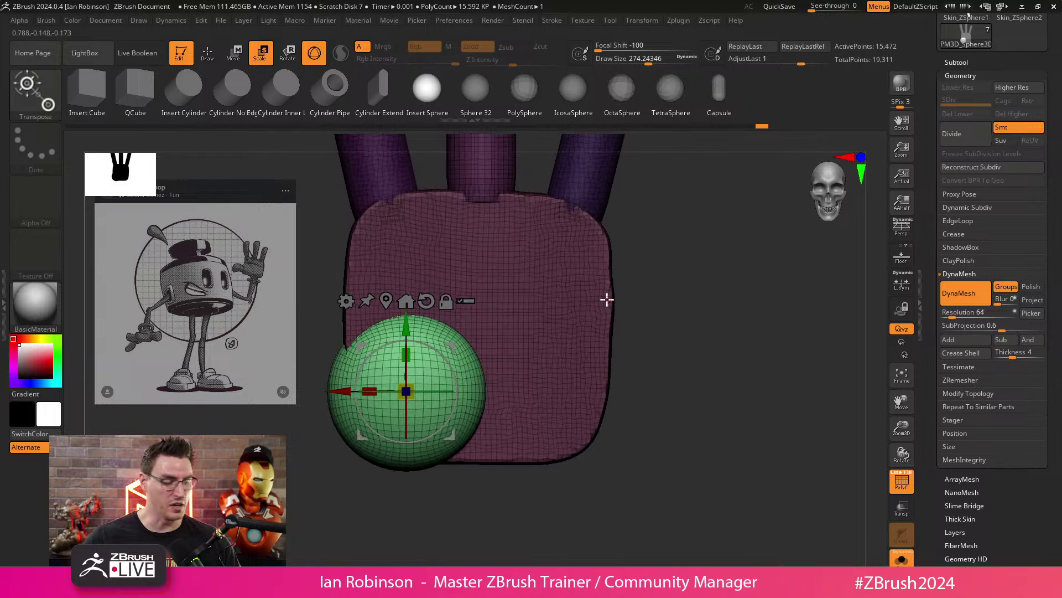
Step: Shape the flattened sphere into a rounded palm pad using the MoveInfiniteDepth brush at a draw size of about 318
key(q)
key(s)
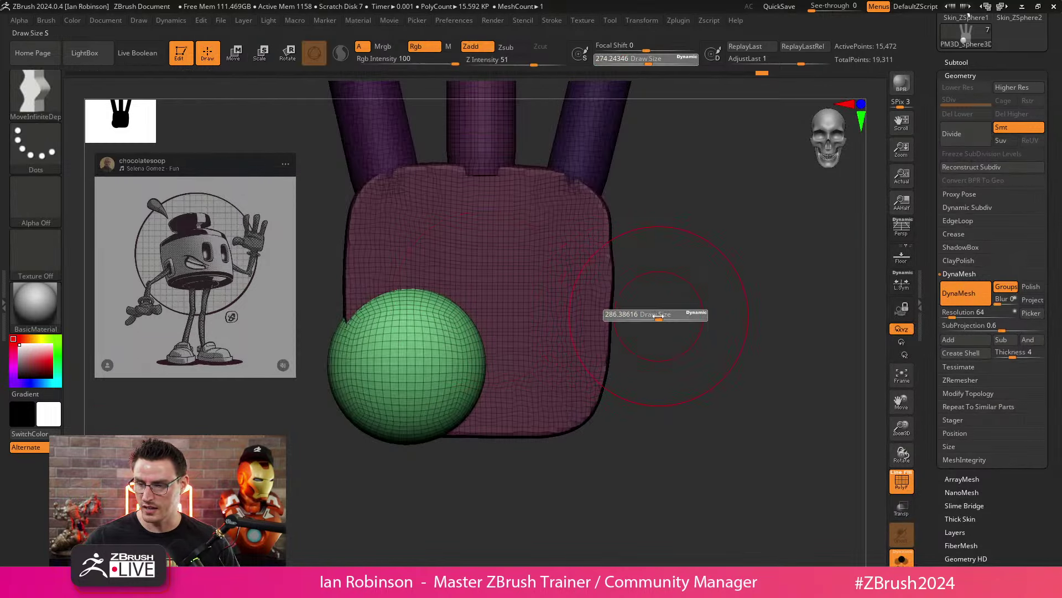
drag(456, 332, 448, 306)
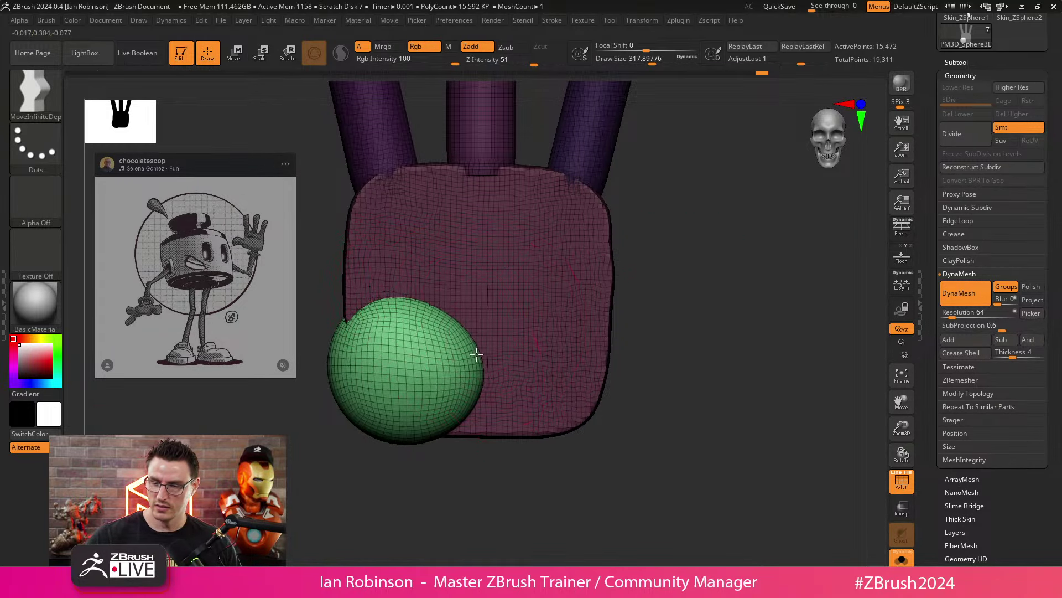
drag(476, 354, 470, 363)
drag(475, 410, 468, 406)
drag(330, 360, 325, 357)
mouse_move(327, 486)
mouse_down()
mouse_move(482, 453)
mouse_move(550, 317)
mouse_move(470, 322)
mouse_move(486, 303)
mouse_move(475, 290)
mouse_up()
mouse_move(539, 387)
mouse_down()
mouse_move(526, 377)
mouse_move(458, 401)
mouse_move(410, 352)
mouse_move(467, 404)
mouse_move(410, 337)
mouse_move(450, 390)
mouse_move(456, 380)
mouse_up()
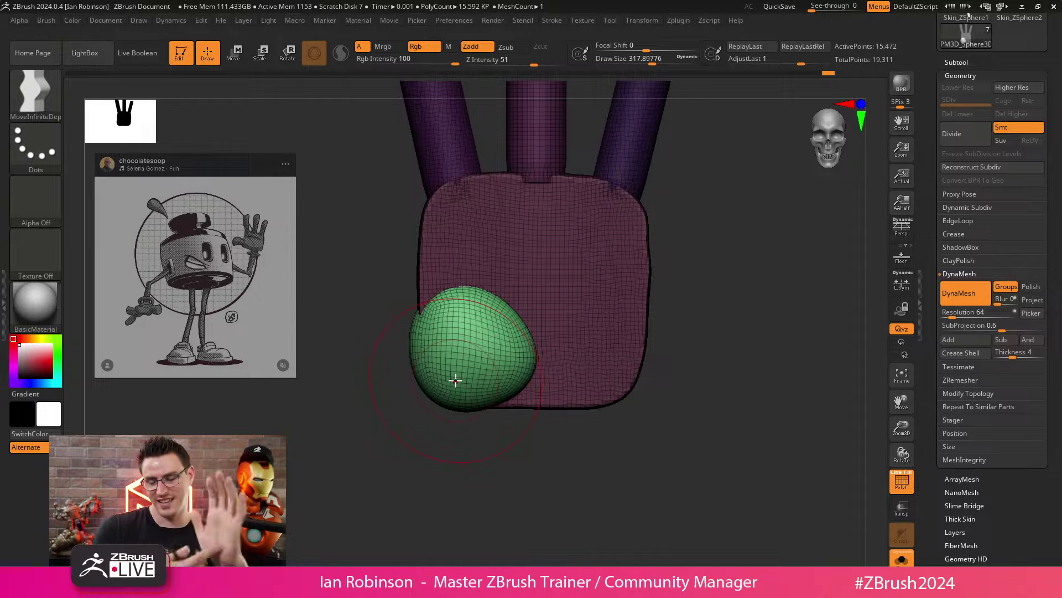
drag(535, 348, 526, 348)
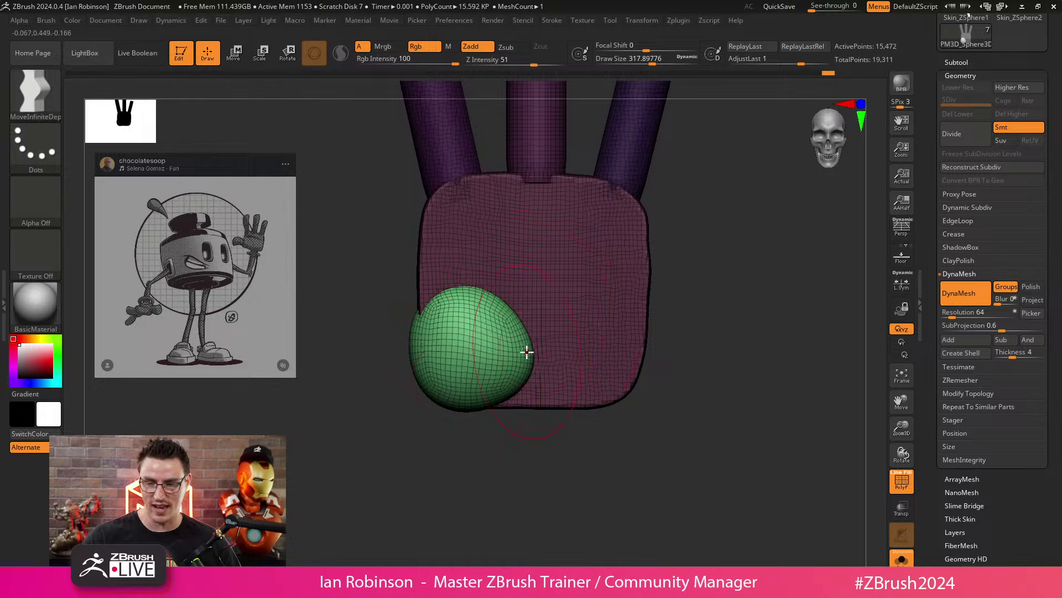
Step: Copy the rounded pad across to the palm's lower-right corner and rotate the copy in the screen plane
key(w)
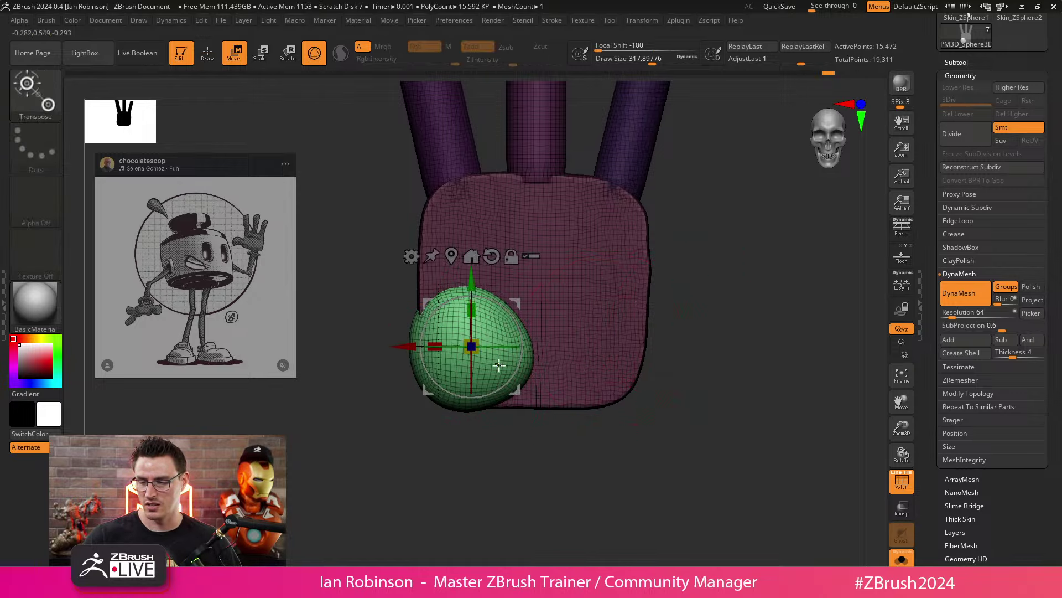
ctrl+drag(406, 345, 548, 346)
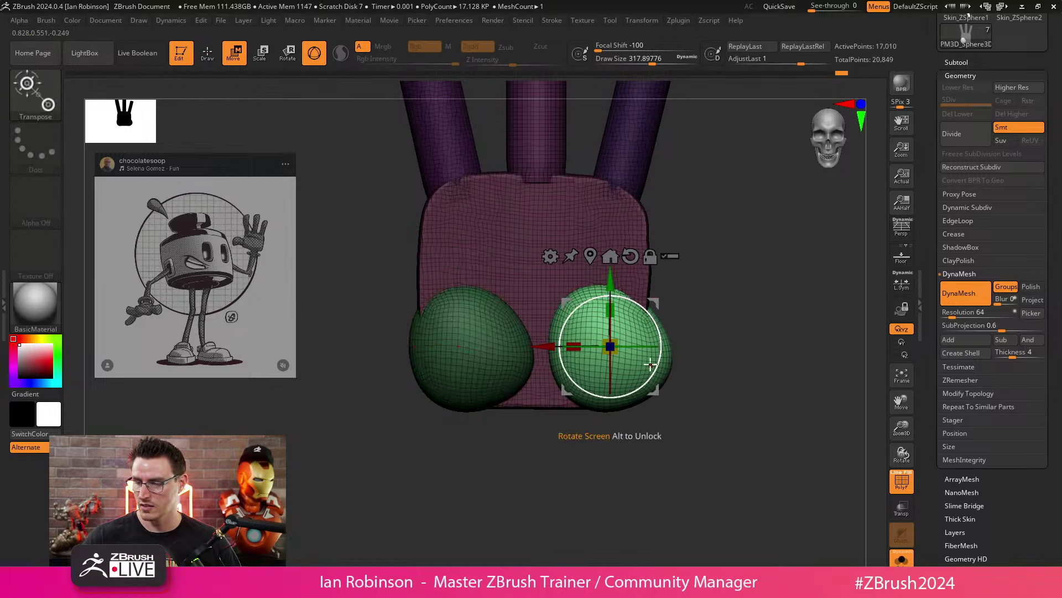
mouse_move(625, 297)
mouse_down()
mouse_move(645, 313)
mouse_move(642, 362)
mouse_up()
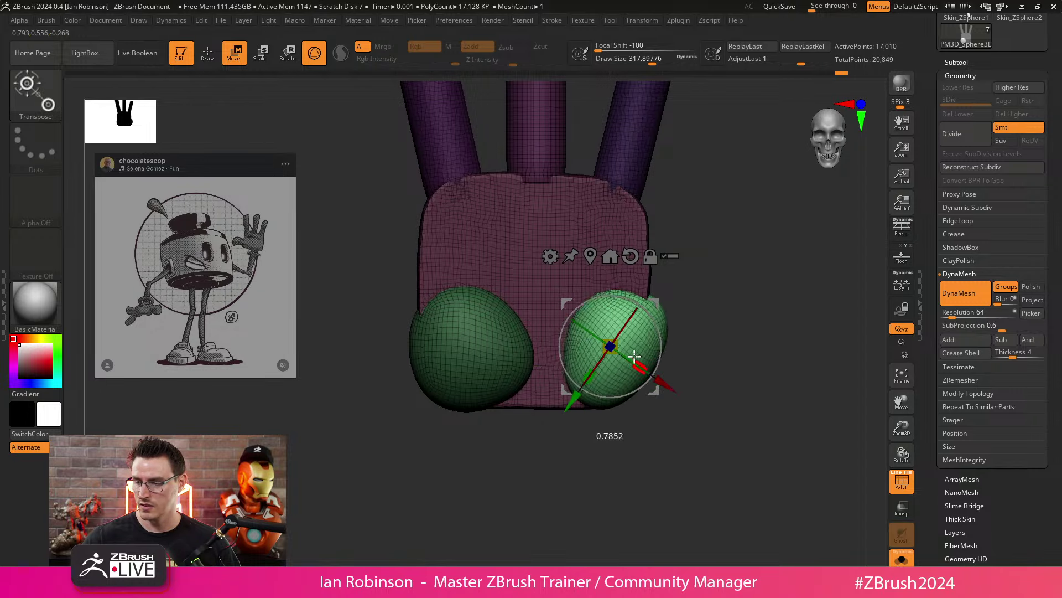
Step: Stretch the copied pad upward along the palm's right edge into a long, curved shape
key(q)
drag(581, 376, 560, 394)
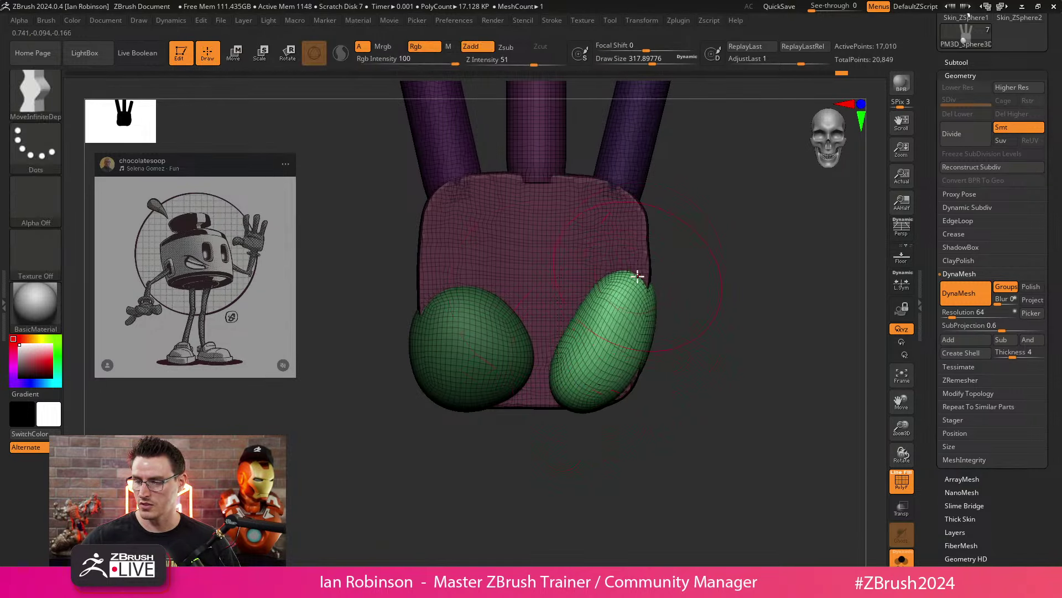
drag(638, 275, 619, 244)
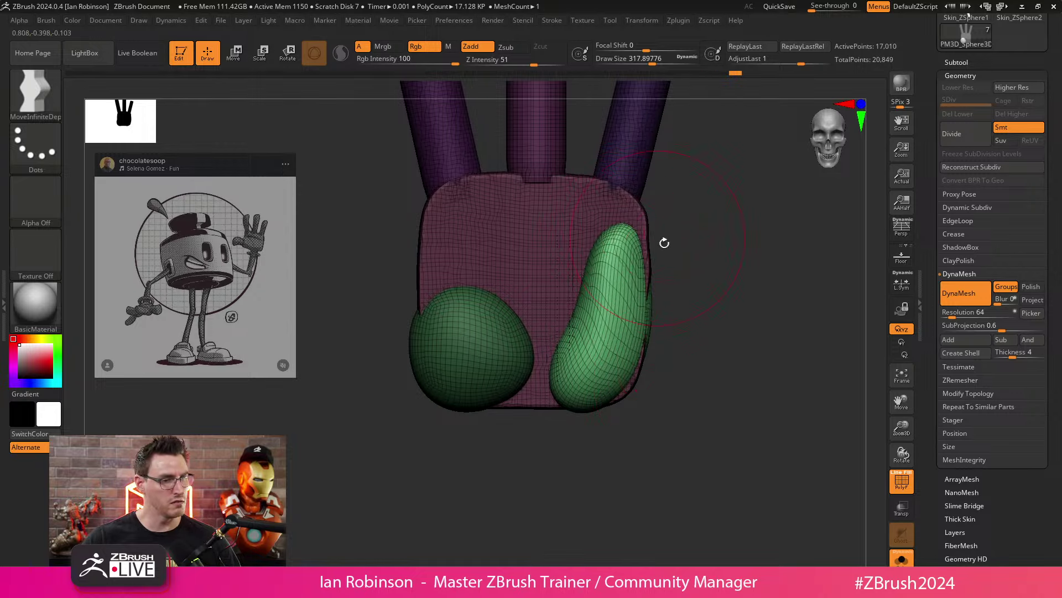
drag(667, 242, 730, 327)
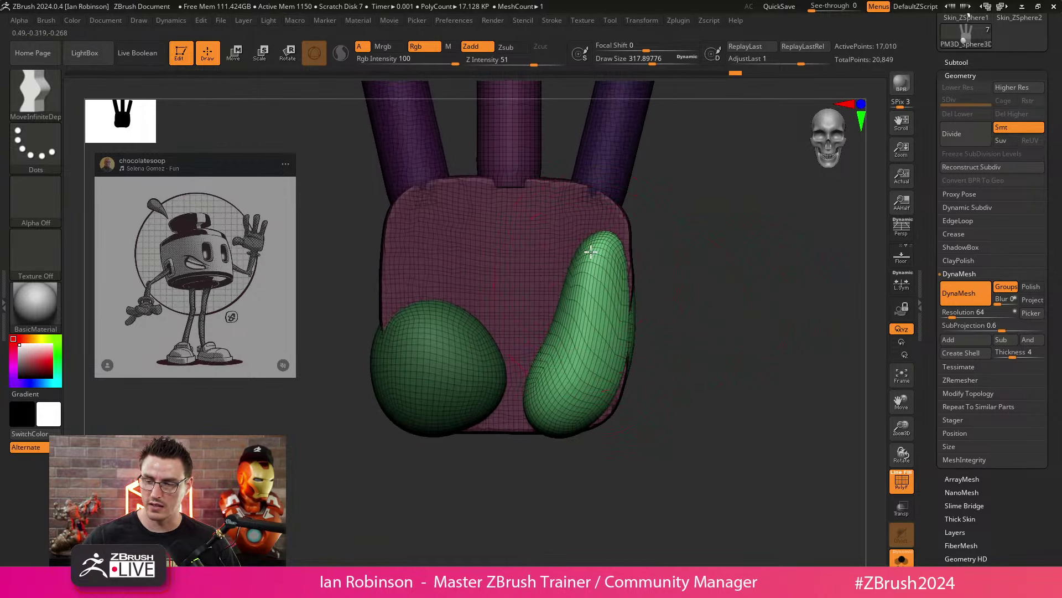
Step: Refine the long pad with the move brush, filling out its inner side and rounding its lower end
drag(649, 333, 766, 331)
drag(541, 399, 534, 402)
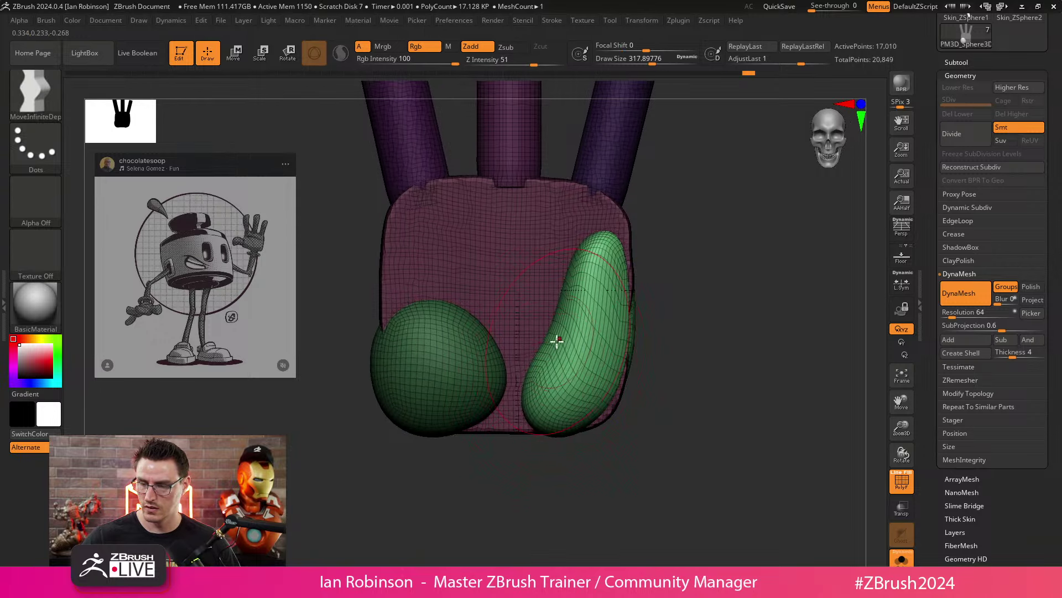
drag(558, 341, 537, 335)
drag(600, 242, 607, 249)
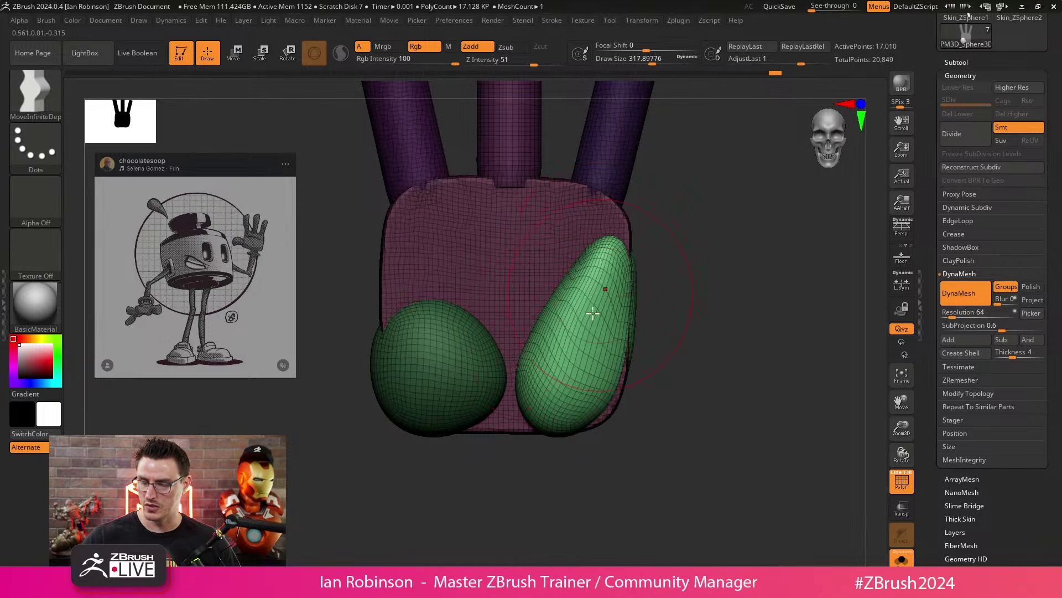
mouse_move(575, 419)
mouse_down()
mouse_move(587, 408)
mouse_move(552, 333)
mouse_up()
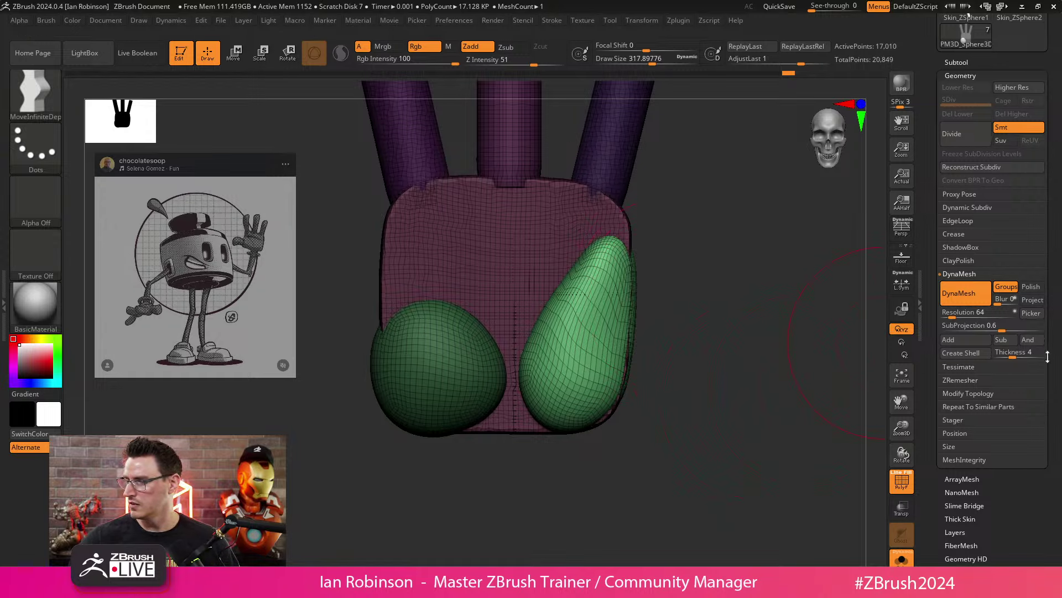
drag(1051, 484, 1054, 270)
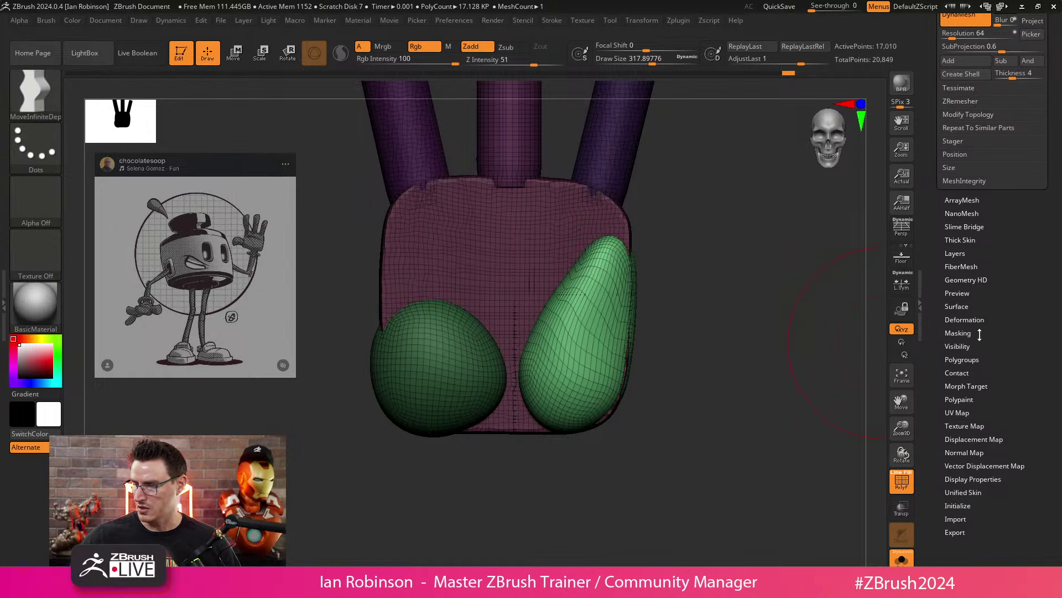
Step: Assign automatic polygroups to the hand mesh so that each separate part gets its own group
click(964, 379)
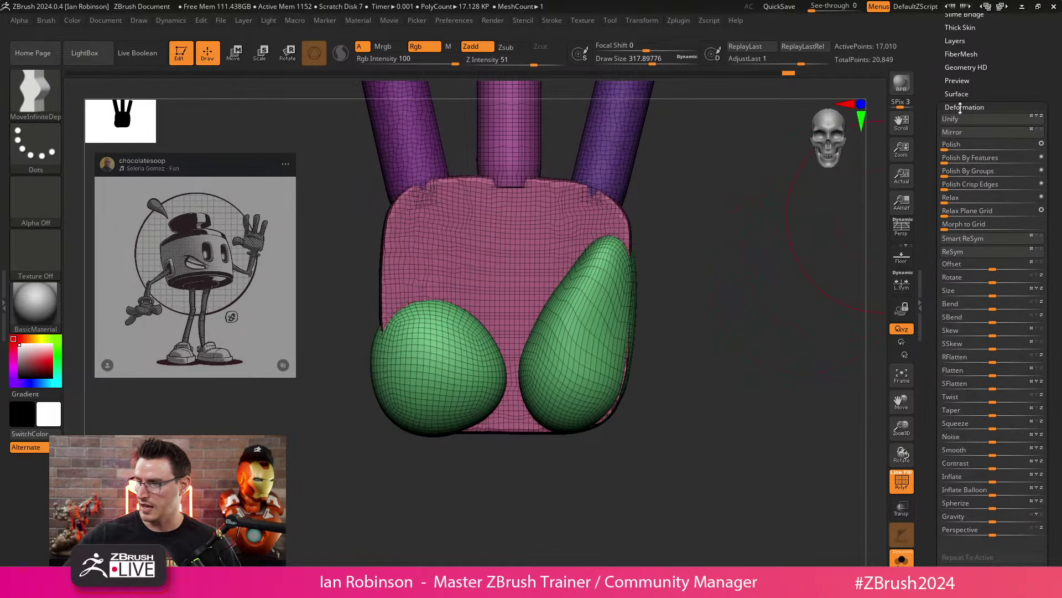
click(972, 108)
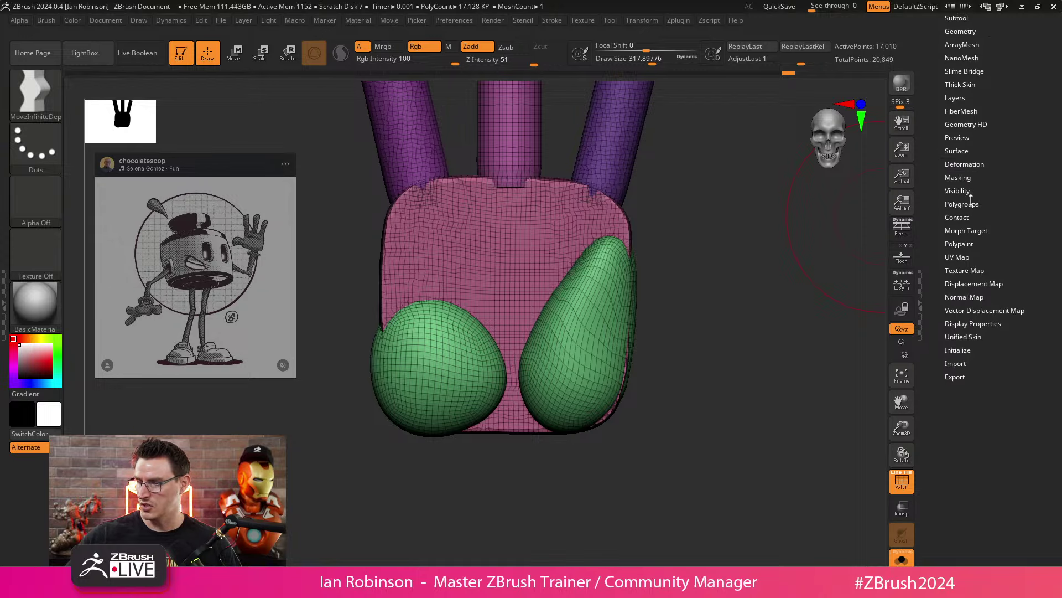
click(963, 204)
click(961, 216)
scroll(746, 279, up, 3)
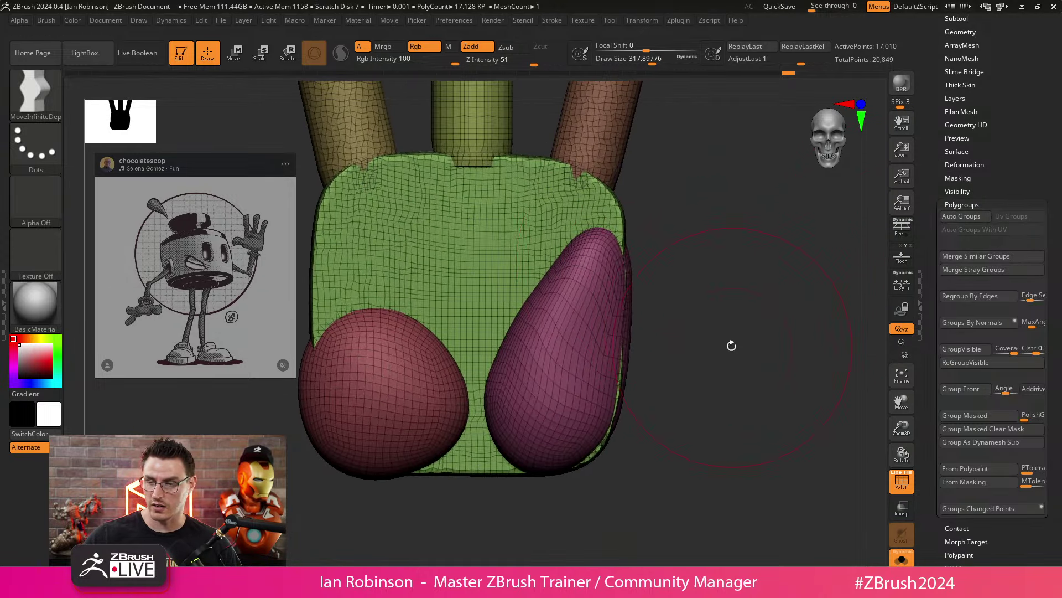
Step: Isolate the long pad by its polygroup and mask every other part of the hand
ctrl+shift+click(588, 299)
ctrl+click(678, 319)
ctrl+shift+click(697, 317)
ctrl+click(702, 317)
scroll(691, 304, down, 3)
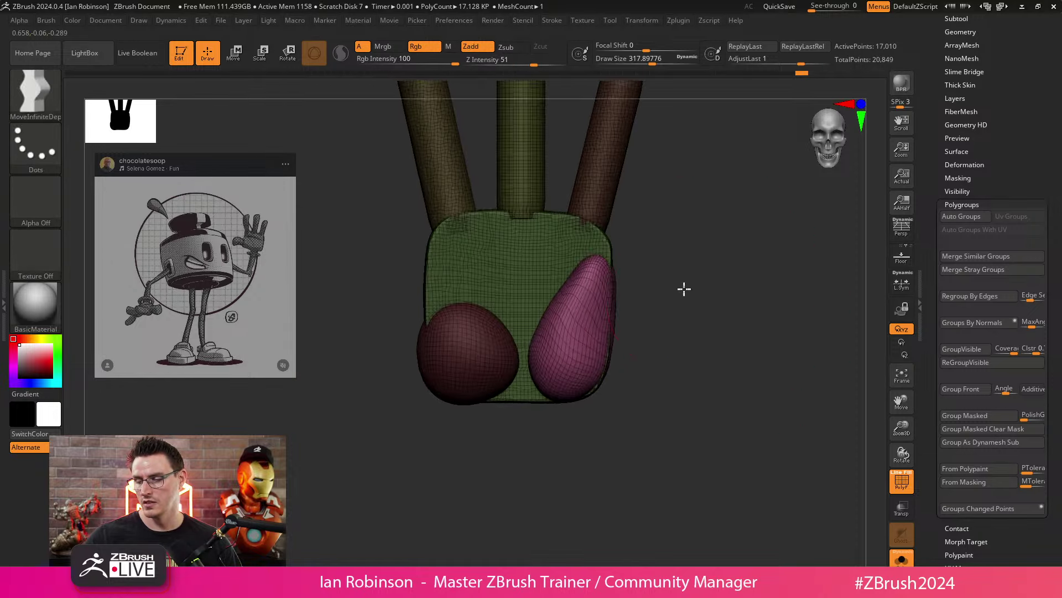
mouse_move(682, 290)
mouse_down()
mouse_move(664, 290)
mouse_move(697, 297)
mouse_move(716, 265)
mouse_move(757, 264)
mouse_move(679, 306)
mouse_move(747, 287)
mouse_move(635, 323)
mouse_up()
scroll(744, 289, up, 2)
scroll(663, 312, up, 3)
mouse_move(689, 303)
mouse_down()
mouse_move(686, 319)
mouse_move(687, 292)
mouse_move(702, 304)
mouse_move(725, 282)
mouse_move(697, 276)
mouse_move(719, 363)
mouse_move(669, 321)
mouse_move(710, 308)
mouse_up()
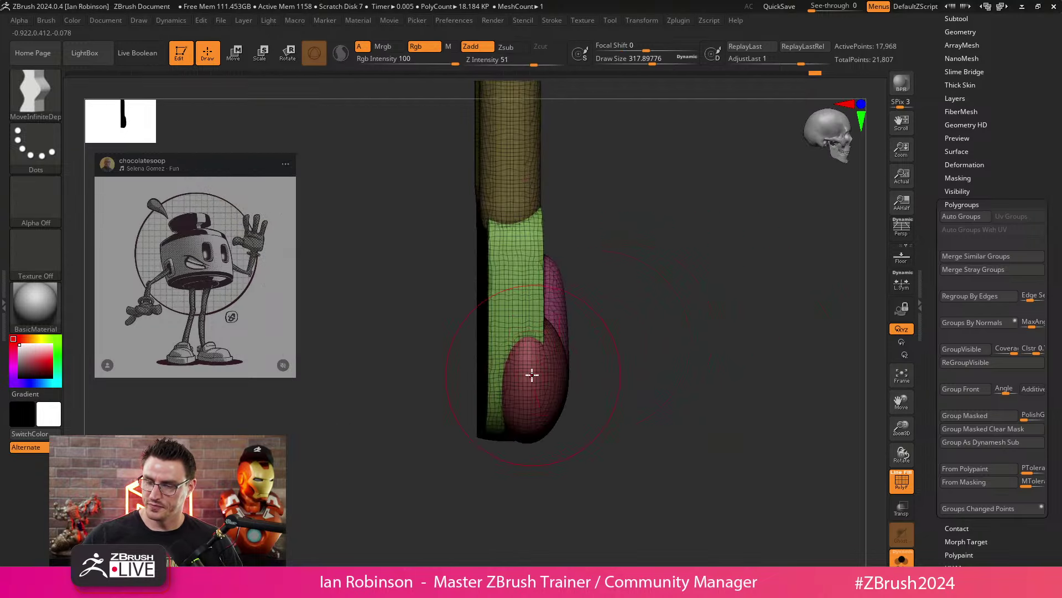
Step: Isolate the round pad's group, restore the full hand, and refine the pad's lower outer edge with the move brush at a draw size of about 228
ctrl+shift+click(542, 389)
ctrl+shift+drag(697, 343, 658, 358)
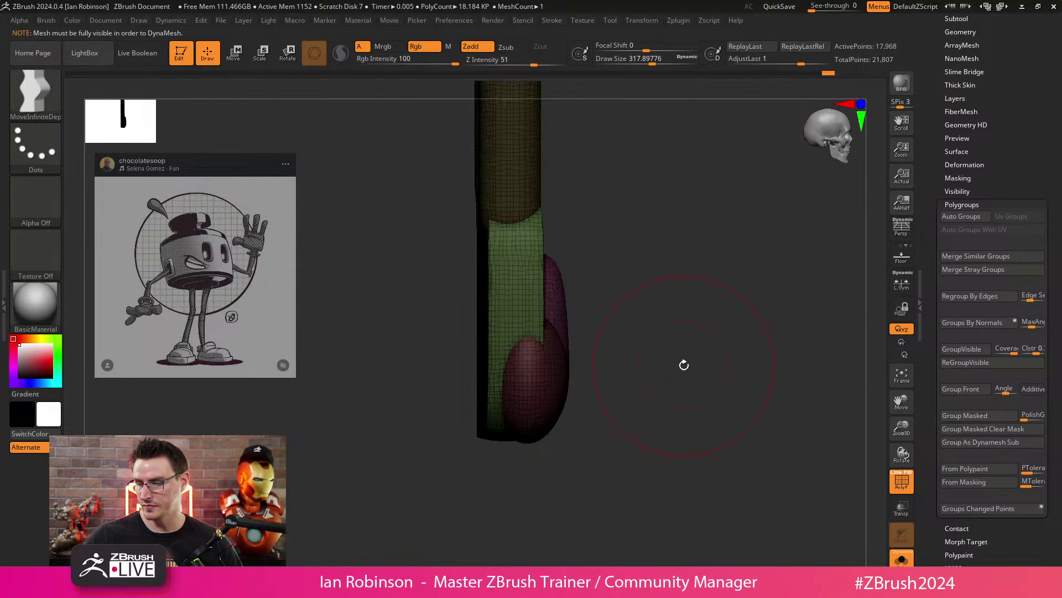
mouse_move(761, 349)
mouse_down()
mouse_move(711, 391)
mouse_move(684, 355)
mouse_up()
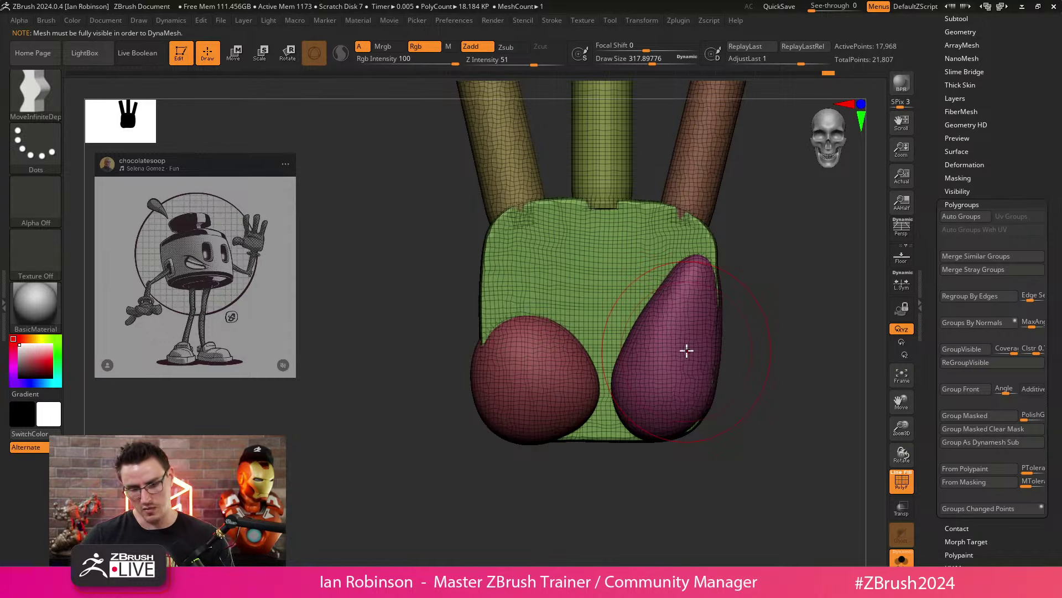
mouse_move(501, 422)
mouse_down()
mouse_move(507, 412)
mouse_move(534, 416)
mouse_move(539, 434)
mouse_move(584, 433)
mouse_up()
key(s)
drag(484, 389, 474, 361)
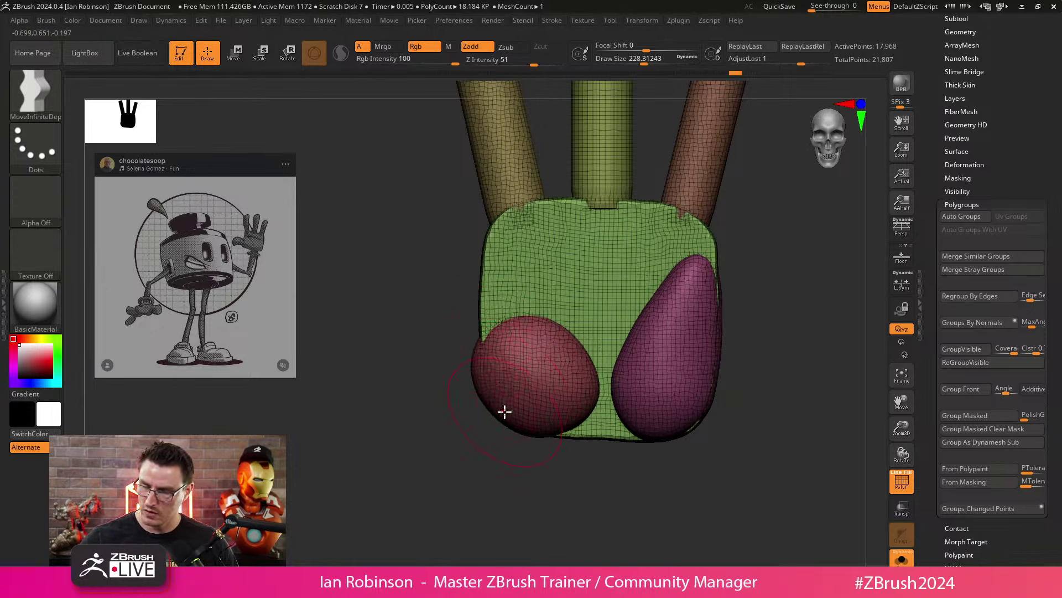
Step: Insert a sphere from the IMM Primitives brush on the side of the palm beside the round pad and position it as the thumb base
shift+drag(503, 410, 830, 323)
key(b)
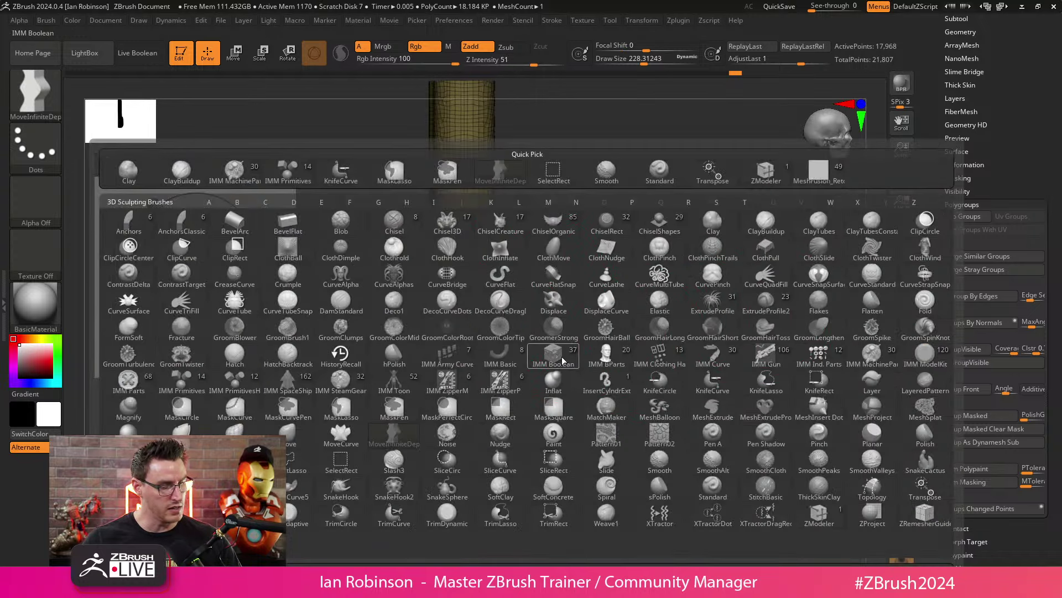
key(i)
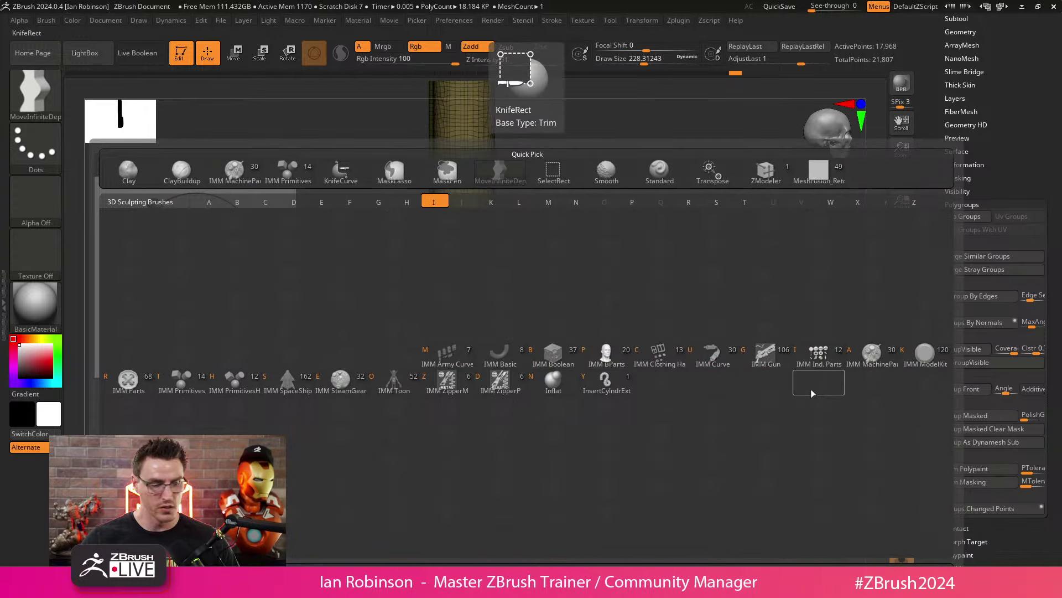
key(t)
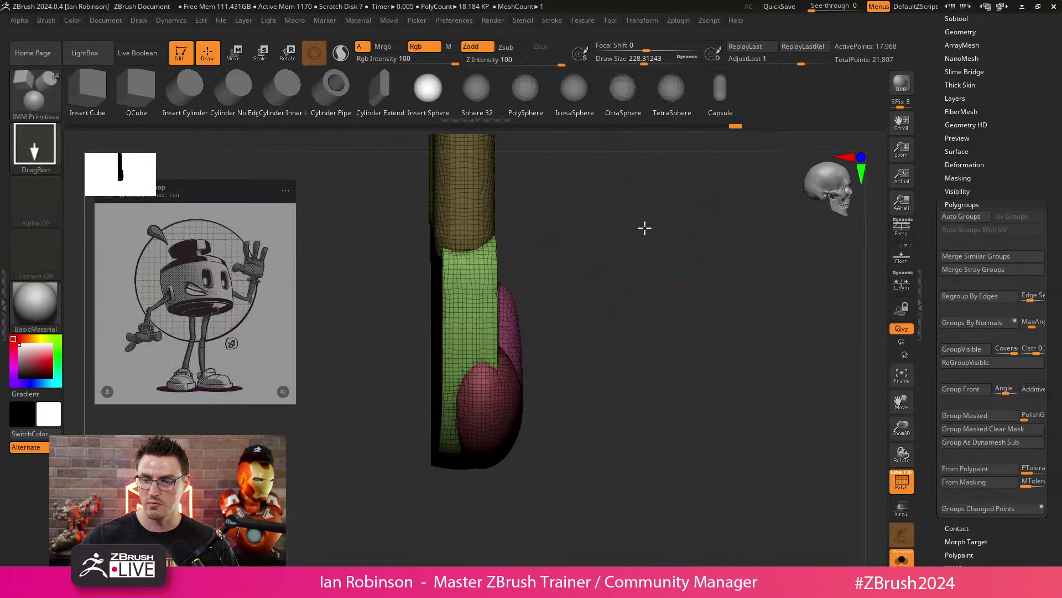
drag(469, 403, 525, 363)
key(w)
drag(515, 444, 496, 412)
key(q)
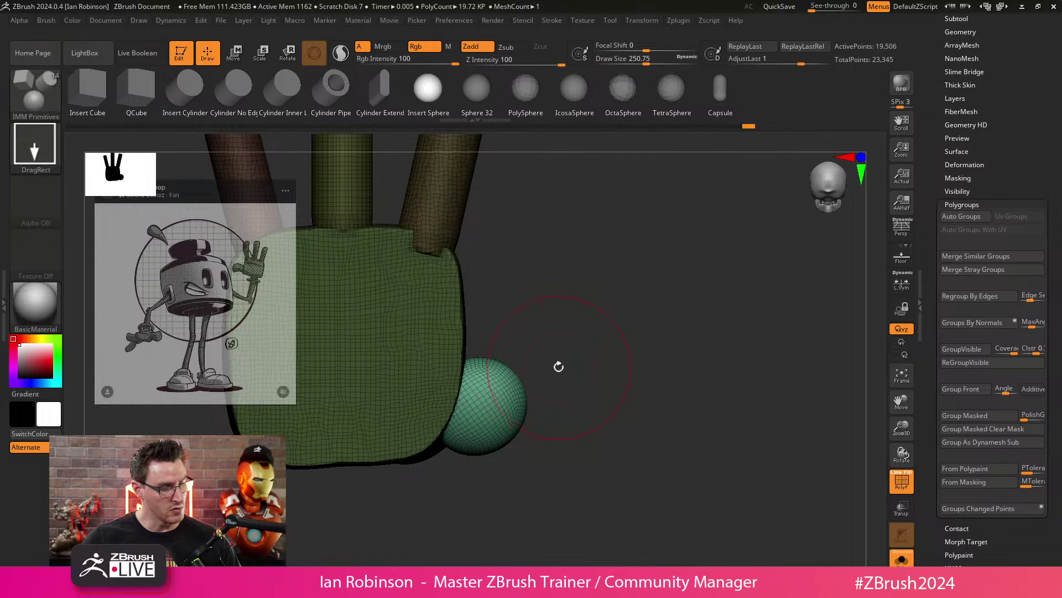
Step: Pull the thumb-base sphere's lower side in toward the palm's bottom corner with the MoveInfiniteDepth brush
key(b)
key(m)
key(i)
mouse_move(467, 423)
mouse_down()
mouse_move(440, 427)
mouse_move(488, 406)
mouse_move(447, 425)
mouse_up()
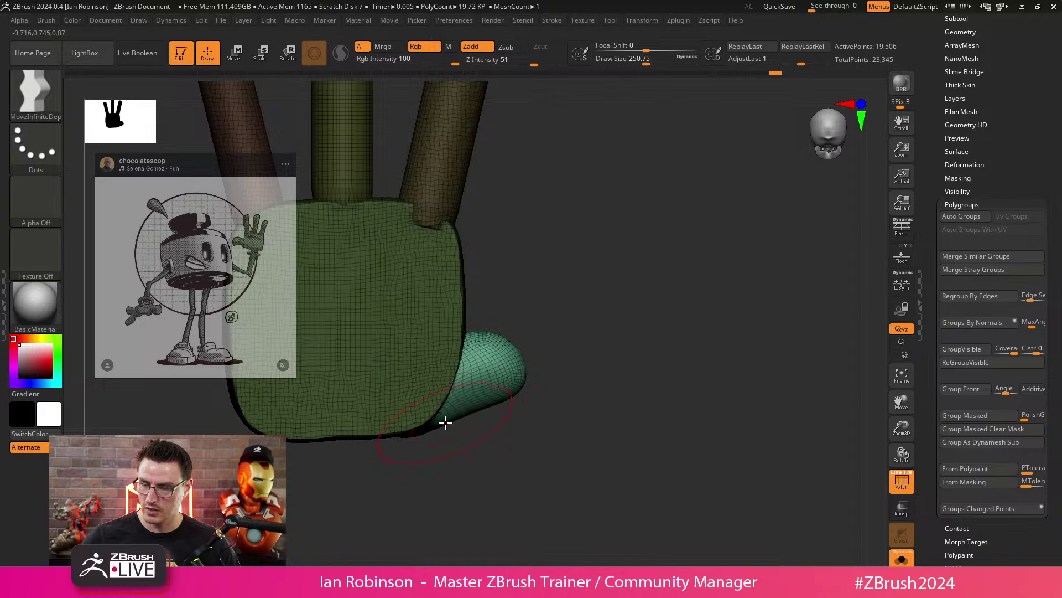
shift+drag(598, 347, 590, 336)
mouse_move(489, 361)
shift+mouse_down()
mouse_move(560, 315)
mouse_move(412, 321)
mouse_move(435, 311)
shift+mouse_up()
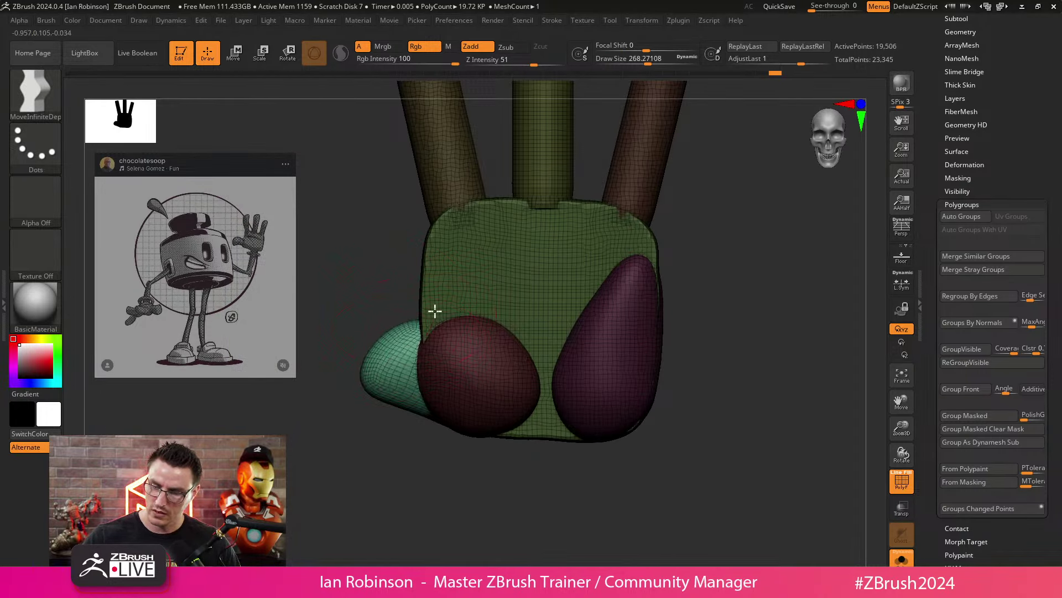
Step: Taper the thumb base into a compact, pointed form beside the round pad with the move brush
mouse_move(381, 336)
mouse_down()
mouse_move(377, 362)
mouse_move(398, 399)
mouse_move(391, 391)
mouse_up()
drag(445, 425, 445, 422)
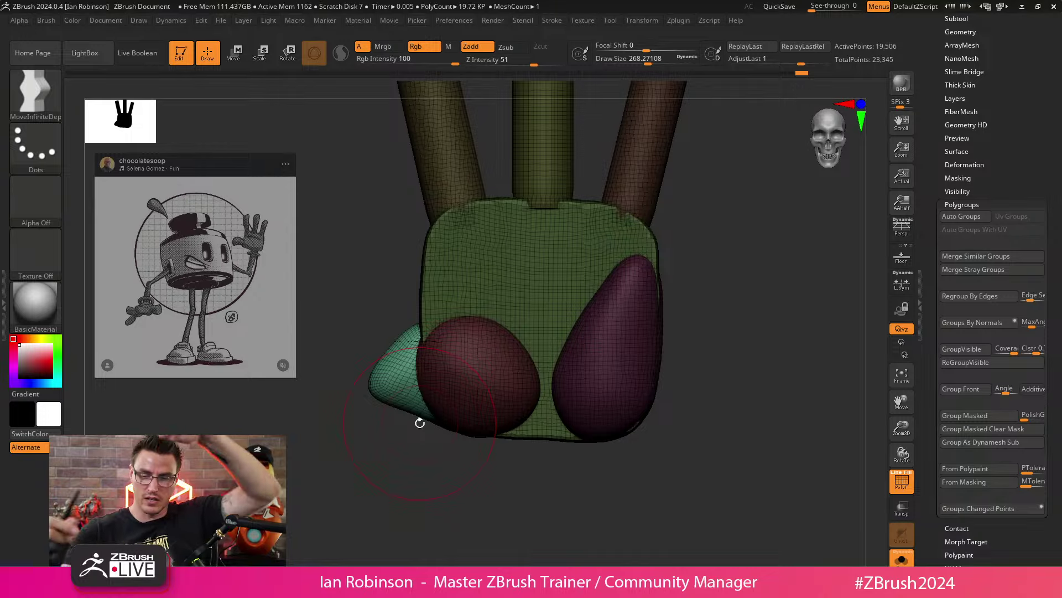
mouse_move(391, 354)
shift+mouse_down()
mouse_move(391, 375)
mouse_move(441, 413)
shift+mouse_up()
mouse_move(445, 472)
mouse_down()
mouse_move(527, 439)
mouse_move(604, 360)
mouse_up()
mouse_move(507, 374)
shift+mouse_down()
mouse_move(512, 397)
mouse_move(550, 315)
mouse_move(612, 323)
mouse_move(612, 304)
mouse_move(633, 387)
mouse_move(600, 363)
mouse_move(538, 475)
mouse_move(520, 434)
mouse_move(481, 454)
mouse_move(492, 451)
shift+mouse_up()
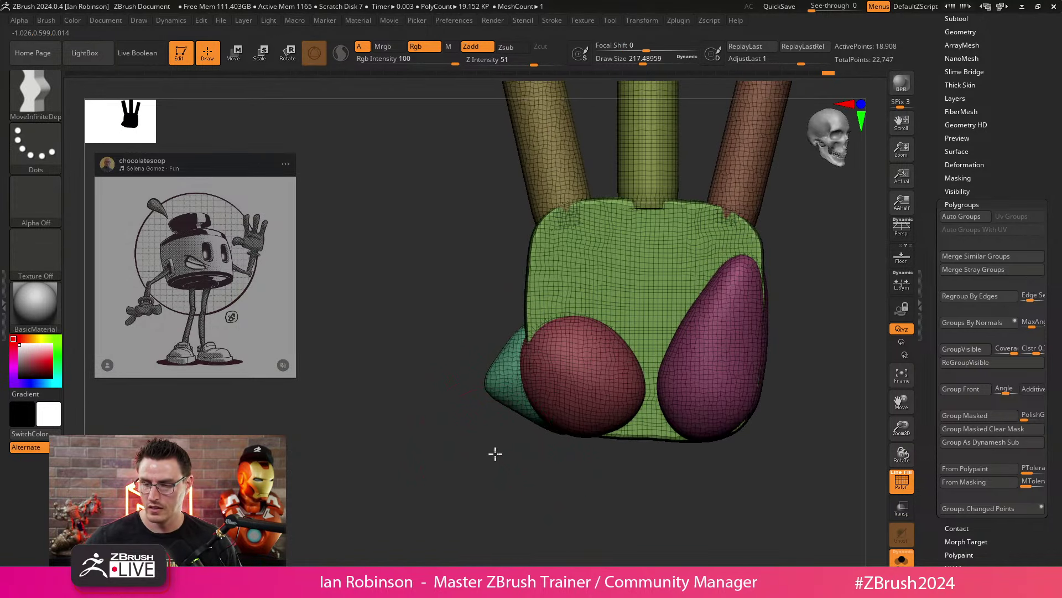
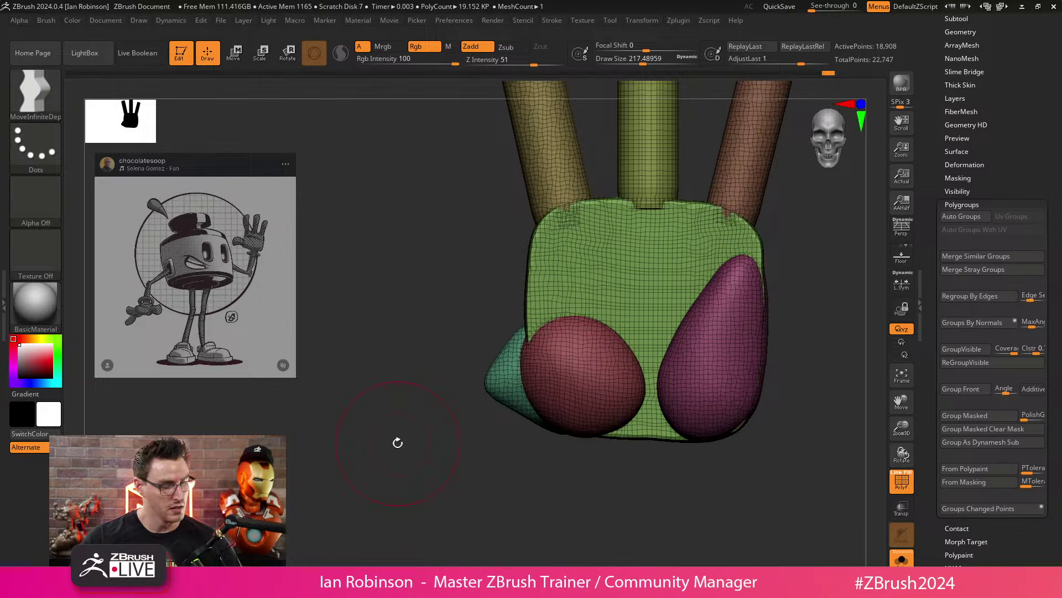
key(v)
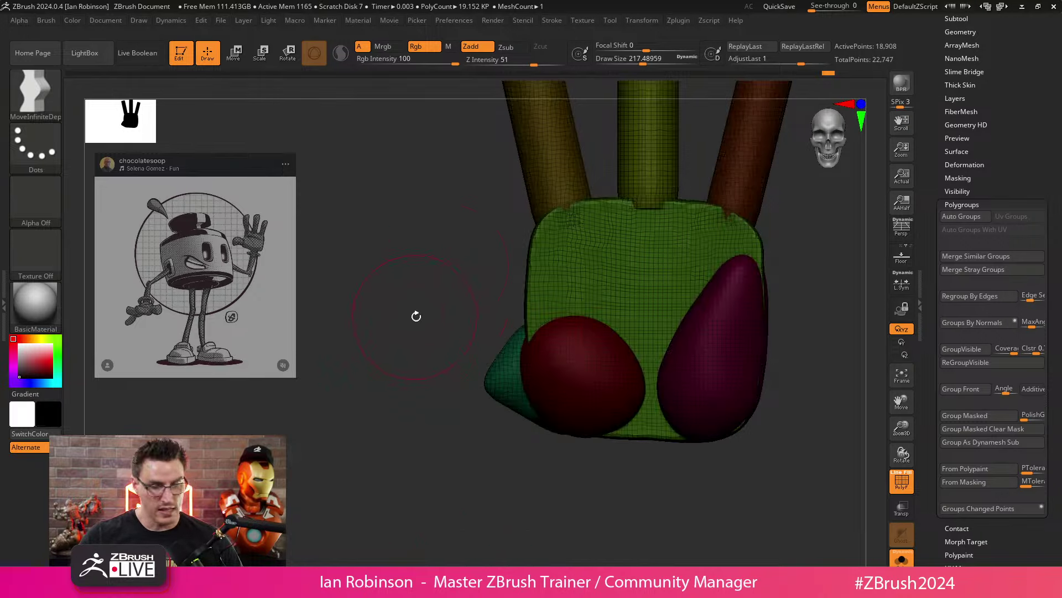
key(v)
key(b)
key(i)
key(c)
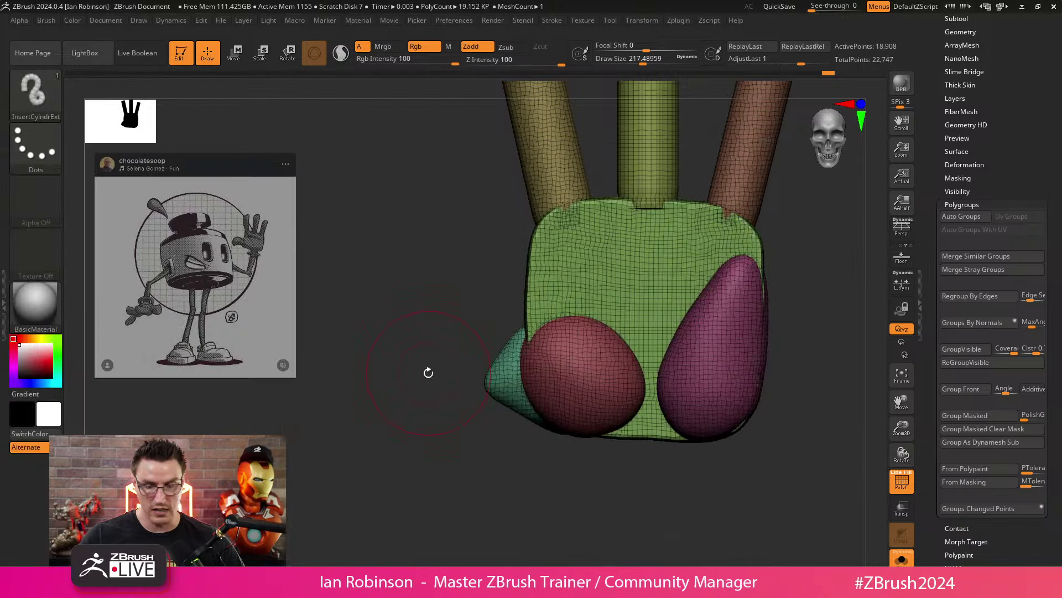
Step: Insert an IMM Primitives cylinder on the thumb base and extend it outward as a thumb segment
key(b)
key(i)
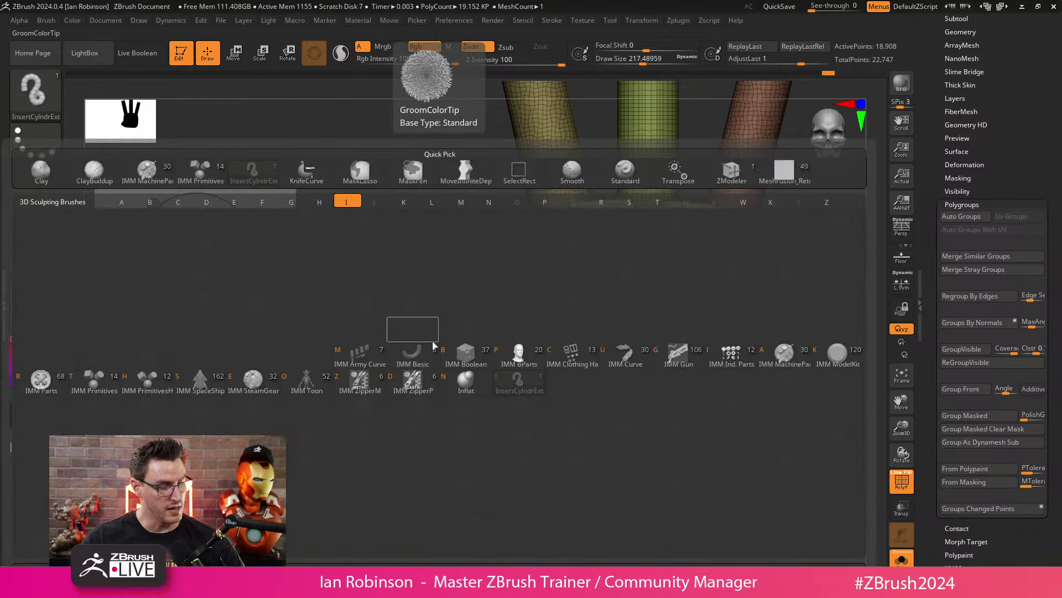
key(p)
click(184, 86)
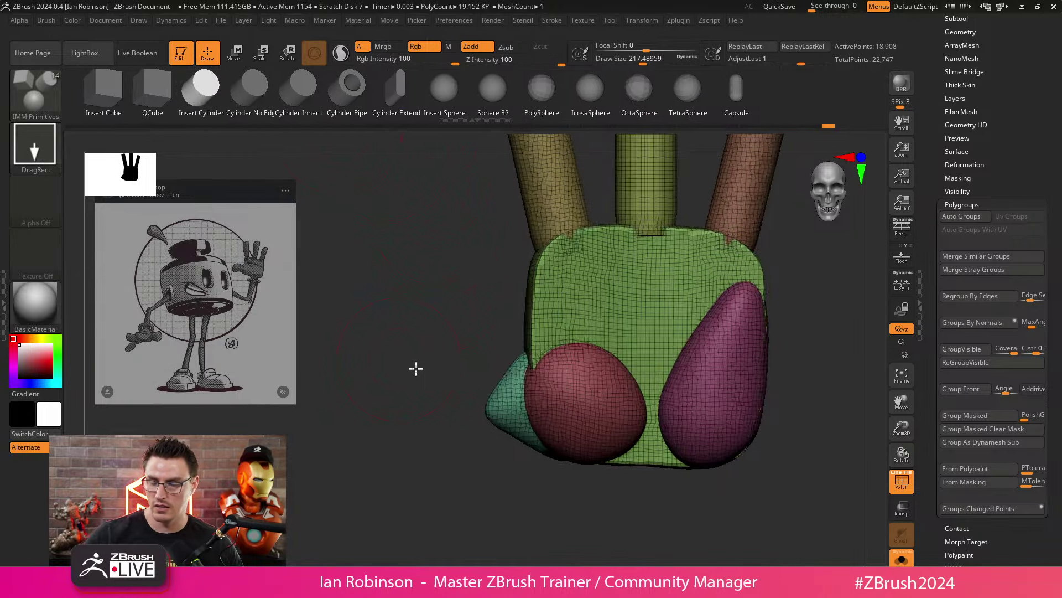
mouse_move(415, 366)
mouse_down()
mouse_move(492, 356)
mouse_move(510, 382)
mouse_move(489, 389)
mouse_move(490, 404)
mouse_up()
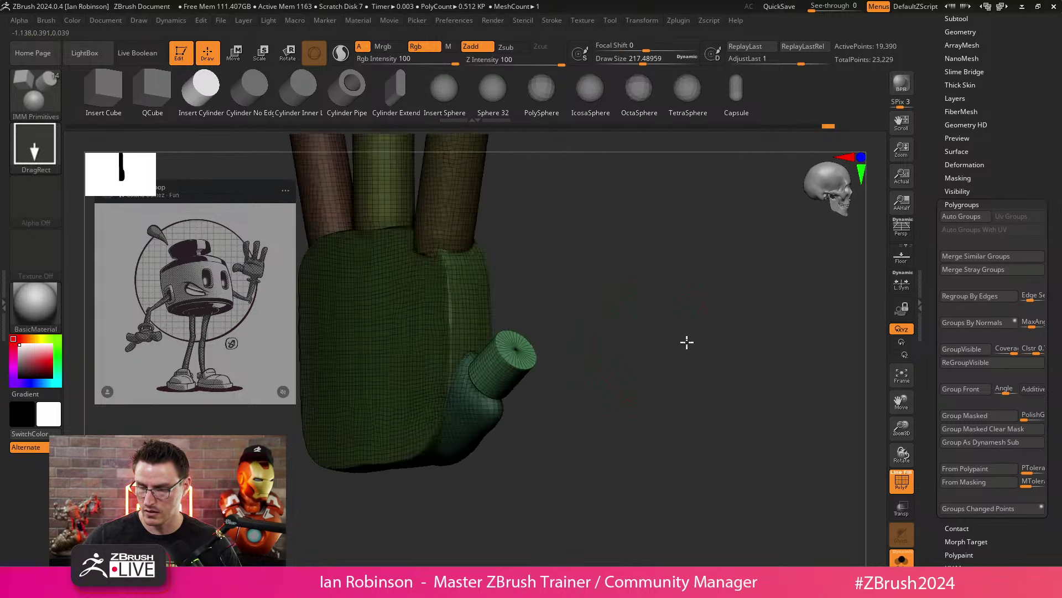
key(w)
drag(525, 359, 554, 334)
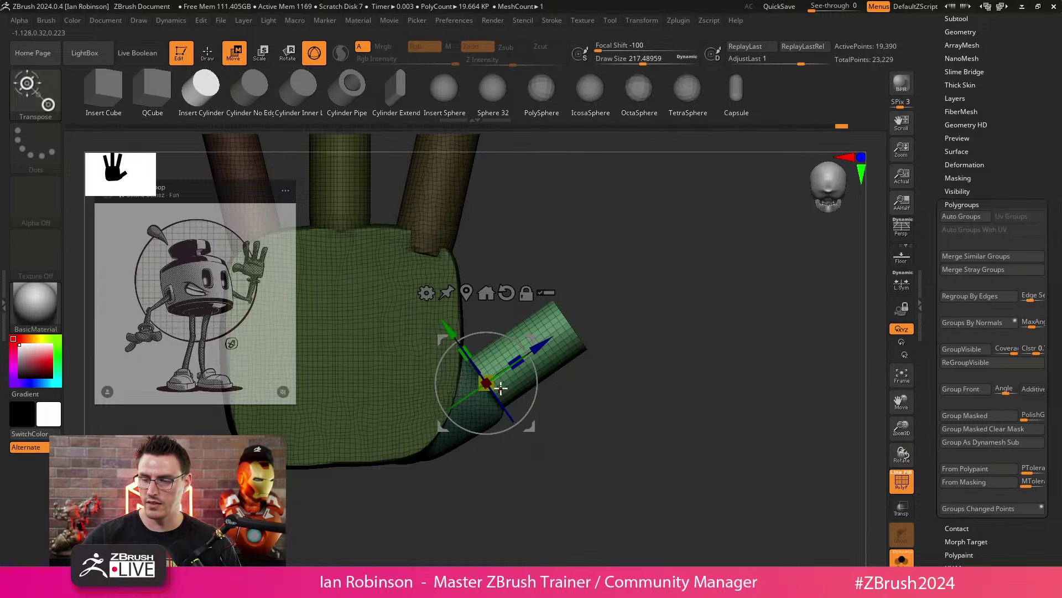
Step: Try to reposition the cylinder on the thumb base
drag(625, 263, 576, 375)
drag(523, 429, 501, 382)
key(ctrl+z)
key(ctrl+z)
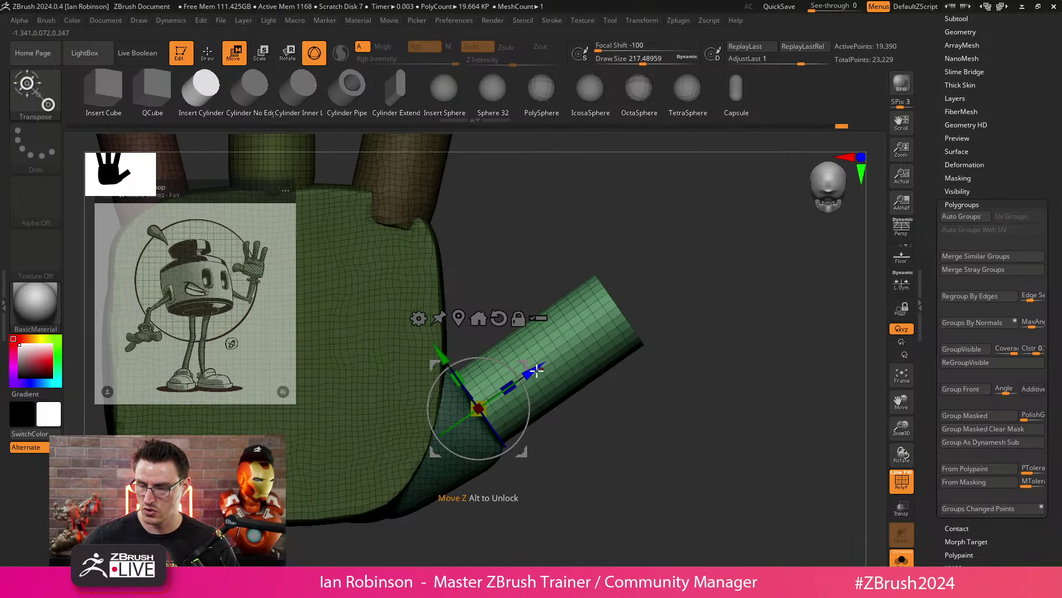
Step: Shorten the thumb cylinder along its length and move it closer into the thumb base
key(q)
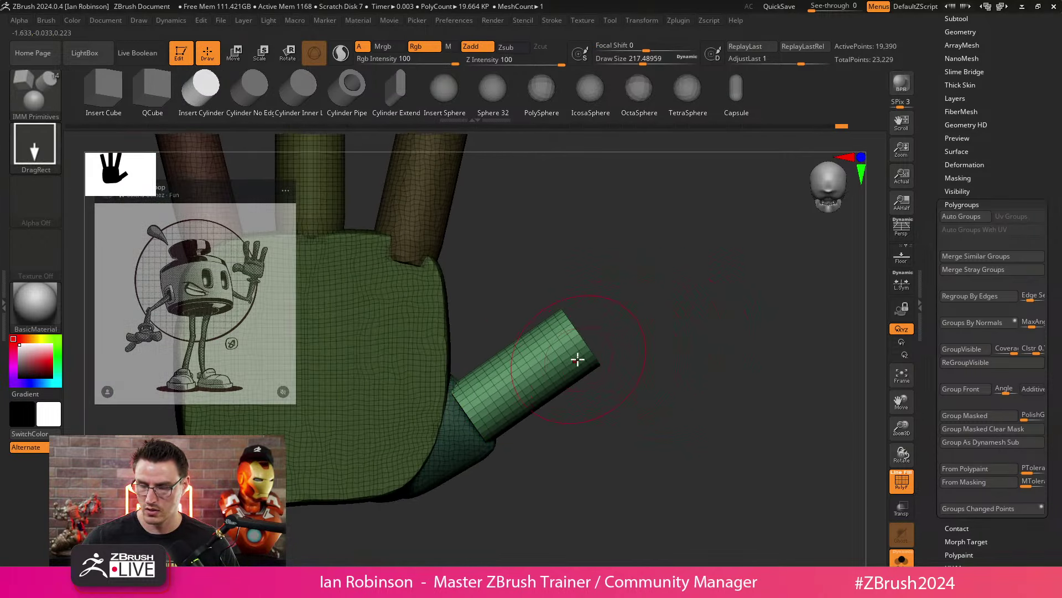
key(w)
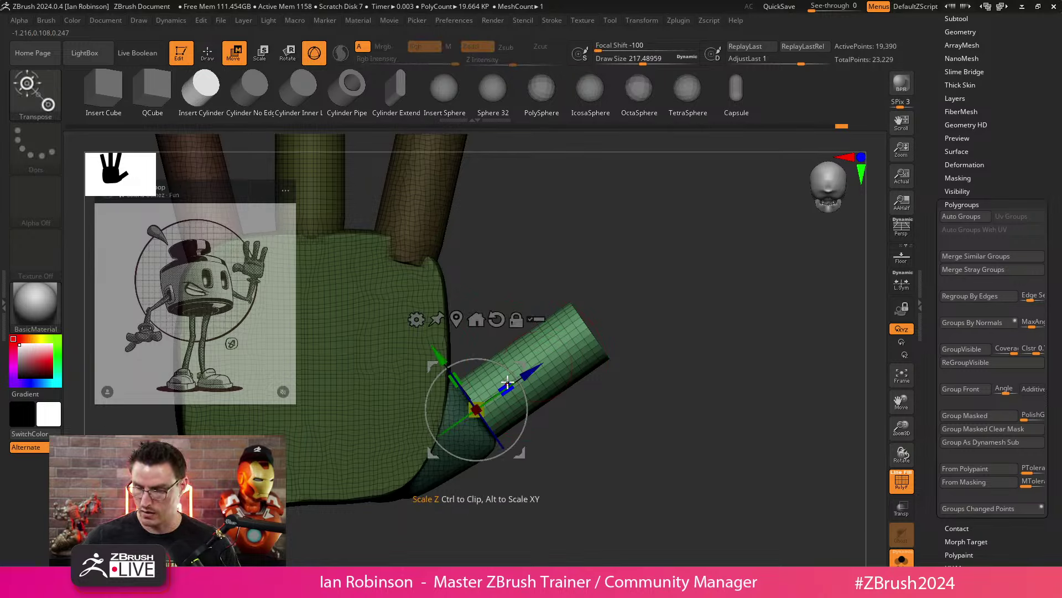
drag(508, 382, 497, 390)
drag(517, 457, 508, 462)
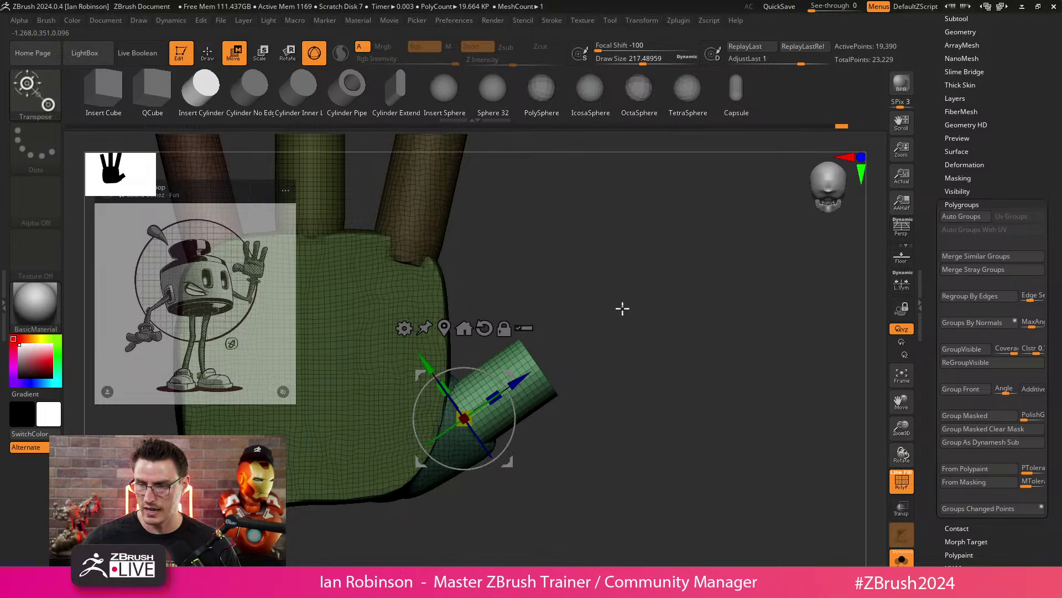
Step: Try swapping the inserted thumb cylinder for the Insert Sphere primitive, and restore the cylinder
click(445, 89)
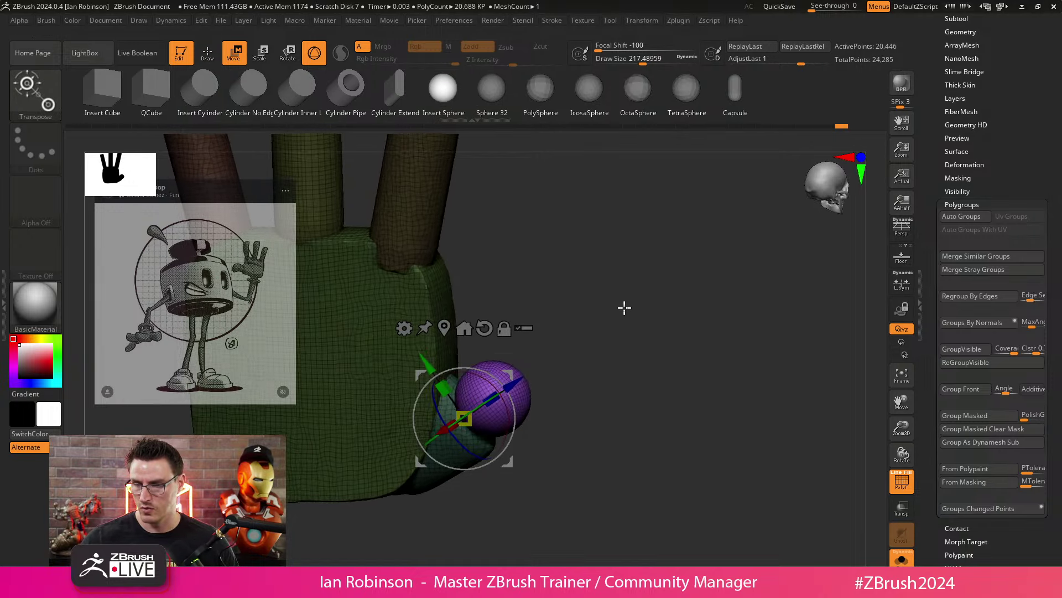
click(200, 88)
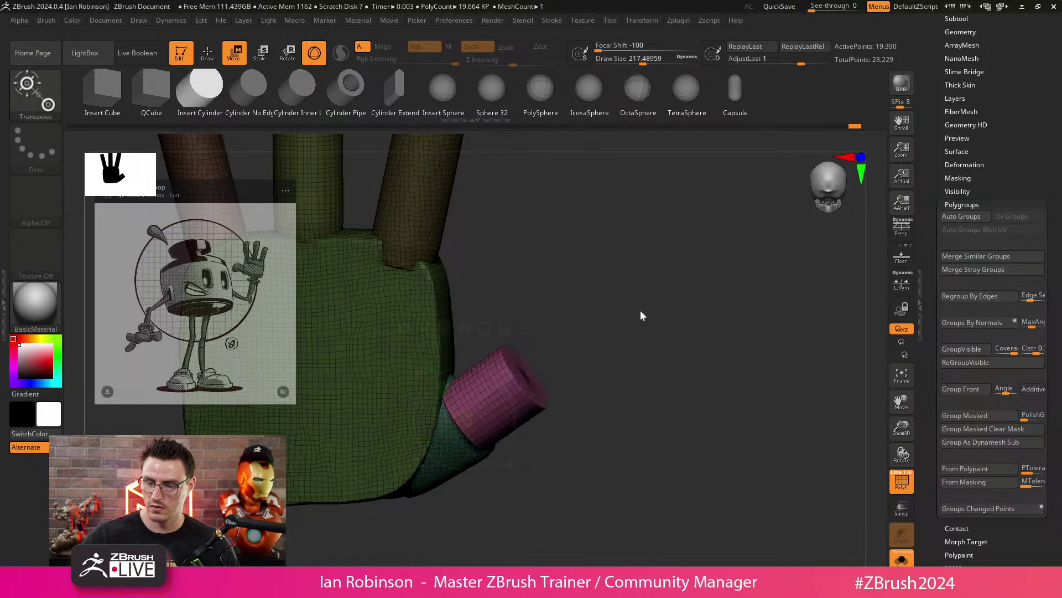
ctrl+click(642, 358)
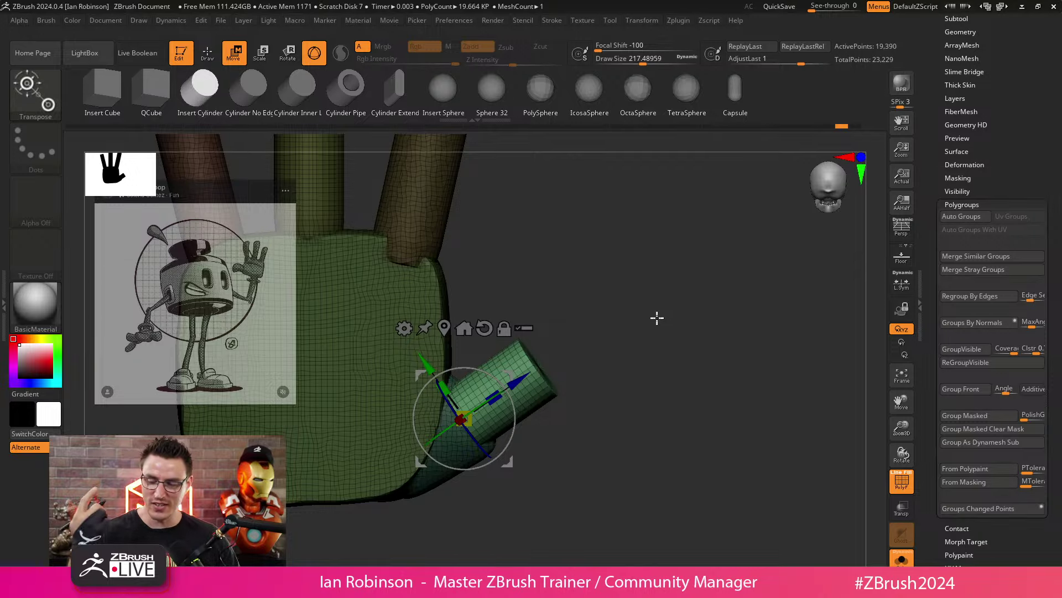
drag(521, 377, 540, 363)
key(ctrl+z)
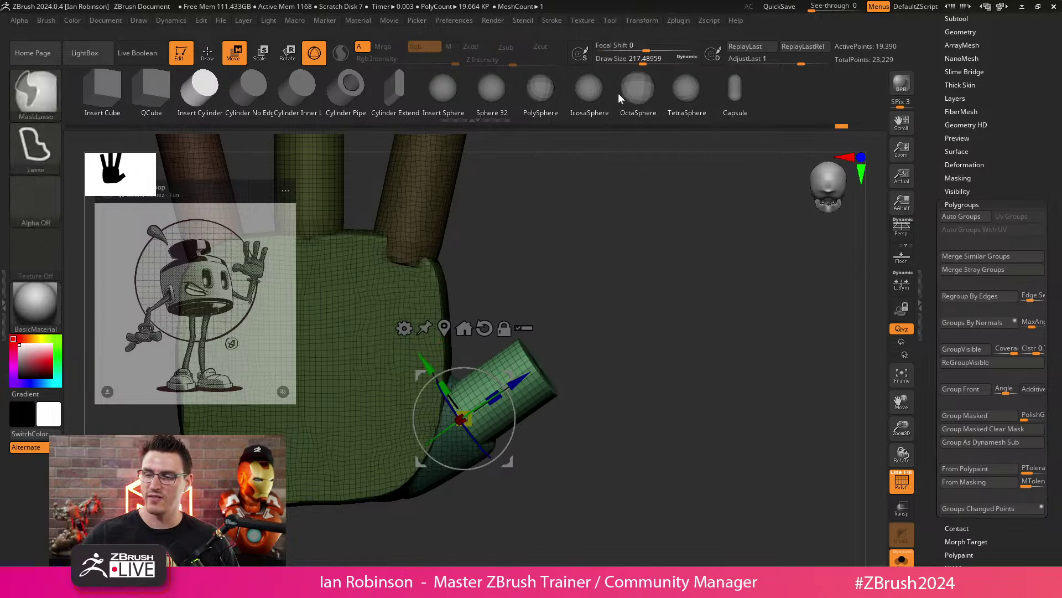
Step: Cycle the inserted thumb primitive through the sphere, pipe and cylinder variants, ending on Insert Sphere
click(719, 92)
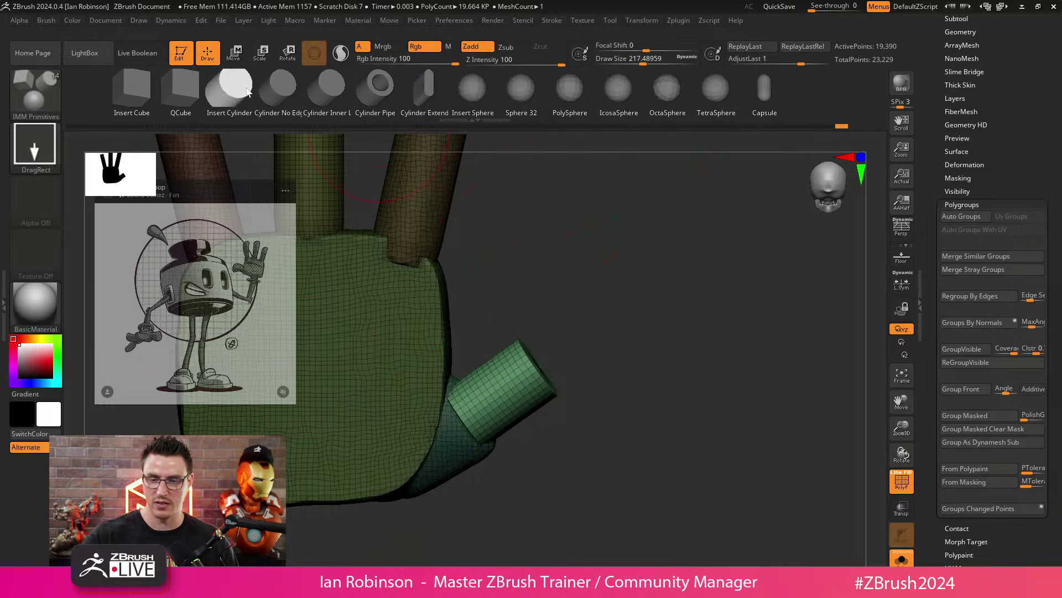
key(w)
click(573, 88)
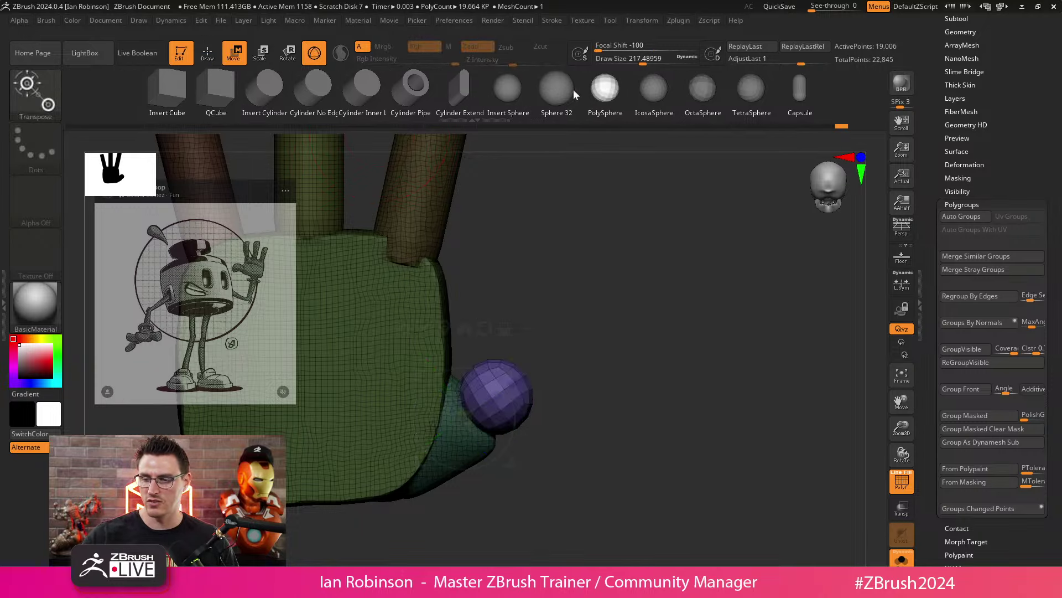
click(589, 92)
click(545, 87)
click(495, 91)
click(442, 93)
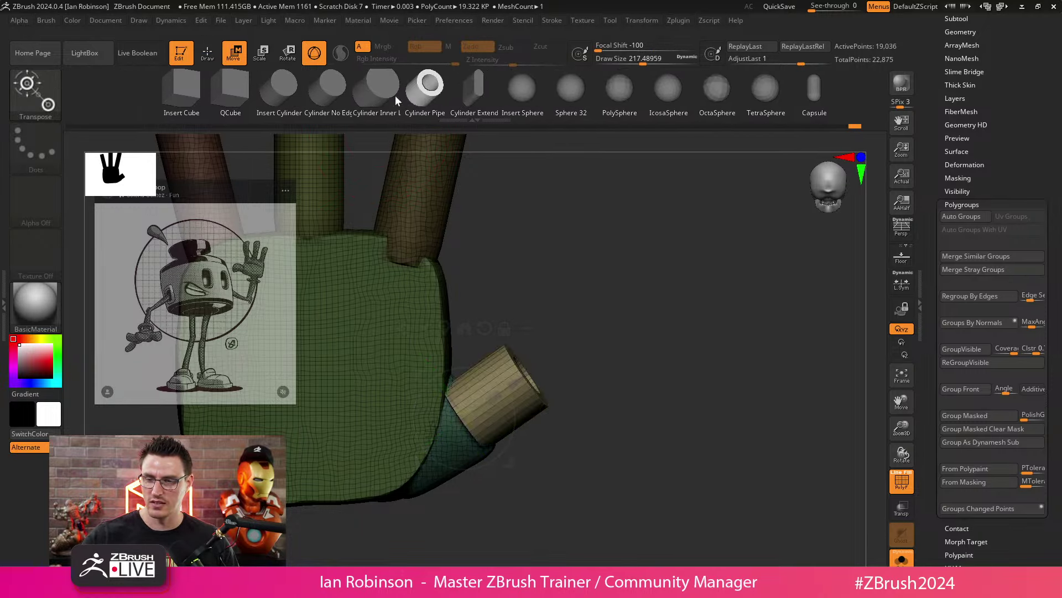
click(388, 94)
click(327, 87)
click(553, 91)
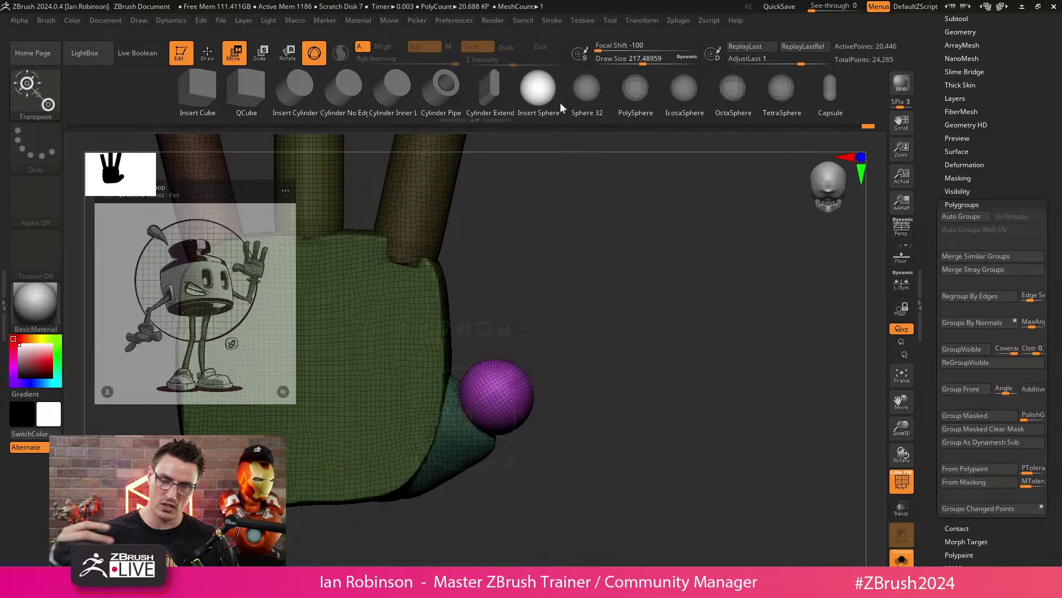
Step: Undo the sphere swaps until the inserted thumb cylinder is restored
click(576, 95)
click(542, 98)
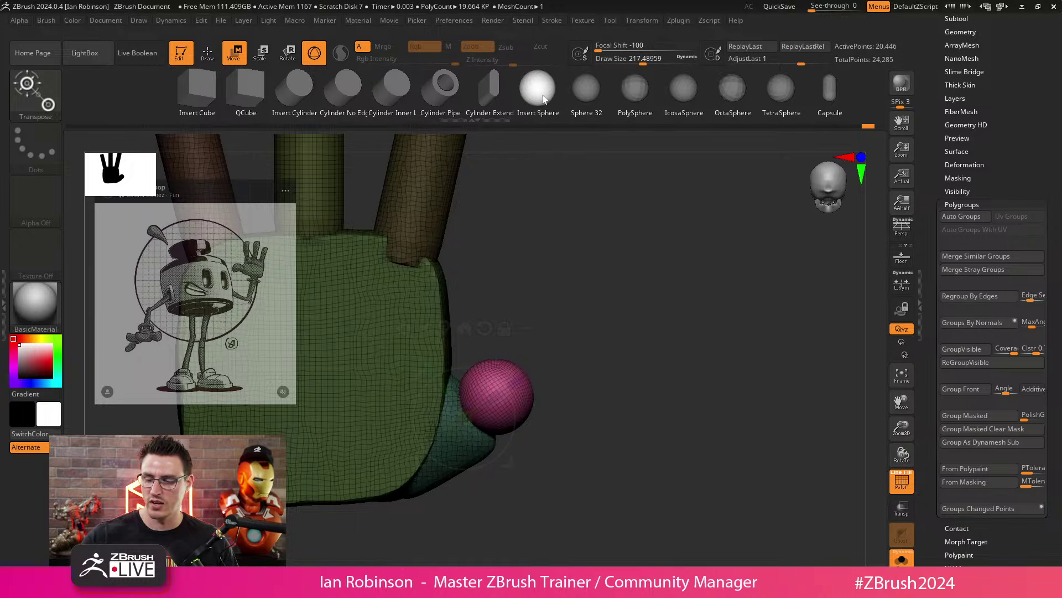
key(ctrl+z)
key(ctrl+z)
key(ctrl+z)
key(ctrl+z)
key(ctrl+z)
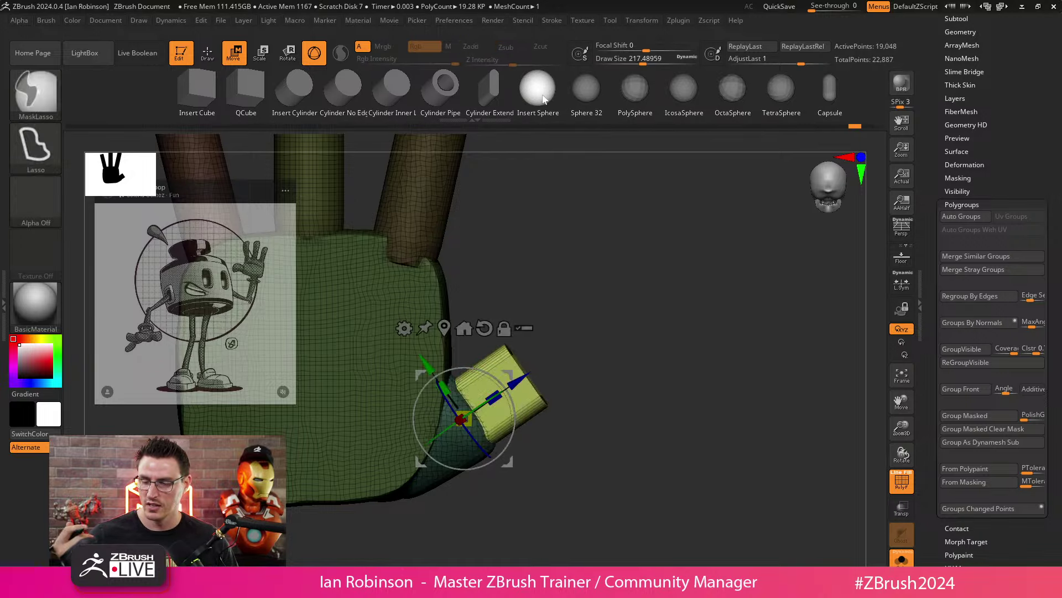
click(543, 99)
key(ctrl+z)
key(ctrl+z)
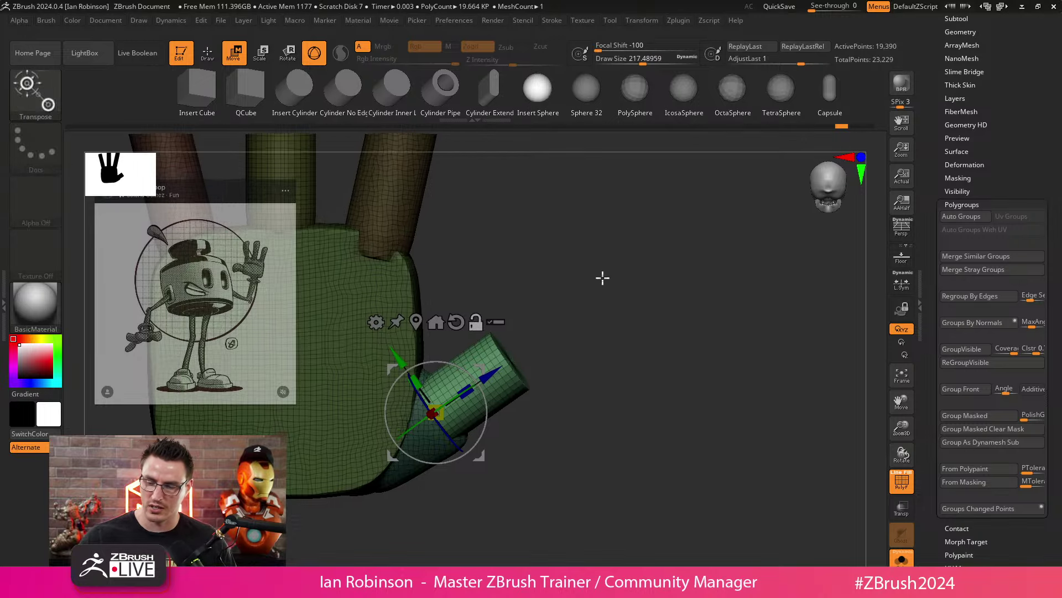
Step: Duplicate the thumb cylinder outward along its length and replace the copy with the Insert Sphere primitive
drag(541, 339, 562, 307)
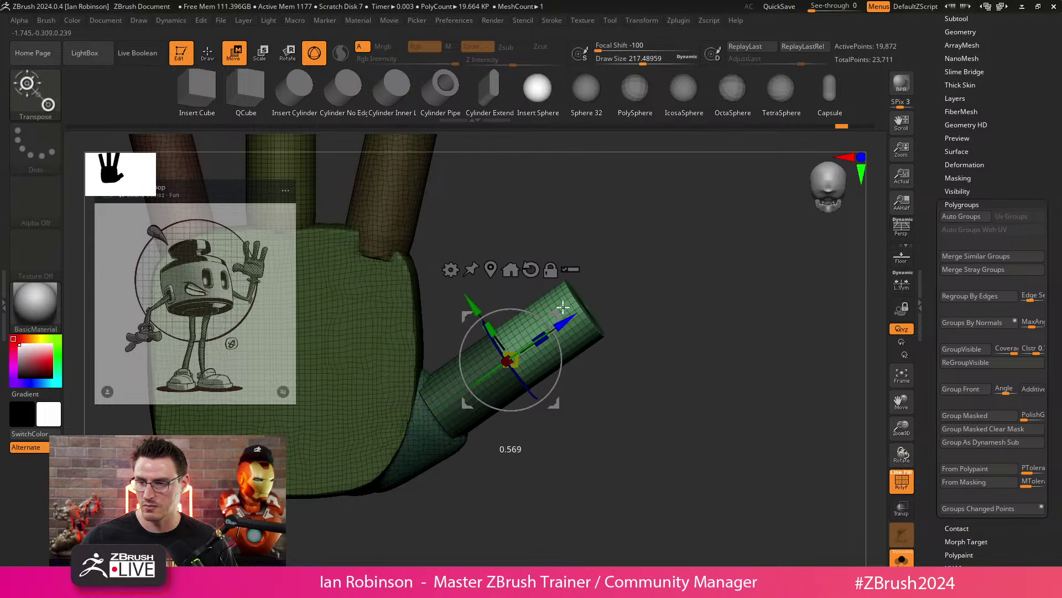
alt+drag(678, 290, 629, 301)
click(538, 88)
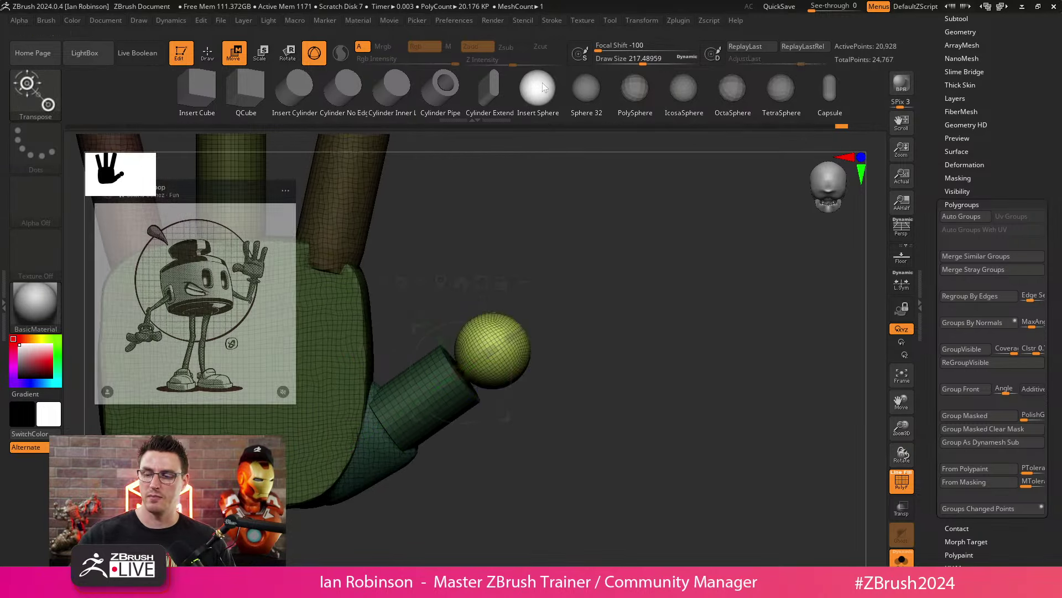
key(q)
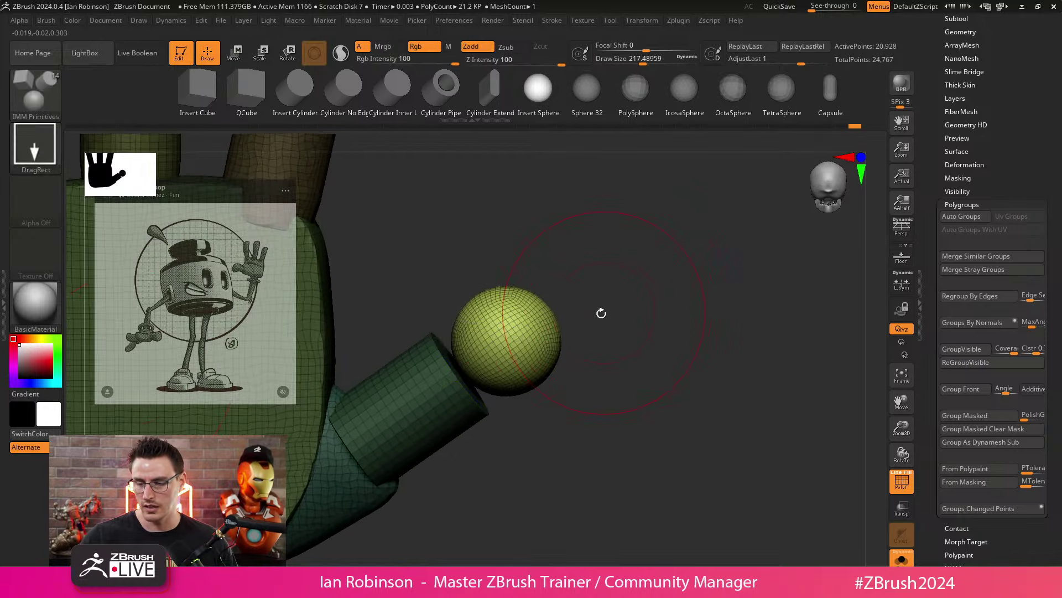
mouse_move(640, 325)
mouse_down()
mouse_move(621, 303)
mouse_move(643, 313)
mouse_move(611, 312)
mouse_move(666, 304)
mouse_move(661, 317)
mouse_move(534, 325)
mouse_up()
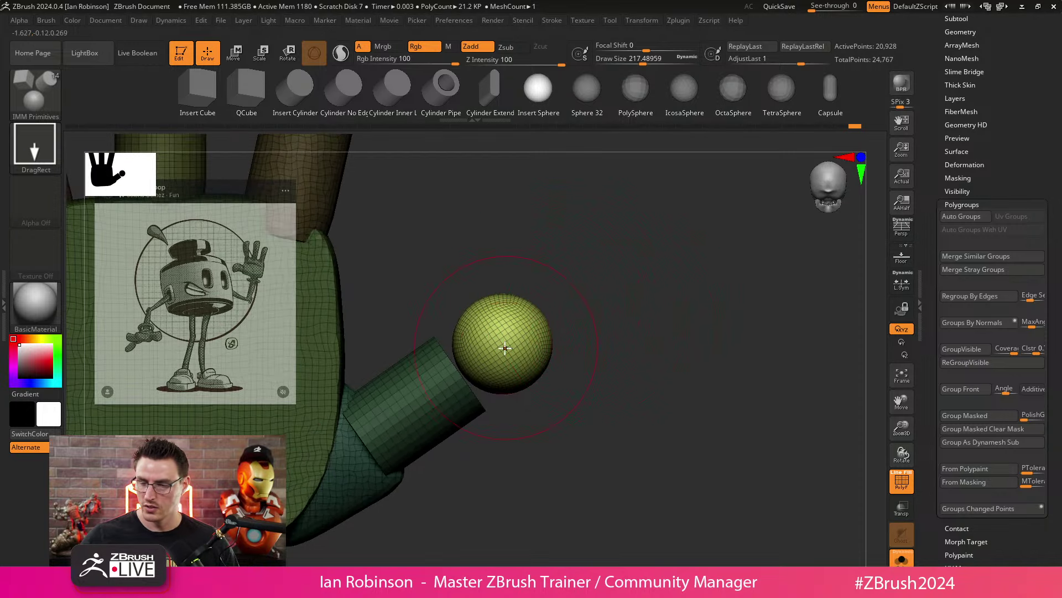
Step: Shape the sphere into a rounded thumb tip that fits the cylinder's end, using the MoveInfiniteDepth brush
key(n)
key(b)
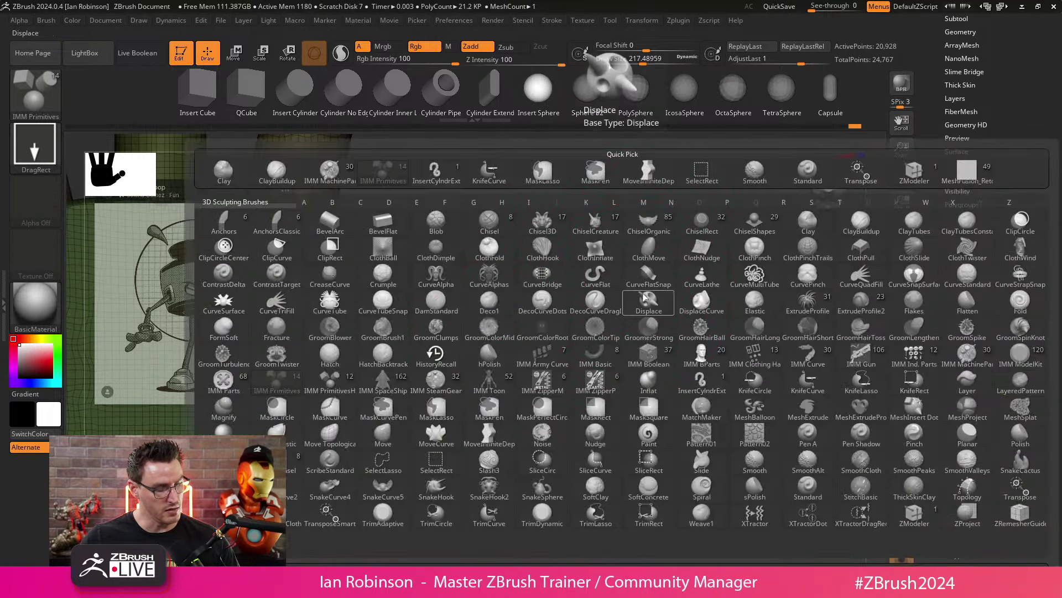
key(m)
key(i)
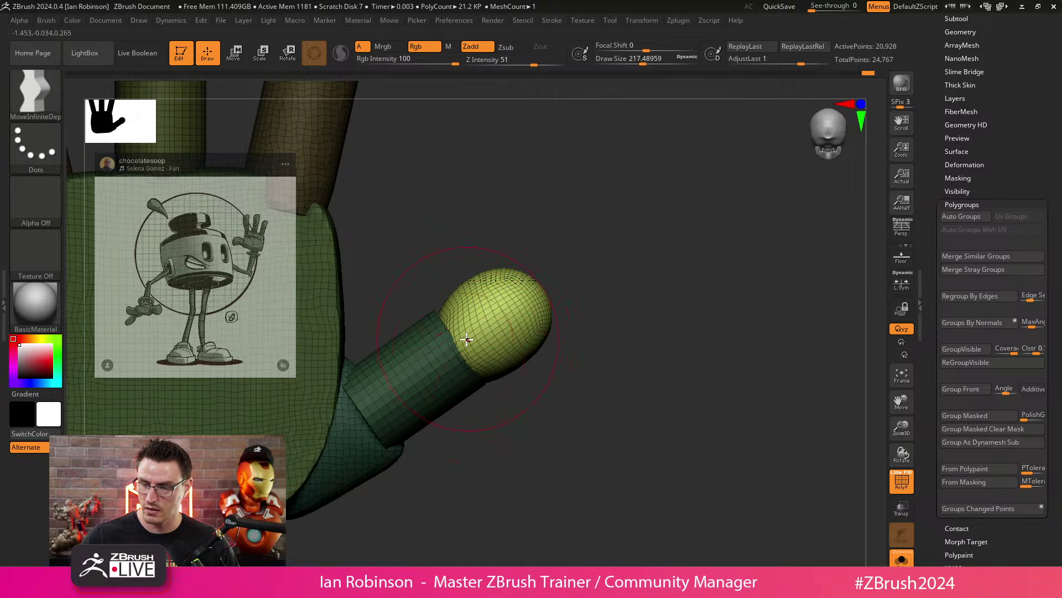
drag(577, 307, 628, 270)
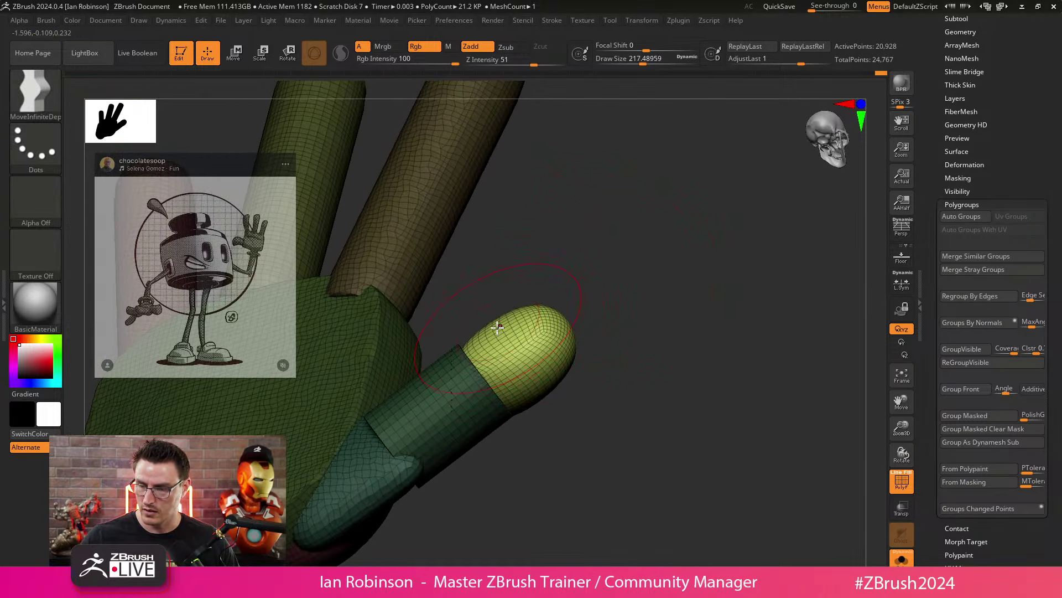
drag(587, 316, 567, 351)
mouse_move(619, 310)
mouse_down()
mouse_move(657, 301)
mouse_move(621, 272)
mouse_move(486, 383)
mouse_move(590, 314)
mouse_move(567, 273)
mouse_move(631, 294)
mouse_move(633, 327)
mouse_move(631, 317)
mouse_move(460, 362)
mouse_move(484, 358)
mouse_move(458, 325)
mouse_move(588, 256)
mouse_move(549, 323)
mouse_move(427, 362)
mouse_up()
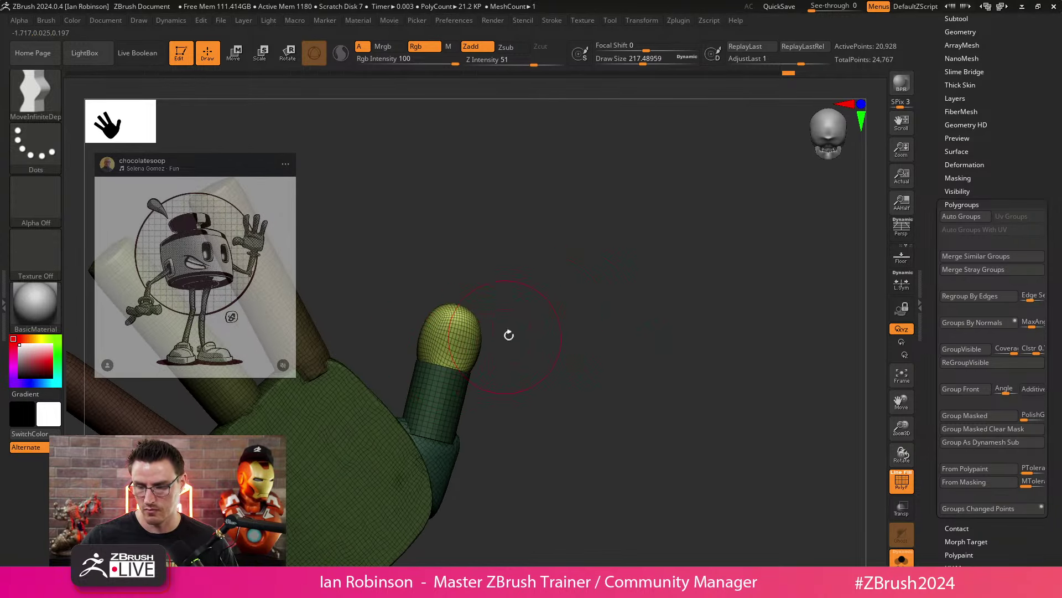
Step: Try isolating and hiding the thumb segments by polygroup, and restore the whole hand's visibility
key(ctrl+shift)
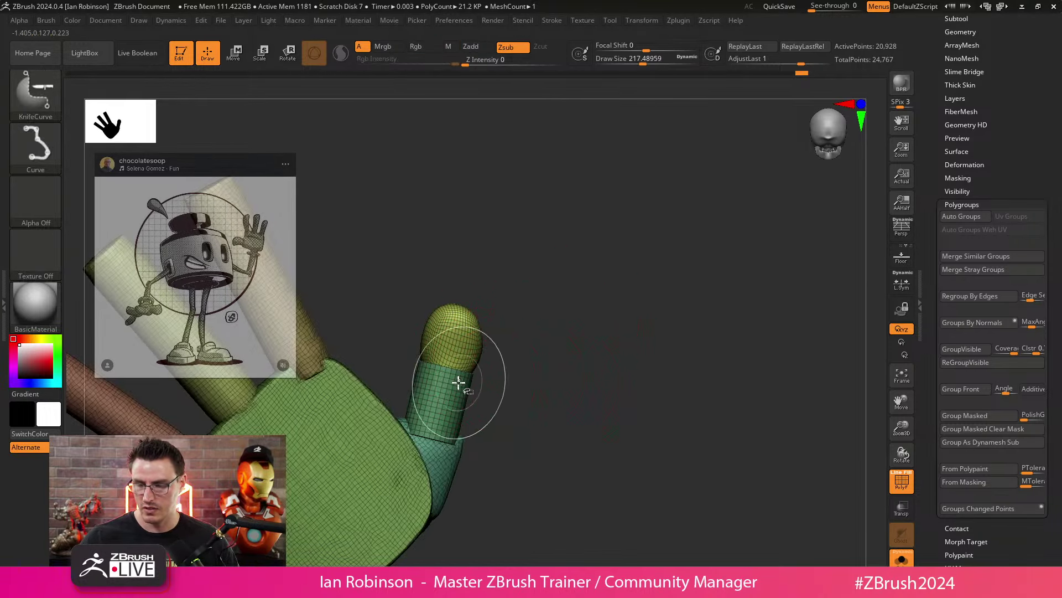
ctrl+shift+click(458, 382)
ctrl+shift+drag(527, 315, 541, 345)
ctrl+shift+click(470, 339)
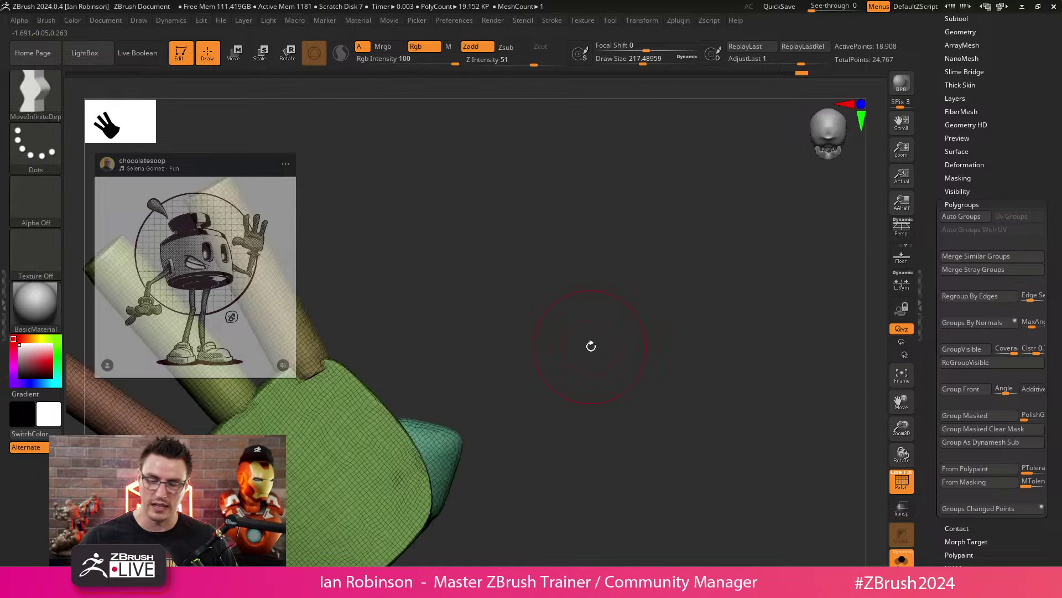
ctrl+shift+click(591, 345)
key(f)
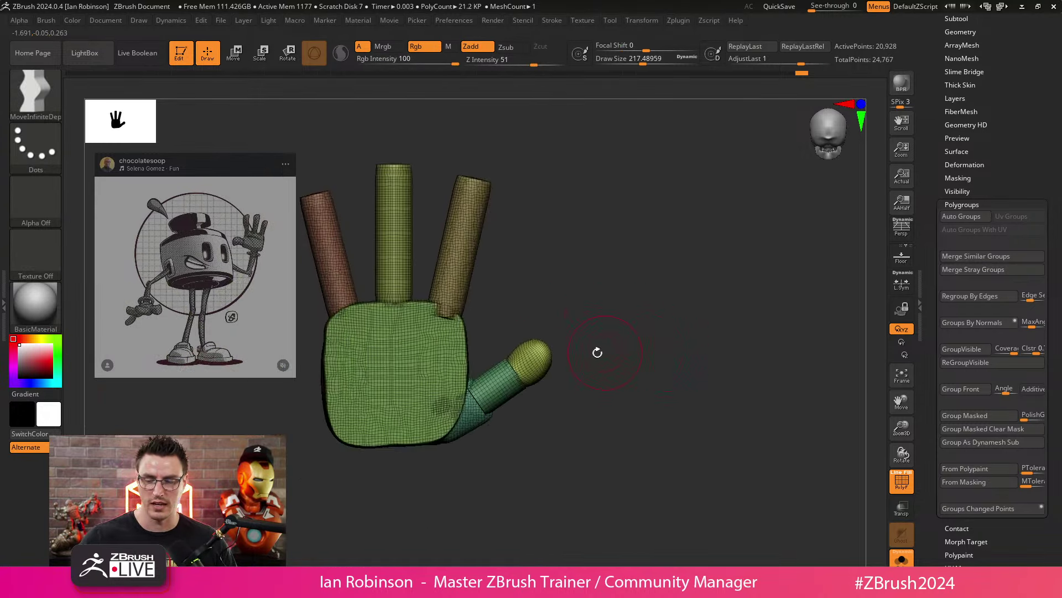
ctrl+shift+click(501, 382)
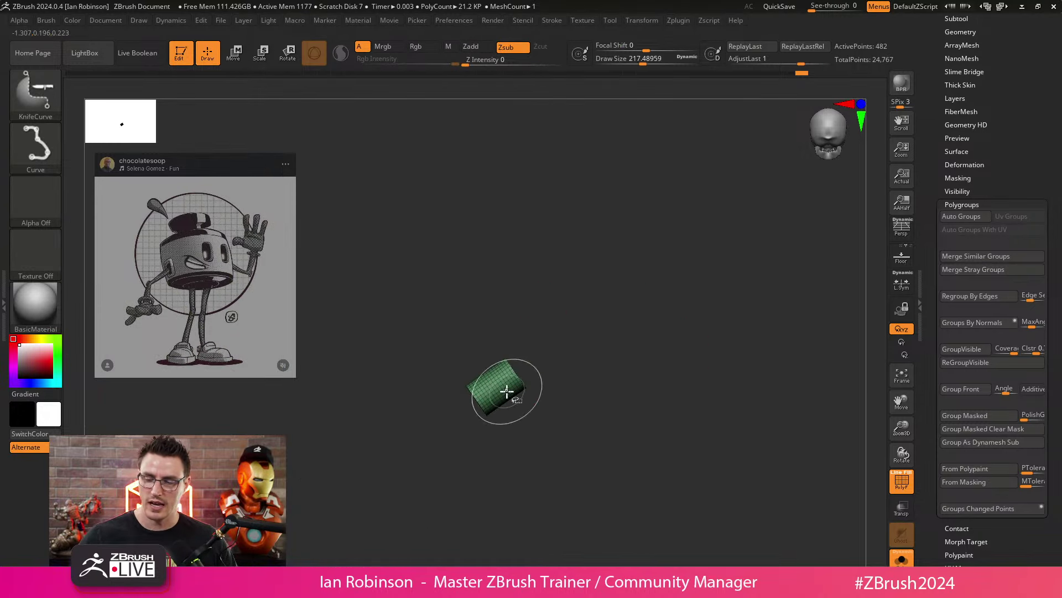
ctrl+shift+click(598, 310)
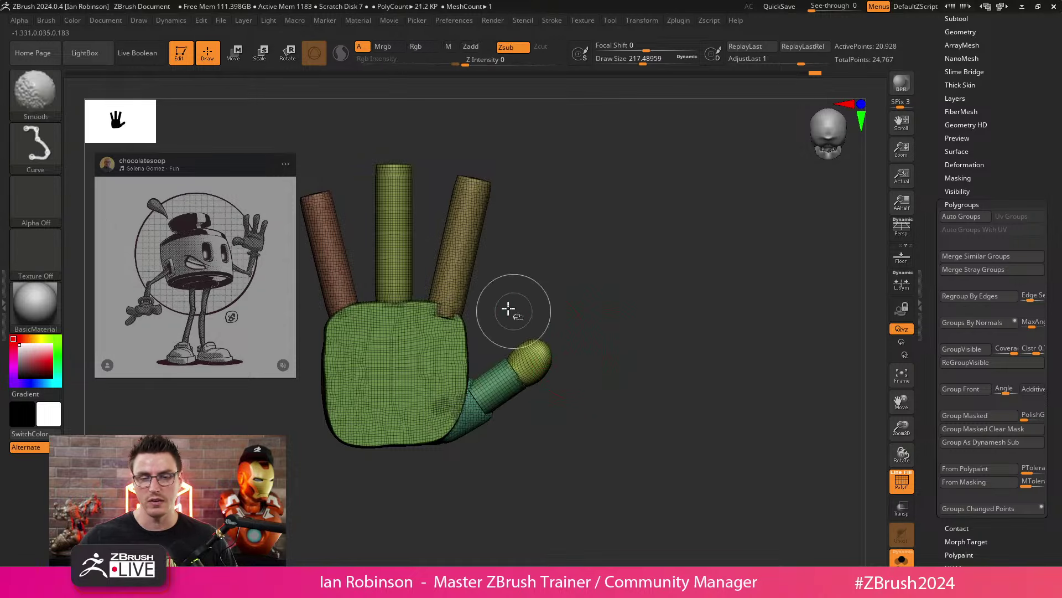
Step: Switch the visibility selection to SelectRect and isolate the thumb cylinder together with its rounded tip
ctrl+shift+click(46, 99)
ctrl+shift+click(177, 107)
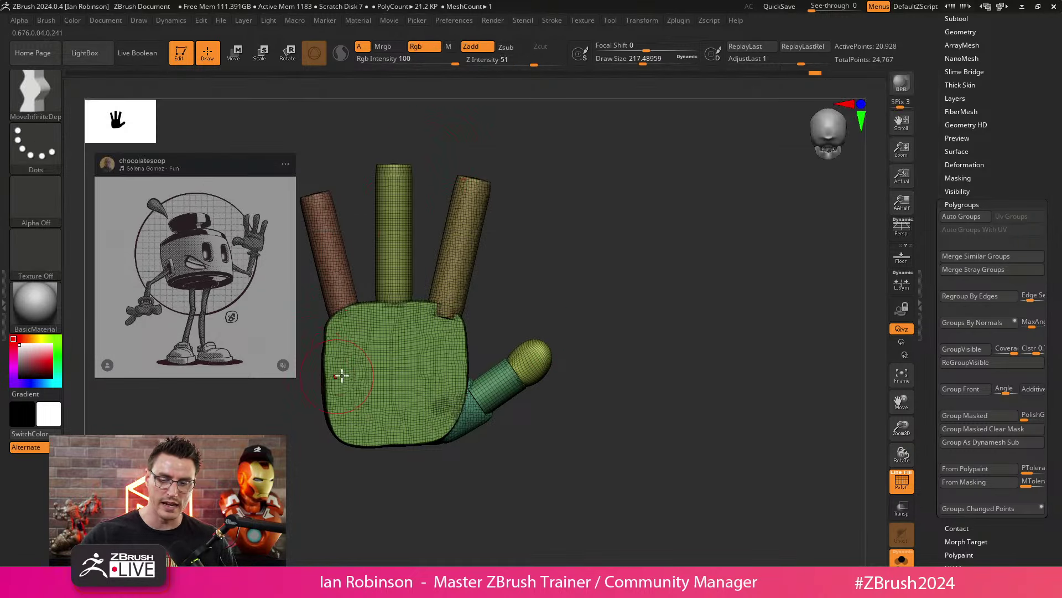
ctrl+shift+drag(626, 257, 509, 401)
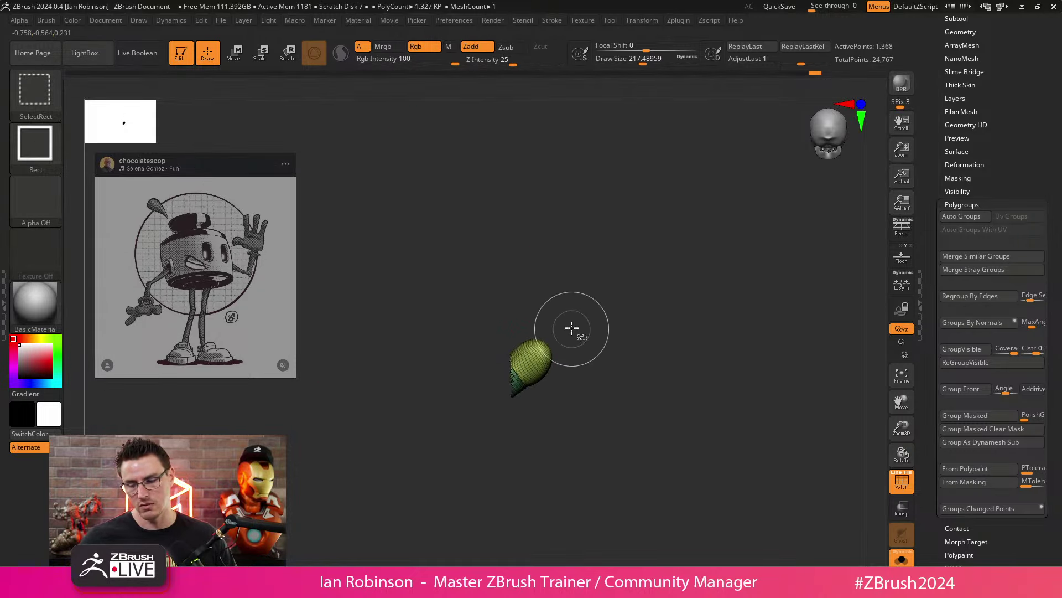
ctrl+shift+click(587, 282)
ctrl+shift+drag(591, 273, 501, 423)
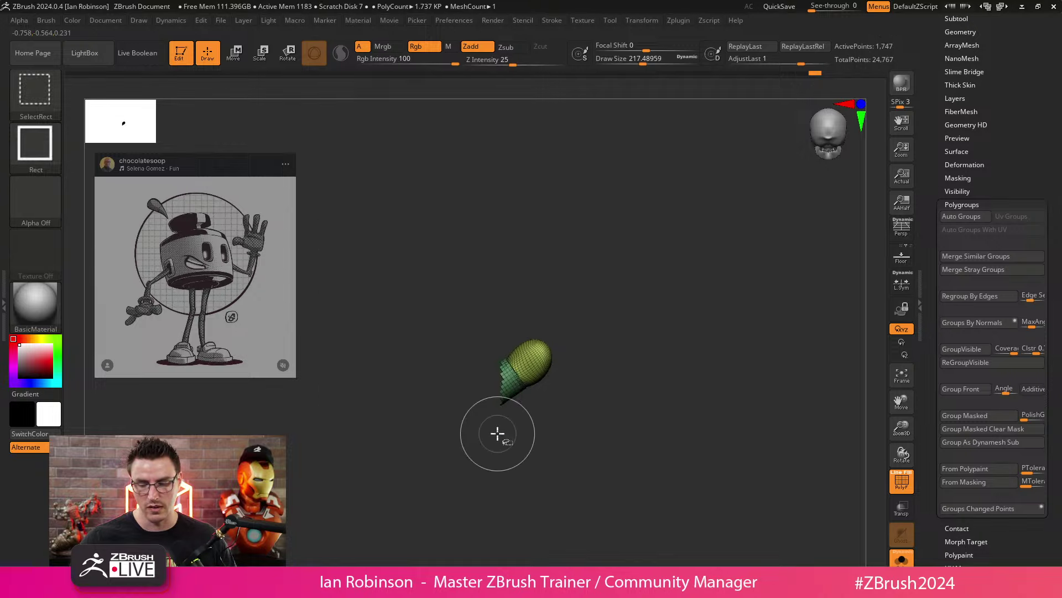
key(ctrl+shift+a)
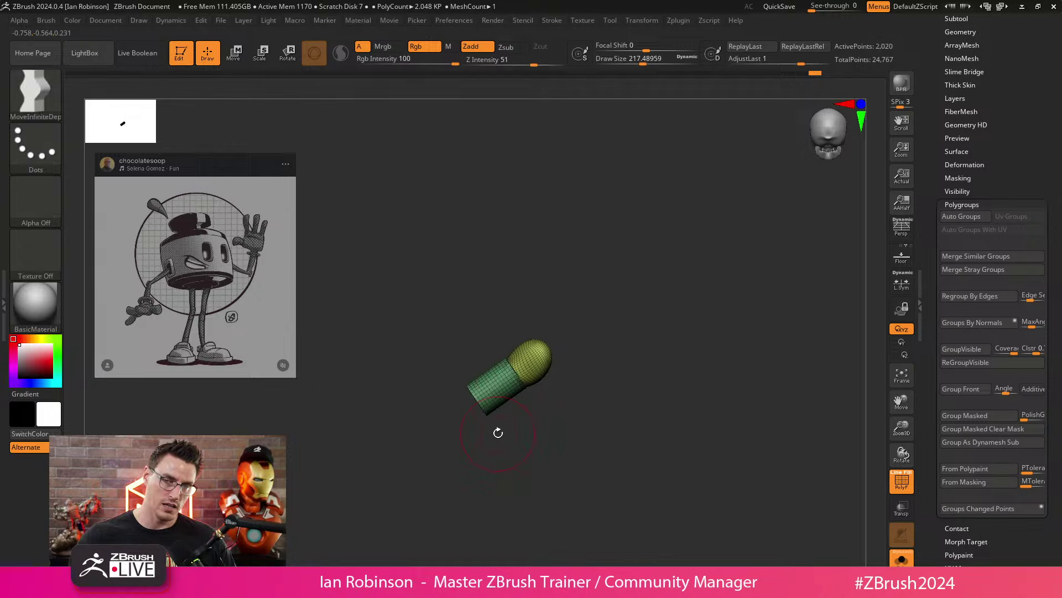
drag(498, 433, 614, 334)
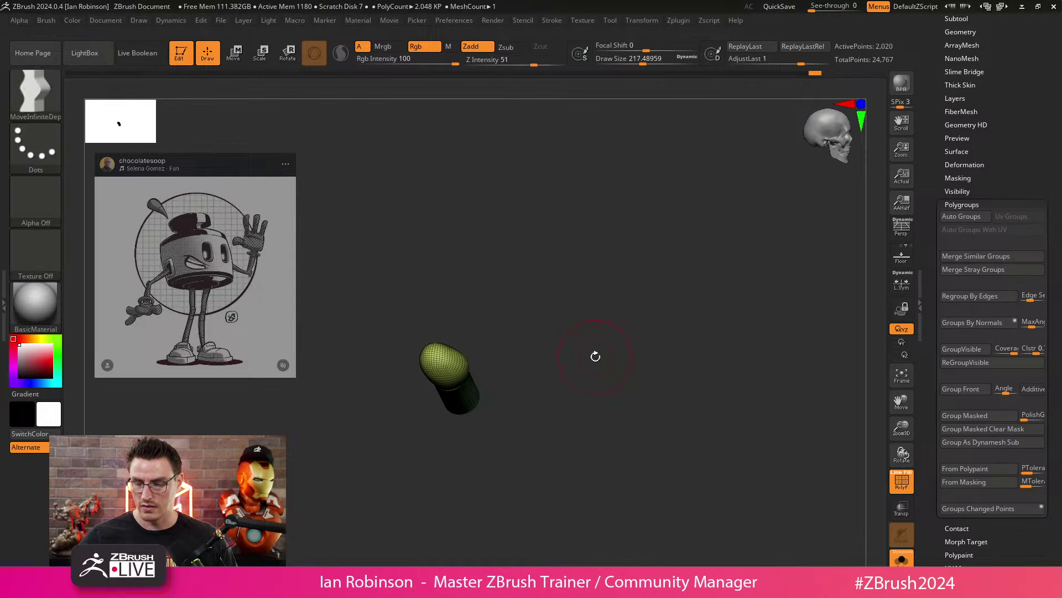
Step: Add the thumb base to the isolated thumb parts, and mask the rest of the hand with everything shown
ctrl+shift+click(601, 370)
drag(601, 369, 505, 373)
ctrl+shift+drag(524, 326, 560, 372)
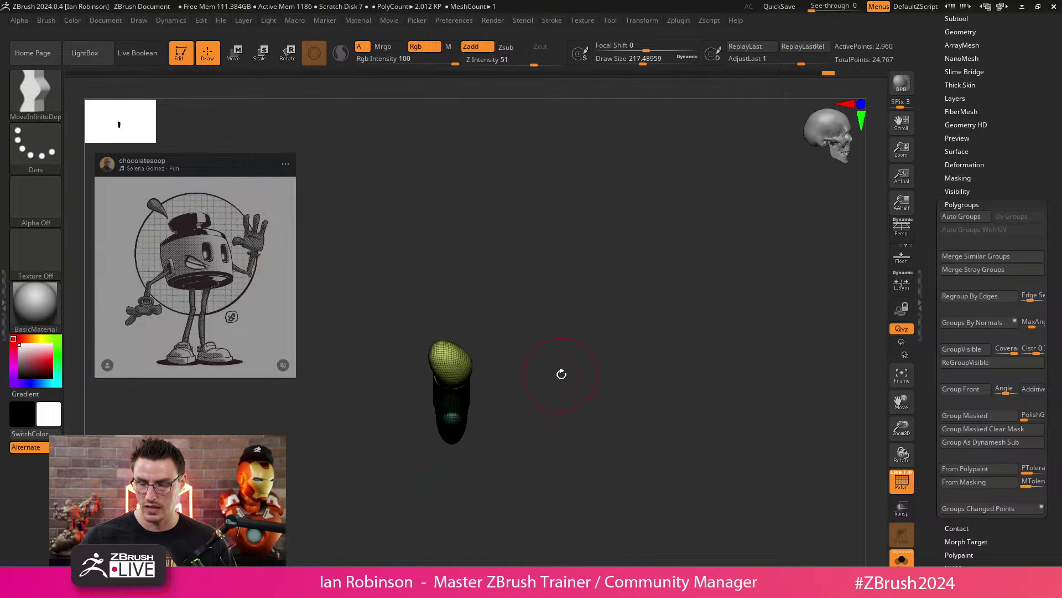
shift+drag(629, 356, 655, 360)
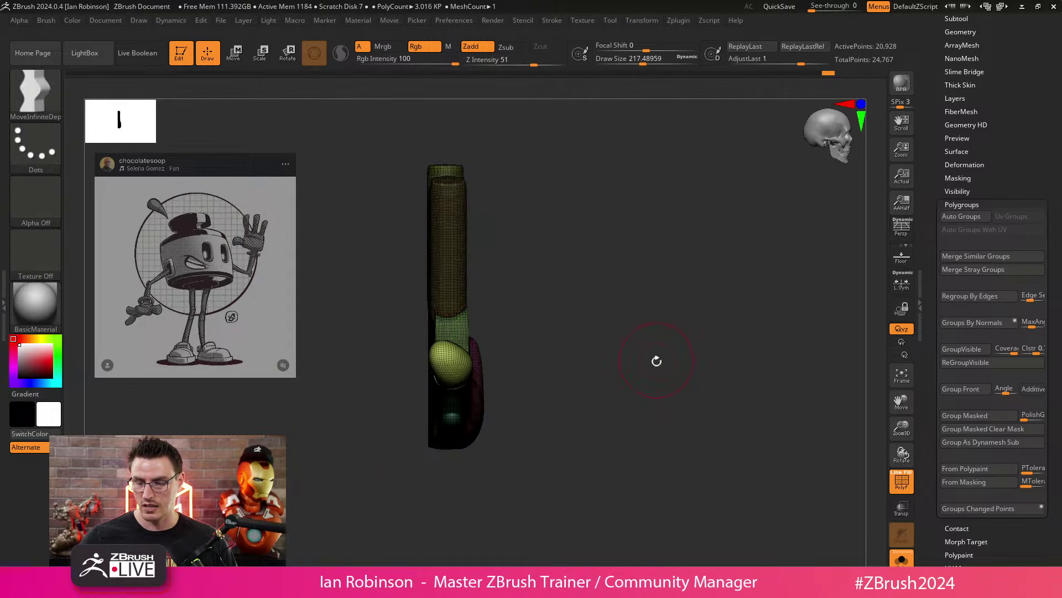
ctrl+shift+click(624, 357)
Step: Place the gizmo on the unmasked thumb and rotate the whole thumb relative to the palm
key(w)
alt+drag(431, 373, 477, 402)
drag(667, 334, 681, 373)
drag(515, 436, 522, 444)
mouse_move(671, 352)
mouse_down()
mouse_move(728, 343)
mouse_move(679, 352)
mouse_up()
mouse_move(508, 437)
mouse_down()
mouse_move(499, 439)
mouse_move(633, 387)
mouse_move(632, 398)
mouse_move(730, 389)
mouse_move(688, 387)
mouse_move(701, 358)
mouse_move(678, 260)
mouse_move(671, 272)
mouse_up()
Step: Fine-tune the whole thumb's rotation and shift it against the edge of the palm
key(q)
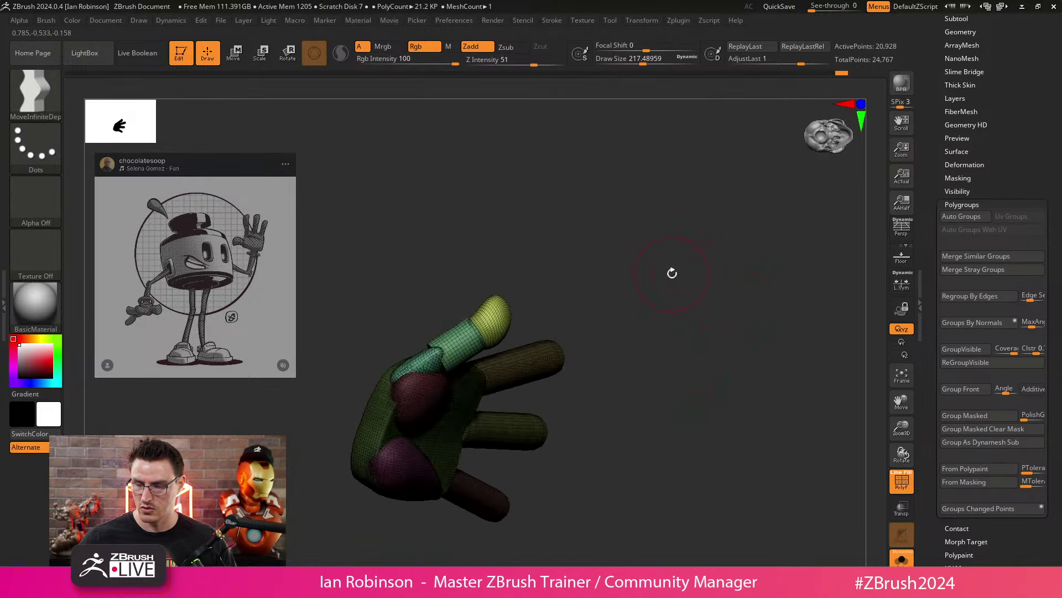
key(w)
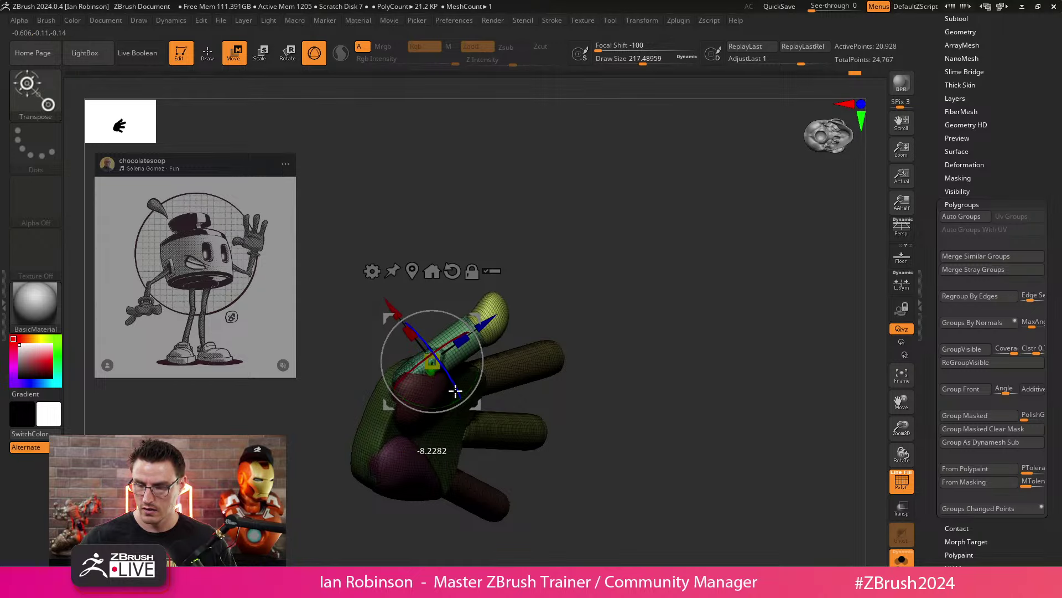
drag(615, 293, 615, 360)
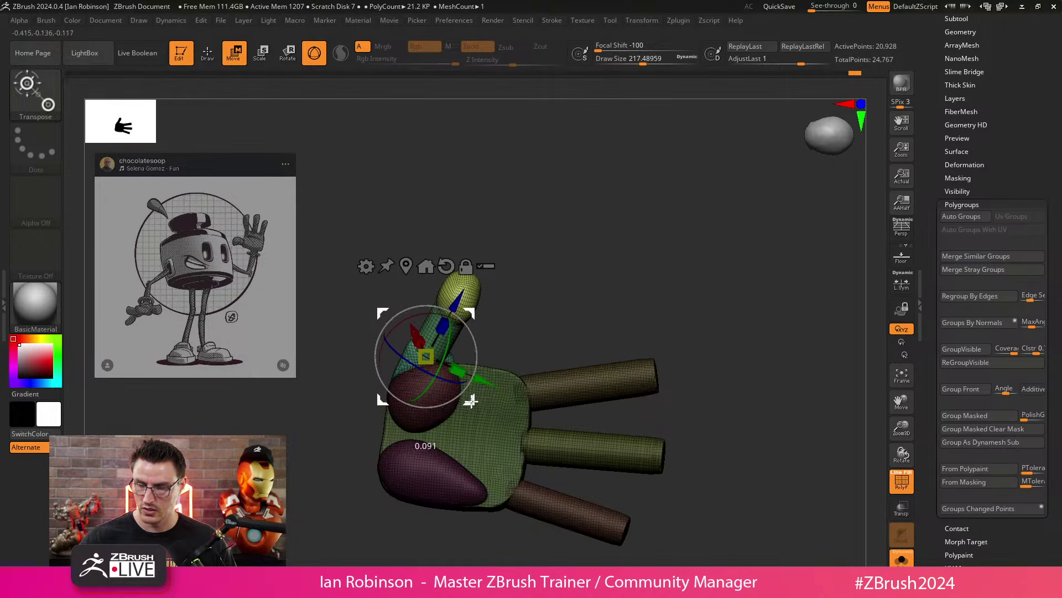
key(q)
mouse_move(648, 289)
mouse_down()
mouse_move(635, 280)
mouse_move(612, 292)
mouse_move(662, 310)
mouse_move(472, 358)
mouse_move(629, 308)
mouse_move(454, 370)
mouse_move(589, 332)
mouse_move(588, 315)
mouse_move(641, 310)
mouse_move(509, 323)
mouse_up()
key(w)
key(q)
Step: Isolate the thumb cylinder to adjust the mask, and reposition the gizmo on the thumb
ctrl+shift+click(492, 327)
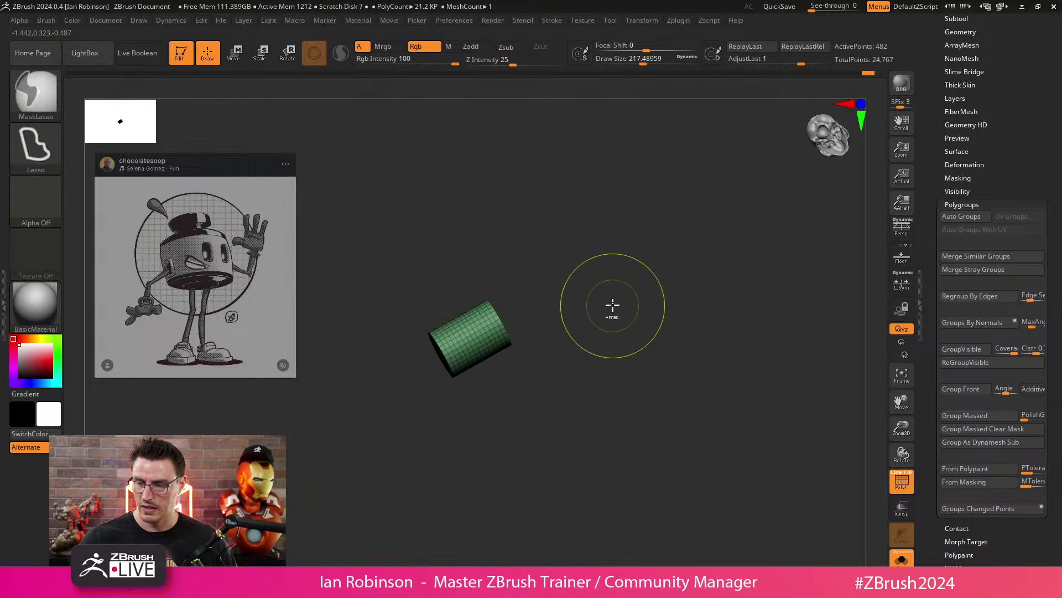
ctrl+click(612, 307)
ctrl+shift+click(616, 308)
ctrl+click(619, 308)
key(w)
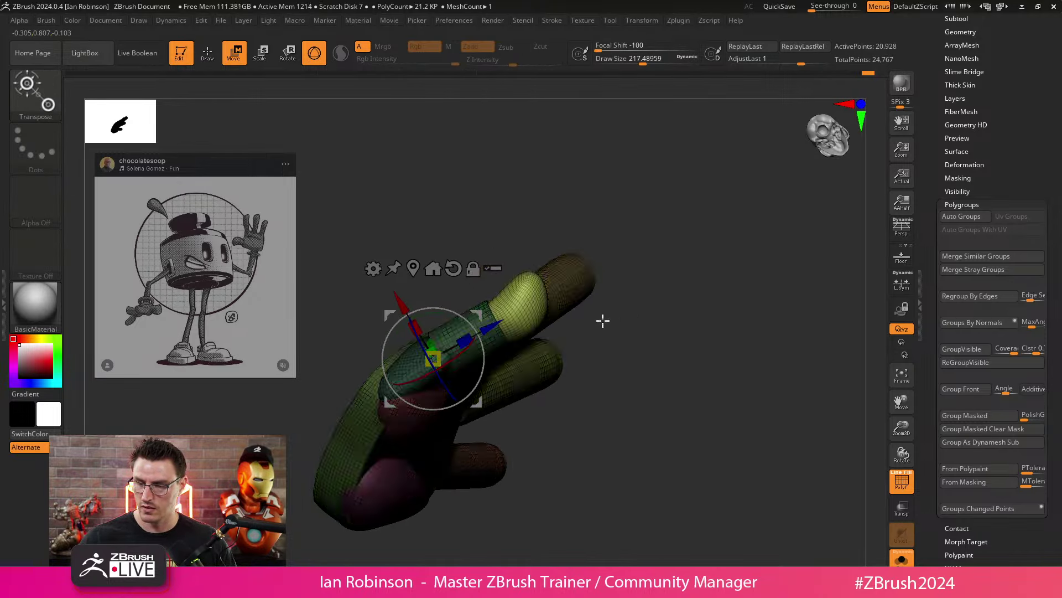
mouse_move(434, 357)
alt+mouse_down()
mouse_move(487, 327)
mouse_move(538, 327)
mouse_move(534, 373)
alt+mouse_up()
Step: Isolate the thumb's cylinder and rounded tip, and mask the thumb base and the rest of the hand
key(q)
mouse_move(636, 390)
mouse_down()
mouse_move(675, 408)
mouse_move(709, 380)
mouse_move(654, 375)
mouse_move(655, 430)
mouse_move(636, 332)
mouse_move(621, 364)
mouse_up()
ctrl+shift+drag(614, 320, 476, 384)
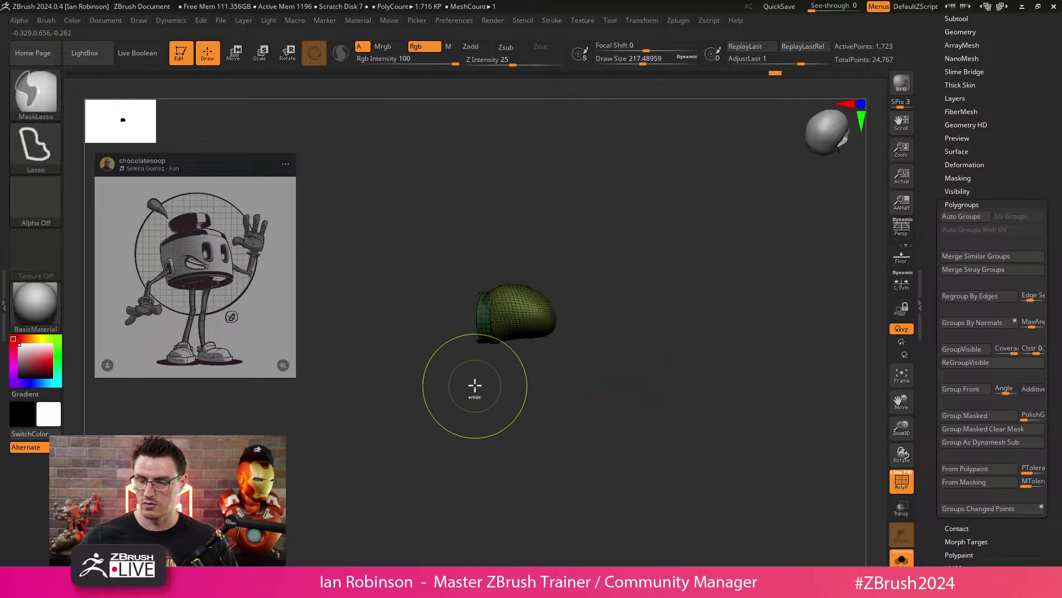
ctrl+shift+click(617, 332)
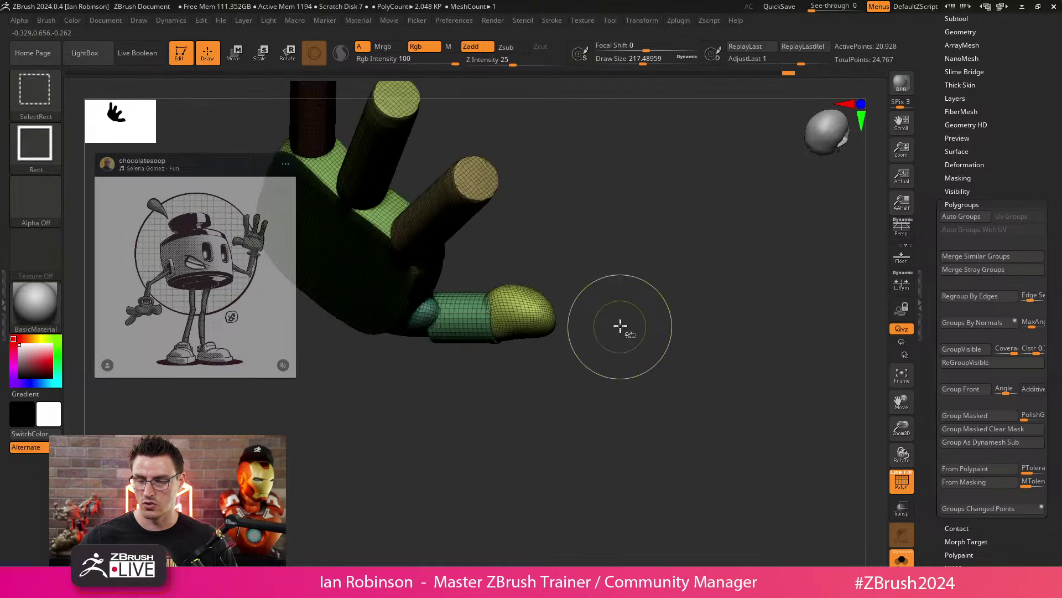
ctrl+shift+click(645, 332)
ctrl+shift+click(664, 317)
Step: Rotate and shift the unmasked thumb cylinder and tip to align them with the thumb base
key(w)
drag(664, 318, 512, 356)
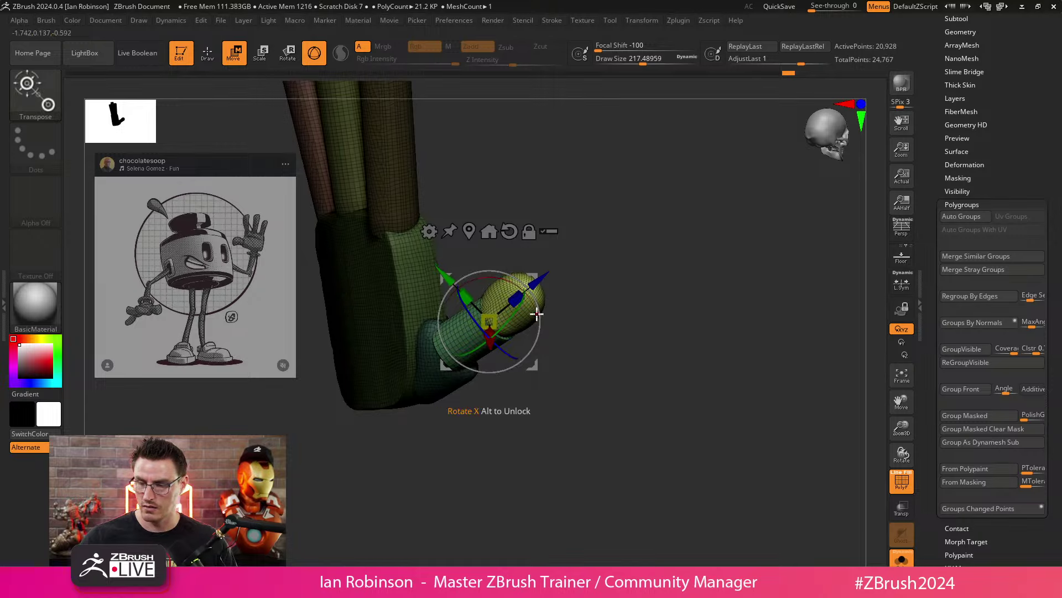
drag(533, 313, 643, 348)
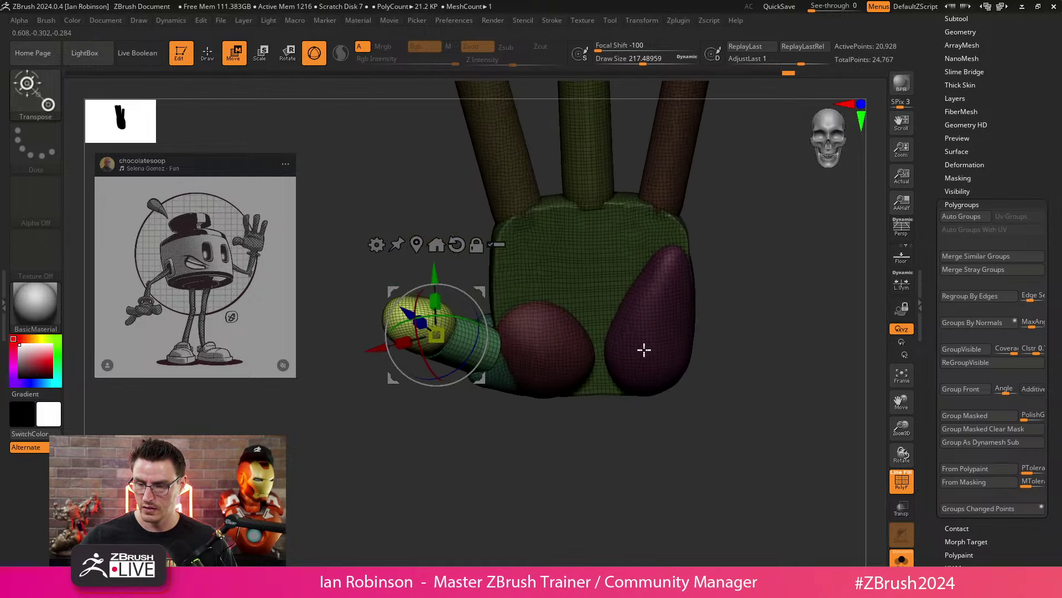
drag(491, 409, 485, 376)
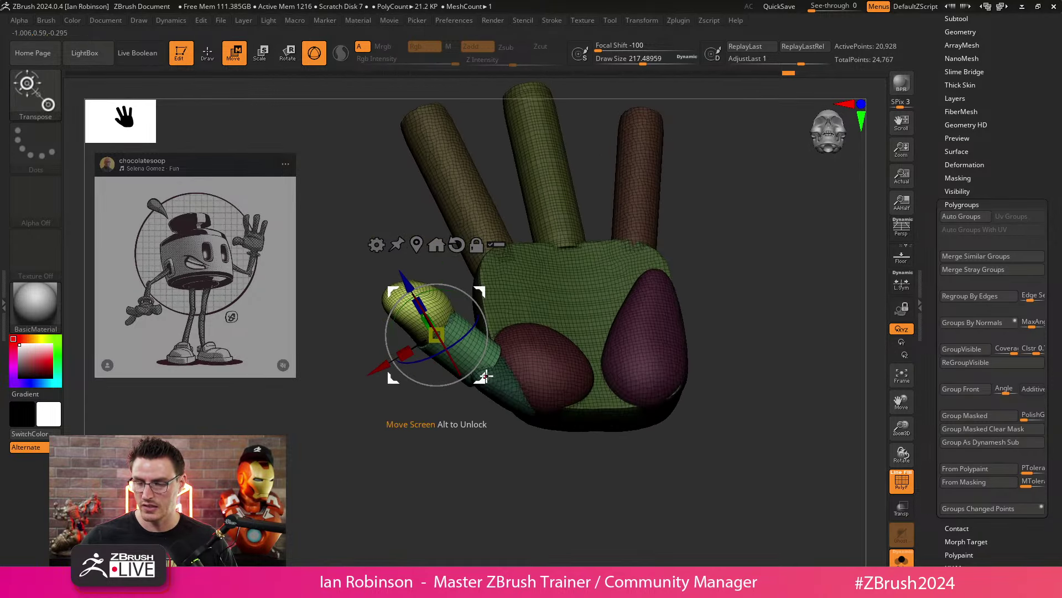
Step: Isolate the thumb base polygroup and mask all other parts of the hand
key(q)
ctrl+shift+click(495, 421)
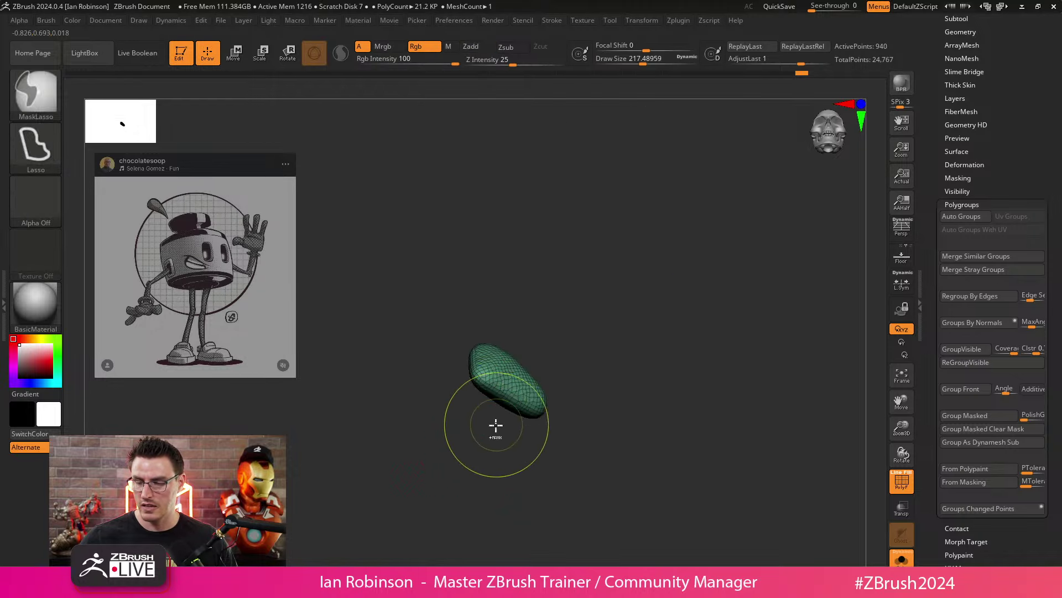
ctrl+shift+click(491, 442)
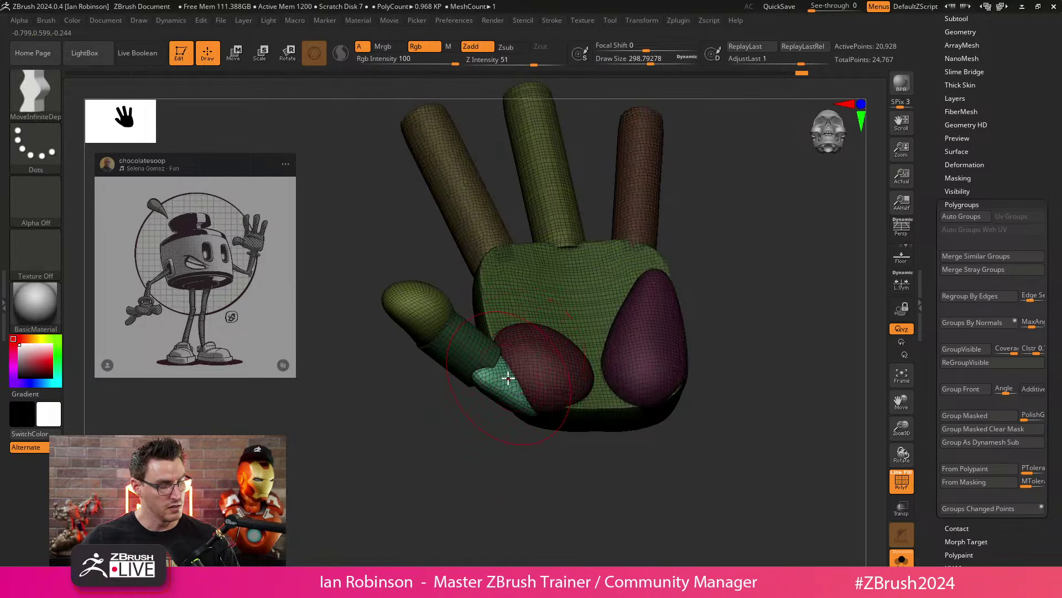
Step: Reshape the unmasked thumb base with the Move brush so it wraps around the adjoining palm pad and the side of the palm
key(b)
key(m)
key(v)
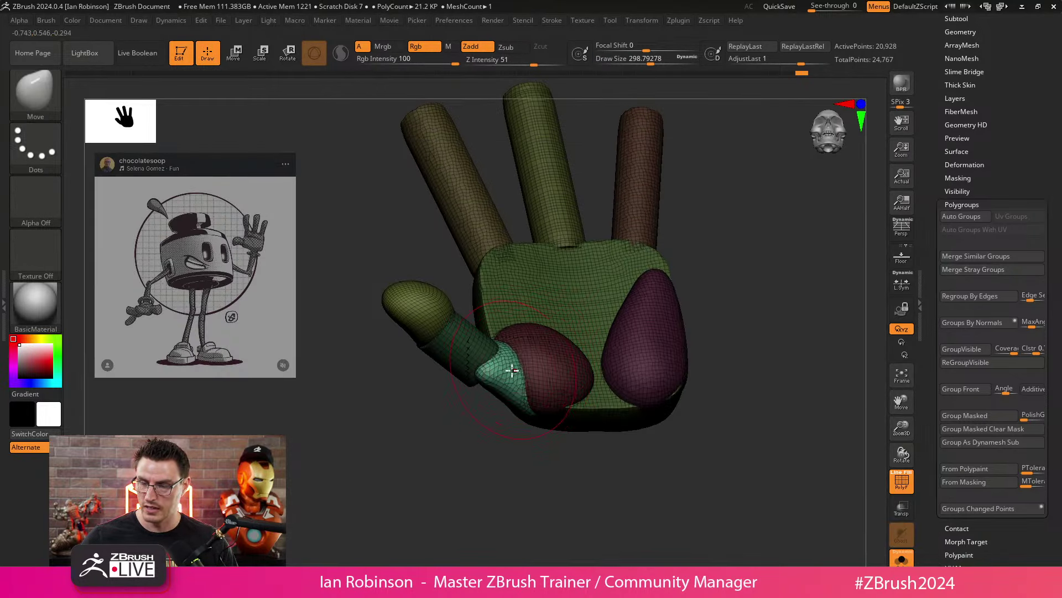
mouse_move(470, 420)
mouse_down()
mouse_move(486, 403)
mouse_move(475, 372)
mouse_move(689, 268)
mouse_move(701, 287)
mouse_move(505, 412)
mouse_move(454, 408)
mouse_move(455, 422)
mouse_move(580, 363)
mouse_move(492, 421)
mouse_move(580, 353)
mouse_move(491, 387)
mouse_move(529, 368)
mouse_move(488, 378)
mouse_move(574, 351)
mouse_move(489, 417)
mouse_up()
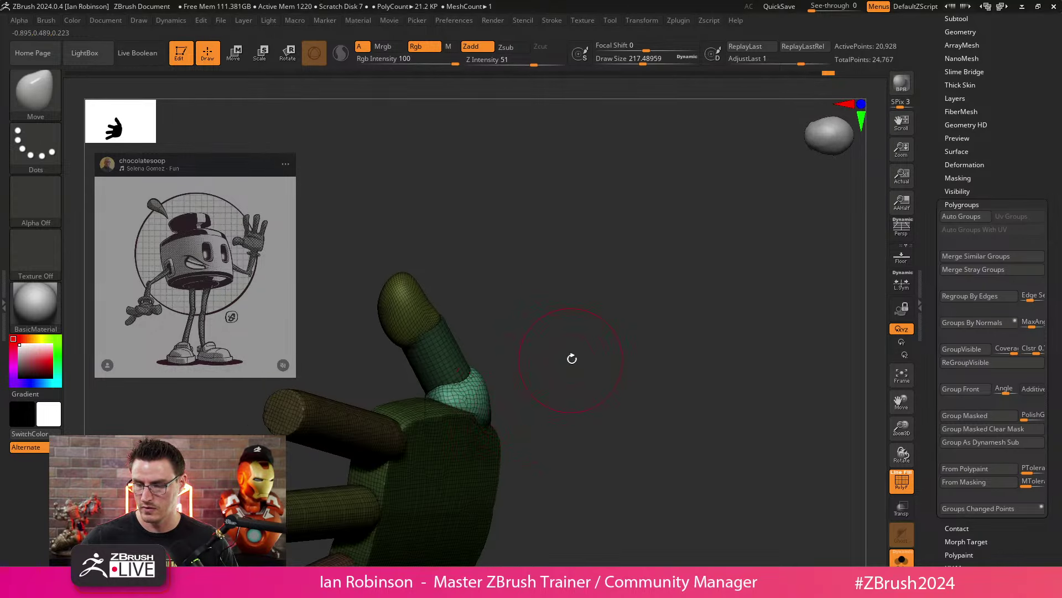
drag(574, 356, 524, 422)
drag(614, 344, 588, 351)
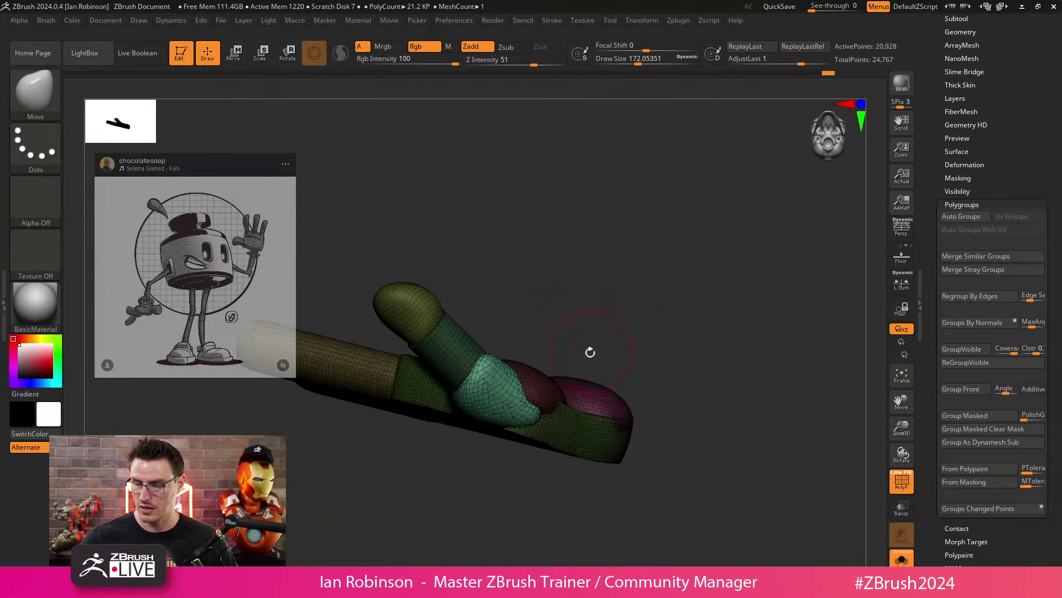
drag(523, 429, 692, 301)
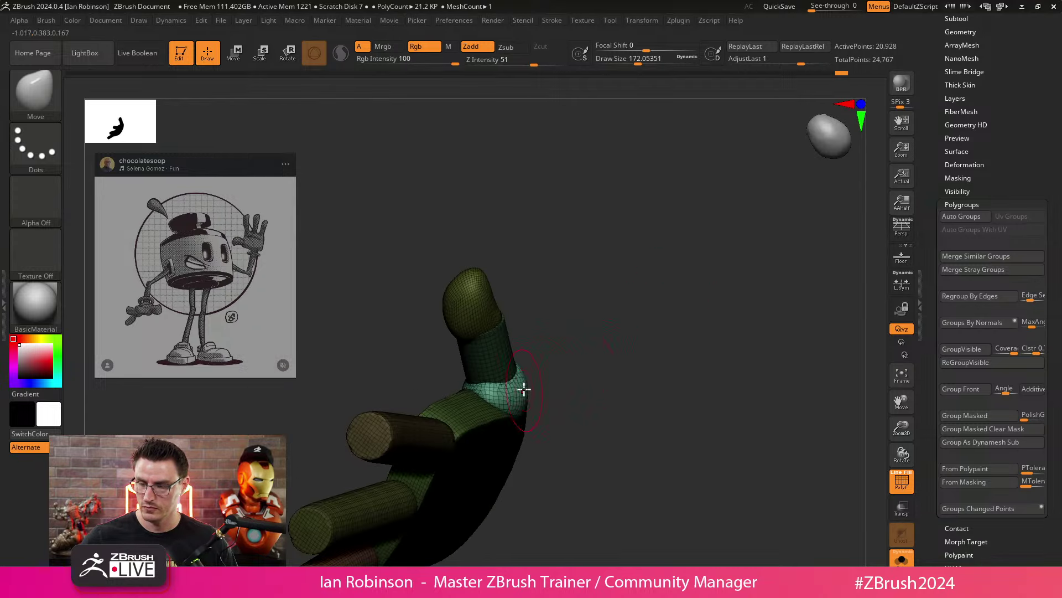
drag(520, 382, 636, 293)
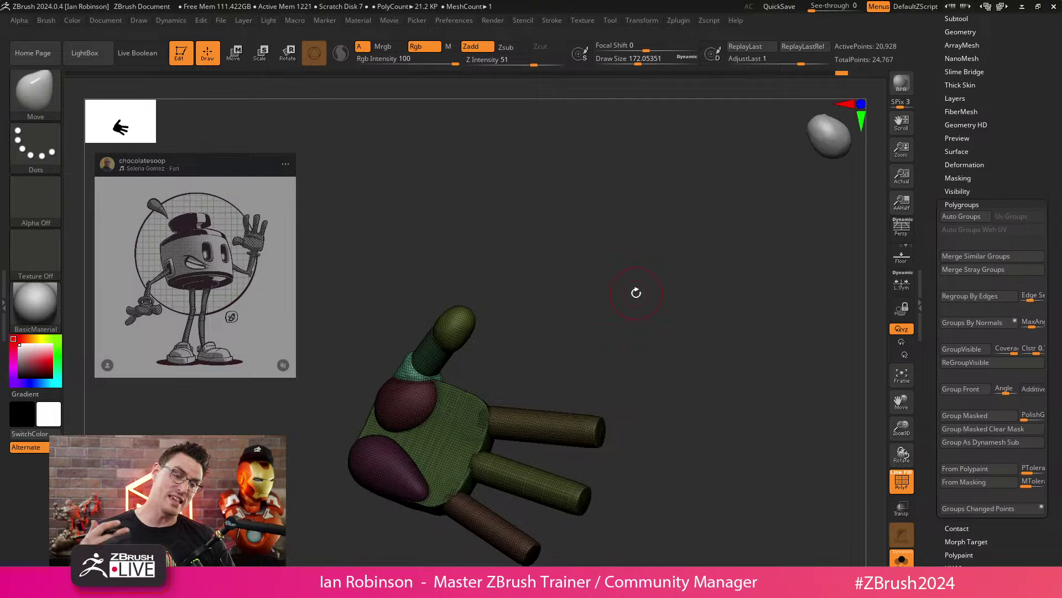
Step: Enlarge the Move brush to a draw size of about 234 and refine the thumb base's transition into the palm
mouse_move(636, 292)
mouse_down()
mouse_move(582, 266)
mouse_move(598, 247)
mouse_up()
mouse_move(598, 247)
alt+mouse_down()
mouse_move(614, 285)
mouse_move(617, 274)
mouse_move(617, 298)
mouse_move(600, 289)
alt+mouse_up()
key(s)
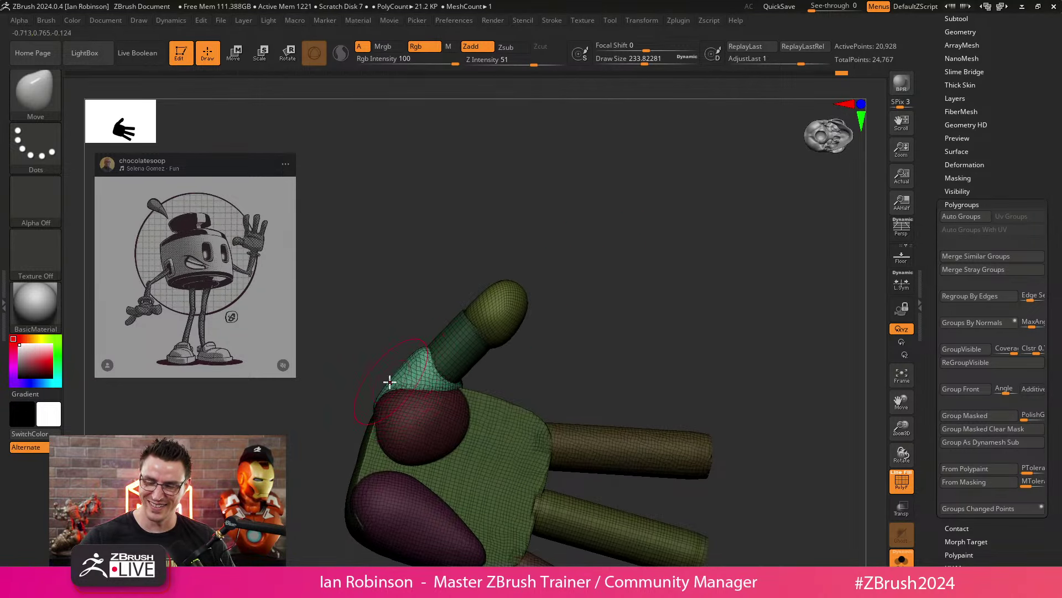
drag(602, 292, 451, 379)
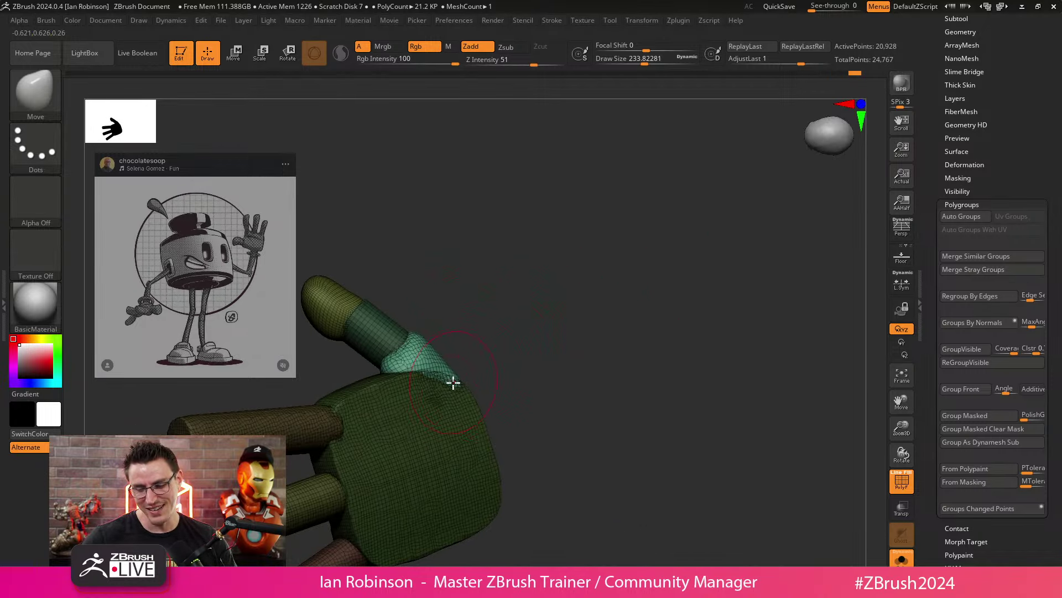
drag(553, 346, 517, 340)
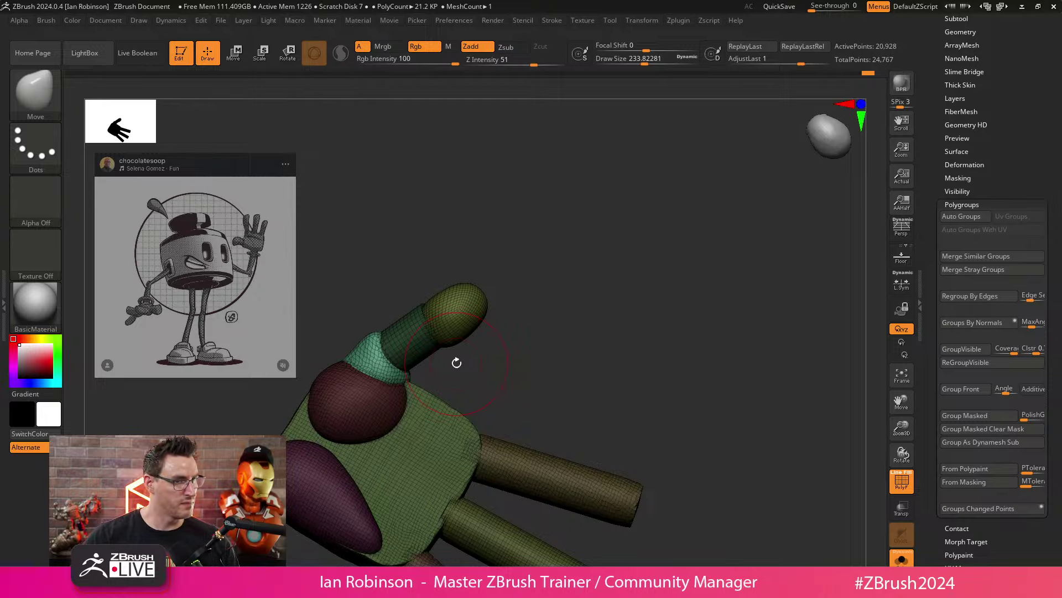
Step: Examine the hand from the front, back and side, temporarily isolating the index finger cylinder
drag(456, 363, 598, 211)
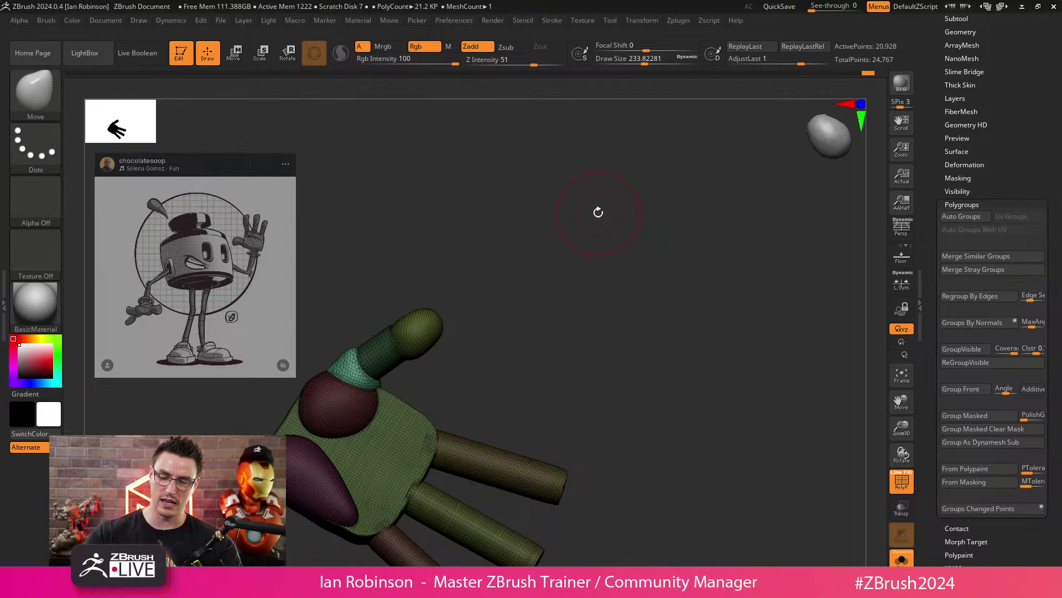
drag(598, 212, 633, 275)
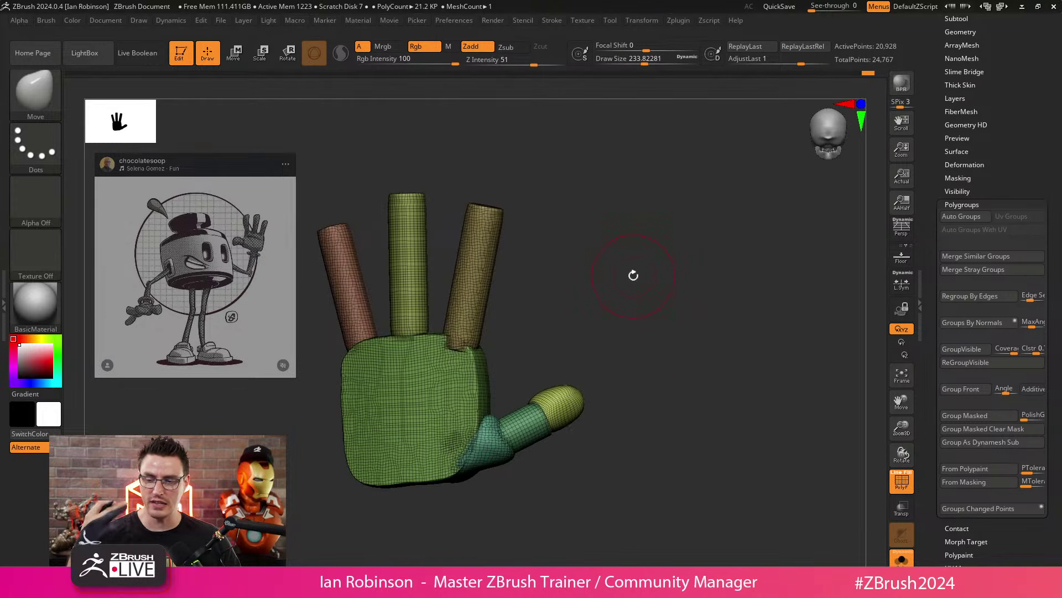
drag(633, 275, 546, 282)
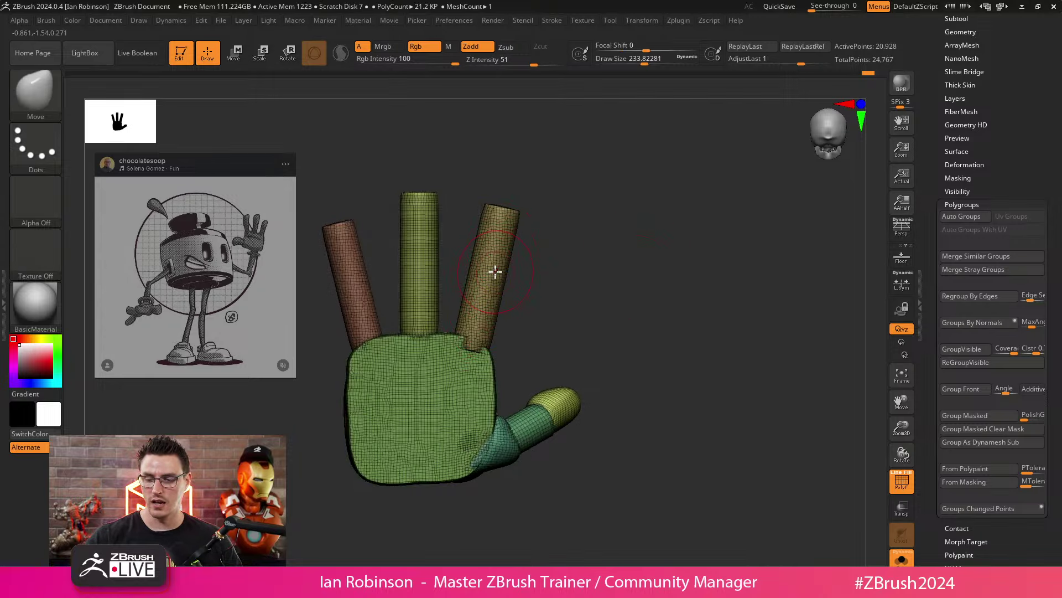
ctrl+shift+click(495, 271)
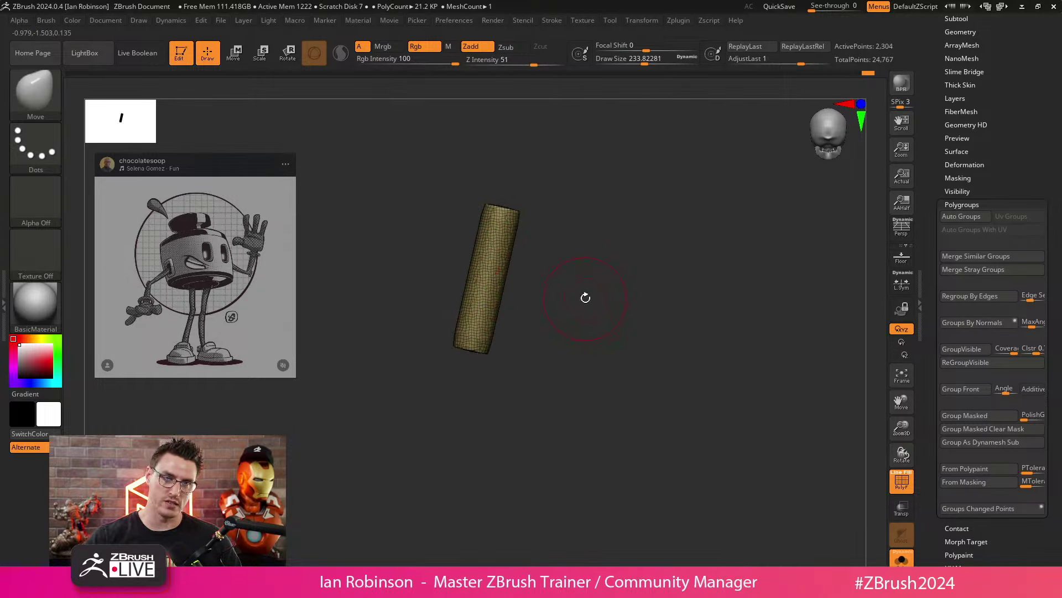
ctrl+shift+click(585, 297)
mouse_move(602, 290)
mouse_down()
mouse_move(574, 308)
mouse_move(612, 270)
mouse_move(630, 278)
mouse_move(617, 285)
mouse_up()
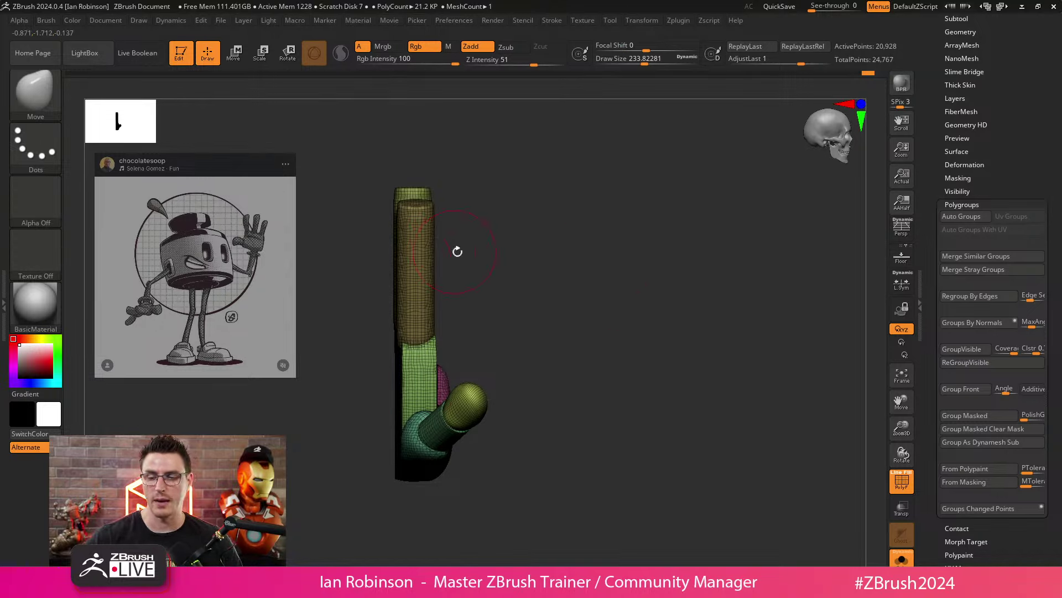
shift+drag(457, 250, 588, 279)
ctrl+shift+click(467, 270)
mouse_move(585, 240)
alt+mouse_down()
mouse_move(590, 251)
mouse_move(569, 239)
alt+mouse_up()
ctrl+shift+click(596, 249)
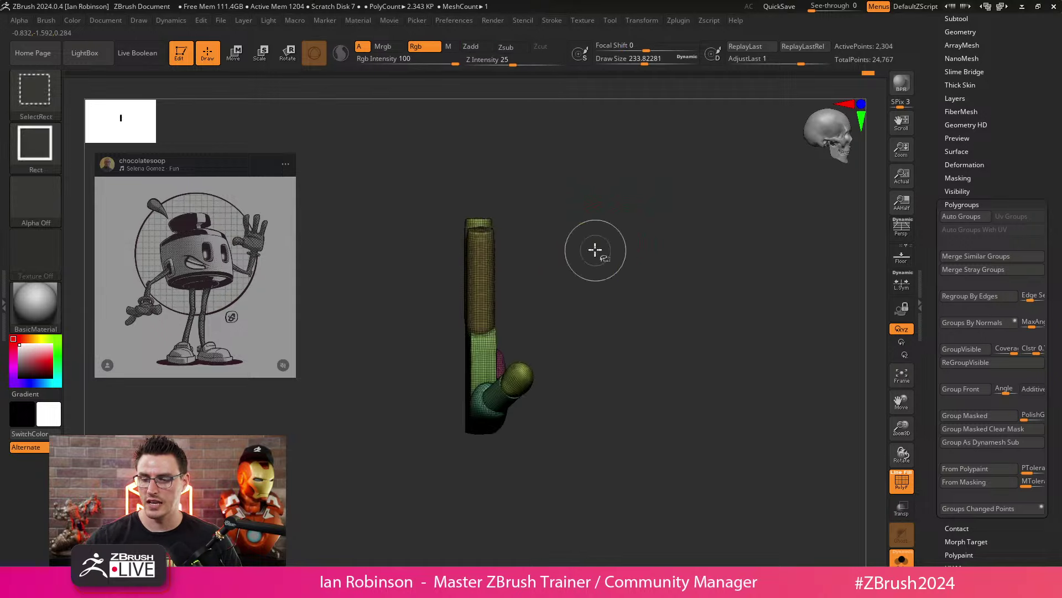
Step: Isolate the middle finger cylinder and split the hidden parts off so the finger is its own subtool
ctrl+shift+click(425, 256)
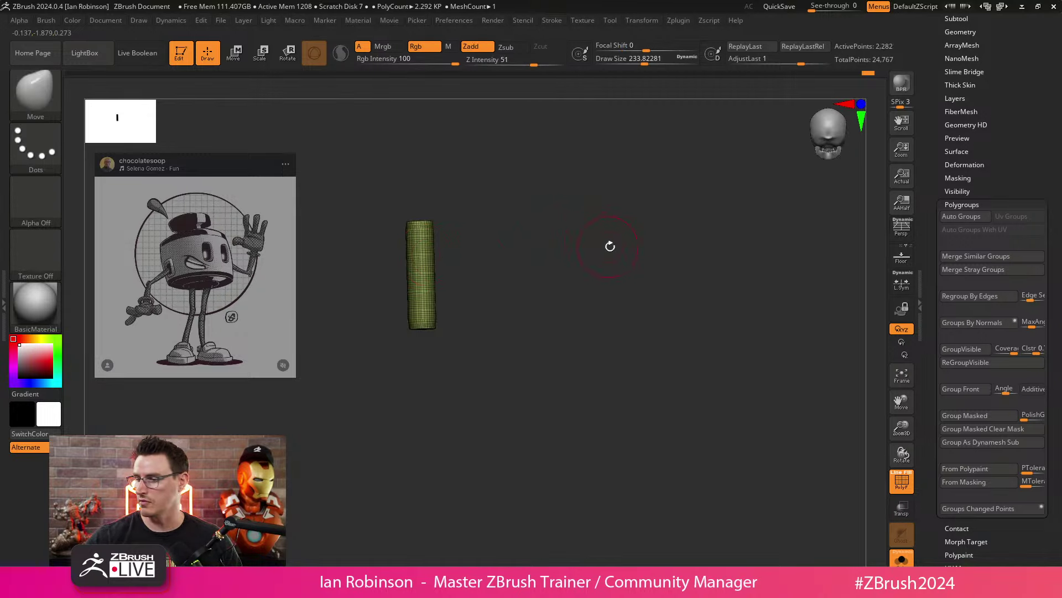
scroll(970, 138, up, 4)
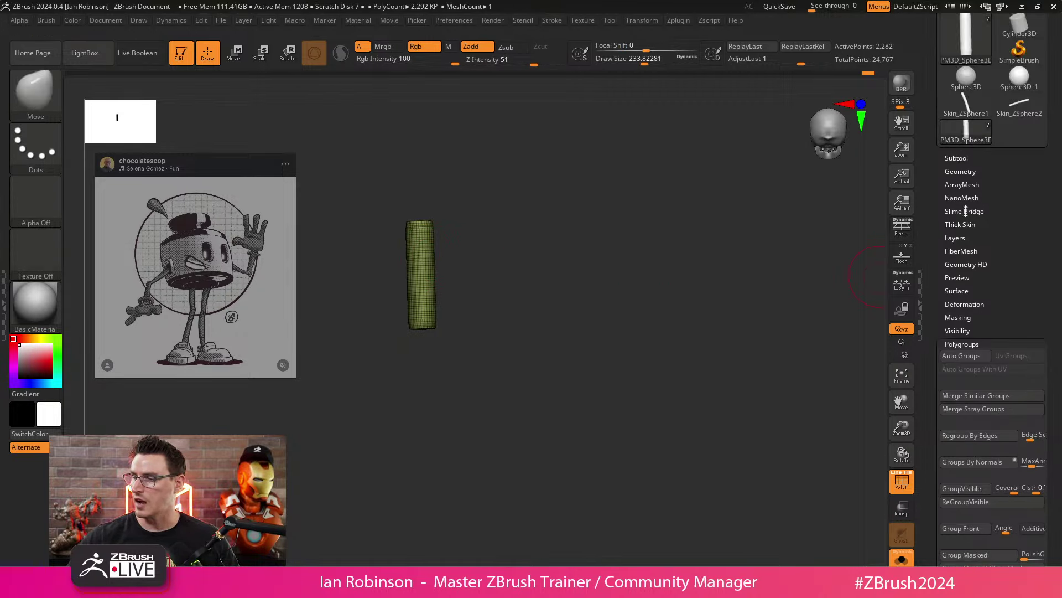
click(957, 156)
click(963, 404)
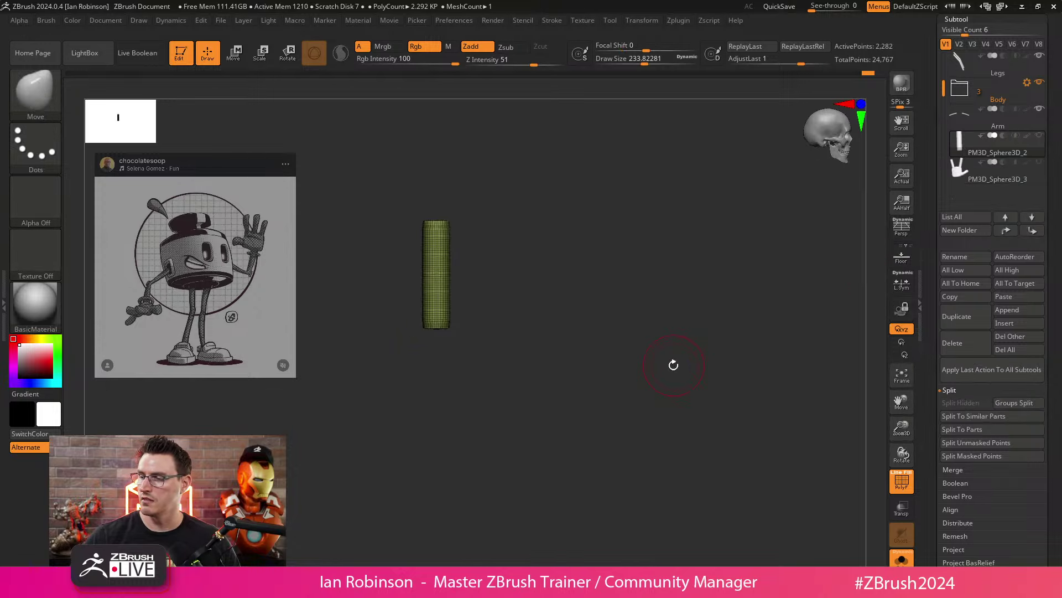
drag(742, 316, 692, 344)
key(Up)
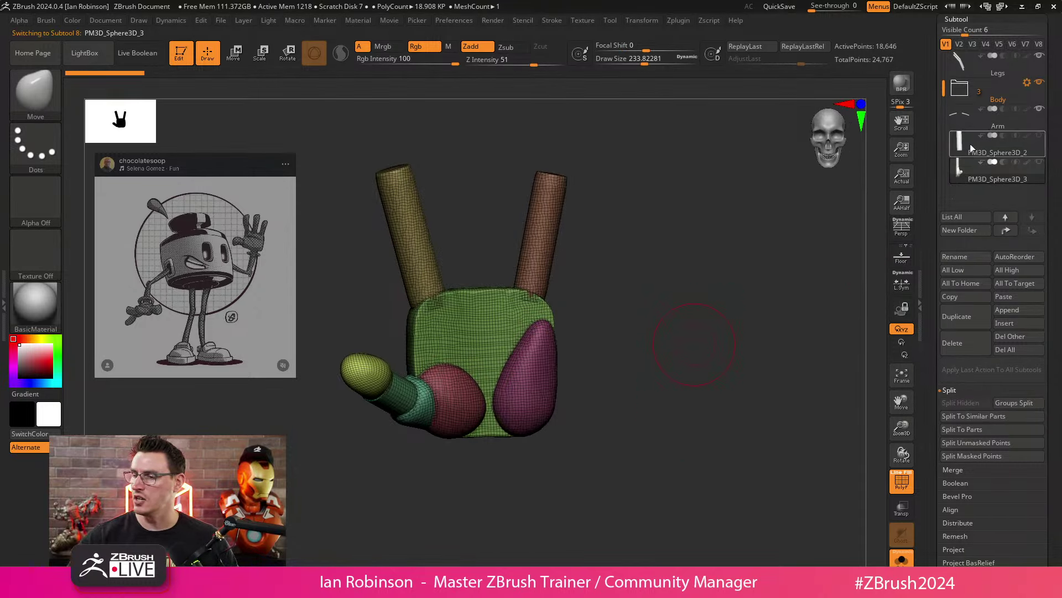
Step: Select the separated middle finger subtool and center the transform gizmo on its unmasked mesh
shift+drag(669, 291, 700, 279)
alt+drag(700, 279, 711, 337)
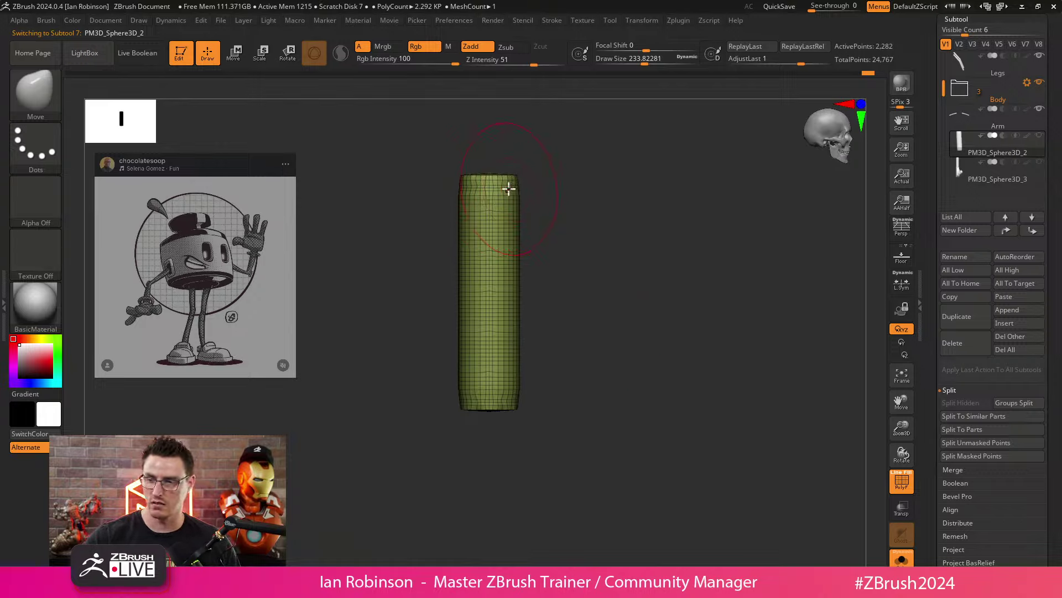
shift+drag(576, 222, 535, 224)
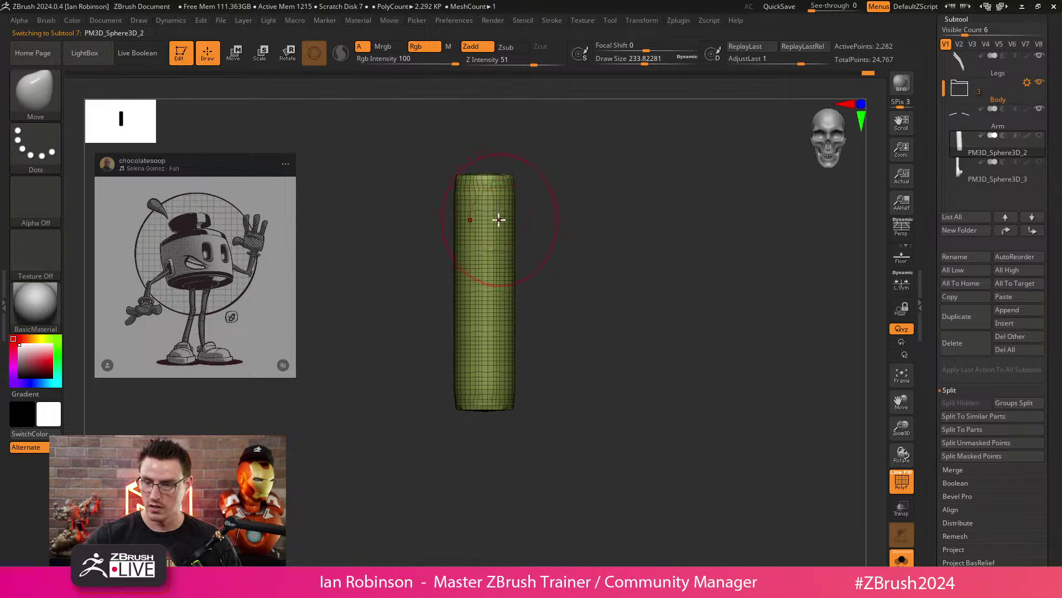
key(w)
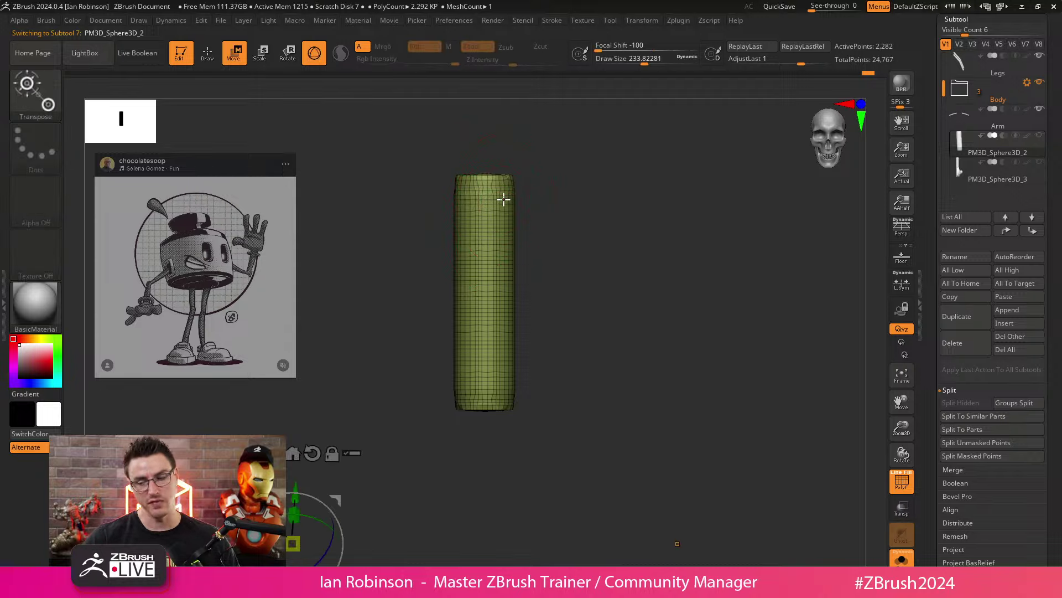
alt+drag(608, 301, 621, 274)
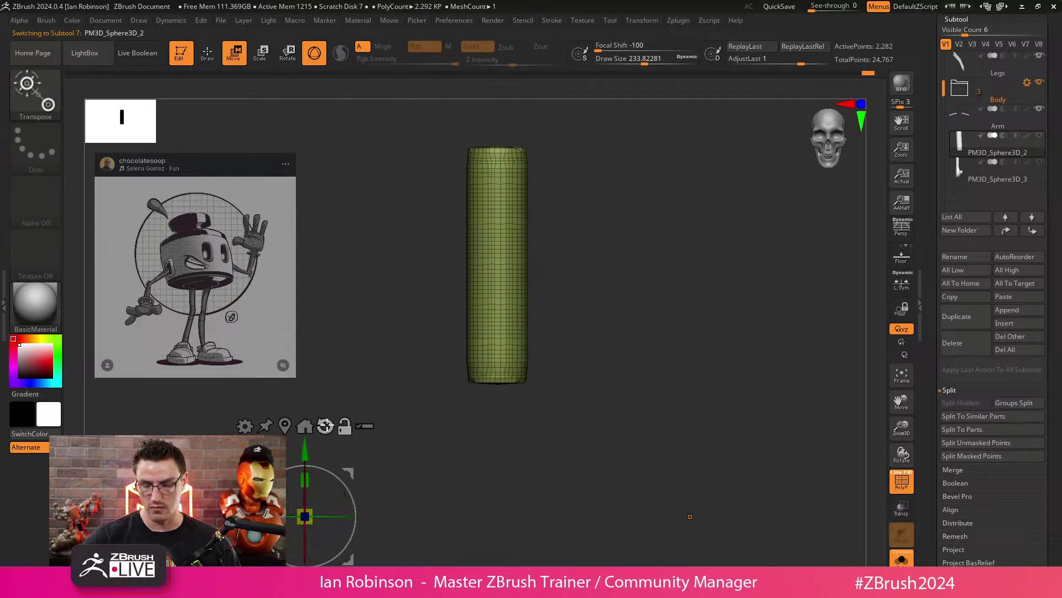
key(z)
key(shift+z)
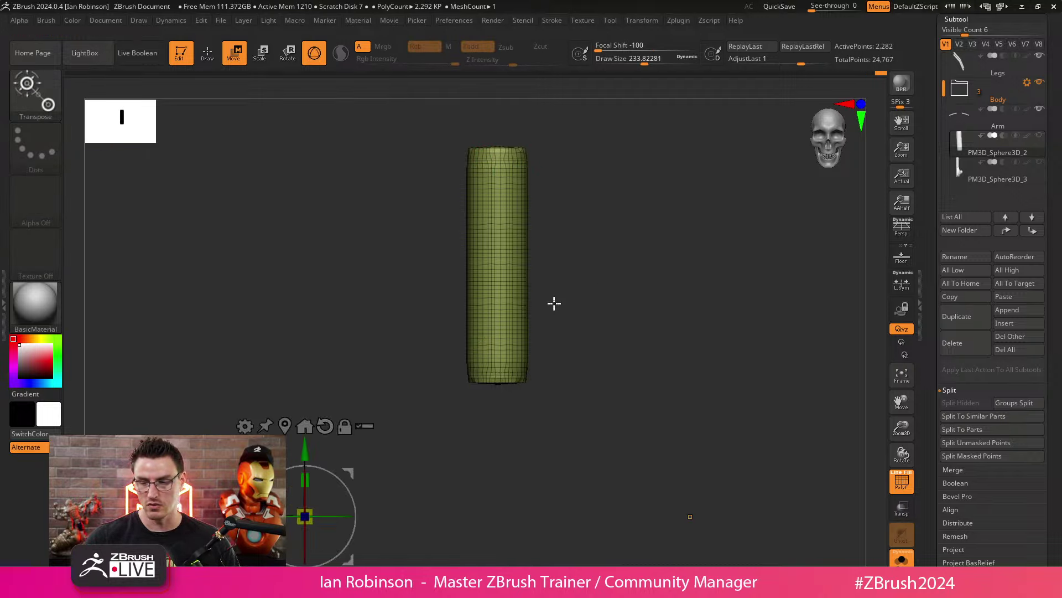
key(shift+z)
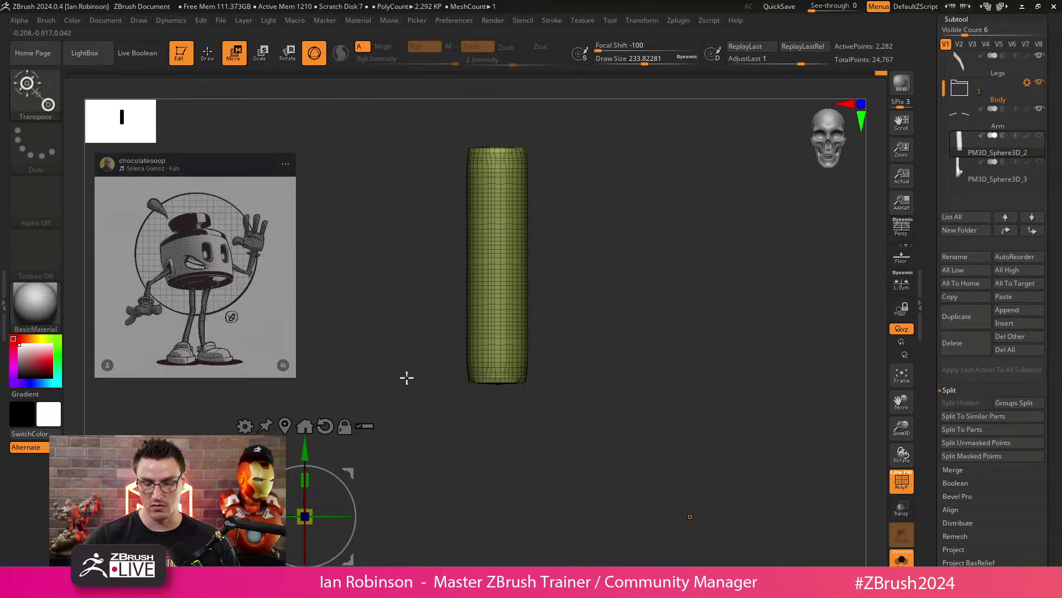
click(304, 426)
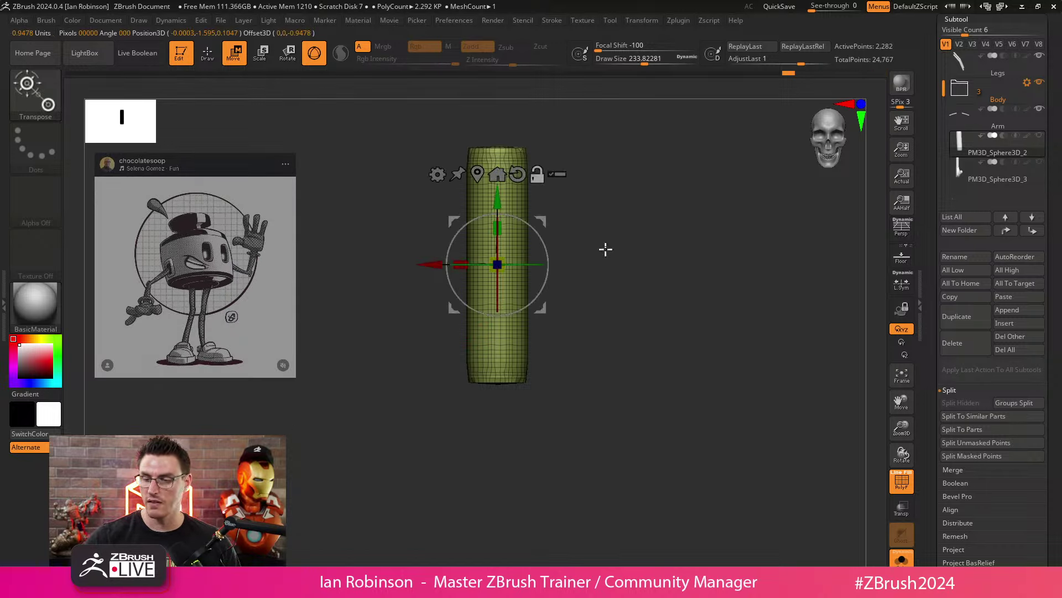
ctrl+right_drag(626, 204, 643, 244)
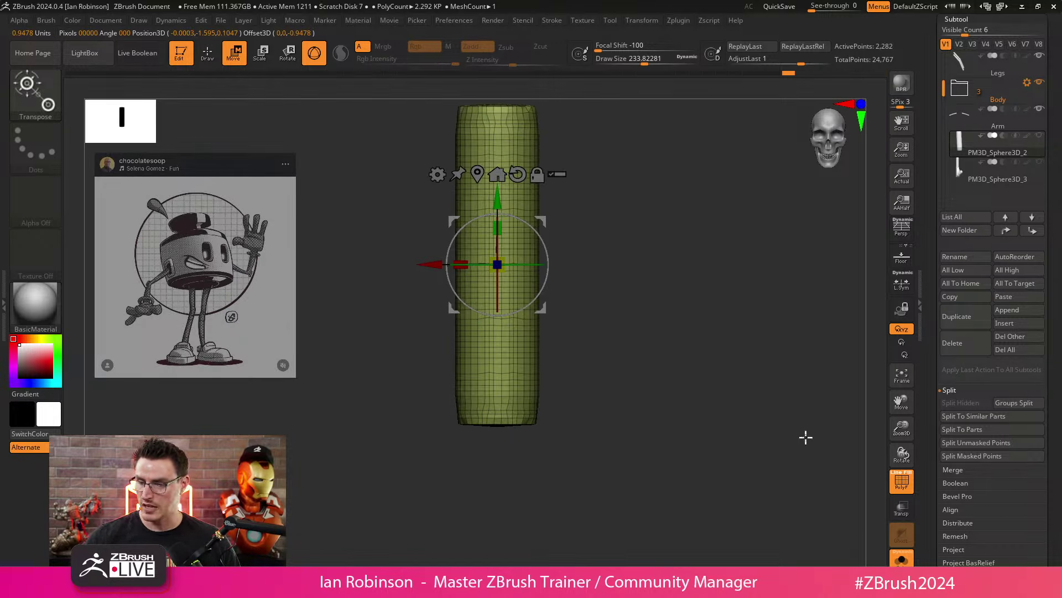
ctrl+right_drag(707, 393, 662, 286)
click(497, 174)
Step: Undo the latest changes to the Spotlight reference image and return to the finger
key(z)
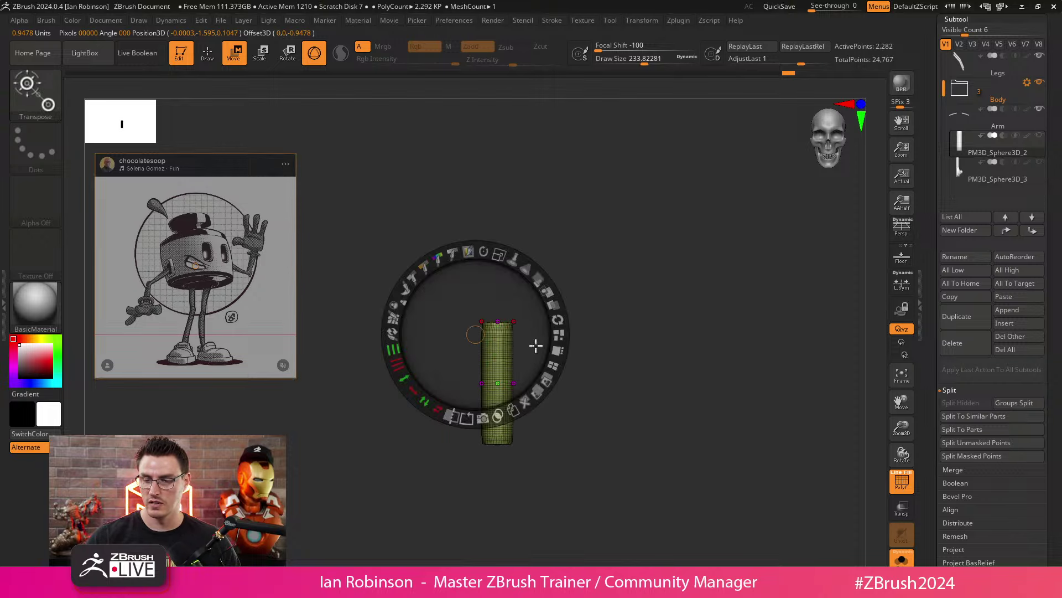
key(ctrl+z)
key(ctrl+z)
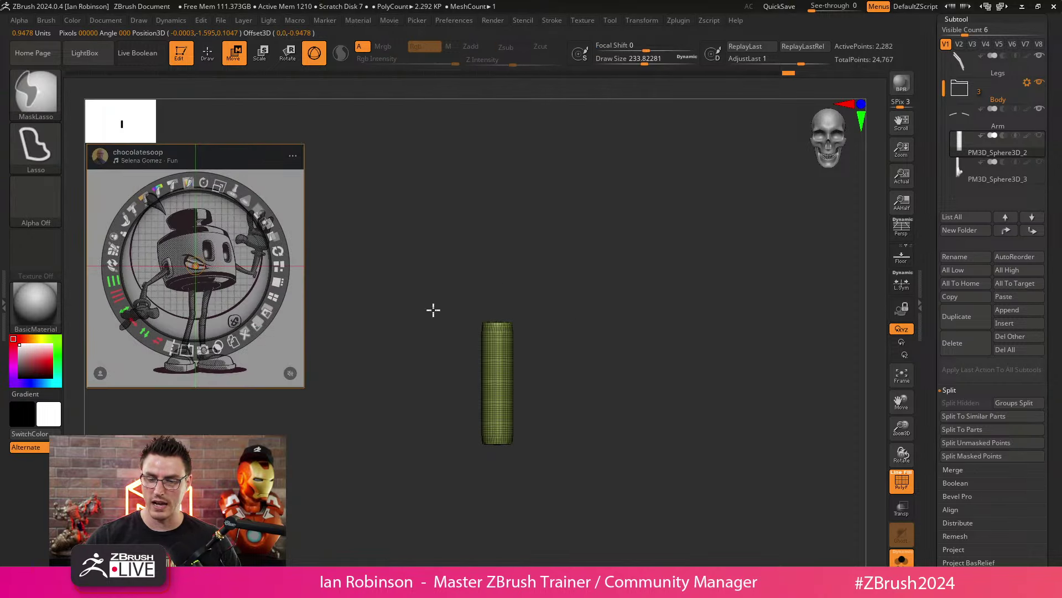
key(shift+z)
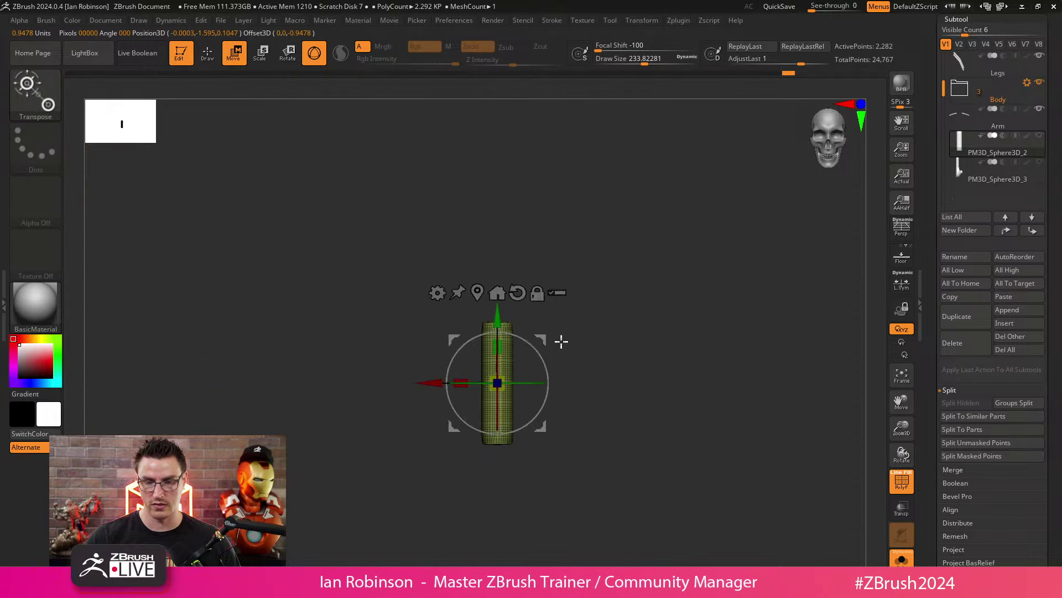
key(shift+z)
Step: Enable Local Symmetry for the middle finger and return to Draw mode with the Move brush
ctrl+right_drag(609, 325, 607, 352)
ctrl+right_drag(536, 226, 602, 272)
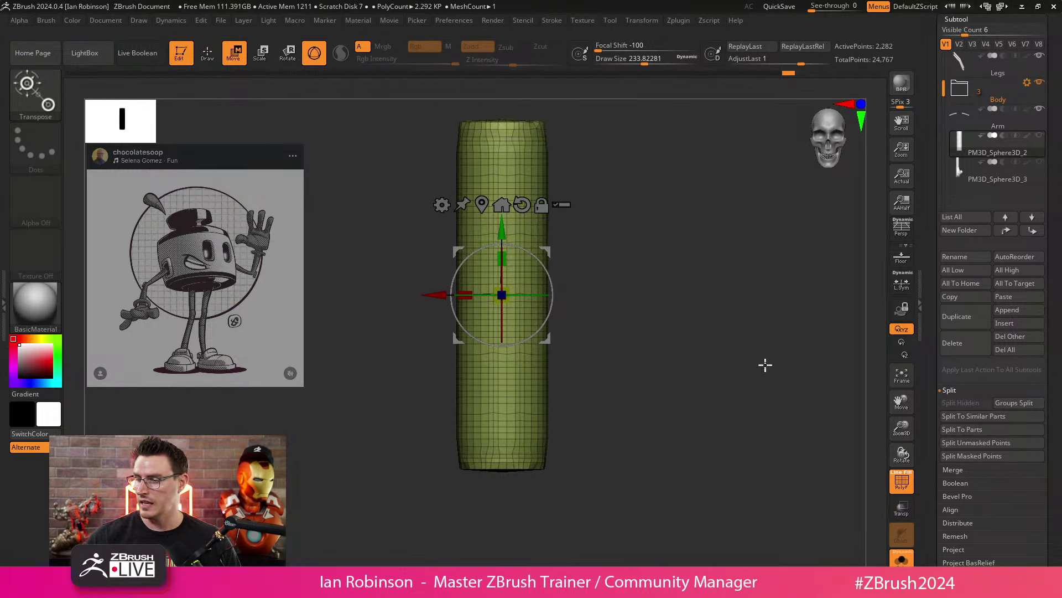
click(902, 283)
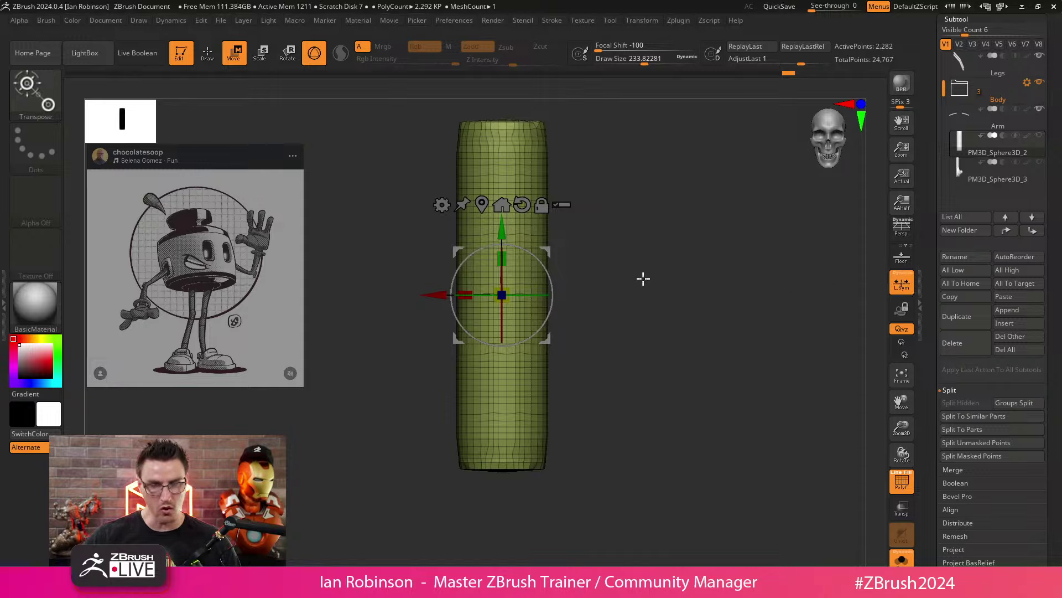
scroll(1046, 298, down, 5)
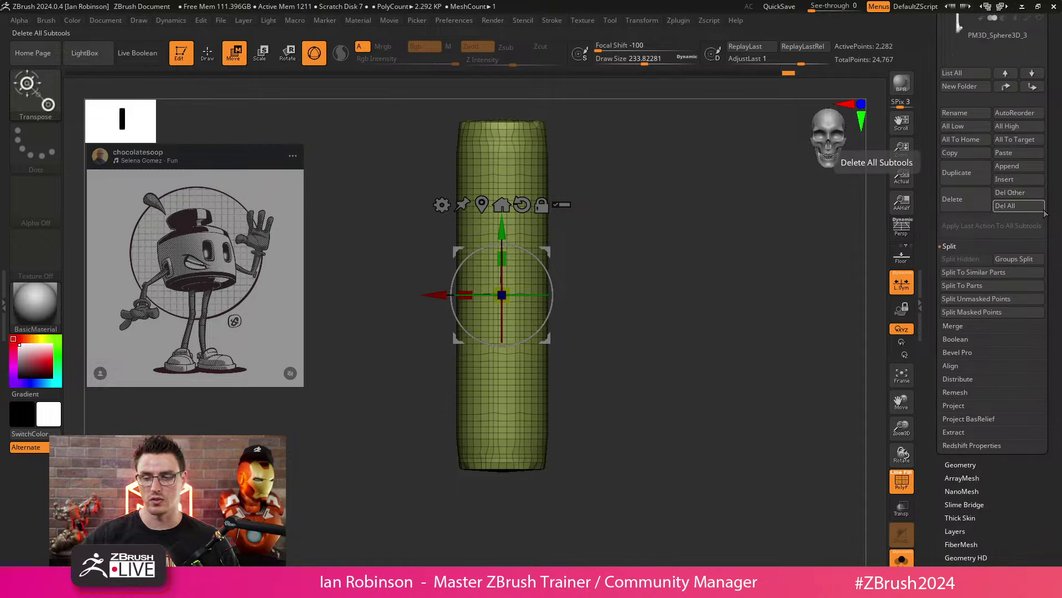
key(shift+z)
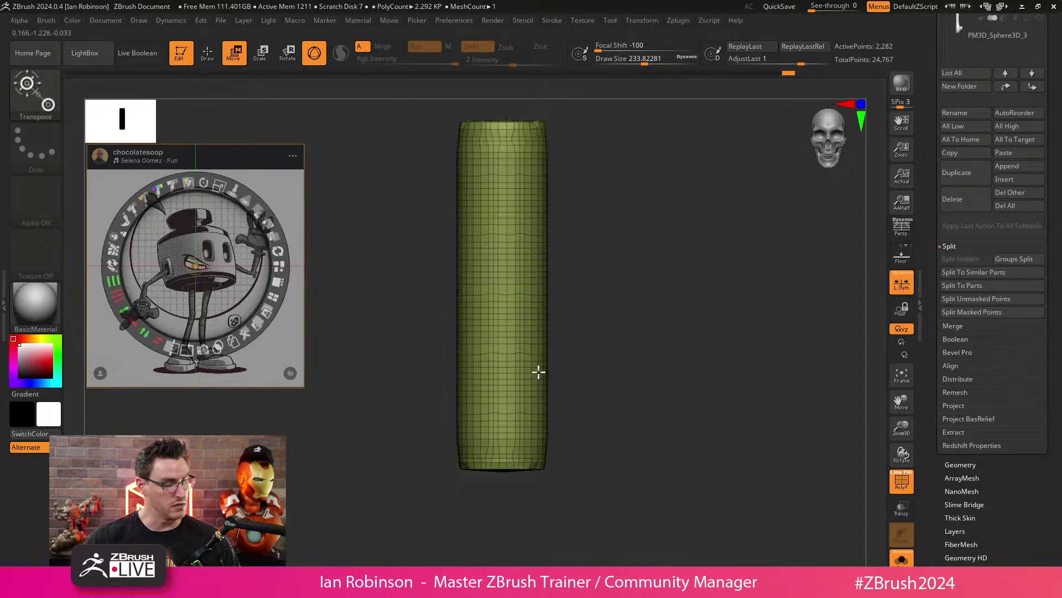
key(shift+z)
key(q)
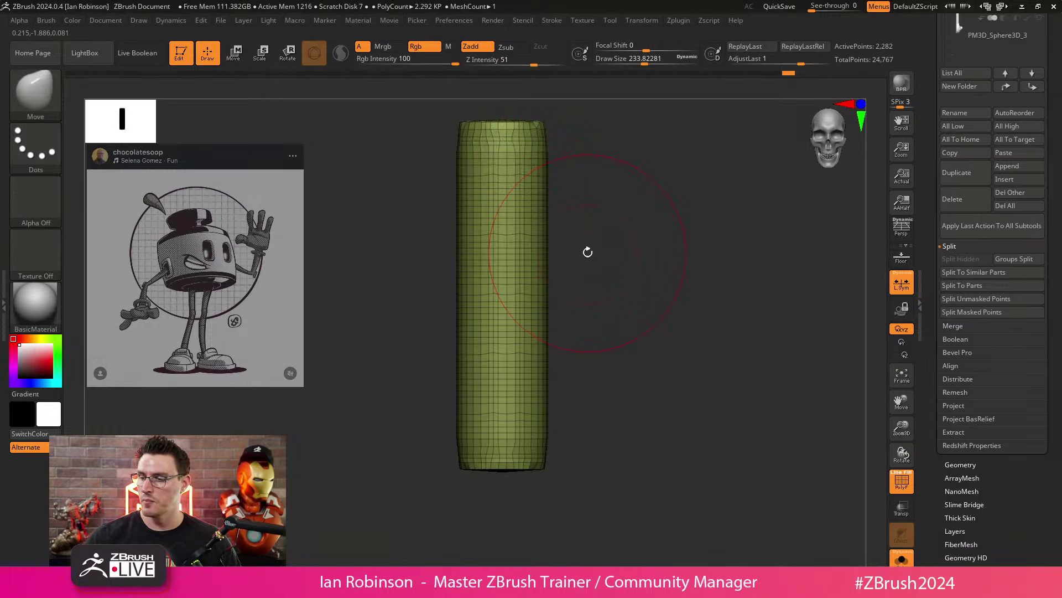
ctrl+right_drag(687, 326, 679, 280)
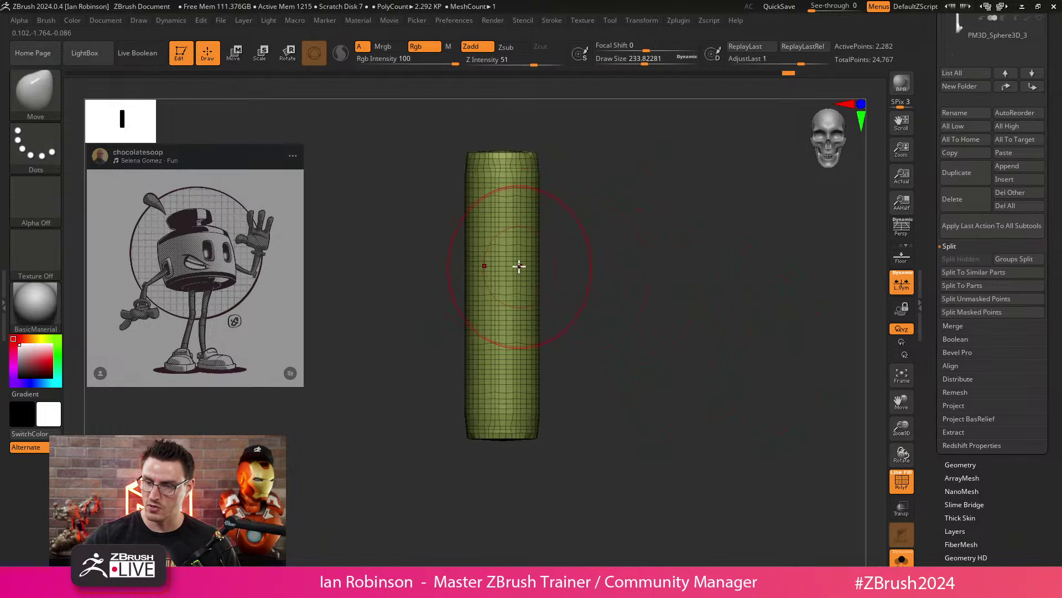
Step: Center the transform gizmo on the middle finger cylinder
key(w)
ctrl+right_drag(553, 231, 557, 235)
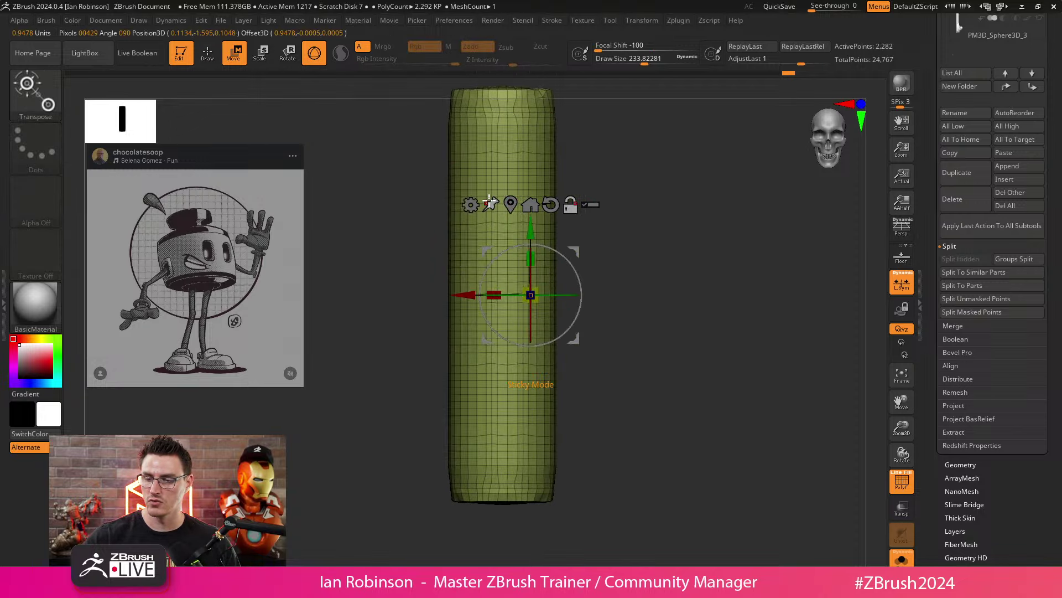
click(530, 205)
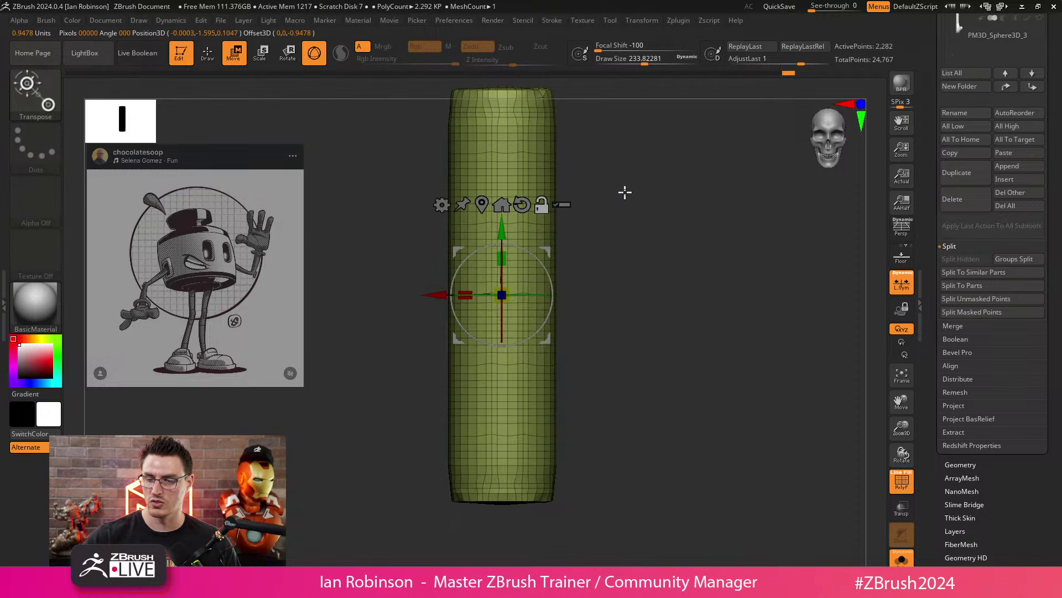
mouse_move(623, 192)
ctrl+right_down()
mouse_move(643, 247)
mouse_move(633, 209)
ctrl+right_up()
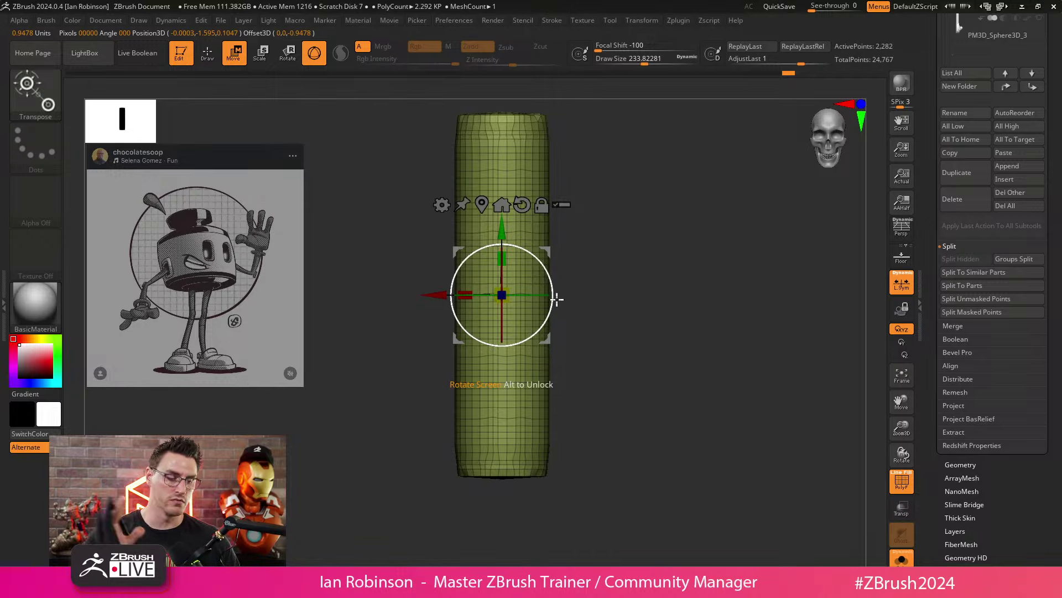
Step: Mirror and weld the finger mesh so both halves have matching topology
click(967, 464)
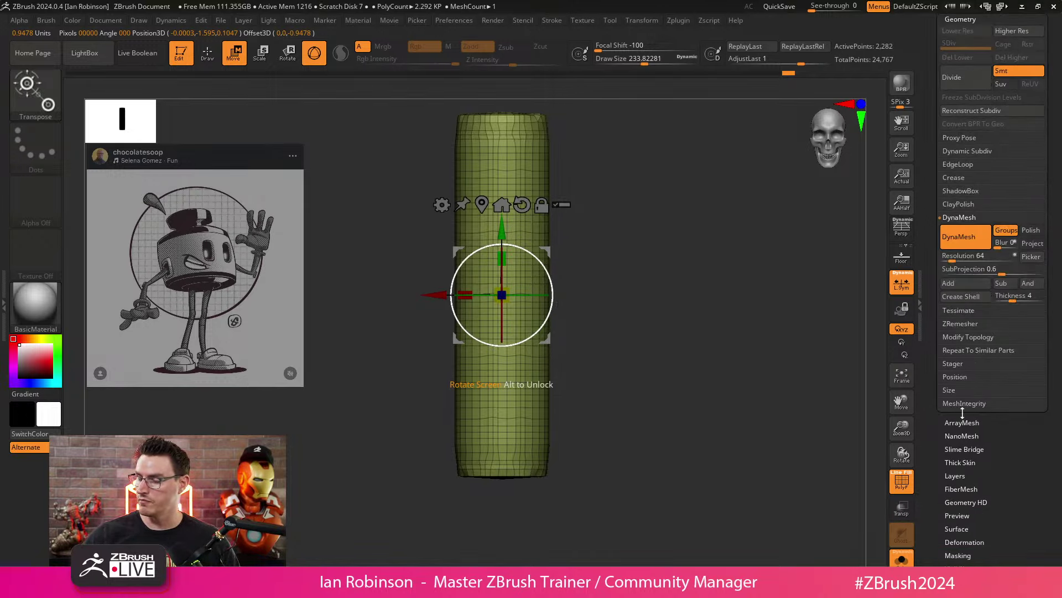
click(977, 343)
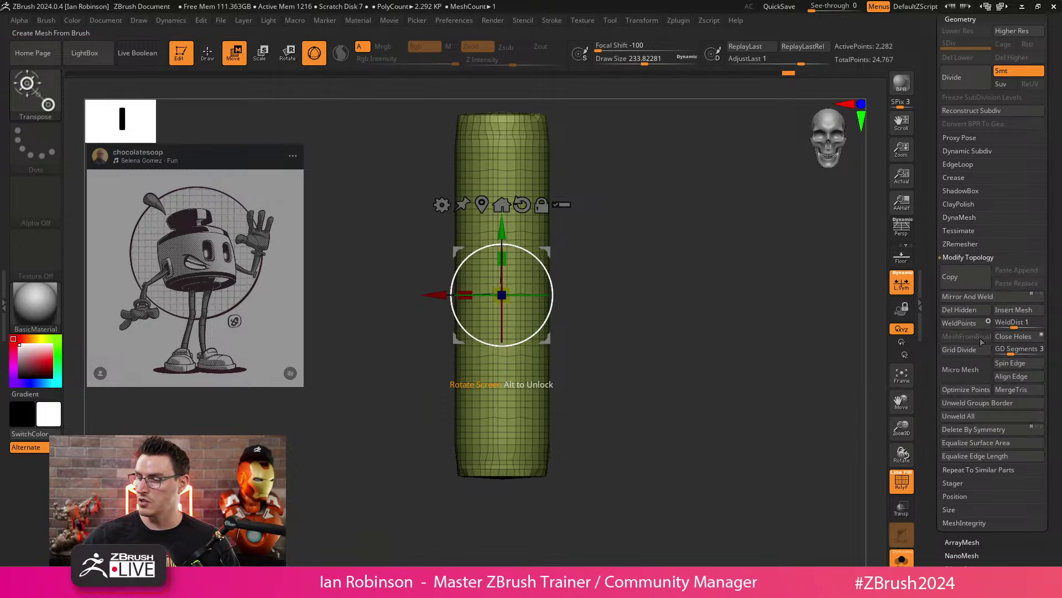
click(973, 297)
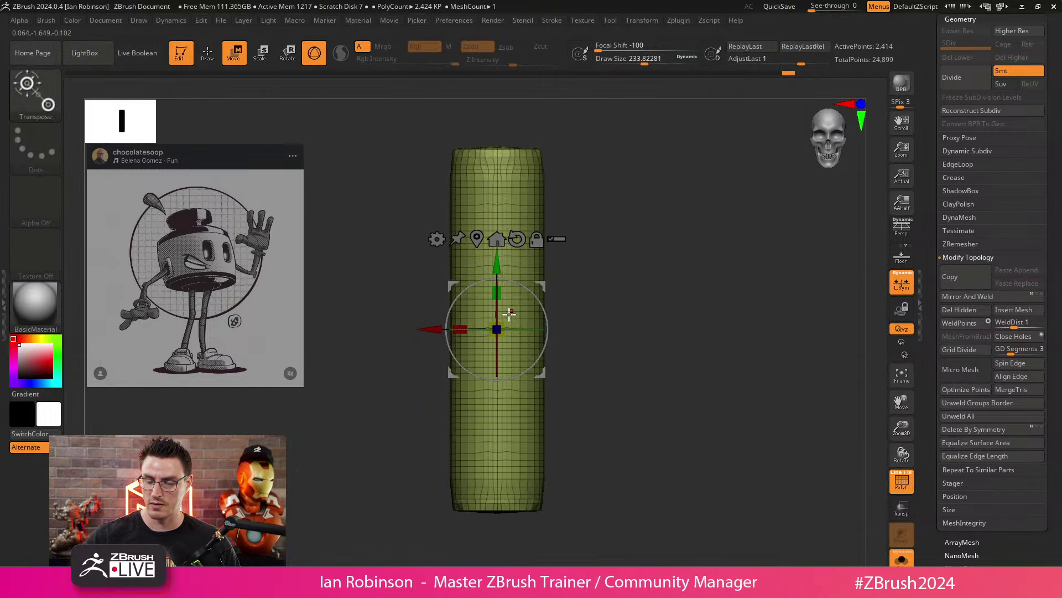
key(z)
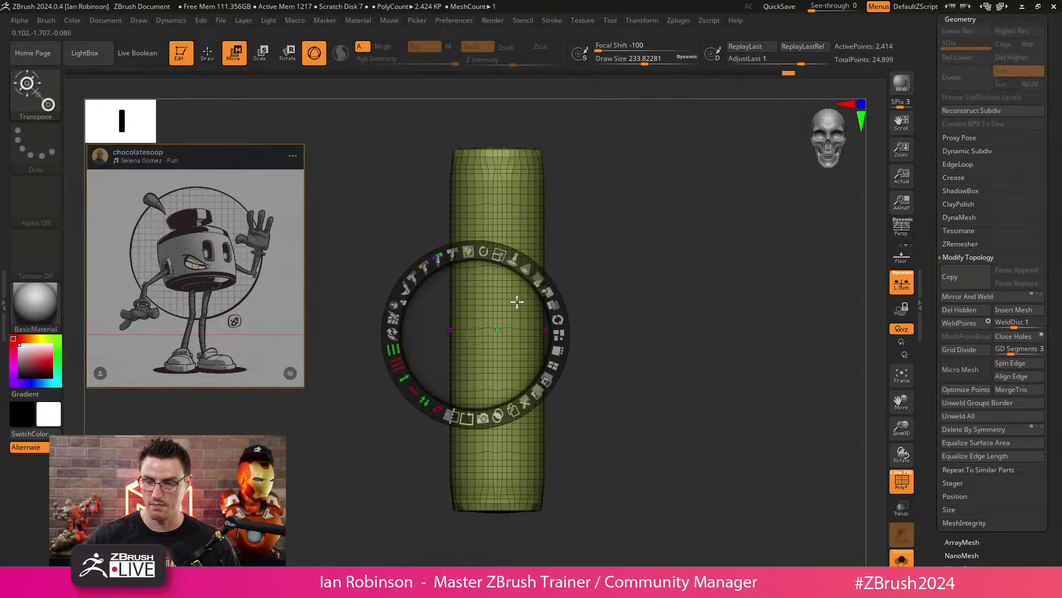
key(z)
key(q)
key(z)
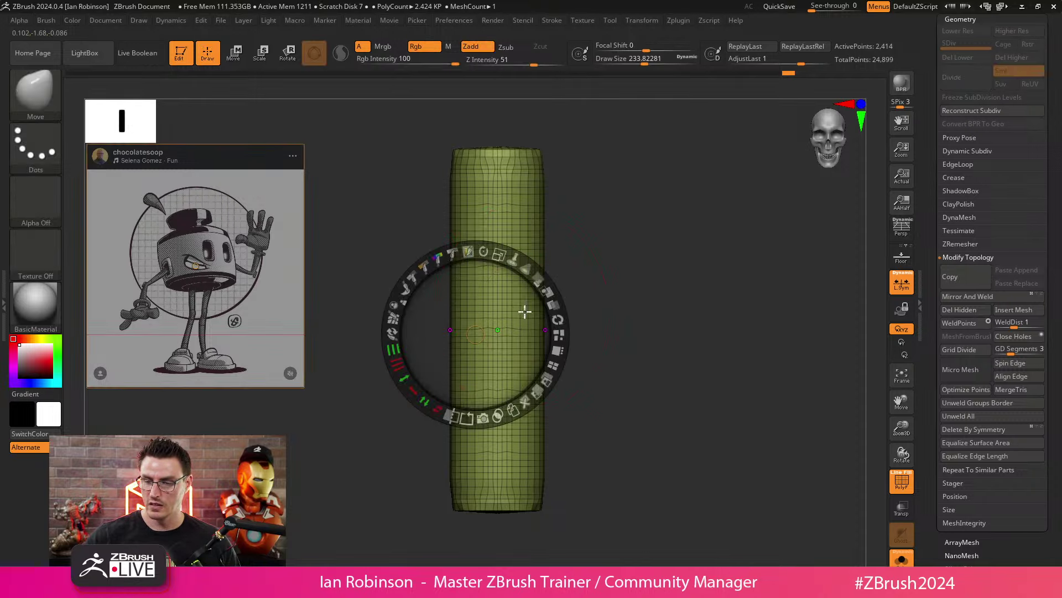
key(z)
key(ctrl+z)
Step: Try rotating the finger to a diagonal and check the Move brush's symmetry on it
key(w)
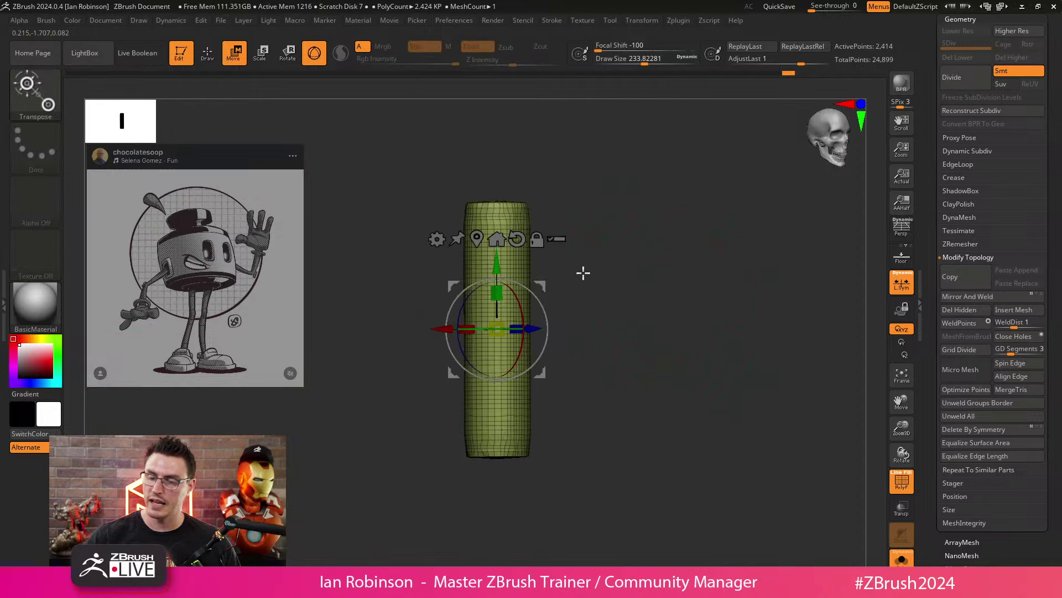
drag(582, 248, 642, 255)
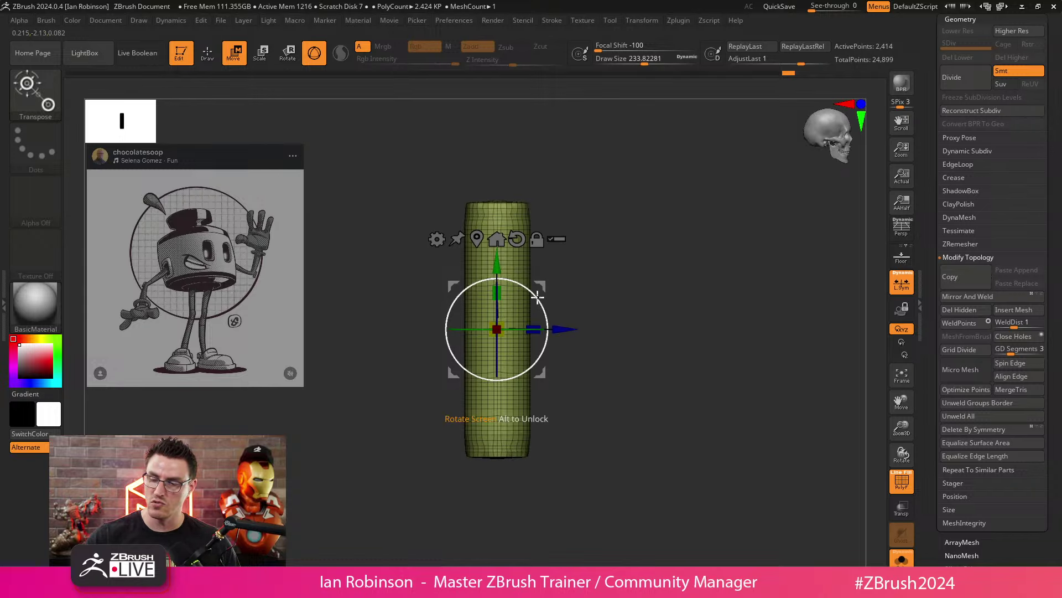
drag(537, 296, 548, 322)
key(q)
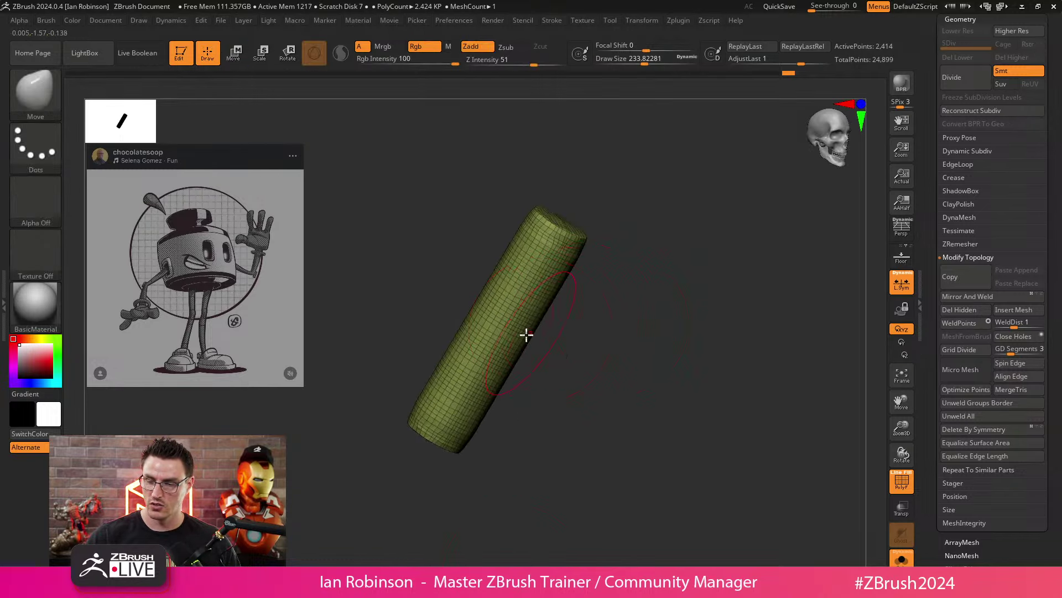
key(z)
key(z)
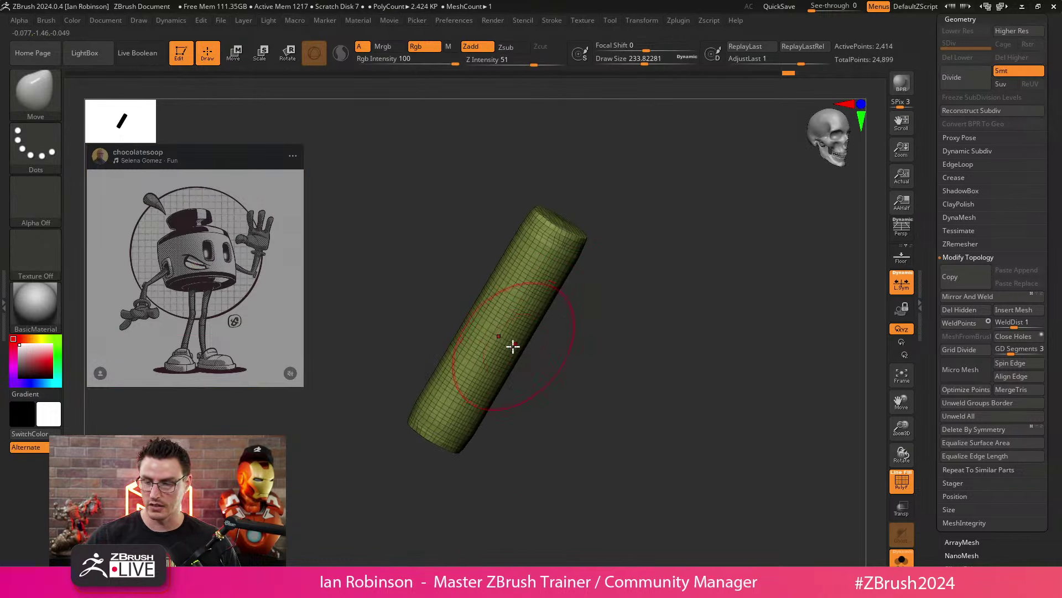
Step: View the upright finger from the front and set the Move brush's draw size to about 177
mouse_move(530, 337)
shift+right_down()
mouse_move(521, 337)
mouse_move(567, 290)
mouse_move(525, 303)
mouse_move(593, 308)
mouse_move(581, 287)
shift+right_up()
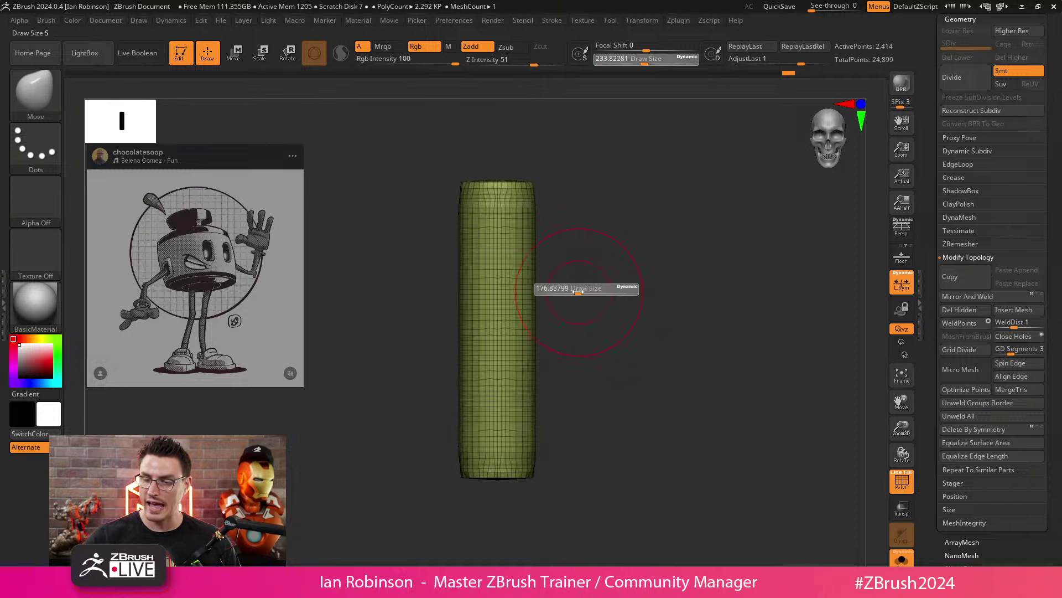
key(w)
key(q)
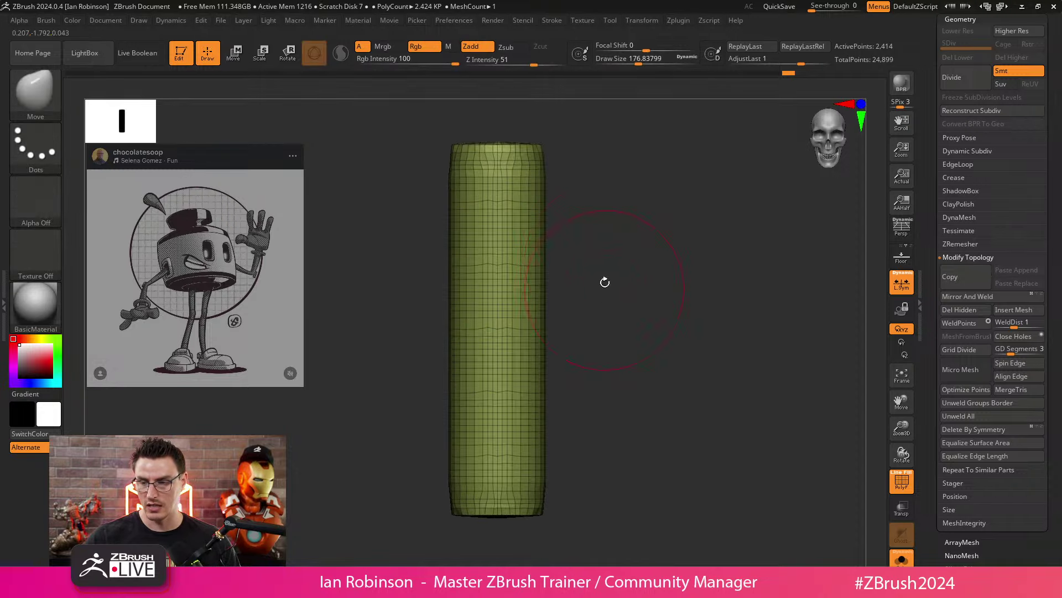
right_drag(581, 213, 573, 218)
key(shift)
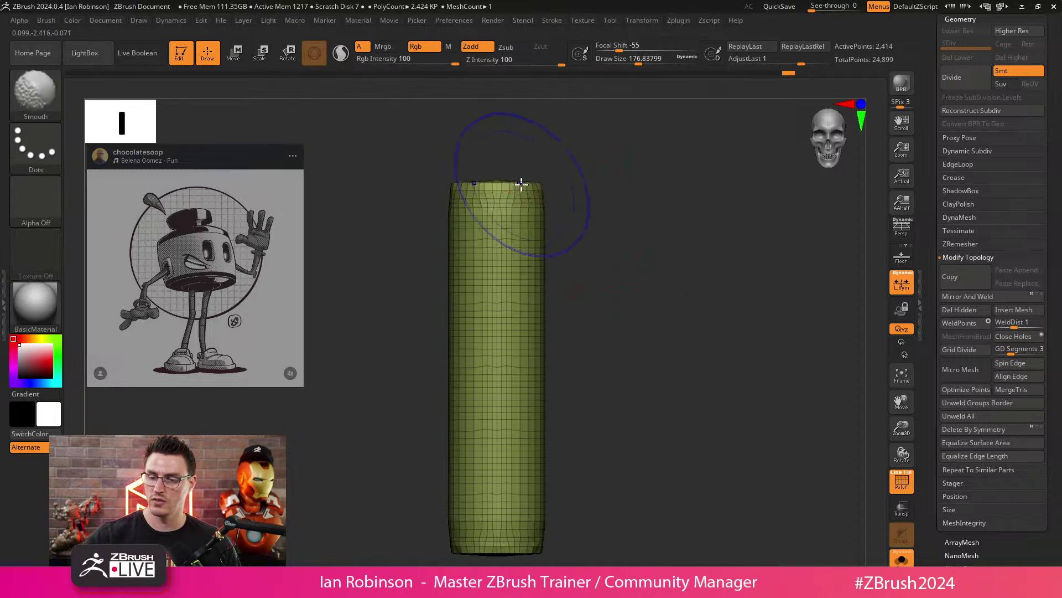
key(shift)
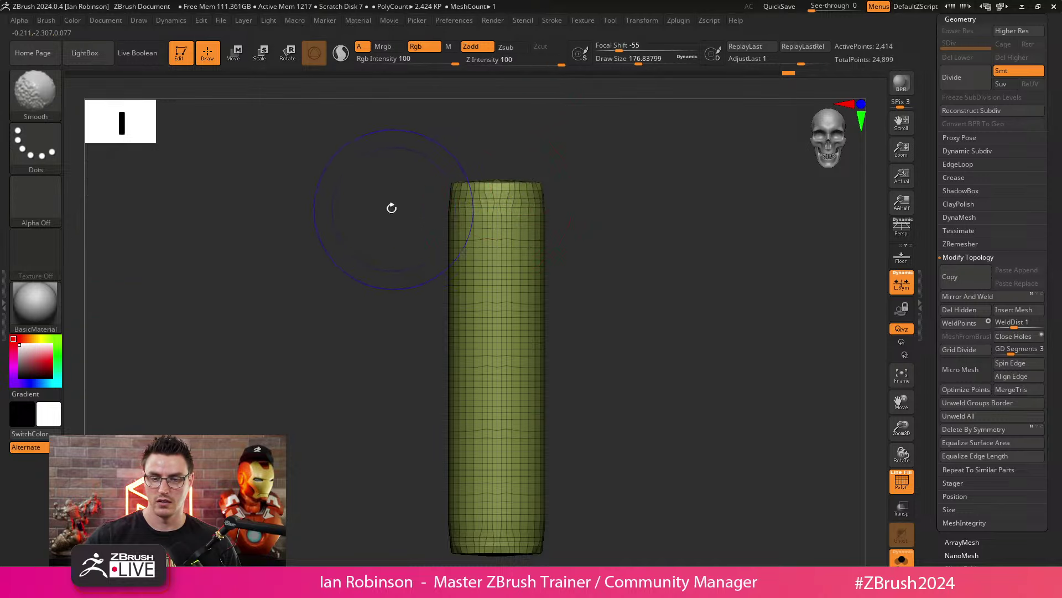
Step: Open the Move brush's Samples settings and taper the upper finger toward a rounded, smoothed tip
click(47, 20)
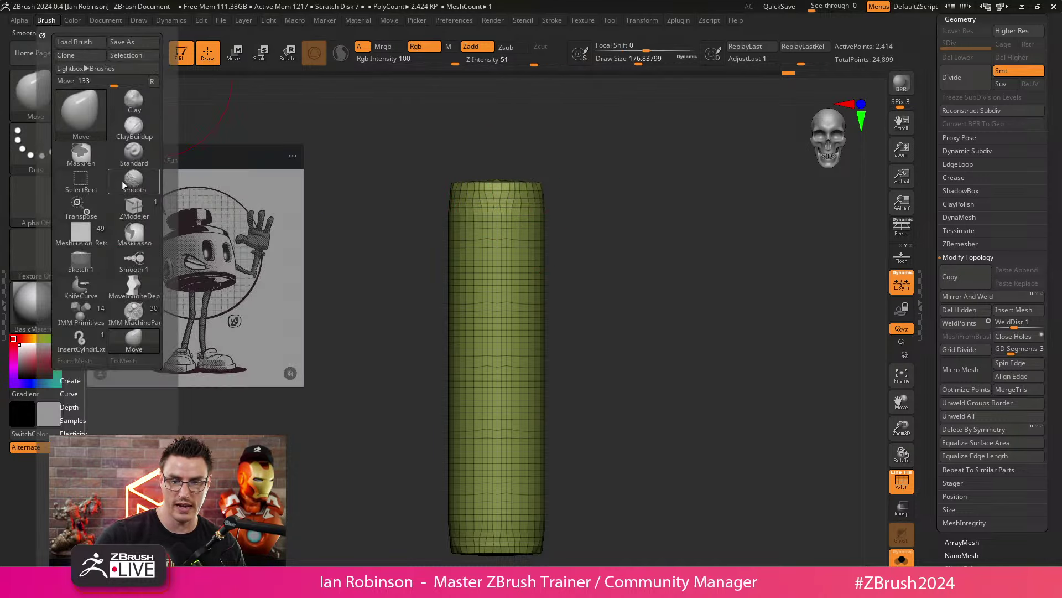
drag(123, 390, 123, 316)
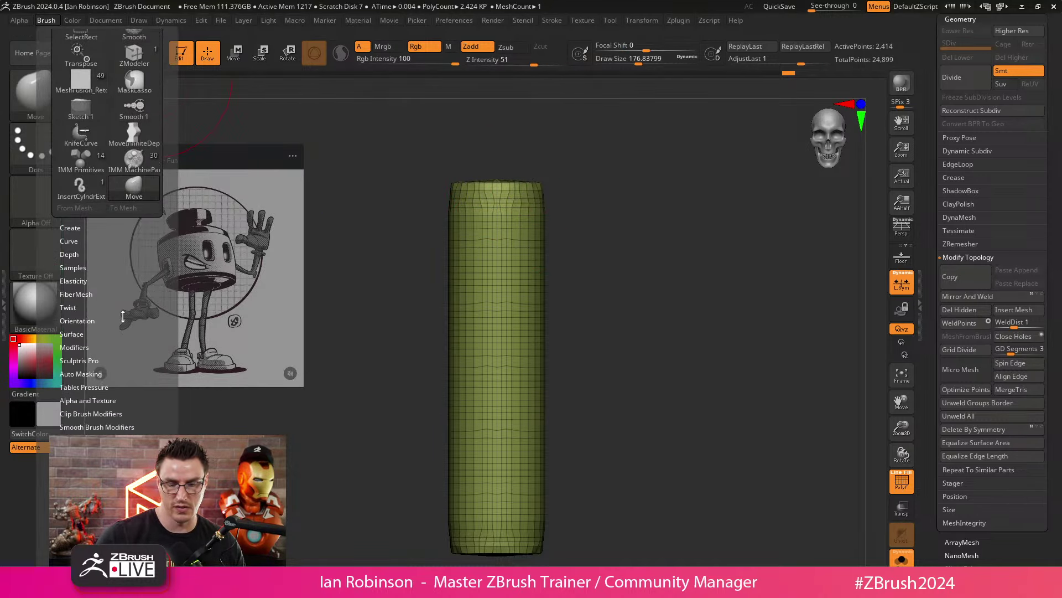
click(77, 267)
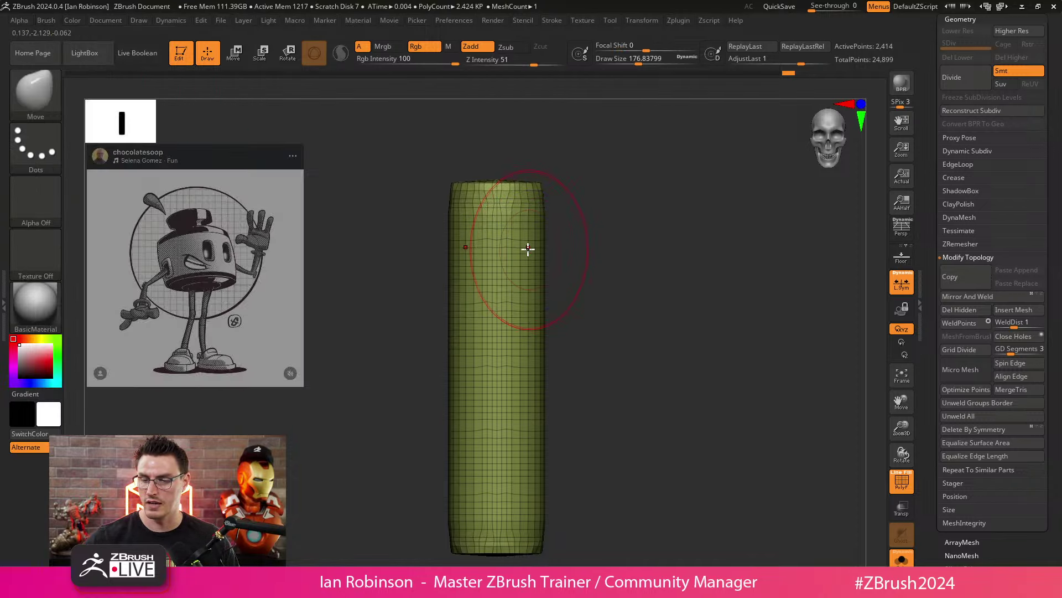
drag(469, 220, 531, 237)
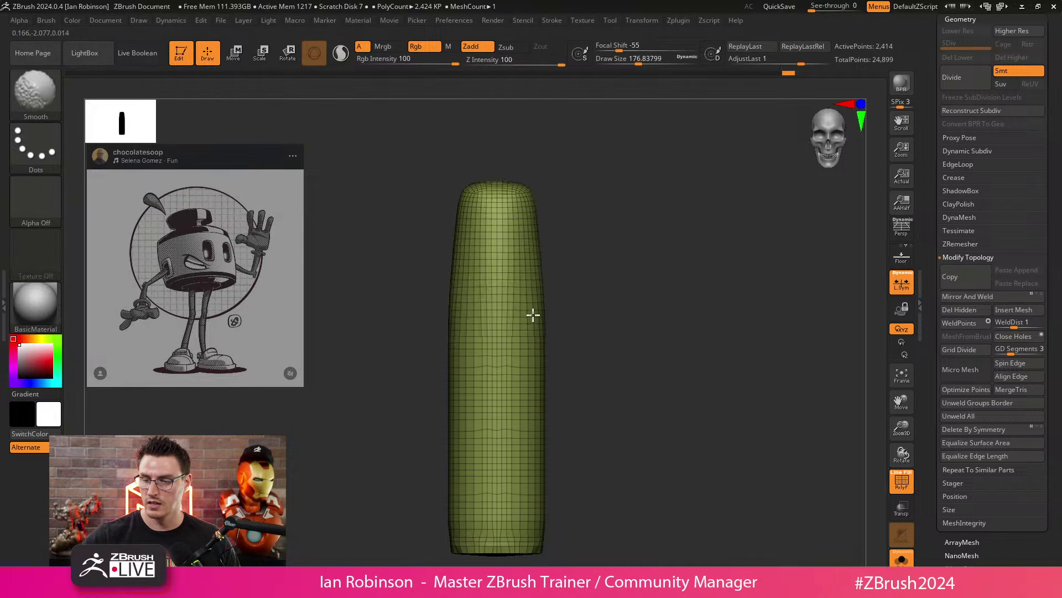
drag(638, 271, 569, 221)
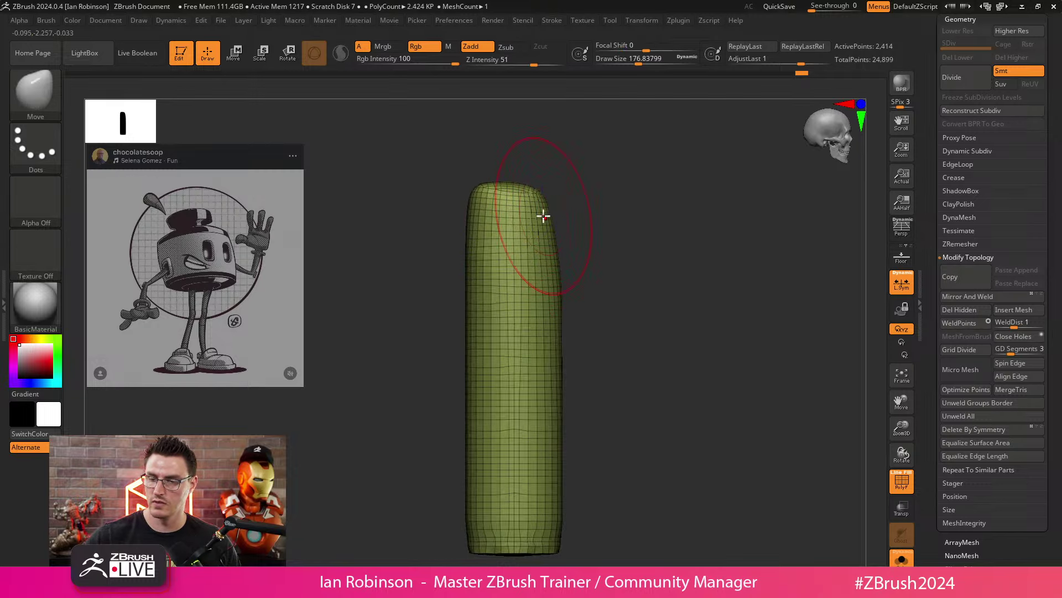
Step: Slope the fingertip and give the finger a gently wavy side profile with the MoveInfiniteDepth brush
key(b)
click(542, 193)
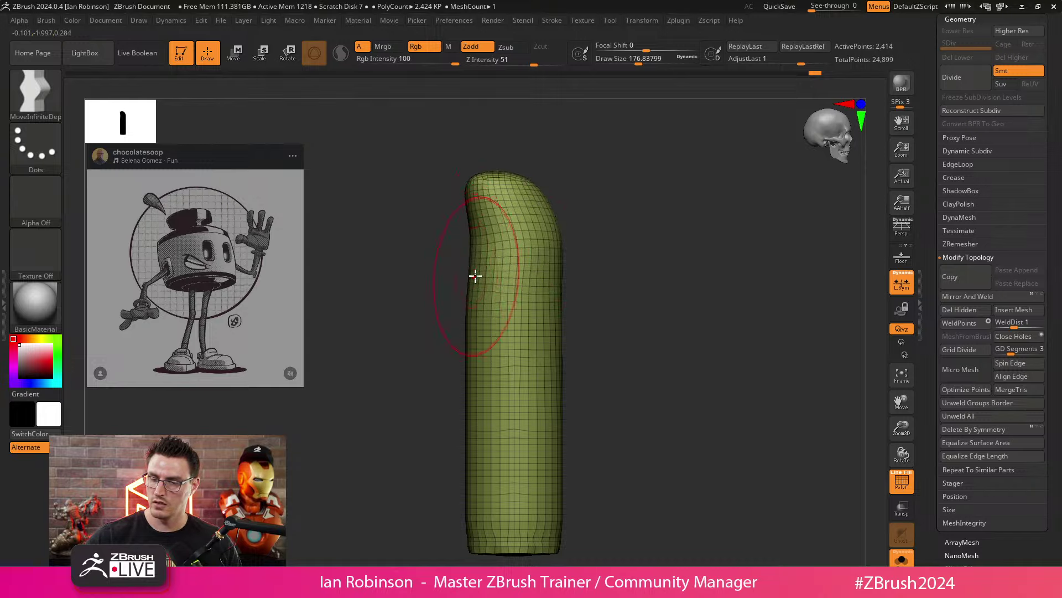
drag(465, 396, 474, 394)
Step: Carve two joint creases across the finger's palm side with DamStandard, undoing the lower one and recarving it higher up
alt+drag(615, 340, 626, 273)
key(b)
key(d)
key(s)
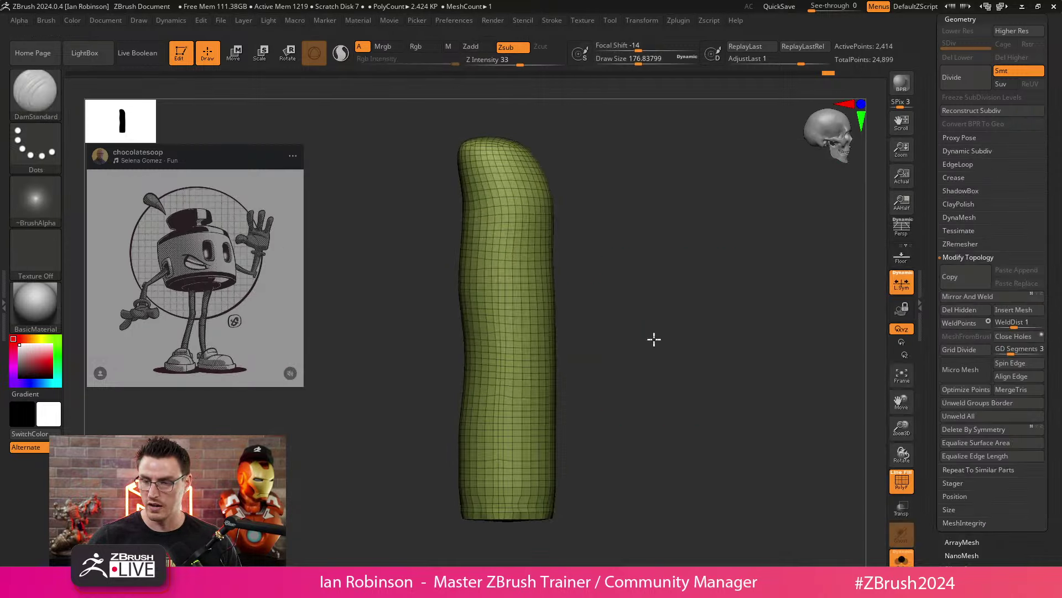
drag(654, 340, 709, 266)
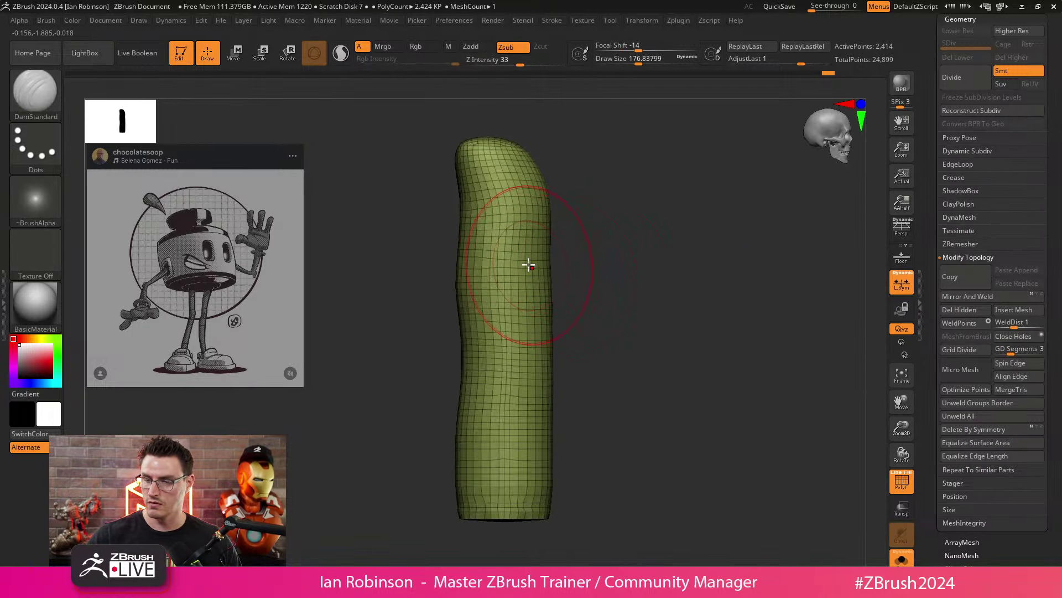
mouse_move(529, 266)
mouse_down()
mouse_move(619, 268)
mouse_move(614, 277)
mouse_move(641, 266)
mouse_move(556, 379)
mouse_up()
drag(525, 418, 595, 416)
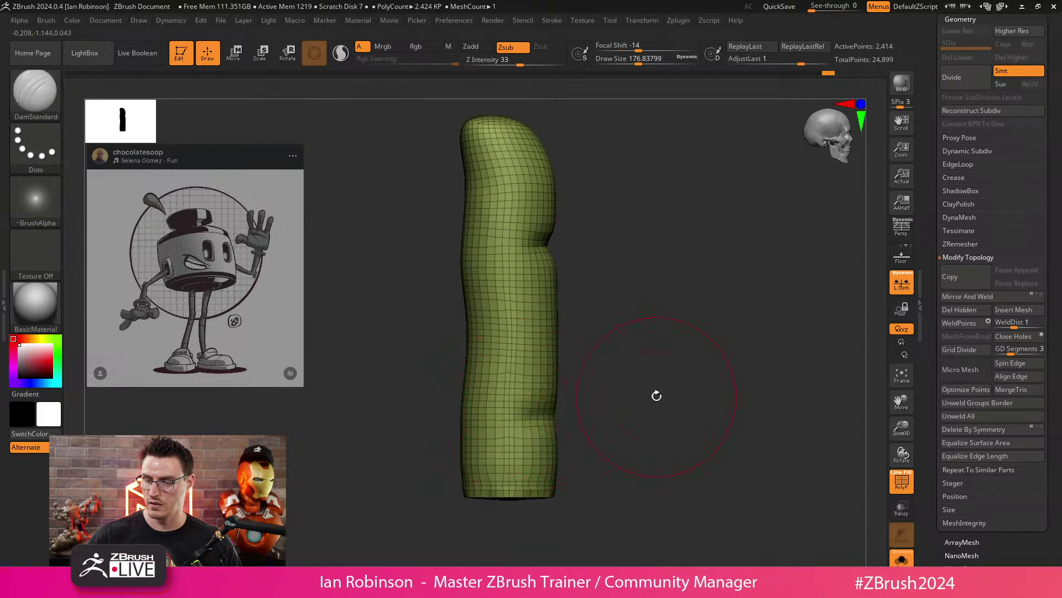
drag(656, 396, 586, 396)
key(ctrl+z)
mouse_move(578, 339)
mouse_down()
mouse_move(572, 370)
mouse_move(591, 379)
mouse_move(565, 387)
mouse_move(675, 363)
mouse_move(545, 360)
mouse_move(706, 363)
mouse_move(669, 331)
mouse_up()
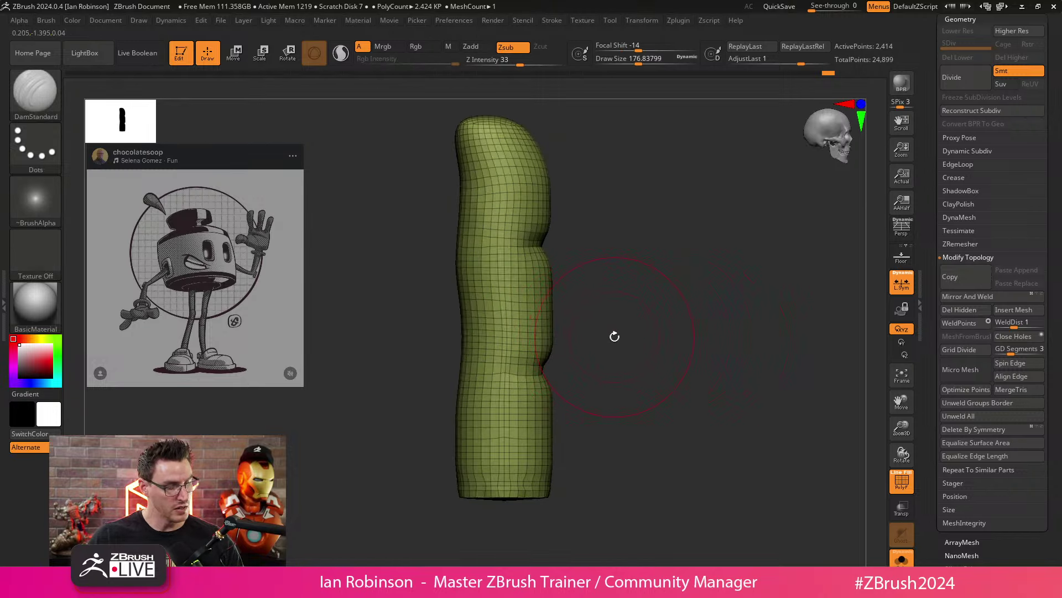
Step: Refine the finger's back contour and tip and widen its base with MoveInfiniteDepth at a draw size of about 163
key(b)
key(m)
key(i)
key(s)
click(647, 311)
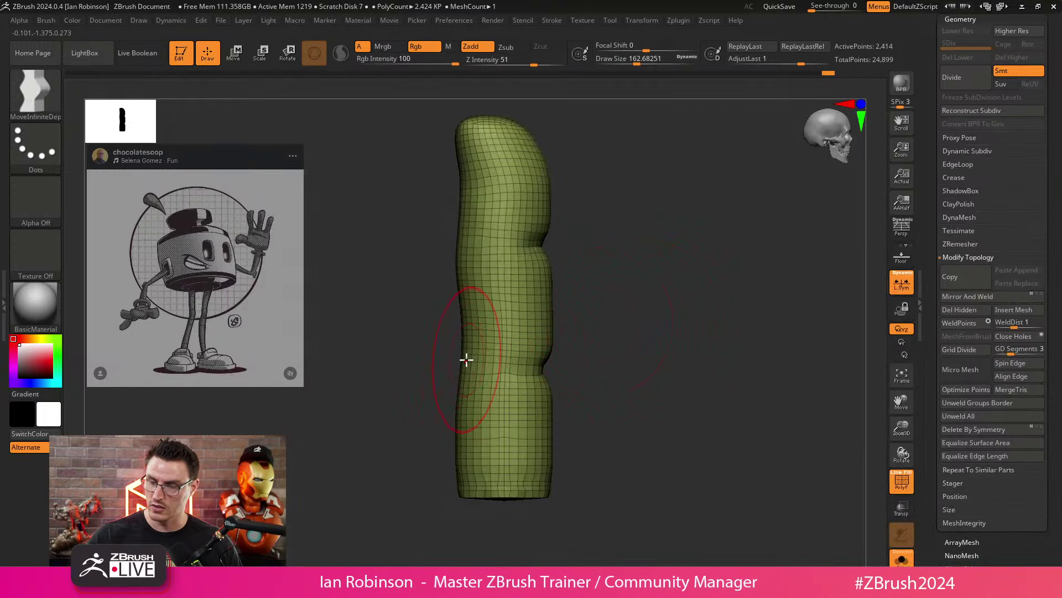
mouse_move(467, 360)
mouse_down()
mouse_move(450, 496)
mouse_move(455, 480)
mouse_up()
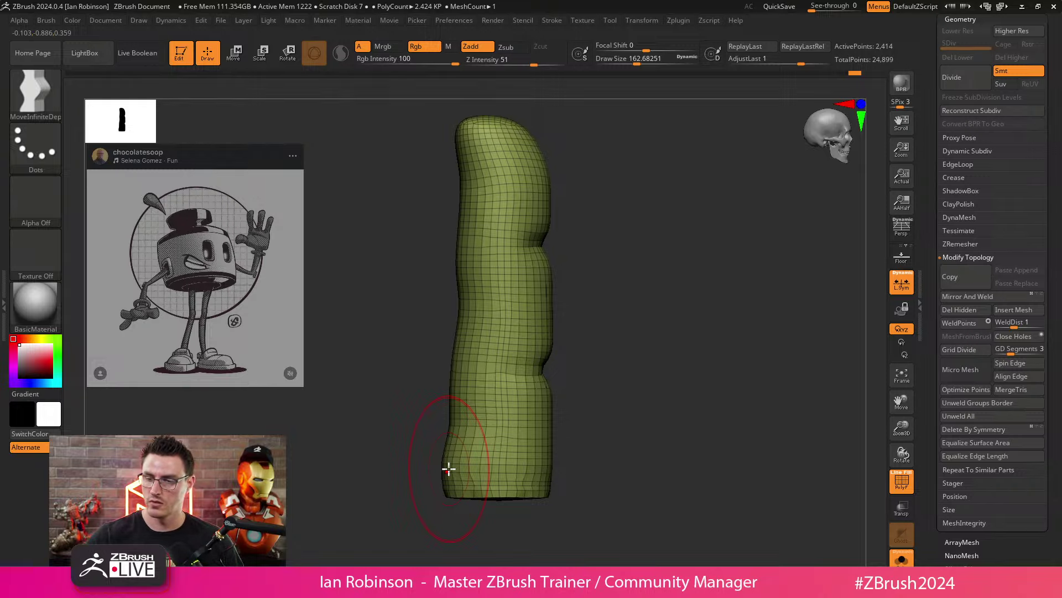
mouse_move(462, 166)
mouse_down()
mouse_move(531, 147)
mouse_move(490, 114)
mouse_move(498, 129)
mouse_up()
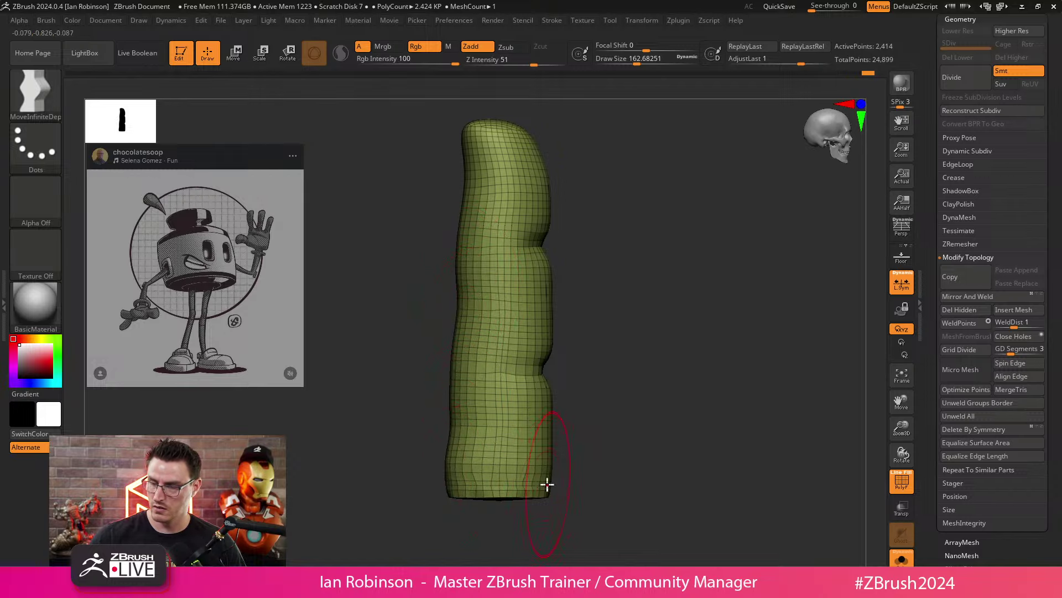
drag(546, 484, 559, 489)
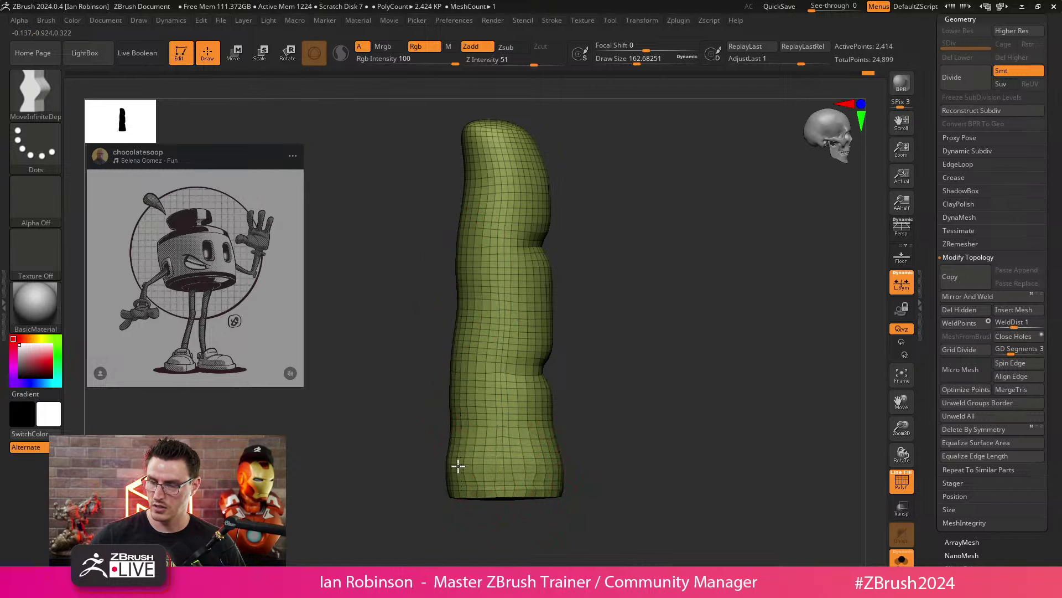
Step: Set the draw size to about 124 and smooth the finger's surface around the middle and lower segments
mouse_move(506, 441)
mouse_down()
mouse_move(607, 422)
mouse_move(542, 398)
mouse_move(584, 341)
mouse_move(629, 332)
mouse_move(625, 322)
mouse_up()
key(s)
drag(624, 332, 614, 343)
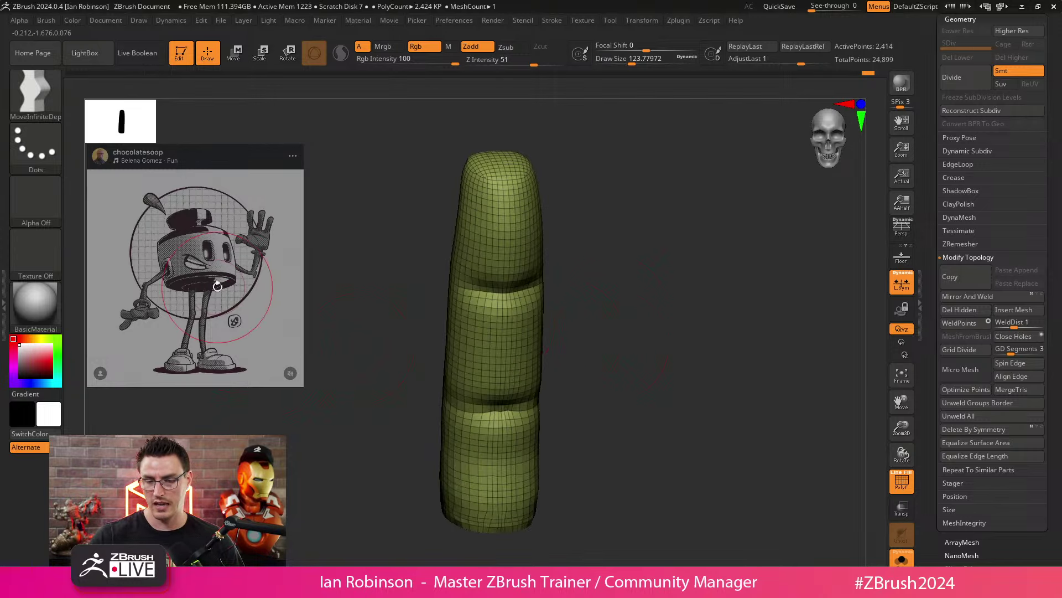
drag(652, 296, 638, 254)
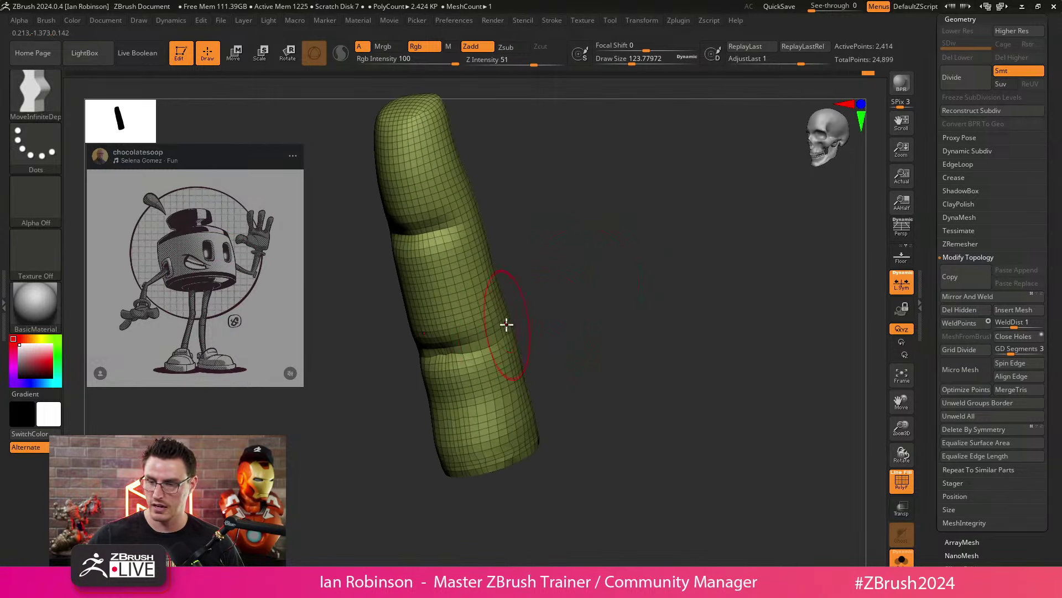
mouse_move(458, 360)
shift+mouse_down()
mouse_move(486, 320)
mouse_move(498, 356)
shift+mouse_up()
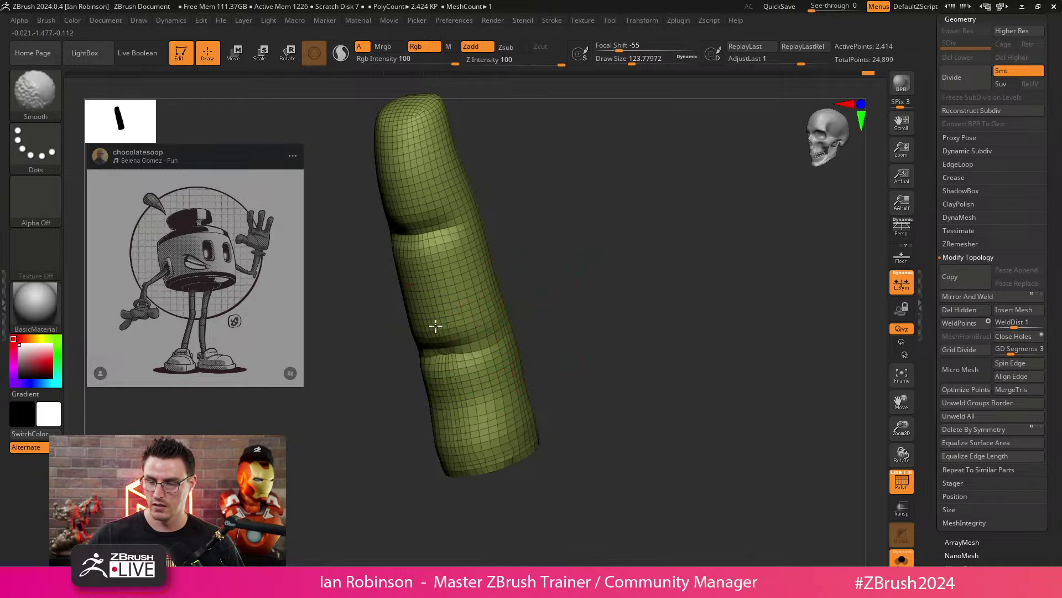
key(shift)
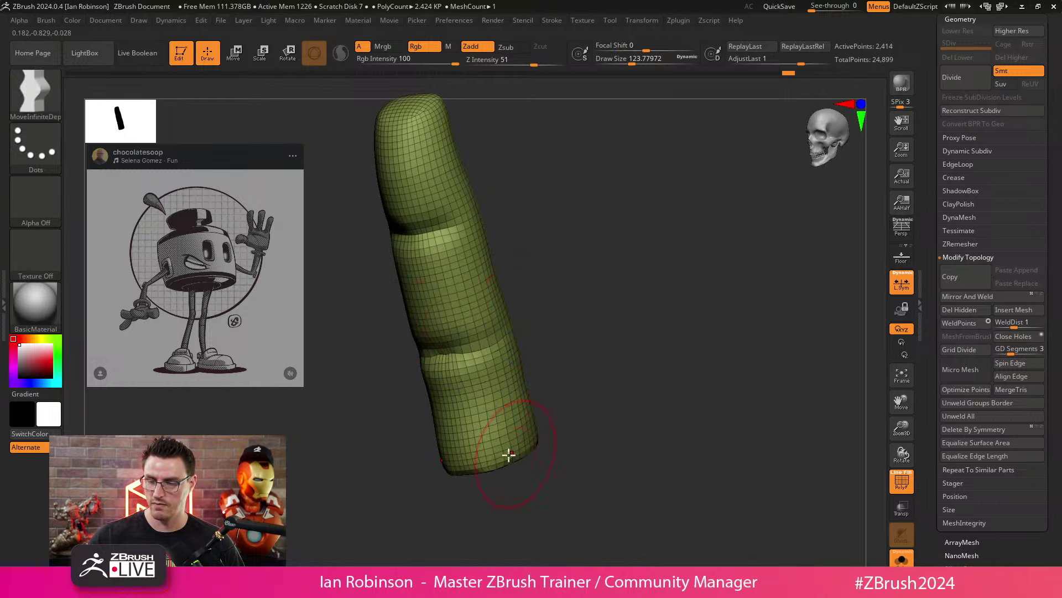
shift+drag(600, 370, 548, 408)
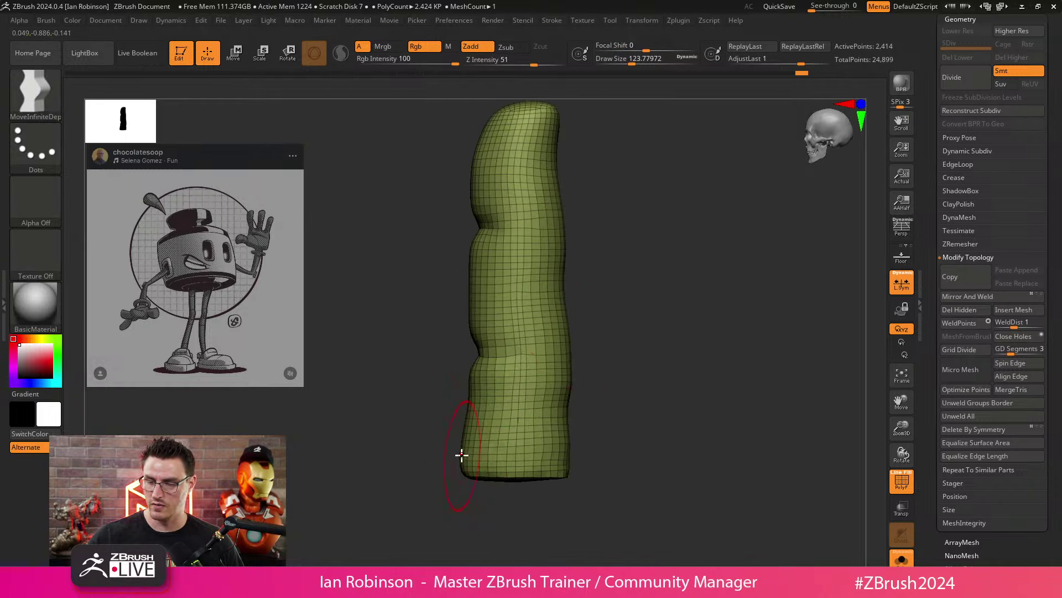
Step: Nudge the palm-side edge of the finger's base slightly inward and check the finger from the front
drag(461, 455, 464, 454)
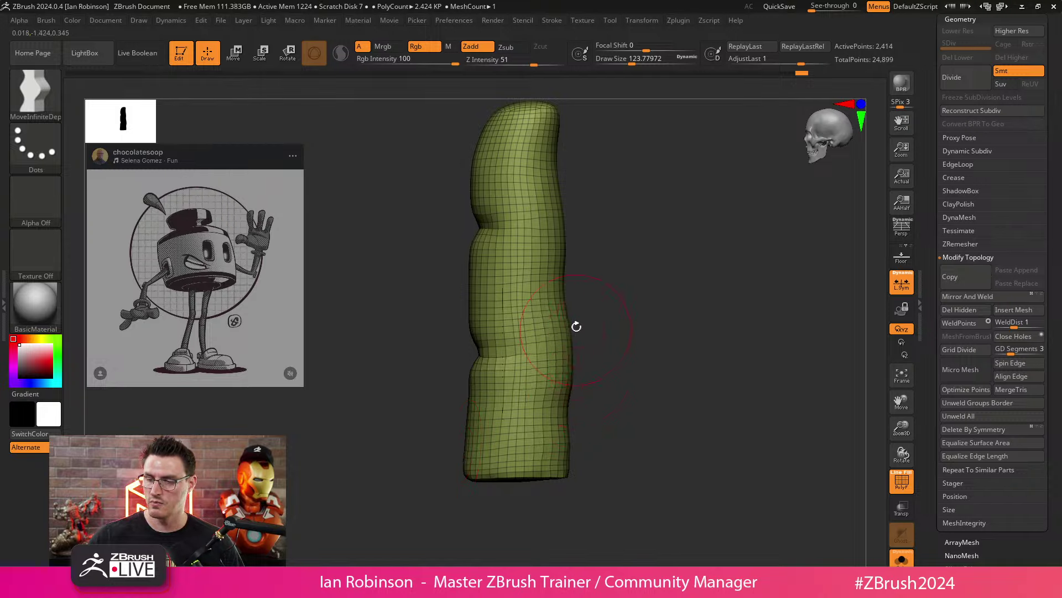
shift+drag(664, 251, 675, 457)
key(w)
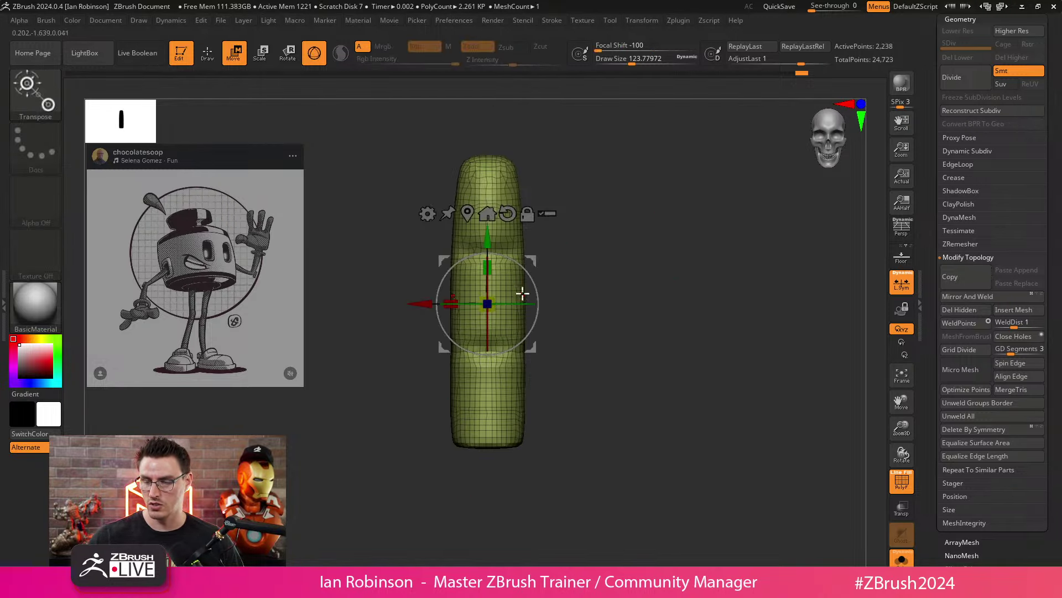
key(q)
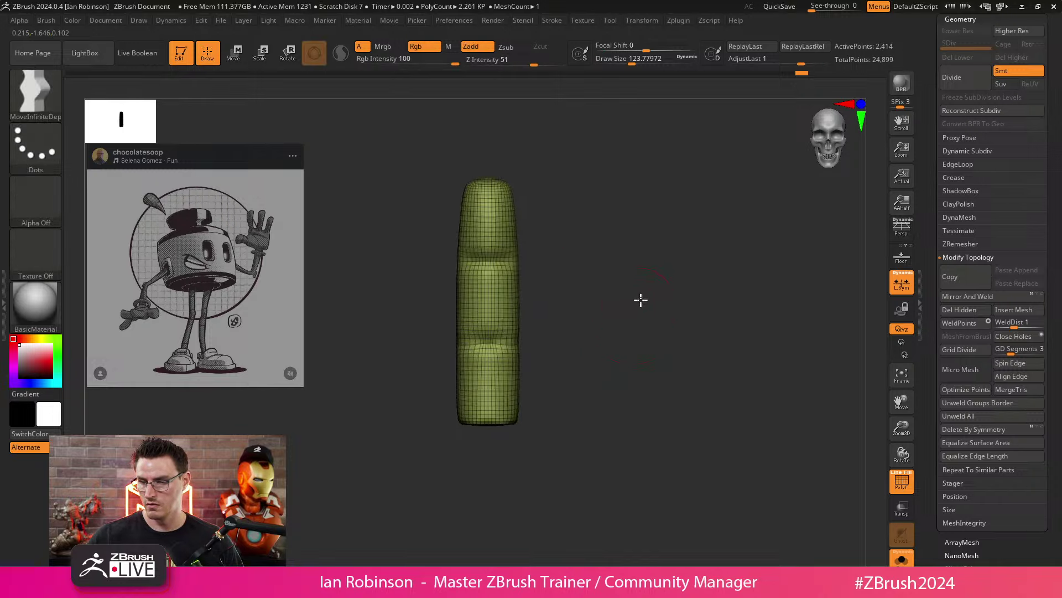
Step: Switch to visibility set V3 and leave solo display to view the sculpted finger together with only the rest of the hand
click(905, 562)
drag(732, 410, 709, 331)
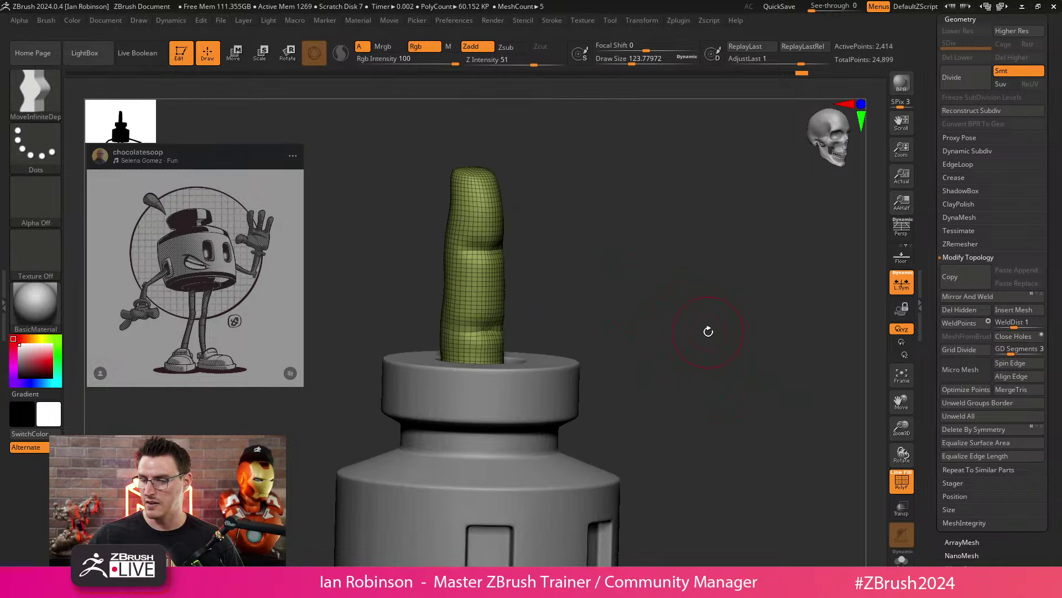
click(902, 558)
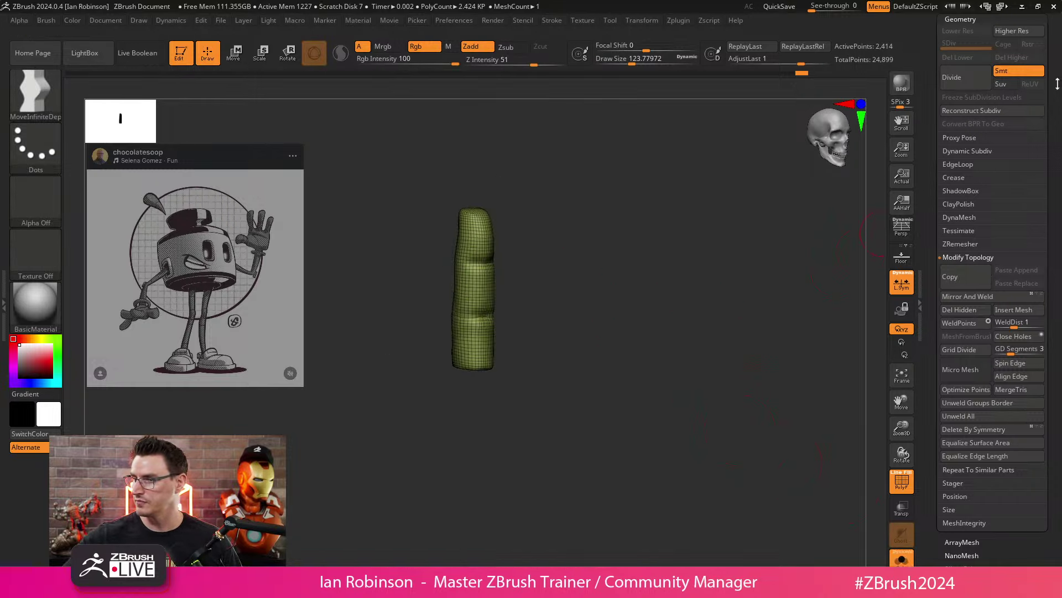
scroll(974, 135, up, 2)
click(963, 123)
drag(725, 308, 754, 289)
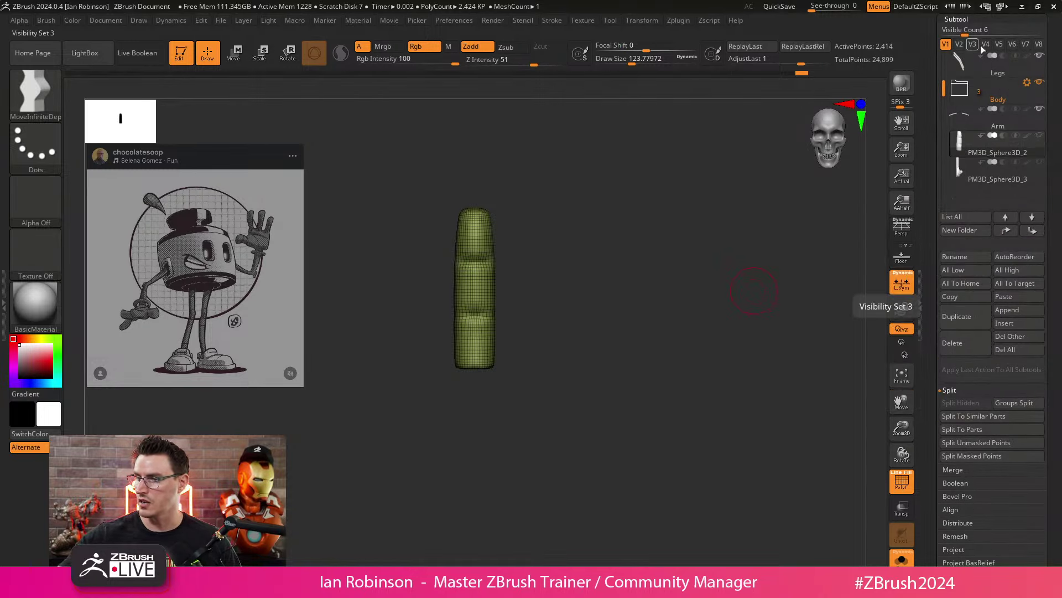
scroll(1060, 101, up, 2)
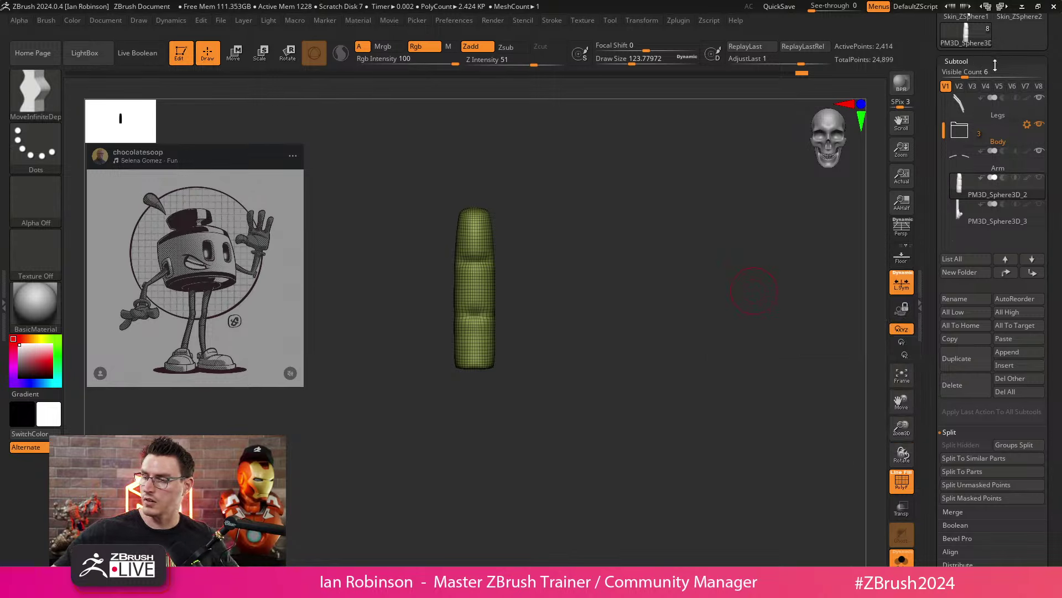
click(973, 86)
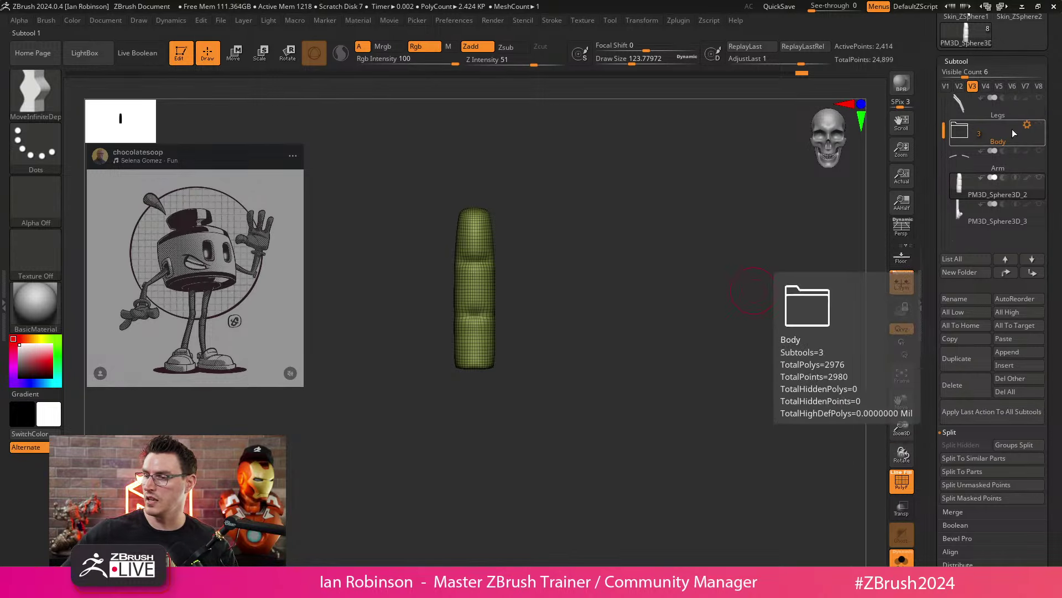
click(754, 290)
drag(704, 357, 672, 332)
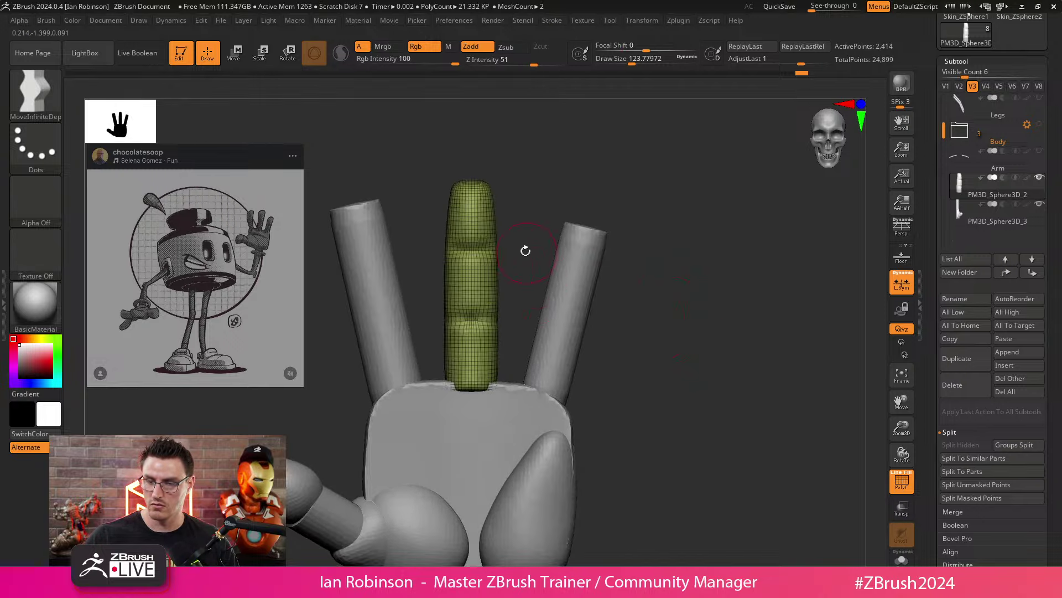
Step: Set the draw size to about 182, widen the finger's tip and slim its middle and lower segments in front view
key(s)
key(s)
mouse_move(514, 238)
mouse_down()
mouse_move(523, 238)
mouse_move(494, 193)
mouse_up()
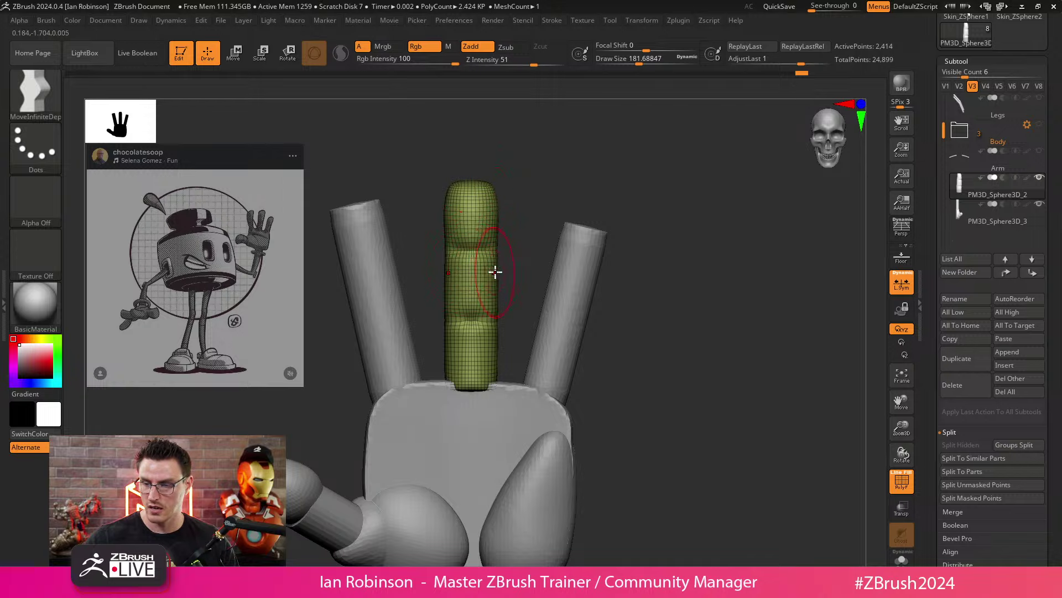
drag(495, 271, 491, 353)
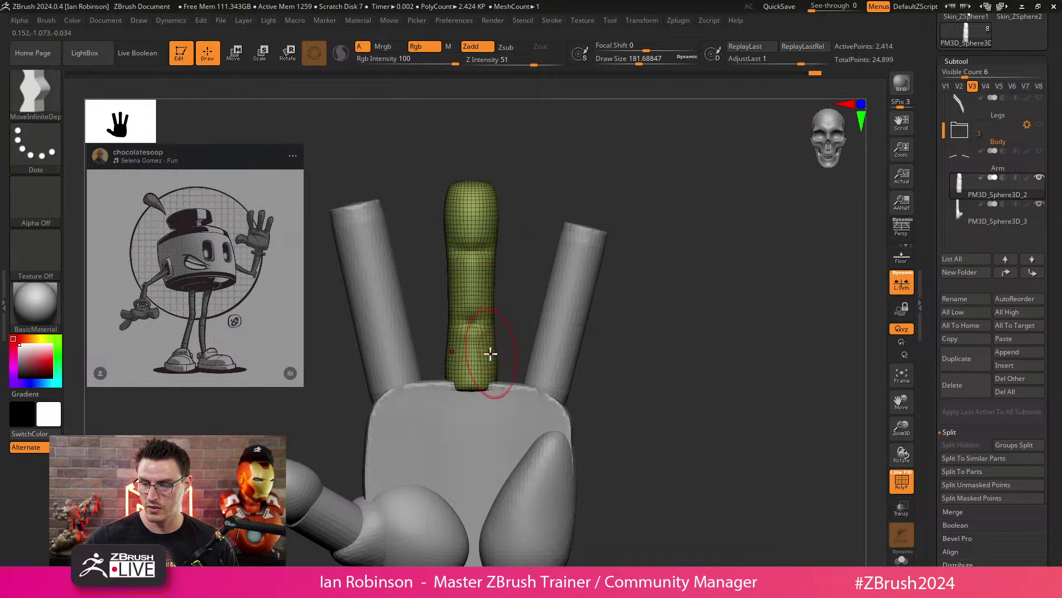
mouse_move(526, 321)
mouse_down()
mouse_move(622, 306)
mouse_move(619, 294)
mouse_move(495, 323)
mouse_up()
Step: Round off the fingertip upward, bulge the upper segment outward and smooth the finger's middle
drag(461, 214, 695, 249)
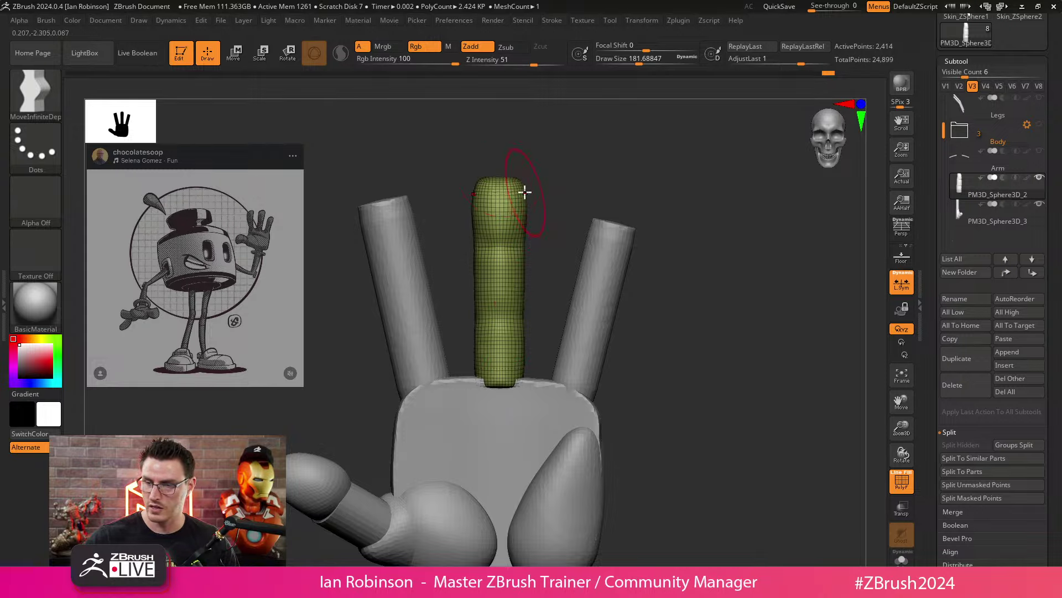
drag(502, 177, 502, 172)
drag(522, 214, 524, 218)
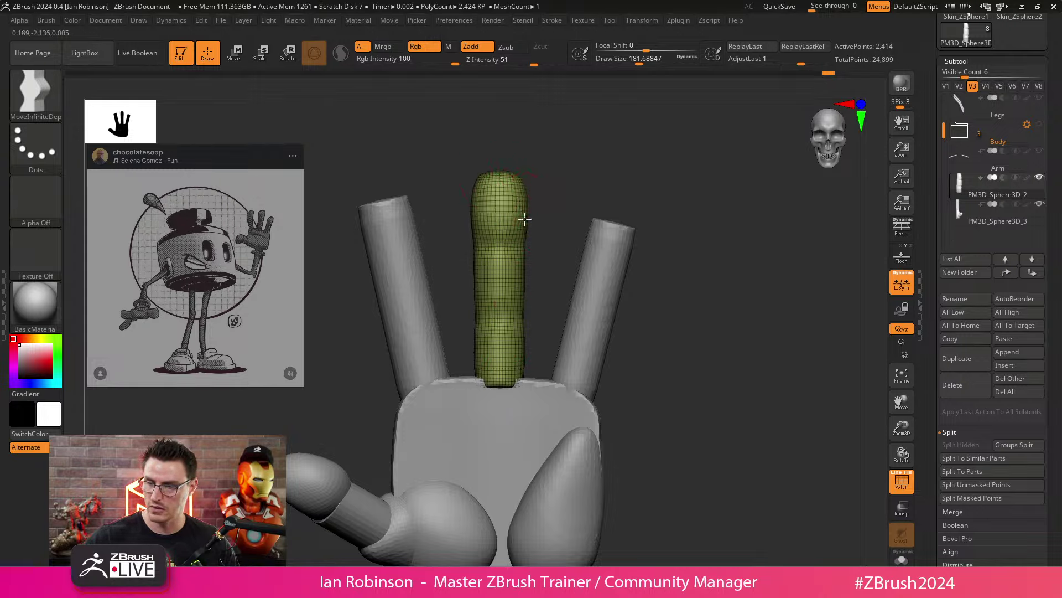
drag(520, 257, 521, 269)
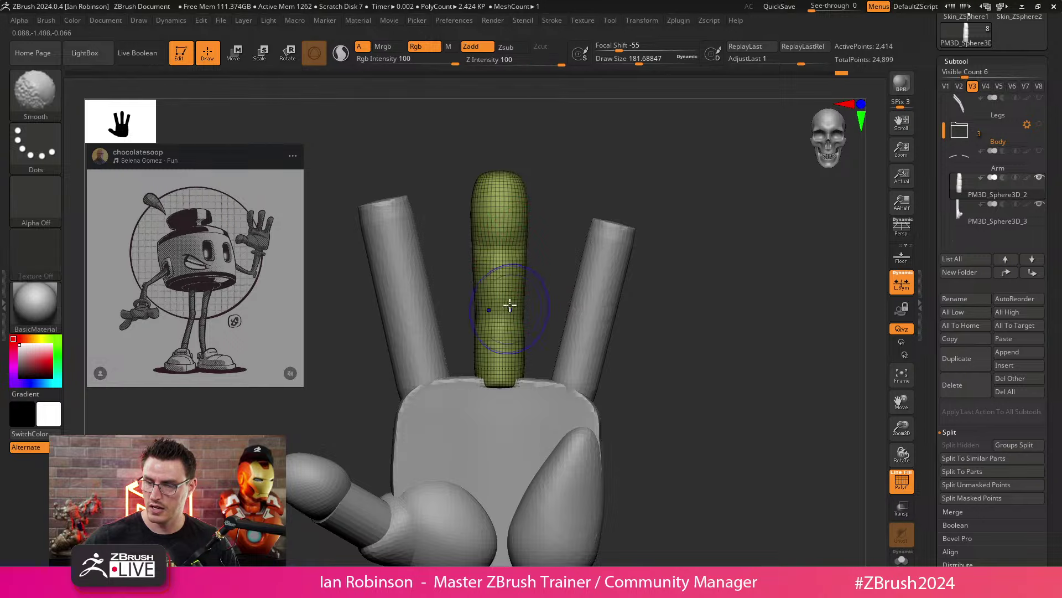
Step: Duplicate the sculpted finger onto the finger beside the thumb, tilt it to match and align its depth and height
mouse_move(631, 374)
mouse_down()
mouse_move(709, 289)
mouse_move(700, 261)
mouse_move(675, 247)
mouse_move(730, 211)
mouse_up()
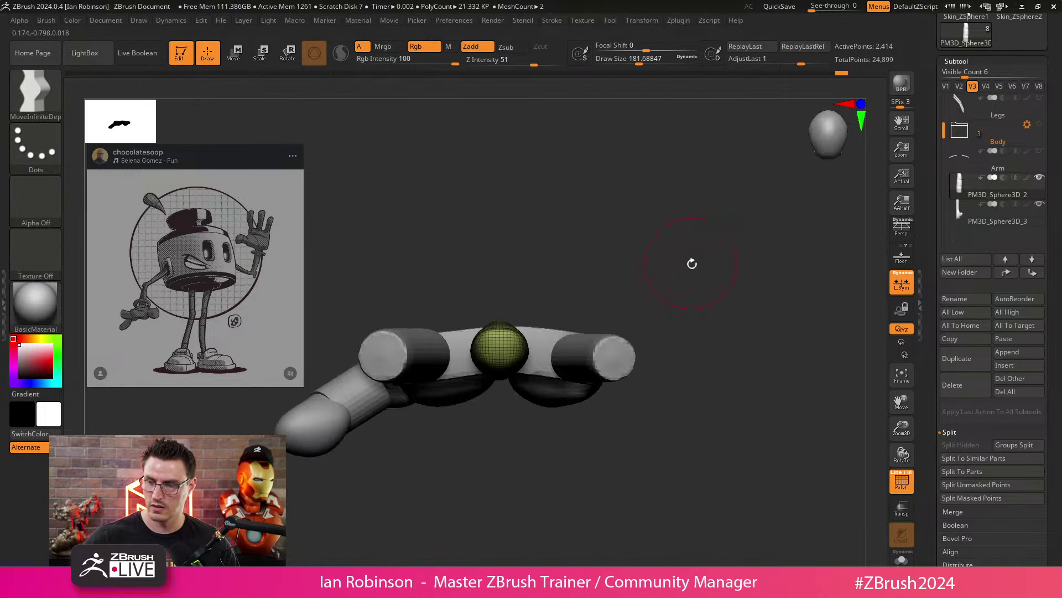
shift+drag(690, 261, 712, 153)
key(w)
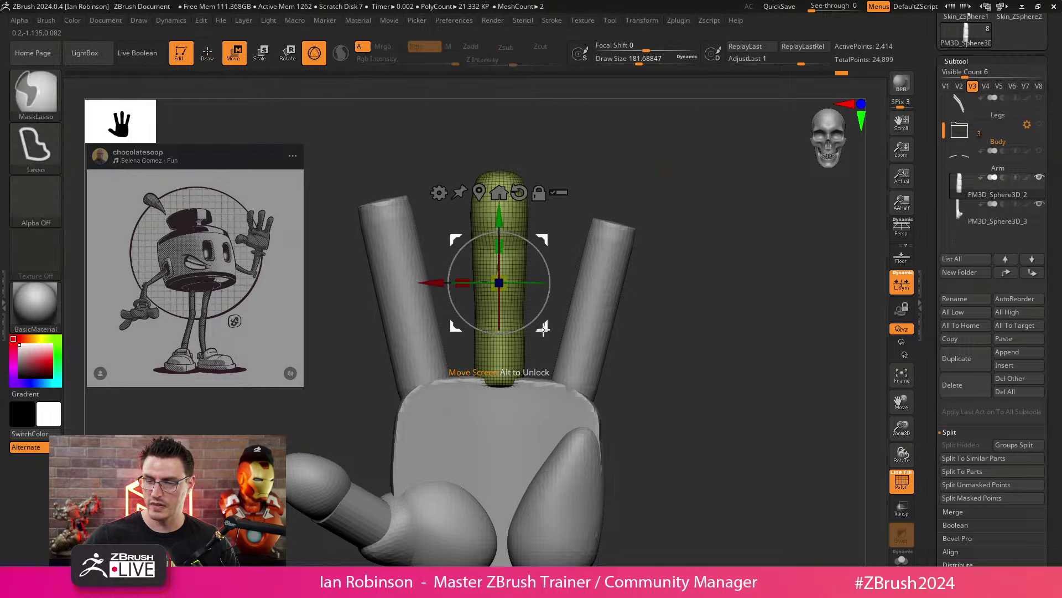
ctrl+drag(544, 329, 451, 341)
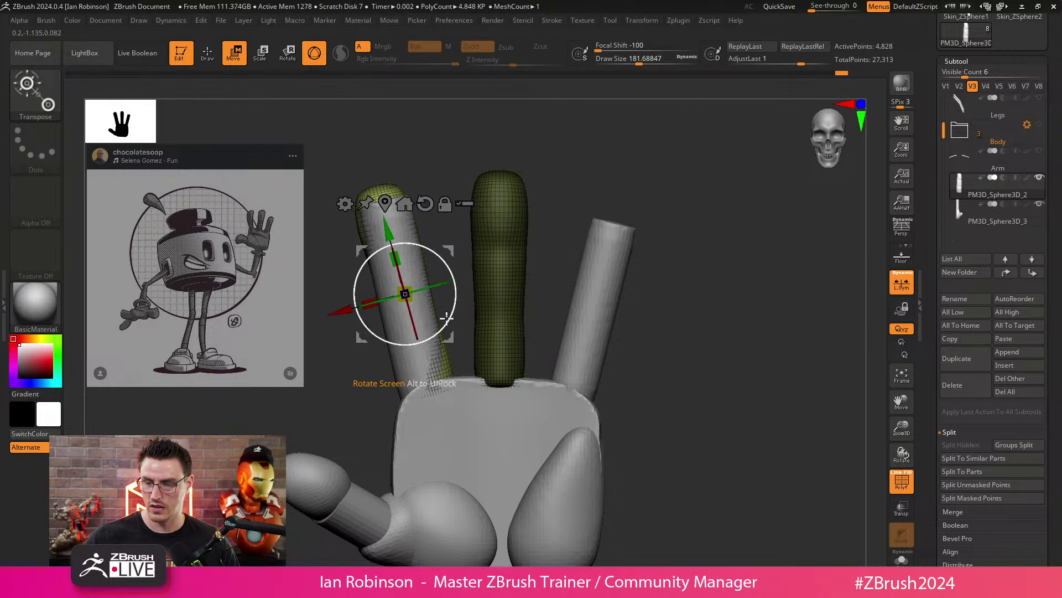
drag(505, 284, 708, 256)
drag(407, 292, 414, 287)
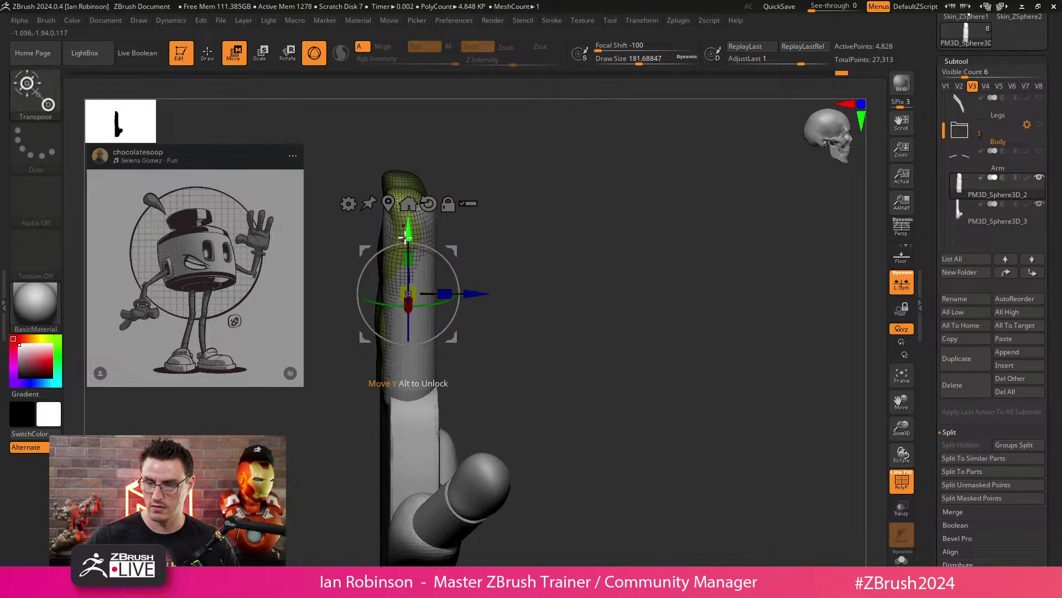
drag(405, 237, 405, 240)
key(q)
drag(714, 272, 517, 283)
shift+drag(709, 304, 700, 305)
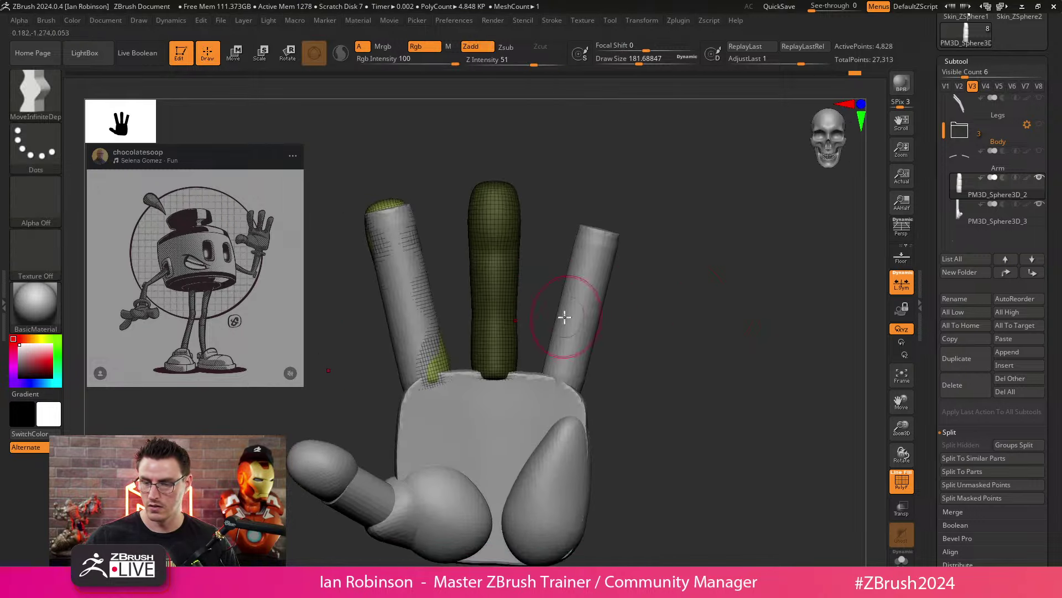
Step: Duplicate the finger again onto the little finger, tilting and scaling the copy to fit
key(w)
mouse_move(408, 294)
ctrl+mouse_down()
mouse_move(610, 301)
mouse_move(560, 301)
mouse_move(579, 309)
ctrl+mouse_up()
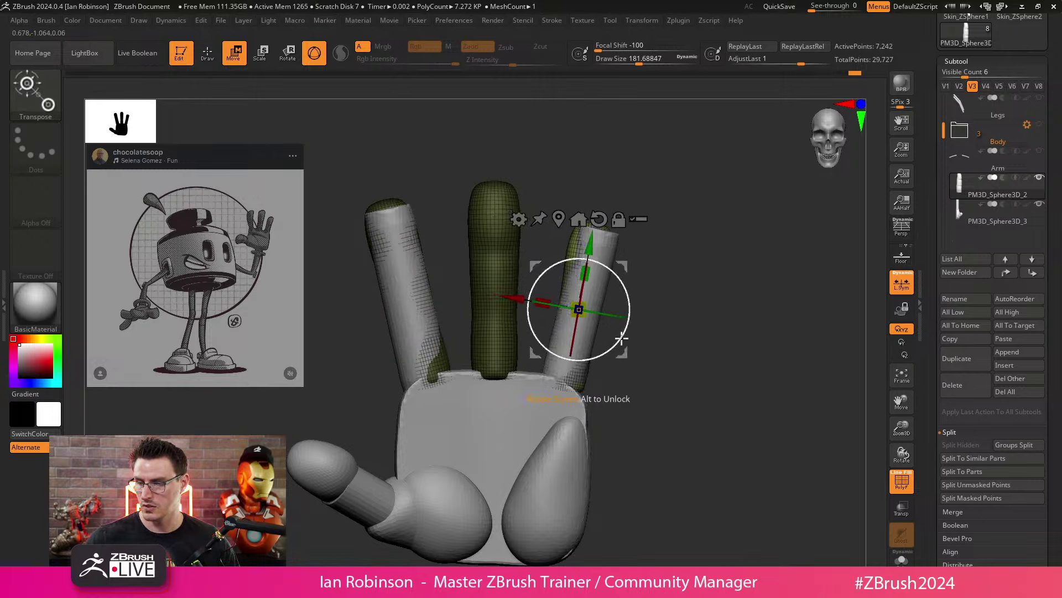
key(q)
Step: Select the palm subtool, turn off local symmetry and hide the polygroups of its two old cylindrical fingers
alt+click(437, 547)
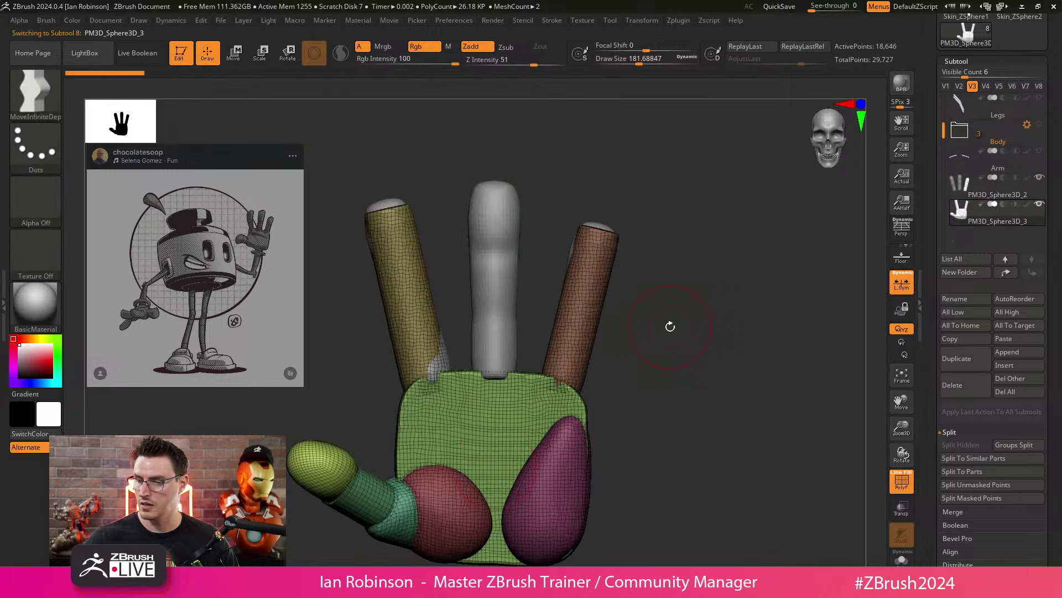
alt+drag(671, 326, 656, 306)
click(902, 282)
ctrl+shift+click(570, 309)
ctrl+shift+click(570, 309)
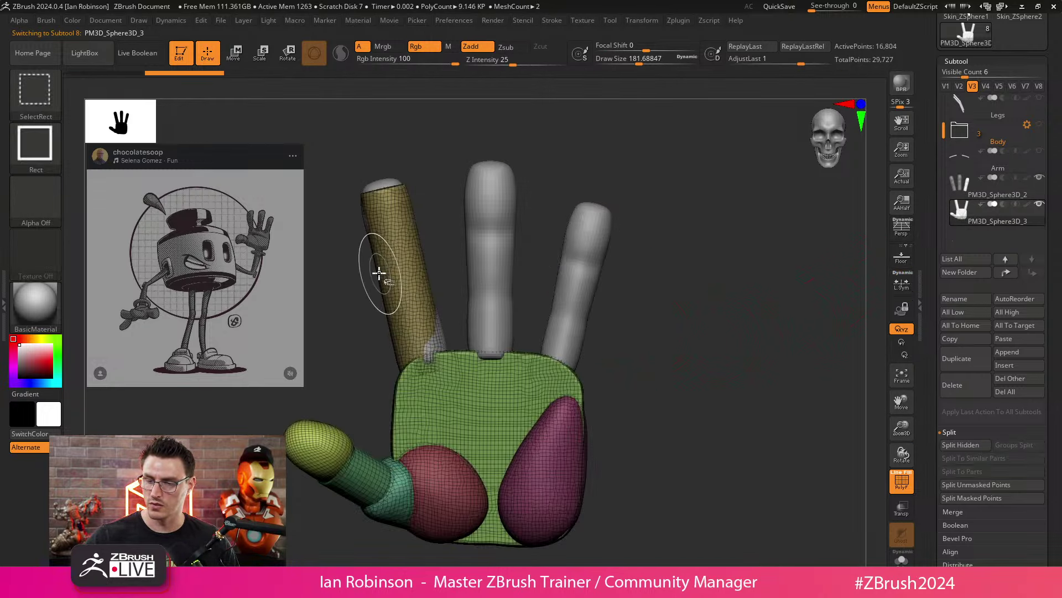
ctrl+shift+click(424, 280)
alt+drag(666, 247, 770, 260)
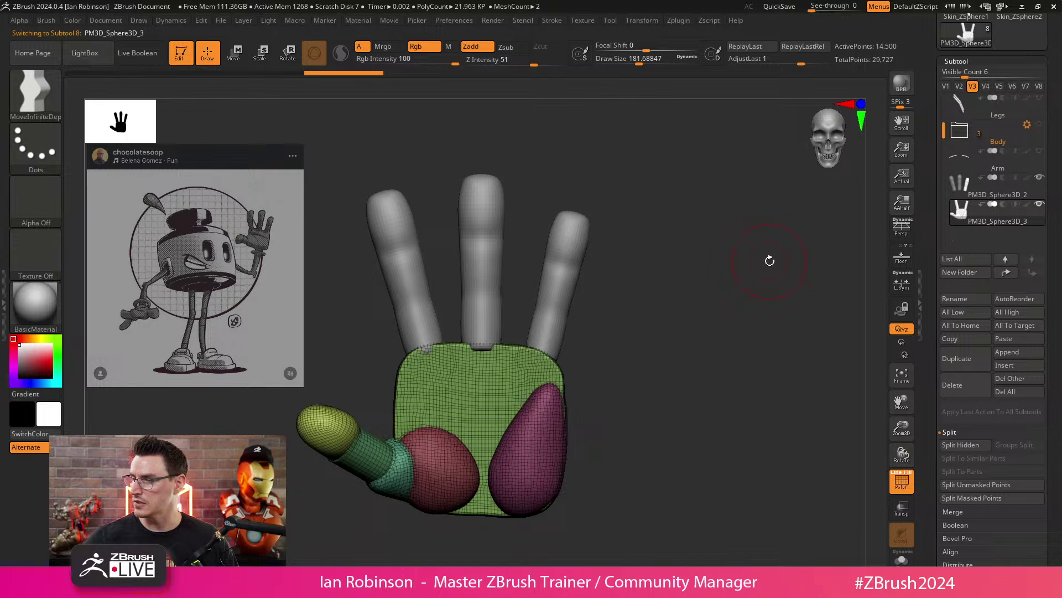
Step: Permanently delete the hidden old finger geometry from the palm subtool with Del Hidden
click(959, 431)
drag(1049, 444, 1055, 383)
drag(980, 471, 990, 457)
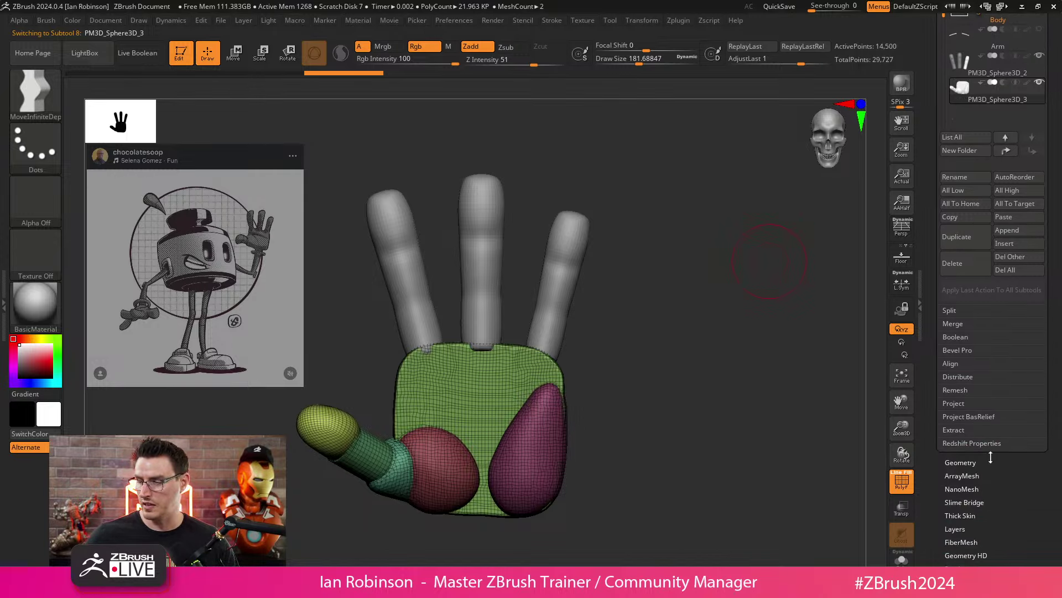
click(977, 463)
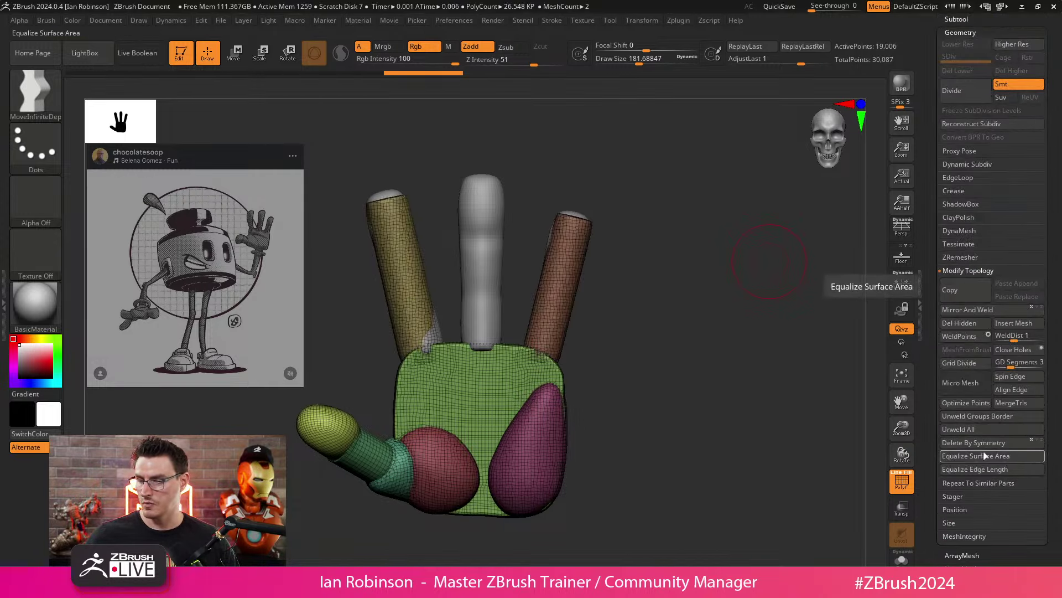
click(970, 324)
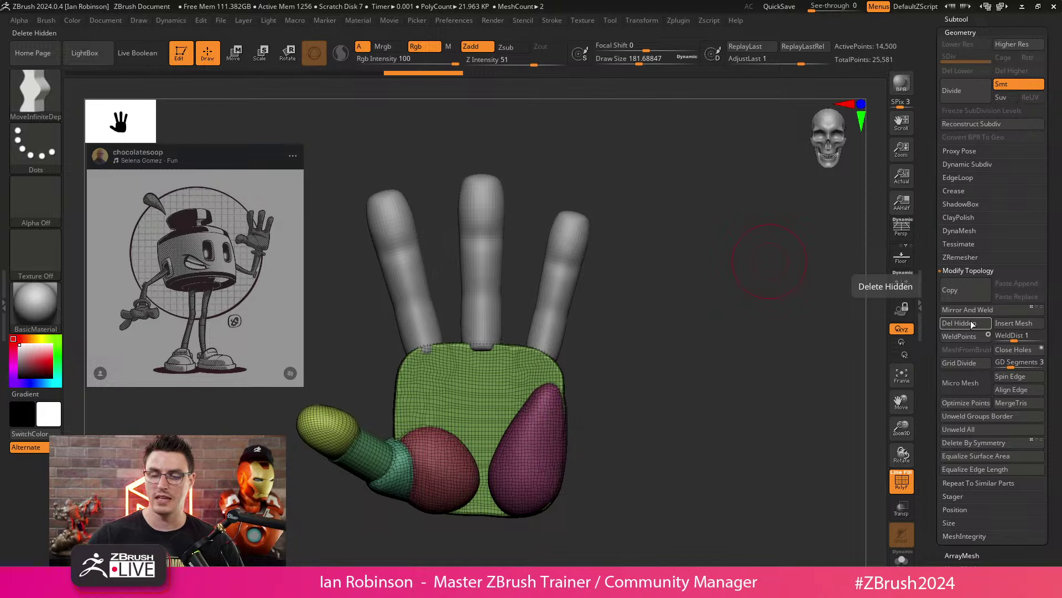
Step: Select the subtool with the three new fingers, clear its mask and close the Modify Topology options
alt+click(515, 228)
drag(680, 253, 676, 254)
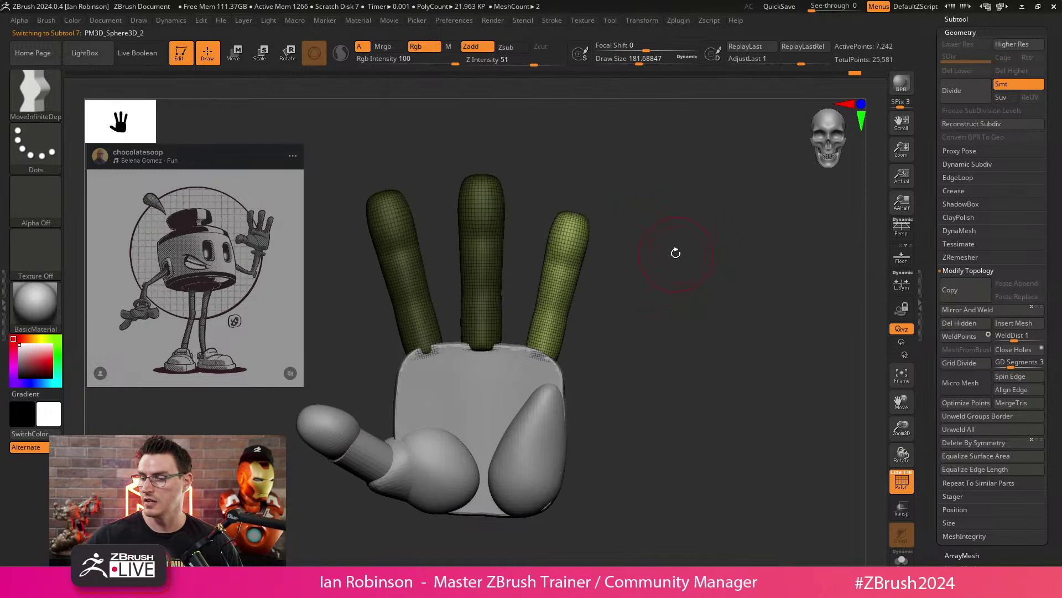
scroll(1052, 282, down, 3)
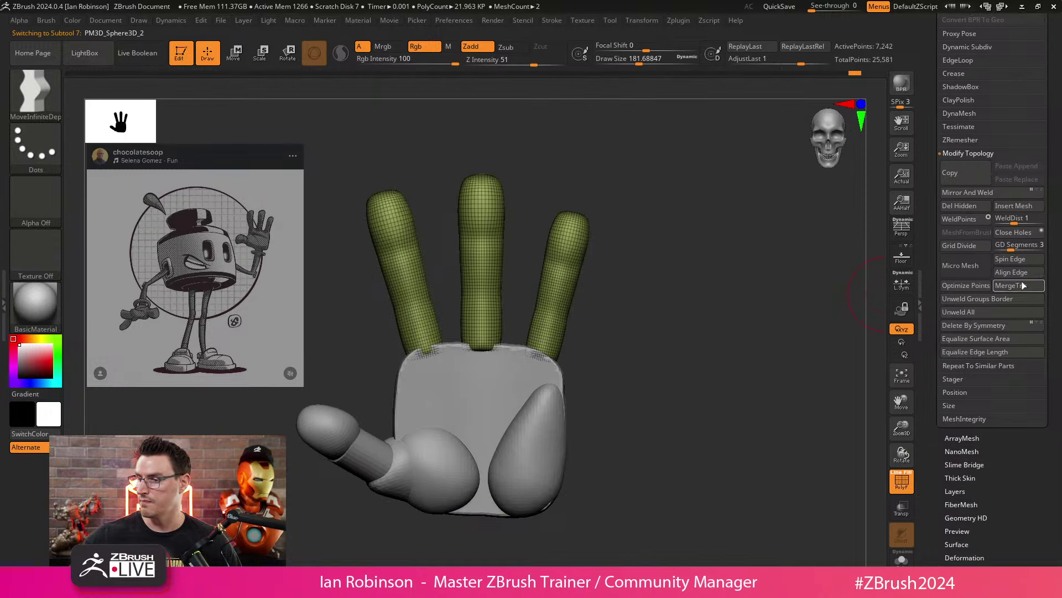
click(974, 150)
scroll(980, 393, down, 2)
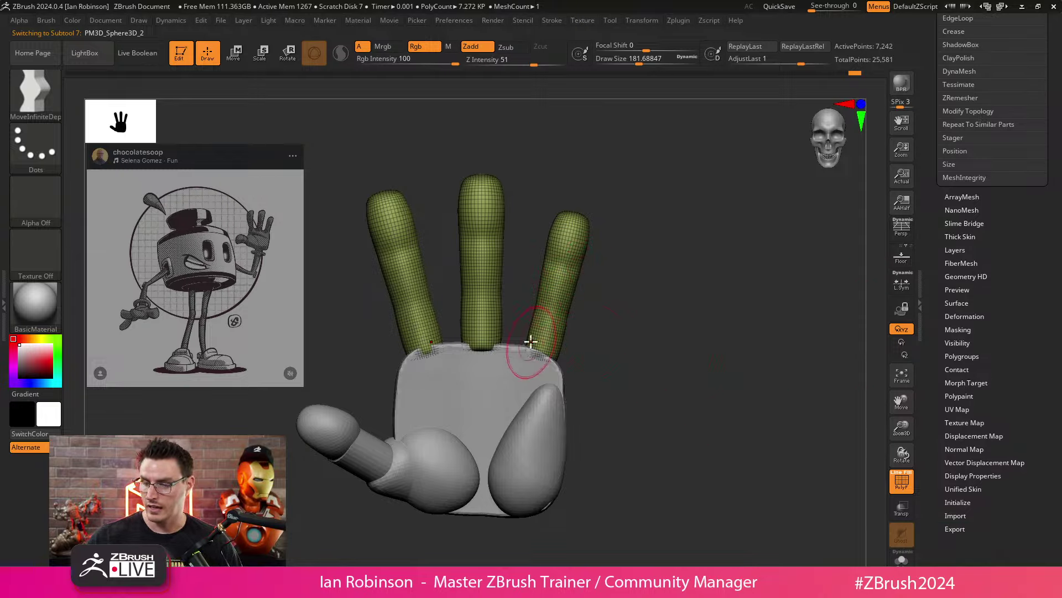
Step: Reselect the palm subtool and pull its thumb-side edge inward with a draw size of about 217
key(bracketleft)
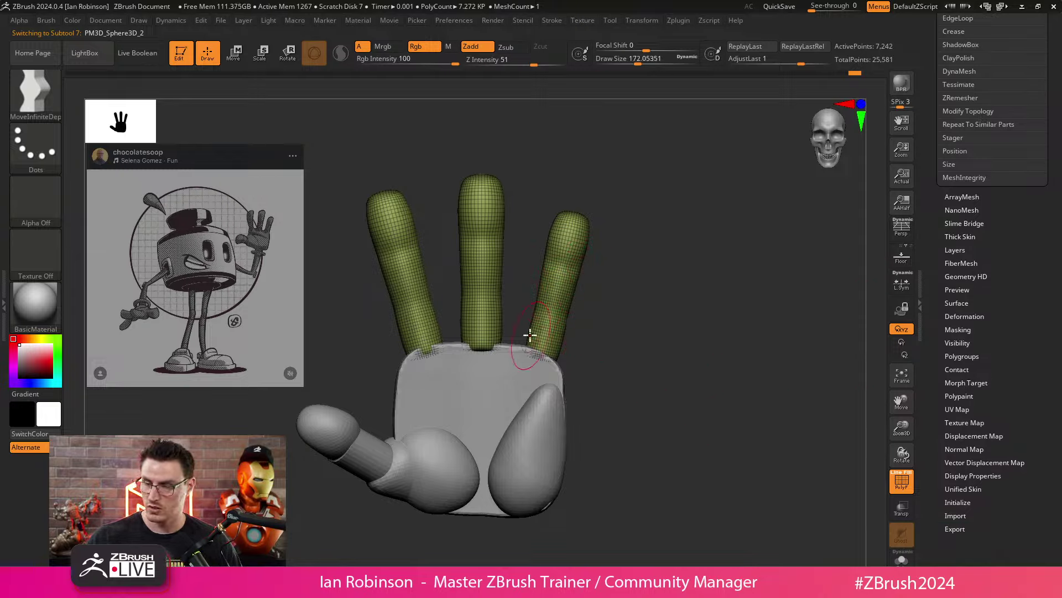
alt+click(562, 365)
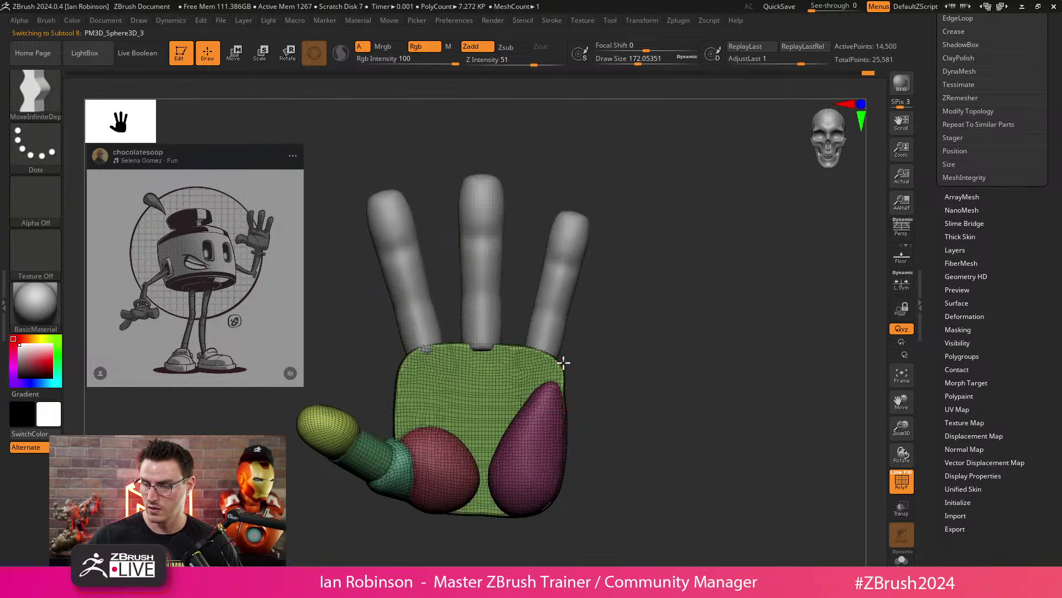
key(bracketright)
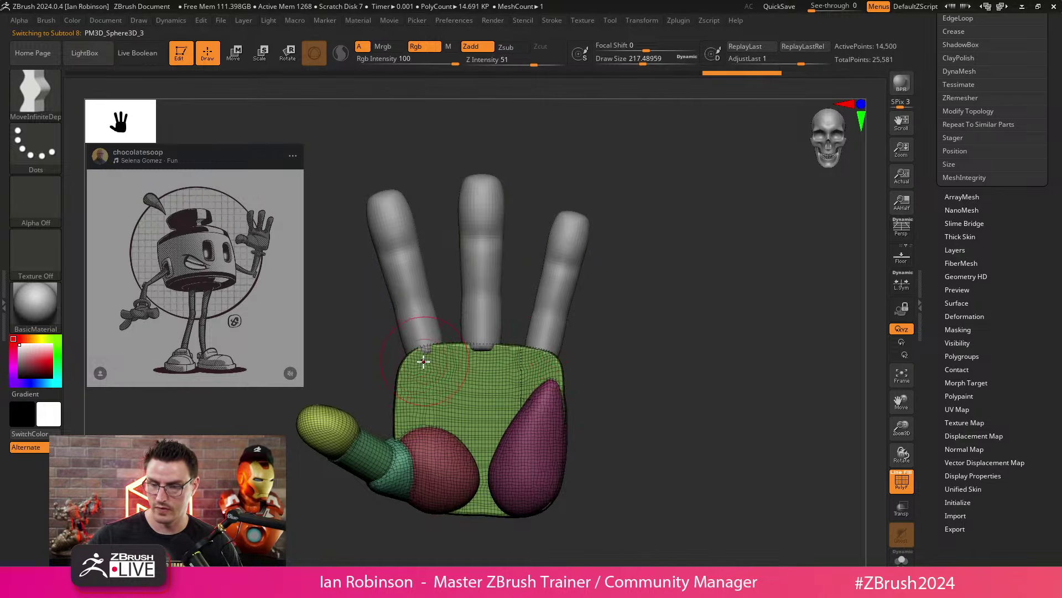
drag(393, 402, 400, 420)
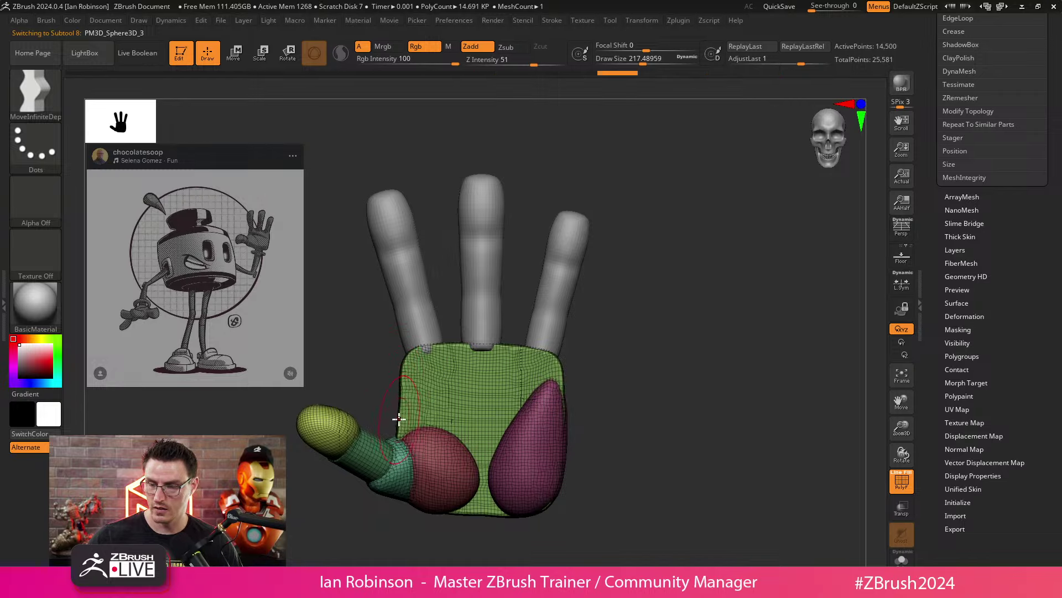
Step: Mask the thumb and pad polygroups, leaving only the main palm block unmasked for reshaping
ctrl+shift+click(476, 381)
ctrl+click(635, 324)
ctrl+shift+click(635, 323)
ctrl+click(635, 324)
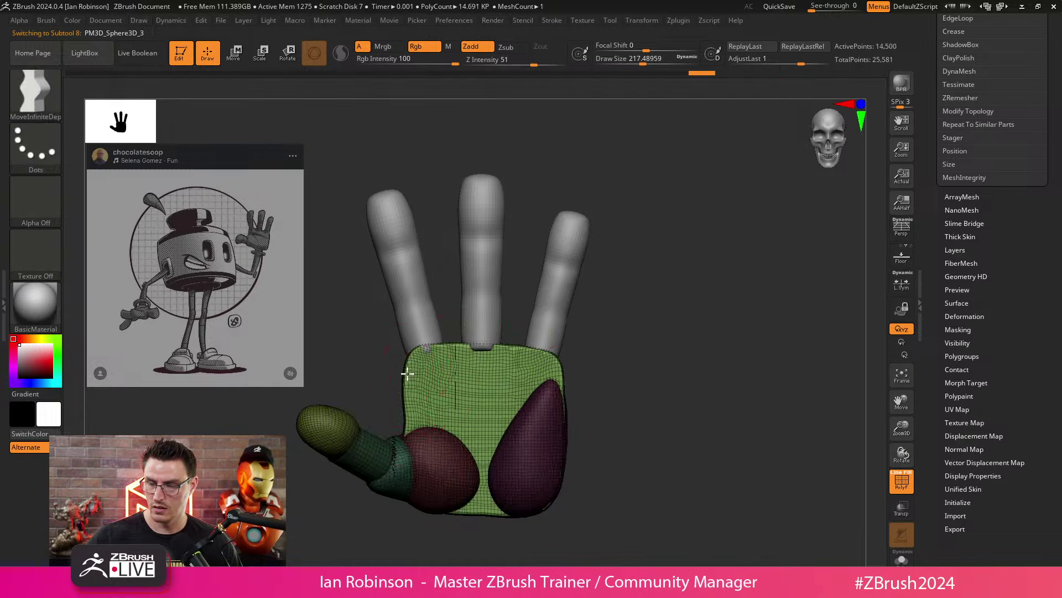
mouse_move(586, 354)
shift+mouse_down()
mouse_move(752, 320)
mouse_move(605, 325)
mouse_move(619, 321)
mouse_move(593, 317)
mouse_move(612, 297)
mouse_move(600, 310)
mouse_move(471, 327)
mouse_move(526, 282)
mouse_move(570, 280)
shift+mouse_up()
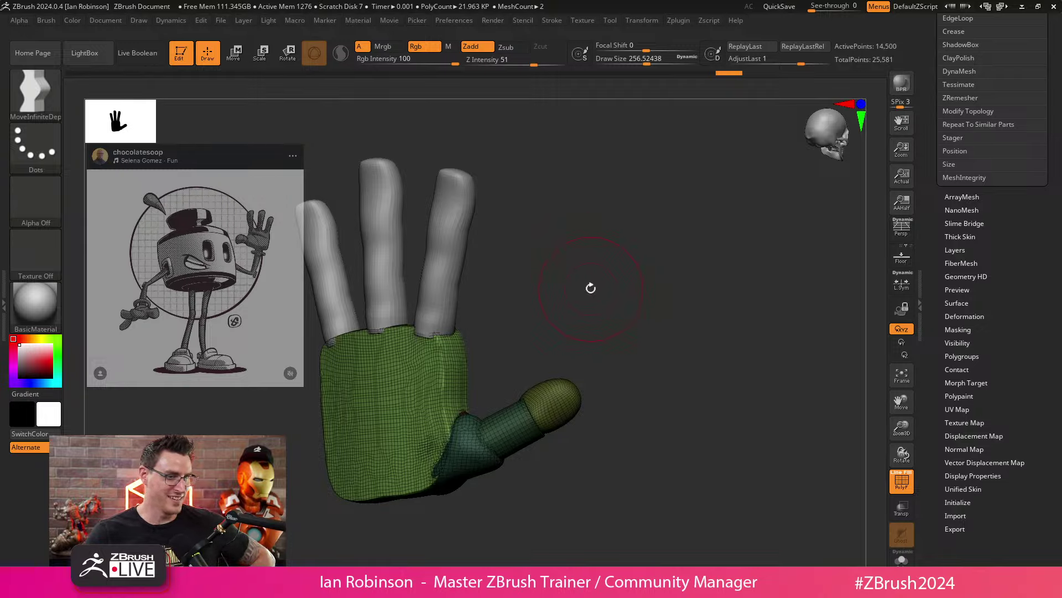
Step: Isolate the palm and flatten its finger-side edge and upper back with TrimDynamic at a draw size of about 202
mouse_move(590, 288)
mouse_down()
mouse_move(636, 247)
mouse_move(616, 268)
mouse_move(627, 293)
mouse_move(619, 266)
mouse_move(593, 266)
mouse_move(603, 287)
mouse_move(640, 275)
mouse_move(618, 292)
mouse_move(628, 268)
mouse_up()
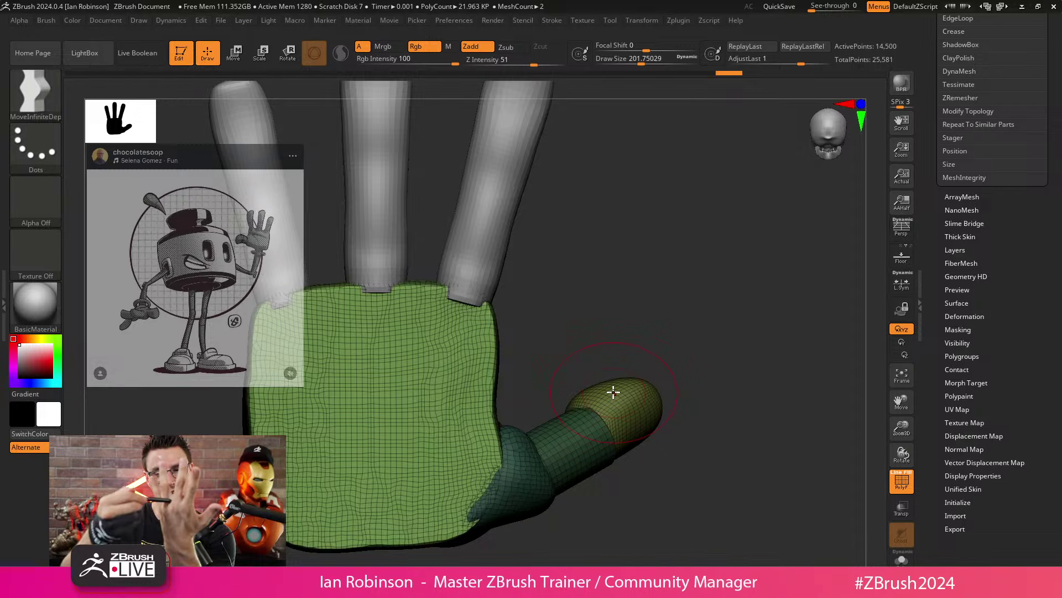
mouse_move(613, 392)
mouse_down()
mouse_move(673, 237)
mouse_move(653, 256)
mouse_move(680, 246)
mouse_move(623, 232)
mouse_move(638, 230)
mouse_move(459, 302)
mouse_move(475, 303)
mouse_move(417, 286)
mouse_move(367, 289)
mouse_move(348, 325)
mouse_move(385, 333)
mouse_move(363, 296)
mouse_move(403, 384)
mouse_up()
key(b)
key(t)
key(d)
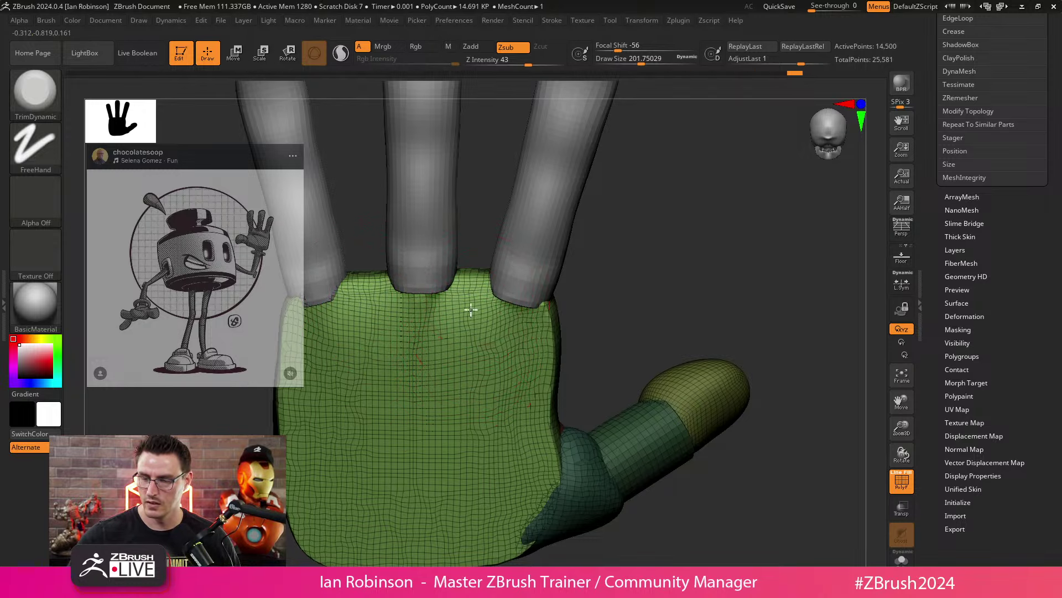
right_drag(540, 320, 659, 268)
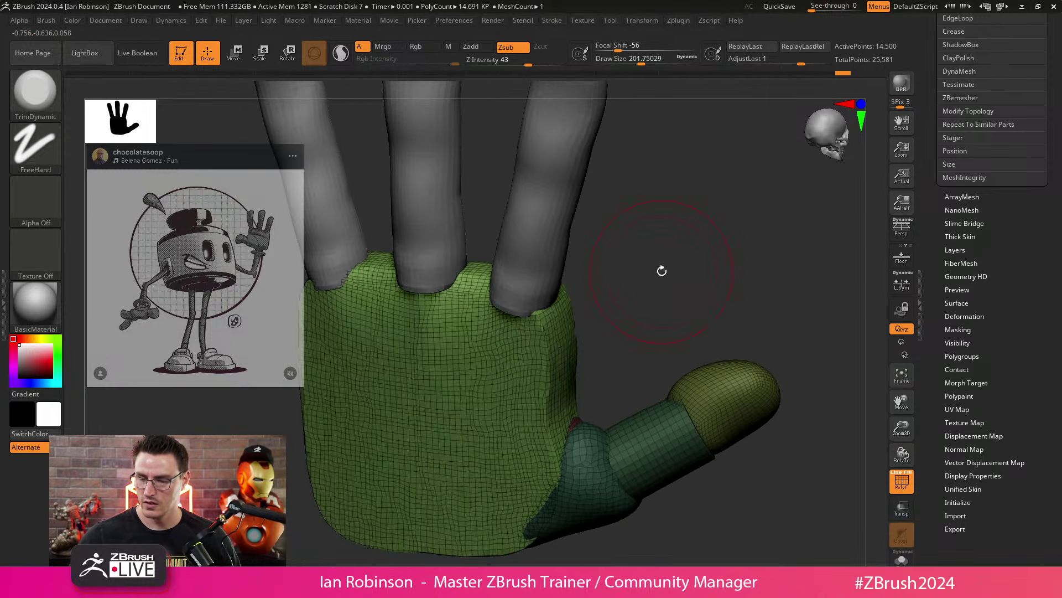
click(902, 560)
right_drag(498, 290, 646, 244)
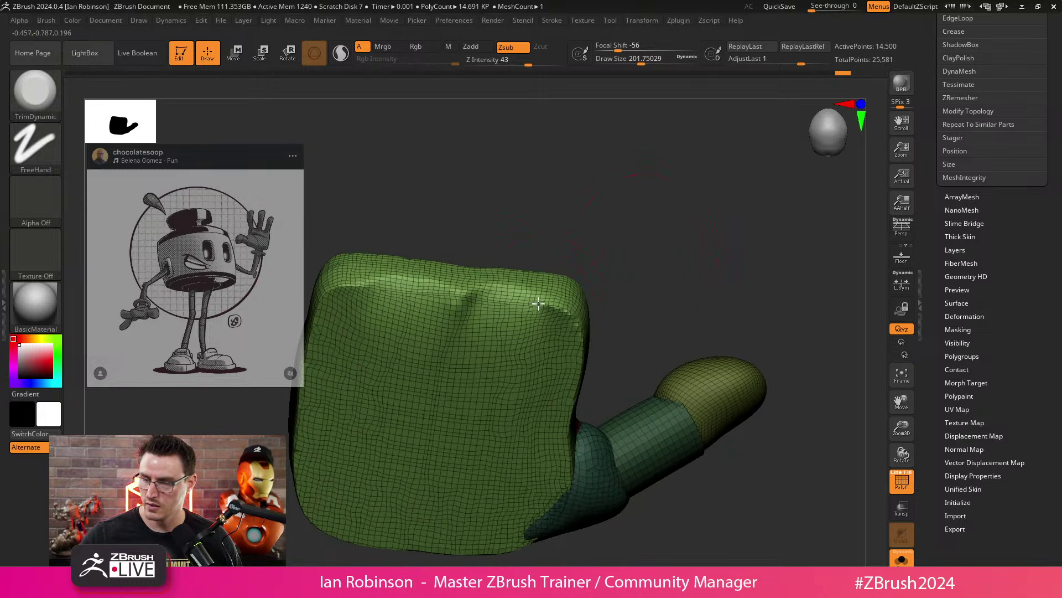
mouse_move(538, 303)
mouse_down()
mouse_move(356, 284)
mouse_move(554, 320)
mouse_move(552, 305)
mouse_up()
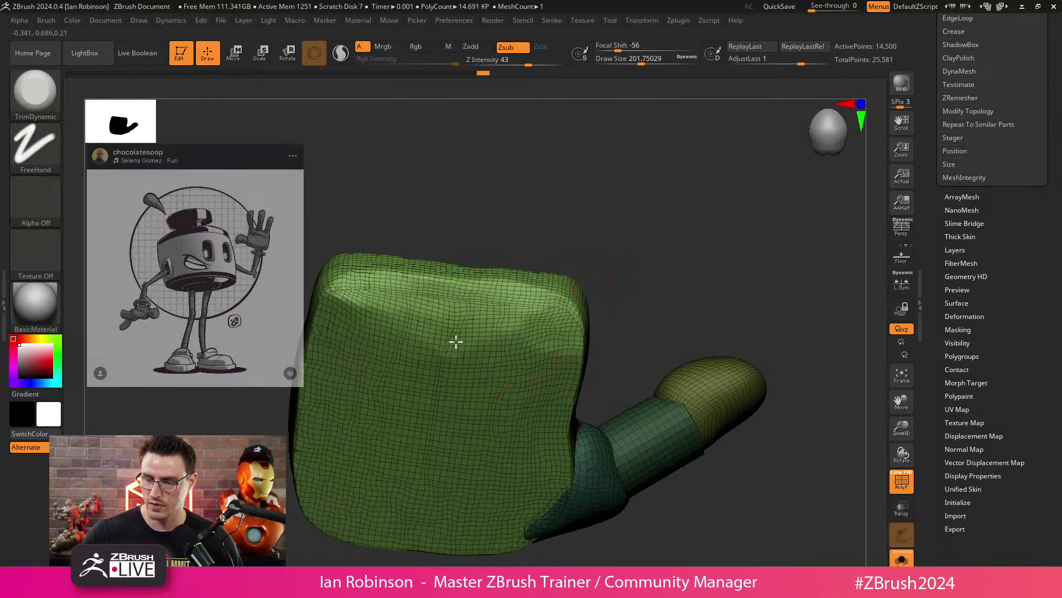
mouse_move(335, 303)
mouse_down()
mouse_move(371, 287)
mouse_move(463, 285)
mouse_move(494, 330)
mouse_move(520, 320)
mouse_move(497, 310)
mouse_move(451, 322)
mouse_move(365, 304)
mouse_move(441, 343)
mouse_move(446, 360)
mouse_up()
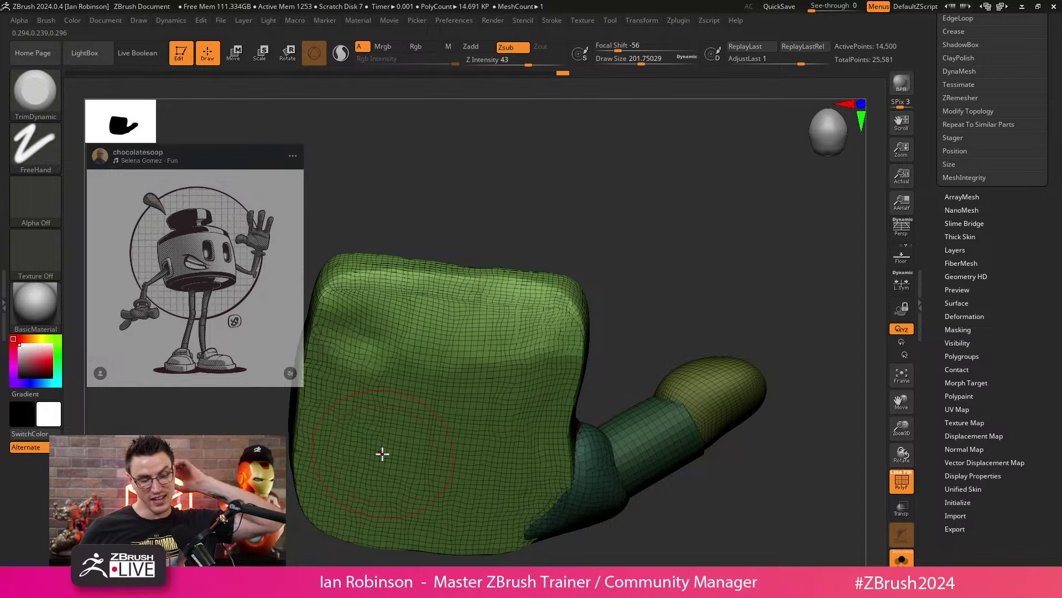
Step: Trim the palm's outer knuckle corner and upper back with more TrimDynamic strokes, undoing the last excess strokes
drag(686, 222, 631, 227)
mouse_move(544, 311)
mouse_down()
mouse_move(546, 384)
mouse_move(486, 315)
mouse_move(423, 311)
mouse_move(409, 344)
mouse_up()
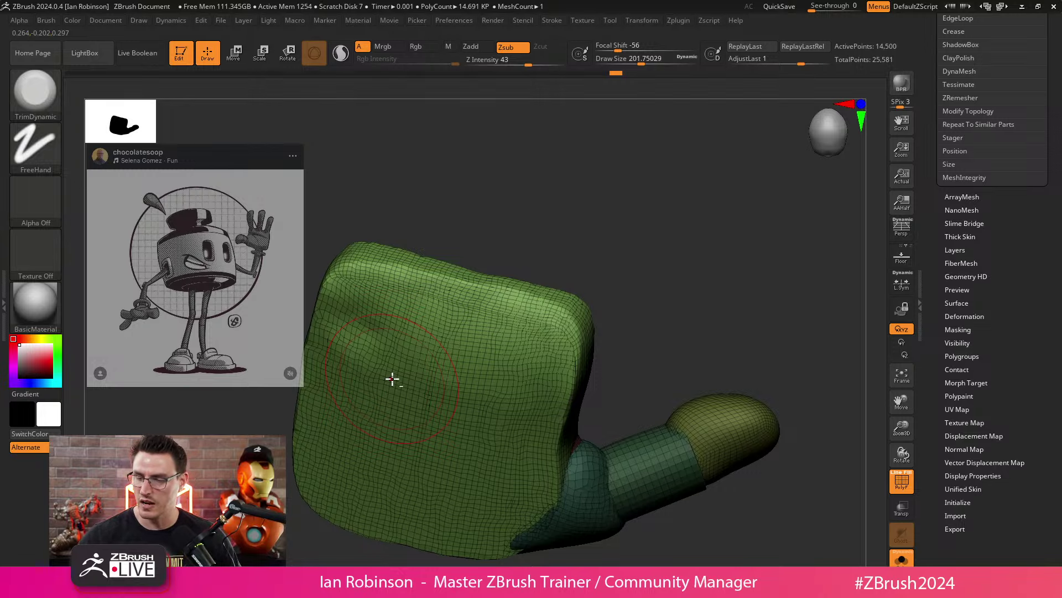
drag(614, 277, 629, 274)
drag(569, 320, 545, 339)
drag(564, 268, 621, 280)
mouse_move(398, 272)
mouse_down()
mouse_move(362, 293)
mouse_move(334, 345)
mouse_up()
drag(391, 287, 355, 337)
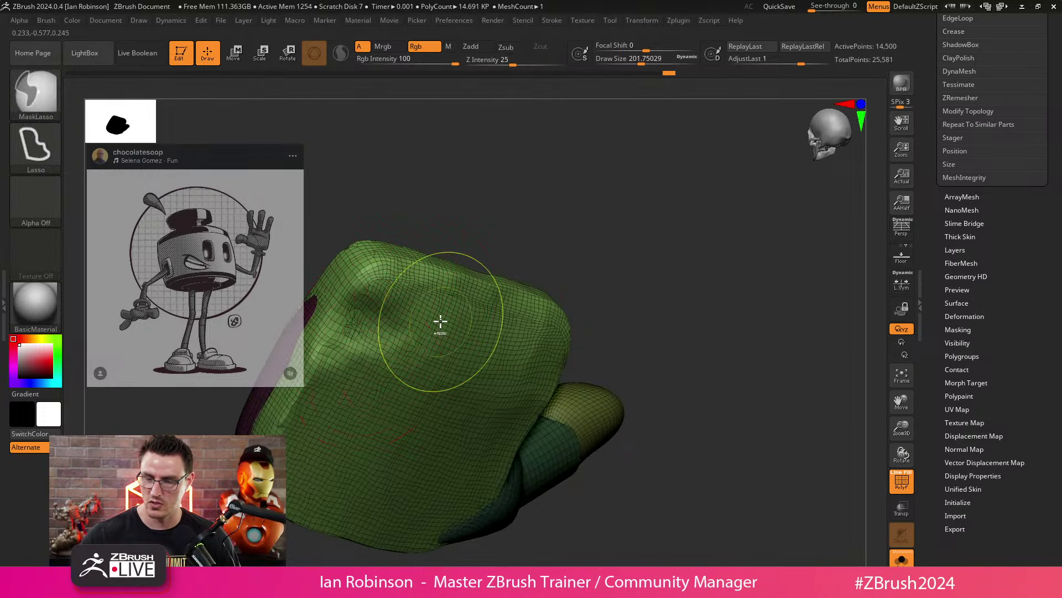
key(ctrl+z)
key(ctrl+z)
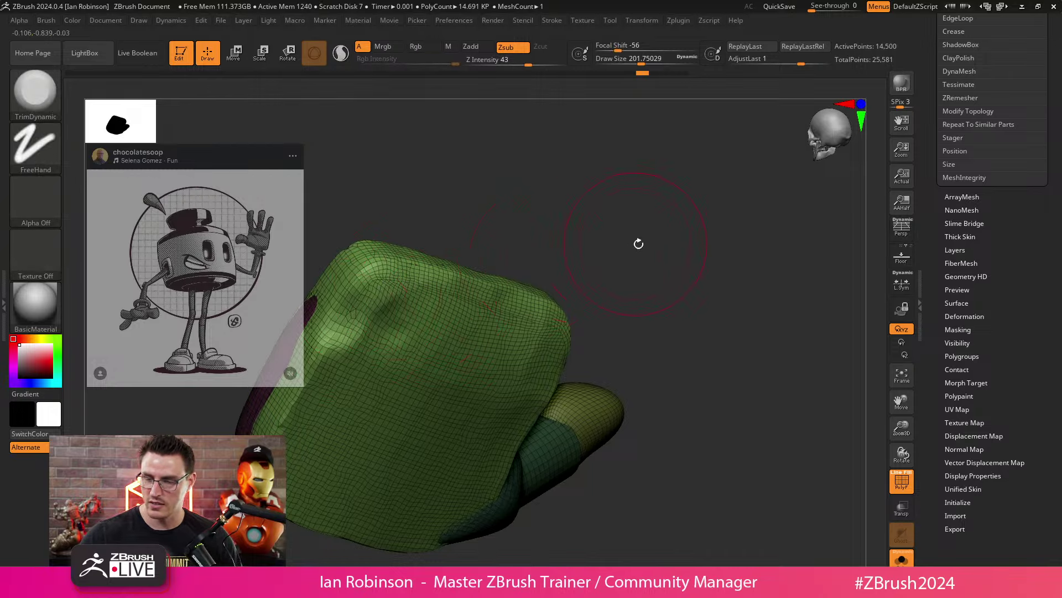
key(ctrl+shift+z)
Step: Show the fingers again and build up the index knuckle on the back of the palm with ClayBuildup at draw size about 207
mouse_move(750, 384)
mouse_down()
mouse_move(697, 294)
mouse_move(718, 259)
mouse_up()
key(s)
click(652, 257)
mouse_move(653, 257)
mouse_down()
mouse_move(751, 227)
mouse_move(632, 264)
mouse_up()
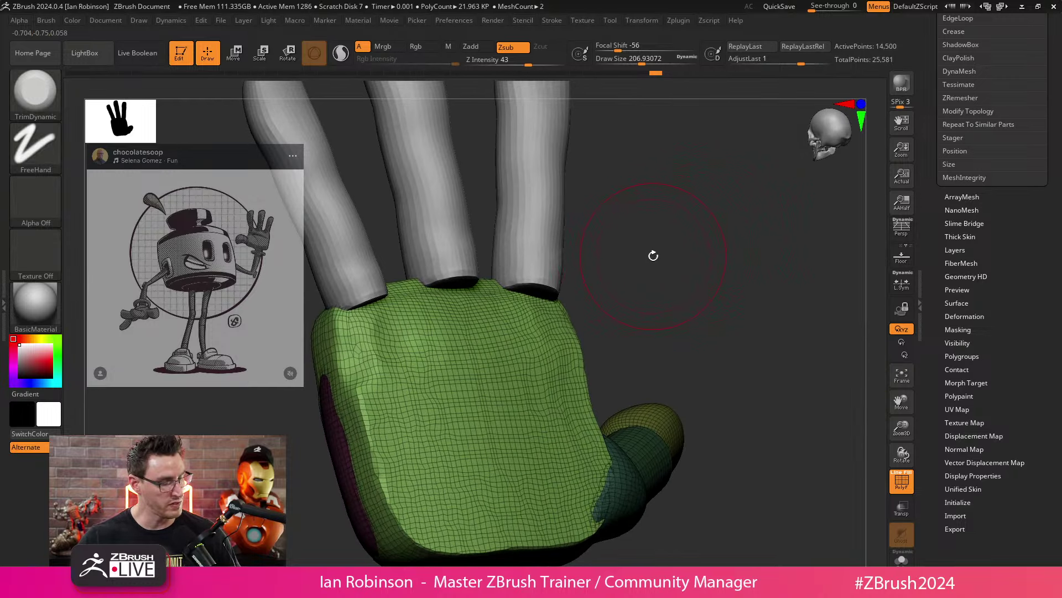
key(b)
key(c)
key(b)
drag(685, 242, 662, 264)
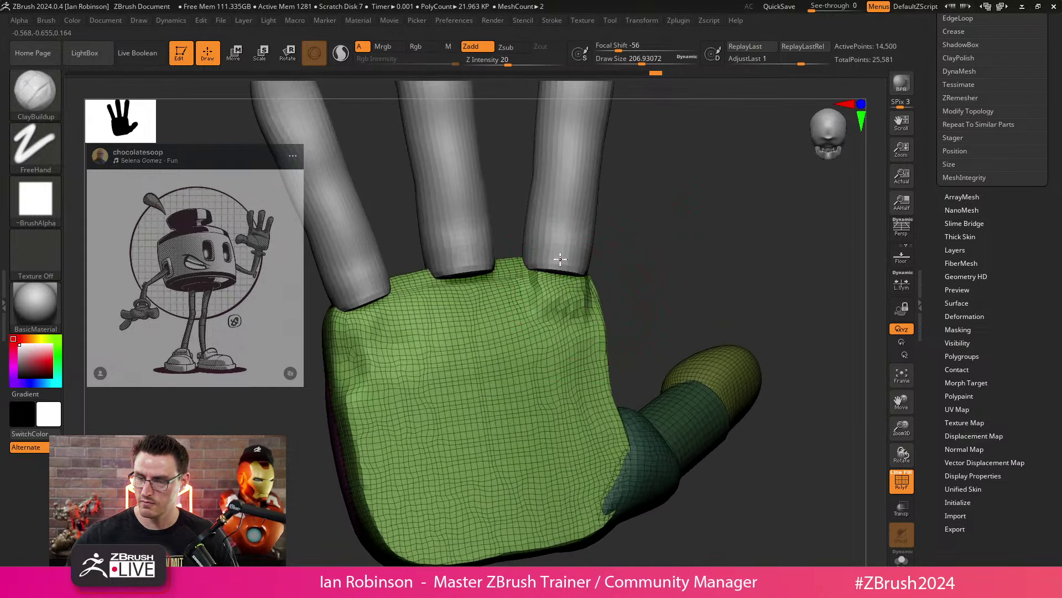
drag(561, 259, 555, 246)
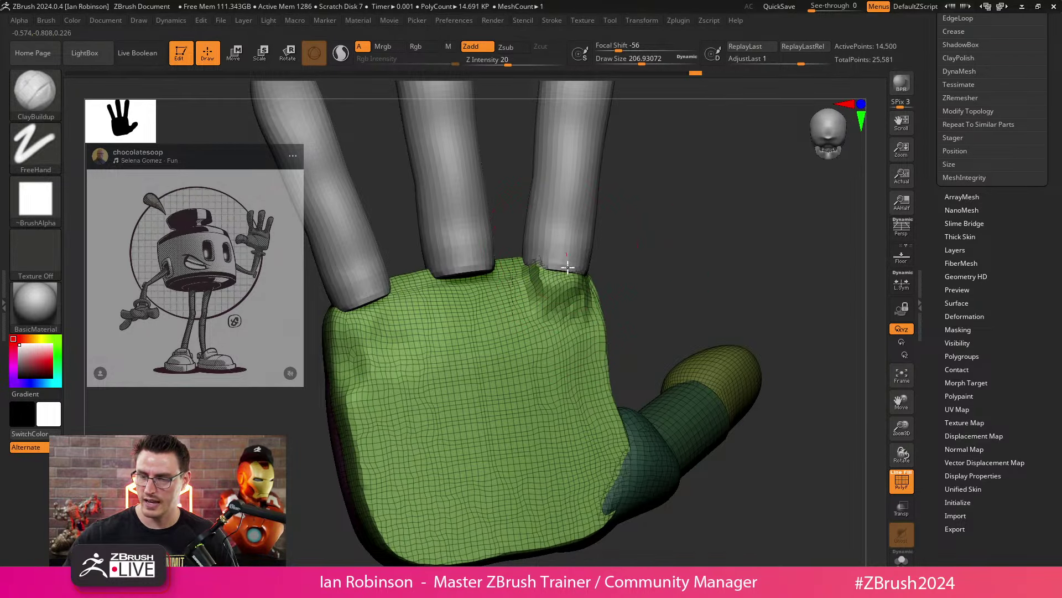
Step: Add ClayBuildup ridges running from the finger bases down the back of the palm
mouse_move(467, 294)
mouse_down()
mouse_move(477, 274)
mouse_move(487, 437)
mouse_up()
drag(548, 244, 570, 437)
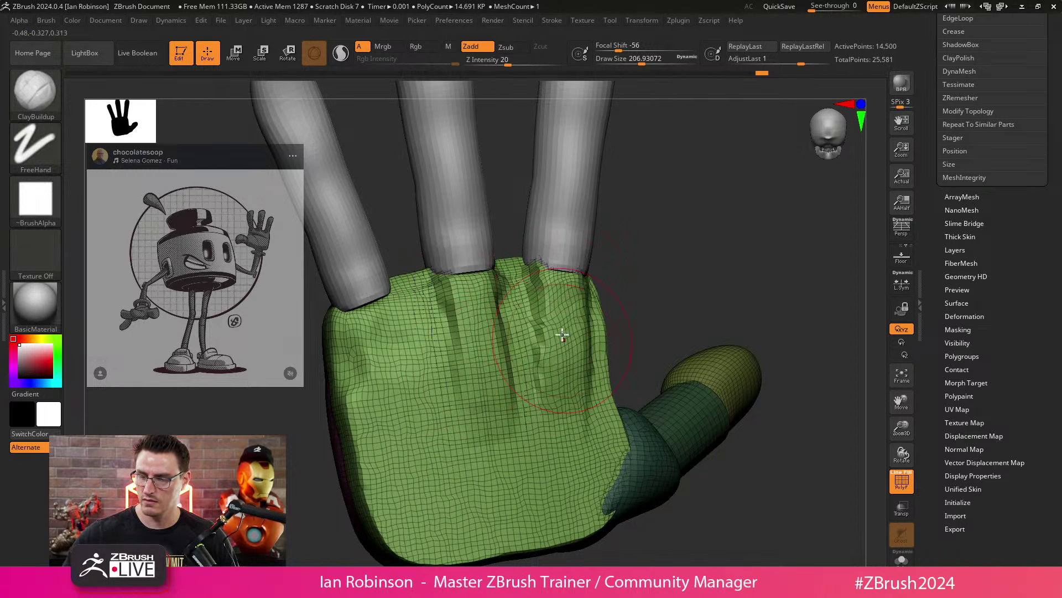
drag(562, 310, 559, 409)
mouse_move(354, 318)
mouse_down()
mouse_move(376, 310)
mouse_move(371, 327)
mouse_move(386, 326)
mouse_move(404, 459)
mouse_up()
drag(375, 332, 420, 479)
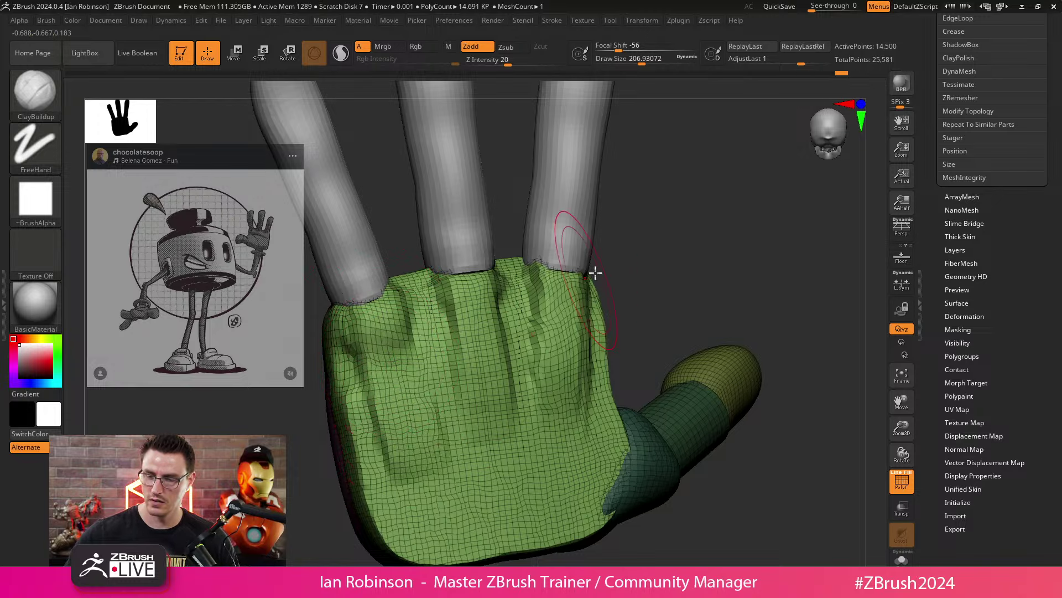
Step: Clear the palm's mask, update its DynaMesh and smooth the clay ridges across the back of the hand
key(ctrl+z)
key(ctrl+z)
key(ctrl+z)
key(ctrl+z)
key(ctrl+z)
key(ctrl+z)
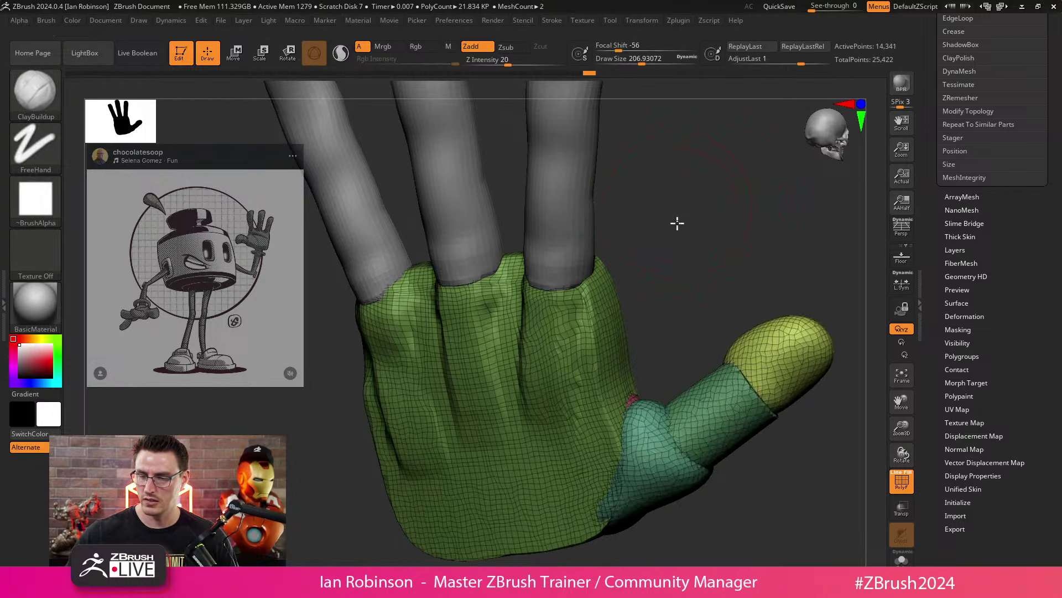
key(ctrl+shift+z)
mouse_move(520, 395)
shift+mouse_down()
mouse_move(487, 398)
mouse_move(408, 327)
mouse_move(404, 506)
shift+mouse_up()
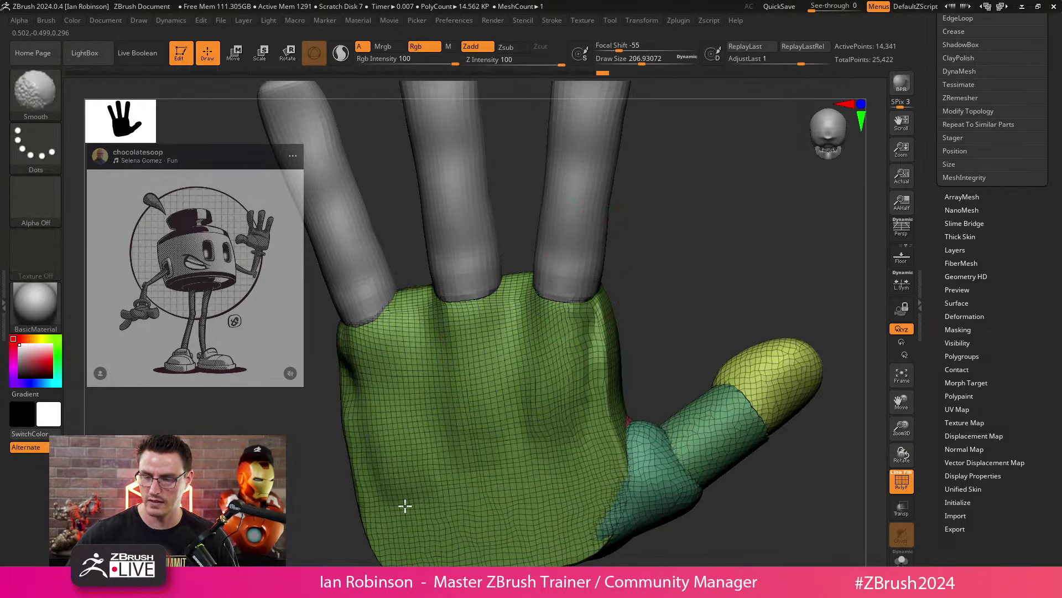
Step: Build up the knuckles at the middle and index finger bases on the back of the hand with ClayBuildup
mouse_move(780, 249)
mouse_down()
mouse_move(716, 254)
mouse_move(726, 256)
mouse_up()
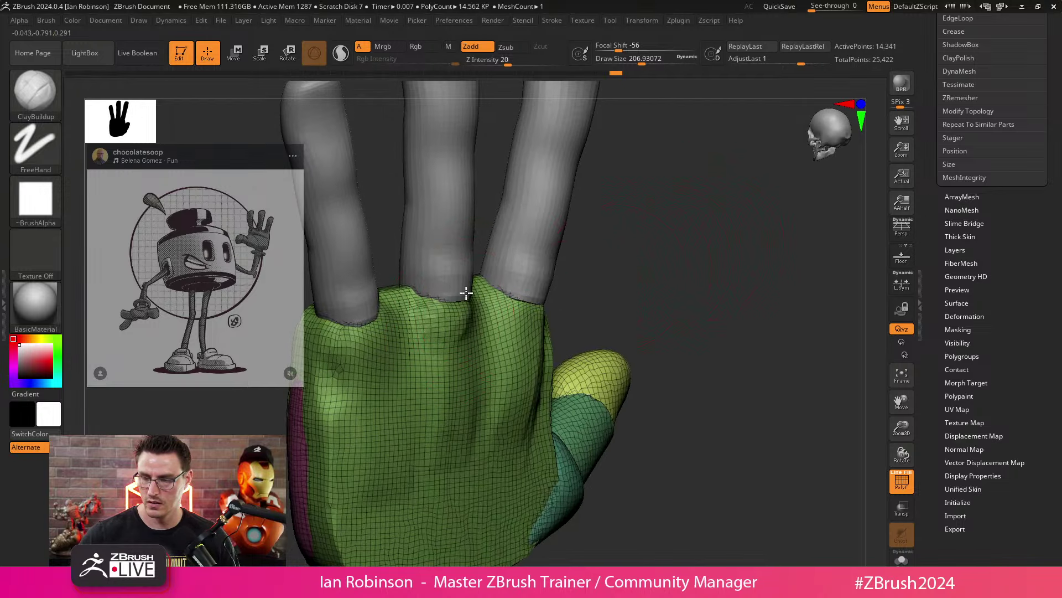
right_drag(465, 290, 510, 322)
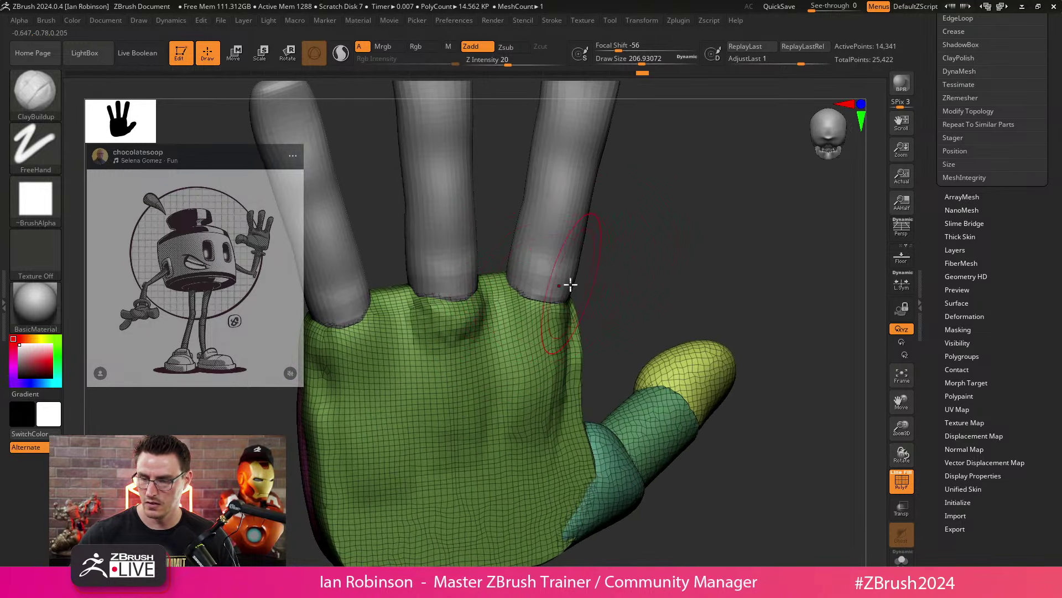
key(ctrl+shift+z)
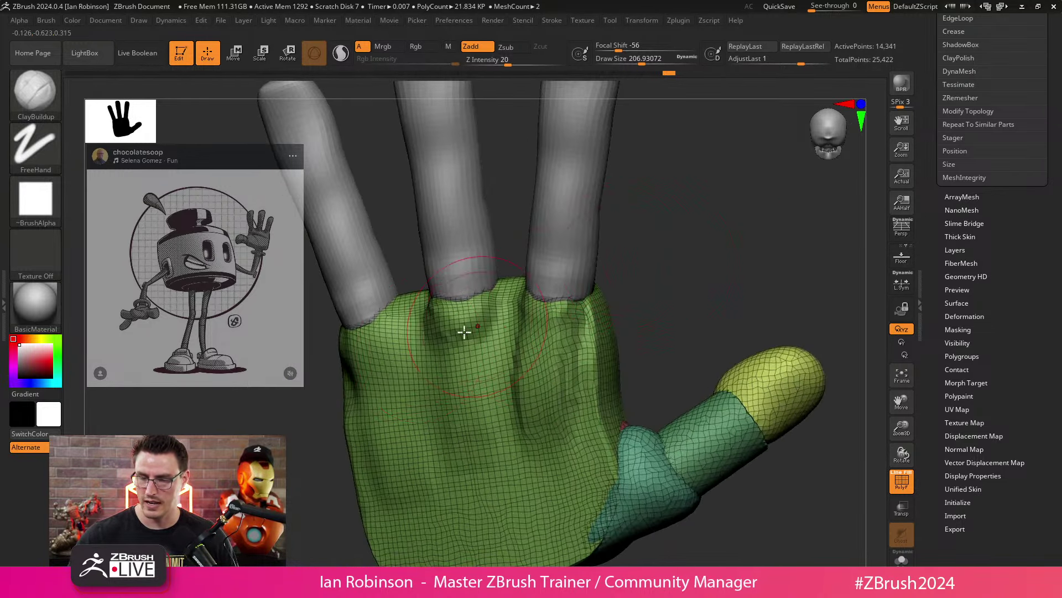
Step: Adjust the palm-side contour near the finger bases with the Move brush
drag(699, 233, 624, 439)
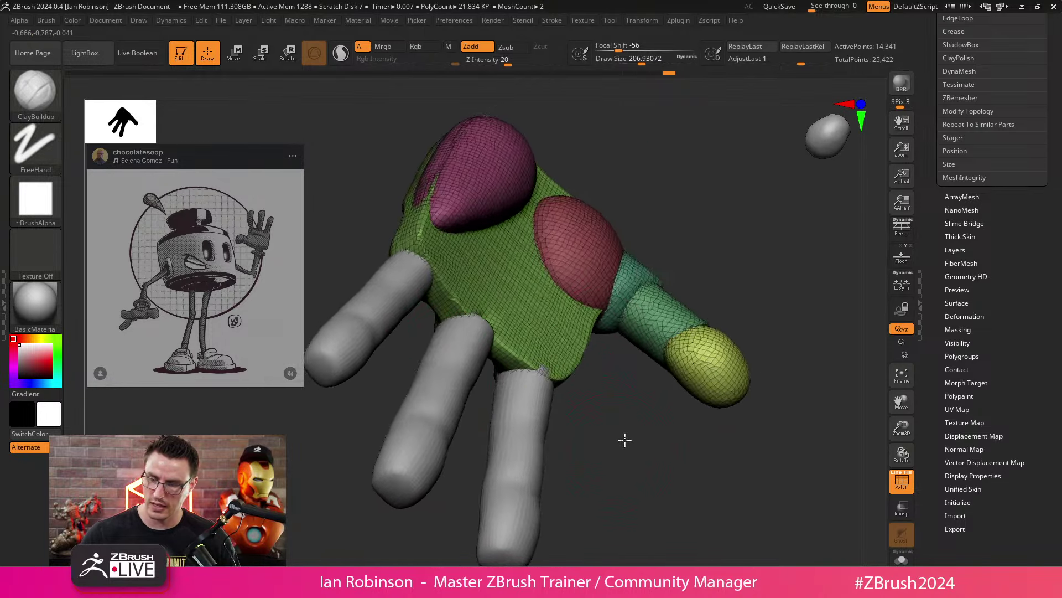
key(ctrl+z)
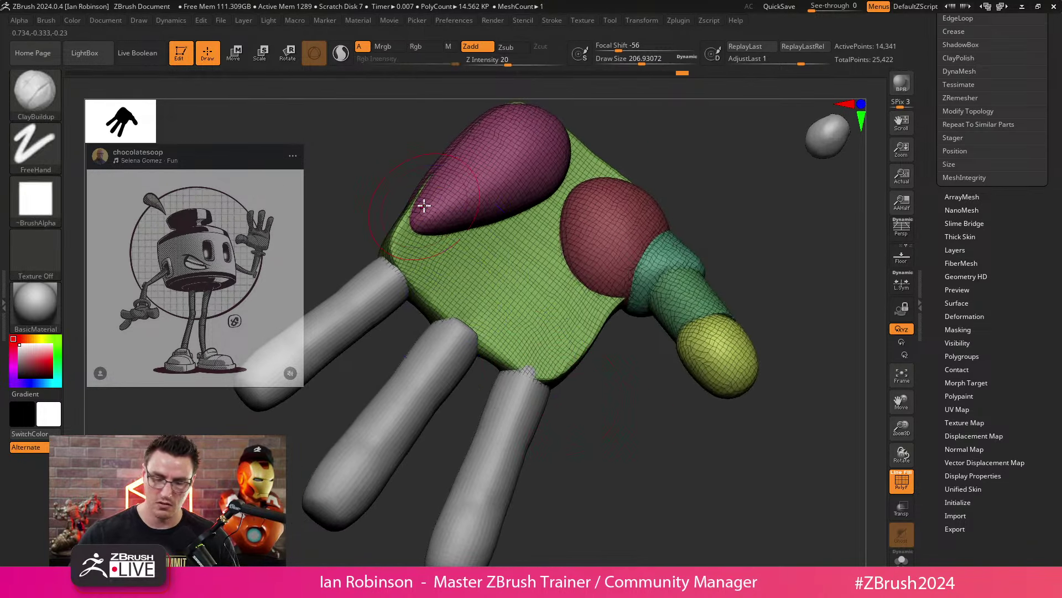
key(b)
key(m)
key(v)
drag(576, 424, 570, 435)
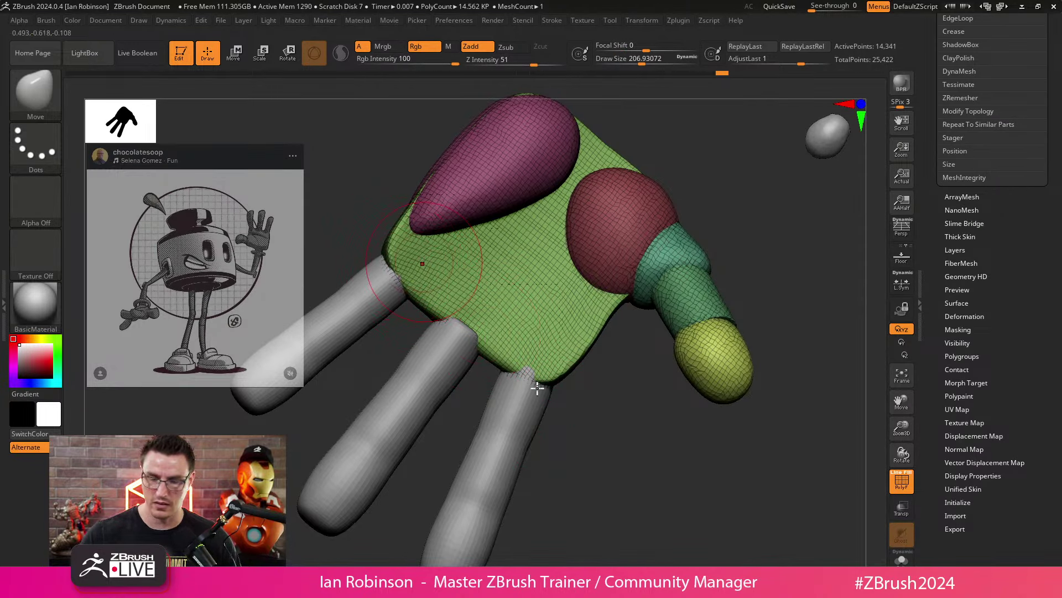
Step: Build up soft pads below the fingers on the palm side with ClayBuildup and smooth the palm surface
key(b)
key(c)
key(b)
drag(513, 341, 536, 346)
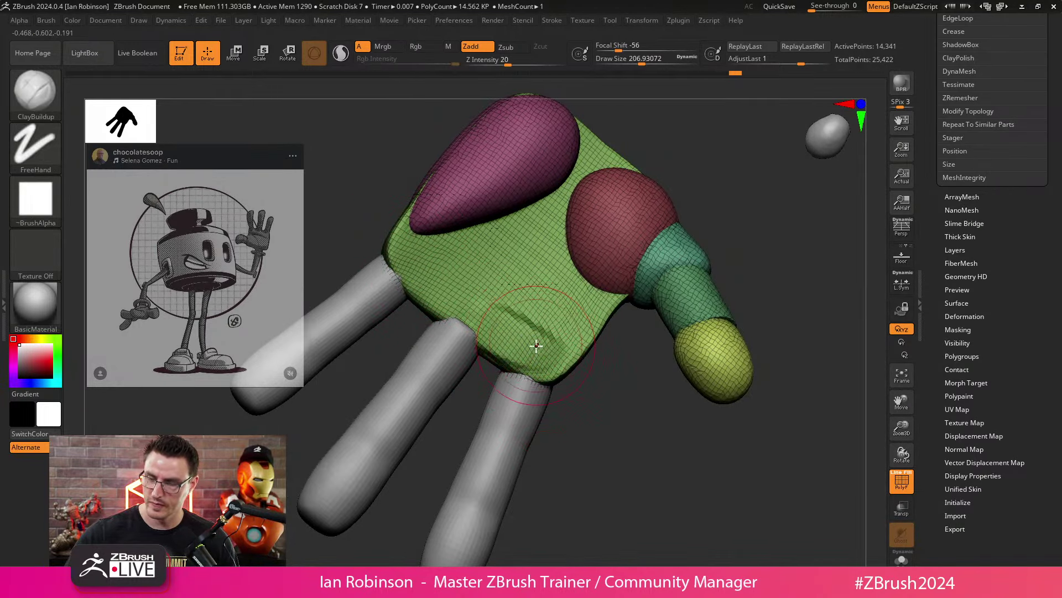
drag(459, 292, 423, 261)
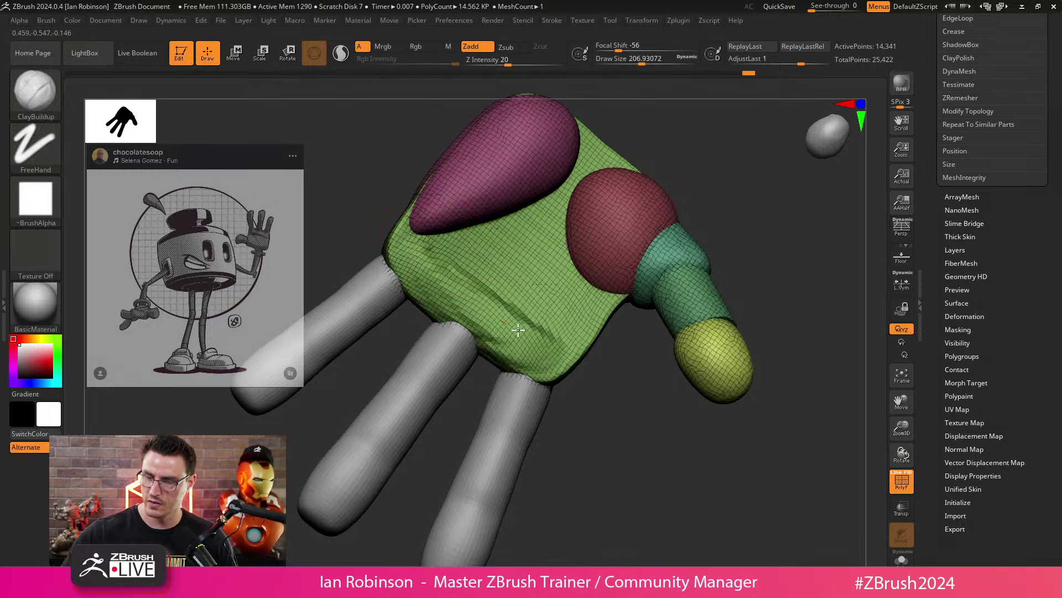
drag(518, 330, 562, 352)
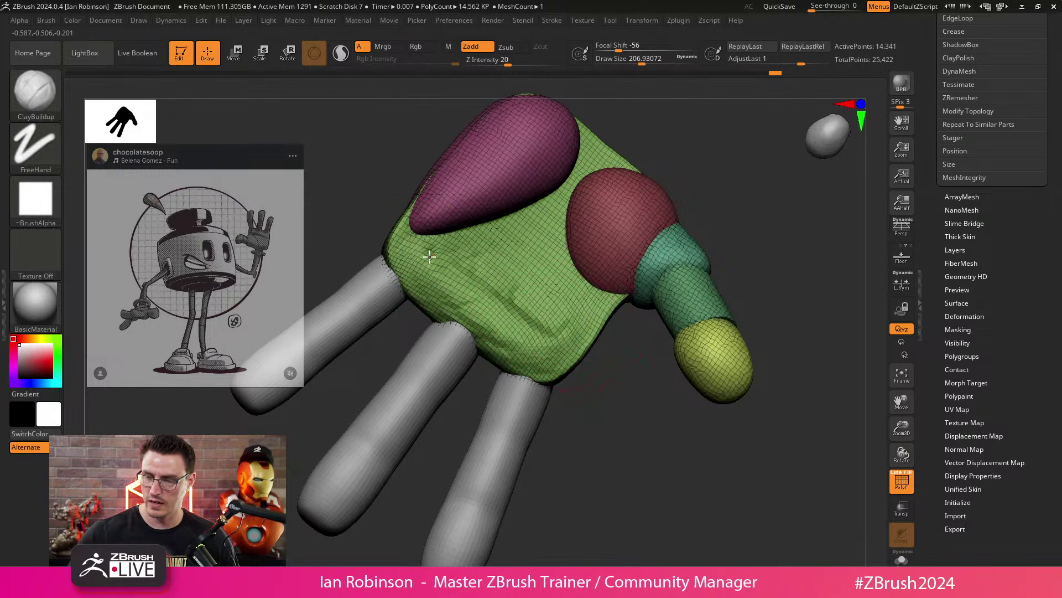
mouse_move(625, 260)
right_down()
mouse_move(631, 280)
mouse_move(584, 433)
mouse_move(539, 225)
right_up()
right_drag(482, 363, 486, 387)
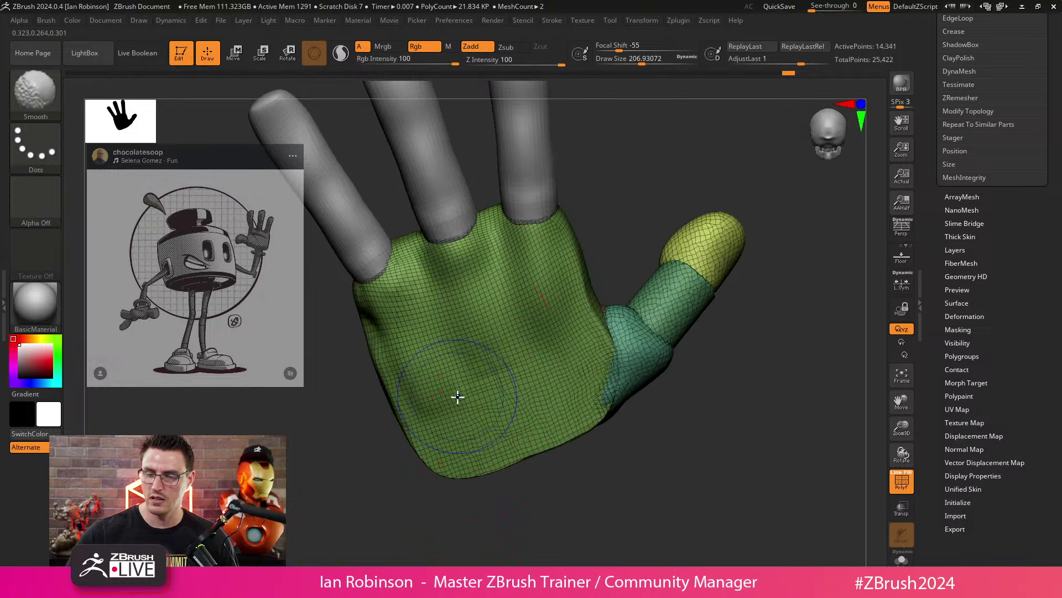
Step: Update the palm's DynaMesh and check the hand's overall shape from the palm side
mouse_move(454, 459)
right_down()
mouse_move(617, 456)
mouse_move(648, 380)
mouse_move(629, 292)
mouse_move(588, 284)
right_up()
key(ctrl)
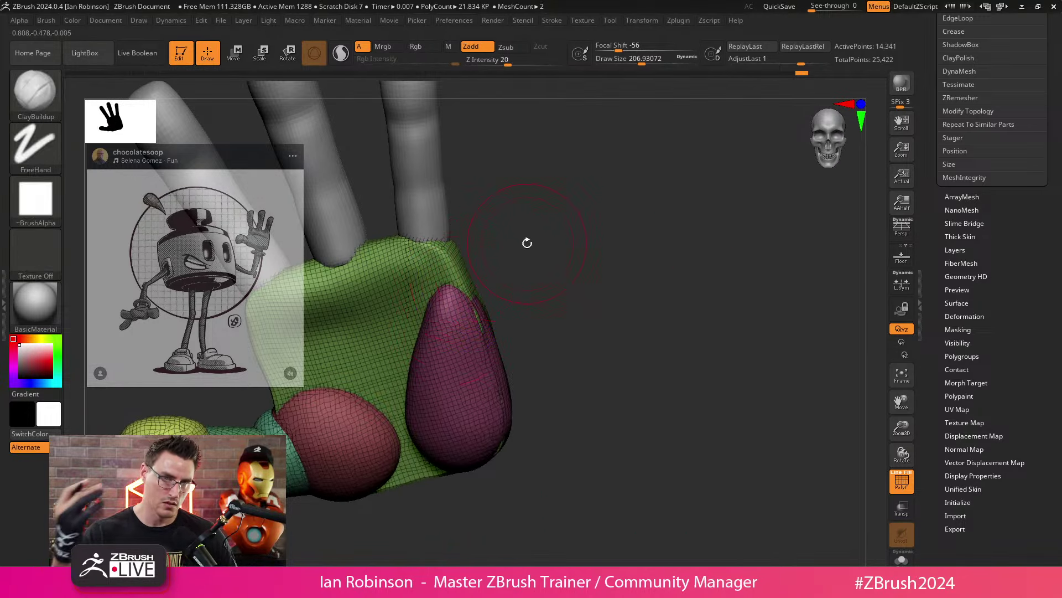
key(ctrl)
mouse_move(613, 327)
right_down()
mouse_move(686, 303)
mouse_move(690, 282)
mouse_move(476, 343)
right_up()
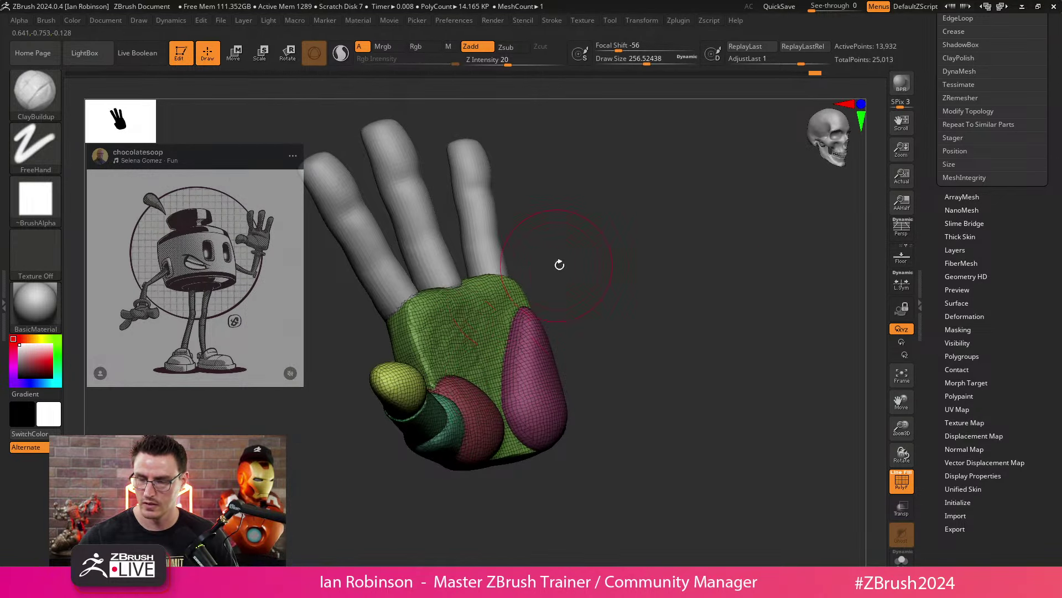
right_drag(560, 264, 647, 277)
right_drag(450, 373, 682, 234)
Step: Select the three-finger subtool and merge it down into the palm subtool, accepting the non-undoable operation
drag(1056, 111, 997, 154)
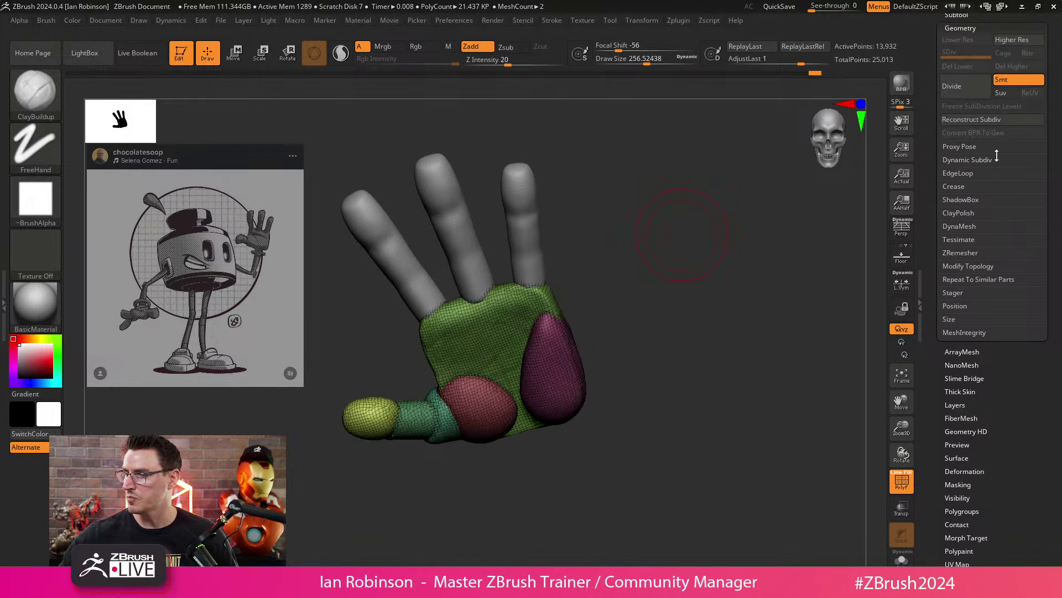
click(962, 15)
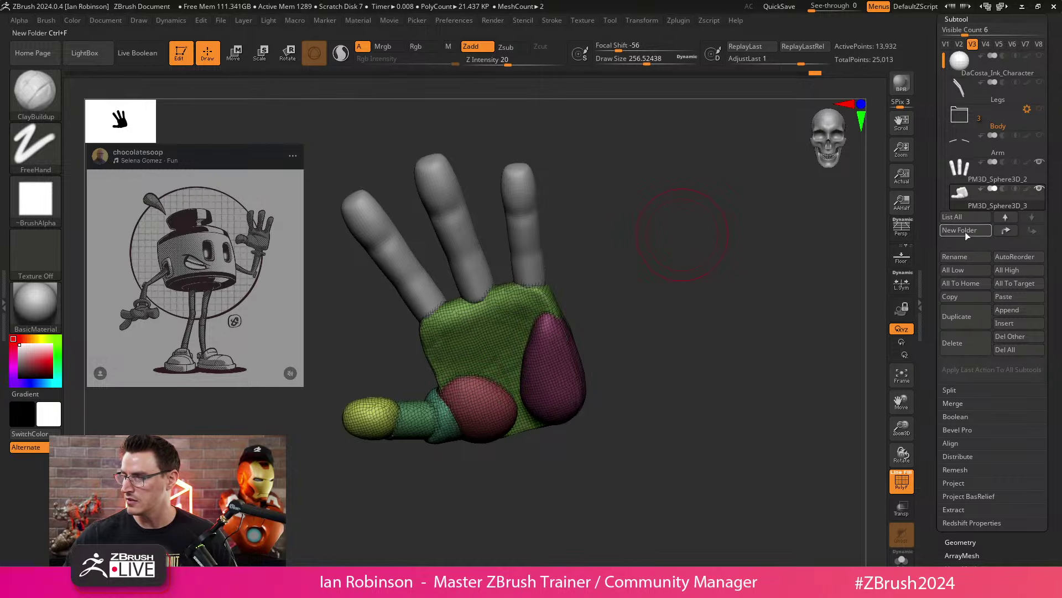
click(982, 178)
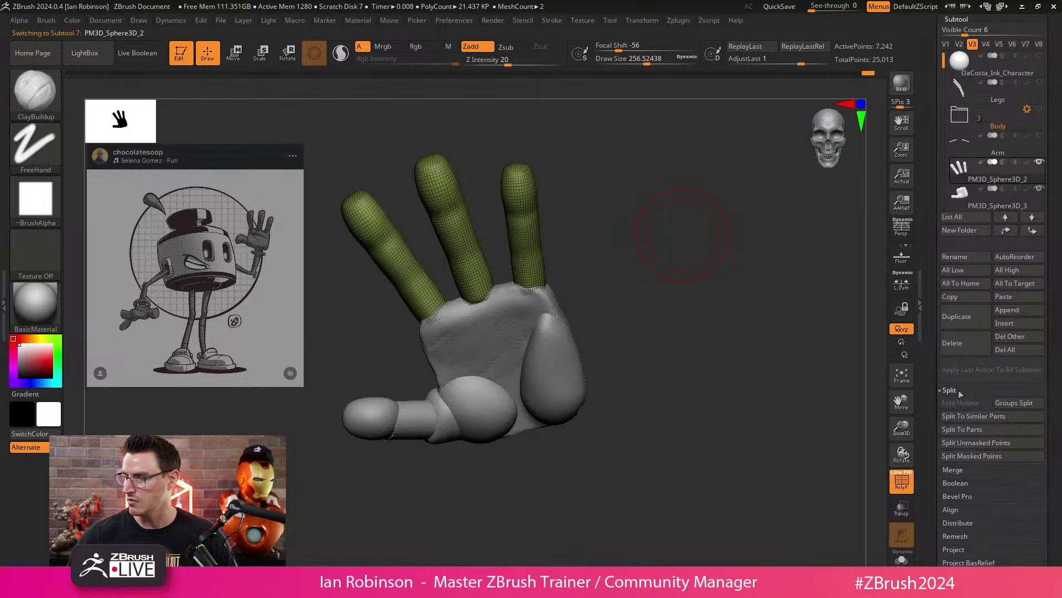
click(953, 404)
click(961, 416)
click(863, 442)
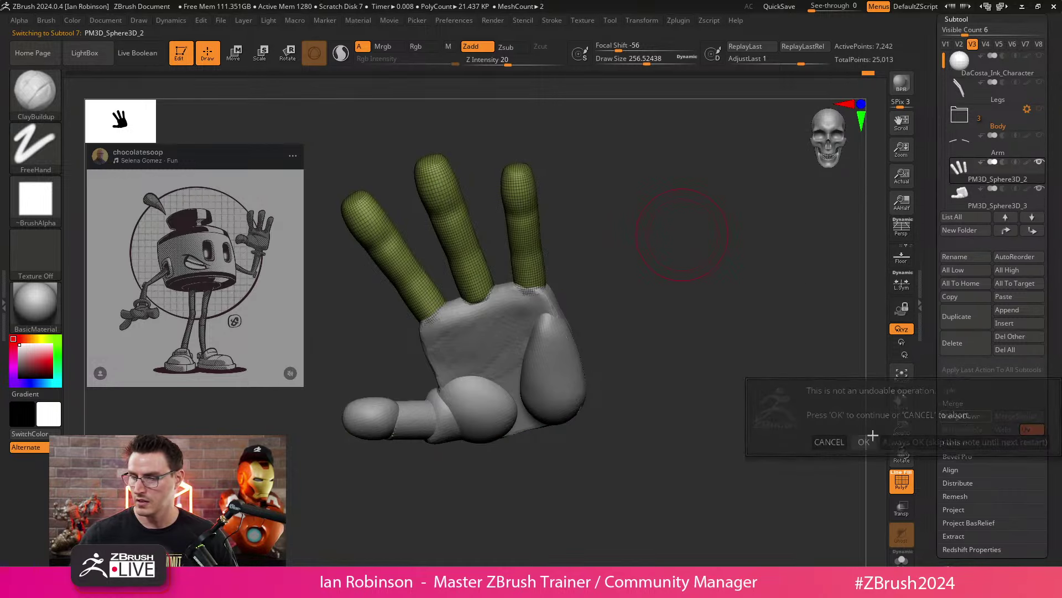
Step: Assign polygroups automatically to the merged hand's separate parts and update its DynaMesh
scroll(966, 458, down, 5)
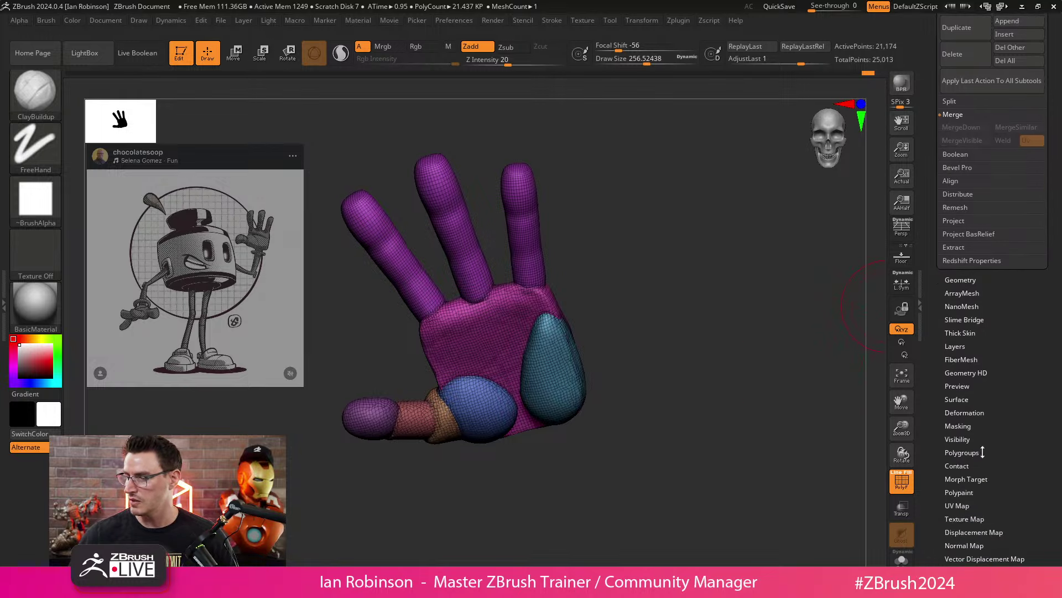
click(966, 458)
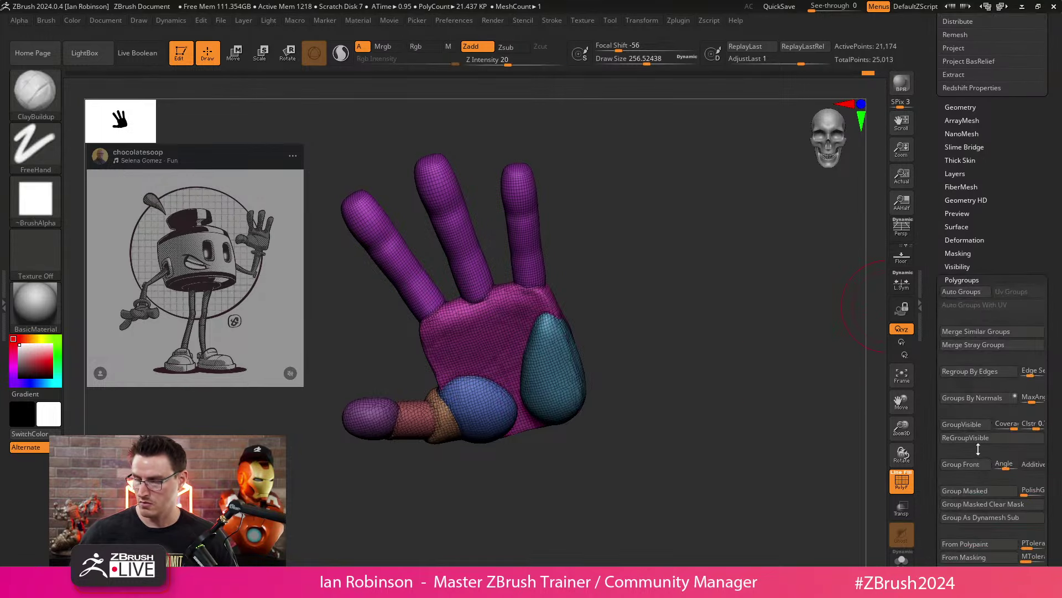
click(961, 292)
mouse_move(665, 354)
ctrl+mouse_down()
mouse_move(710, 512)
mouse_move(659, 363)
mouse_move(628, 444)
mouse_move(652, 426)
mouse_move(631, 476)
mouse_move(642, 441)
mouse_move(609, 384)
ctrl+mouse_up()
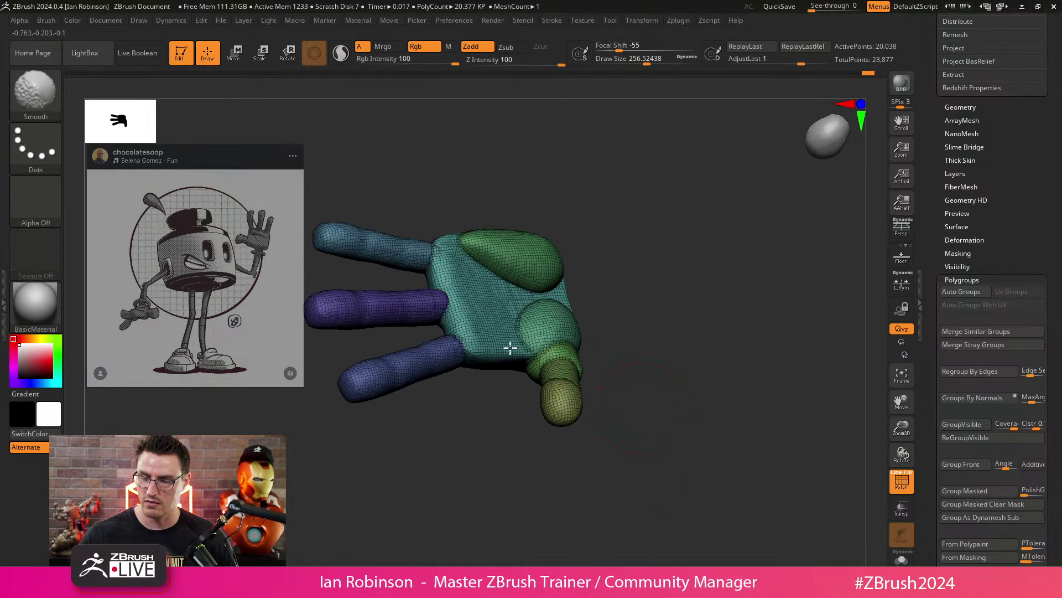
Step: Mask everything on the merged hand except the index finger's polygroup and switch to the Move brush
mouse_move(592, 321)
mouse_down()
mouse_move(624, 288)
mouse_move(697, 343)
mouse_move(669, 327)
mouse_up()
drag(658, 260, 680, 289)
key(f)
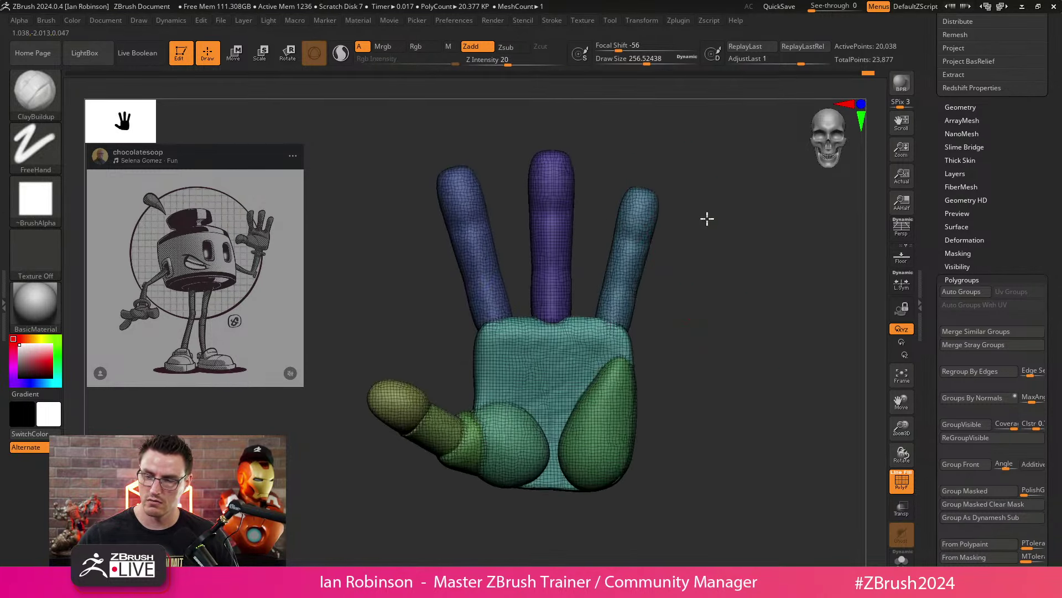
ctrl+shift+click(502, 234)
ctrl+shift+click(415, 291)
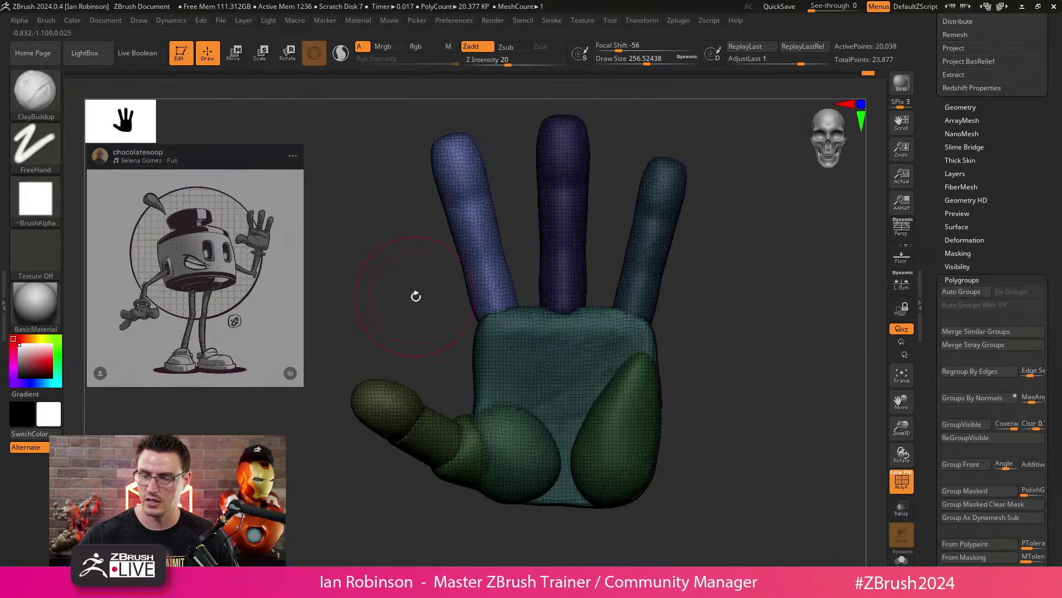
key(s)
drag(526, 210, 524, 210)
key(s)
drag(519, 247, 516, 248)
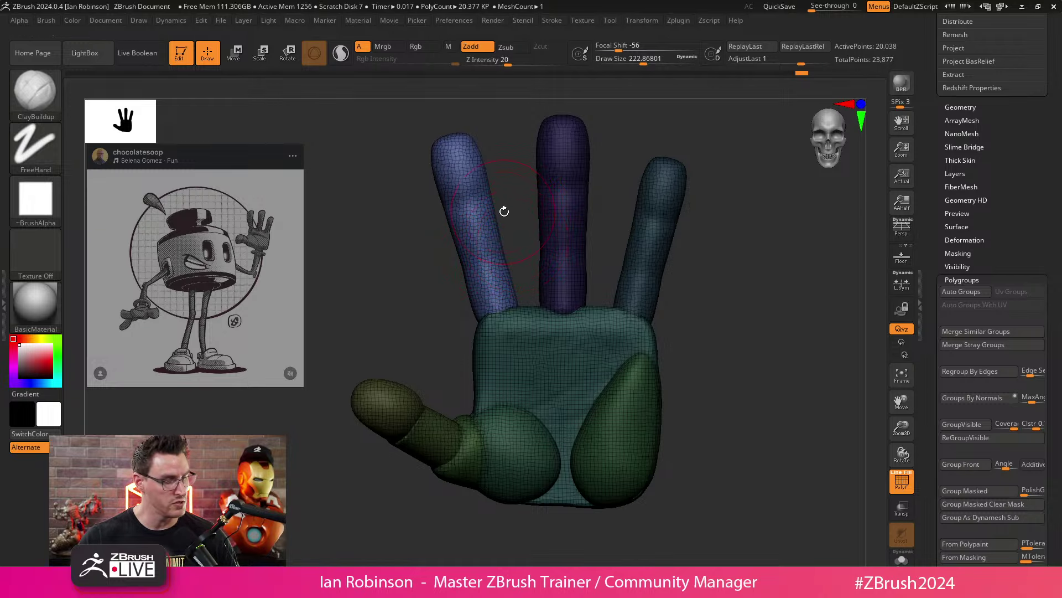
key(b)
key(m)
key(v)
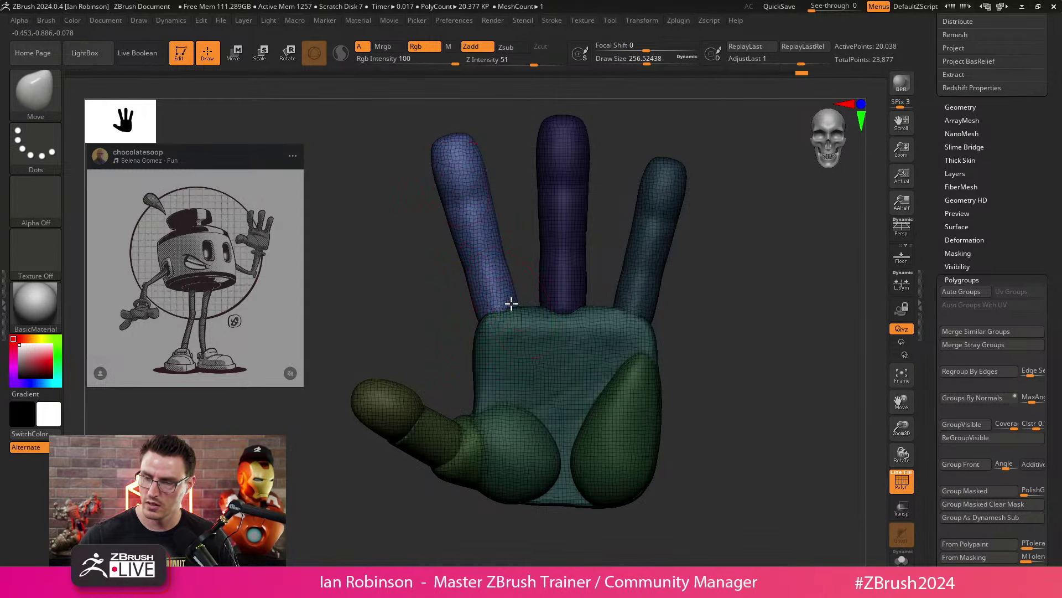
Step: Reset the transform gizmo's orientation on the unmasked index finger, and slightly rotate and scale the finger
key(e)
alt+click(529, 263)
click(502, 142)
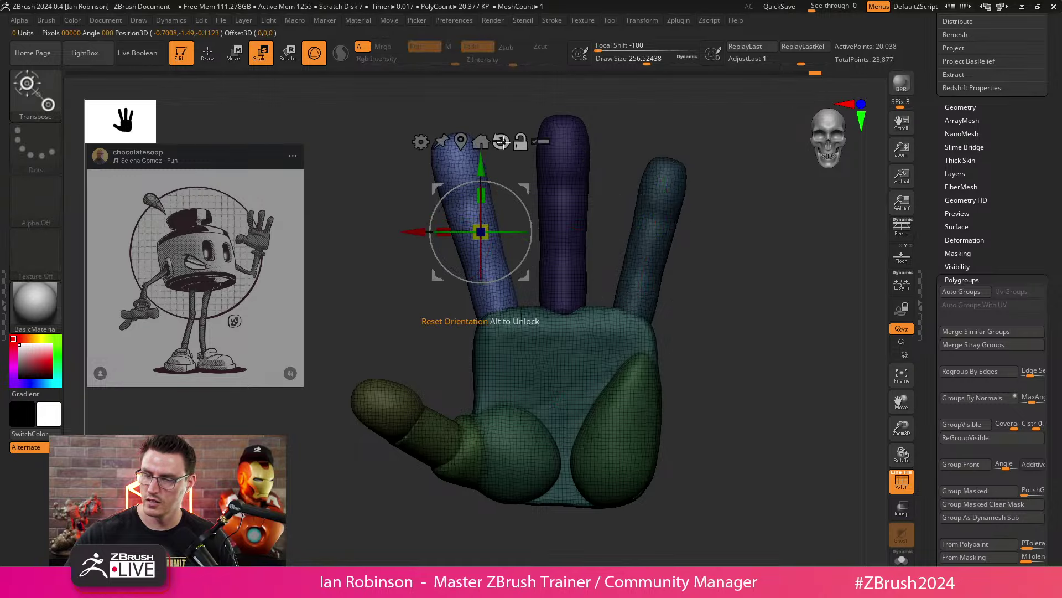
drag(524, 191, 525, 198)
key(q)
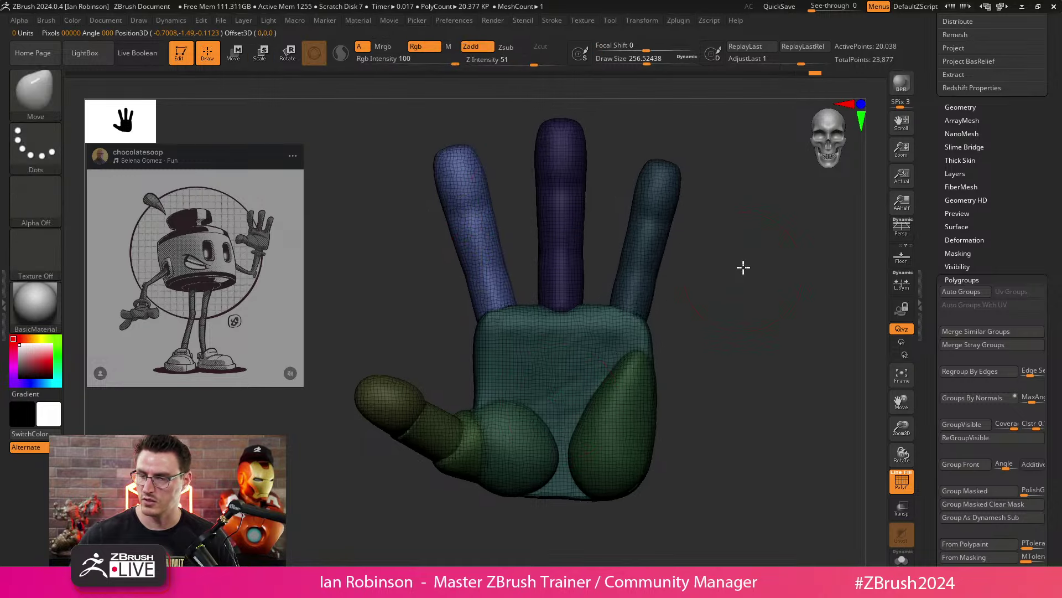
key(w)
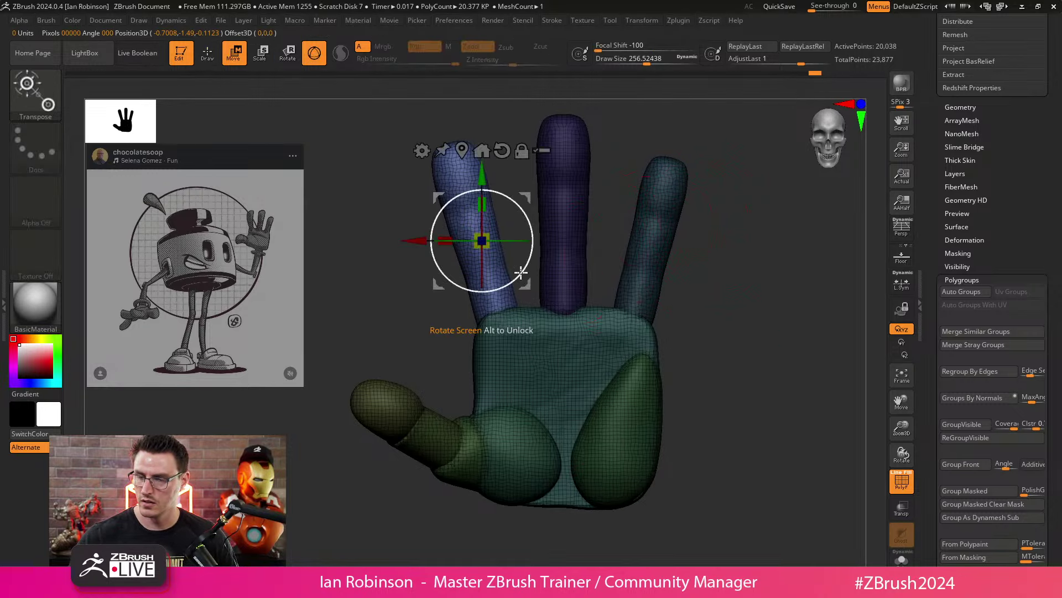
drag(529, 219, 498, 219)
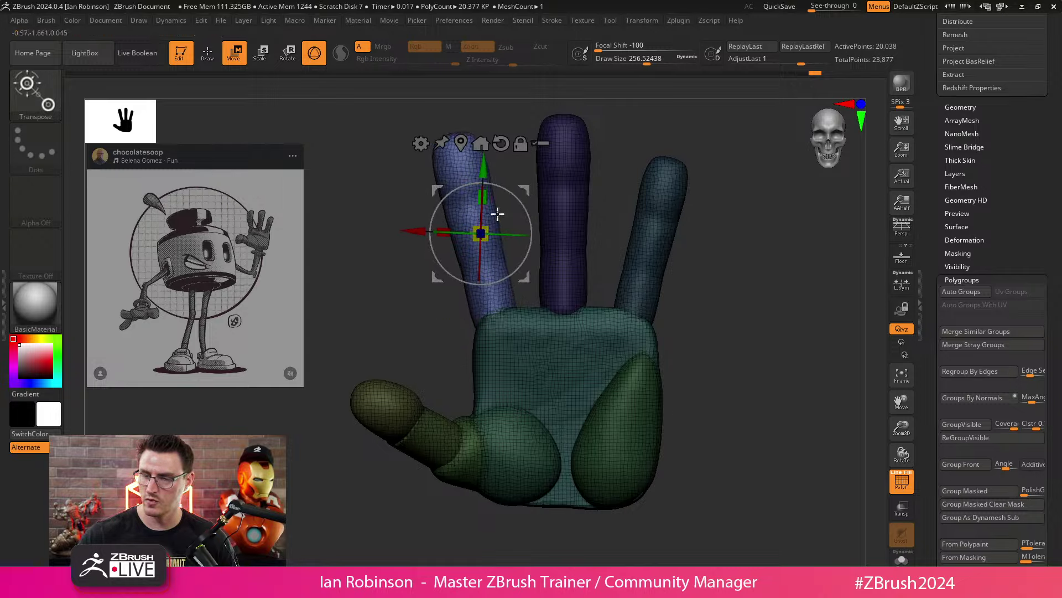
drag(526, 276, 528, 278)
key(q)
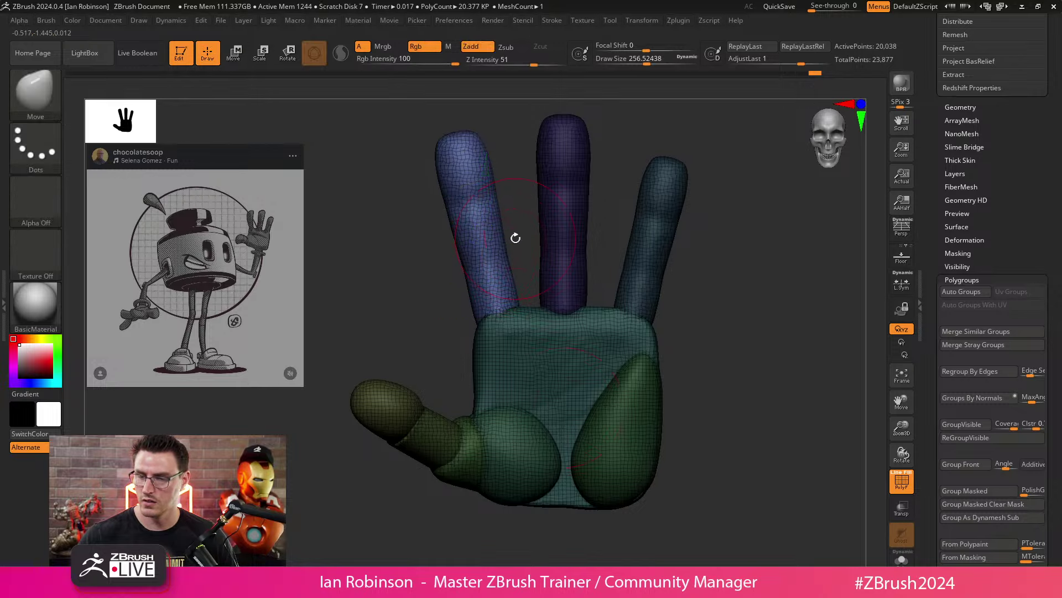
mouse_move(740, 301)
mouse_down()
mouse_move(633, 346)
mouse_move(683, 308)
mouse_move(678, 284)
mouse_move(706, 303)
mouse_up()
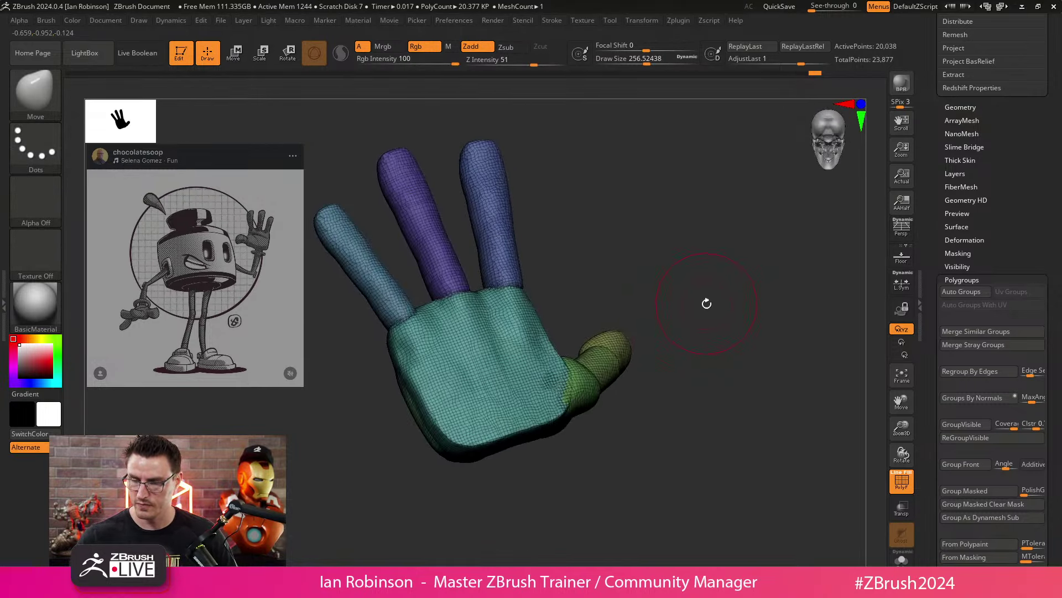
Step: Create a subtool folder named Hand containing the merged hand subtool
scroll(1055, 204, up, 6)
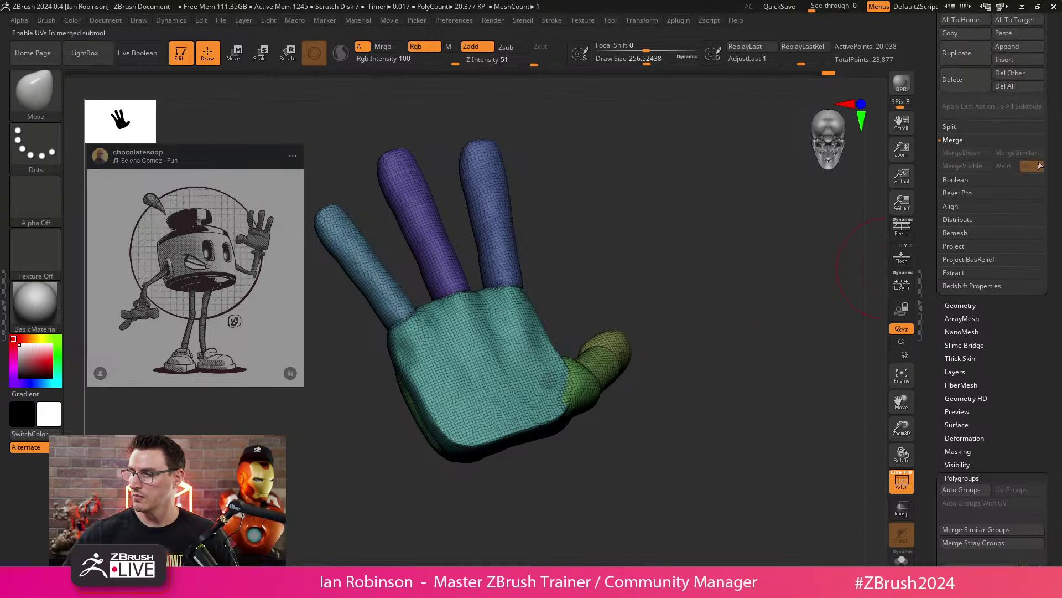
drag(1055, 204, 1056, 366)
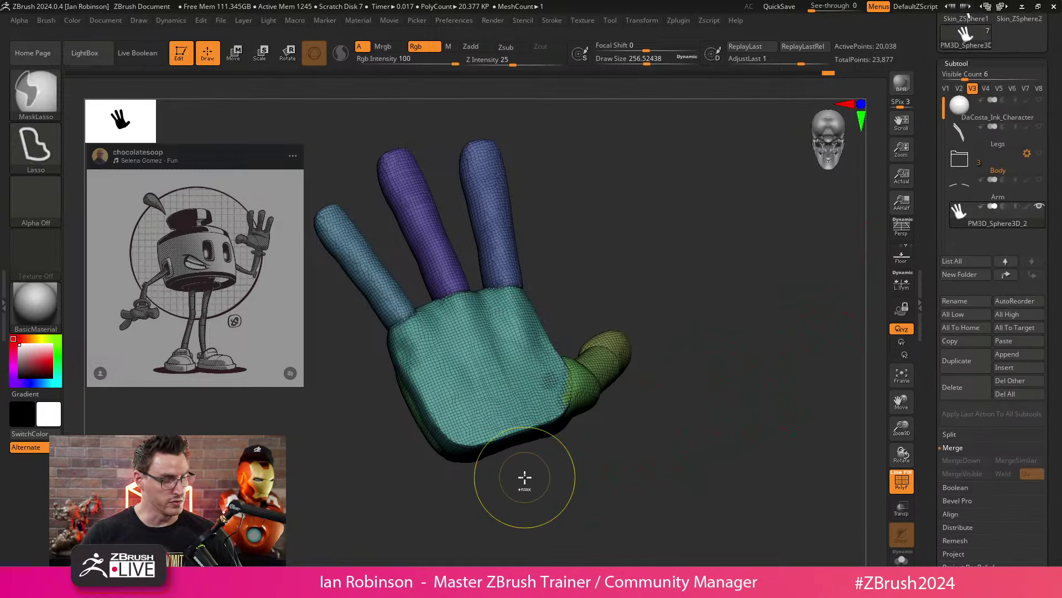
key(ctrl+f)
text(hAND)
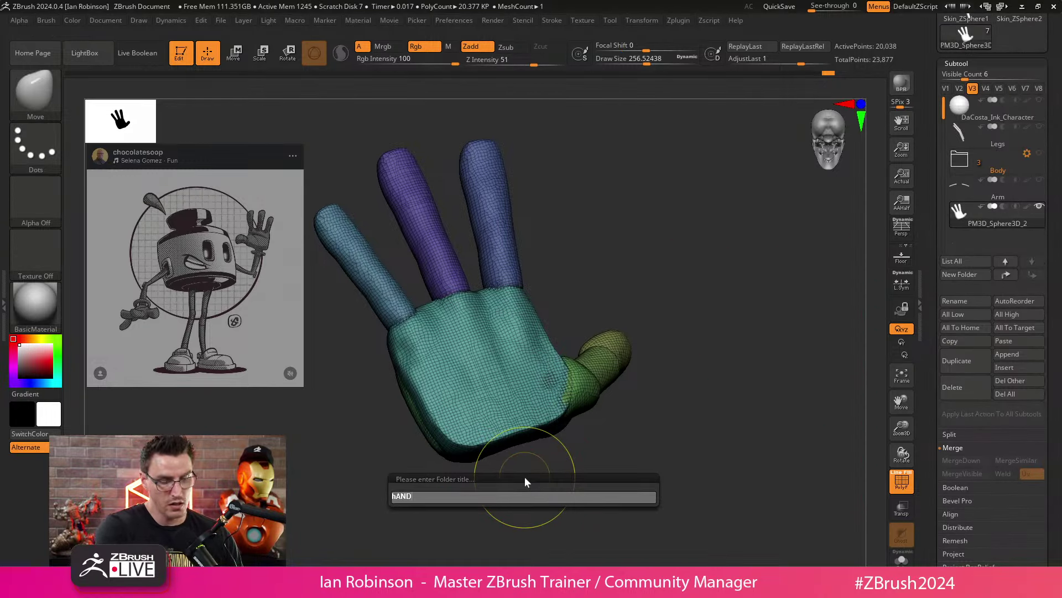
key(BackSpace)
key(BackSpace)
key(BackSpace)
key(BackSpace)
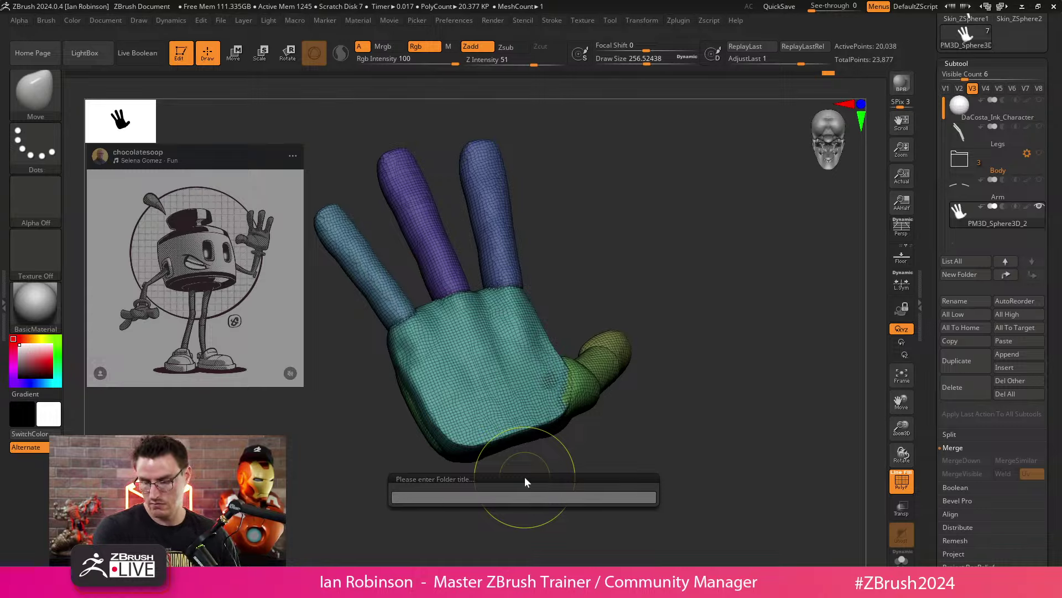
text(Hand)
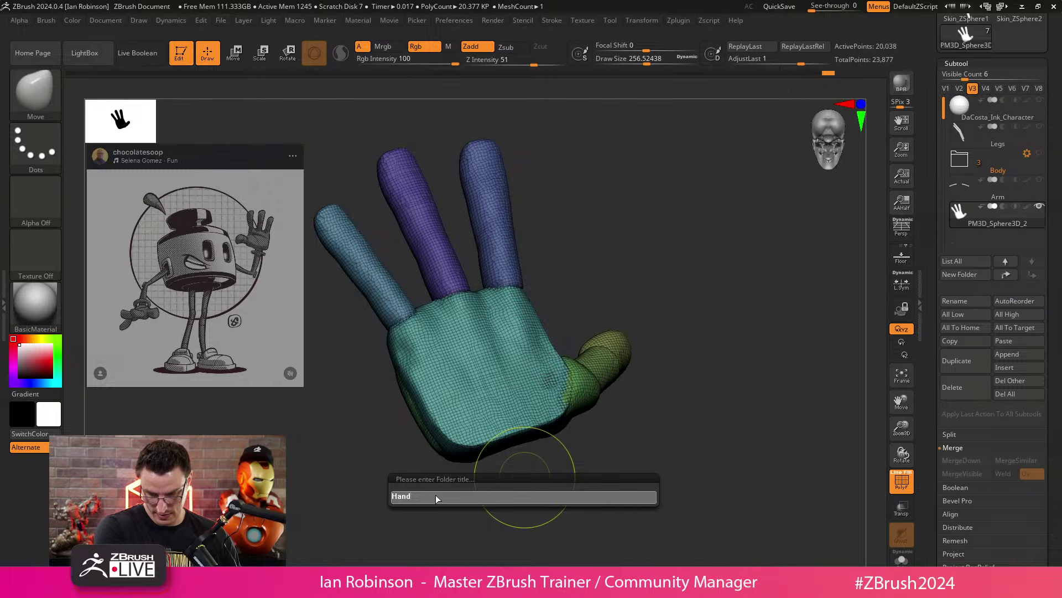
key(Return)
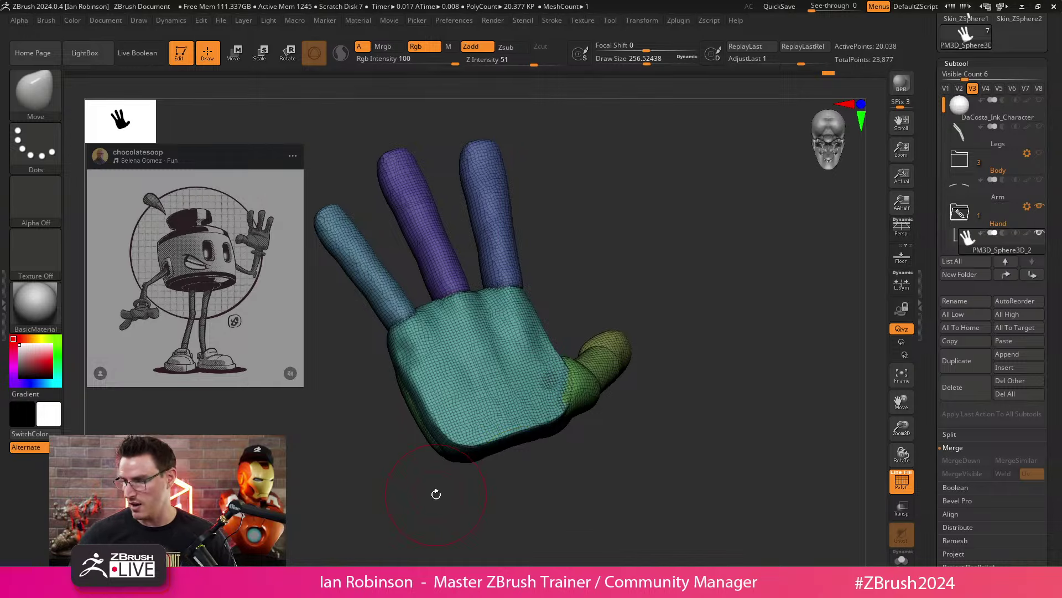
Step: Save the current tool with its subtools and folders
scroll(974, 221, down, 1)
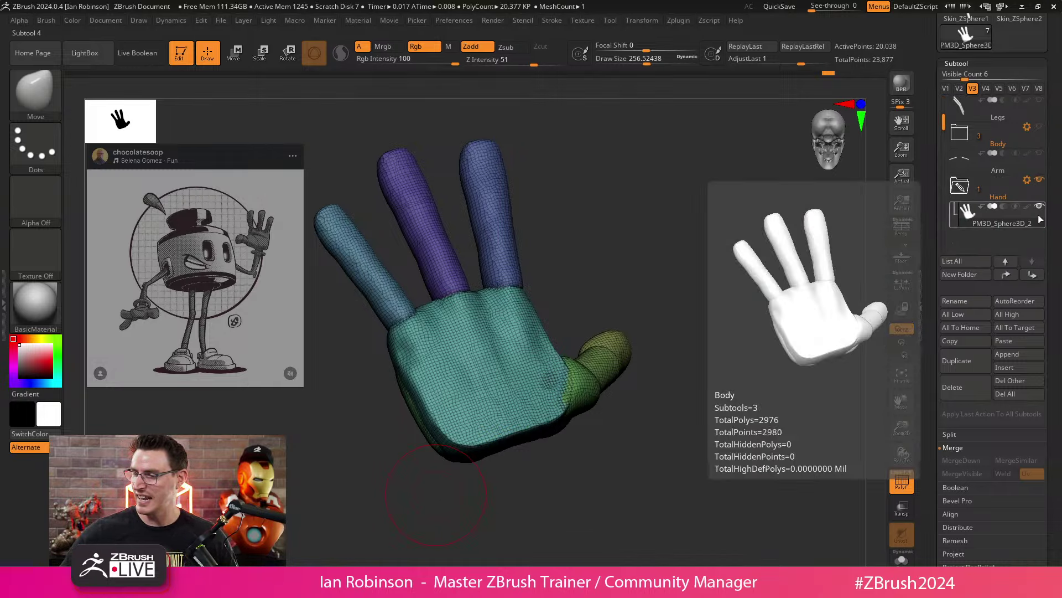
key(ctrl+shift)
mouse_move(1022, 206)
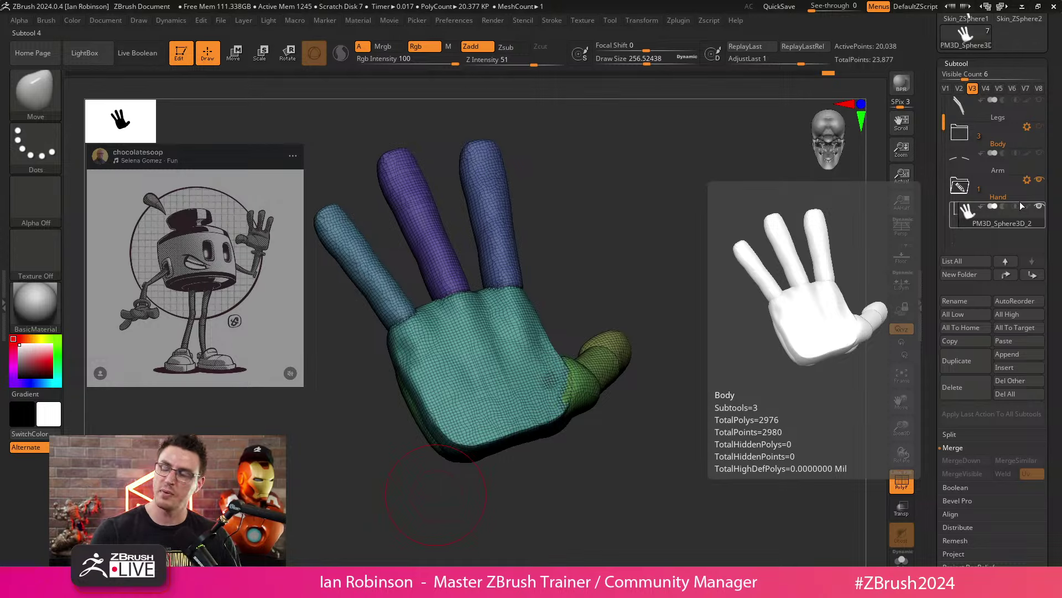
drag(1052, 207, 1053, 440)
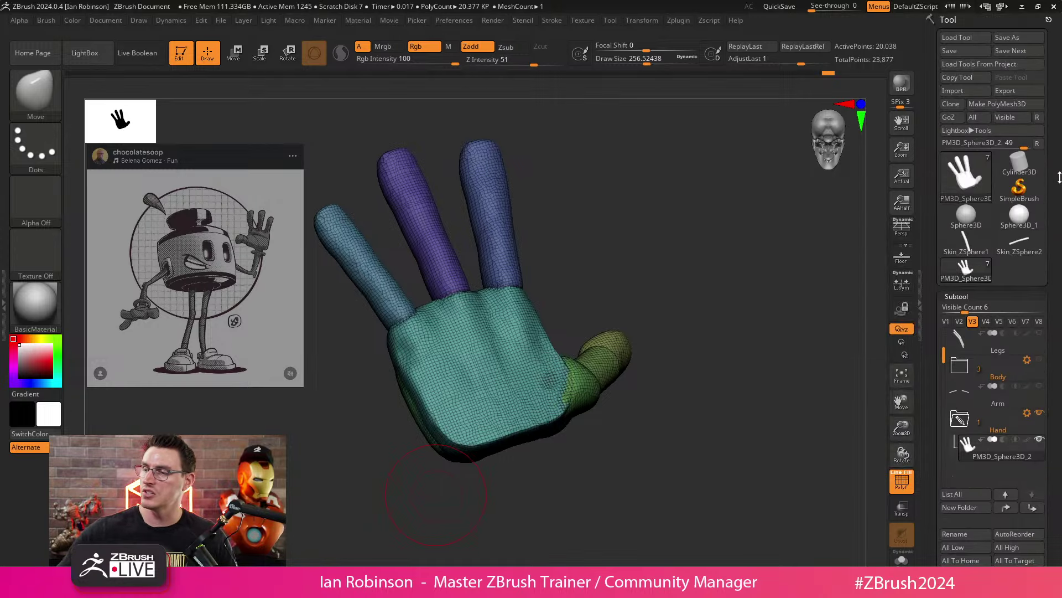
click(964, 51)
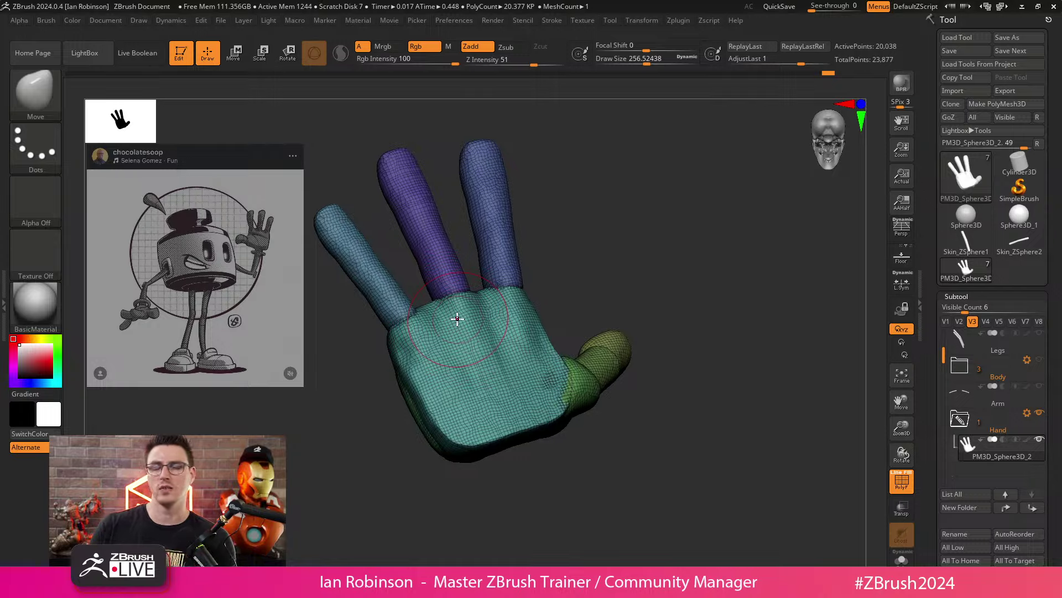
Step: Rename the merged hand subtool as BlkOut_Hand
click(965, 533)
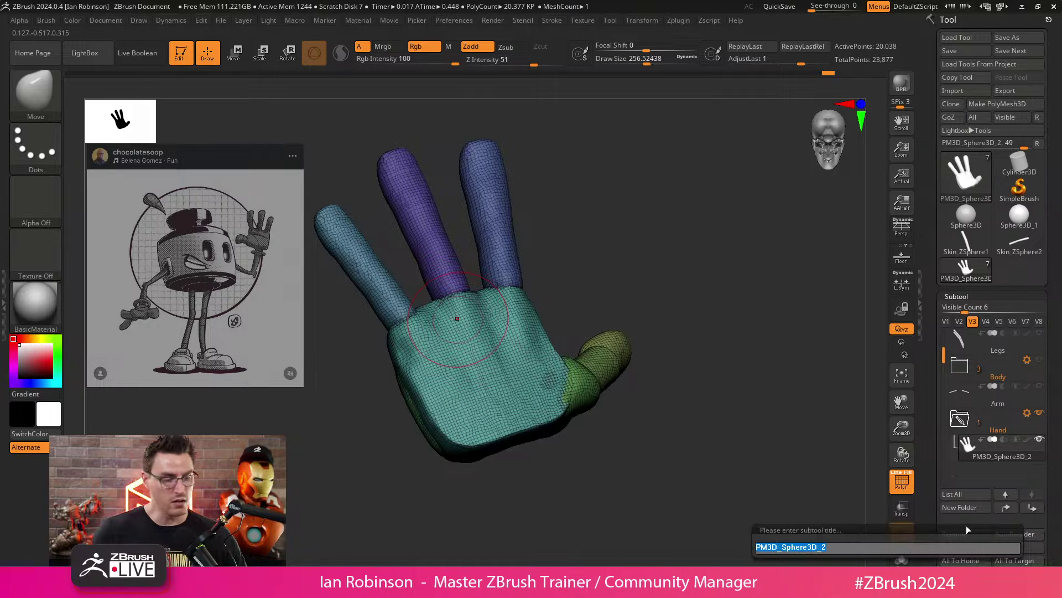
text(Blk)
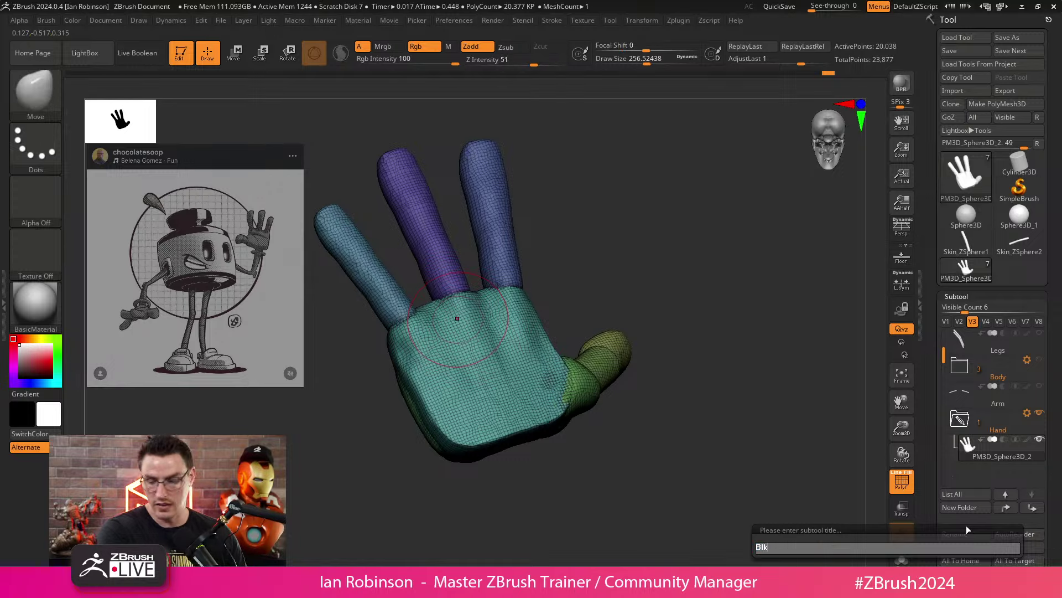
text(Out)
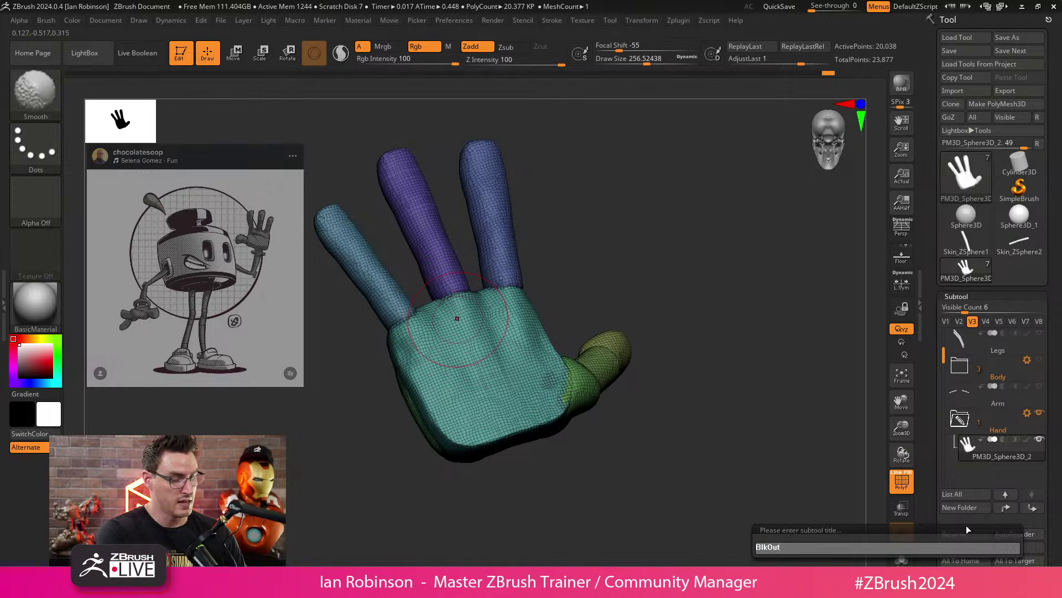
text(_Hand)
key(Return)
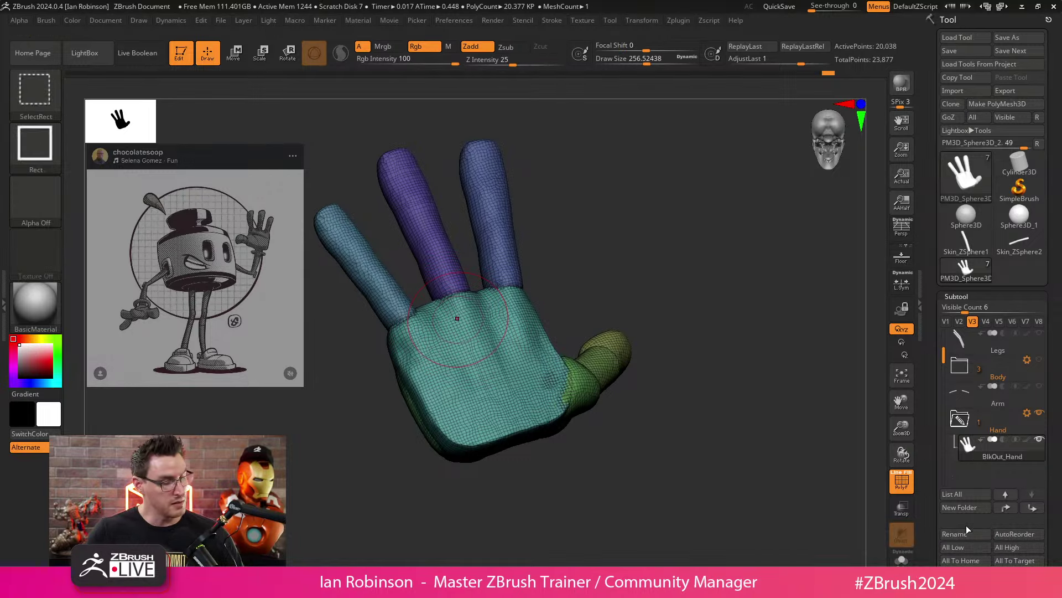
Step: Duplicate the BlkOut_Hand subtool inside the Hand folder and rename the copy as Hands
key(ctrl+shift+d)
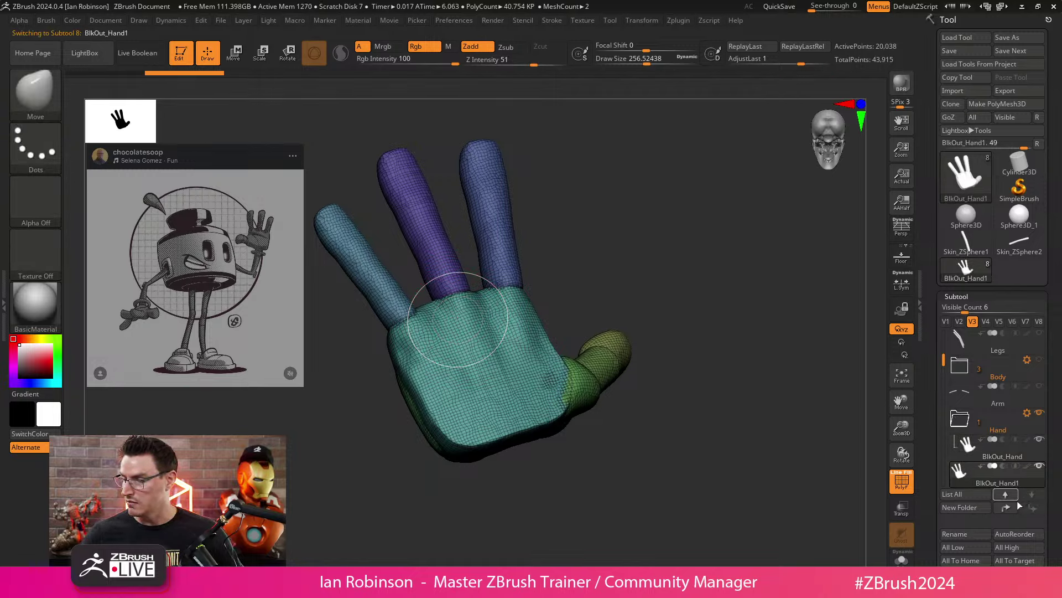
click(1018, 506)
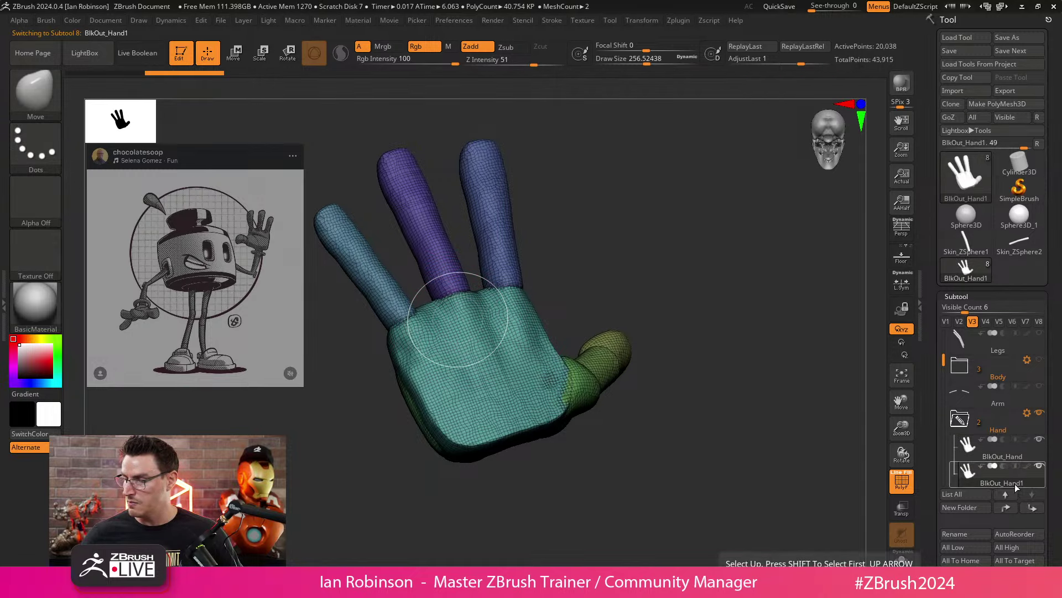
click(961, 532)
text(Hand)
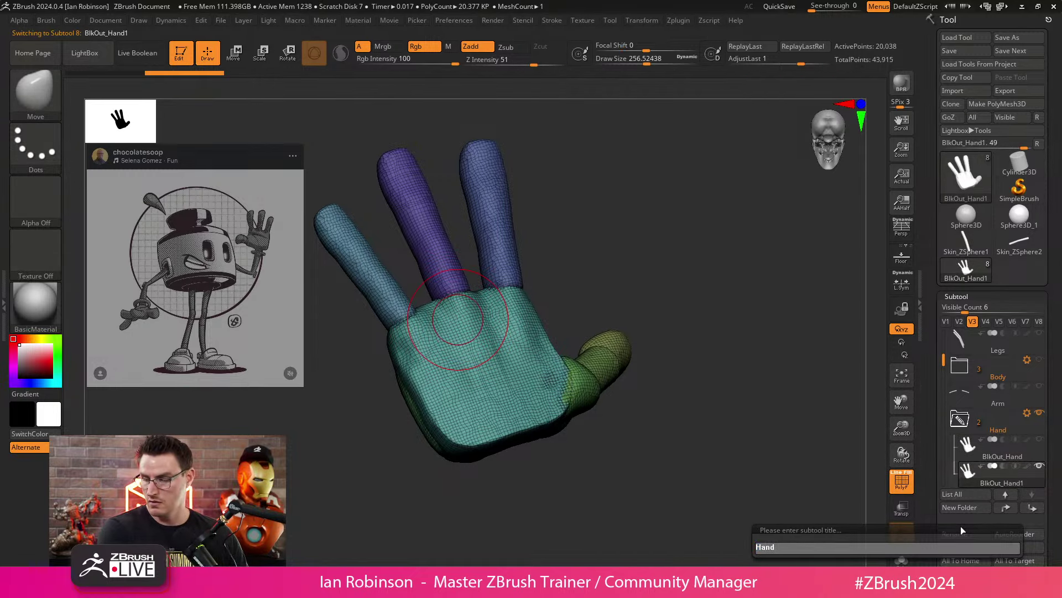
text(s)
key(Return)
Step: Smooth the back of the palm on the Hands subtool
drag(653, 421, 673, 429)
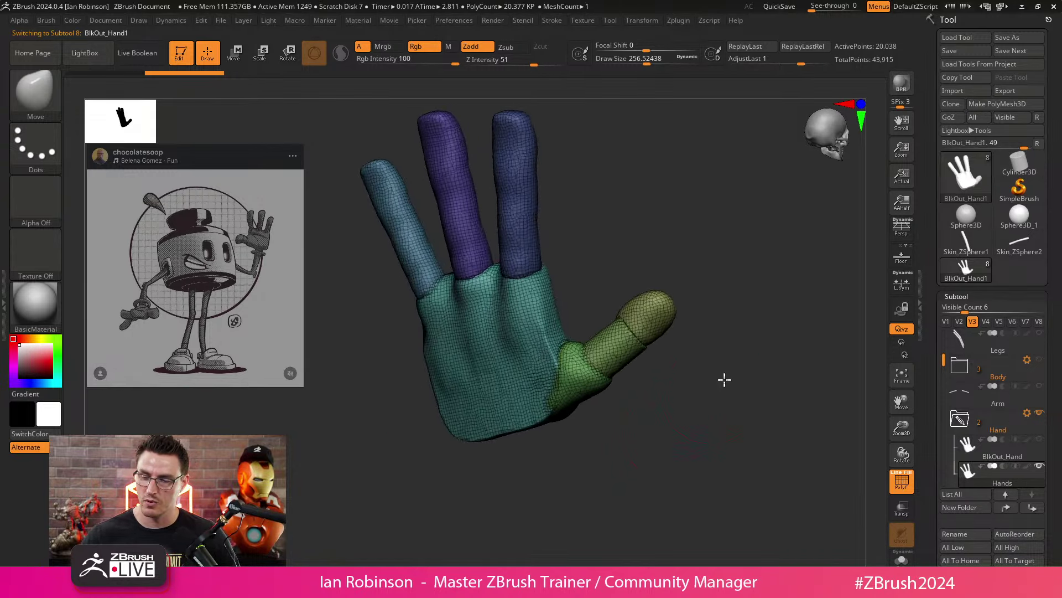
drag(725, 379, 723, 356)
shift+drag(585, 360, 548, 376)
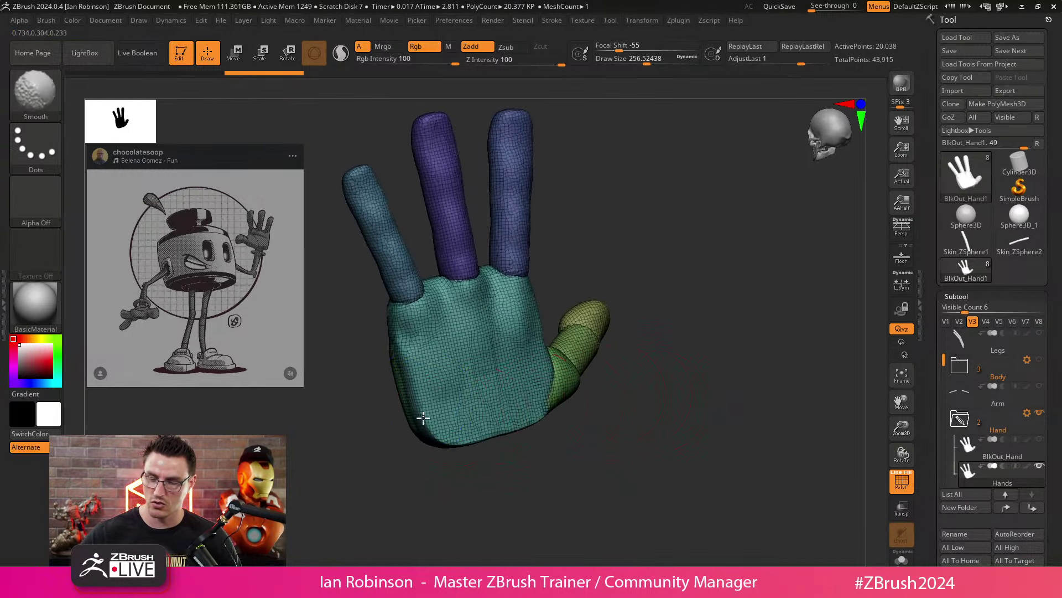
drag(560, 409, 690, 374)
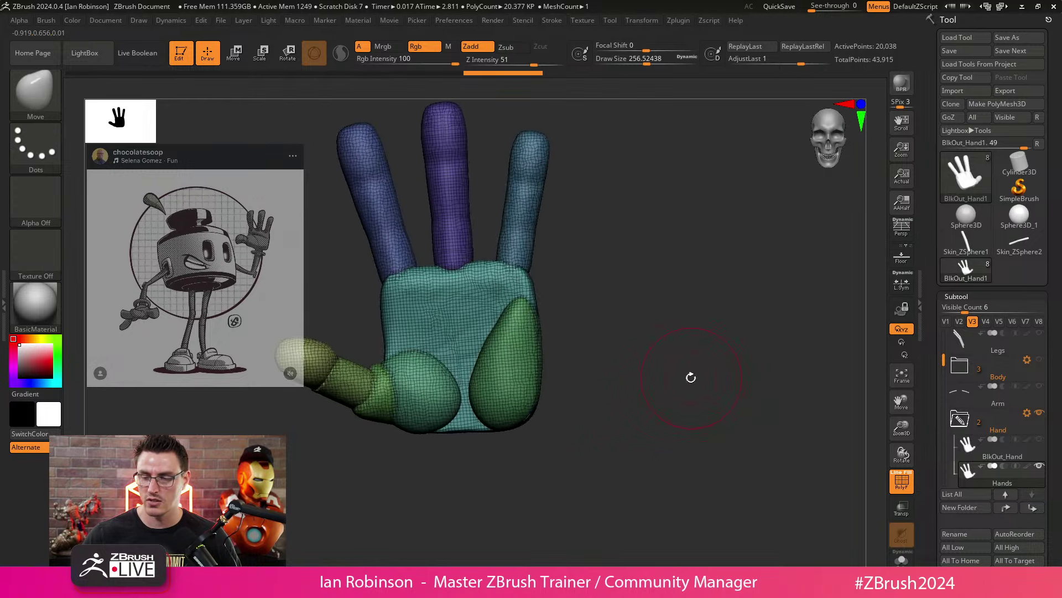
drag(586, 323, 719, 382)
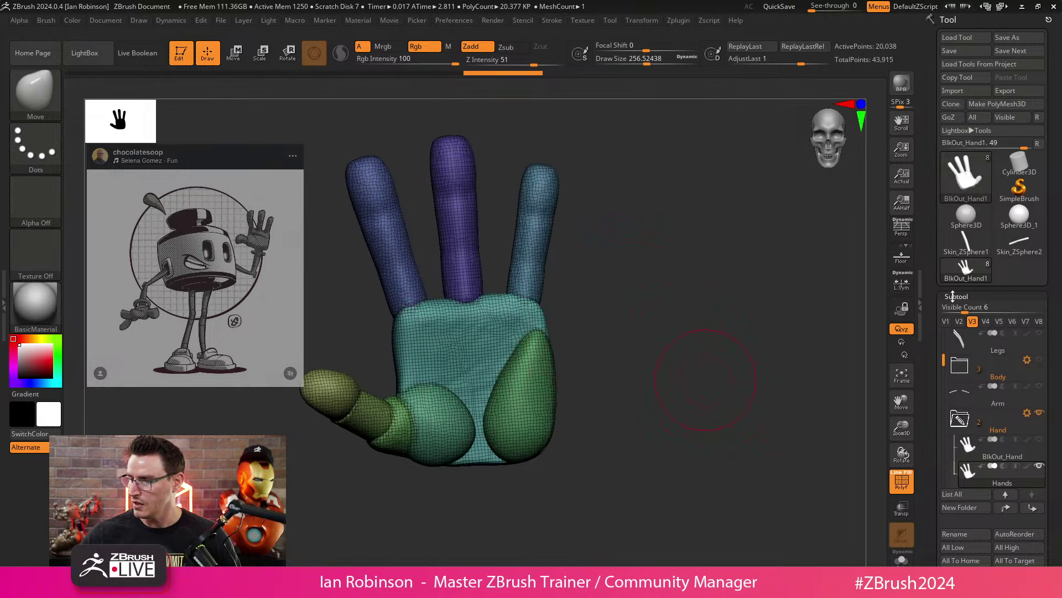
Step: Remesh the Hands subtool with DynaMesh at resolution 128 and turn off the polyframe display
click(956, 296)
click(971, 87)
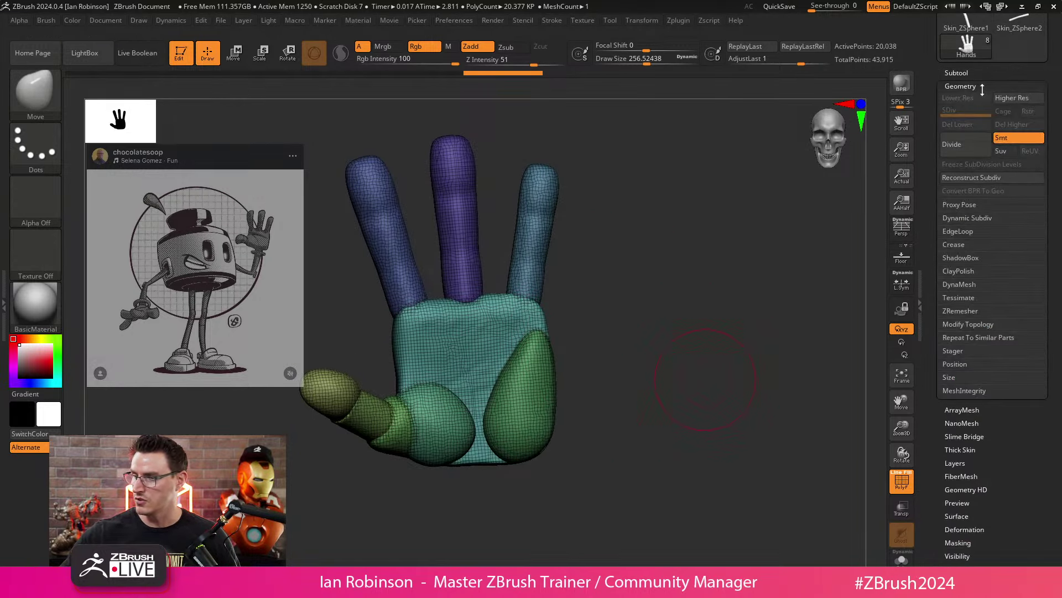
click(969, 284)
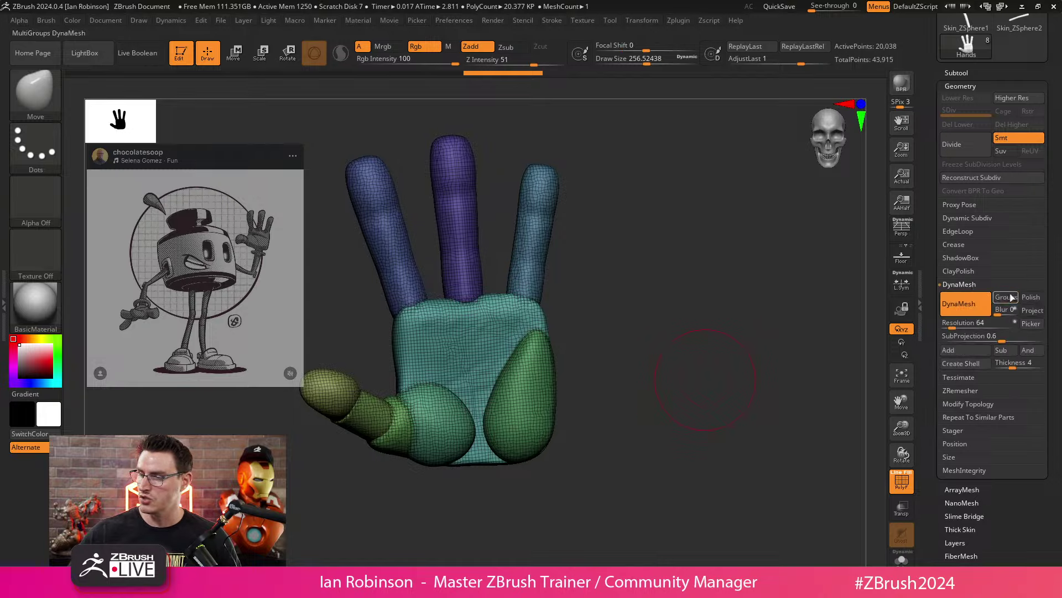
drag(950, 327, 954, 327)
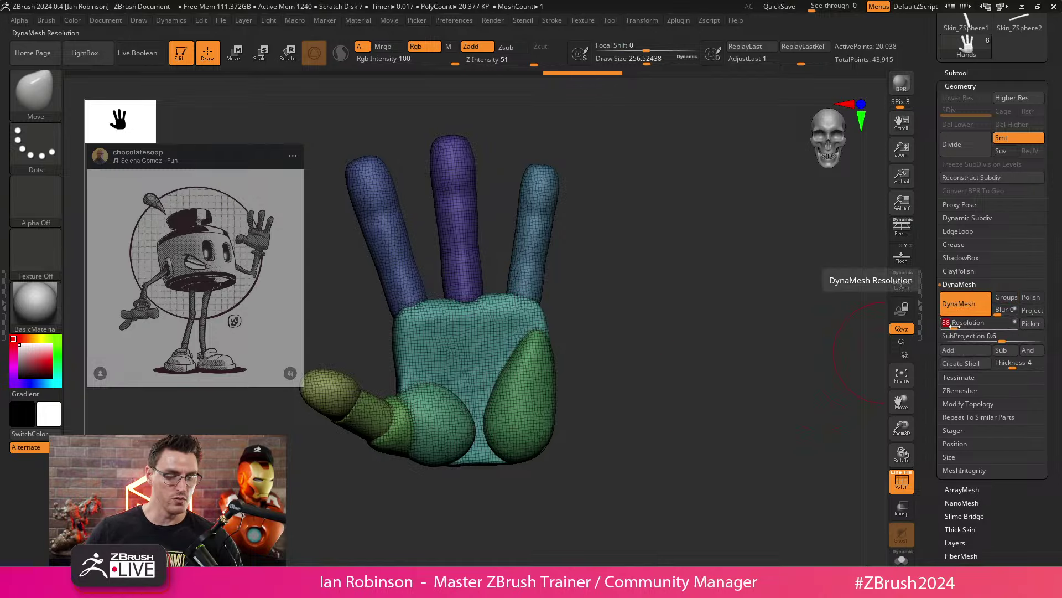
text(128)
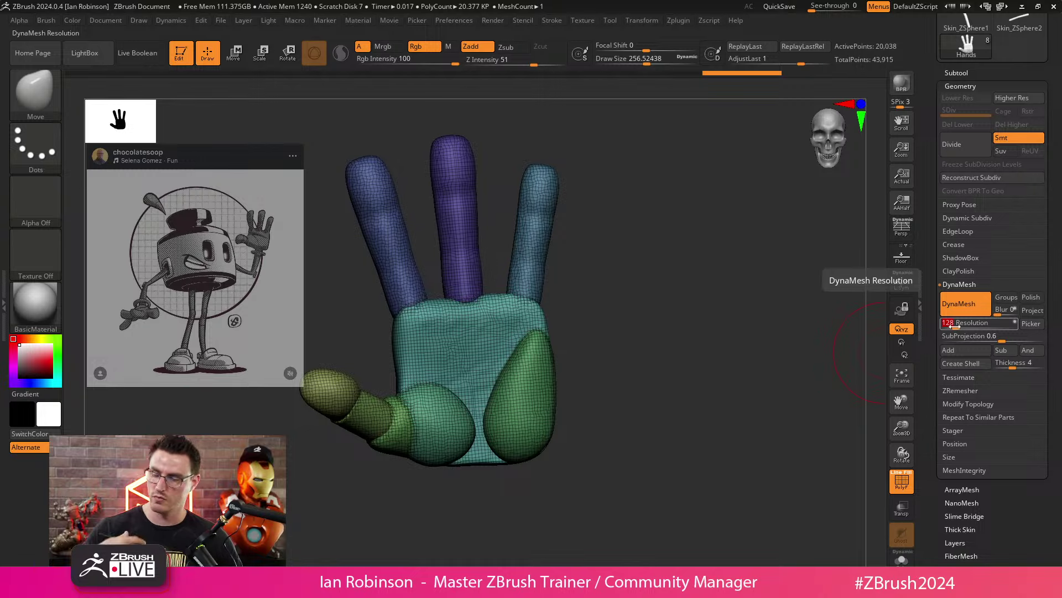
key(Return)
ctrl+drag(686, 459, 667, 372)
mouse_move(666, 372)
alt+mouse_down()
mouse_move(706, 322)
mouse_move(666, 427)
mouse_move(692, 429)
mouse_move(666, 455)
mouse_move(664, 432)
mouse_move(692, 441)
mouse_move(697, 347)
mouse_move(613, 314)
mouse_move(719, 318)
mouse_move(676, 304)
mouse_move(572, 332)
mouse_move(622, 301)
mouse_move(539, 301)
mouse_move(581, 277)
mouse_move(486, 238)
mouse_move(594, 229)
alt+mouse_up()
key(shift+f)
Step: Smooth the seams where the fingers and thumb join the back of the hand
mouse_move(453, 368)
shift+mouse_down()
mouse_move(450, 403)
mouse_move(588, 378)
shift+mouse_up()
shift+drag(467, 448, 504, 454)
drag(634, 391, 645, 387)
shift+drag(473, 360, 360, 365)
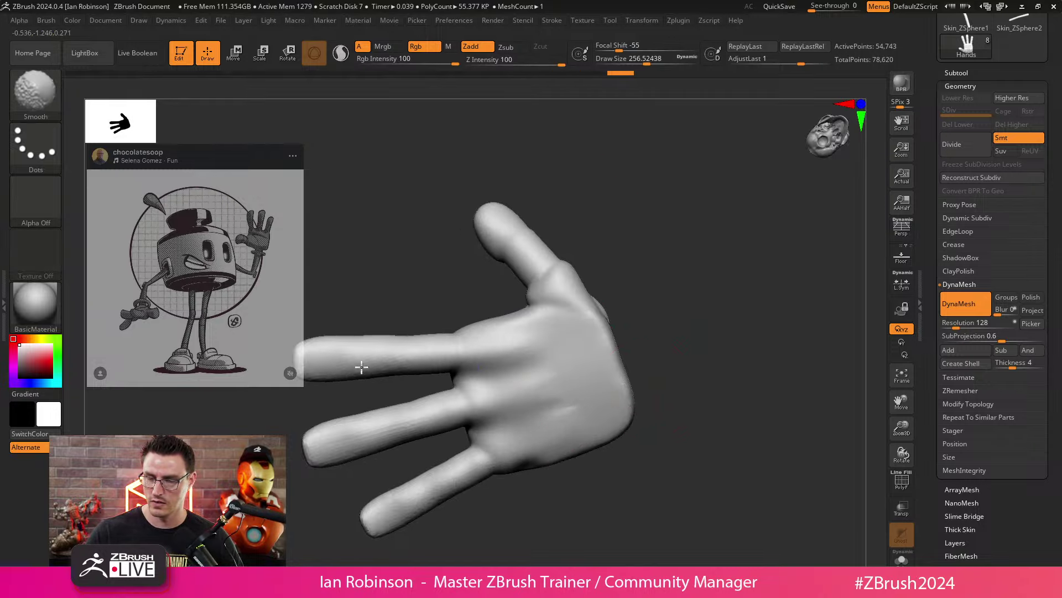
alt+drag(606, 307, 668, 293)
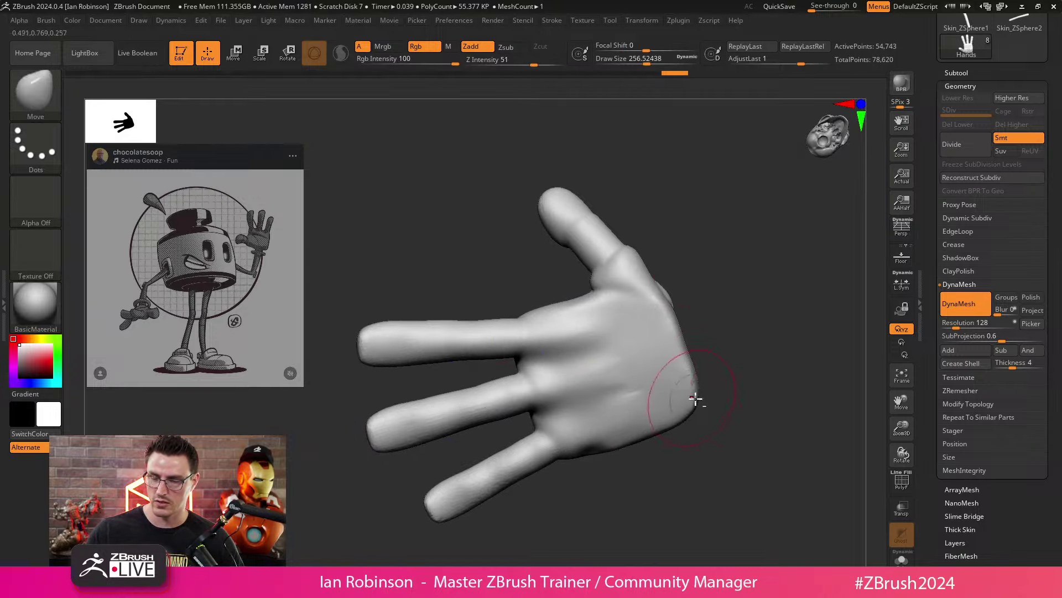
drag(695, 398, 715, 390)
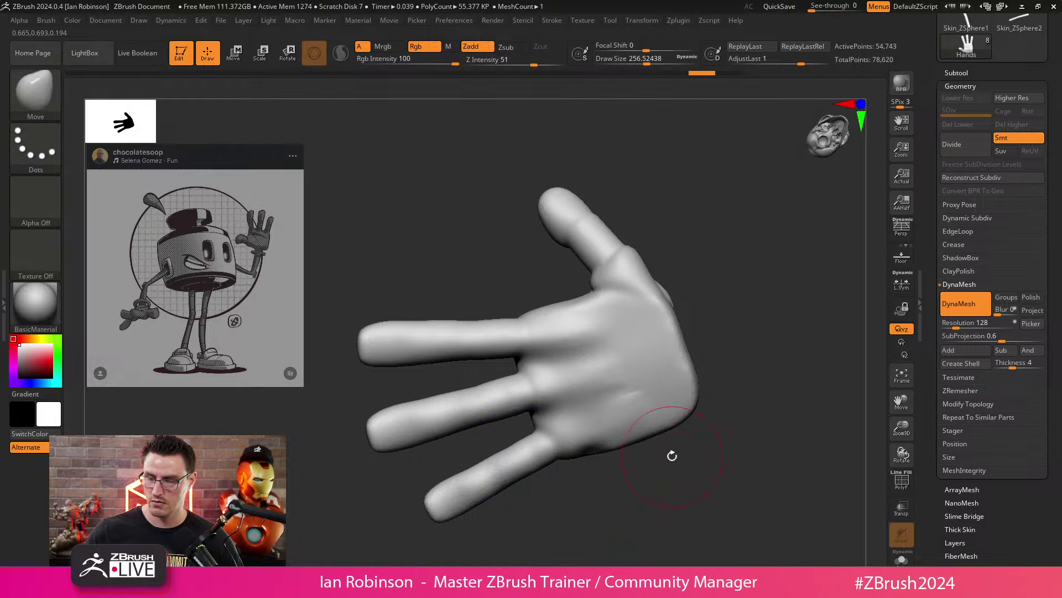
Step: Smooth the palm-side seams around the thumb pad, the outer palm pad and the thumb joints
mouse_move(671, 453)
mouse_down()
mouse_move(734, 367)
mouse_move(716, 277)
mouse_move(702, 291)
mouse_up()
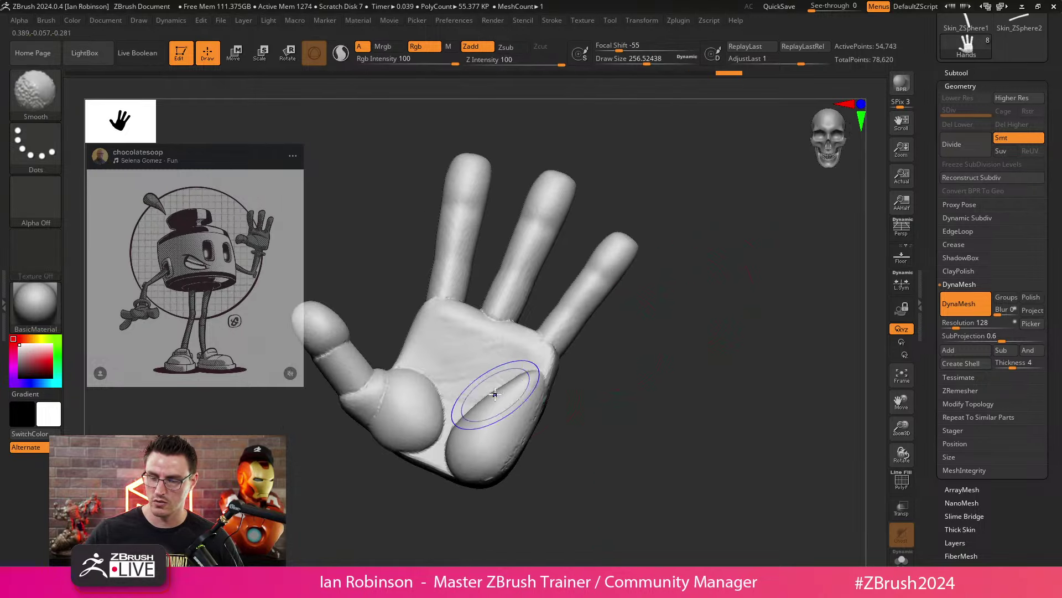
mouse_move(597, 409)
mouse_down()
mouse_move(612, 380)
mouse_move(624, 382)
mouse_up()
mouse_move(520, 385)
shift+mouse_down()
mouse_move(444, 426)
mouse_move(391, 382)
mouse_move(397, 393)
shift+mouse_up()
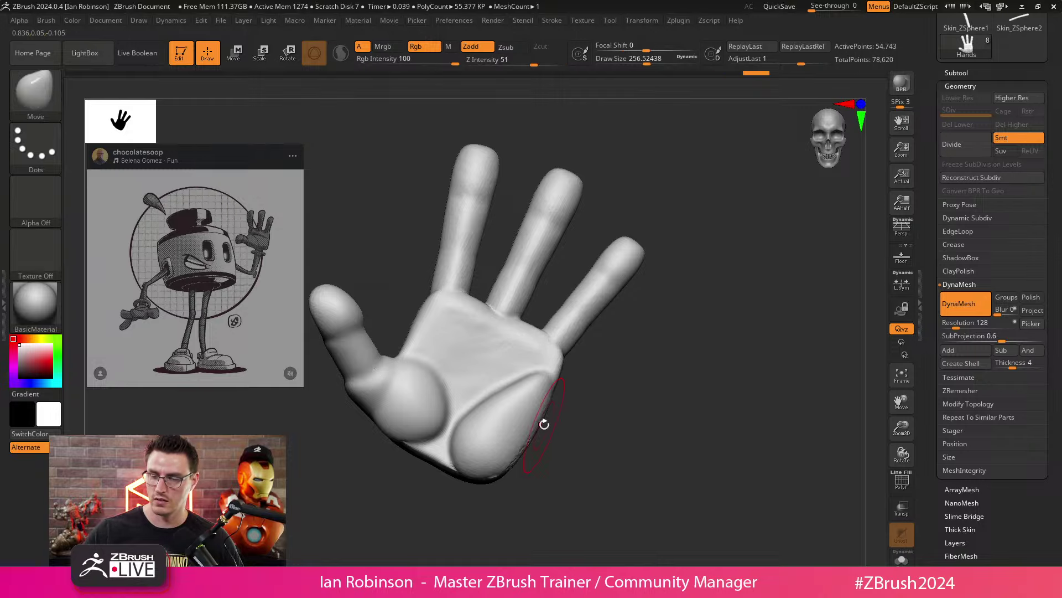
mouse_move(545, 422)
mouse_down()
mouse_move(572, 428)
mouse_move(446, 470)
mouse_up()
mouse_move(669, 381)
mouse_down()
mouse_move(647, 408)
mouse_move(566, 398)
mouse_up()
mouse_move(579, 218)
mouse_down()
mouse_move(623, 271)
mouse_move(596, 325)
mouse_move(616, 327)
mouse_move(552, 328)
mouse_move(576, 446)
mouse_move(636, 429)
mouse_move(678, 363)
mouse_move(659, 366)
mouse_up()
Step: Choose the ClayBuildup brush with Alpha 18 and soften the crease along the outer palm pad
key(b)
key(c)
key(b)
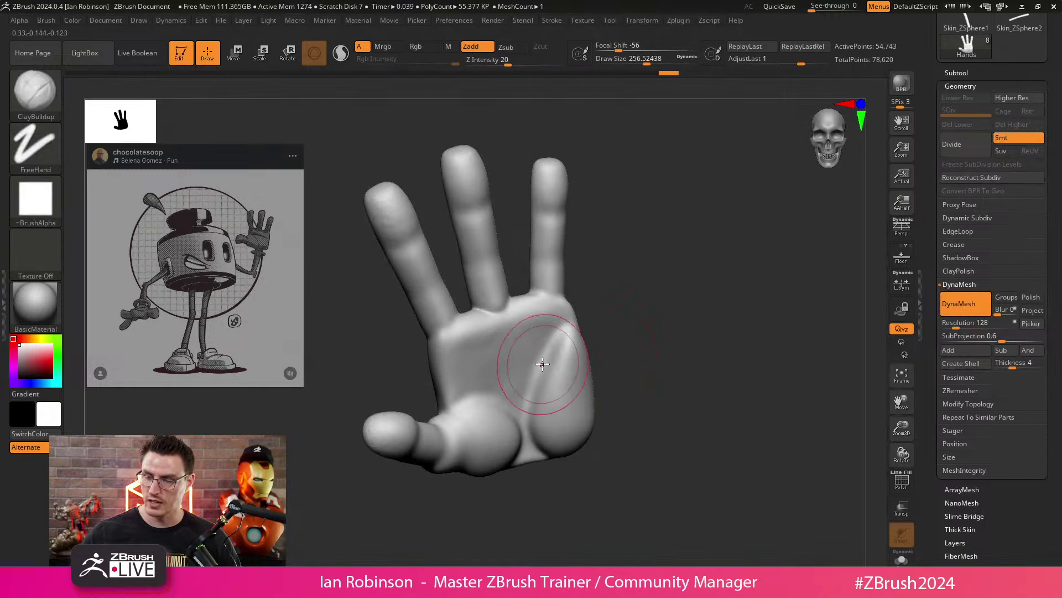
click(35, 199)
click(421, 306)
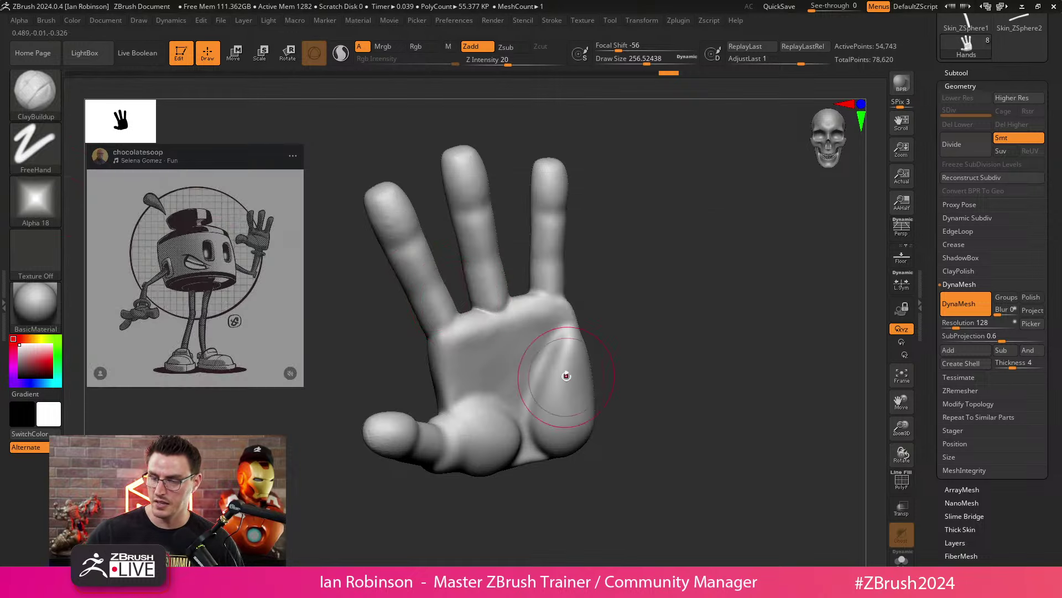
drag(540, 373, 520, 421)
mouse_move(551, 309)
mouse_down()
mouse_move(570, 368)
mouse_move(562, 397)
mouse_up()
key(ctrl+z)
key(ctrl+z)
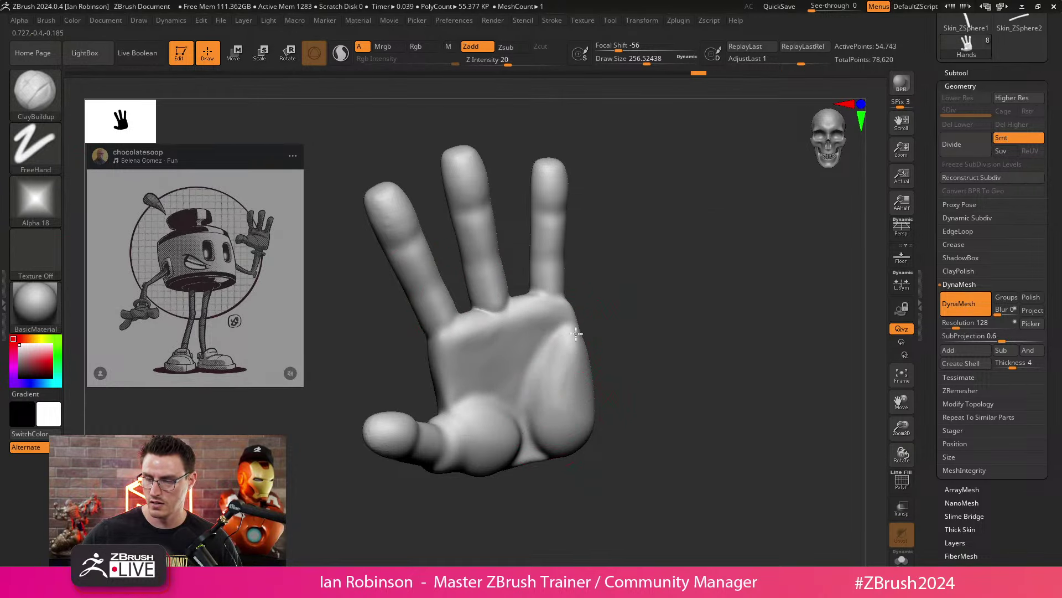
Step: Fill the valley between the thumb pad and the outer palm pad with ClayBuildup strokes
mouse_move(541, 392)
mouse_down()
mouse_move(498, 415)
mouse_move(507, 434)
mouse_up()
drag(556, 495, 505, 450)
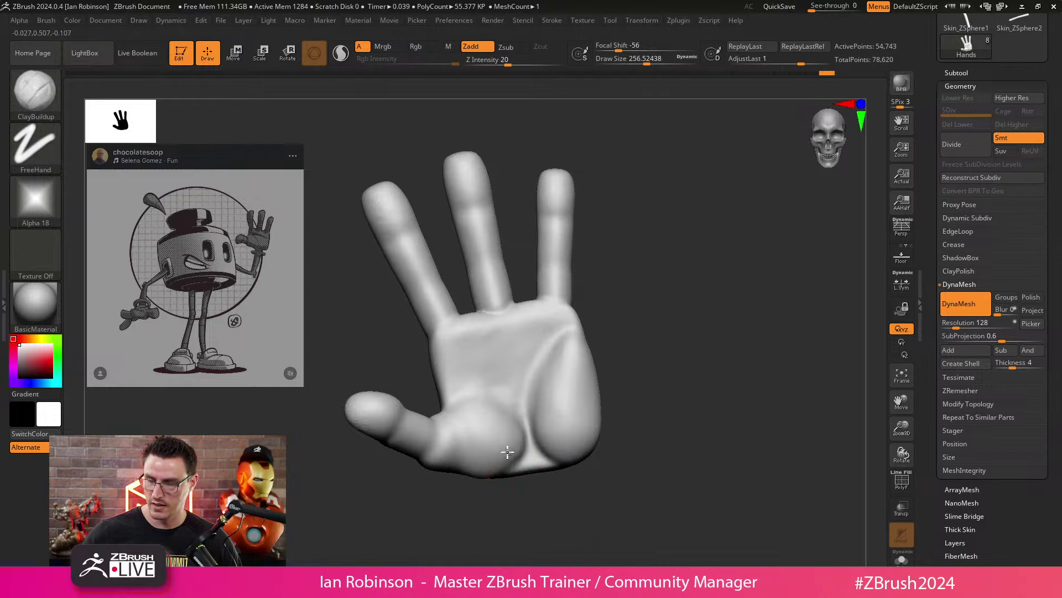
key(ctrl+z)
key(ctrl+z)
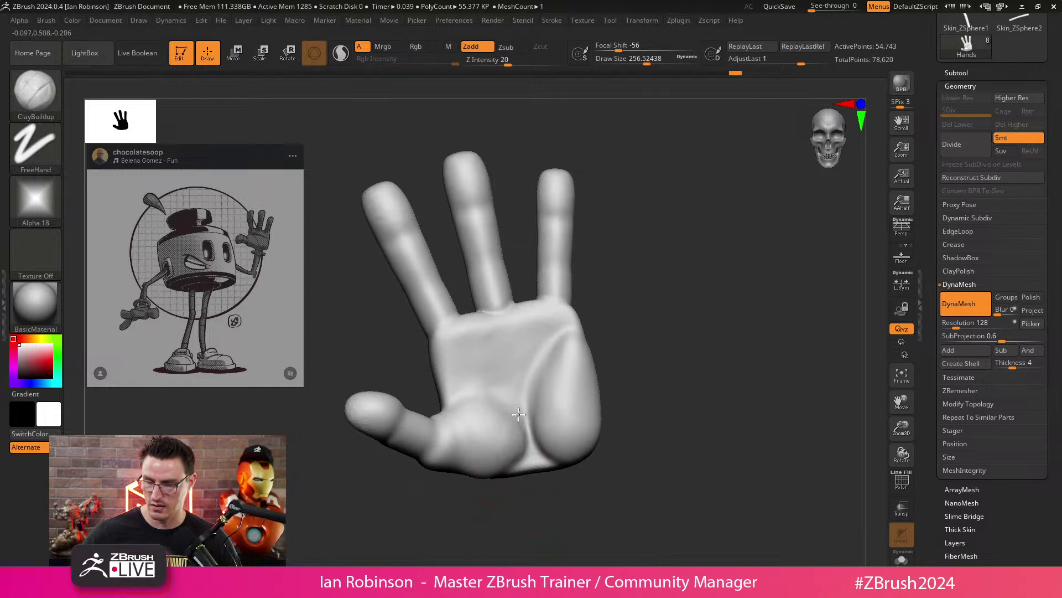
key(ctrl+shift+z)
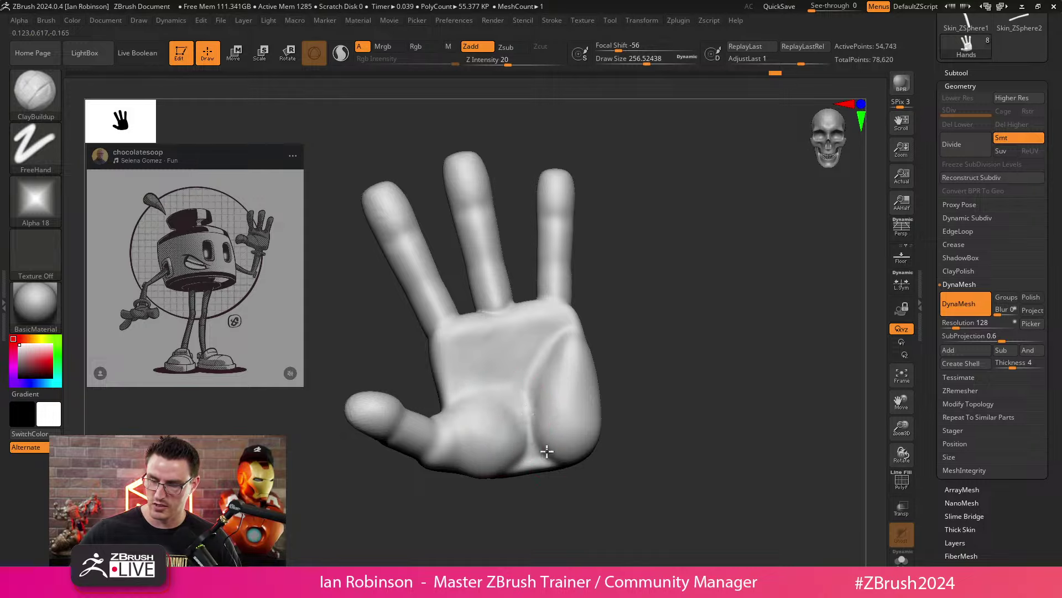
Step: Build up the upper palm beneath the fingers and smooth its transitions into the two palm pads
key(ctrl+z)
key(ctrl+z)
key(ctrl+z)
key(ctrl+z)
key(ctrl+z)
key(ctrl+z)
key(ctrl+z)
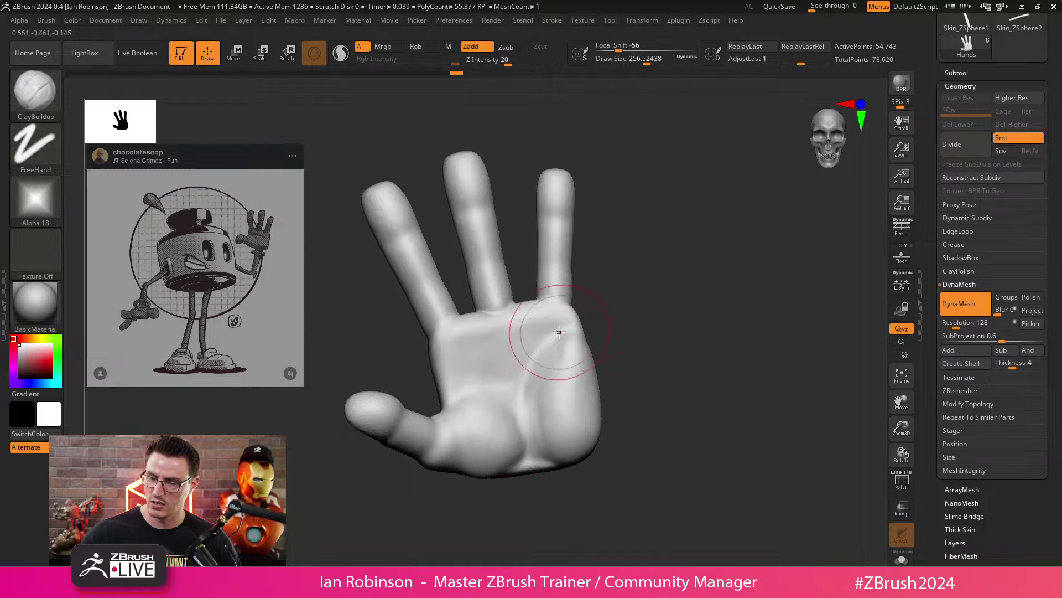
key(ctrl+shift+z)
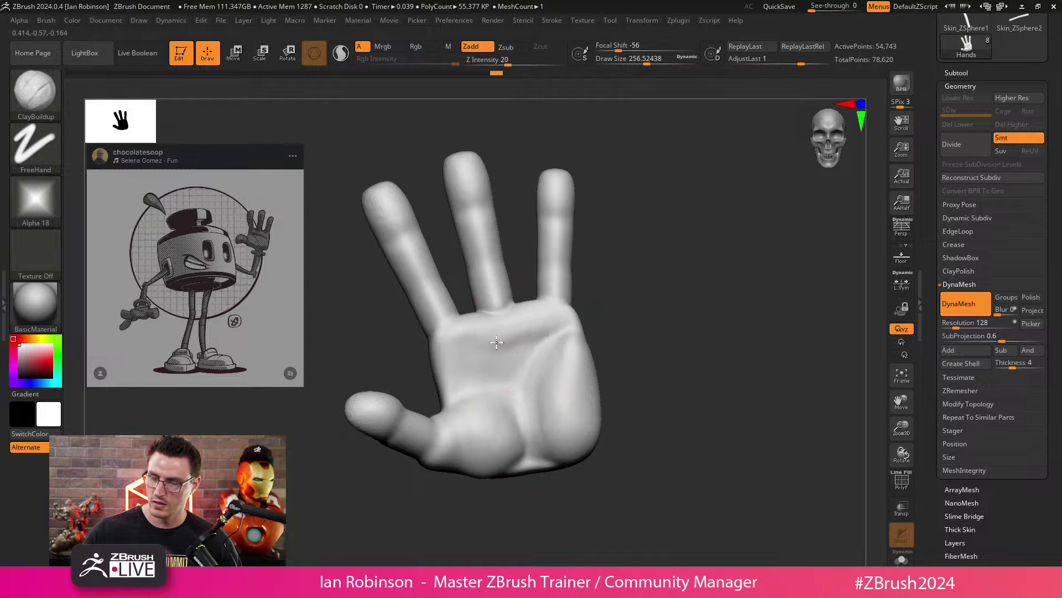
key(ctrl+shift+z)
key(shift)
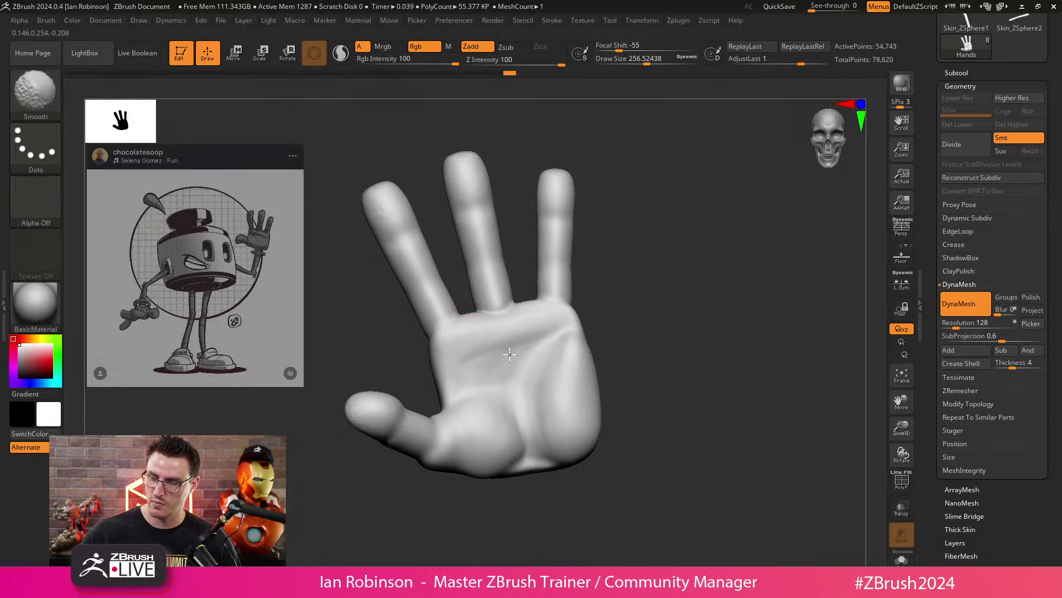
Step: Update the hand's DynaMesh and build up clay at the base of the little finger
drag(676, 398, 673, 346)
key(f)
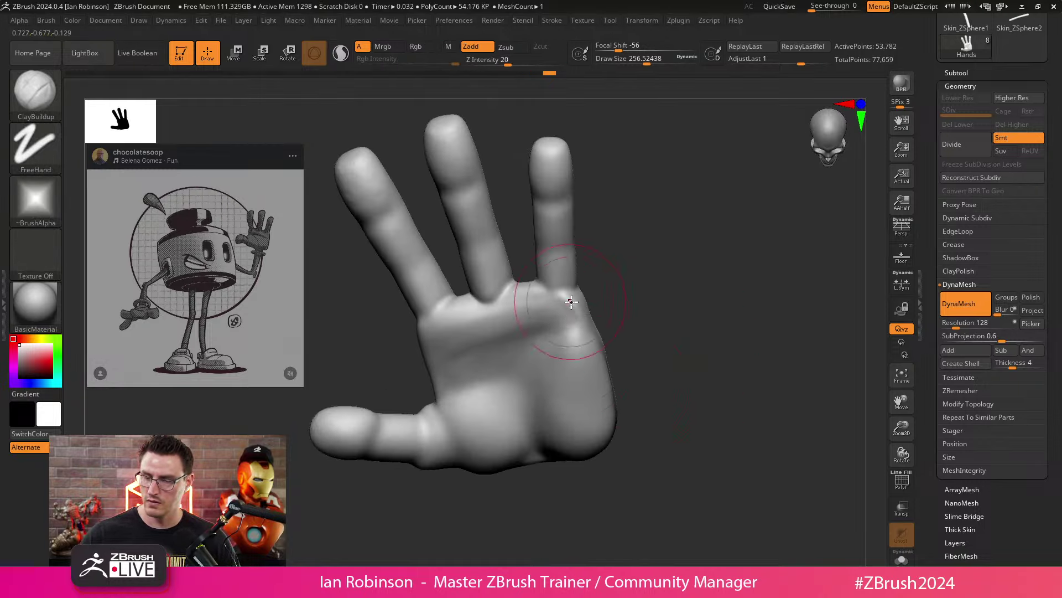
mouse_move(569, 307)
mouse_down()
mouse_move(562, 327)
mouse_move(595, 296)
mouse_up()
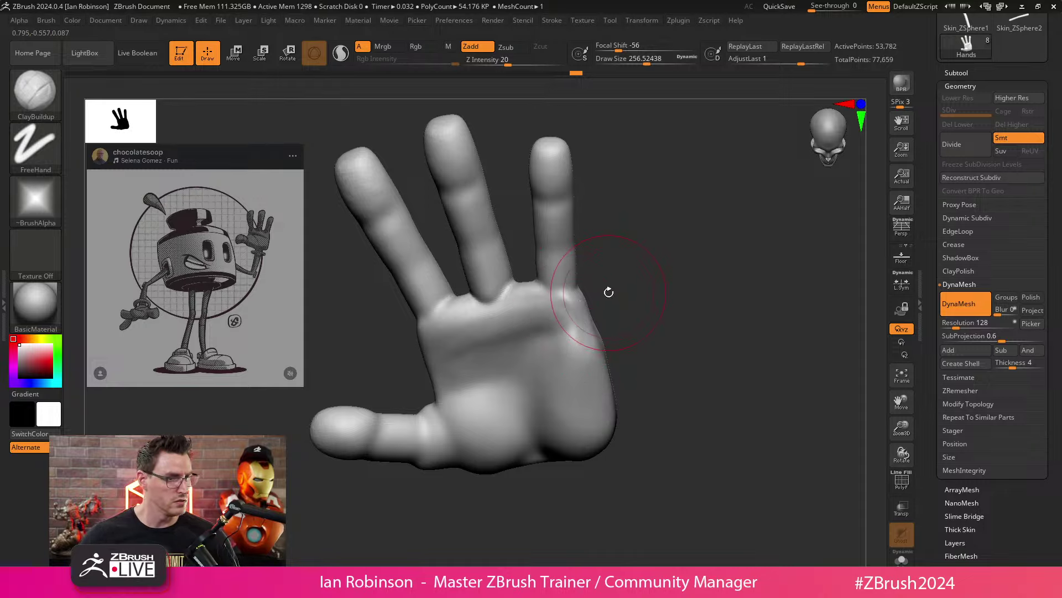
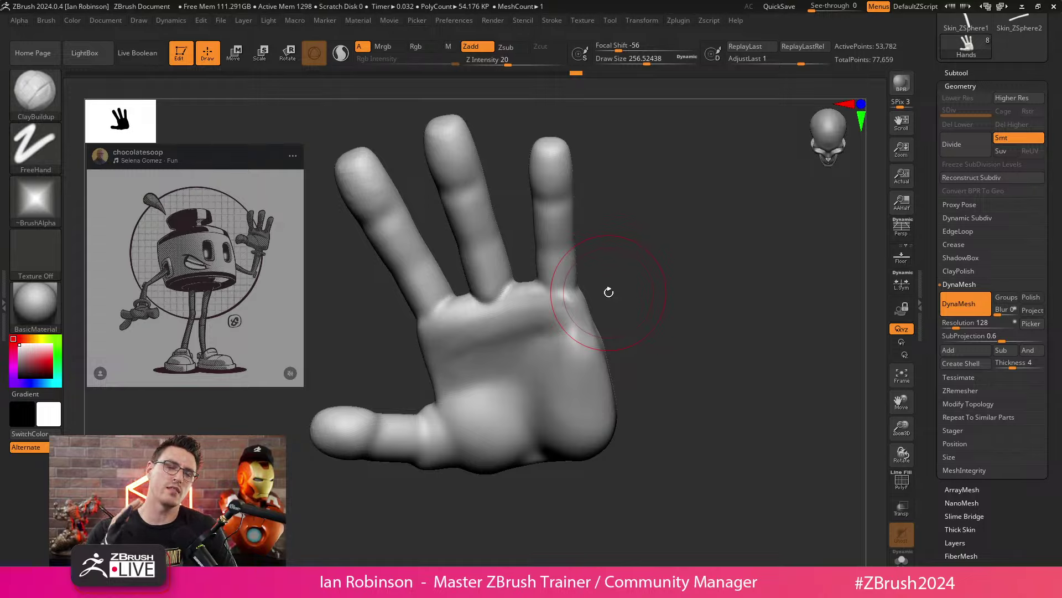
Step: Switch to the Move brush at a draw size of about 192 and reshape the palm edge between the finger bases
drag(609, 292, 668, 252)
key(n)
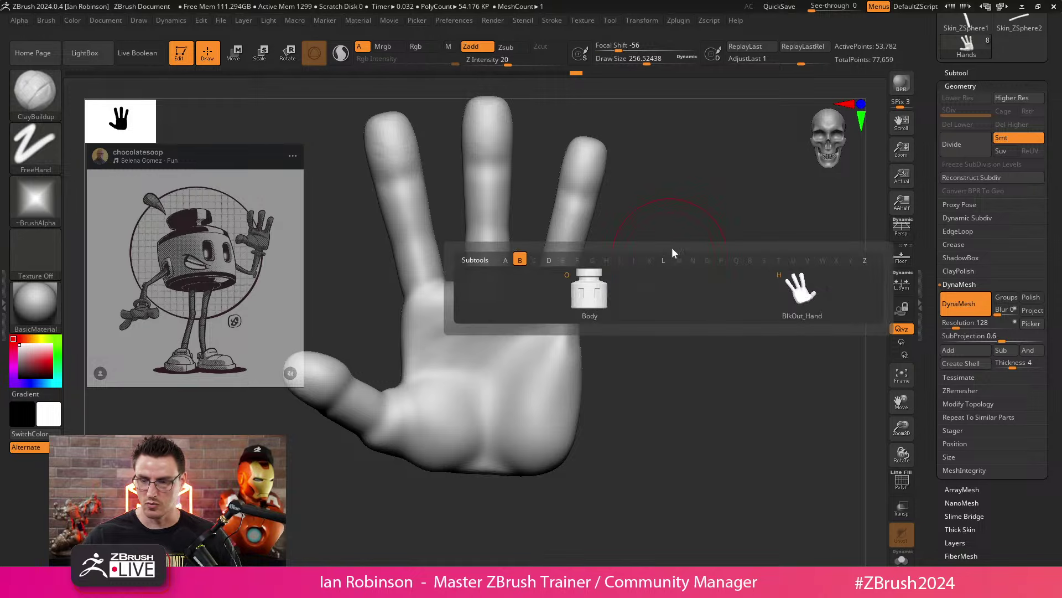
key(b)
key(m)
key(v)
key(s)
click(661, 271)
alt+drag(661, 260, 679, 289)
key(s)
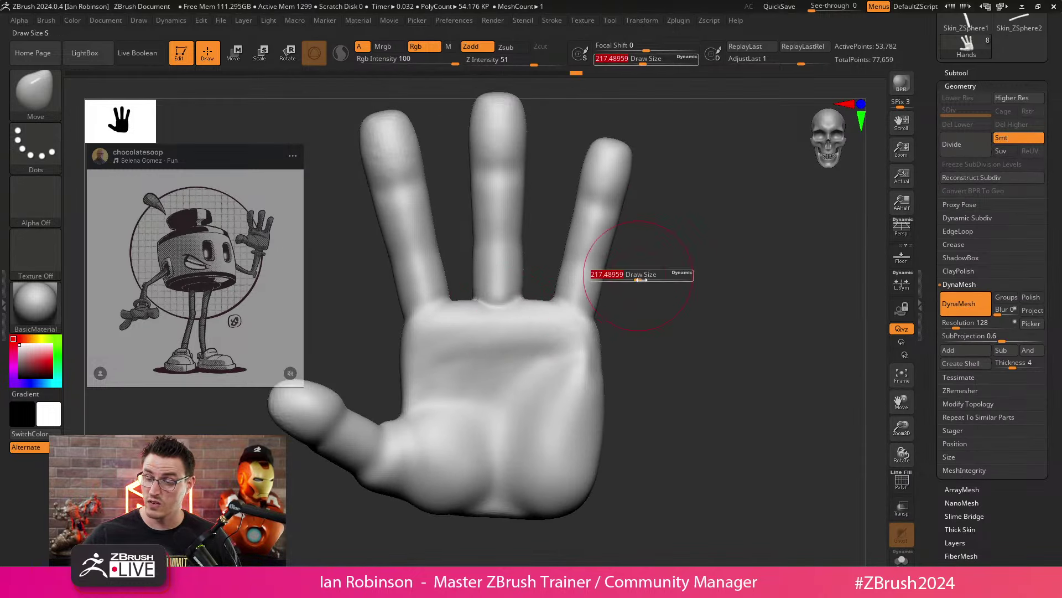
click(639, 277)
mouse_move(511, 315)
mouse_down()
mouse_move(509, 303)
mouse_move(487, 305)
mouse_up()
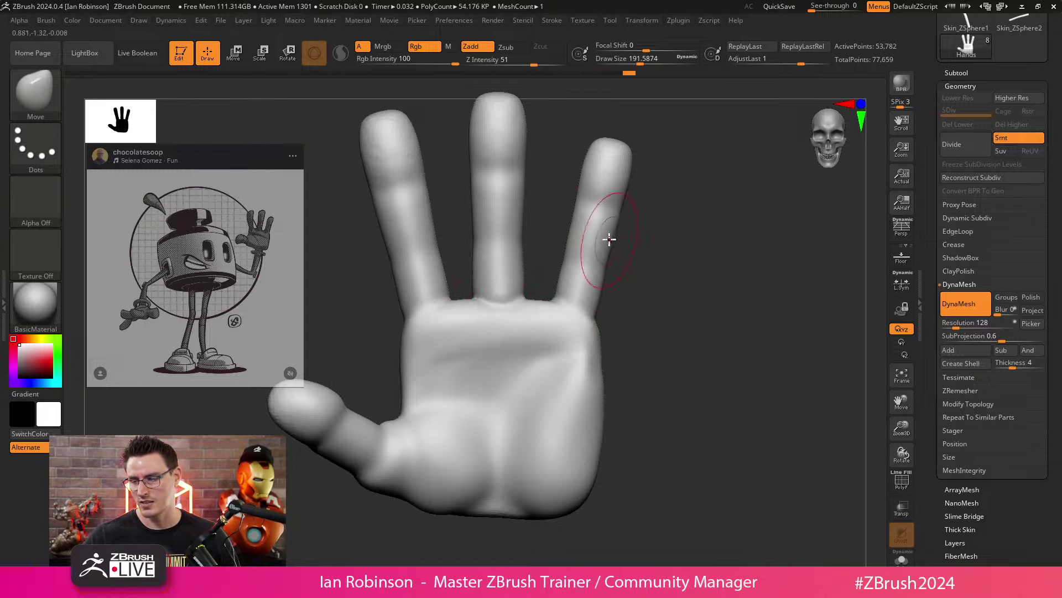
Step: Refine the outer edge of the palm and the shapes of the thumb and fingers with the Move brush
drag(686, 214, 725, 264)
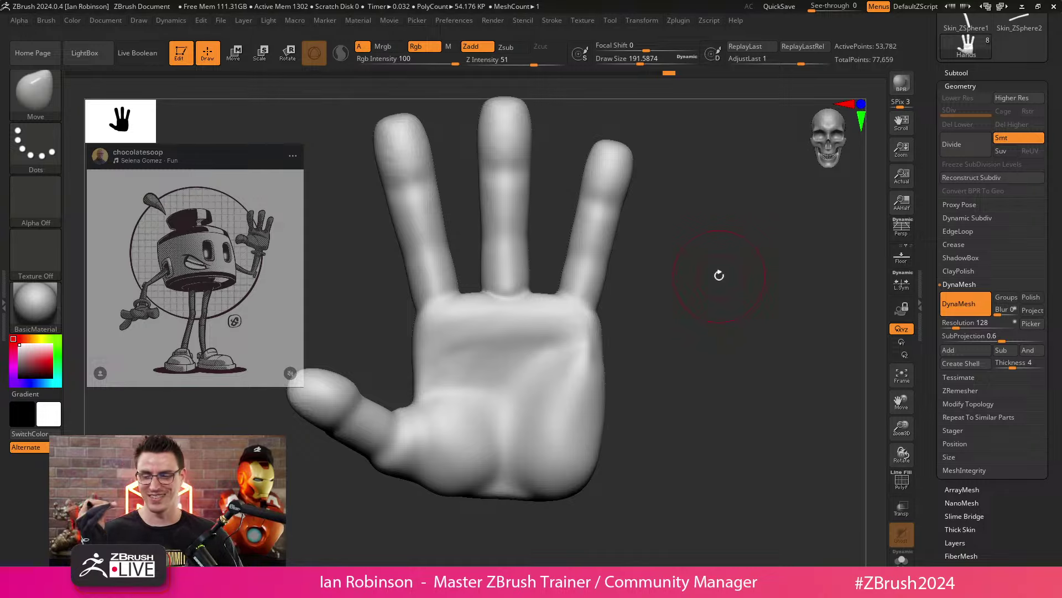
drag(719, 275, 598, 350)
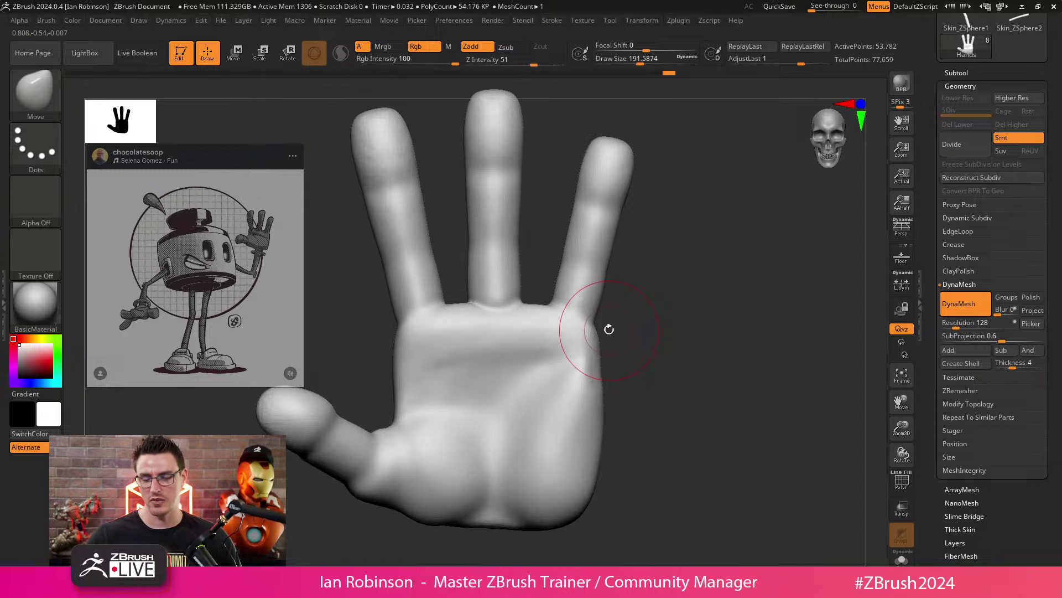
drag(608, 329, 645, 249)
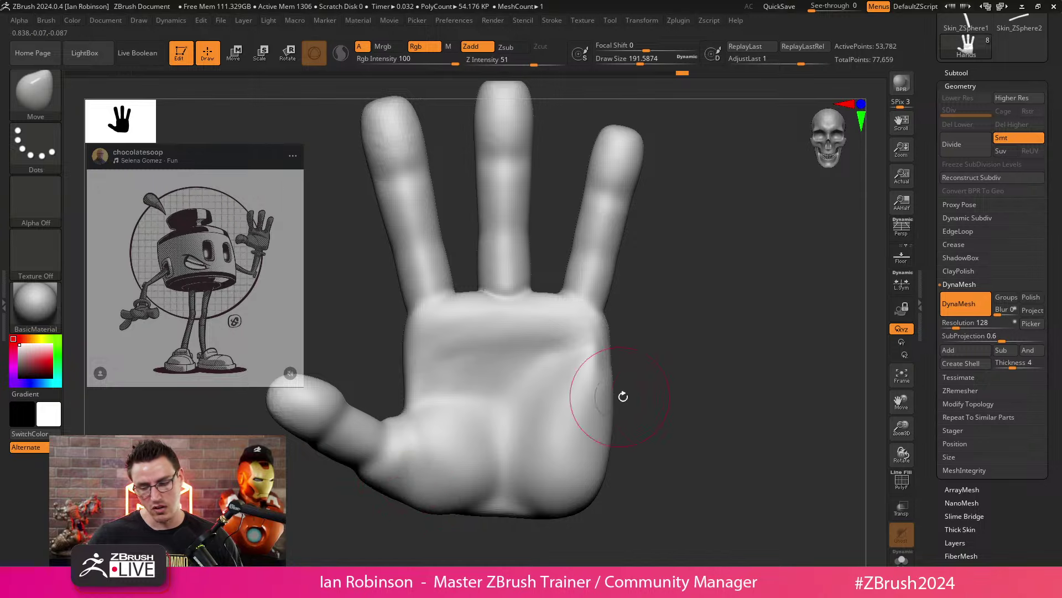
mouse_move(623, 396)
mouse_down()
mouse_move(664, 376)
mouse_move(716, 318)
mouse_move(579, 333)
mouse_move(600, 340)
mouse_move(609, 388)
mouse_move(526, 340)
mouse_up()
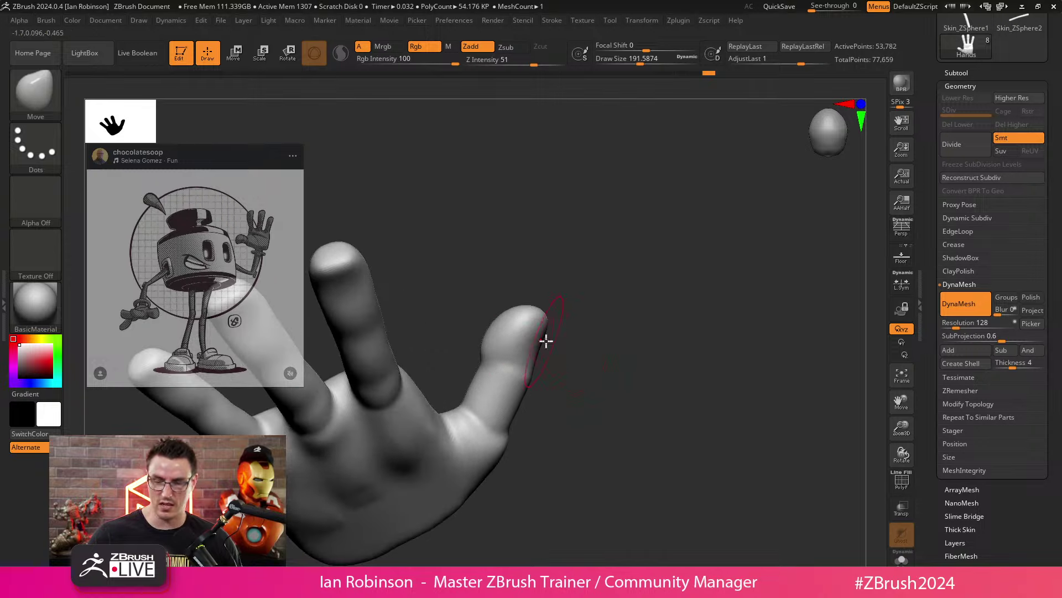
mouse_move(613, 346)
mouse_down()
mouse_move(645, 377)
mouse_move(588, 365)
mouse_move(652, 338)
mouse_move(647, 330)
mouse_move(614, 332)
mouse_move(487, 386)
mouse_up()
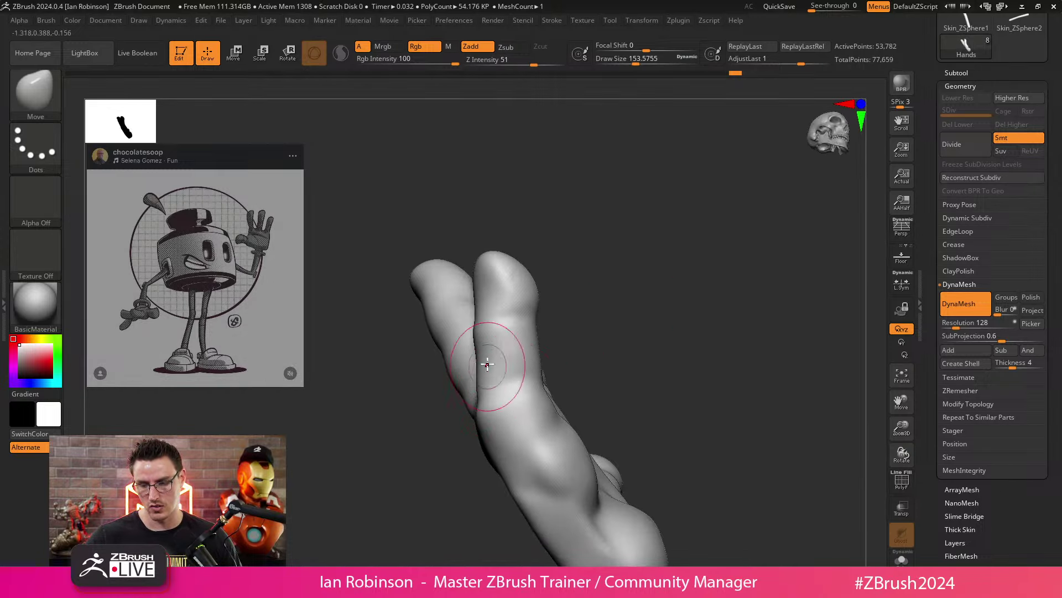
Step: Compare the refined palm with the BlkOut_Hand subtool's preview
drag(570, 318, 847, 436)
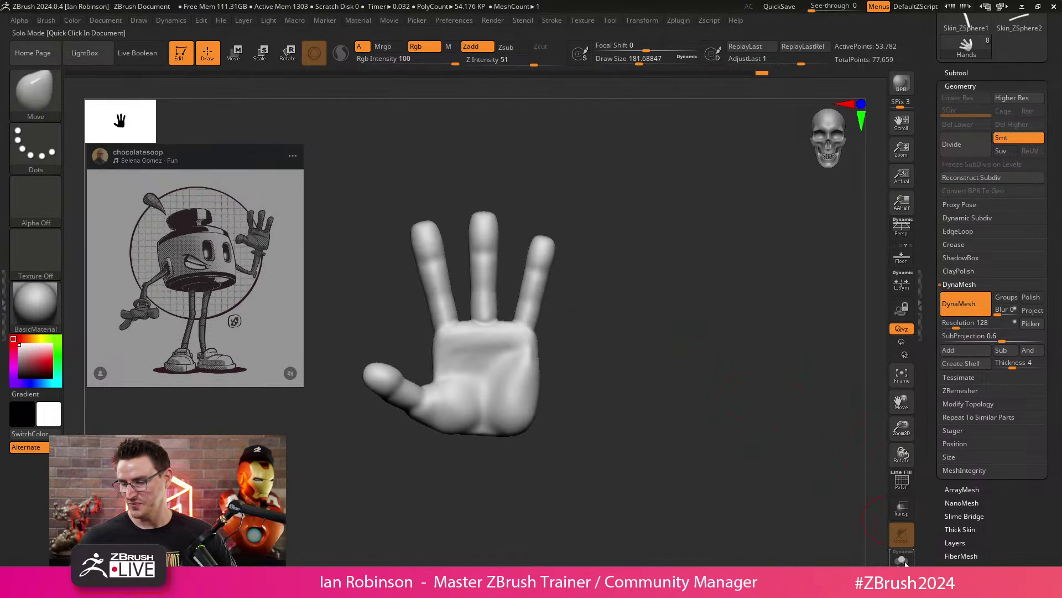
click(956, 72)
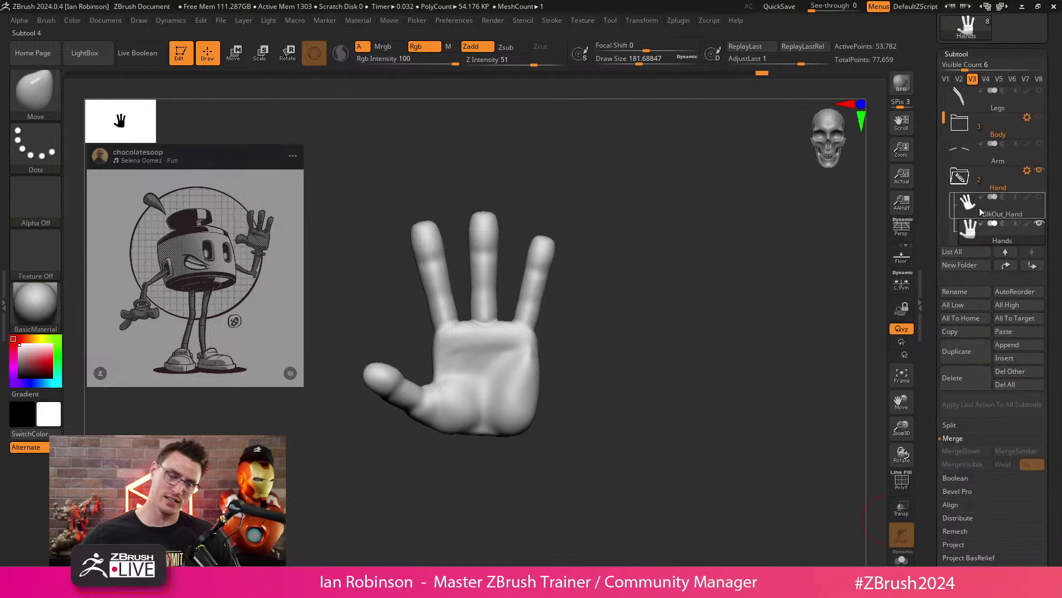
mouse_move(980, 207)
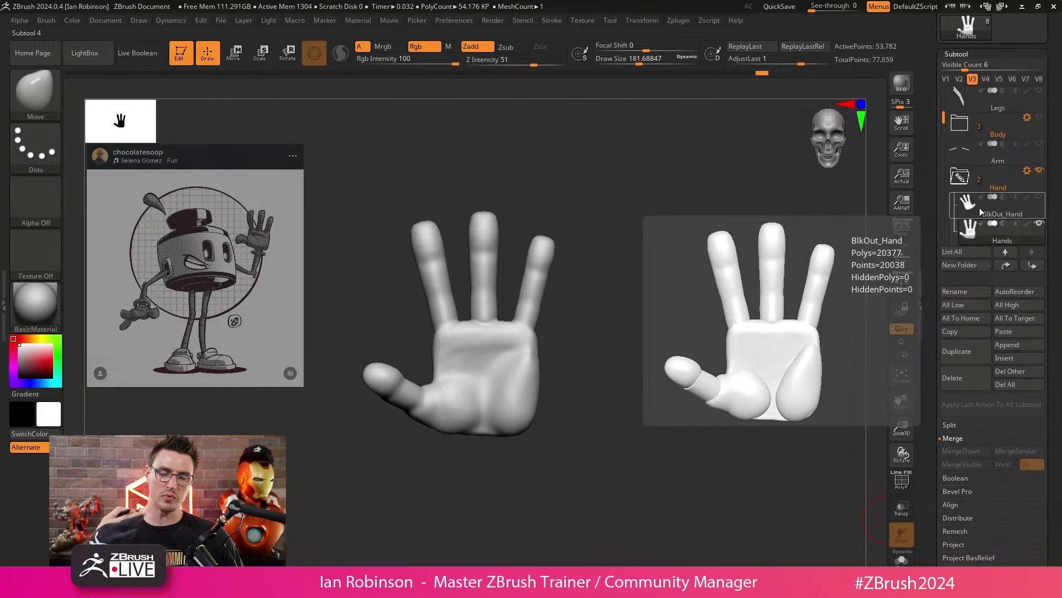
Step: Show the full character using visibility set V1 and centre the transform gizmo on the hand
click(946, 79)
alt+drag(672, 268, 659, 320)
key(w)
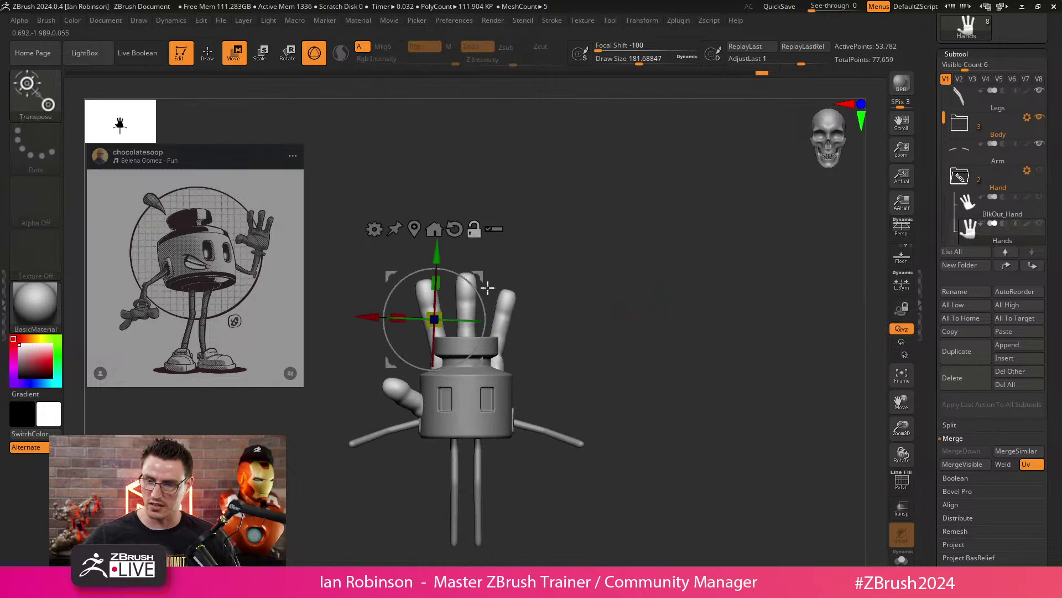
click(416, 229)
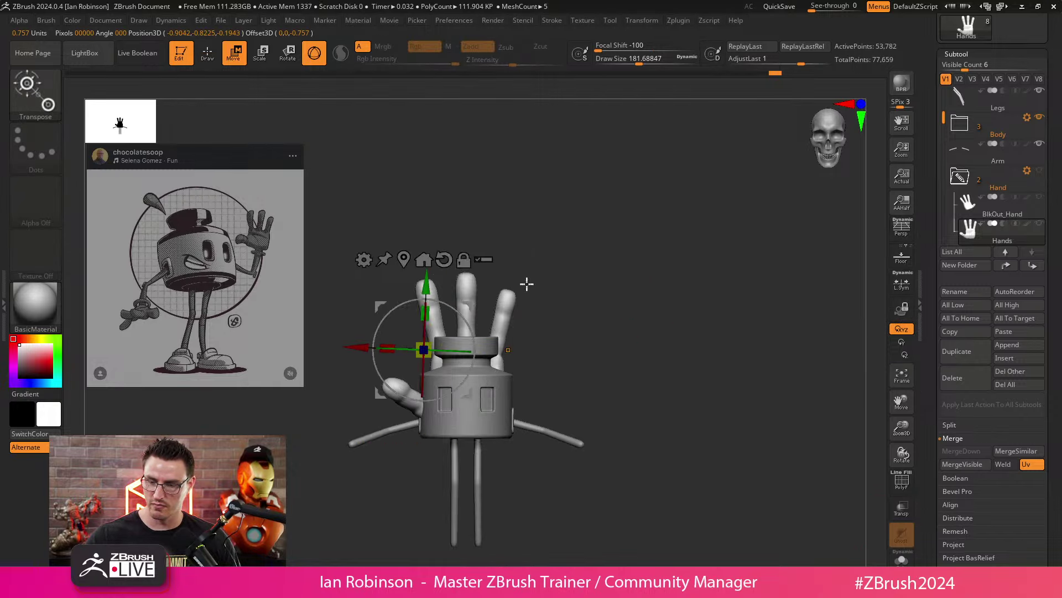
Step: Scale down and rotate the hand beside the body so its fingers point outward, away from the arm
drag(493, 305, 623, 299)
alt+drag(689, 376, 699, 437)
drag(581, 344, 545, 355)
alt+drag(700, 334, 703, 249)
drag(627, 303, 686, 403)
ctrl+right_drag(672, 416, 718, 396)
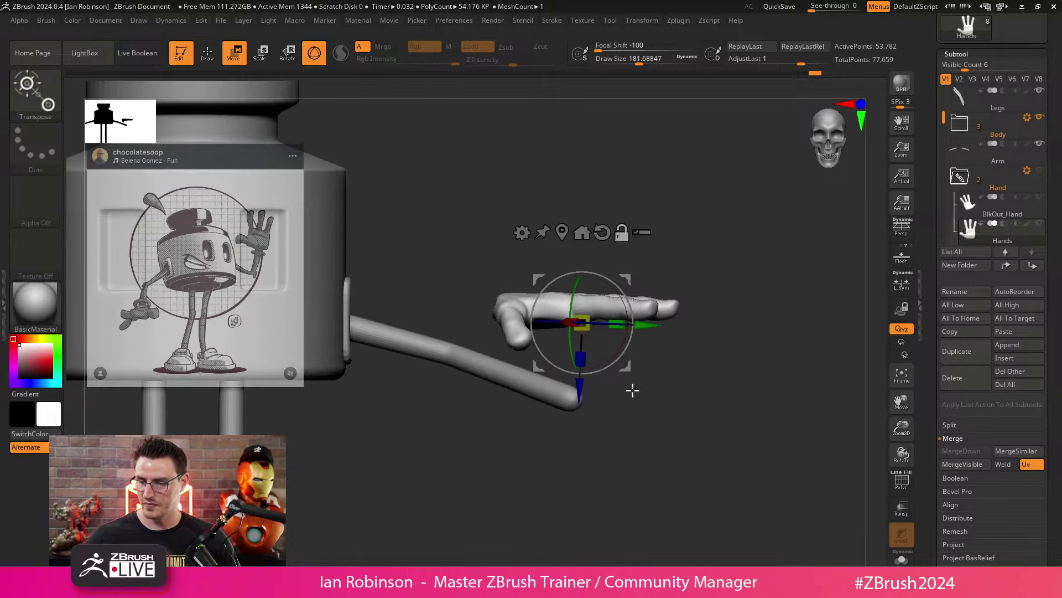
Step: Position the hand so its wrist meets the end of the character's arm
drag(629, 369, 660, 467)
right_drag(750, 357, 686, 372)
drag(565, 453, 565, 486)
right_drag(702, 384, 716, 230)
Step: Enlarge the Spotlight reference image, place it over the character and lower its opacity to use as an overlay
key(z)
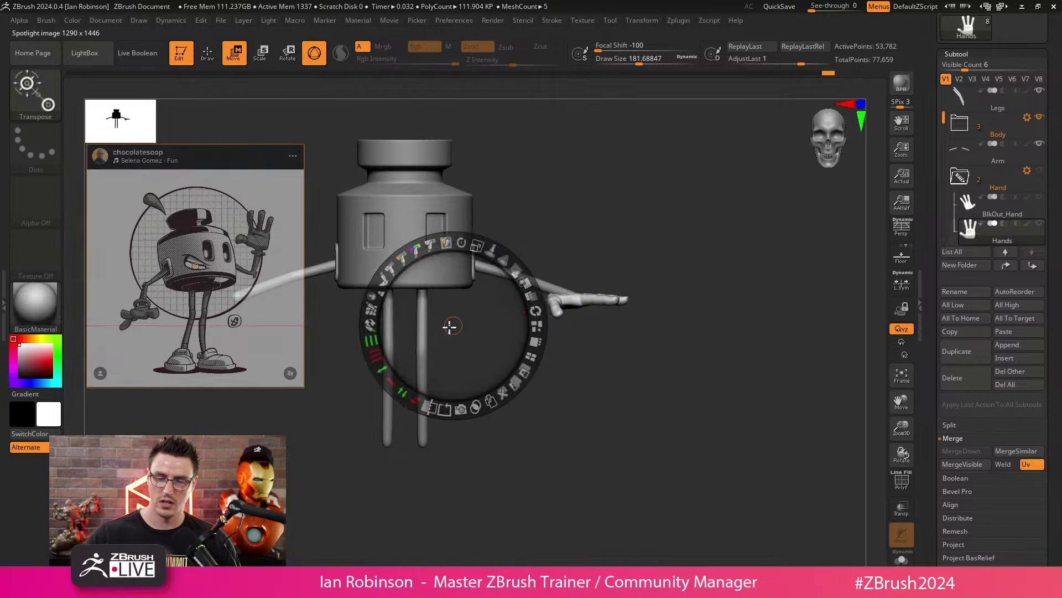
click(221, 254)
drag(221, 254, 517, 327)
drag(515, 258, 601, 268)
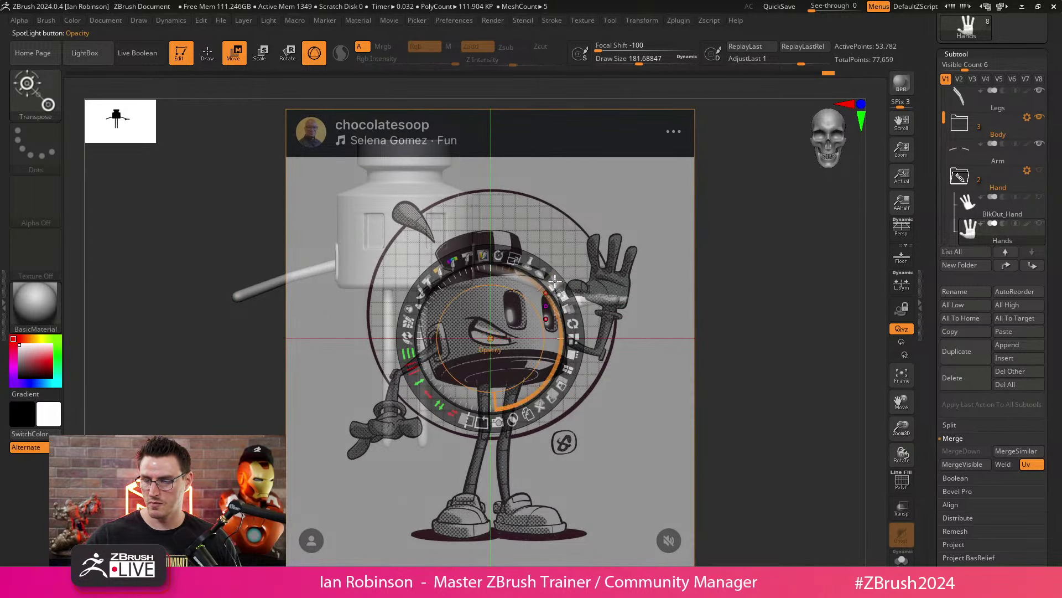
drag(555, 281, 561, 290)
key(z)
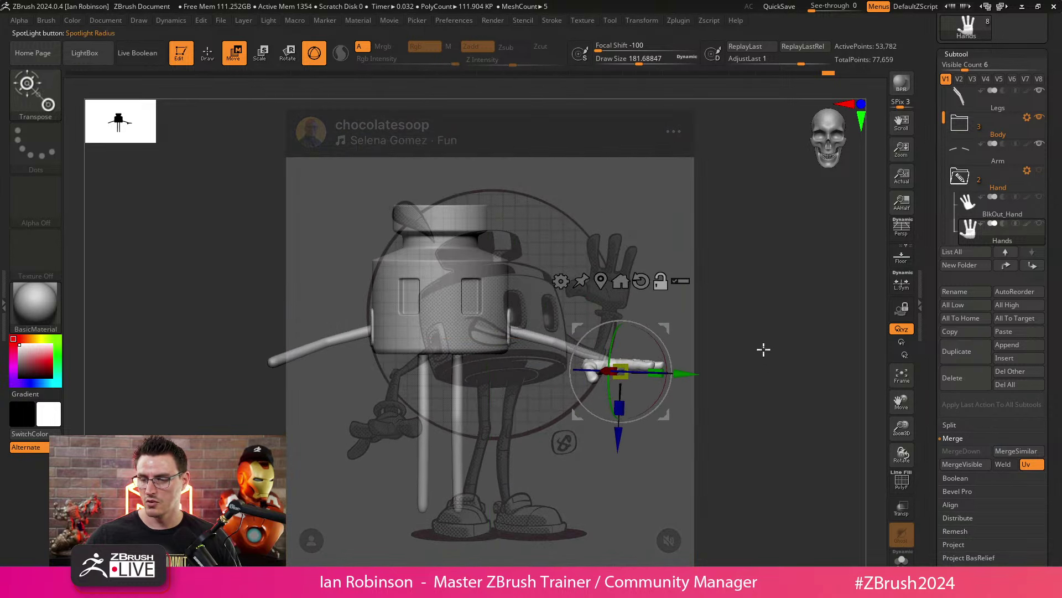
Step: Return to Draw mode and line the character up with the overlaid reference to compare the body and hand proportions
key(f)
key(z)
key(q)
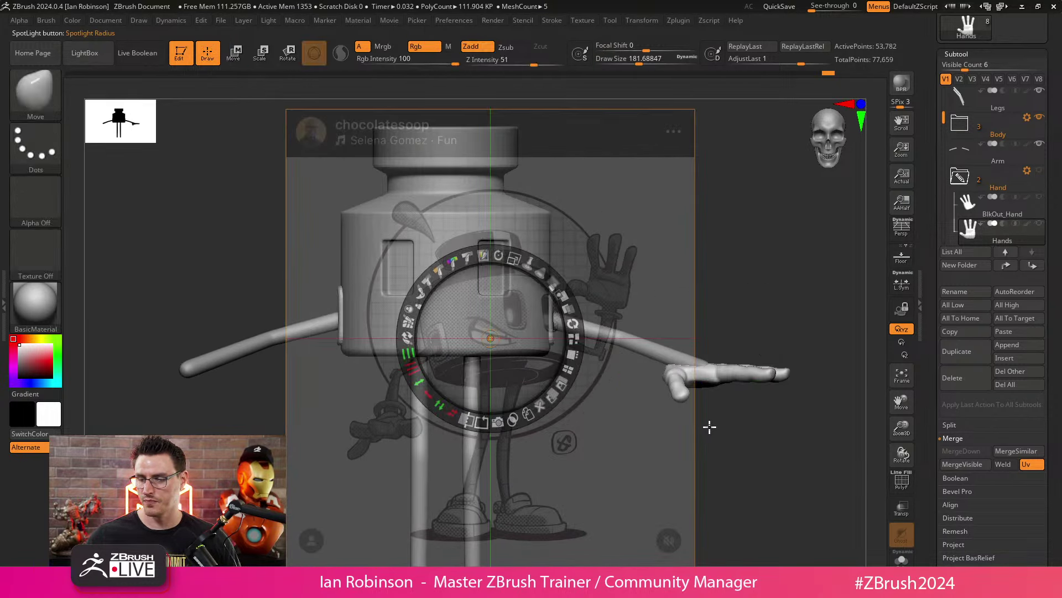
key(z)
mouse_move(724, 430)
mouse_down()
mouse_move(761, 417)
mouse_move(754, 429)
mouse_move(707, 436)
mouse_move(718, 441)
mouse_move(712, 420)
mouse_move(723, 423)
mouse_up()
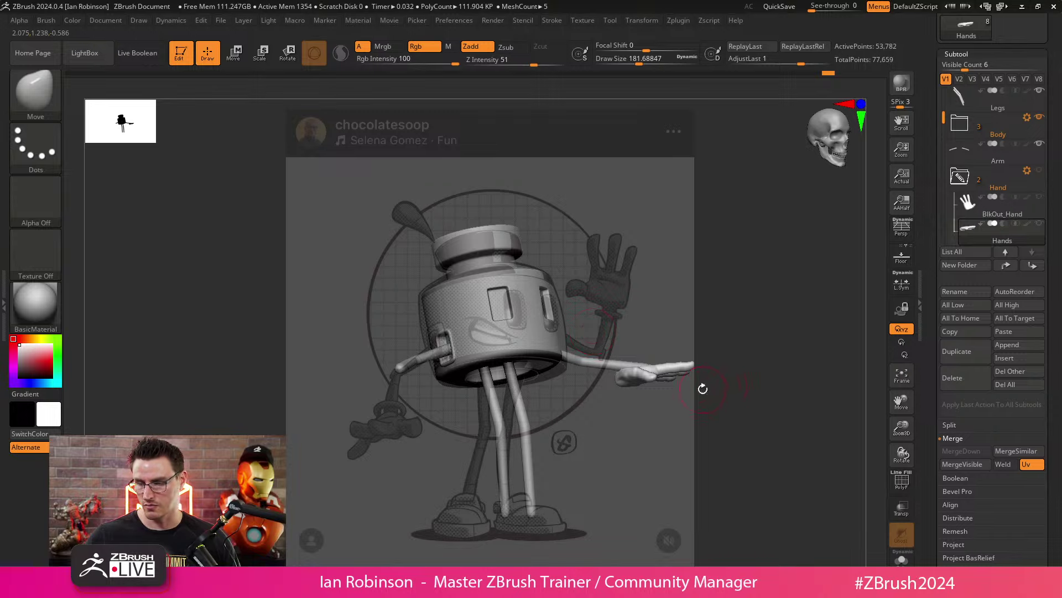
mouse_move(745, 396)
mouse_down()
mouse_move(725, 317)
mouse_move(761, 329)
mouse_move(723, 285)
mouse_move(695, 318)
mouse_move(747, 365)
mouse_move(766, 309)
mouse_move(780, 326)
mouse_move(758, 304)
mouse_move(769, 306)
mouse_move(752, 304)
mouse_move(773, 316)
mouse_move(761, 313)
mouse_up()
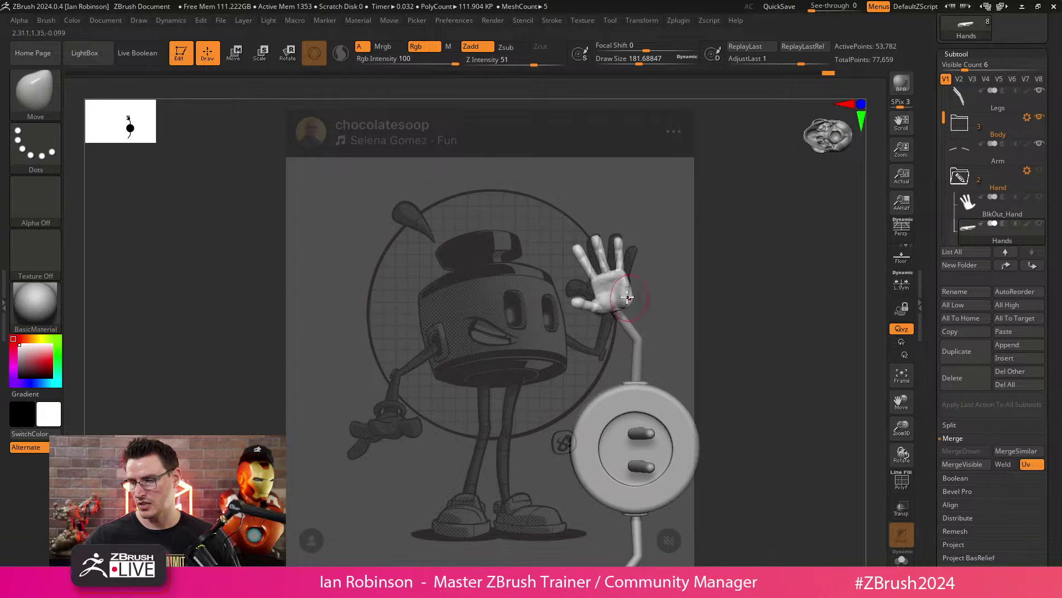
Step: Shift the hand slightly along the arm and move the reference image beside the character so the model is unobstructed
drag(623, 294, 643, 285)
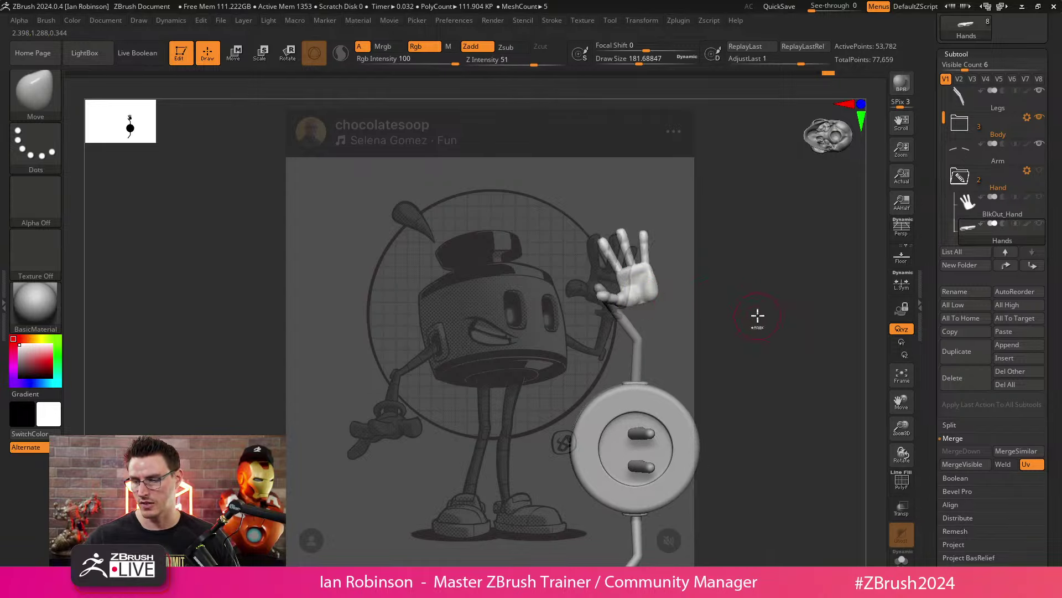
shift+drag(750, 280, 733, 321)
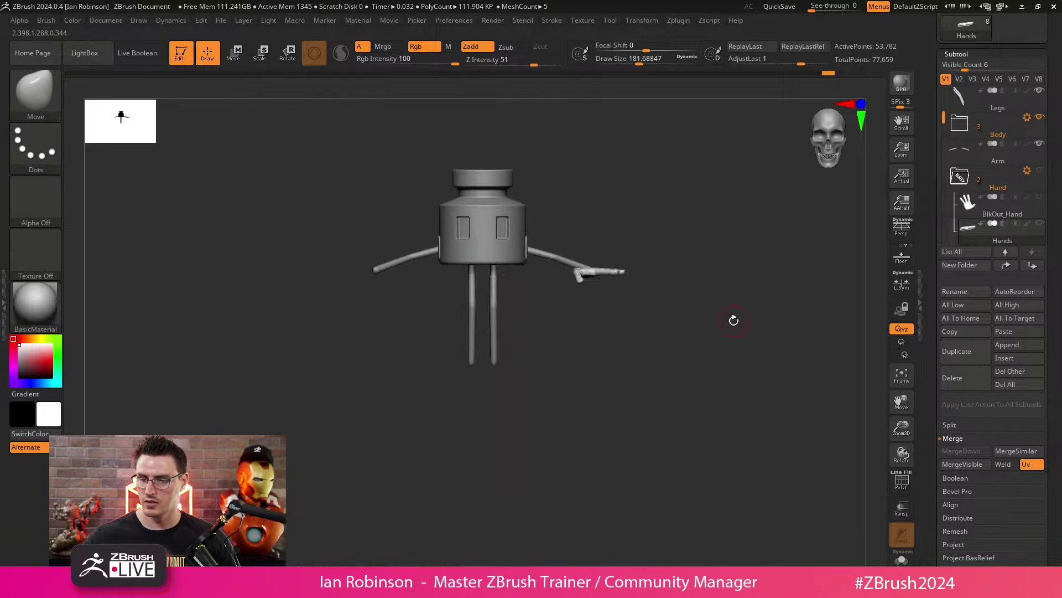
key(shift+z)
mouse_move(516, 259)
mouse_down()
mouse_move(553, 272)
mouse_move(556, 288)
mouse_move(523, 329)
mouse_move(247, 261)
mouse_move(234, 268)
mouse_up()
key(z)
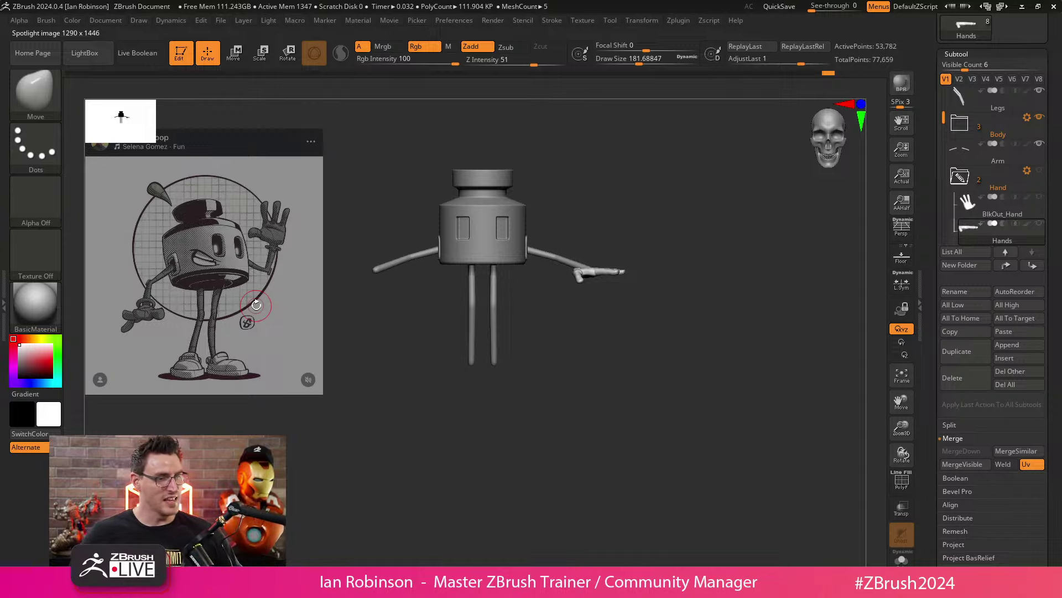
Step: Adjust the hand with the transform gizmo from above so its wrist sits at the end of the arm
alt+drag(616, 387, 619, 472)
alt+drag(587, 420, 703, 451)
key(w)
drag(677, 372, 680, 531)
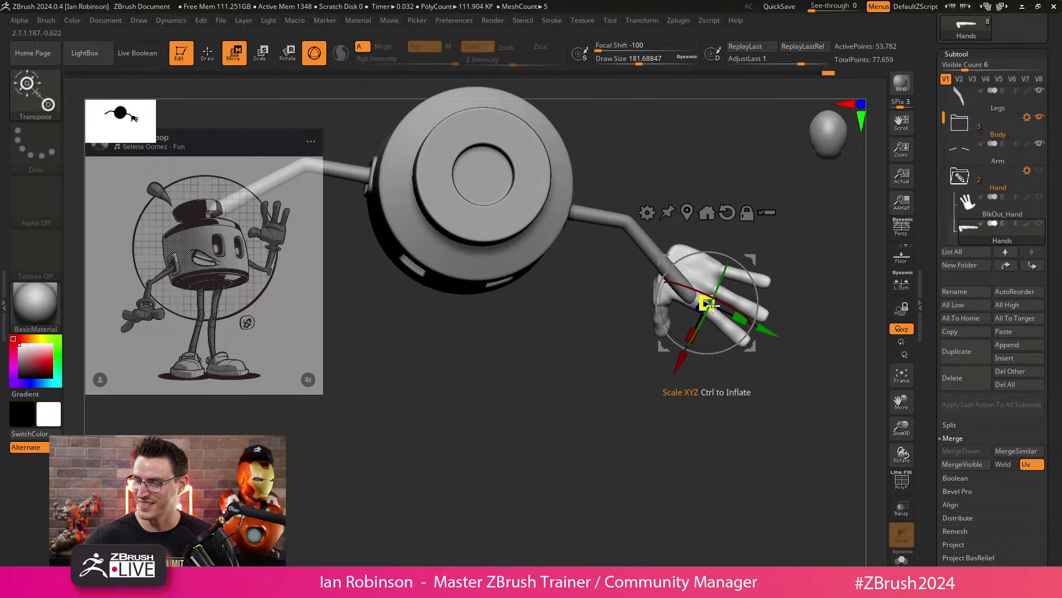
key(q)
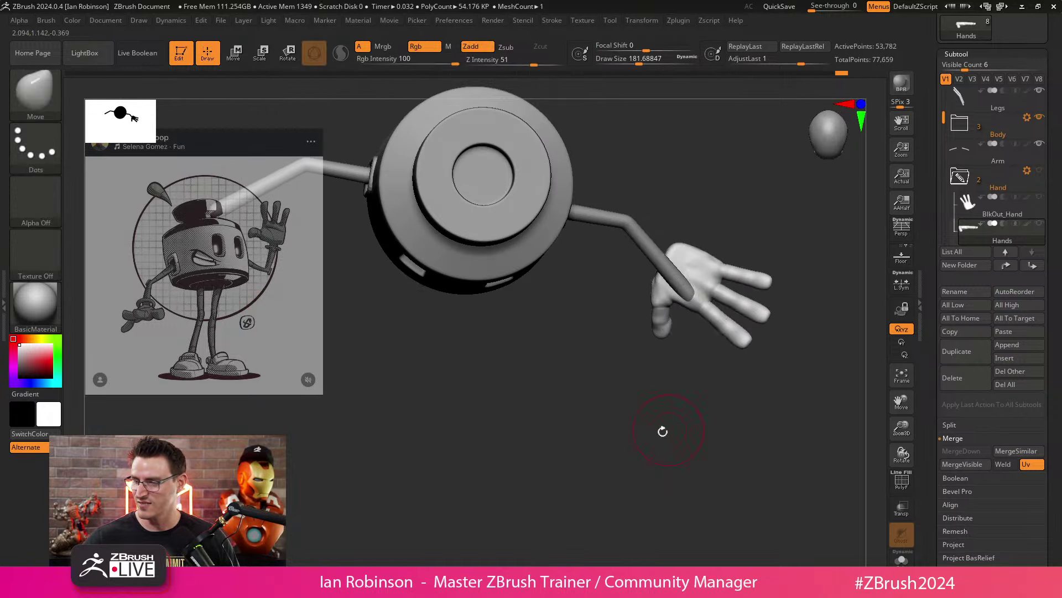
mouse_move(624, 441)
mouse_down()
mouse_move(607, 401)
mouse_move(611, 449)
mouse_up()
key(w)
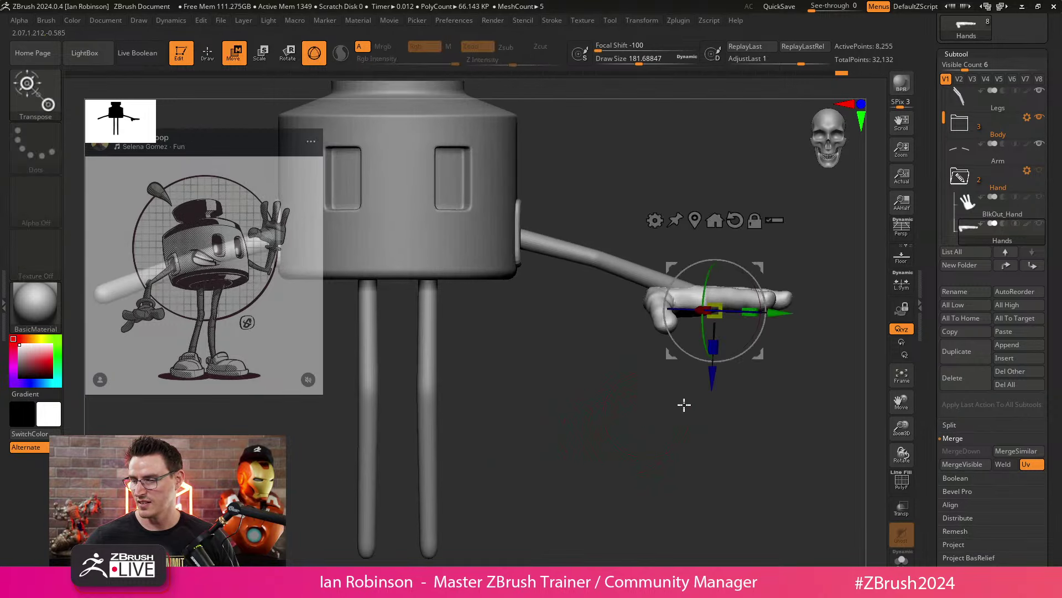
Step: Move and rotate the hand to line up its wrist with the forearm from the front and from above
drag(755, 407, 748, 396)
drag(726, 332, 729, 356)
drag(793, 324, 747, 380)
drag(660, 416, 658, 434)
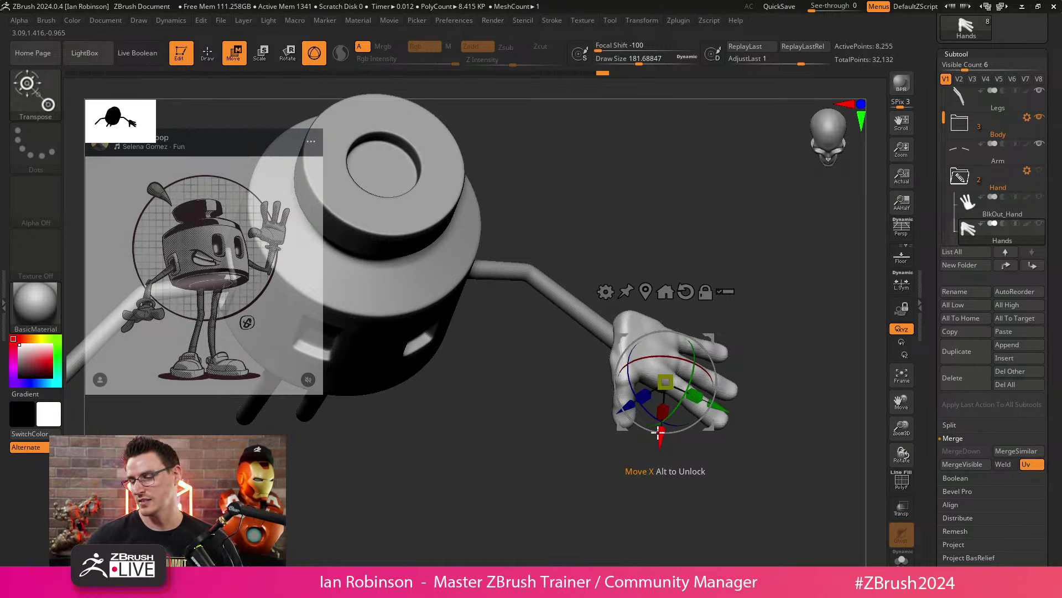
drag(760, 308, 780, 254)
mouse_move(637, 443)
mouse_down()
mouse_move(626, 454)
mouse_move(636, 455)
mouse_up()
drag(705, 367, 700, 377)
drag(626, 454, 615, 471)
Step: Tilt the hand downward and align its wrist so that it continues the slope of the arm
key(q)
mouse_move(756, 349)
mouse_down()
mouse_move(767, 399)
mouse_move(783, 344)
mouse_move(687, 486)
mouse_move(601, 523)
mouse_move(716, 387)
mouse_move(700, 340)
mouse_up()
key(w)
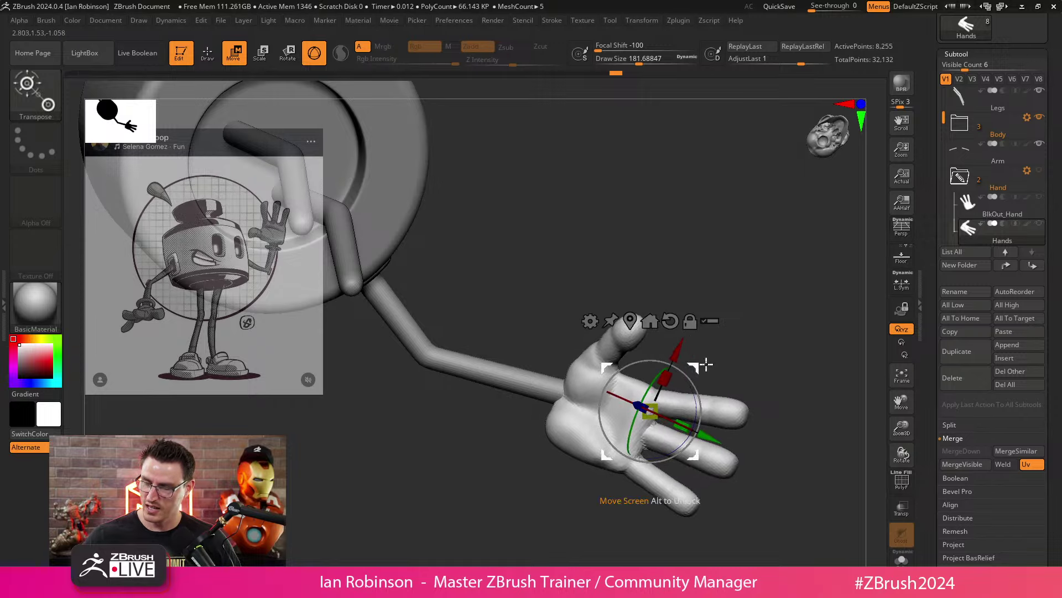
key(q)
mouse_move(761, 330)
mouse_down()
mouse_move(769, 408)
mouse_move(782, 425)
mouse_move(778, 370)
mouse_move(589, 463)
mouse_move(628, 434)
mouse_up()
key(w)
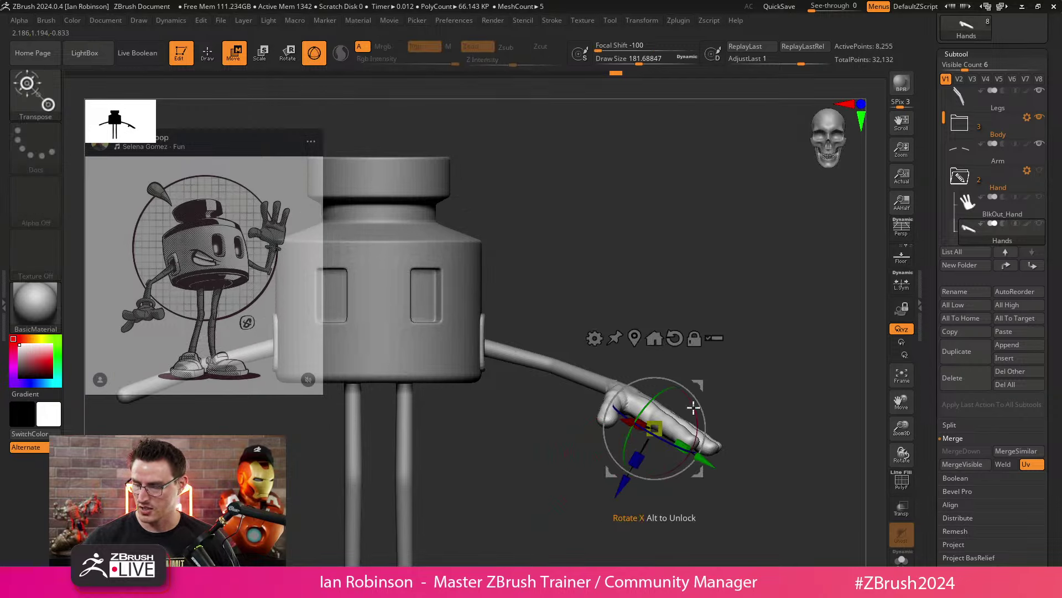
drag(694, 408, 692, 418)
mouse_move(610, 481)
mouse_down()
mouse_move(608, 489)
mouse_move(756, 329)
mouse_move(777, 338)
mouse_up()
key(q)
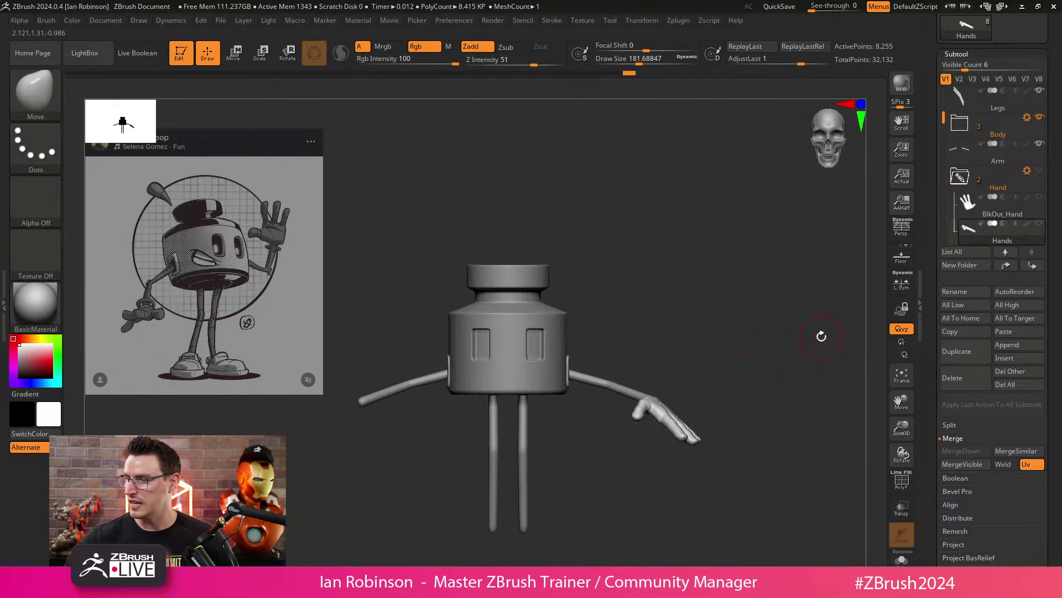
Step: Open the Modify Topology options for the Hands subtool
click(966, 54)
click(974, 68)
click(968, 266)
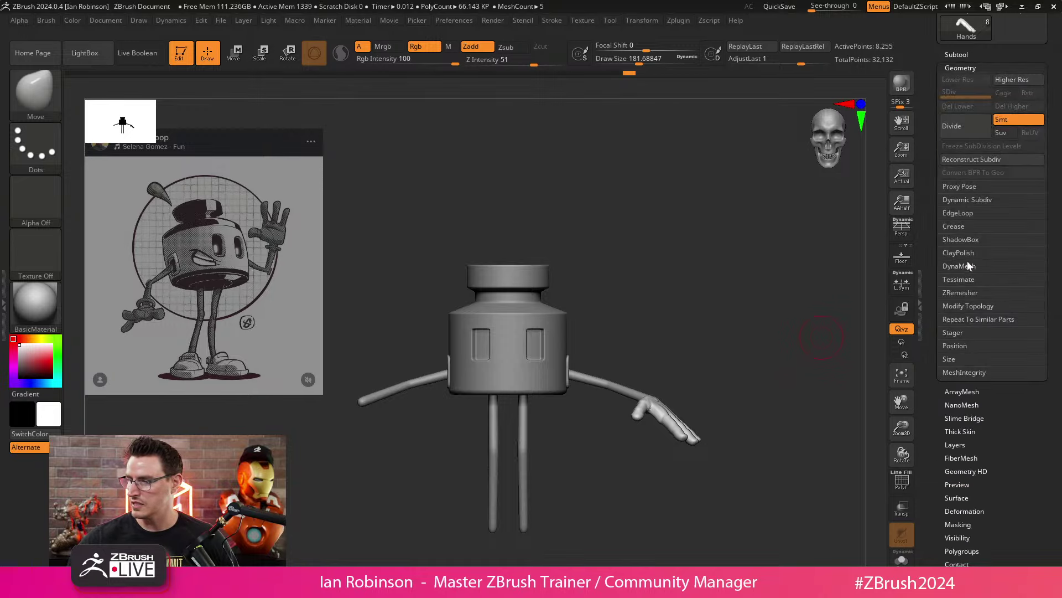
click(972, 308)
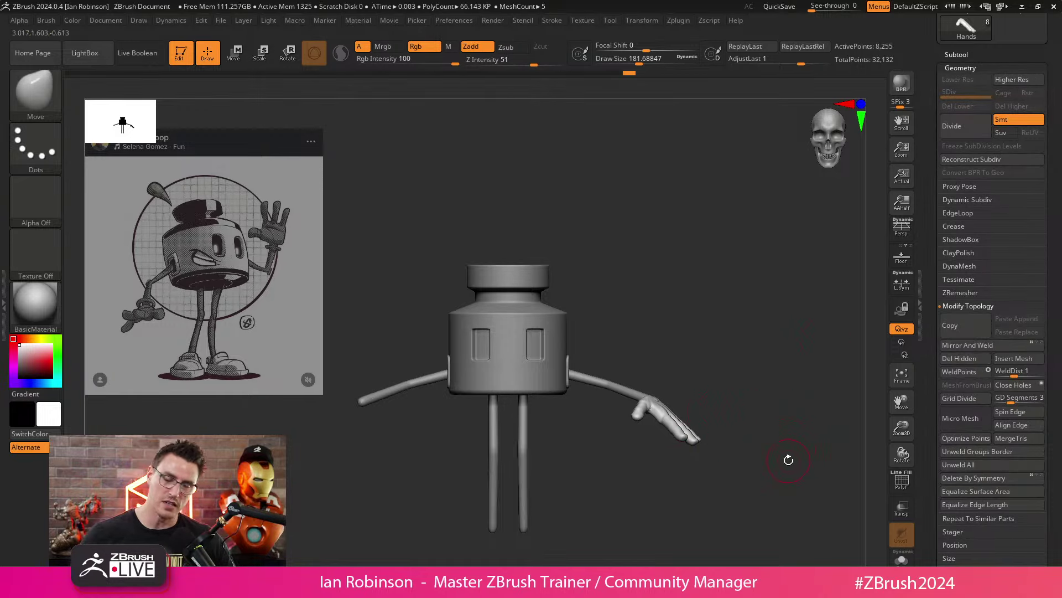
alt+drag(588, 449, 605, 424)
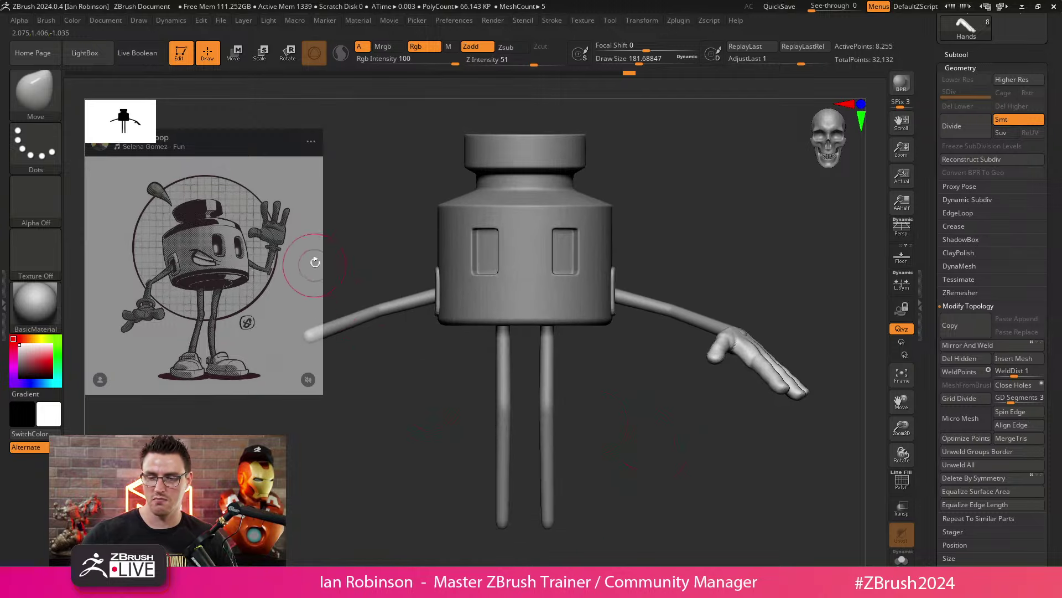
Step: Set the visibility selection brush to SelectLasso and trace test lassos around the arm and body
key(ctrl+shift)
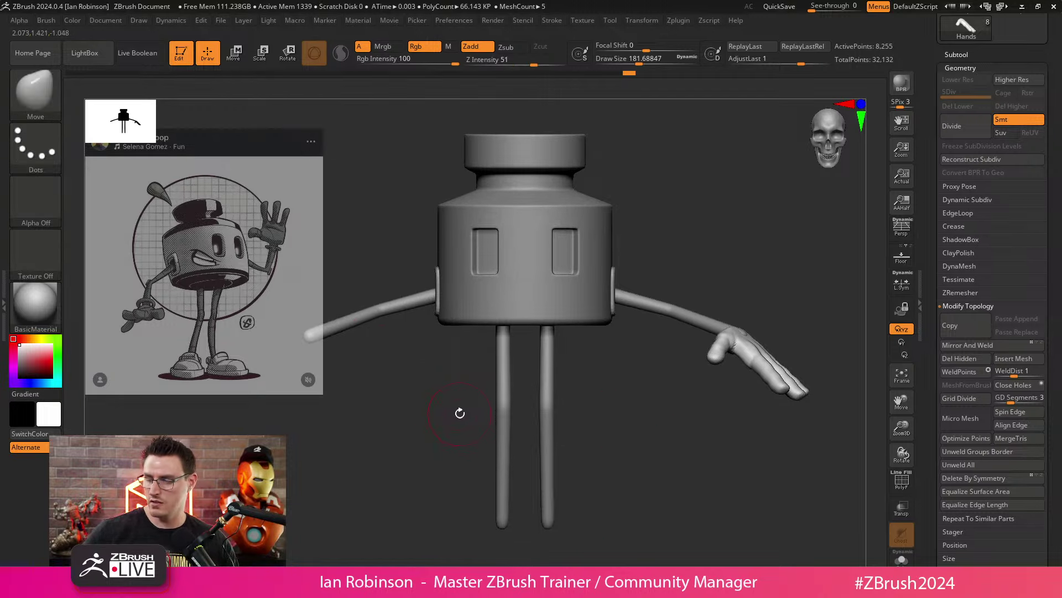
mouse_move(179, 188)
ctrl+shift+mouse_down()
mouse_move(308, 467)
mouse_move(292, 462)
mouse_move(280, 299)
ctrl+shift+mouse_up()
ctrl+shift+click(58, 102)
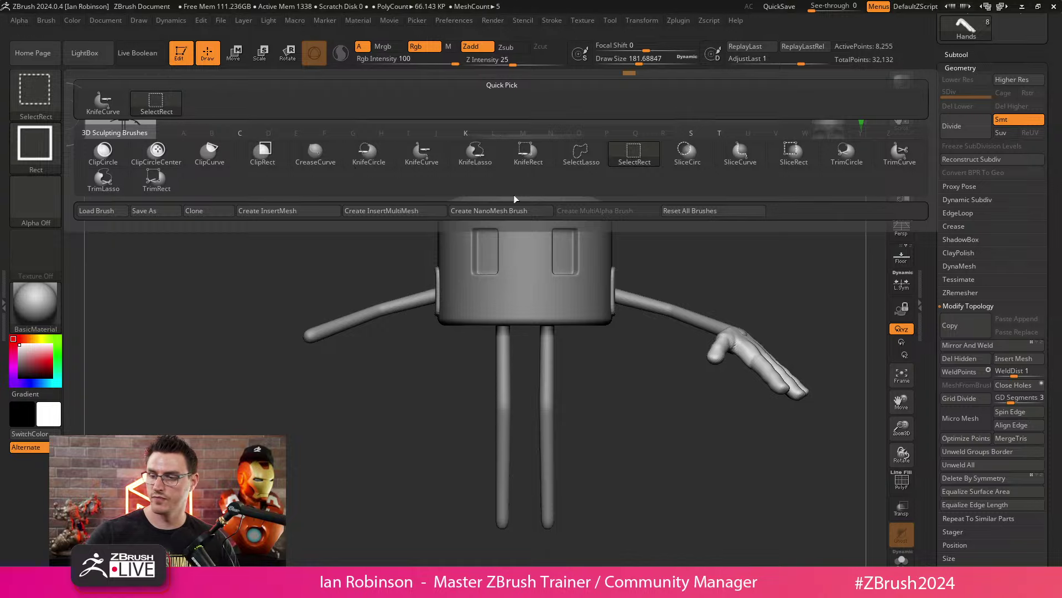
click(581, 153)
mouse_move(227, 353)
ctrl+shift+mouse_down()
mouse_move(633, 275)
mouse_move(645, 244)
mouse_move(612, 209)
mouse_move(688, 247)
mouse_move(752, 308)
mouse_move(747, 364)
mouse_move(260, 360)
mouse_move(273, 367)
mouse_move(254, 308)
mouse_move(428, 339)
mouse_move(316, 363)
ctrl+shift+mouse_up()
mouse_move(230, 328)
ctrl+shift+mouse_down()
mouse_move(564, 244)
mouse_move(680, 319)
mouse_move(282, 470)
mouse_move(697, 353)
mouse_move(630, 379)
ctrl+shift+mouse_up()
mouse_move(498, 142)
ctrl+shift+mouse_down()
mouse_move(411, 551)
mouse_move(612, 151)
mouse_move(540, 174)
mouse_move(559, 161)
mouse_move(486, 118)
mouse_move(471, 453)
mouse_move(572, 462)
mouse_move(522, 474)
mouse_move(578, 478)
ctrl+shift+mouse_up()
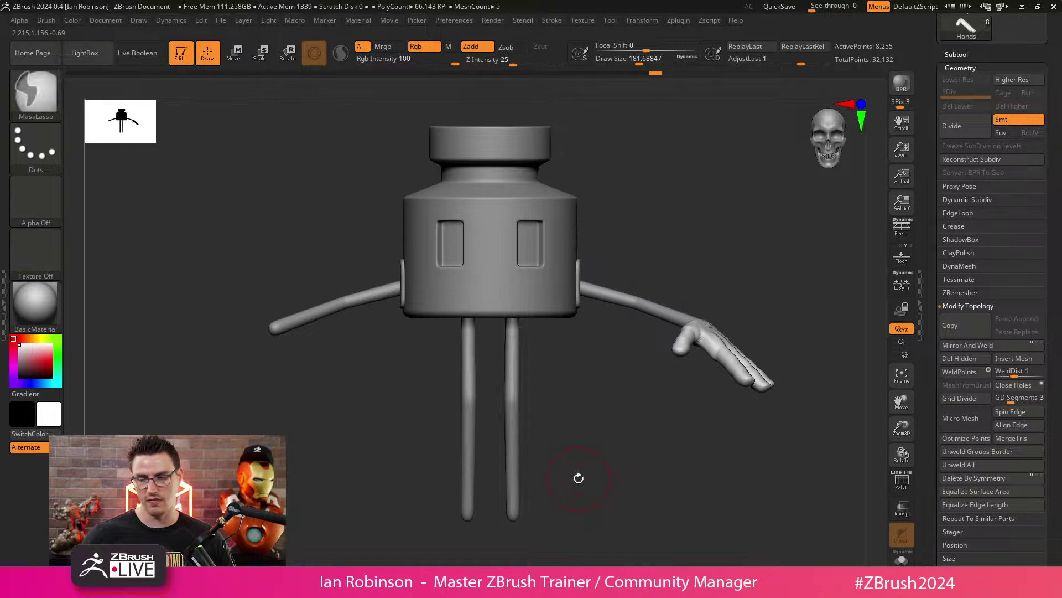
Step: Try copying the hand to the opposite arm with Mirror And Weld, test a lasso selection, and undo the mirror
click(976, 344)
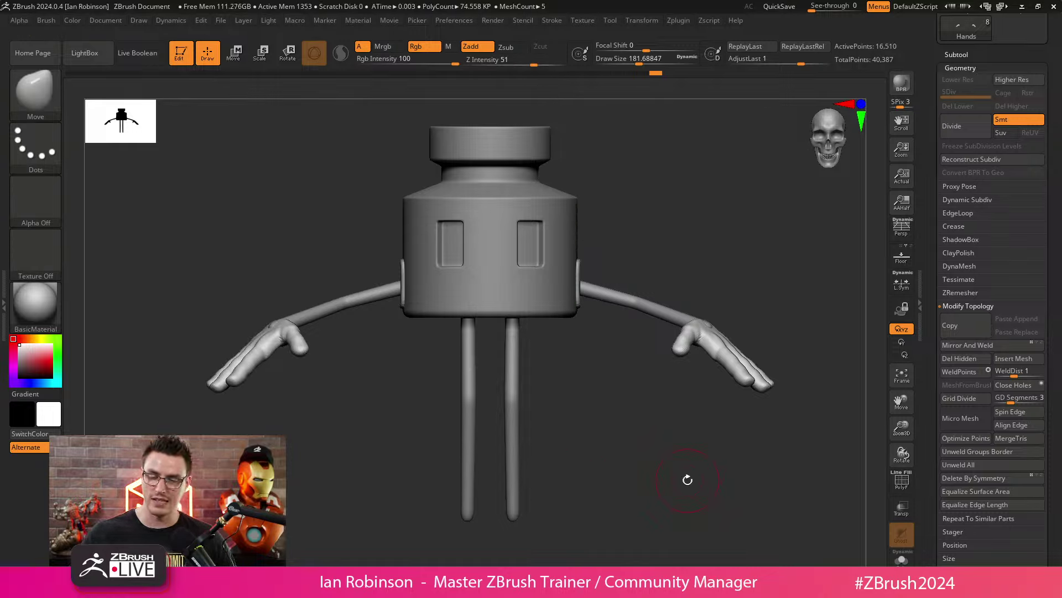
mouse_move(778, 326)
ctrl+shift+mouse_down()
mouse_move(624, 446)
mouse_move(782, 297)
mouse_move(683, 199)
mouse_move(260, 292)
mouse_move(391, 261)
ctrl+shift+mouse_up()
ctrl+shift+click(400, 515)
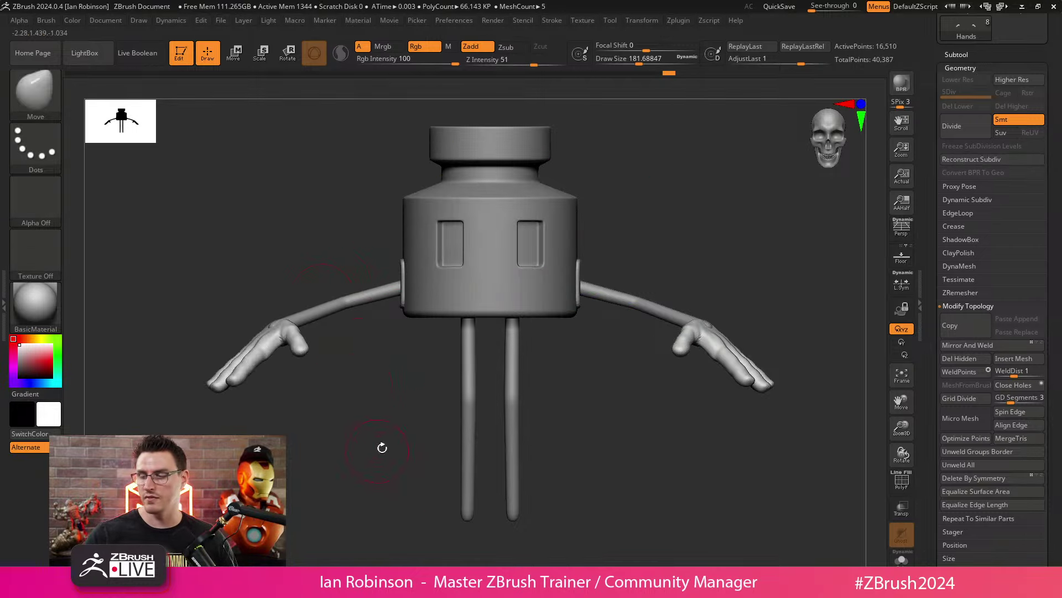
key(ctrl+z)
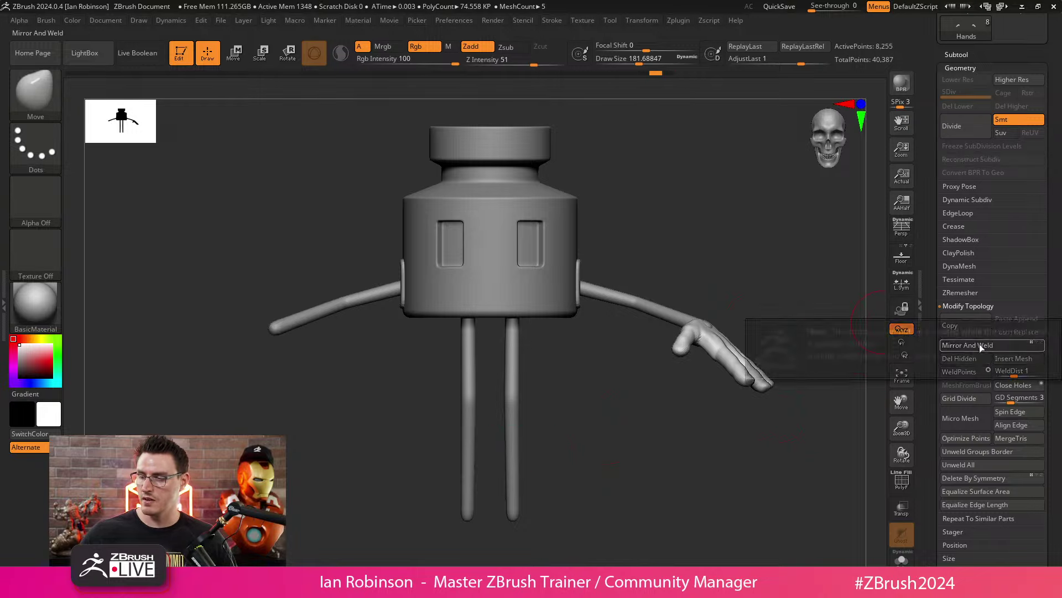
Step: Repeat Mirror And Weld on the single hand, restore full visibility, and undo the mirrored copy
click(972, 344)
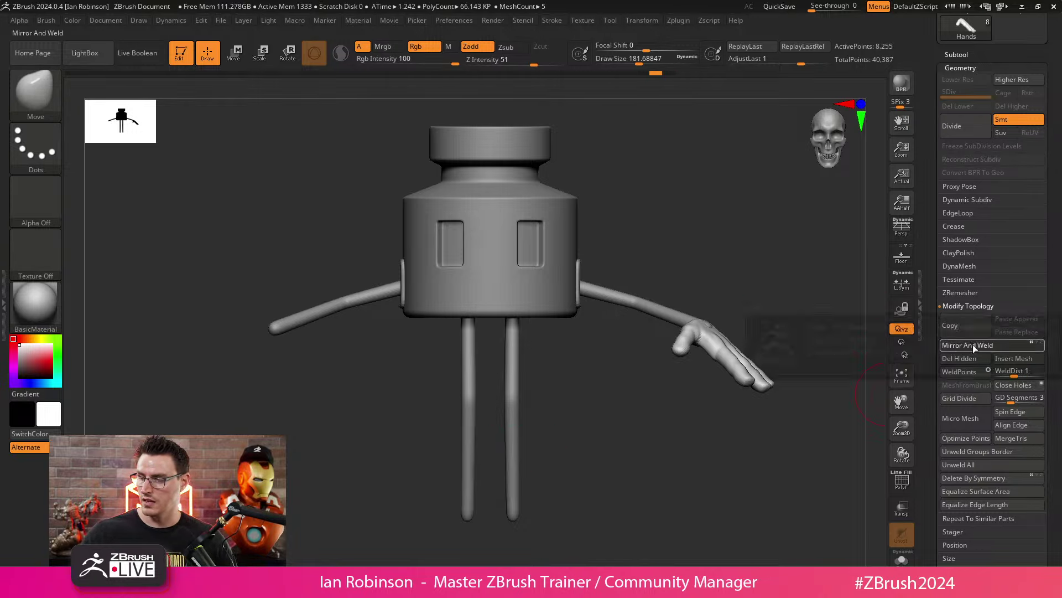
ctrl+shift+click(620, 442)
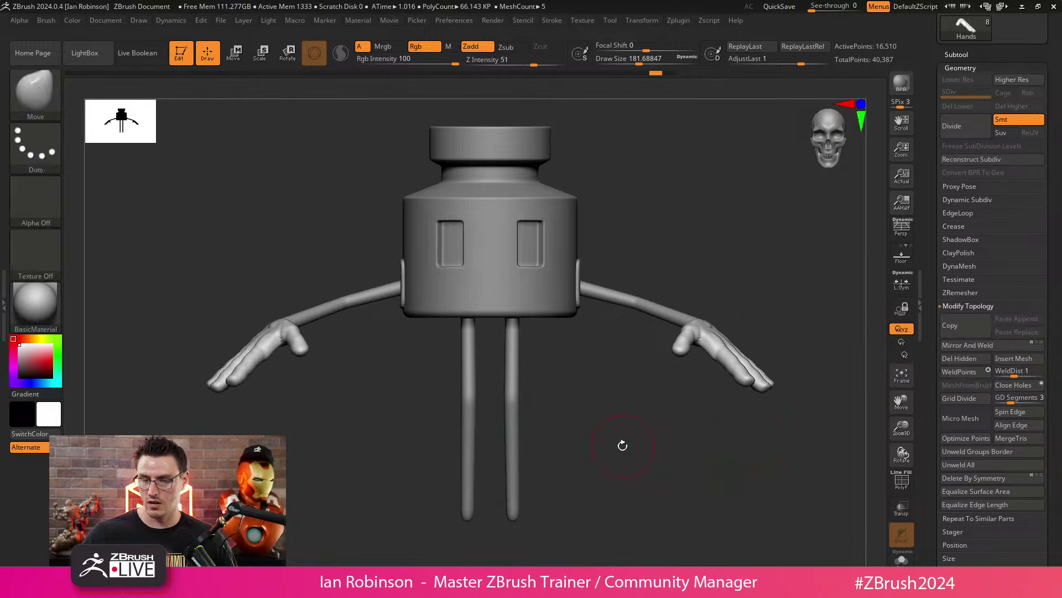
key(ctrl+z)
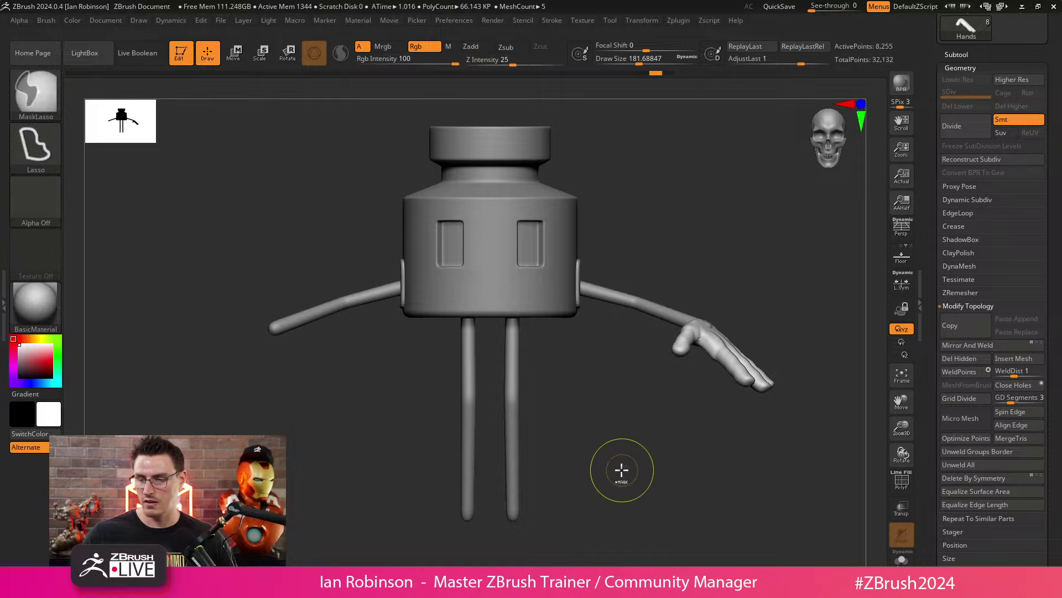
Step: Mirror the hand onto the opposite arm with Mirror And Weld and test lasso visibility on the mirrored hand
click(975, 348)
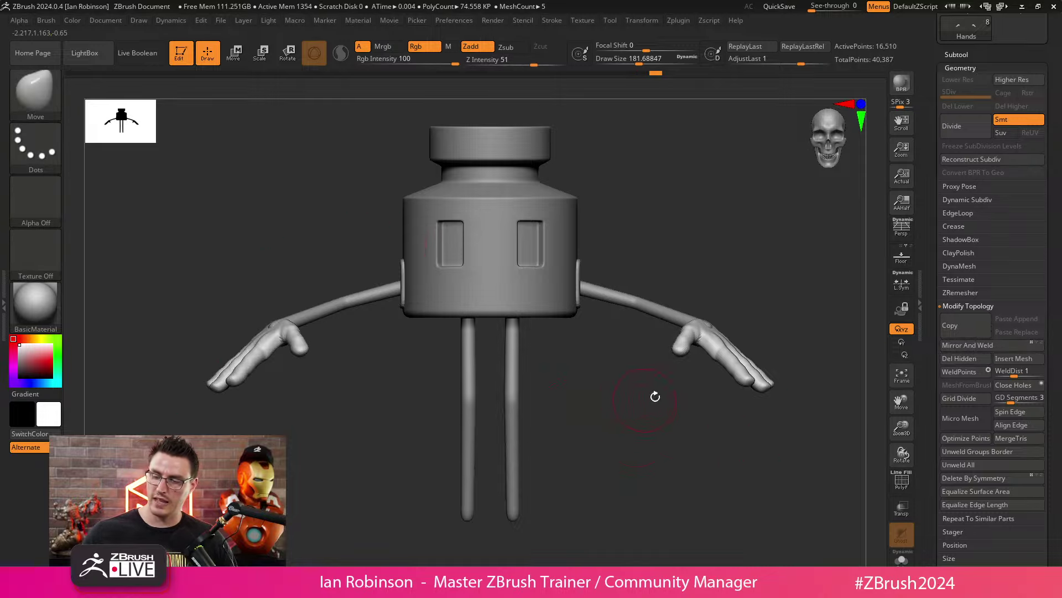
mouse_move(312, 298)
ctrl+shift+mouse_down()
mouse_move(271, 301)
mouse_move(352, 319)
mouse_move(373, 268)
mouse_move(343, 310)
ctrl+shift+mouse_up()
ctrl+shift+click(612, 429)
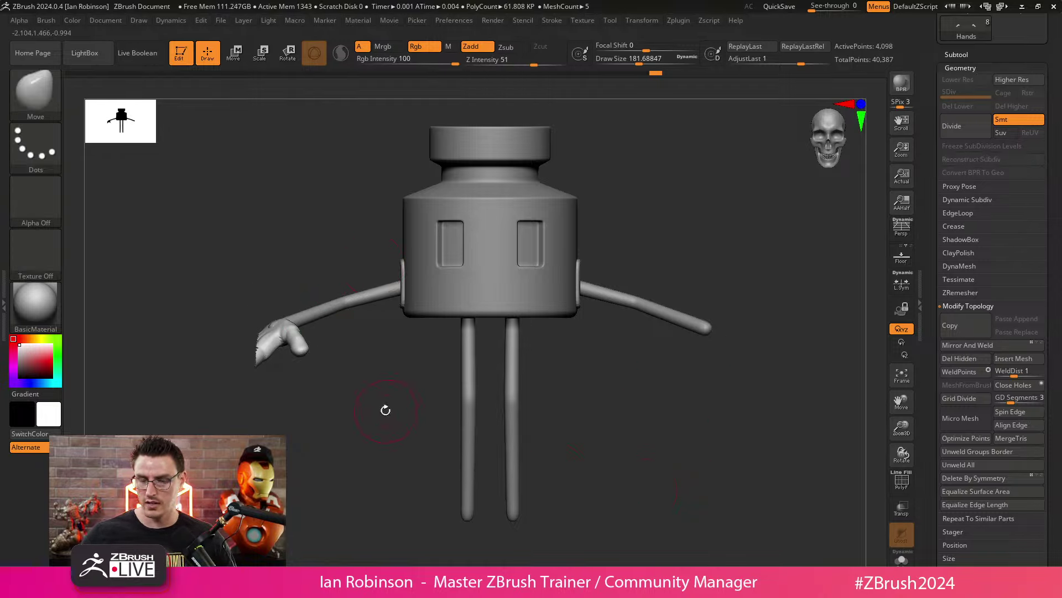
Step: Try inverting the visibility, deleting the hidden part of the hand and mirroring the remainder, and undo these edits
ctrl+shift+drag(386, 410, 419, 477)
click(974, 358)
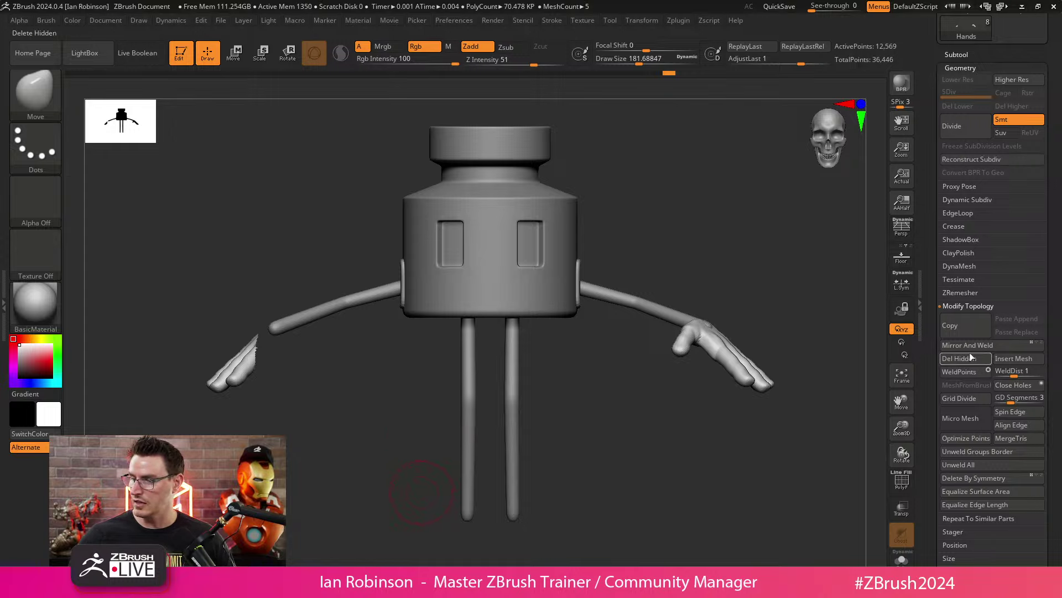
click(943, 348)
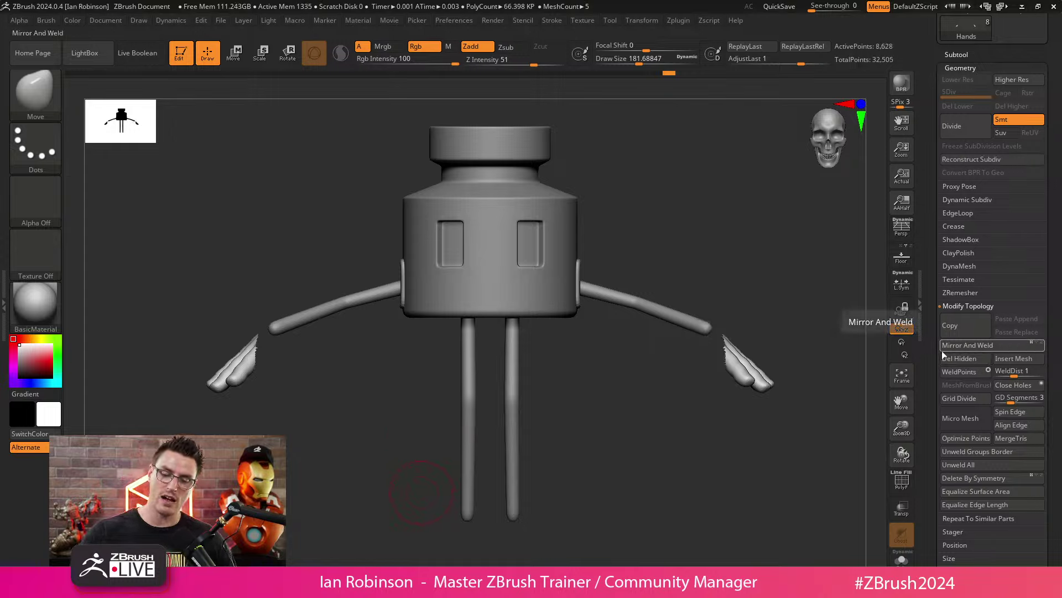
ctrl+drag(291, 242, 292, 336)
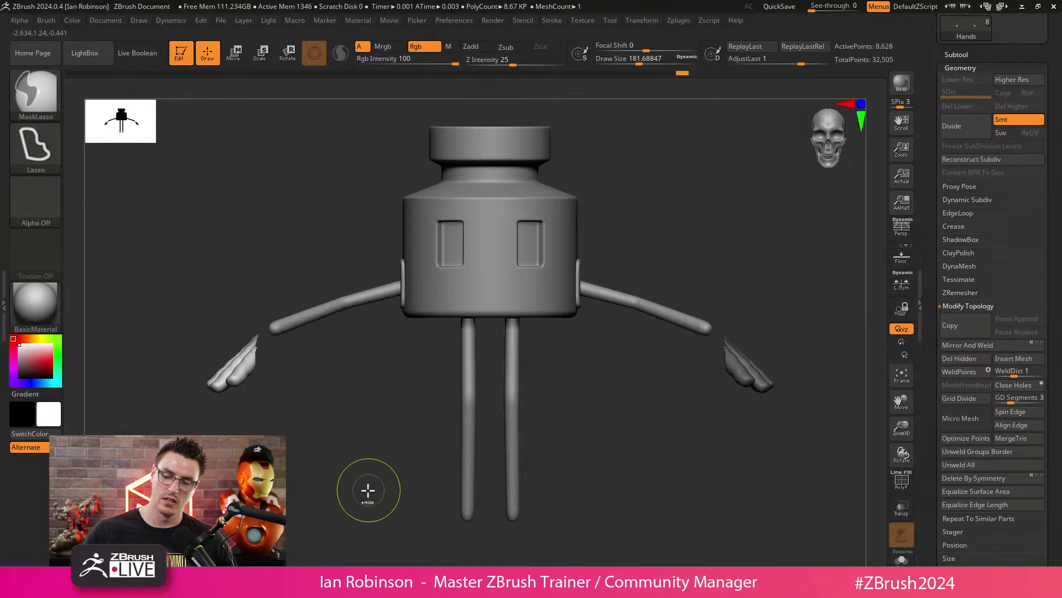
key(ctrl+z)
key(ctrl+z)
key(ctrl+z)
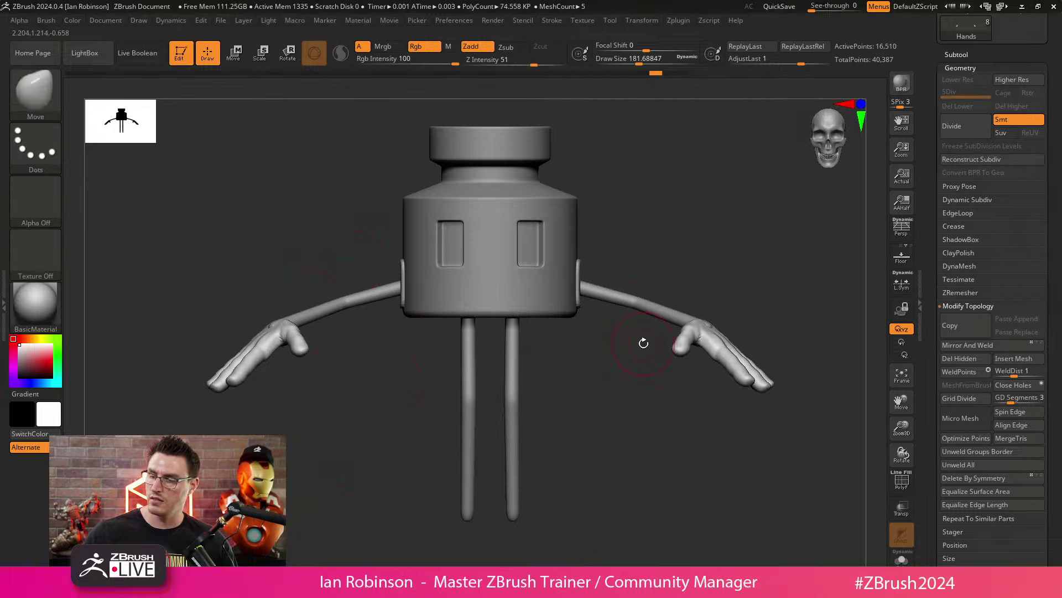
Step: Isolate the mirrored hand with a lasso selection and show both hands again
ctrl+shift+drag(436, 135, 254, 438)
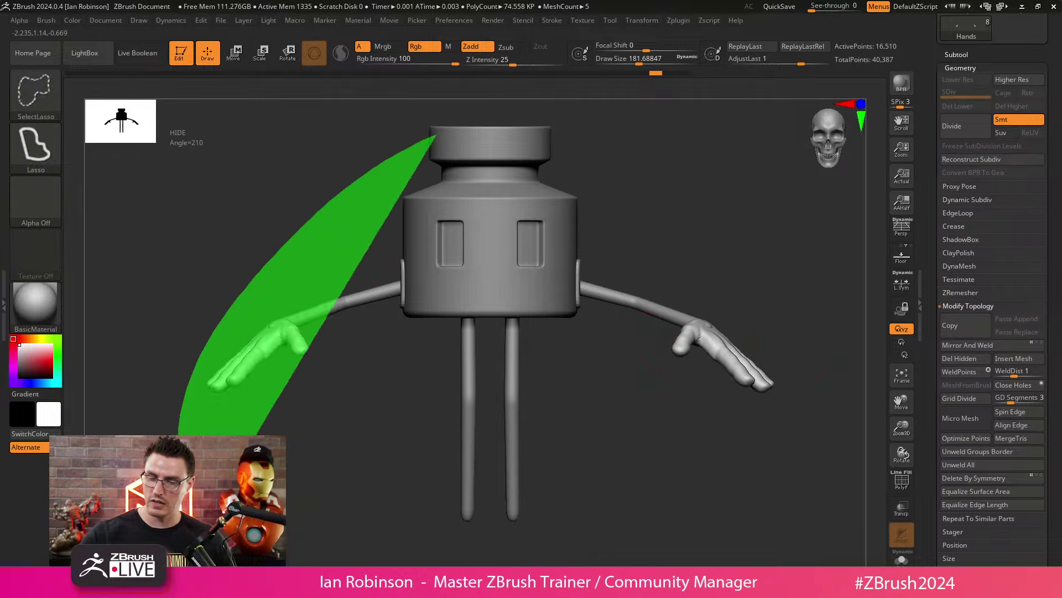
mouse_move(338, 299)
ctrl+shift+mouse_down()
mouse_move(792, 299)
mouse_move(310, 297)
mouse_move(278, 328)
mouse_move(457, 232)
mouse_move(397, 244)
mouse_move(490, 244)
mouse_move(358, 256)
mouse_move(356, 304)
ctrl+shift+mouse_up()
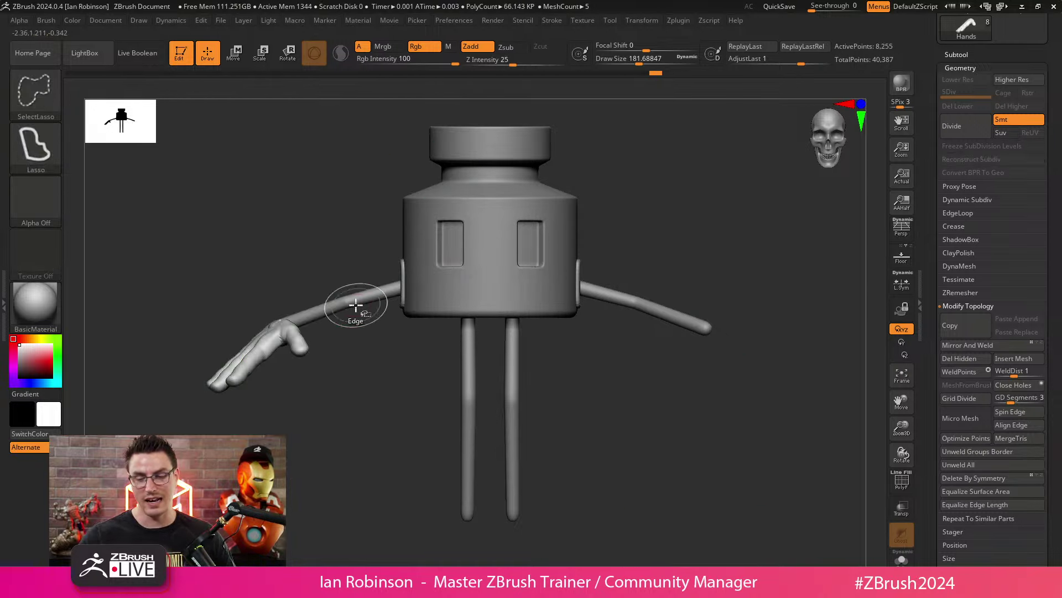
ctrl+shift+click(409, 376)
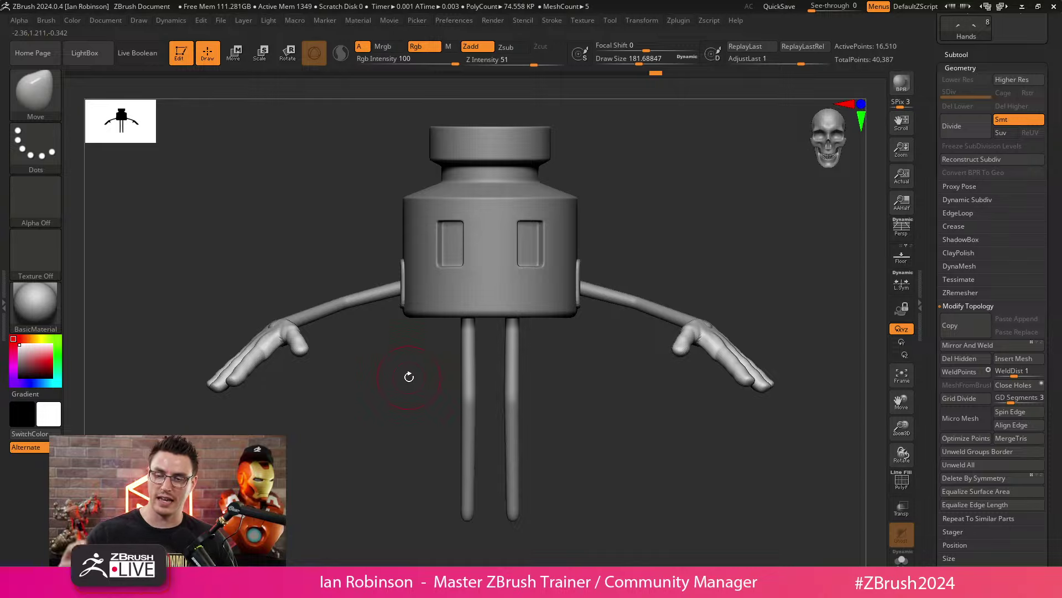
mouse_move(332, 202)
ctrl+shift+mouse_down()
mouse_move(329, 182)
mouse_move(363, 175)
ctrl+shift+mouse_up()
ctrl+shift+drag(398, 128, 421, 209)
ctrl+shift+drag(528, 130, 517, 166)
ctrl+shift+drag(423, 213, 513, 195)
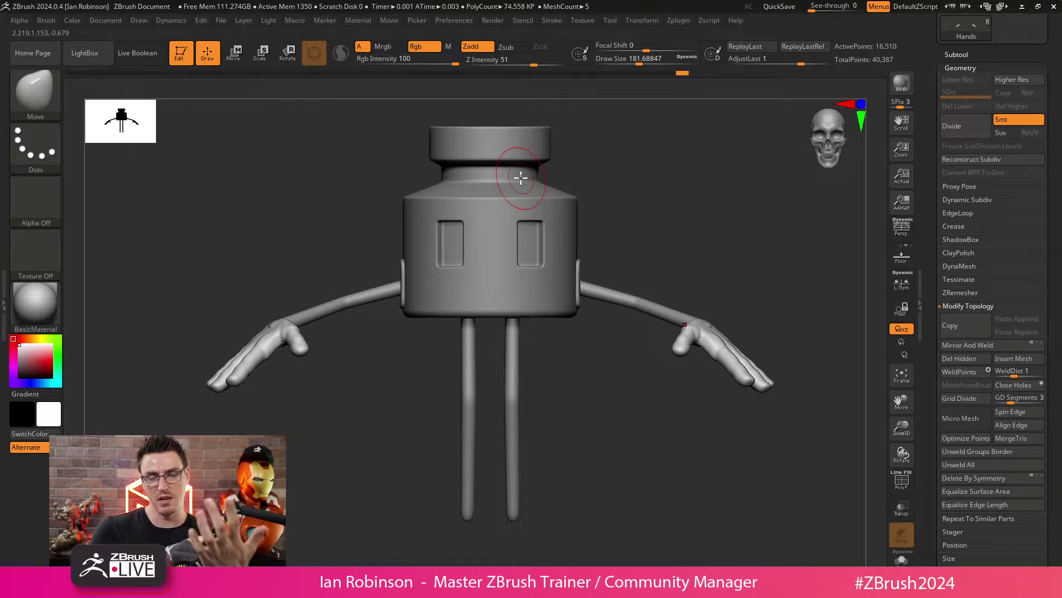
mouse_move(587, 399)
mouse_down()
mouse_move(596, 420)
mouse_move(590, 405)
mouse_move(571, 436)
mouse_move(581, 387)
mouse_move(567, 379)
mouse_up()
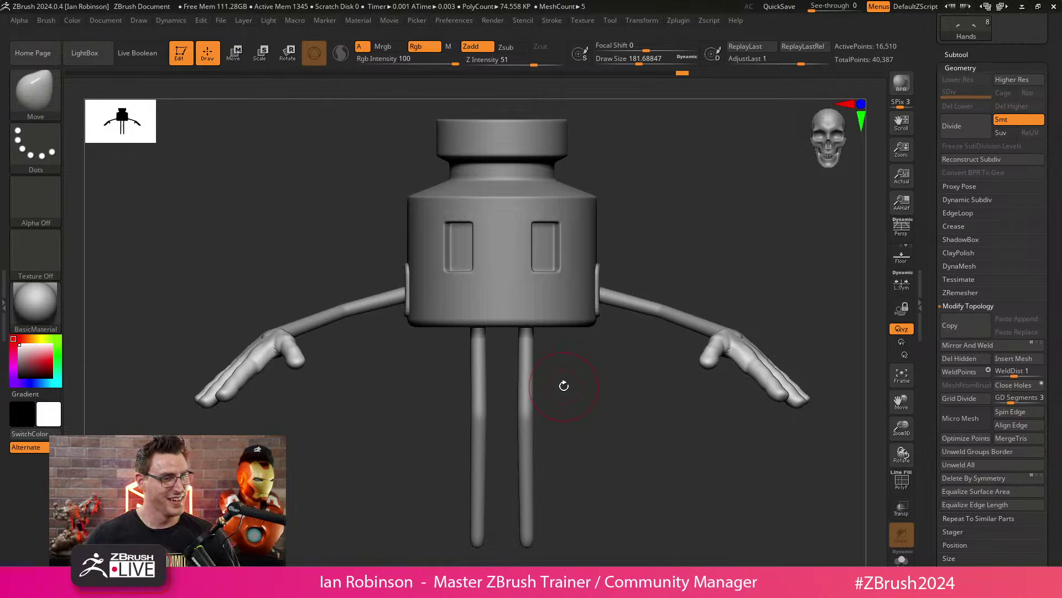
scroll(354, 443, up, 5)
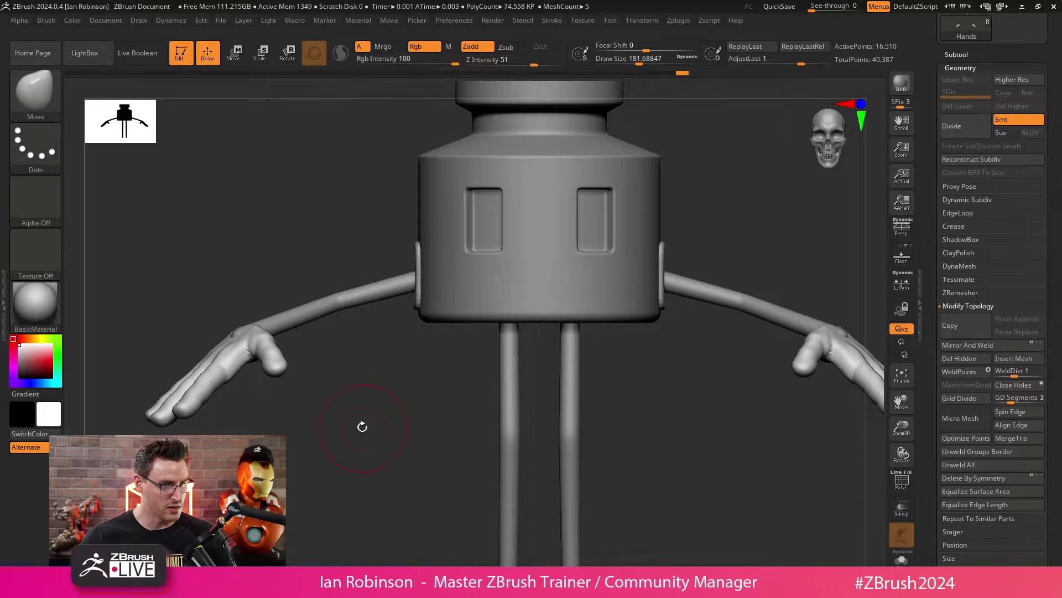
drag(363, 427, 399, 446)
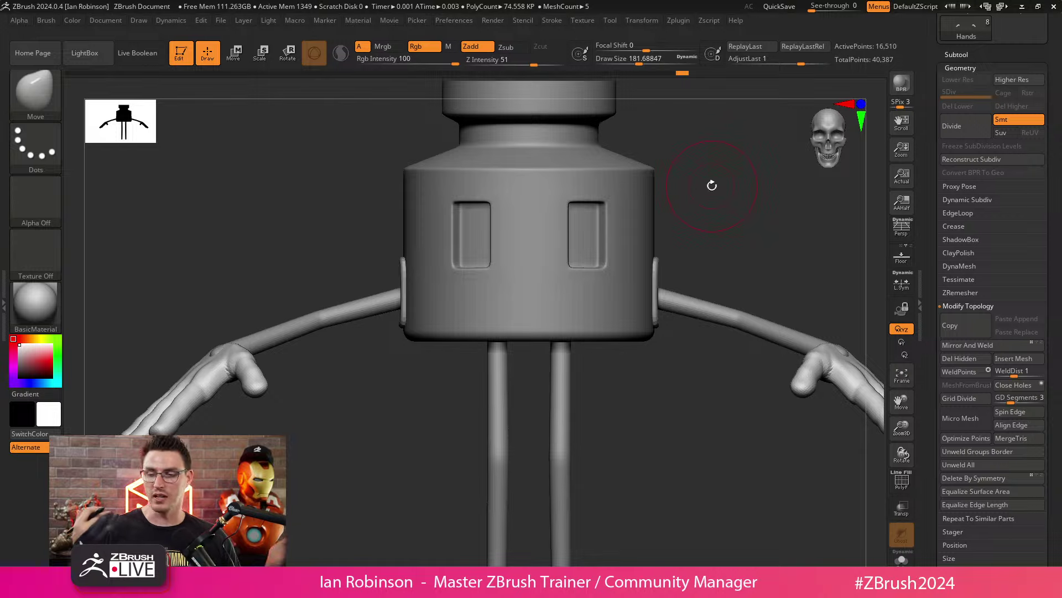
Step: Hide the reference image, make the Body the active subtool and turn on its polyframe display
alt+drag(712, 185, 337, 420)
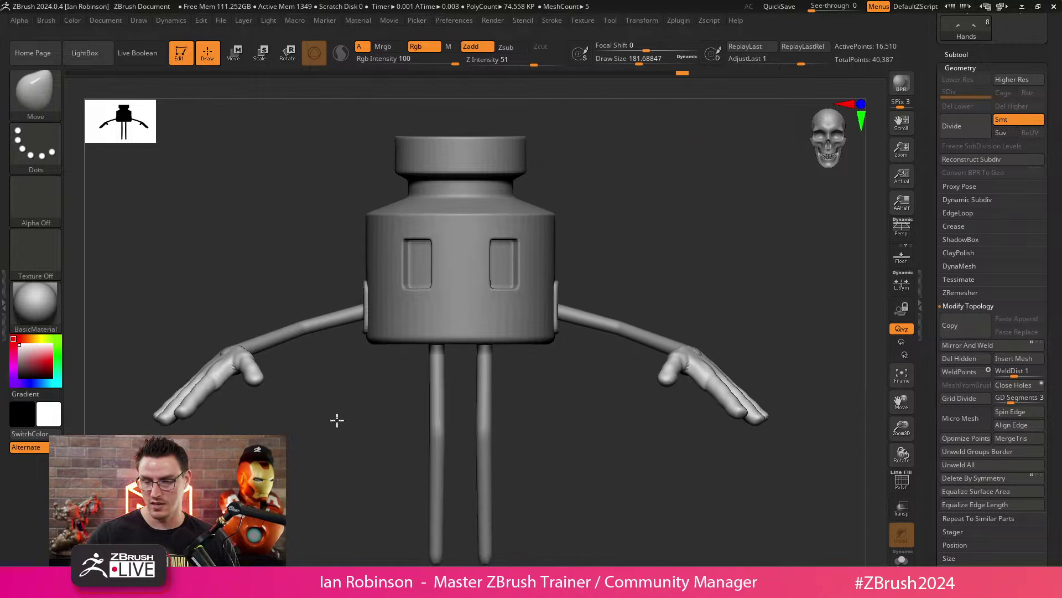
alt+drag(410, 396, 334, 401)
alt+drag(505, 420, 527, 382)
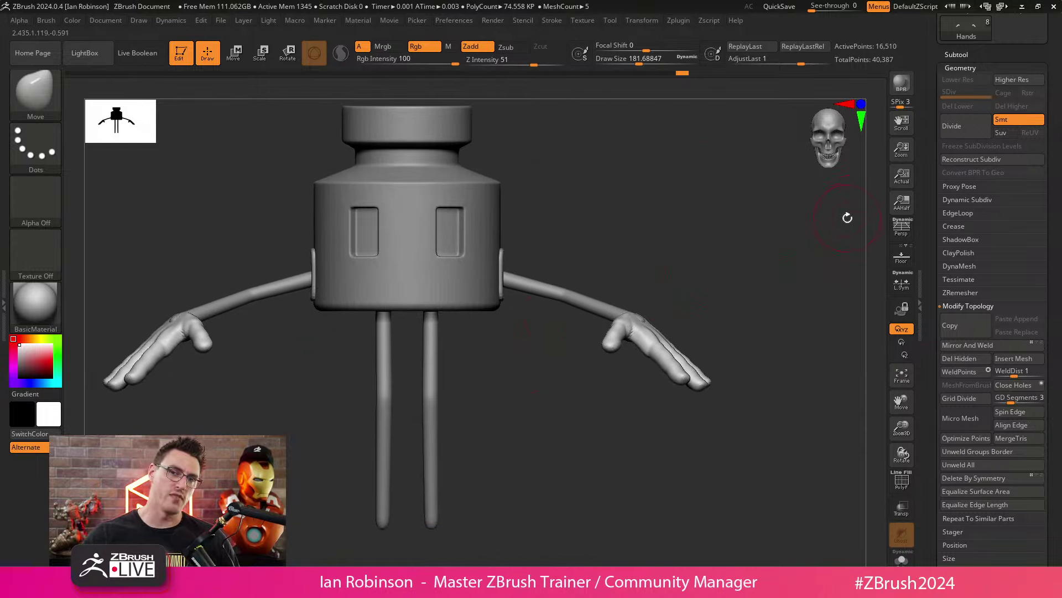
scroll(988, 98, up, 5)
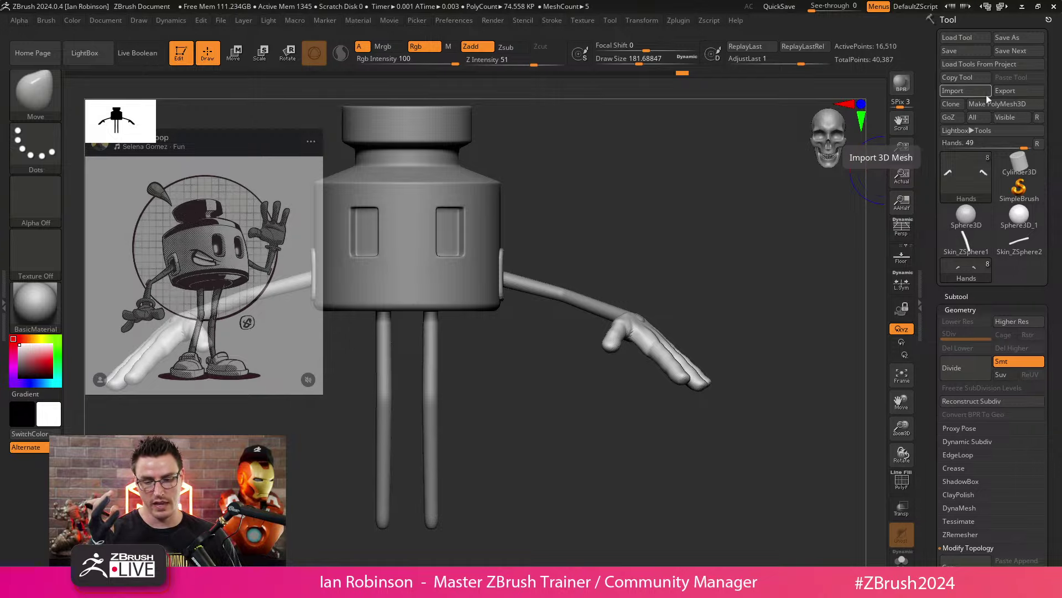
key(shift+z)
alt+drag(689, 262, 640, 232)
alt+click(518, 276)
key(shift+f)
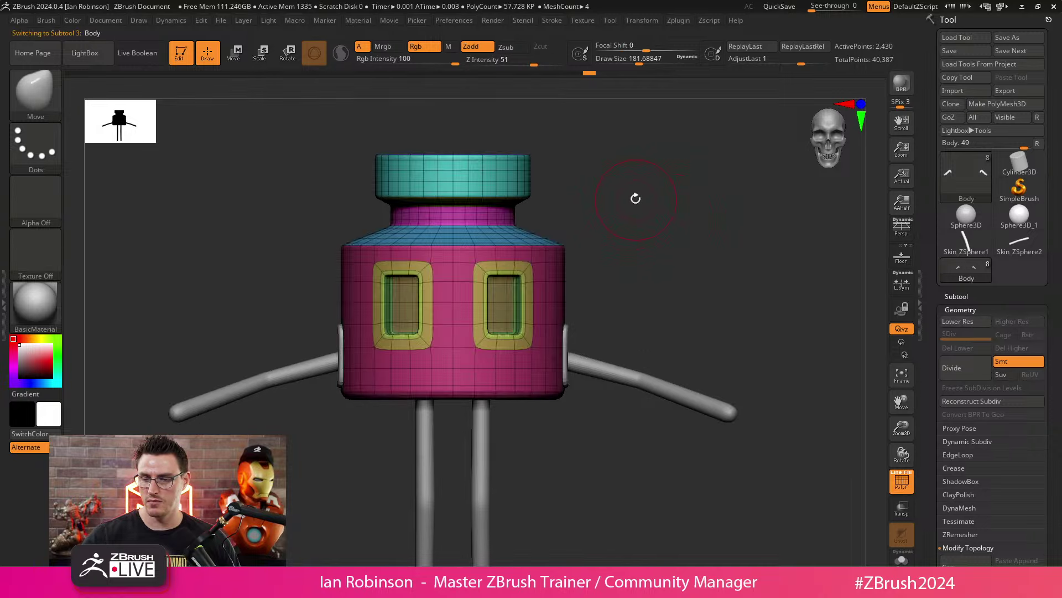
Step: Turn the Hands subtool's visibility back on in the subtool list
click(955, 298)
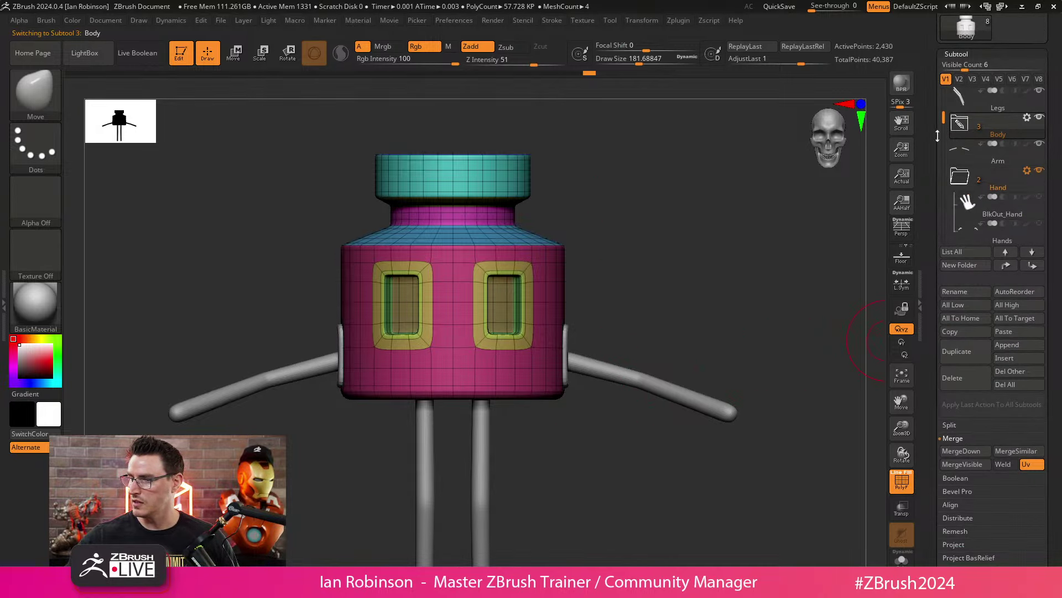
drag(938, 135, 945, 179)
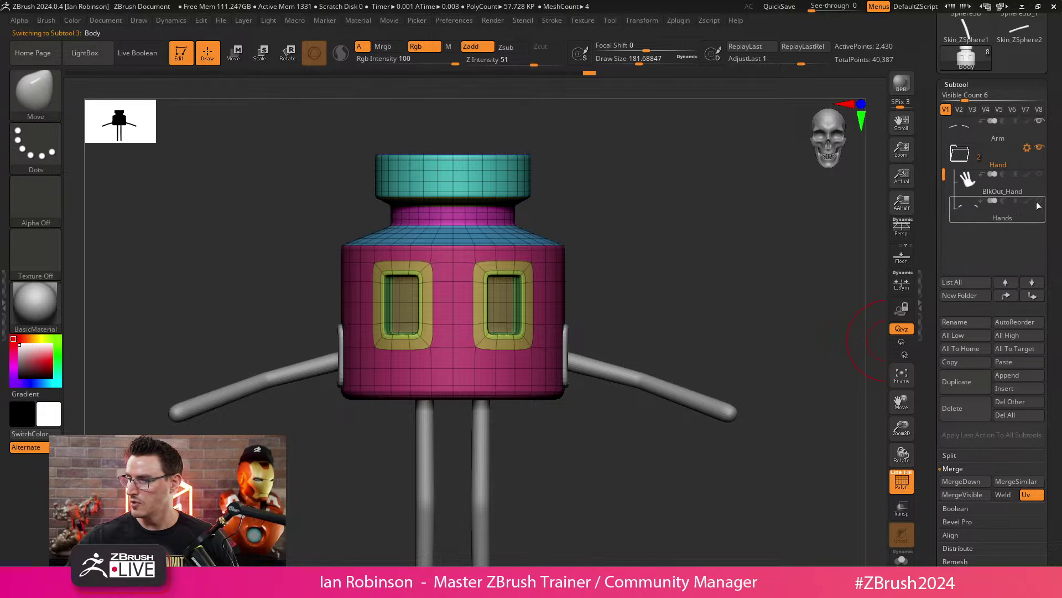
click(1040, 202)
Step: Turn off the body's smoothed subdivision preview and isolate the body for comparison with the reference image
drag(711, 227, 535, 252)
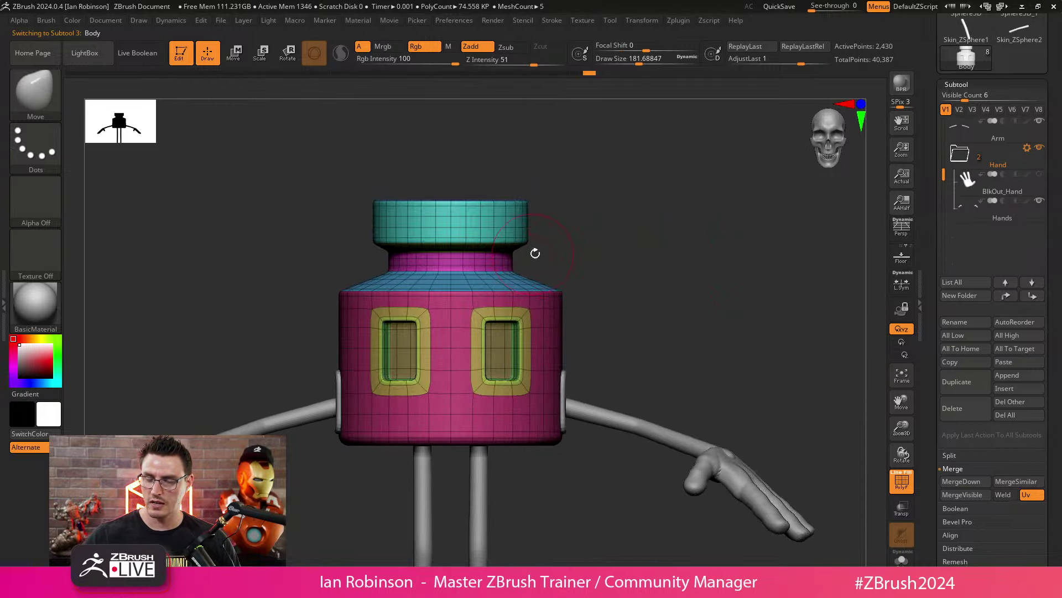
mouse_move(601, 247)
alt+mouse_down()
mouse_move(692, 287)
mouse_move(451, 232)
alt+mouse_up()
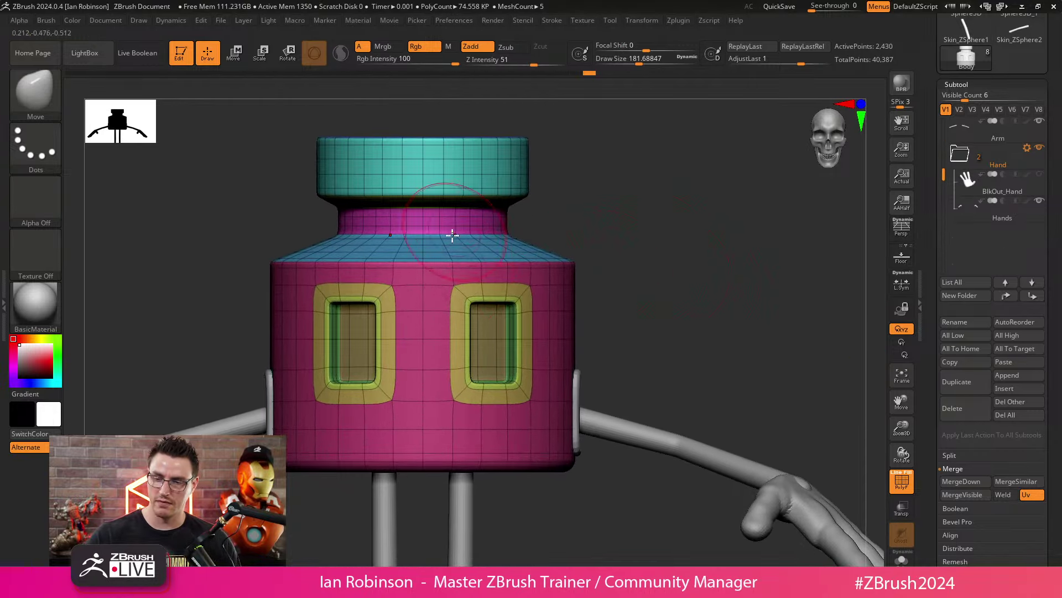
alt+drag(655, 229, 664, 281)
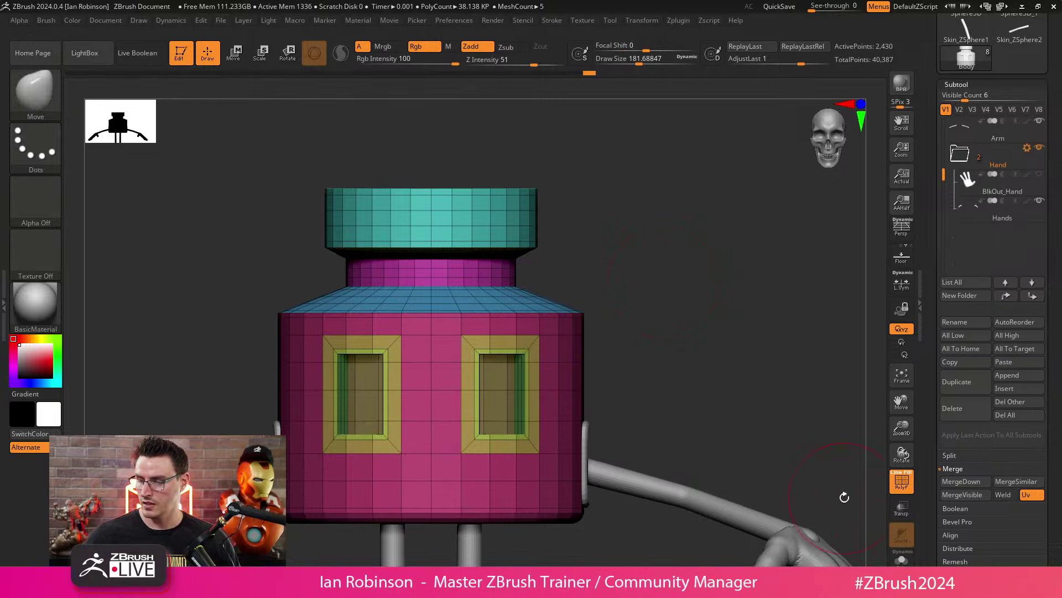
key(ctrl+shift+f)
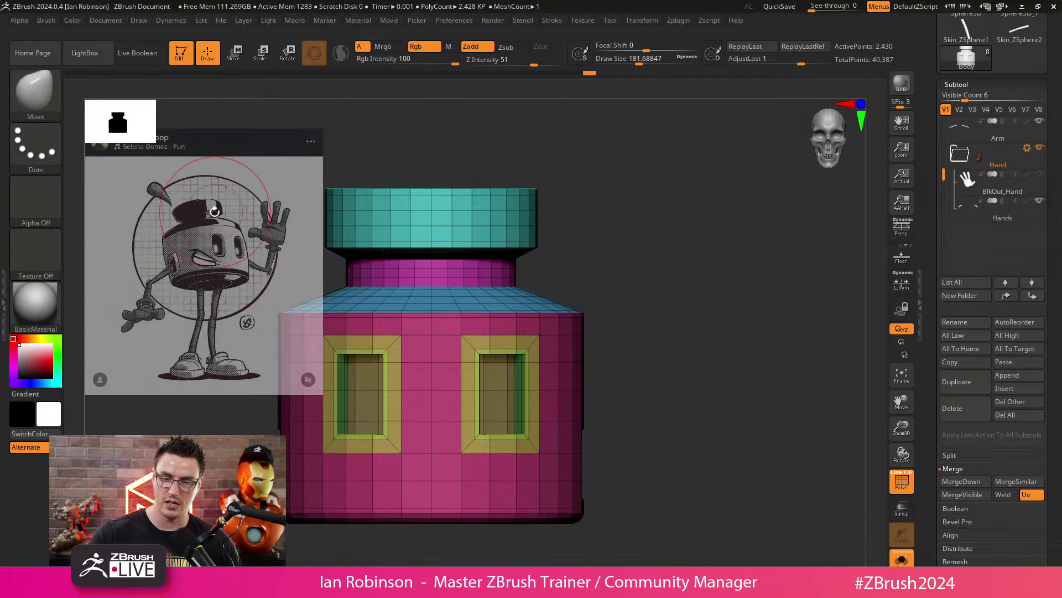
alt+drag(570, 240, 761, 291)
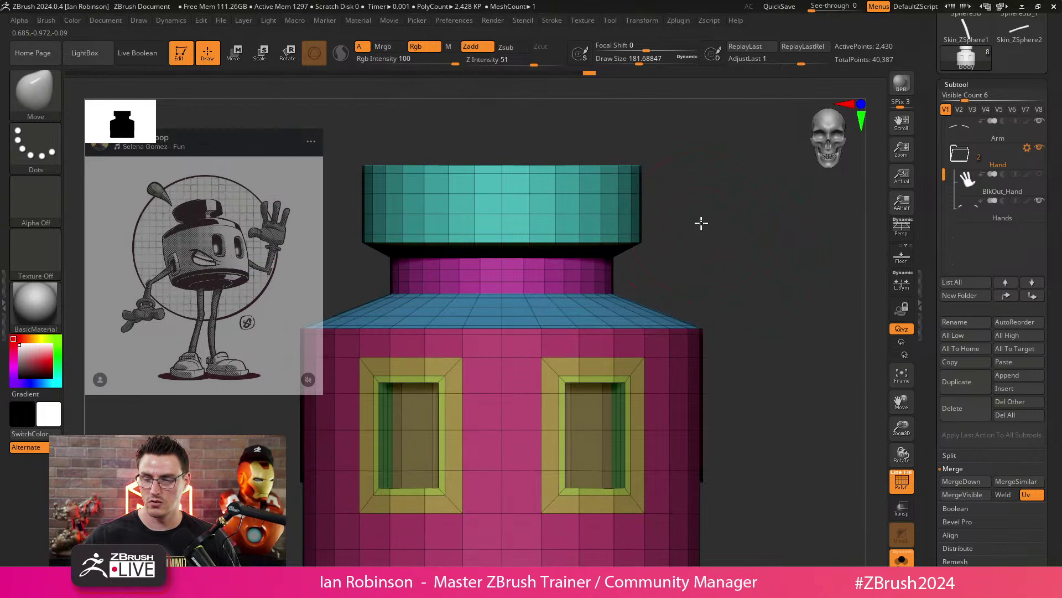
Step: Delete surplus edge loops around the body's neck and upper part with the ZModeler brush
mouse_move(699, 223)
alt+mouse_down()
mouse_move(719, 247)
mouse_move(709, 258)
alt+mouse_up()
key(s)
alt+drag(710, 258, 747, 306)
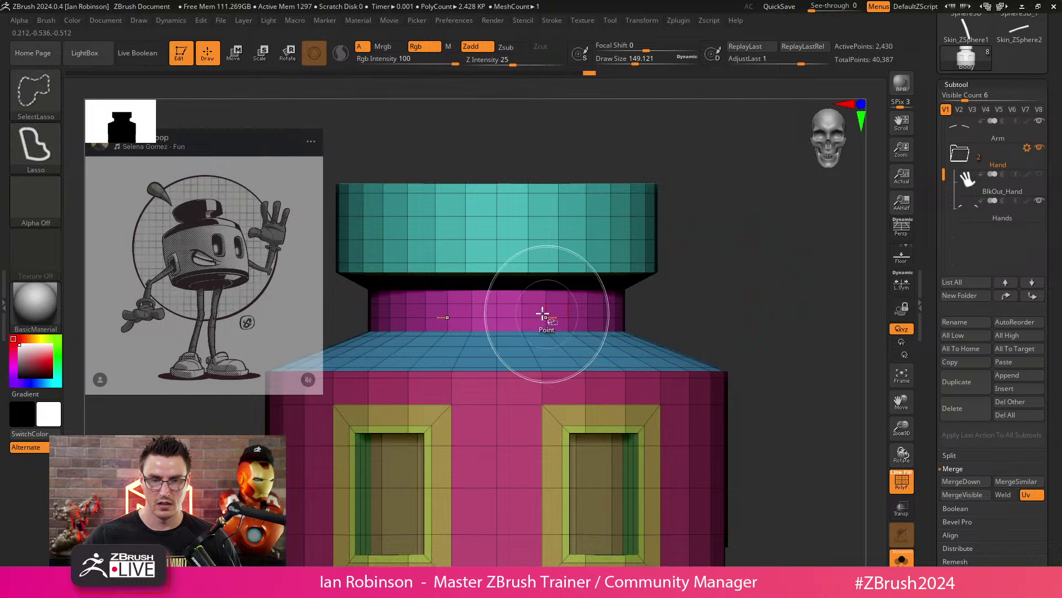
key(b)
key(m)
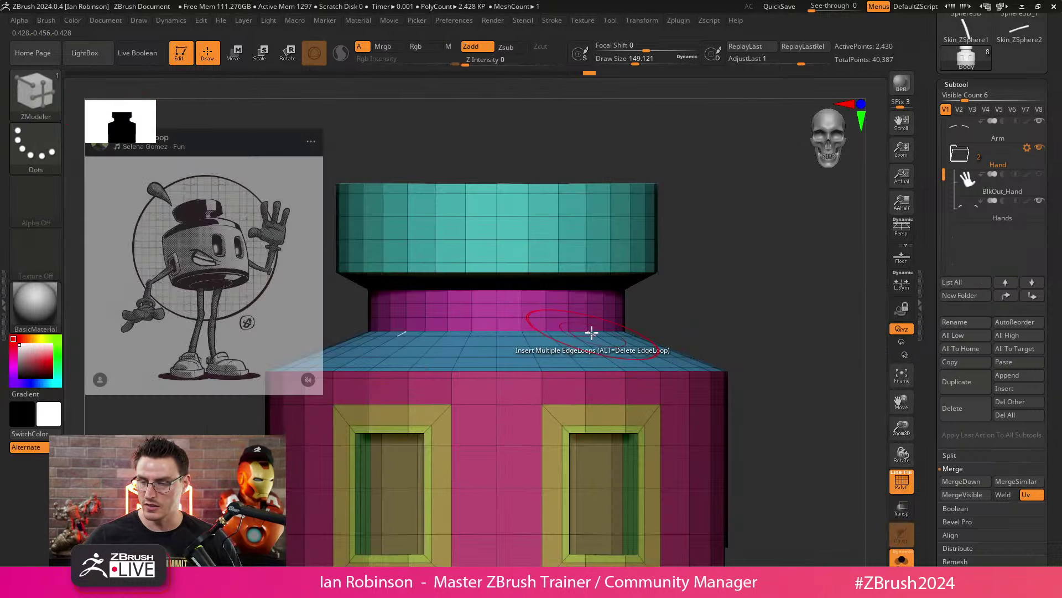
alt+drag(724, 289, 739, 292)
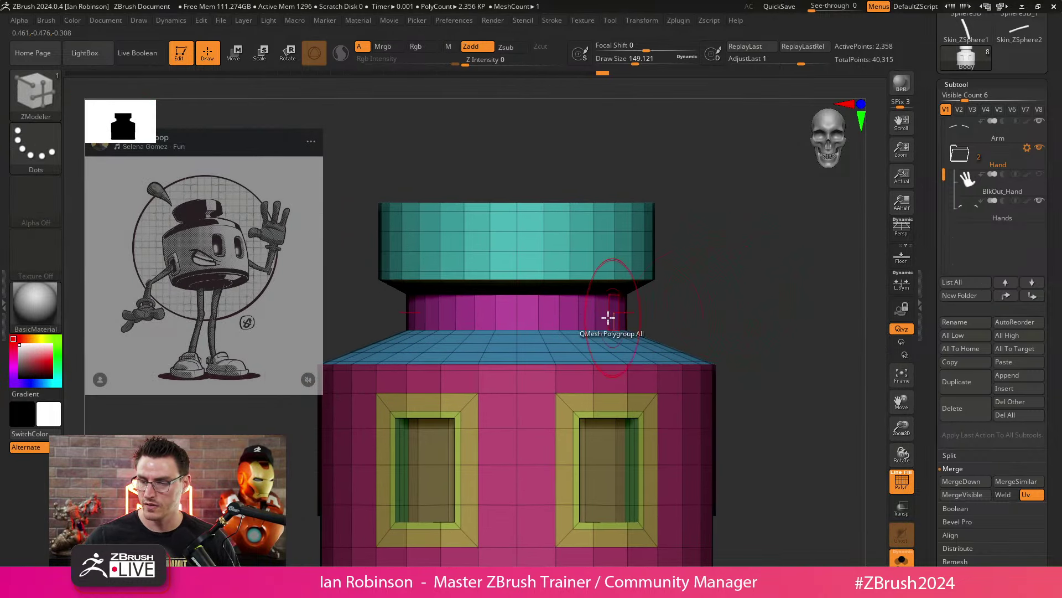
mouse_move(669, 308)
mouse_down()
mouse_move(719, 295)
mouse_move(664, 309)
mouse_move(743, 304)
mouse_move(706, 304)
mouse_move(685, 264)
mouse_move(697, 332)
mouse_move(693, 296)
mouse_move(640, 293)
mouse_move(742, 278)
mouse_move(731, 309)
mouse_move(724, 257)
mouse_move(749, 261)
mouse_move(716, 277)
mouse_move(750, 259)
mouse_up()
key(shift+f)
key(shift+f)
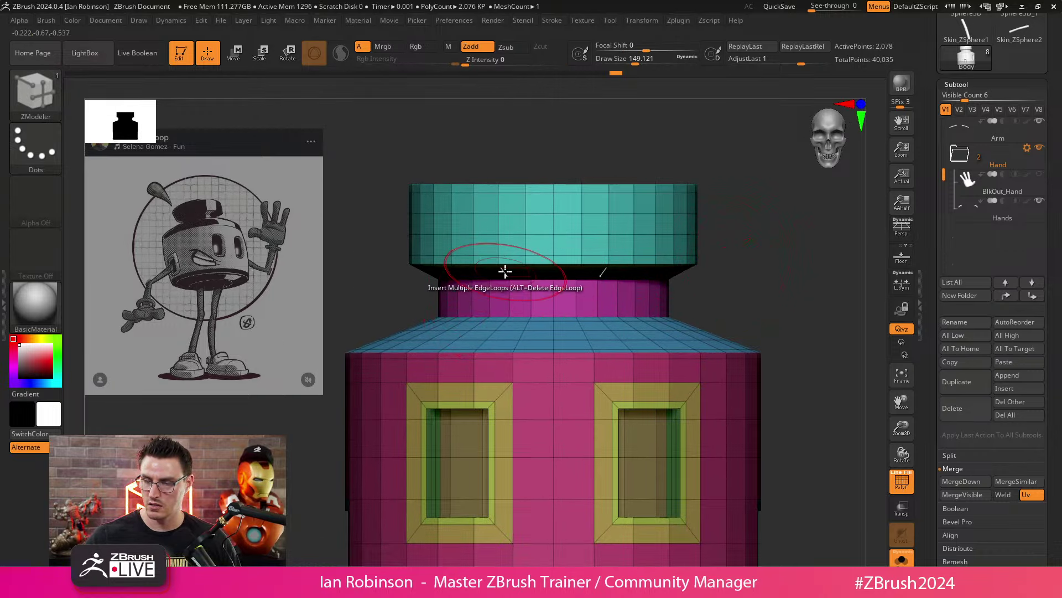
Step: Mask everything below the cap, scale the cap uniformly to about 0.83 from its centre, and clear the mask
mouse_move(387, 284)
ctrl+mouse_down()
mouse_move(774, 225)
mouse_move(776, 299)
ctrl+mouse_up()
ctrl+click(741, 267)
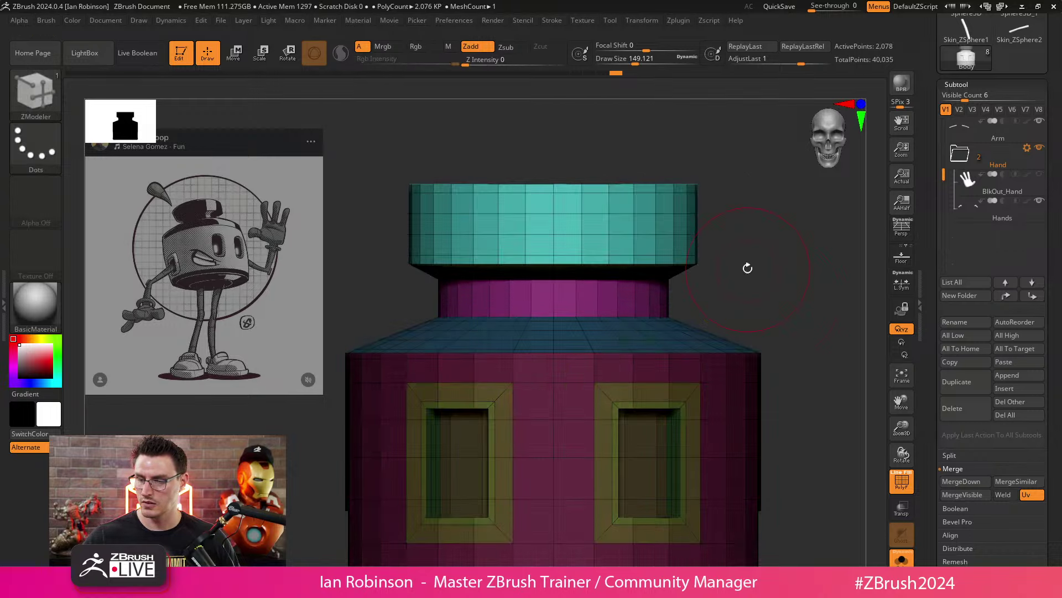
key(w)
click(462, 105)
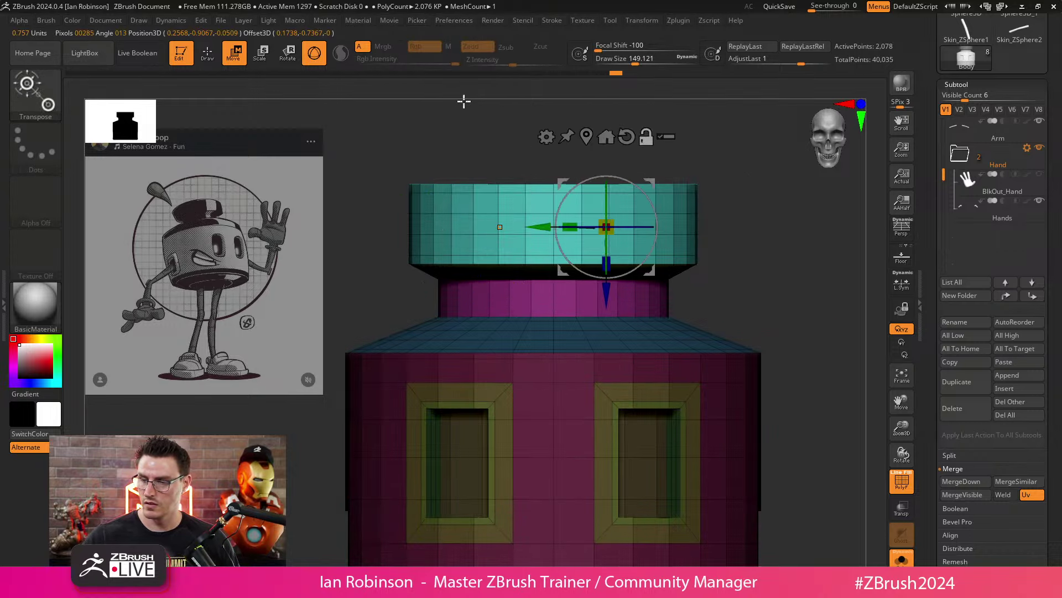
click(586, 137)
drag(555, 226, 554, 241)
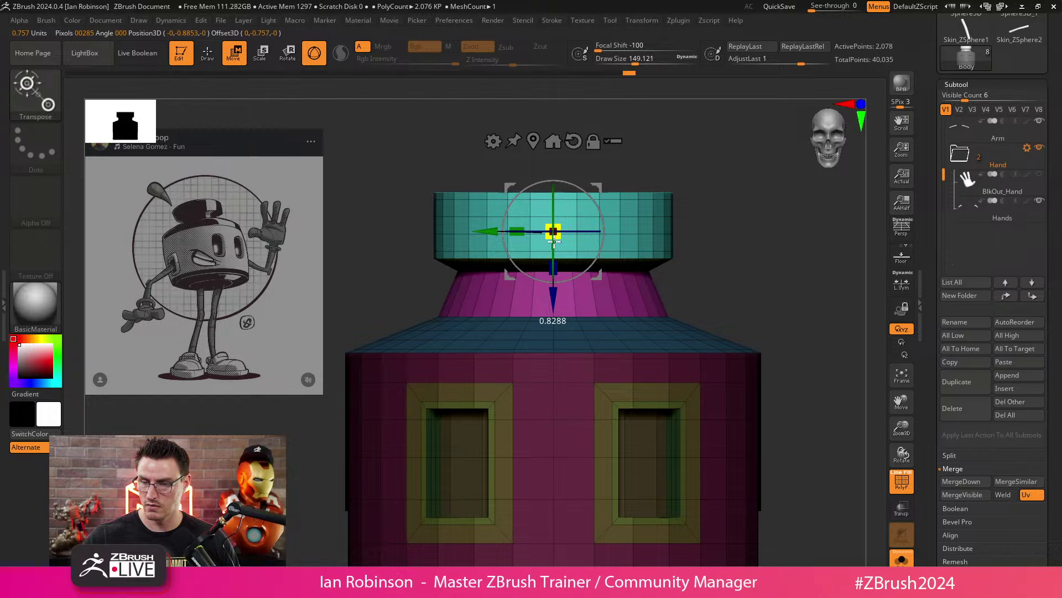
key(q)
mouse_move(702, 289)
ctrl+right_down()
mouse_move(743, 329)
mouse_move(763, 323)
mouse_move(765, 333)
ctrl+right_up()
ctrl+drag(770, 325, 775, 332)
Step: Try to isolate the edge ring at the neck's base with a lasso mask for transforming
shift+right_drag(769, 331, 755, 333)
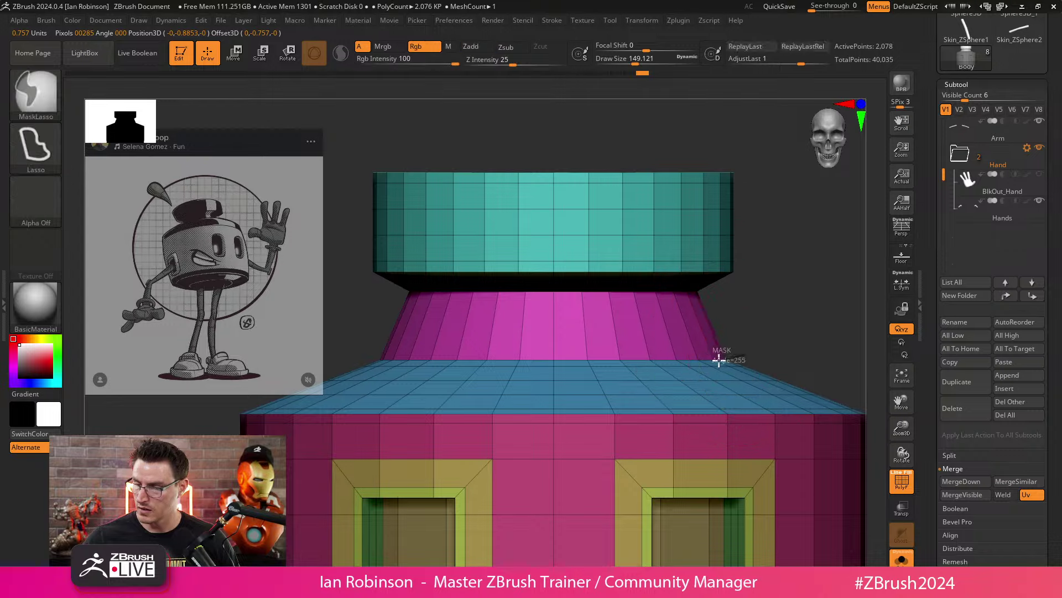
mouse_move(675, 360)
ctrl+mouse_down()
mouse_move(346, 351)
mouse_move(575, 278)
ctrl+mouse_up()
ctrl+drag(778, 293, 779, 329)
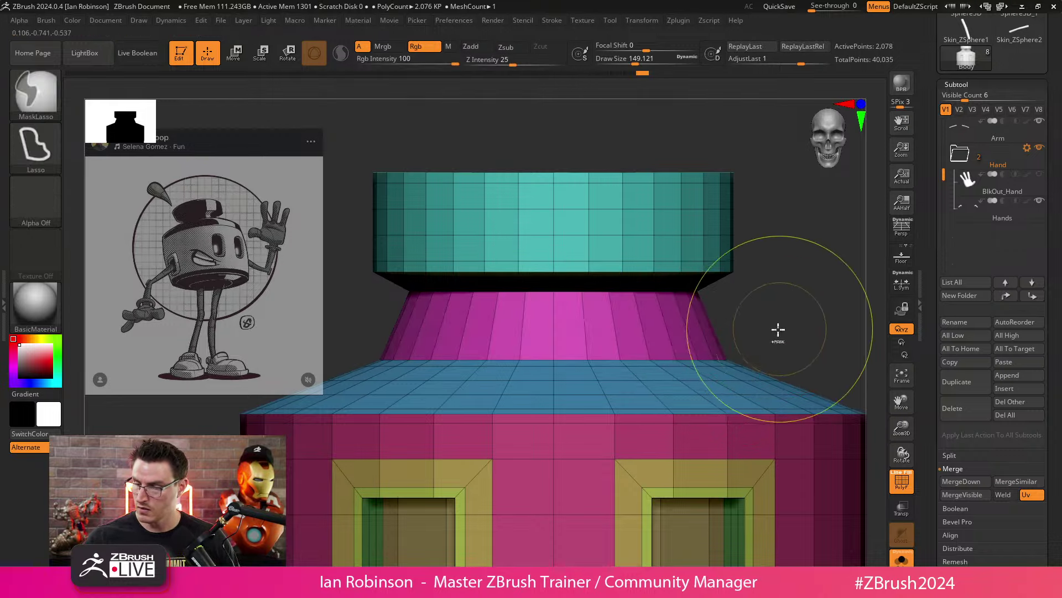
ctrl+drag(738, 358, 697, 362)
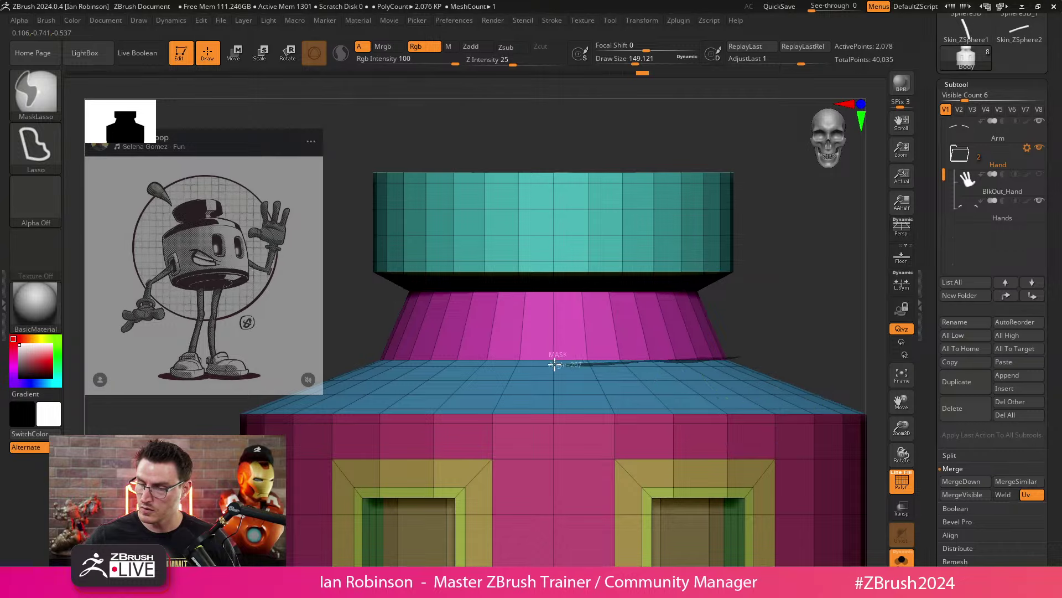
mouse_move(555, 364)
ctrl+mouse_down()
mouse_move(866, 308)
mouse_move(741, 308)
ctrl+mouse_up()
key(w)
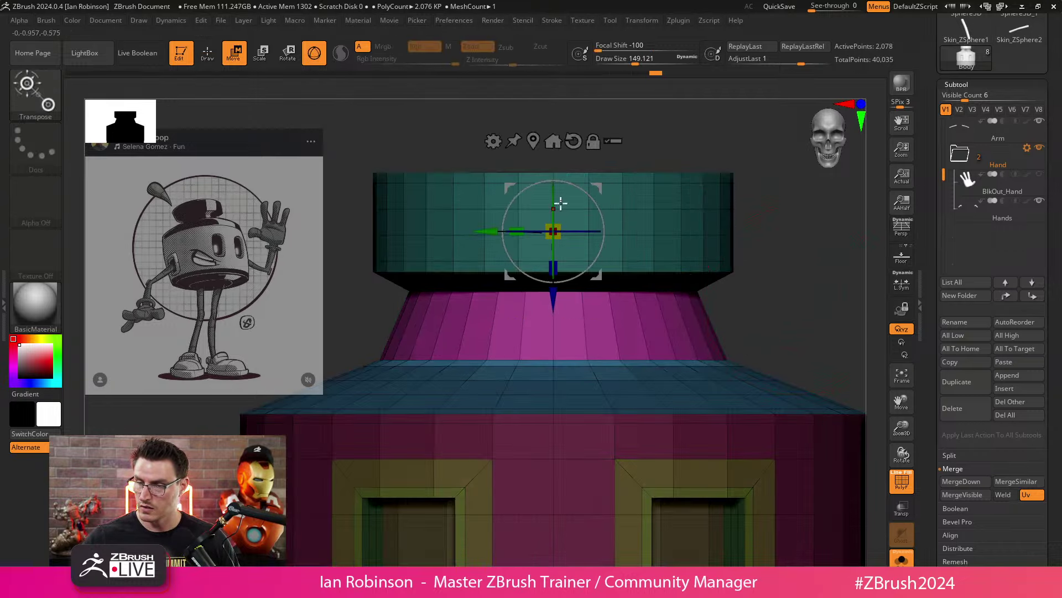
click(478, 346)
key(q)
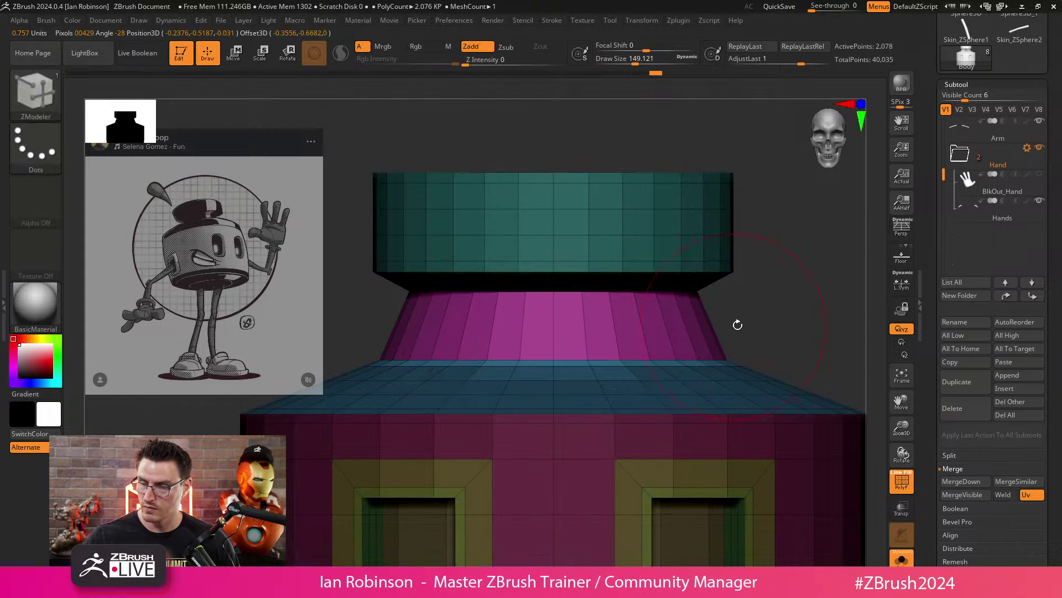
Step: Mask everything except the neck's lower edge ring with the MaskPen brush and centre the transform gizmo on that ring
click(36, 91)
click(145, 113)
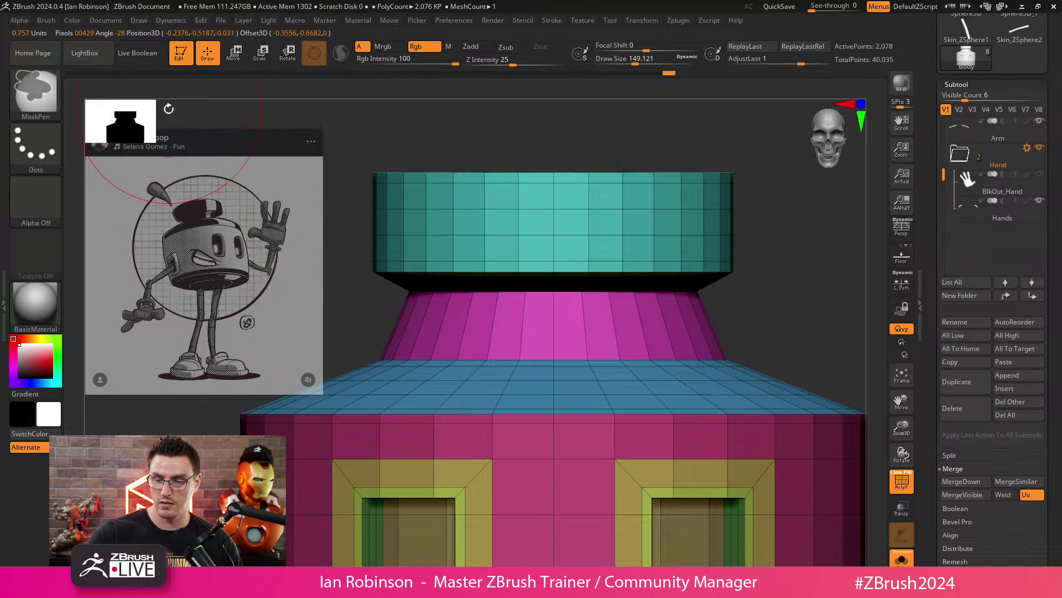
ctrl+drag(352, 329, 786, 363)
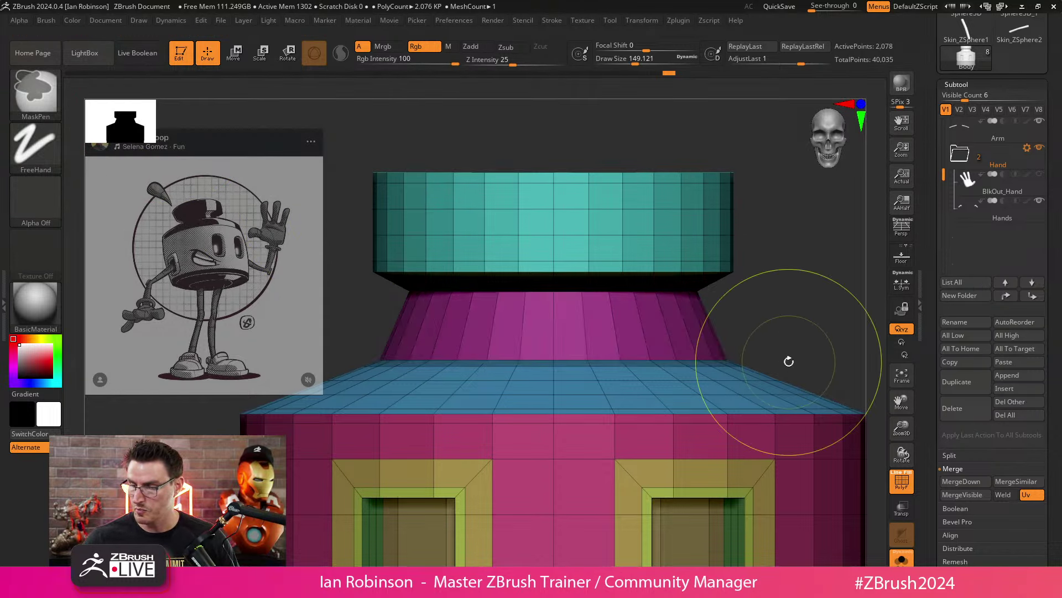
key(w)
click(459, 255)
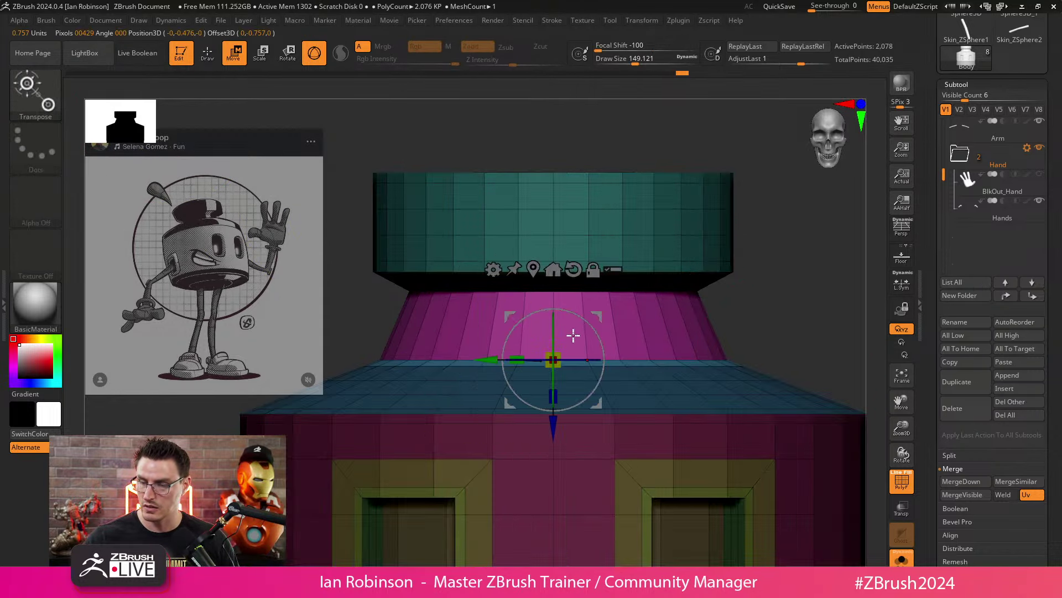
Step: Scale the neck's lower edge ring inward to straighten the neck walls and raise it by about 0.03 units
drag(555, 358, 541, 375)
drag(548, 428, 552, 420)
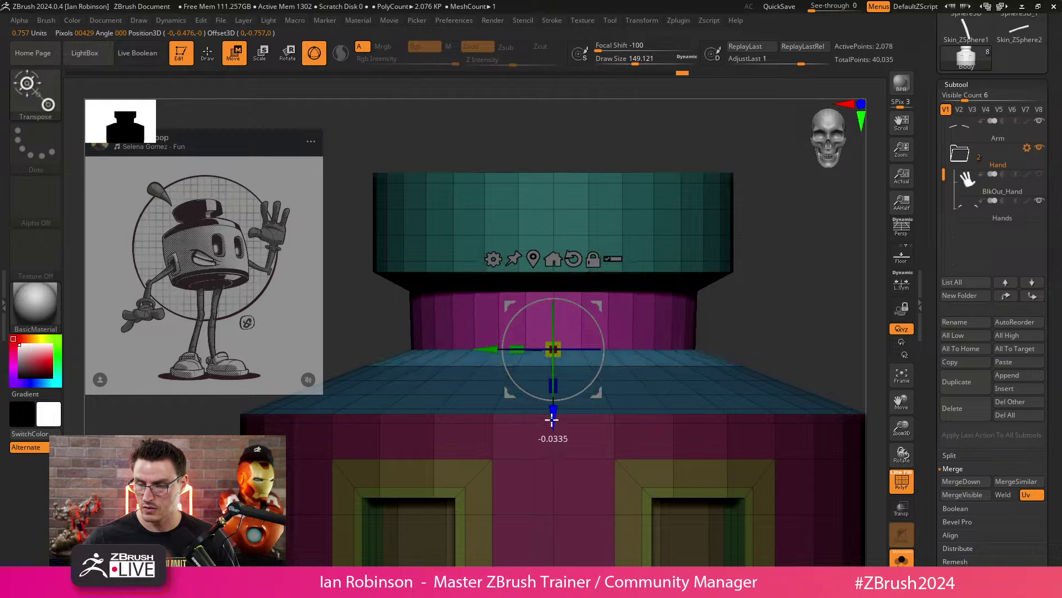
Step: Delete the cap's middle horizontal edge loops and lower its masked-off top rim to make the cap shorter
key(q)
mouse_move(786, 287)
mouse_down()
mouse_move(789, 339)
mouse_move(785, 310)
mouse_move(757, 275)
mouse_move(737, 283)
mouse_up()
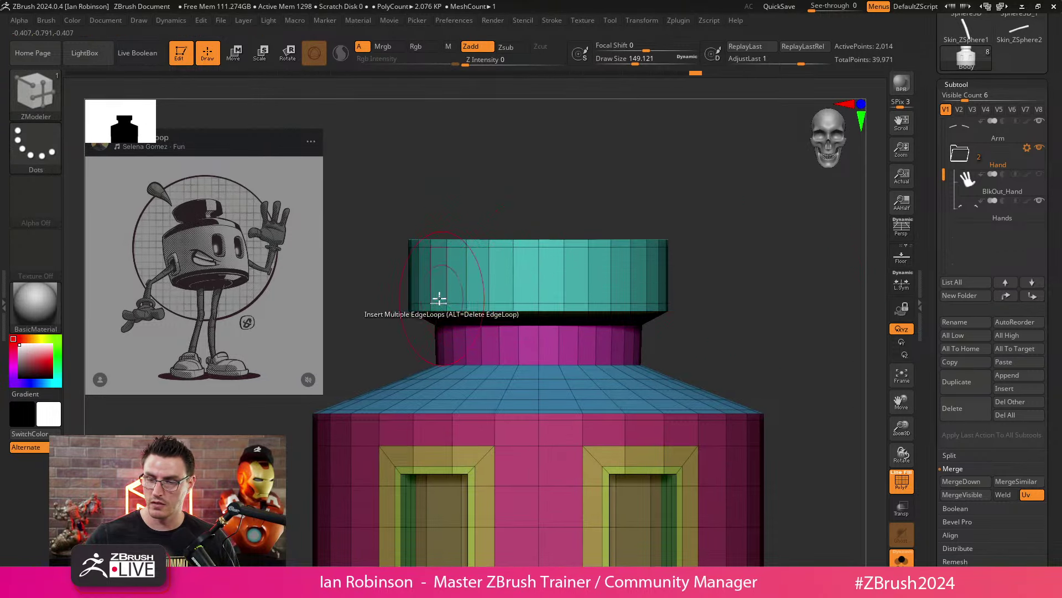
ctrl+drag(368, 238, 766, 232)
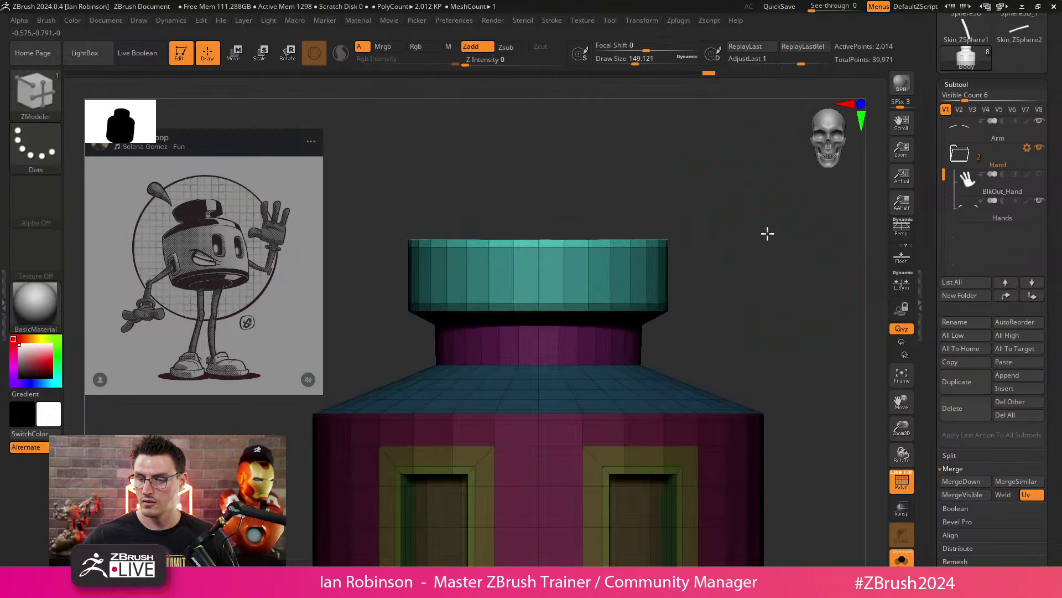
key(w)
drag(538, 410, 539, 442)
key(q)
alt+drag(719, 325, 714, 296)
mouse_move(714, 299)
ctrl+mouse_down()
mouse_move(740, 334)
mouse_move(728, 313)
mouse_move(748, 294)
mouse_move(740, 334)
mouse_move(719, 284)
mouse_move(759, 304)
mouse_move(736, 311)
ctrl+mouse_up()
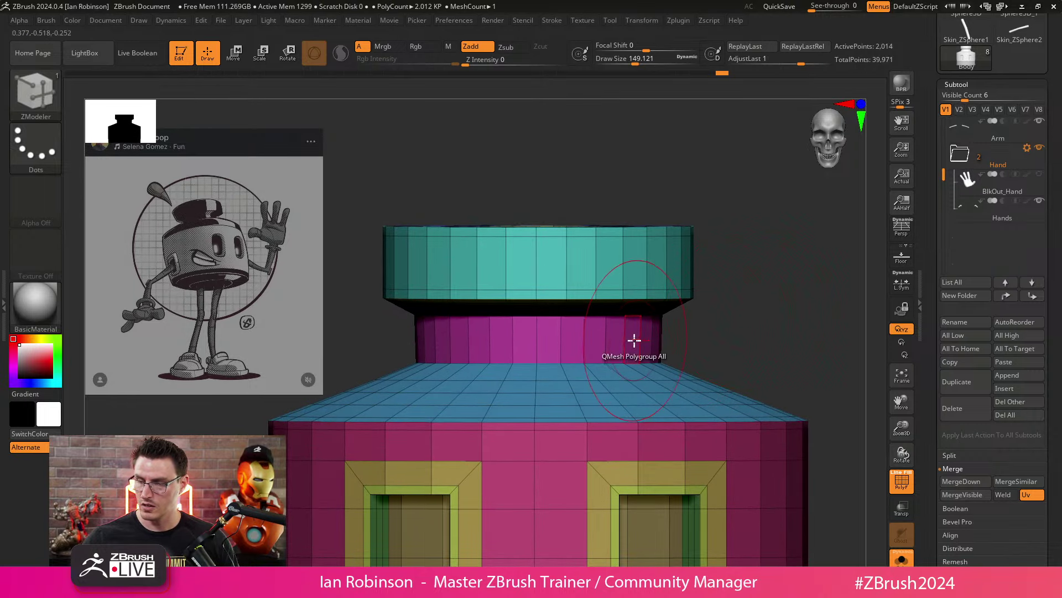
Step: Delete surplus edge loops on the underside of the cap with ZModeler
key(b)
key(Escape)
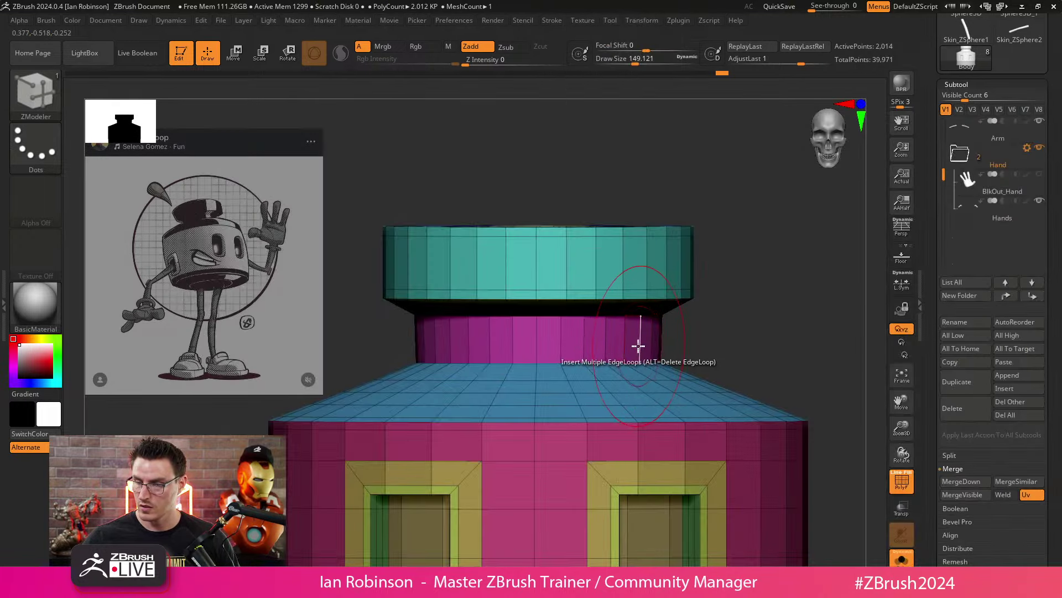
key(space)
drag(760, 266, 774, 281)
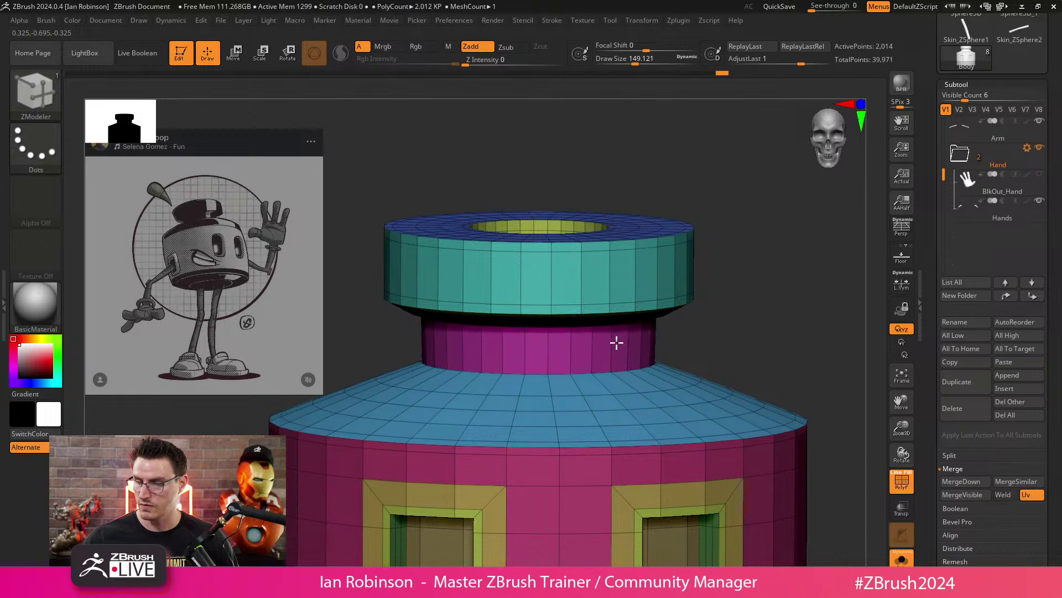
drag(759, 289, 737, 239)
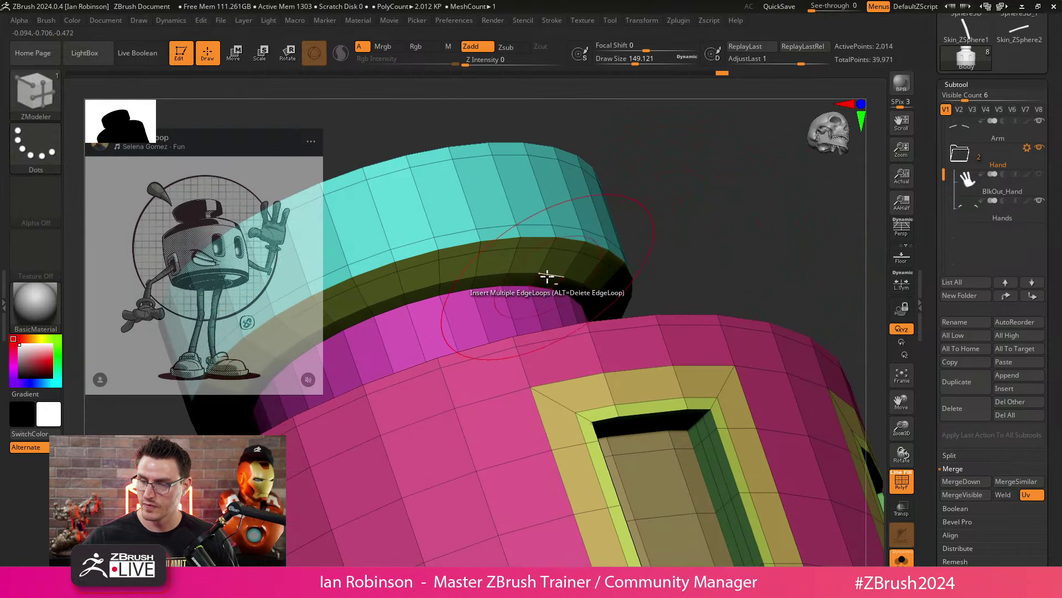
alt+click(566, 268)
Step: Frame the whole body from the front and preview it with Dynamic Subdiv smoothing on and polyframe off
drag(653, 235, 773, 271)
key(f)
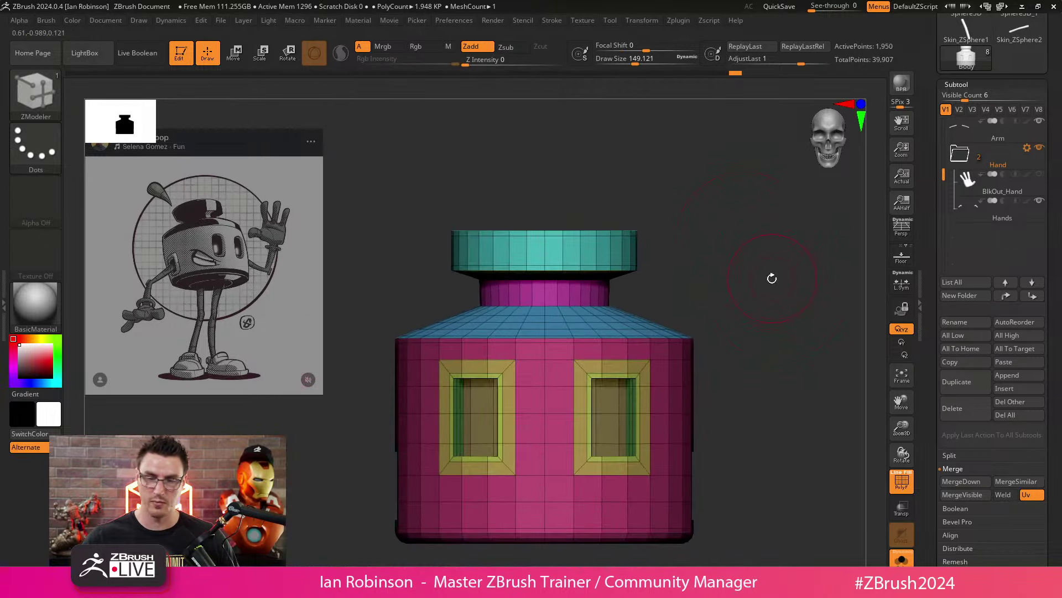
key(d)
key(shift+f)
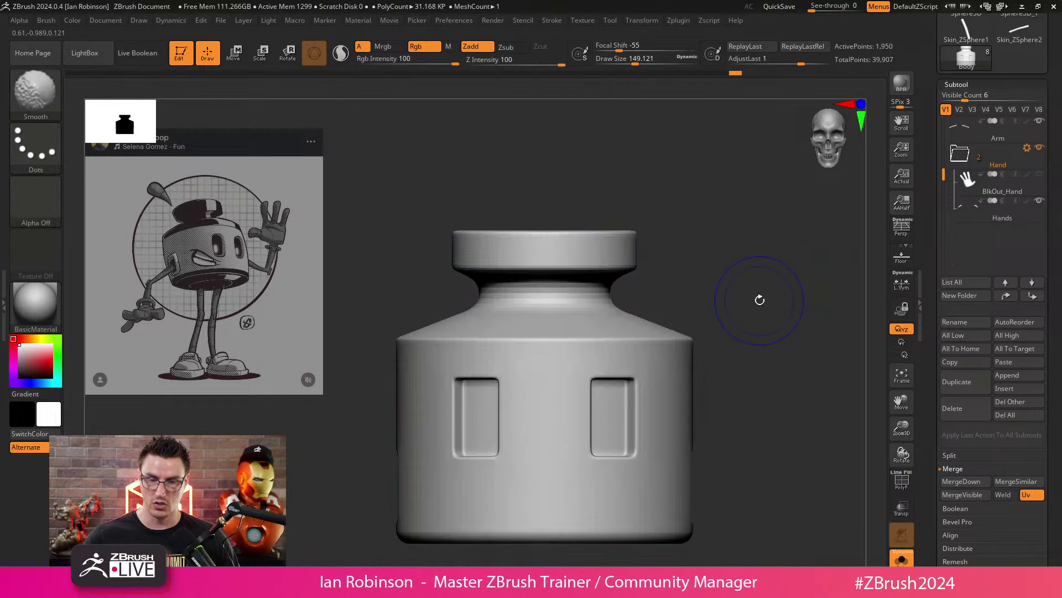
Step: Turn off Dynamic Subdiv smoothing, show the polyframe and activate the ZModeler brush for editing the cap and neck
key(b)
key(z)
key(m)
key(shift+d)
key(shift+f)
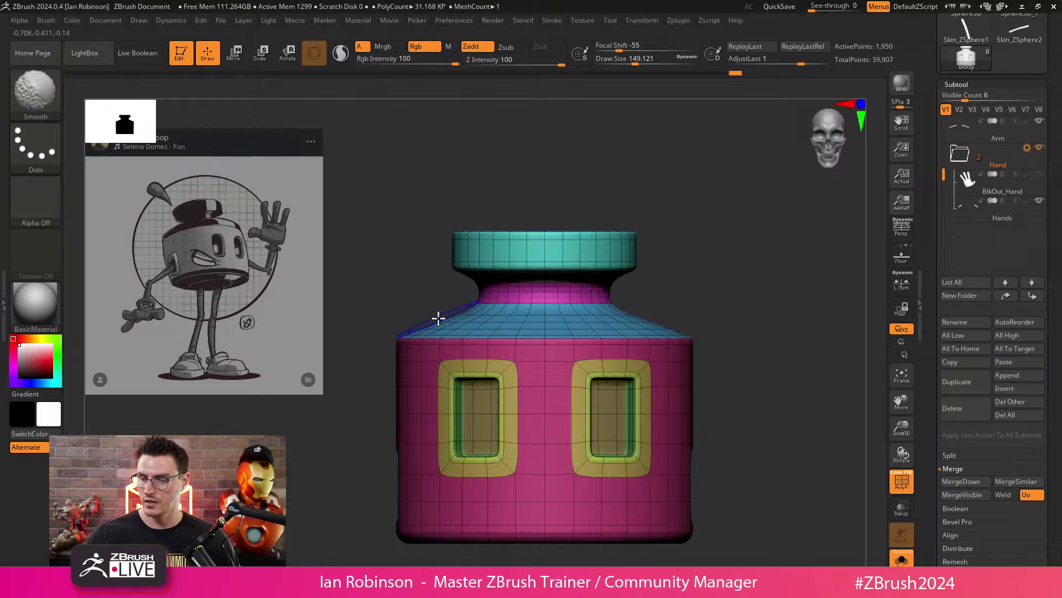
scroll(728, 256, up, 5)
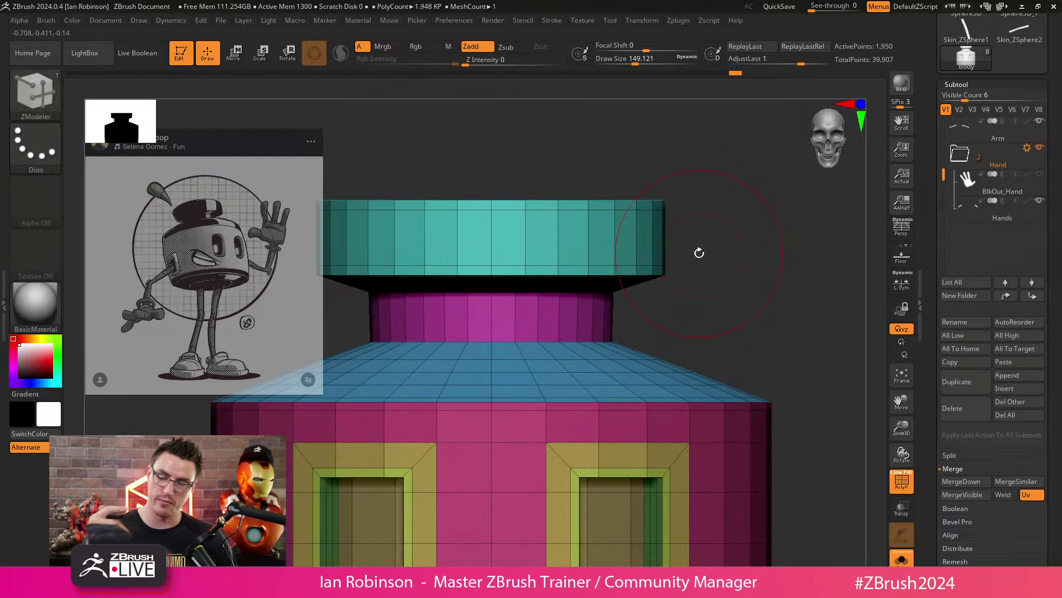
drag(711, 284, 739, 288)
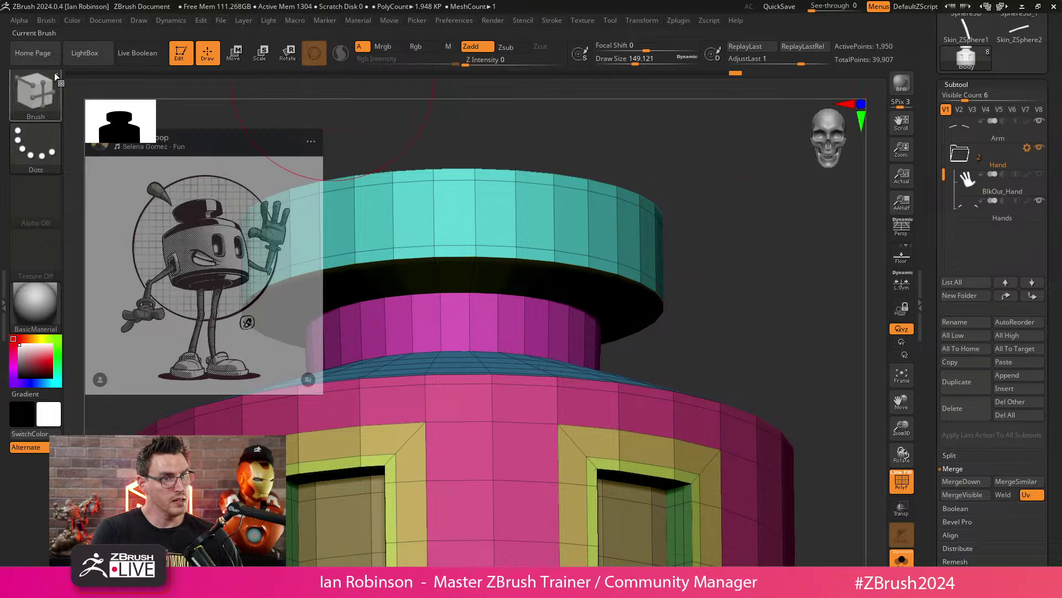
key(b)
key(z)
key(m)
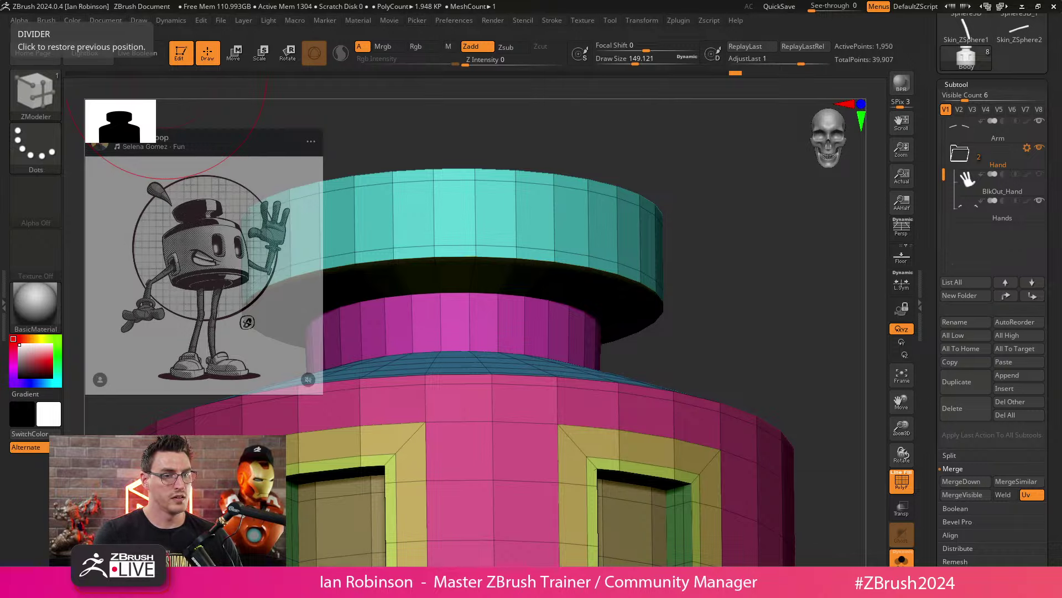
Step: Switch to the Chrome window with the "ink bottle" search and show its image results full-screen
key(alt+Tab)
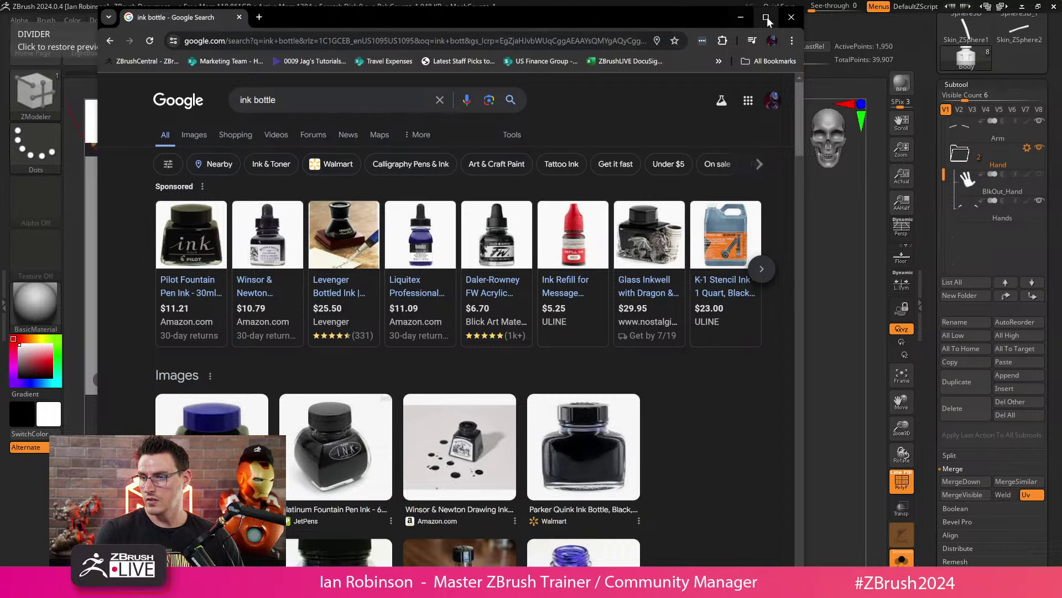
click(767, 17)
scroll(672, 238, down, 4)
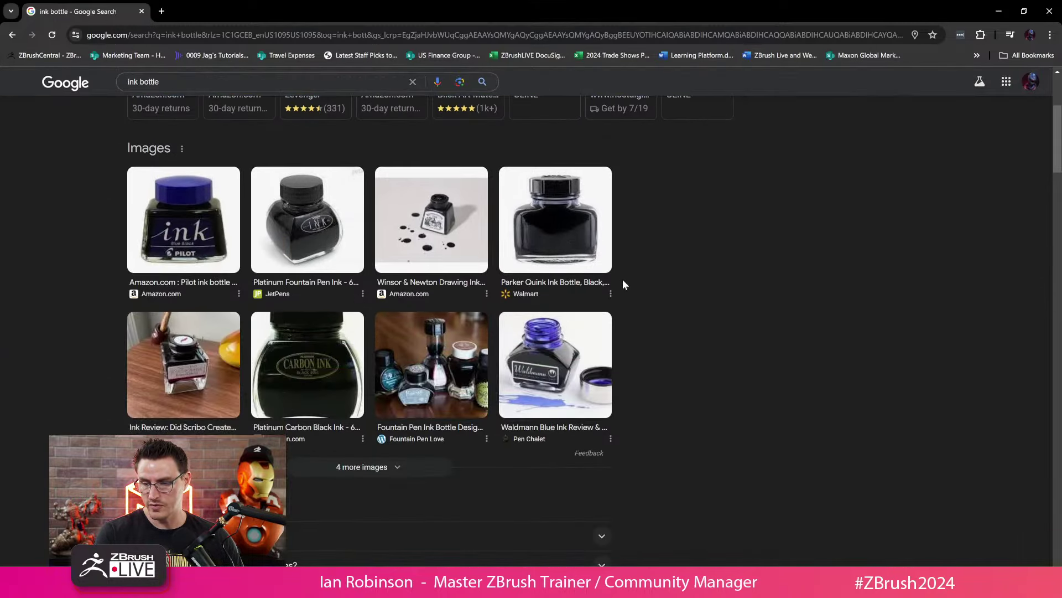
scroll(308, 252, up, 3)
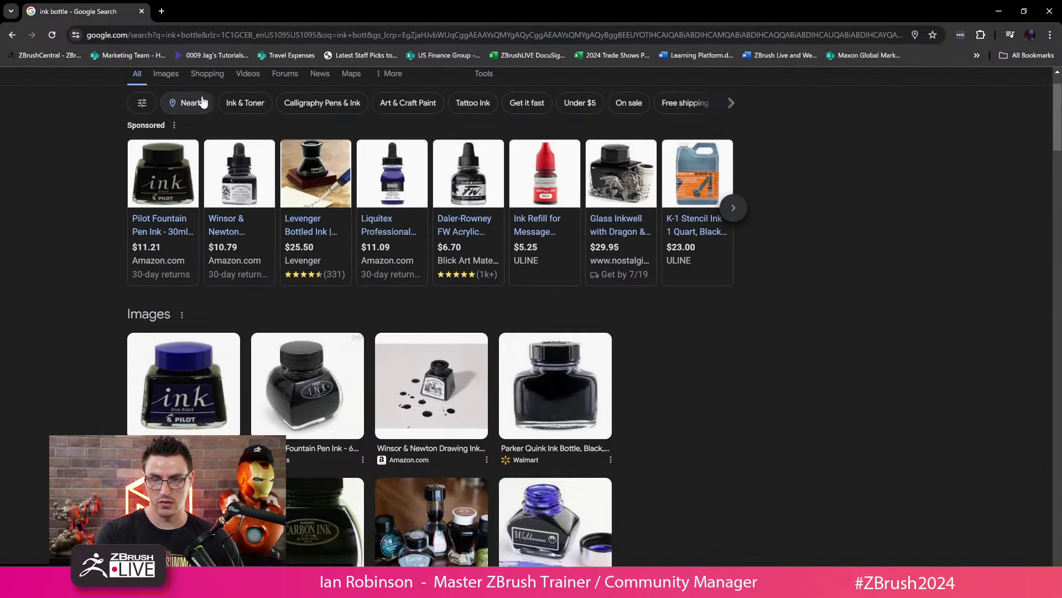
click(166, 74)
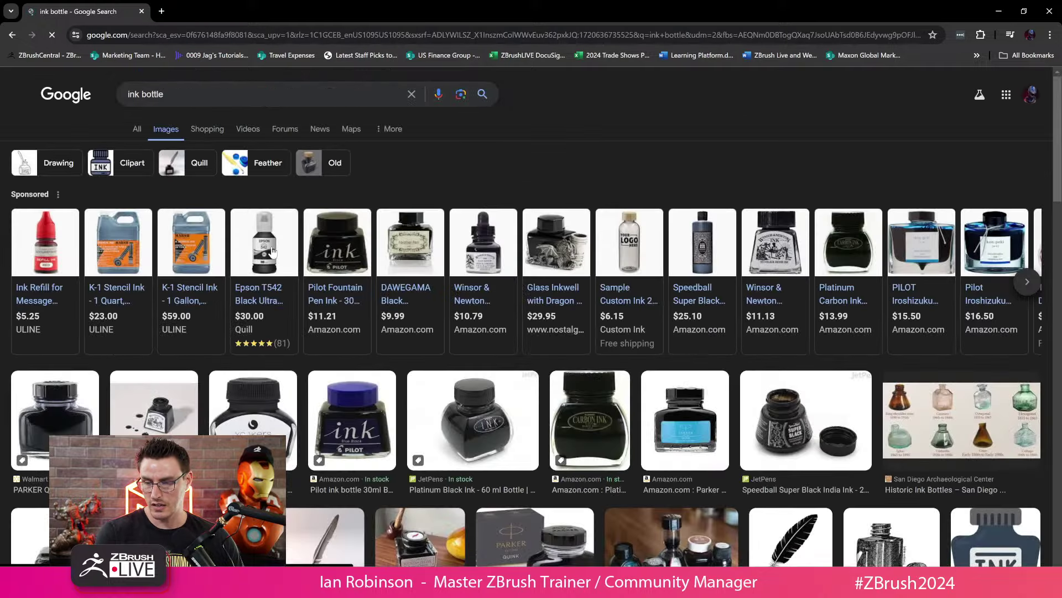
Step: Browse the ink bottle images, open the CGTrader "Quill pen and ink bottle" picture and examine its related images
scroll(387, 318, down, 1)
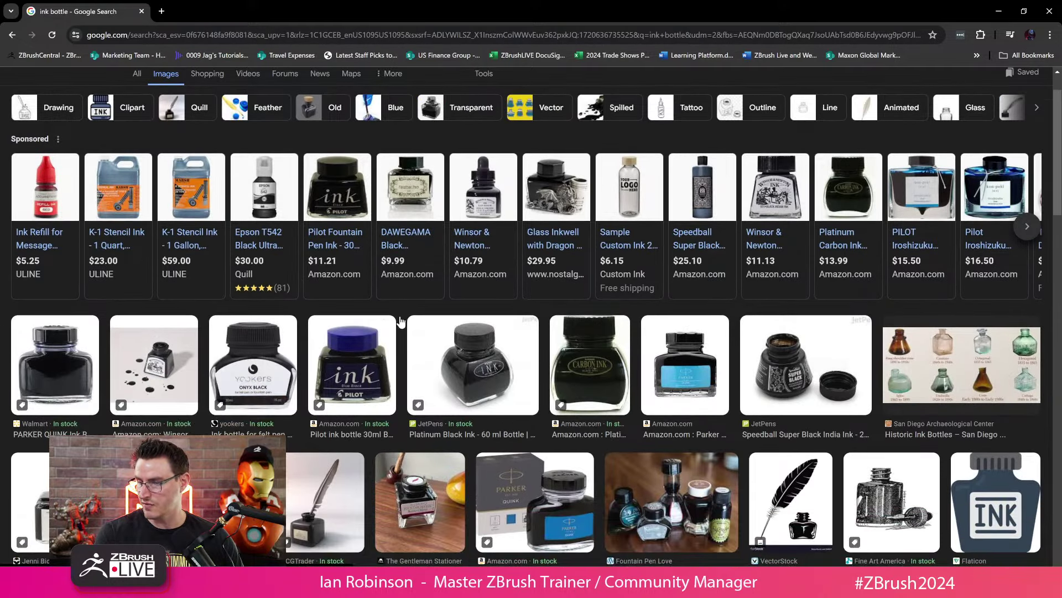
scroll(401, 322, down, 3)
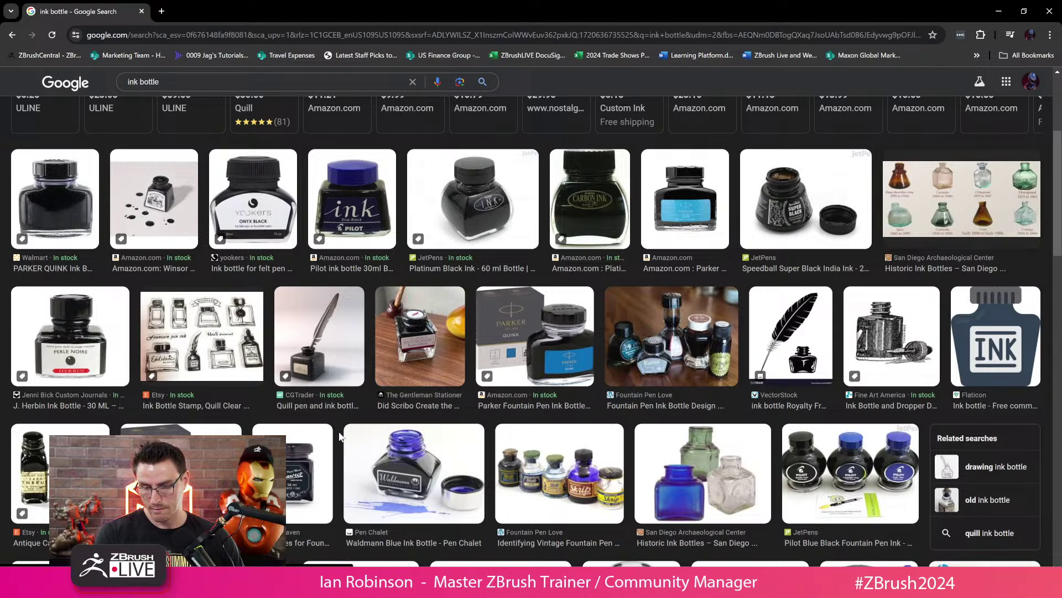
scroll(341, 433, down, 1)
scroll(341, 433, down, 3)
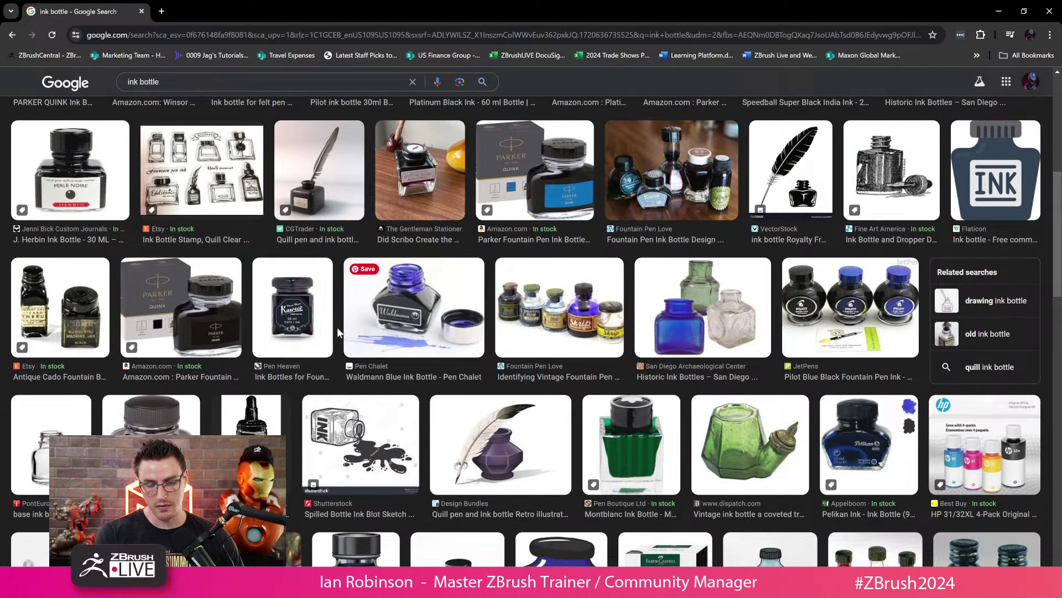
click(346, 186)
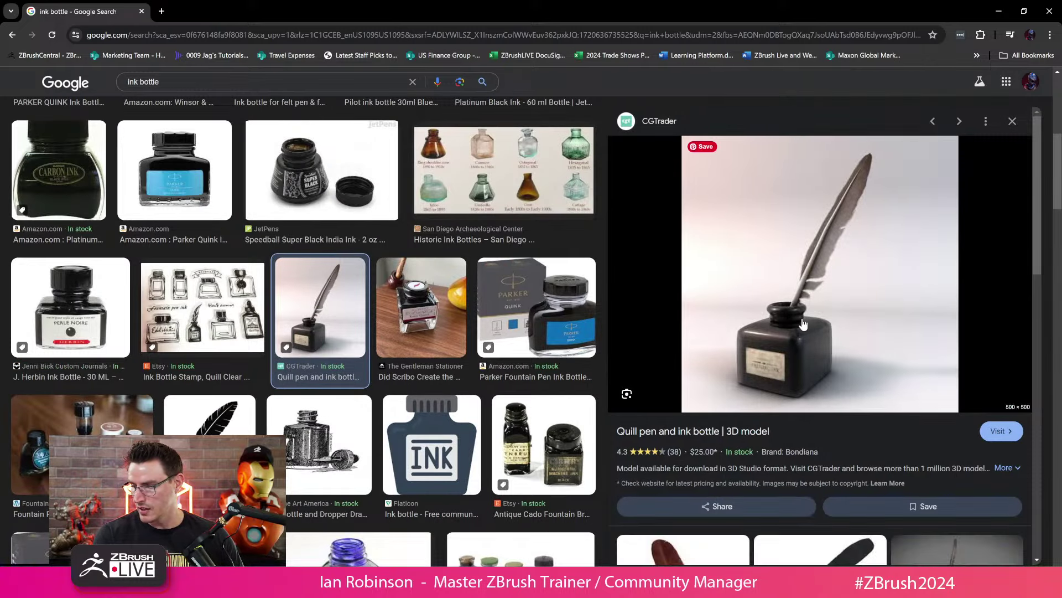
scroll(801, 324, down, 5)
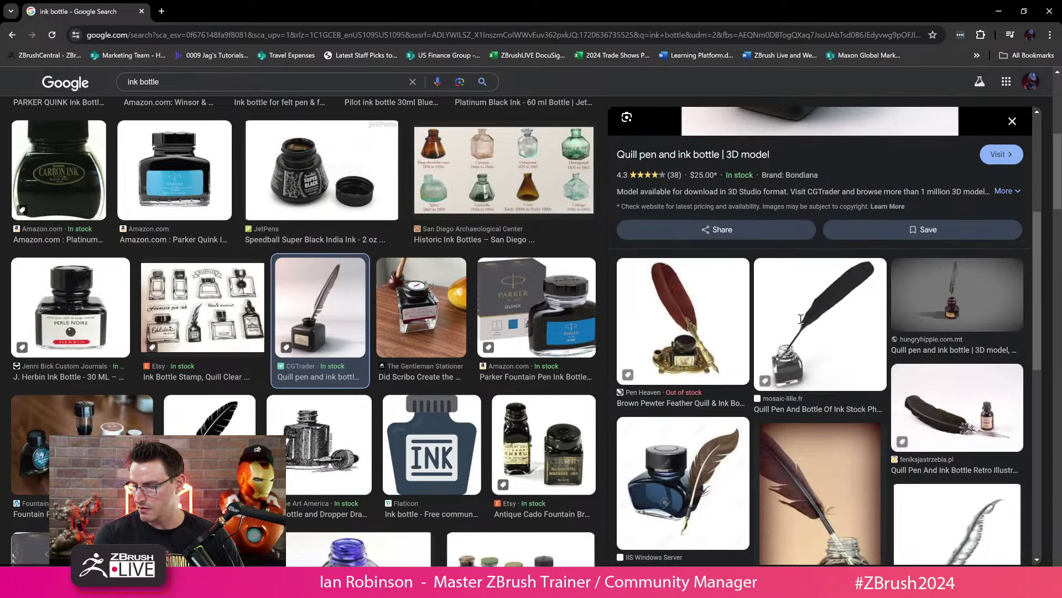
scroll(801, 324, down, 5)
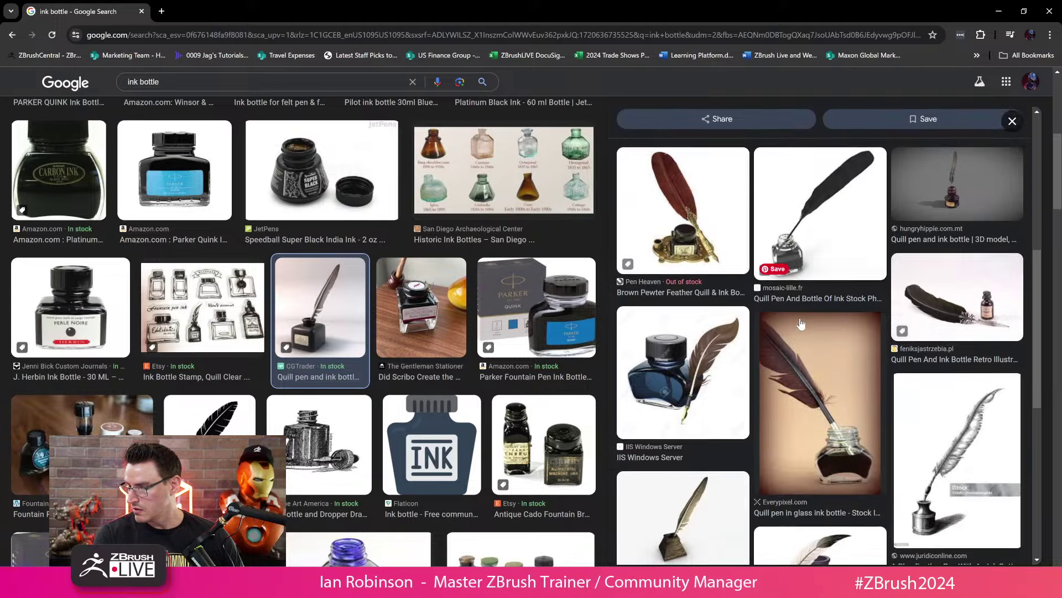
scroll(808, 319, down, 2)
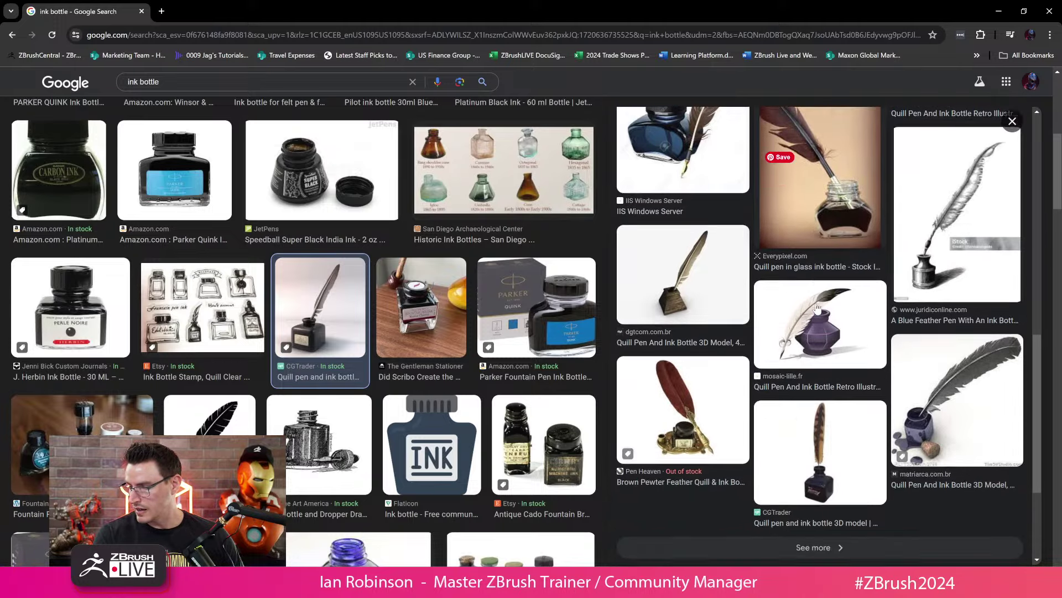
scroll(731, 317, down, 3)
Step: Examine further ink bottle photos in the results for the shapes of their caps, necks and shoulders
scroll(354, 346, down, 3)
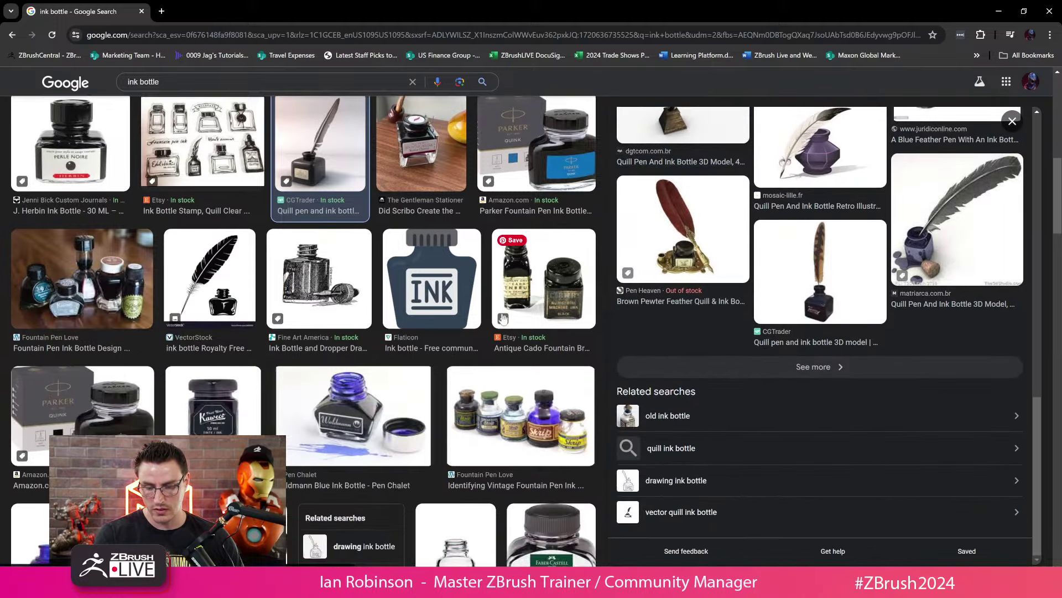
scroll(354, 345, down, 2)
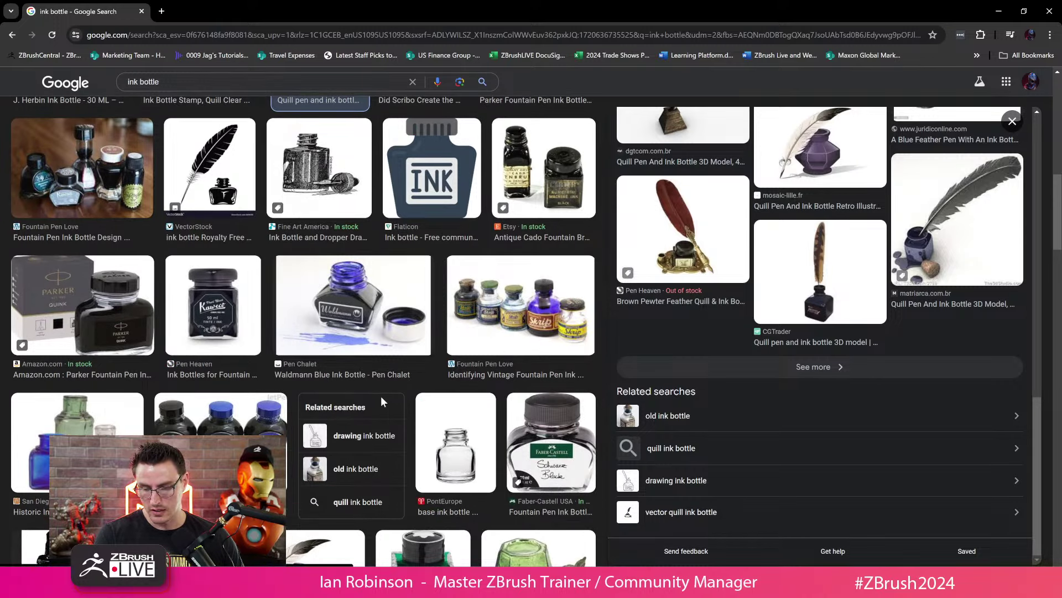
scroll(382, 402, down, 3)
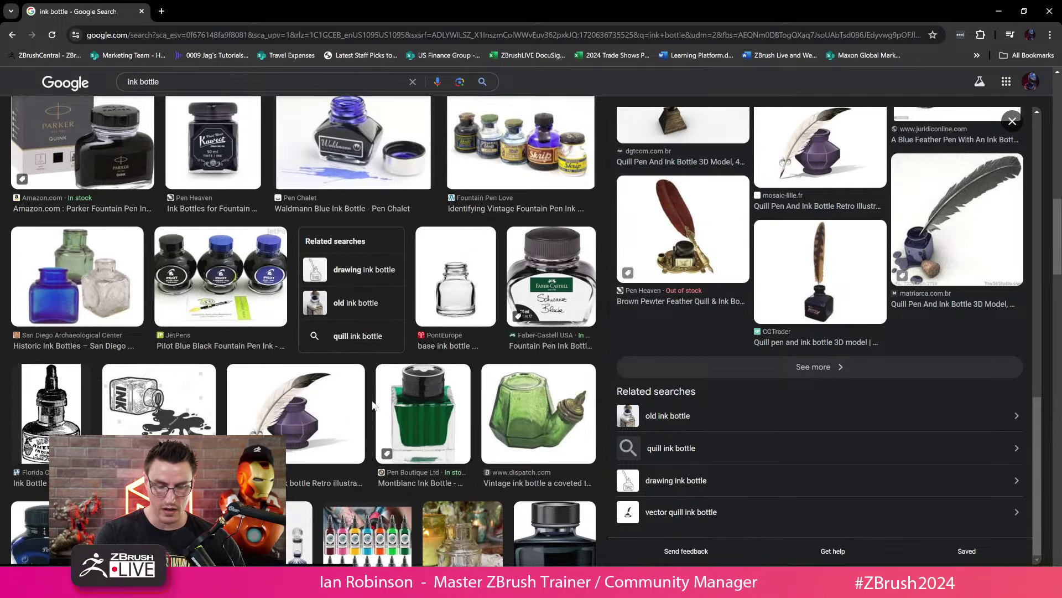
scroll(374, 404, down, 5)
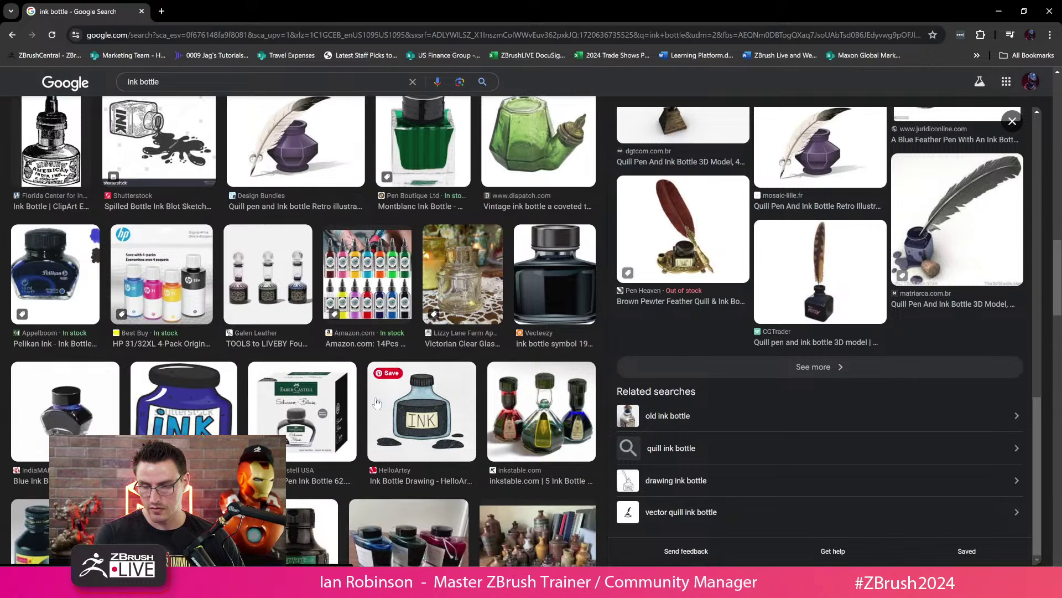
scroll(426, 404, down, 5)
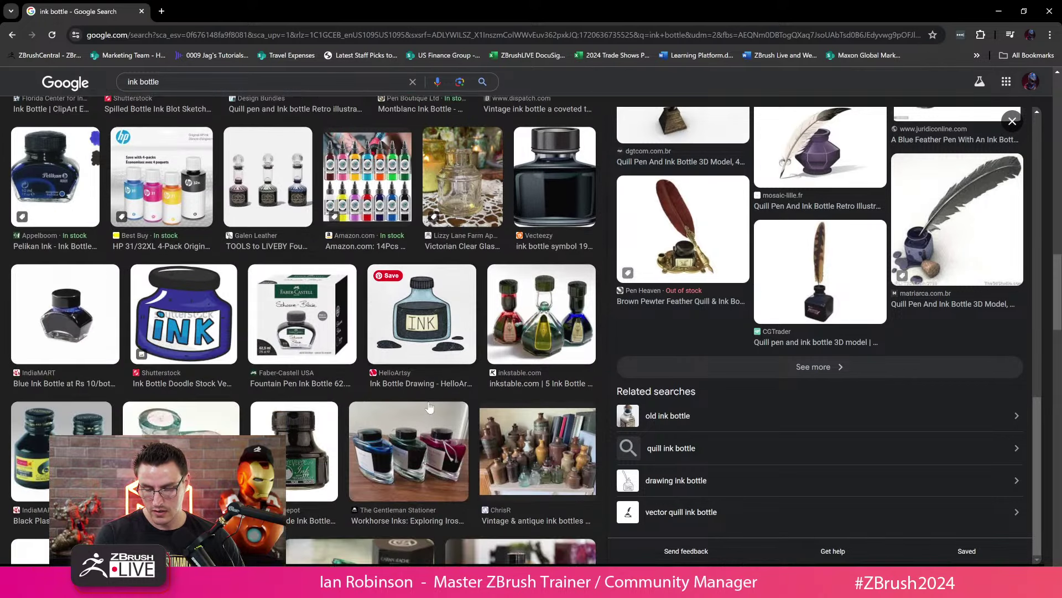
scroll(431, 402, down, 4)
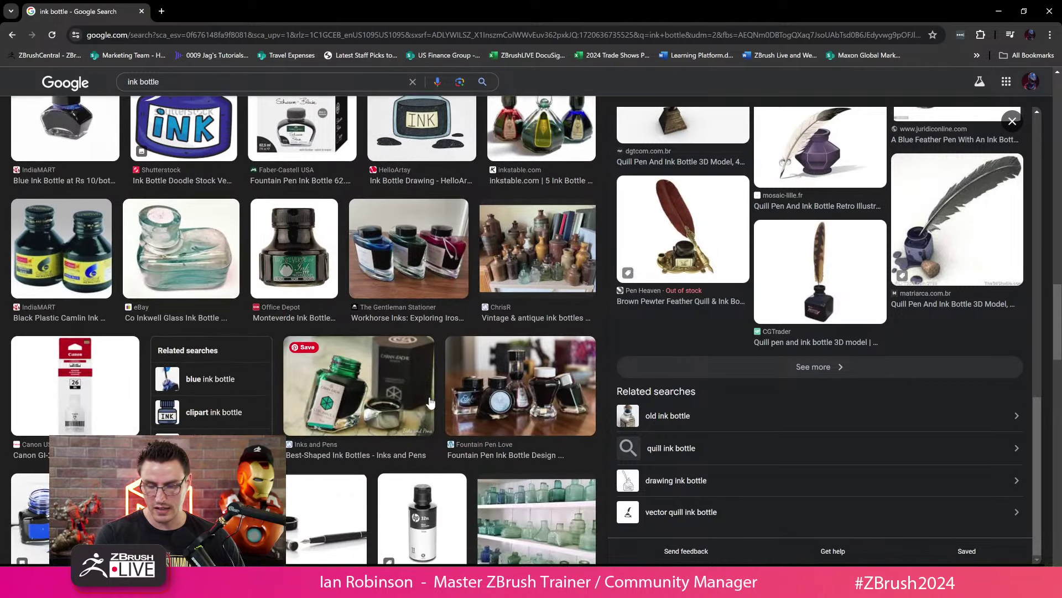
scroll(429, 398, down, 4)
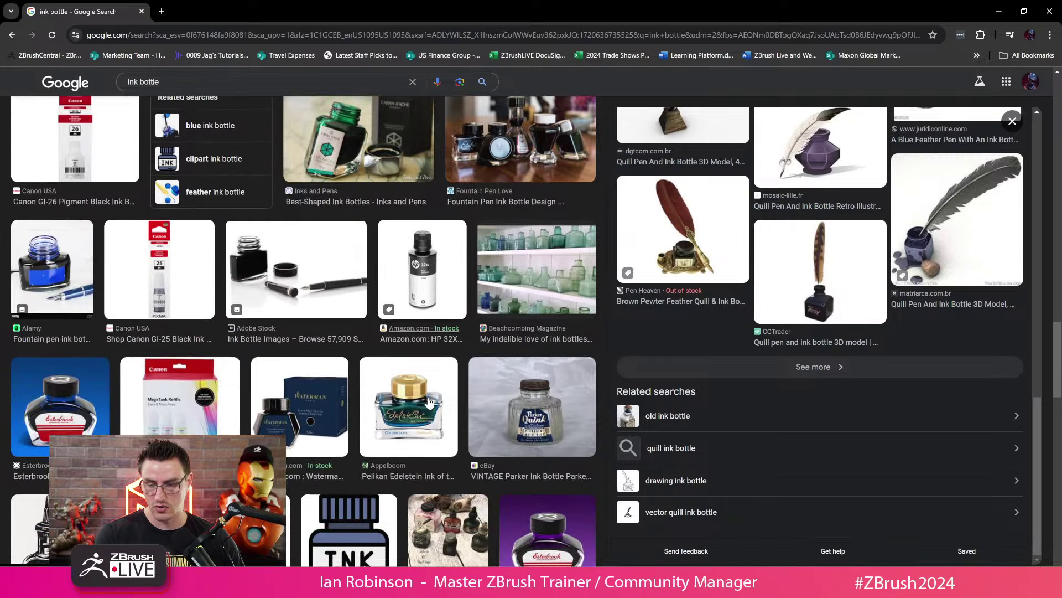
scroll(425, 394, up, 4)
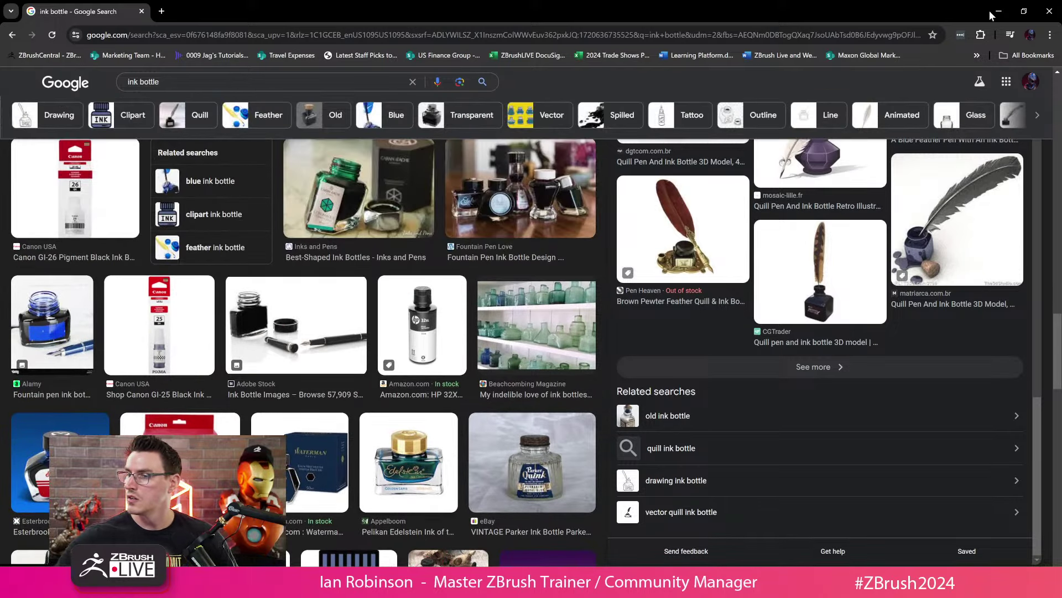
Step: Return to ZBrush and insert edge loops around the bottle's neck below the cap with ZModeler
key(alt+Tab)
drag(747, 194, 678, 245)
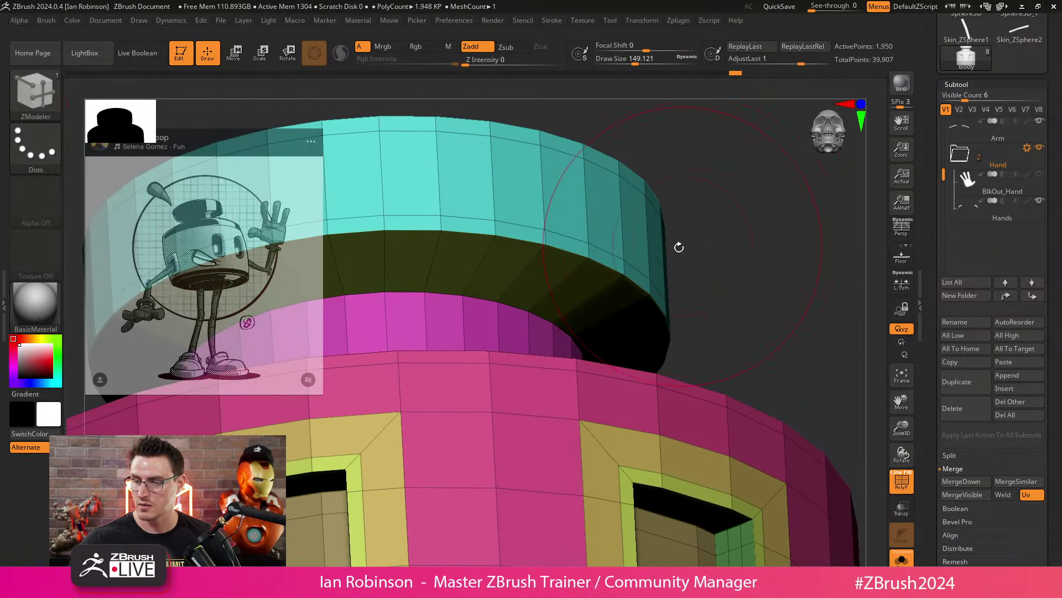
key(space)
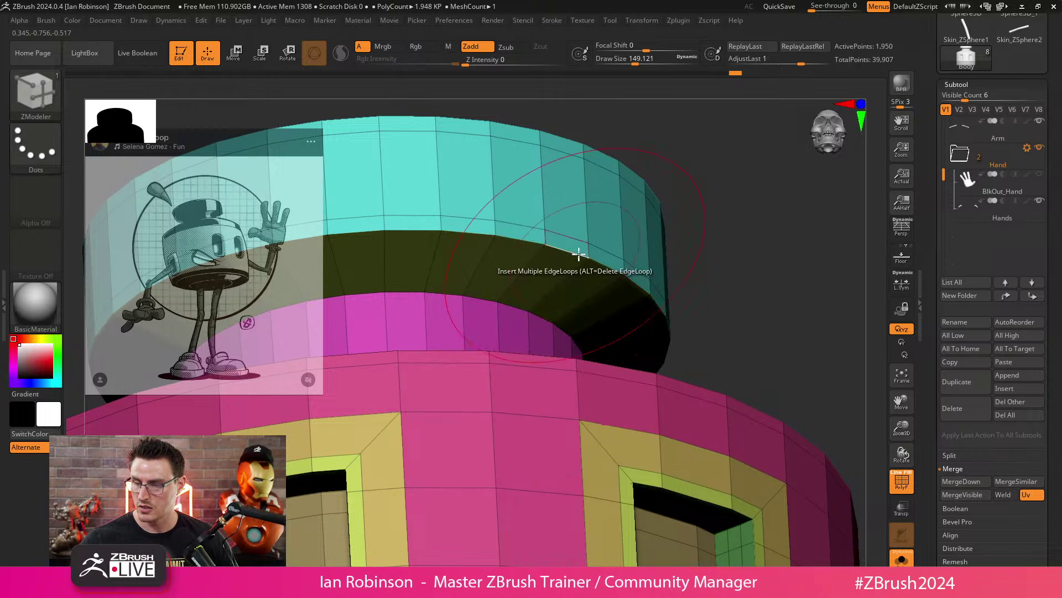
drag(576, 254, 698, 232)
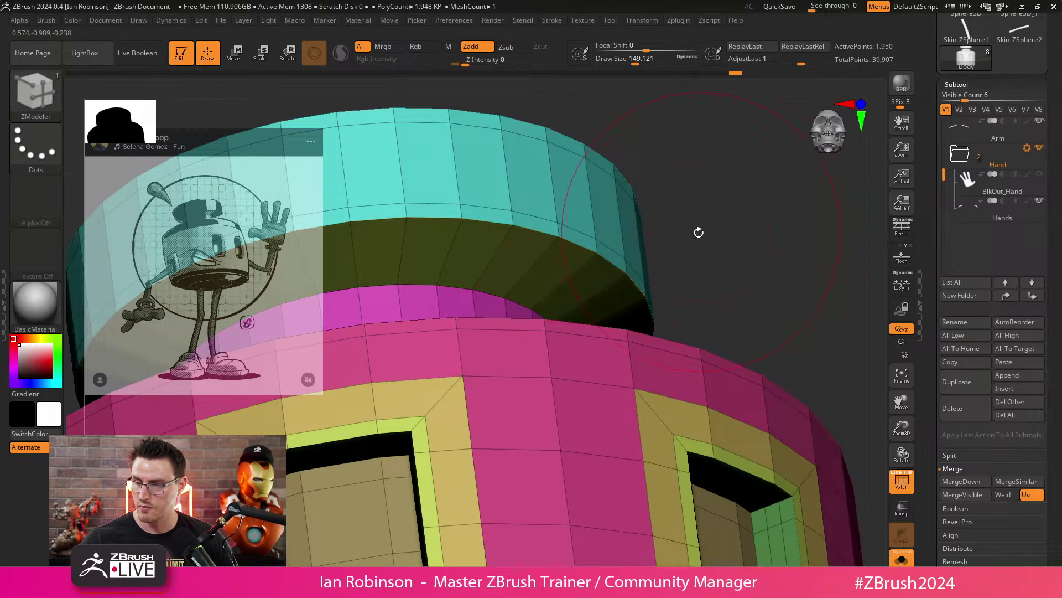
click(557, 304)
drag(557, 304, 698, 257)
Step: Preview the body from the front with Dynamic Subdiv smoothing on, comparing it with and without the polyframe
key(shift+f)
key(d)
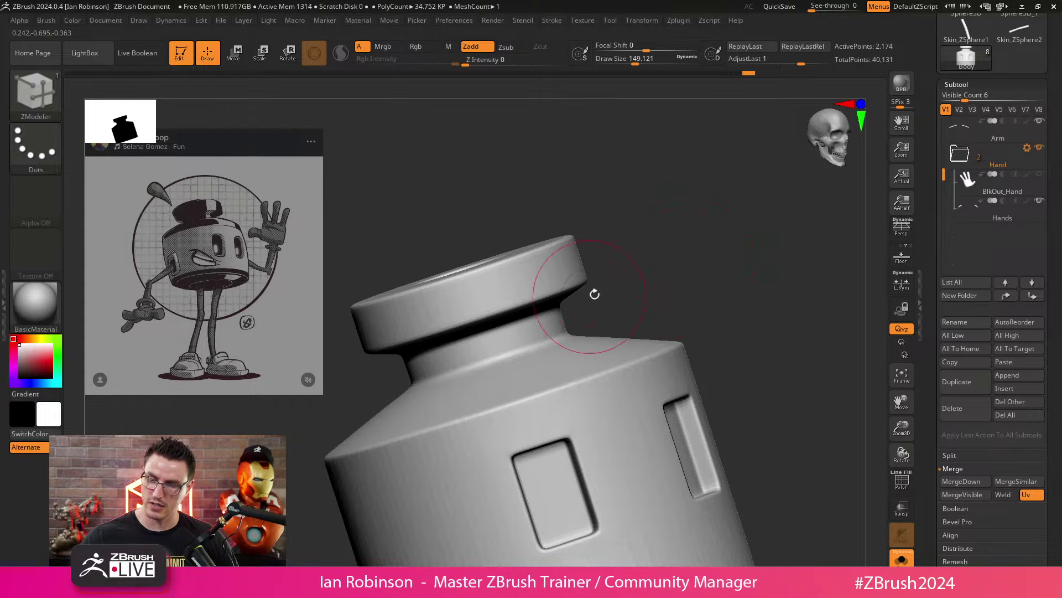
drag(596, 294, 680, 247)
key(shift+f)
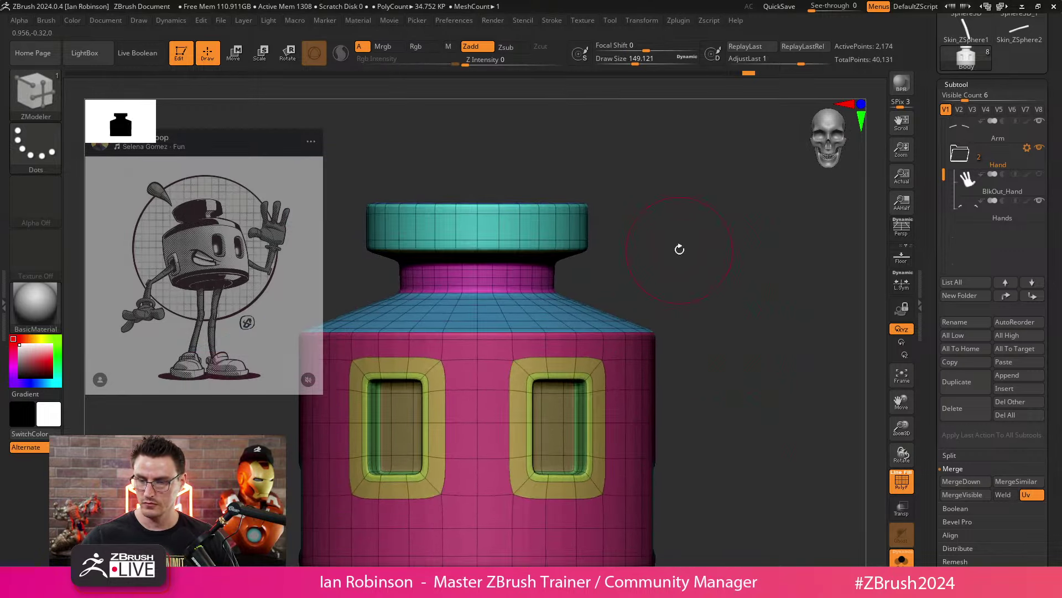
key(shift+f)
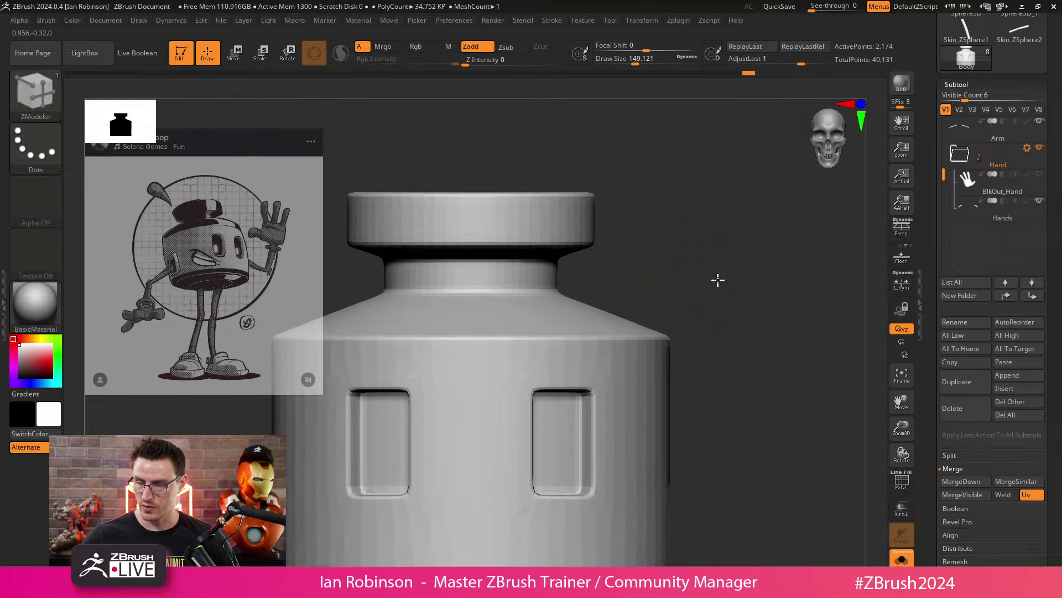
Step: Show the polyframe without smoothing and delete the horizontal edge loops running around the bottle's sloped shoulder
key(shift+f)
mouse_move(707, 275)
mouse_down()
mouse_move(707, 290)
mouse_move(723, 297)
mouse_move(725, 334)
mouse_move(742, 331)
mouse_move(739, 266)
mouse_move(562, 301)
mouse_up()
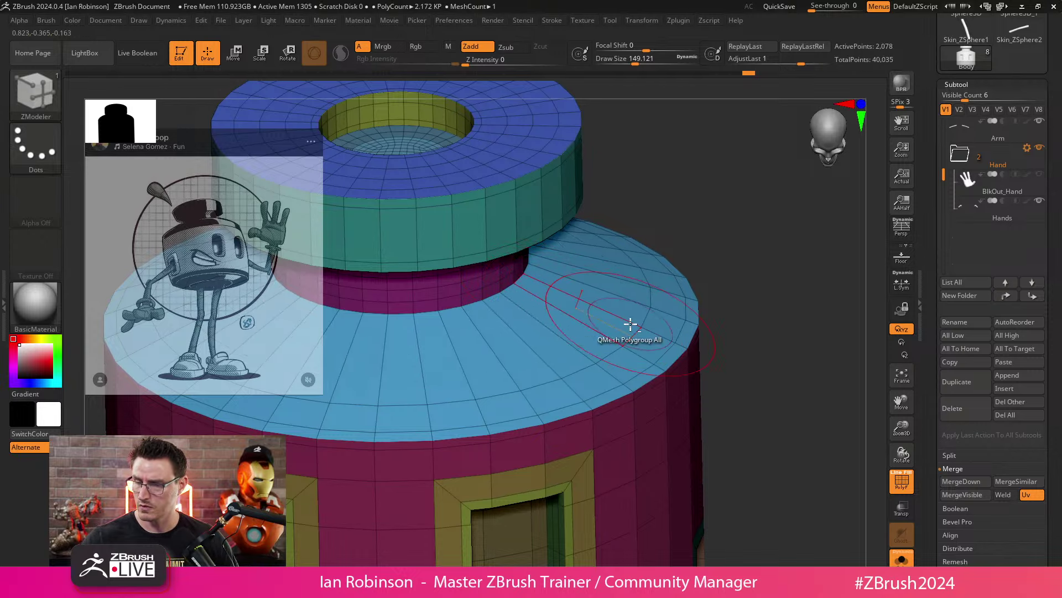
alt+click(670, 348)
right_drag(670, 349, 665, 309)
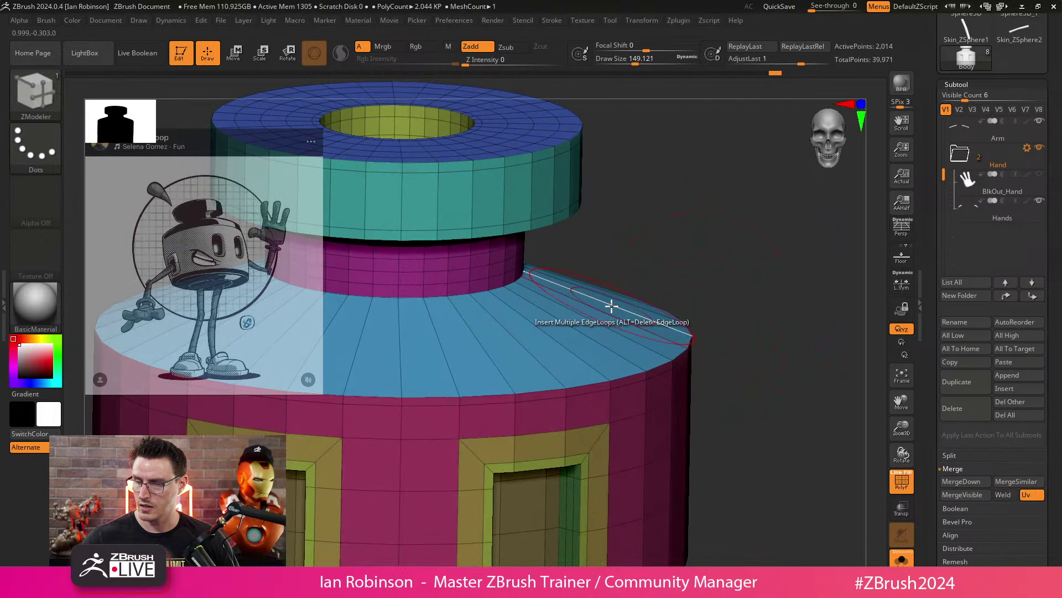
Step: Try Insert Multiple EdgeLoops around the bottle's sloped shoulder with ZModeler, comparing different loop counts and curvatures and previewing one without the polyframe
key(space)
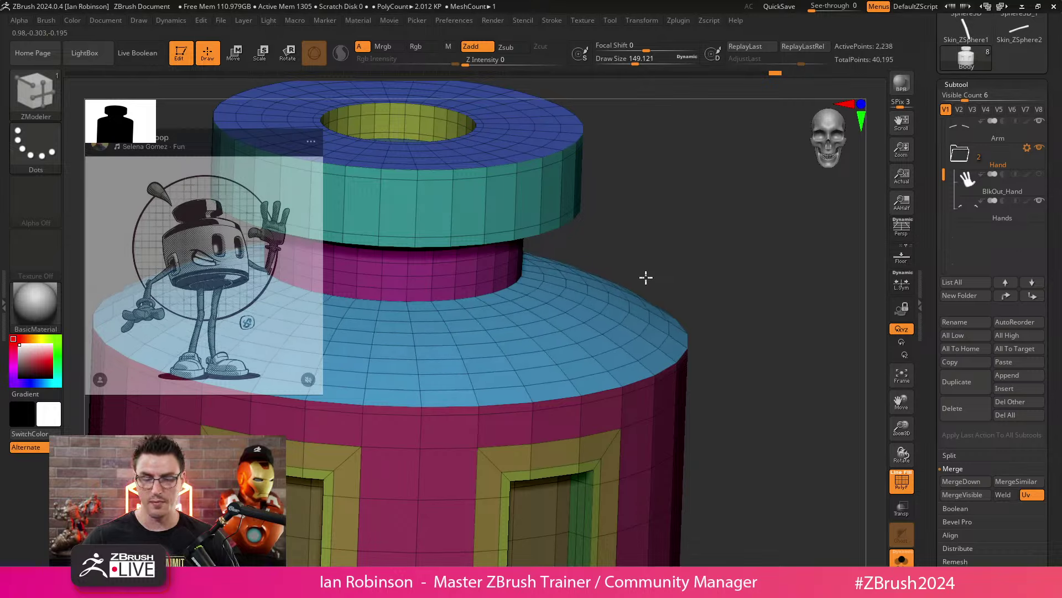
key(ctrl+z)
key(ctrl+z)
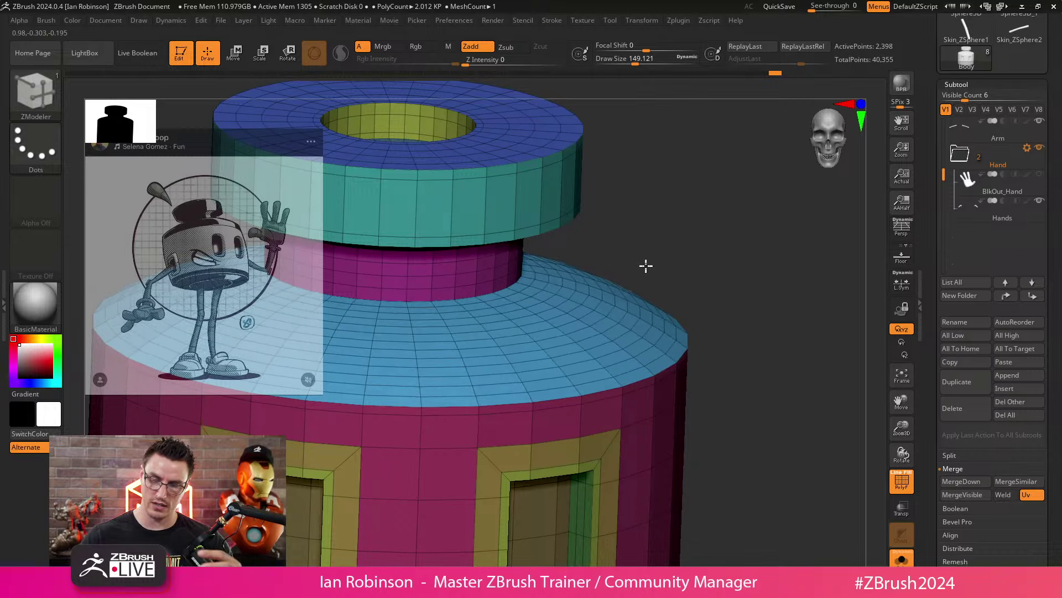
key(ctrl+z)
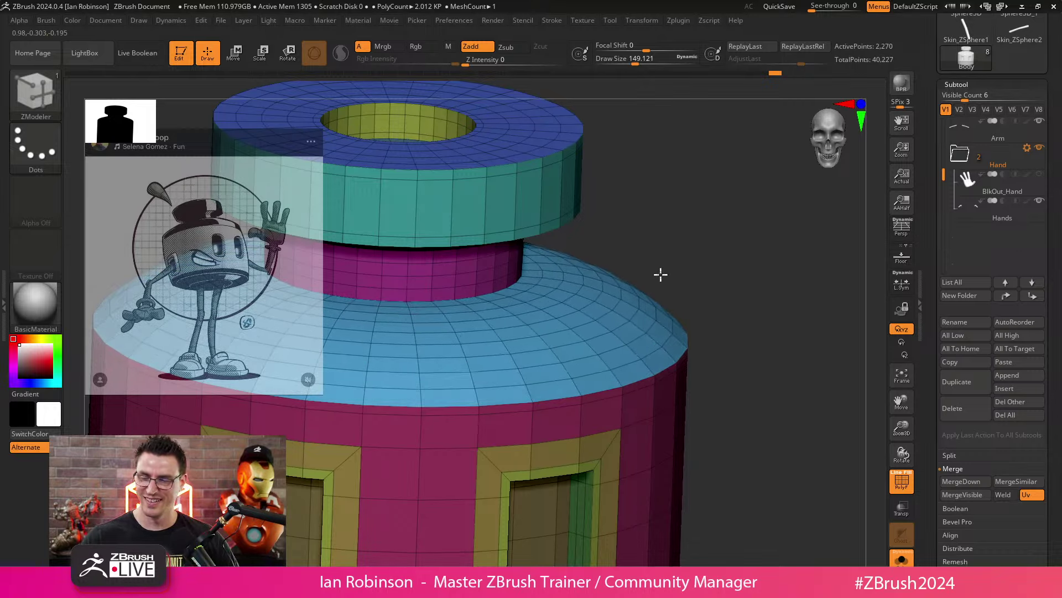
key(ctrl+z)
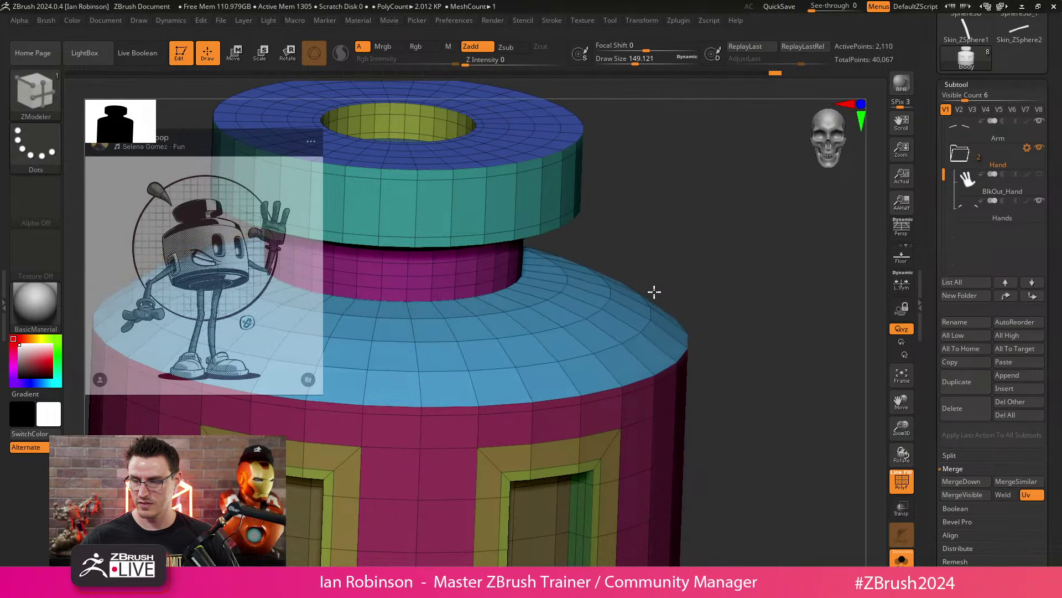
key(ctrl+z)
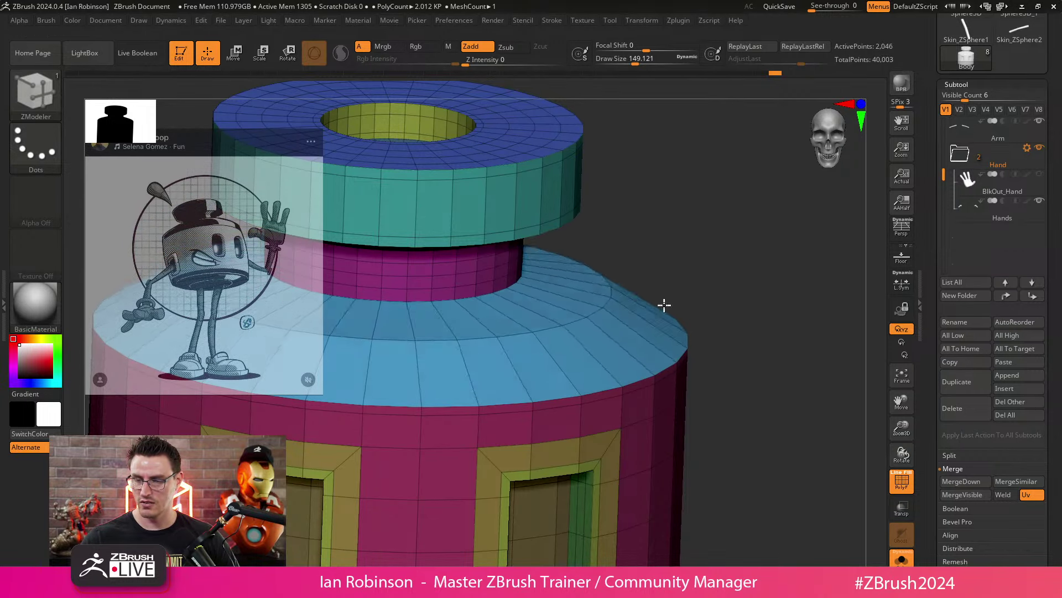
key(ctrl+z)
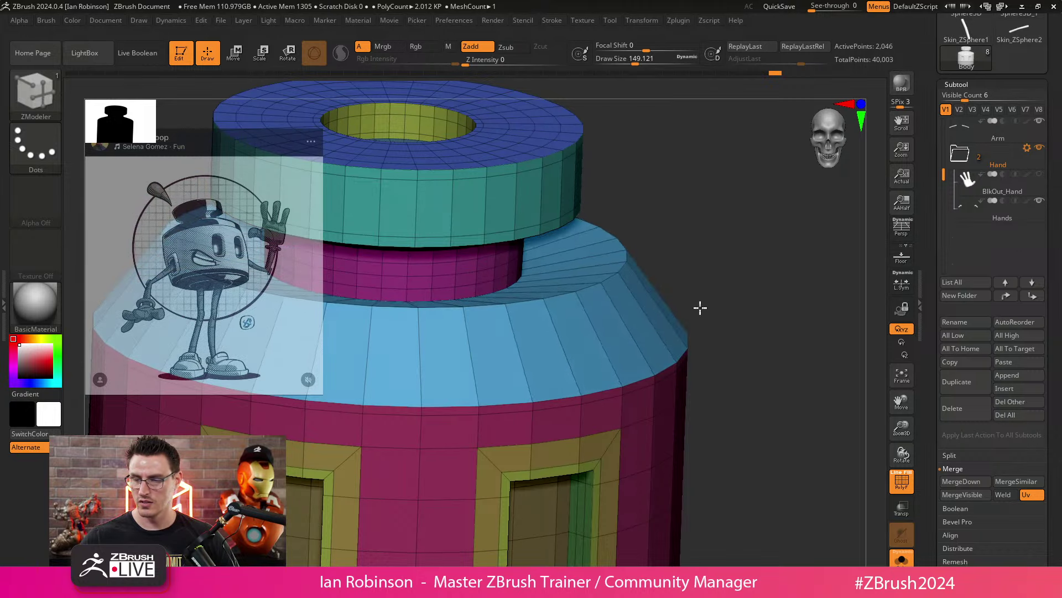
key(ctrl+shift+z)
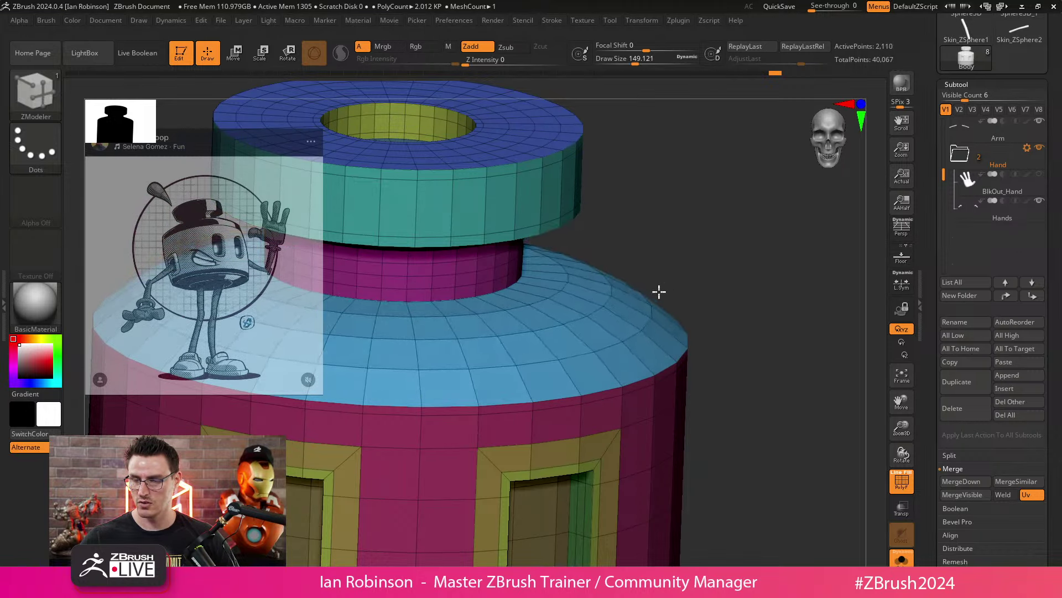
drag(745, 315, 745, 292)
key(shift+f)
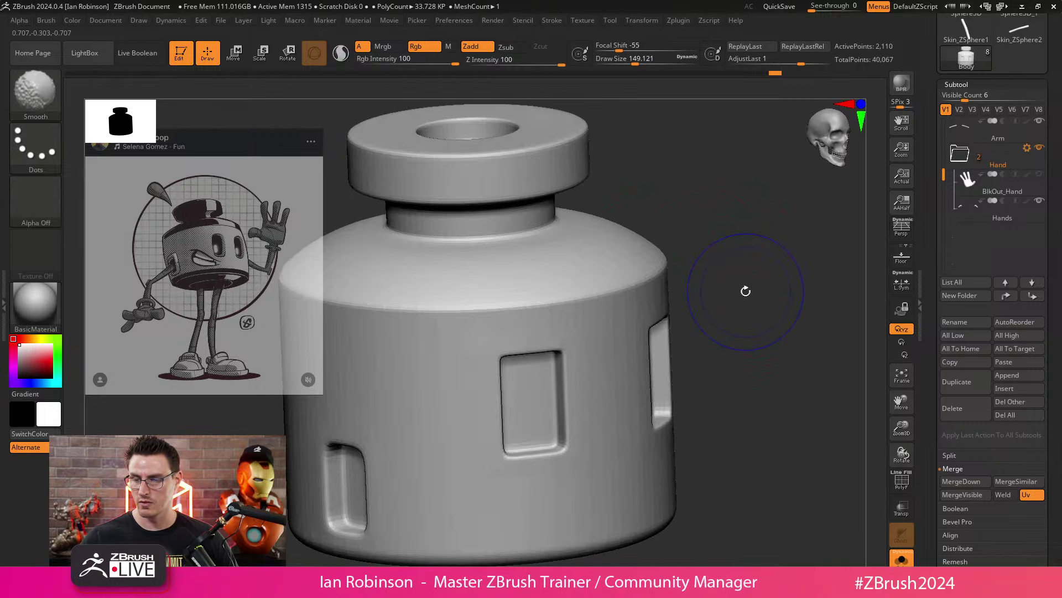
Step: Show the polyframe and insert edge loops one by one around the bottle's sloped shoulder with ZModeler
key(shift+f)
drag(719, 249, 703, 264)
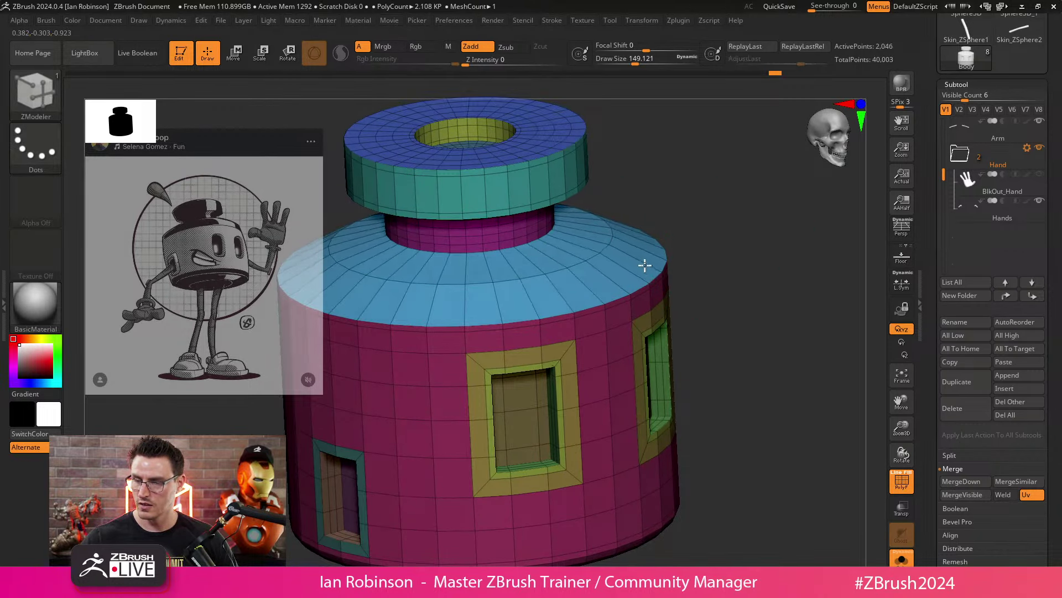
click(630, 242)
click(630, 242)
click(631, 237)
Step: Preview the body from the front with Dynamic Subdiv smoothing on and the polyframe hidden
drag(736, 290, 745, 266)
key(d)
key(shift+f)
shift+drag(745, 267, 701, 297)
shift+drag(771, 256, 682, 242)
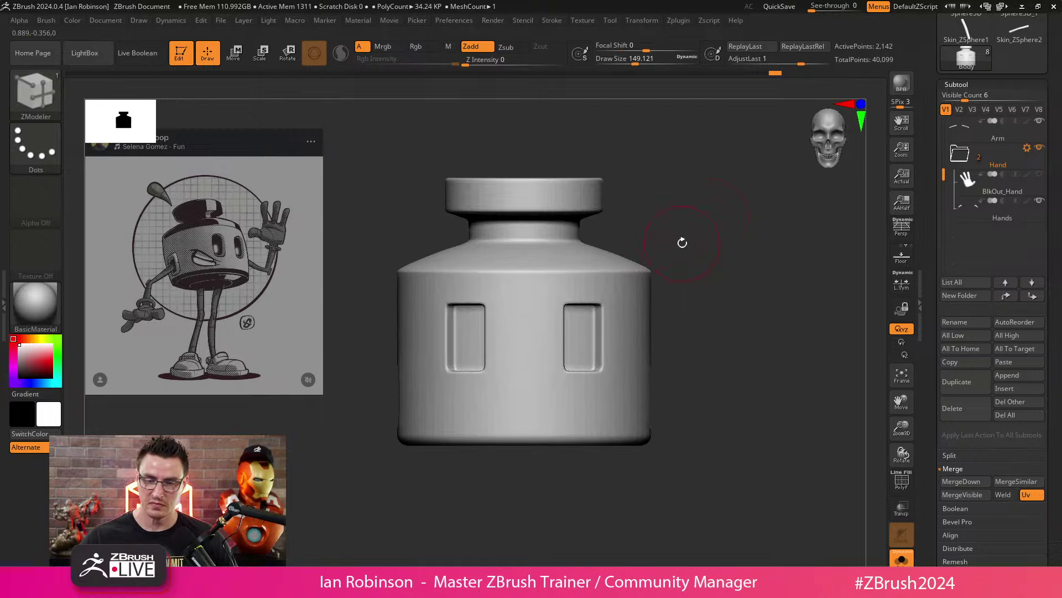
Step: Show the character's other parts around the body again and save the tool to its existing file
key(alt+s)
key(f)
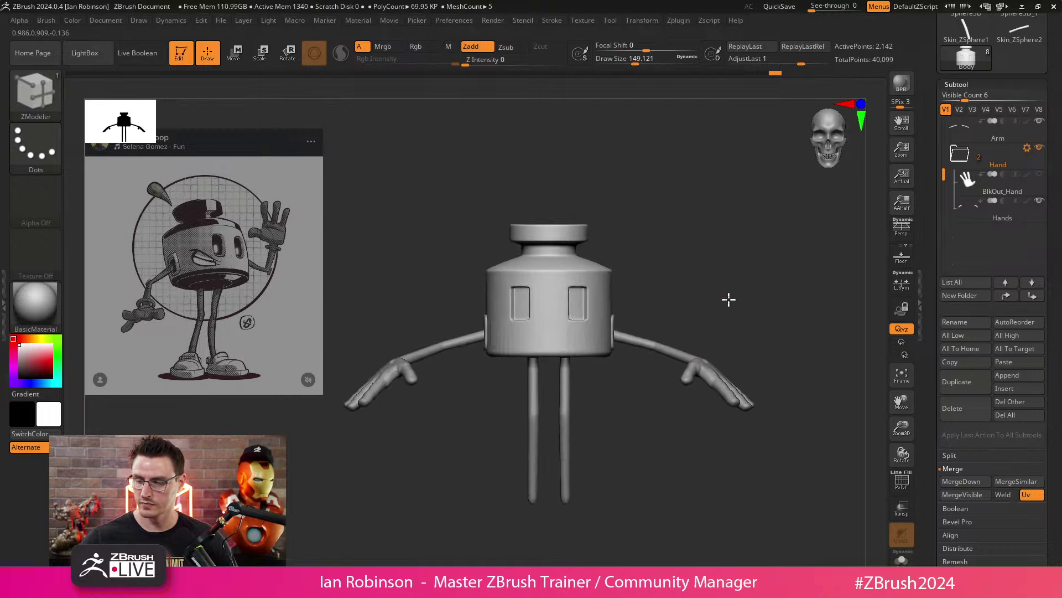
drag(729, 299, 766, 239)
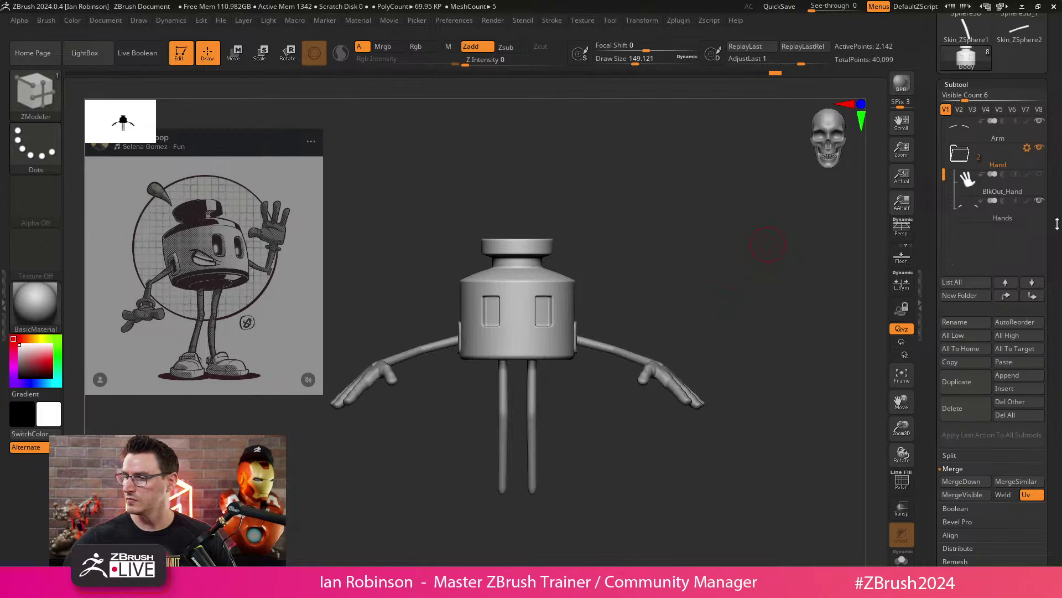
scroll(1045, 50, up, 5)
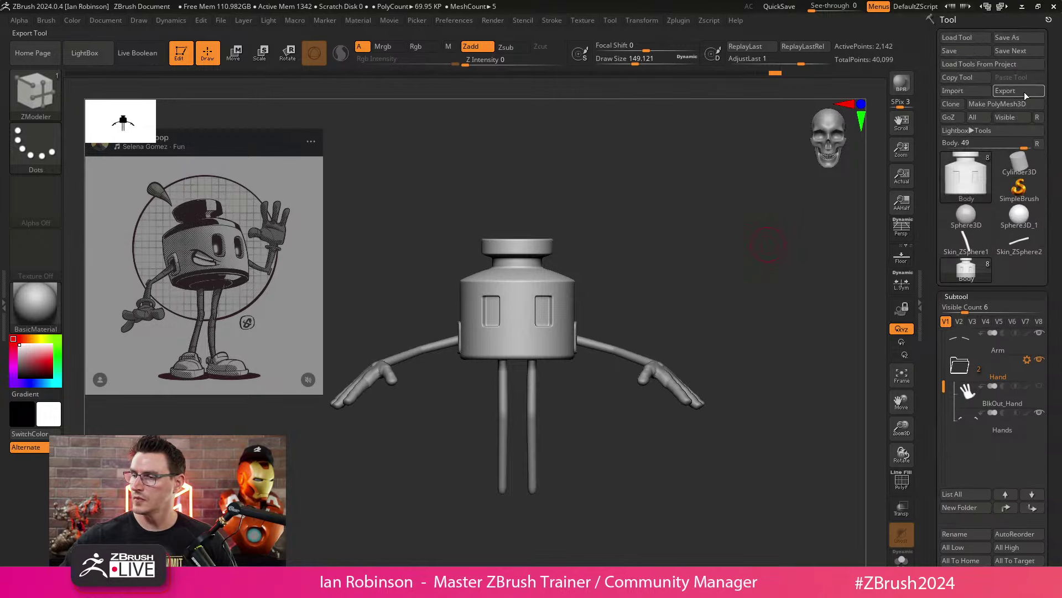
click(971, 51)
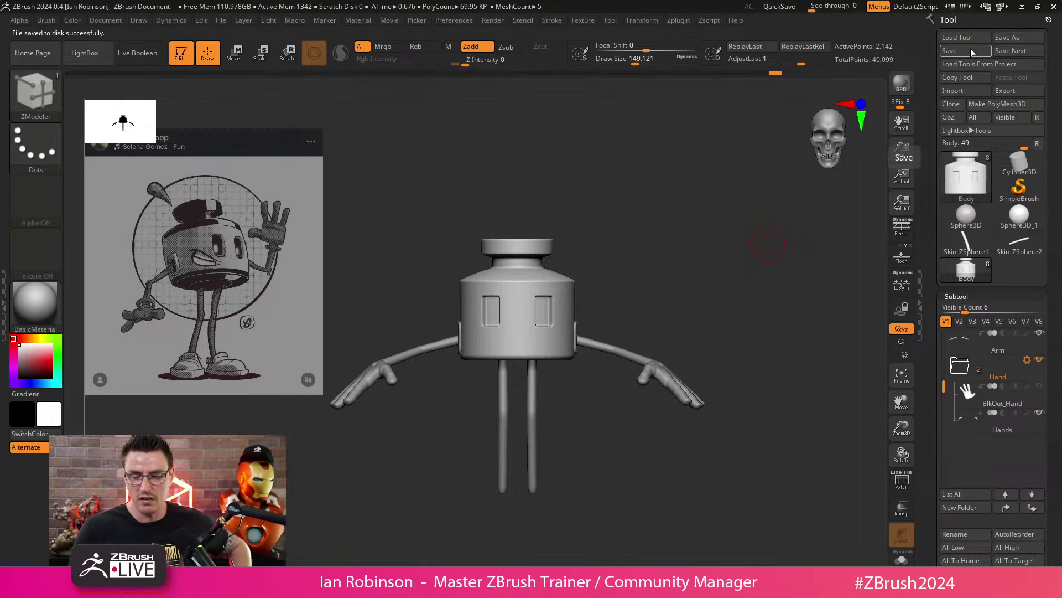
Step: Make the Legs subtool active, switch to the Move brush and keep white as the main color
alt+drag(628, 387, 613, 441)
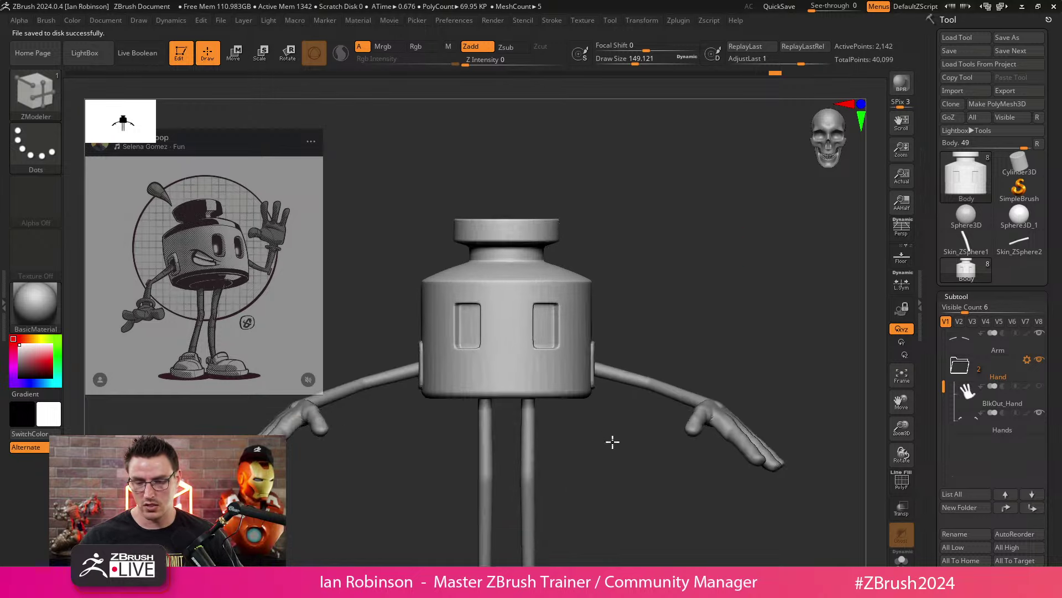
alt+drag(602, 493, 615, 375)
alt+click(552, 354)
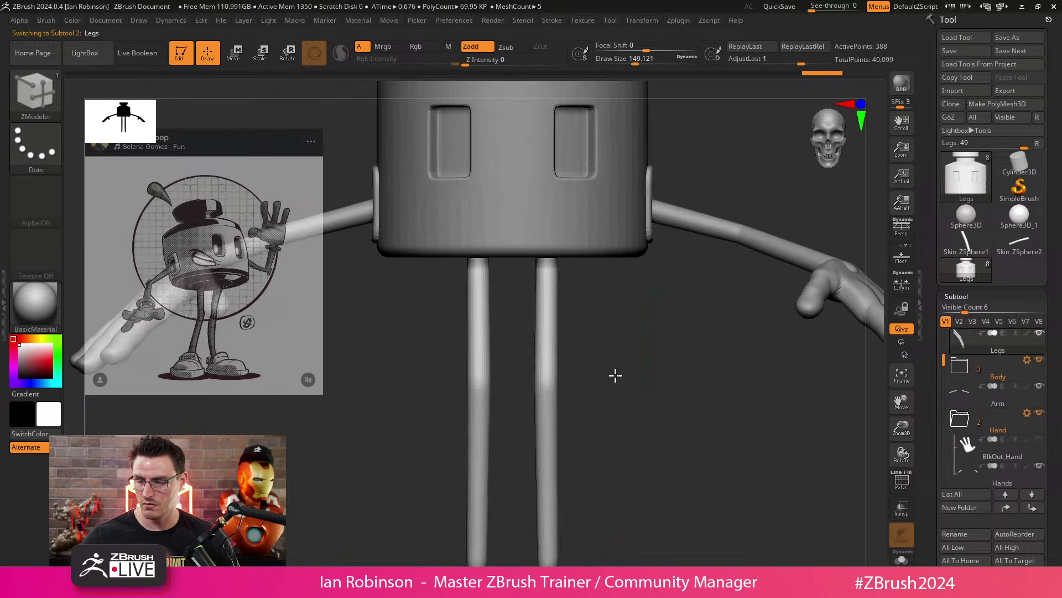
key(b)
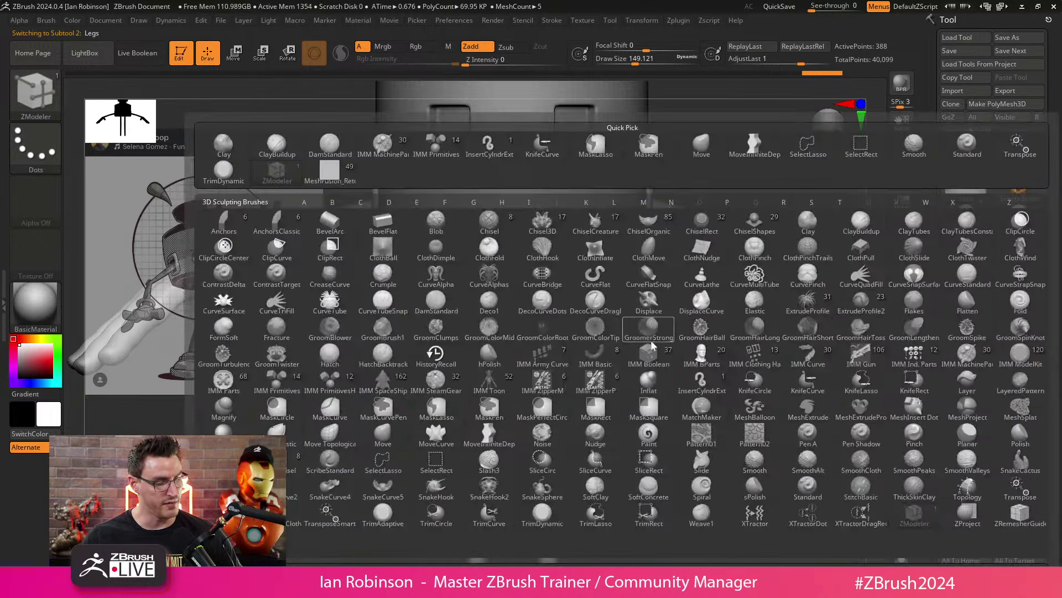
key(m)
key(v)
key(v)
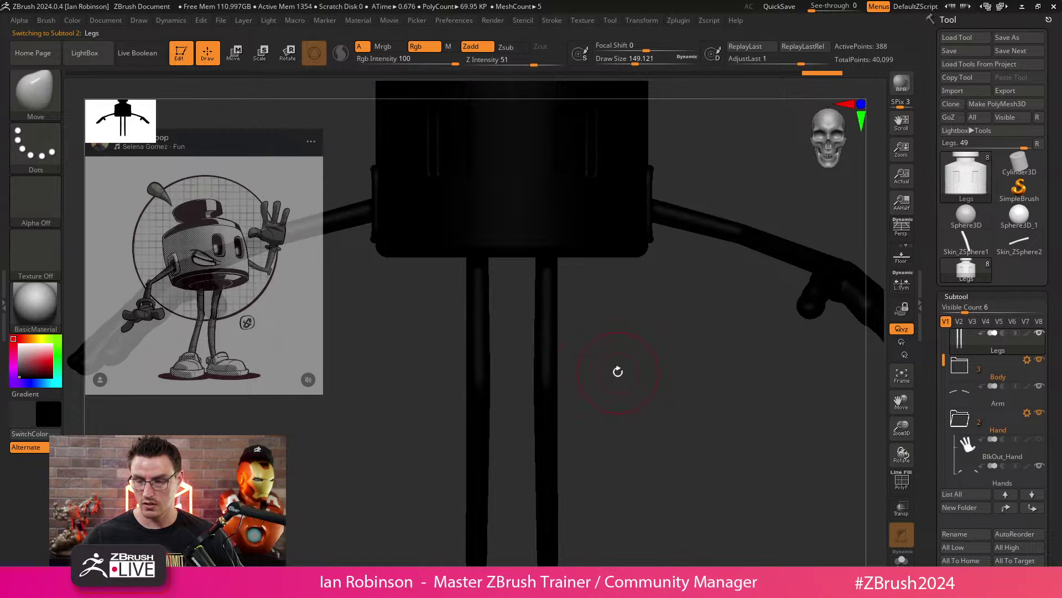
key(v)
click(19, 344)
Step: Try to bend both legs sideways at the knees using the Move brush at a draw size of about 197
mouse_move(636, 326)
alt+mouse_down()
mouse_move(675, 384)
mouse_move(696, 300)
mouse_move(624, 321)
alt+mouse_up()
key(s)
key(shift+f)
key(shift+f)
alt+drag(623, 376, 625, 337)
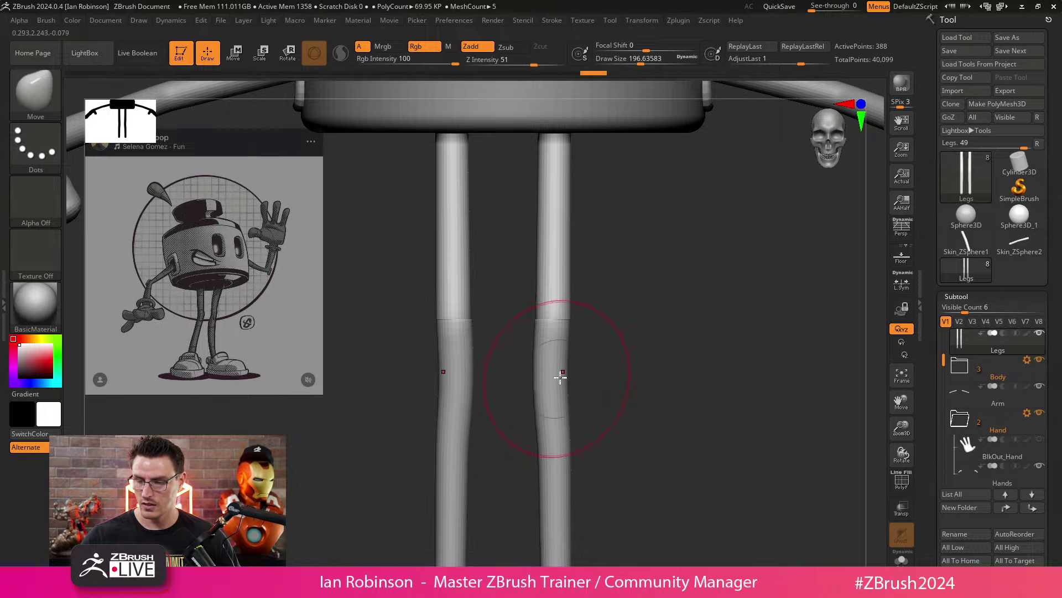
drag(559, 375, 622, 358)
Step: Isolate the legs in Solo mode with polyframe and Dynamic Subdiv smoothing on, and view them from the side
key(shift+f)
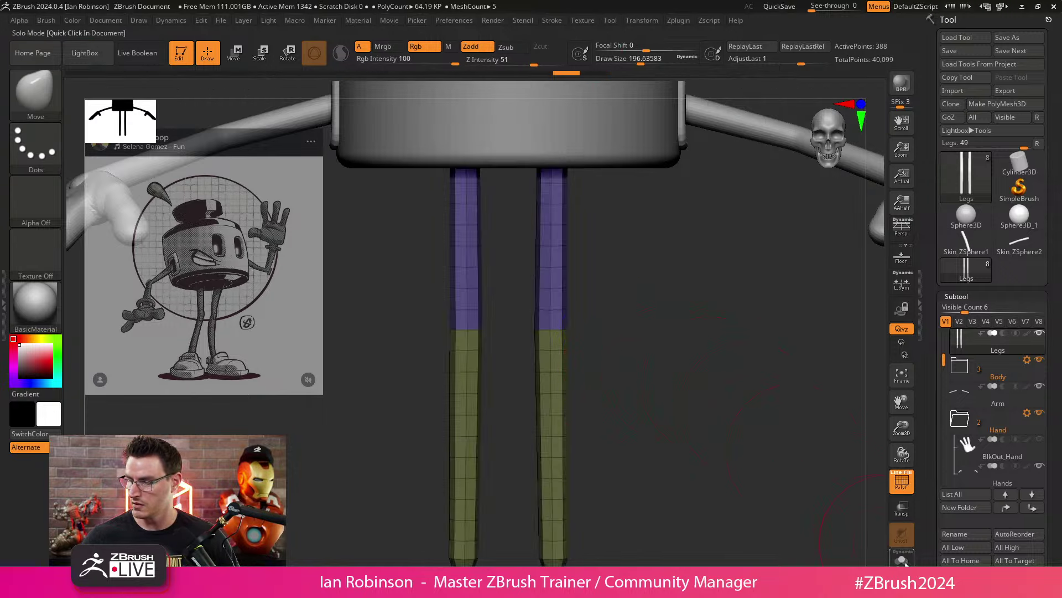
click(901, 559)
key(d)
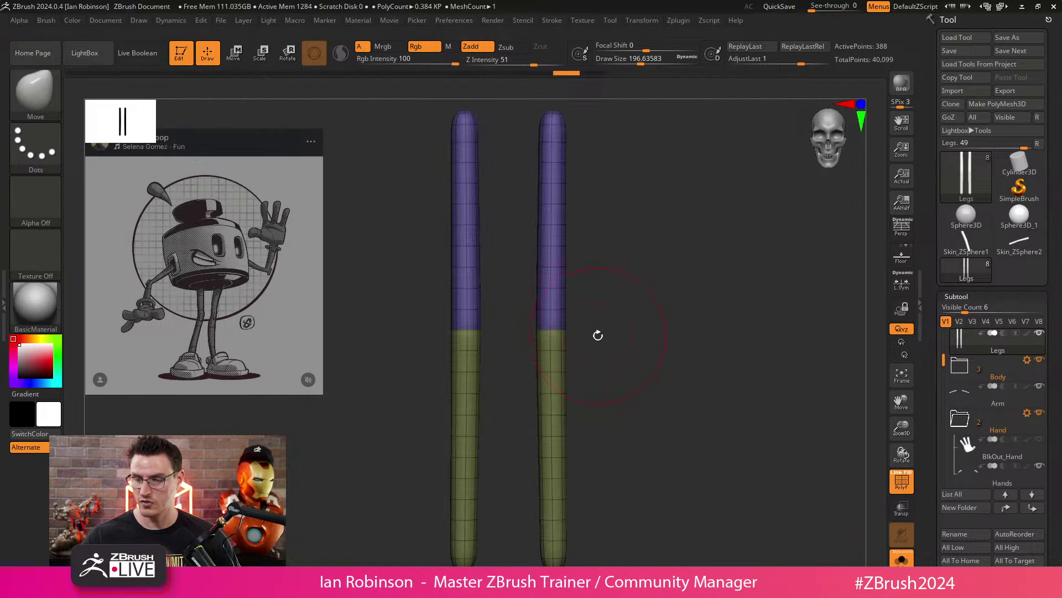
key(s)
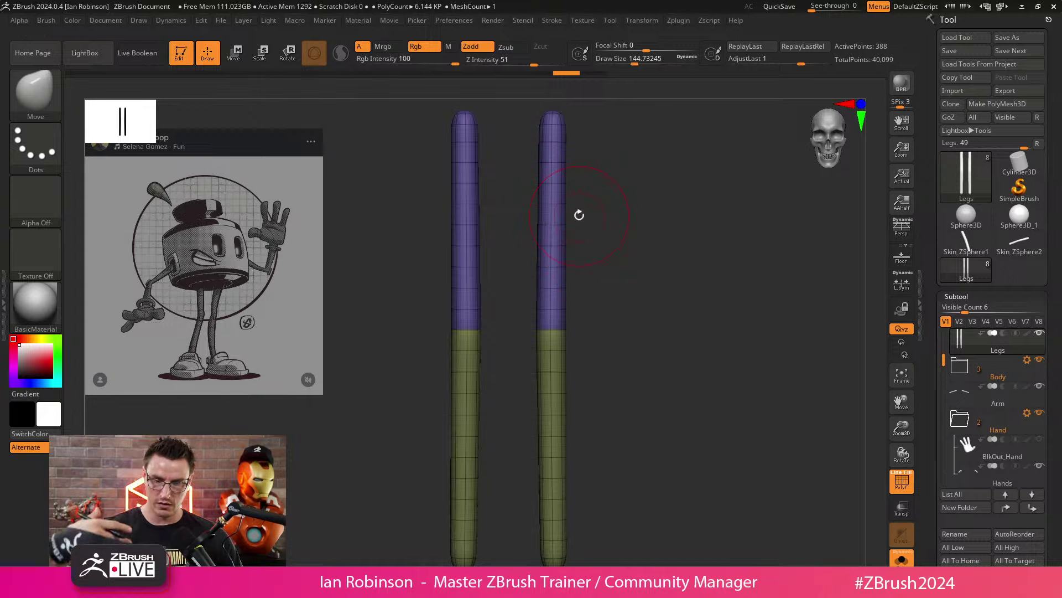
mouse_move(579, 214)
mouse_down()
mouse_move(617, 332)
mouse_move(654, 300)
mouse_move(668, 304)
mouse_move(651, 333)
mouse_up()
Step: Switch to the MoveInfiniteDepth brush with a draw size of about 324 and show the legs' unsmoothed polyframe
key(s)
key(b)
key(m)
key(i)
key(s)
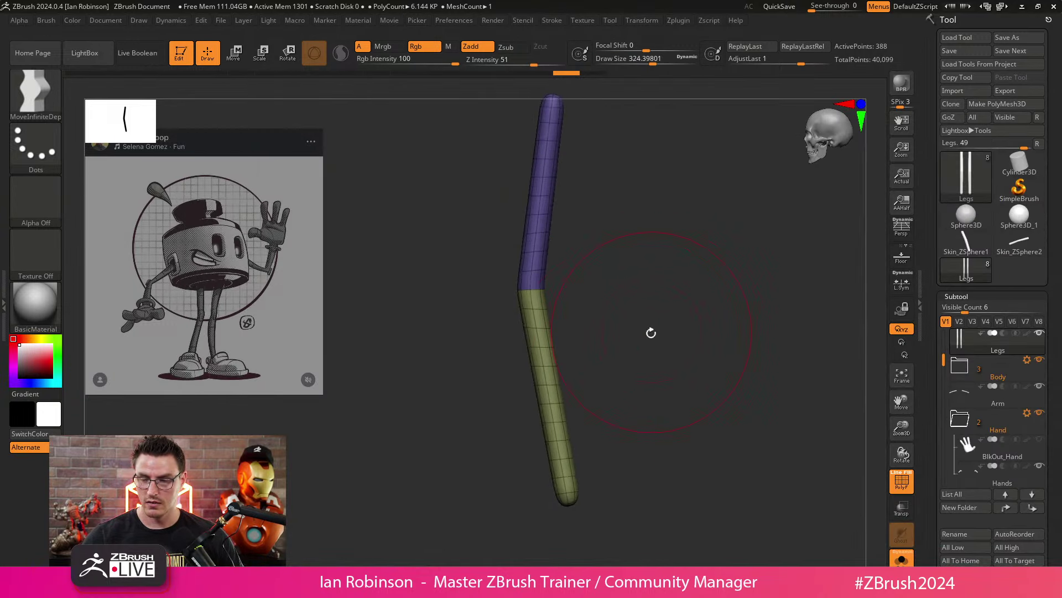
key(shift+d)
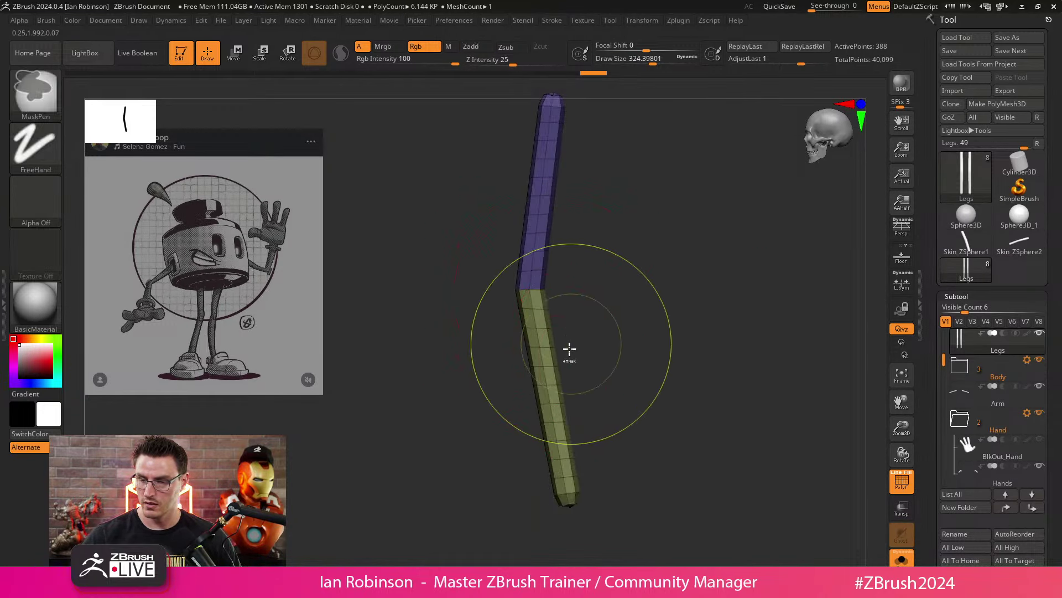
key(shift+f)
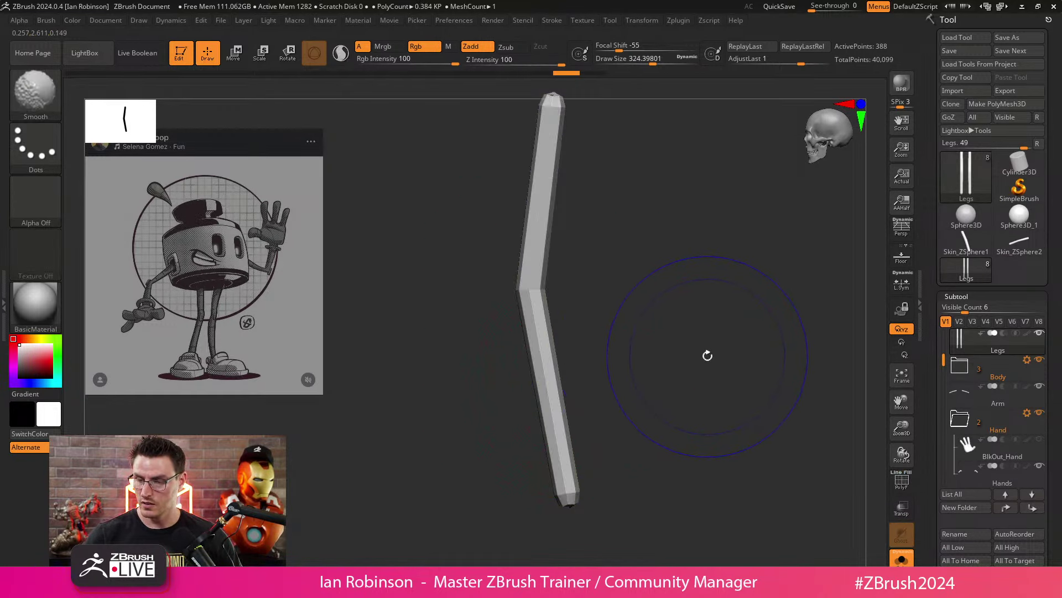
key(shift+f)
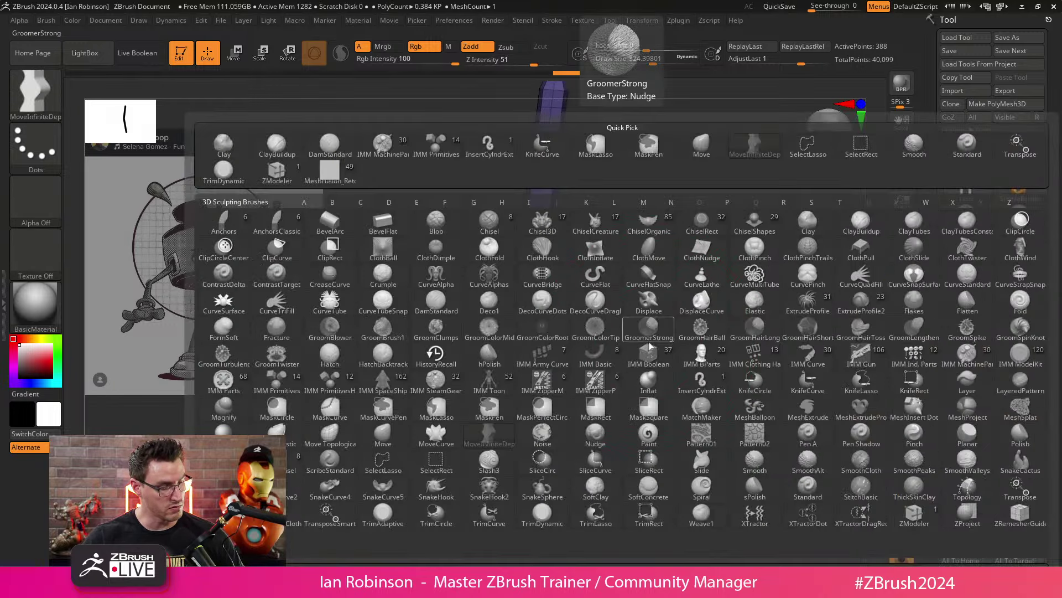
key(b)
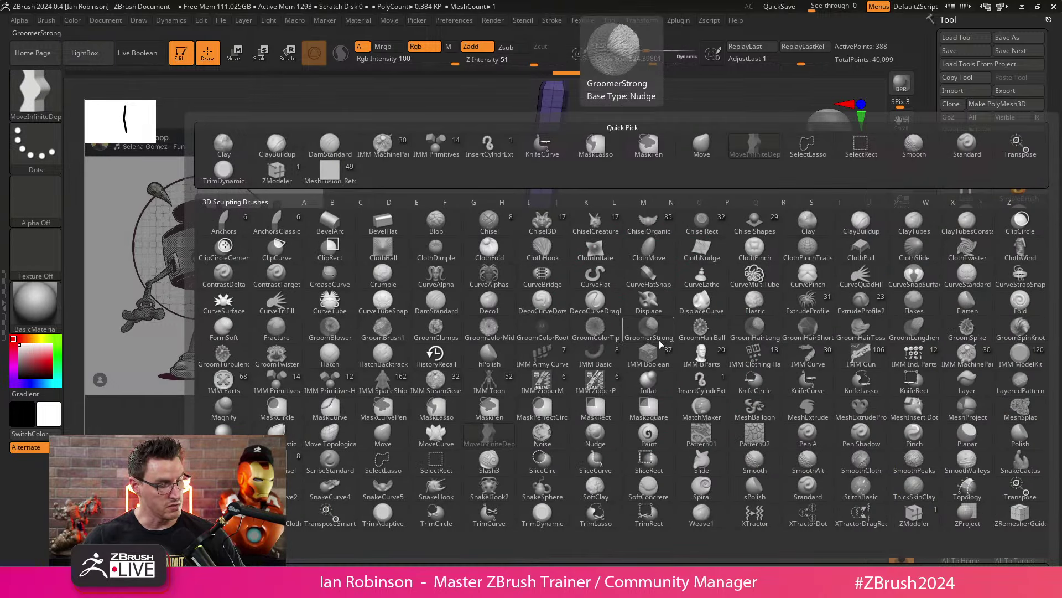
key(z)
key(m)
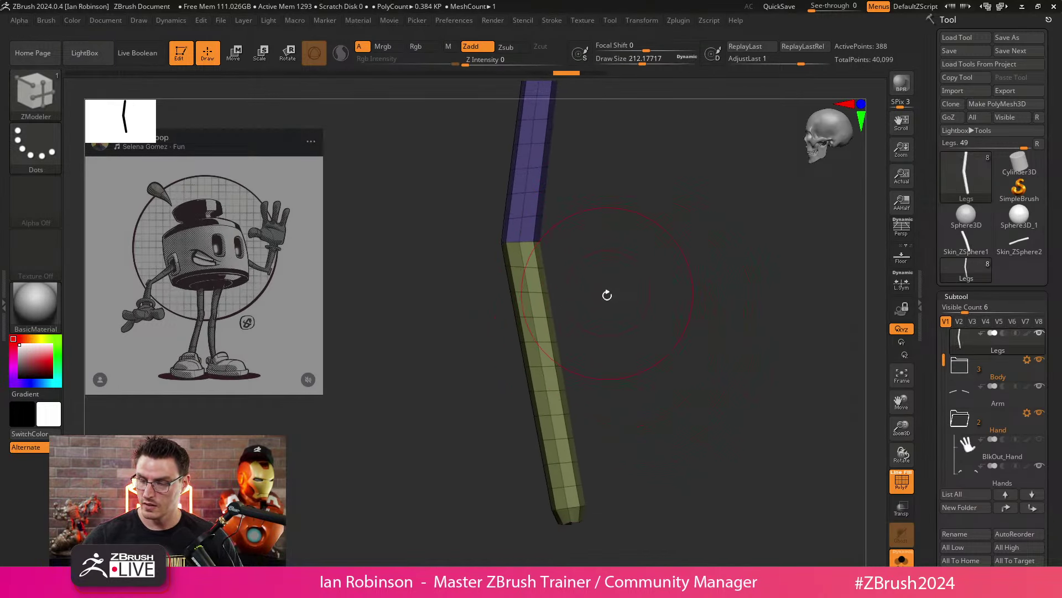
drag(584, 286, 601, 266)
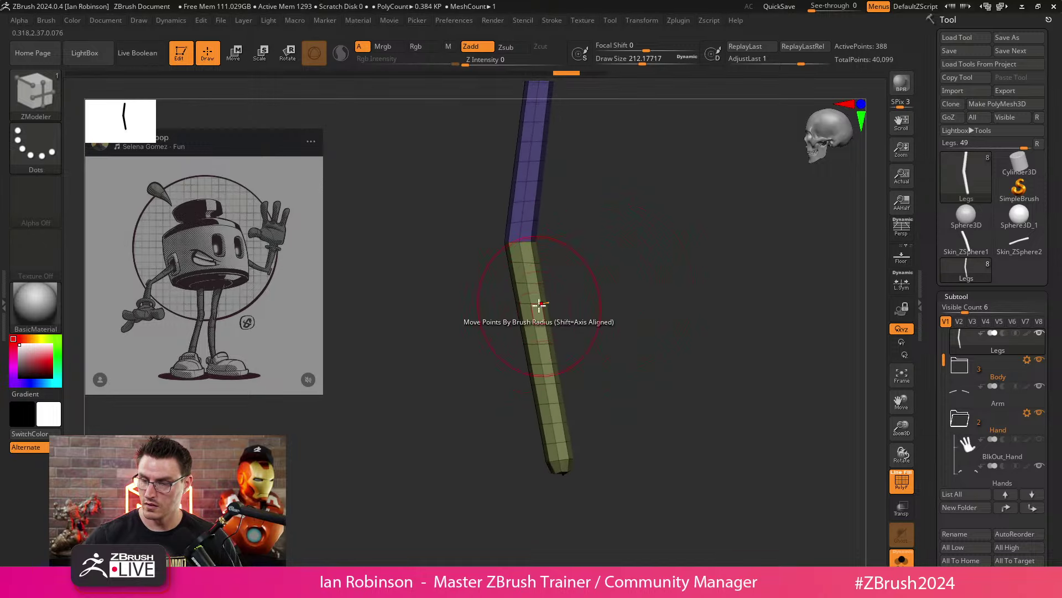
Step: Bend the lower leg into a gentle curve from the side with the MoveInfiniteDepth brush at a draw size of about 257
key(b)
key(m)
key(i)
key(s)
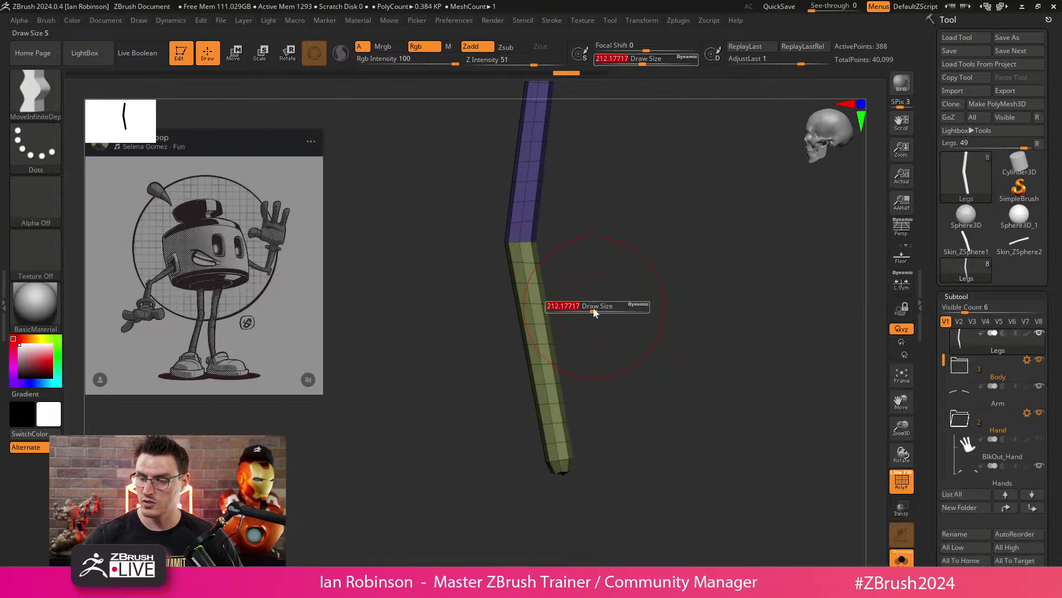
drag(592, 311, 551, 311)
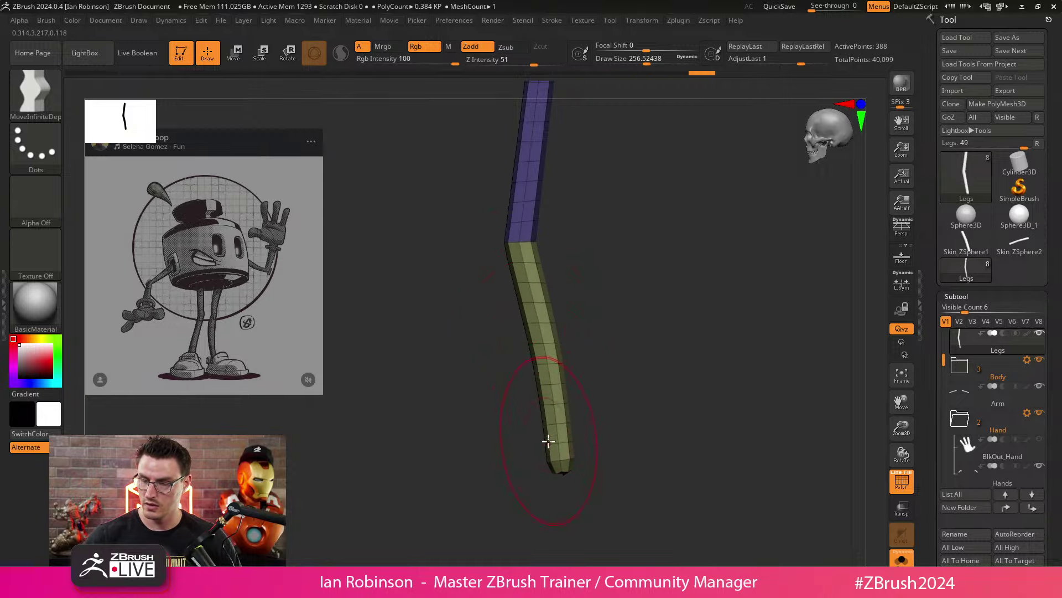
drag(550, 467, 552, 468)
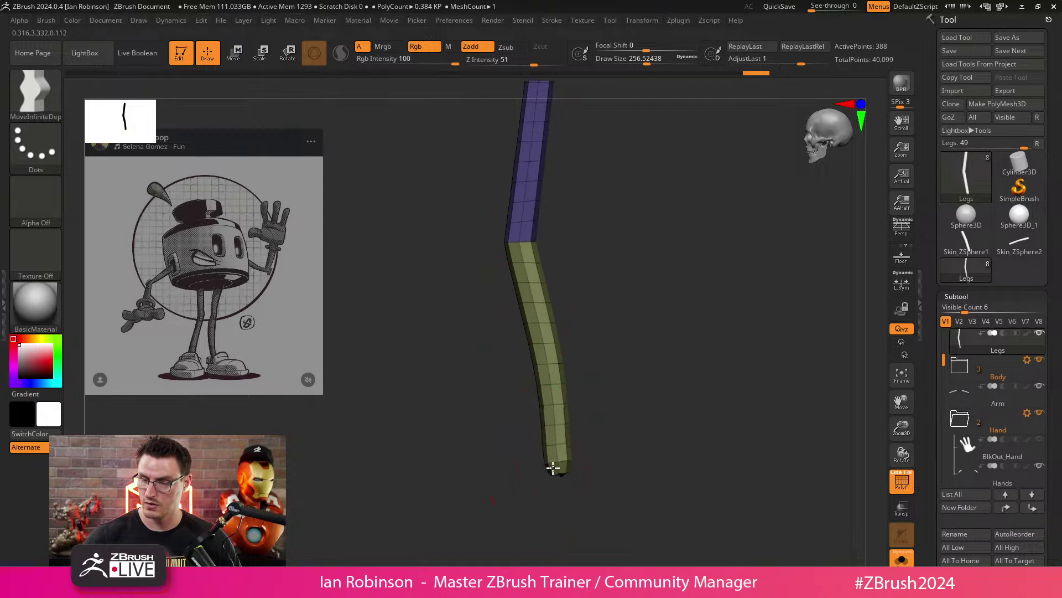
Step: Reduce the MoveInfiniteDepth brush's draw size to about 207 and enable its BackfaceMask auto masking
mouse_move(586, 354)
mouse_down()
mouse_move(600, 315)
mouse_move(586, 225)
mouse_move(553, 232)
mouse_move(571, 209)
mouse_up()
key(s)
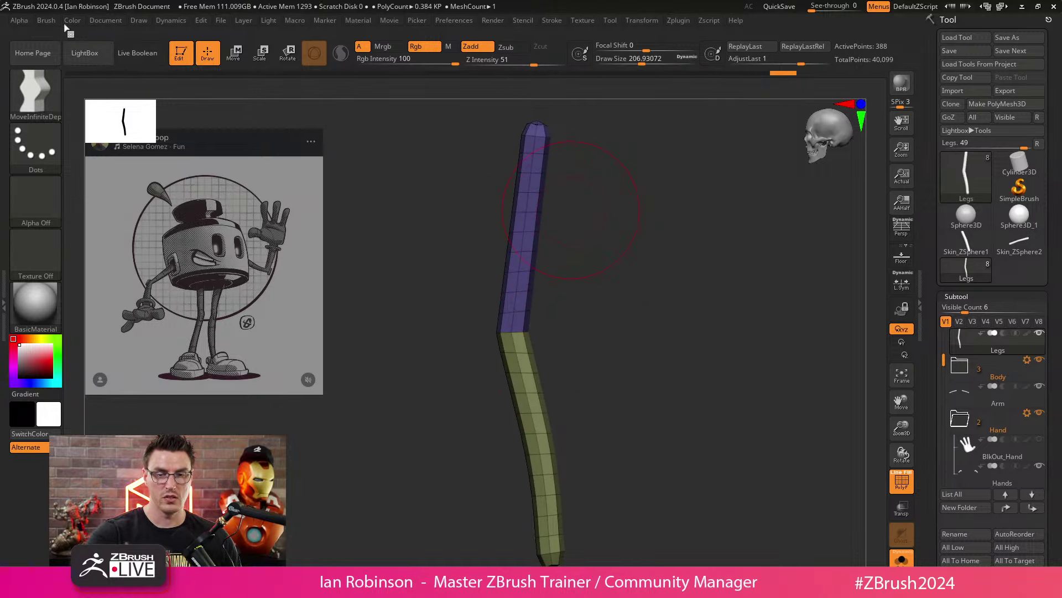
click(46, 20)
scroll(132, 338, down, 5)
scroll(133, 338, down, 3)
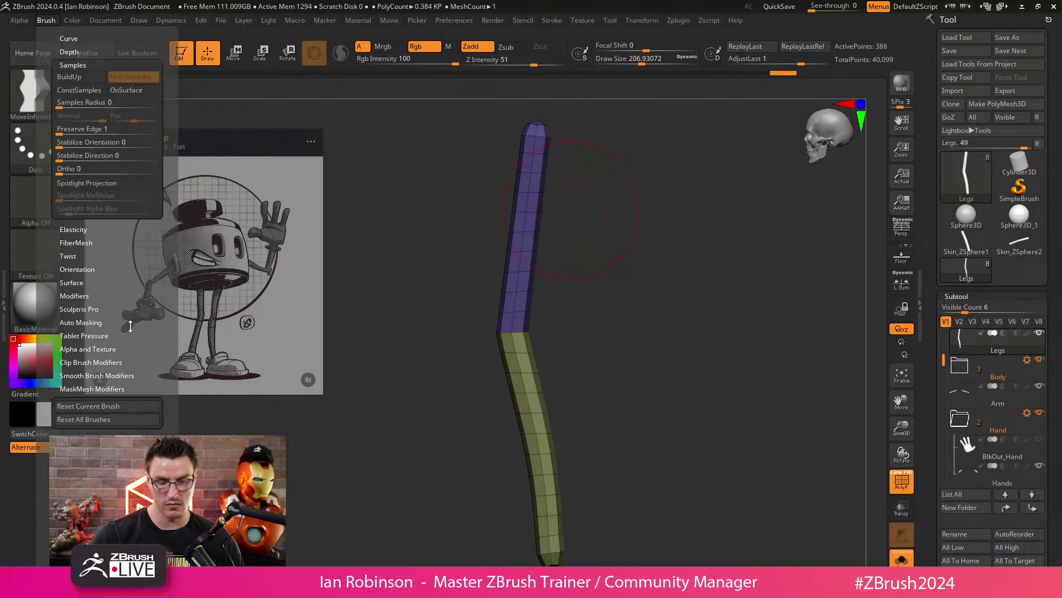
click(80, 322)
scroll(90, 382, down, 5)
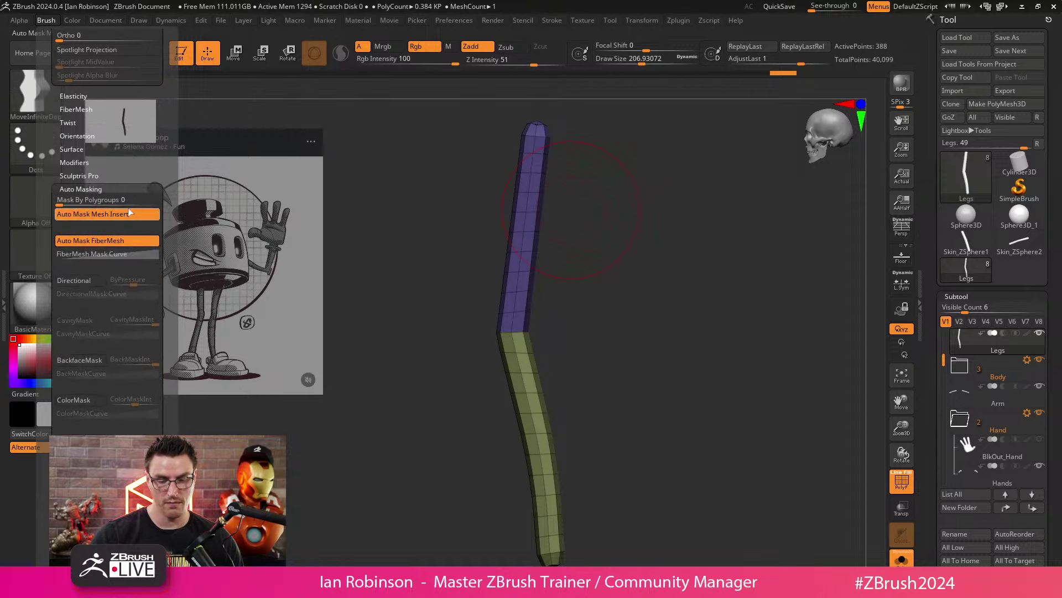
click(79, 360)
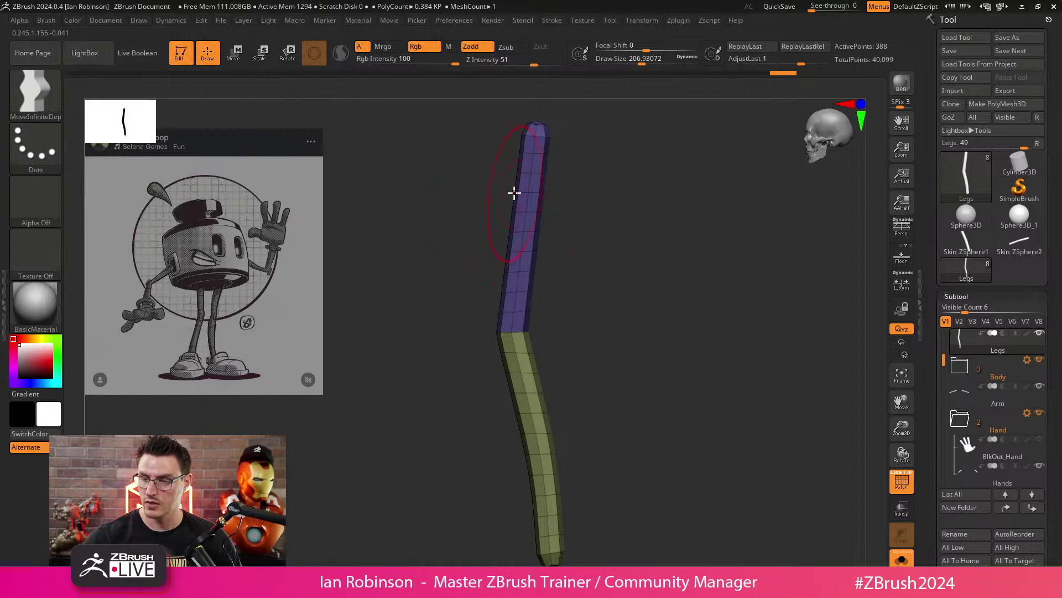
Step: Round out the front of the thigh and the back of the calf from the side with the MoveInfiniteDepth brush
drag(515, 166, 509, 173)
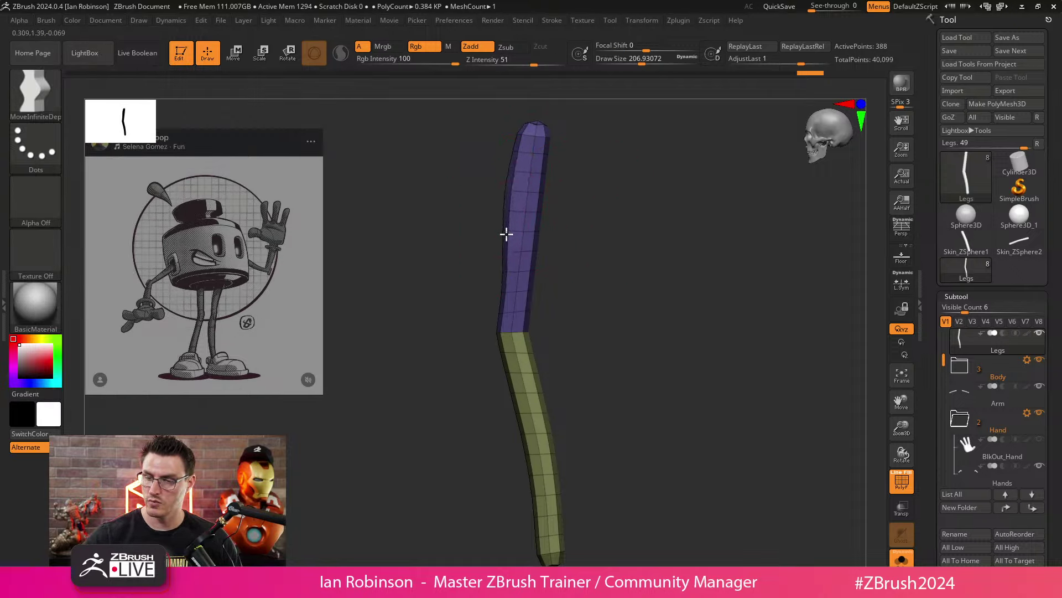
drag(500, 280, 498, 291)
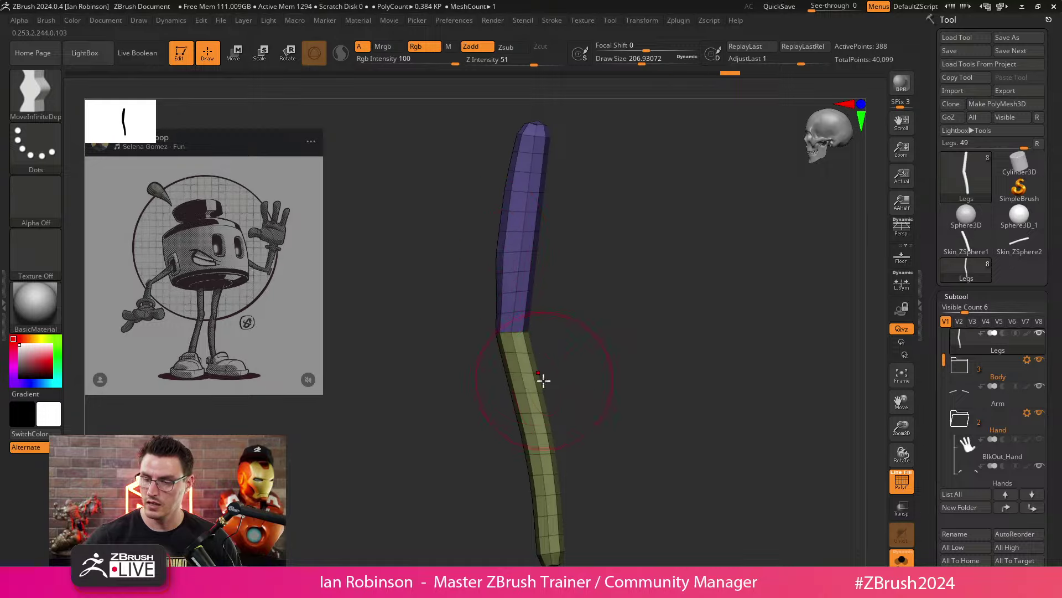
mouse_move(544, 379)
mouse_down()
mouse_move(554, 421)
mouse_move(549, 387)
mouse_up()
key(ctrl+z)
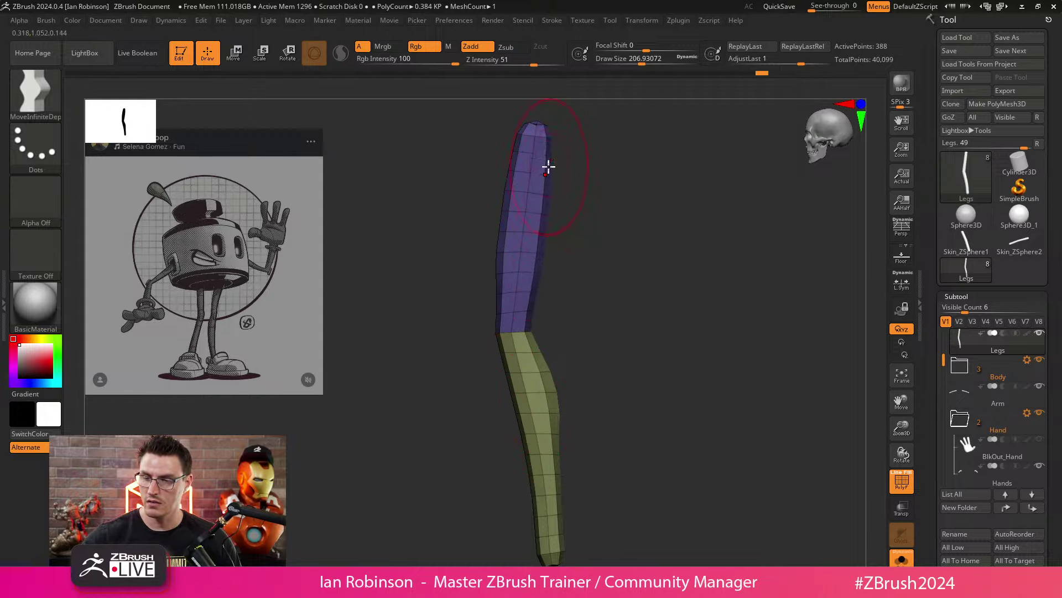
drag(496, 262, 492, 292)
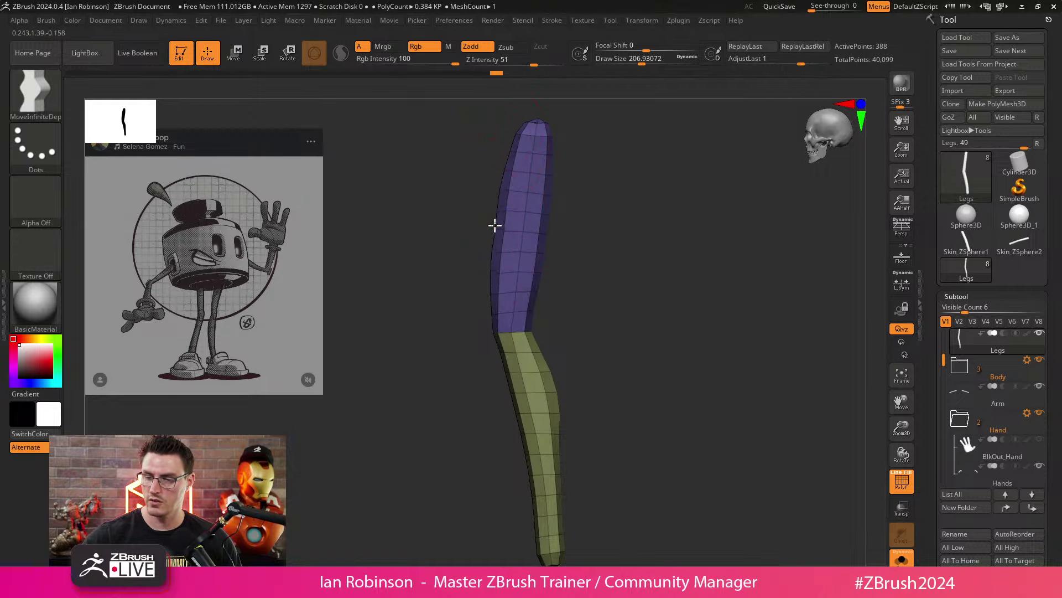
Step: Switch the selection brush to SelectLasso, try selecting parts of the leg mesh with it, and restore full visibility
mouse_move(545, 113)
mouse_down()
mouse_move(630, 220)
mouse_move(616, 214)
mouse_up()
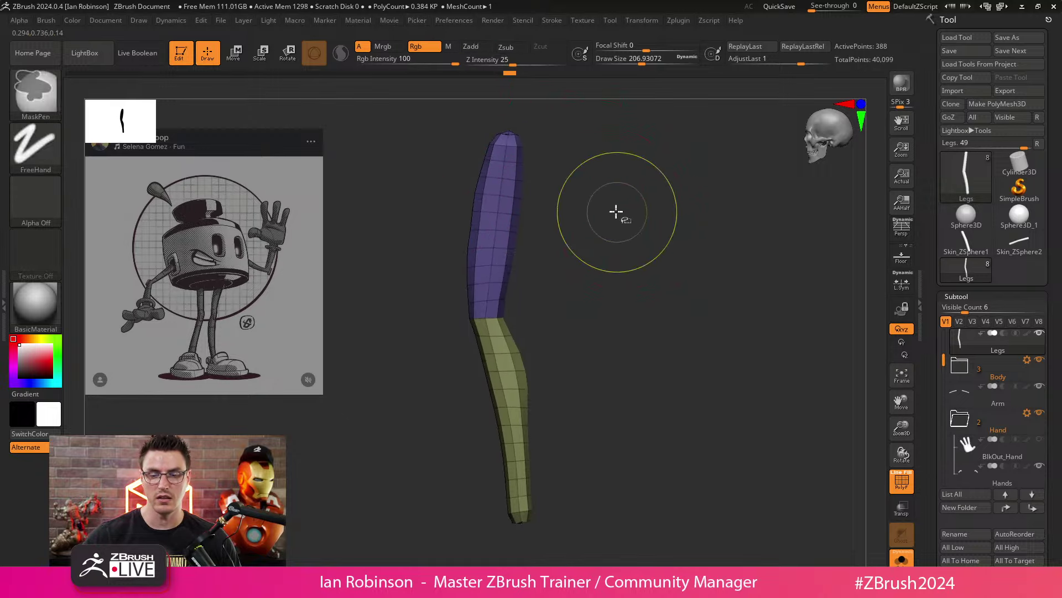
click(48, 105)
click(156, 102)
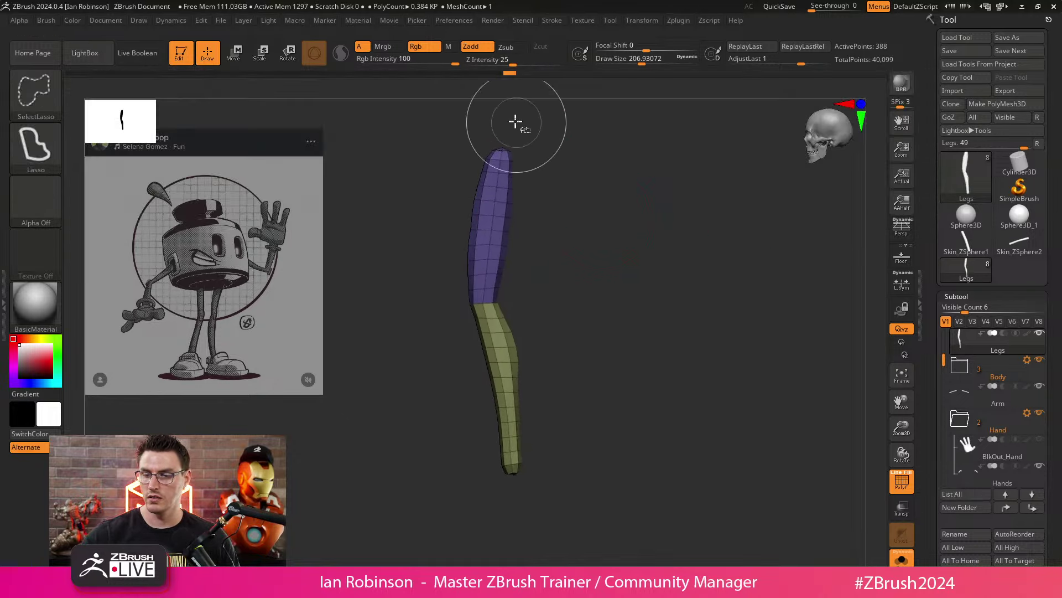
mouse_move(509, 120)
ctrl+shift+mouse_down()
mouse_move(490, 209)
mouse_move(511, 369)
mouse_move(440, 558)
mouse_move(350, 550)
ctrl+shift+mouse_up()
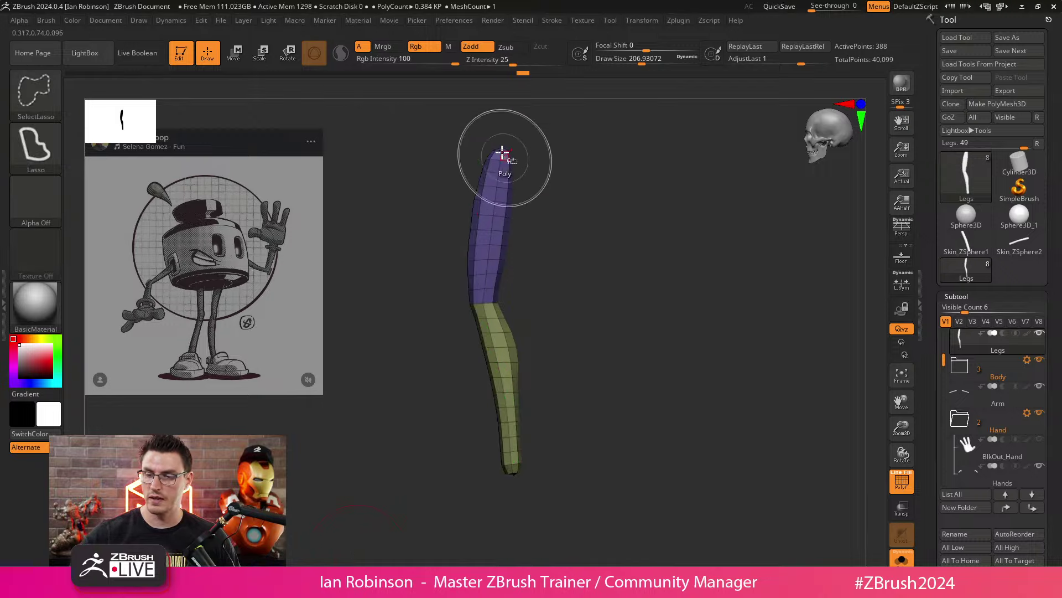
mouse_move(498, 131)
ctrl+shift+mouse_down()
mouse_move(469, 185)
mouse_move(463, 311)
mouse_move(500, 434)
mouse_move(496, 541)
mouse_move(419, 544)
mouse_move(363, 301)
mouse_move(396, 111)
mouse_move(631, 127)
mouse_move(517, 204)
mouse_move(506, 308)
ctrl+shift+mouse_up()
ctrl+shift+drag(541, 416, 512, 513)
ctrl+shift+click(568, 255)
Step: Turn off the MoveInfiniteDepth brush's BackfaceMask, reduce its draw size to about 149, and view the legs from the front
mouse_move(545, 345)
alt+mouse_down()
mouse_move(583, 345)
mouse_move(564, 356)
alt+mouse_up()
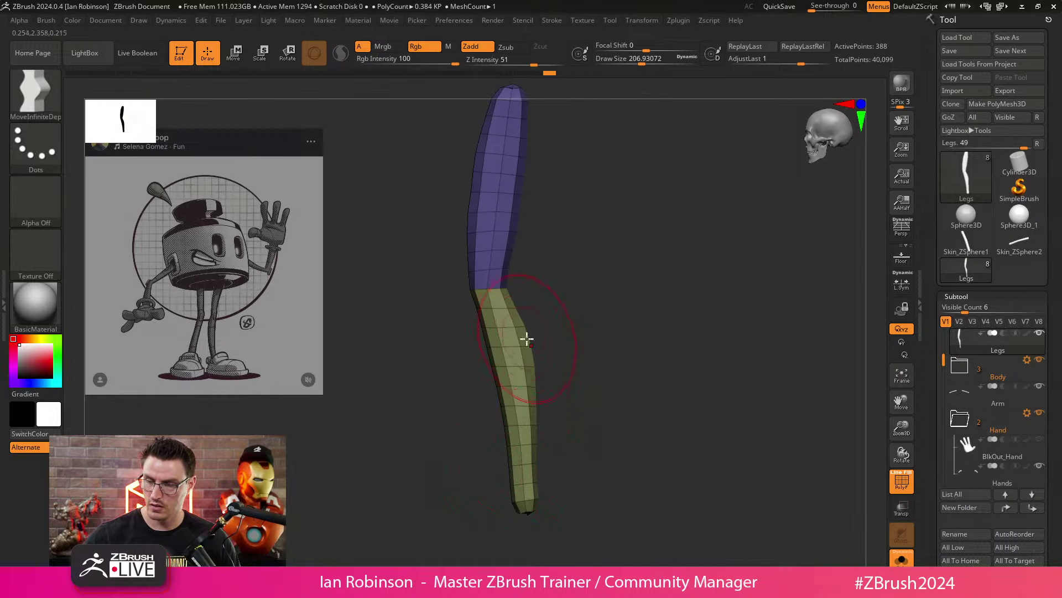
click(46, 19)
drag(143, 432, 145, 166)
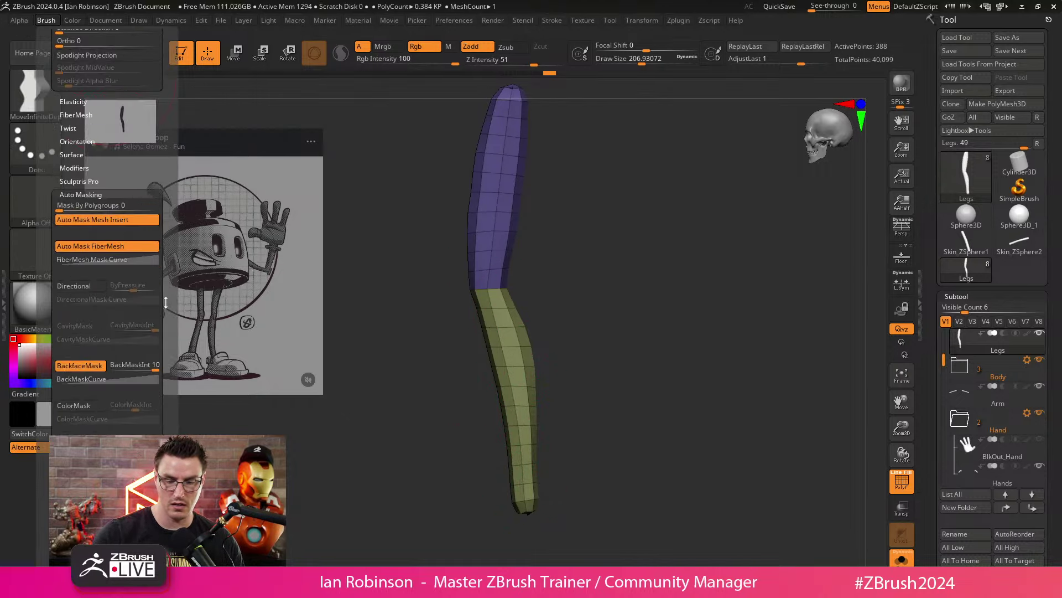
click(95, 366)
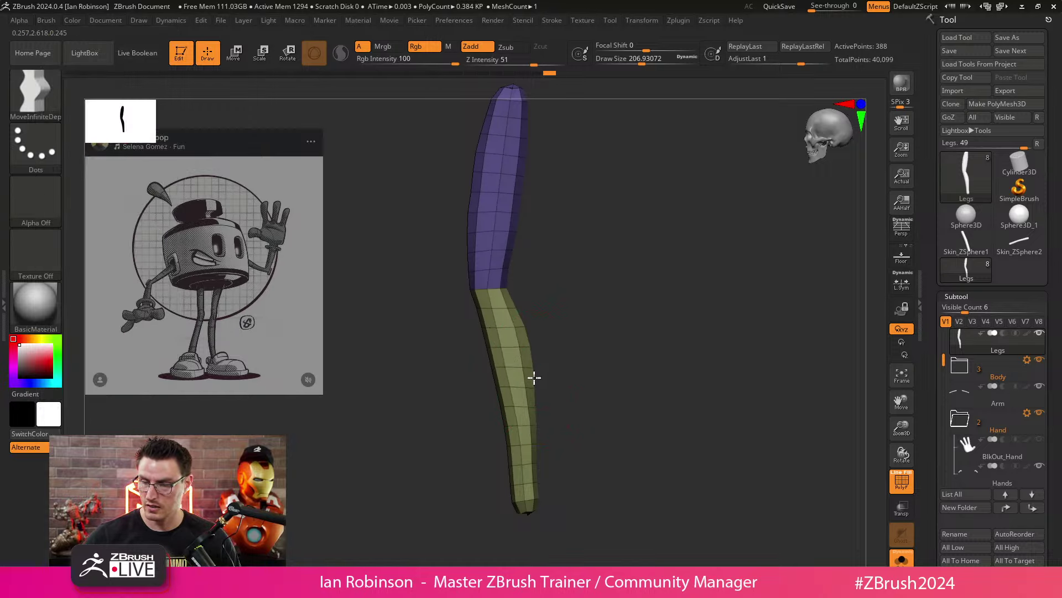
key(s)
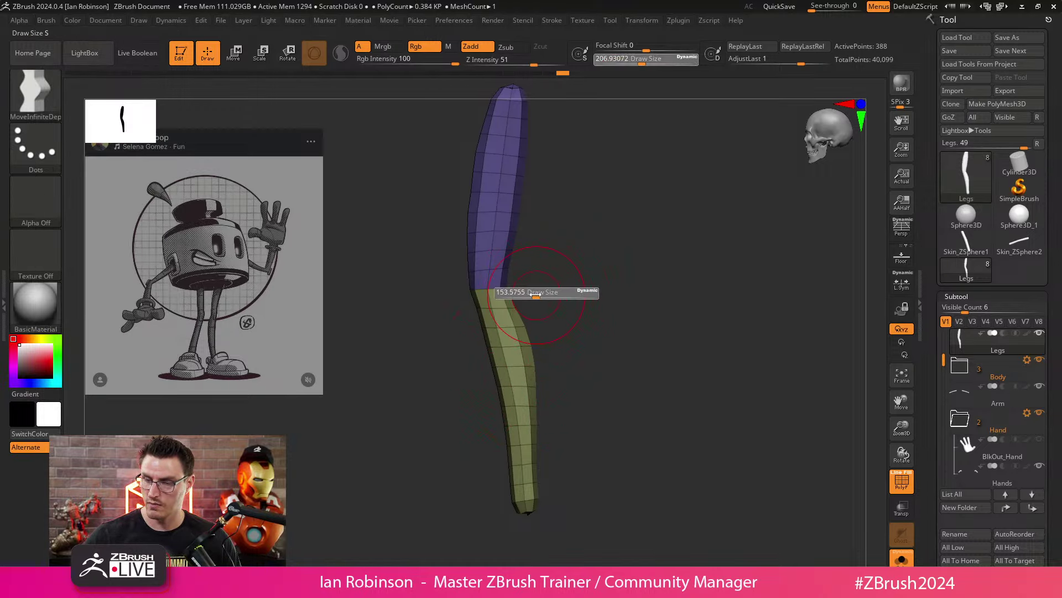
mouse_move(542, 298)
mouse_down()
mouse_move(609, 282)
mouse_move(681, 301)
mouse_move(642, 330)
mouse_up()
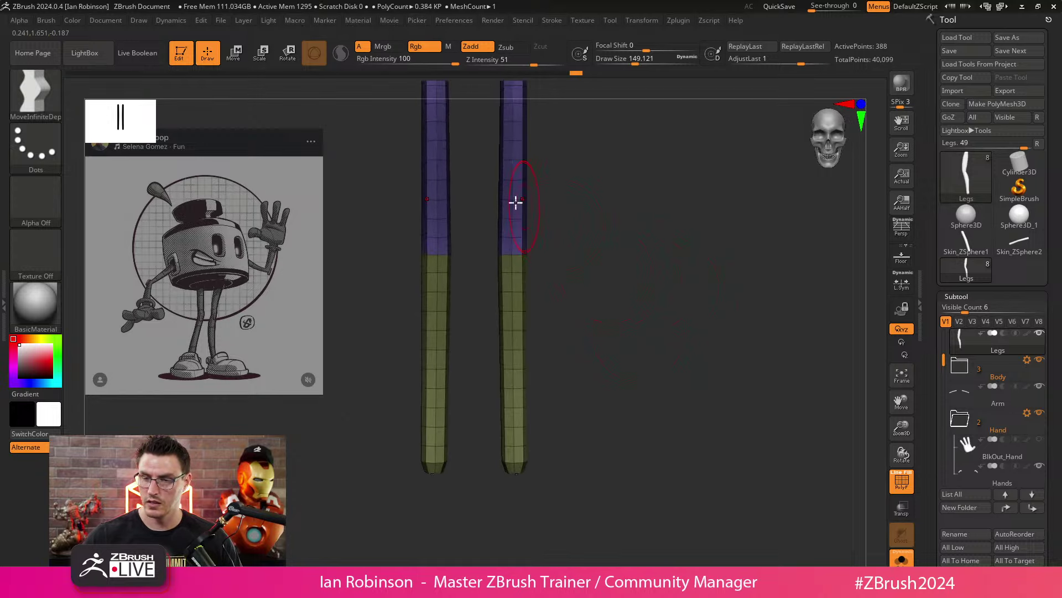
Step: Turn BackfaceMask on again and bulge the inner and outer sides of both calves from the front
click(46, 20)
drag(138, 498, 138, 337)
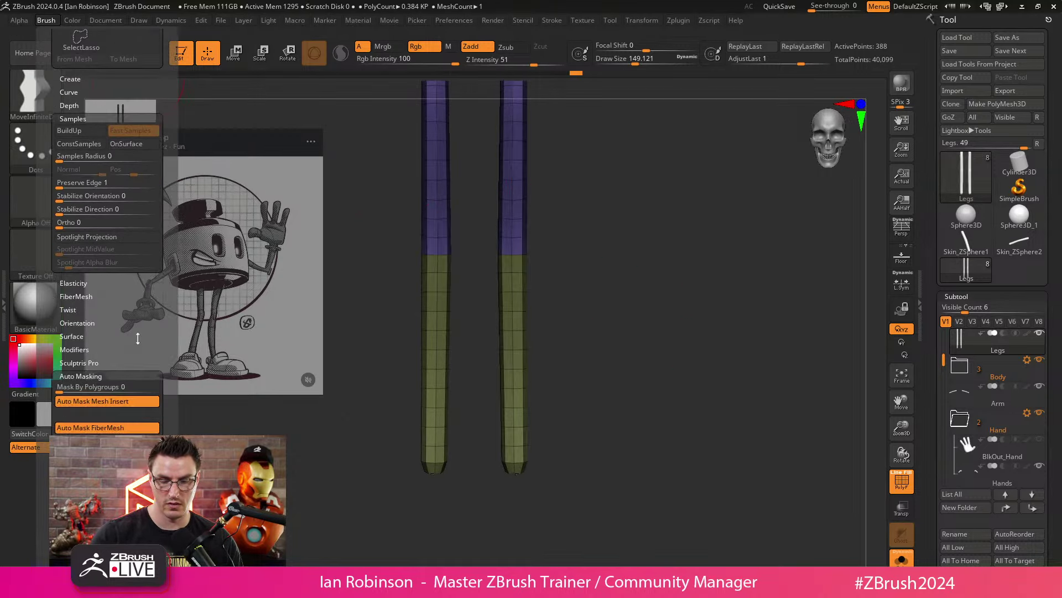
drag(137, 397, 138, 267)
click(98, 417)
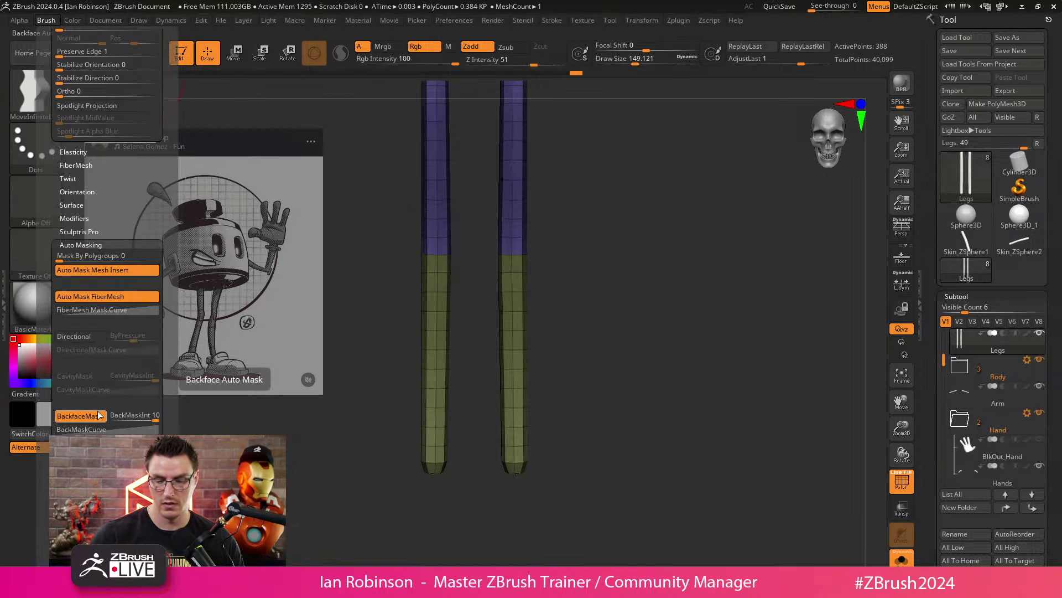
alt+drag(653, 244, 670, 301)
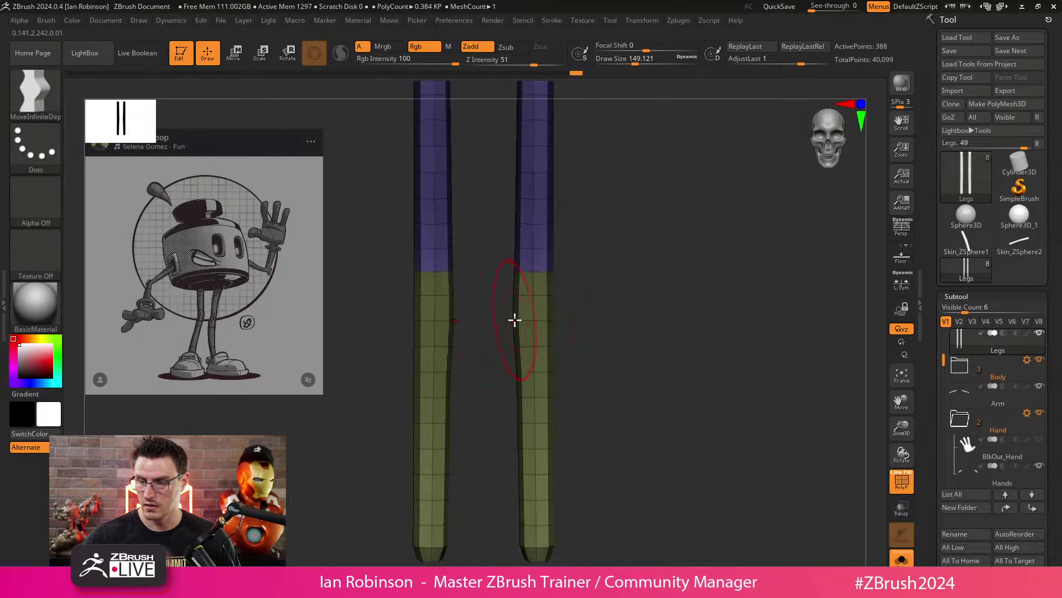
drag(554, 305, 558, 446)
mouse_move(561, 331)
mouse_down()
mouse_move(562, 372)
mouse_move(641, 322)
mouse_move(593, 257)
mouse_up()
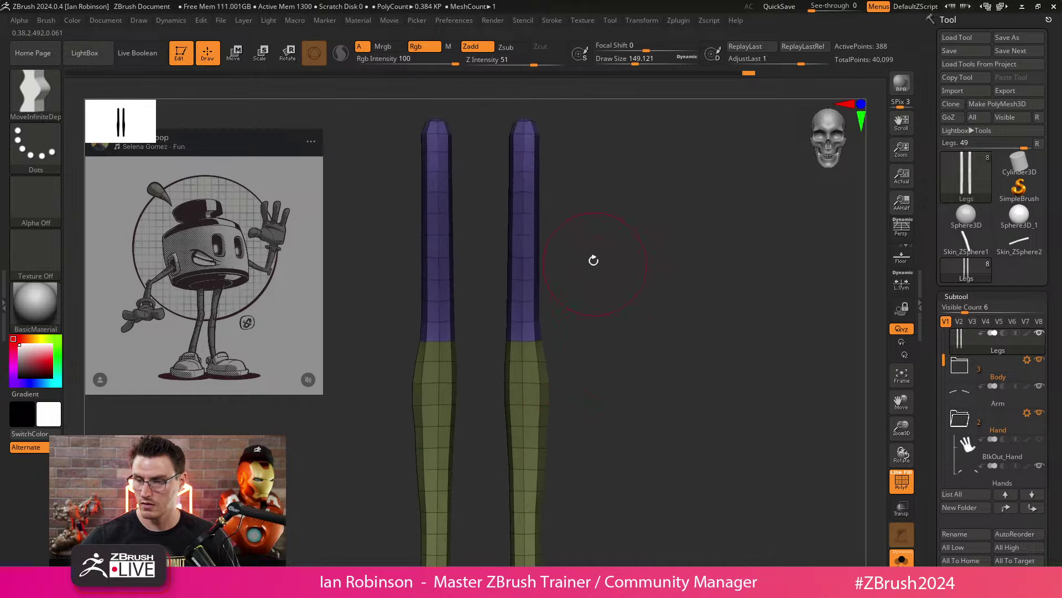
Step: Widen both thighs from the front at a draw size of about 187, and refine the inner knees at about 136
drag(541, 292, 546, 289)
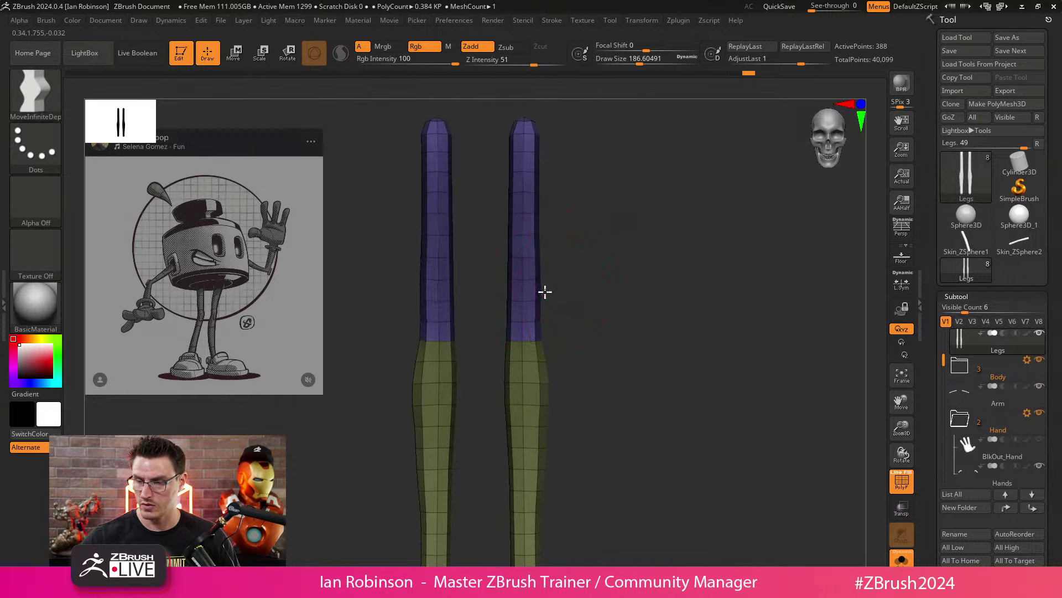
mouse_move(540, 251)
mouse_down()
mouse_move(540, 147)
mouse_move(510, 166)
mouse_move(499, 271)
mouse_up()
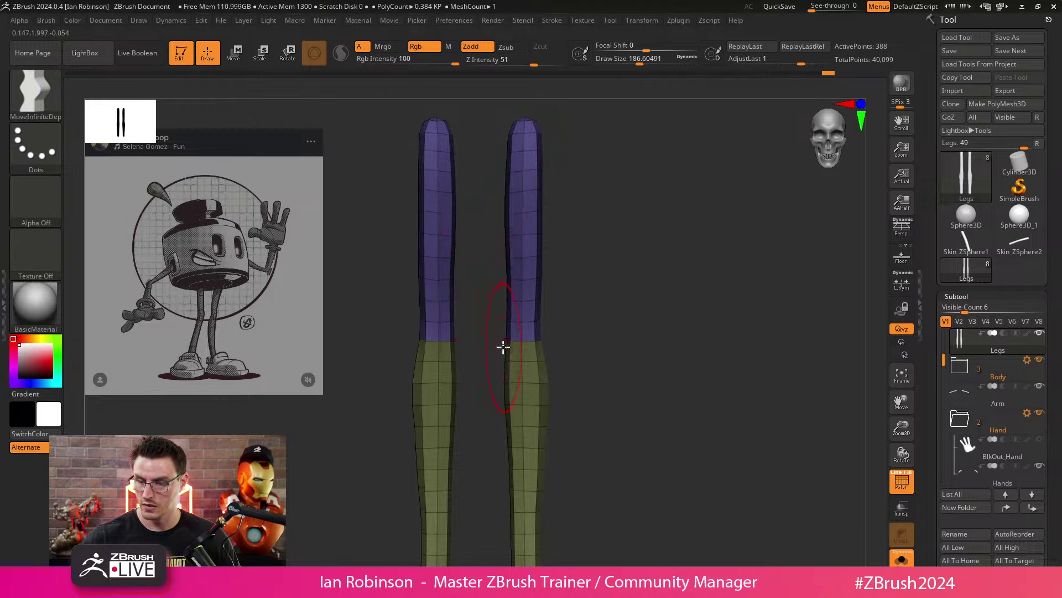
key(s)
drag(501, 340, 501, 333)
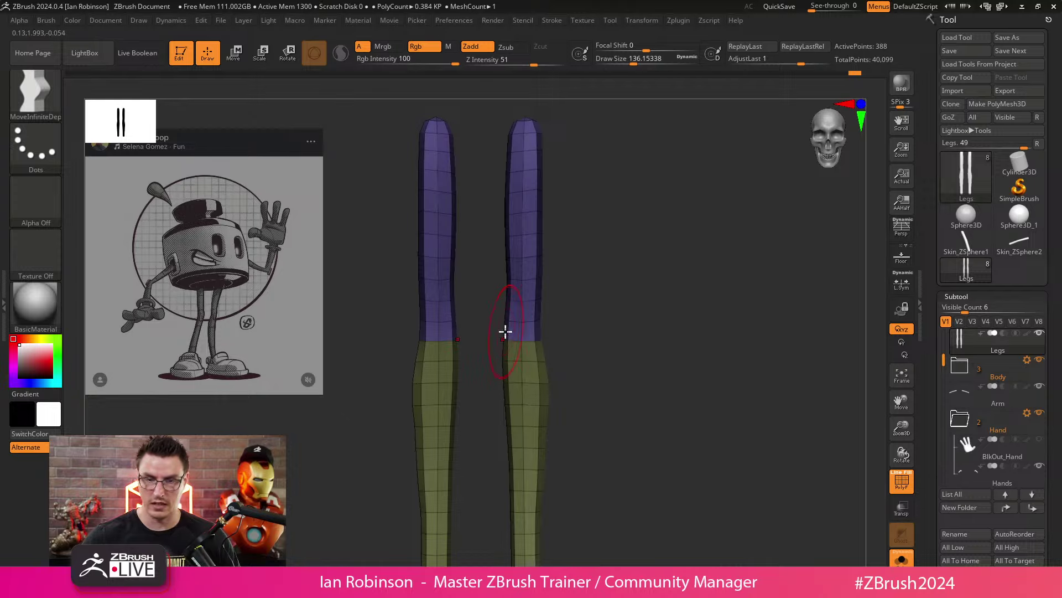
Step: Dock the Brush palette in the side tray so the brush settings stay accessible
click(46, 21)
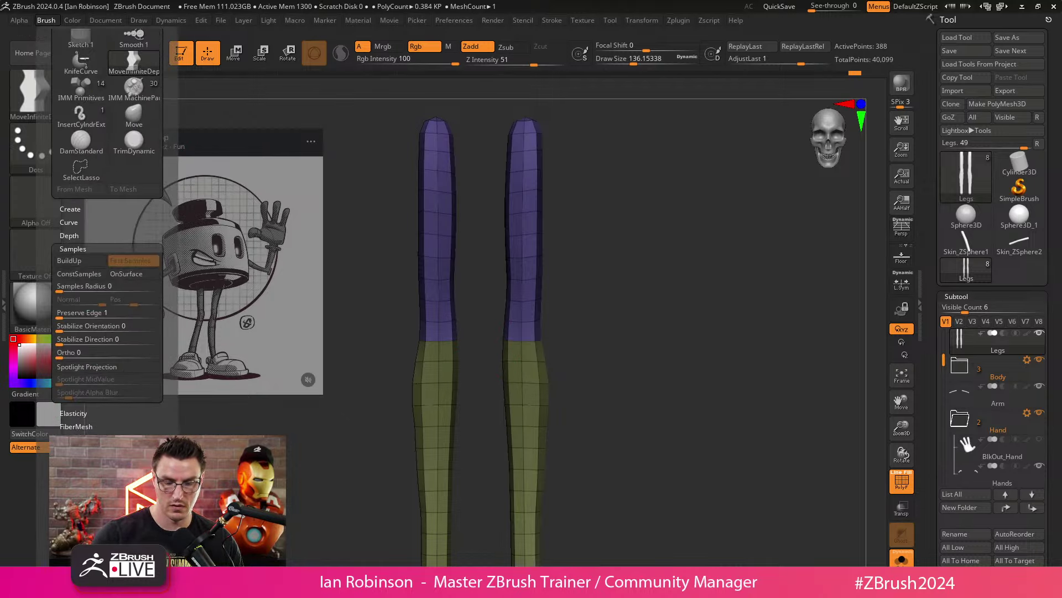
scroll(126, 375, down, 3)
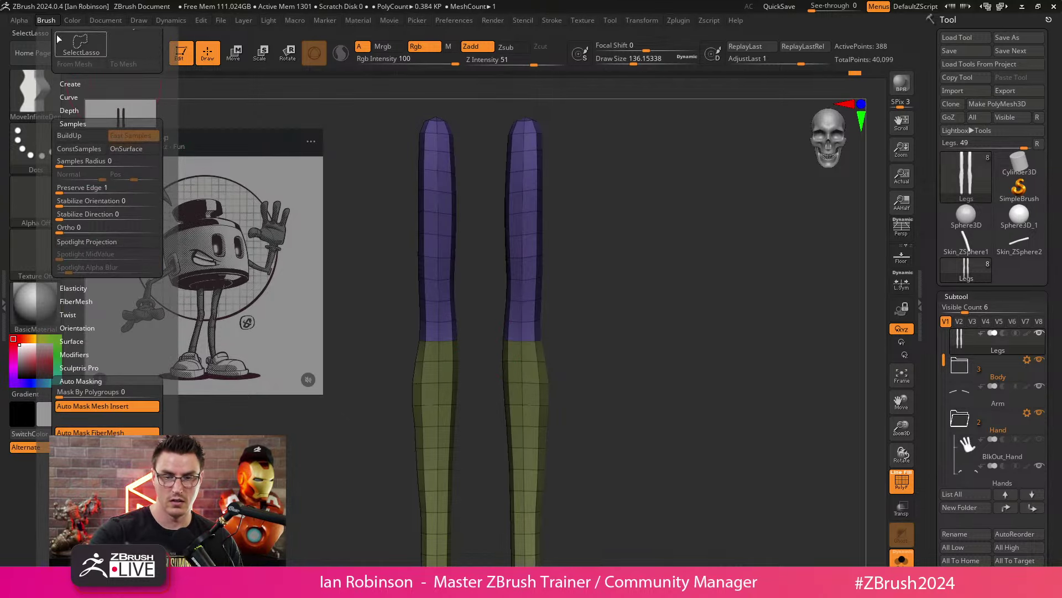
scroll(55, 37, up, 10)
click(44, 38)
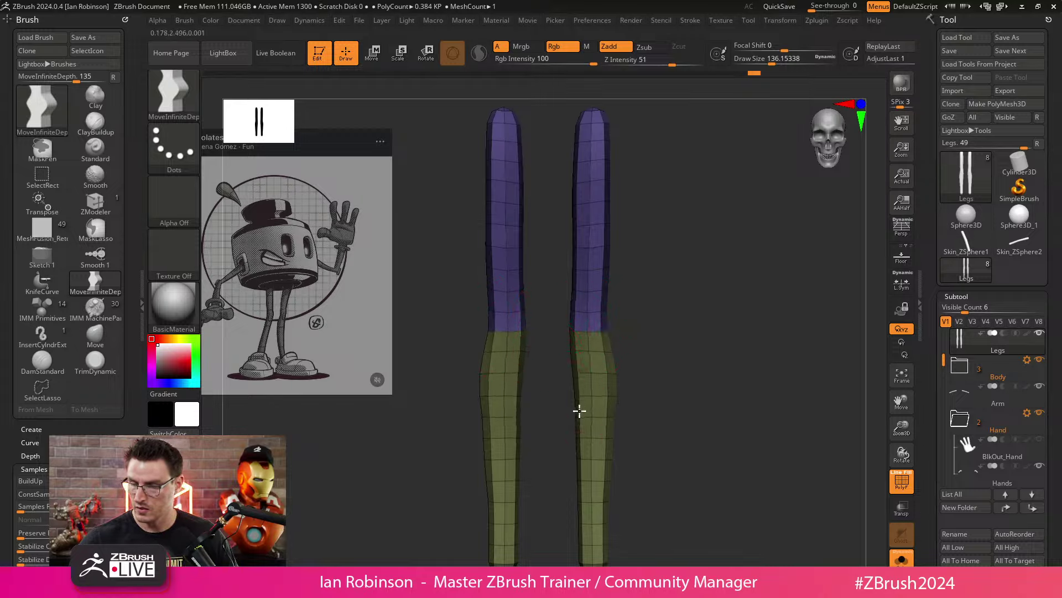
drag(699, 362, 626, 277)
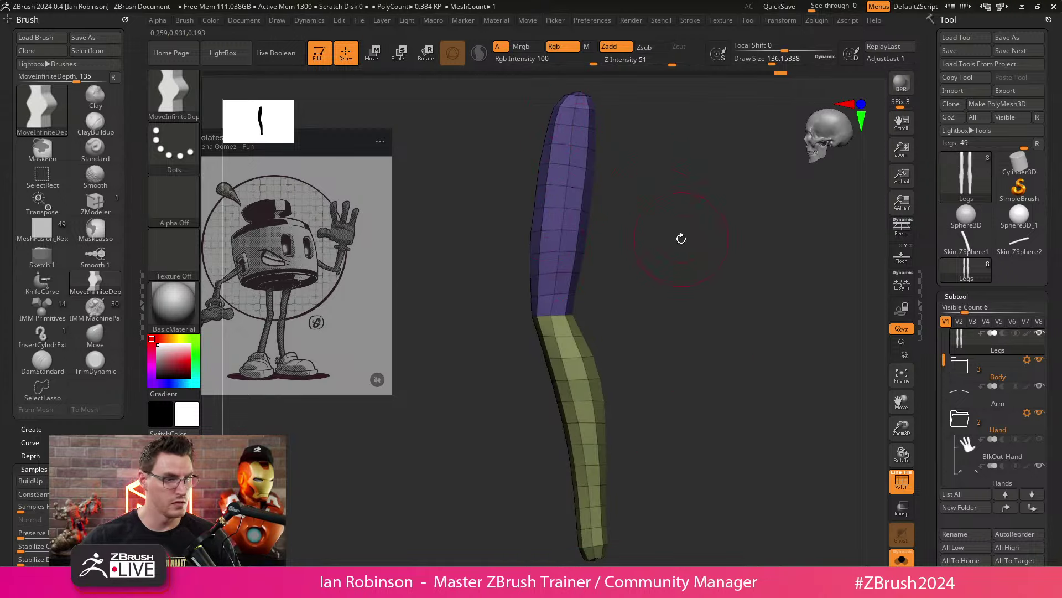
drag(680, 237, 699, 268)
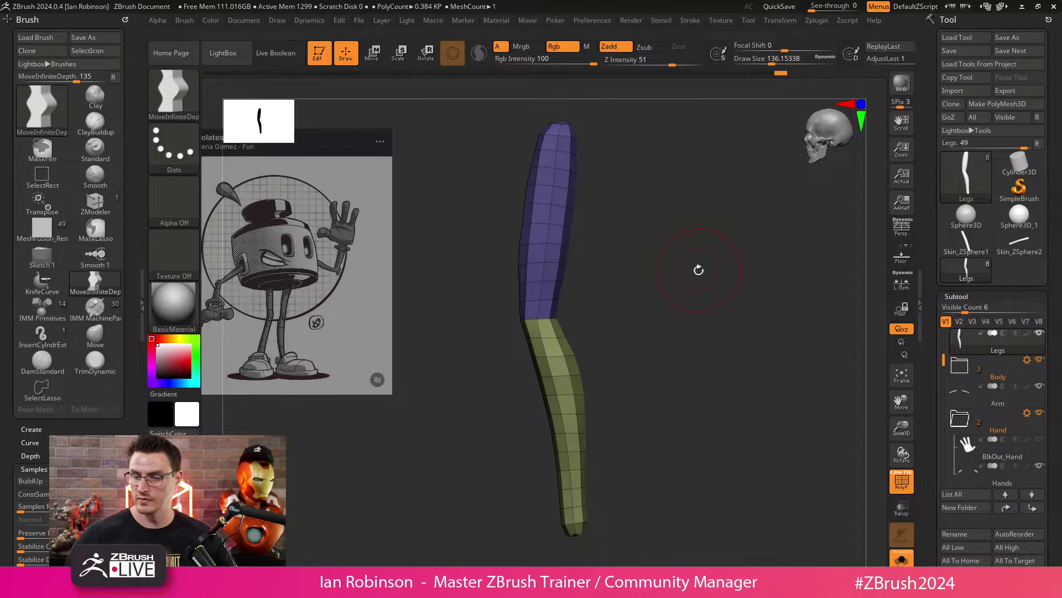
drag(698, 269, 666, 256)
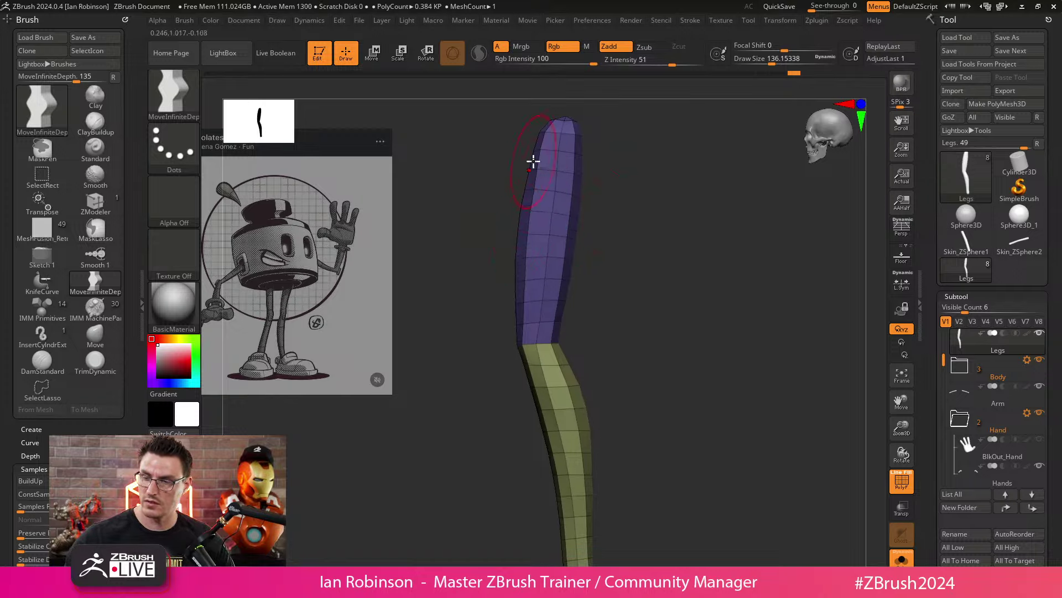
drag(683, 207, 680, 213)
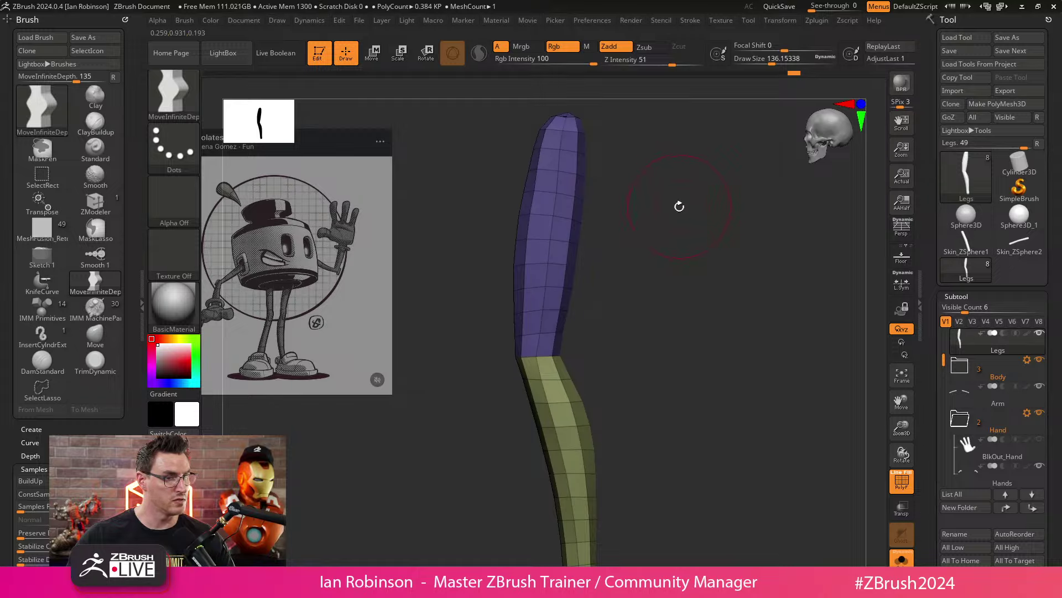
drag(699, 218, 692, 188)
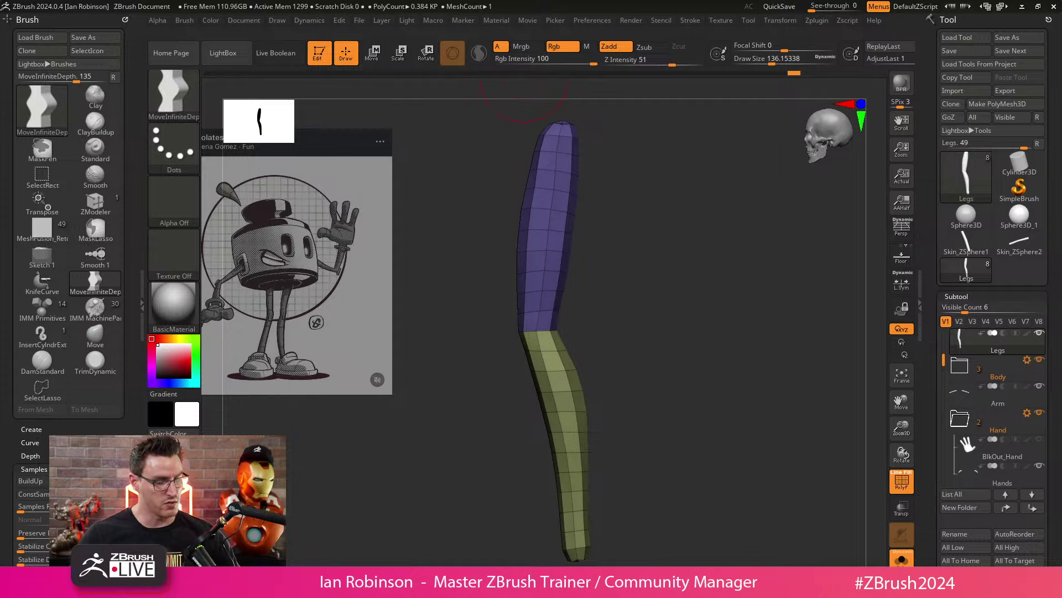
drag(656, 240, 726, 271)
Step: Collapse the tray holding the Brush palette and select the anatomy model among the LightBox tools
key(comma)
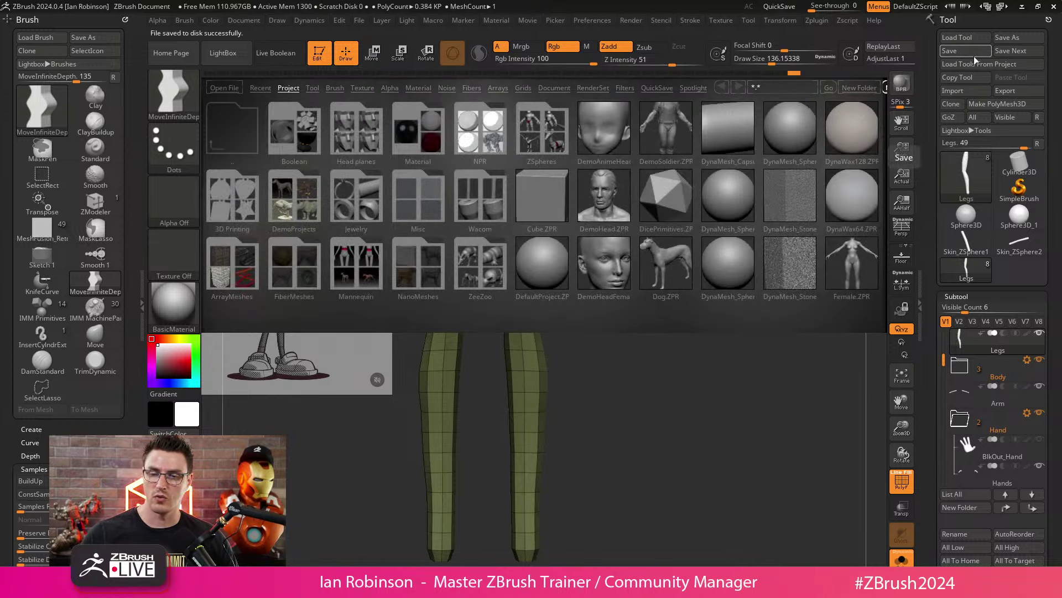
click(141, 301)
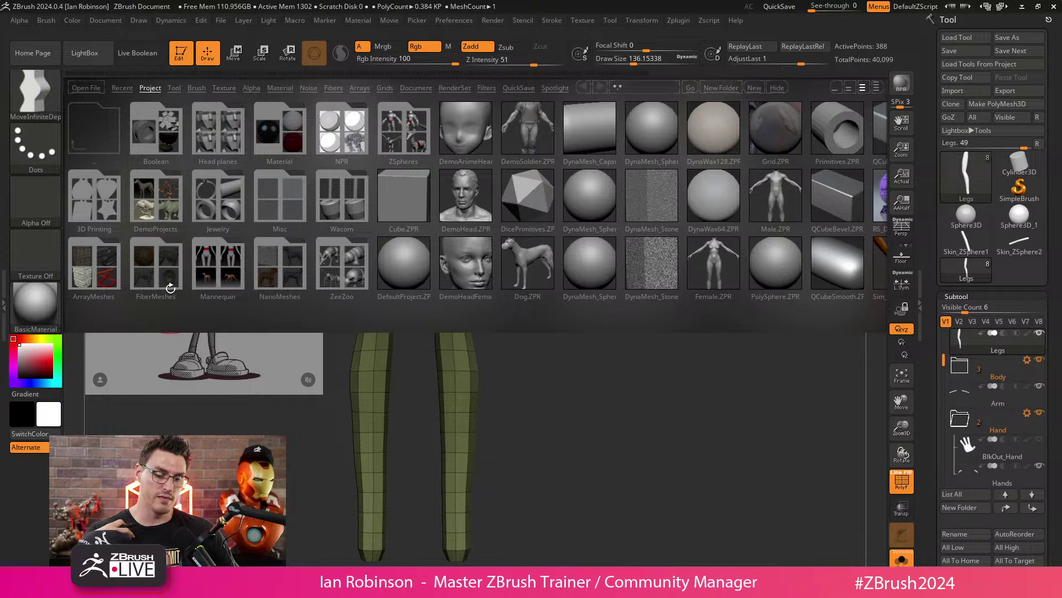
click(174, 88)
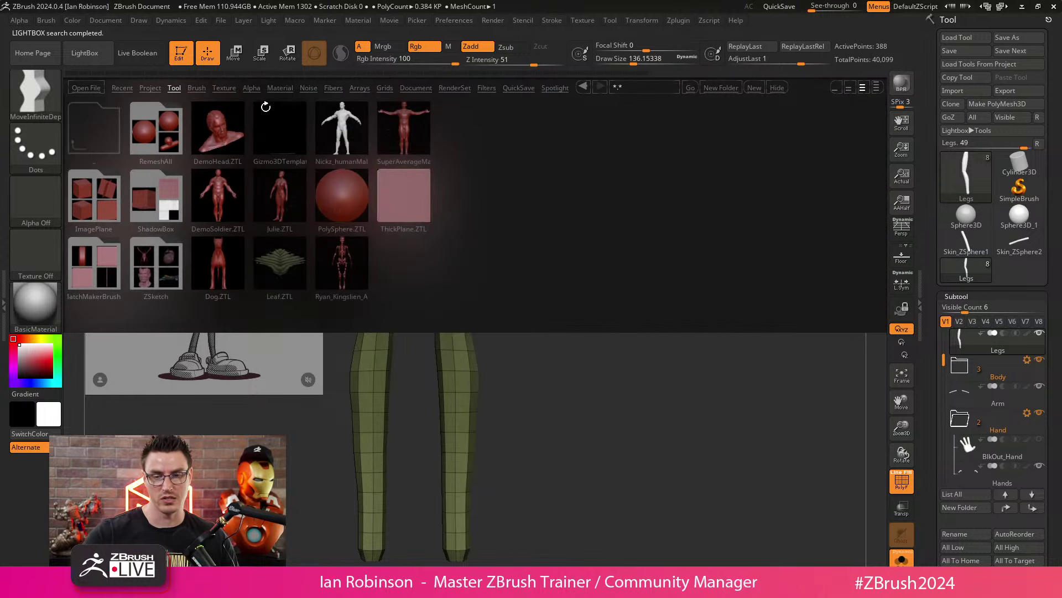
click(350, 257)
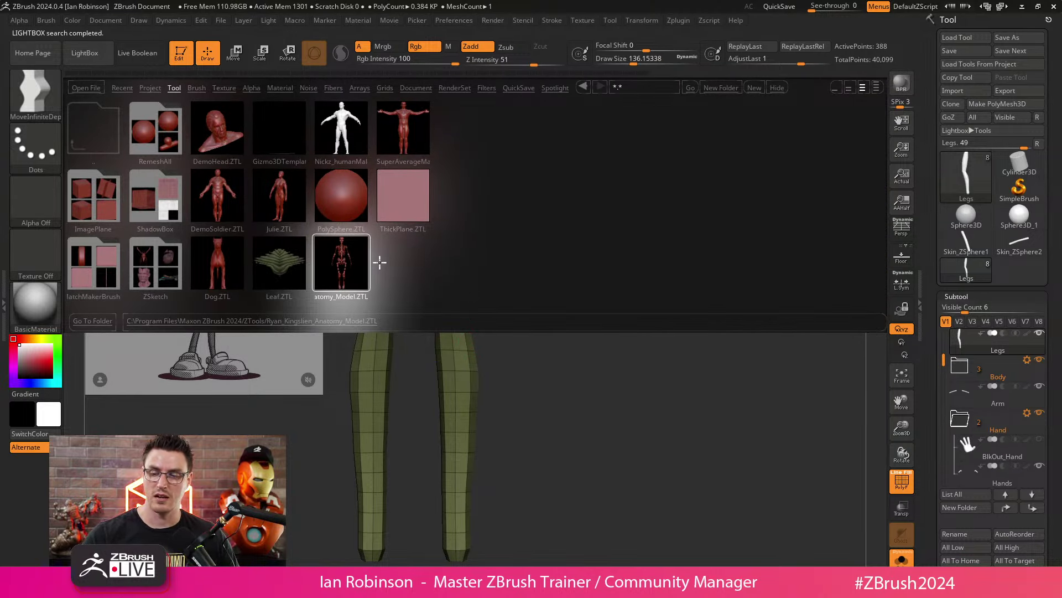
Step: Load the highlighted anatomy model as the active tool and close LightBox
scroll(383, 293, down, 1)
double_click(303, 253)
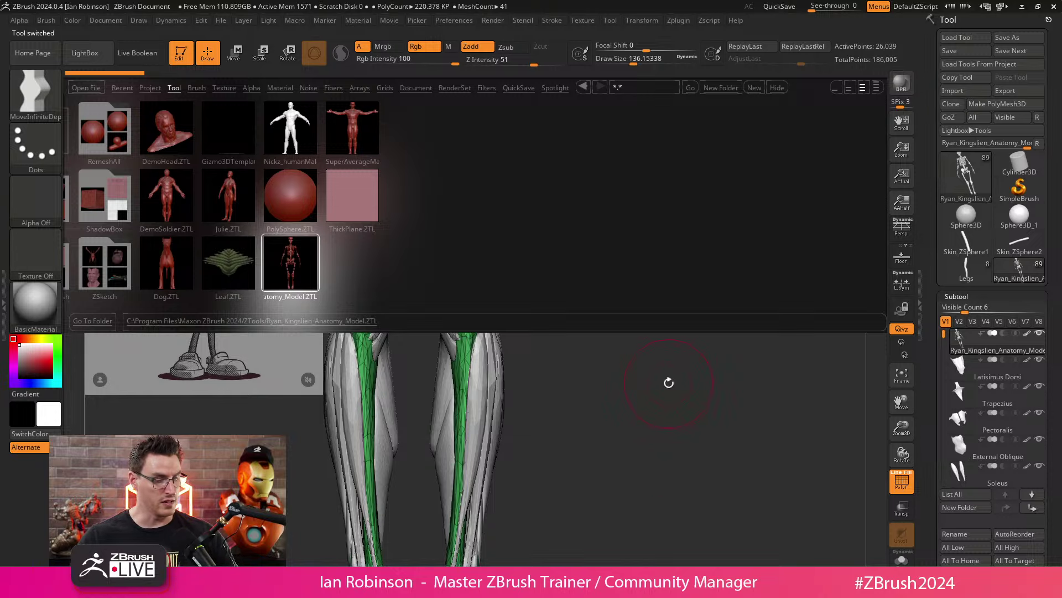
key(comma)
Step: Hide the anatomy model's Breasts subtool, turn PolyFrame off, and select the Pectoralis subtool
alt+drag(649, 374, 675, 334)
alt+click(475, 203)
key(shift+f)
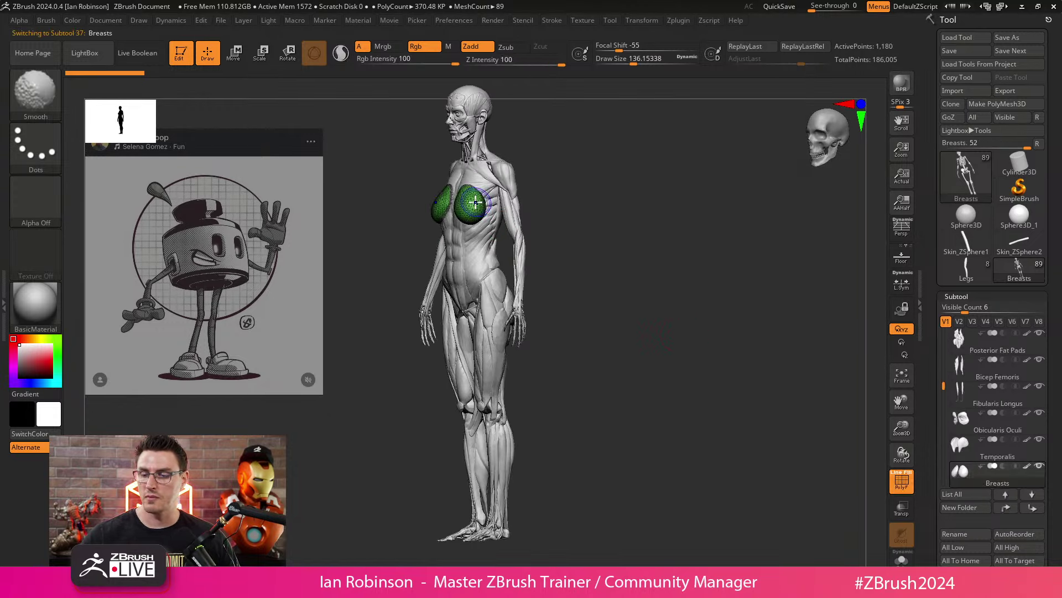
key(shift+f)
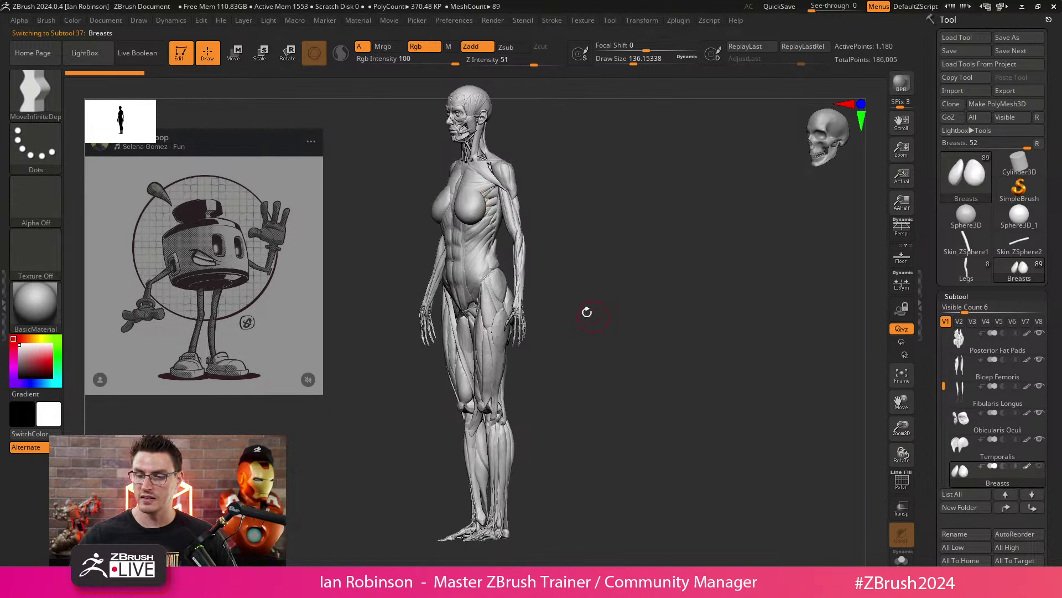
drag(612, 228, 487, 183)
alt+click(492, 173)
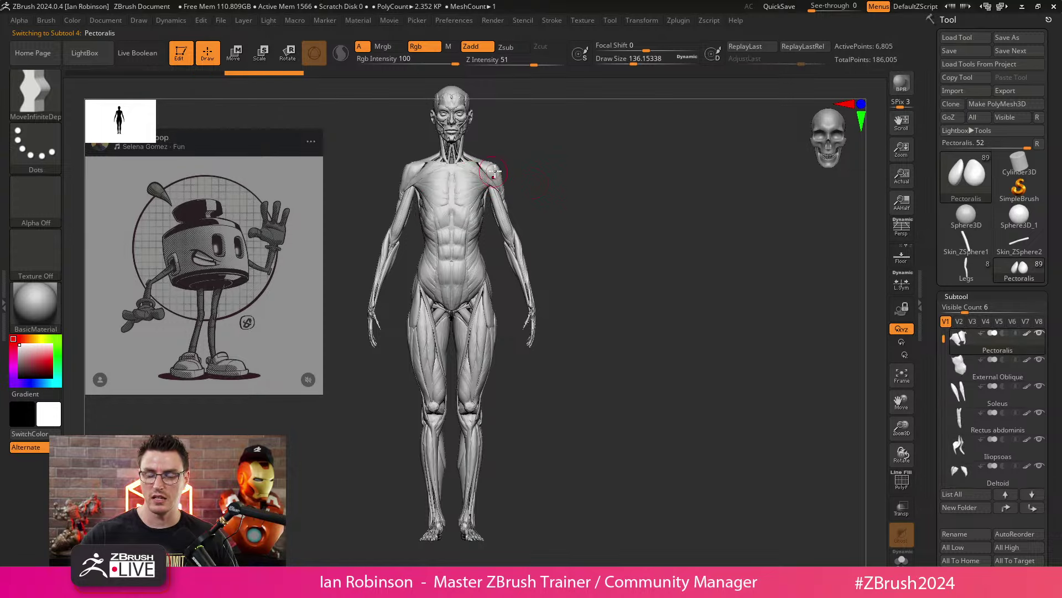
Step: Examine the anatomy model's torso, back, shoulders, head and neck from the front, rear and side
alt+drag(583, 185, 599, 201)
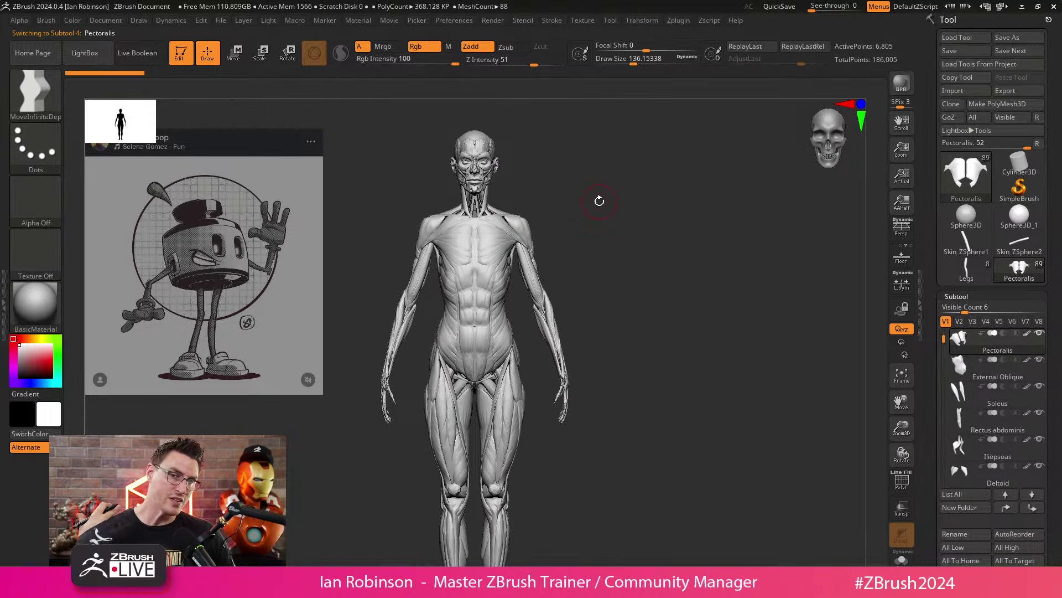
mouse_move(654, 246)
alt+mouse_down()
mouse_move(681, 246)
mouse_move(679, 263)
mouse_move(644, 263)
mouse_move(623, 246)
mouse_move(638, 254)
mouse_move(635, 238)
alt+mouse_up()
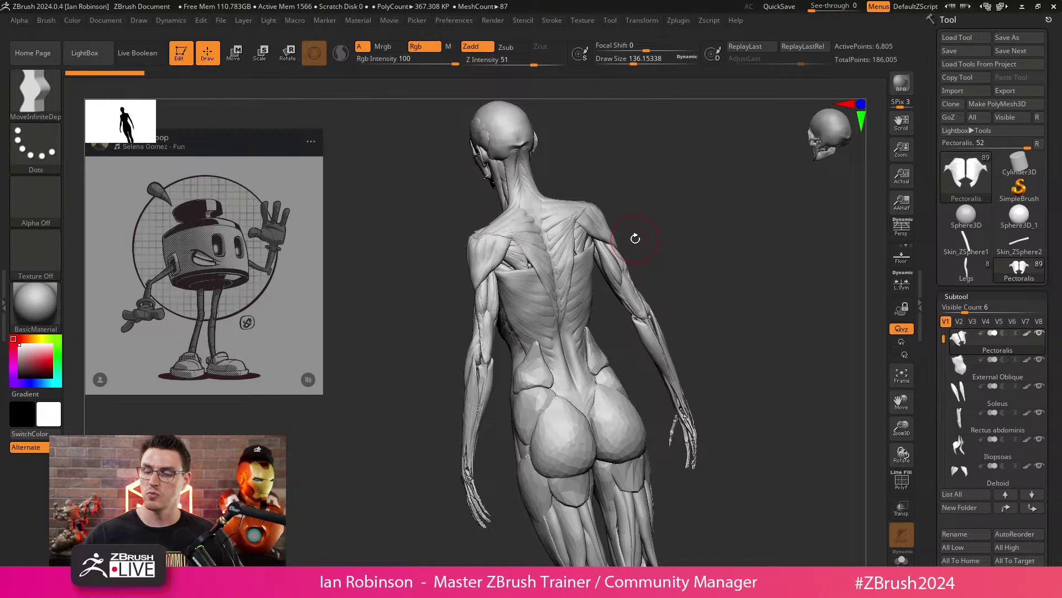
drag(696, 253, 751, 231)
shift+drag(630, 354, 636, 327)
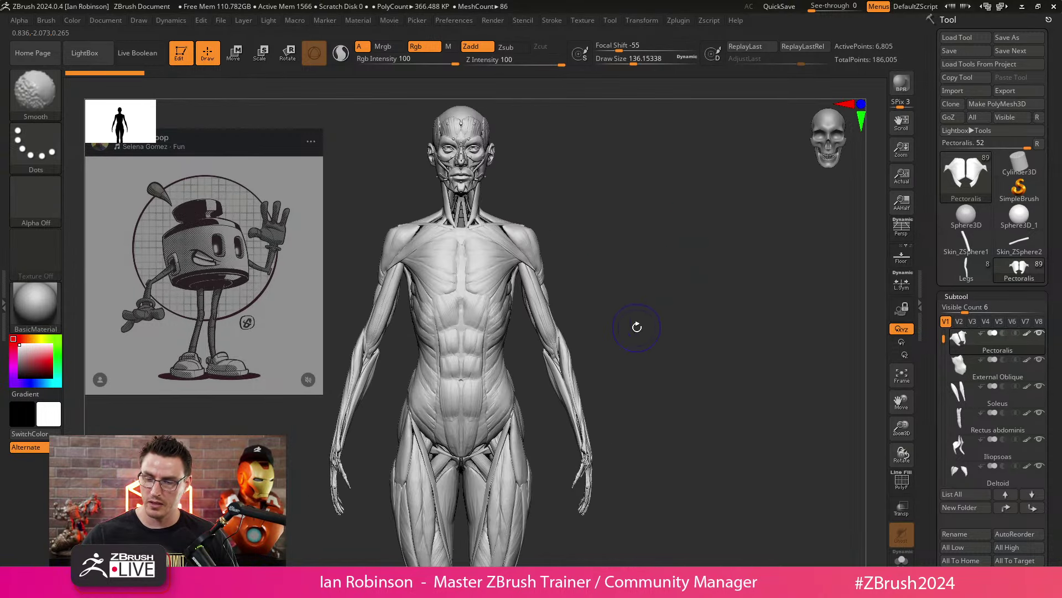
alt+drag(582, 295, 610, 314)
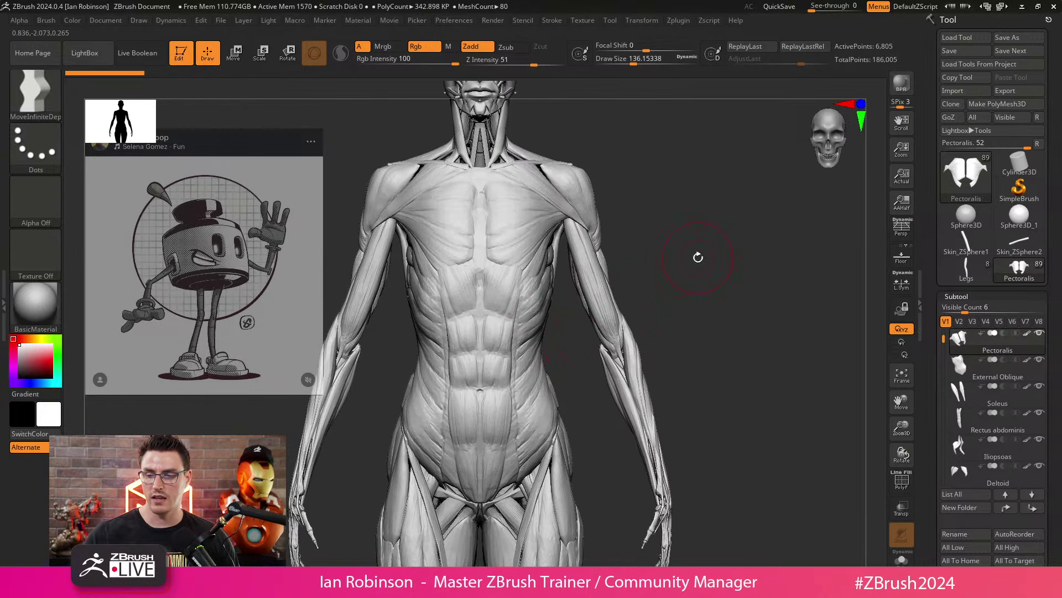
mouse_move(698, 256)
alt+mouse_down()
mouse_move(687, 290)
mouse_move(664, 256)
mouse_move(692, 304)
mouse_move(671, 266)
mouse_move(705, 194)
mouse_move(652, 185)
mouse_move(718, 237)
mouse_move(553, 238)
alt+mouse_up()
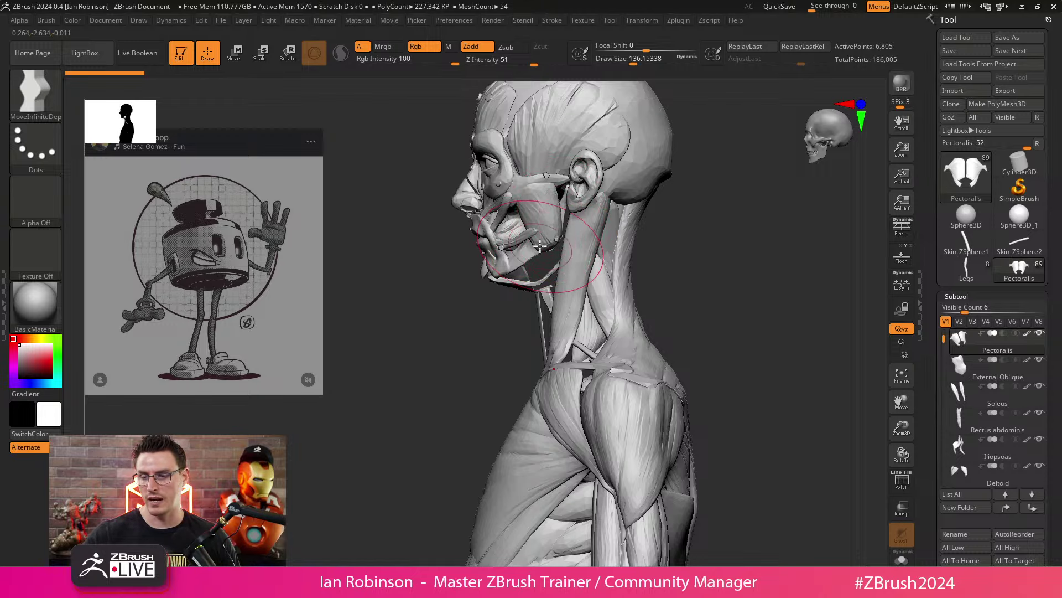
drag(519, 303, 603, 270)
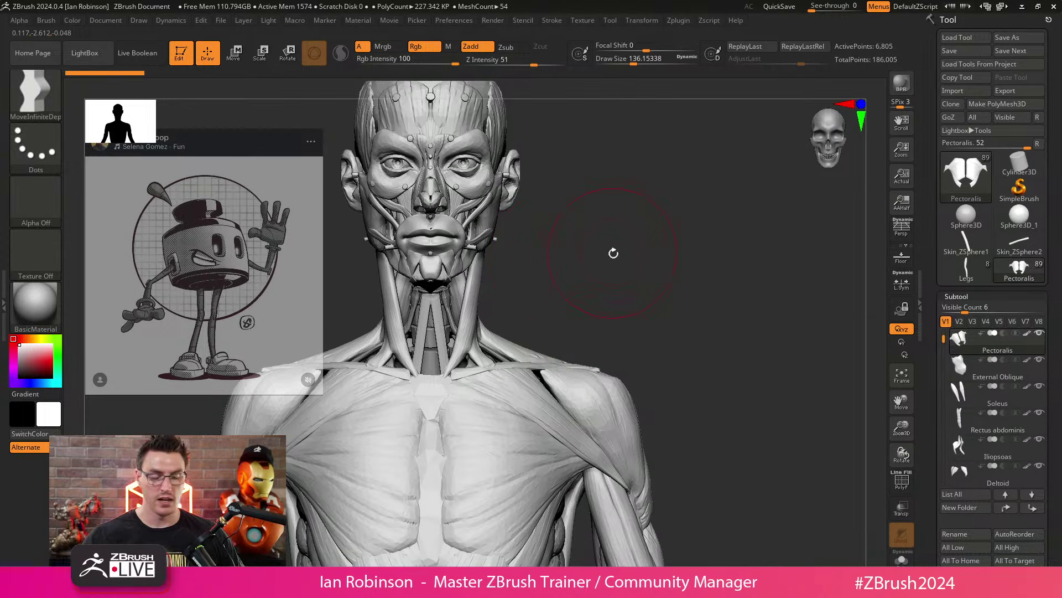
mouse_move(613, 253)
alt+mouse_down()
mouse_move(616, 230)
mouse_move(611, 255)
alt+mouse_up()
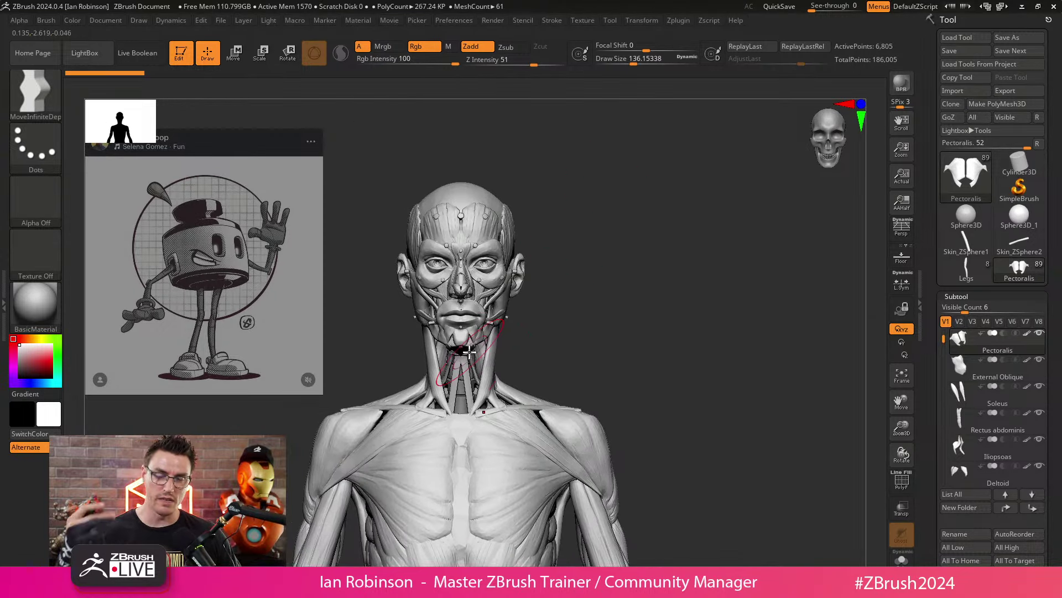
alt+drag(621, 301, 677, 322)
Step: Turn PolyFrame on over the chest and highlight the External Oblique and a neighbouring muscle from the subtool list
key(shift+f)
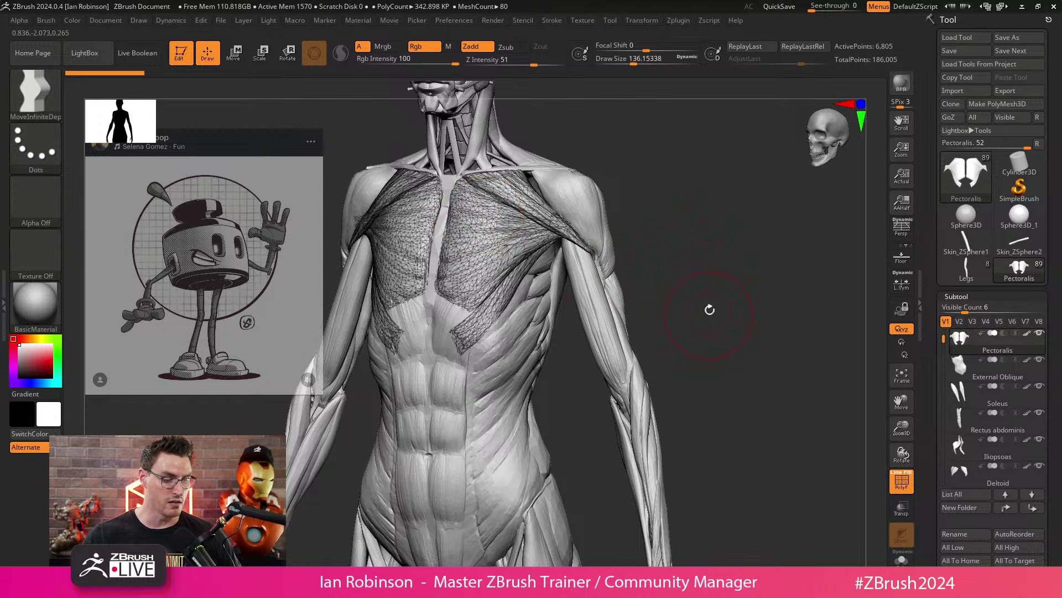
alt+drag(710, 309, 723, 332)
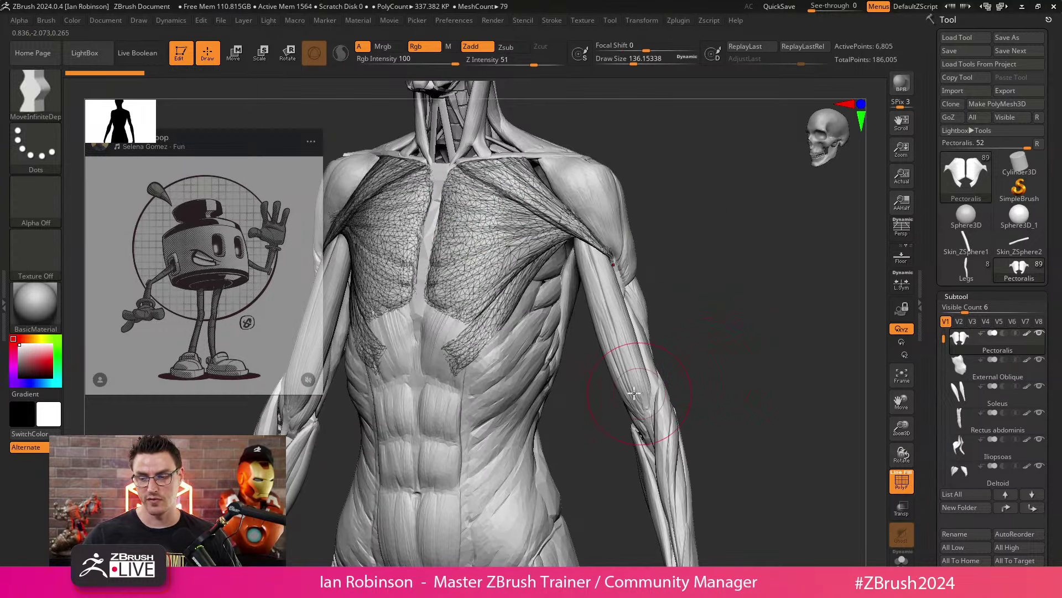
mouse_move(1006, 348)
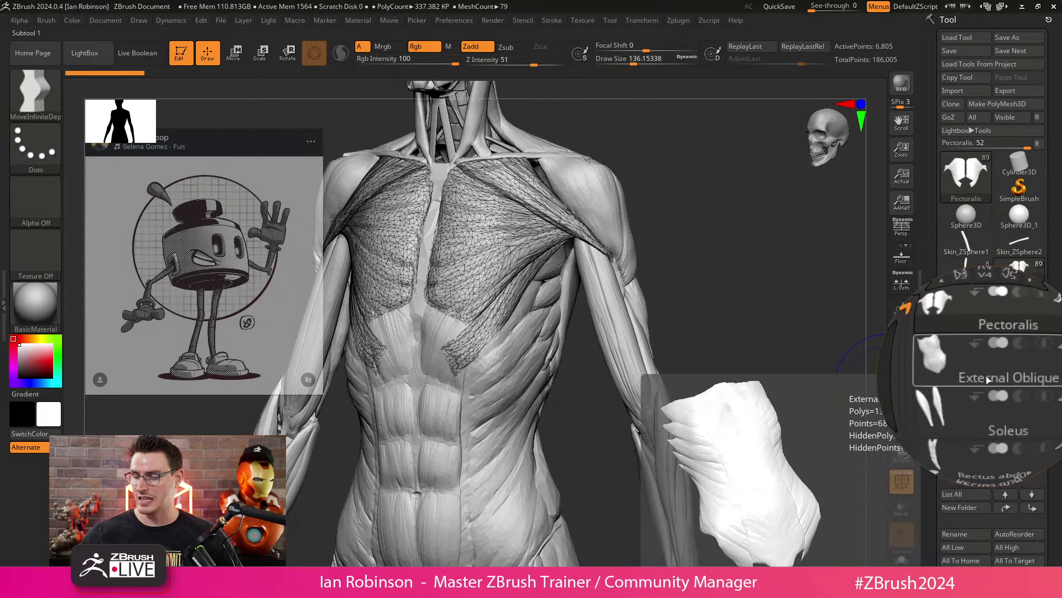
click(991, 378)
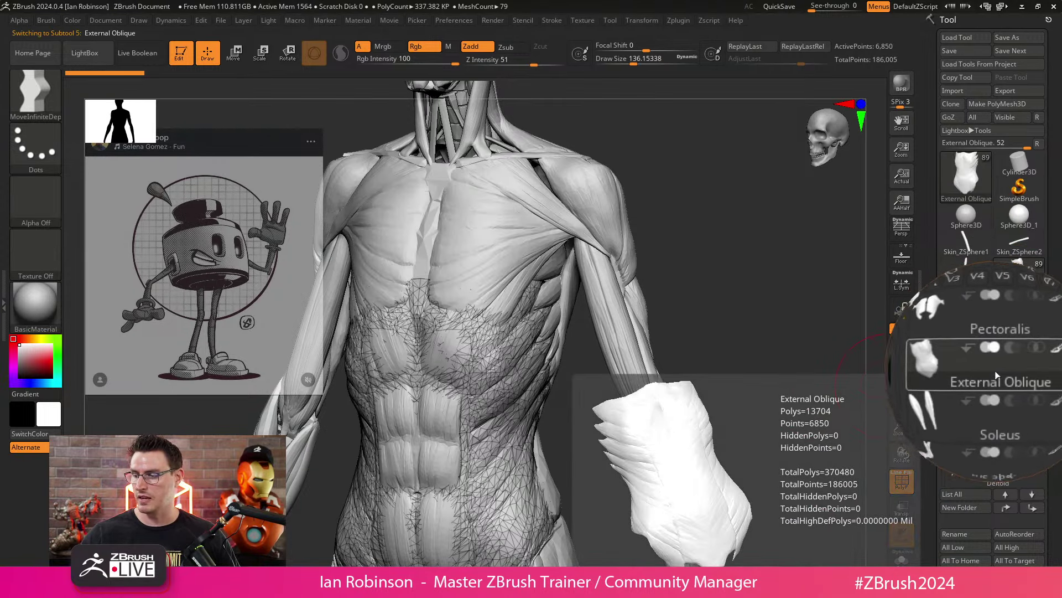
click(1007, 401)
Step: Highlight individual arm muscles on the anatomy model, including the Tricep and Ext Carpi Radialis Longus
alt+drag(759, 380, 689, 315)
alt+click(556, 227)
drag(667, 261, 582, 271)
alt+click(555, 257)
drag(700, 277, 605, 249)
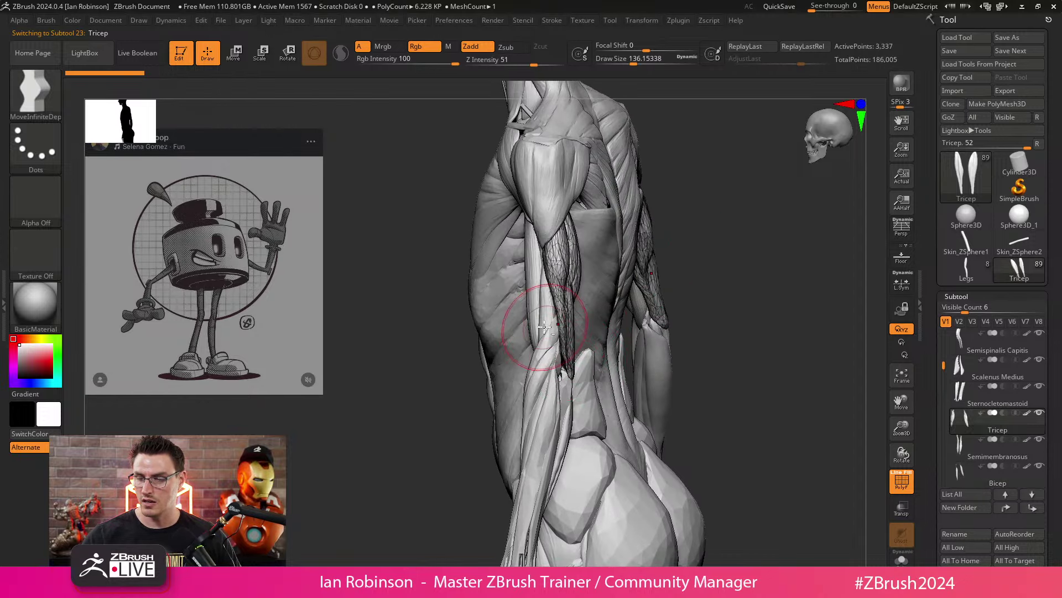
alt+click(591, 300)
mouse_move(682, 289)
mouse_down()
mouse_move(670, 275)
mouse_move(692, 273)
mouse_move(674, 304)
mouse_move(580, 359)
mouse_move(642, 322)
mouse_move(643, 336)
mouse_move(660, 330)
mouse_move(559, 324)
mouse_up()
alt+click(570, 362)
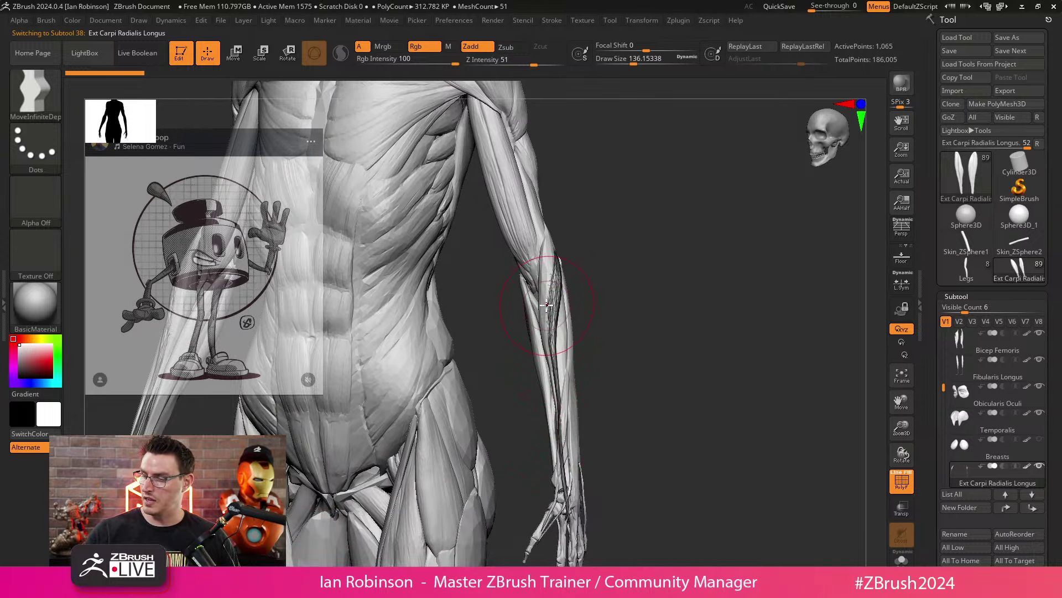
Step: Highlight the Serratus Anterior_1 along the ribs and the External Oblique across the torso
drag(615, 426, 486, 308)
alt+click(439, 221)
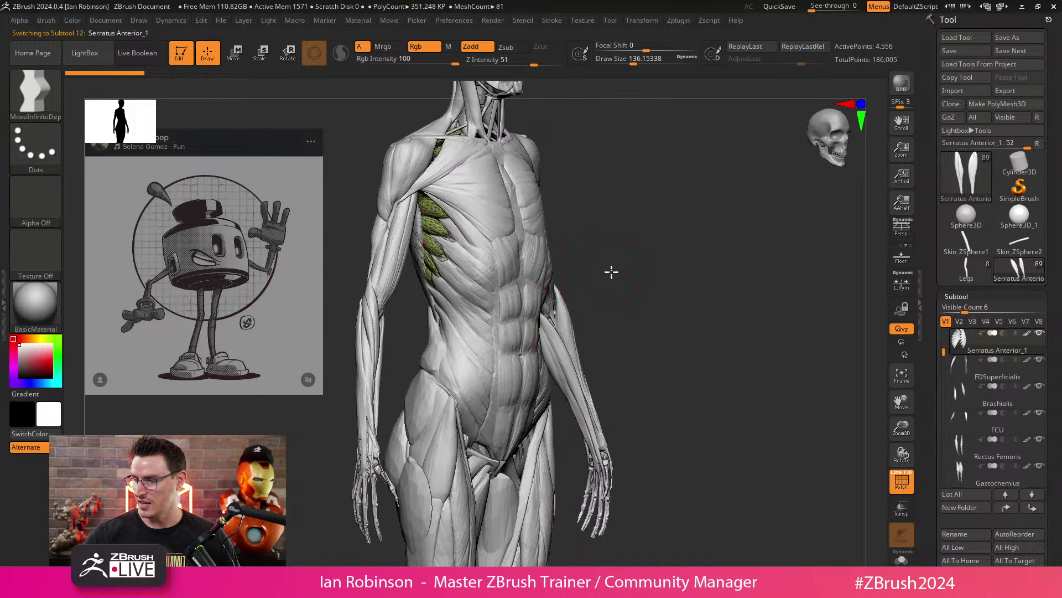
drag(612, 271, 740, 310)
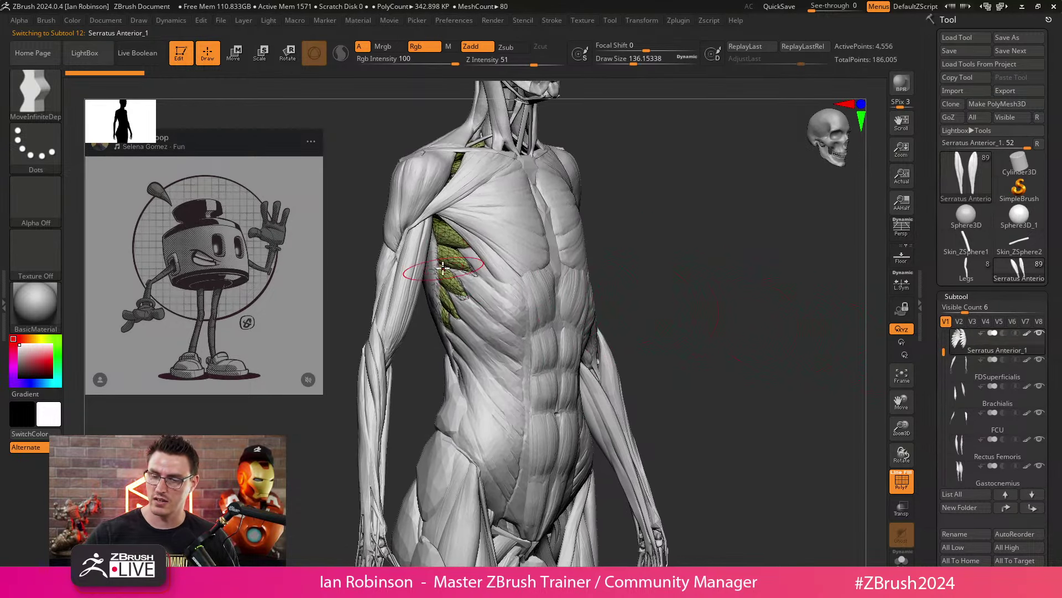
alt+click(450, 315)
drag(633, 348, 673, 262)
alt+click(470, 278)
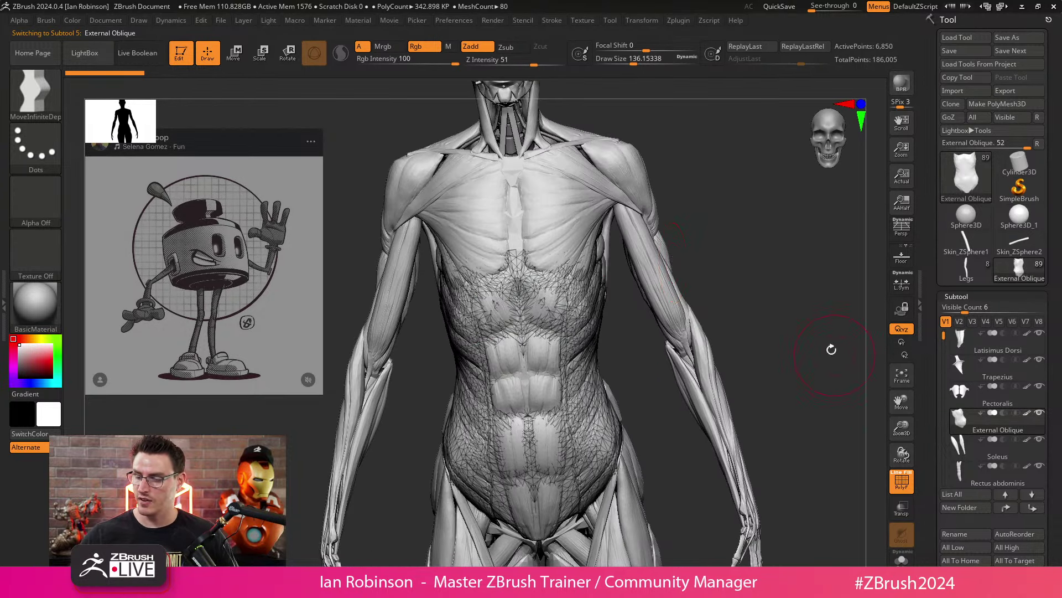
Step: Select the Rectus Femoris on the thighs and turn PolyFrame off
alt+drag(832, 348, 775, 206)
alt+click(564, 434)
key(f)
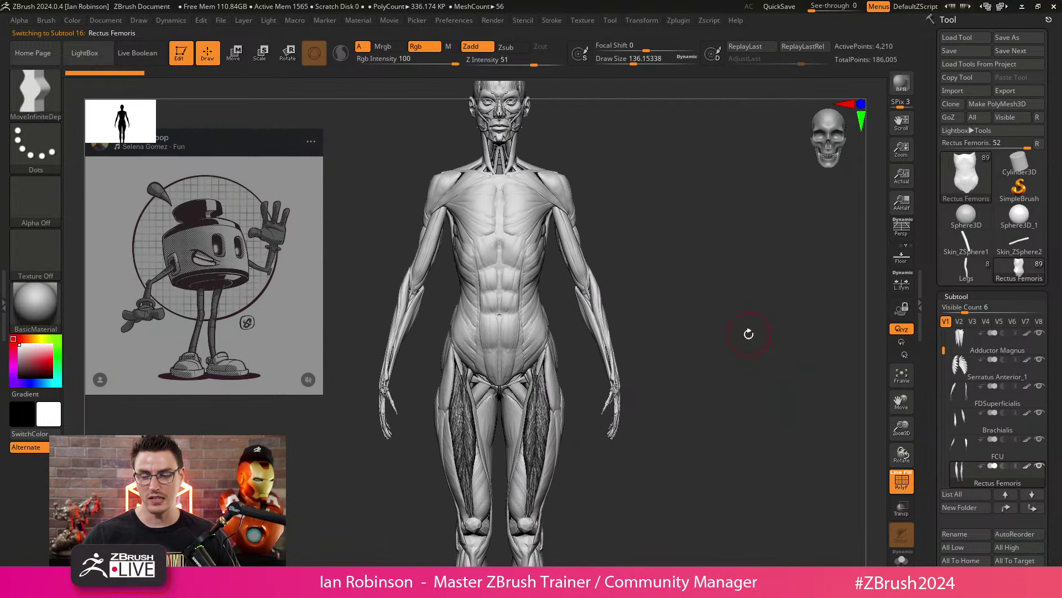
key(shift+f)
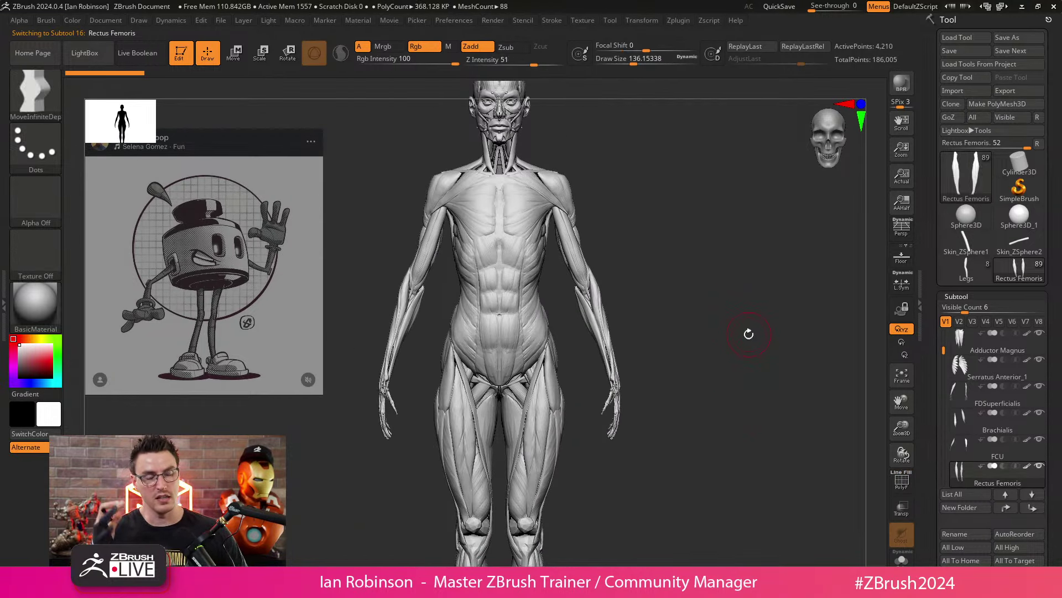
Step: Leave canvas snapshots of the full anatomy model in front and side views beside the character reference
alt+drag(838, 321, 678, 332)
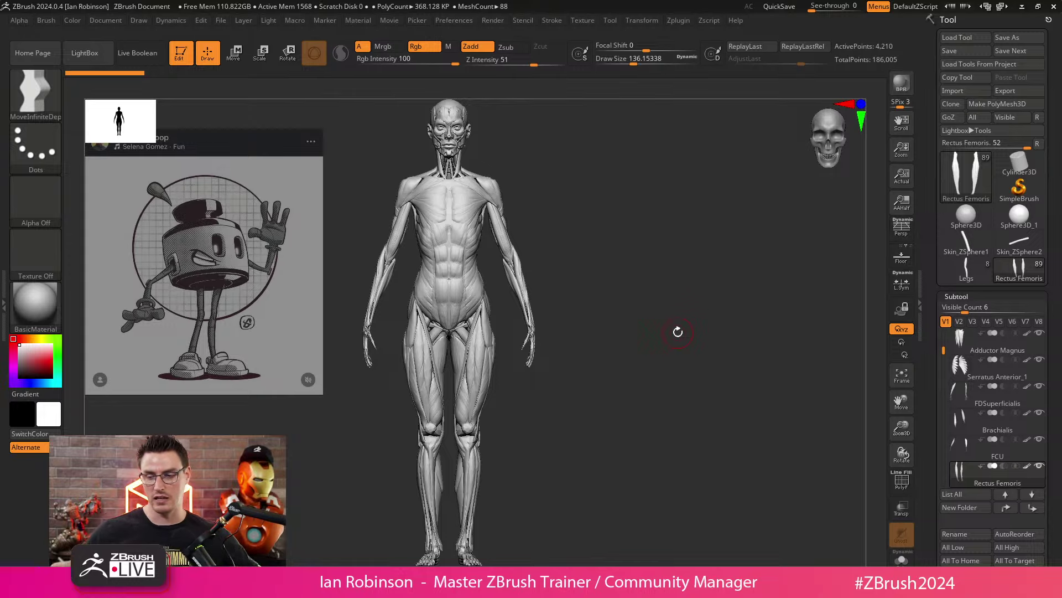
alt+drag(607, 270, 864, 289)
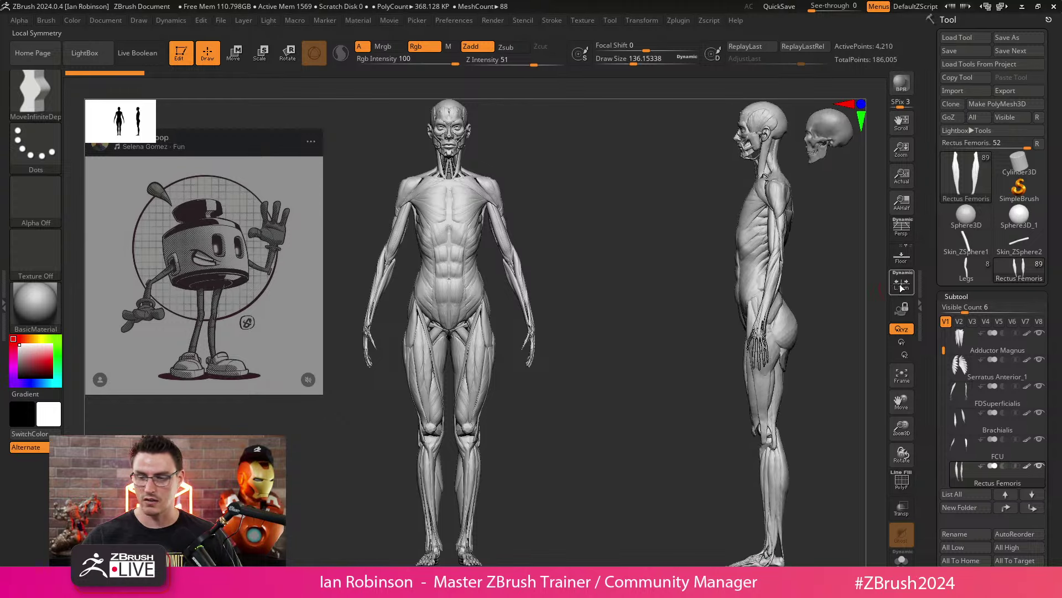
Step: Switch to the character's Legs tool, fit it between the anatomy snapshots, and isolate the legs for comparison
click(966, 177)
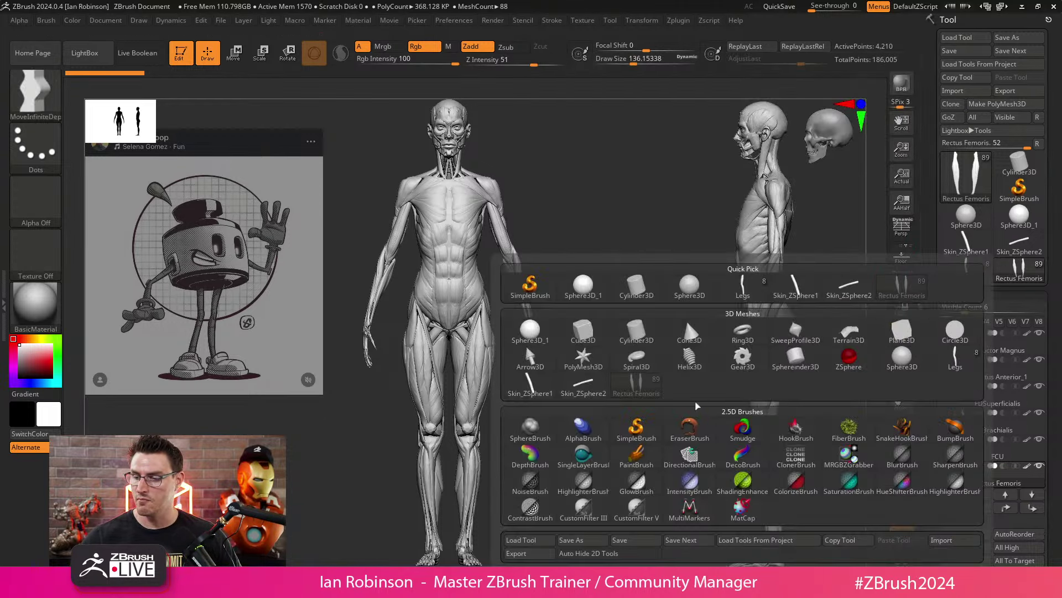
click(635, 355)
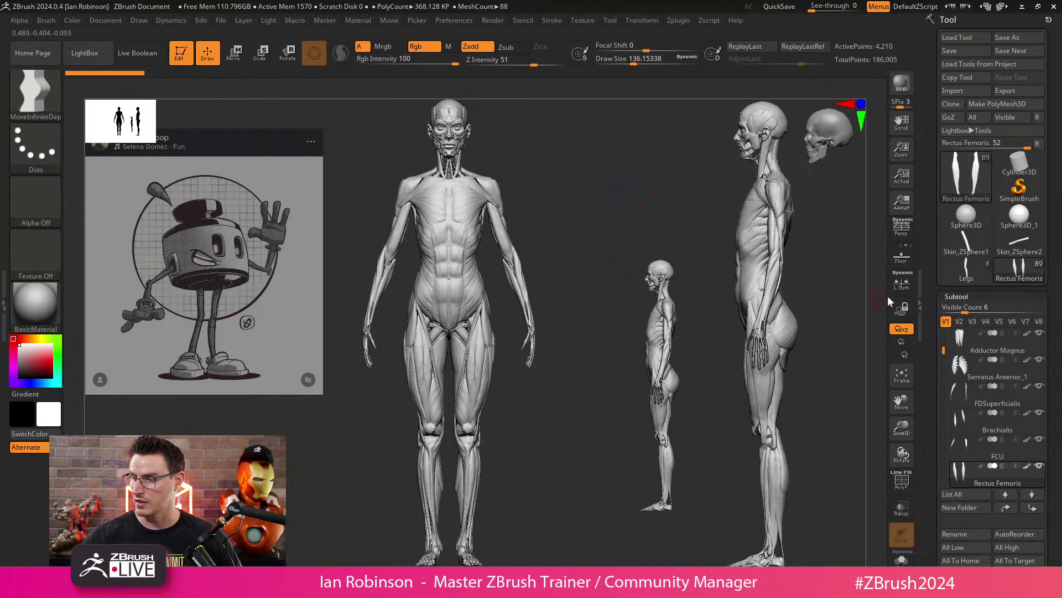
click(980, 270)
drag(685, 431, 704, 464)
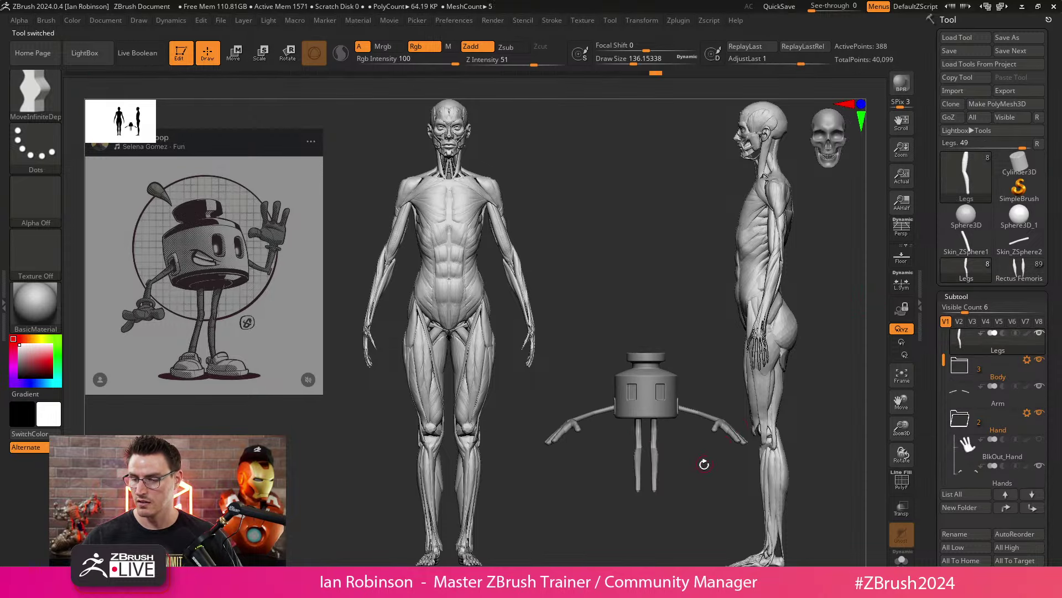
scroll(704, 464, up, 5)
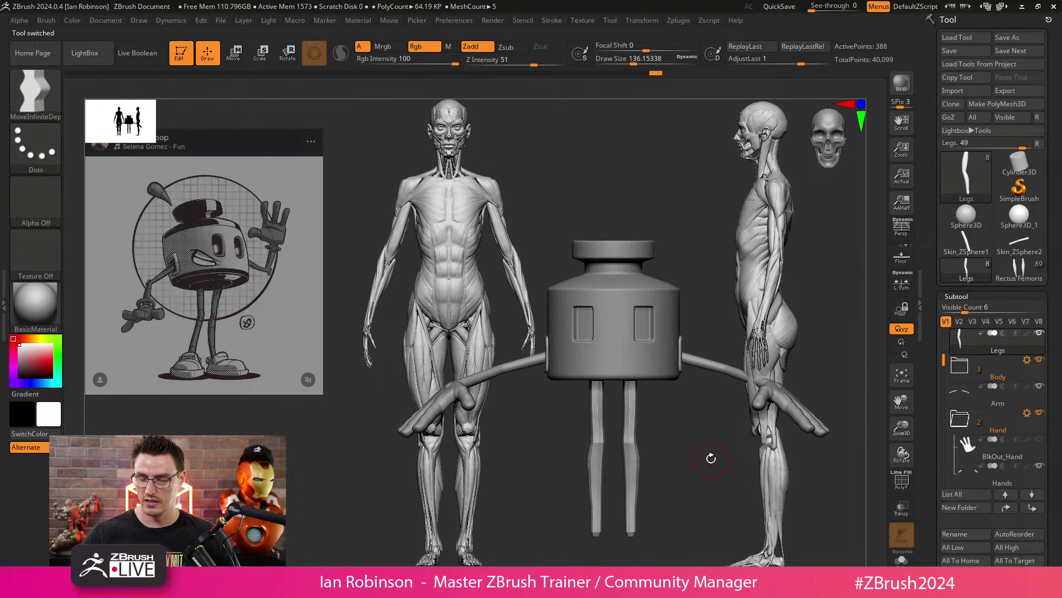
scroll(711, 458, down, 4)
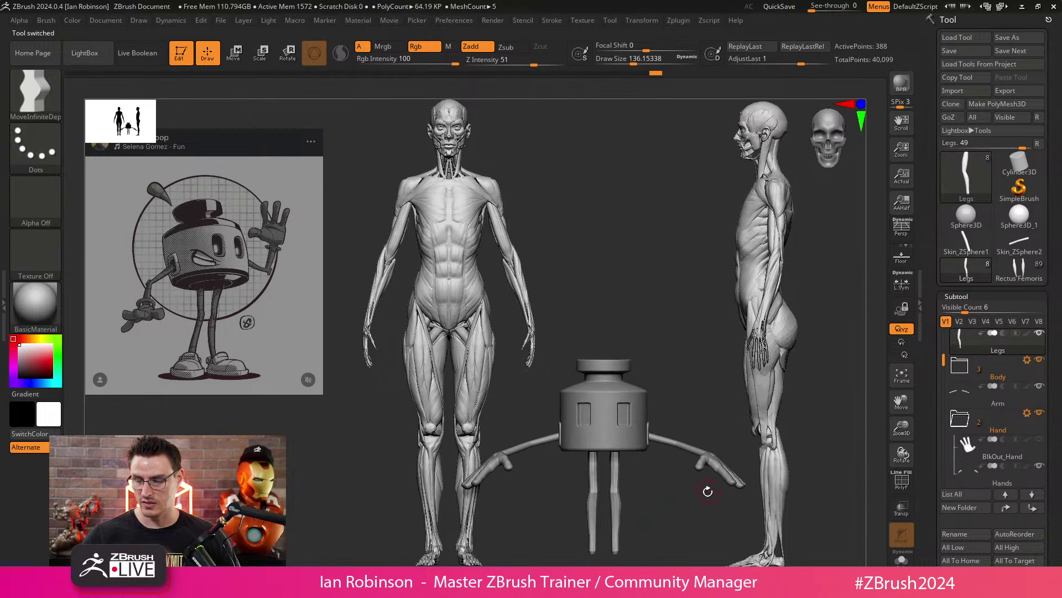
alt+drag(708, 492, 657, 438)
click(618, 452)
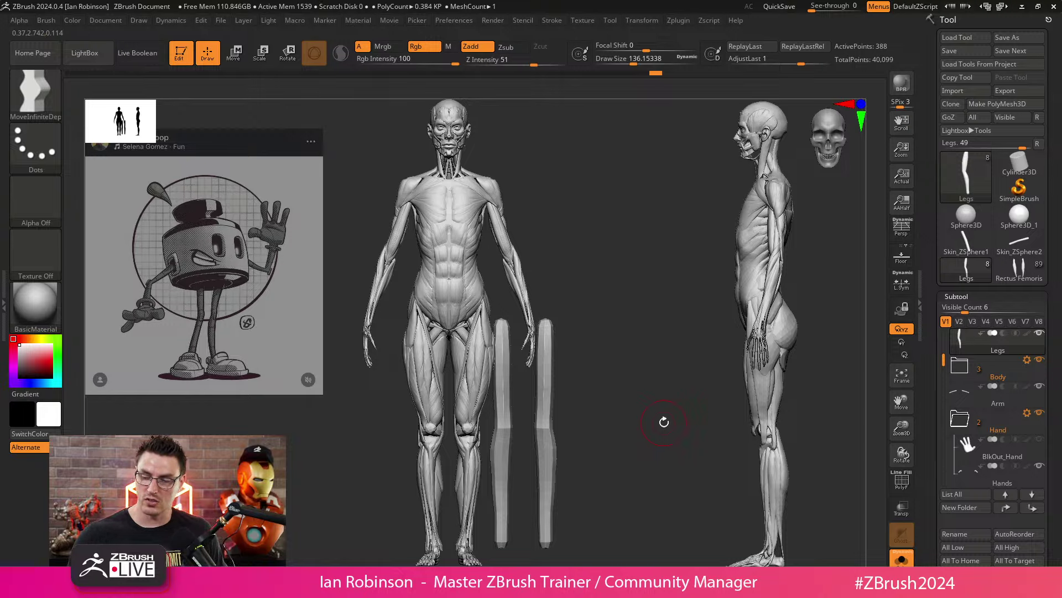
key(ctrl+shift)
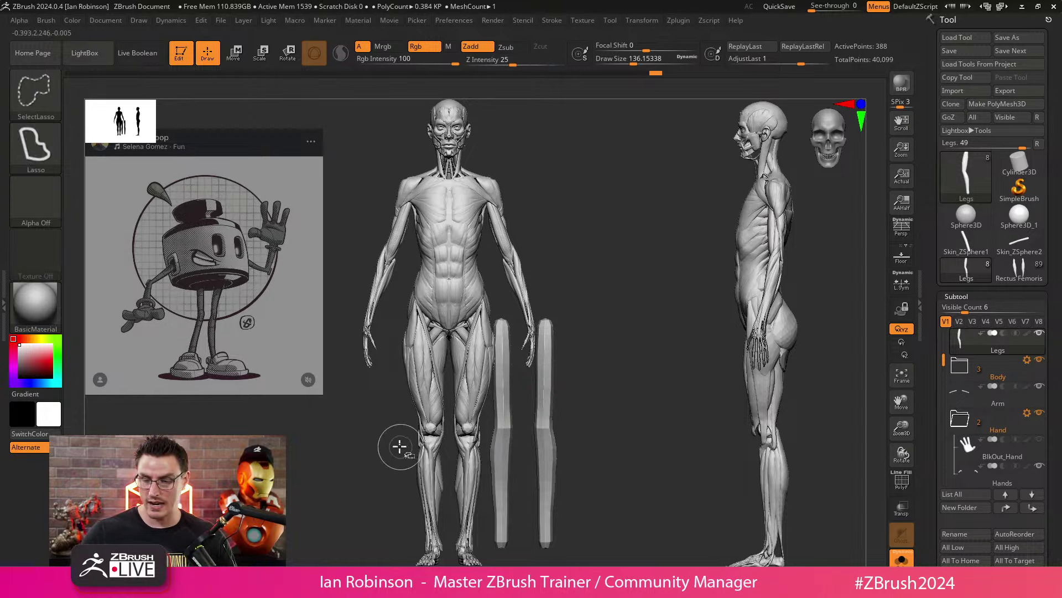
mouse_move(387, 427)
ctrl+shift+mouse_down()
mouse_move(551, 436)
mouse_move(636, 423)
mouse_move(621, 423)
mouse_move(600, 306)
mouse_move(594, 312)
mouse_move(610, 301)
mouse_move(595, 302)
mouse_move(604, 305)
mouse_move(603, 541)
mouse_move(375, 484)
ctrl+shift+mouse_up()
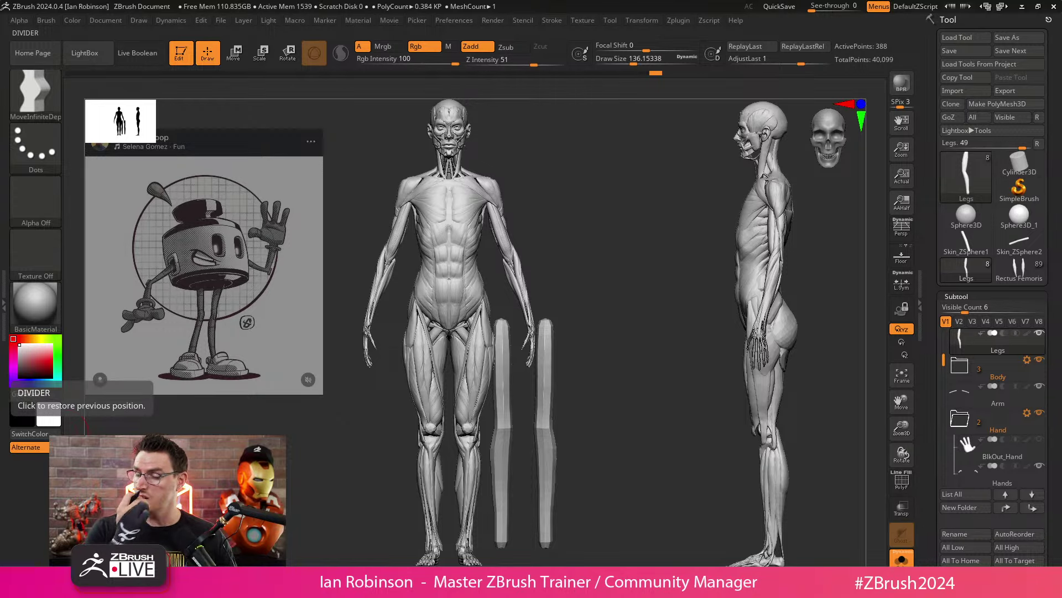
drag(589, 285, 604, 286)
Step: Switch back to the anatomy model, show all its muscles, and enlarge it to inspect the thighs, knees and calves
click(1019, 268)
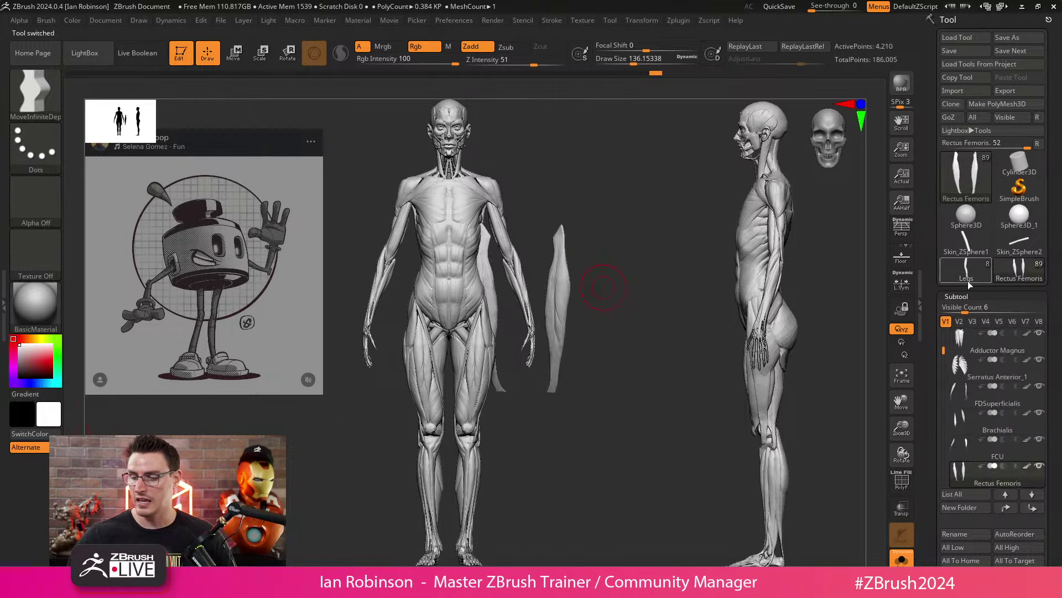
drag(654, 327, 723, 406)
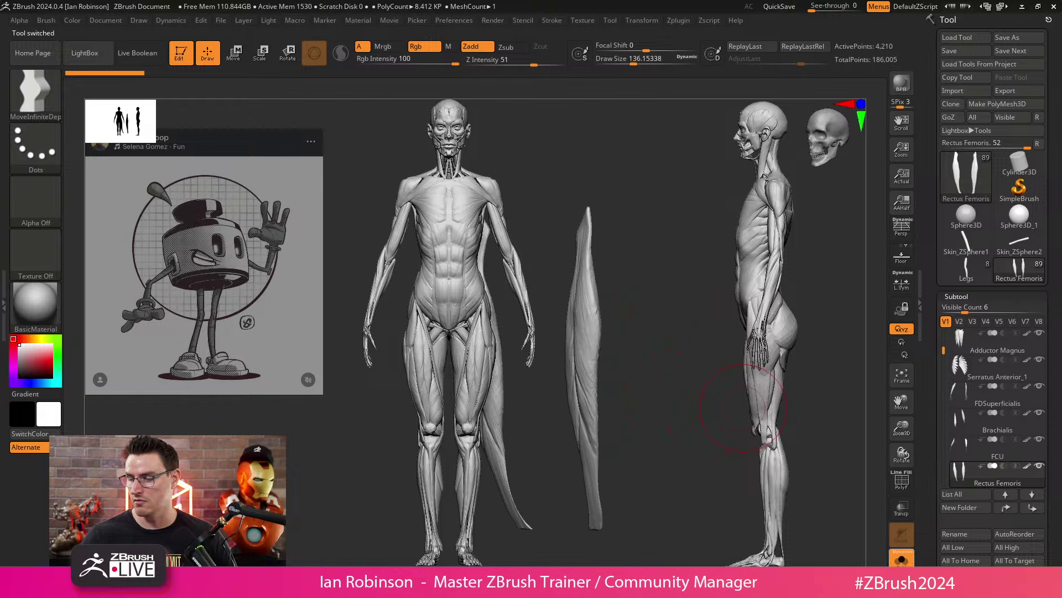
click(743, 407)
alt+drag(704, 463, 612, 394)
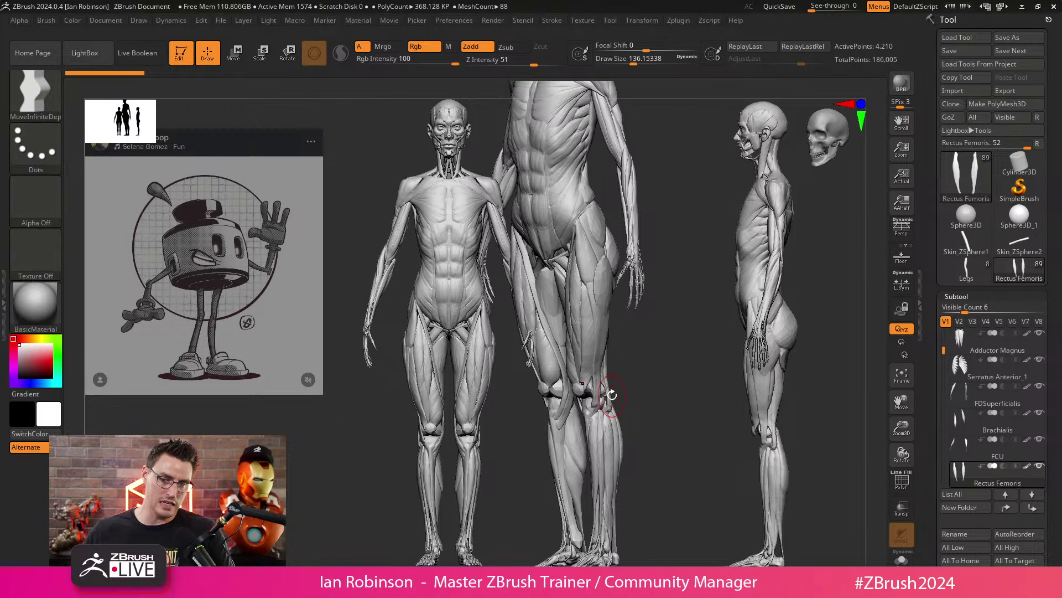
Step: Switch back to the character's Legs tool, face it front-on and turn on dynamic subdivision for the legs
click(977, 277)
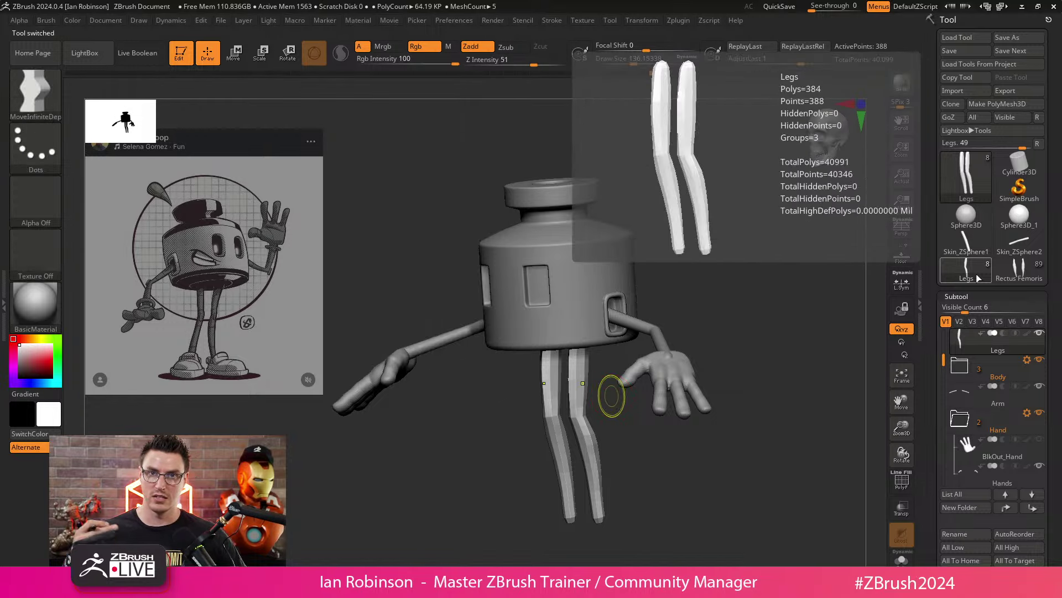
drag(667, 466, 683, 458)
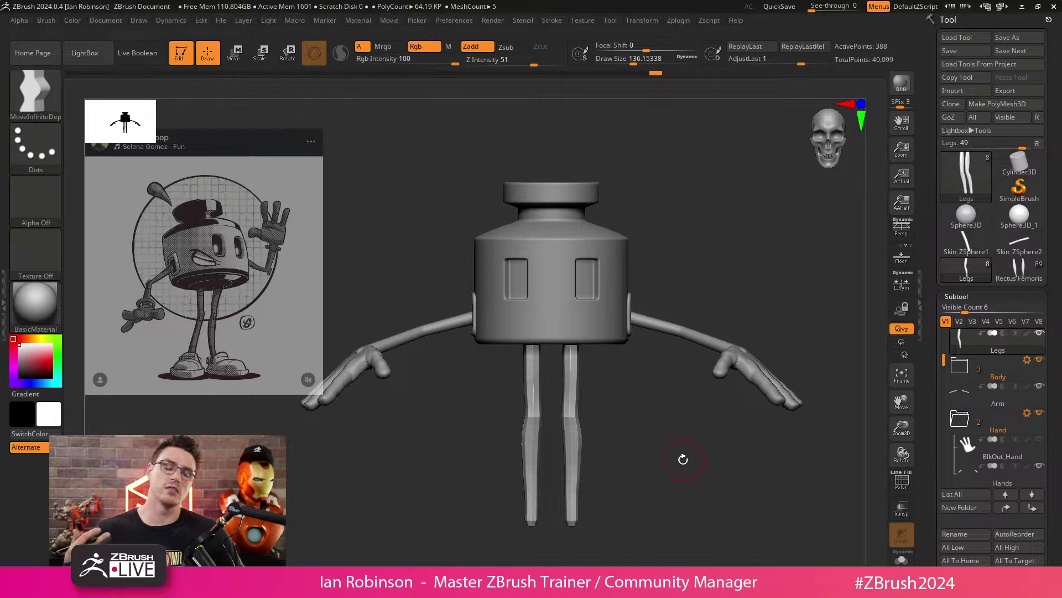
key(d)
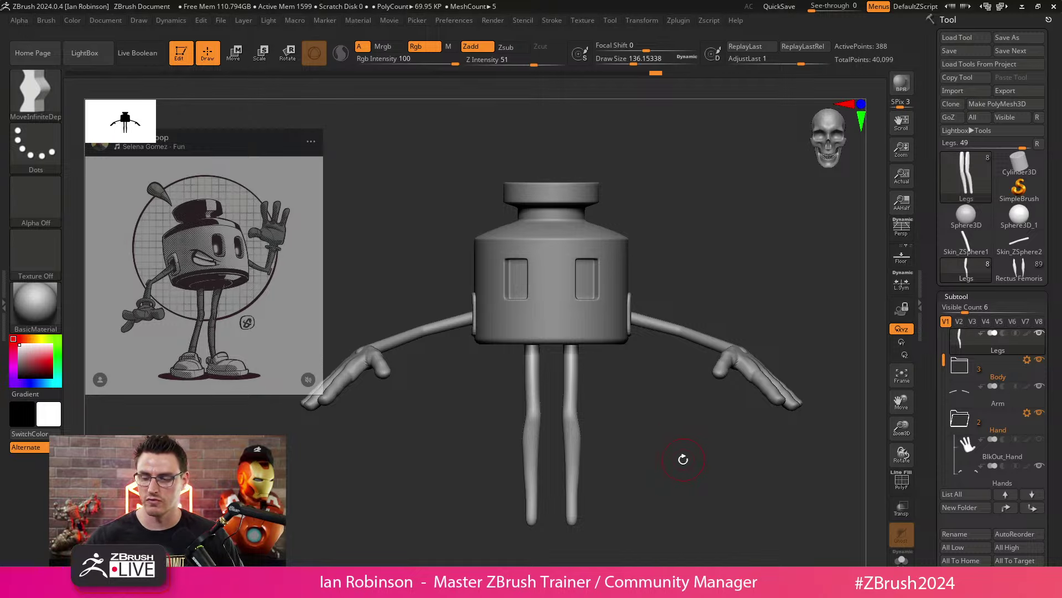
Step: Dock the Brush palette beside the canvas and locate its Auto Masking settings, with the draw size at about 280
mouse_move(684, 459)
alt+mouse_down()
mouse_move(641, 441)
mouse_move(647, 409)
alt+mouse_up()
key(s)
drag(647, 407, 662, 407)
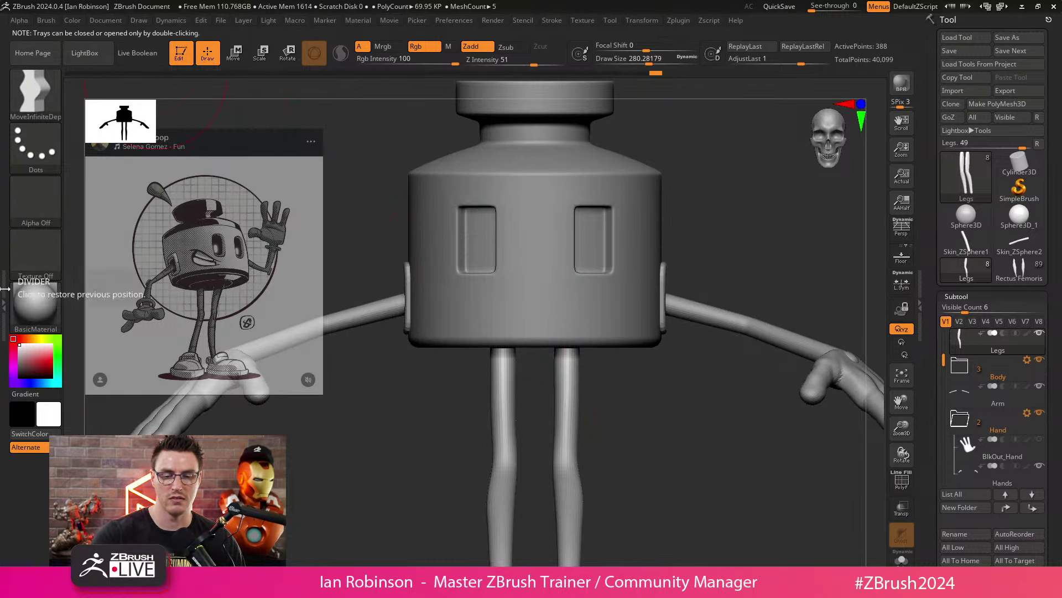
click(46, 20)
scroll(86, 332, down, 10)
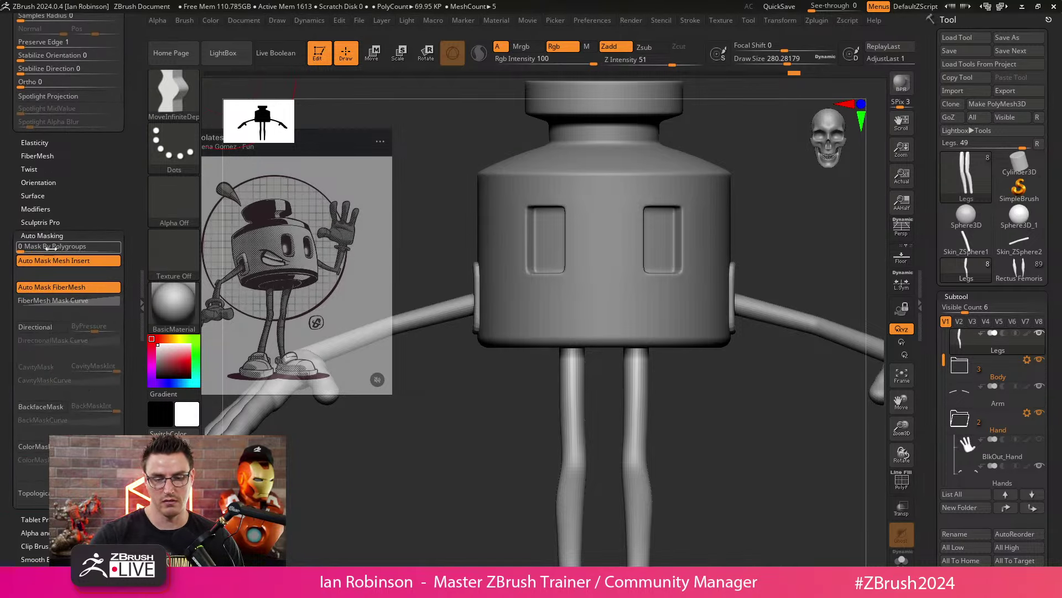
click(76, 242)
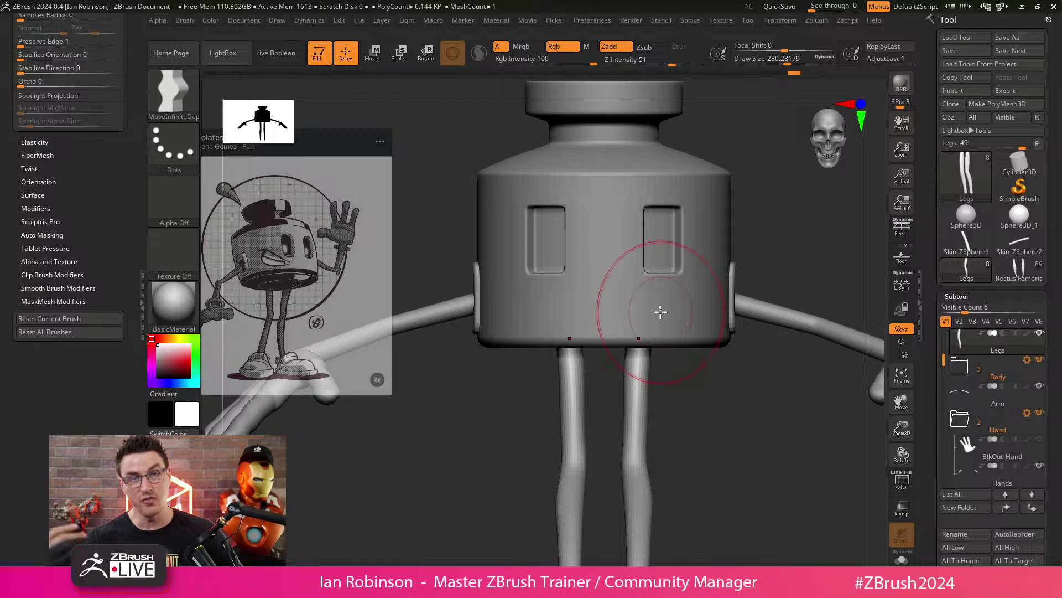
Step: Isolate the legs in Solo mode and reduce the draw size to about 192
click(901, 558)
key(s)
click(701, 371)
drag(701, 370, 686, 370)
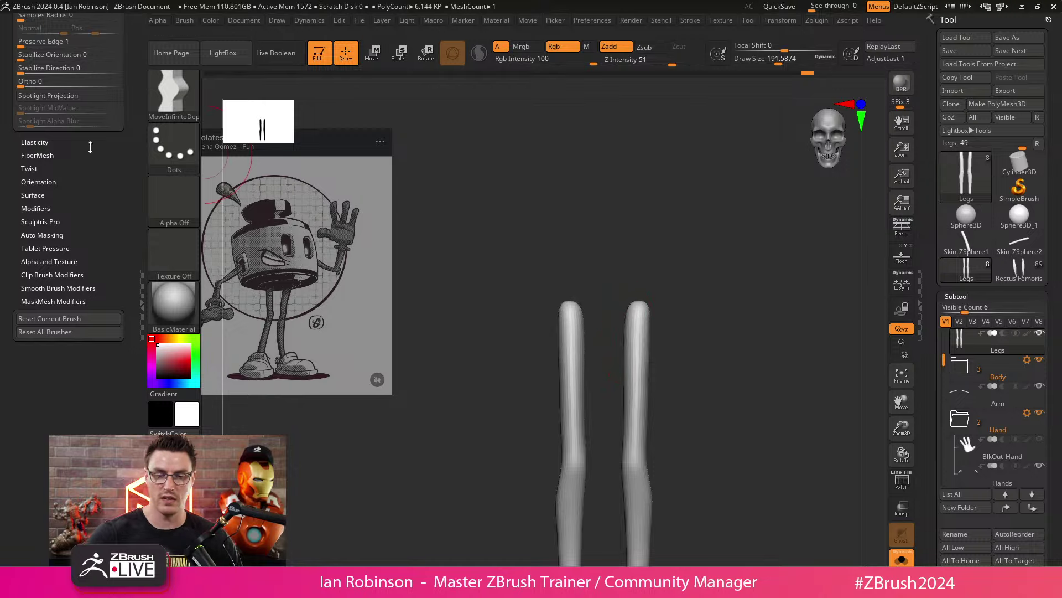
Step: Expand the brush's Auto Masking settings and turn on BackfaceMask
drag(102, 182, 105, 247)
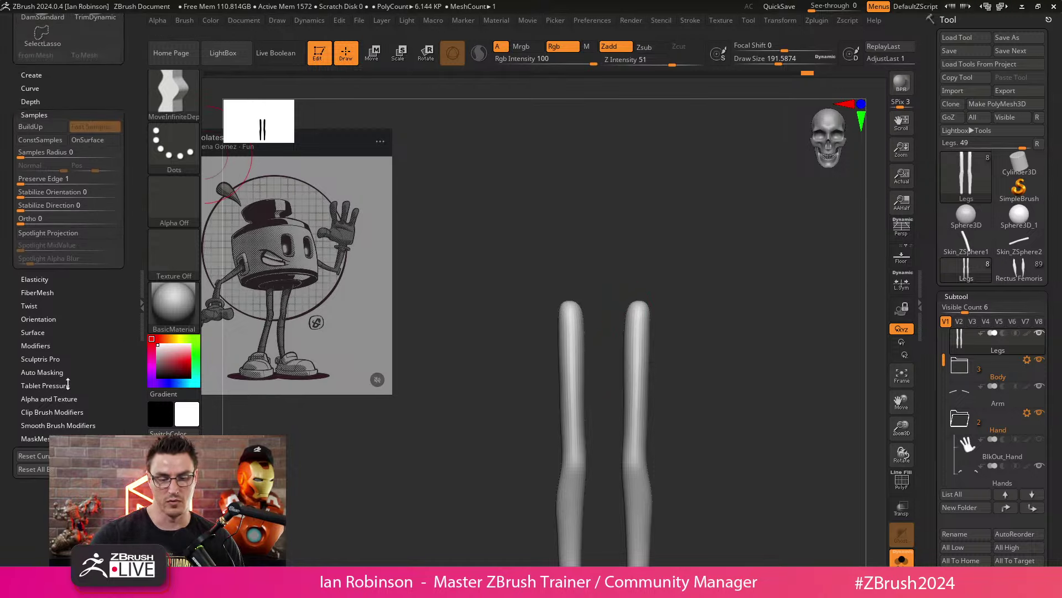
shift+click(64, 373)
drag(93, 341, 103, 226)
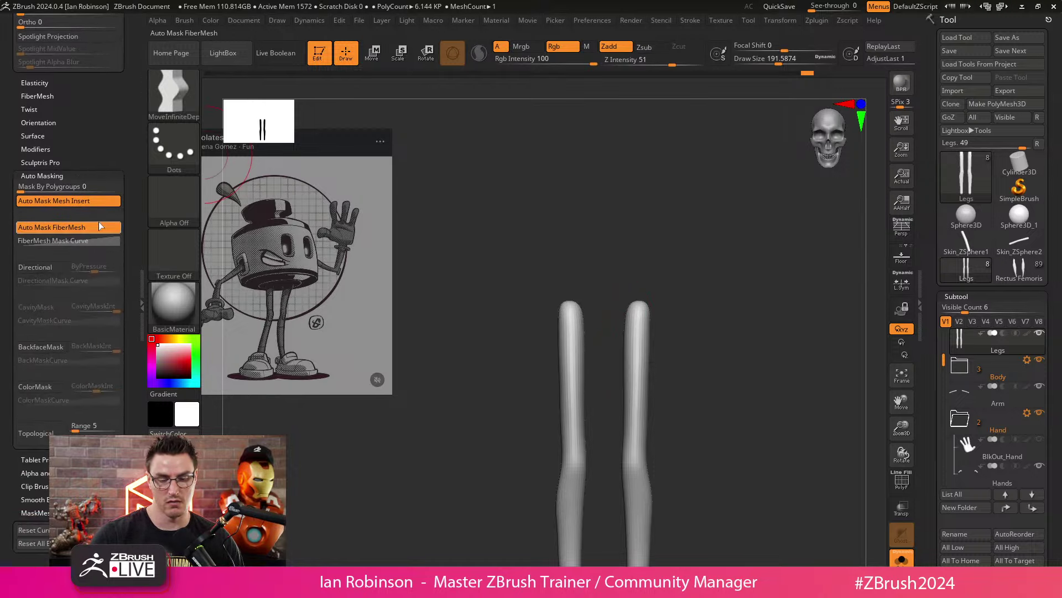
click(41, 346)
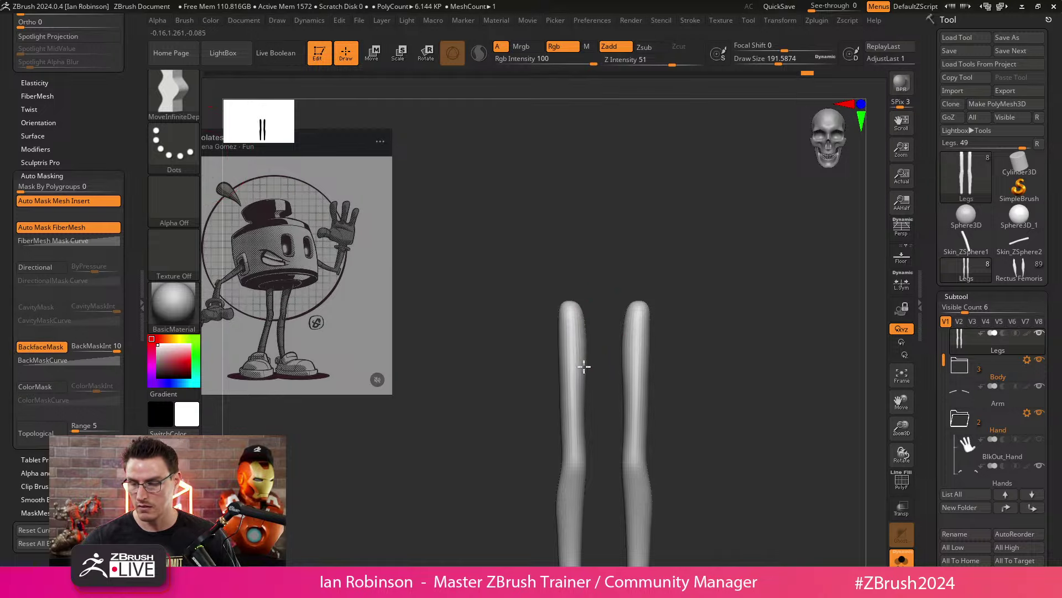
Step: Widen the thighs by pulling their contours outward with the move brush at a draw size of about 177
drag(580, 330, 591, 311)
key(s)
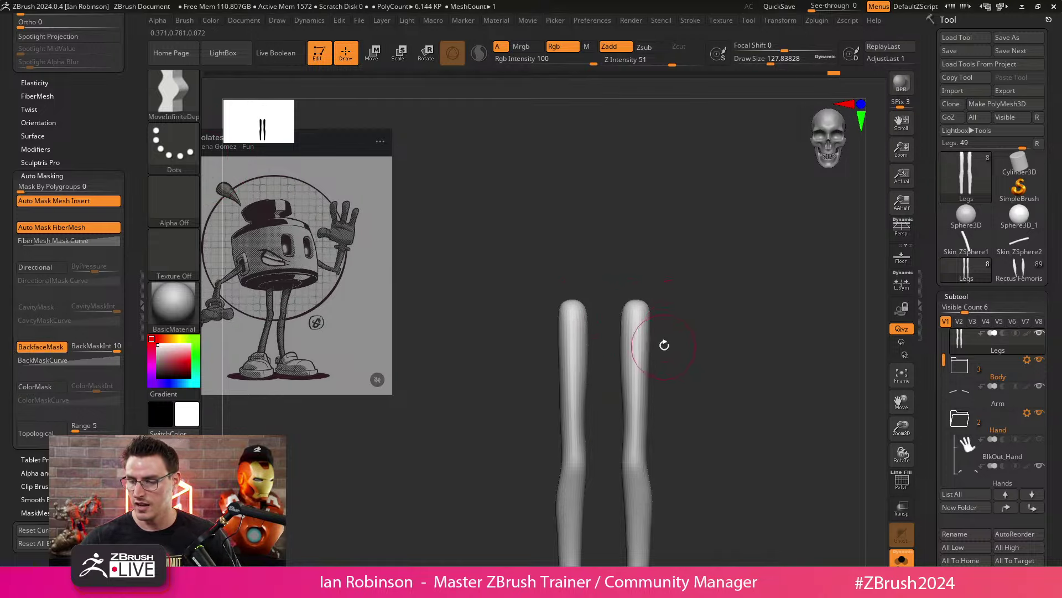
key(s)
mouse_move(664, 336)
mouse_down()
mouse_move(688, 337)
mouse_move(622, 335)
mouse_move(654, 332)
mouse_up()
drag(647, 367, 649, 368)
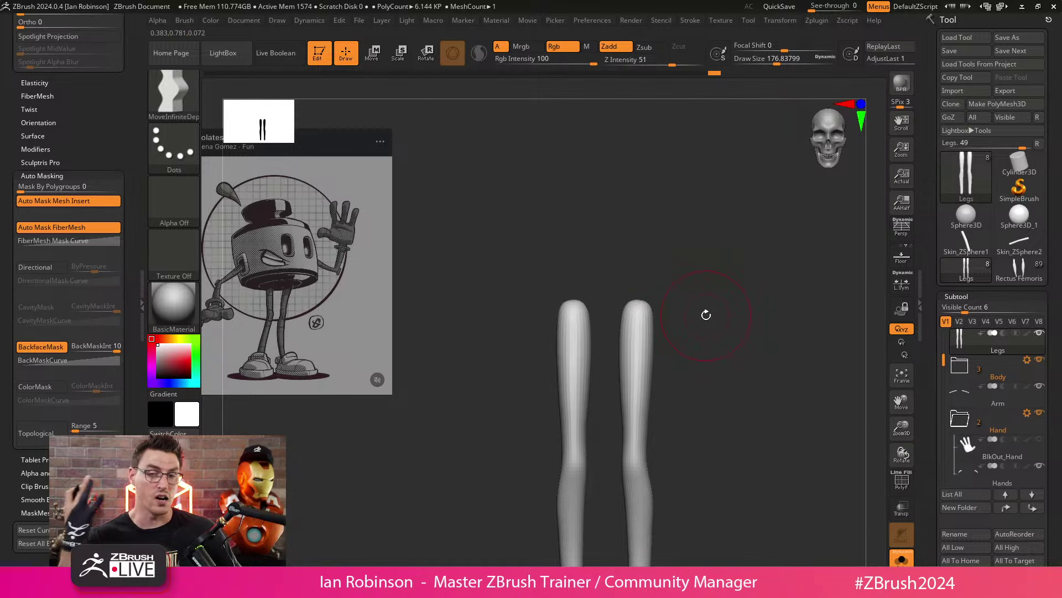
mouse_move(705, 310)
mouse_down()
mouse_move(733, 332)
mouse_move(725, 282)
mouse_move(734, 307)
mouse_move(692, 342)
mouse_up()
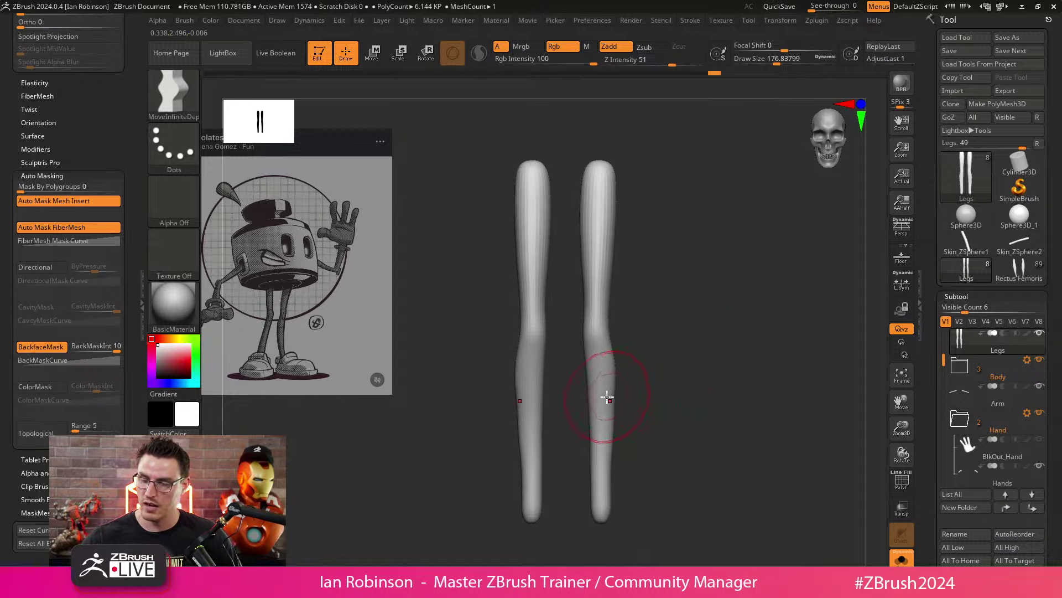
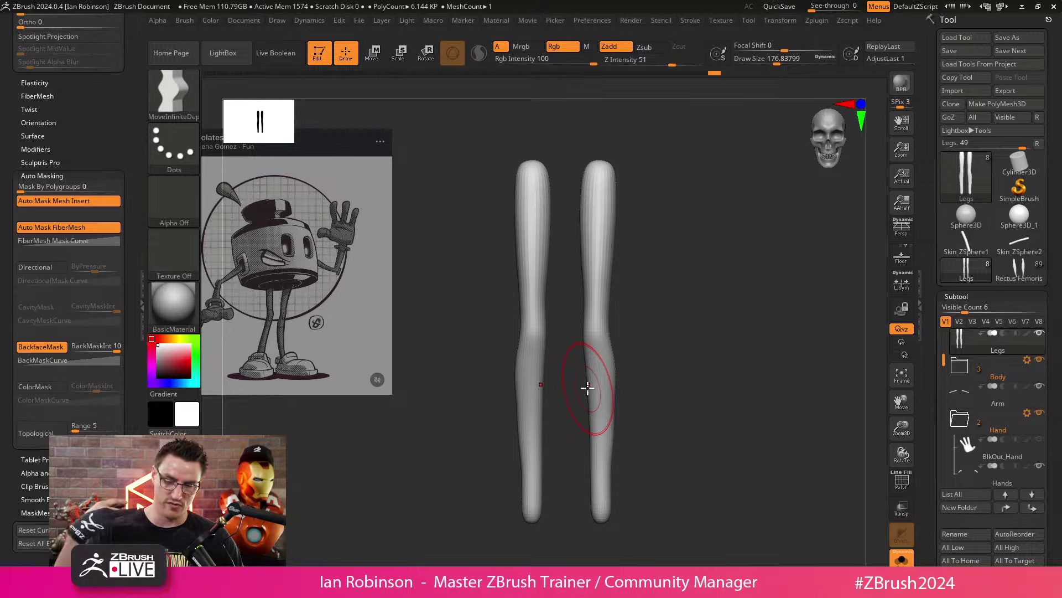
Step: Turn BackfaceMask off and push the outer contour of the ankles slightly inward
key(ctrl+b)
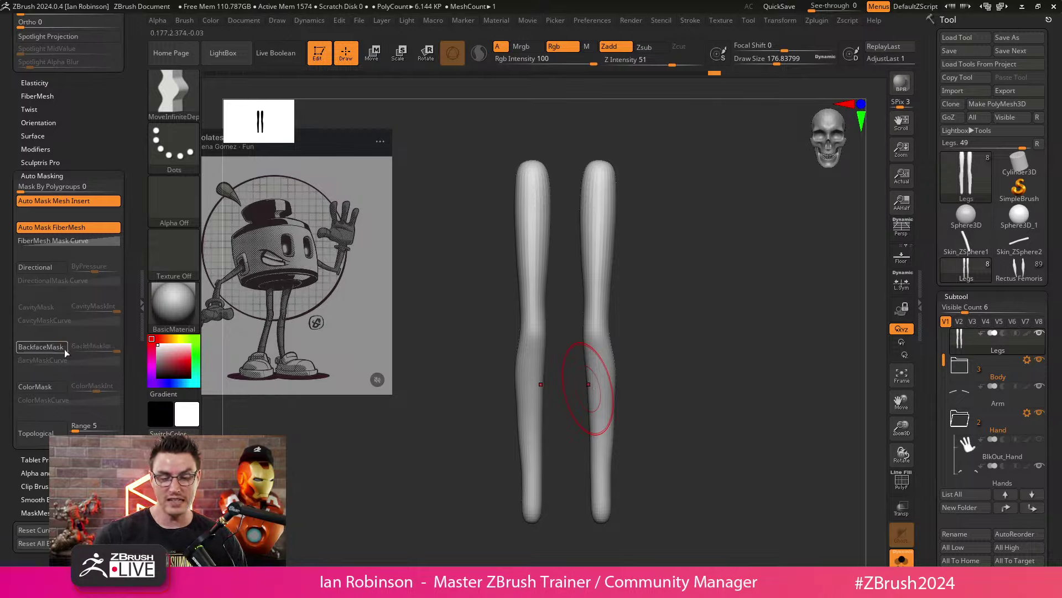
drag(525, 509, 532, 498)
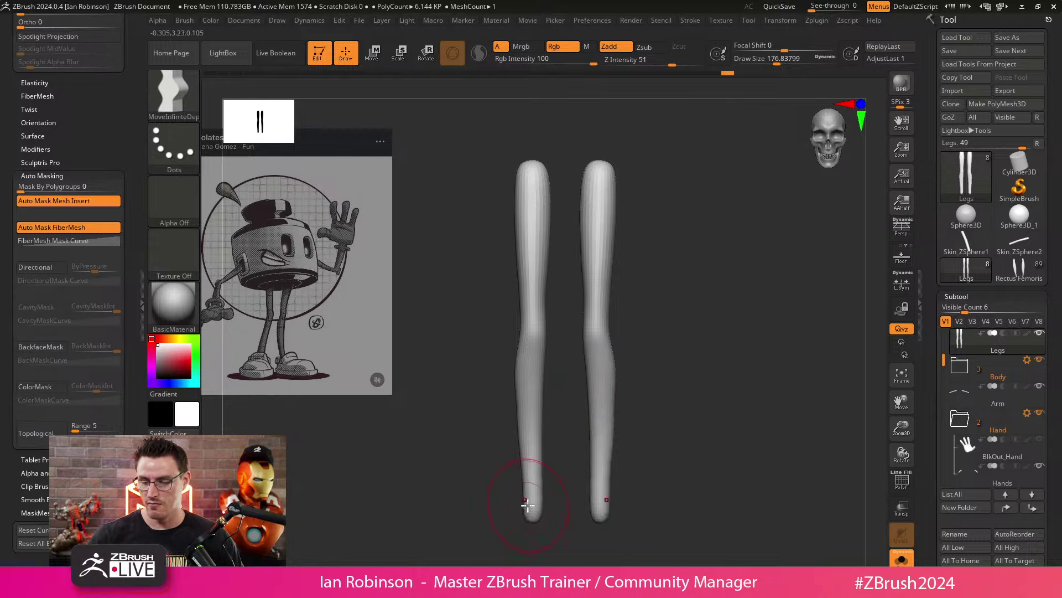
Step: Show the whole character again and reshape the thighs and knees from the side, using draw sizes of about 338 and 239
click(905, 558)
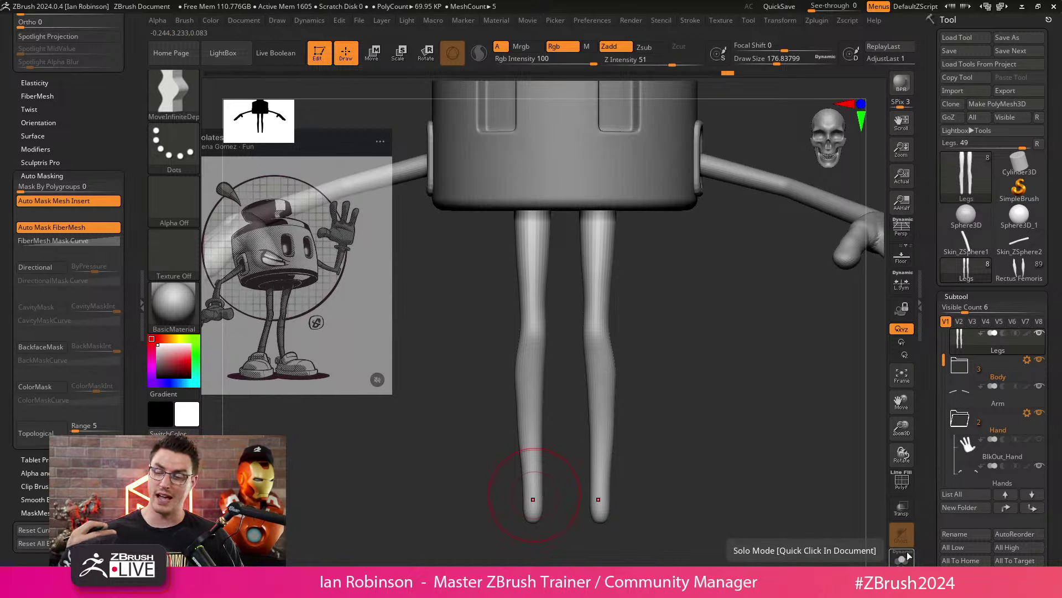
mouse_move(692, 443)
mouse_down()
mouse_move(617, 366)
mouse_move(584, 304)
mouse_up()
mouse_move(655, 313)
mouse_down()
mouse_move(631, 325)
mouse_move(614, 275)
mouse_up()
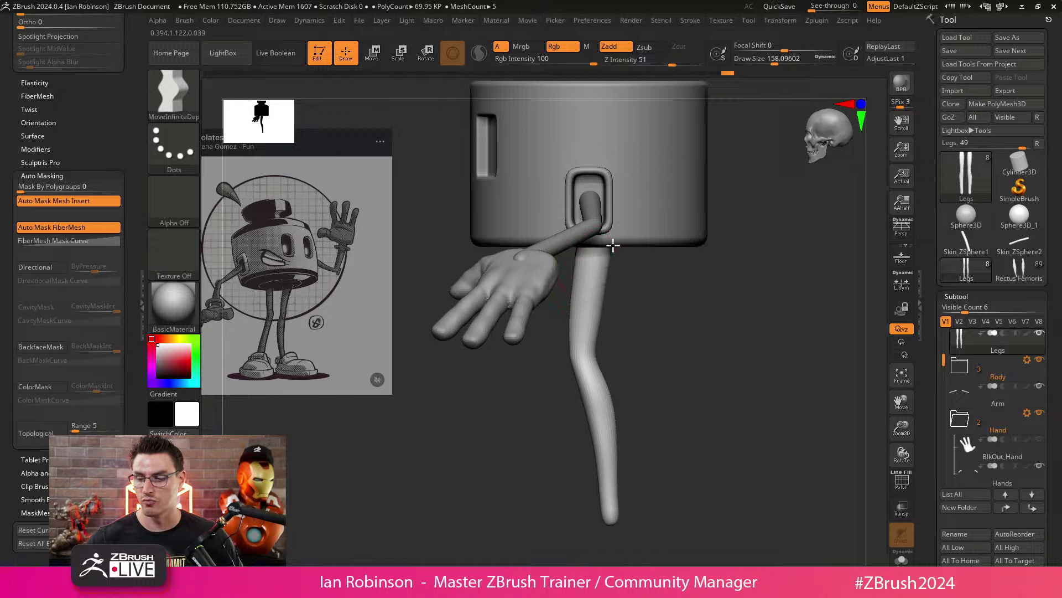
key(s)
drag(571, 347, 593, 346)
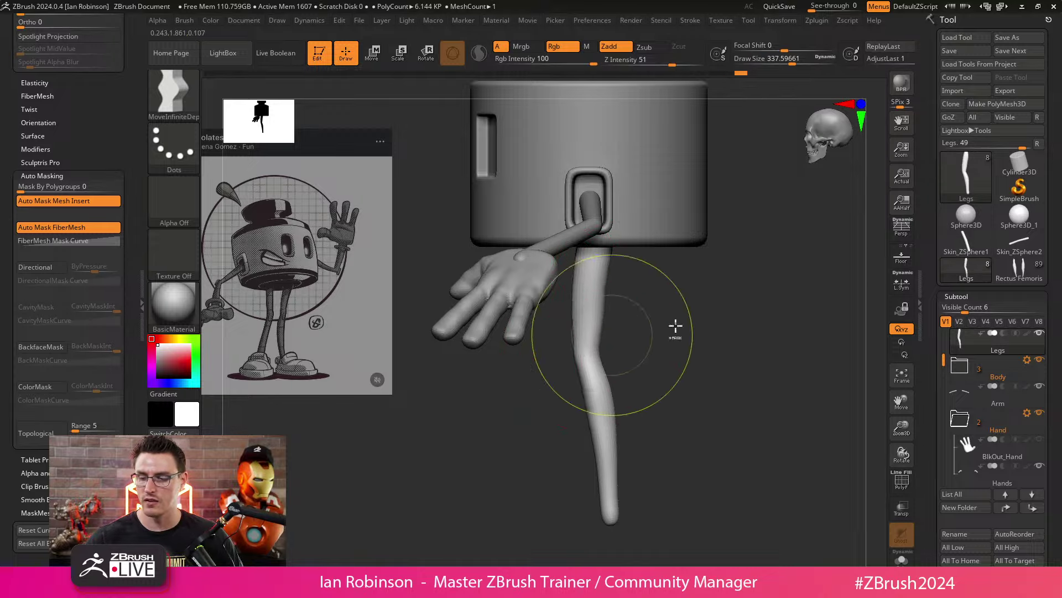
key(s)
drag(676, 327, 662, 325)
mouse_move(662, 325)
mouse_down()
mouse_move(678, 368)
mouse_move(658, 358)
mouse_up()
Step: Turn on PolyFrame and, using SelectRect on the polygroups, mask the upper legs so only the lower legs stay editable
ctrl+shift+click(609, 391)
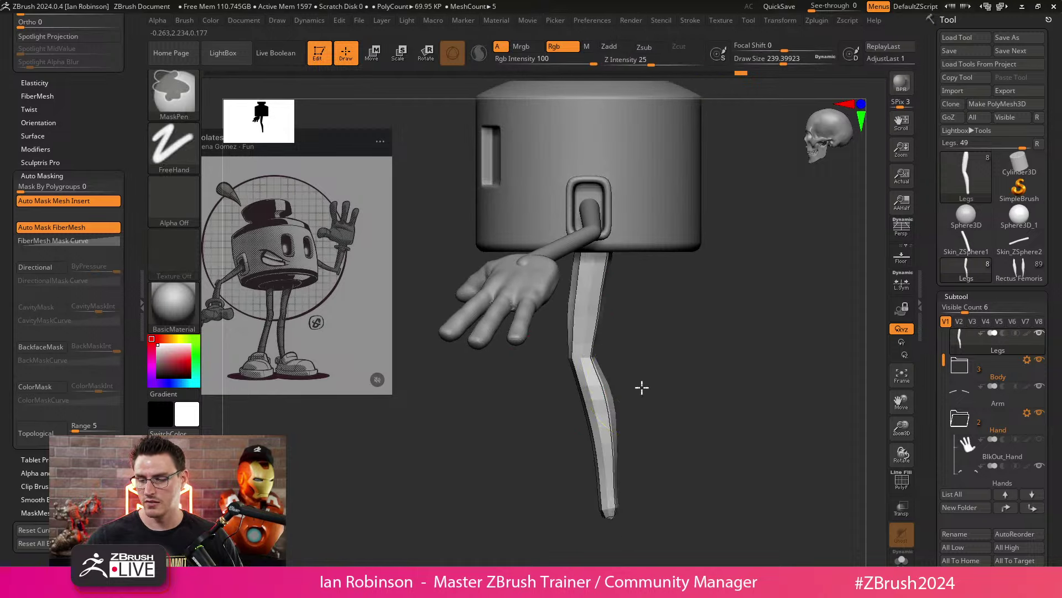
ctrl+click(641, 387)
mouse_move(652, 387)
mouse_down()
mouse_move(693, 372)
mouse_move(671, 399)
mouse_move(636, 363)
mouse_up()
key(shift+f)
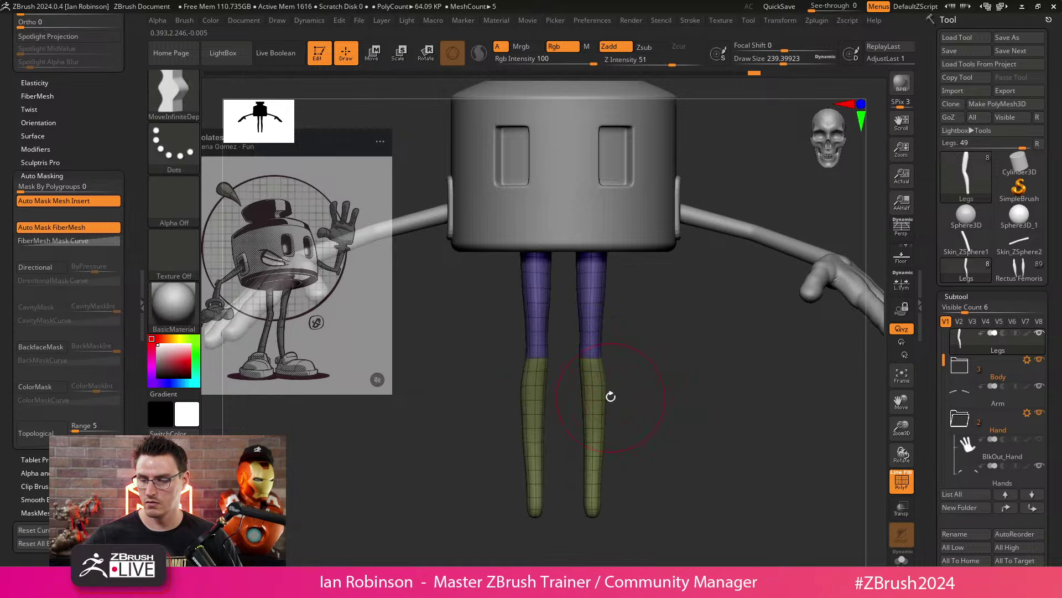
ctrl+shift+click(192, 97)
ctrl+shift+click(342, 112)
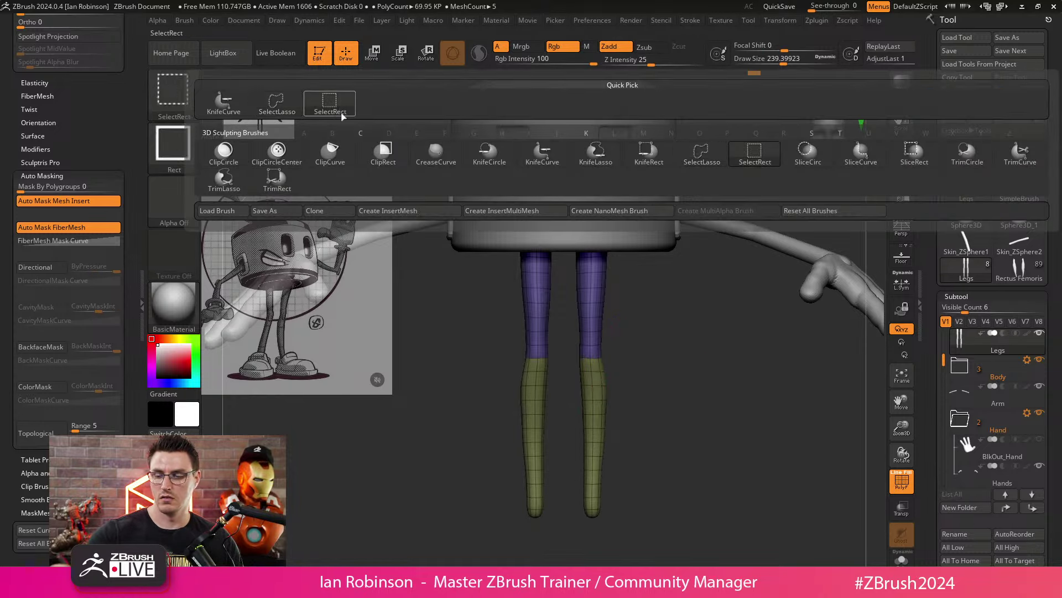
ctrl+shift+click(599, 379)
ctrl+click(647, 392)
ctrl+shift+click(655, 393)
ctrl+click(672, 393)
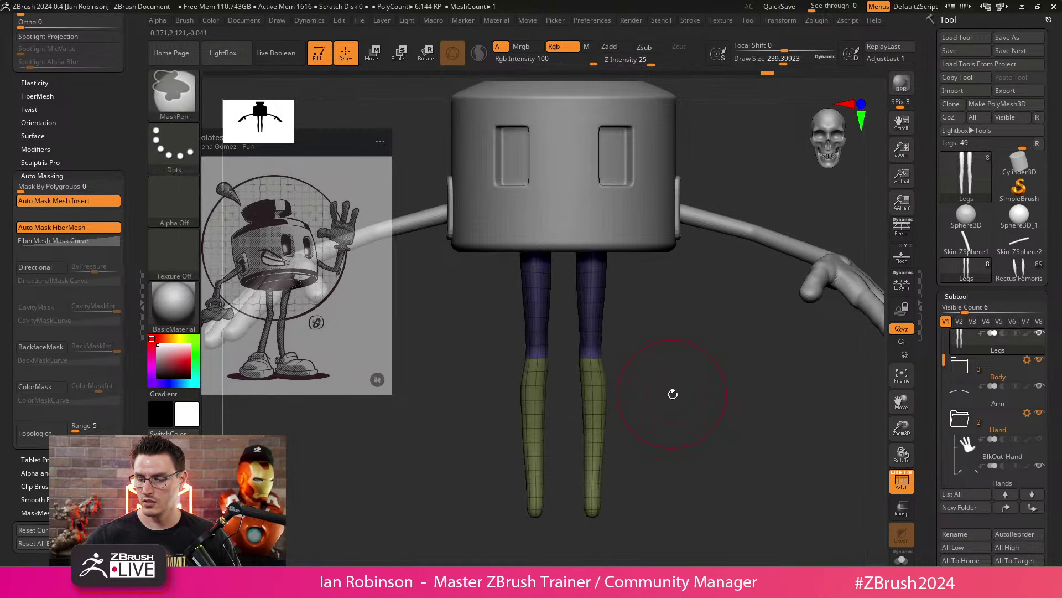
Step: Adjust the lower legs' pose with the gizmo in side view, return to Draw mode and turn PolyFrame off
key(w)
drag(674, 390, 649, 337)
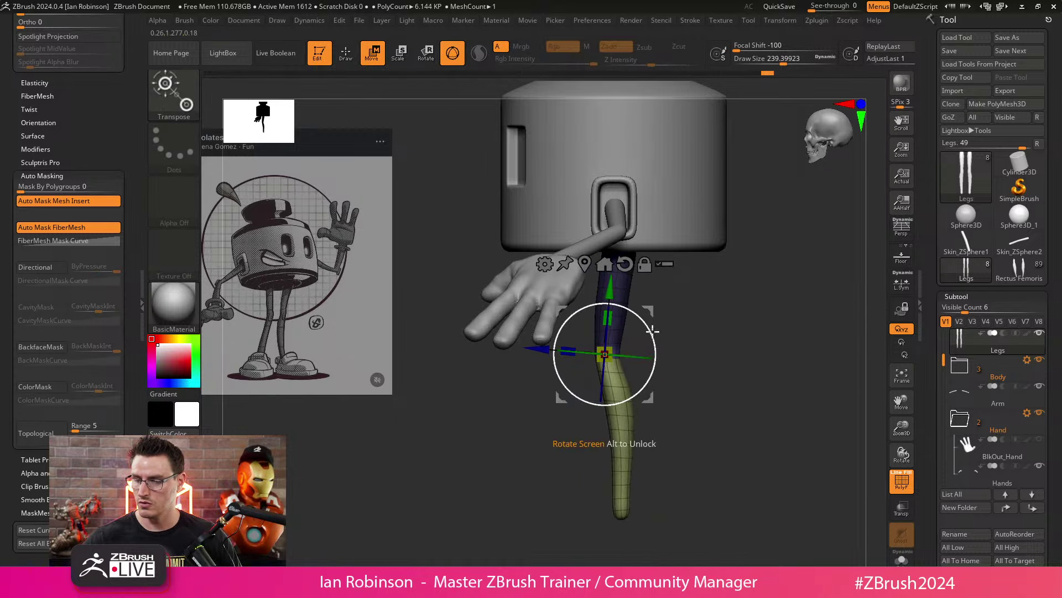
ctrl+drag(712, 351, 714, 356)
drag(648, 324, 641, 314)
mouse_move(541, 354)
mouse_down()
mouse_move(773, 321)
mouse_move(754, 360)
mouse_move(704, 396)
mouse_move(676, 387)
mouse_up()
key(q)
key(shift+f)
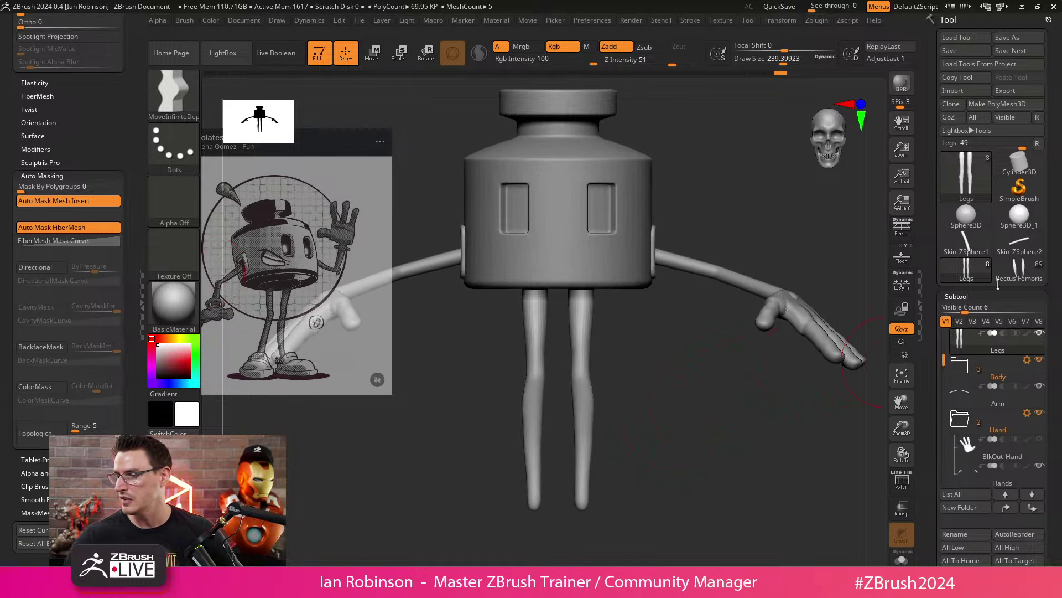
Step: Switch to the Sphere3D_1 primitive and convert it to a PolyMesh3D
click(1019, 217)
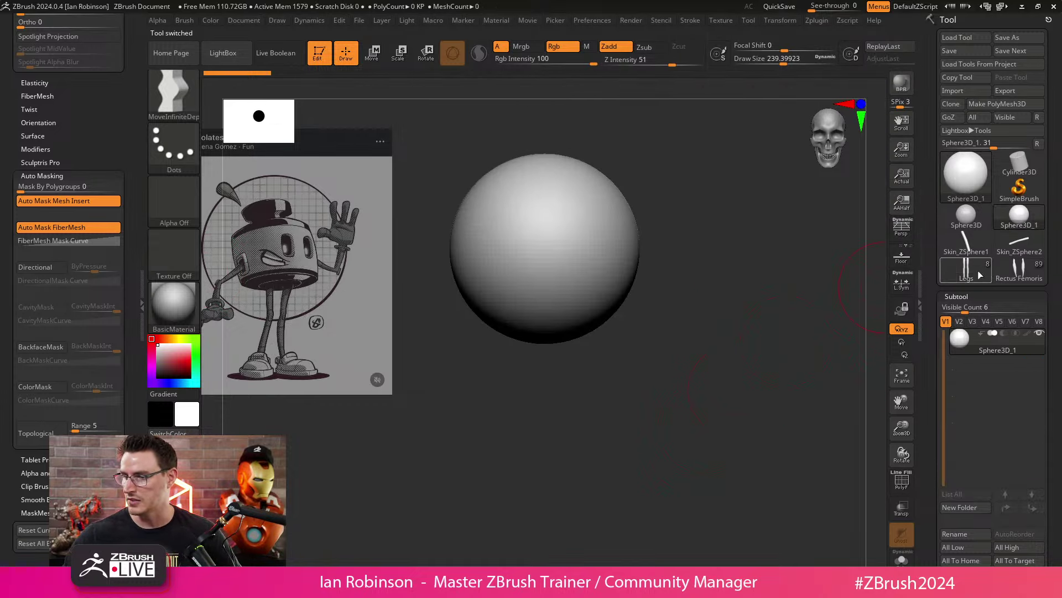
click(967, 268)
click(1019, 217)
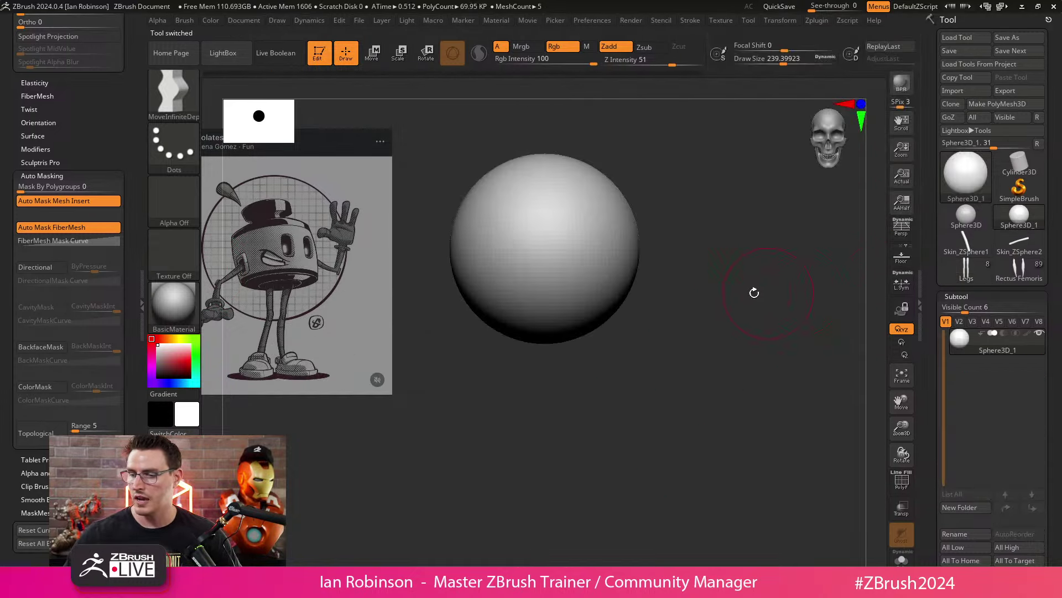
click(1007, 104)
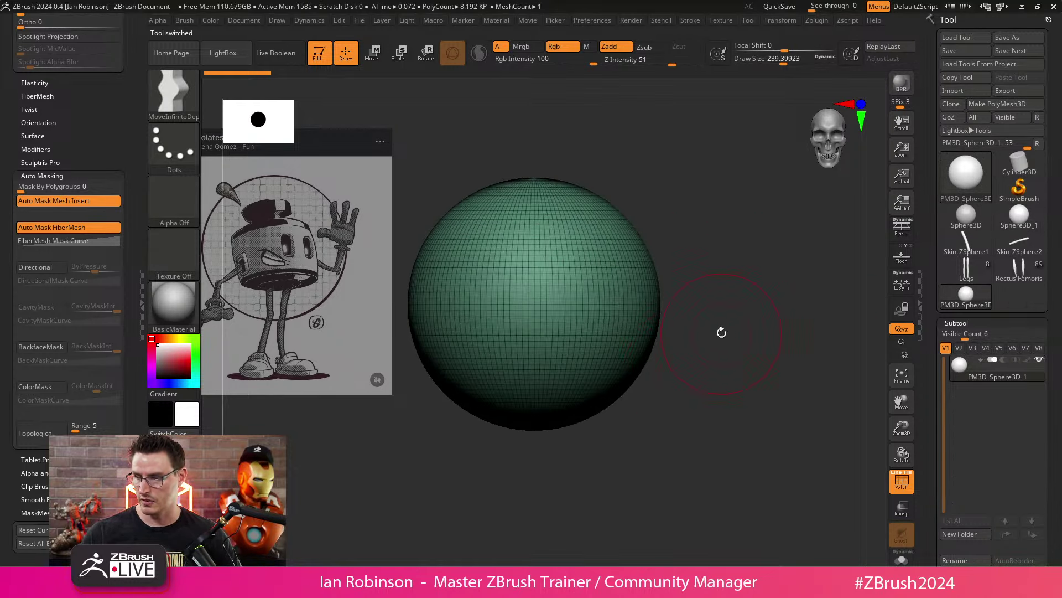
Step: Initialize the new polymesh as a QSphere with a resolution of 2 on each axis
drag(1055, 260, 1061, 122)
drag(1017, 484, 1017, 299)
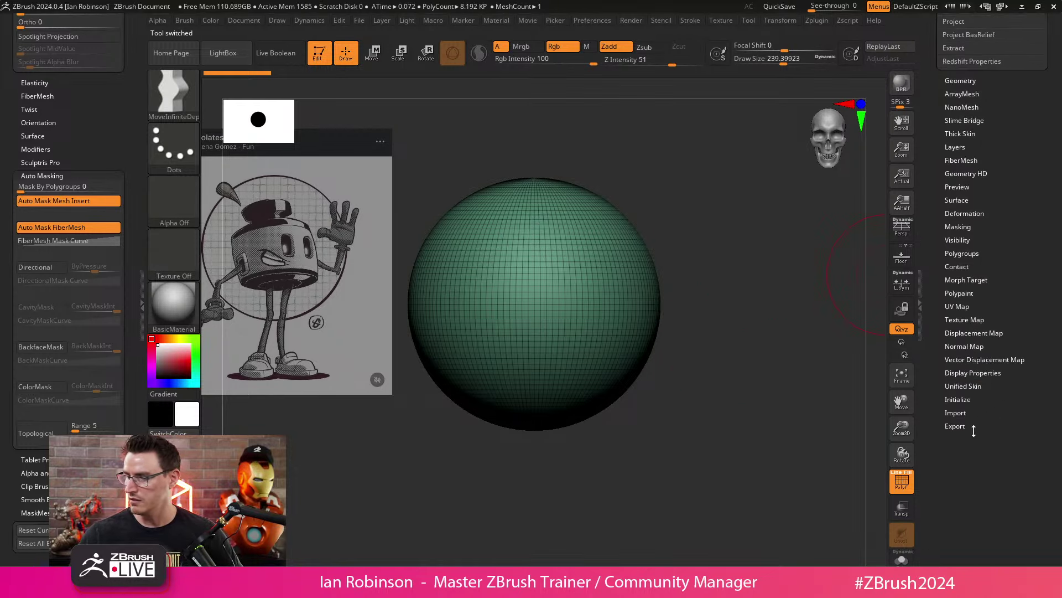
click(958, 399)
click(991, 411)
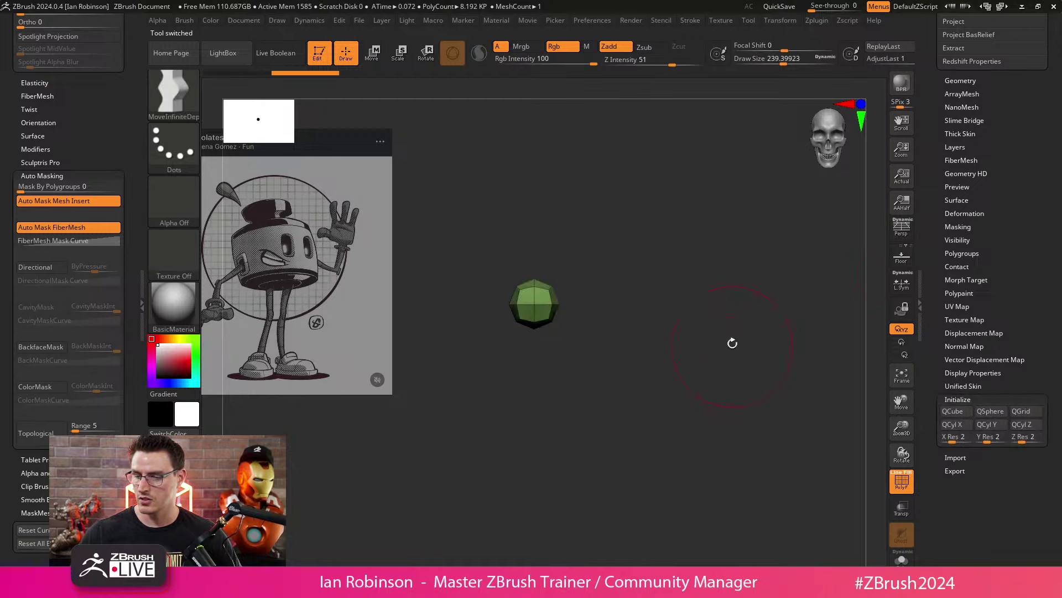
Step: Set the draw size to about 71, activate the Move gizmo on the low-poly sphere and turn on Local Symmetry
key(s)
mouse_move(702, 349)
mouse_down()
mouse_move(687, 351)
mouse_move(715, 391)
mouse_up()
key(f)
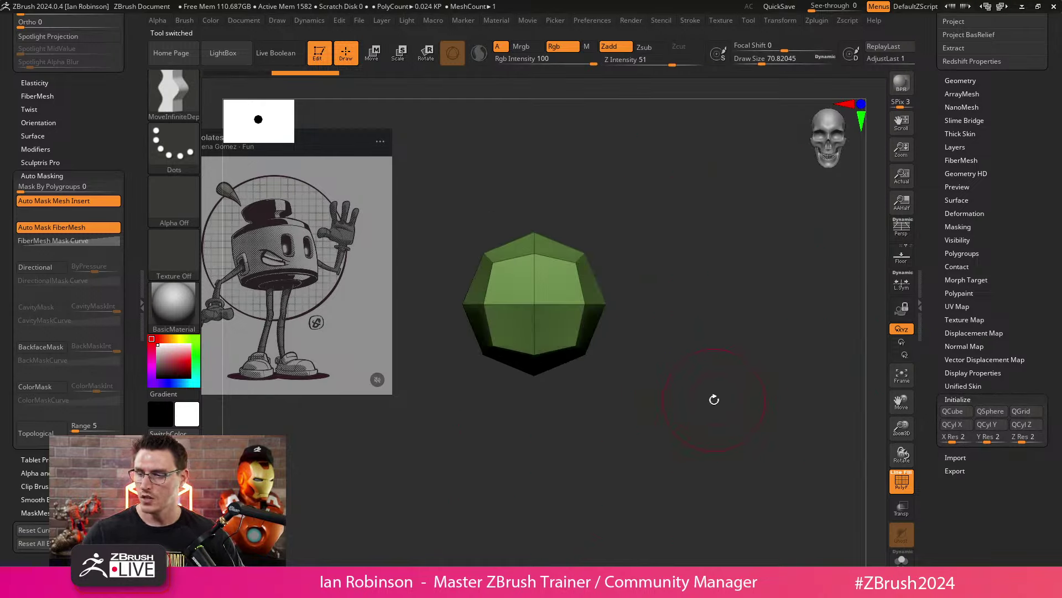
key(w)
click(902, 283)
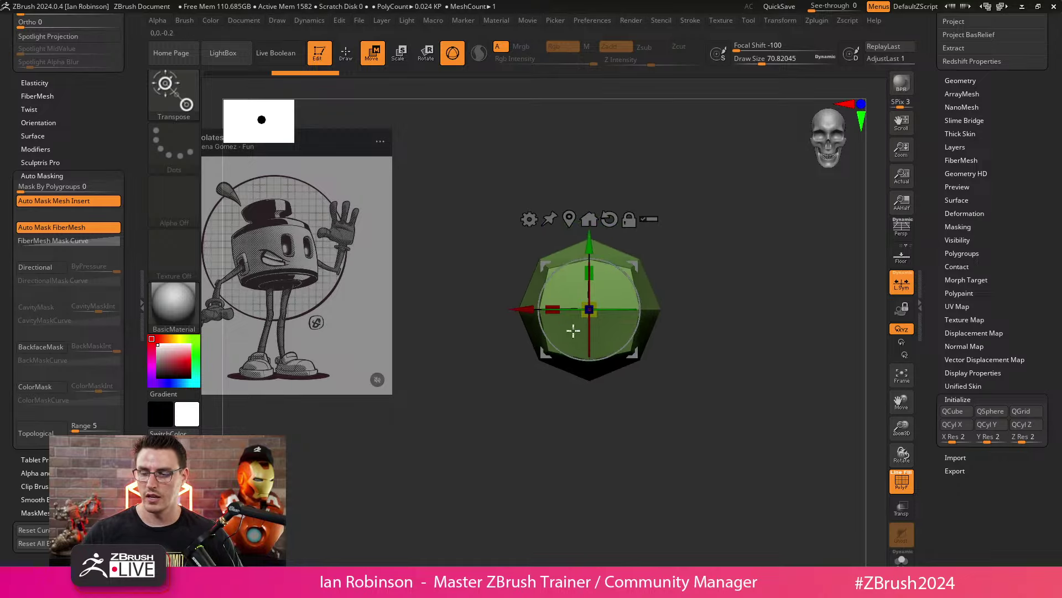
drag(464, 313, 381, 319)
alt+drag(570, 300, 646, 307)
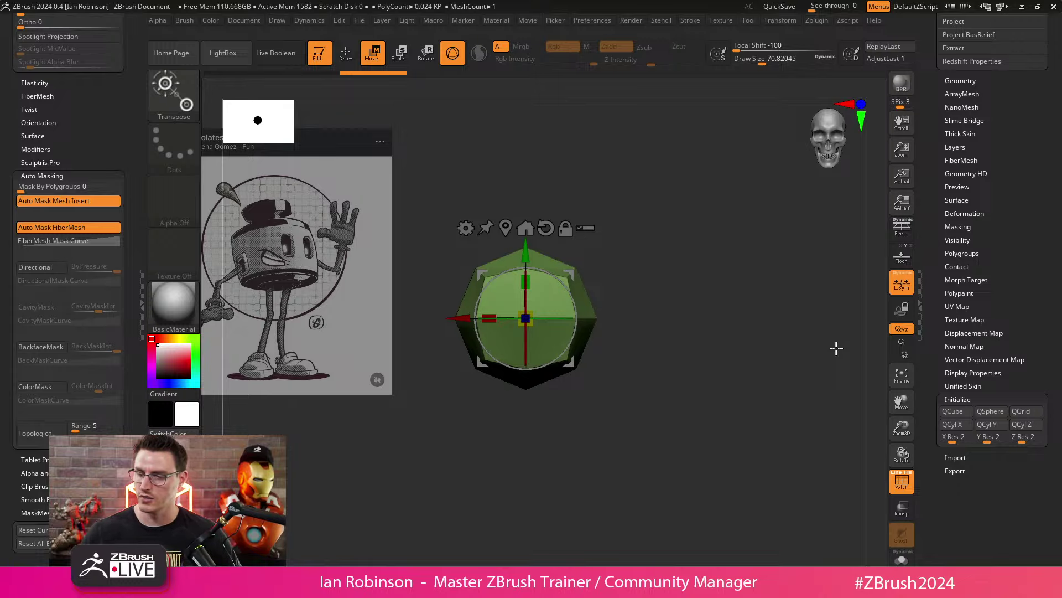
key(ctrl+z)
key(ctrl+z)
Step: Duplicate the low-poly sphere and move the selected one straight up so the two are stacked vertically
alt+drag(688, 457, 635, 476)
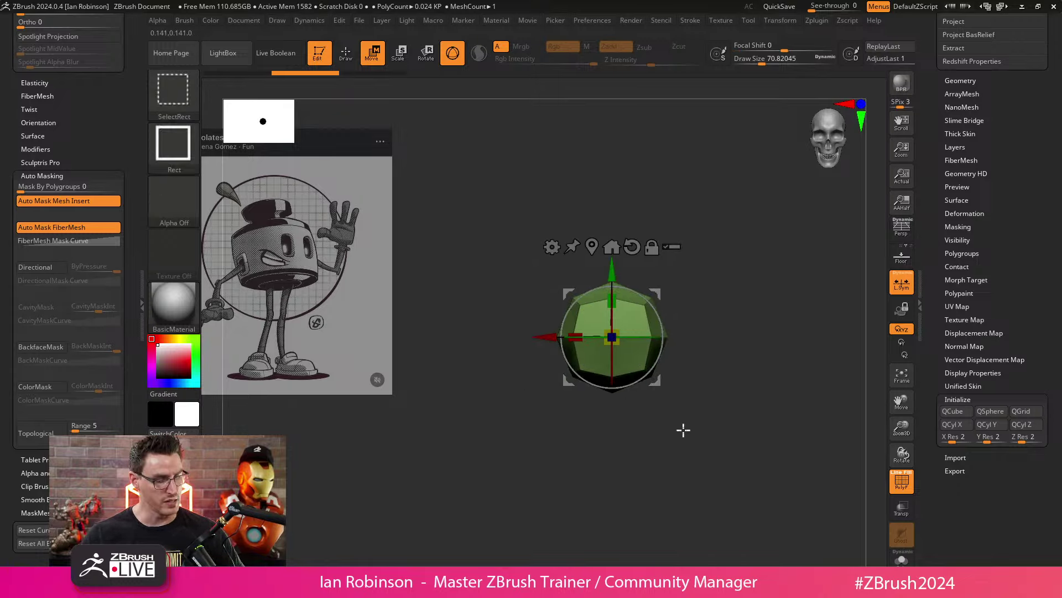
key(ctrl+shift+d)
drag(613, 260, 617, 141)
alt+drag(716, 241, 747, 355)
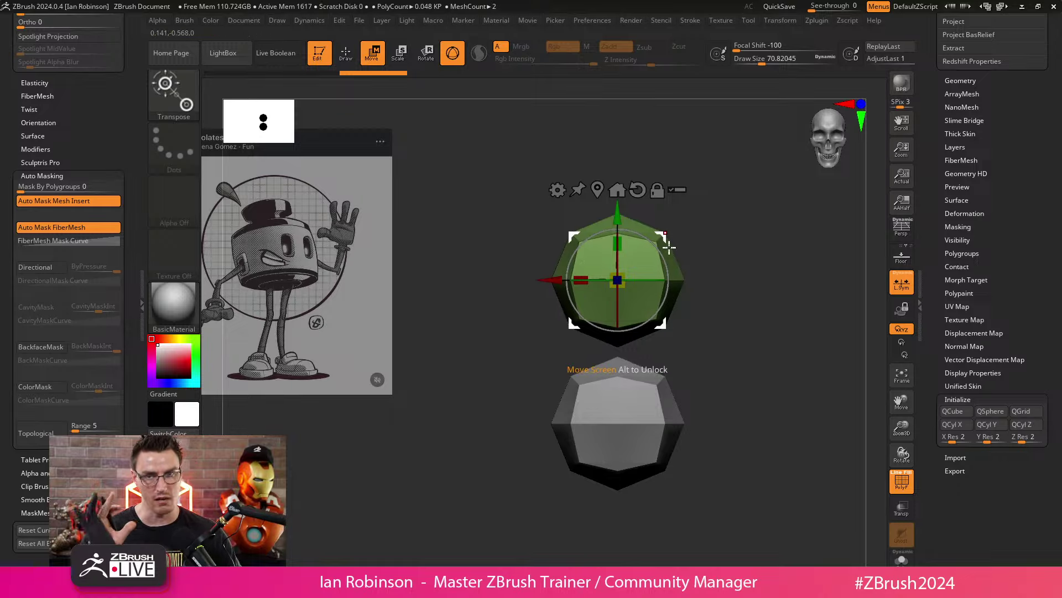
Step: Move the selected low-poly sphere up and well to the left of the other one, and apply Mirror And Weld with Local Symmetry on
alt+drag(788, 256, 800, 238)
drag(590, 283, 424, 424)
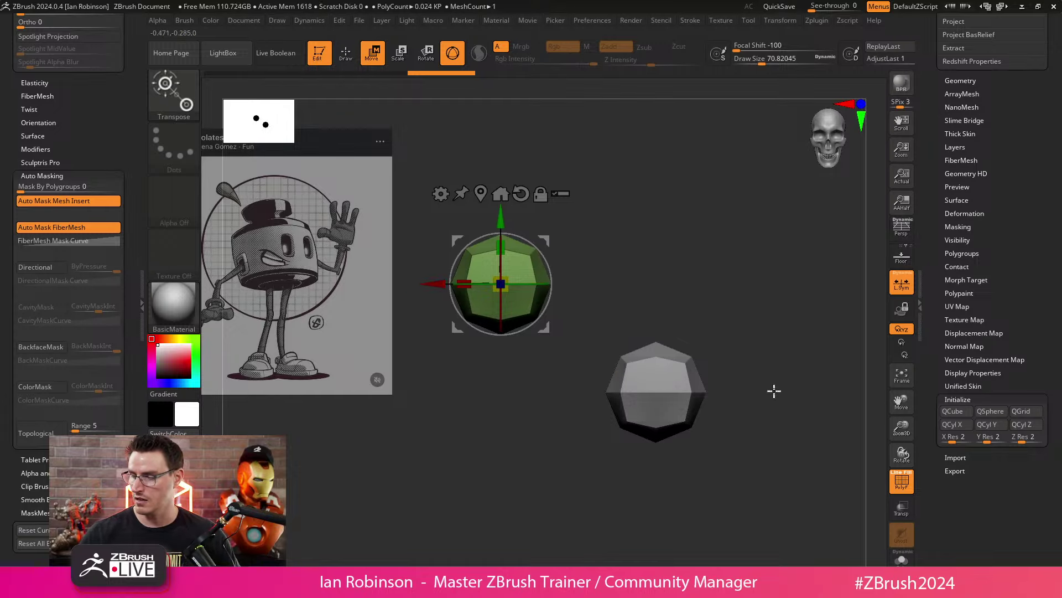
click(974, 81)
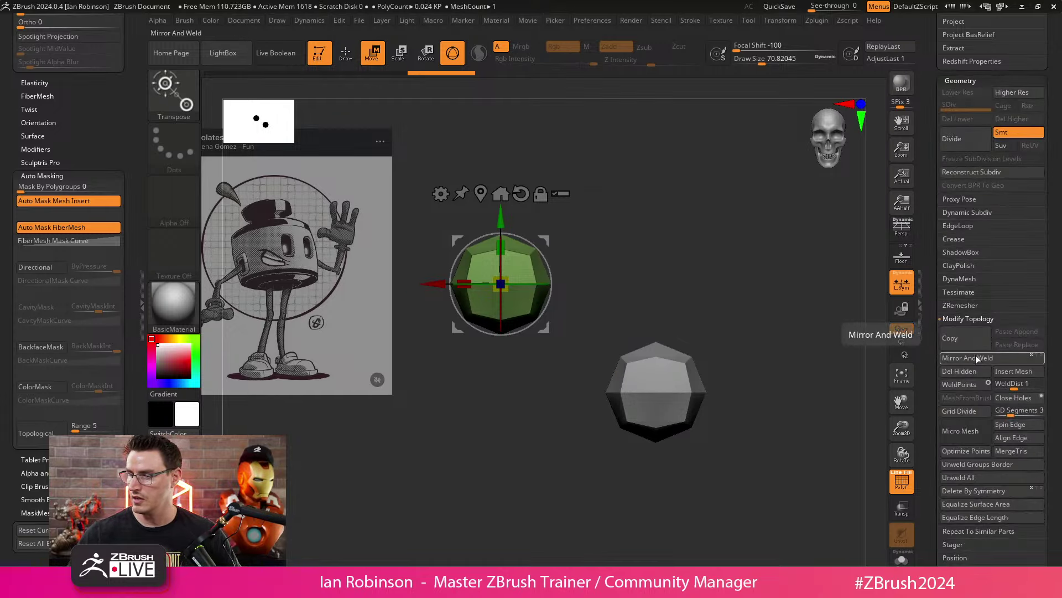
key(q)
alt+drag(654, 223, 657, 306)
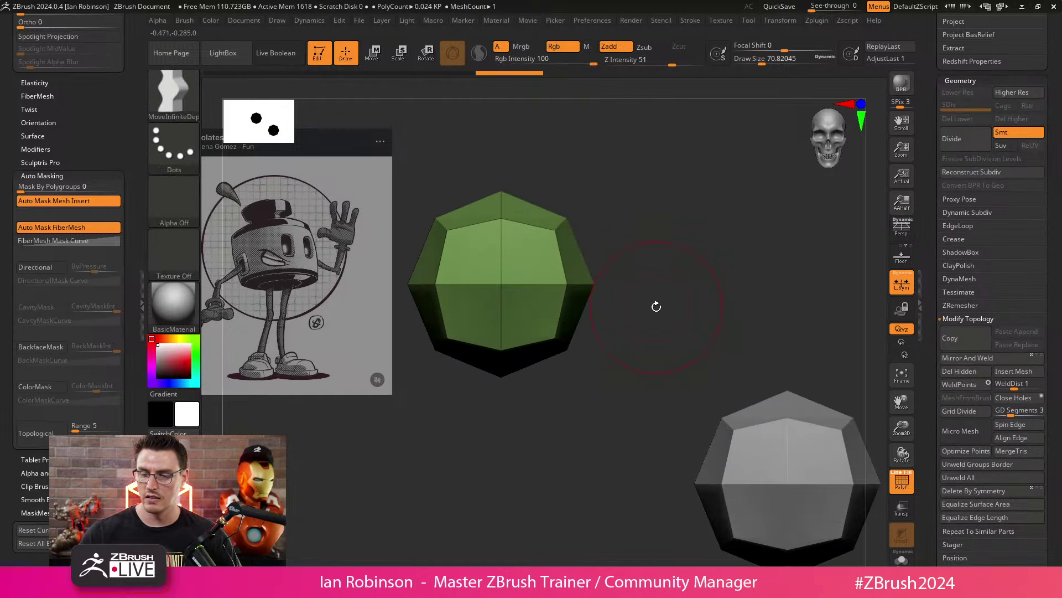
click(974, 358)
Step: Try Mirror And Weld on the offset sphere with Local Symmetry off, undo it, and turn Local Symmetry back on
key(w)
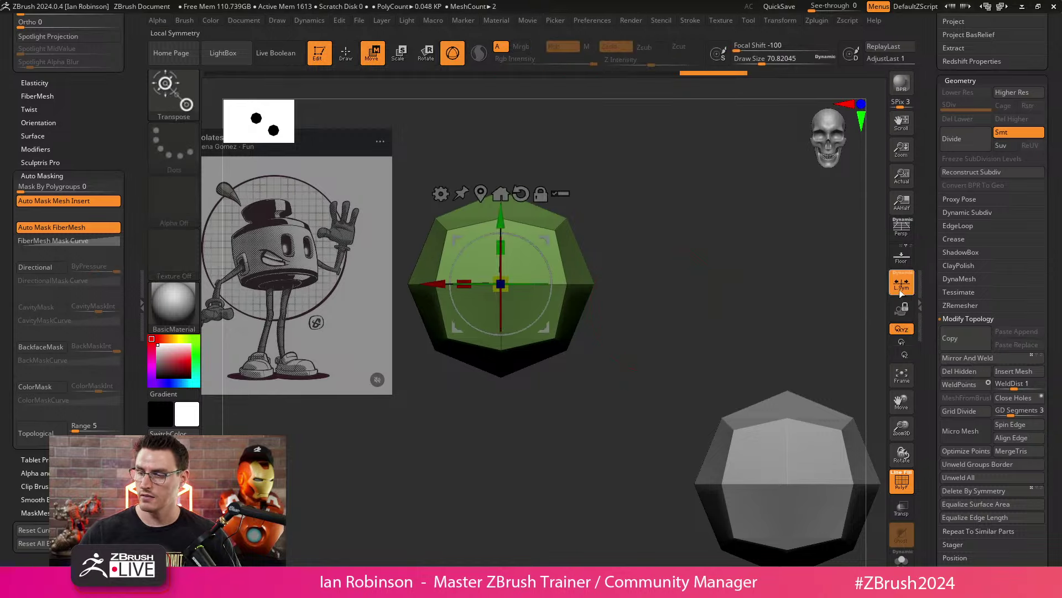
alt+drag(741, 390, 669, 373)
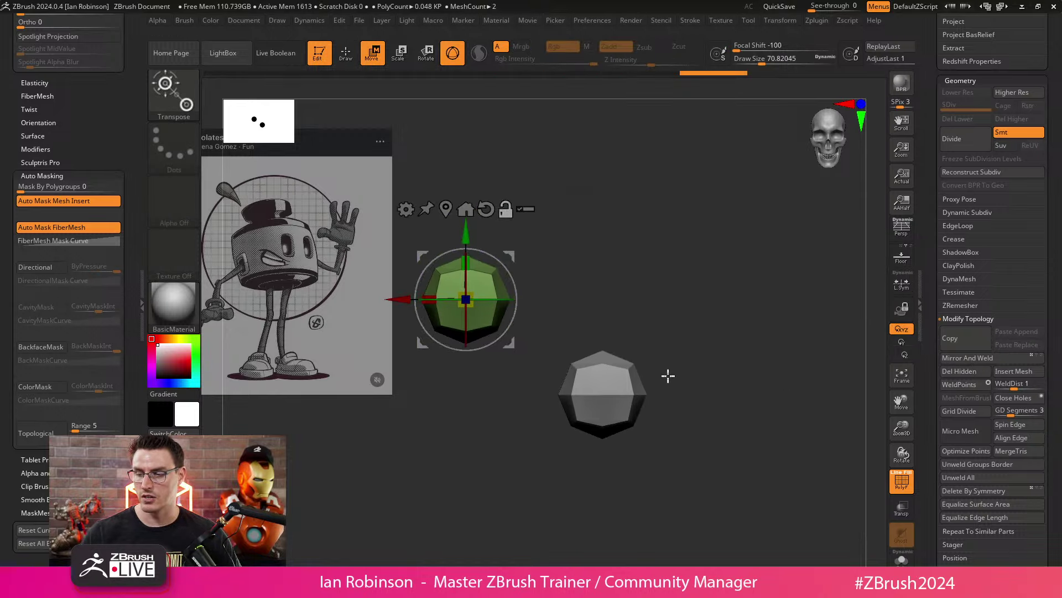
click(979, 359)
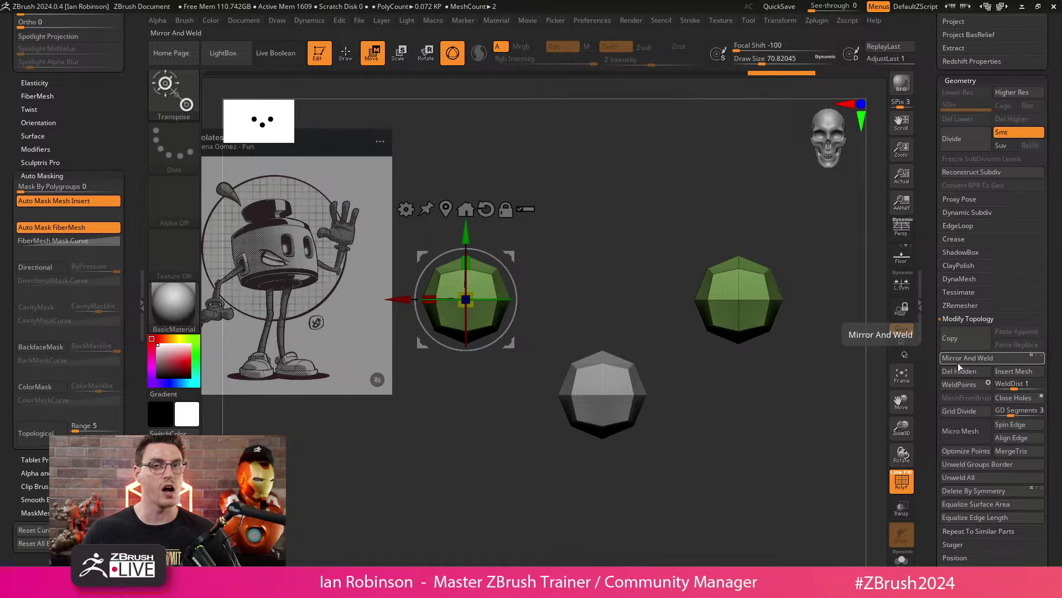
key(ctrl+z)
key(ctrl+z)
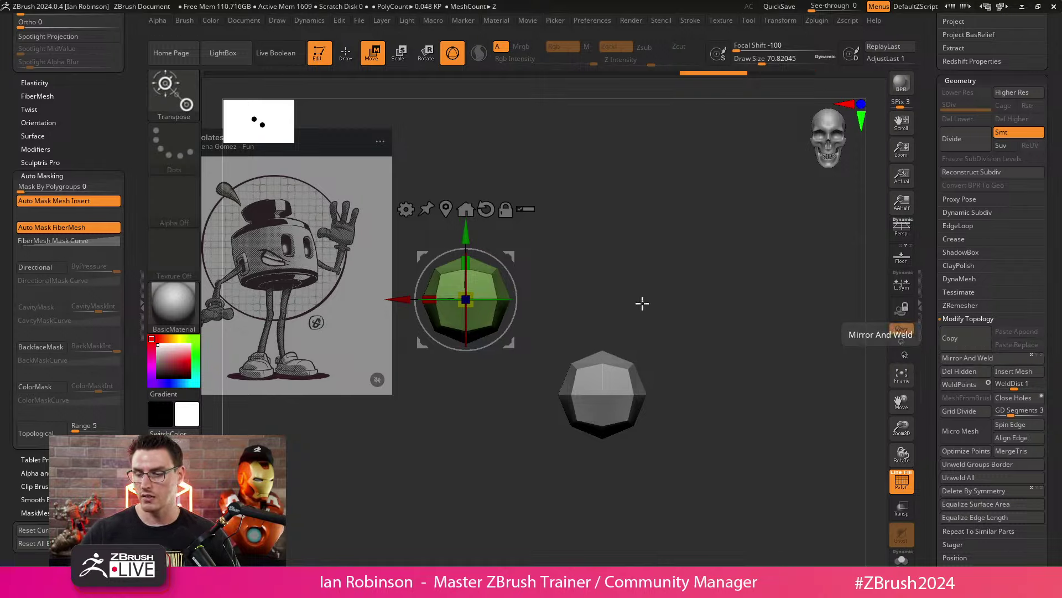
alt+drag(641, 303, 693, 341)
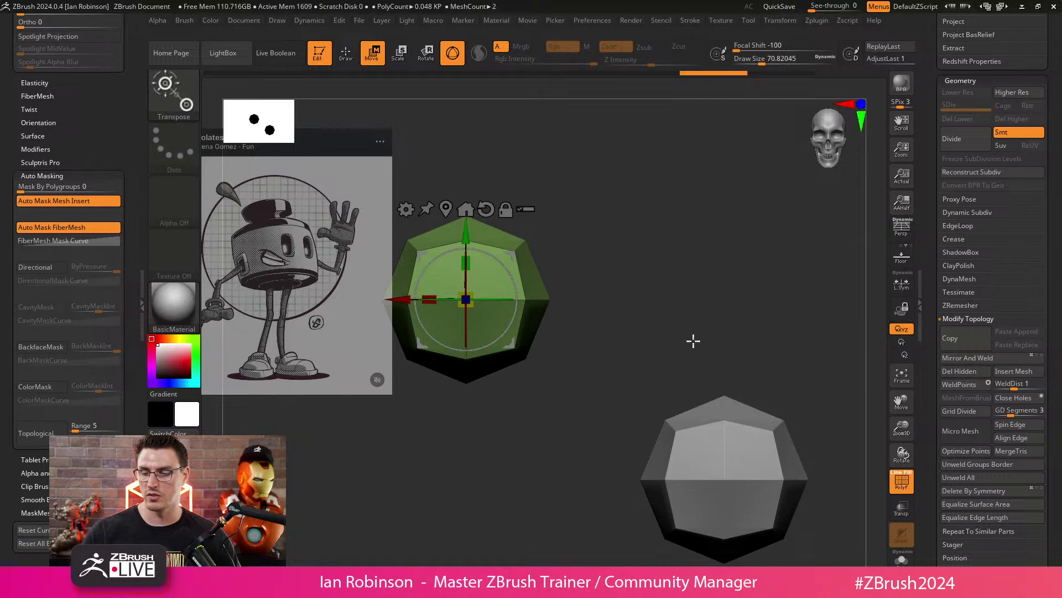
click(902, 284)
Step: Stretch the offset sphere along X to about 2.17 times its width
alt+drag(741, 354, 752, 327)
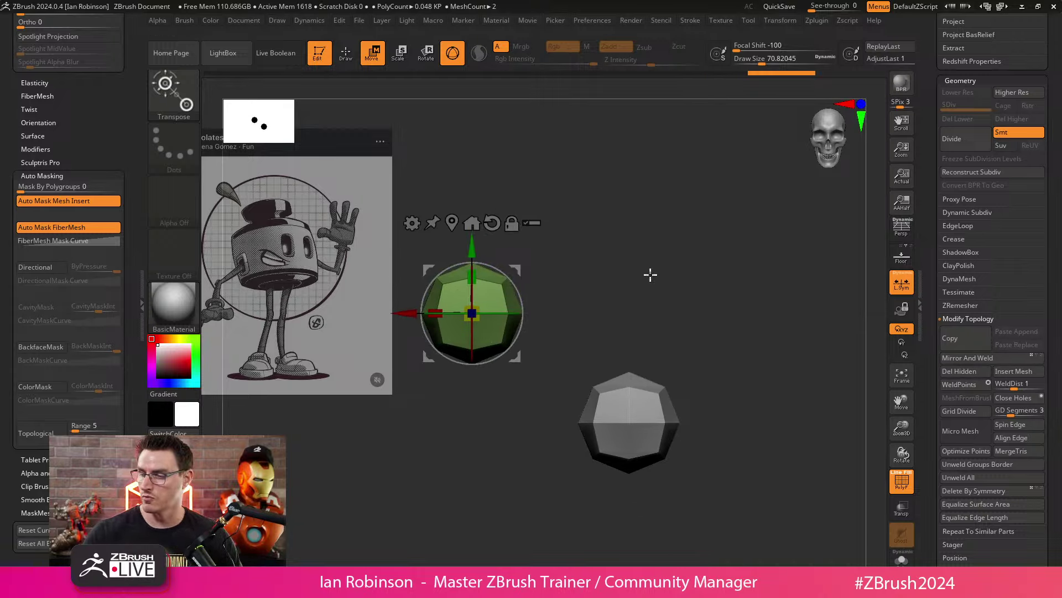
drag(436, 311, 382, 313)
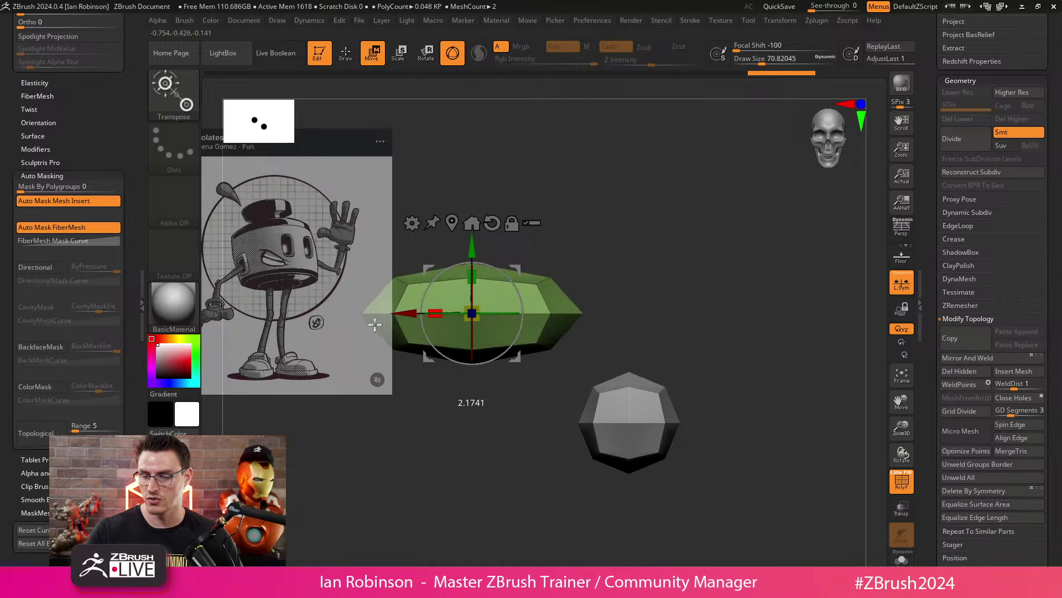
key(q)
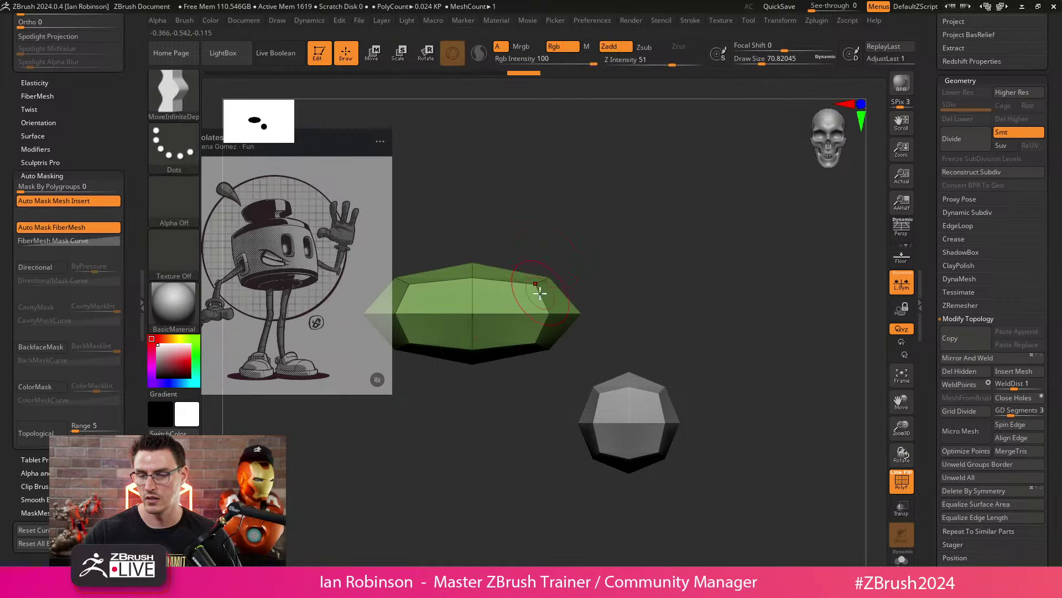
Step: Flatten the right end of the stretched sphere with a vertical ClipCurve cut
key(ctrl+shift)
ctrl+shift+click(185, 95)
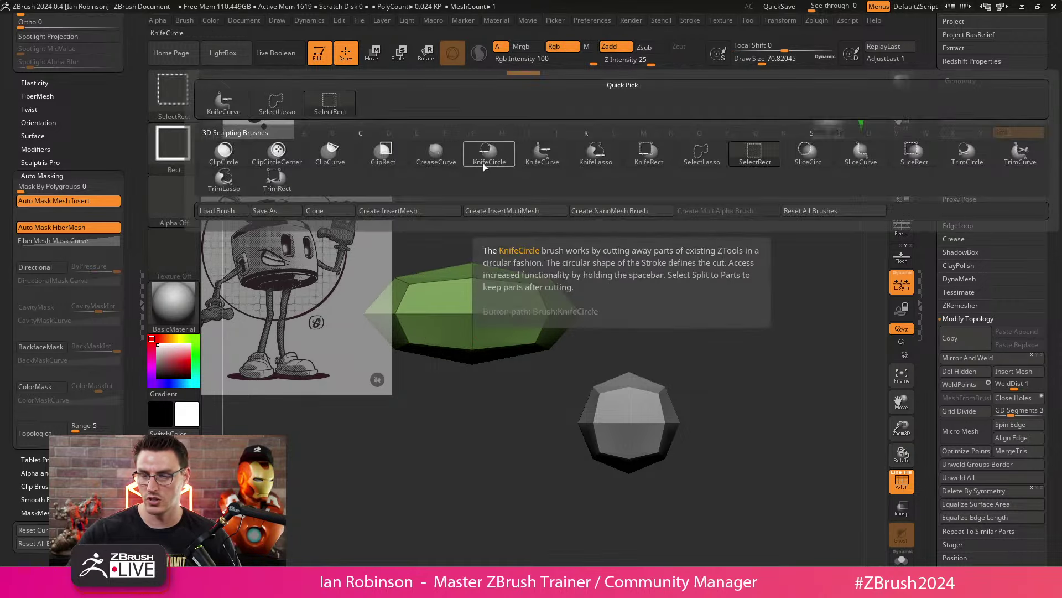
ctrl+shift+click(344, 156)
ctrl+shift+drag(518, 228, 518, 480)
Step: Mirror and weld the clipped mesh with Local Symmetry on, and center the gizmo on the unmasked mesh
key(w)
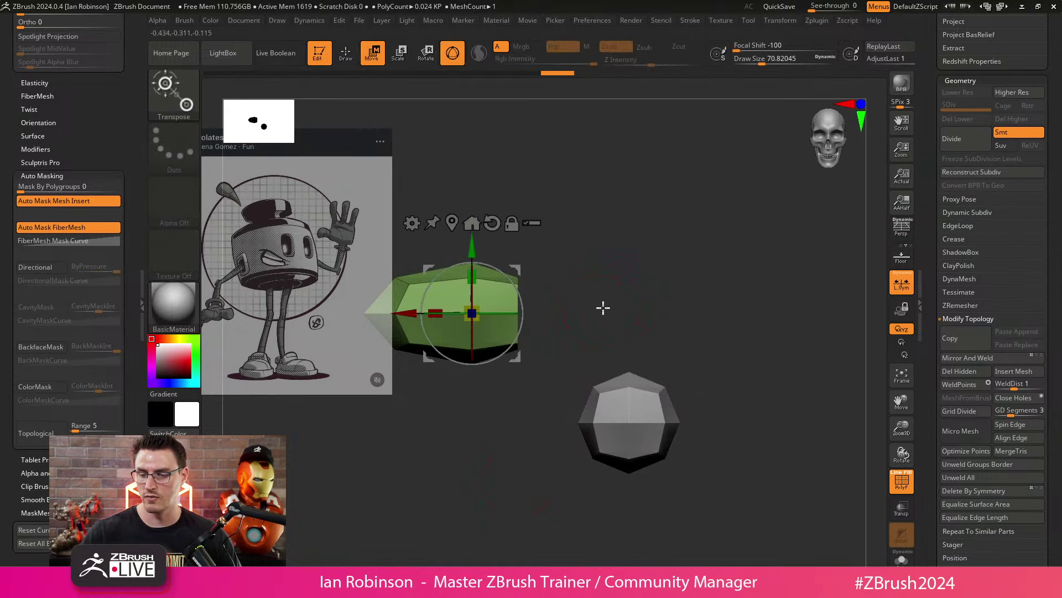
alt+drag(658, 259, 689, 310)
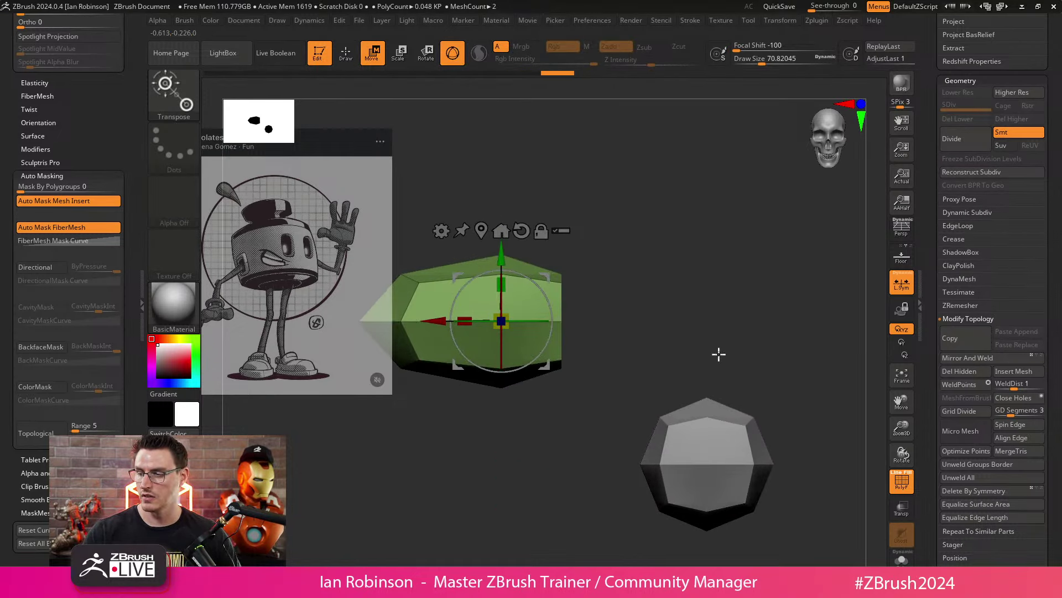
key(ctrl+z)
alt+drag(639, 307, 720, 303)
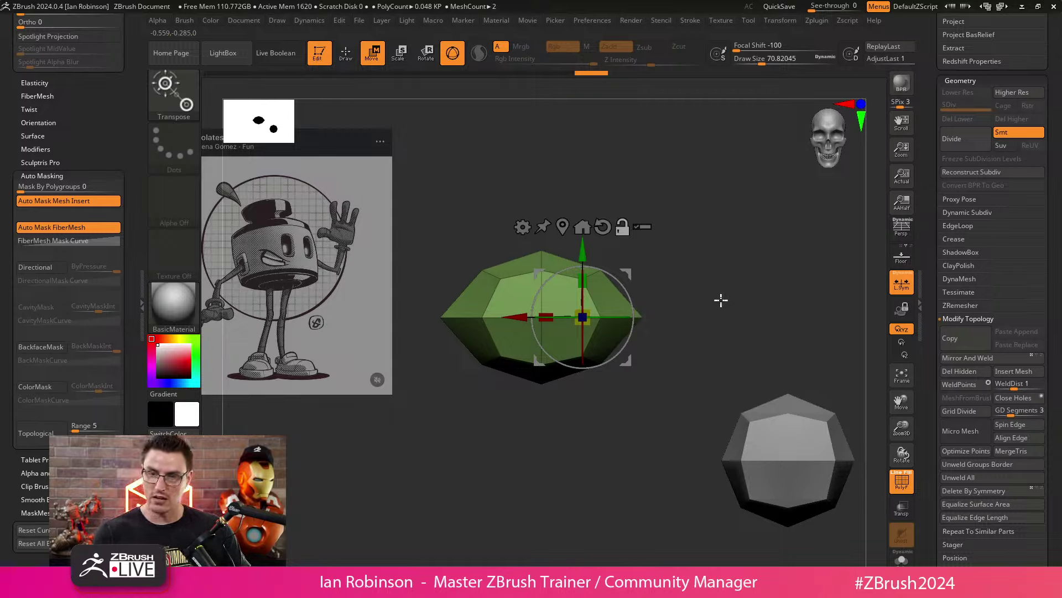
alt+drag(759, 230, 759, 308)
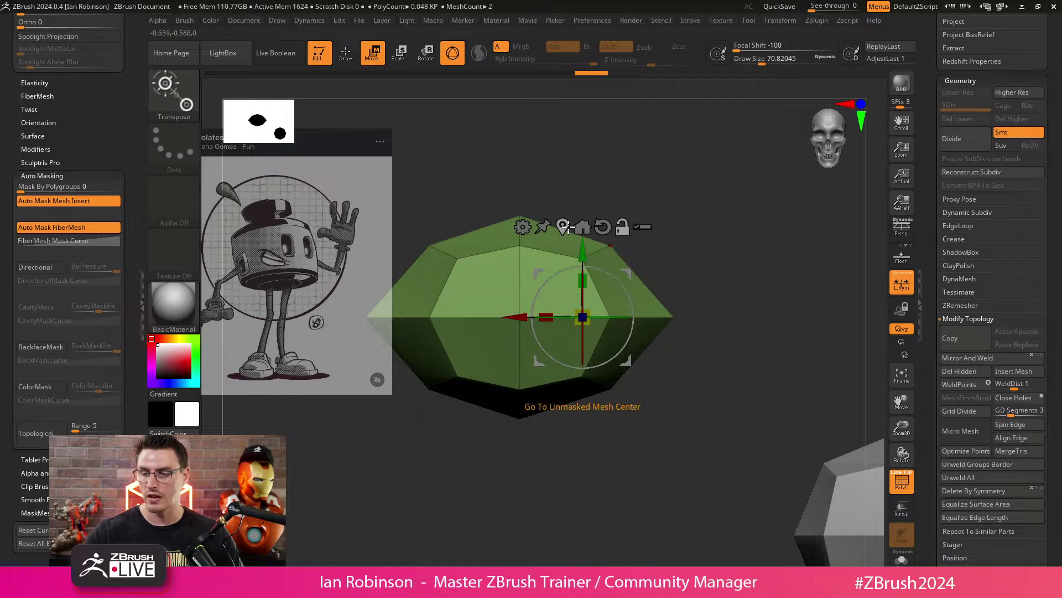
alt+drag(562, 488, 658, 415)
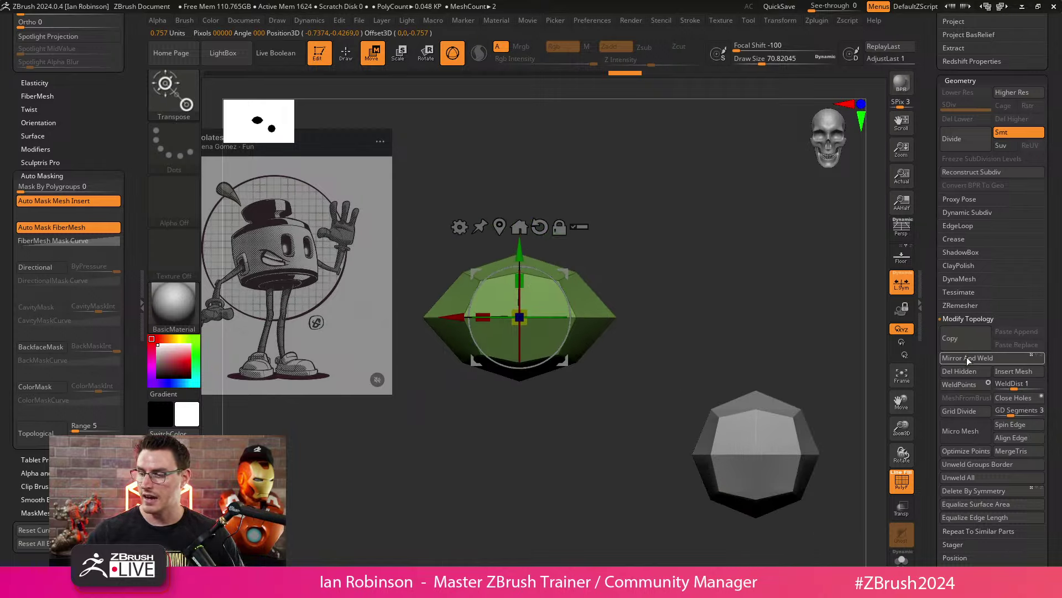
Step: Offset the gizmo pivot along X toward the right side of the green mesh, and return it to the unmasked mesh center
alt+click(560, 316)
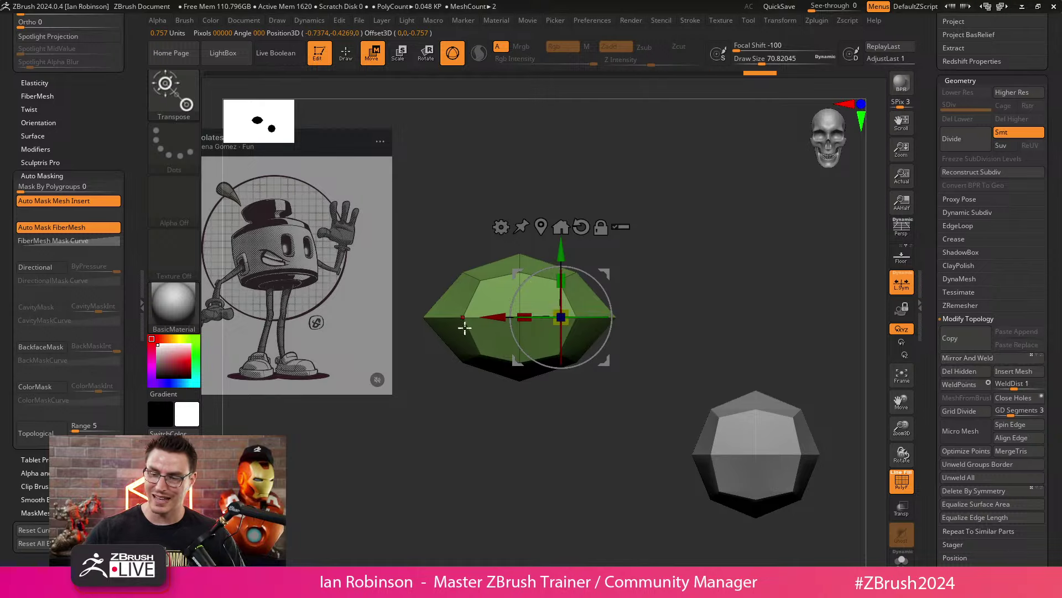
key(q)
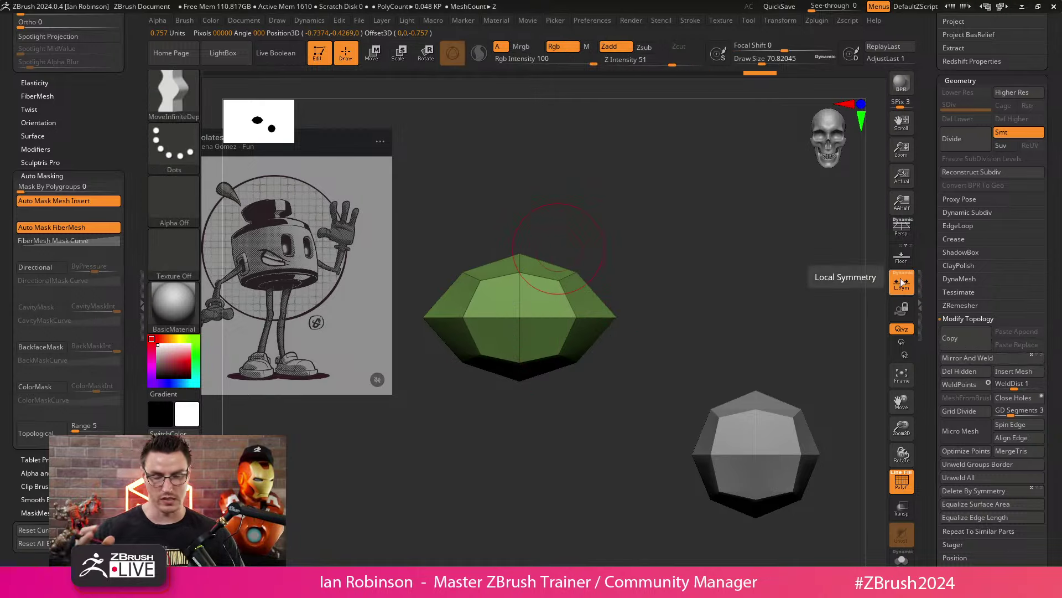
alt+drag(630, 352, 621, 248)
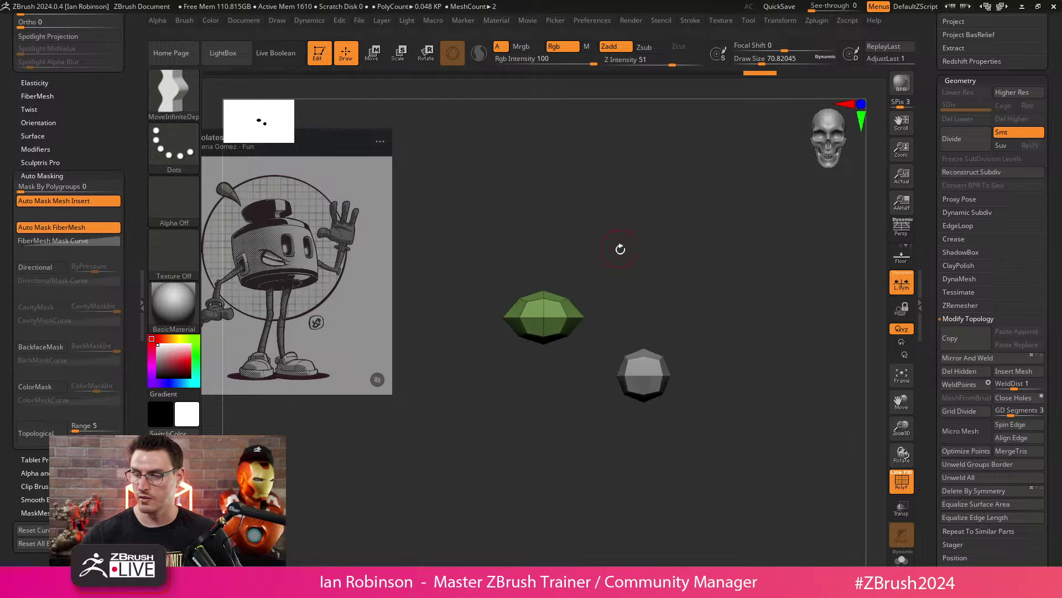
alt+drag(737, 343, 729, 427)
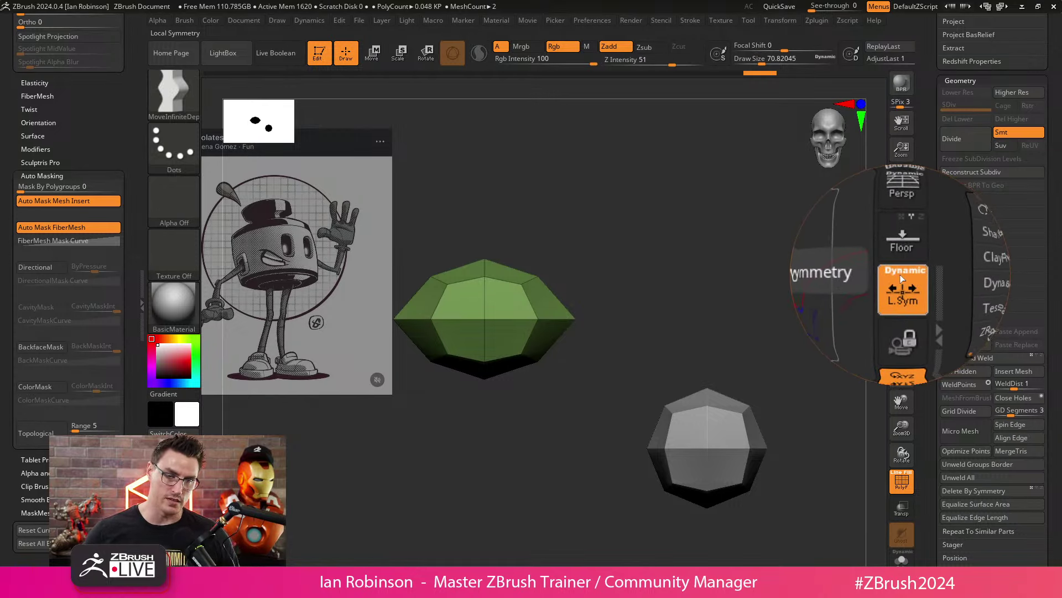
drag(752, 290, 670, 298)
key(w)
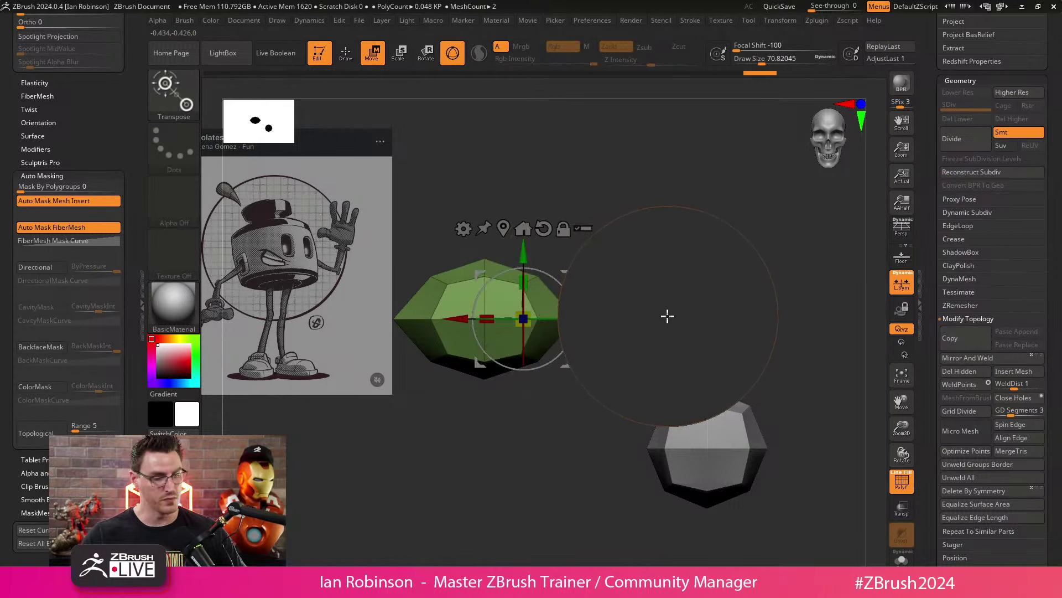
mouse_move(666, 318)
ctrl+right_down()
mouse_move(597, 303)
mouse_move(642, 264)
mouse_move(681, 276)
ctrl+right_up()
click(554, 231)
drag(708, 293, 675, 310)
drag(579, 256, 690, 303)
ctrl+right_drag(691, 304, 630, 301)
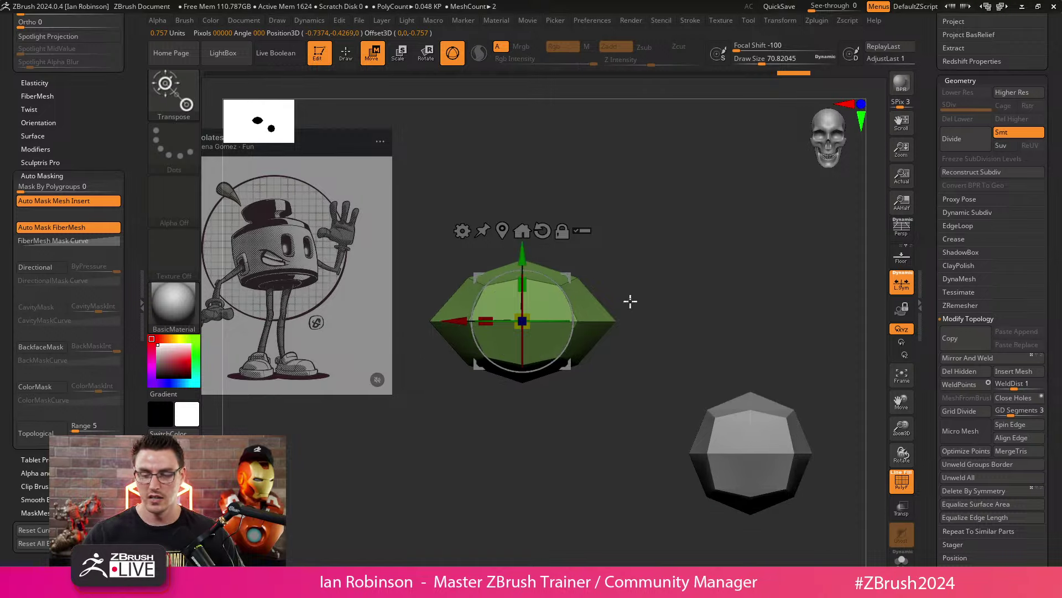
Step: Try Mirror And Weld on the green mesh with the gizmo pivot shifted toward its right end, and undo it
key(q)
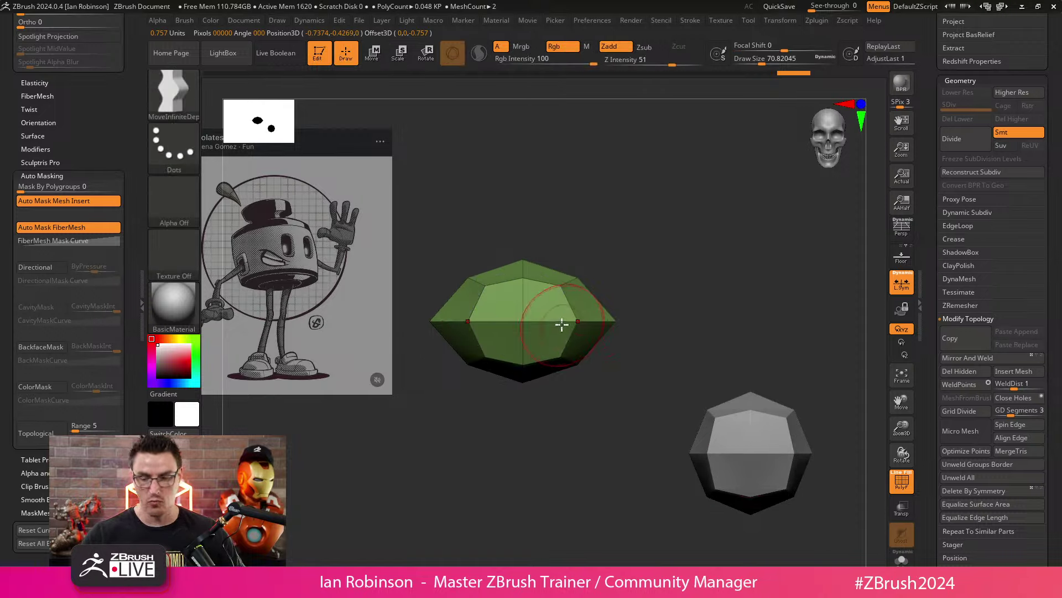
mouse_move(561, 325)
ctrl+right_down()
mouse_move(704, 275)
mouse_move(769, 306)
mouse_move(678, 336)
mouse_move(705, 323)
mouse_move(539, 346)
mouse_move(540, 370)
ctrl+right_up()
key(w)
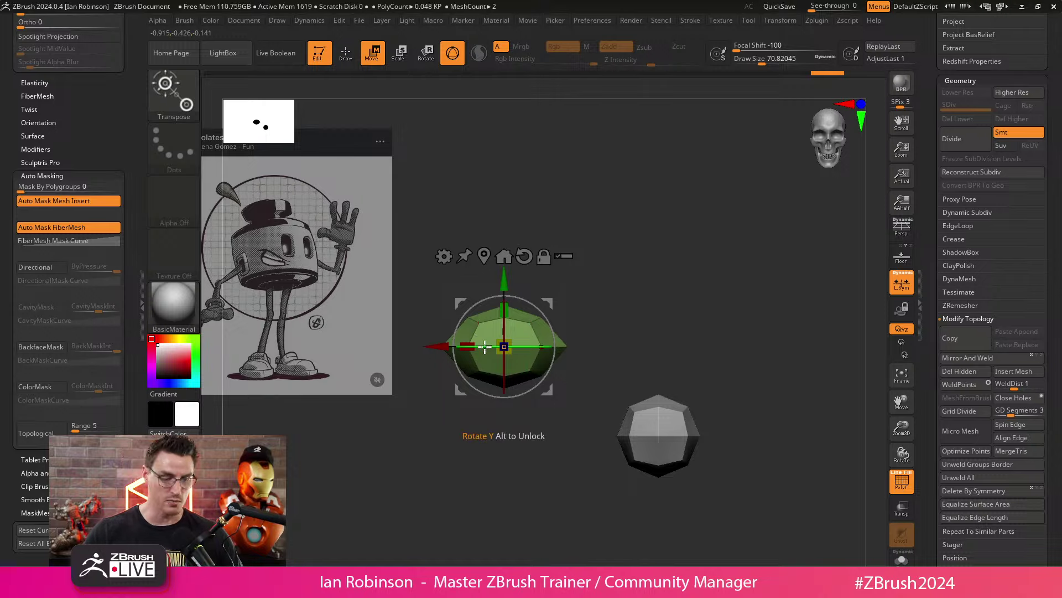
ctrl+right_drag(855, 381, 564, 385)
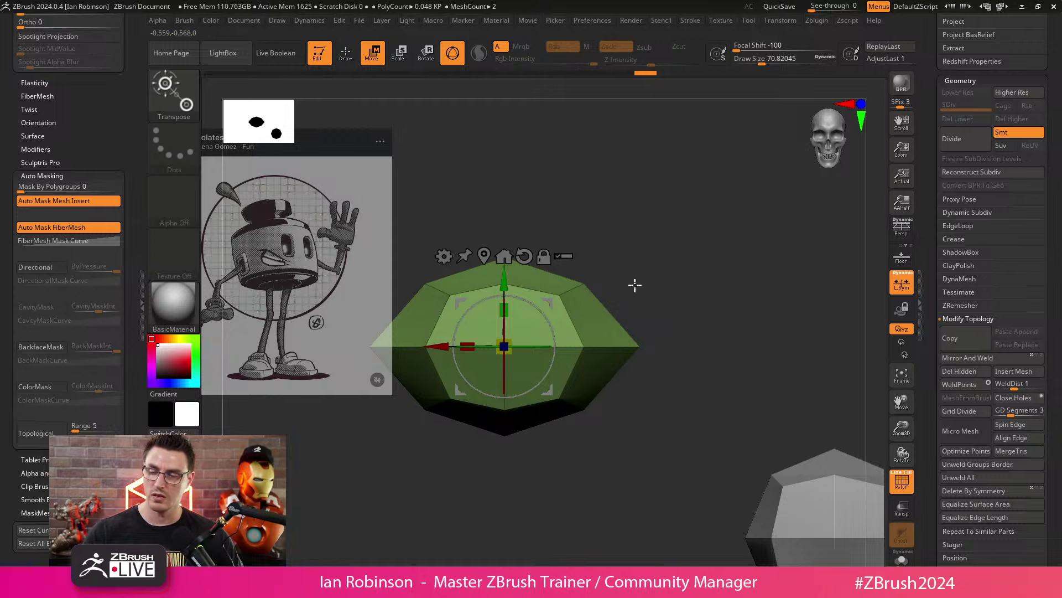
drag(444, 346, 504, 346)
click(960, 357)
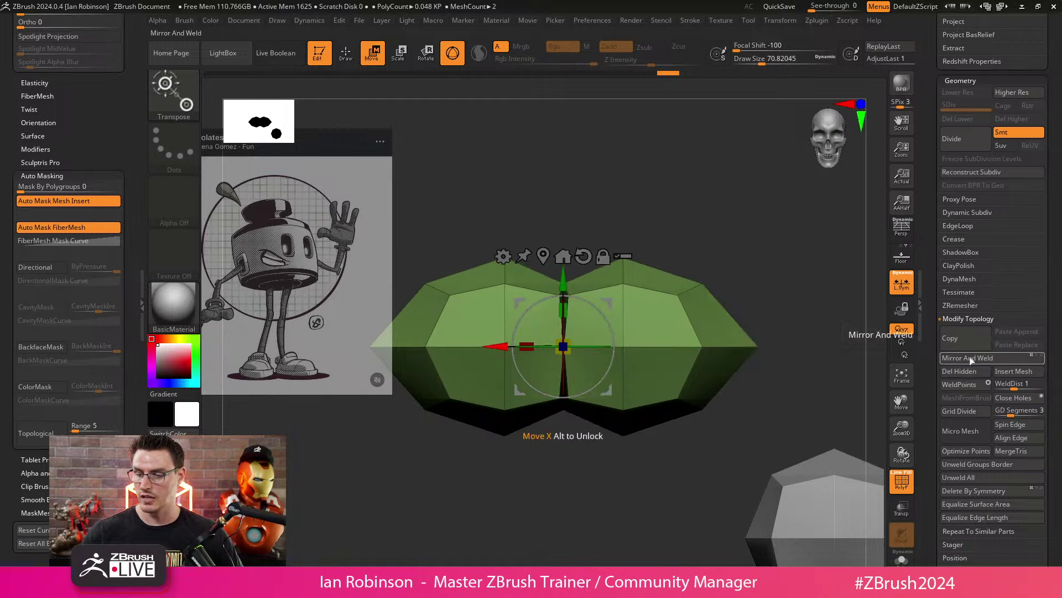
ctrl+right_drag(671, 464, 577, 471)
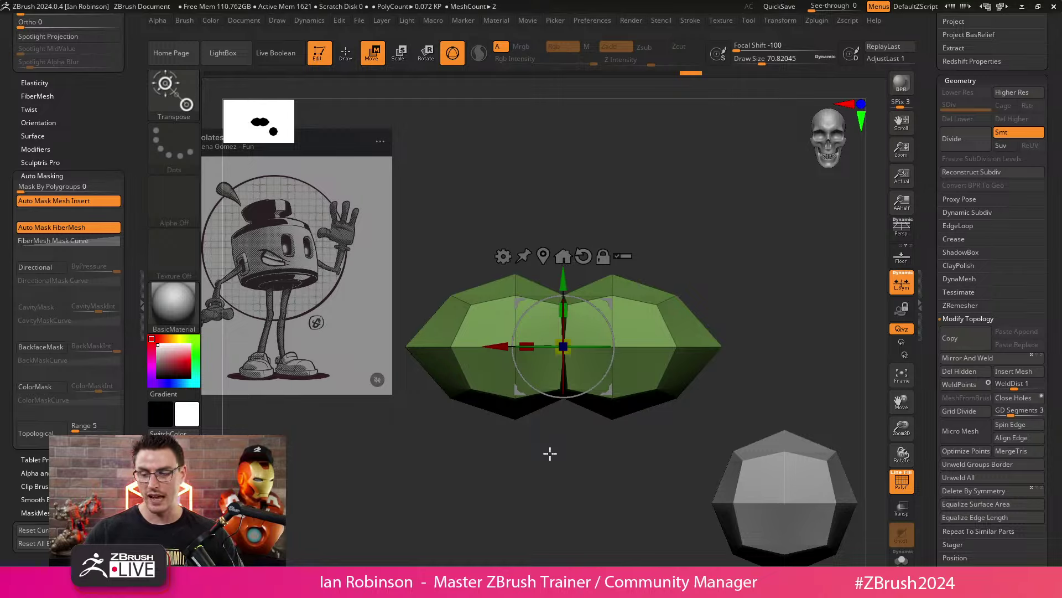
ctrl+right_drag(550, 453, 598, 437)
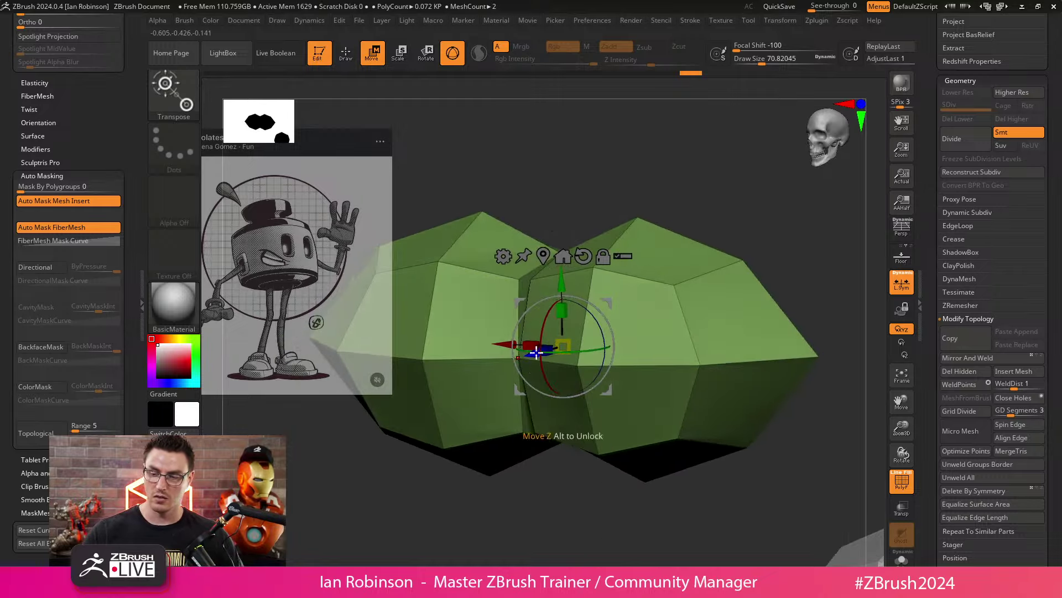
shift+drag(589, 505, 556, 487)
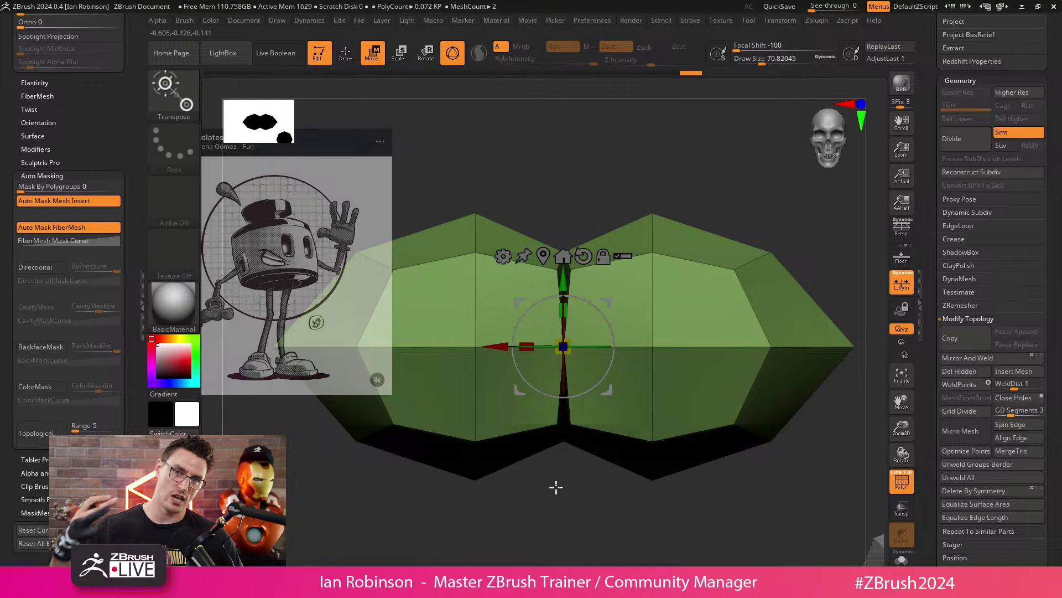
key(ctrl+z)
ctrl+right_drag(556, 487, 558, 479)
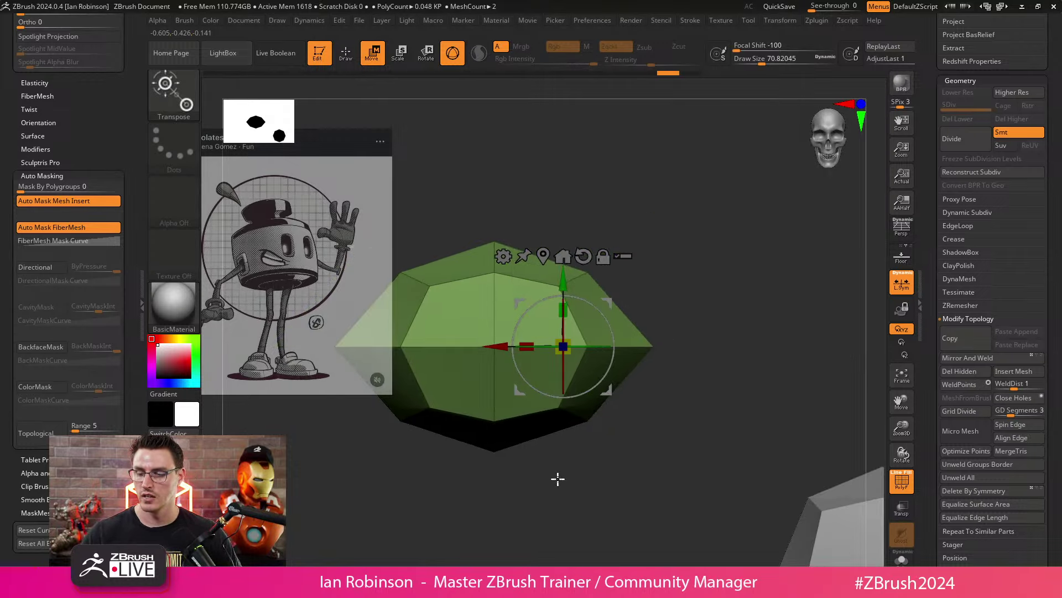
Step: Try Mirror And Weld with the gizmo pivot moved slightly closer to the mesh's center, inspect the joined halves, and undo it
alt+drag(499, 345, 485, 344)
click(974, 358)
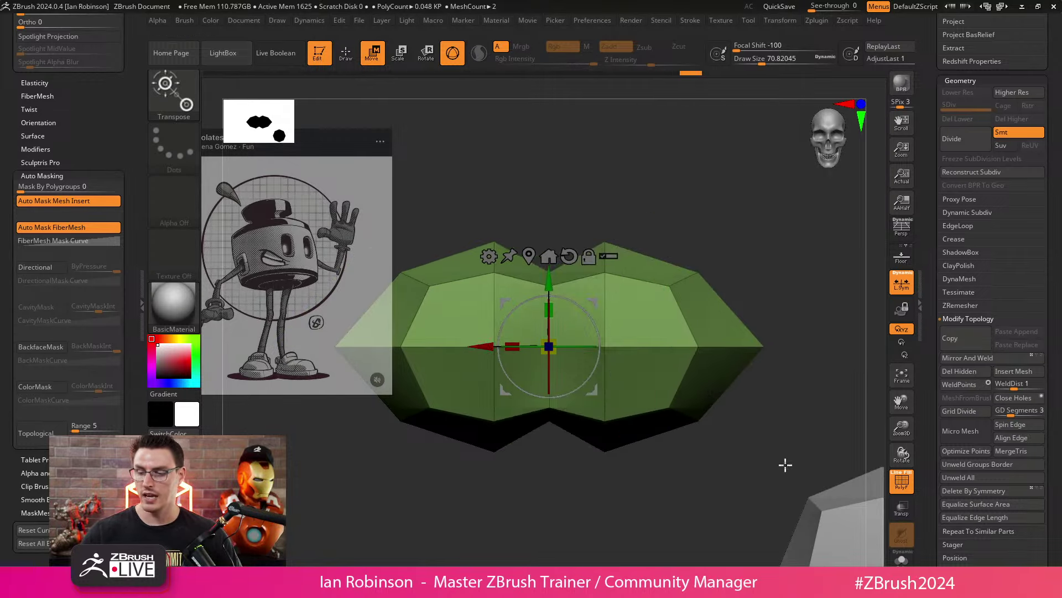
key(q)
mouse_move(581, 521)
mouse_down()
mouse_move(581, 404)
mouse_move(648, 230)
mouse_up()
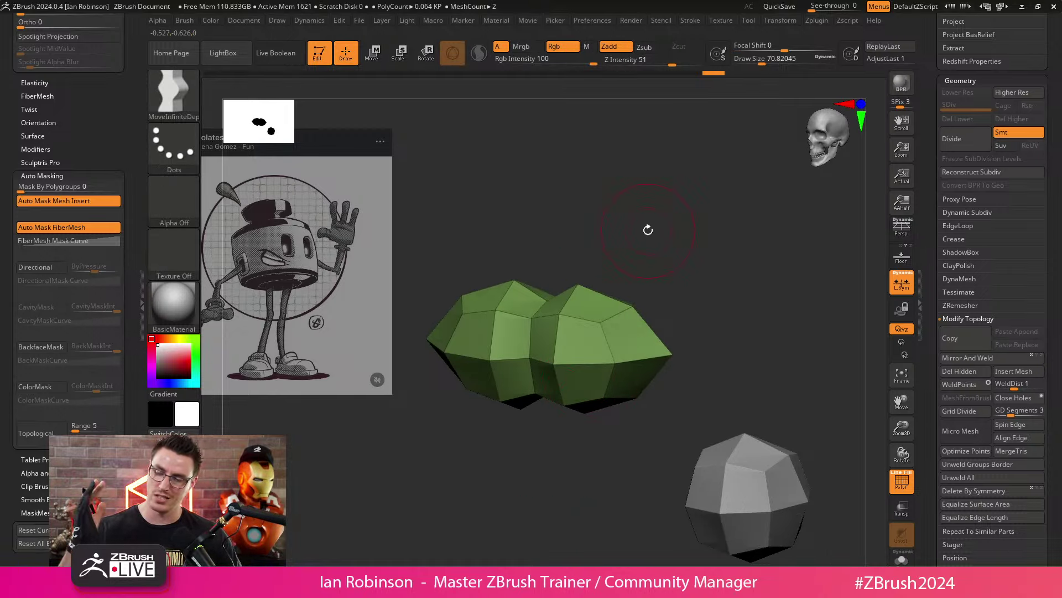
shift+drag(648, 230, 588, 420)
key(ctrl+z)
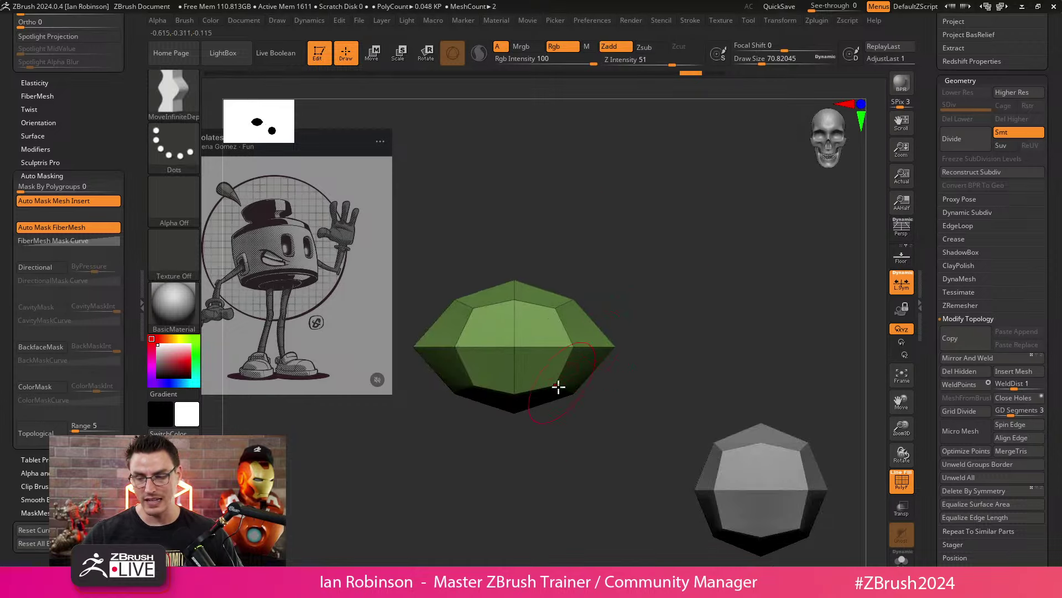
key(w)
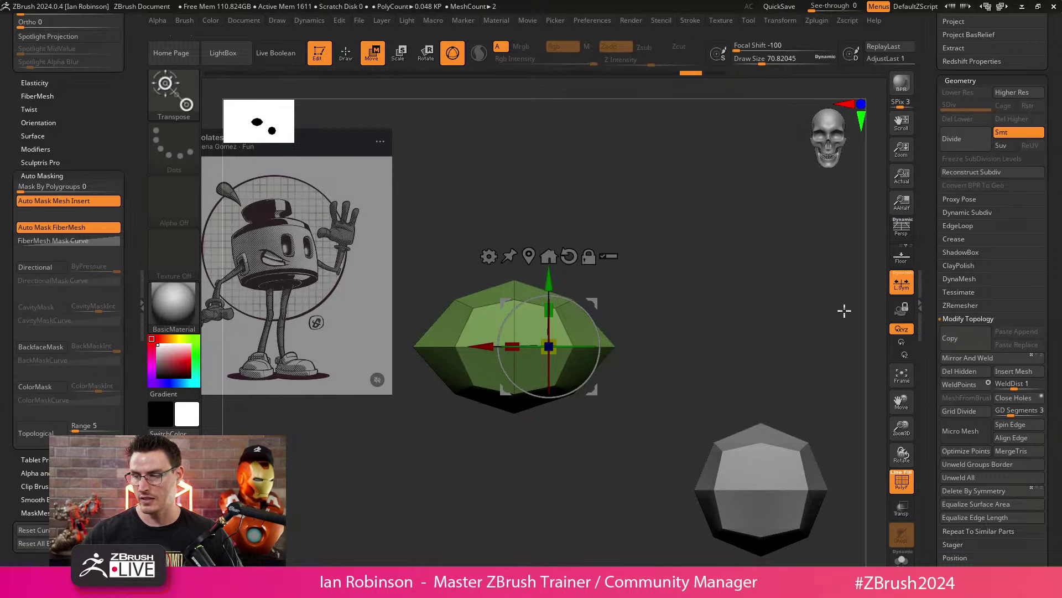
Step: Mirror and weld the green mesh about its offset gizmo pivot with Local Symmetry on, and inspect the joined halves
click(967, 359)
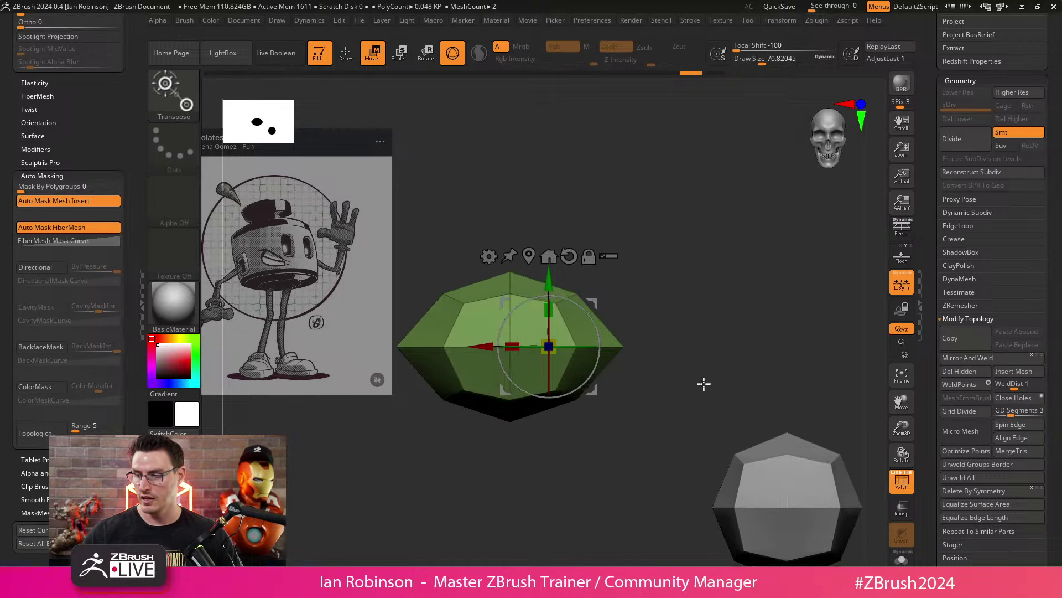
ctrl+right_drag(708, 377, 731, 353)
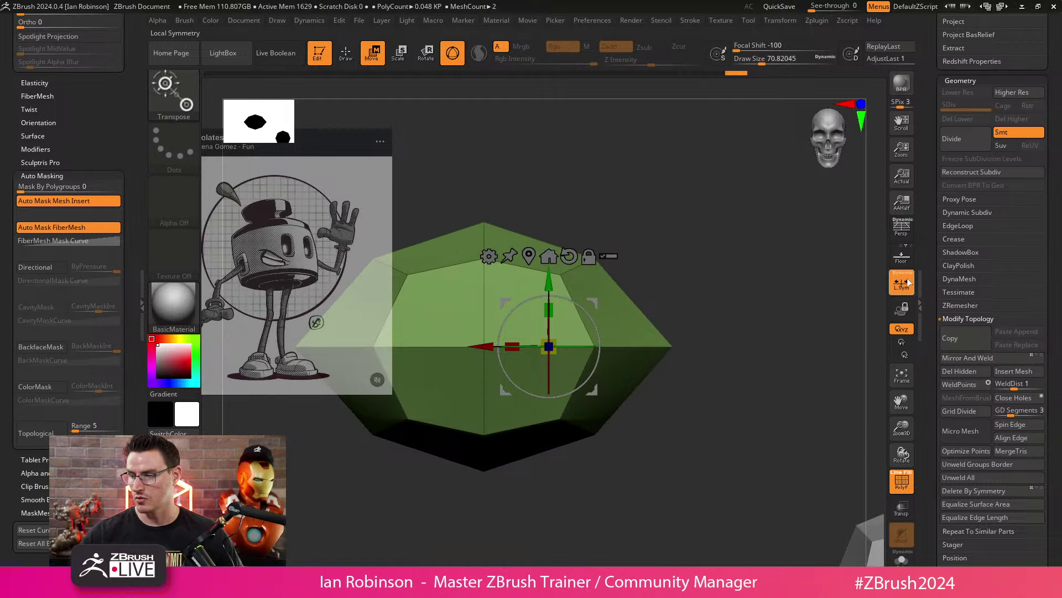
ctrl+right_drag(732, 362, 725, 399)
click(966, 358)
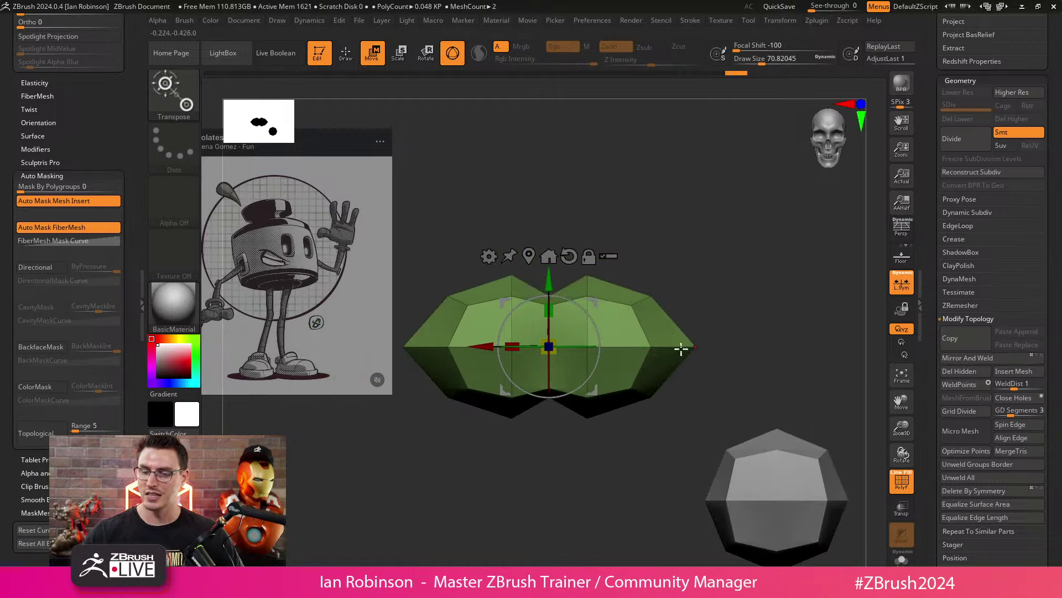
ctrl+right_drag(623, 446, 585, 461)
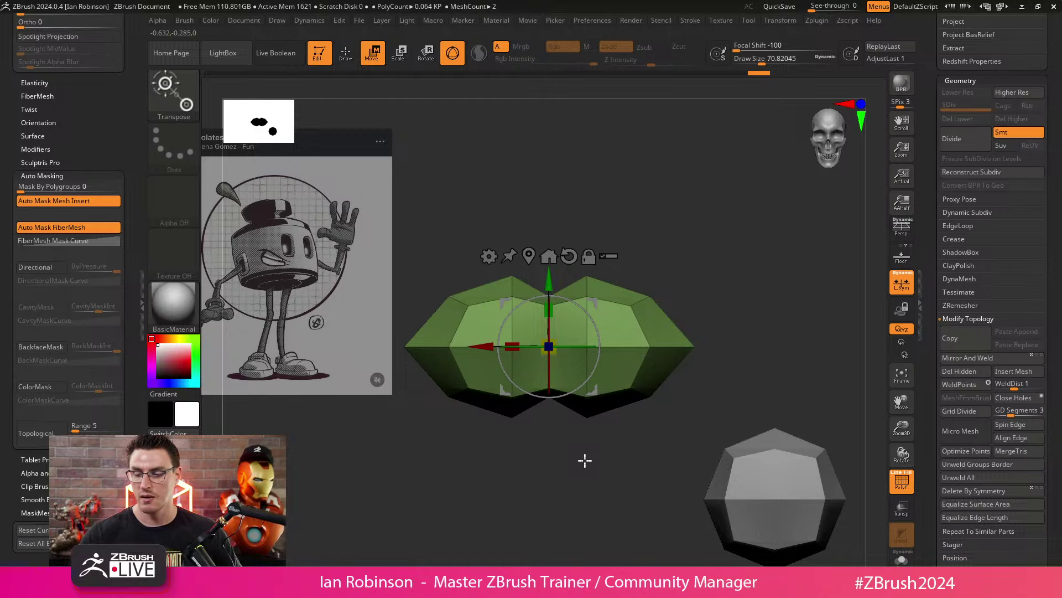
right_drag(585, 460, 780, 331)
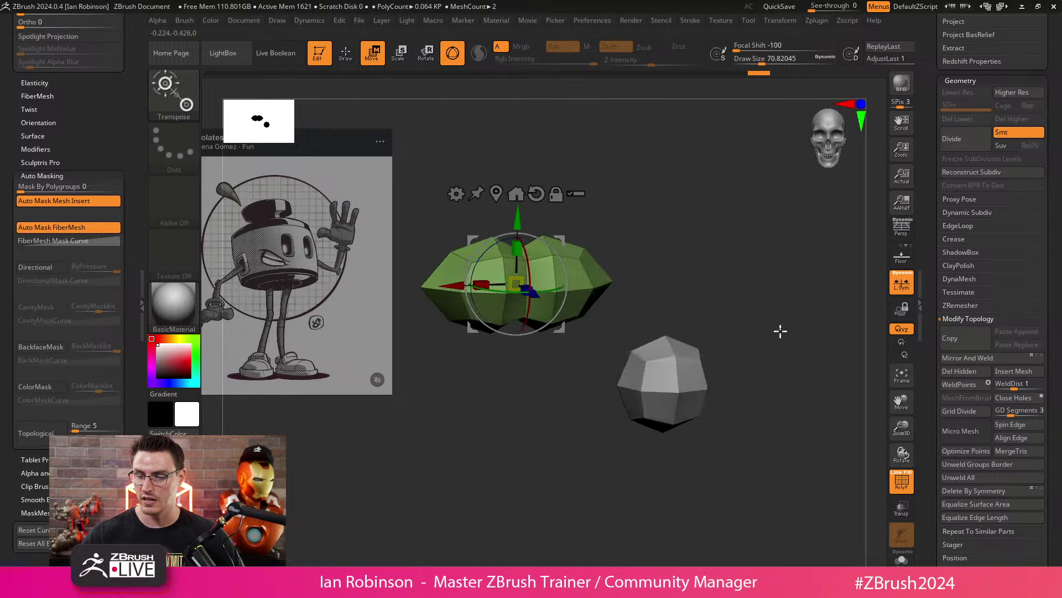
right_drag(692, 242, 560, 333)
drag(572, 368, 493, 379)
drag(555, 322, 566, 363)
drag(738, 309, 702, 325)
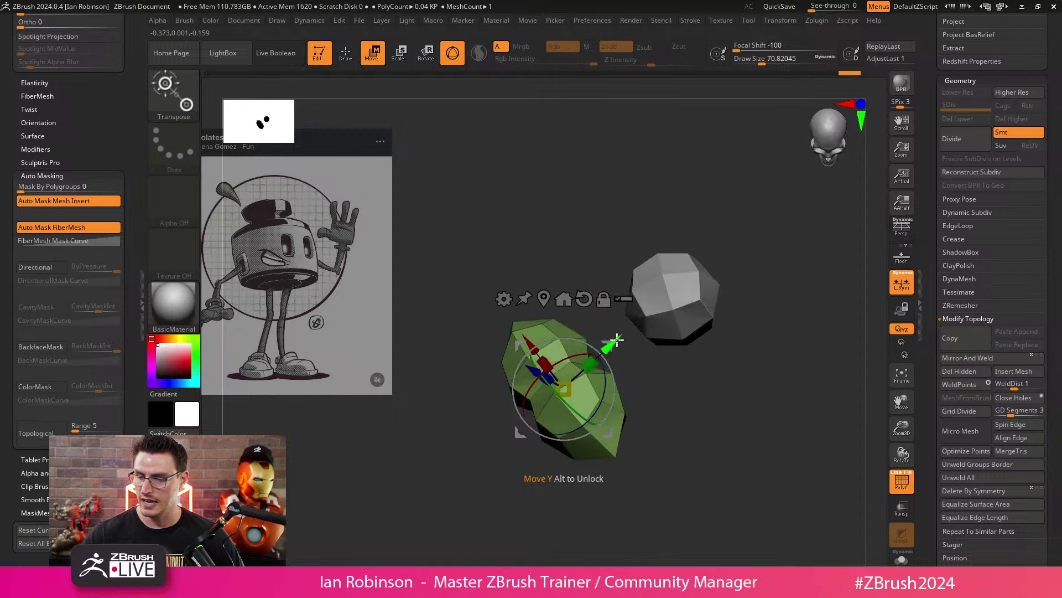
Step: Return to Draw mode, reduce the draw size to about 23, and subdivide the two-lobed green mesh to subdivision level 4
drag(616, 339, 675, 284)
key(q)
mouse_move(746, 392)
mouse_down()
mouse_move(767, 396)
mouse_move(778, 365)
mouse_move(771, 309)
mouse_move(770, 367)
mouse_up()
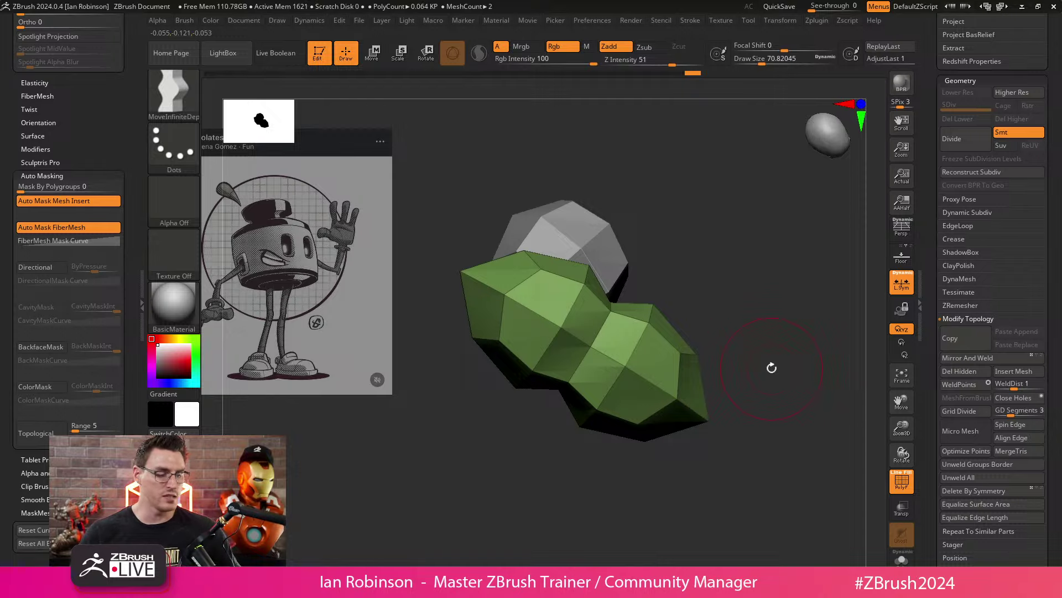
mouse_move(686, 326)
mouse_down()
mouse_move(695, 309)
mouse_move(618, 329)
mouse_up()
key(s)
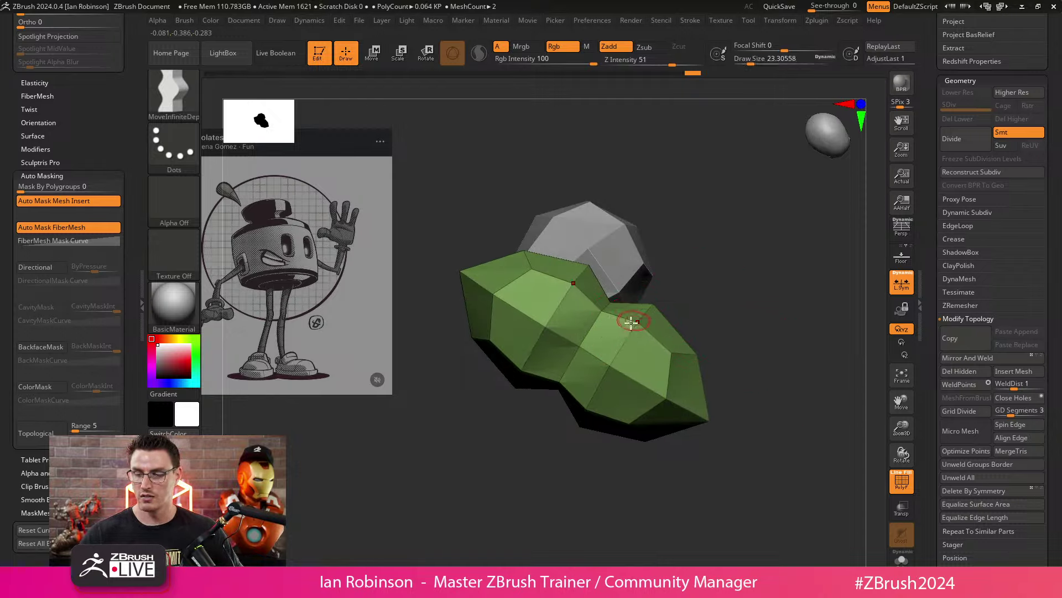
key(ctrl+d)
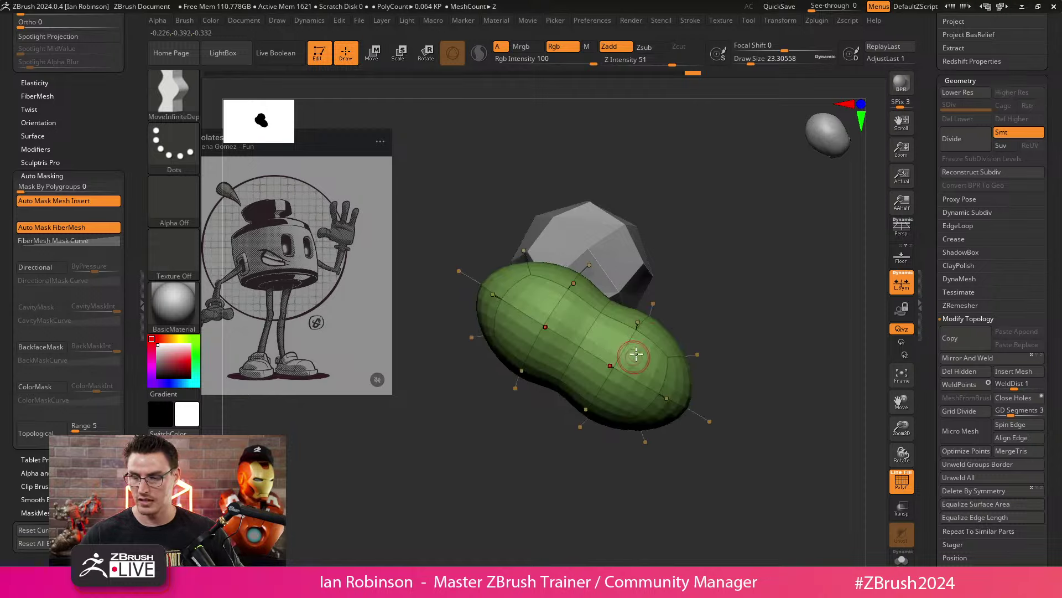
key(ctrl+d)
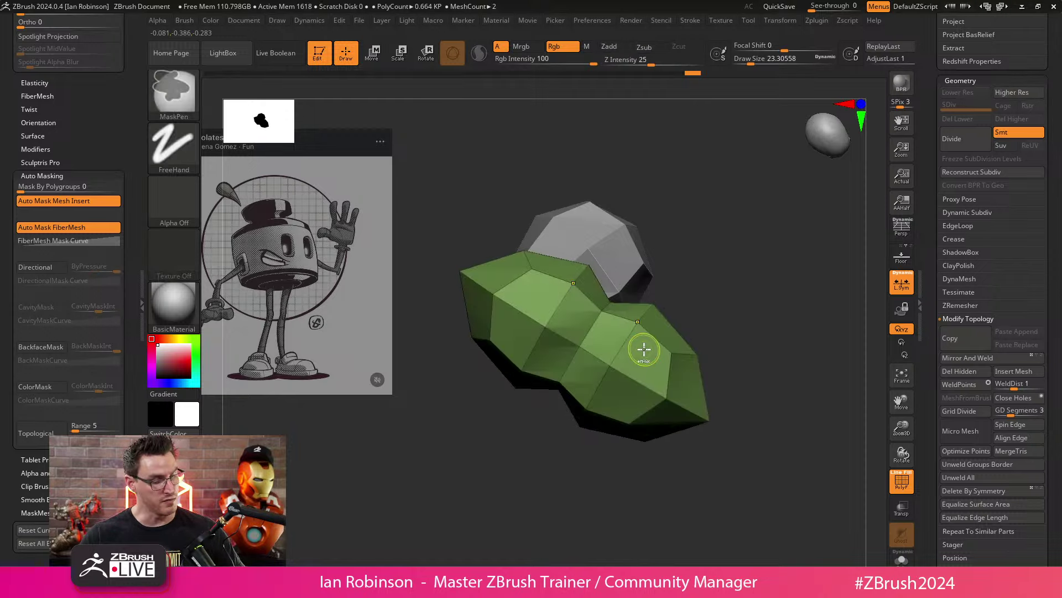
key(ctrl+d)
key(ctrl+d)
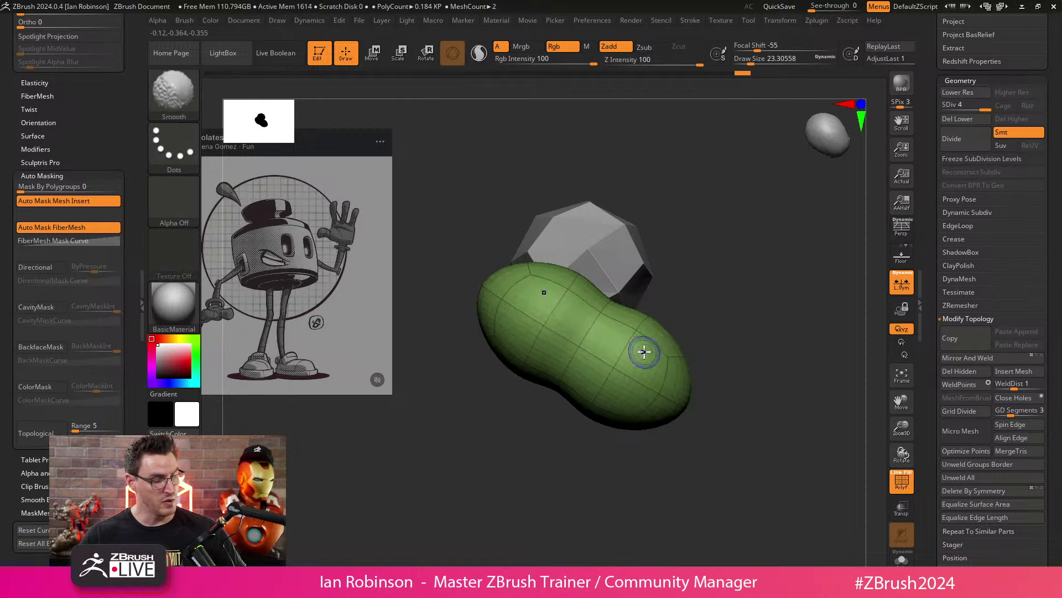
Step: Hide the polyframe and sculpt locally symmetrical ClayBuildup strokes across both lobes with a draw size of about 44
key(shift+f)
key(b)
key(c)
key(b)
mouse_move(652, 343)
mouse_down()
mouse_move(628, 385)
mouse_move(653, 395)
mouse_move(669, 358)
mouse_up()
key(s)
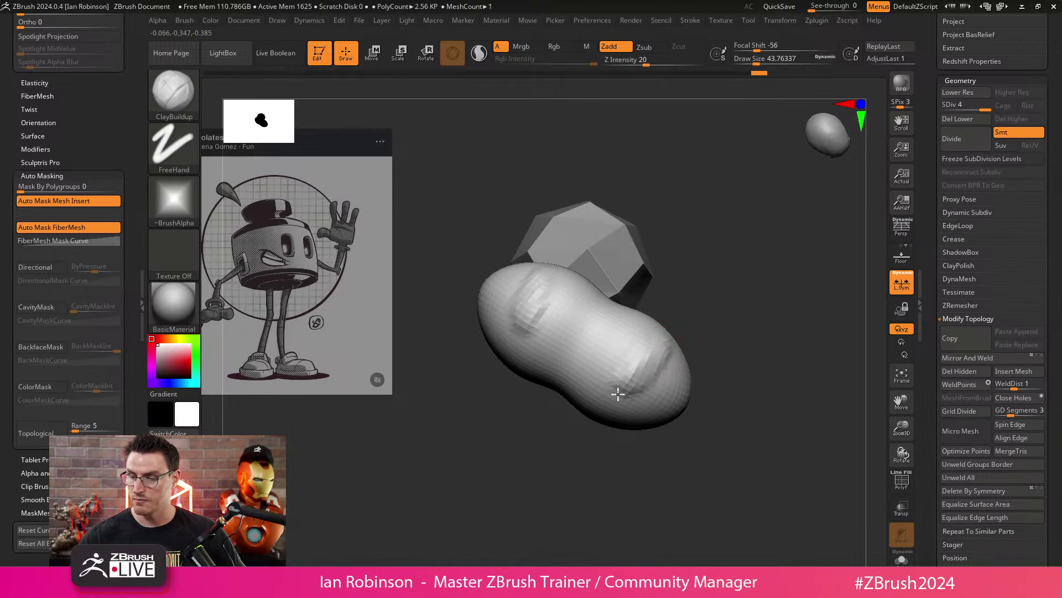
mouse_move(616, 393)
mouse_down()
mouse_move(612, 405)
mouse_move(687, 370)
mouse_move(675, 396)
mouse_up()
Step: Enlarge the draw size to about 87 and build up more clay on the two lobes with the ClayBuildup brush
key(w)
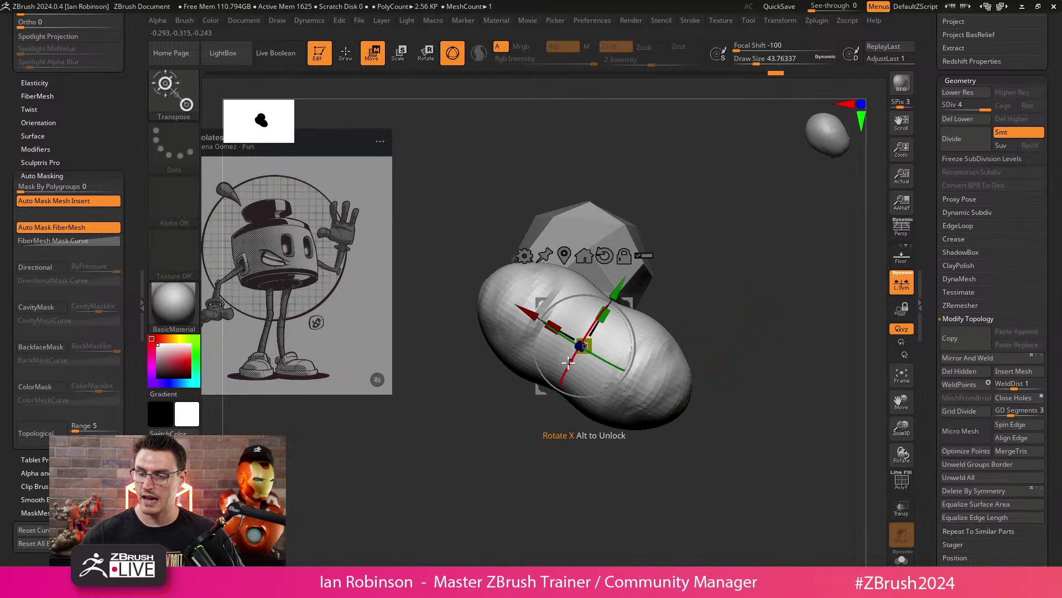
drag(553, 387, 684, 351)
key(q)
mouse_move(667, 315)
mouse_down()
mouse_move(612, 292)
mouse_move(634, 321)
mouse_move(639, 359)
mouse_move(670, 350)
mouse_up()
drag(747, 327, 718, 336)
key(s)
drag(720, 337, 723, 360)
mouse_move(650, 351)
mouse_down()
mouse_move(631, 325)
mouse_move(640, 361)
mouse_up()
drag(714, 332, 736, 296)
Step: Delete the sculpted mesh's lower subdivision levels, mirror and weld it with Local Symmetry on, and show its polyframe
key(w)
drag(726, 385, 745, 382)
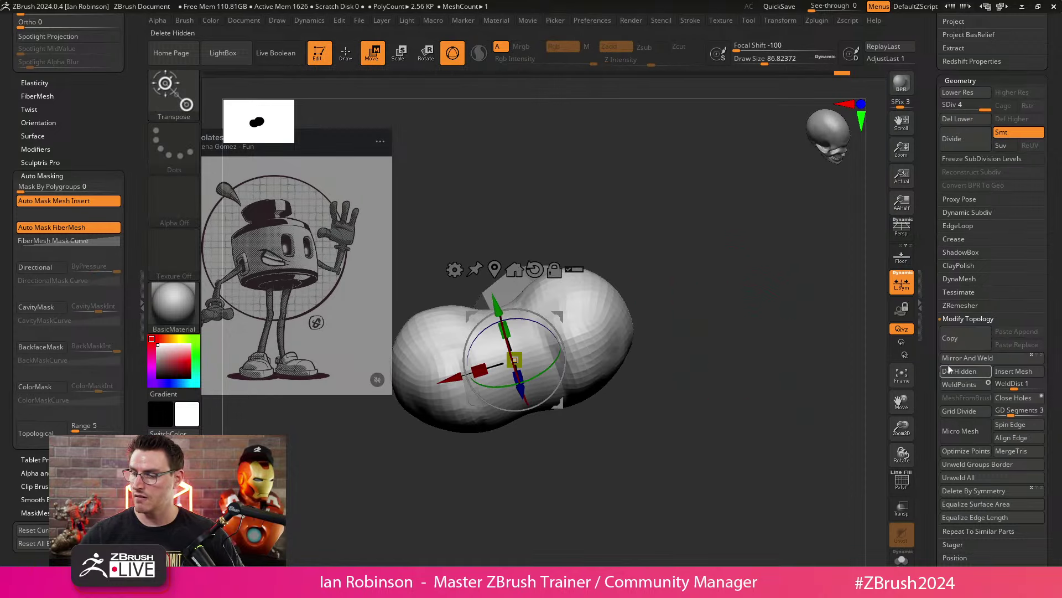
click(968, 358)
click(958, 118)
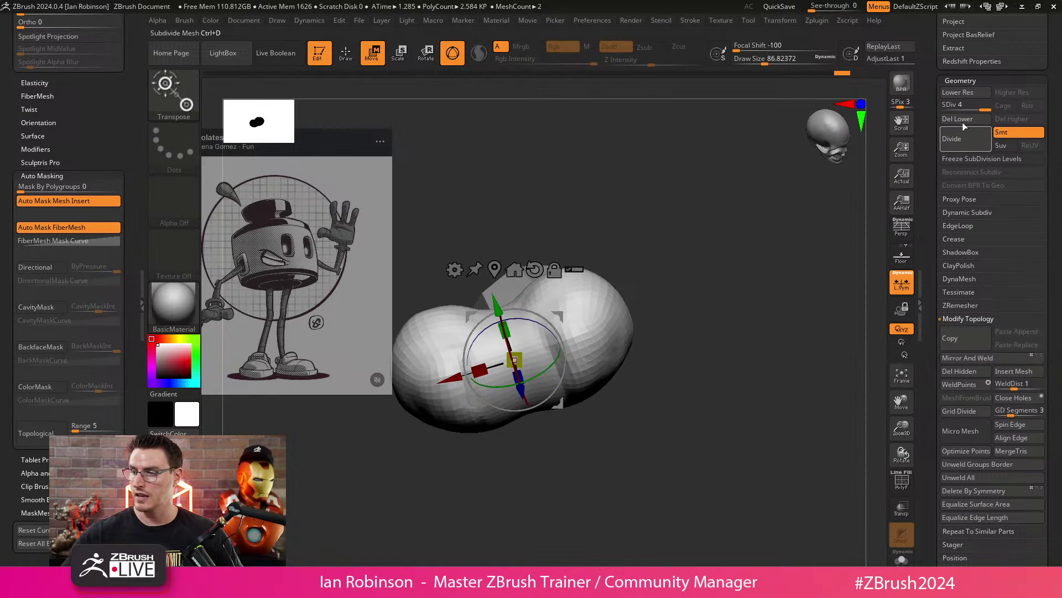
click(968, 358)
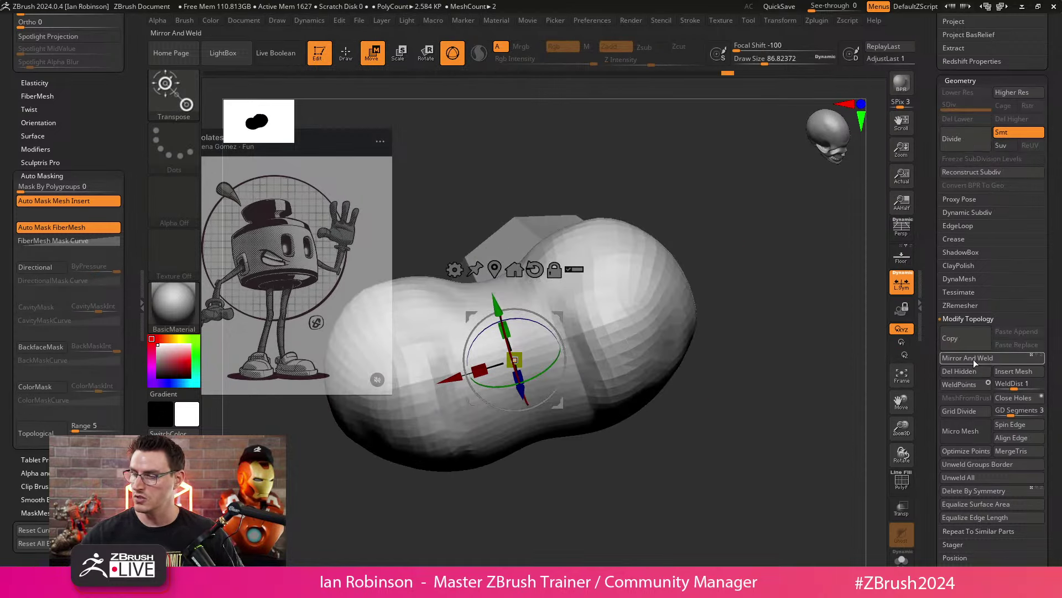
mouse_move(707, 396)
mouse_down()
mouse_move(664, 422)
mouse_move(702, 375)
mouse_up()
alt+drag(689, 314, 697, 425)
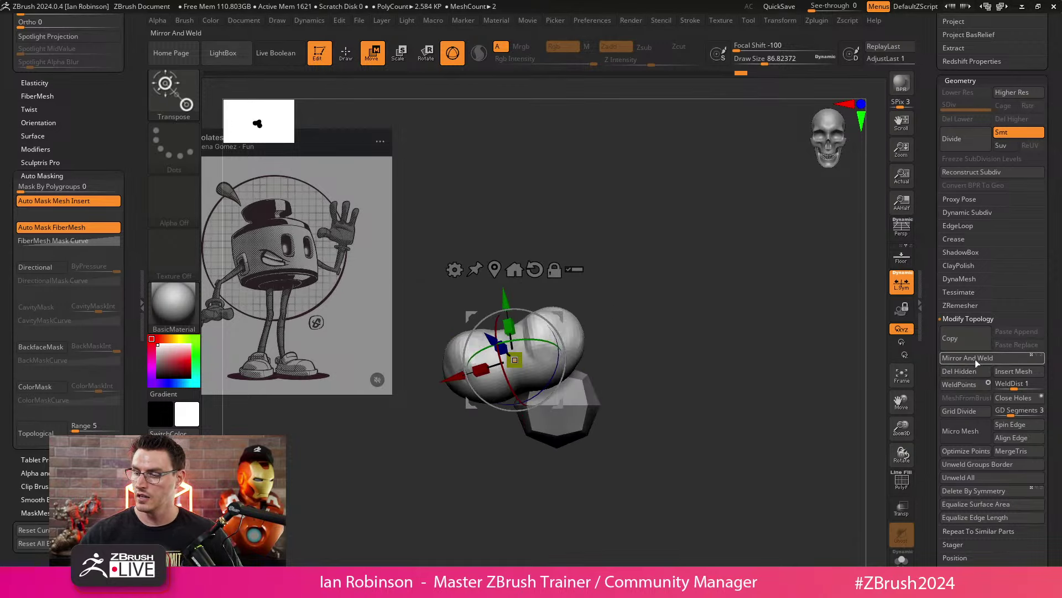
alt+drag(795, 365, 782, 440)
key(shift+f)
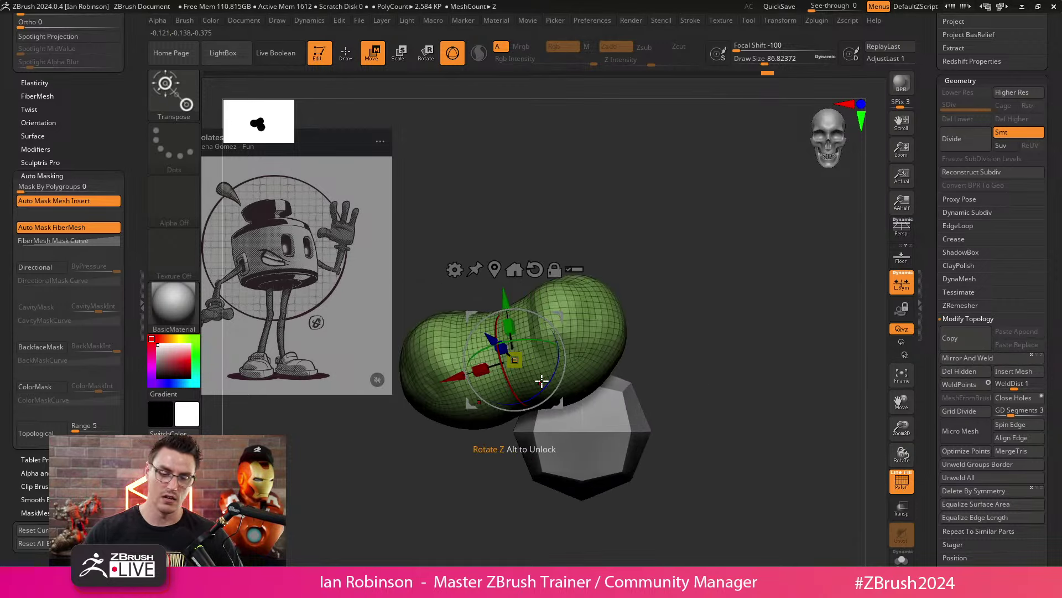
Step: Try Mirror And Weld on the sculpted mesh with the gizmo pivot offset about 0.26 along X, and undo it
ctrl+drag(447, 378, 526, 361)
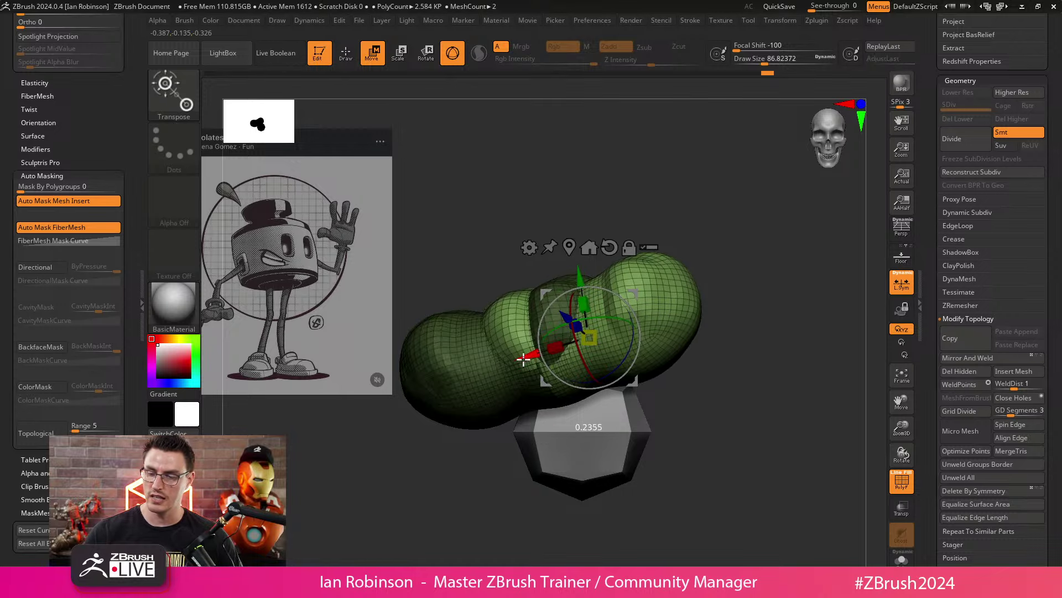
key(ctrl+z)
alt+drag(458, 378, 540, 352)
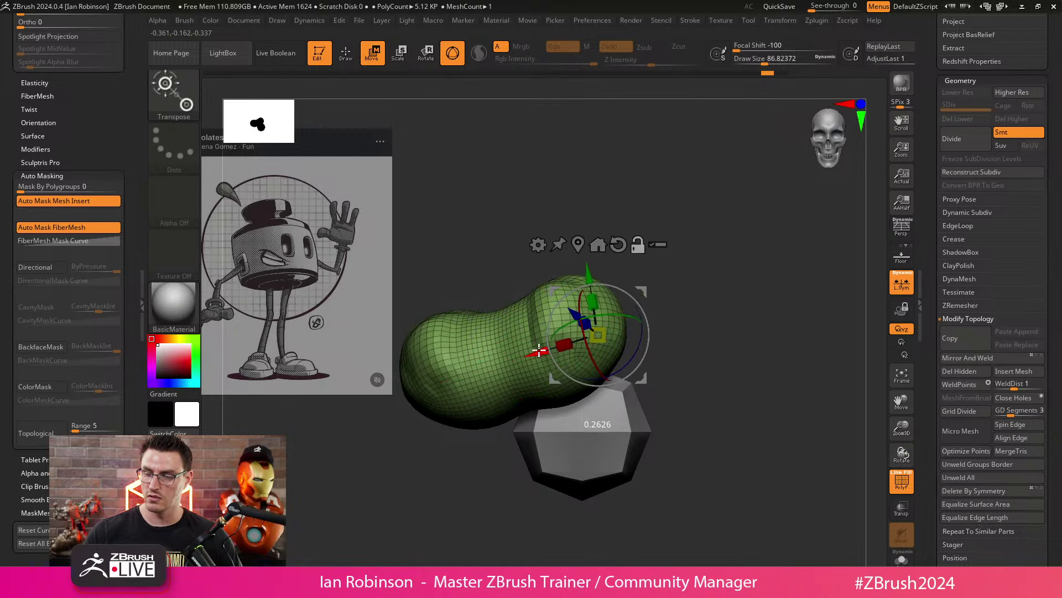
click(967, 359)
key(q)
mouse_move(760, 438)
ctrl+right_down()
mouse_move(712, 406)
mouse_move(695, 493)
ctrl+right_up()
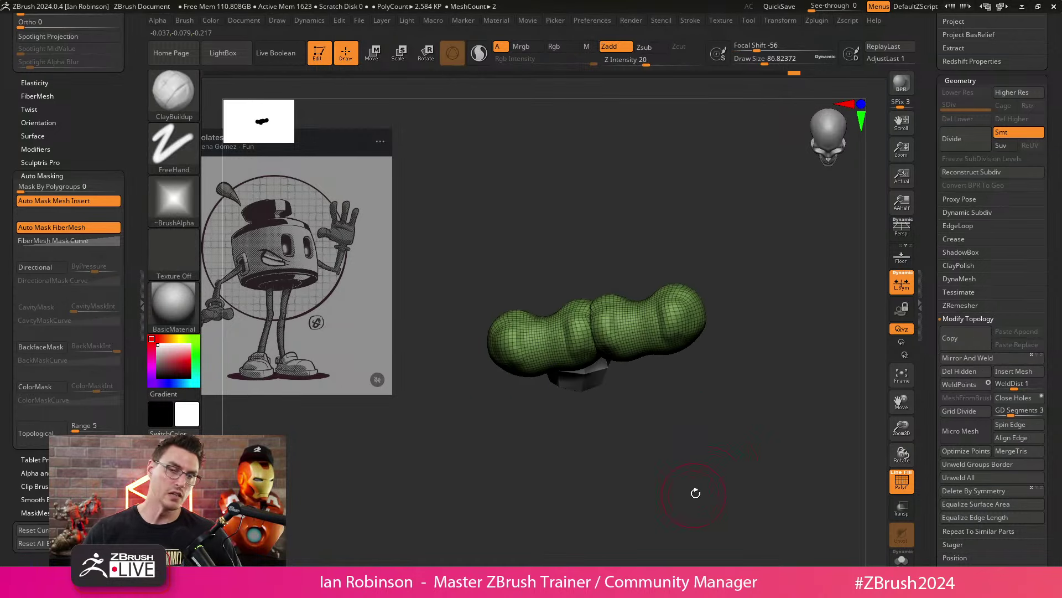
key(ctrl+z)
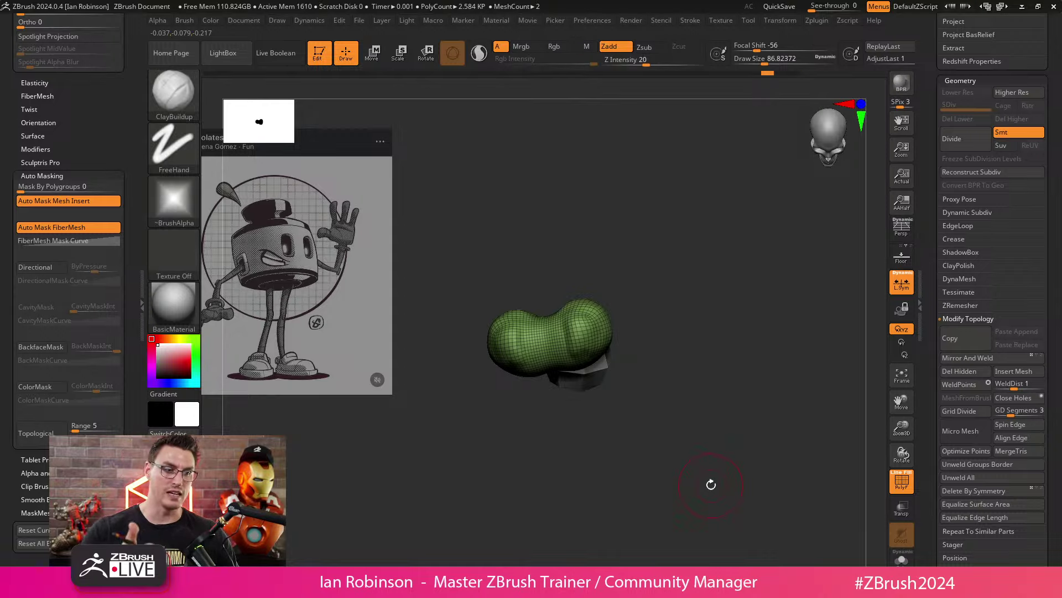
key(w)
mouse_move(708, 483)
right_down()
mouse_move(692, 451)
mouse_move(701, 421)
mouse_move(721, 444)
mouse_move(768, 400)
right_up()
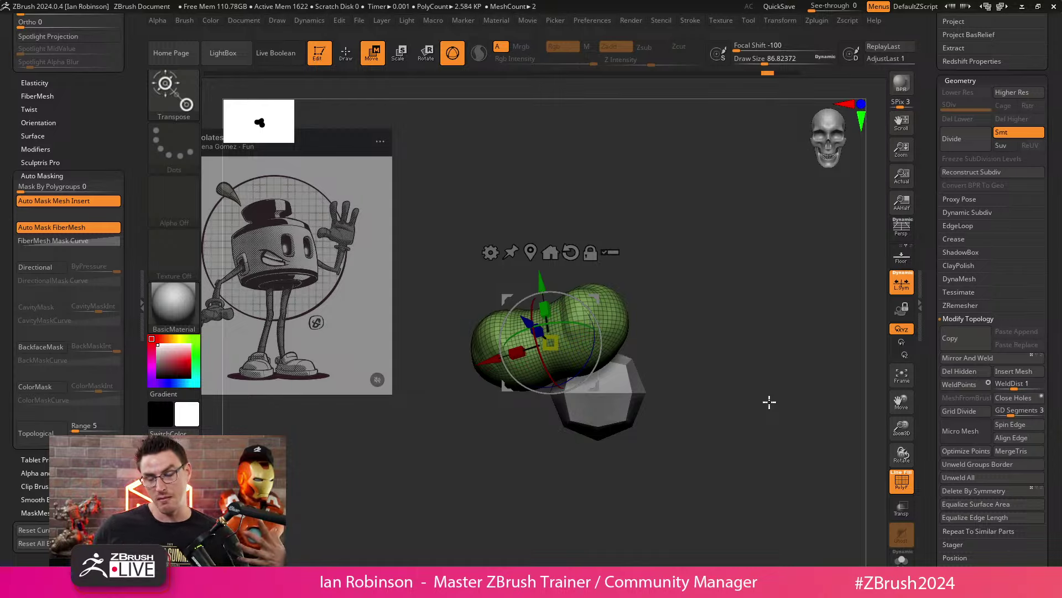
Step: Activate the low-poly sphere subtool, and open the Rectus Femoris anatomy tool to view the figure
key(q)
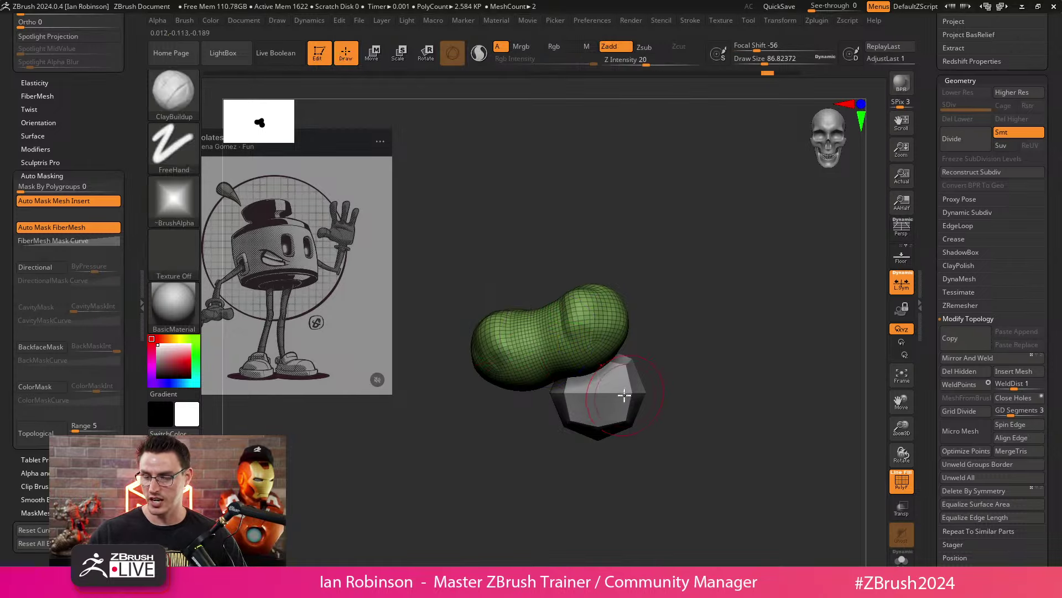
alt+click(623, 403)
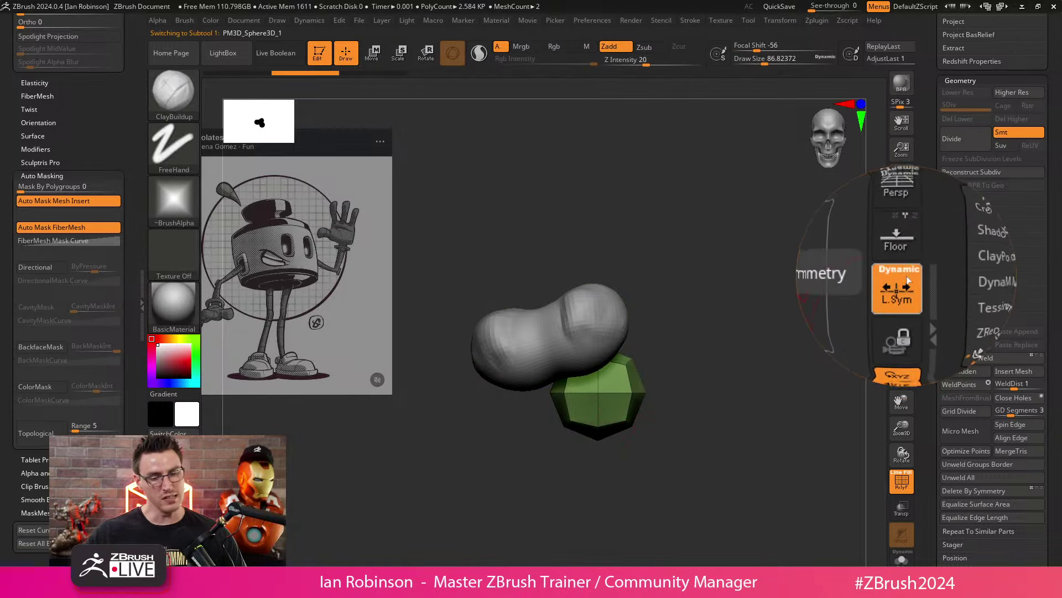
drag(1055, 173, 1035, 198)
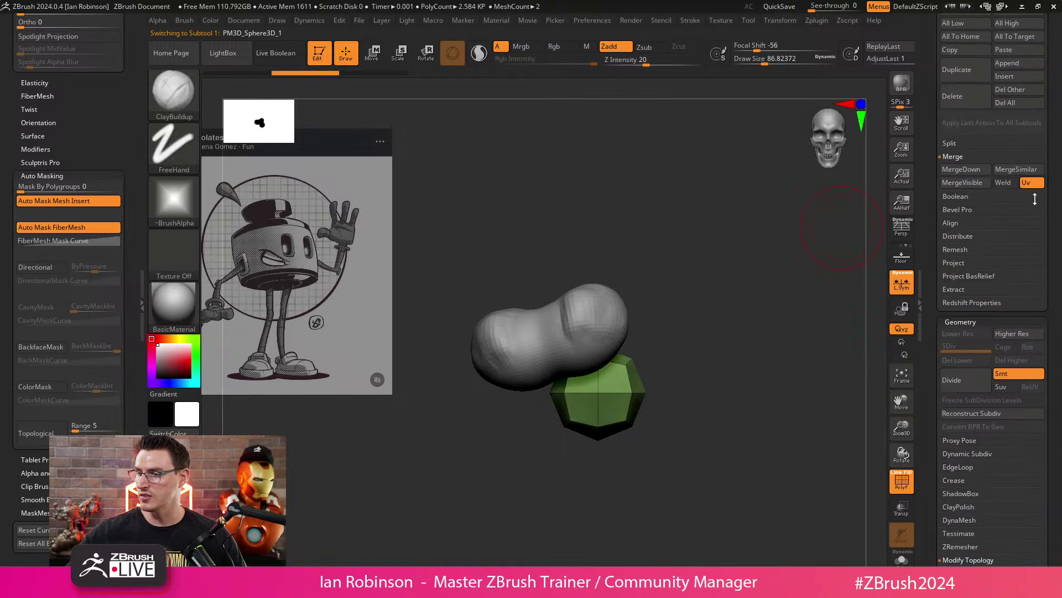
scroll(1054, 151, up, 5)
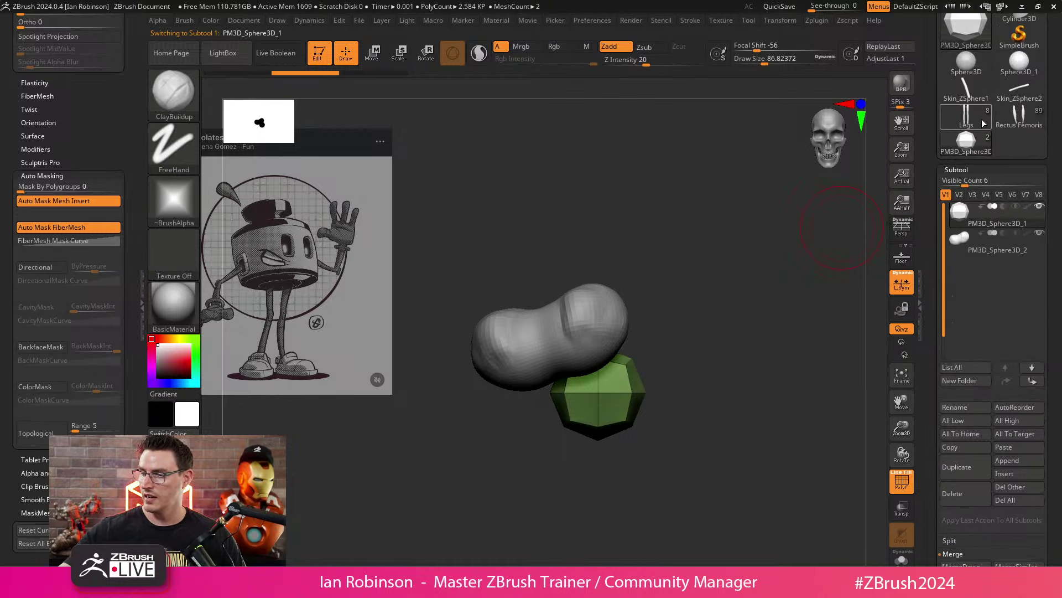
mouse_move(960, 144)
click(1019, 115)
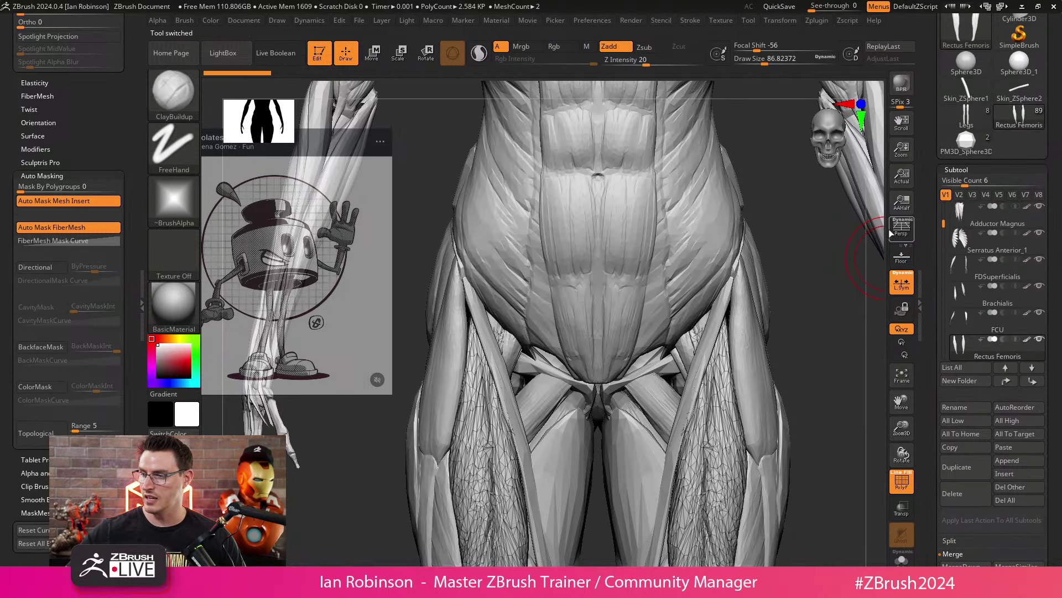
ctrl+right_drag(798, 268, 766, 453)
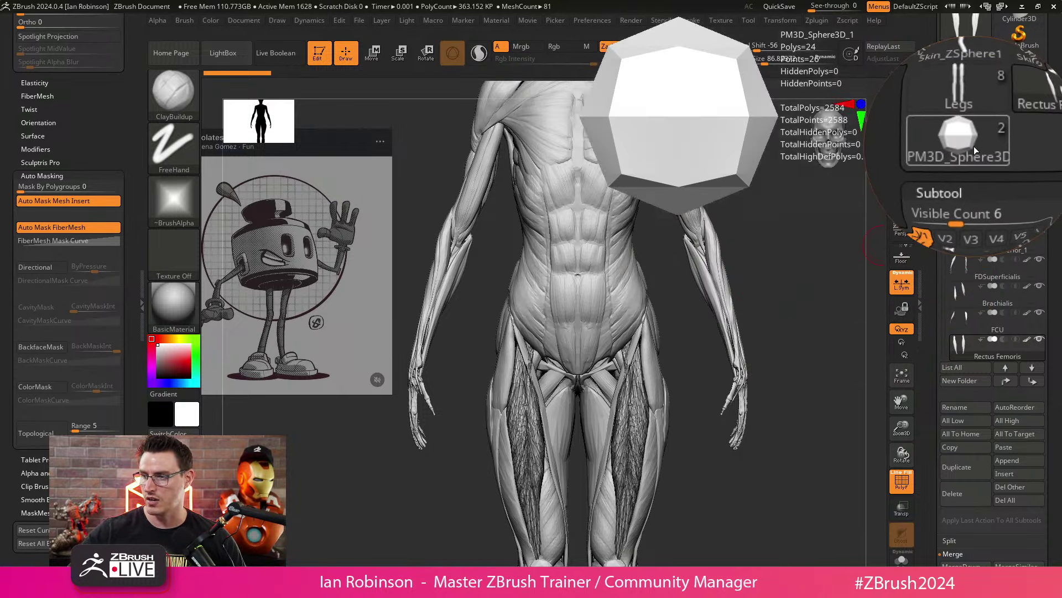
Step: Switch to the Legs tool holding the bottle character, frame the figure, and turn on Local Symmetry
mouse_move(1007, 127)
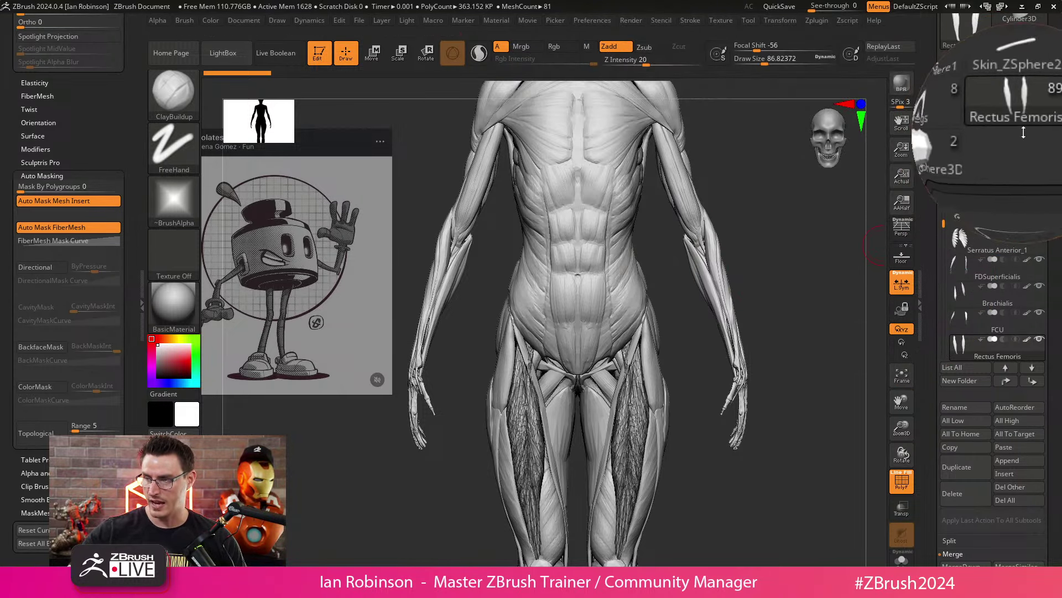
click(966, 116)
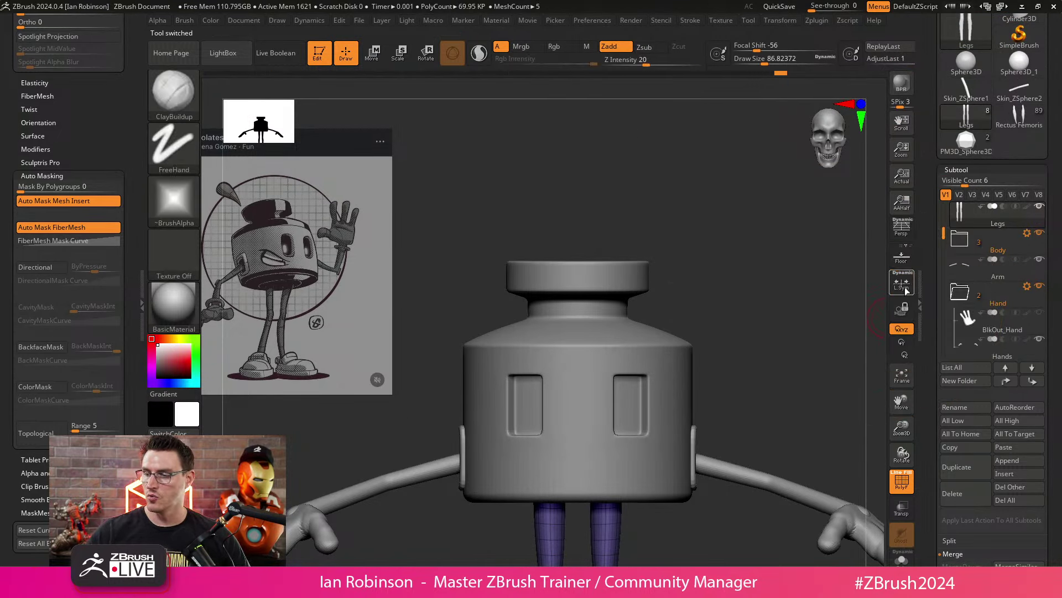
key(f)
alt+drag(757, 310, 724, 299)
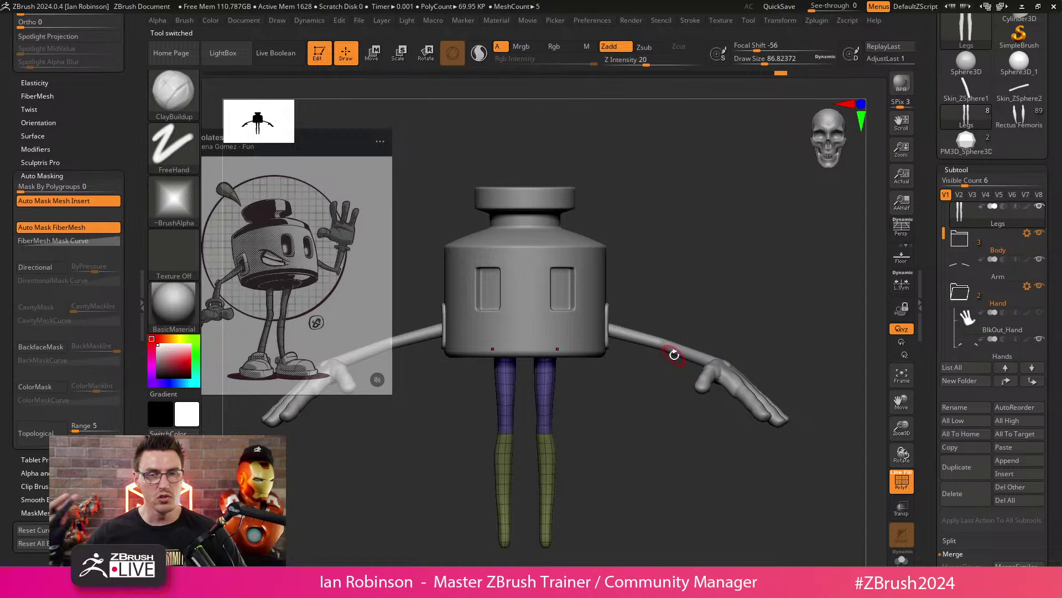
click(901, 283)
Step: Activate the bottle's Body subtool and the Hands subtool in turn, and check the Local Symmetry setting
alt+drag(716, 279, 704, 415)
alt+click(742, 334)
alt+click(645, 261)
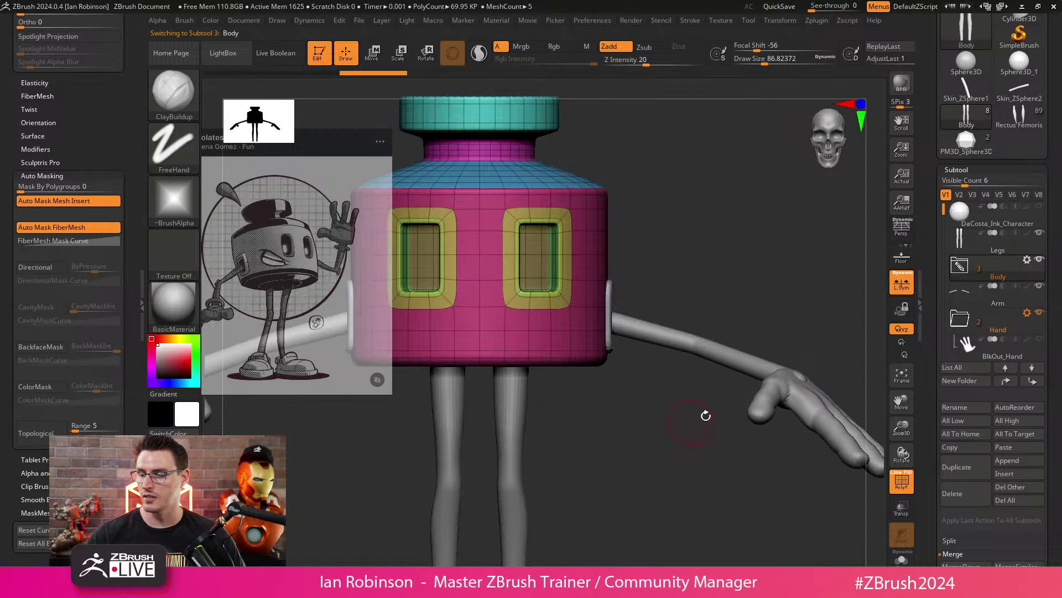
alt+click(773, 403)
alt+drag(759, 449, 662, 498)
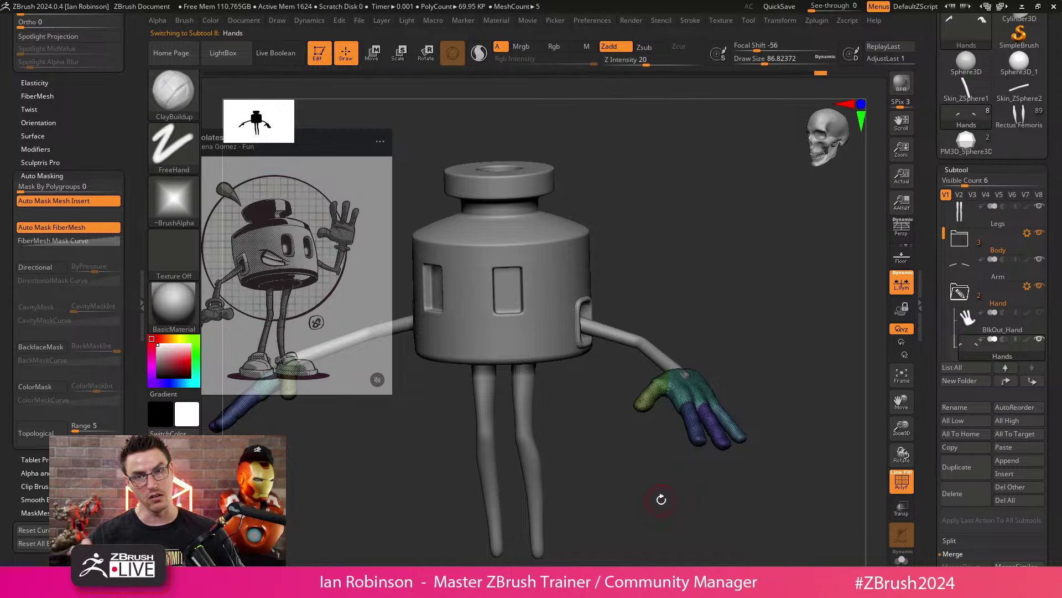
click(907, 287)
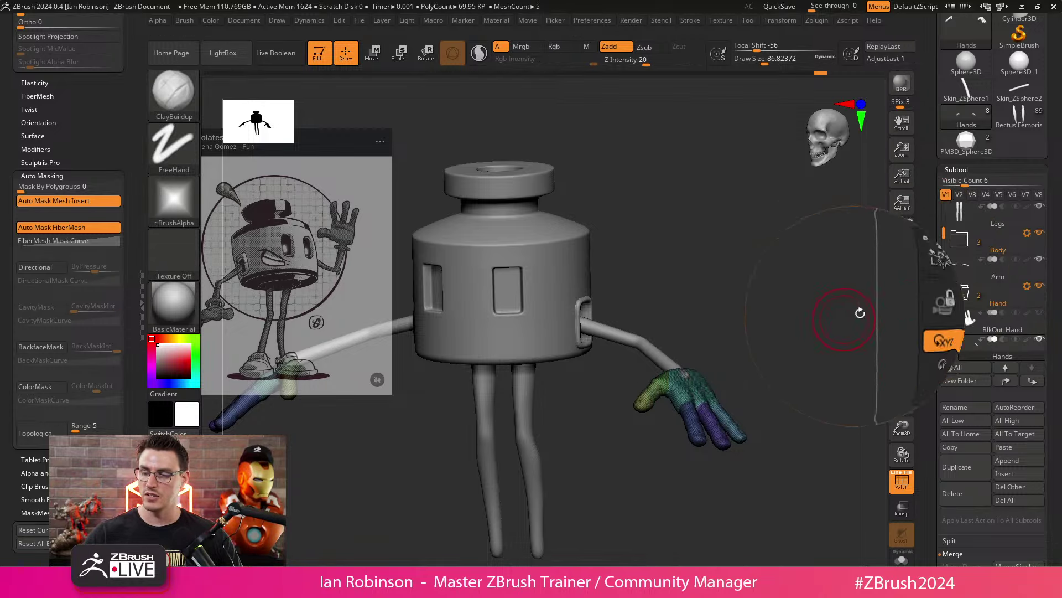
Step: Try brush strokes across the character's hand in the Hands subtool, and undo them
drag(859, 308, 740, 408)
key(ctrl+z)
drag(835, 340, 698, 427)
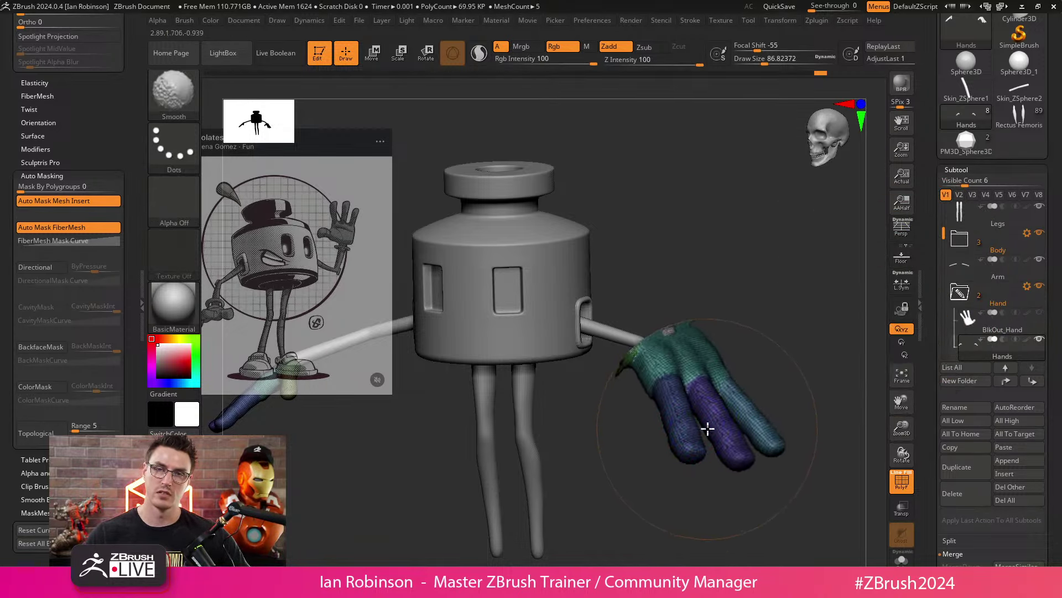
key(ctrl+z)
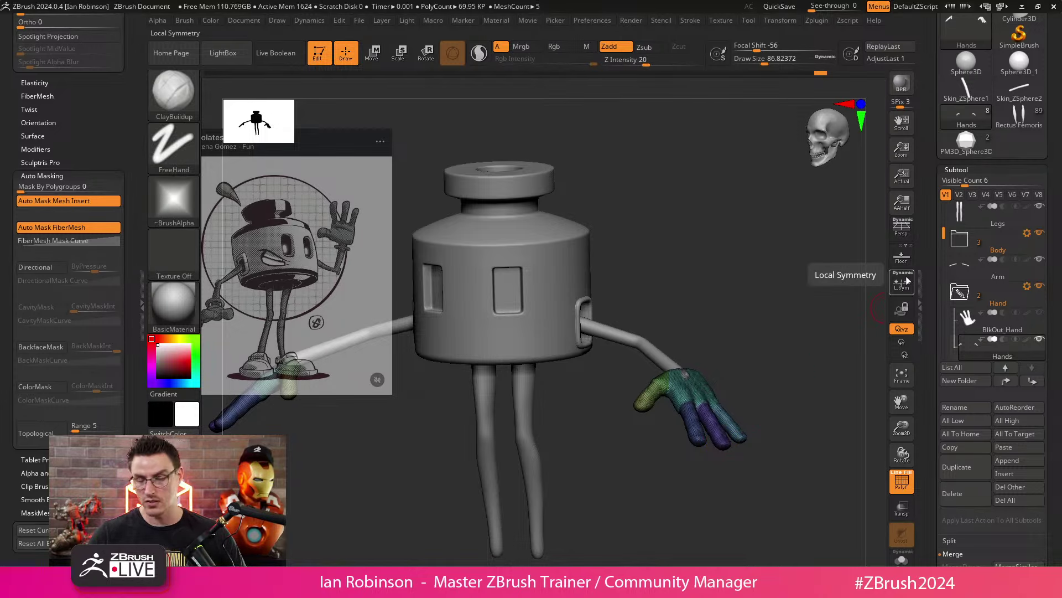
Step: Assign X as the custom hotkey for Local Symmetry, accepting the reassignment, and show the hotkey preferences for storing or saving it
ctrl+alt+click(907, 283)
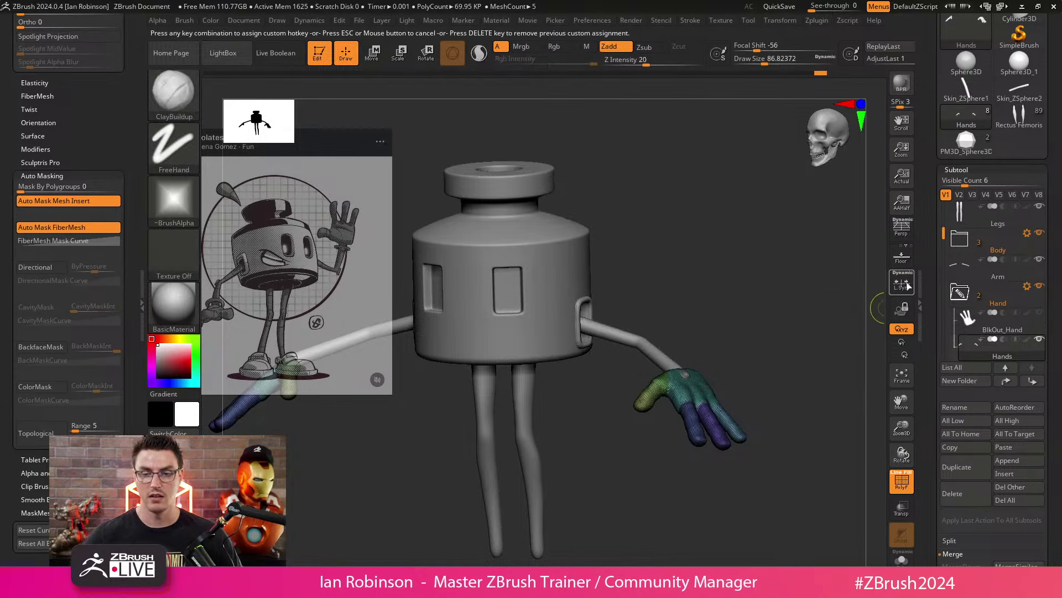
key(x)
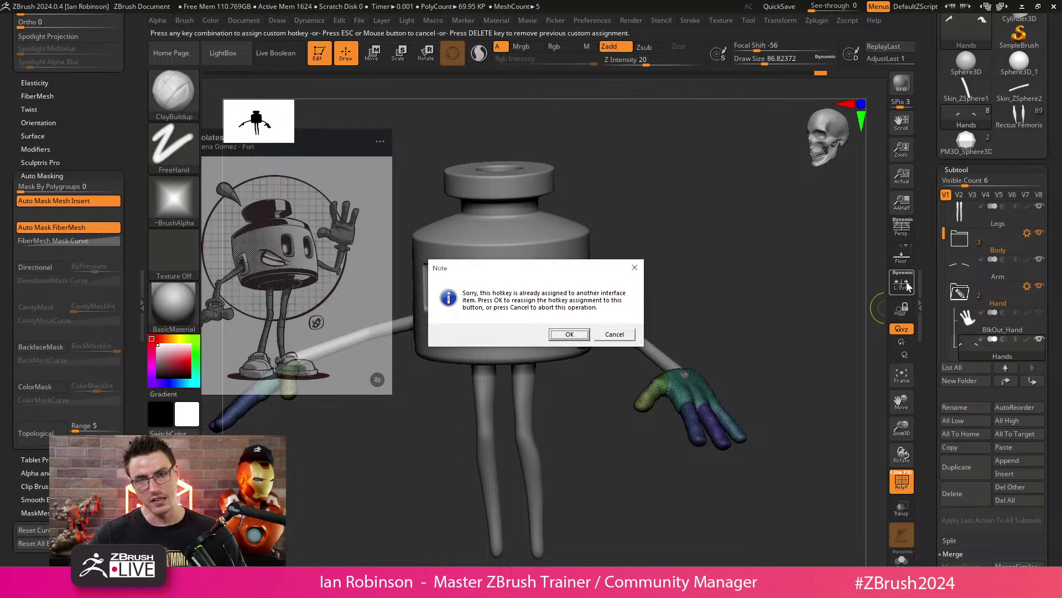
click(570, 334)
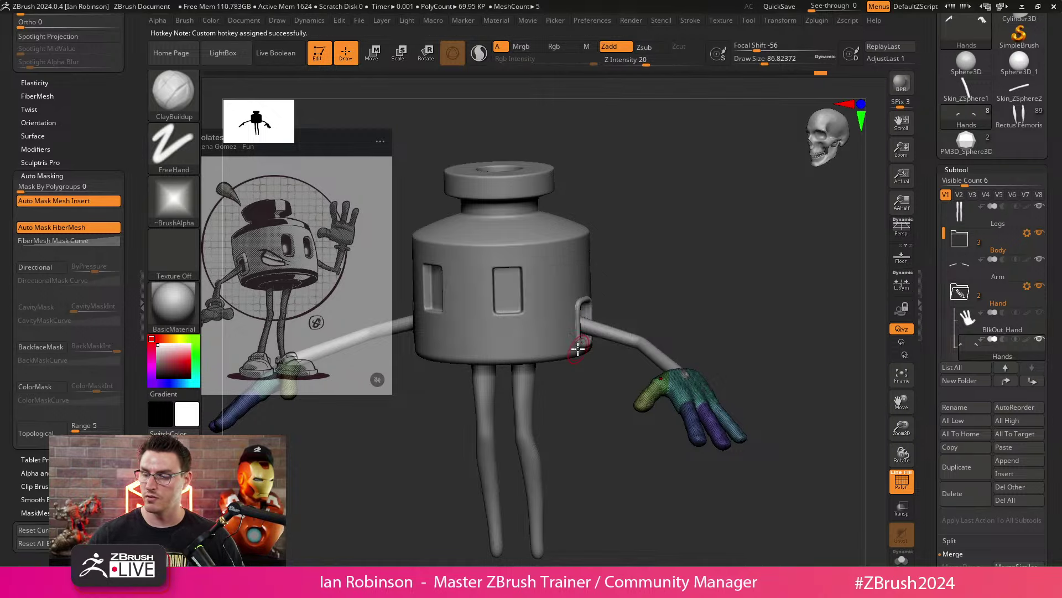
key(x)
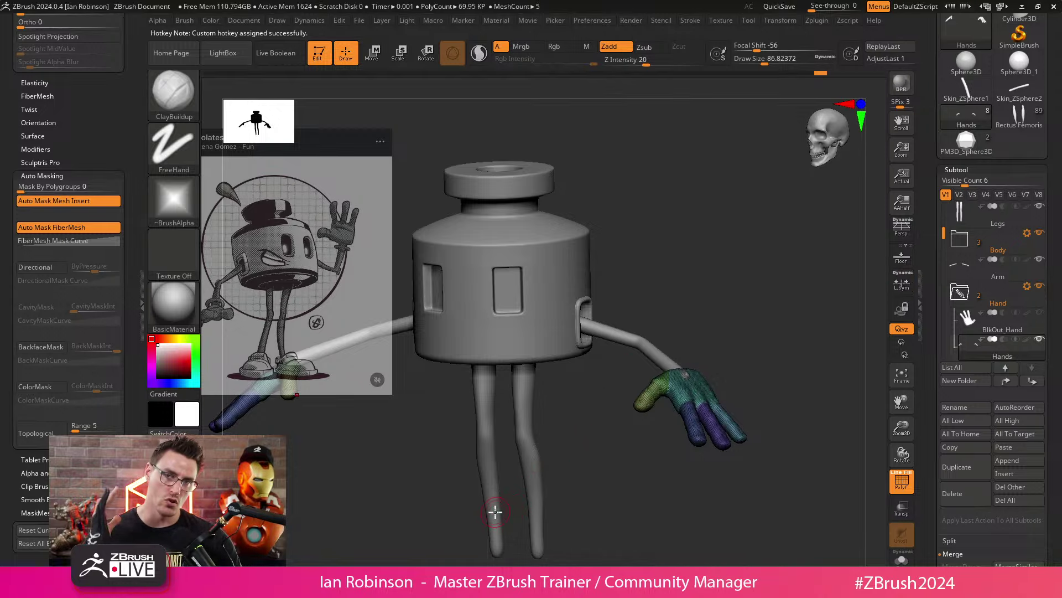
click(602, 22)
click(608, 88)
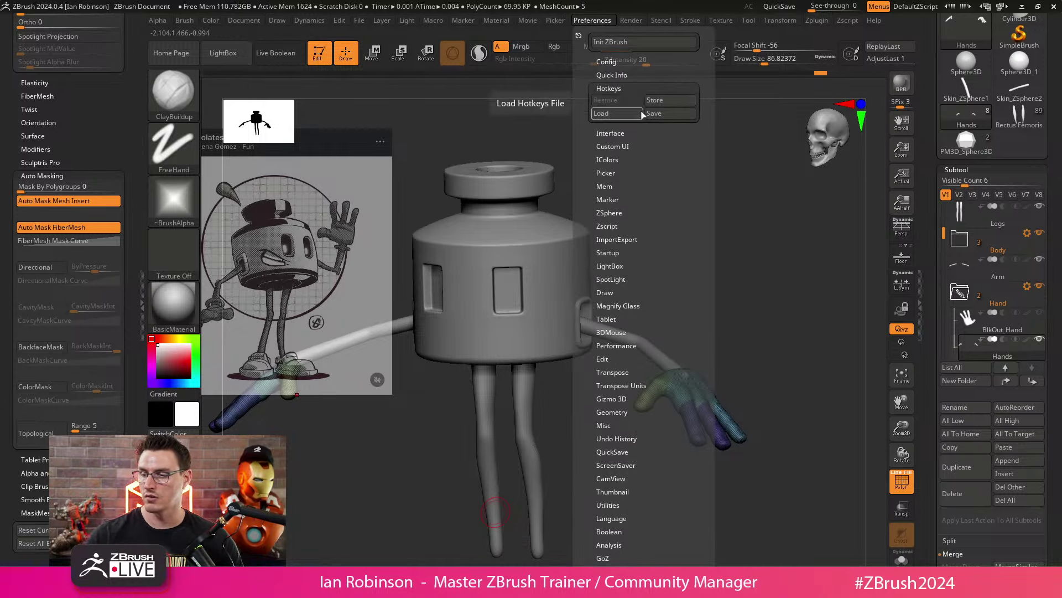
Step: Switch from the bottle character to the PM3D_Sphere3D_1 tool and activate its sculpted PM3D_Sphere3D_2 subtool
ctrl+right_drag(816, 359, 781, 346)
right_drag(712, 279, 765, 307)
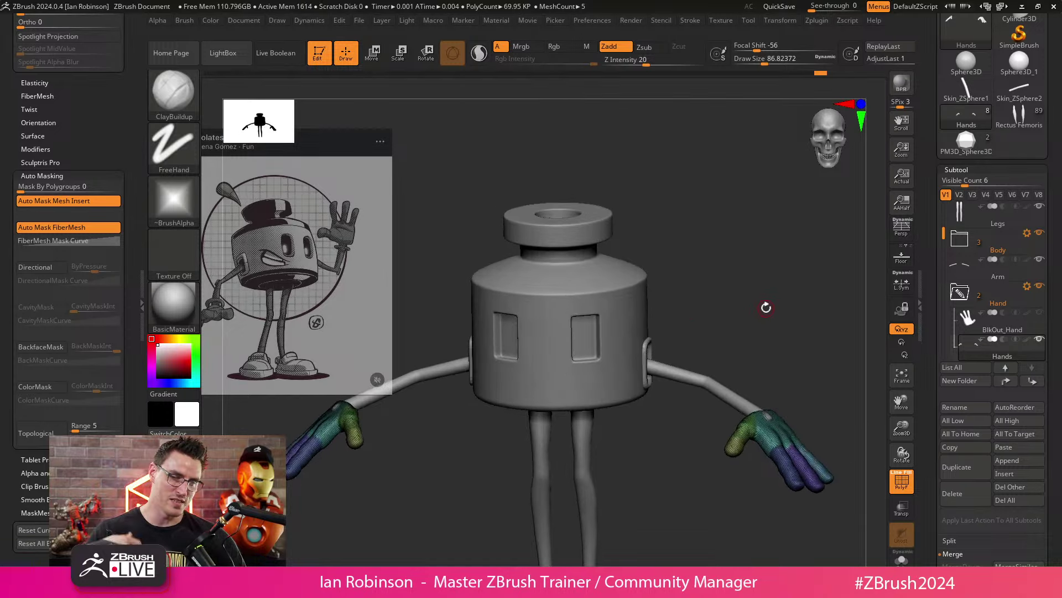
ctrl+right_drag(714, 268, 706, 194)
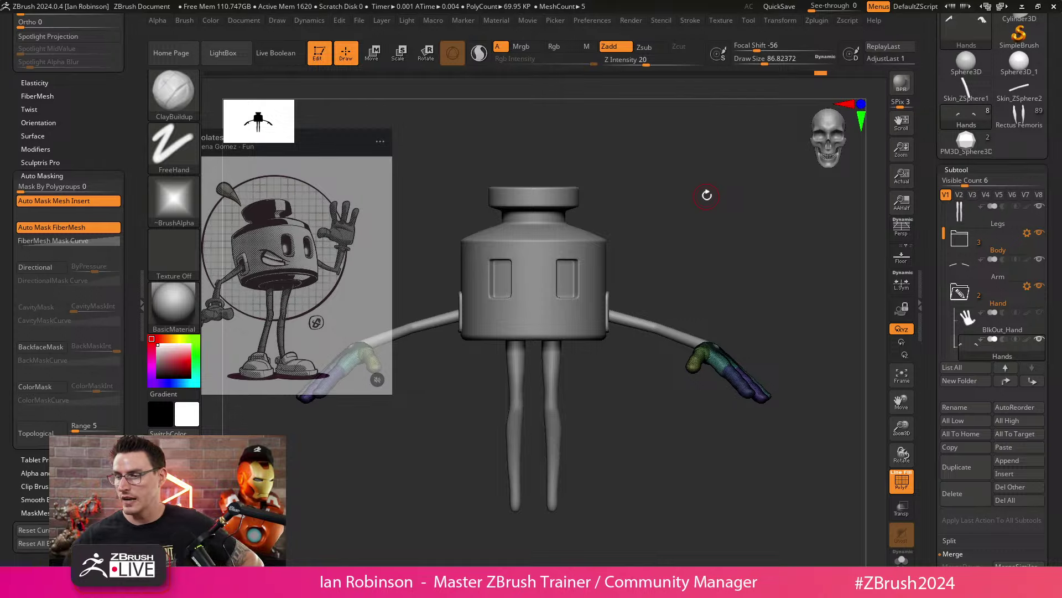
drag(1047, 343, 1047, 242)
click(957, 69)
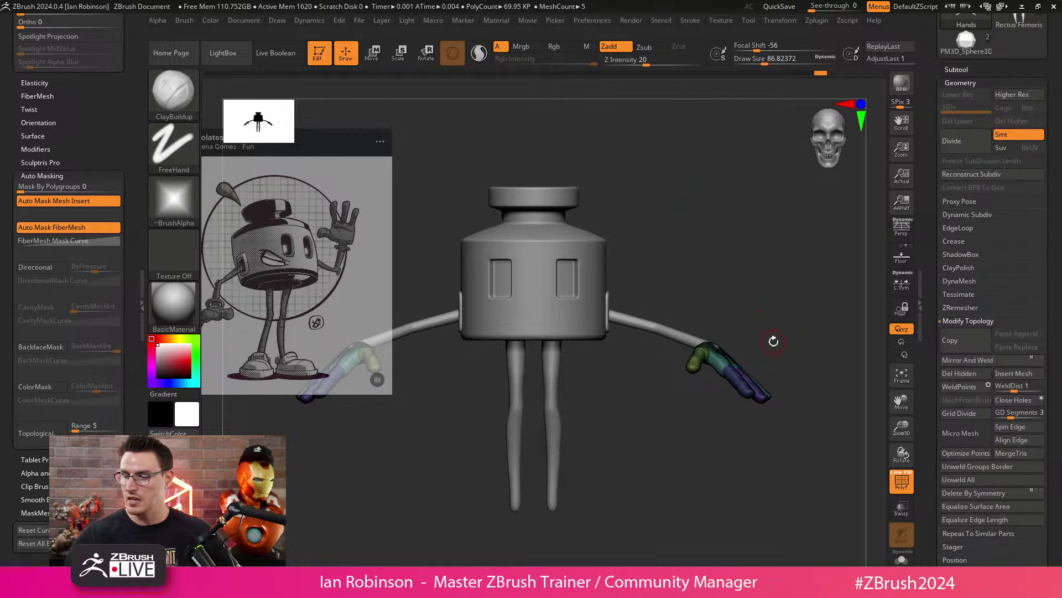
drag(1058, 232, 1047, 134)
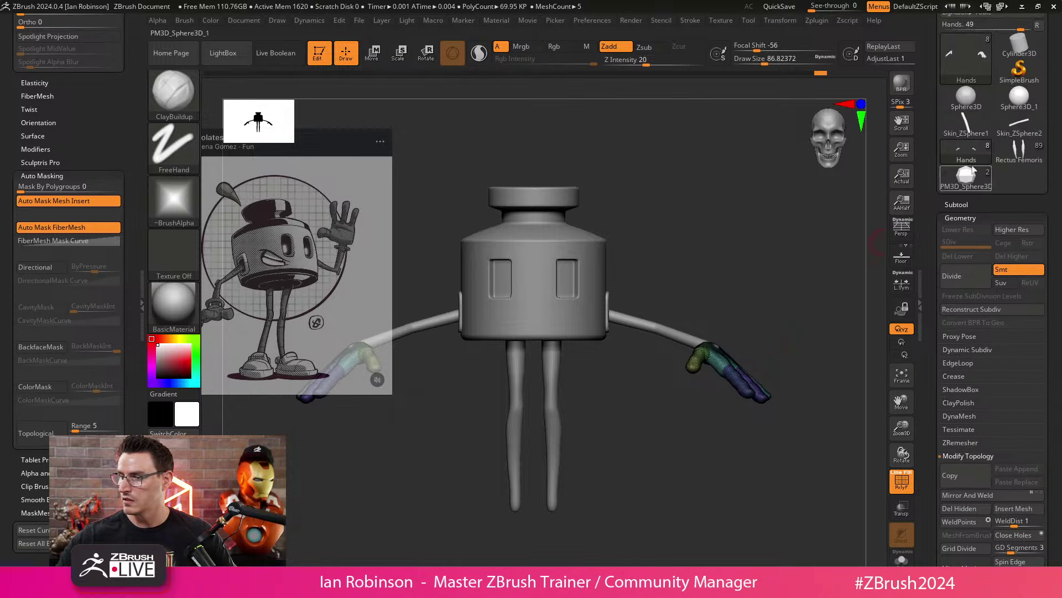
click(966, 176)
drag(760, 358, 754, 378)
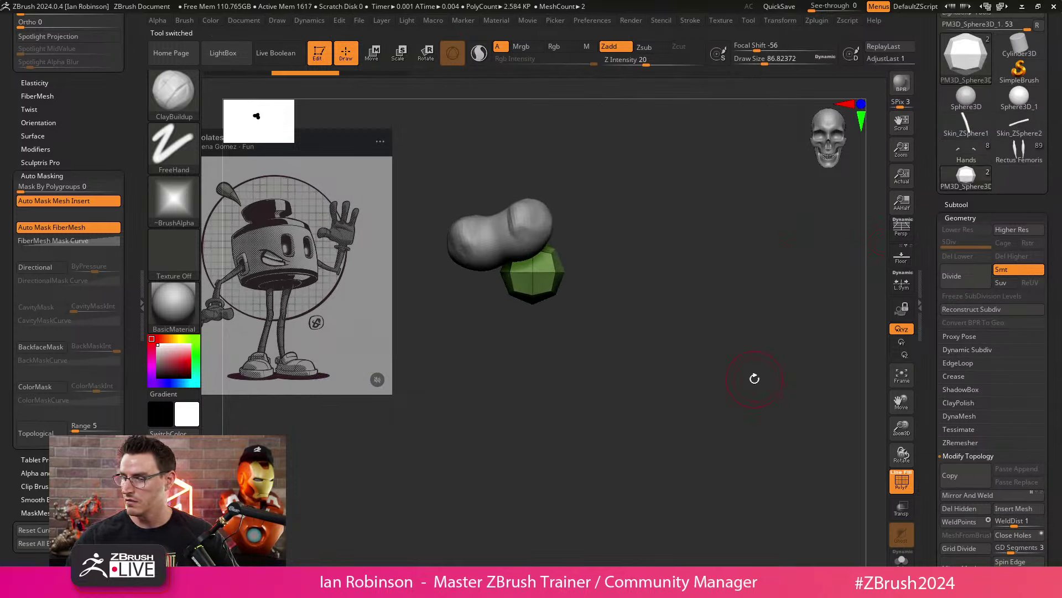
alt+click(539, 233)
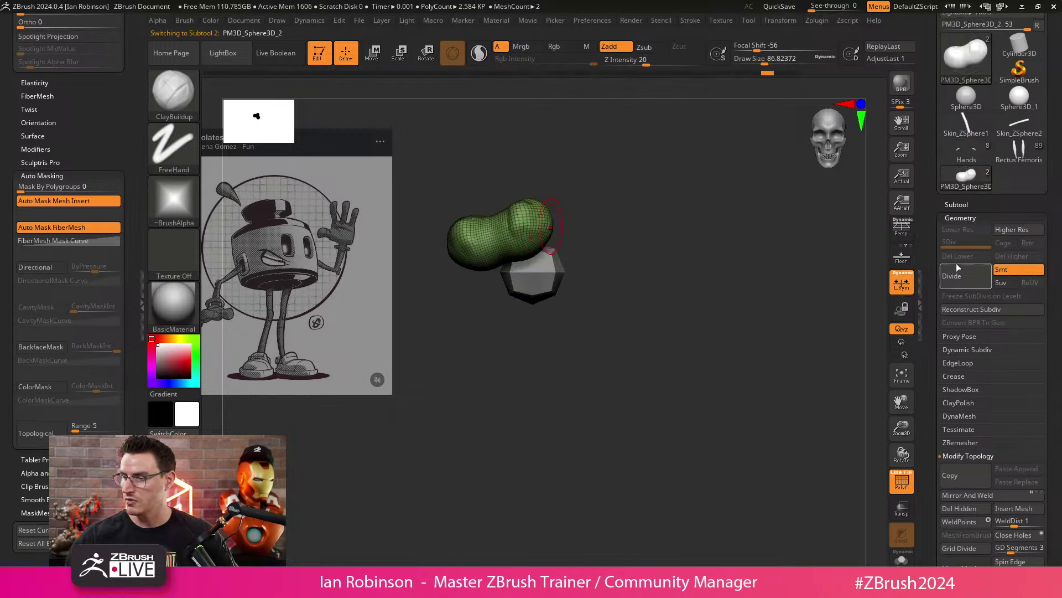
Step: Open the deformation options and flip the sculpted mesh along X with Mirror
click(974, 216)
click(966, 228)
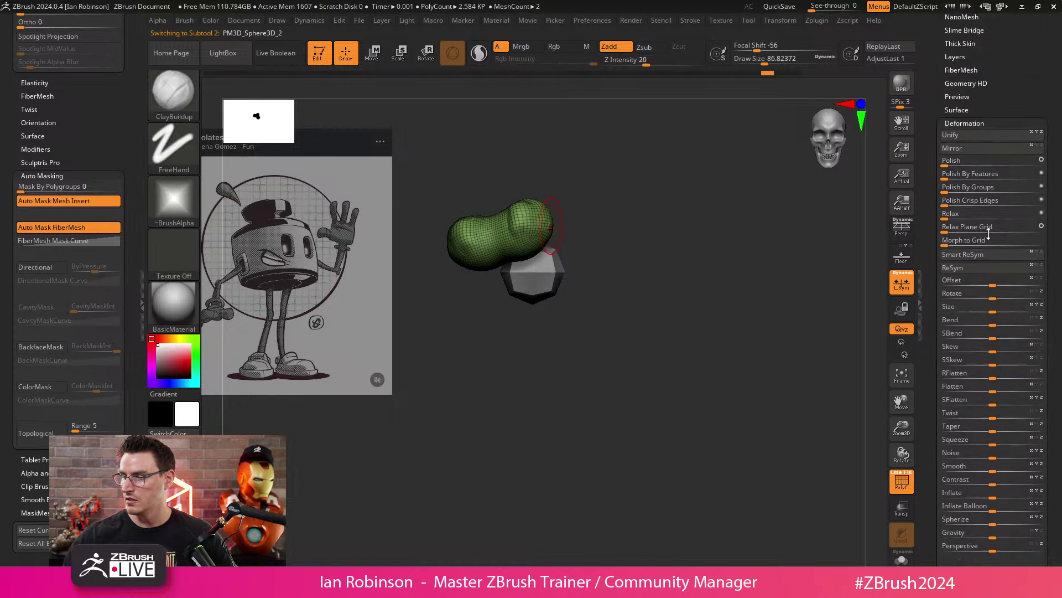
click(981, 133)
alt+drag(776, 245, 776, 307)
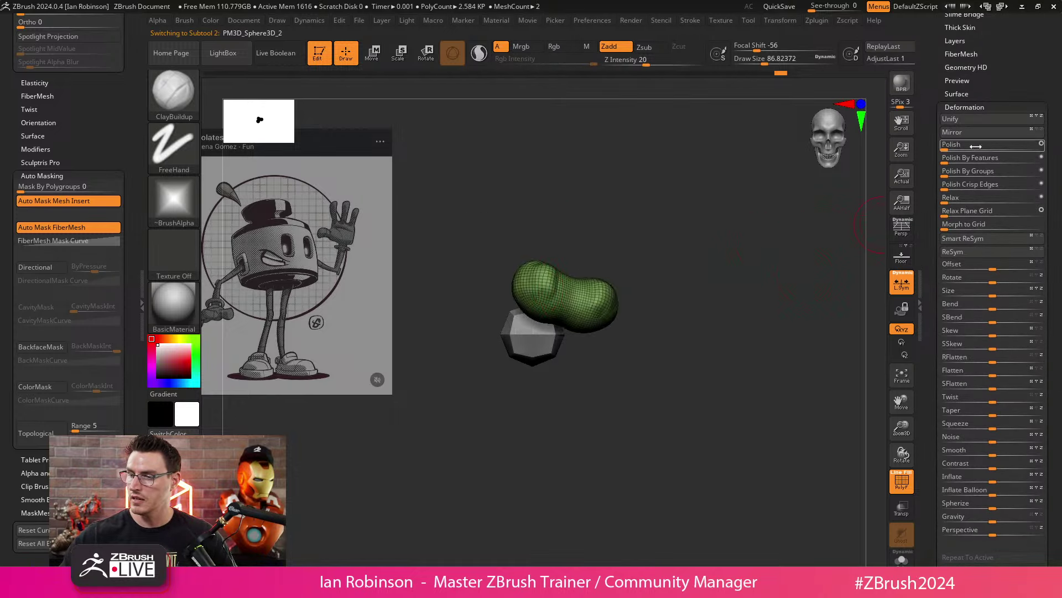
click(976, 134)
click(976, 133)
Step: Show the gizmo and flip the sculpted mesh back and forth along X with Mirror to compare it against the pivot
key(w)
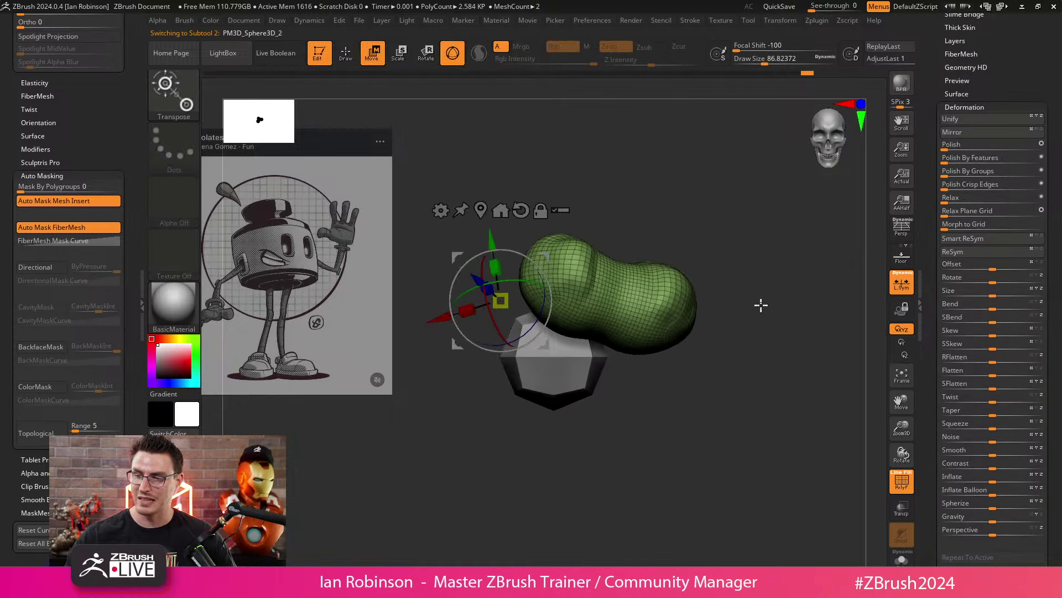
click(968, 134)
click(968, 134)
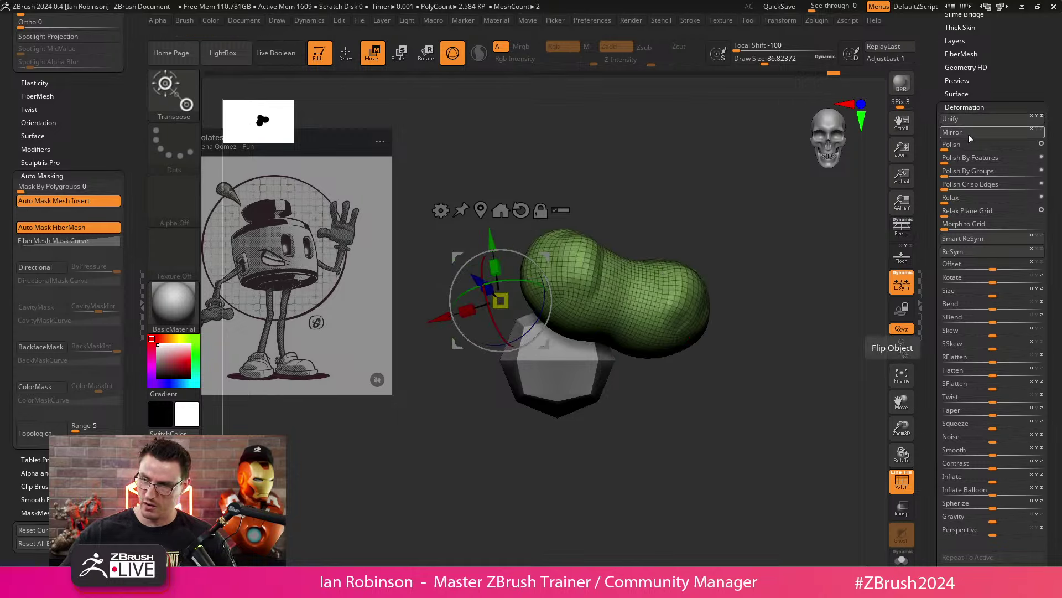
click(969, 133)
click(969, 133)
click(970, 132)
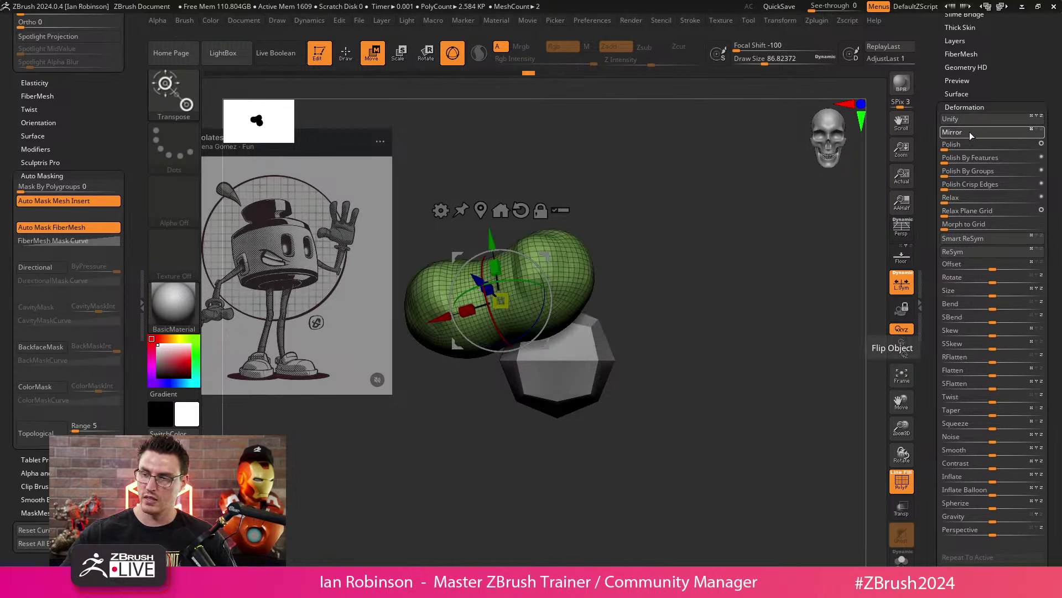
click(969, 132)
click(969, 132)
click(969, 133)
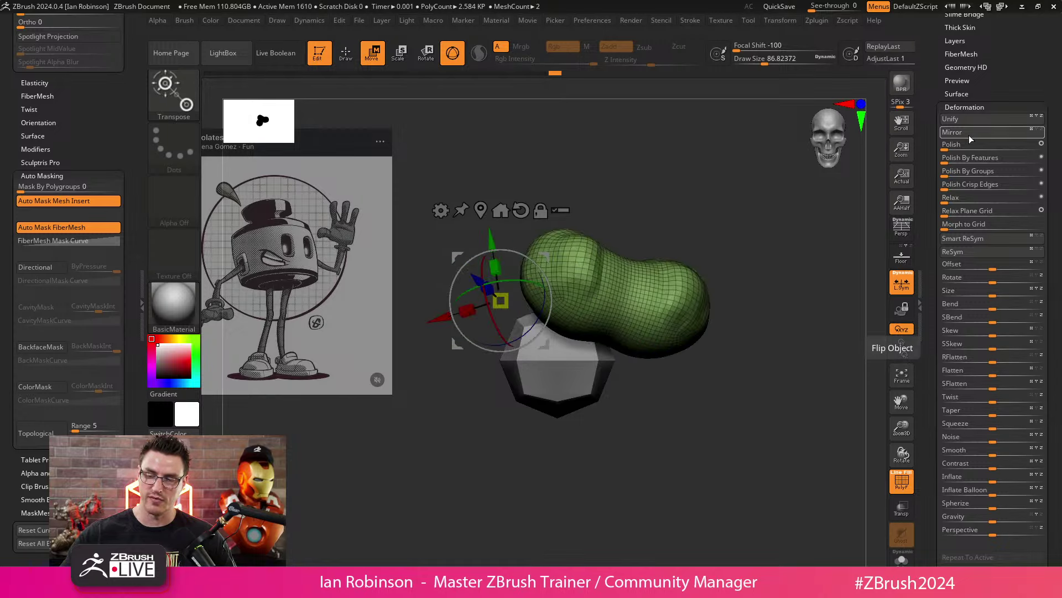
click(969, 135)
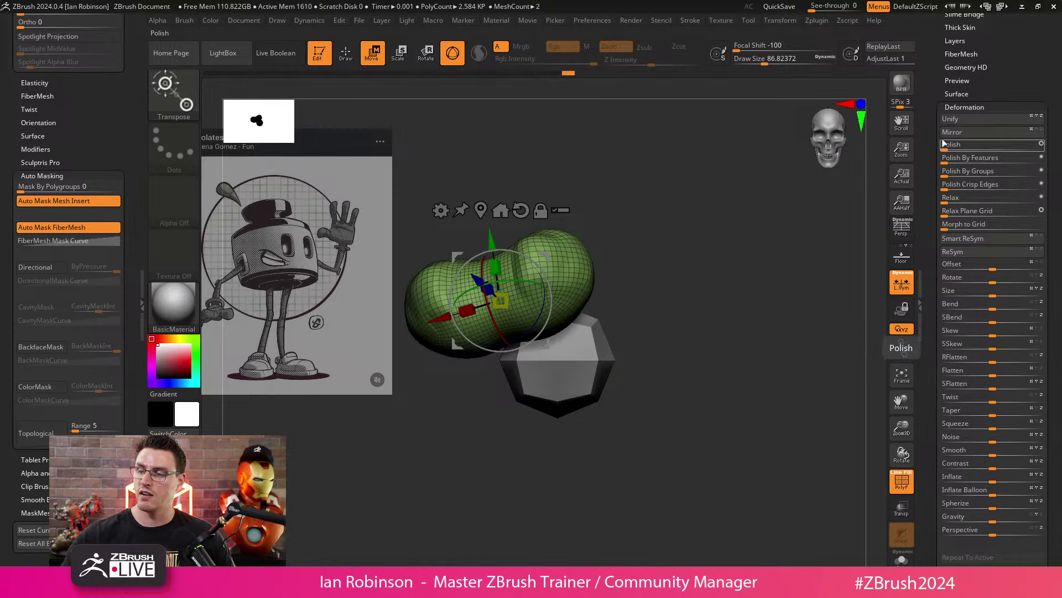
click(965, 133)
drag(613, 448, 652, 435)
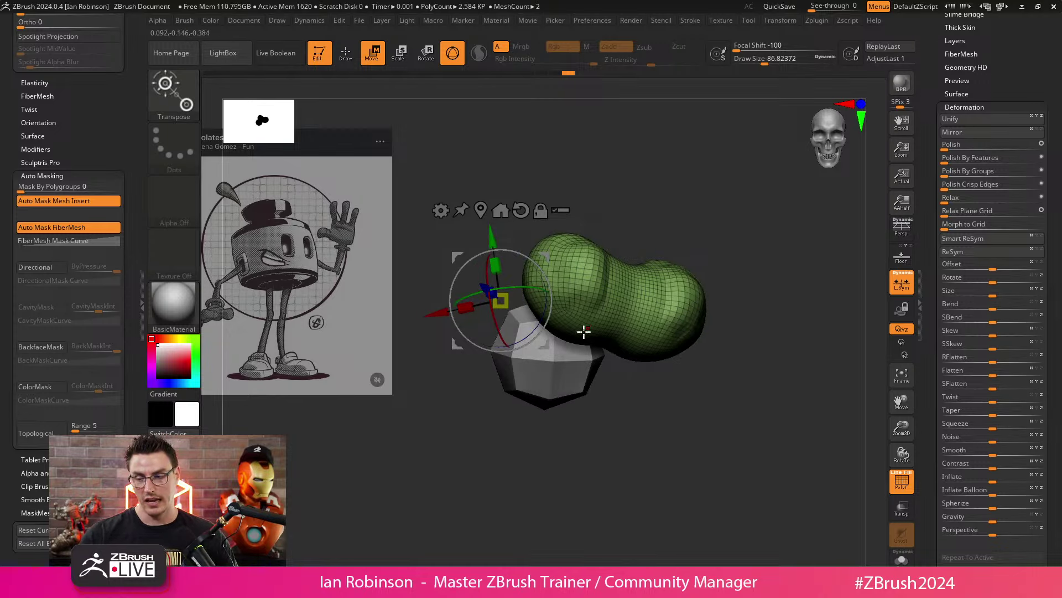
Step: Inspect the sculpted mesh from an angle with the gizmo shown, and apply Mirror along X again
mouse_move(645, 397)
mouse_down()
mouse_move(640, 470)
mouse_move(706, 457)
mouse_move(677, 457)
mouse_move(688, 490)
mouse_move(712, 465)
mouse_move(749, 463)
mouse_move(716, 483)
mouse_move(678, 479)
mouse_move(880, 324)
mouse_up()
key(q)
key(w)
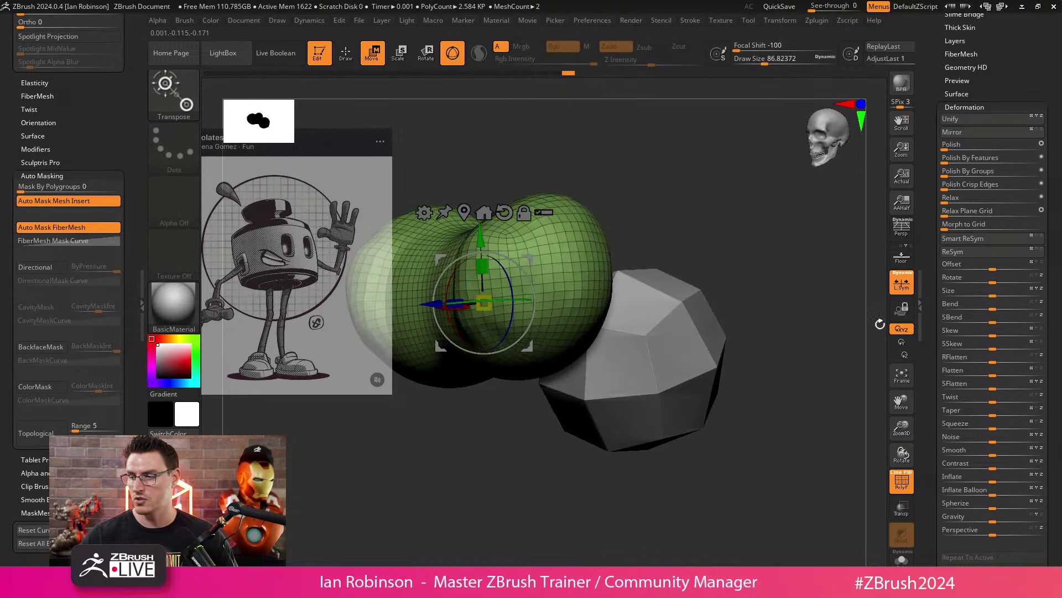
click(971, 134)
alt+drag(786, 432, 635, 340)
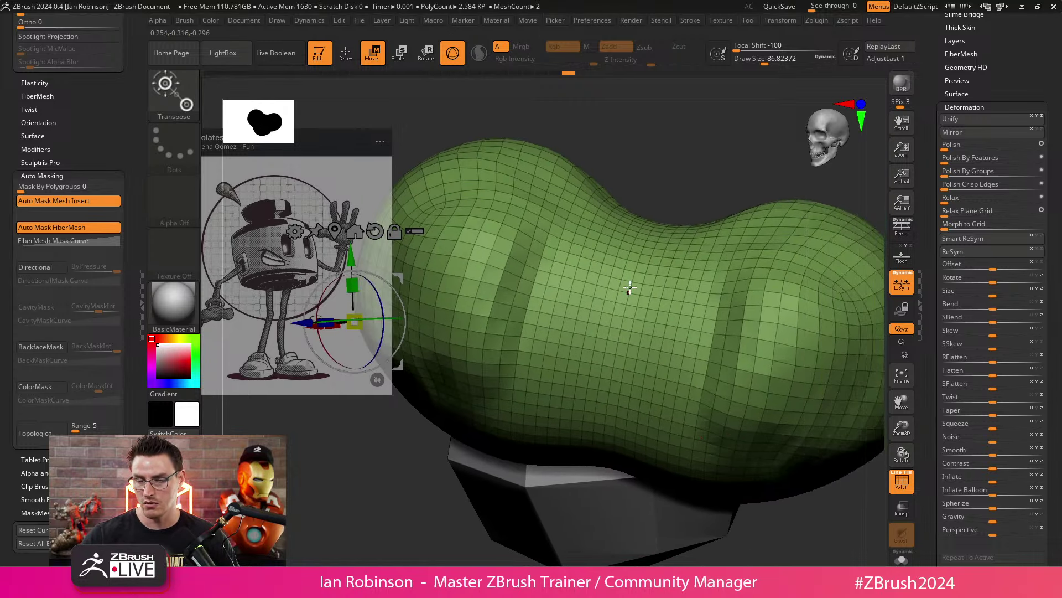
Step: Select the ZModeler brush and reduce its Draw Size to about 18
key(q)
key(b)
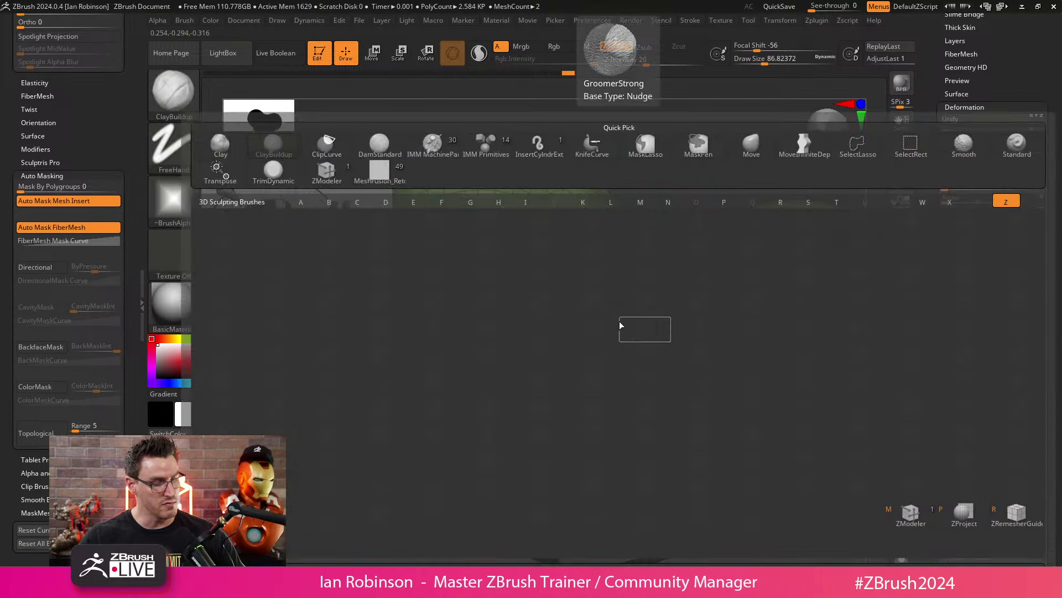
key(m)
key(s)
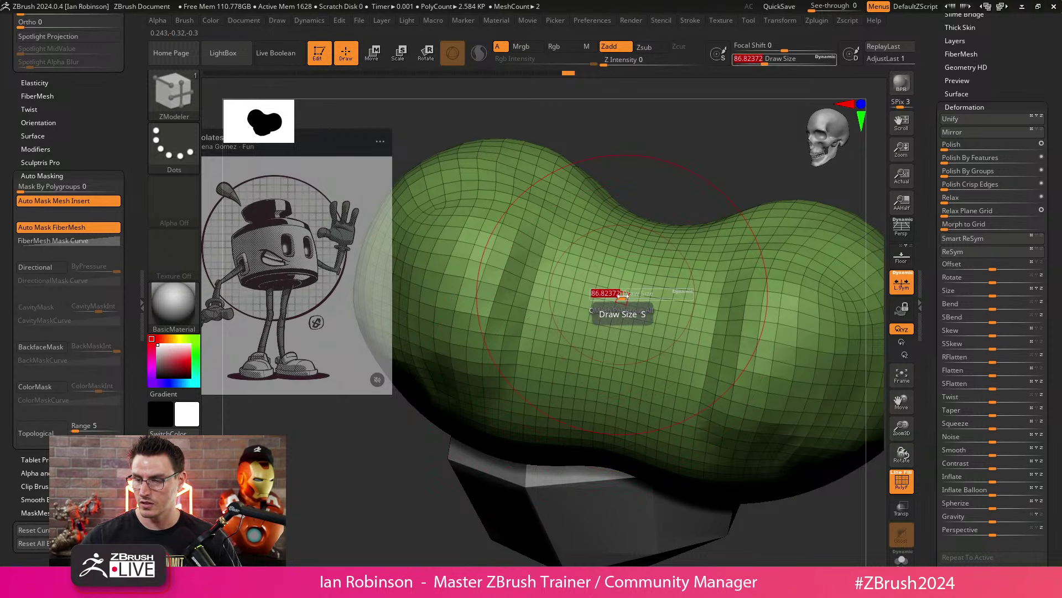
drag(623, 296, 608, 297)
Step: Choose the Set Symmetry edge action, pick an edge near the middle of the sculpted mesh, and show the gizmo
alt+drag(661, 180, 685, 252)
mouse_move(437, 501)
alt+mouse_down()
mouse_move(270, 530)
mouse_move(293, 528)
alt+mouse_up()
drag(728, 144, 692, 227)
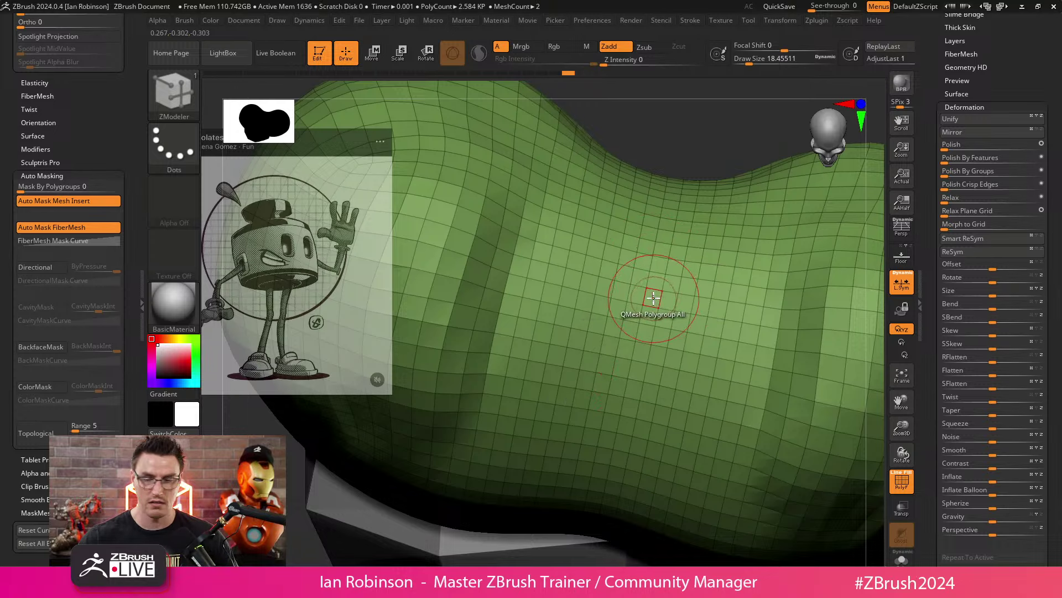
key(space)
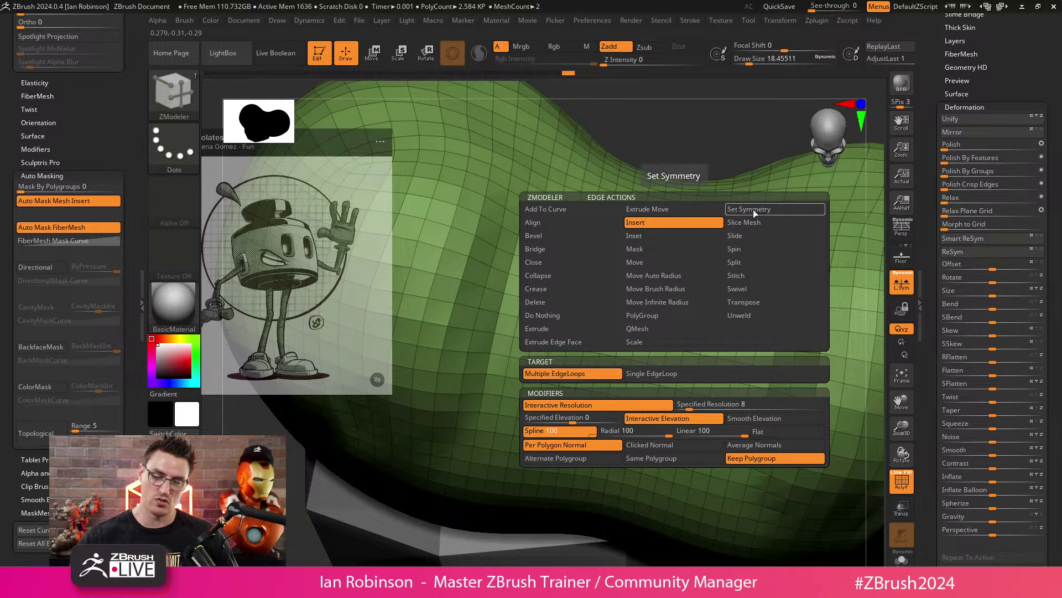
click(770, 209)
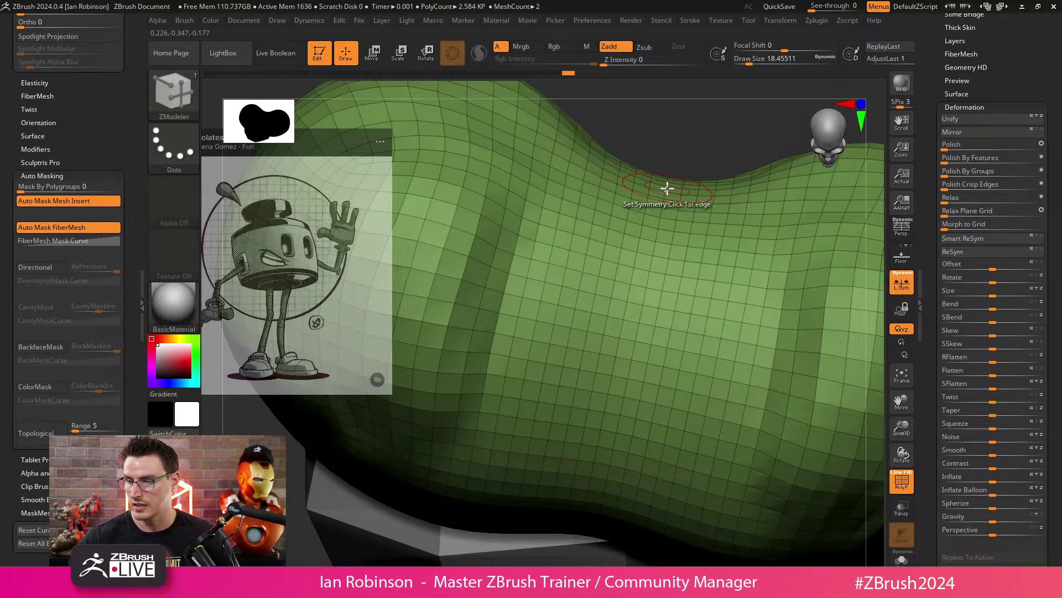
click(661, 299)
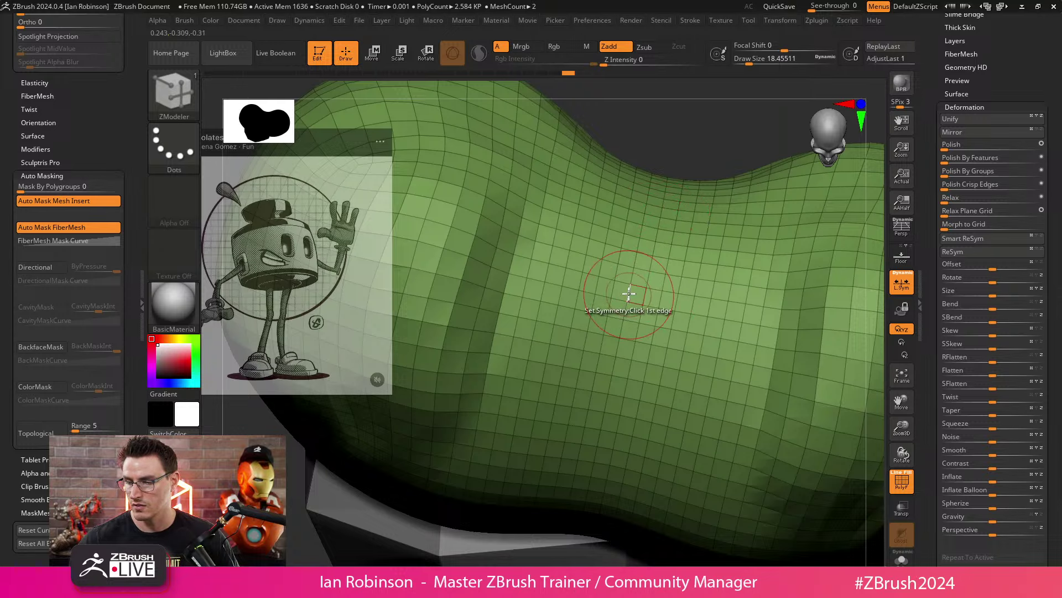
click(662, 301)
key(w)
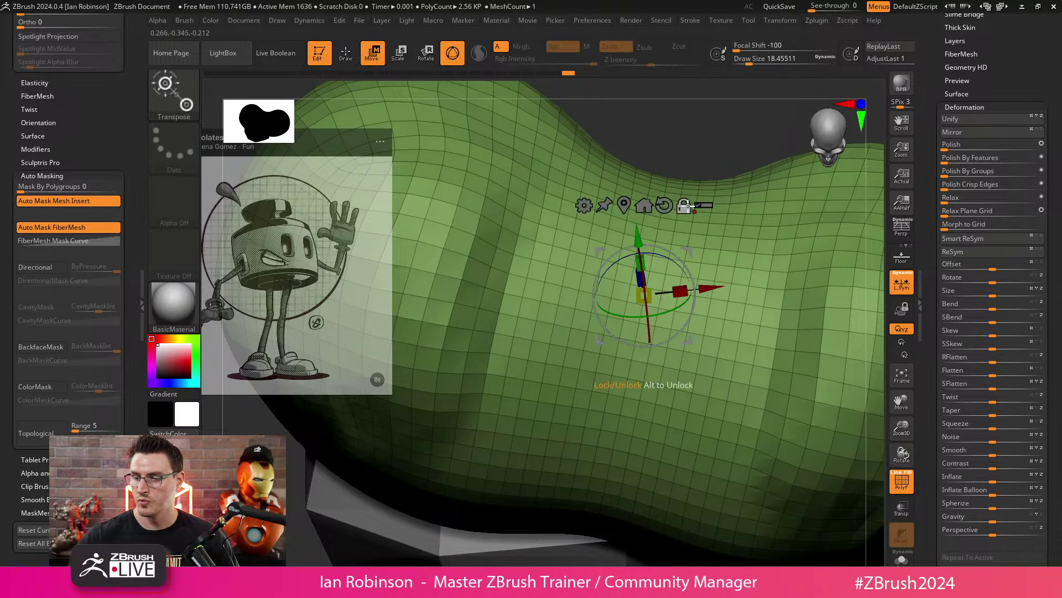
Step: Reposition the gizmo pivot on the mesh's middle section and tilt its axes slightly relative to the surface
click(630, 360)
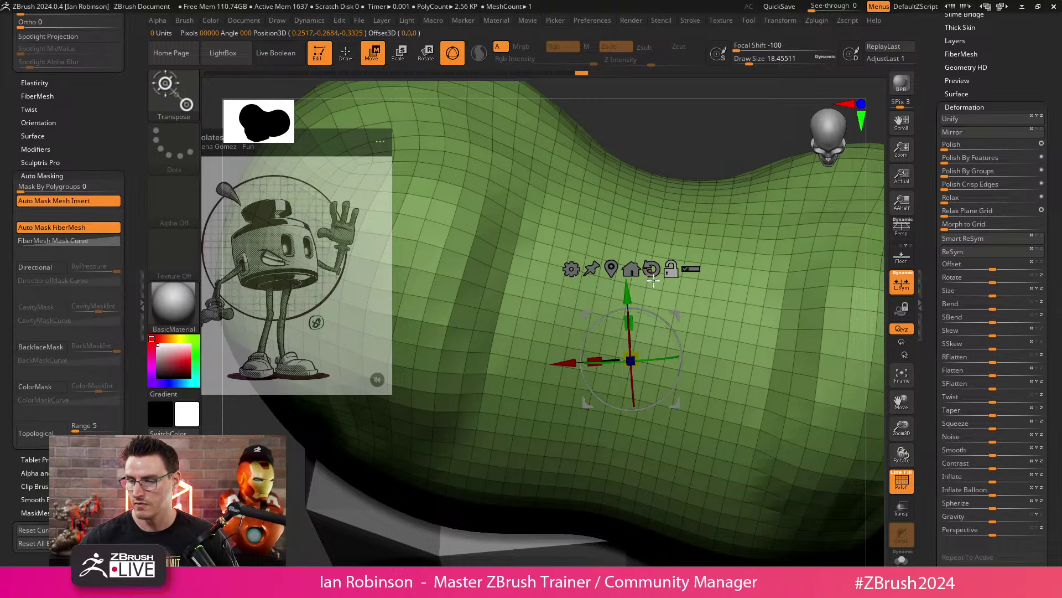
drag(664, 327, 672, 339)
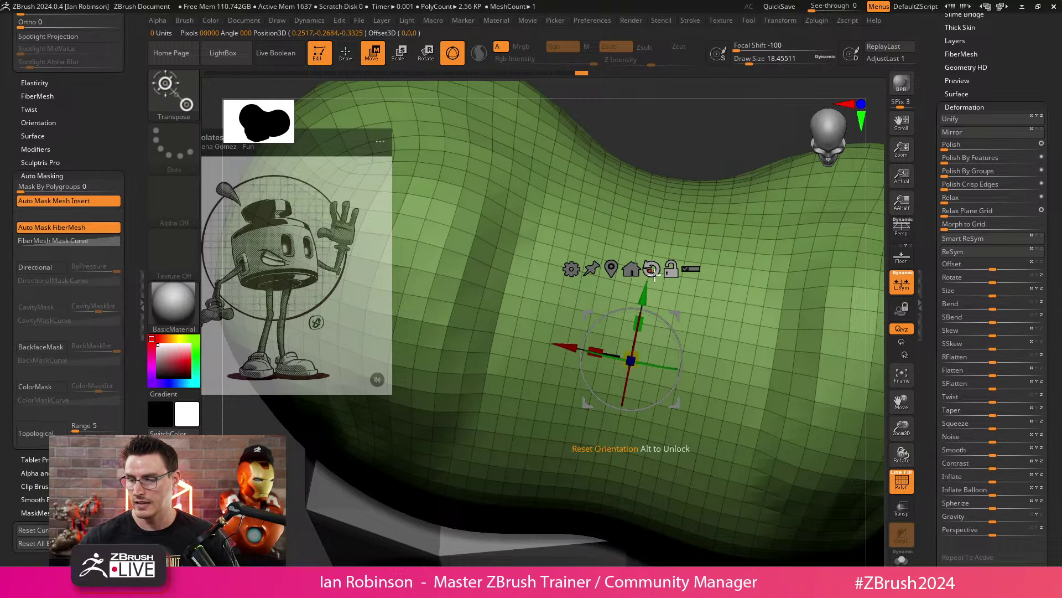
alt+click(616, 266)
alt+drag(700, 138, 657, 352)
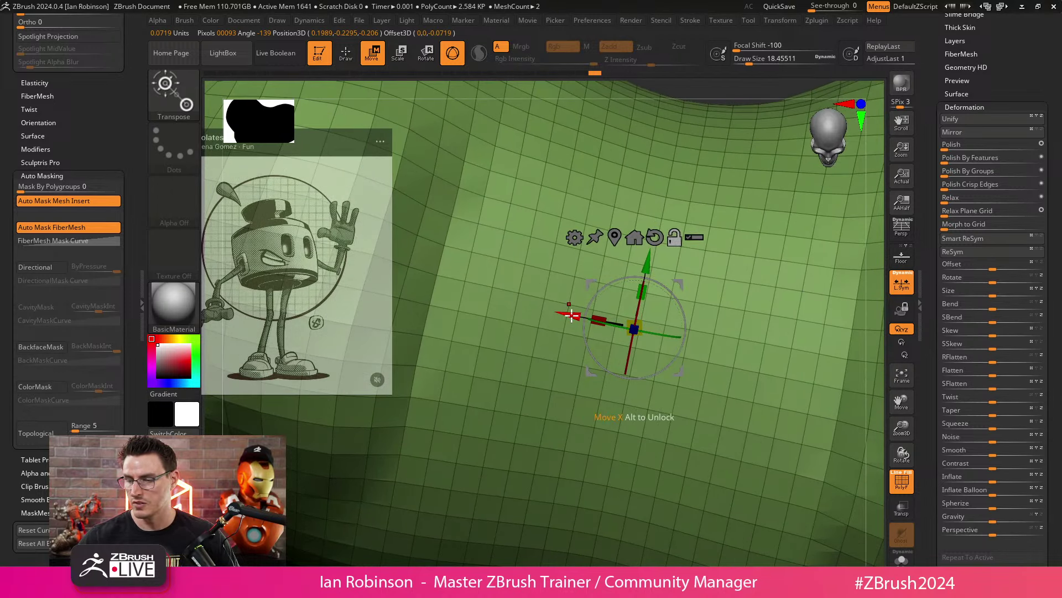
Step: Return to the ZModeler brush and frame the sculpted mesh
key(b)
key(z)
key(m)
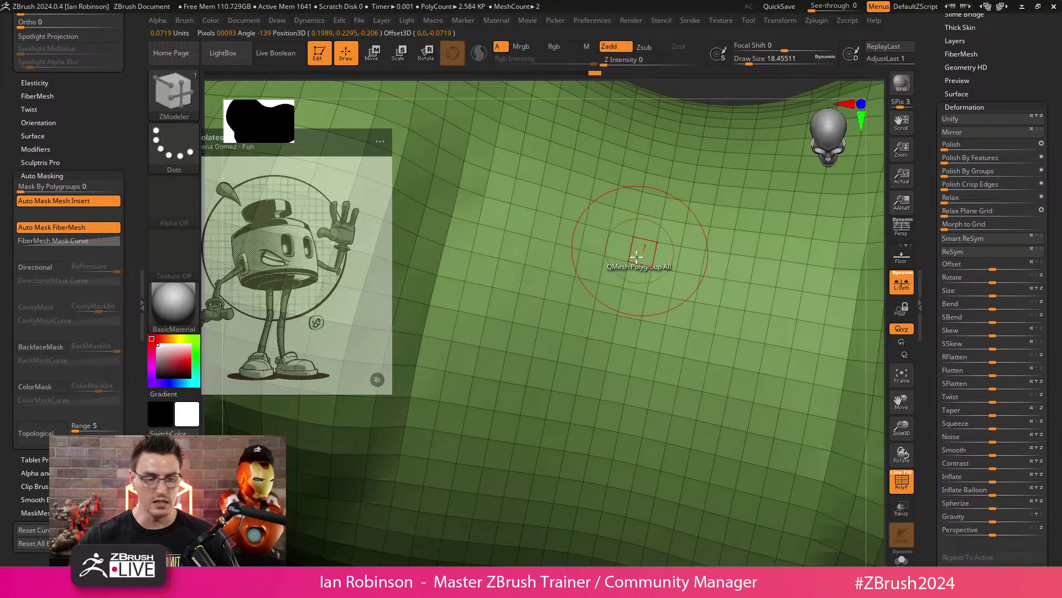
key(f)
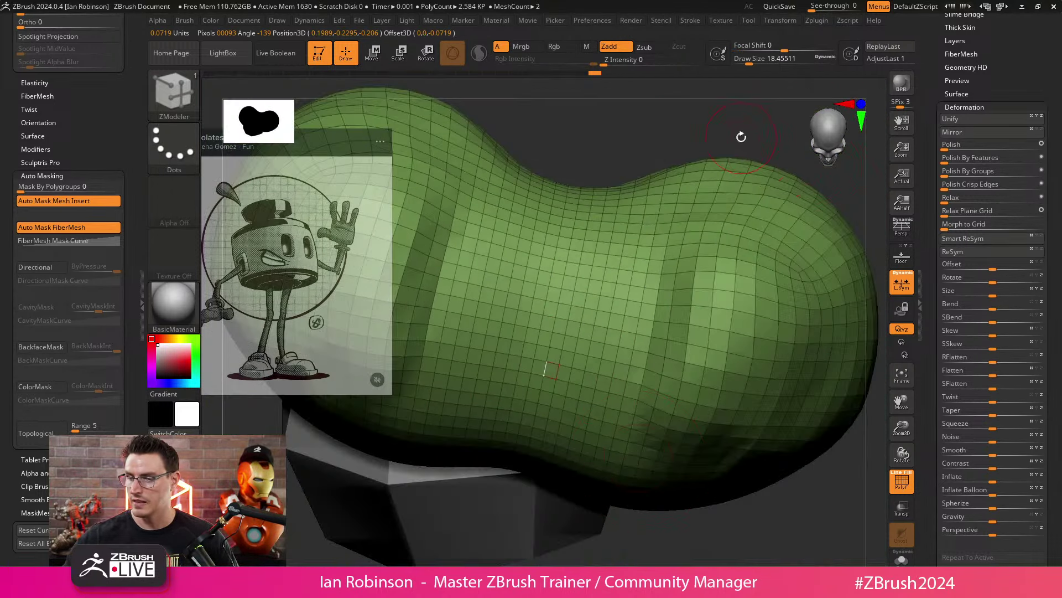
Step: Inspect the sculpted mesh from several angles with its wireframe hidden, and restore the wireframe display
key(f)
drag(740, 147, 764, 336)
key(shift+f)
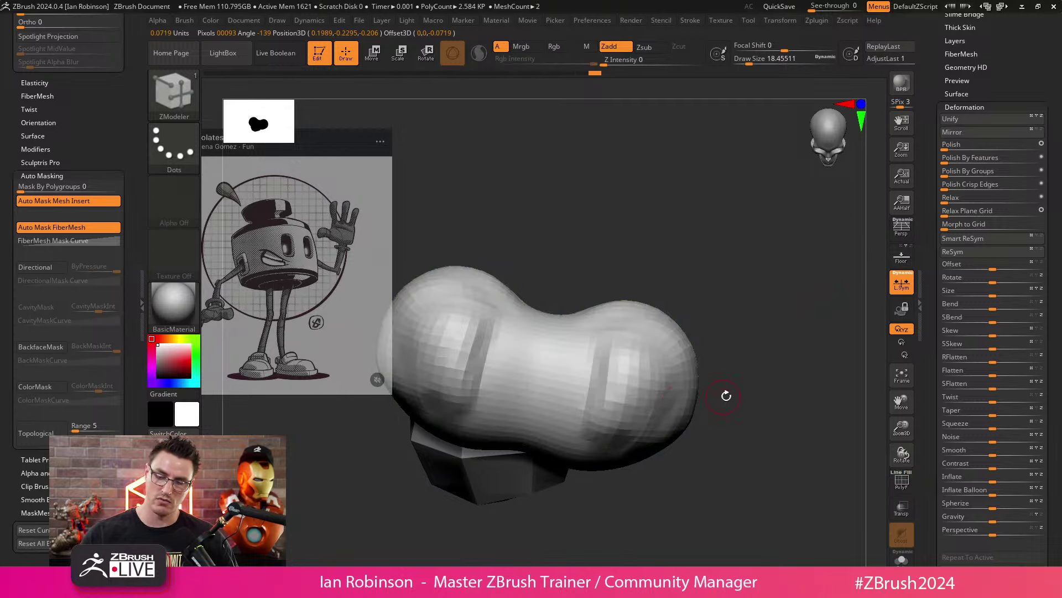
drag(726, 395, 749, 489)
key(shift+f)
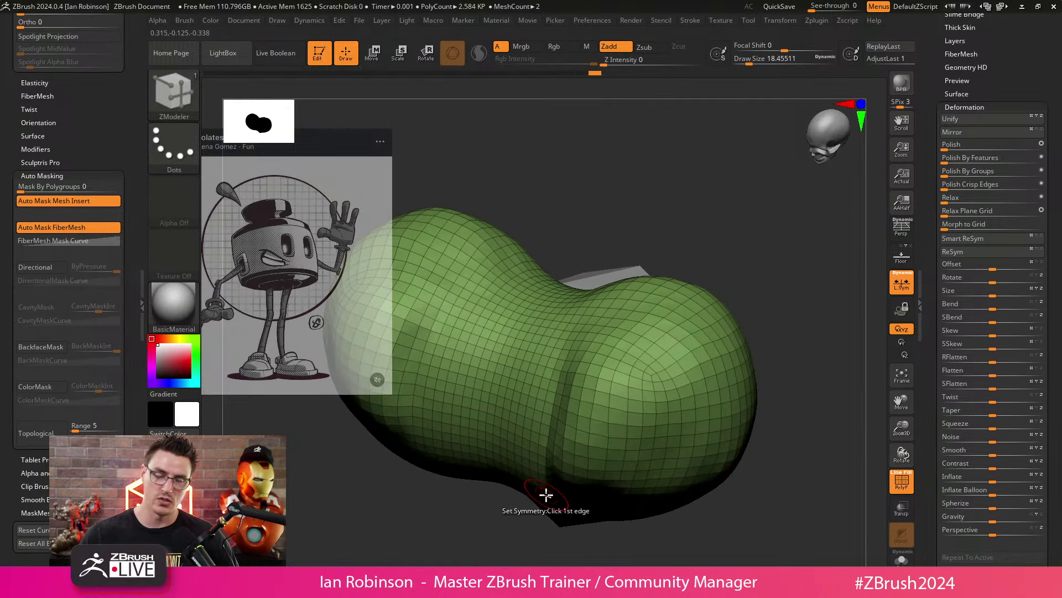
drag(546, 494, 801, 295)
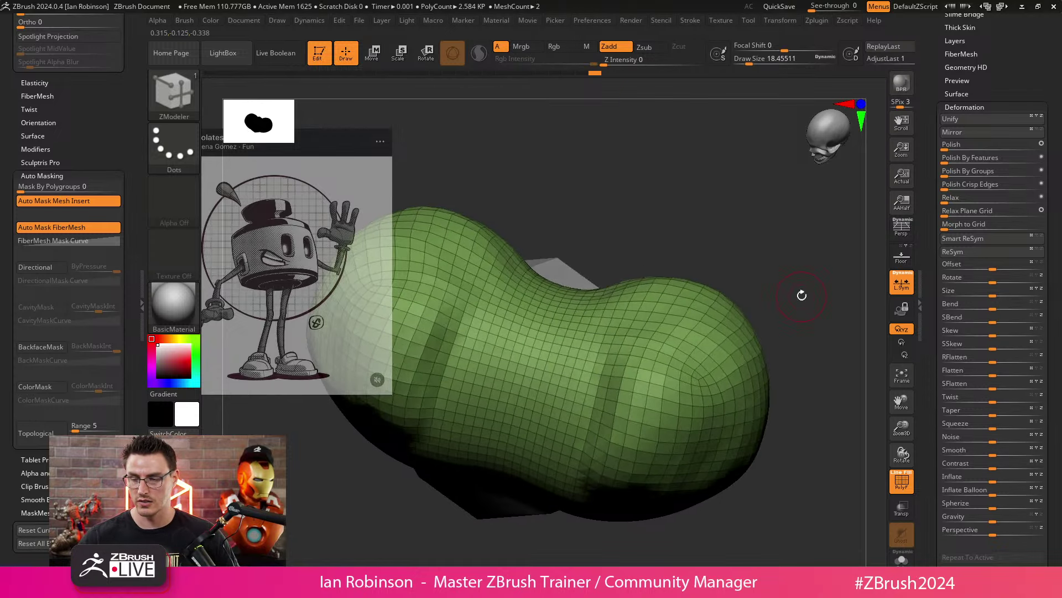
Step: Show the gizmo, snap its pivot onto the narrow middle of the sculpted mesh, and align its axes along the surface
key(w)
drag(762, 237, 572, 306)
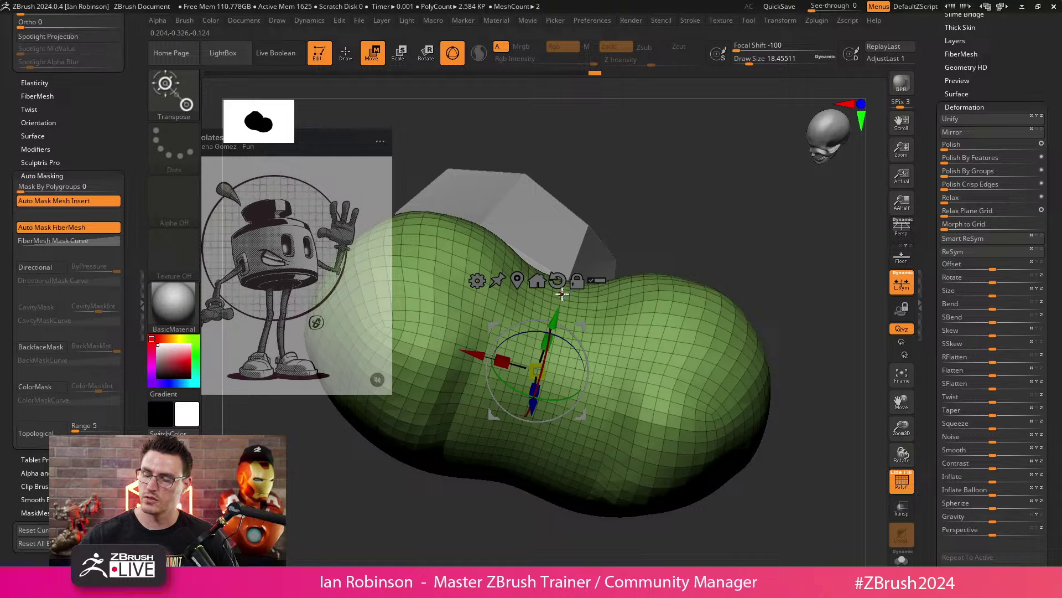
click(562, 295)
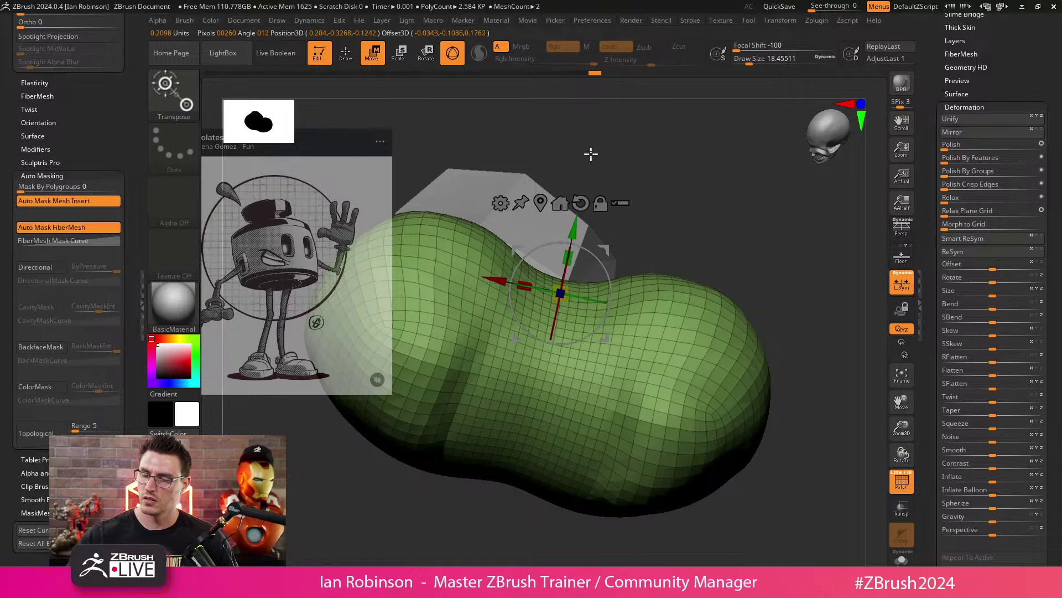
alt+drag(591, 154, 528, 259)
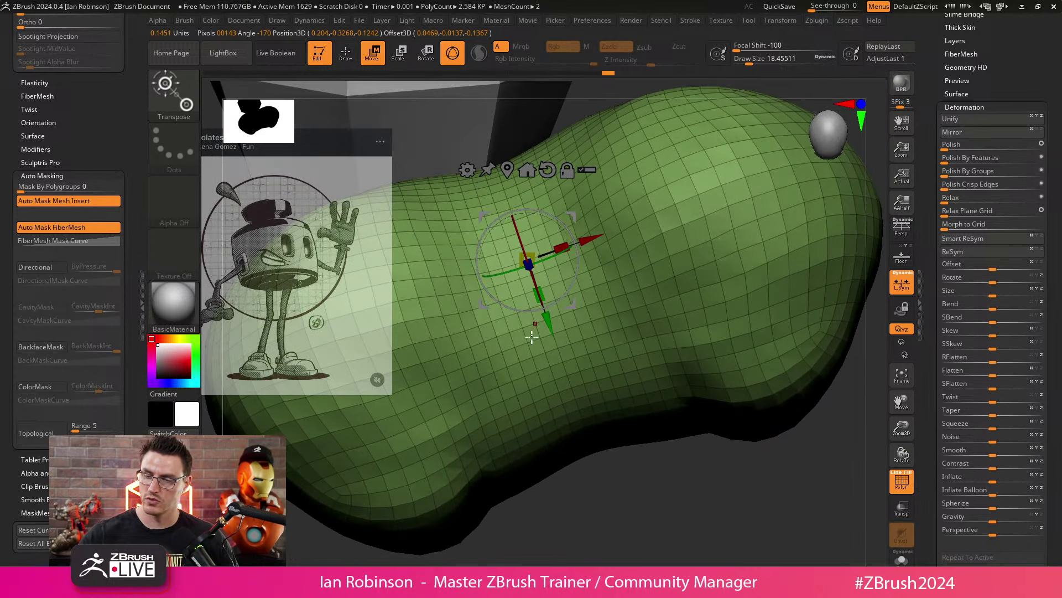
mouse_move(532, 336)
mouse_down()
mouse_move(653, 536)
mouse_move(660, 510)
mouse_move(683, 516)
mouse_move(674, 443)
mouse_up()
Step: Switch briefly to ZModeler and back to the gizmo, and try different pivot points and axis directions around the mesh's middle section
key(q)
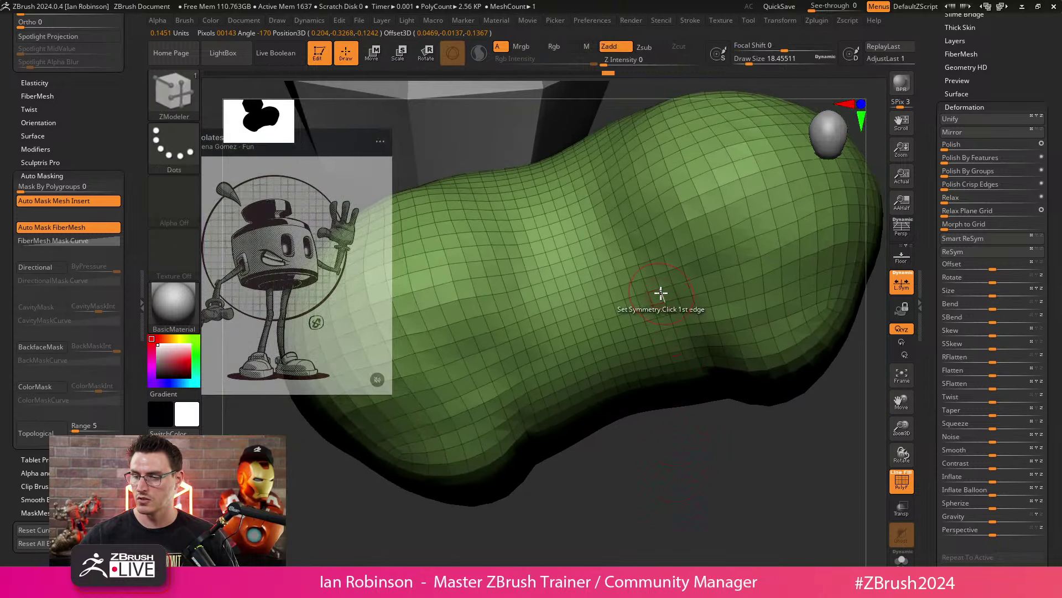
key(w)
alt+click(655, 275)
alt+click(570, 244)
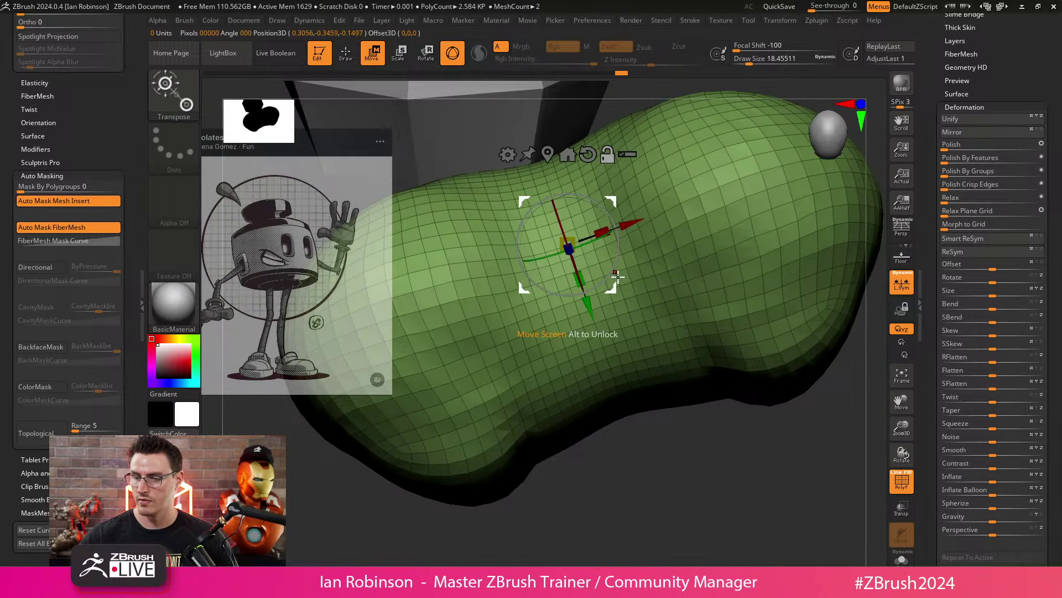
alt+drag(638, 264, 619, 442)
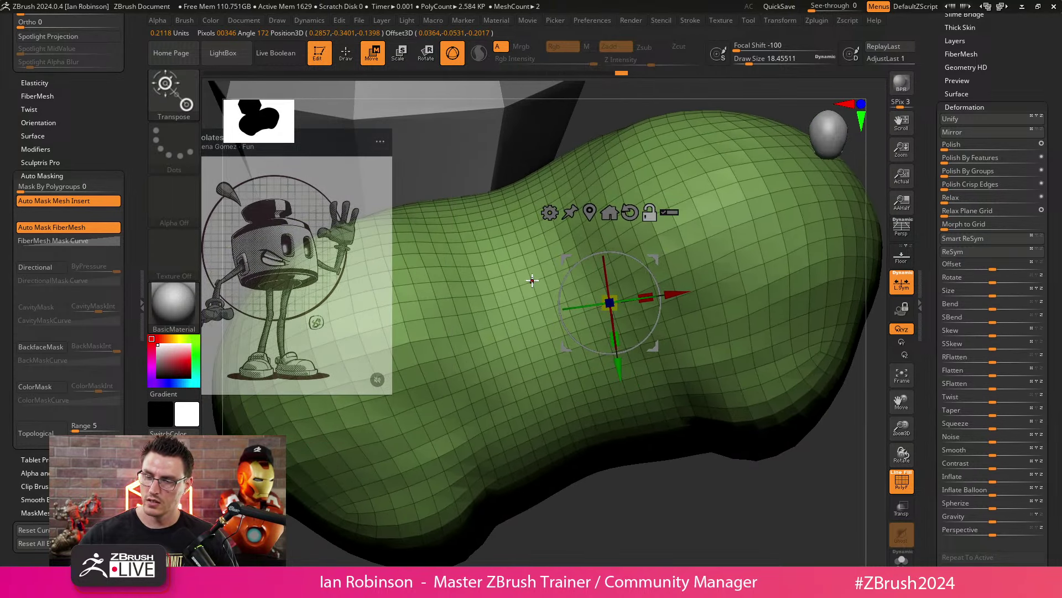
drag(531, 280, 569, 379)
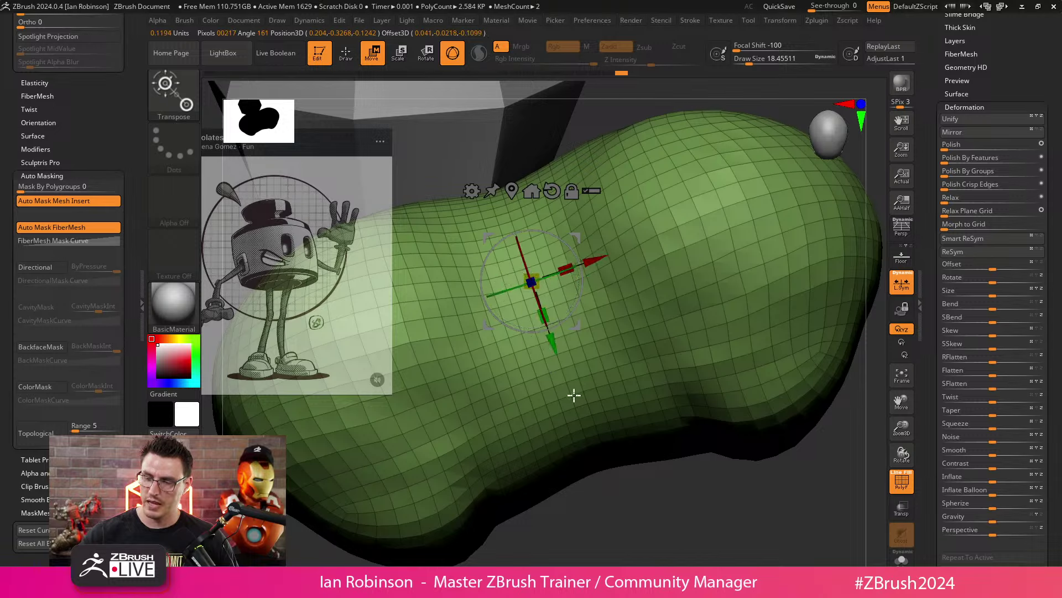